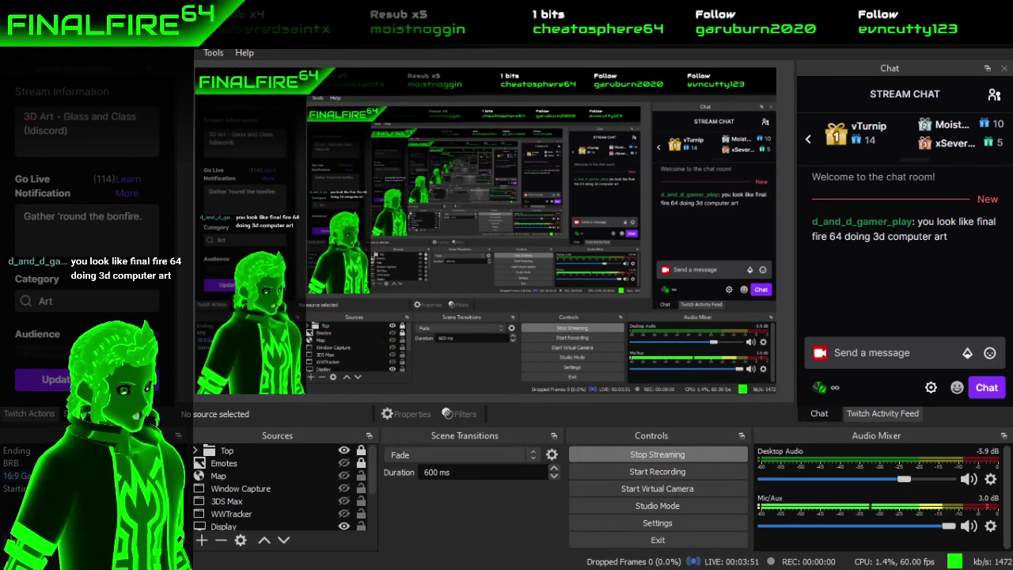
# Step: Switch to 3ds Max and examine the apartment model's walls, openings and room layout from several angles
pyautogui.click(569, 568)
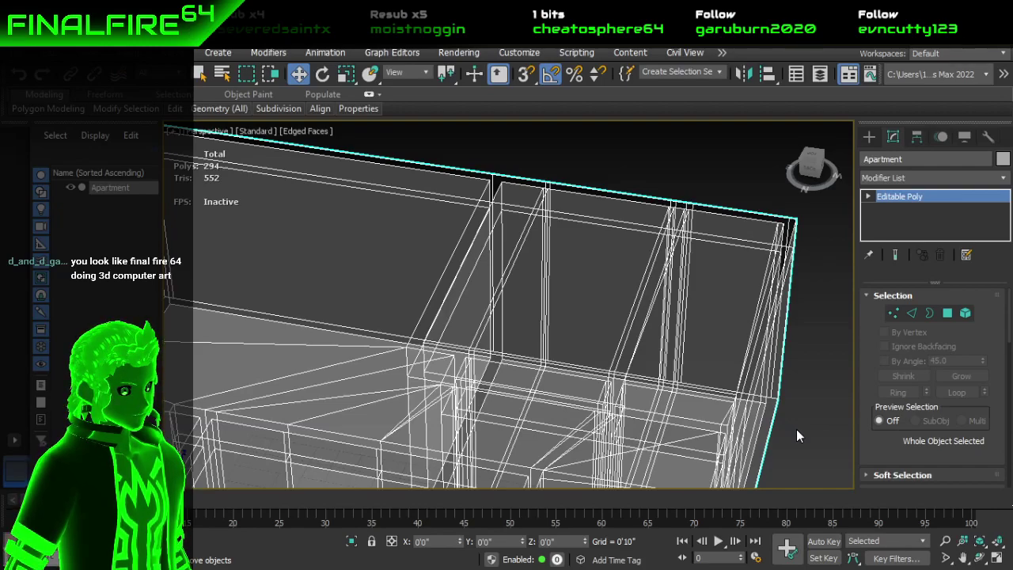
pyautogui.scroll(5, 419, 391)
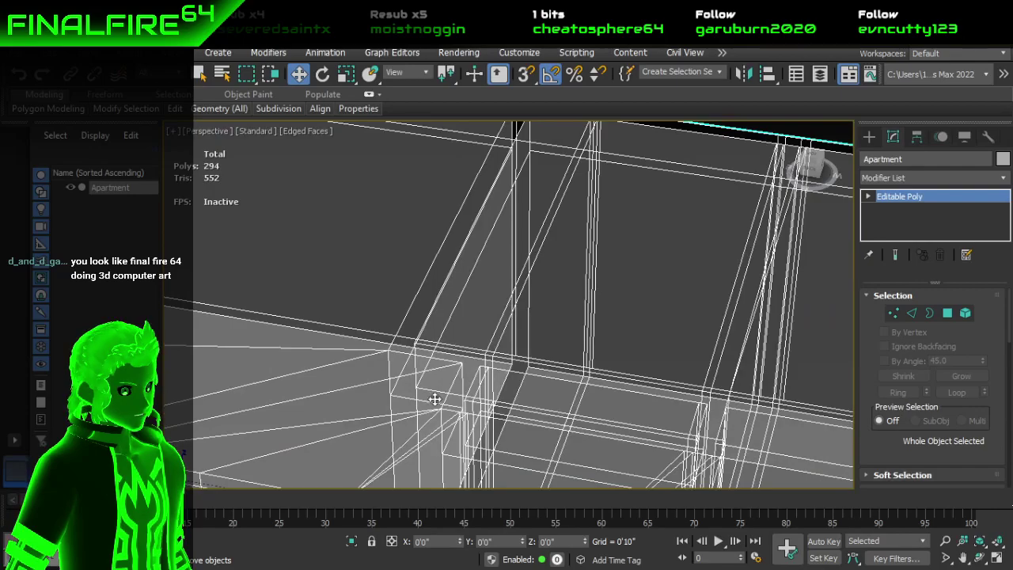
pyautogui.rightClick(456, 412)
pyautogui.scroll(6, 604, 355)
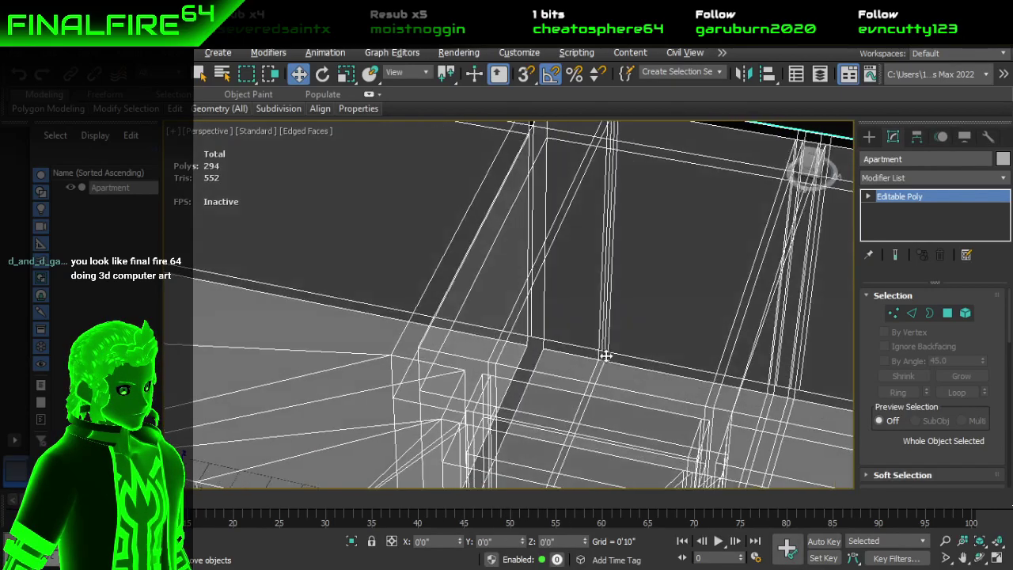
pyautogui.scroll(-5, 517, 346)
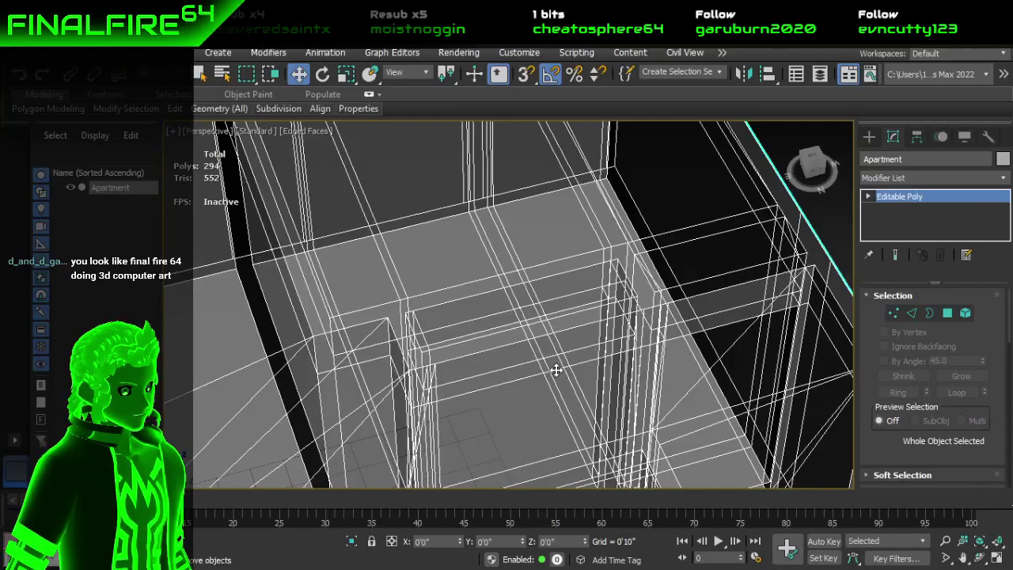
pyautogui.scroll(-1, 556, 369)
pyautogui.moveTo(554, 370); pyautogui.dragTo(578, 254, button='middle')
pyautogui.keyDown('alt'); pyautogui.moveTo(624, 304); pyautogui.dragTo(176, 276, button='middle'); pyautogui.keyUp('alt')
pyautogui.keyDown('alt'); pyautogui.moveTo(274, 271); pyautogui.dragTo(567, 256, button='middle'); pyautogui.keyUp('alt')
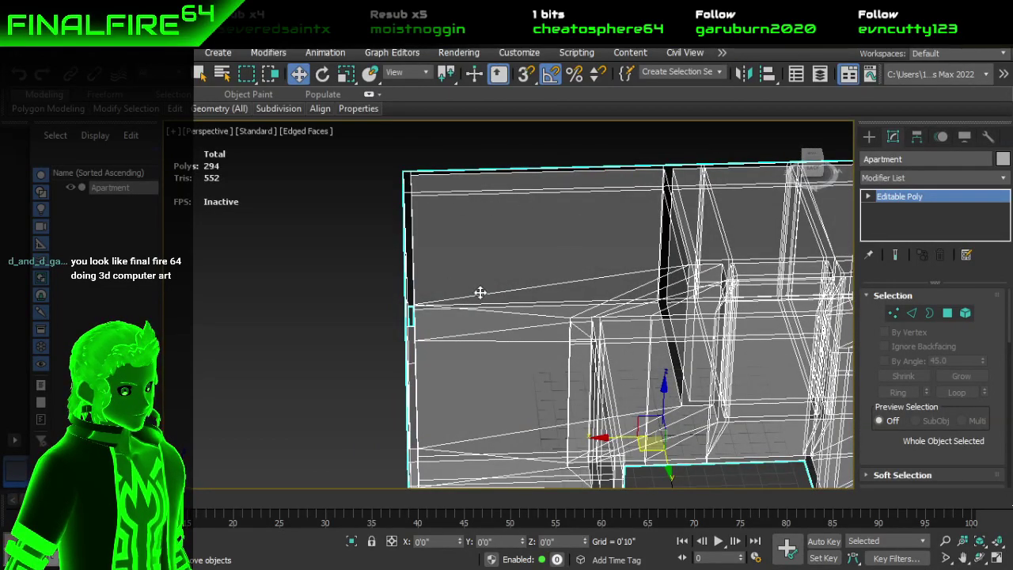
pyautogui.keyDown('alt'); pyautogui.moveTo(655, 298); pyautogui.dragTo(474, 362, button='middle'); pyautogui.keyUp('alt')
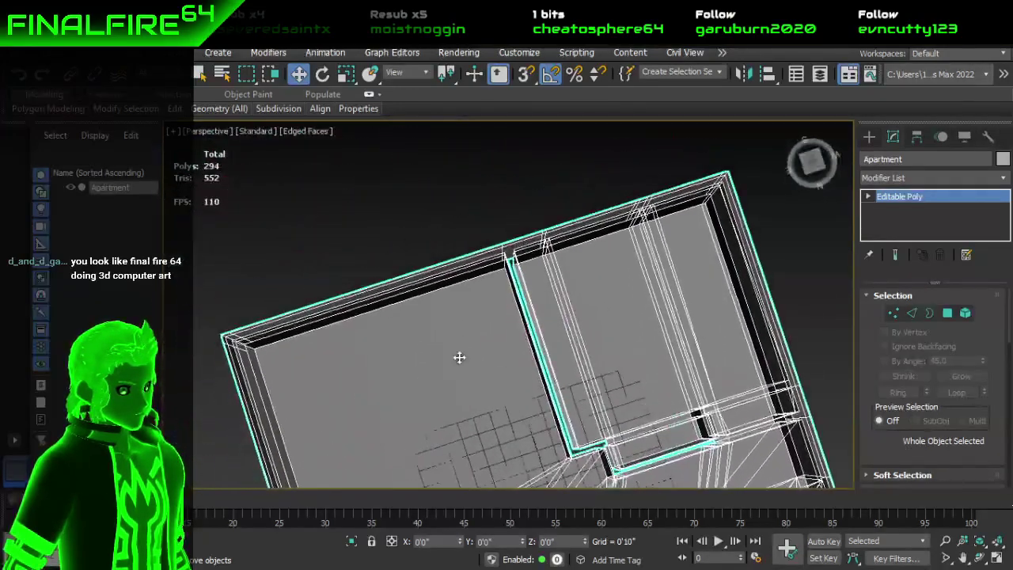
pyautogui.keyDown('alt'); pyautogui.moveTo(516, 320); pyautogui.dragTo(578, 282, button='middle'); pyautogui.keyUp('alt')
pyautogui.moveTo(612, 321); pyautogui.dragTo(528, 196, button='middle')
pyautogui.keyDown('alt'); pyautogui.moveTo(552, 290); pyautogui.dragTo(161, 178, button='middle'); pyautogui.keyUp('alt')
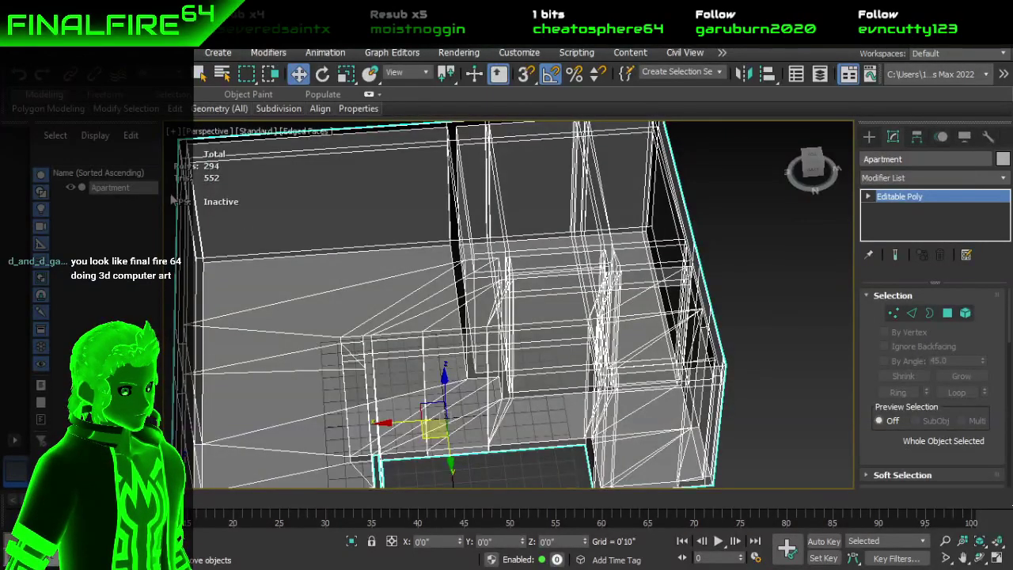
# Step: Widen the scene object list to show the Frozen column, then freeze the Apartment object and deselect it
pyautogui.moveTo(160, 196)
pyautogui.mouseDown()
pyautogui.moveTo(204, 197)
pyautogui.moveTo(183, 173)
pyautogui.moveTo(148, 182)
pyautogui.mouseUp()
pyautogui.click(183, 189)
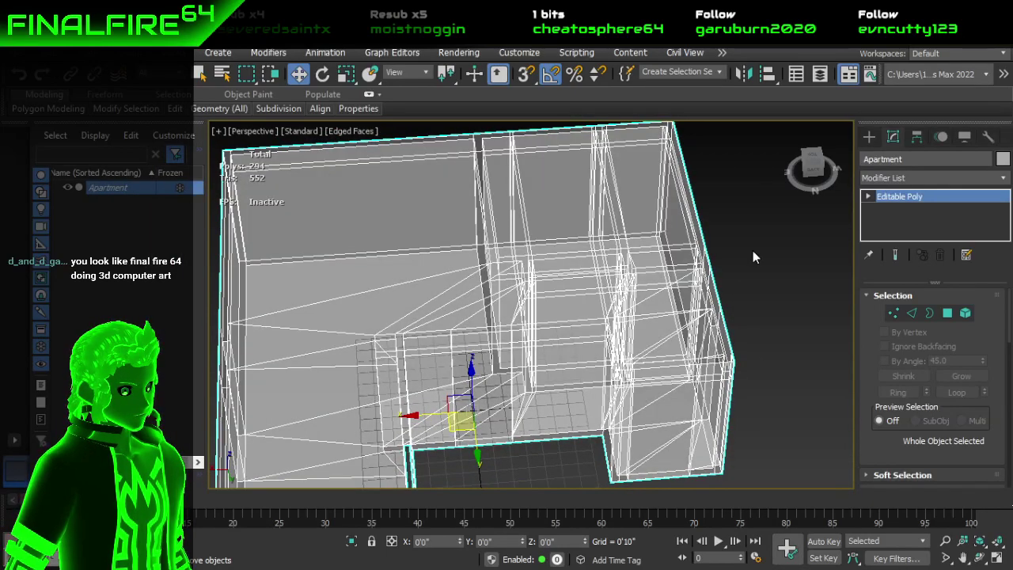
pyautogui.click(736, 262)
pyautogui.rightClick(730, 250)
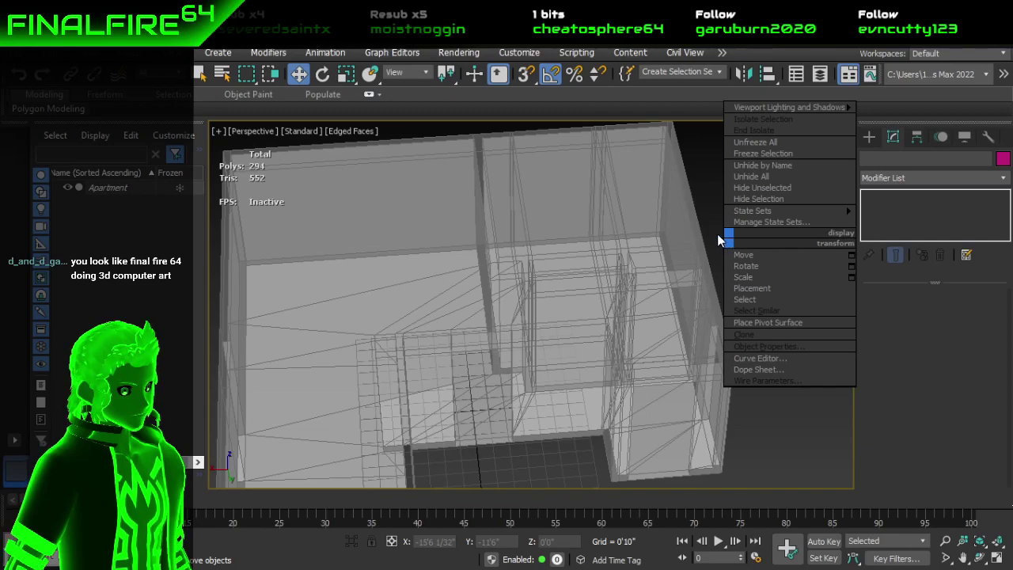
pyautogui.click(712, 224)
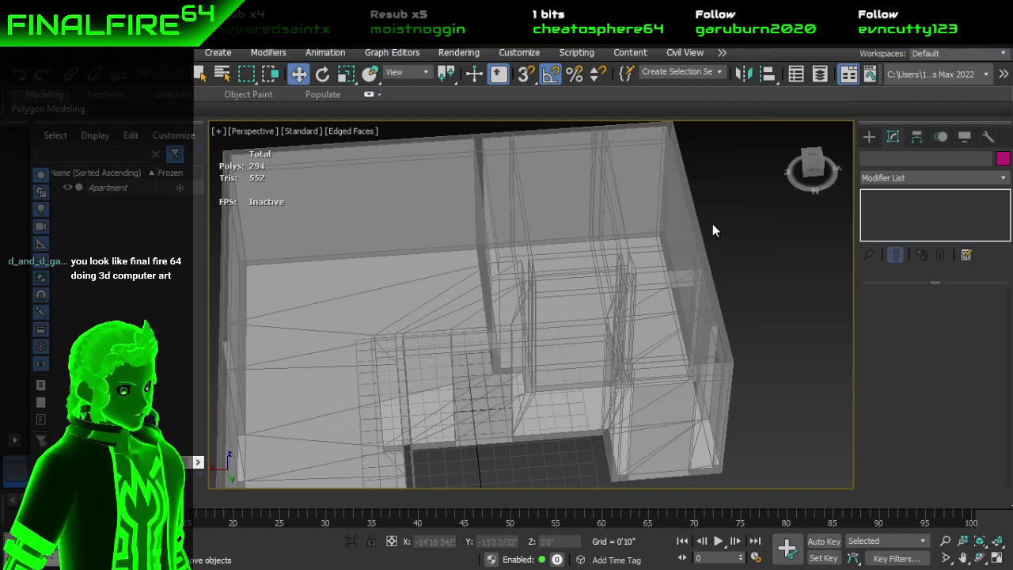
# Step: Unfreeze the Apartment object and try a Swift Loop across its large room, leaving the tool without placing a loop
pyautogui.click(170, 190)
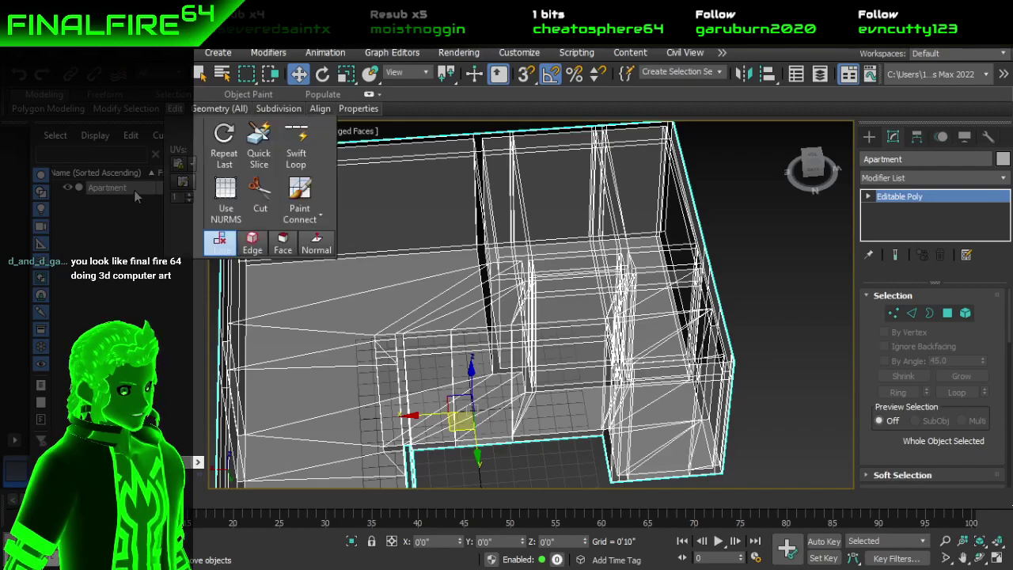
pyautogui.moveTo(182, 117)
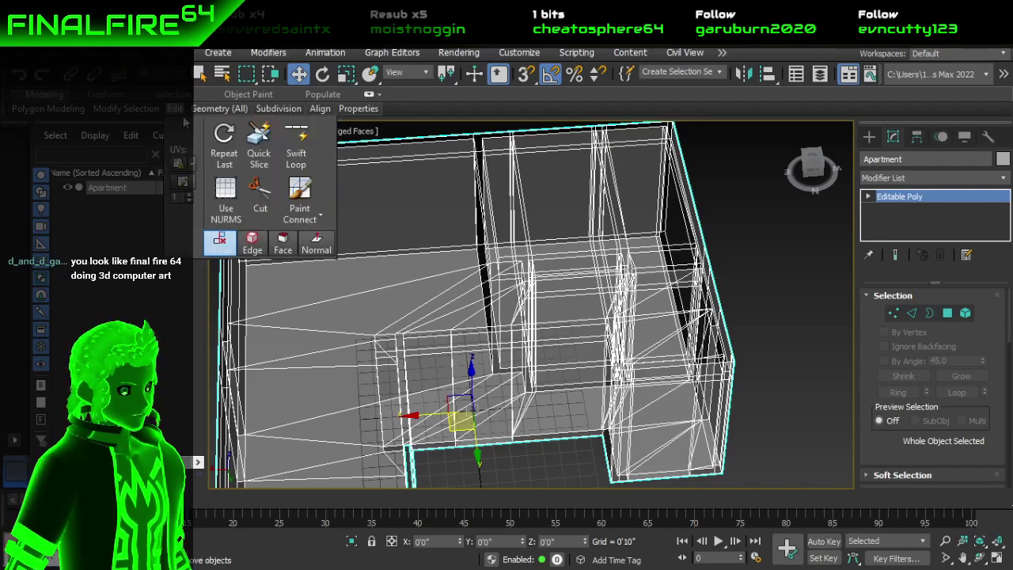
pyautogui.click(296, 142)
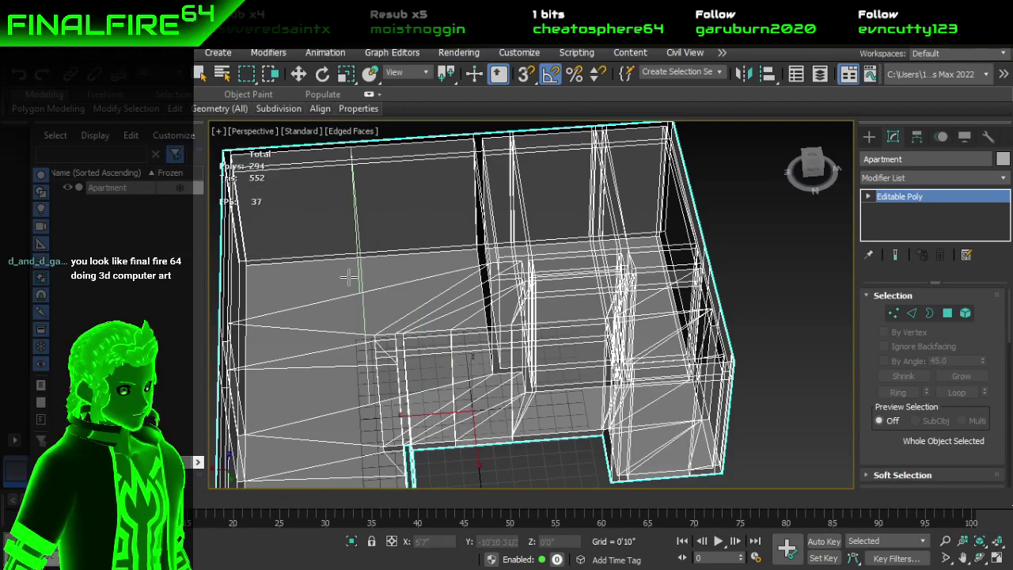
pyautogui.rightClick(397, 275)
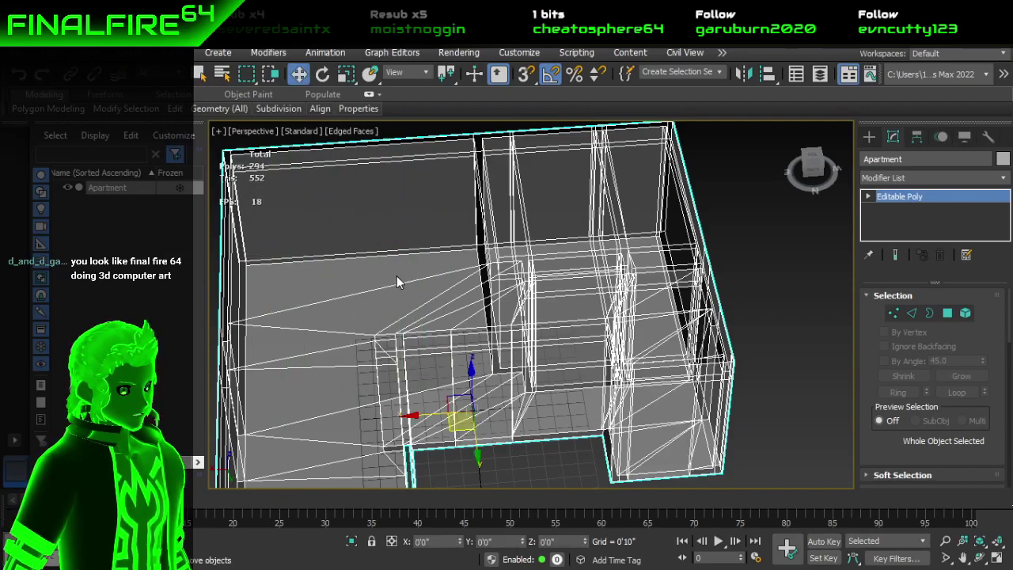
# Step: Switch to Chrome to check the Video Game Radio stream on YouTube, and return to the apartment model in 3ds Max
pyautogui.keyDown('alt'); pyautogui.moveTo(420, 276); pyautogui.dragTo(546, 333, button='middle'); pyautogui.keyUp('alt')
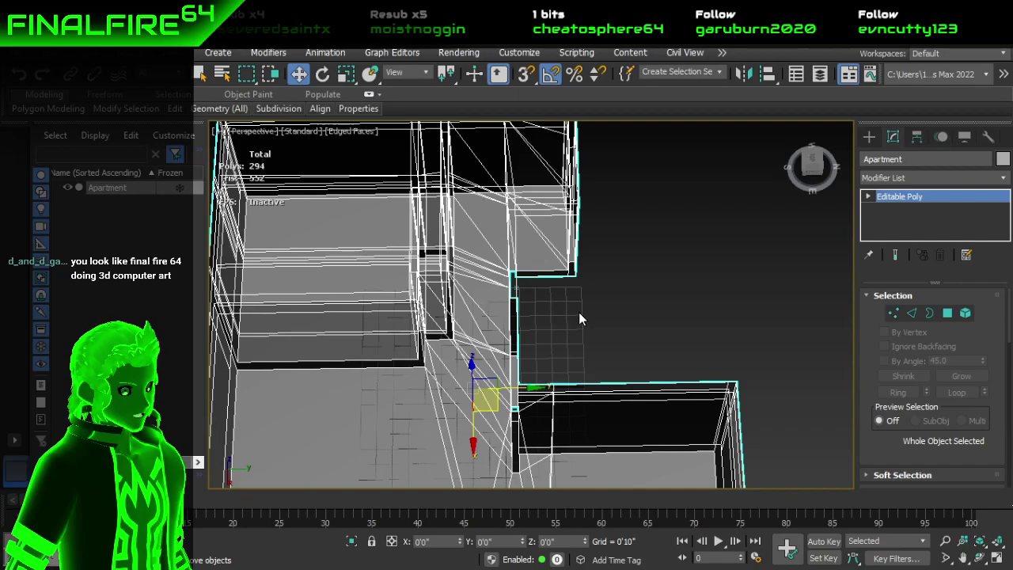
pyautogui.moveTo(577, 326); pyautogui.dragTo(630, 306, button='middle')
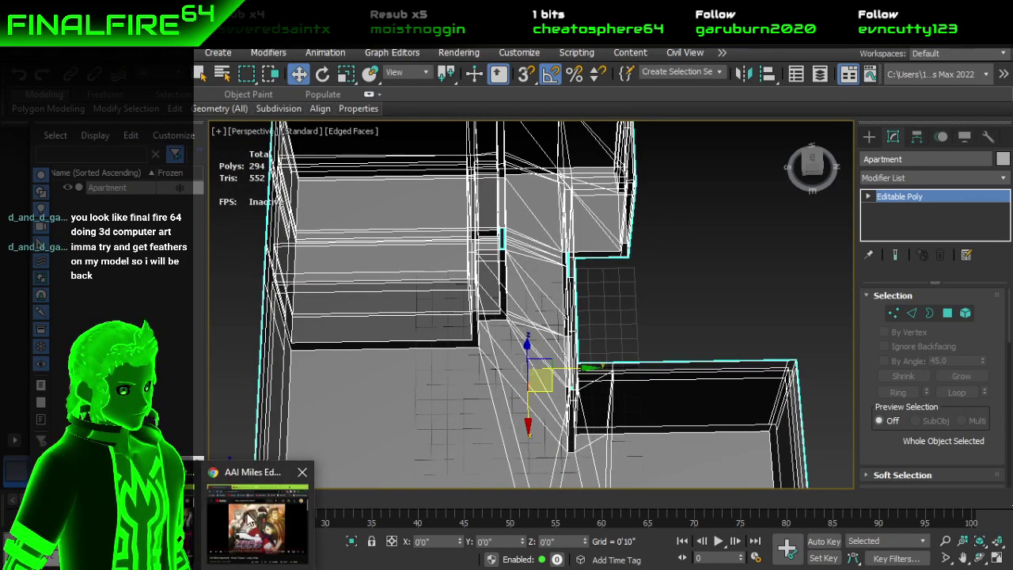
pyautogui.click(237, 524)
pyautogui.click(243, 64)
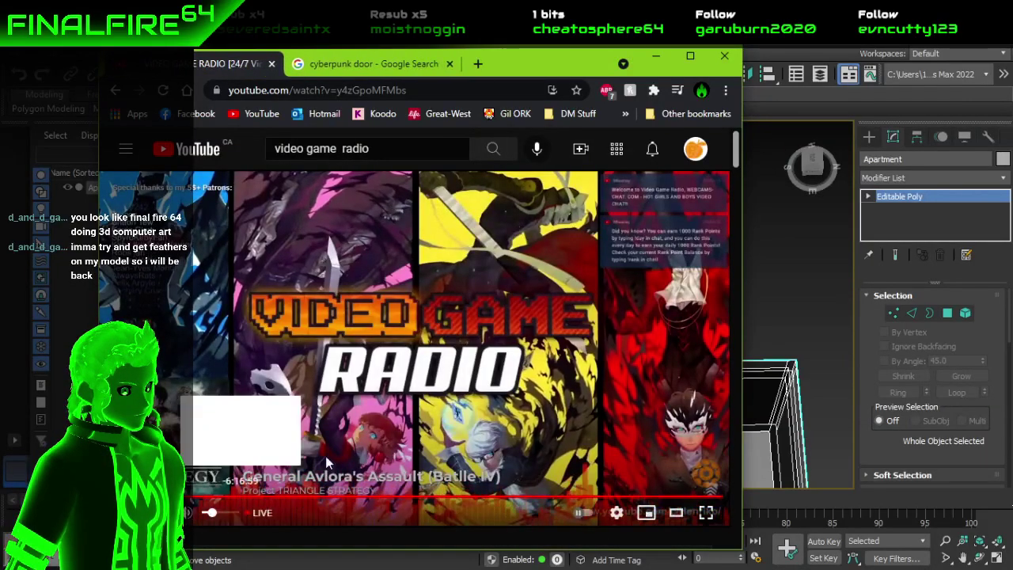
pyautogui.click(777, 277)
# Step: Freeze the Apartment object so its walls serve as a locked reference
pyautogui.keyDown('alt'); pyautogui.moveTo(721, 320); pyautogui.dragTo(545, 346, button='middle'); pyautogui.keyUp('alt')
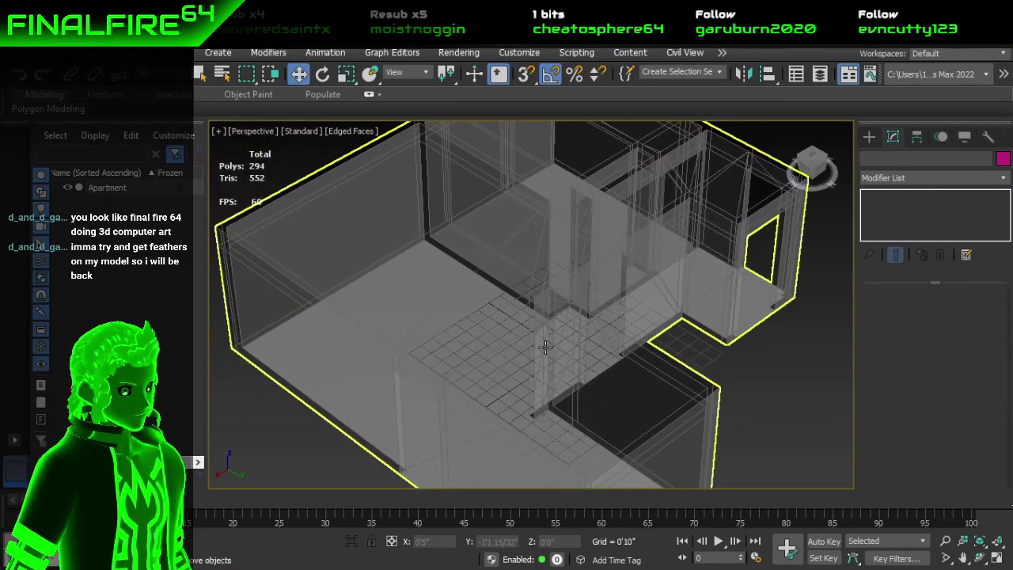
pyautogui.keyDown('alt'); pyautogui.moveTo(469, 356); pyautogui.dragTo(565, 327, button='middle'); pyautogui.keyUp('alt')
pyautogui.scroll(3, 565, 272)
pyautogui.moveTo(565, 272); pyautogui.dragTo(615, 296, button='middle')
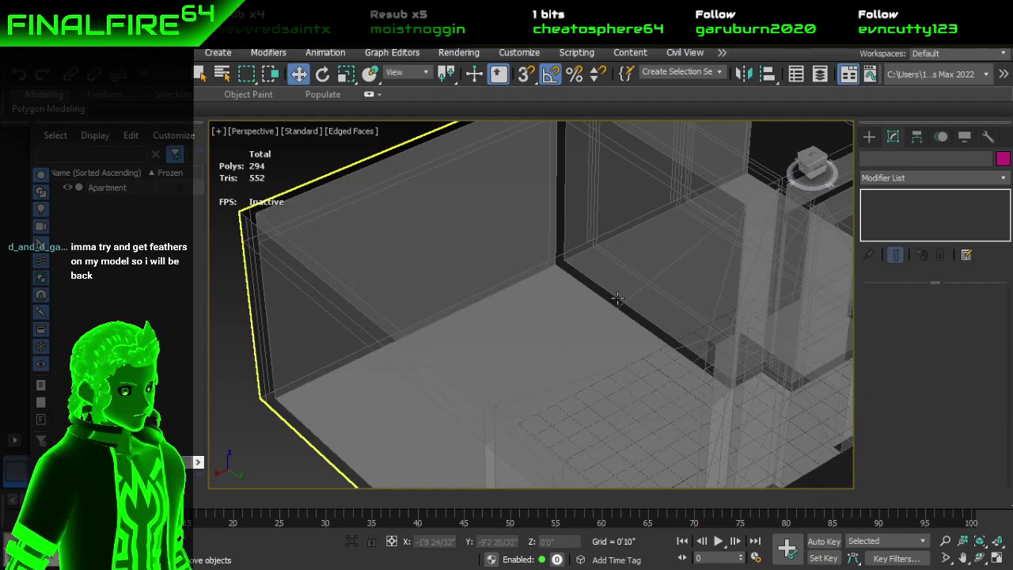
pyautogui.keyDown('alt'); pyautogui.moveTo(616, 308); pyautogui.dragTo(365, 342, button='middle'); pyautogui.keyUp('alt')
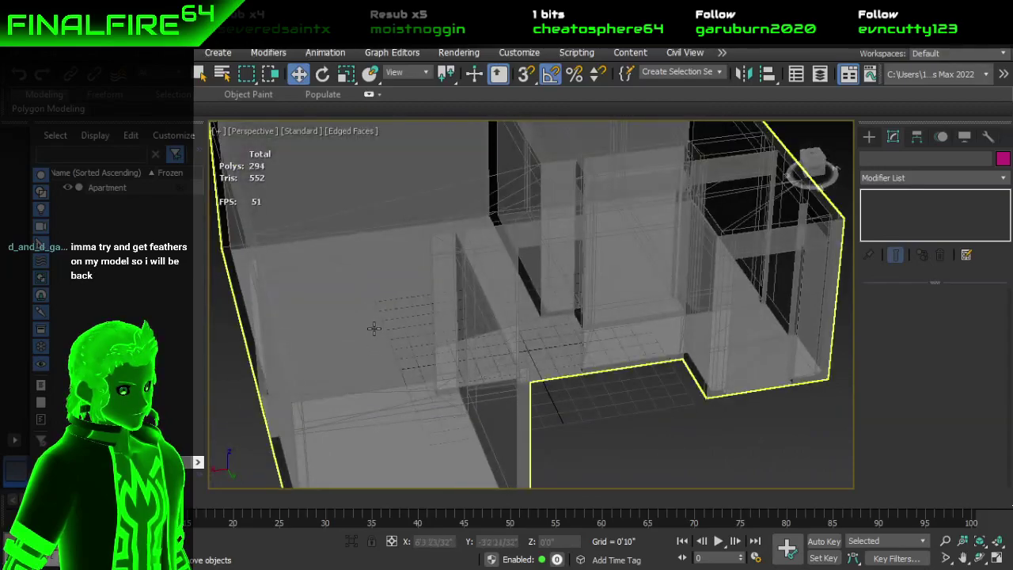
pyautogui.click(373, 326)
pyautogui.click(181, 188)
# Step: Frame the doorway opening in the apartment's wall from above and bring up the standard primitives for creation
pyautogui.keyDown('alt'); pyautogui.moveTo(582, 385); pyautogui.dragTo(573, 319, button='middle'); pyautogui.keyUp('alt')
pyautogui.scroll(2, 572, 319)
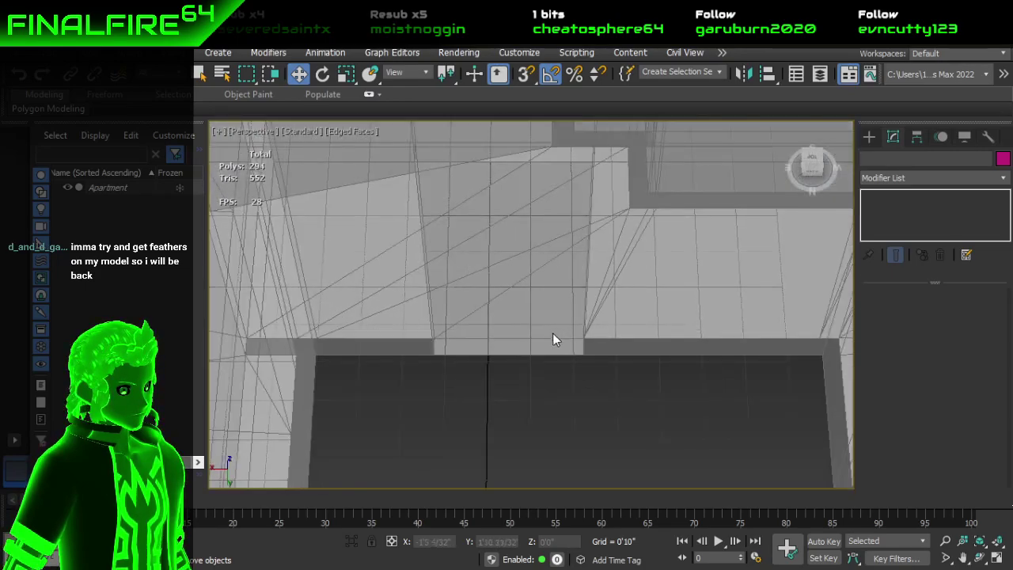
pyautogui.moveTo(485, 372); pyautogui.dragTo(533, 375, button='middle')
pyautogui.scroll(-1, 493, 375)
pyautogui.keyDown('alt'); pyautogui.moveTo(447, 276); pyautogui.dragTo(458, 238, button='middle'); pyautogui.keyUp('alt')
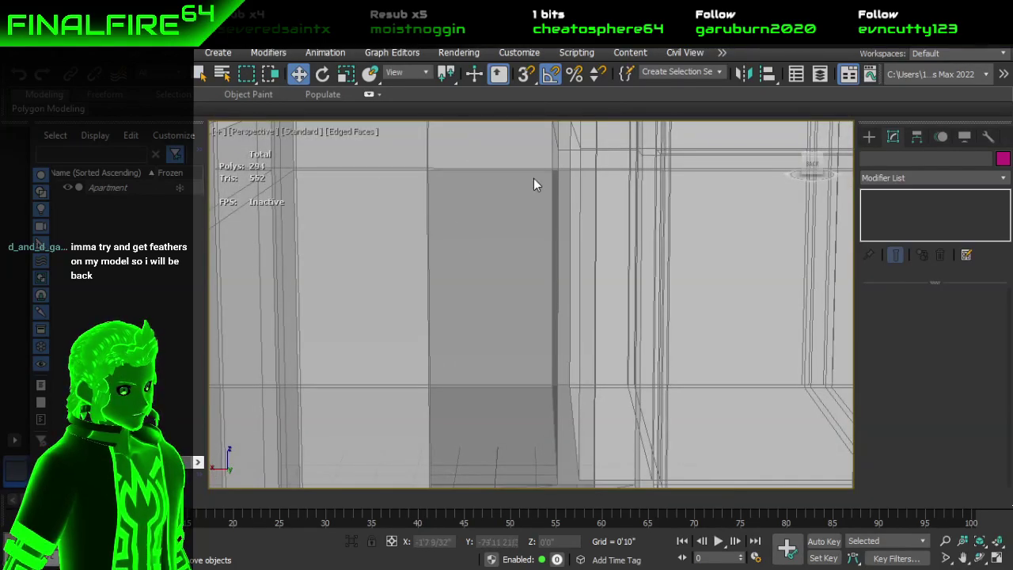
pyautogui.keyDown('alt'); pyautogui.moveTo(554, 340); pyautogui.dragTo(574, 333, button='middle'); pyautogui.keyUp('alt')
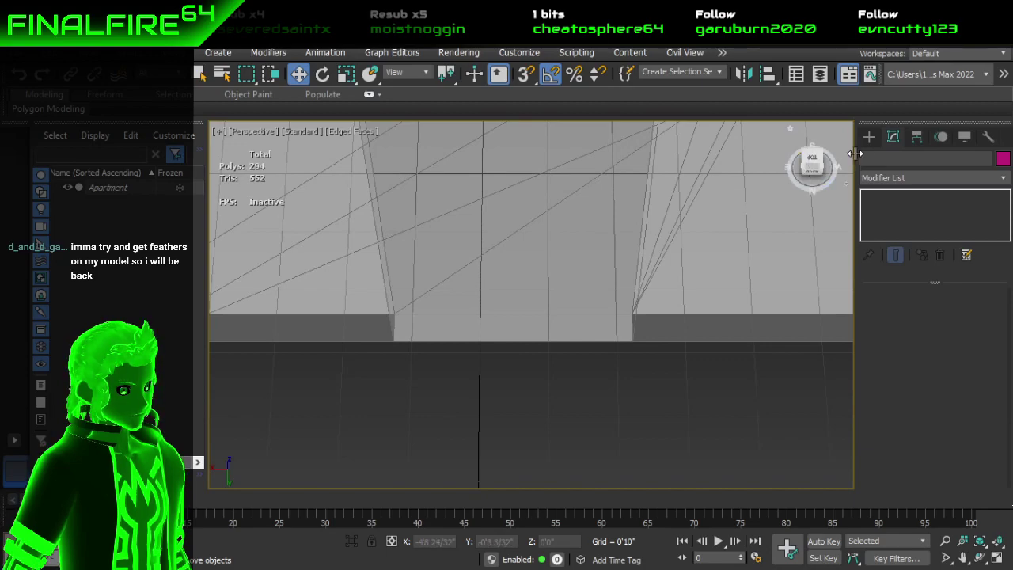
pyautogui.click(871, 137)
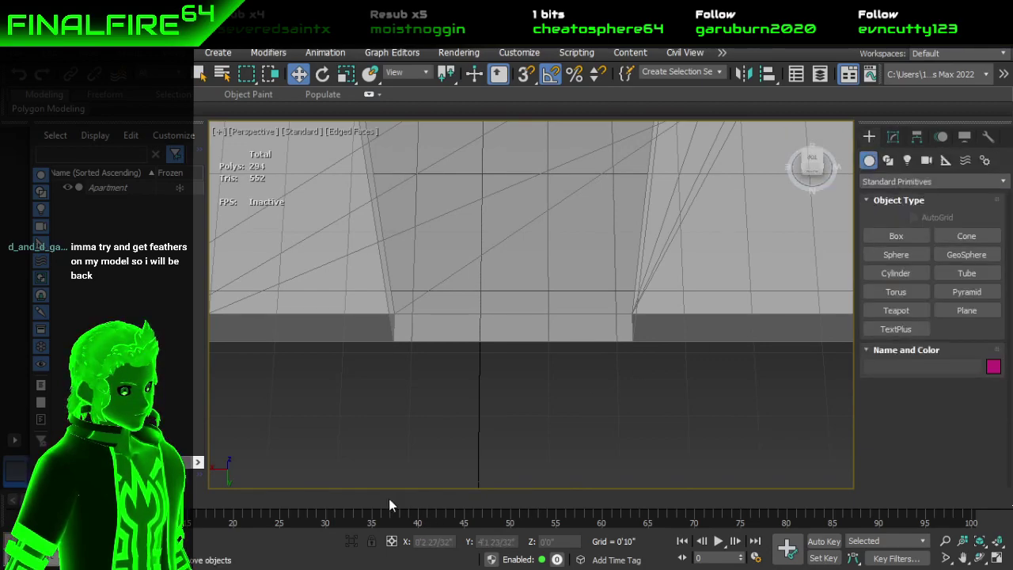
# Step: Switch to Discord, check the live-alerts channel for the stream announcement, and return to 3ds Max
pyautogui.hotkey('alt', 'Tab')
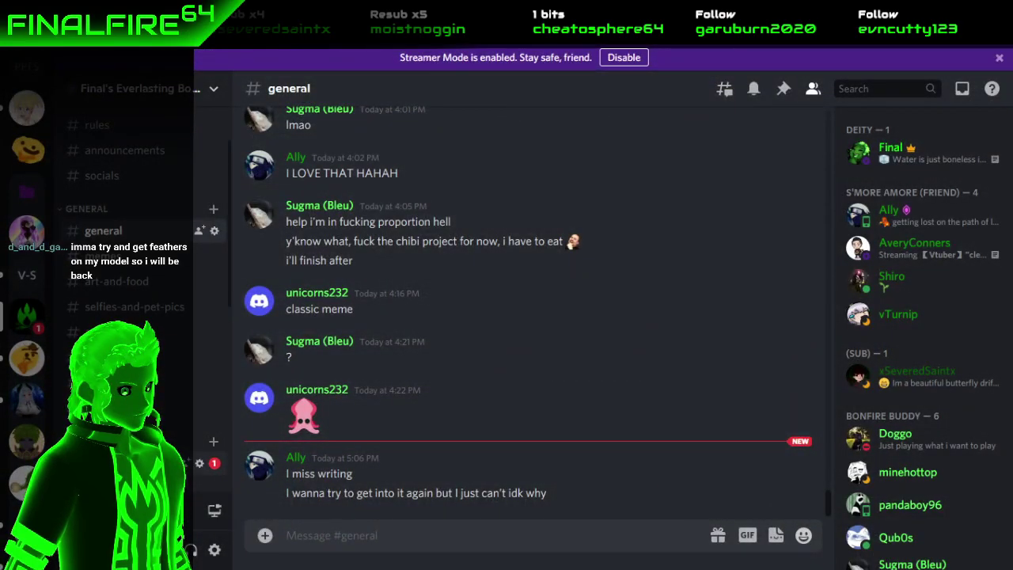
pyautogui.click(143, 463)
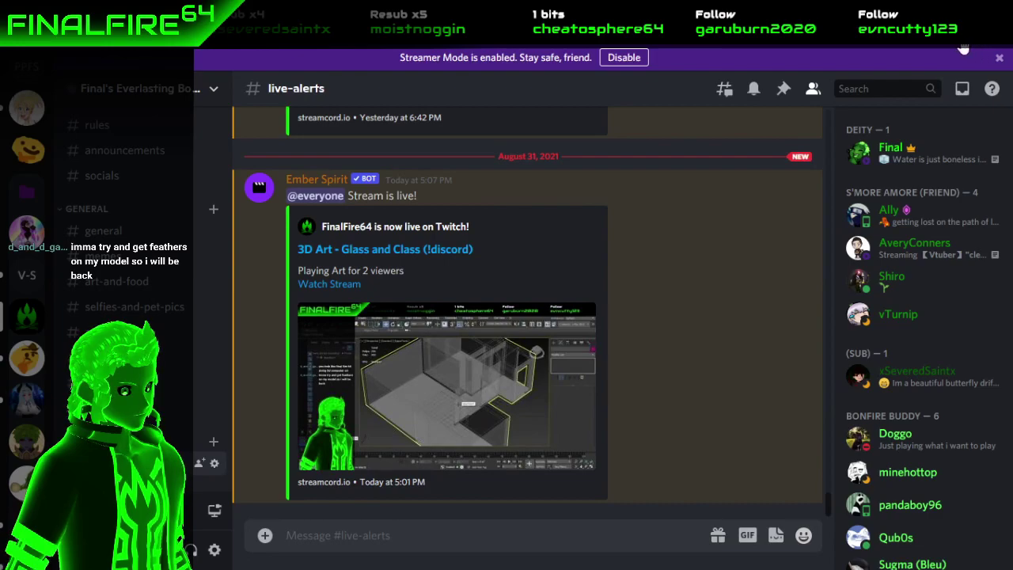
pyautogui.hotkey('alt', 'Tab')
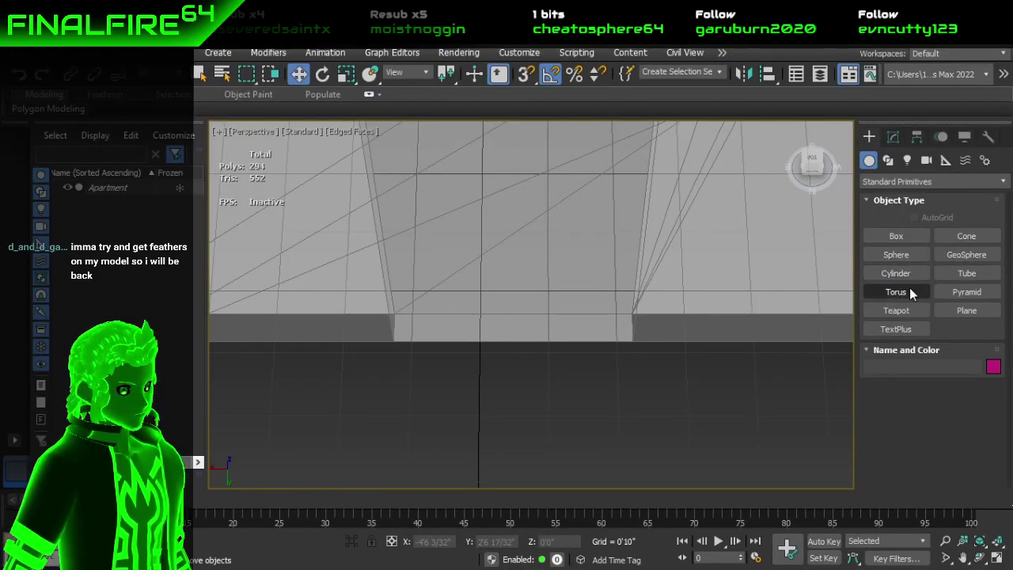
# Step: Draw a box about 6.6 by 7 inches and 6.4 inches high at the doorway's corner, and open its length for editing
pyautogui.click(918, 238)
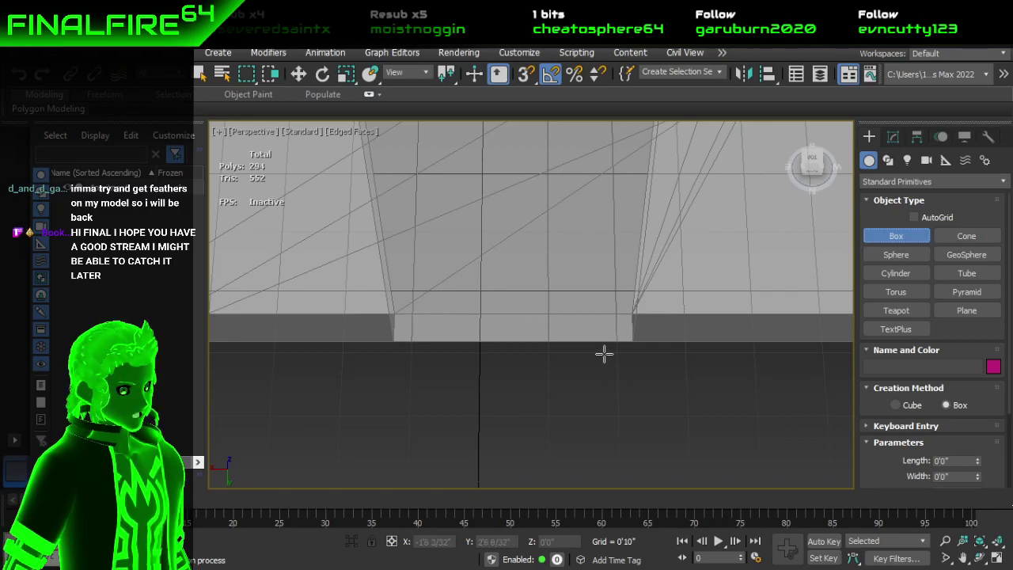
pyautogui.moveTo(640, 311); pyautogui.dragTo(583, 319, button='middle')
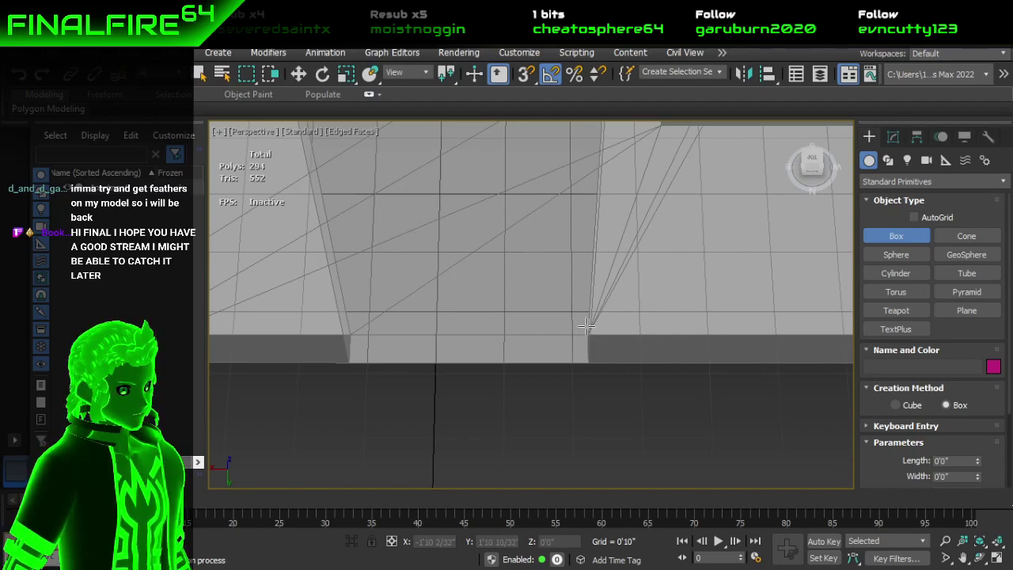
pyautogui.moveTo(586, 327); pyautogui.dragTo(636, 368)
pyautogui.click(634, 325)
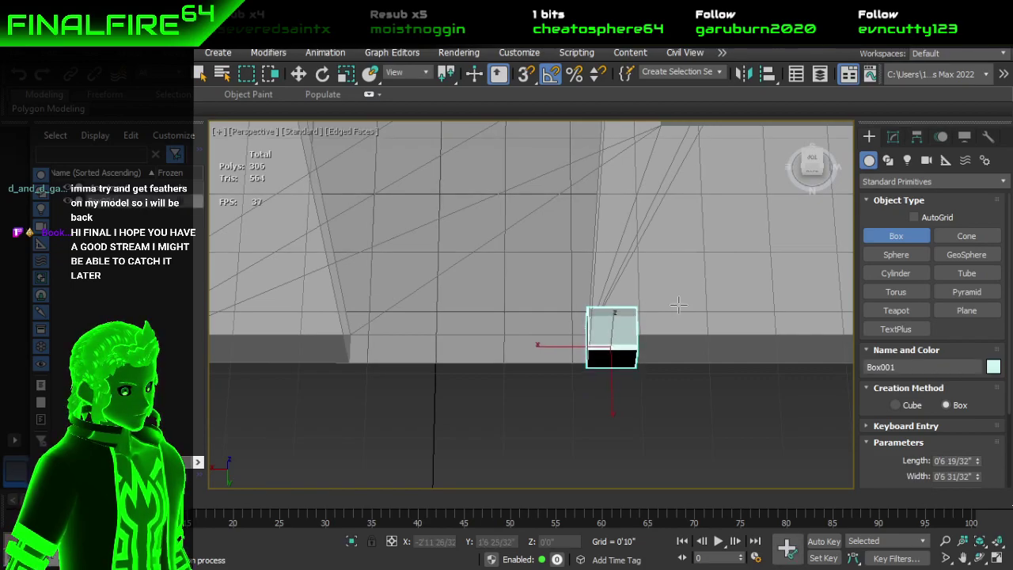
pyautogui.rightClick(680, 299)
pyautogui.click(894, 138)
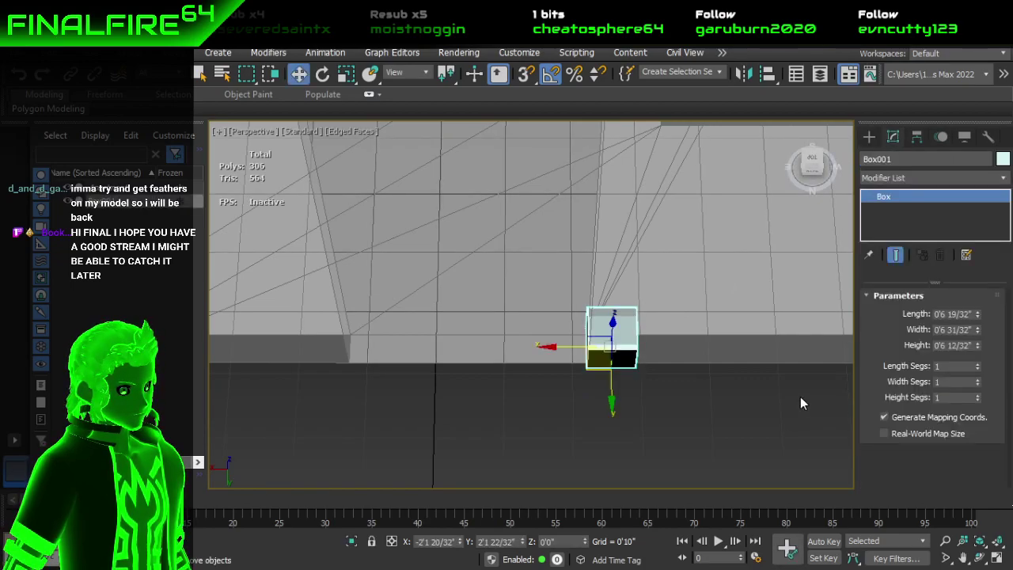
pyautogui.click(964, 315)
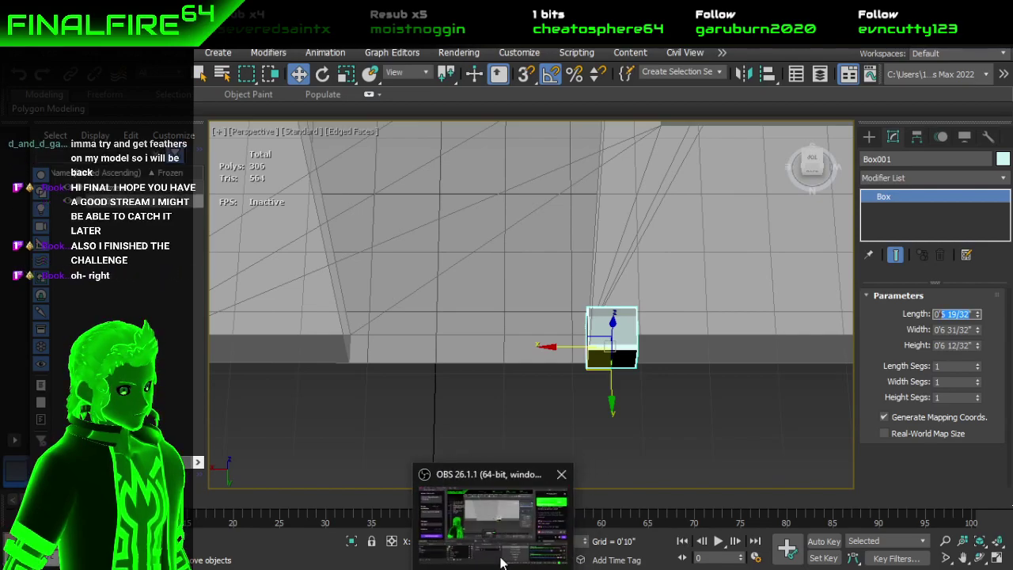
# Step: Switch to OBS and dismiss the ended Community Challenge banner in the stream chat
pyautogui.click(493, 567)
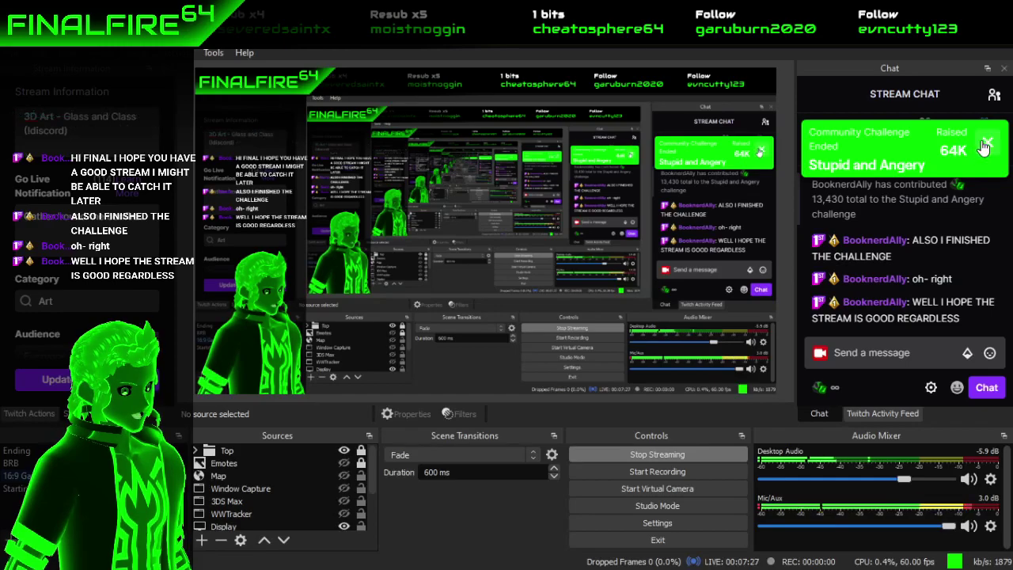
pyautogui.click(987, 143)
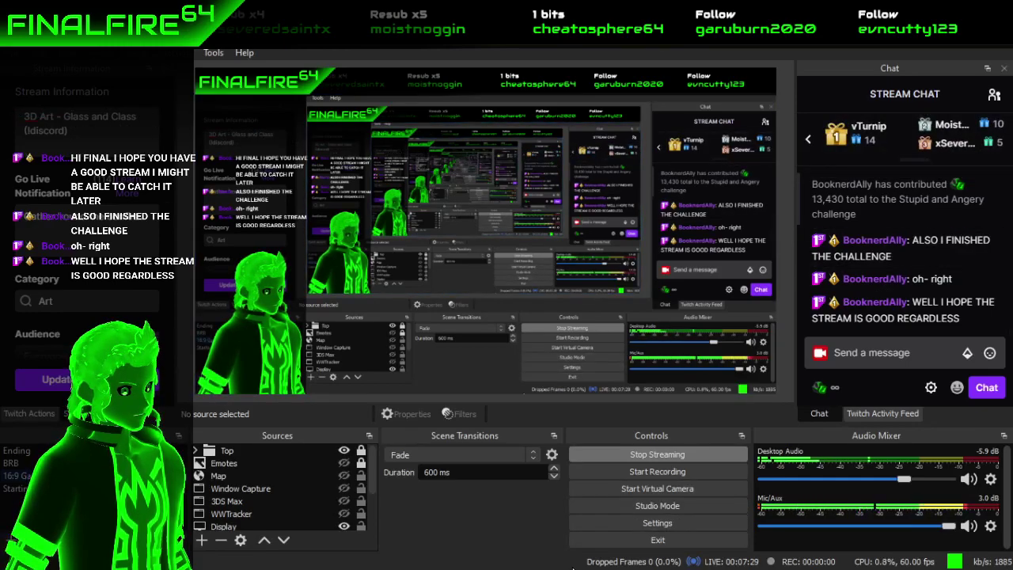
pyautogui.moveTo(566, 568)
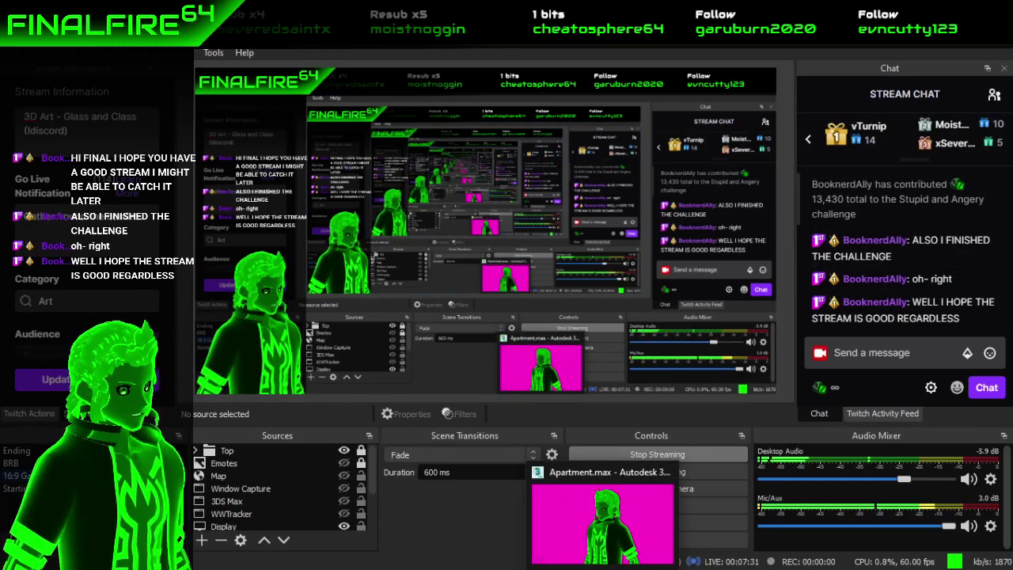
# Step: Switch to 3ds Max and set the doorway box's length, width and height to 6 inches each
pyautogui.click(566, 522)
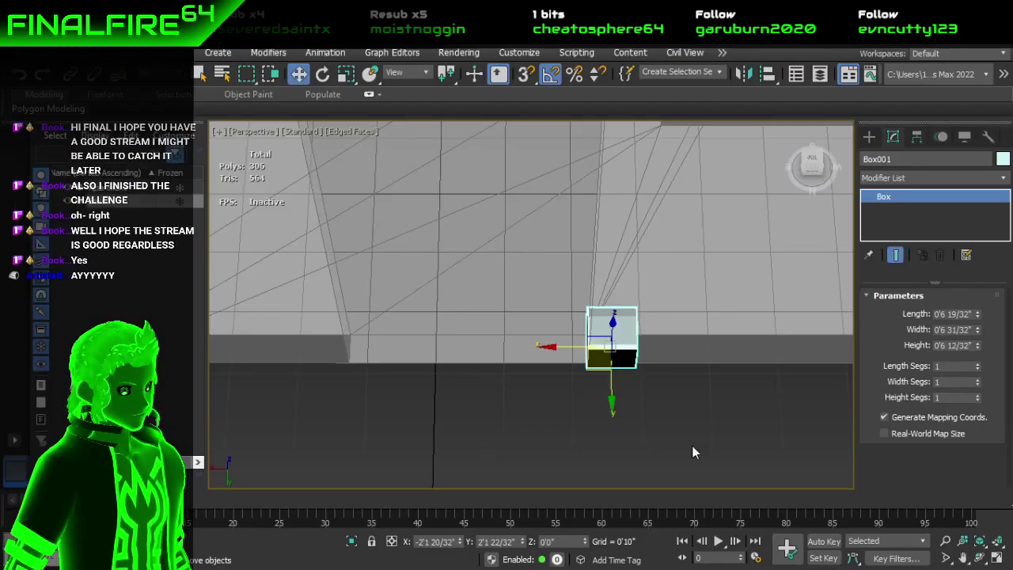
pyautogui.moveTo(935, 314); pyautogui.dragTo(973, 315)
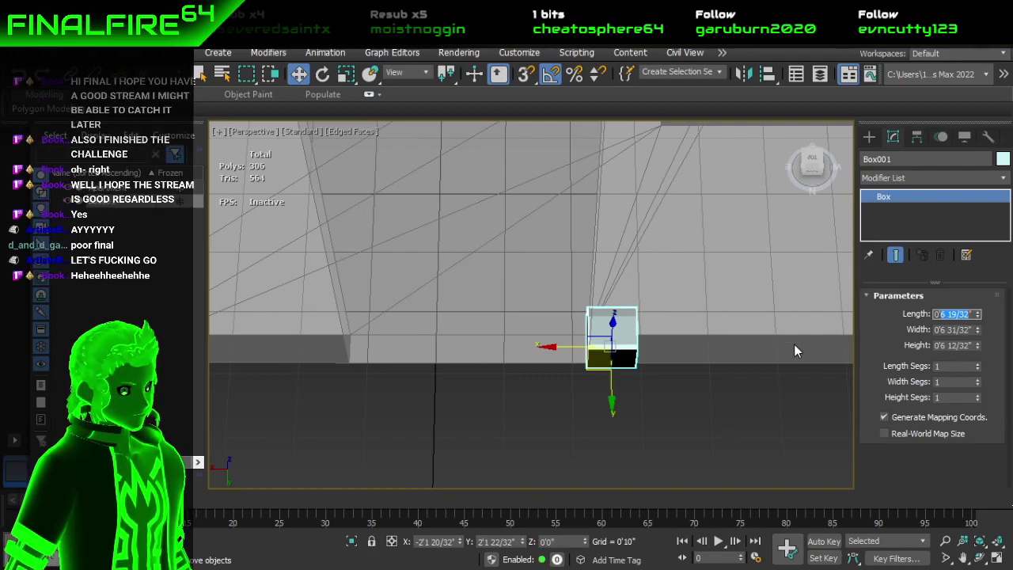
pyautogui.keyDown('alt'); pyautogui.moveTo(638, 327); pyautogui.dragTo(544, 302, button='middle'); pyautogui.keyUp('alt')
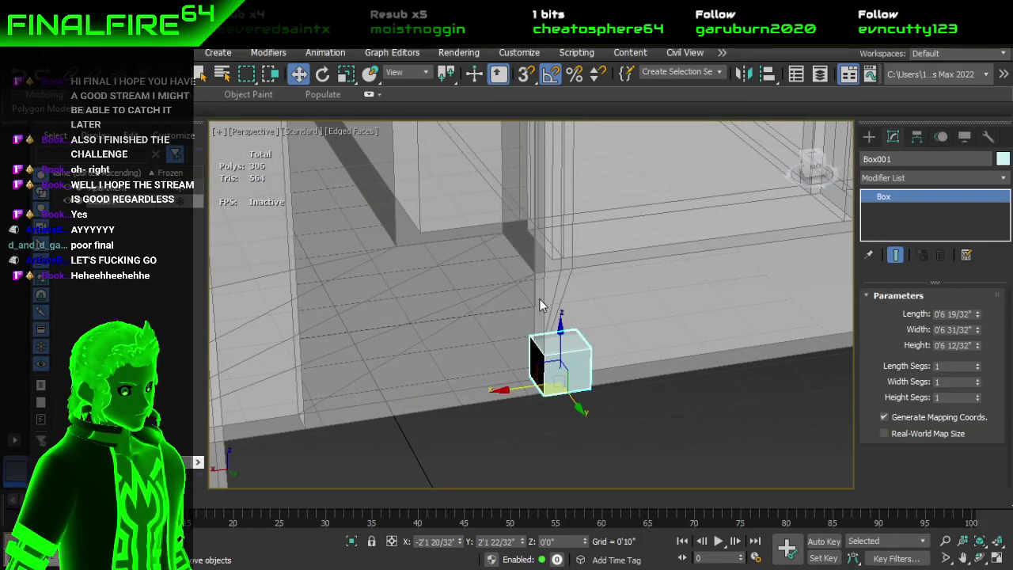
pyautogui.scroll(-2, 526, 303)
pyautogui.keyDown('alt'); pyautogui.moveTo(565, 300); pyautogui.dragTo(549, 341, button='middle'); pyautogui.keyUp('alt')
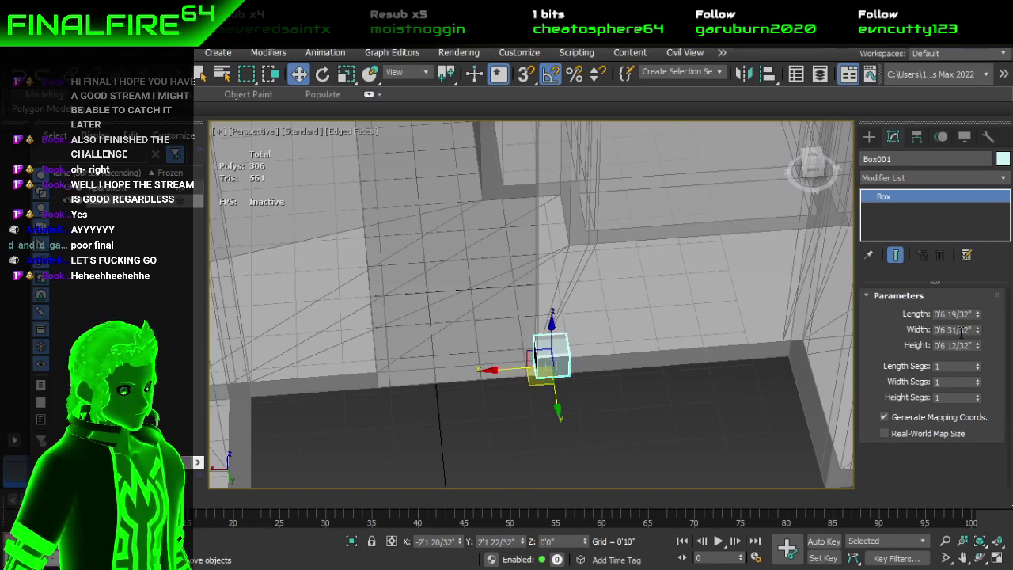
pyautogui.moveTo(949, 314); pyautogui.dragTo(970, 315)
pyautogui.press('BackSpace')
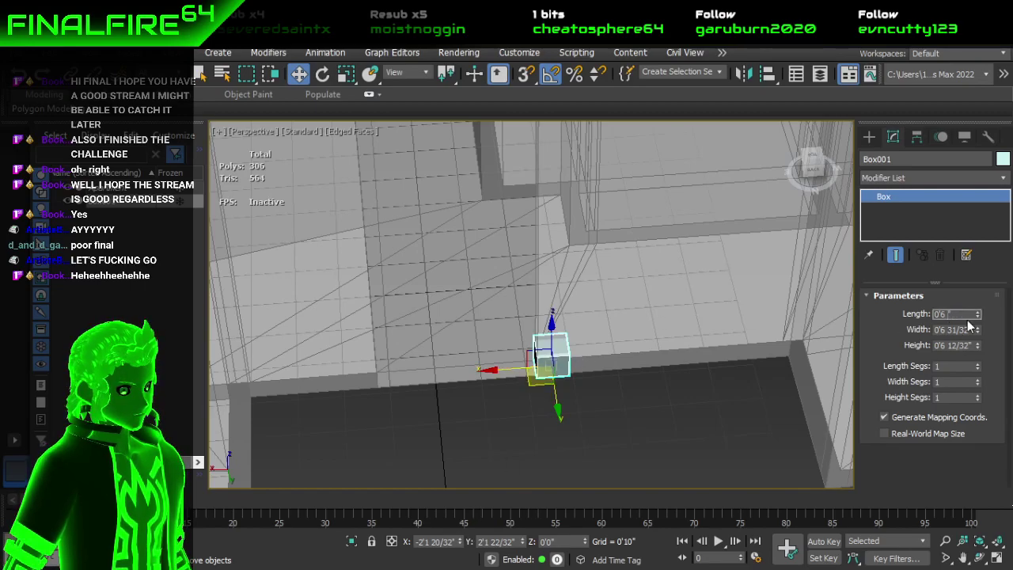
pyautogui.doubleClick(953, 330)
pyautogui.press('BackSpace')
pyautogui.moveTo(949, 345); pyautogui.dragTo(965, 349)
pyautogui.press('BackSpace')
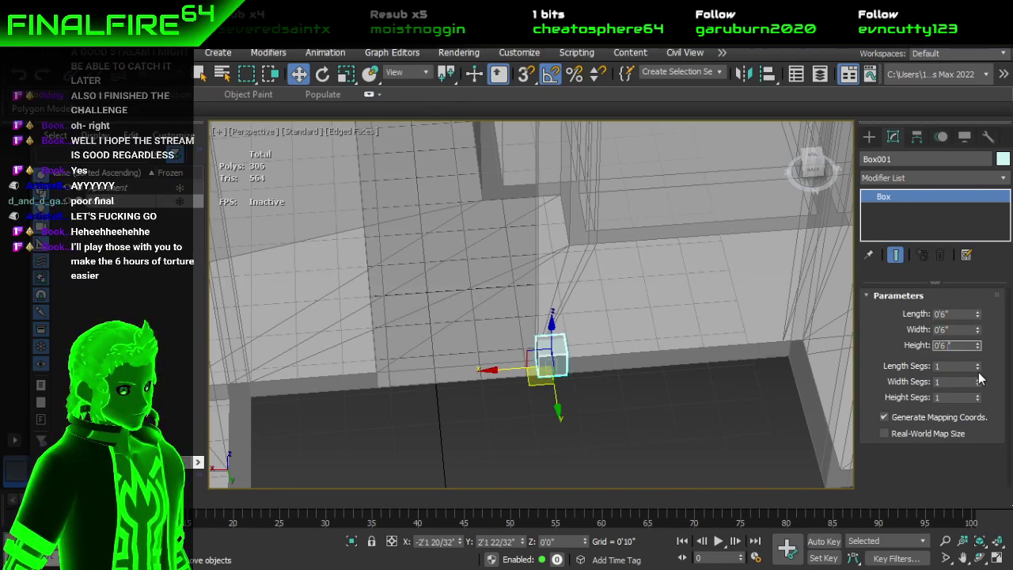
pyautogui.click(683, 401)
# Step: Move the 6-inch box to the world origin by setting its X and Y positions to 0
pyautogui.scroll(4, 555, 384)
pyautogui.click(543, 339)
pyautogui.keyDown('alt'); pyautogui.moveTo(577, 388); pyautogui.dragTo(752, 428, button='middle'); pyautogui.keyUp('alt')
pyautogui.scroll(-4, 752, 427)
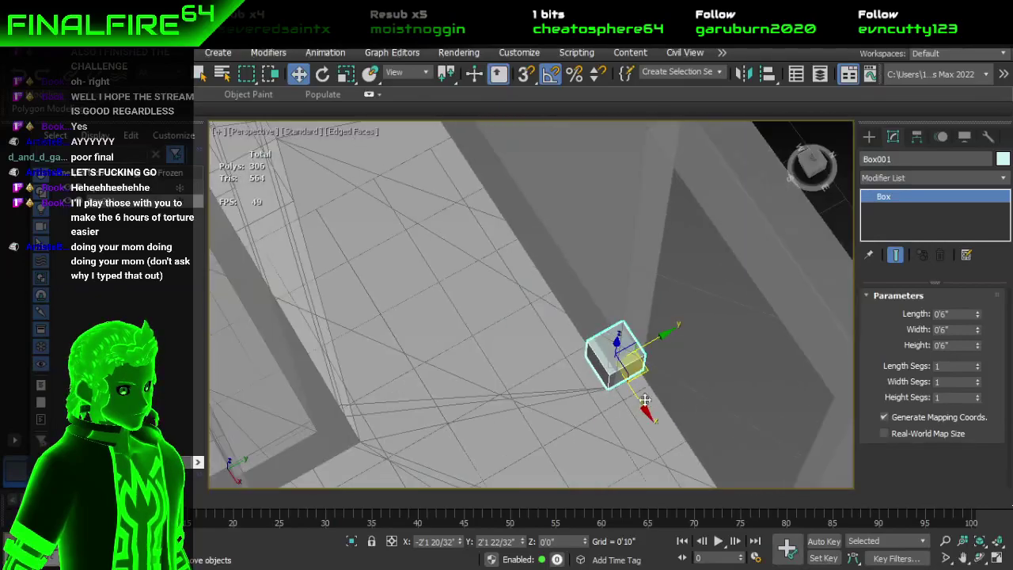
pyautogui.rightClick(460, 545)
pyautogui.rightClick(521, 542)
# Step: Convert the box to an Editable Poly and select its top polygon
pyautogui.keyDown('alt'); pyautogui.moveTo(602, 412); pyautogui.dragTo(554, 401, button='middle'); pyautogui.keyUp('alt')
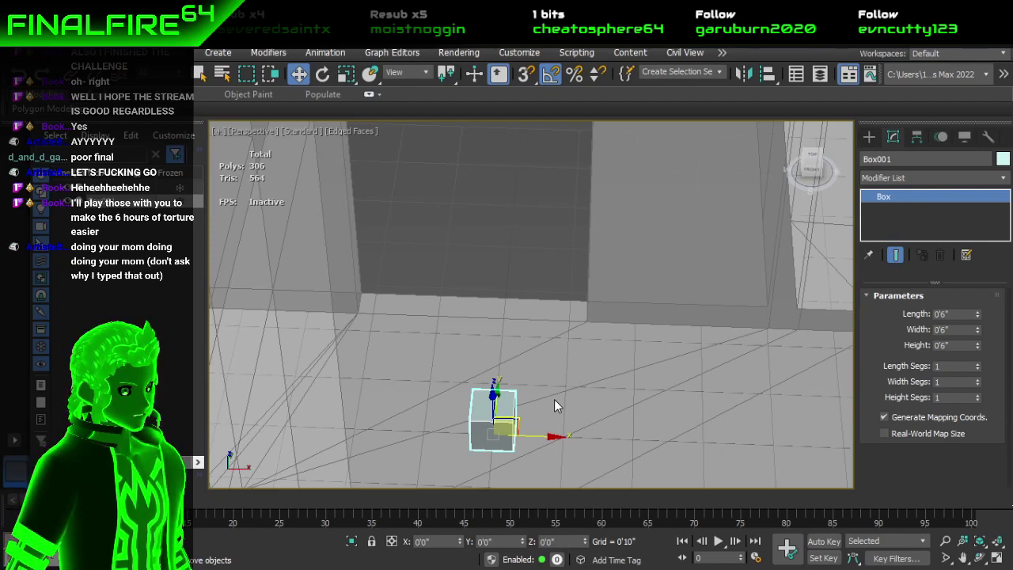
pyautogui.keyDown('alt'); pyautogui.moveTo(524, 430); pyautogui.dragTo(558, 363, button='middle'); pyautogui.keyUp('alt')
pyautogui.rightClick(528, 411)
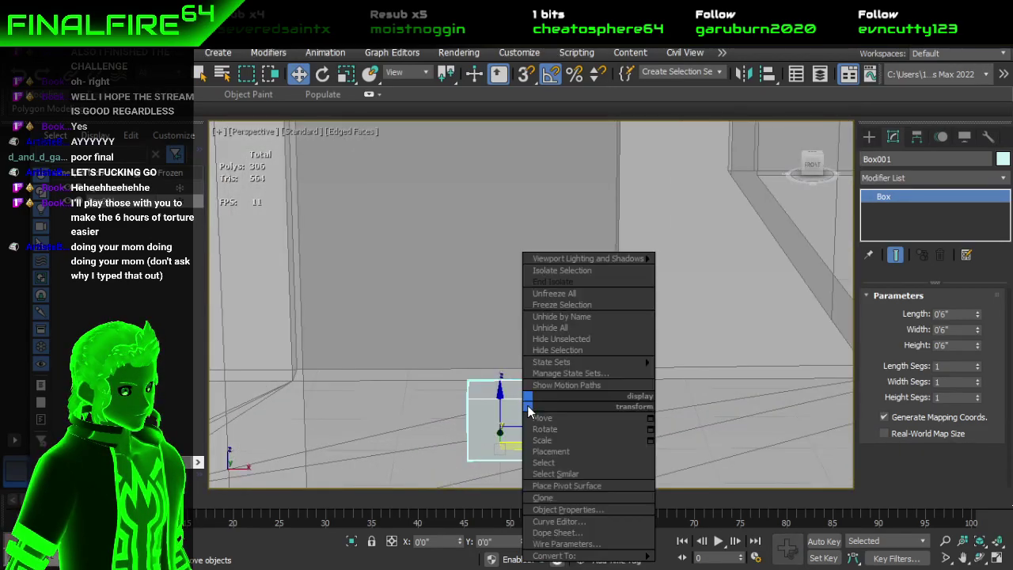
pyautogui.moveTo(649, 556)
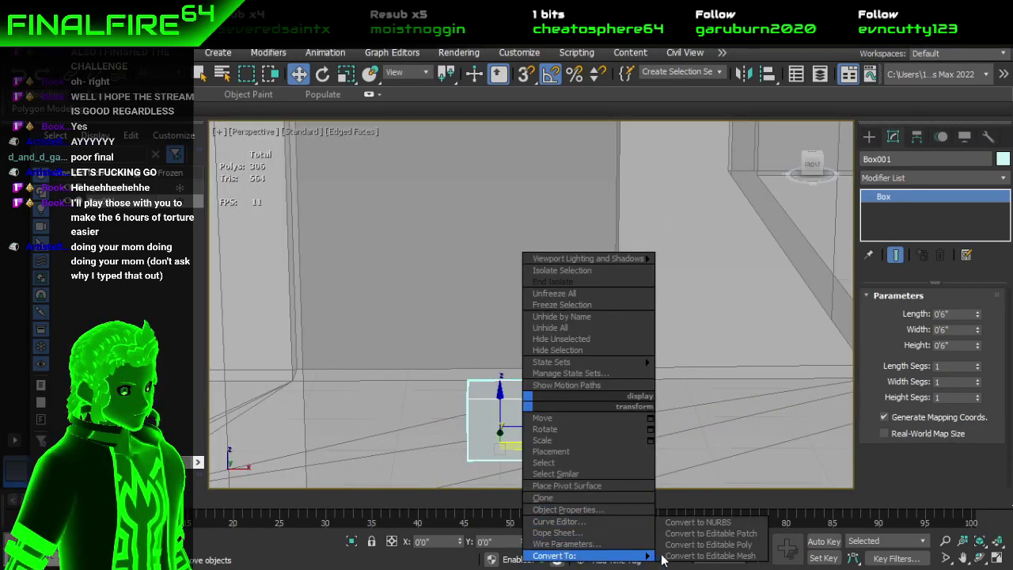
pyautogui.click(709, 544)
pyautogui.click(948, 313)
pyautogui.click(523, 392)
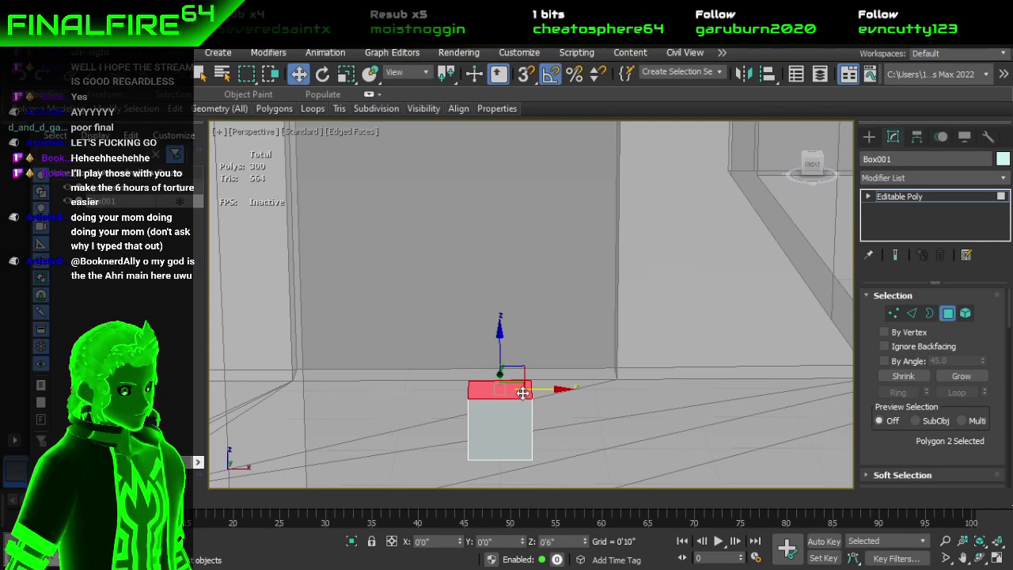
# Step: Try tilting the box's top polygon about 25 degrees around the Y axis, and undo the last rotation
pyautogui.press('e')
pyautogui.moveTo(538, 351)
pyautogui.mouseDown()
pyautogui.moveTo(531, 339)
pyautogui.moveTo(556, 354)
pyautogui.mouseUp()
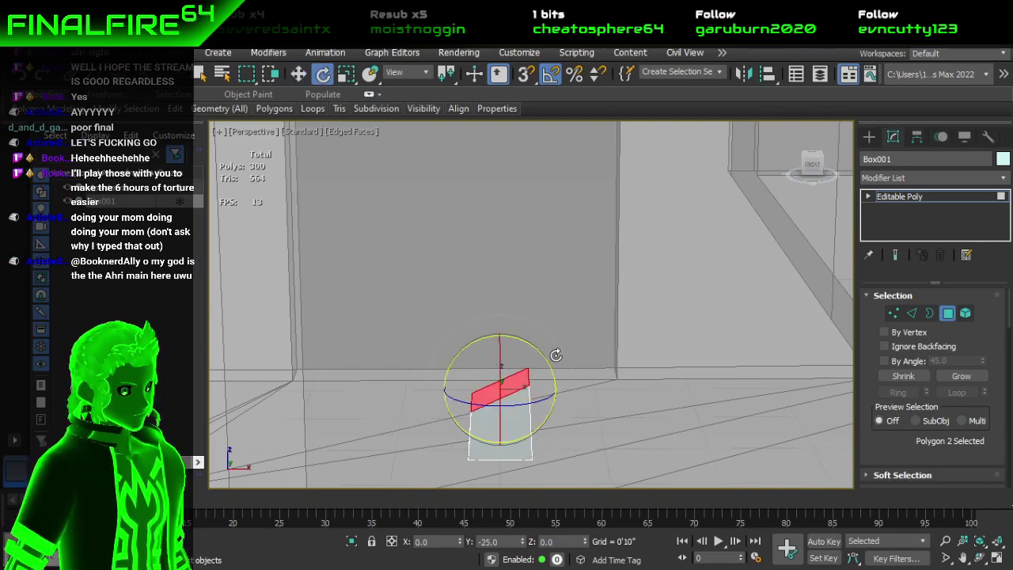
pyautogui.keyDown('alt'); pyautogui.moveTo(593, 371); pyautogui.dragTo(535, 376, button='middle'); pyautogui.keyUp('alt')
pyautogui.moveTo(540, 371); pyautogui.dragTo(530, 361)
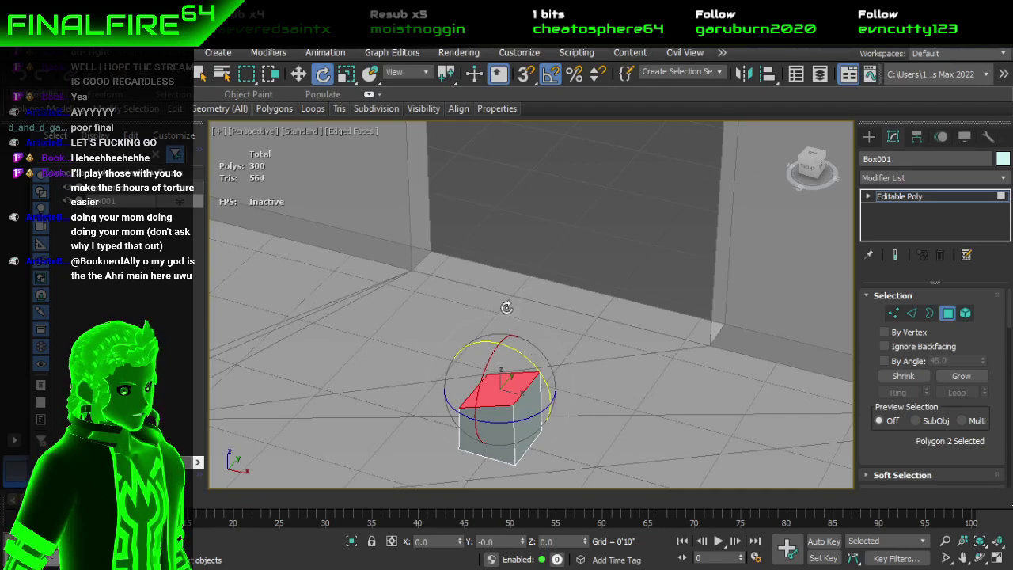
pyautogui.keyDown('alt'); pyautogui.moveTo(557, 427); pyautogui.dragTo(615, 394, button='middle'); pyautogui.keyUp('alt')
pyautogui.hotkey('ctrl', 'z')
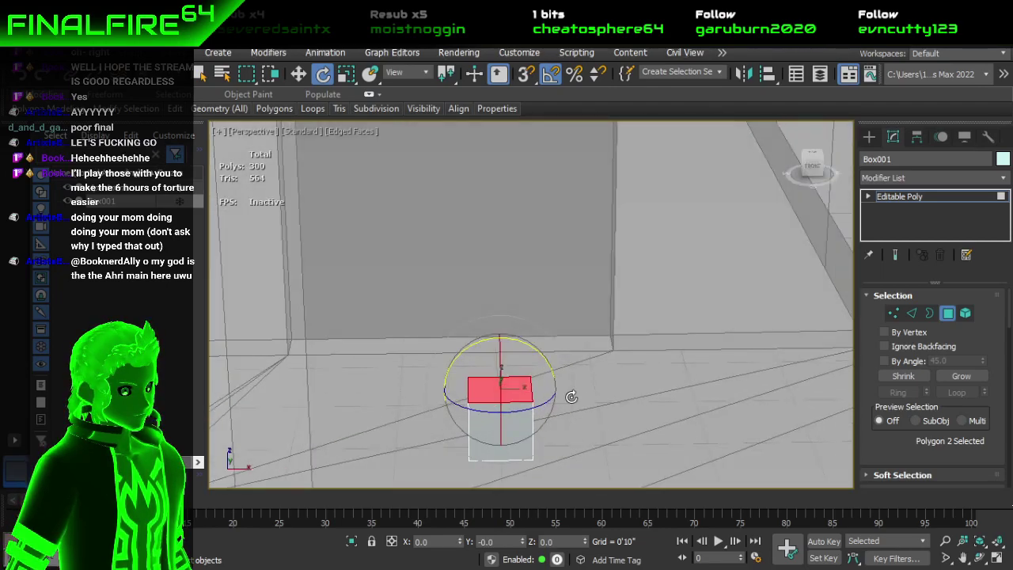
# Step: Tilt the box's top polygon diagonally around the Y axis and scale it along X to match the width of the base
pyautogui.scroll(2, 573, 397)
pyautogui.moveTo(492, 343); pyautogui.dragTo(461, 330)
pyautogui.moveTo(514, 377); pyautogui.dragTo(560, 346, button='middle')
pyautogui.press('r')
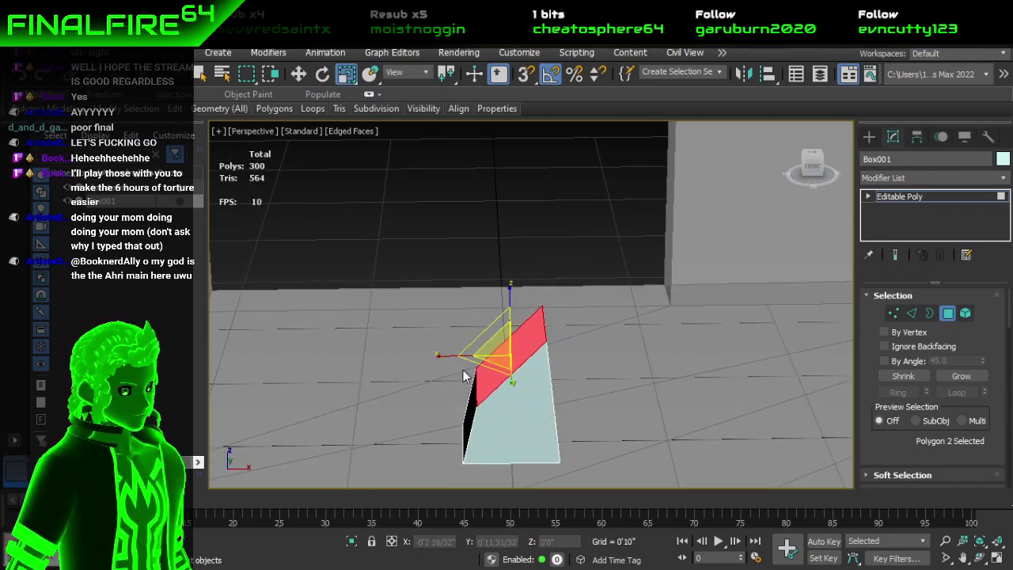
pyautogui.moveTo(444, 351); pyautogui.dragTo(421, 358)
pyautogui.press('w')
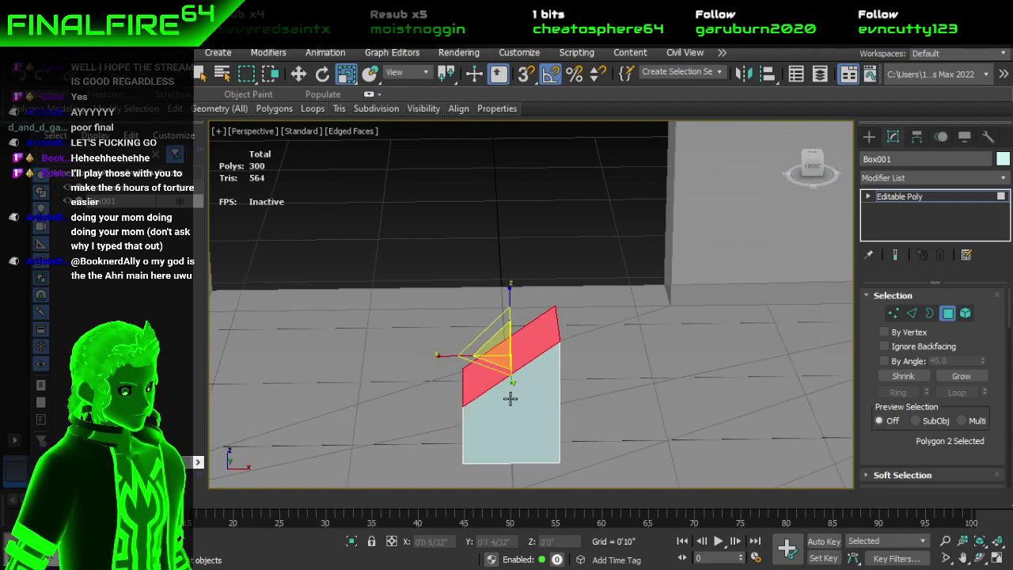
# Step: Select the lower edge of the slanted top face and set its X position to -3 inches
pyautogui.keyDown('alt'); pyautogui.moveTo(514, 398); pyautogui.dragTo(558, 408, button='middle'); pyautogui.keyUp('alt')
pyautogui.click(912, 313)
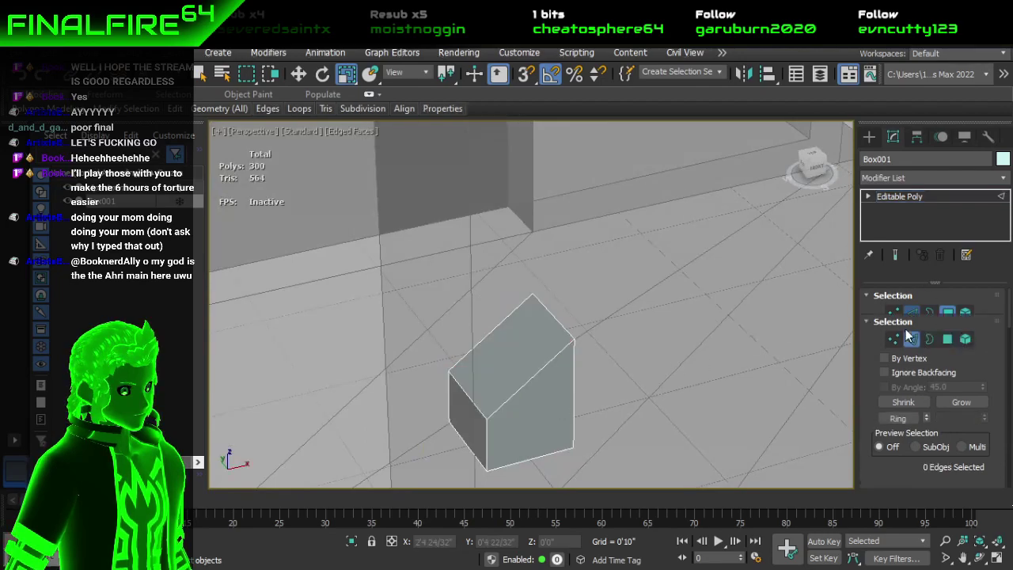
pyautogui.scroll(3, 559, 461)
pyautogui.press('w')
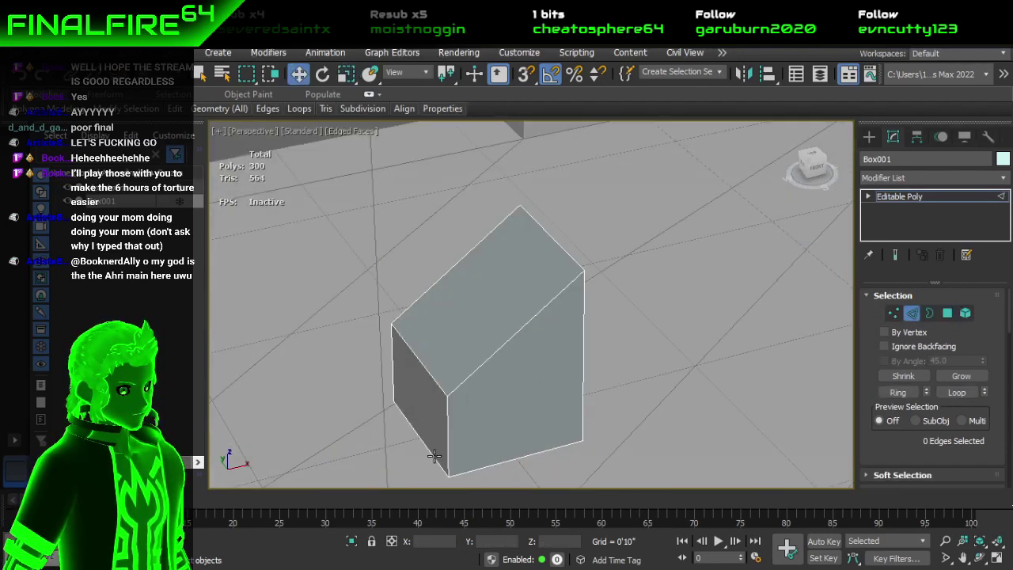
pyautogui.press('q')
pyautogui.click(434, 456)
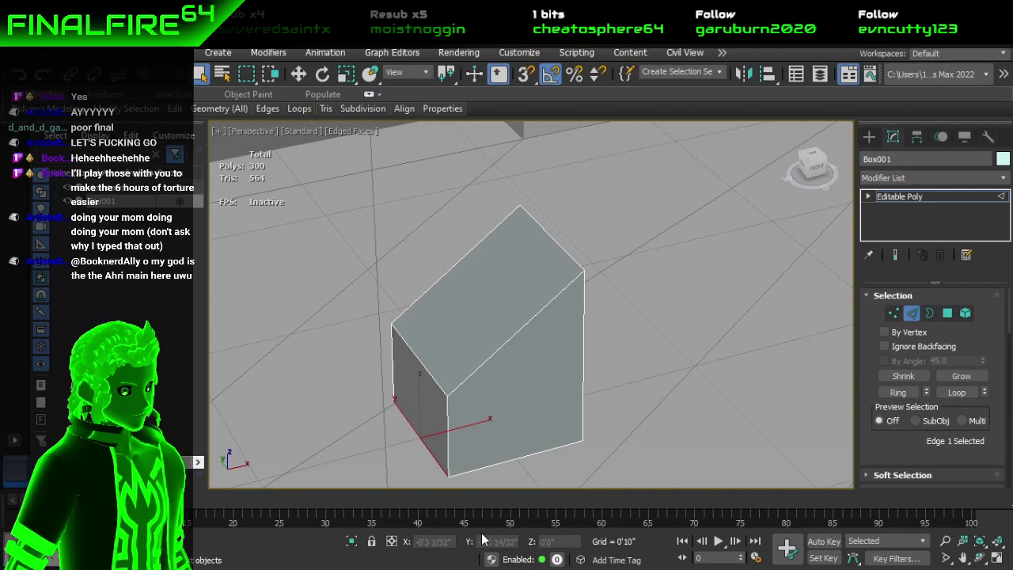
pyautogui.press('w')
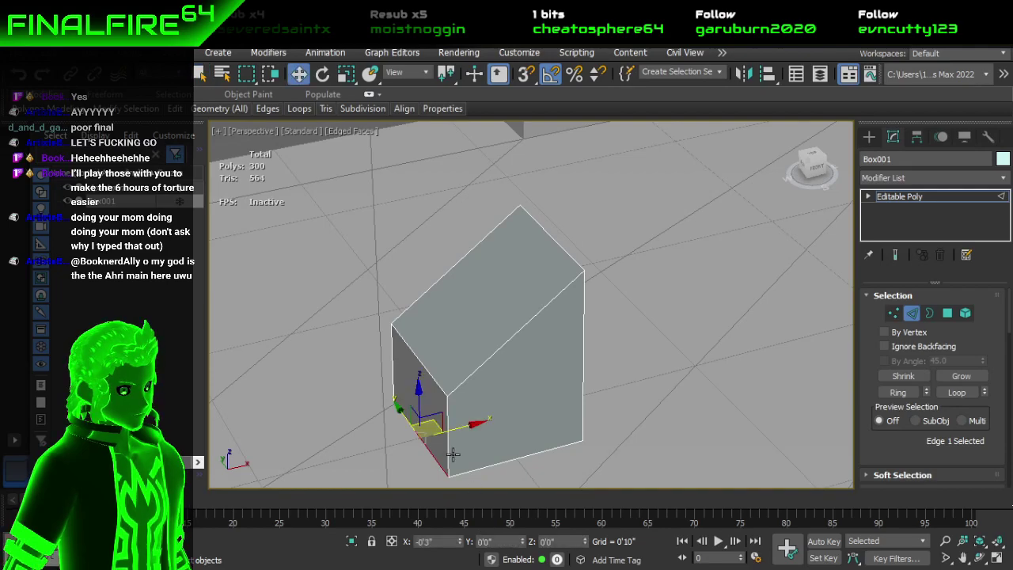
pyautogui.click(436, 380)
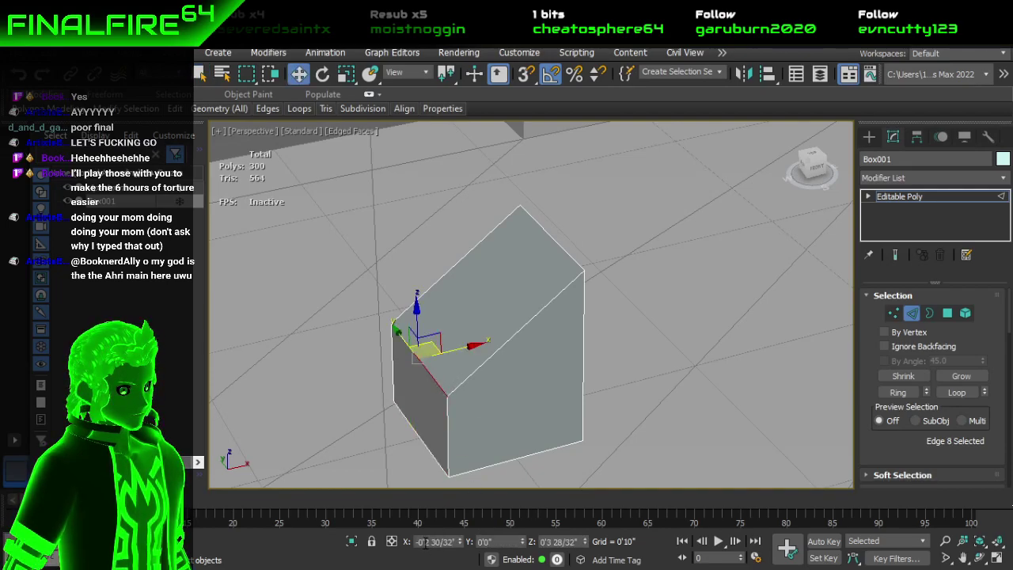
pyautogui.moveTo(415, 542); pyautogui.dragTo(451, 541)
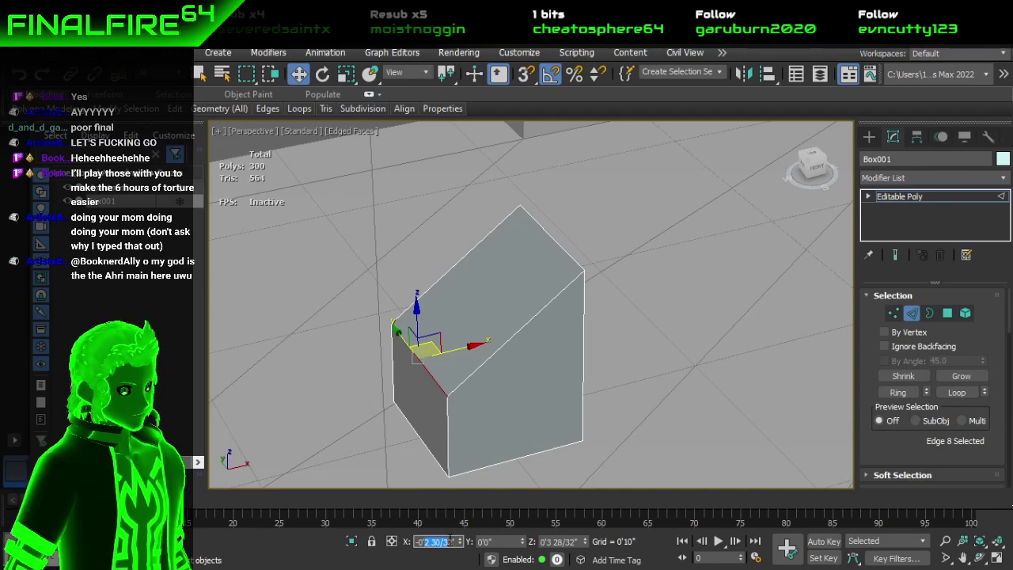
pyautogui.write('3')
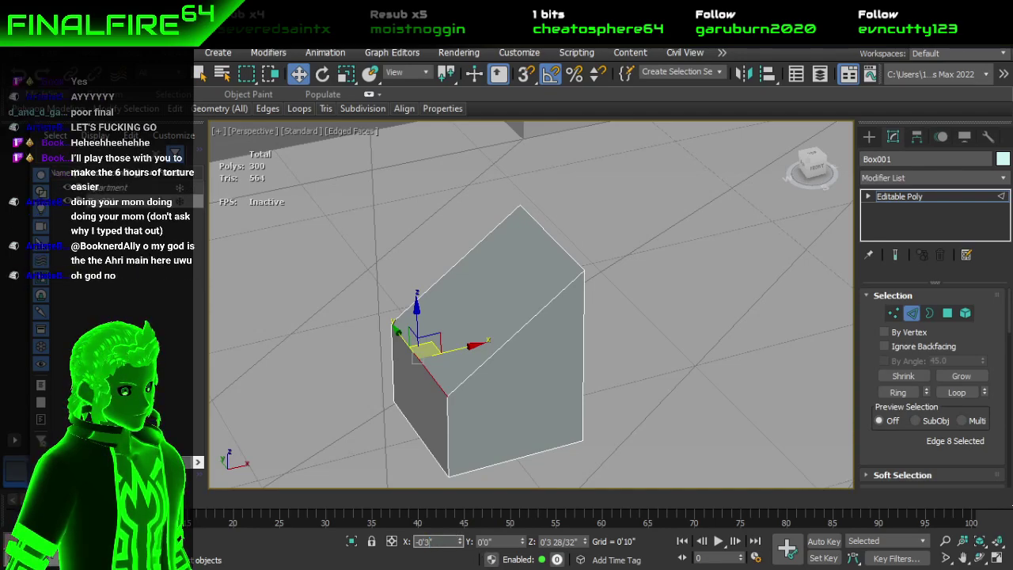
pyautogui.press('Return')
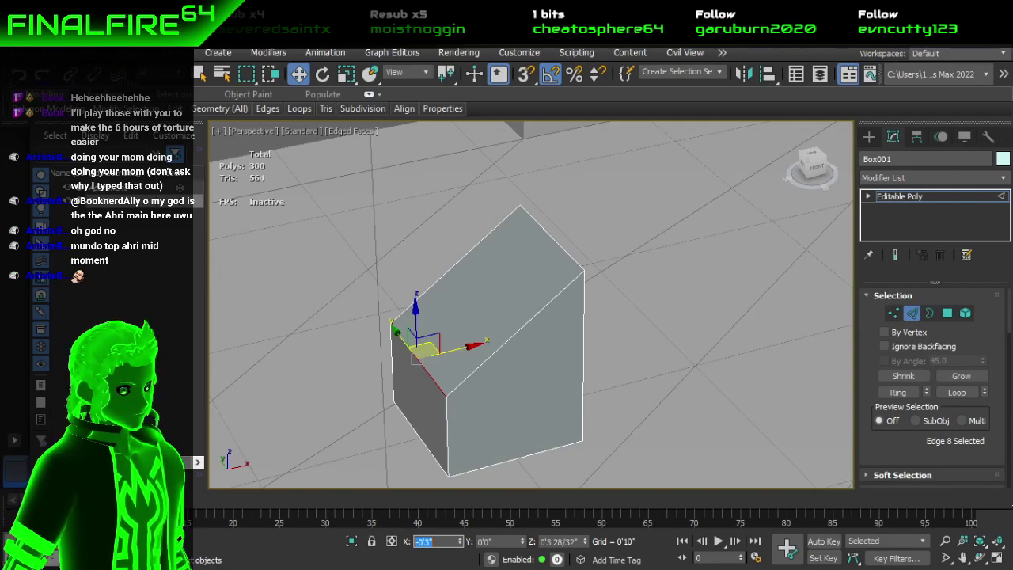
# Step: Switch to Discord, check the live-alerts channel, and return to 3ds Max
pyautogui.click(349, 567)
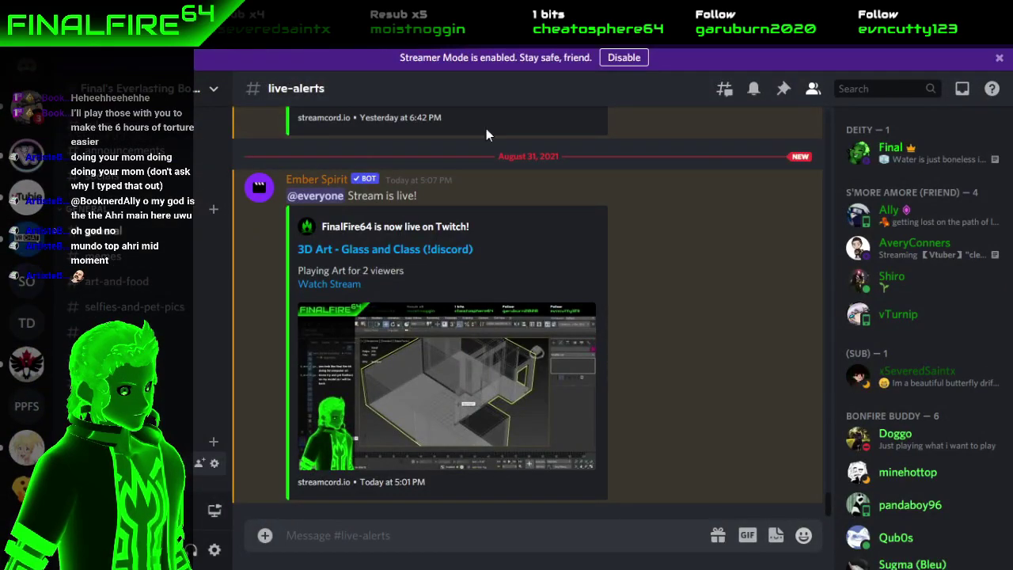
pyautogui.hotkey('alt', 'Tab')
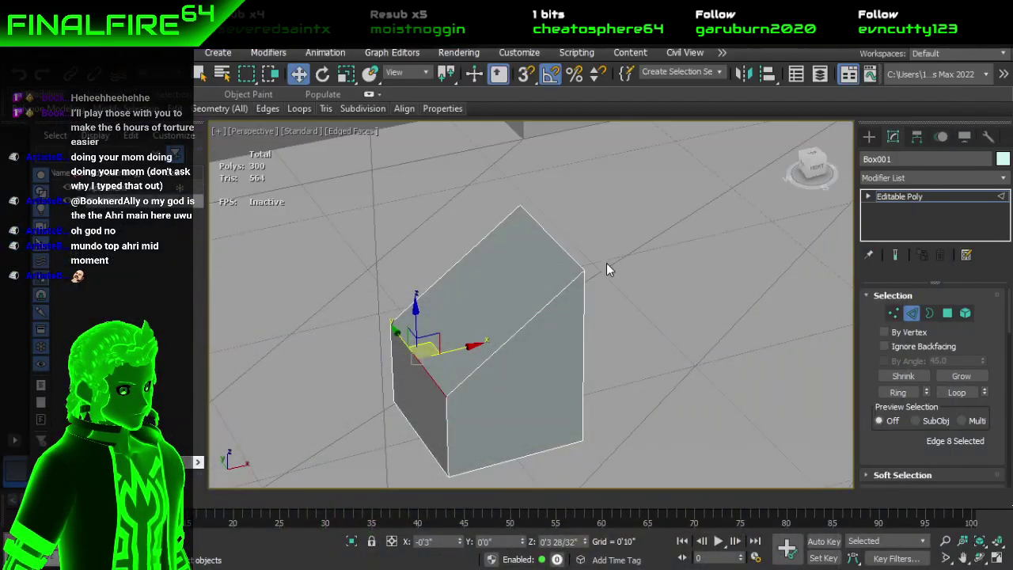
# Step: Set the X position of the slanted face's higher edge to 3 inches and leave edge editing
pyautogui.keyDown('alt'); pyautogui.moveTo(601, 276); pyautogui.dragTo(557, 256, button='middle'); pyautogui.keyUp('alt')
pyautogui.click(562, 254)
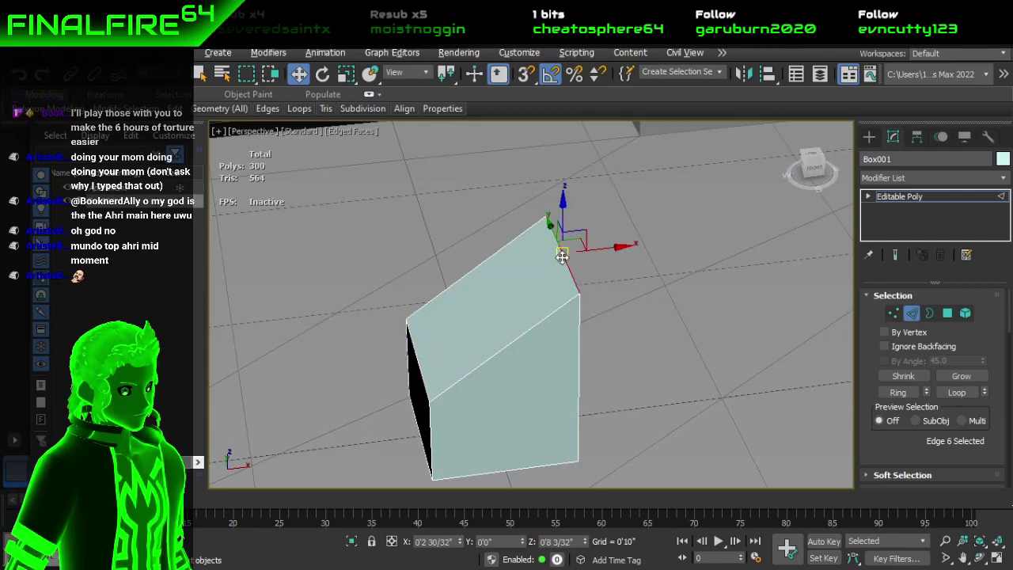
pyautogui.click(434, 541)
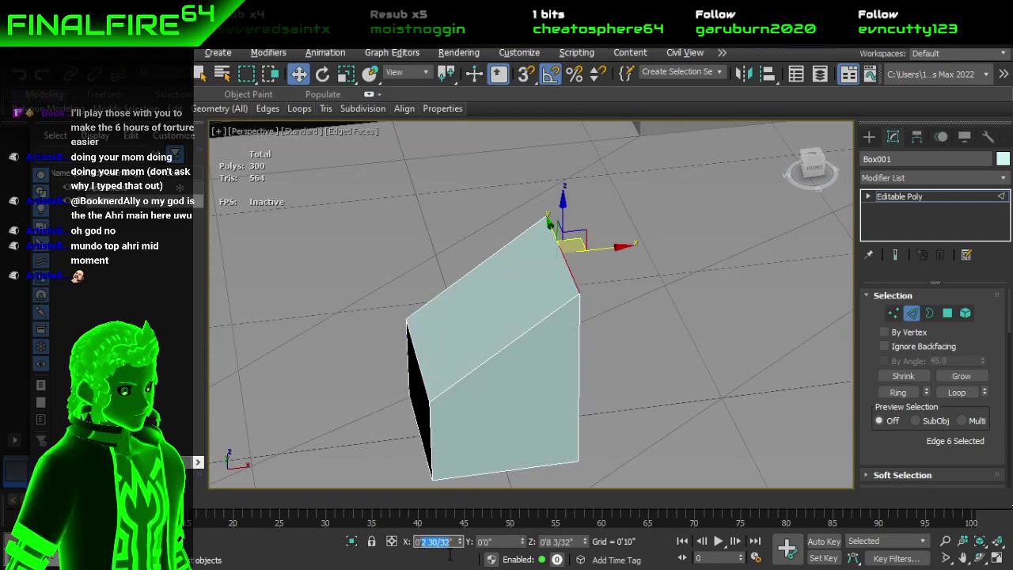
pyautogui.write("0'3")
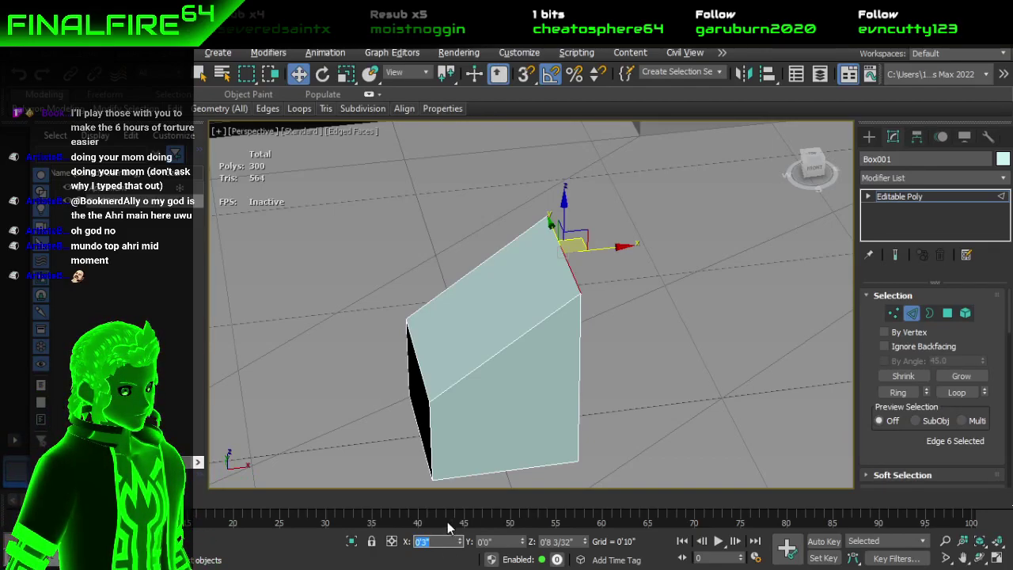
pyautogui.click(908, 314)
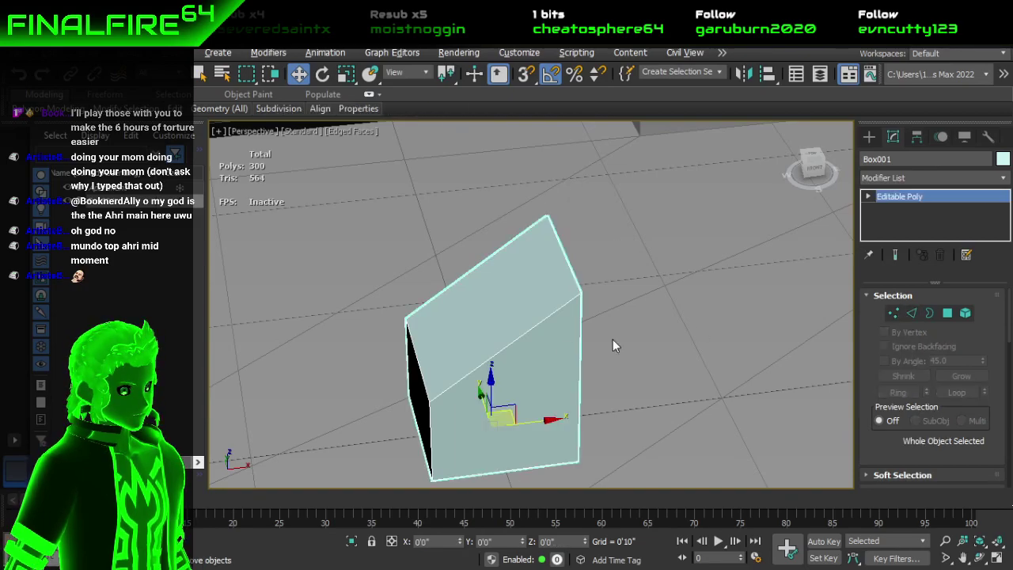
# Step: Raise the slanted top polygon along Z to about 2 feet 10 inches, stretching the box into a tall post
pyautogui.scroll(-6, 554, 360)
pyautogui.keyDown('alt'); pyautogui.moveTo(545, 375); pyautogui.dragTo(740, 336, button='middle'); pyautogui.keyUp('alt')
pyautogui.click(946, 314)
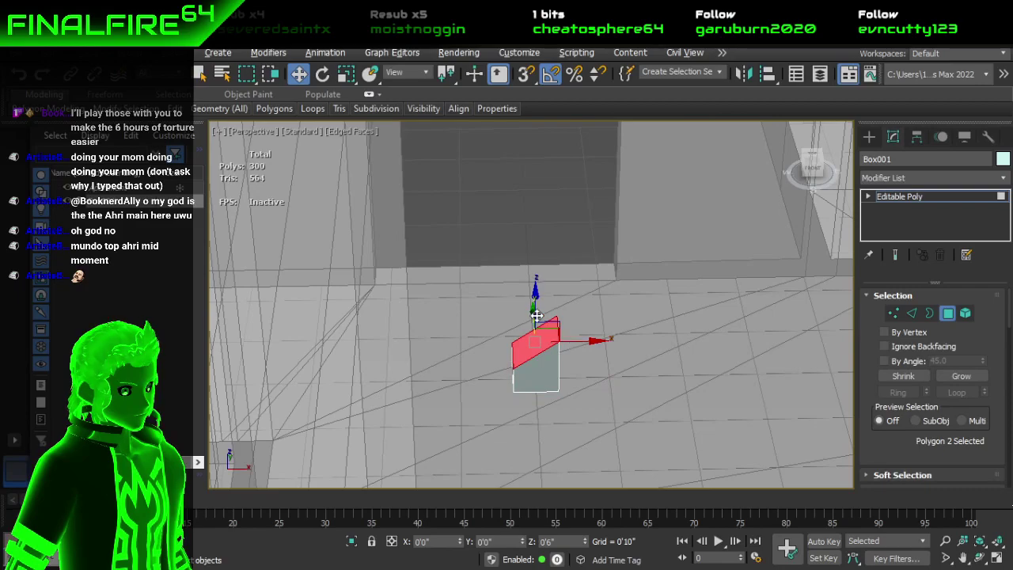
pyautogui.moveTo(537, 298); pyautogui.dragTo(522, 118)
pyautogui.moveTo(604, 165); pyautogui.dragTo(559, 319, button='middle')
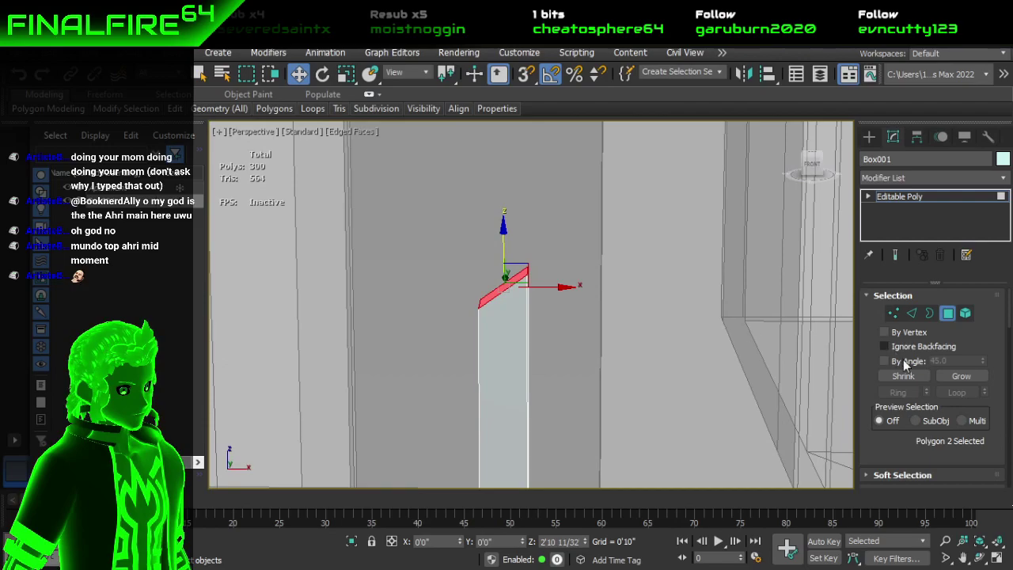
# Step: Extrude the post's slanted top polygon by 10 inches
pyautogui.scroll(-2, 920, 362)
pyautogui.scroll(-2, 919, 362)
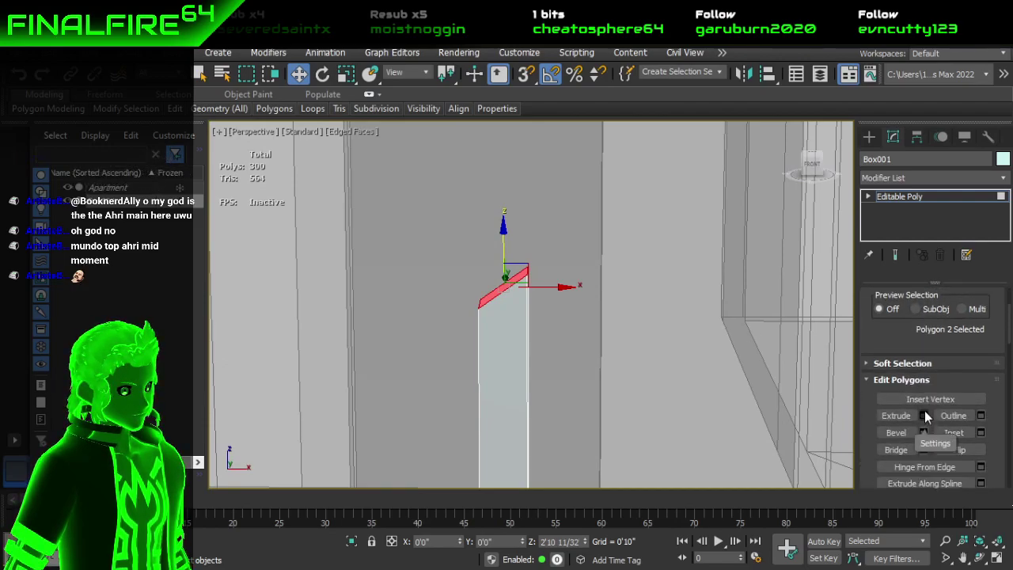
pyautogui.click(924, 413)
pyautogui.click(570, 334)
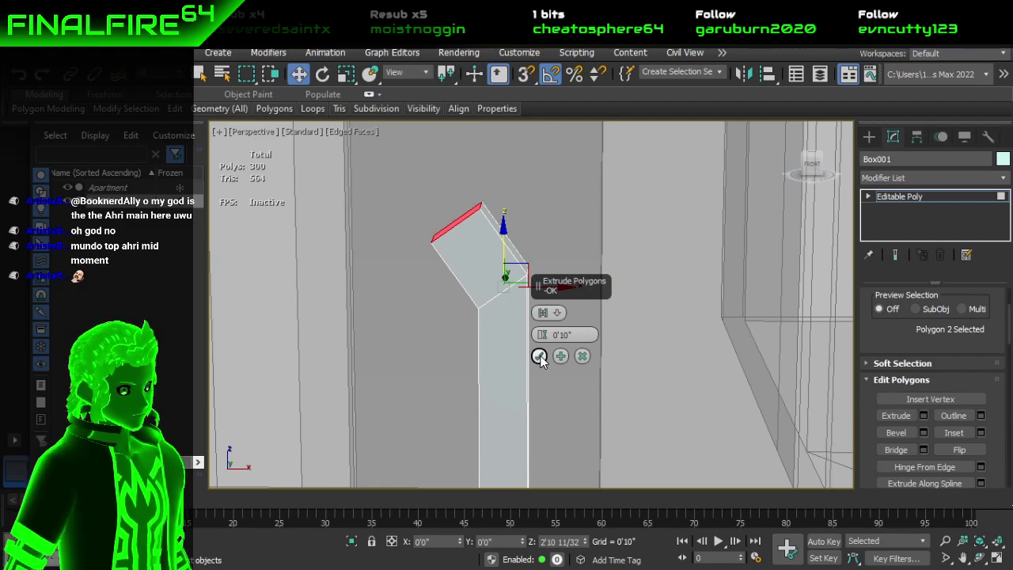
pyautogui.click(539, 356)
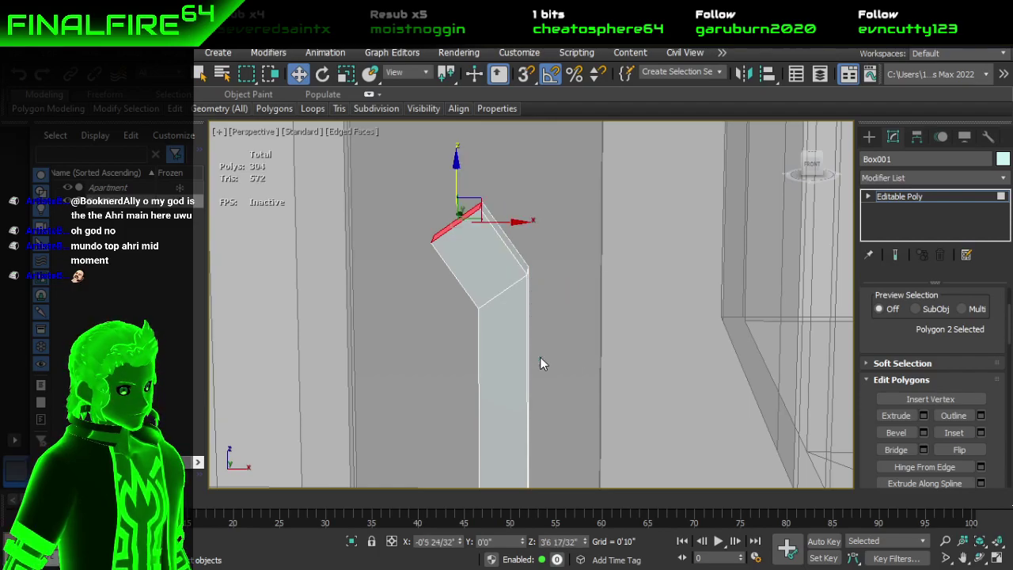
# Step: Examine the post's extruded top and the lower edge of its end face from the front, returning to polygon editing
pyautogui.keyDown('alt'); pyautogui.moveTo(553, 306); pyautogui.dragTo(607, 346, button='middle'); pyautogui.keyUp('alt')
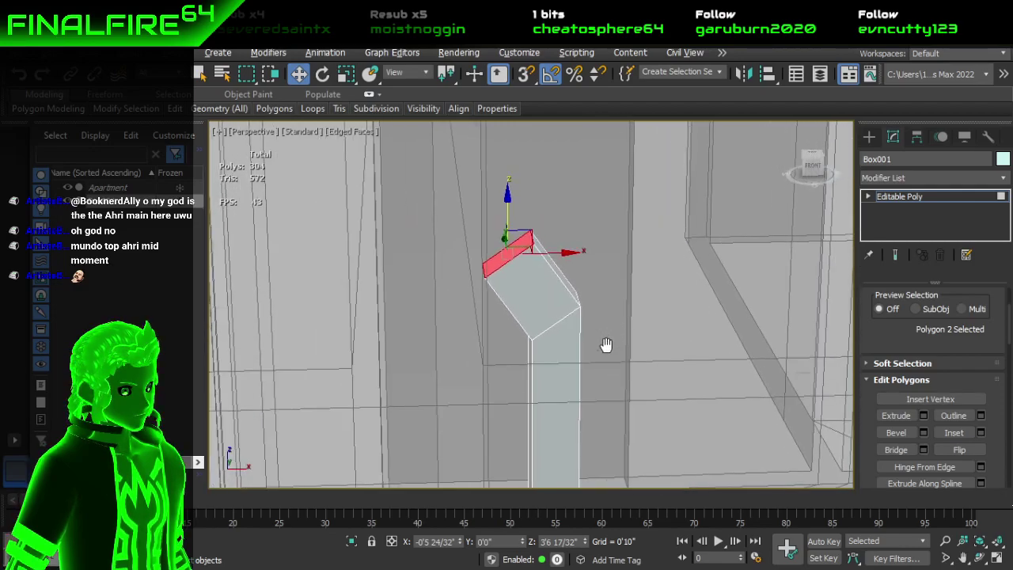
pyautogui.scroll(5, 961, 328)
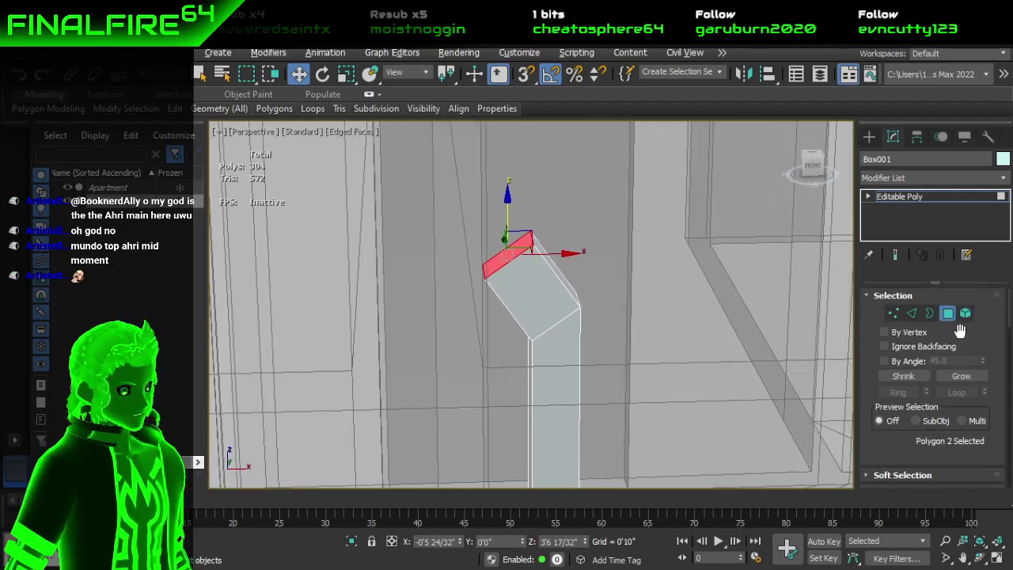
pyautogui.click(911, 313)
pyautogui.scroll(4, 514, 255)
pyautogui.click(501, 262)
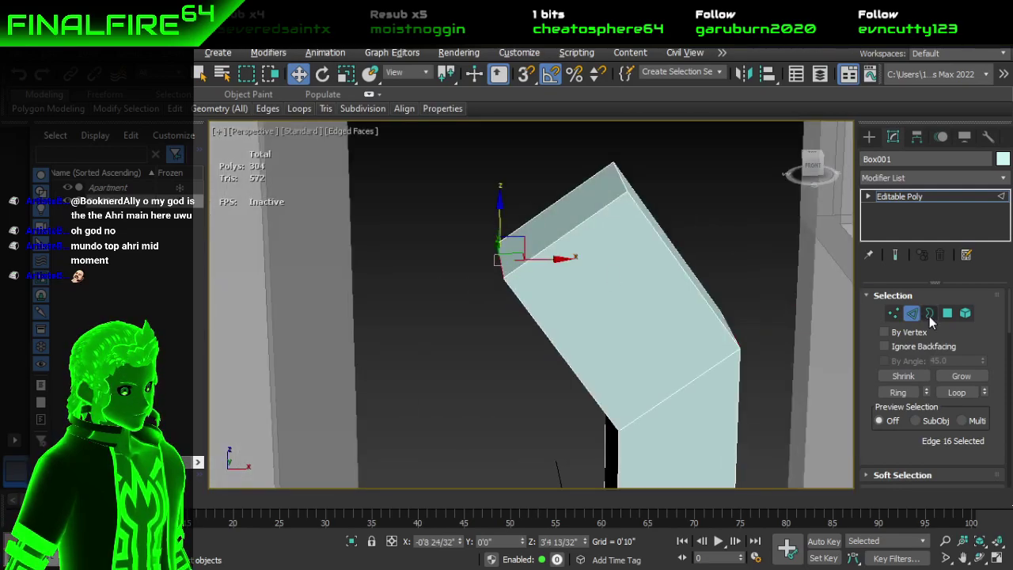
pyautogui.keyDown('alt'); pyautogui.moveTo(688, 319); pyautogui.dragTo(631, 293, button='middle'); pyautogui.keyUp('alt')
pyautogui.click(954, 316)
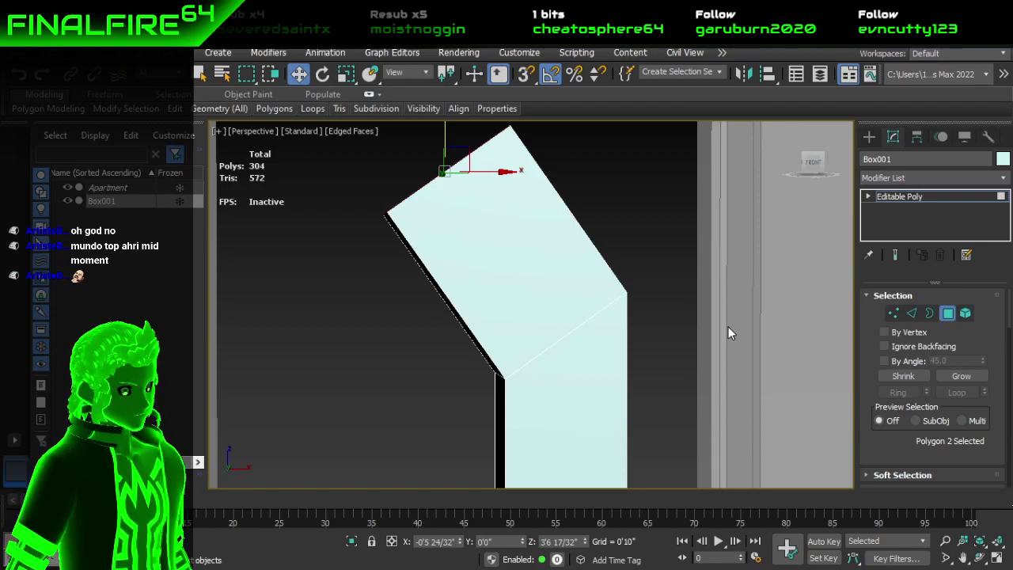
# Step: Undo the extrusion and the raising of the post's slanted top polygon
pyautogui.hotkey('ctrl', 'z')
pyautogui.hotkey('ctrl', 'z')
pyautogui.moveTo(729, 326); pyautogui.dragTo(563, 277, button='middle')
pyautogui.scroll(-1, 578, 332)
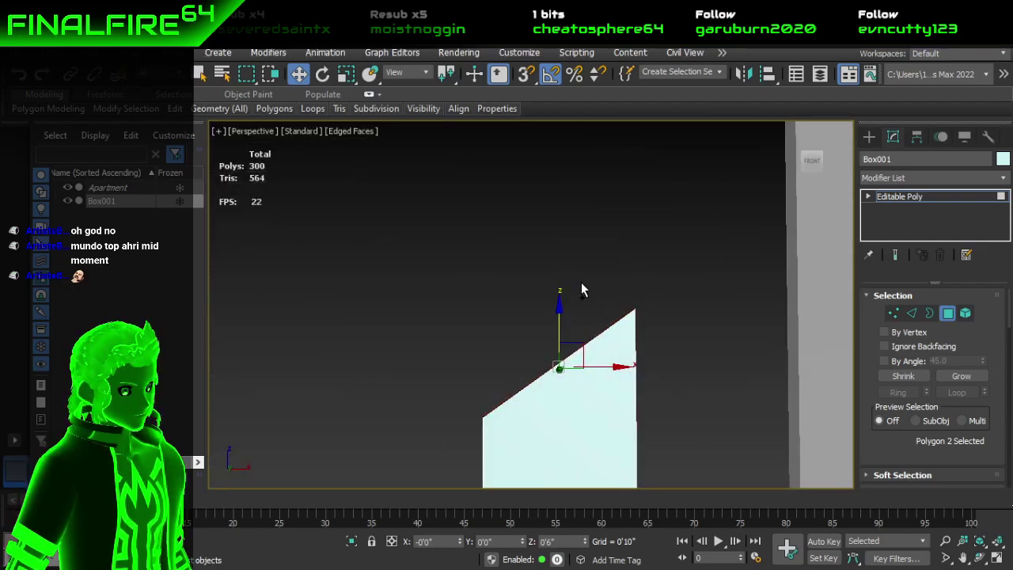
# Step: Set the Z position of the box's top edge on the positive X side to 9 inches
pyautogui.keyDown('alt'); pyautogui.moveTo(581, 290); pyautogui.dragTo(595, 360, button='middle'); pyautogui.keyUp('alt')
pyautogui.click(911, 314)
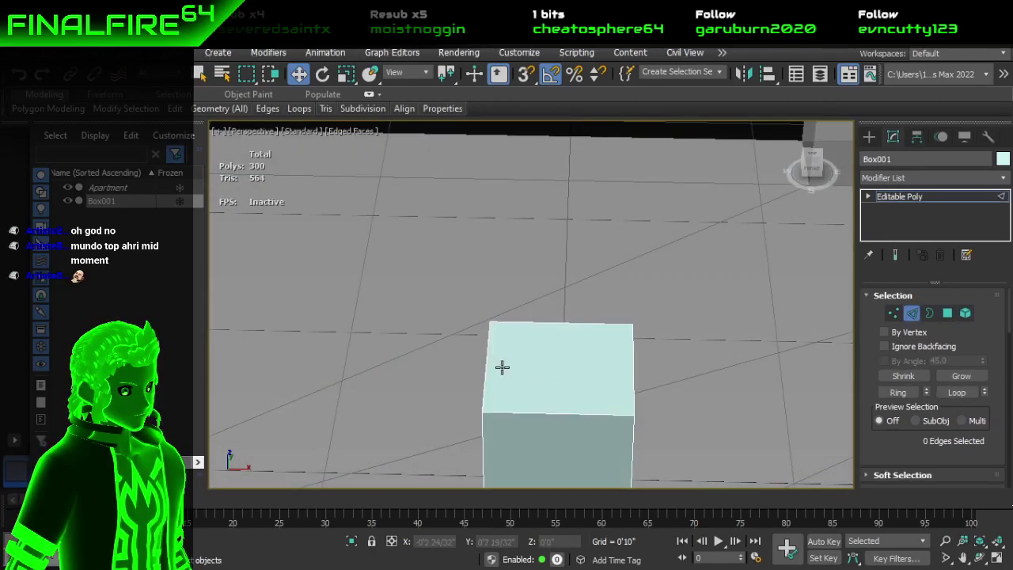
pyautogui.click(487, 367)
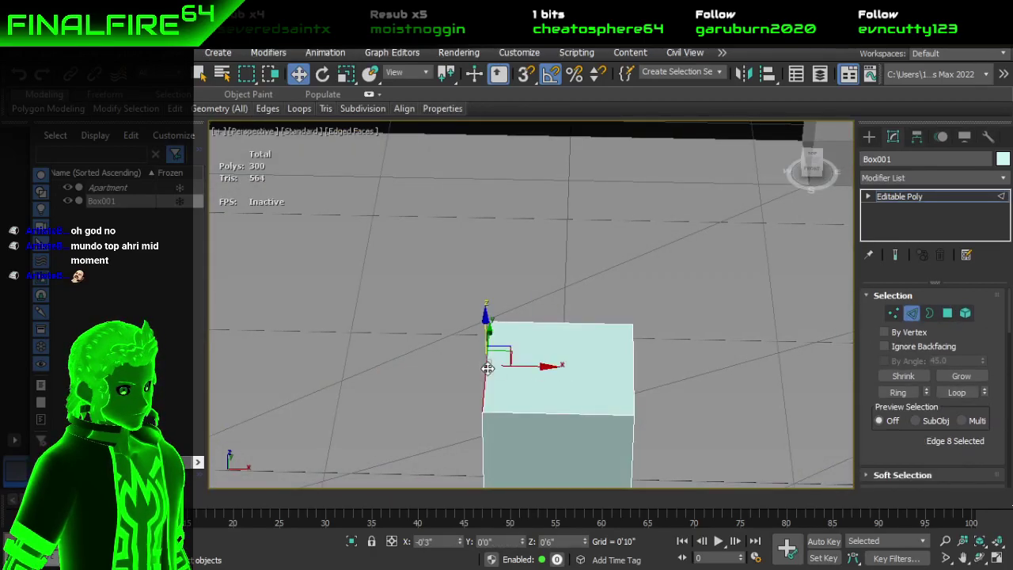
pyautogui.click(633, 373)
pyautogui.doubleClick(552, 541)
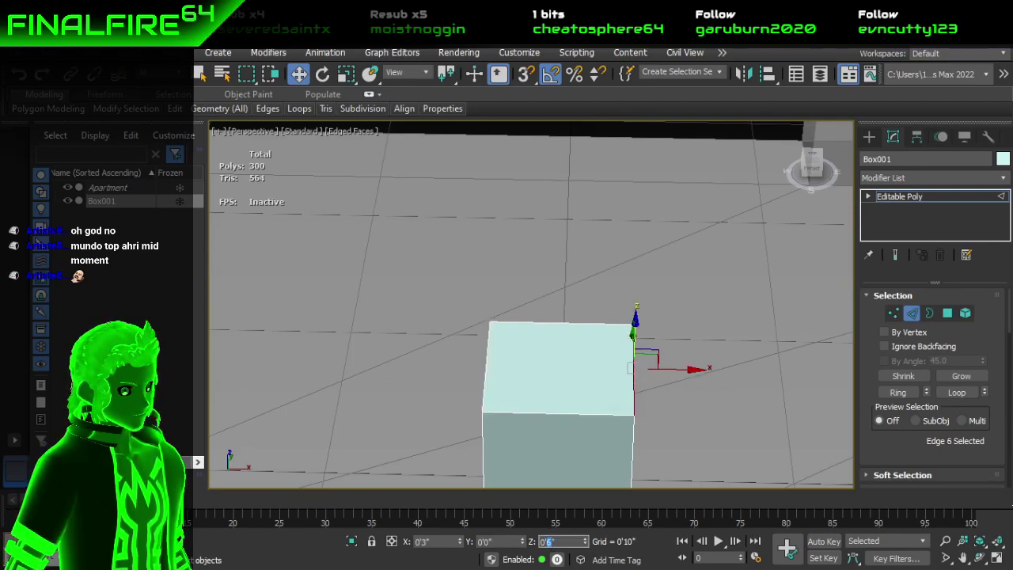
pyautogui.press('Return')
pyautogui.keyDown('alt'); pyautogui.moveTo(751, 390); pyautogui.dragTo(742, 359, button='middle'); pyautogui.keyUp('alt')
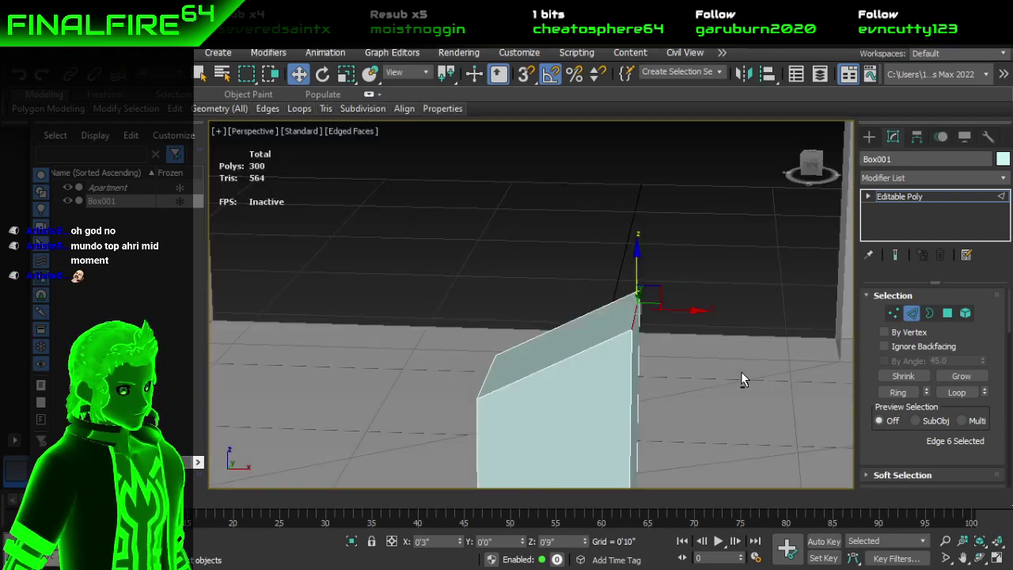
# Step: Set the same top edge's Z position to 10.5 inches to steepen the slope
pyautogui.click(551, 543)
pyautogui.moveTo(602, 568)
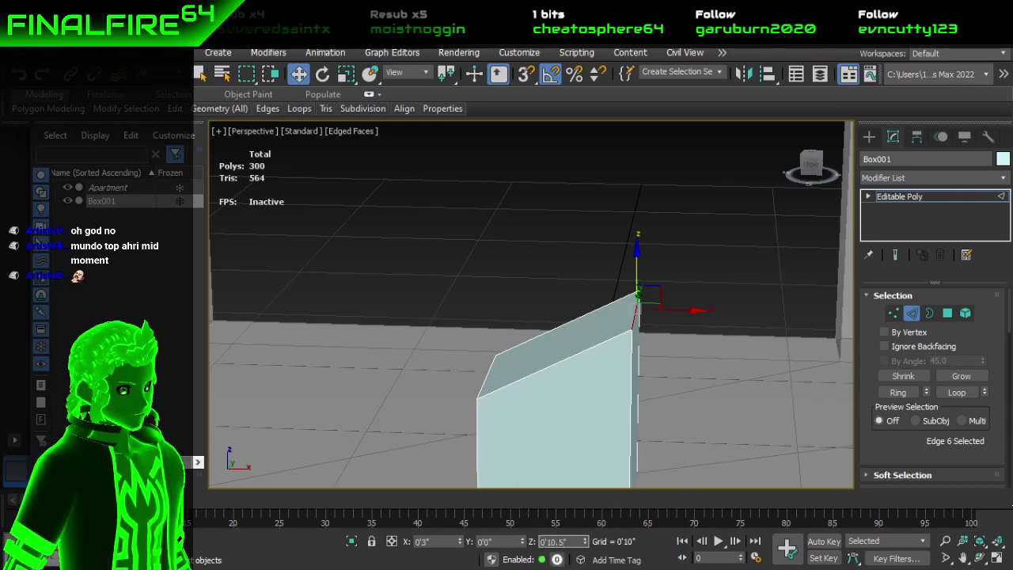
pyautogui.press('Return')
pyautogui.keyDown('alt'); pyautogui.moveTo(685, 366); pyautogui.dragTo(693, 349, button='middle'); pyautogui.keyUp('alt')
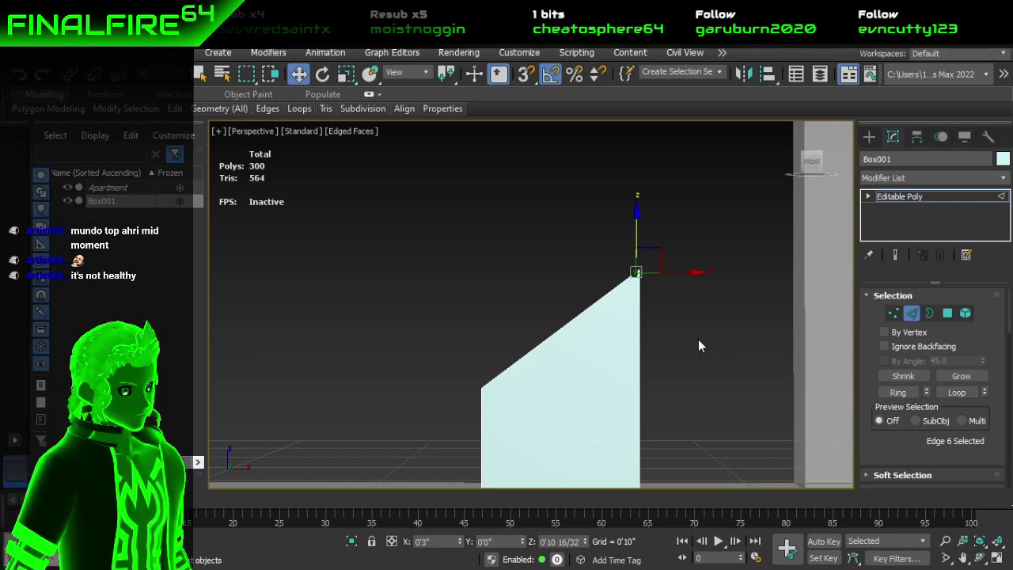
# Step: Leave edge editing and undo both height changes to the box's top edge
pyautogui.click(913, 314)
pyautogui.hotkey('ctrl', 'z')
pyautogui.hotkey('ctrl', 'z')
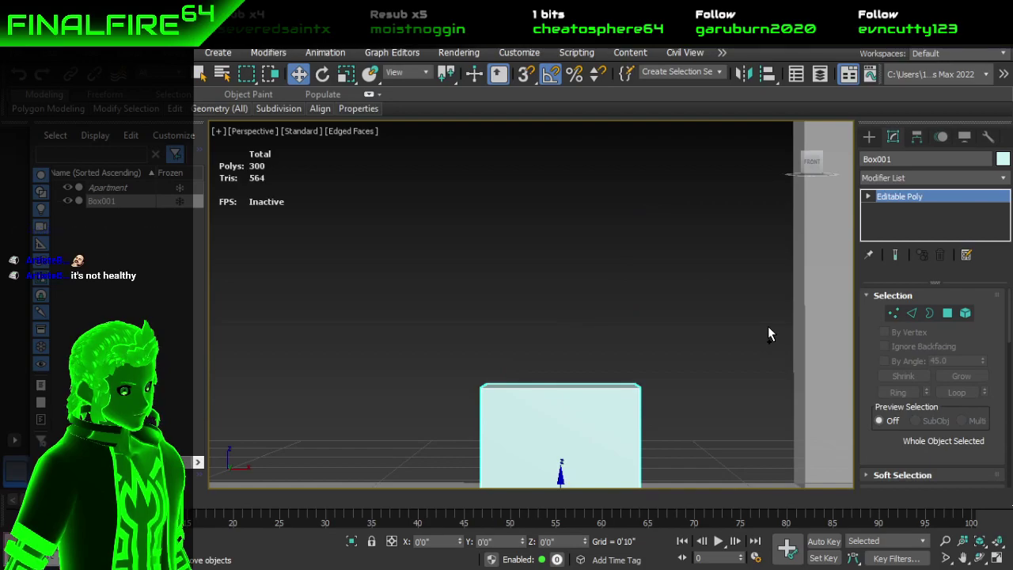
# Step: Rotate the whole box about 45 degrees around its Y axis so it stands on one edge like a diamond
pyautogui.moveTo(637, 357); pyautogui.dragTo(633, 233, button='middle')
pyautogui.keyDown('alt'); pyautogui.moveTo(619, 320); pyautogui.dragTo(619, 334, button='middle'); pyautogui.keyUp('alt')
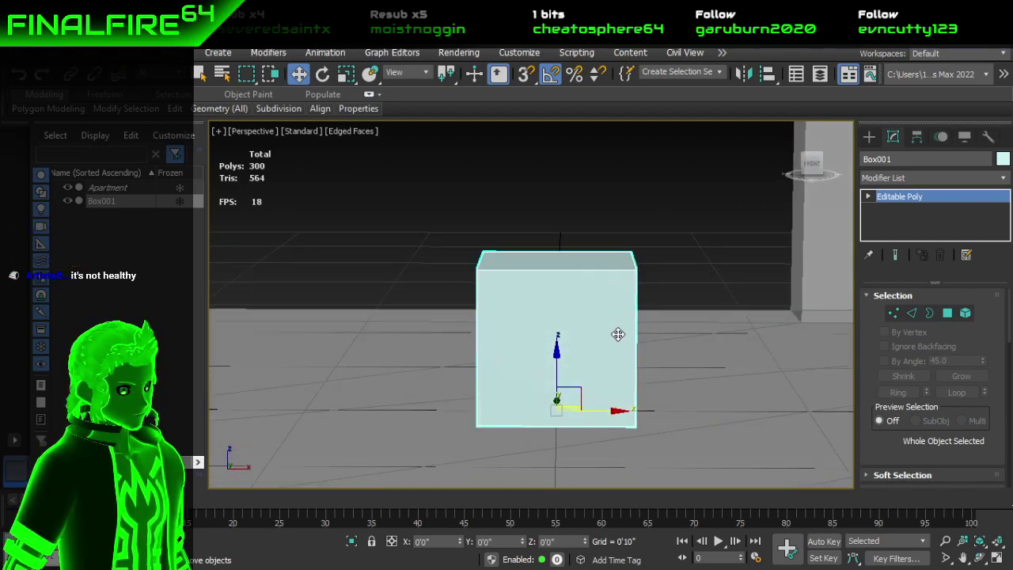
pyautogui.press('e')
pyautogui.moveTo(597, 375); pyautogui.dragTo(569, 188)
pyautogui.press('w')
pyautogui.click(947, 313)
pyautogui.keyDown('alt'); pyautogui.moveTo(653, 321); pyautogui.dragTo(646, 292, button='middle'); pyautogui.keyUp('alt')
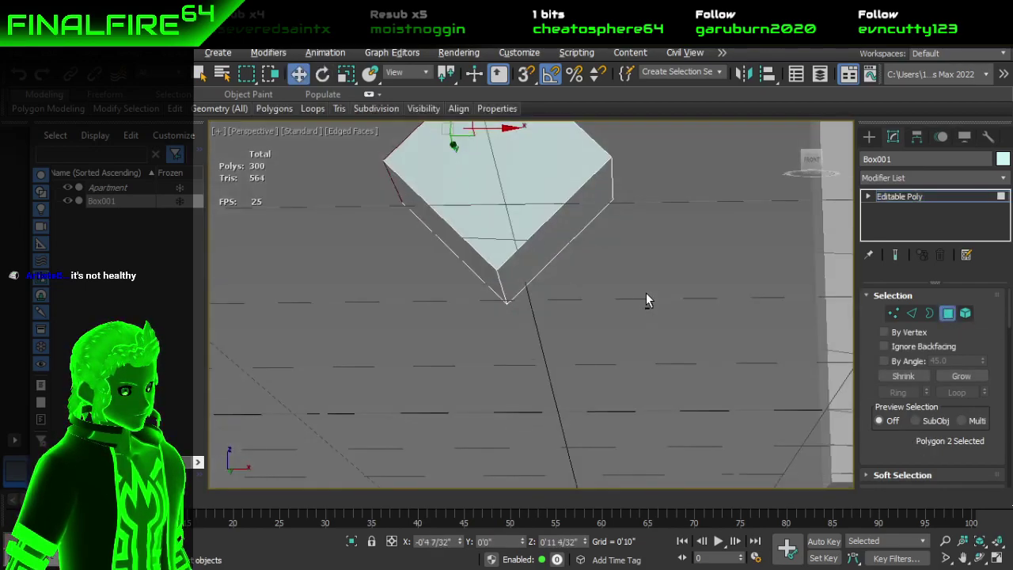
pyautogui.click(545, 262)
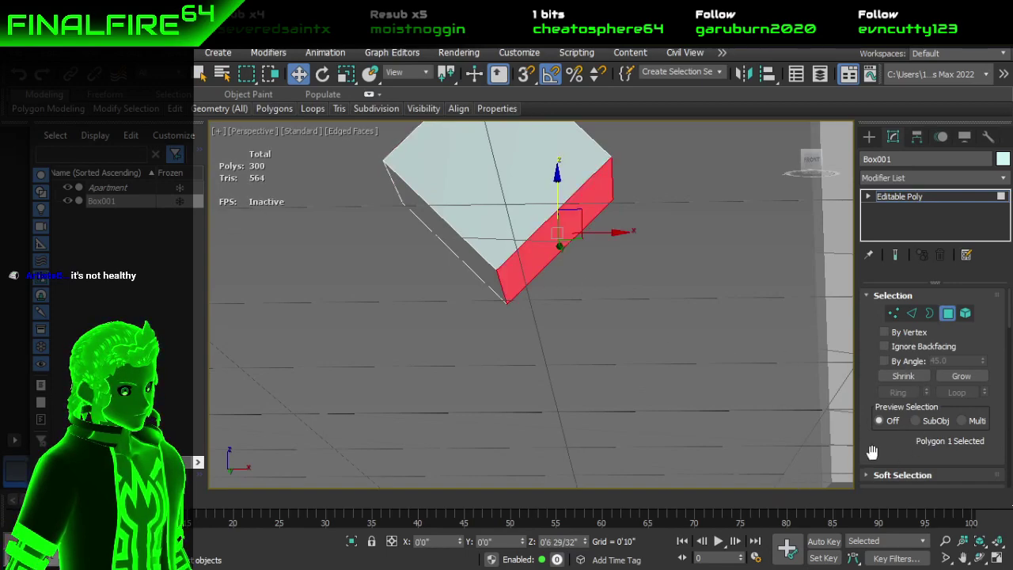
# Step: Turn on 3D snapping and try to move an edge of the tilted box from its lowest corner
pyautogui.click(913, 314)
pyautogui.keyDown('alt'); pyautogui.moveTo(621, 318); pyautogui.dragTo(549, 364, button='middle'); pyautogui.keyUp('alt')
pyautogui.click(551, 73)
pyautogui.click(526, 73)
pyautogui.keyDown('alt'); pyautogui.moveTo(464, 333); pyautogui.dragTo(487, 277, button='middle'); pyautogui.keyUp('alt')
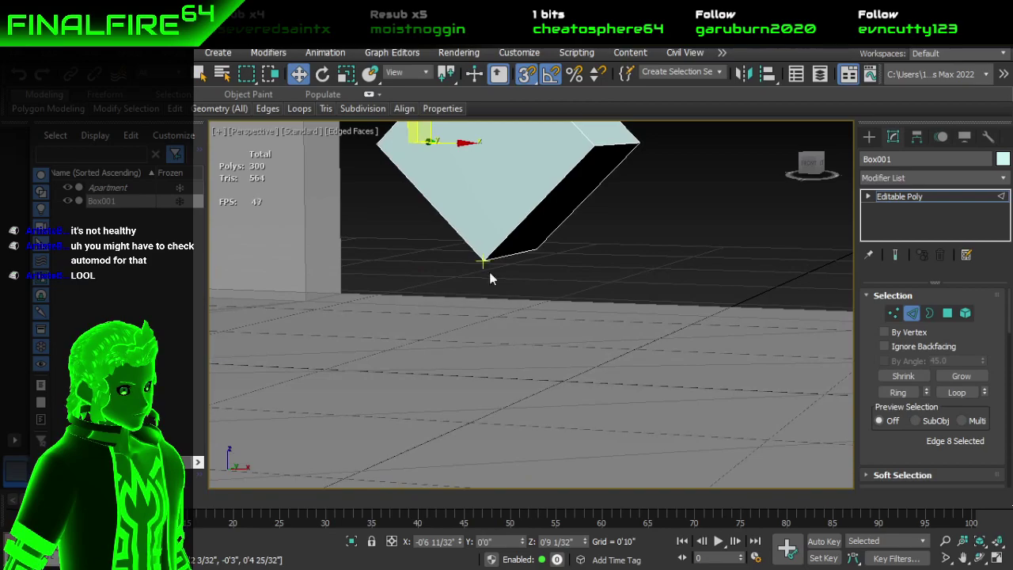
pyautogui.moveTo(482, 260); pyautogui.dragTo(600, 297)
pyautogui.rightClick(600, 297)
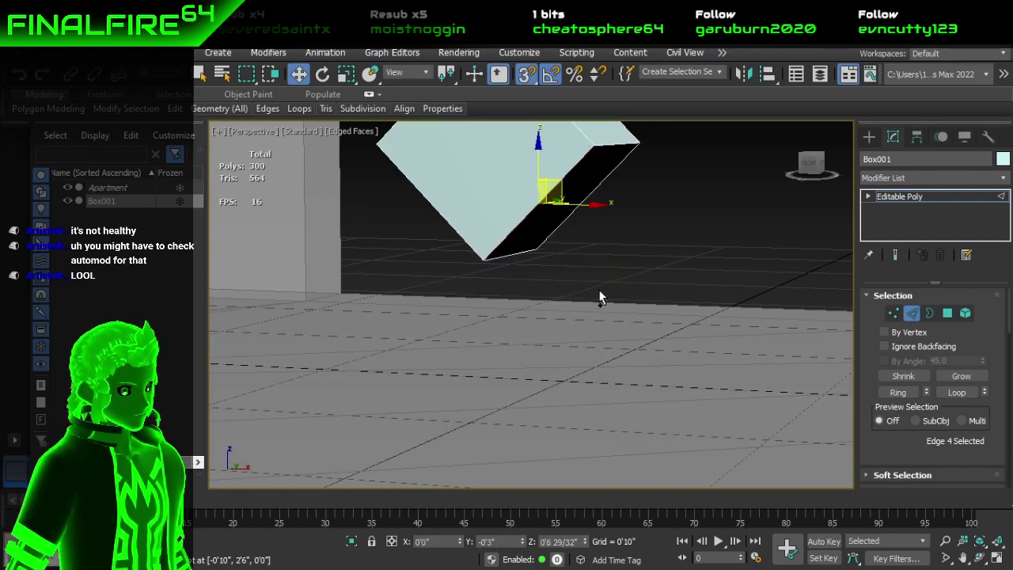
# Step: Leave edge editing and snap the whole box by its lowest corner onto the floor grid, at Y 2 feet 9 inches
pyautogui.click(913, 313)
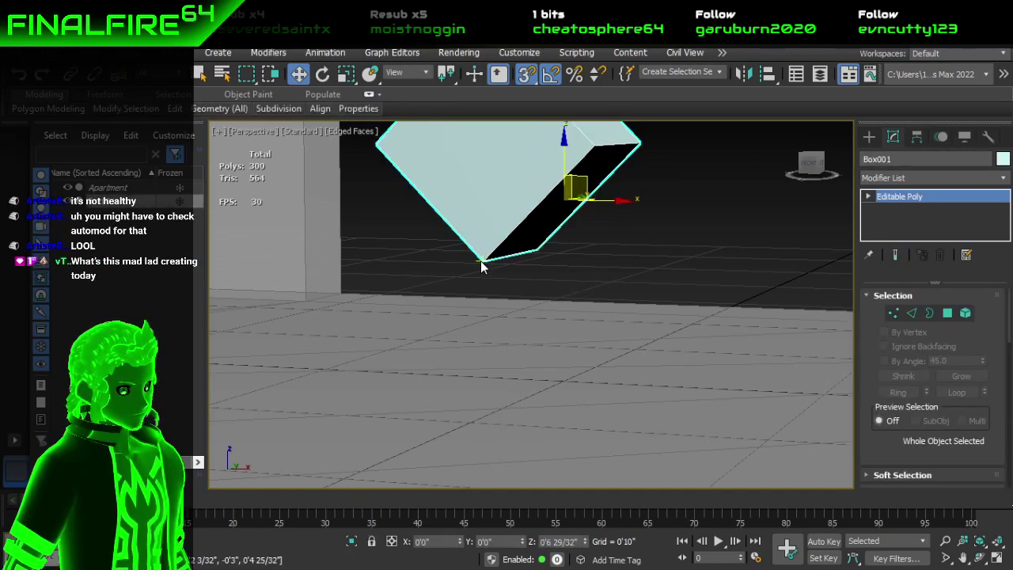
pyautogui.moveTo(486, 259); pyautogui.dragTo(553, 298)
pyautogui.keyDown('alt'); pyautogui.moveTo(552, 298); pyautogui.dragTo(552, 353, button='middle'); pyautogui.keyUp('alt')
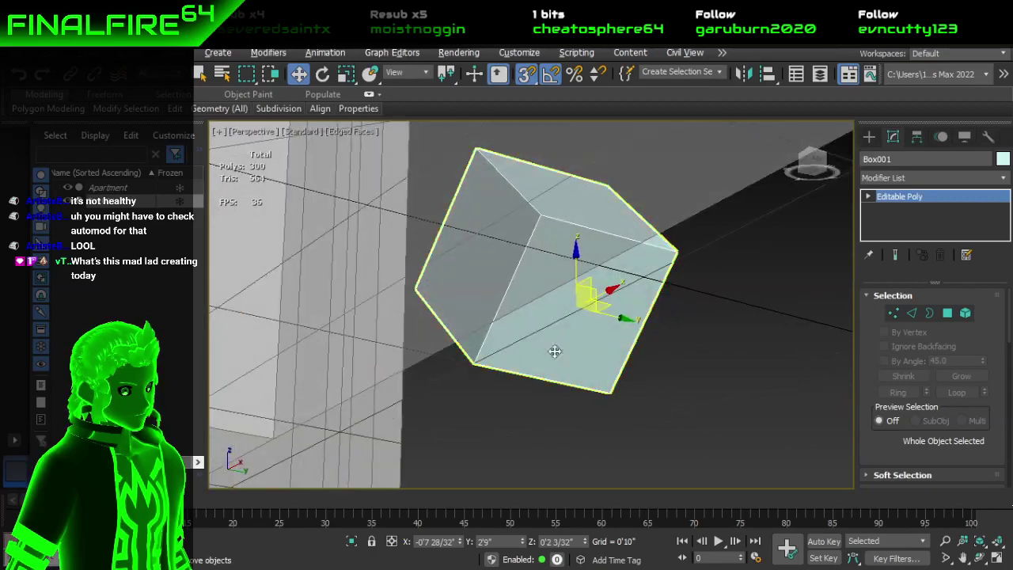
# Step: Examine the box's bottom edge and its position relative to the grid and the apartment walls
pyautogui.click(913, 314)
pyautogui.click(912, 313)
pyautogui.click(515, 377)
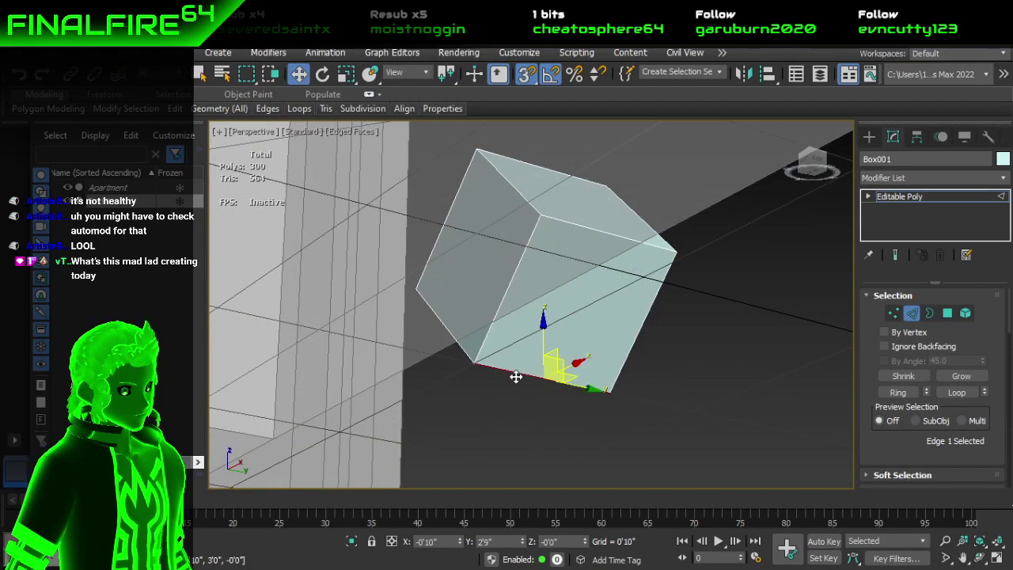
pyautogui.moveTo(569, 381)
pyautogui.keyDown('alt'); pyautogui.mouseDown(button='middle')
pyautogui.moveTo(602, 425)
pyautogui.moveTo(645, 420)
pyautogui.moveTo(663, 386)
pyautogui.moveTo(567, 353)
pyautogui.moveTo(618, 372)
pyautogui.moveTo(663, 445)
pyautogui.mouseUp(button='middle'); pyautogui.keyUp('alt')
pyautogui.scroll(2, 618, 372)
pyautogui.scroll(-8, 618, 372)
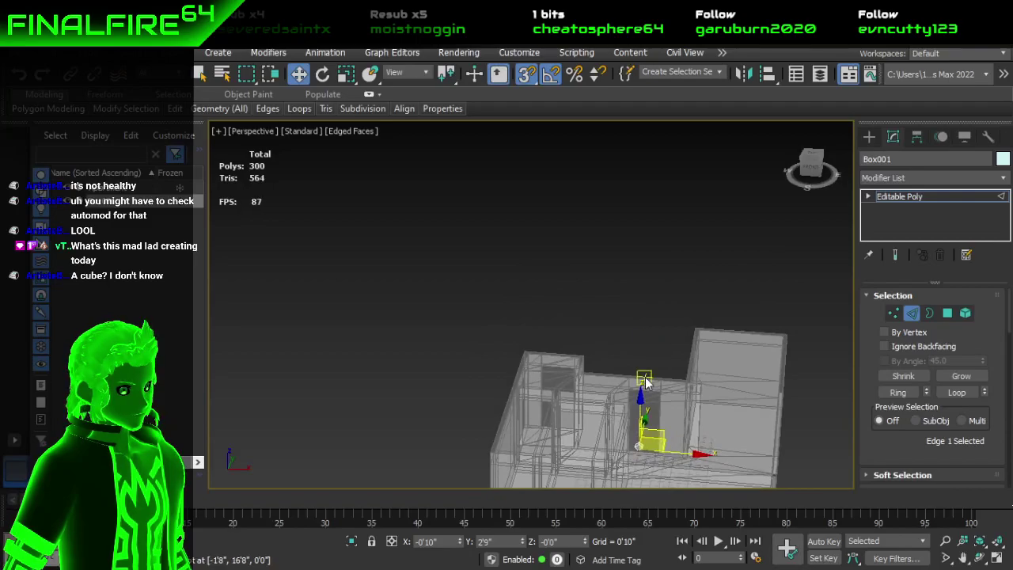
pyautogui.moveTo(644, 327); pyautogui.dragTo(578, 285, button='middle')
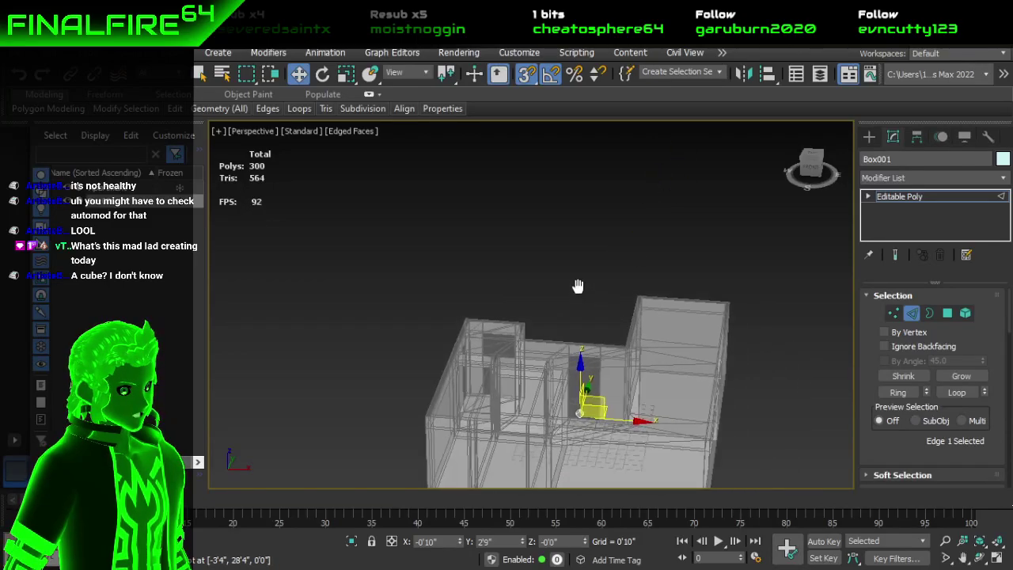
pyautogui.moveTo(602, 336); pyautogui.dragTo(599, 324, button='middle')
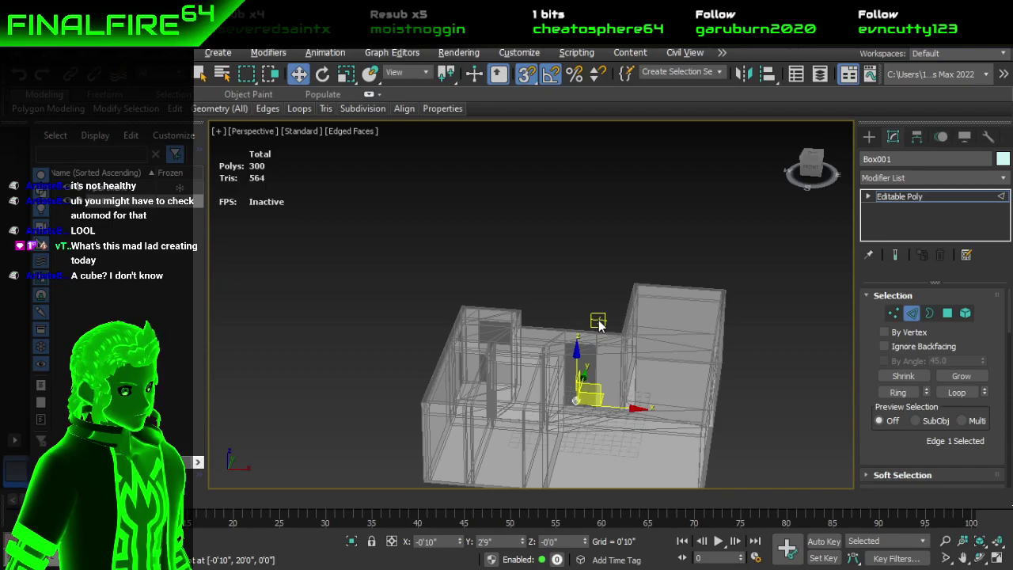
pyautogui.keyDown('alt'); pyautogui.moveTo(588, 305); pyautogui.dragTo(583, 356, button='middle'); pyautogui.keyUp('alt')
pyautogui.scroll(4, 583, 356)
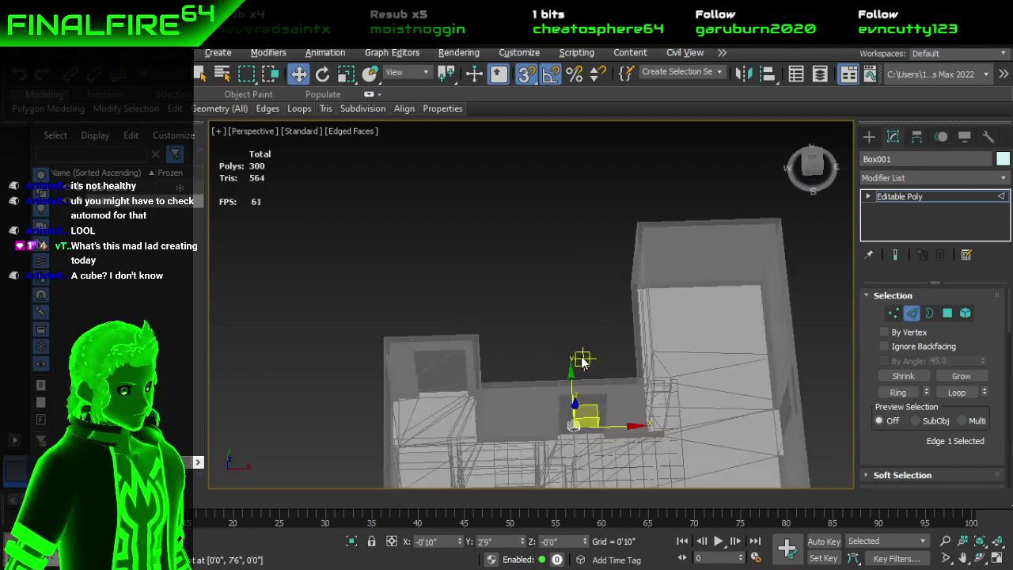
pyautogui.scroll(-4, 640, 391)
pyautogui.keyDown('alt'); pyautogui.moveTo(428, 355); pyautogui.dragTo(448, 371, button='middle'); pyautogui.keyUp('alt')
pyautogui.scroll(3, 448, 370)
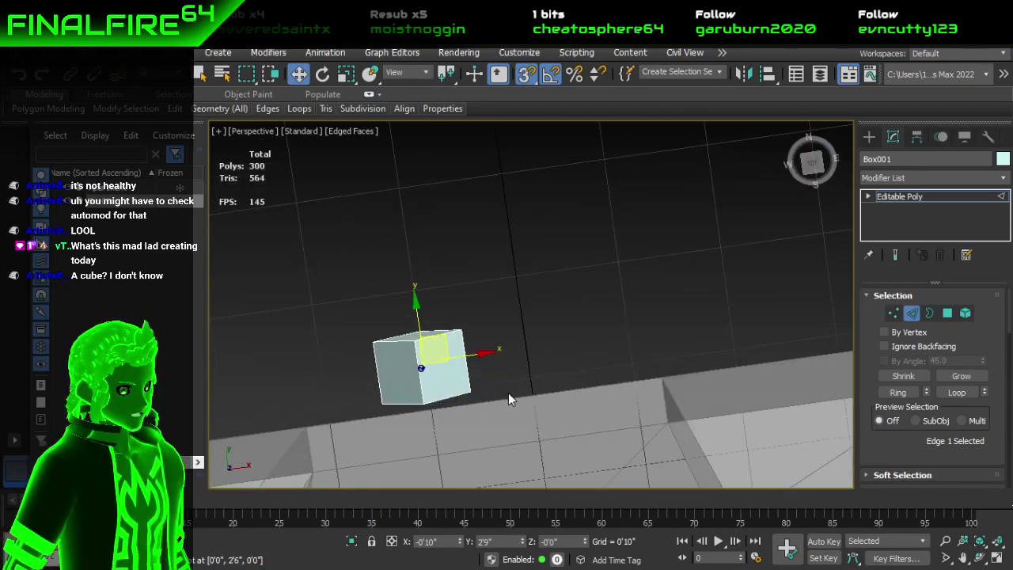
pyautogui.keyDown('alt'); pyautogui.moveTo(511, 396); pyautogui.dragTo(473, 325, button='middle'); pyautogui.keyUp('alt')
pyautogui.scroll(4, 473, 324)
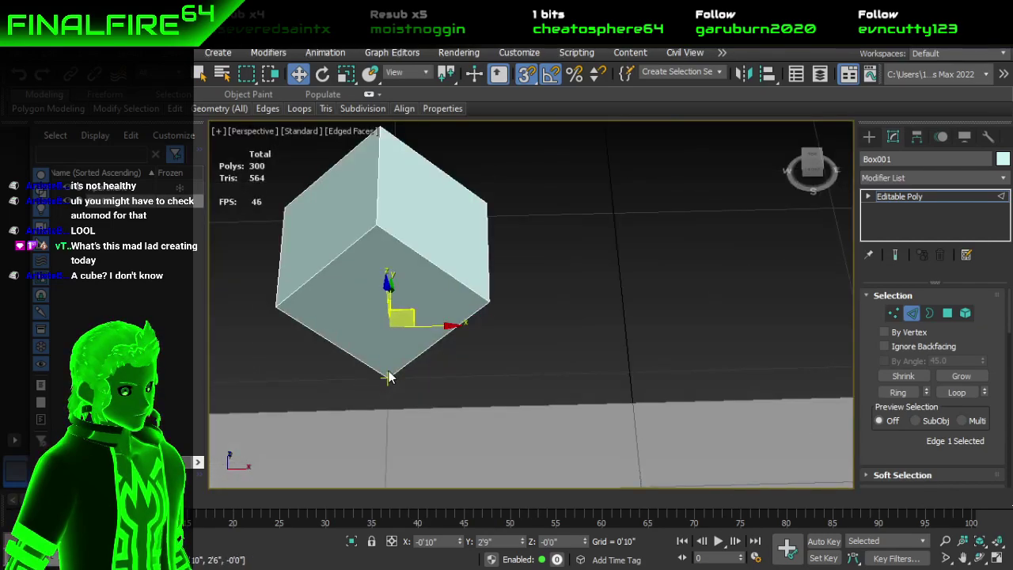
# Step: Leave edge editing and snap the whole box by its lowest corner along the grid to an X position of 2 3/32 inches
pyautogui.moveTo(385, 389); pyautogui.dragTo(587, 370)
pyautogui.hotkey('ctrl', 'z')
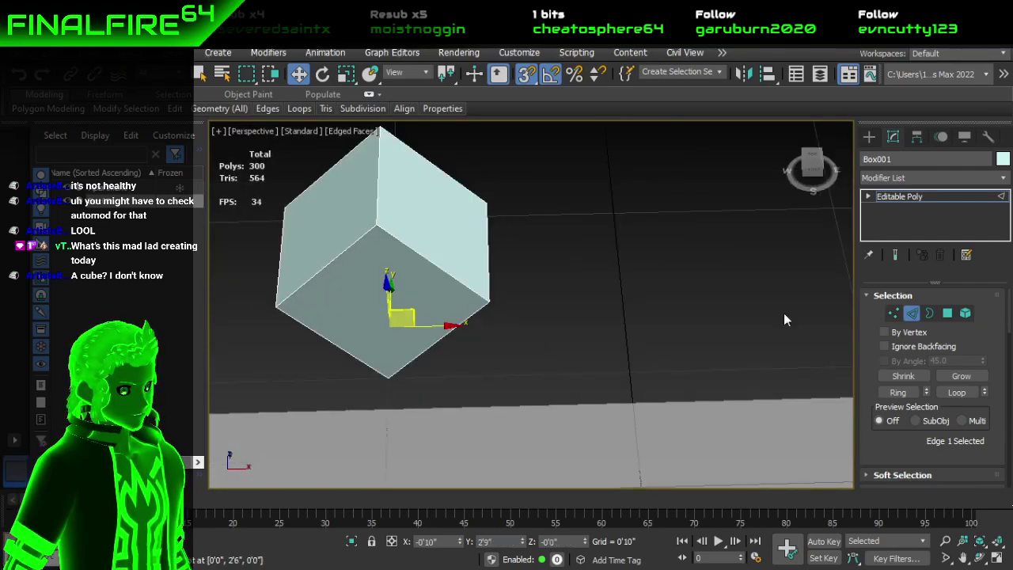
pyautogui.click(912, 312)
pyautogui.moveTo(386, 377); pyautogui.dragTo(629, 368)
pyautogui.moveTo(667, 327); pyautogui.dragTo(622, 363, button='middle')
pyautogui.scroll(2, 618, 260)
pyautogui.scroll(-2, 618, 260)
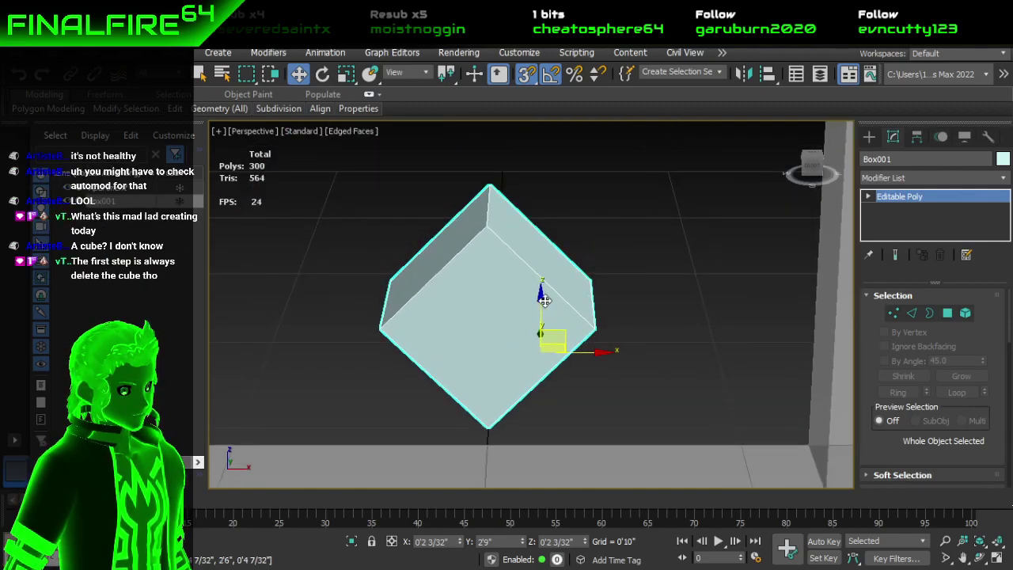
# Step: Turn off 3D snapping and raise the box along Z to about 3 31/32 inches
pyautogui.moveTo(541, 301); pyautogui.dragTo(544, 272)
pyautogui.hotkey('ctrl', 'z')
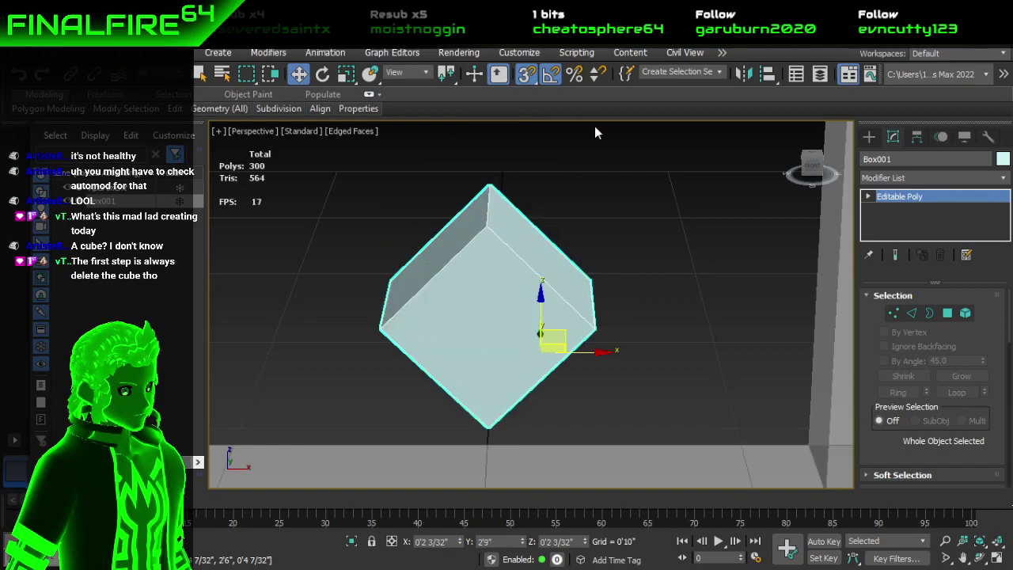
pyautogui.click(526, 73)
pyautogui.moveTo(538, 300); pyautogui.dragTo(542, 257)
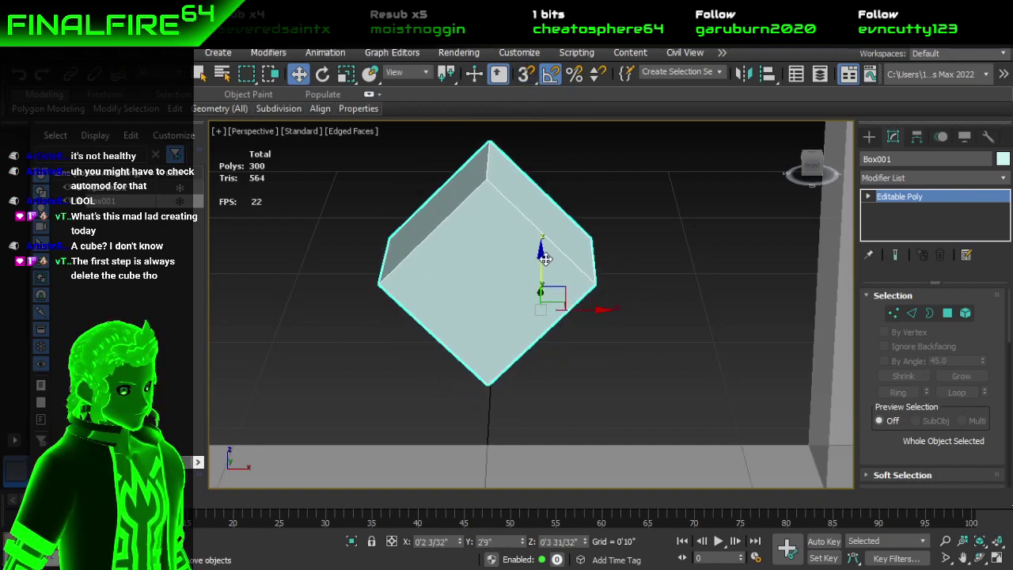
# Step: Extrude the tilted box's lower slanted polygon on the positive X side by about 3 2/32 inches
pyautogui.keyDown('alt'); pyautogui.moveTo(584, 344); pyautogui.dragTo(606, 325, button='middle'); pyautogui.keyUp('alt')
pyautogui.click(947, 314)
pyautogui.click(542, 321)
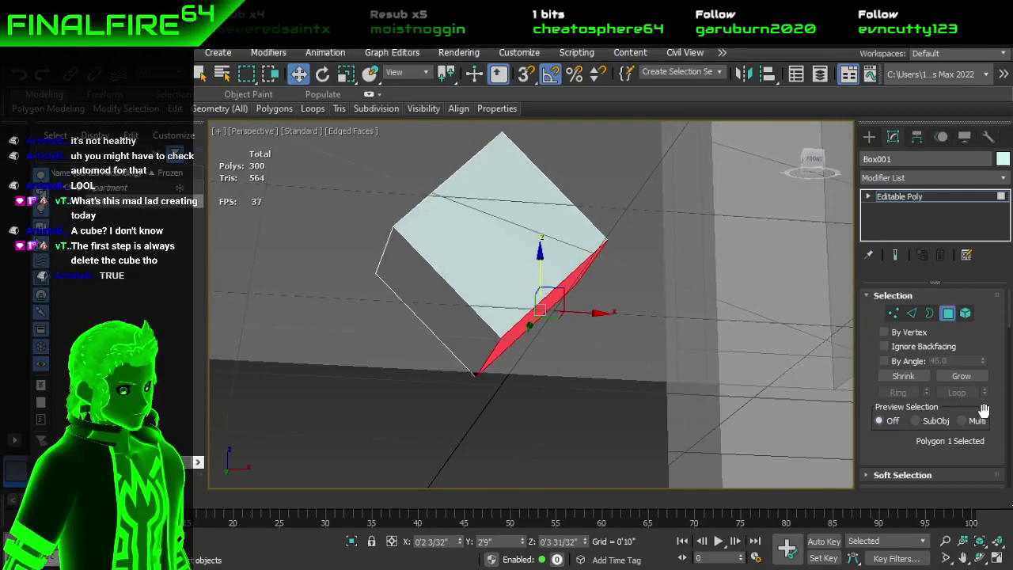
pyautogui.scroll(-3, 980, 415)
pyautogui.scroll(-1, 980, 415)
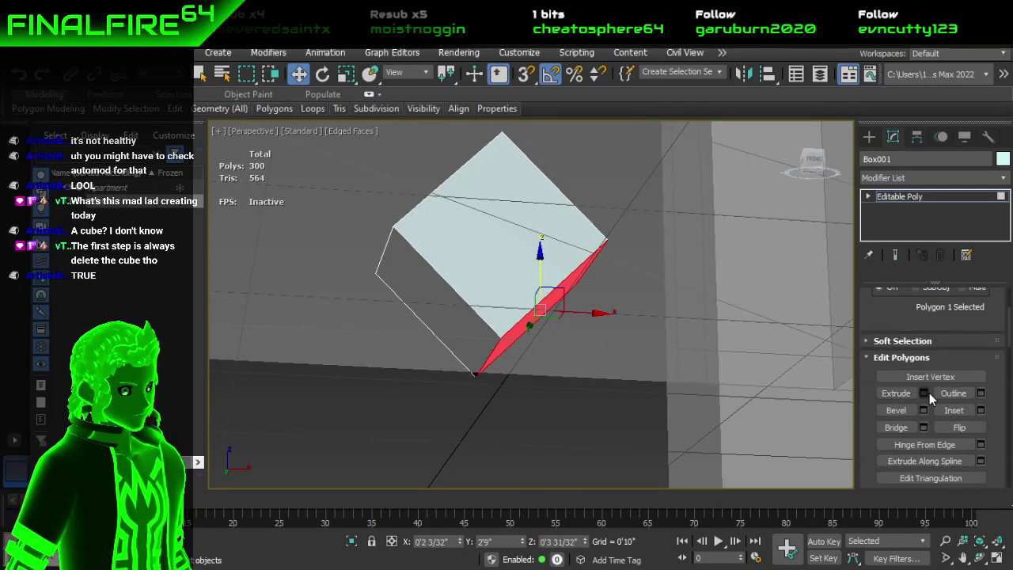
pyautogui.click(928, 393)
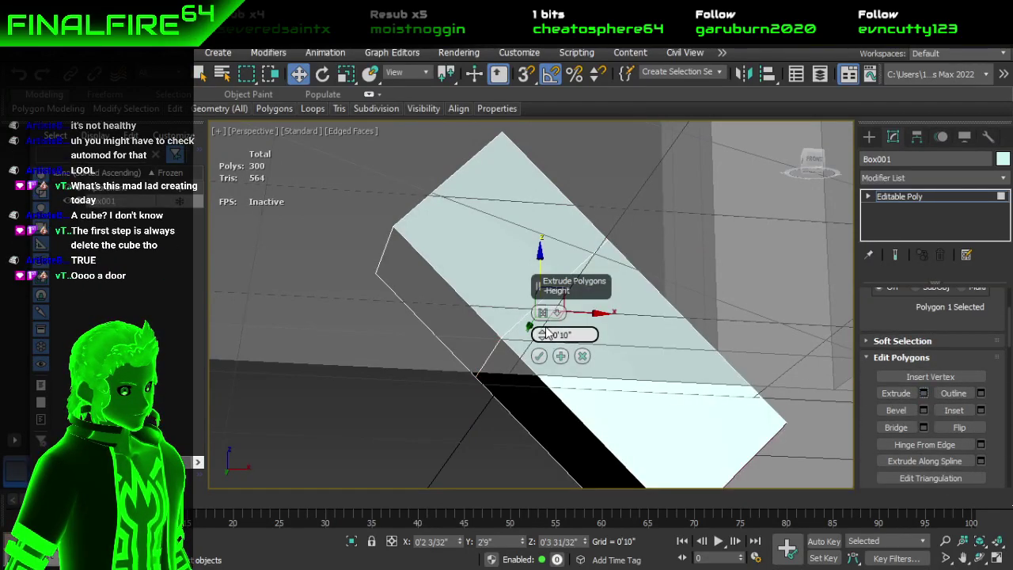
pyautogui.moveTo(538, 340); pyautogui.dragTo(584, 402)
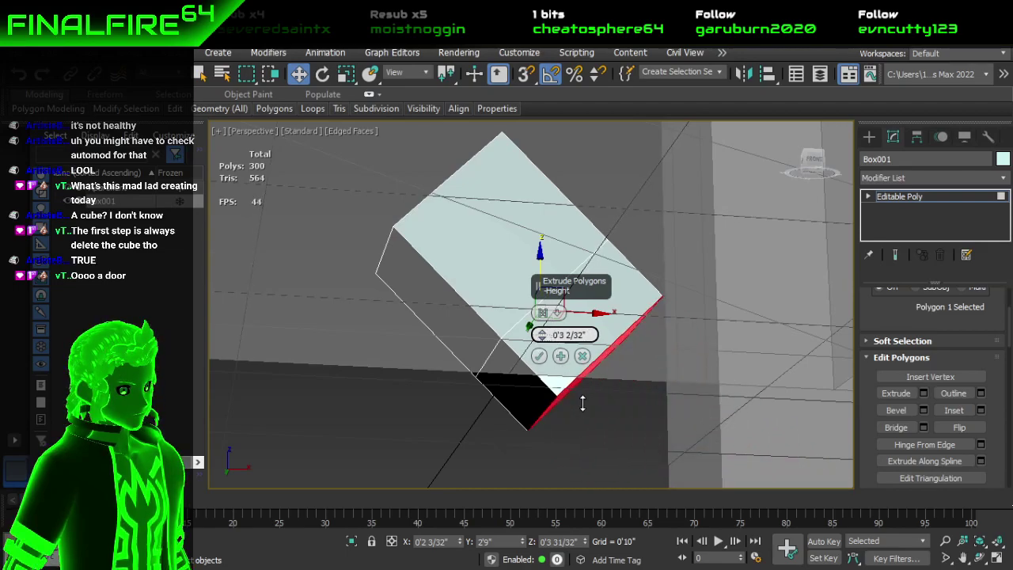
pyautogui.click(539, 356)
pyautogui.keyDown('alt'); pyautogui.moveTo(586, 366); pyautogui.dragTo(574, 293, button='middle'); pyautogui.keyUp('alt')
pyautogui.scroll(2, 573, 326)
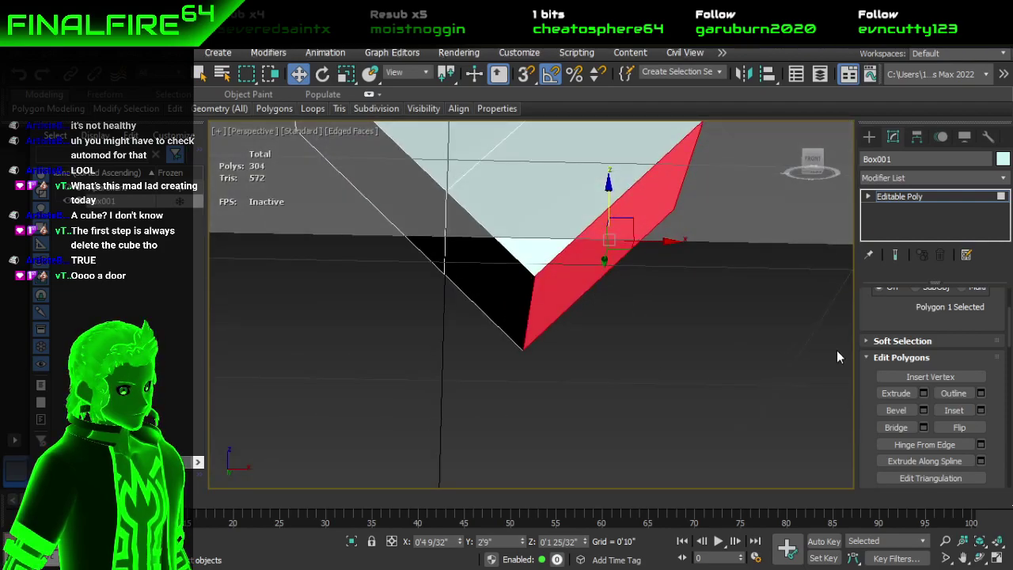
# Step: Move the extruded section's bottom outer edge to X 0 and Z 0
pyautogui.scroll(4, 919, 356)
pyautogui.click(912, 314)
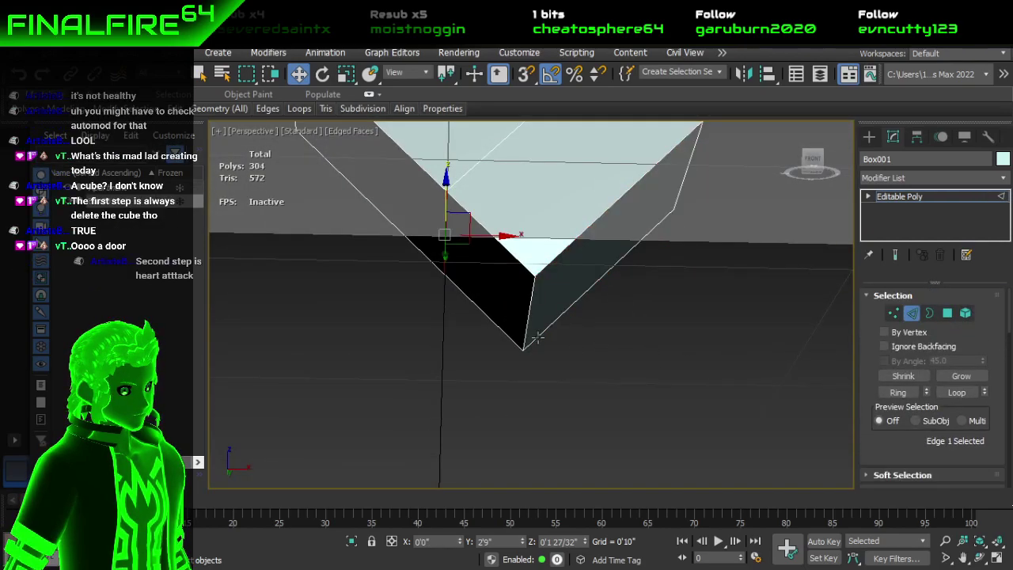
pyautogui.rightClick(584, 545)
pyautogui.rightClick(458, 542)
pyautogui.keyDown('alt'); pyautogui.moveTo(547, 358); pyautogui.dragTo(539, 338, button='middle'); pyautogui.keyUp('alt')
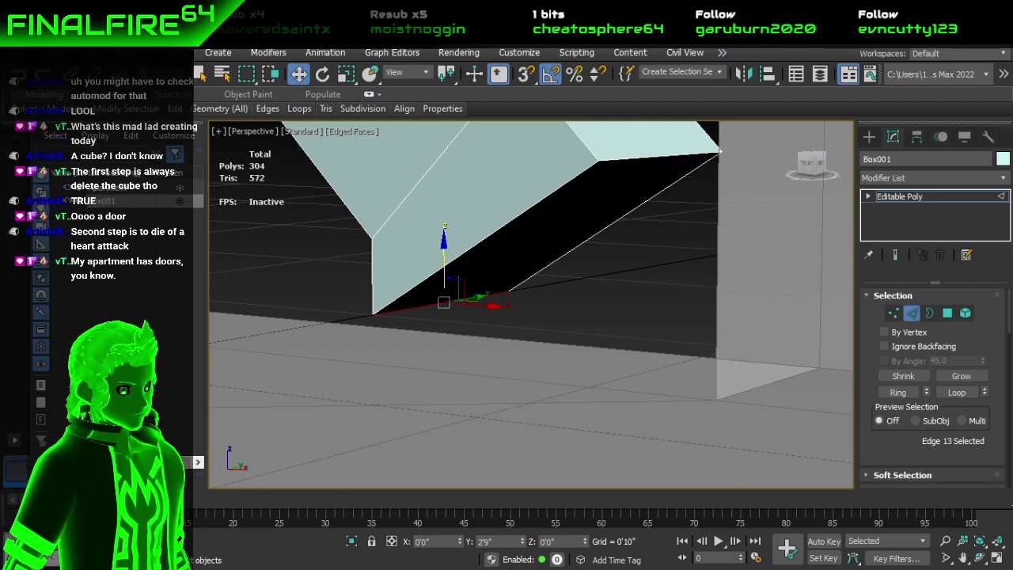
pyautogui.hotkey('alt', 'Tab')
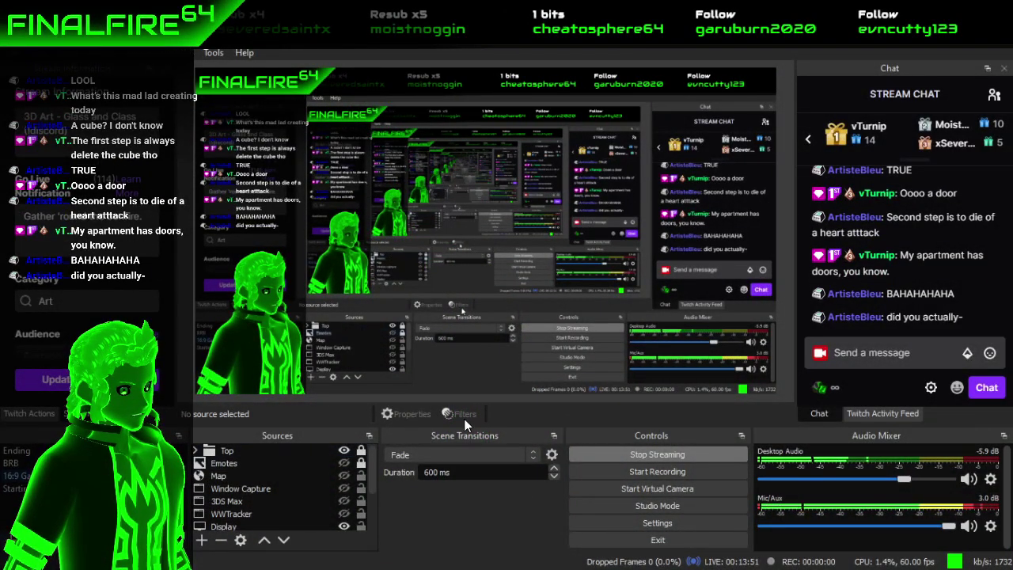
pyautogui.hotkey('alt', 'Tab')
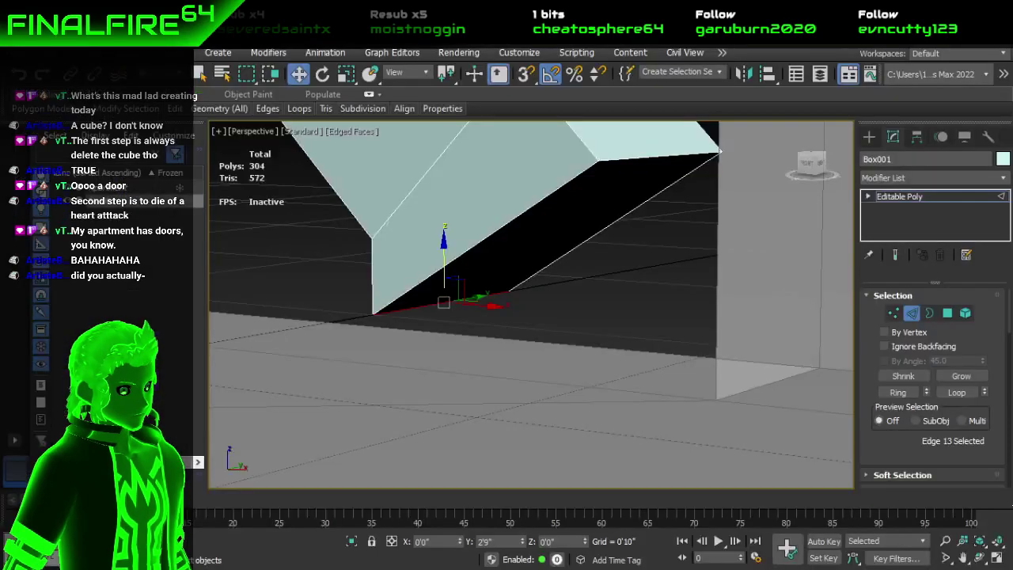
# Step: Undo the lower edge move, the slanted polygon's extrusion and the latest repositioning of the tilted box
pyautogui.keyDown('alt'); pyautogui.moveTo(614, 299); pyautogui.dragTo(667, 342, button='middle'); pyautogui.keyUp('alt')
pyautogui.scroll(-3, 644, 314)
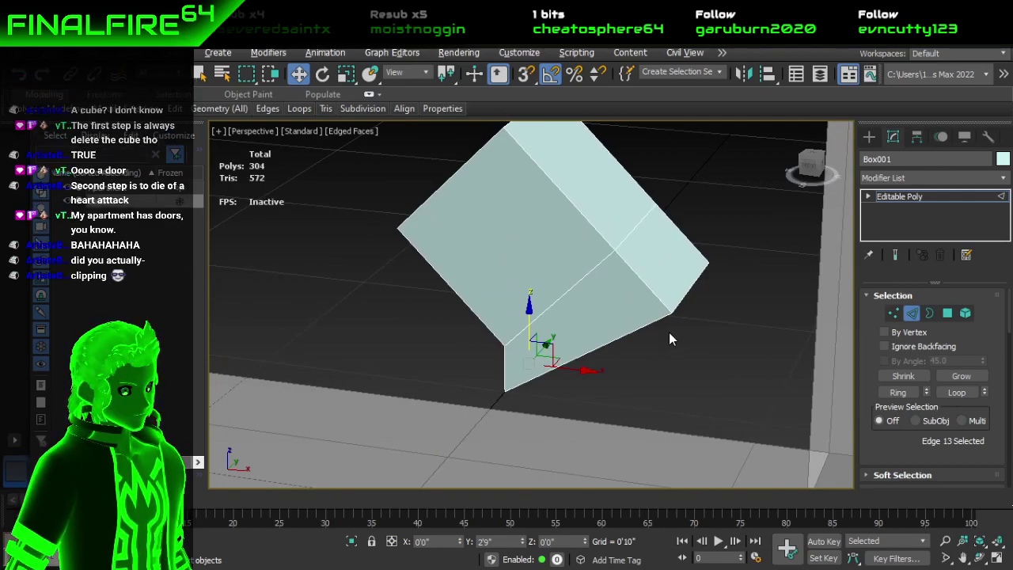
pyautogui.click(628, 235)
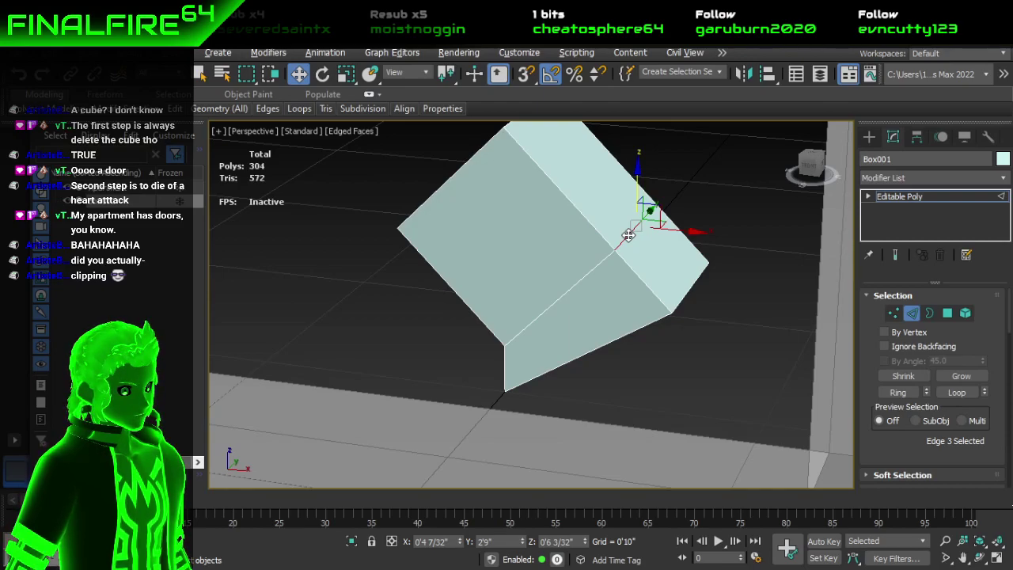
pyautogui.moveTo(628, 235)
pyautogui.keyDown('alt'); pyautogui.mouseDown(button='middle')
pyautogui.moveTo(652, 214)
pyautogui.moveTo(652, 200)
pyautogui.moveTo(623, 231)
pyautogui.mouseUp(button='middle'); pyautogui.keyUp('alt')
pyautogui.hotkey('ctrl', 'z')
pyautogui.hotkey('ctrl', 'z')
pyautogui.hotkey('ctrl', 'z')
pyautogui.hotkey('ctrl', 'z')
pyautogui.hotkey('ctrl', 'z')
pyautogui.hotkey('ctrl', 'z')
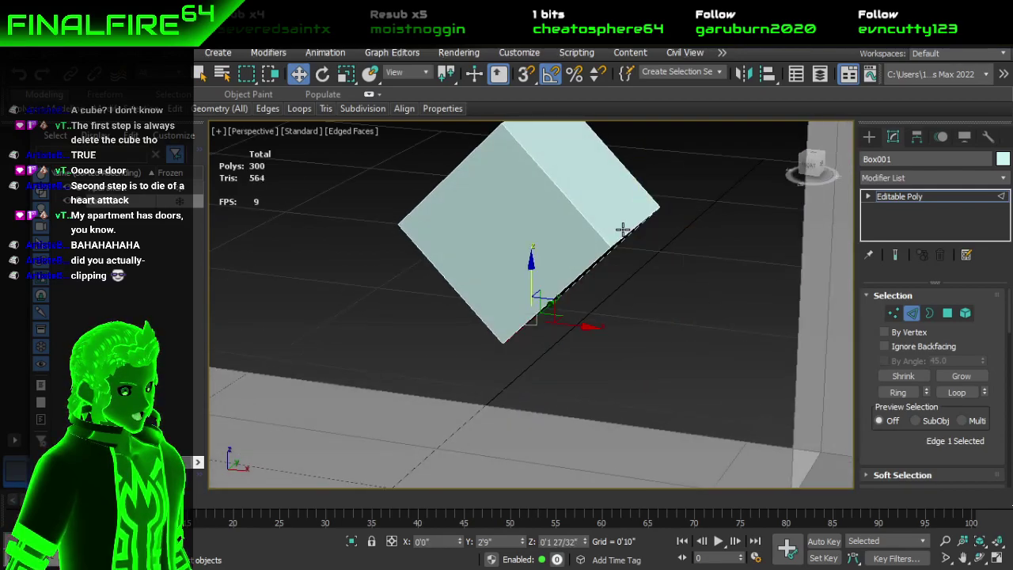
# Step: Leave edge editing and rotate the whole box back 45 degrees about the Y axis so it stands upright
pyautogui.scroll(-4, 623, 230)
pyautogui.scroll(2, 623, 229)
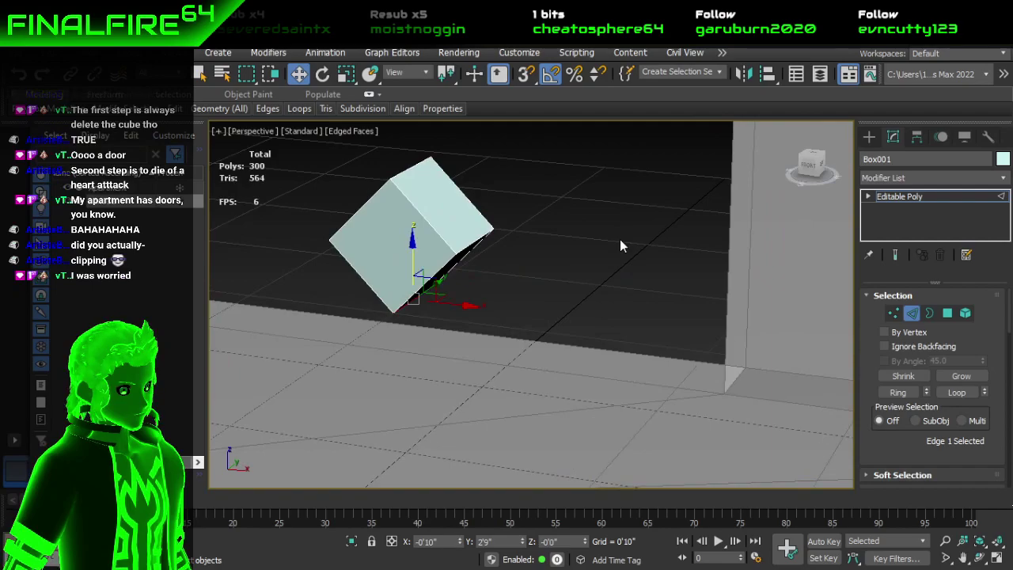
pyautogui.moveTo(620, 239); pyautogui.dragTo(661, 256, button='middle')
pyautogui.click(910, 313)
pyautogui.press('e')
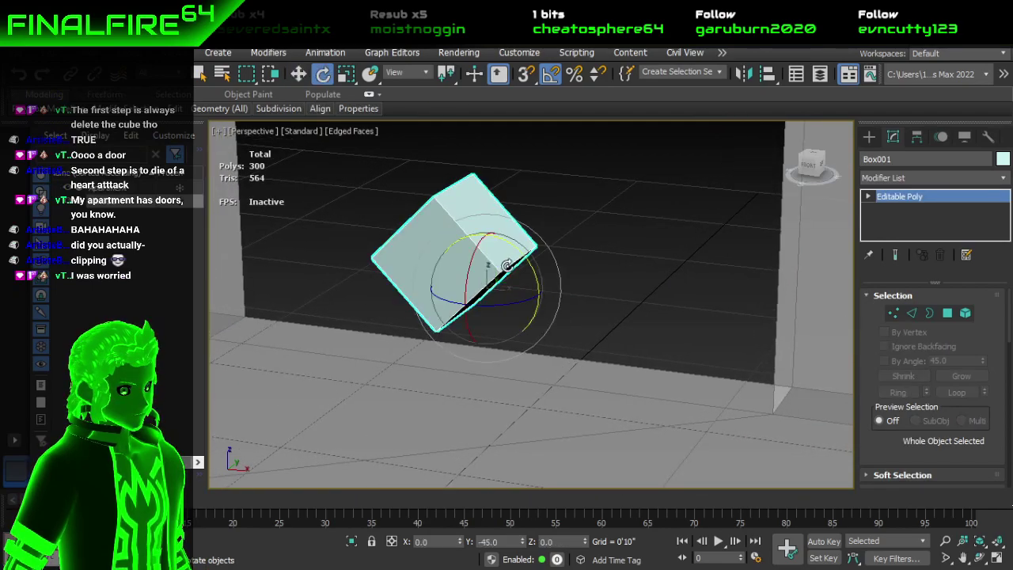
pyautogui.moveTo(516, 252); pyautogui.dragTo(537, 359)
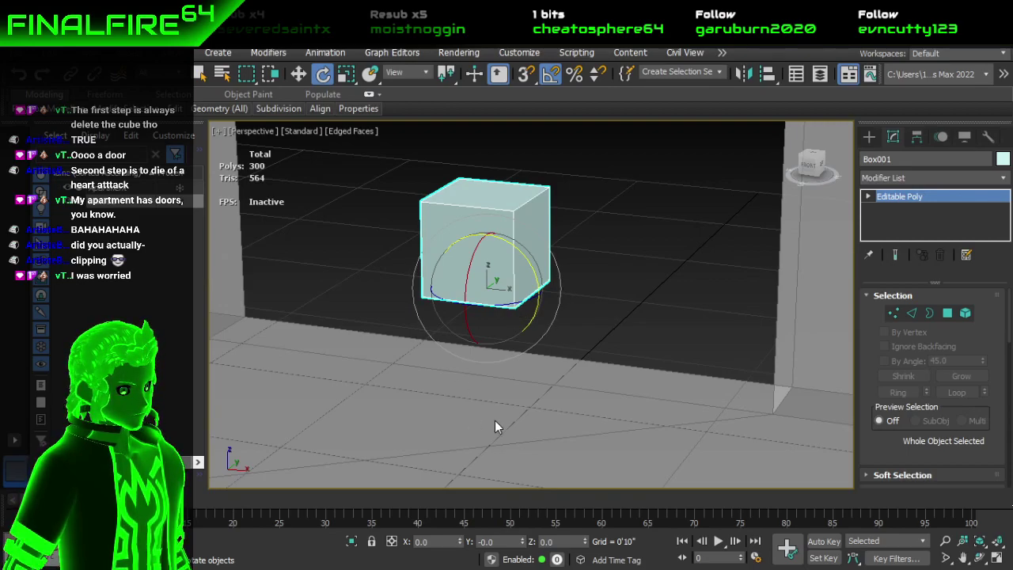
# Step: Move the upright box to the world origin with X, Y and Z at 0
pyautogui.press('w')
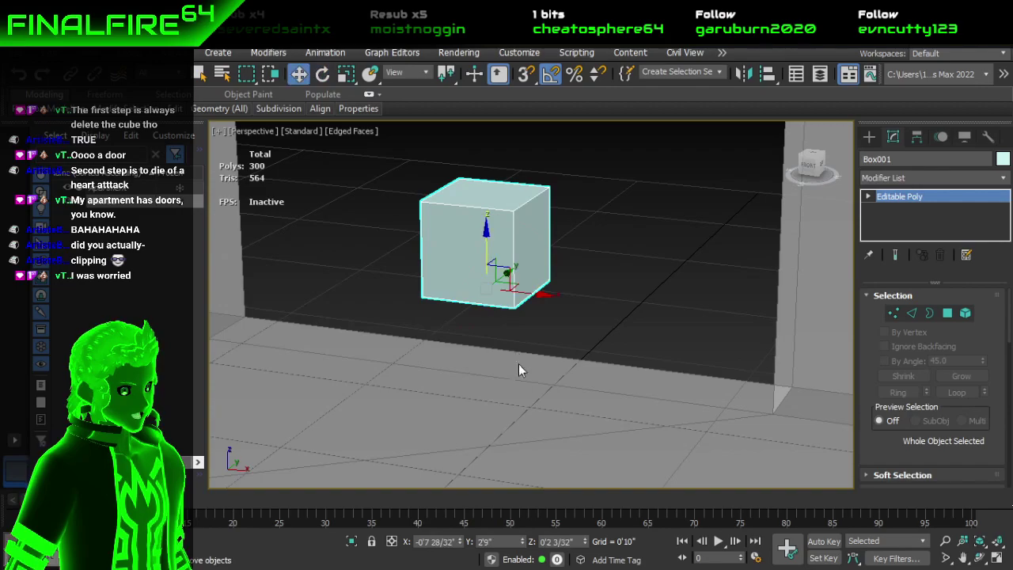
pyautogui.rightClick(585, 544)
pyautogui.rightClick(521, 542)
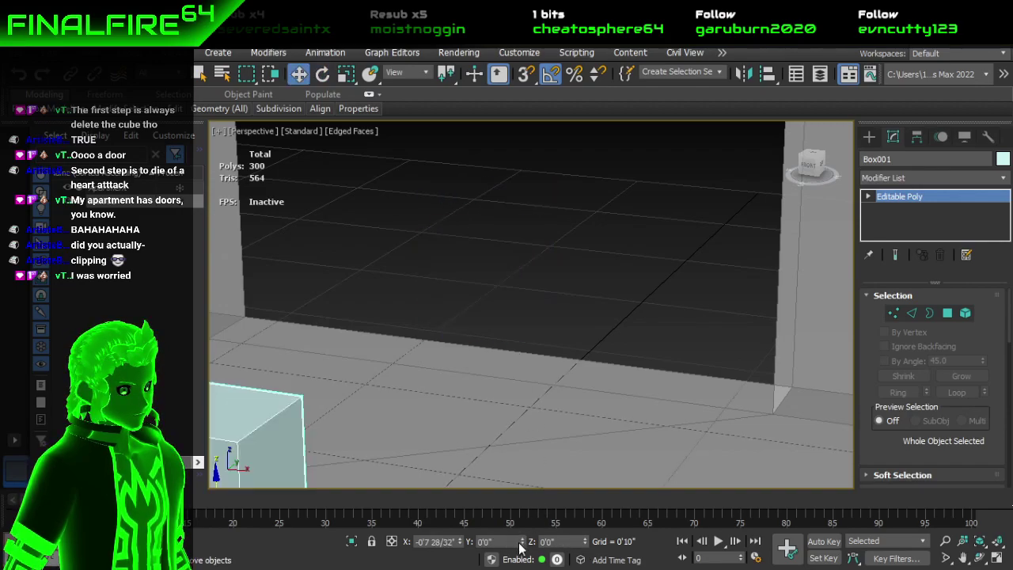
pyautogui.rightClick(461, 542)
pyautogui.moveTo(445, 375); pyautogui.dragTo(511, 229, button='middle')
pyautogui.scroll(-3, 522, 269)
pyautogui.keyDown('alt'); pyautogui.moveTo(526, 342); pyautogui.dragTo(556, 333, button='middle'); pyautogui.keyUp('alt')
# Step: Extrude the box's top polygon upward by 3 inches
pyautogui.click(942, 311)
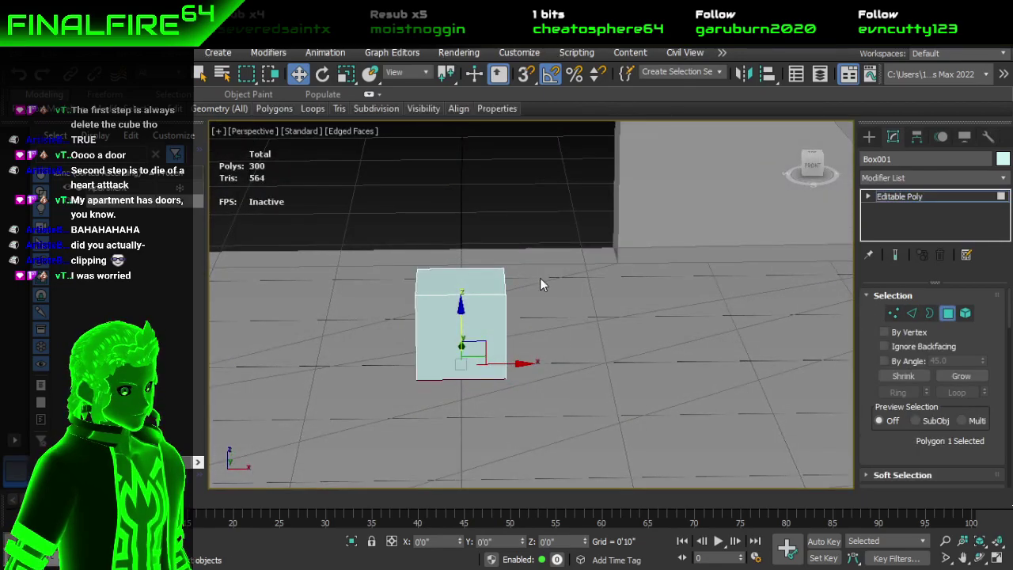
pyautogui.click(481, 286)
pyautogui.scroll(-3, 906, 403)
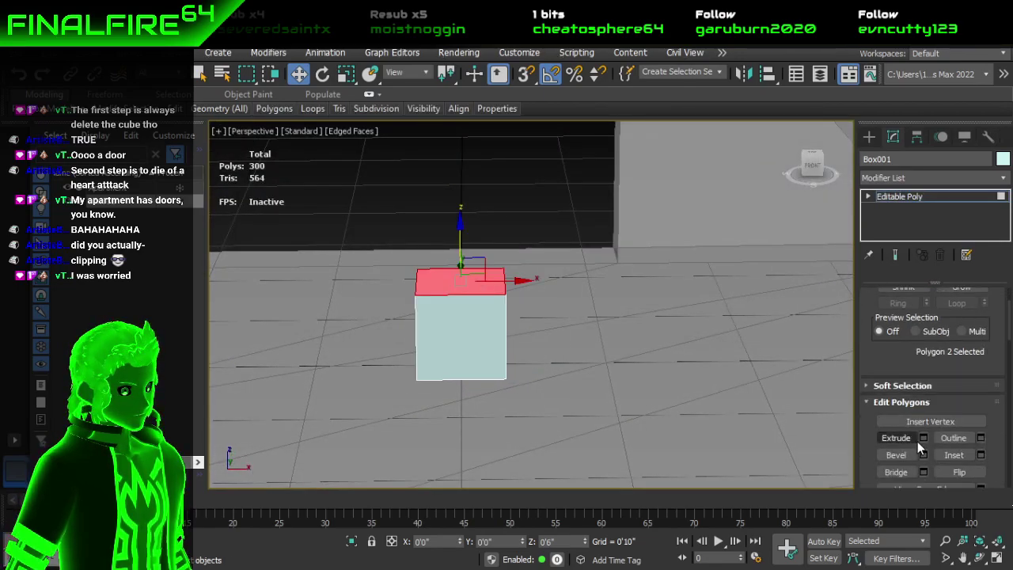
pyautogui.click(923, 438)
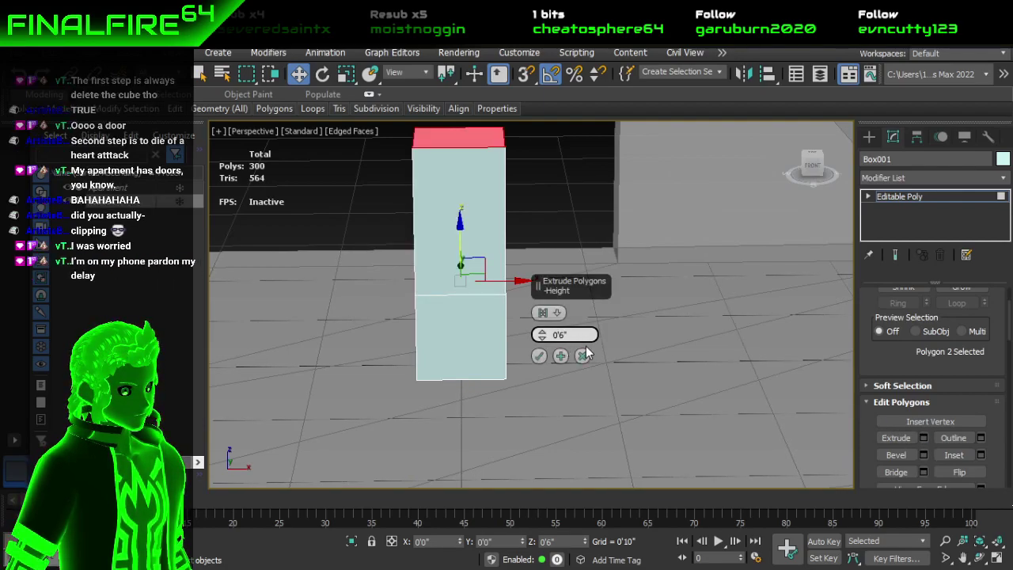
pyautogui.press('Return')
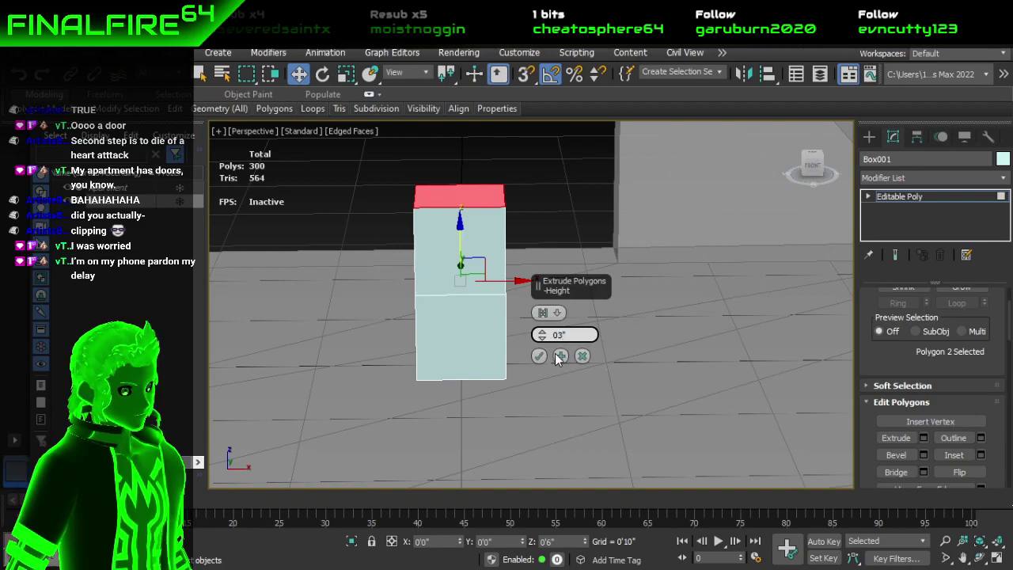
pyautogui.click(543, 358)
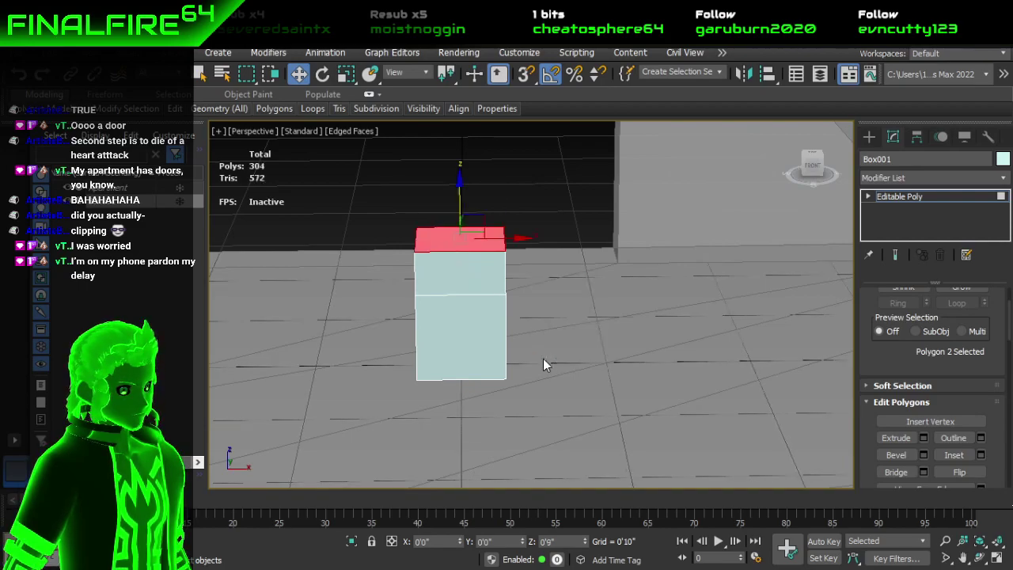
# Step: Extrude the raised top polygon by a further 6 inches
pyautogui.click(923, 437)
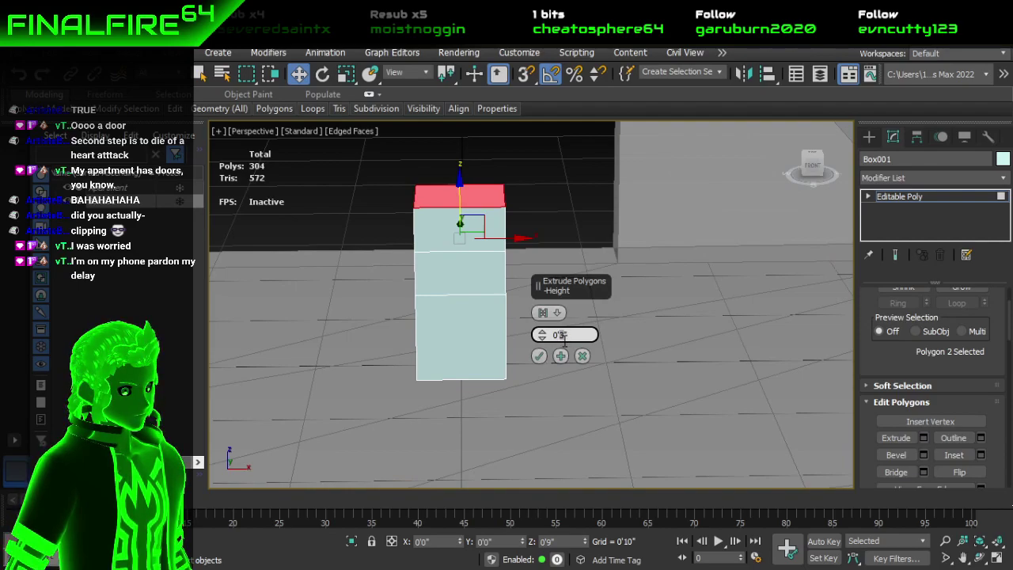
pyautogui.press('Return')
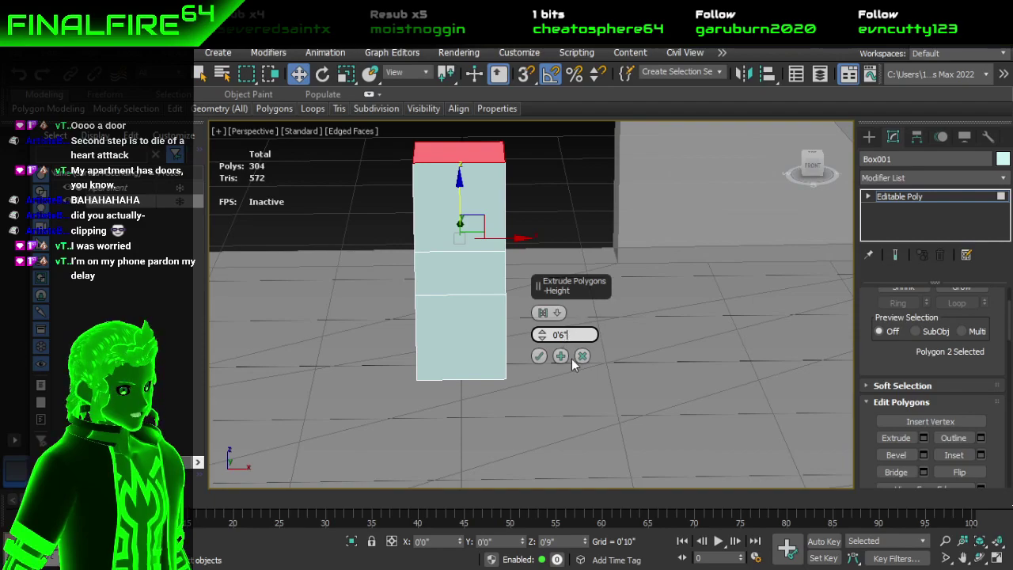
pyautogui.press('Return')
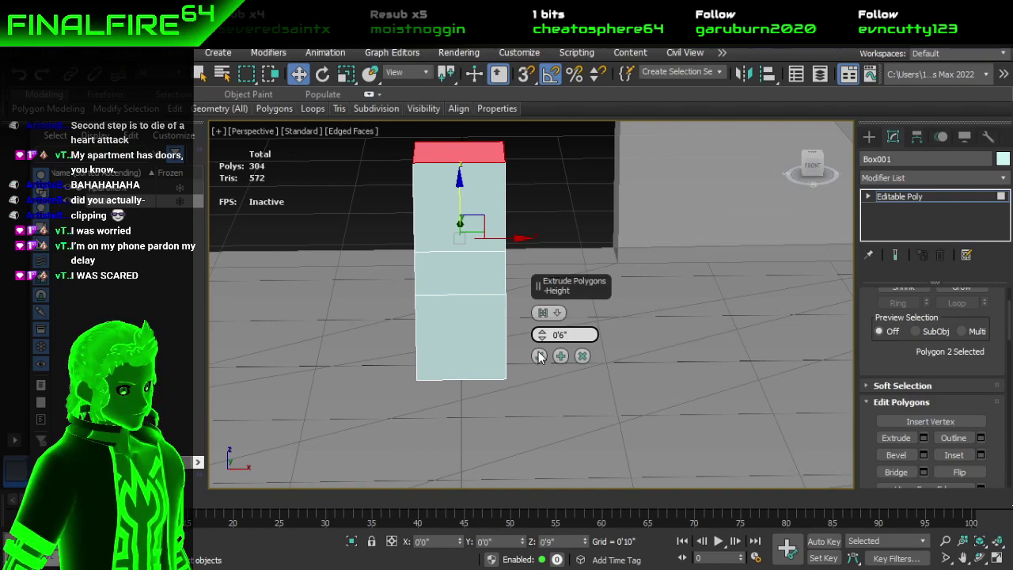
pyautogui.click(538, 356)
# Step: Extrude the uppermost block's side polygon facing negative X by 3 inches
pyautogui.keyDown('alt'); pyautogui.moveTo(474, 340); pyautogui.dragTo(642, 369, button='middle'); pyautogui.keyUp('alt')
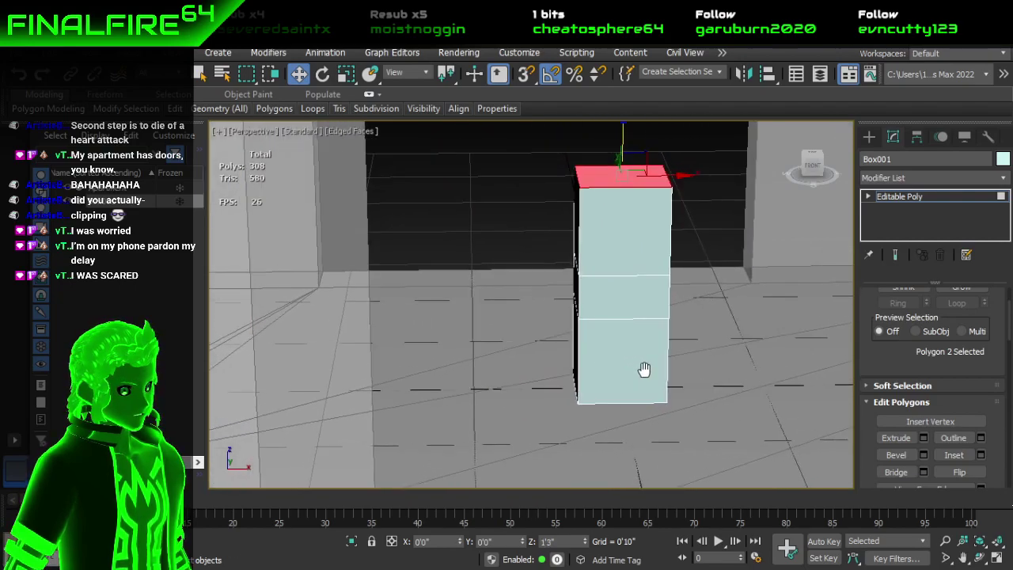
pyautogui.moveTo(615, 337); pyautogui.dragTo(644, 367, button='middle')
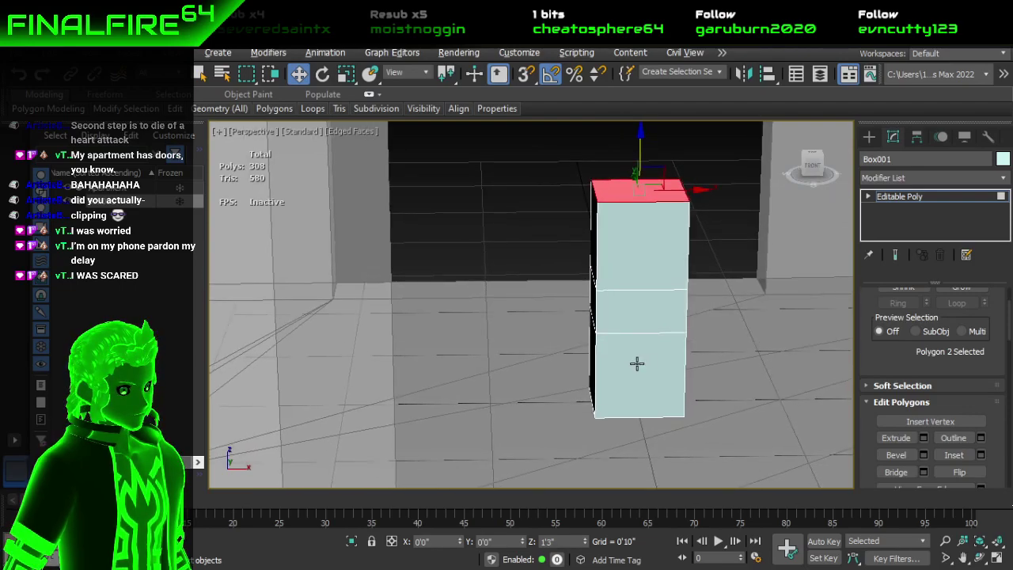
pyautogui.click(593, 228)
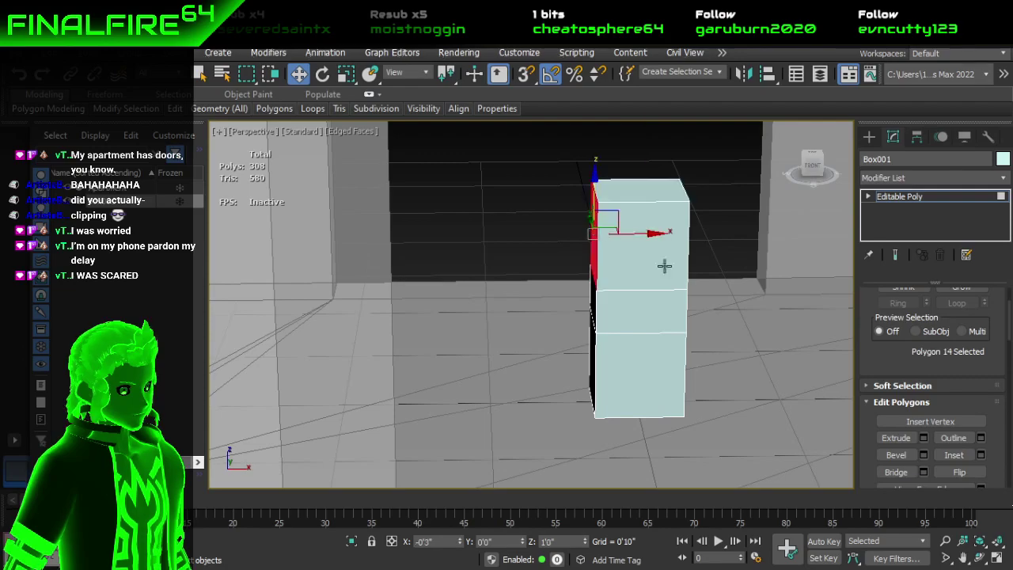
pyautogui.click(923, 437)
pyautogui.click(563, 336)
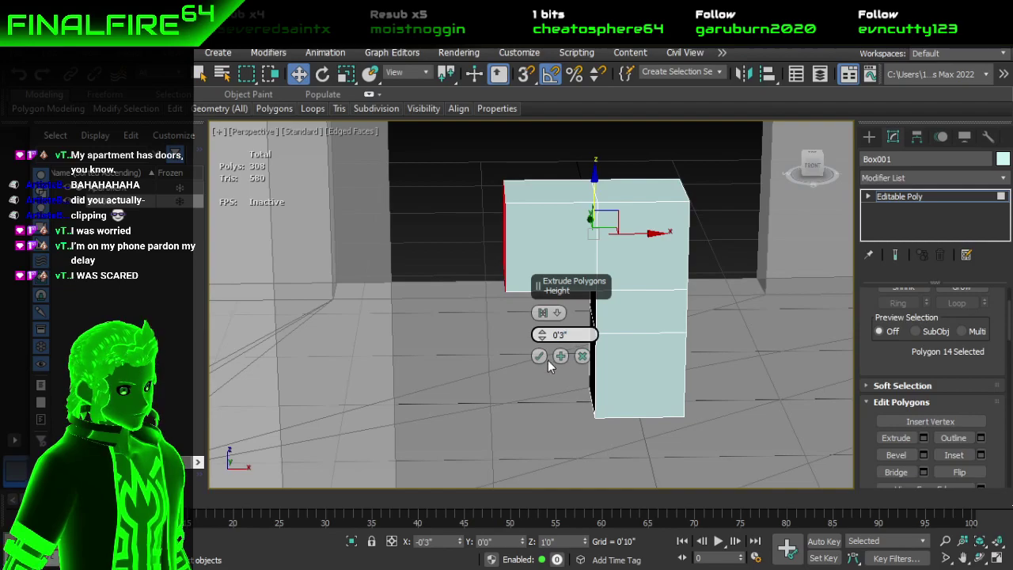
pyautogui.click(545, 359)
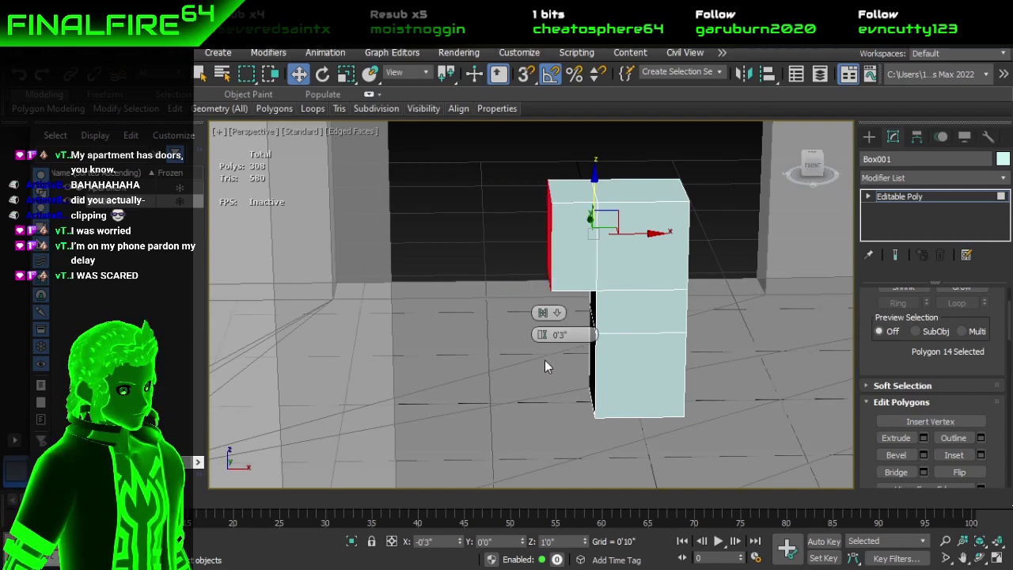
# Step: Extrude the end polygon of the horizontal arm by another 6 inches
pyautogui.click(923, 438)
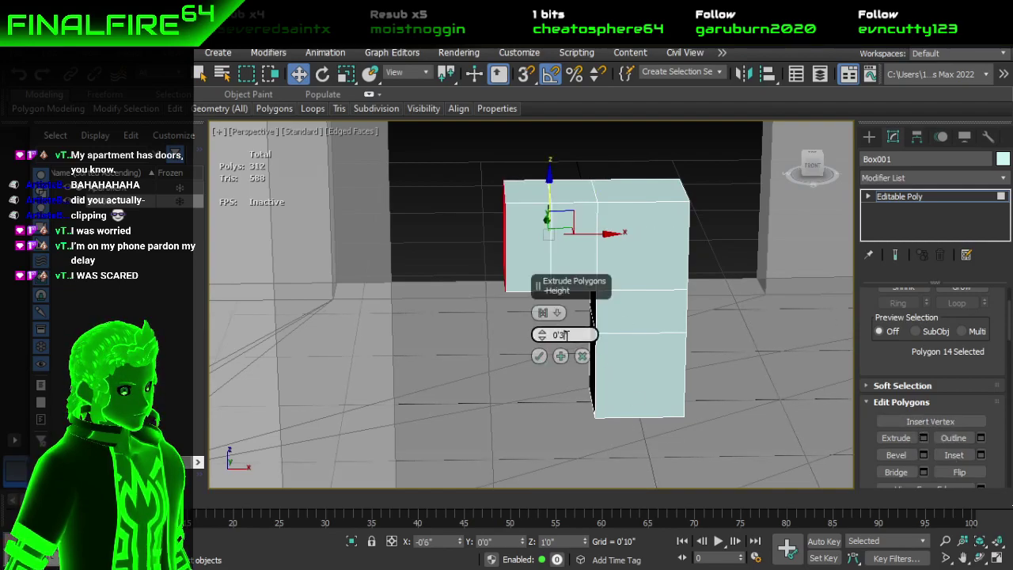
pyautogui.write('6')
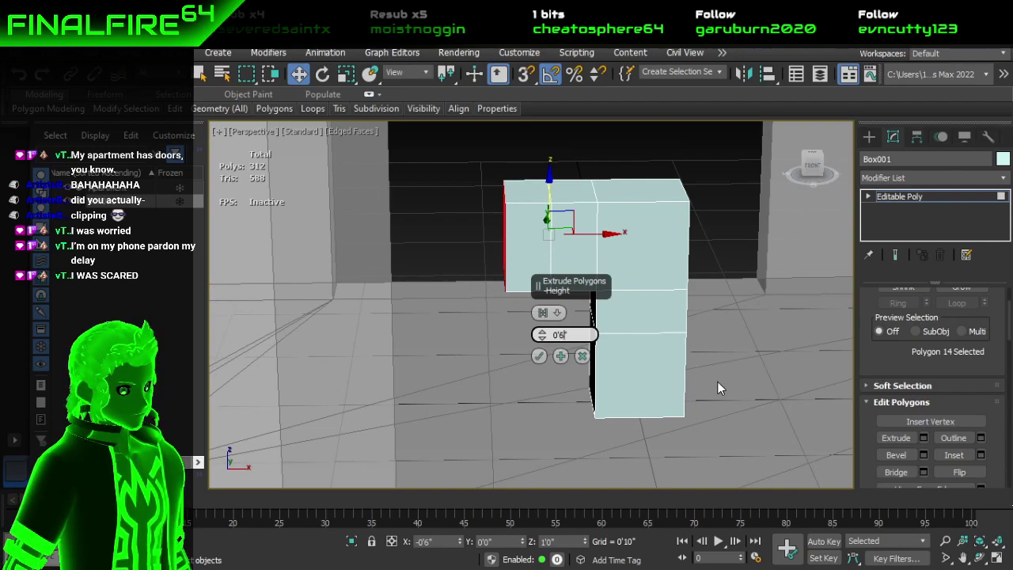
pyautogui.press('Return')
pyautogui.click(537, 355)
# Step: Delete all polygons of the L-shape's corner block and the two adjoining 3-inch sections, keeping only the two end cubes
pyautogui.keyDown('alt'); pyautogui.moveTo(647, 330); pyautogui.dragTo(619, 347, button='middle'); pyautogui.keyUp('alt')
pyautogui.click(627, 315)
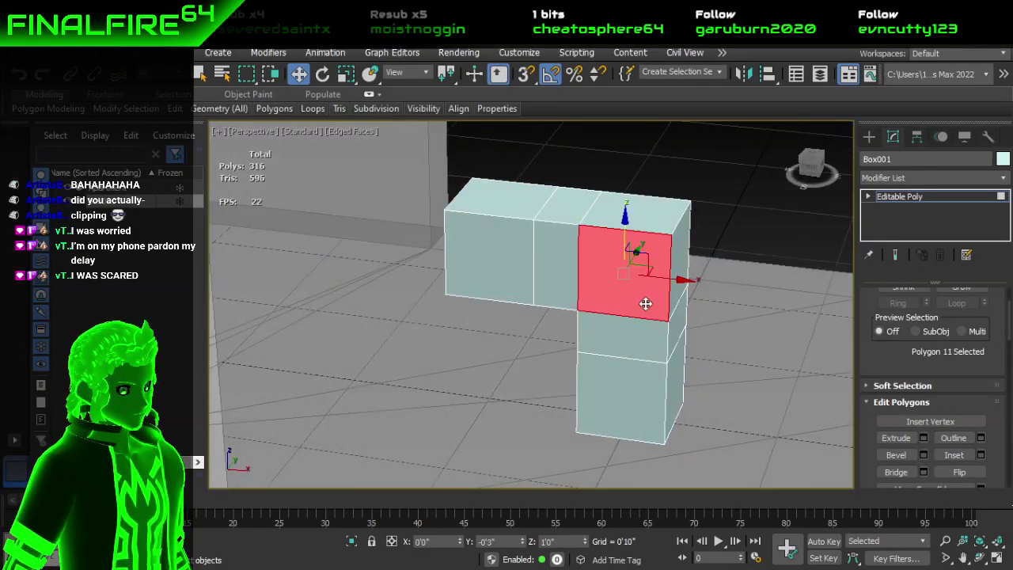
pyautogui.press('q')
pyautogui.keyDown('ctrl'); pyautogui.click(568, 254); pyautogui.keyUp('ctrl')
pyautogui.keyDown('ctrl'); pyautogui.click(578, 210); pyautogui.keyUp('ctrl')
pyautogui.keyDown('ctrl'); pyautogui.click(615, 211); pyautogui.keyUp('ctrl')
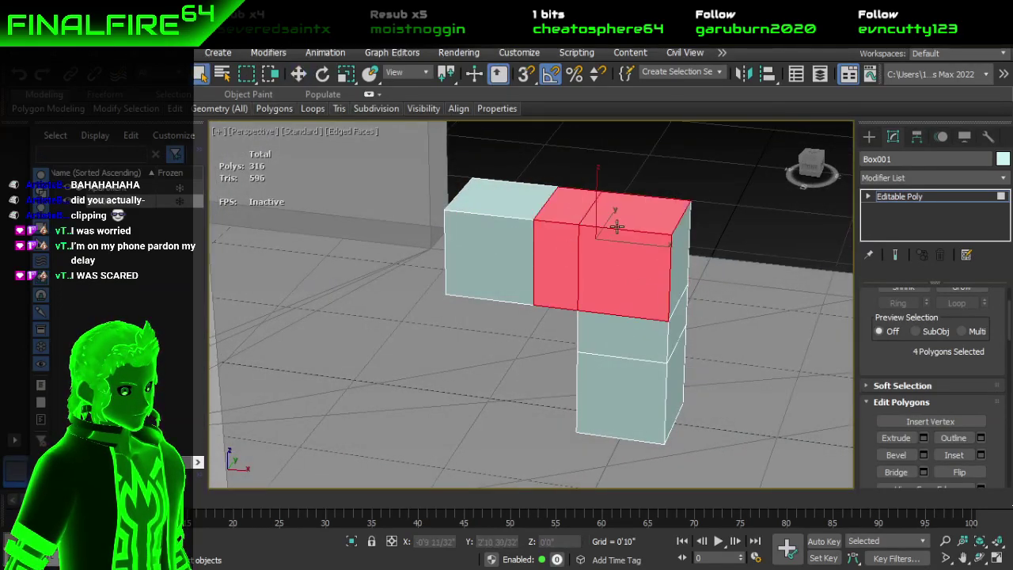
pyautogui.keyDown('ctrl'); pyautogui.click(630, 335); pyautogui.keyUp('ctrl')
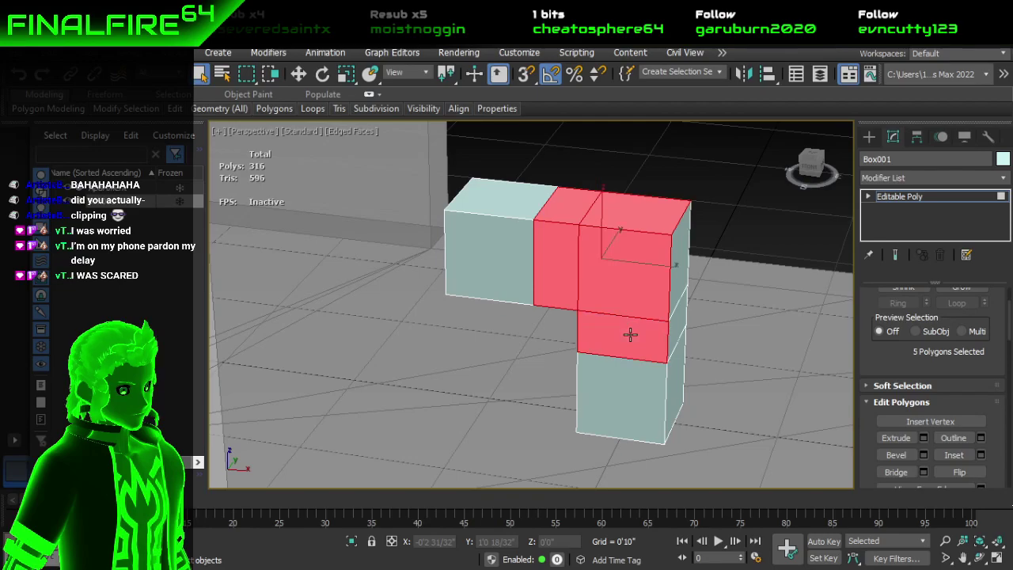
pyautogui.keyDown('ctrl'); pyautogui.click(674, 330); pyautogui.keyUp('ctrl')
pyautogui.keyDown('shift'); pyautogui.click(683, 266); pyautogui.keyUp('shift')
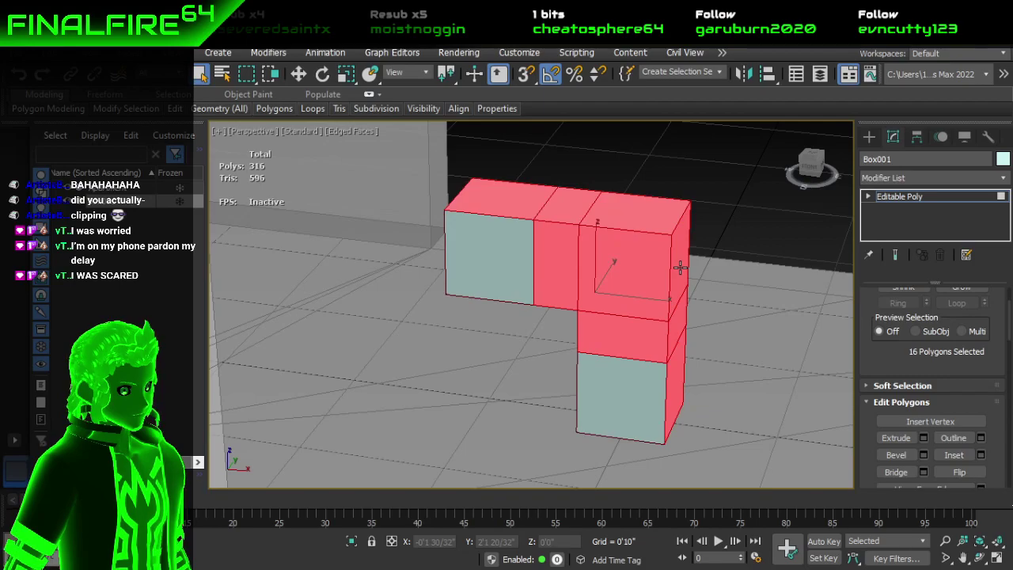
pyautogui.click(707, 298)
pyautogui.hotkey('ctrl', 'z')
pyautogui.hotkey('ctrl', 'z')
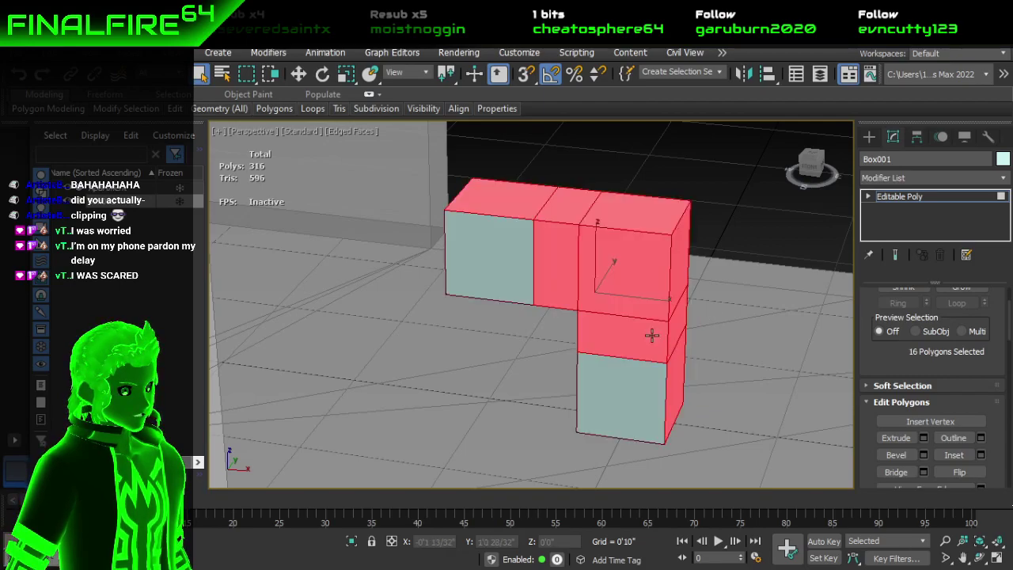
pyautogui.keyDown('alt'); pyautogui.moveTo(685, 334); pyautogui.dragTo(435, 343, button='middle'); pyautogui.keyUp('alt')
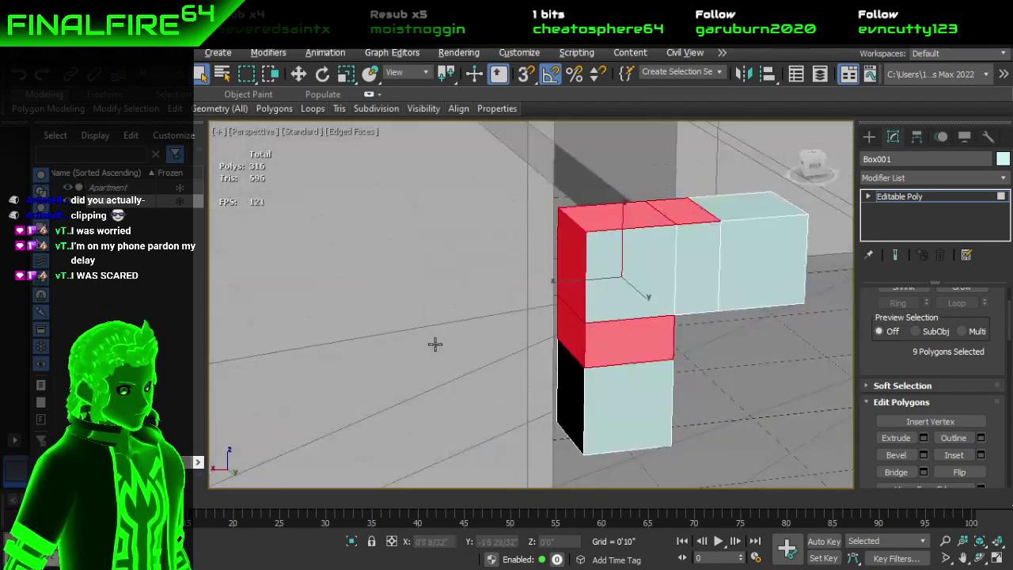
pyautogui.keyDown('ctrl'); pyautogui.click(611, 294); pyautogui.keyUp('ctrl')
pyautogui.keyDown('ctrl'); pyautogui.click(677, 279); pyautogui.keyUp('ctrl')
pyautogui.keyDown('alt'); pyautogui.moveTo(676, 279); pyautogui.dragTo(565, 265, button='middle'); pyautogui.keyUp('alt')
pyautogui.keyDown('ctrl'); pyautogui.click(658, 278); pyautogui.keyUp('ctrl')
pyautogui.moveTo(658, 277)
pyautogui.keyDown('alt'); pyautogui.mouseDown(button='middle')
pyautogui.moveTo(577, 324)
pyautogui.moveTo(509, 325)
pyautogui.mouseUp(button='middle'); pyautogui.keyUp('alt')
pyautogui.press('Delete')
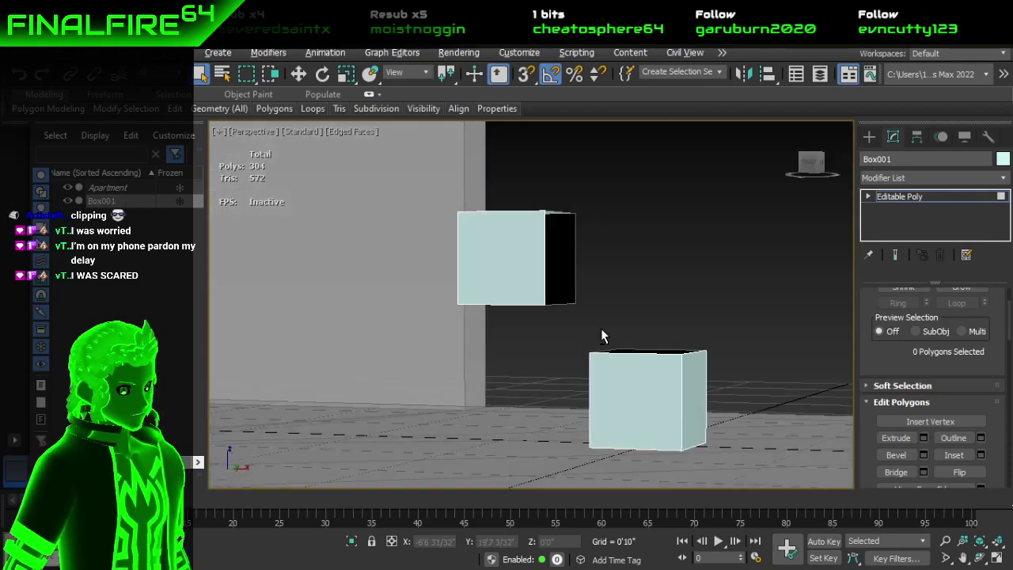
pyautogui.keyDown('alt'); pyautogui.moveTo(601, 336); pyautogui.dragTo(579, 370, button='middle'); pyautogui.keyUp('alt')
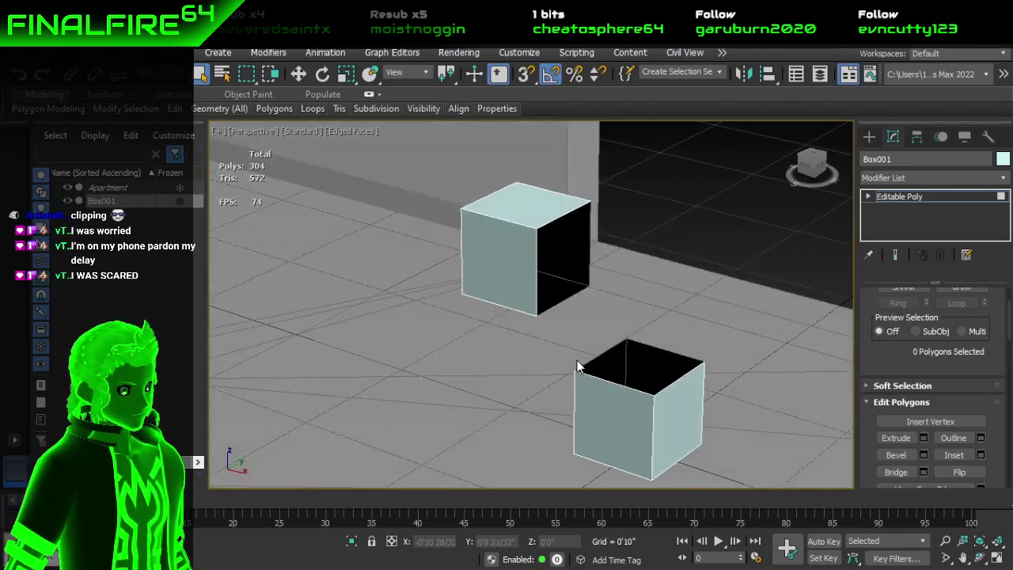
# Step: In vertex mode, select the four facing front vertices of the two cubes and cap them with a polygon
pyautogui.scroll(3, 919, 320)
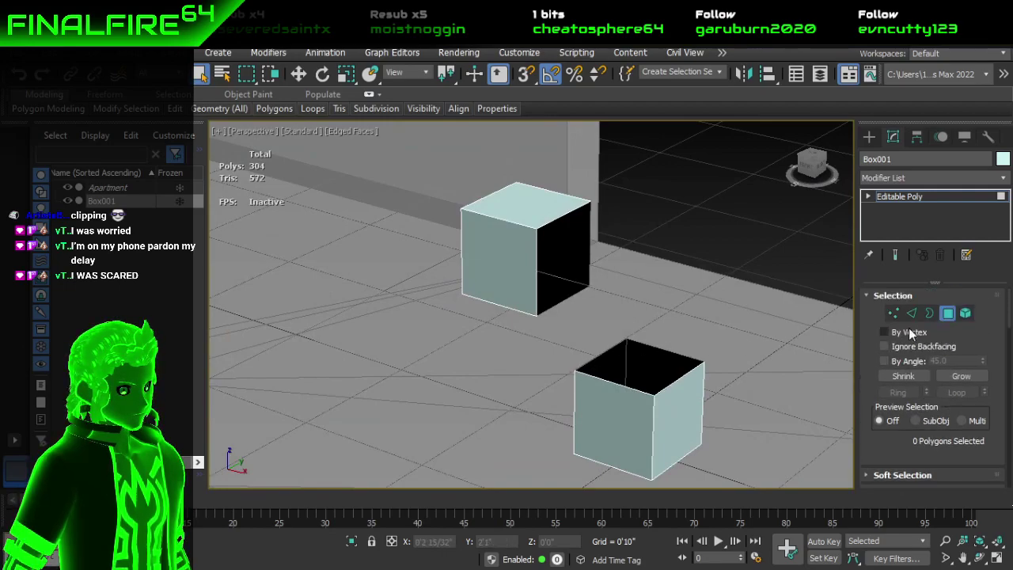
pyautogui.click(894, 314)
pyautogui.click(539, 317)
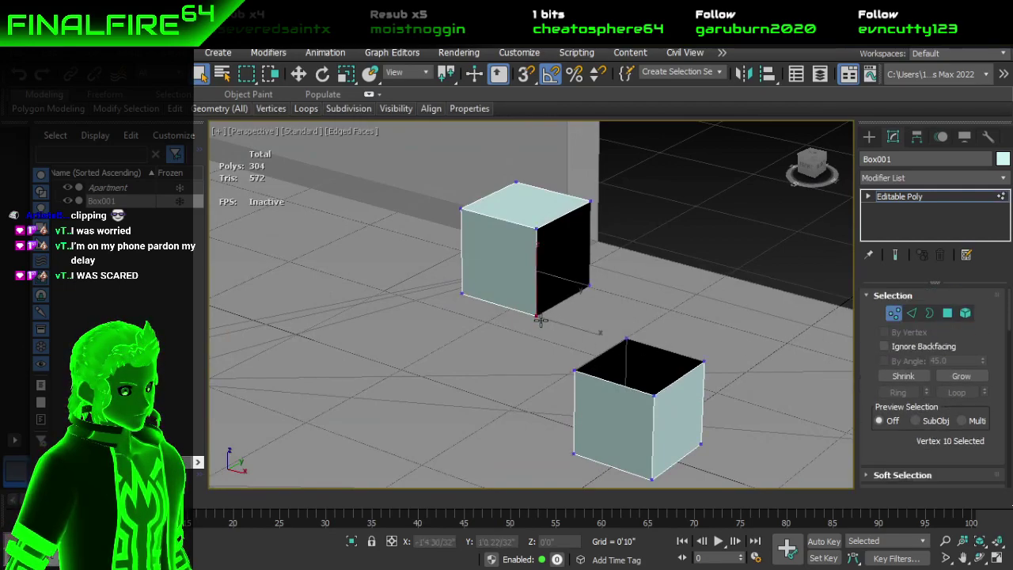
pyautogui.keyDown('ctrl'); pyautogui.click(574, 370); pyautogui.keyUp('ctrl')
pyautogui.keyDown('ctrl'); pyautogui.click(653, 394); pyautogui.keyUp('ctrl')
pyautogui.keyDown('ctrl'); pyautogui.click(536, 228); pyautogui.keyUp('ctrl')
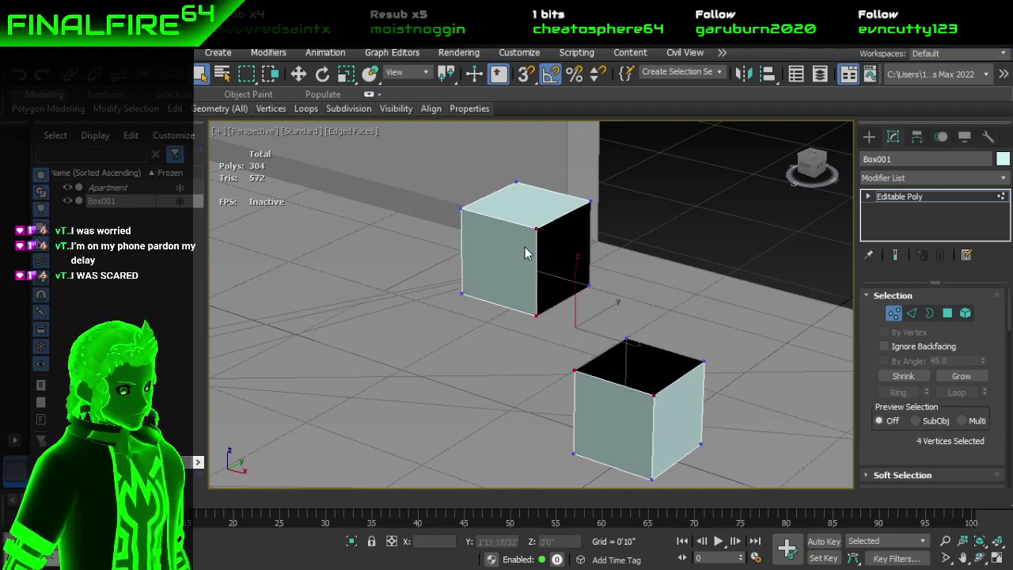
pyautogui.moveTo(245, 111)
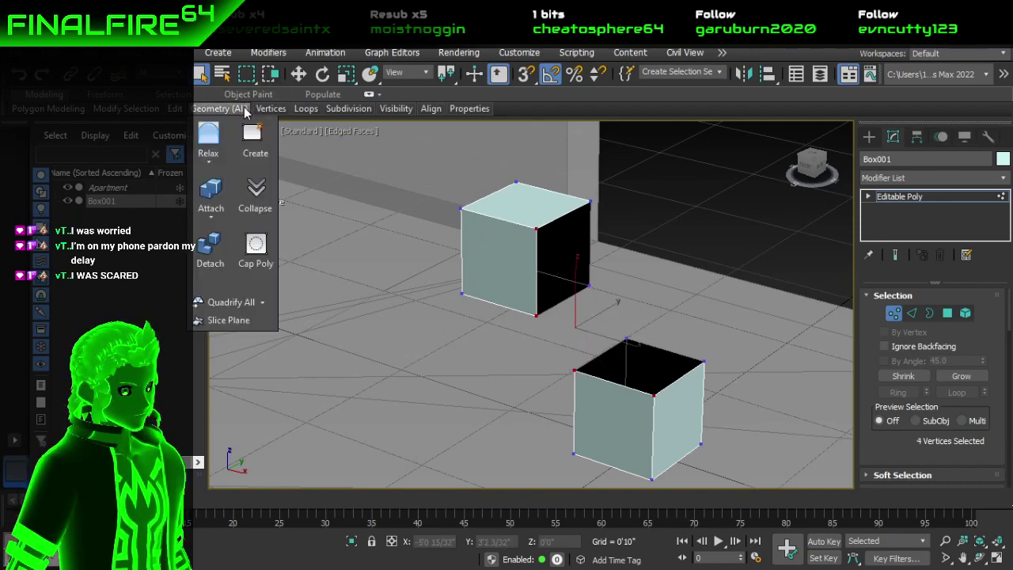
pyautogui.click(259, 237)
# Step: Cap the four facing vertices on the back of the two cubes with a polygon
pyautogui.keyDown('alt'); pyautogui.moveTo(684, 287); pyautogui.dragTo(459, 287, button='middle'); pyautogui.keyUp('alt')
pyautogui.click(476, 412)
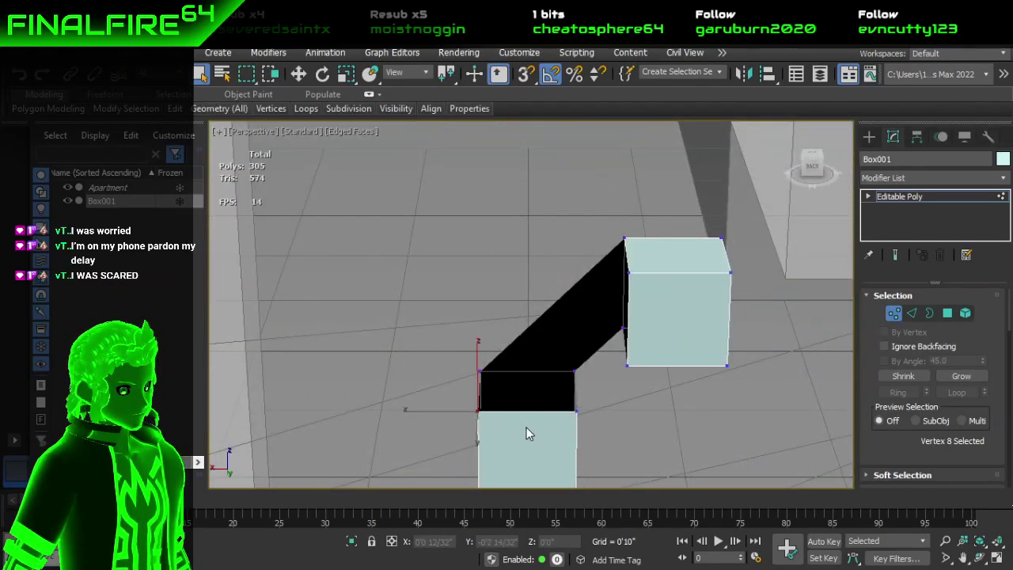
pyautogui.keyDown('ctrl'); pyautogui.click(576, 411); pyautogui.keyUp('ctrl')
pyautogui.keyDown('ctrl'); pyautogui.click(627, 365); pyautogui.keyUp('ctrl')
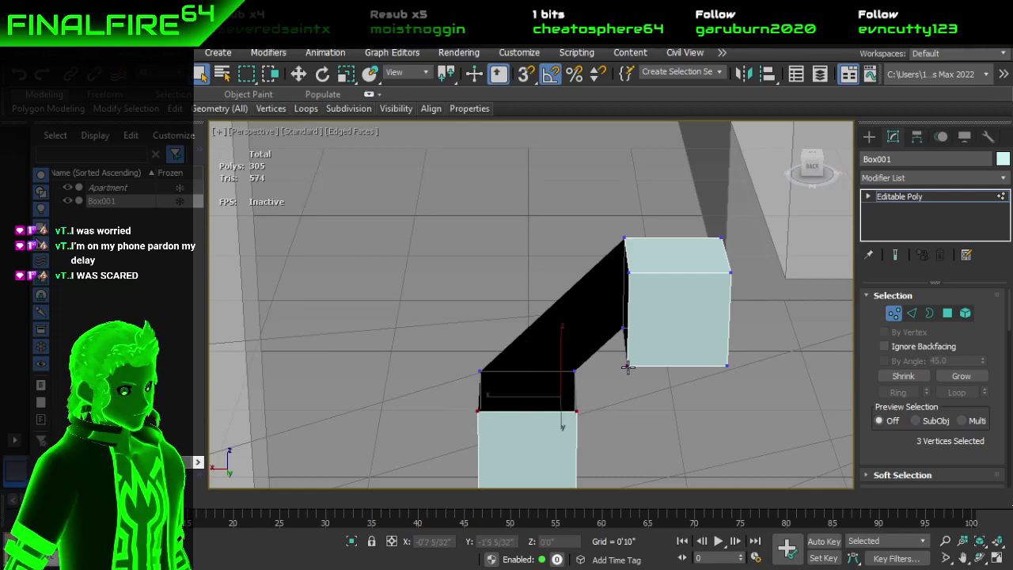
pyautogui.keyDown('ctrl'); pyautogui.click(629, 273); pyautogui.keyUp('ctrl')
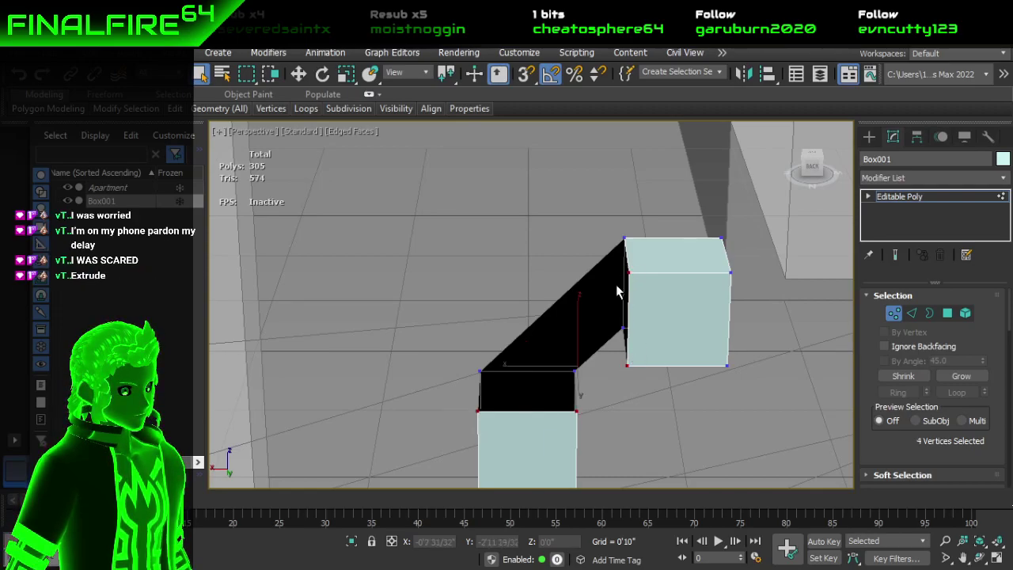
pyautogui.moveTo(214, 108)
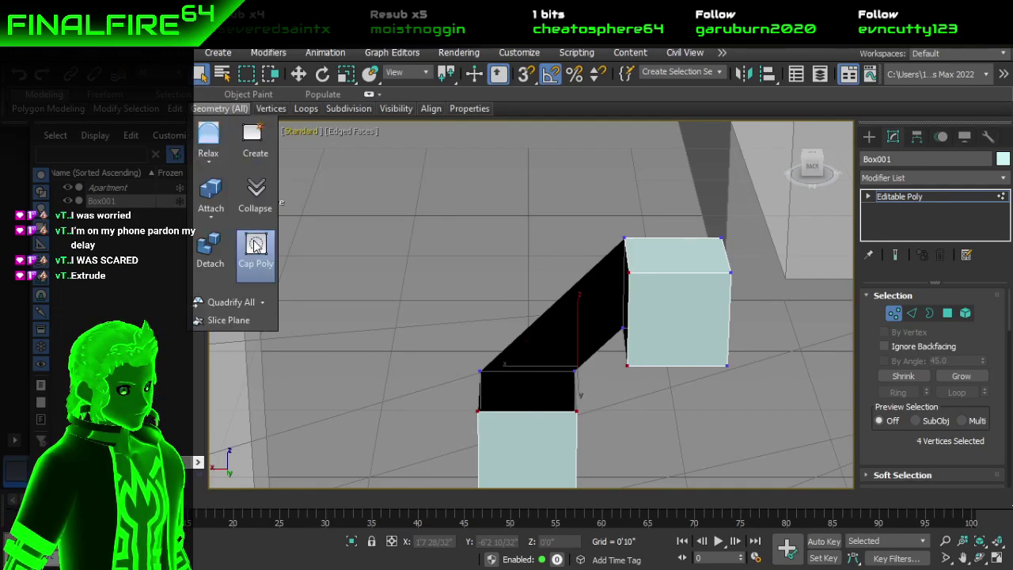
pyautogui.click(256, 245)
# Step: Cap the sloping outer side between the upper cube's top edge and the lower cube's outer top edge
pyautogui.keyDown('alt'); pyautogui.moveTo(406, 260); pyautogui.dragTo(618, 409, button='middle'); pyautogui.keyUp('alt')
pyautogui.click(465, 279)
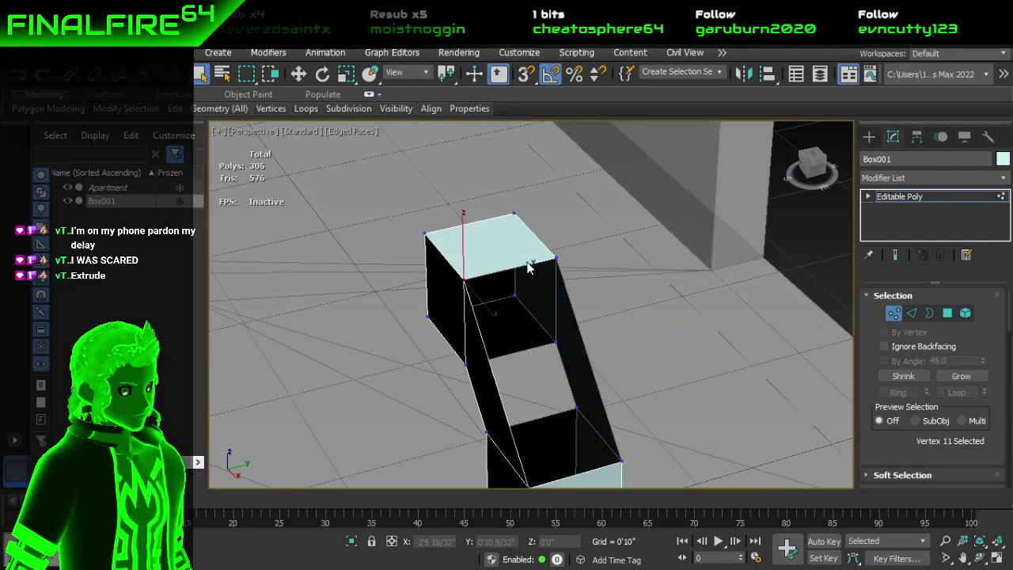
pyautogui.keyDown('ctrl'); pyautogui.click(557, 258); pyautogui.keyUp('ctrl')
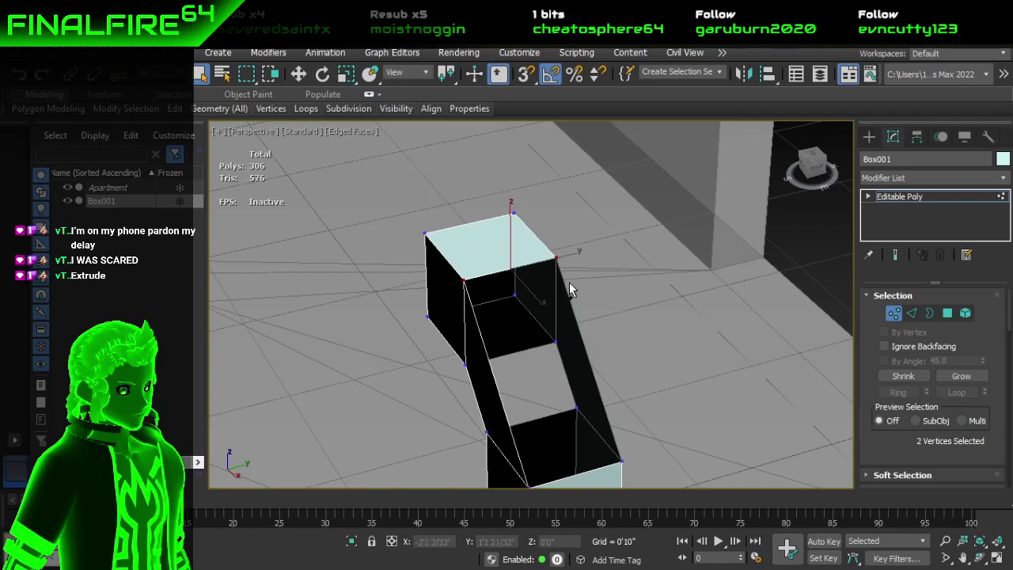
pyautogui.keyDown('ctrl'); pyautogui.click(623, 464); pyautogui.keyUp('ctrl')
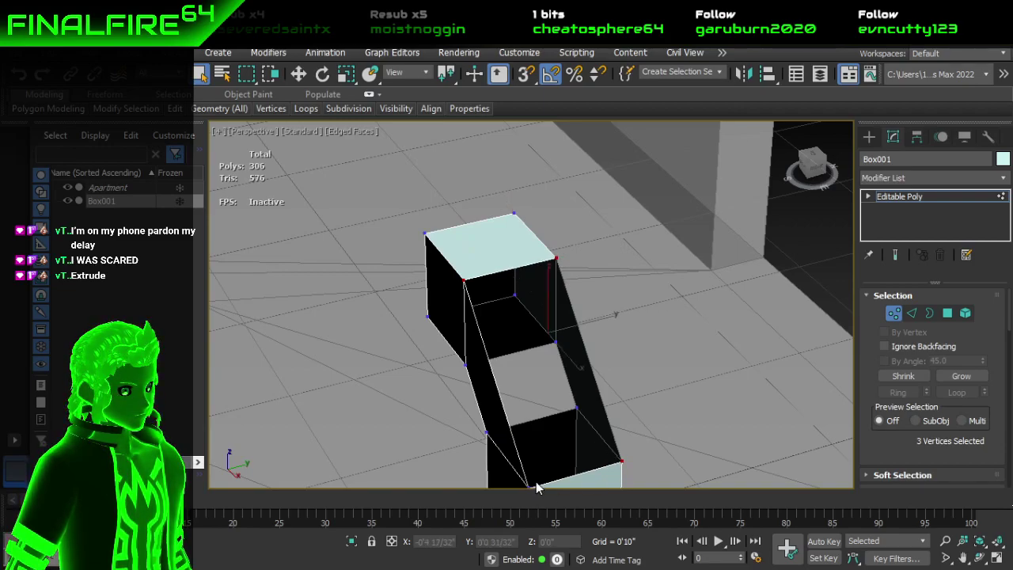
pyautogui.keyDown('alt'); pyautogui.moveTo(527, 454); pyautogui.dragTo(507, 377, button='middle'); pyautogui.keyUp('alt')
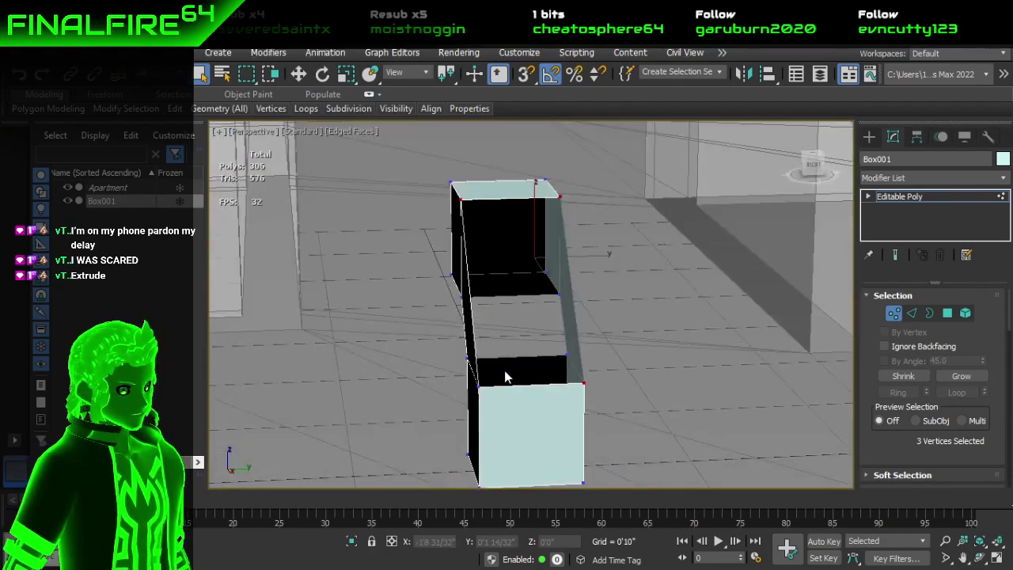
pyautogui.keyDown('ctrl'); pyautogui.click(477, 386); pyautogui.keyUp('ctrl')
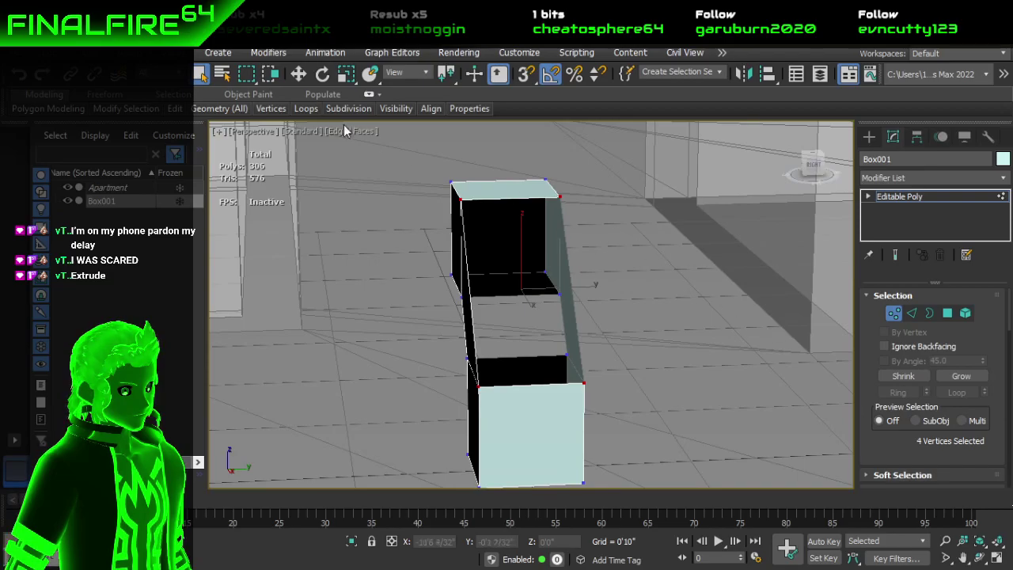
pyautogui.moveTo(260, 108)
pyautogui.moveTo(208, 108)
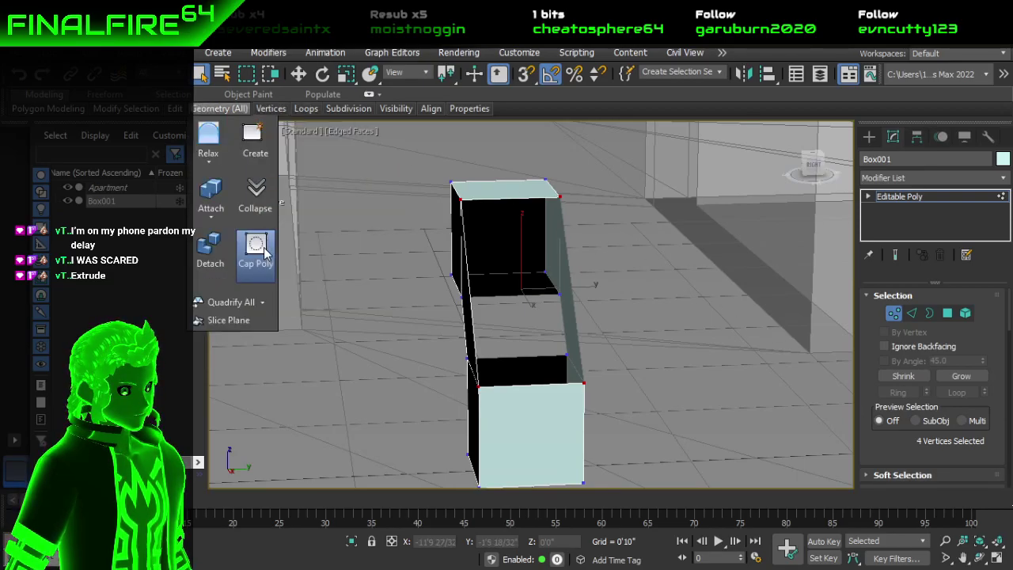
pyautogui.click(255, 247)
# Step: Cap the sloping inner underside between the two cubes from its four corner vertices
pyautogui.keyDown('alt'); pyautogui.moveTo(458, 294); pyautogui.dragTo(517, 294, button='middle'); pyautogui.keyUp('alt')
pyautogui.click(453, 275)
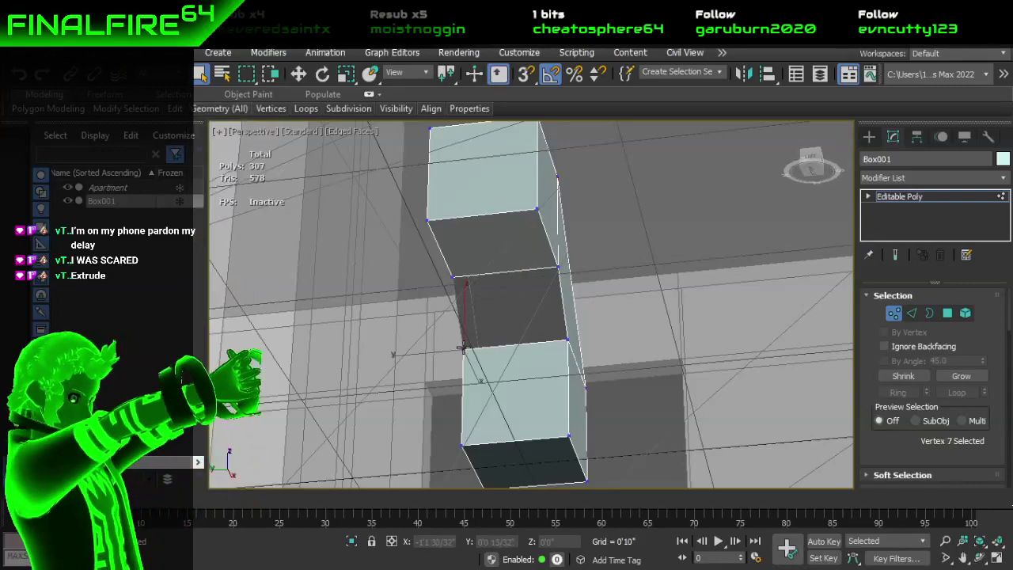
pyautogui.keyDown('ctrl'); pyautogui.click(452, 276); pyautogui.keyUp('ctrl')
pyautogui.keyDown('ctrl'); pyautogui.click(567, 341); pyautogui.keyUp('ctrl')
pyautogui.keyDown('ctrl'); pyautogui.click(558, 267); pyautogui.keyUp('ctrl')
pyautogui.moveTo(220, 109)
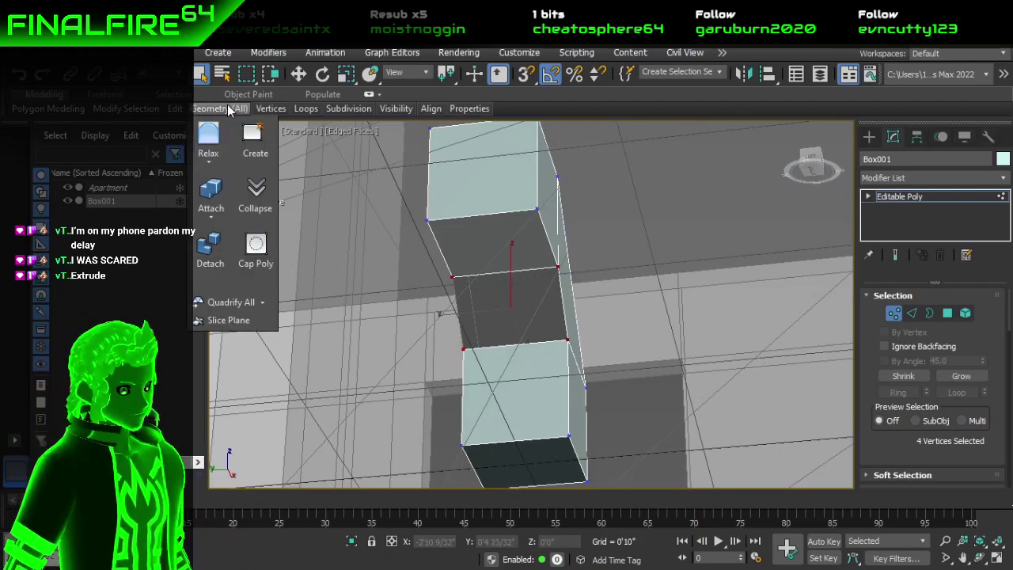
pyautogui.click(258, 271)
pyautogui.keyDown('alt'); pyautogui.moveTo(298, 280); pyautogui.dragTo(459, 329, button='middle'); pyautogui.keyUp('alt')
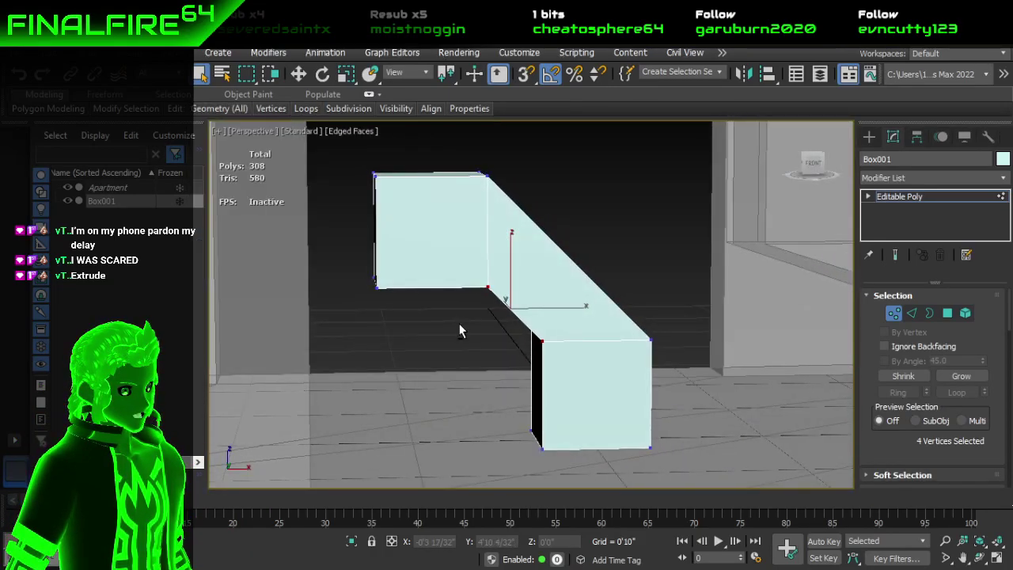
# Step: Leave vertex editing and move the whole corner piece to the doorway's wall corner, at about X 1'3", Y 2'2"
pyautogui.moveTo(507, 308); pyautogui.dragTo(482, 350, button='middle')
pyautogui.moveTo(638, 298); pyautogui.dragTo(596, 381, button='middle')
pyautogui.scroll(-3, 605, 326)
pyautogui.scroll(2, 608, 329)
pyautogui.press('1')
pyautogui.scroll(2, 804, 323)
pyautogui.scroll(-4, 600, 367)
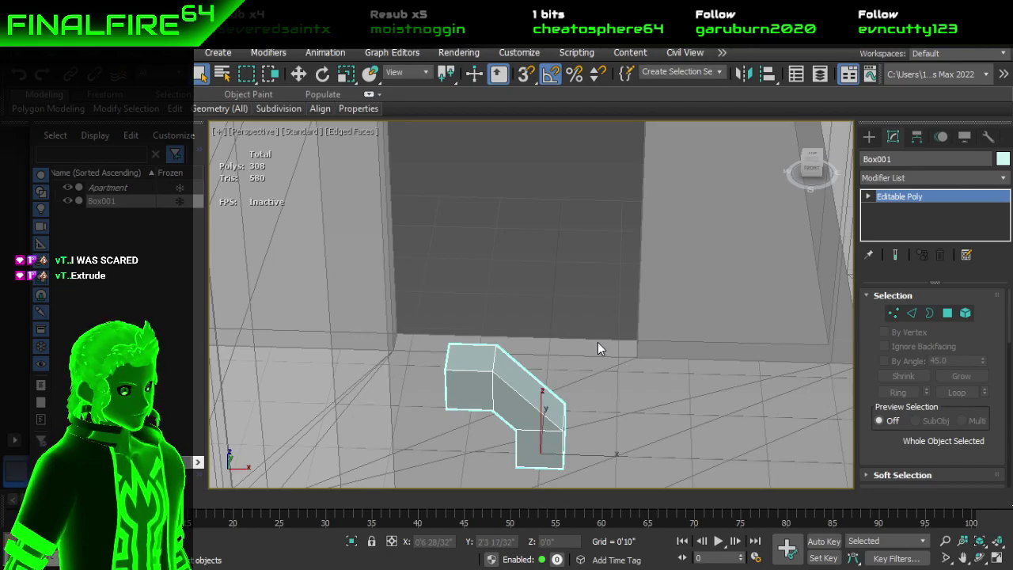
pyautogui.keyDown('alt'); pyautogui.moveTo(597, 293); pyautogui.dragTo(596, 357, button='middle'); pyautogui.keyUp('alt')
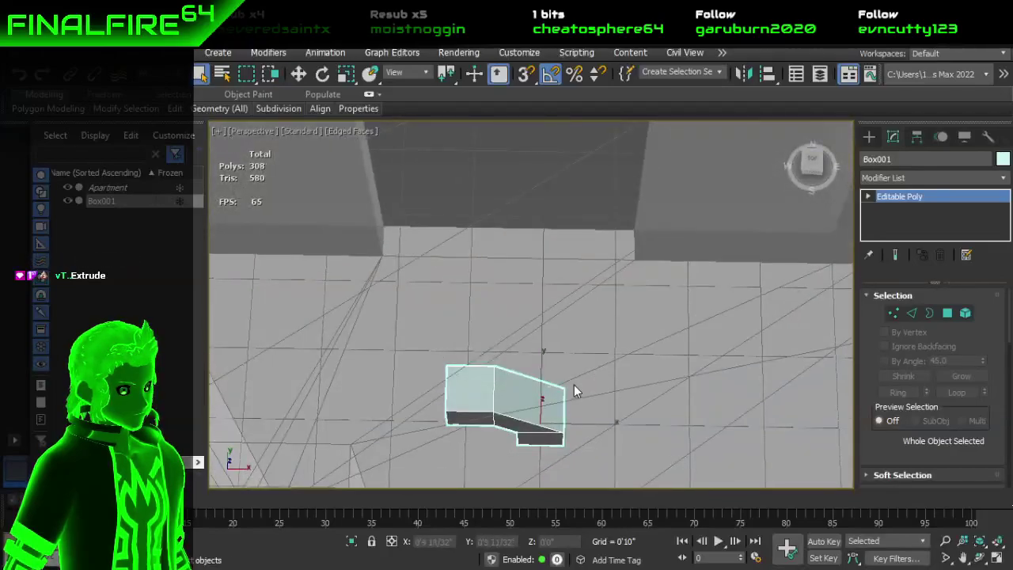
pyautogui.press('w')
pyautogui.moveTo(560, 403); pyautogui.dragTo(674, 223)
pyautogui.scroll(10, 659, 254)
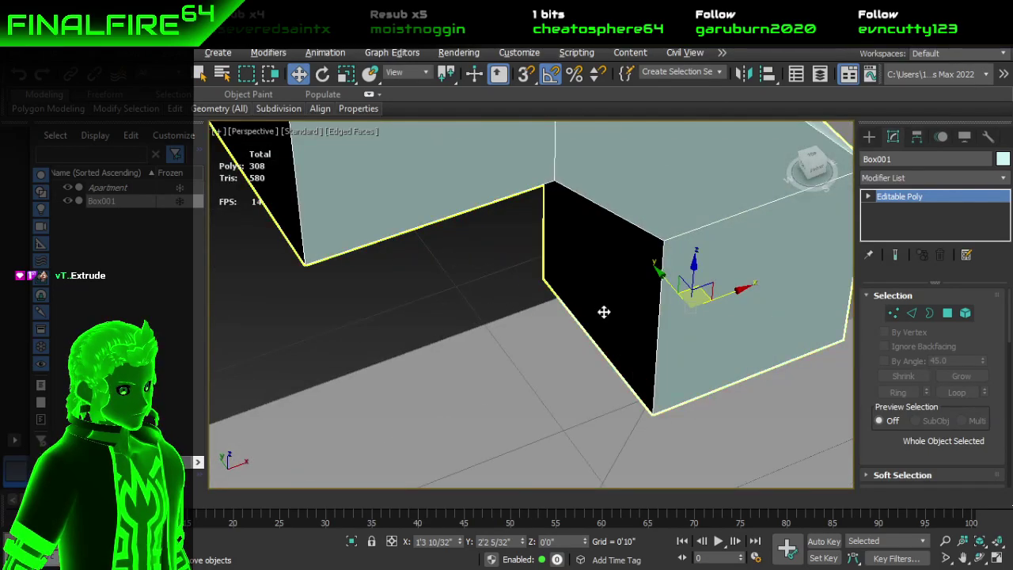
pyautogui.keyDown('alt'); pyautogui.moveTo(604, 312); pyautogui.dragTo(640, 290, button='middle'); pyautogui.keyUp('alt')
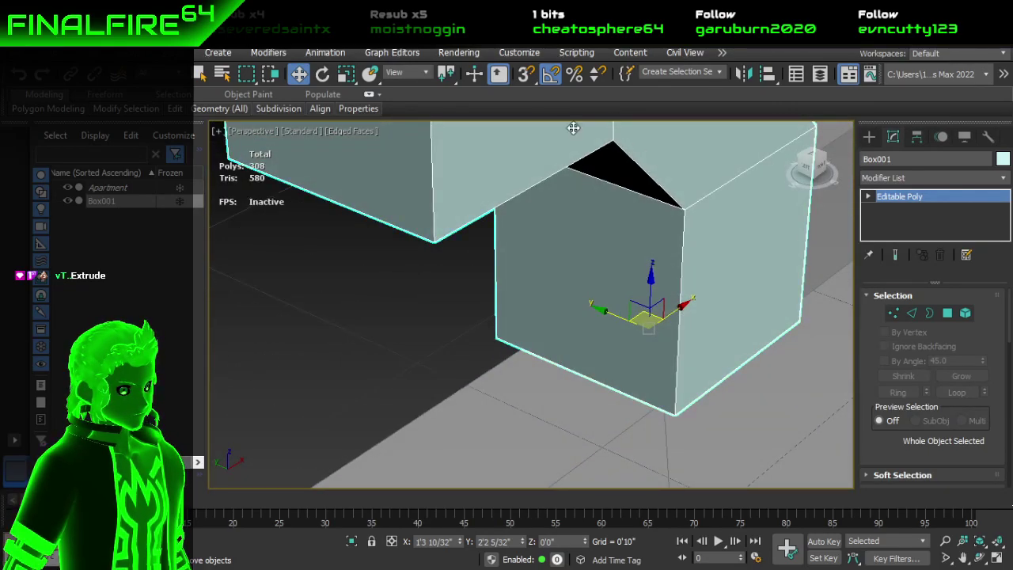
# Step: Turn on 3D snapping and try to snap the corner piece's lower corner to the wall corner
pyautogui.click(526, 74)
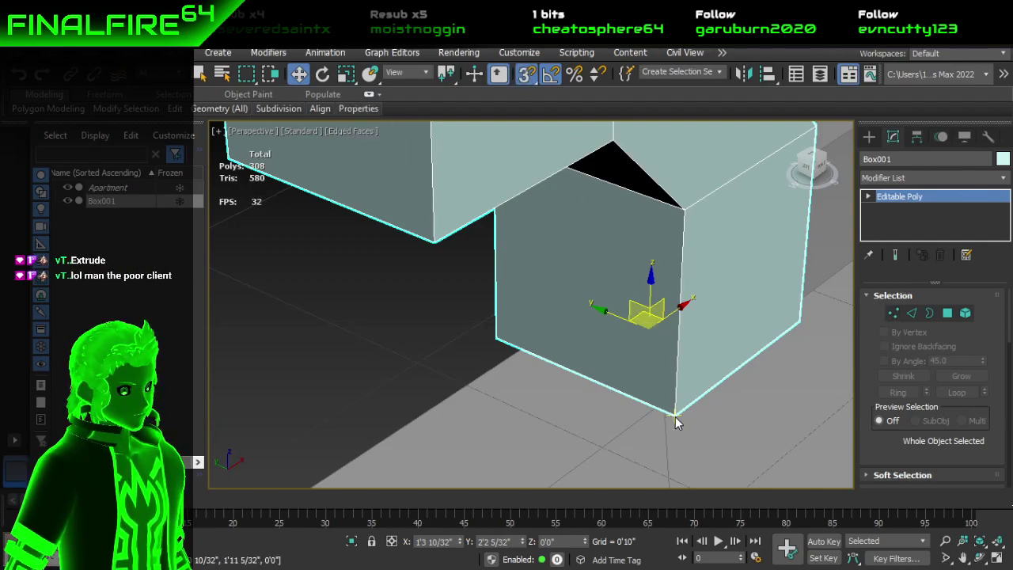
pyautogui.moveTo(674, 415); pyautogui.dragTo(664, 383)
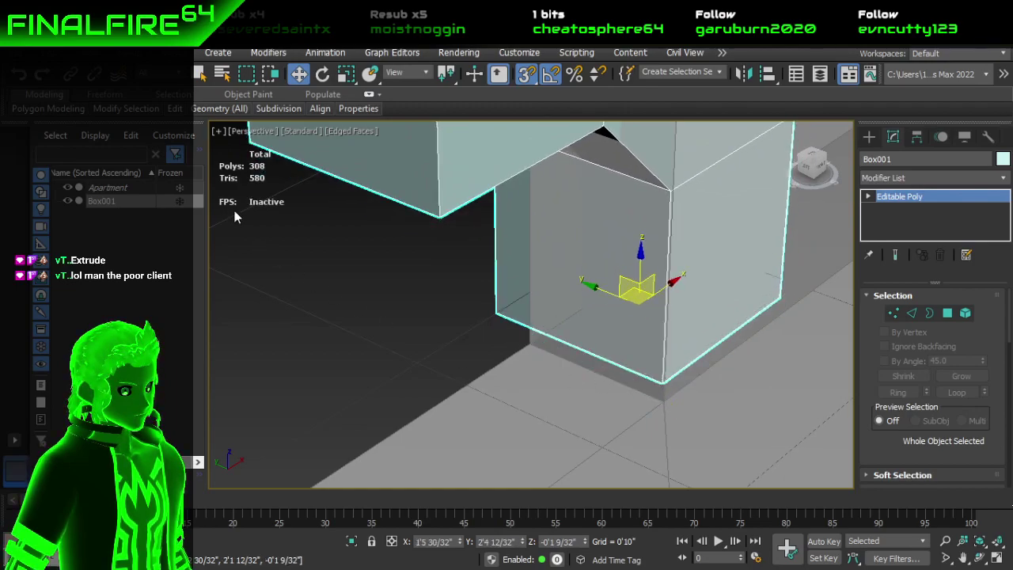
pyautogui.moveTo(622, 299)
pyautogui.keyDown('alt'); pyautogui.mouseDown(button='middle')
pyautogui.moveTo(593, 280)
pyautogui.moveTo(613, 301)
pyautogui.mouseUp(button='middle'); pyautogui.keyUp('alt')
pyautogui.hotkey('ctrl', 'z')
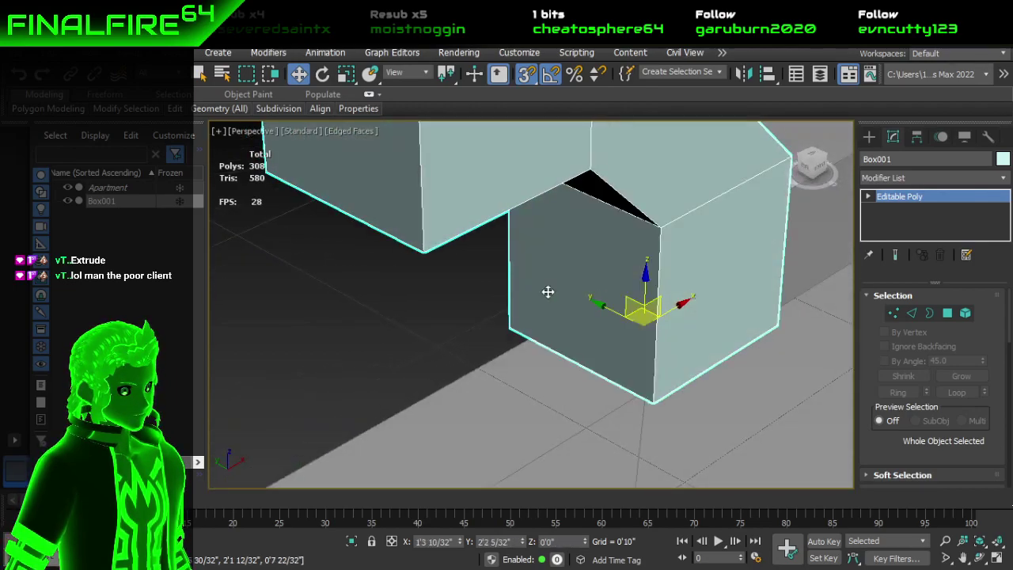
# Step: With the Apartment object temporarily unfrozen, snap the corner piece's lower corner onto the wall corner
pyautogui.click(184, 201)
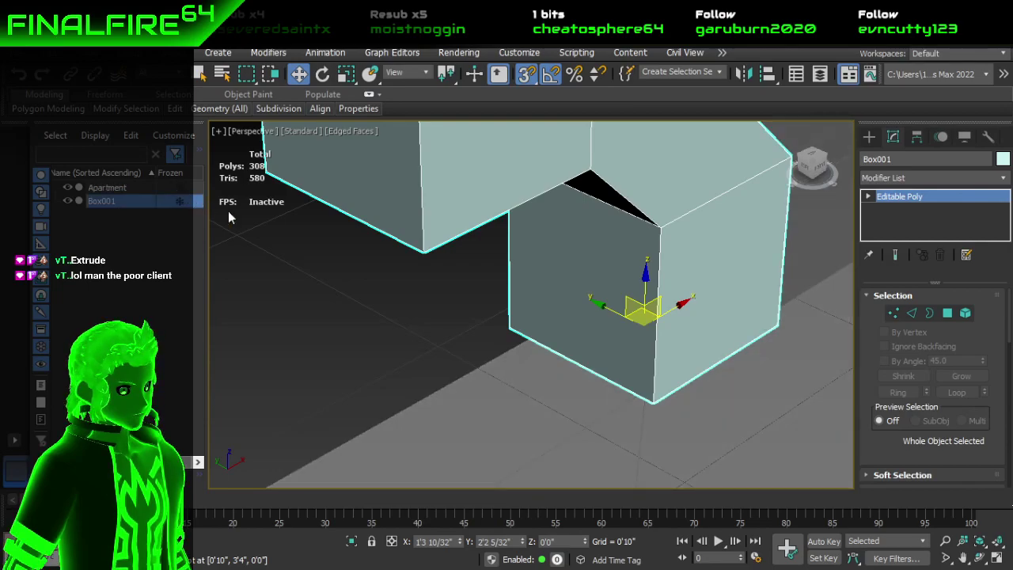
pyautogui.moveTo(654, 404)
pyautogui.mouseDown()
pyautogui.moveTo(645, 364)
pyautogui.moveTo(647, 391)
pyautogui.mouseUp()
pyautogui.keyDown('alt'); pyautogui.moveTo(705, 388); pyautogui.dragTo(720, 335, button='middle'); pyautogui.keyUp('alt')
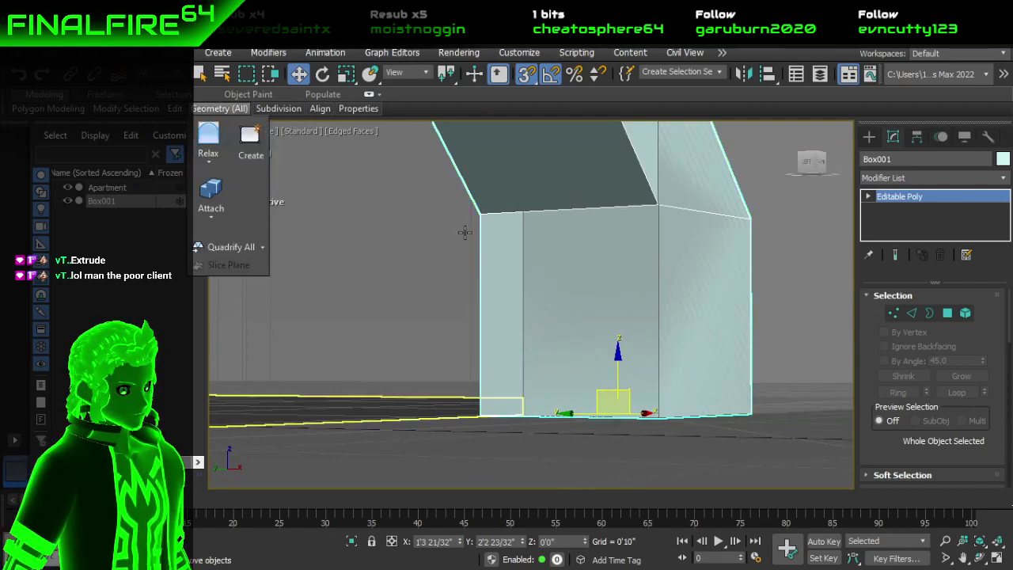
pyautogui.click(179, 187)
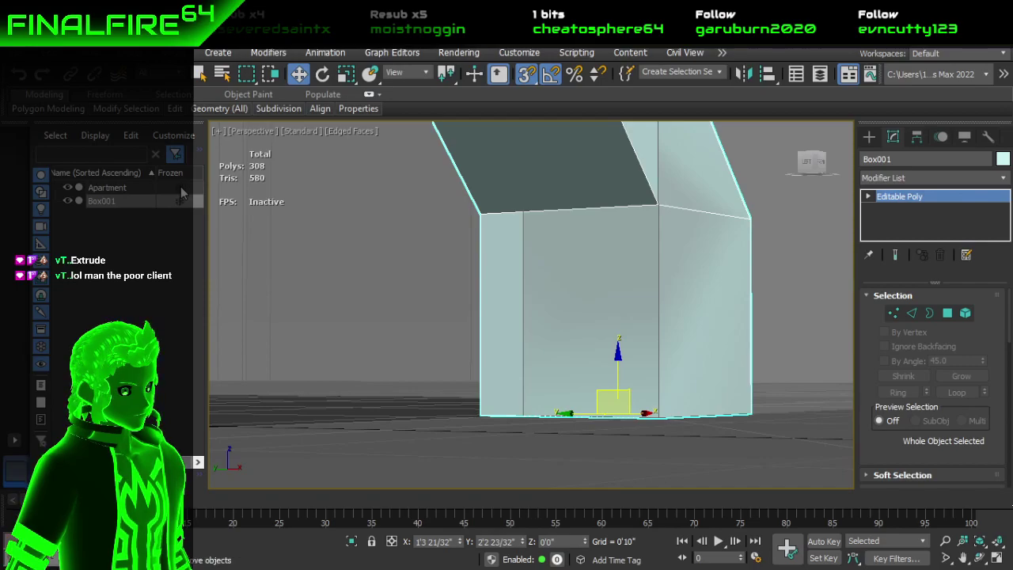
# Step: Turn off 3D snapping and shift the corner piece along Y to 2'1 23/32"
pyautogui.keyDown('alt'); pyautogui.moveTo(463, 179); pyautogui.dragTo(593, 282, button='middle'); pyautogui.keyUp('alt')
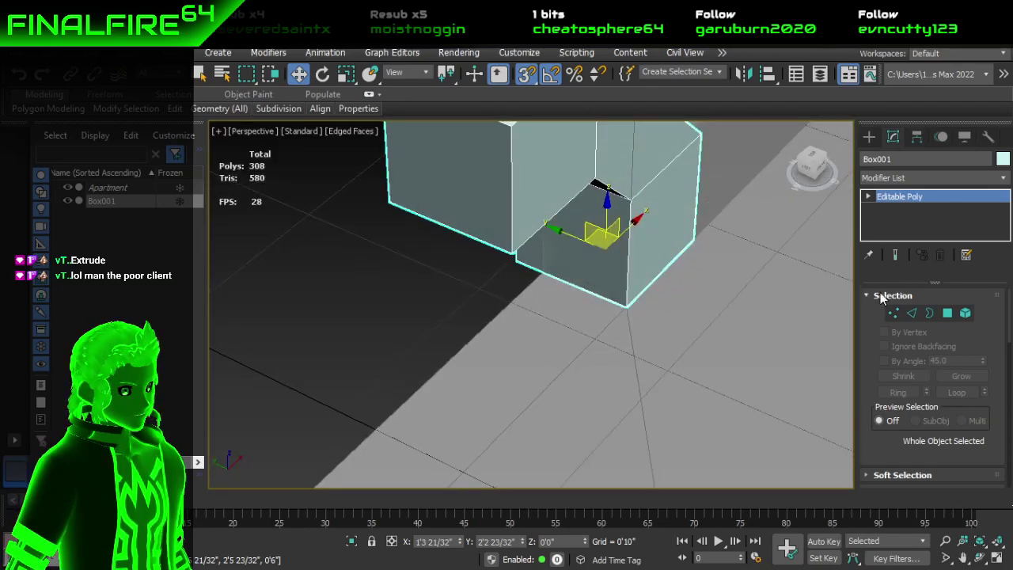
pyautogui.scroll(2, 674, 233)
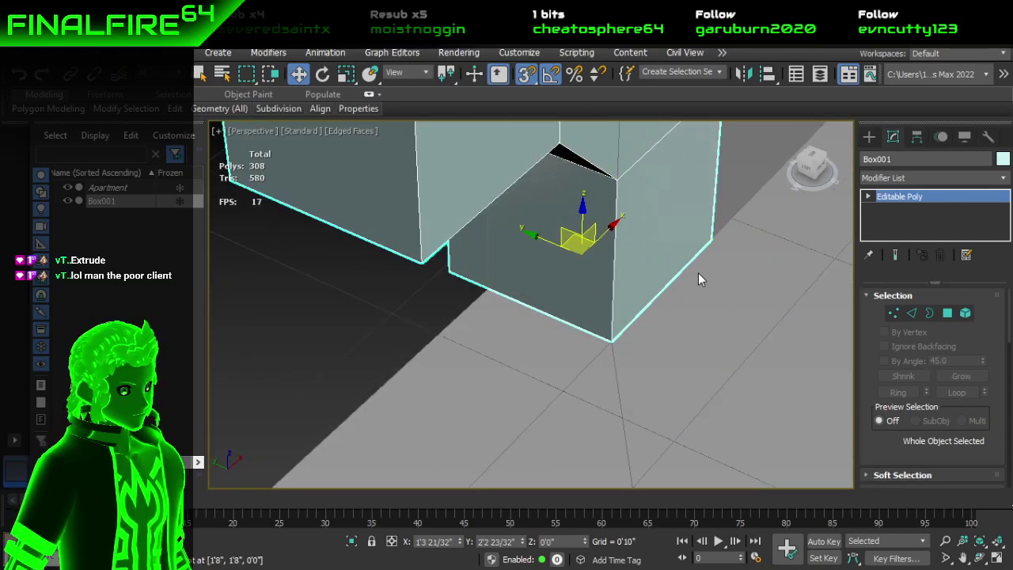
pyautogui.click(525, 77)
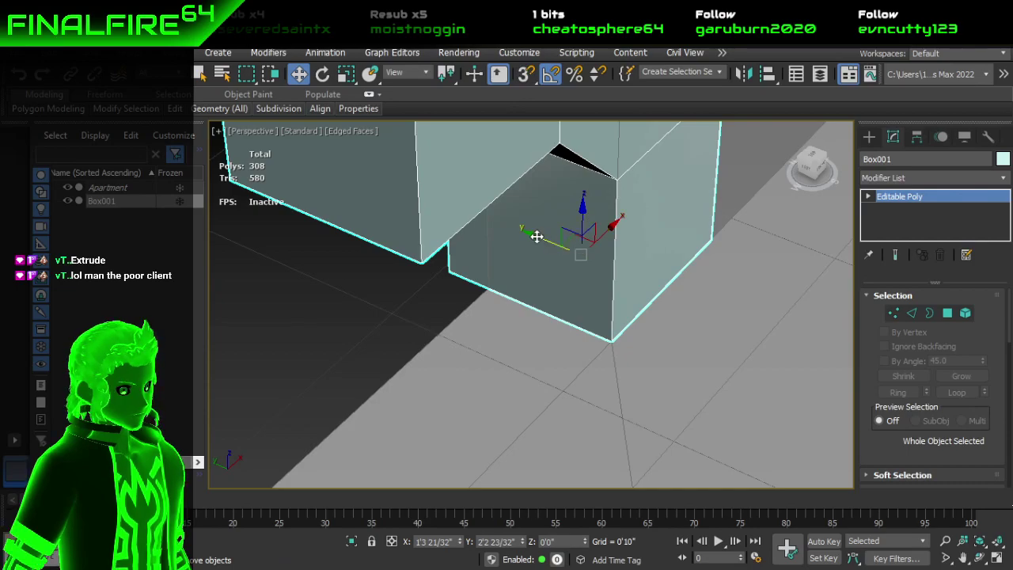
pyautogui.moveTo(540, 236); pyautogui.dragTo(545, 241)
pyautogui.hotkey('ctrl', 'z')
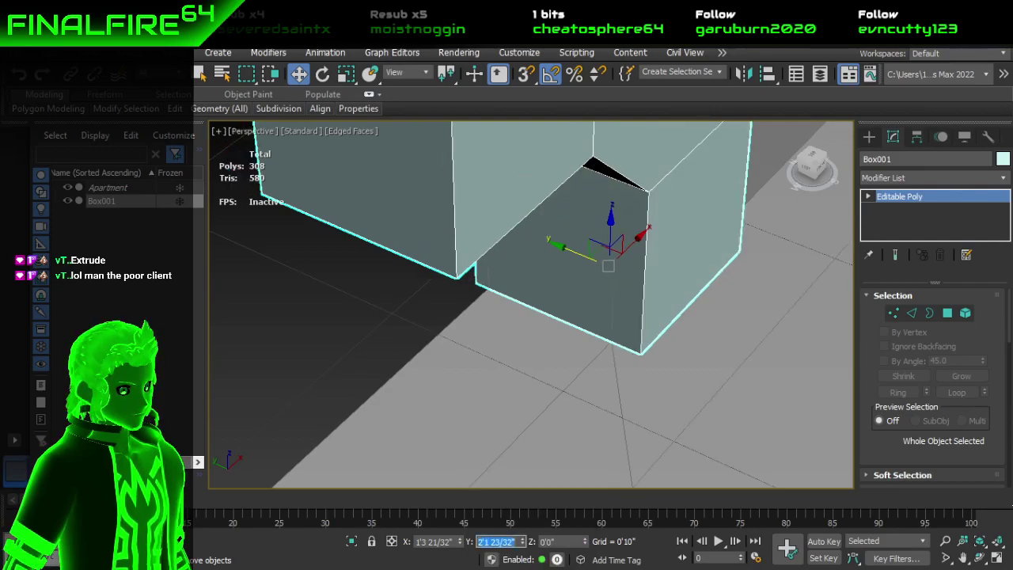
# Step: Try nudging the corner piece slightly along Y and undo the recent Y moves
pyautogui.keyDown('alt'); pyautogui.moveTo(694, 333); pyautogui.dragTo(737, 284, button='middle'); pyautogui.keyUp('alt')
pyautogui.moveTo(505, 376); pyautogui.dragTo(495, 376)
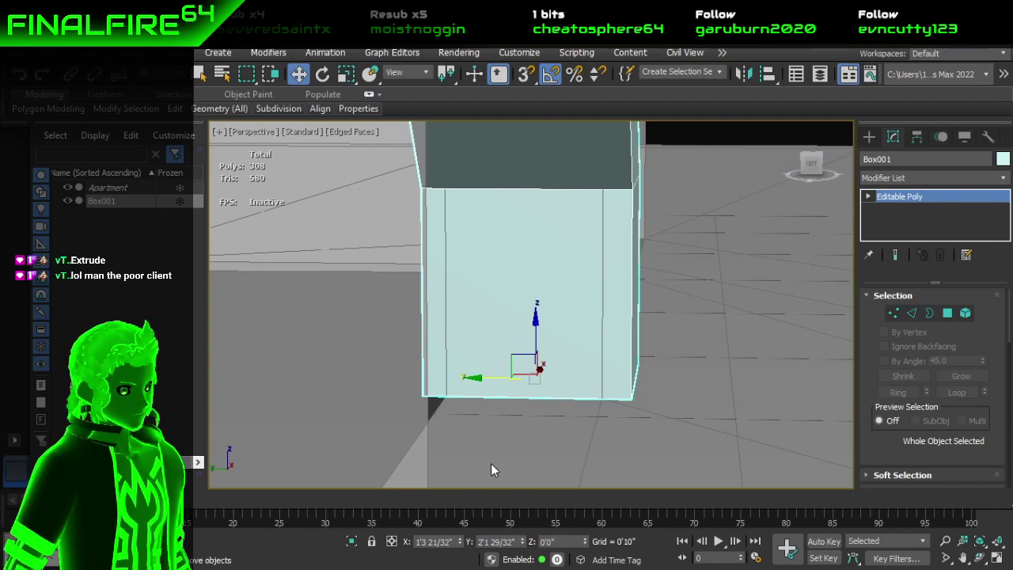
pyautogui.hotkey('ctrl', 'z')
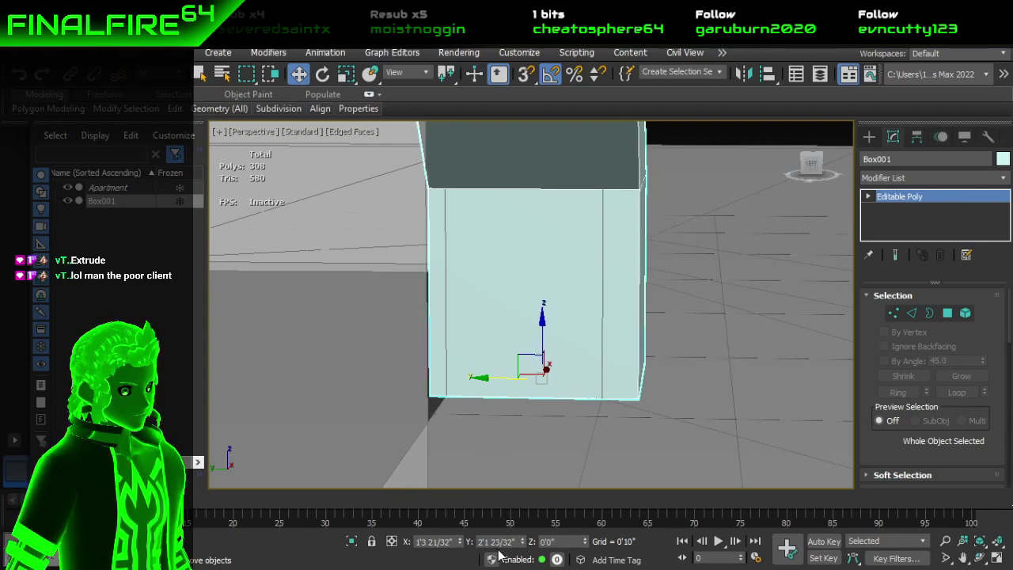
pyautogui.hotkey('ctrl', 'z')
# Step: Shift the corner piece along Y until its Y position reads 2'2"
pyautogui.moveTo(458, 379); pyautogui.dragTo(472, 405)
pyautogui.hotkey('ctrl', 'z')
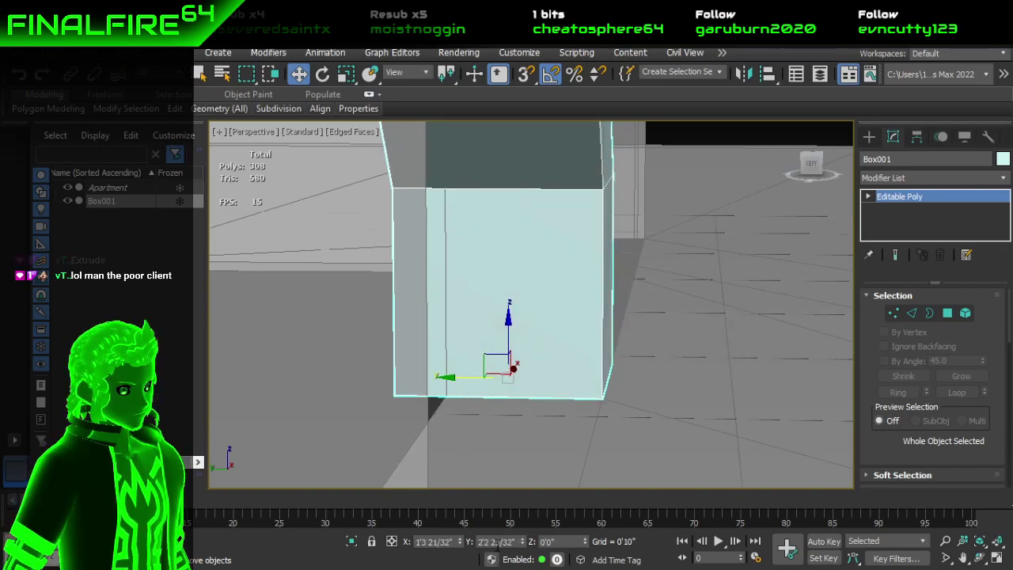
pyautogui.hotkey('ctrl', 'z')
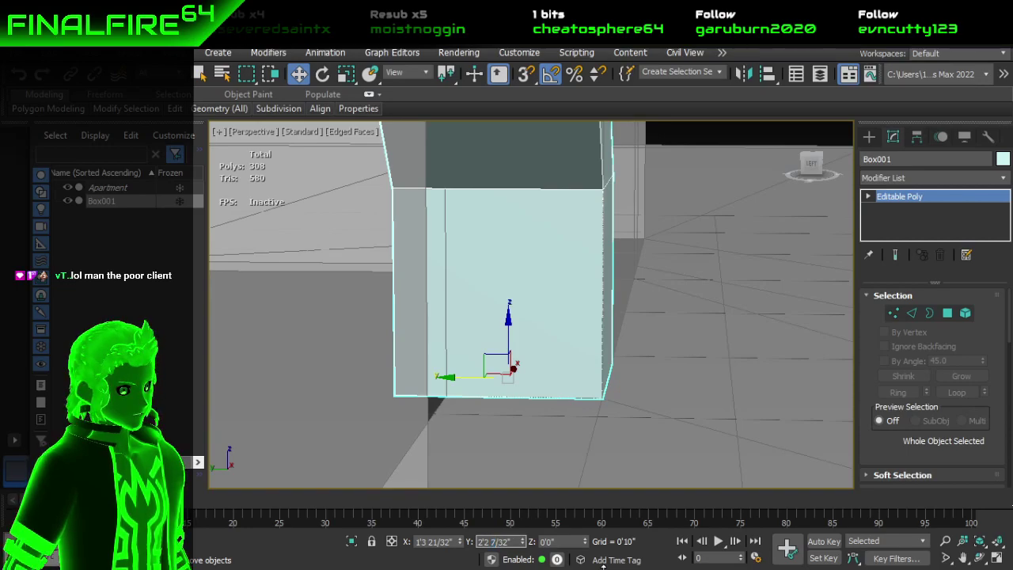
pyautogui.press('Return')
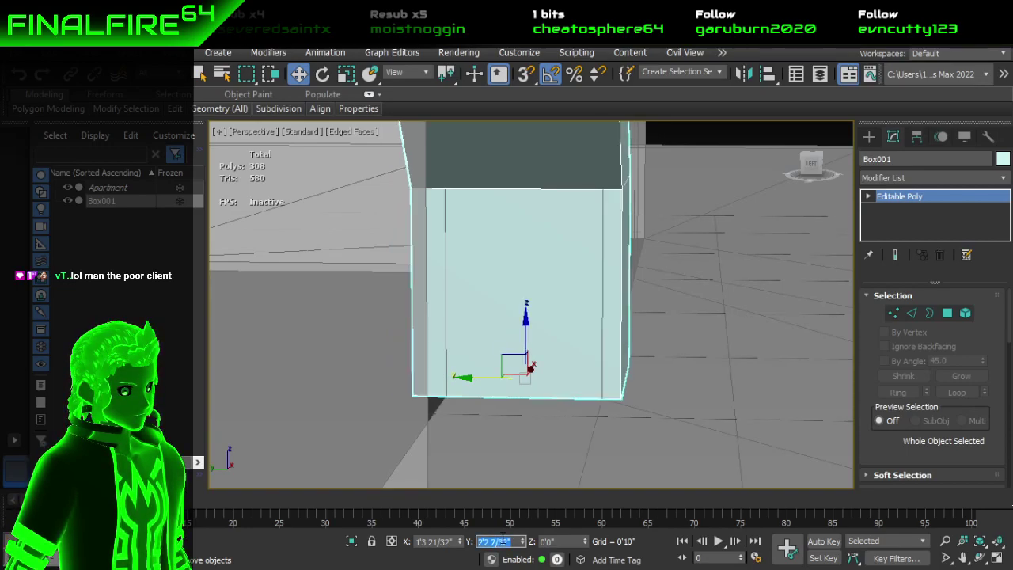
pyautogui.moveTo(467, 379); pyautogui.dragTo(471, 378)
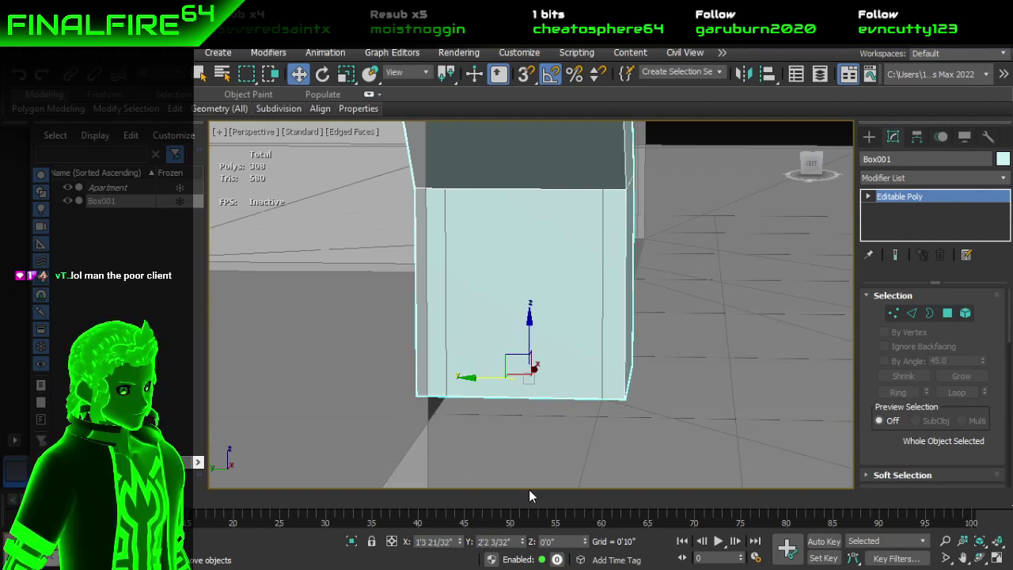
pyautogui.keyDown('alt'); pyautogui.moveTo(555, 450); pyautogui.dragTo(551, 453, button='middle'); pyautogui.keyUp('alt')
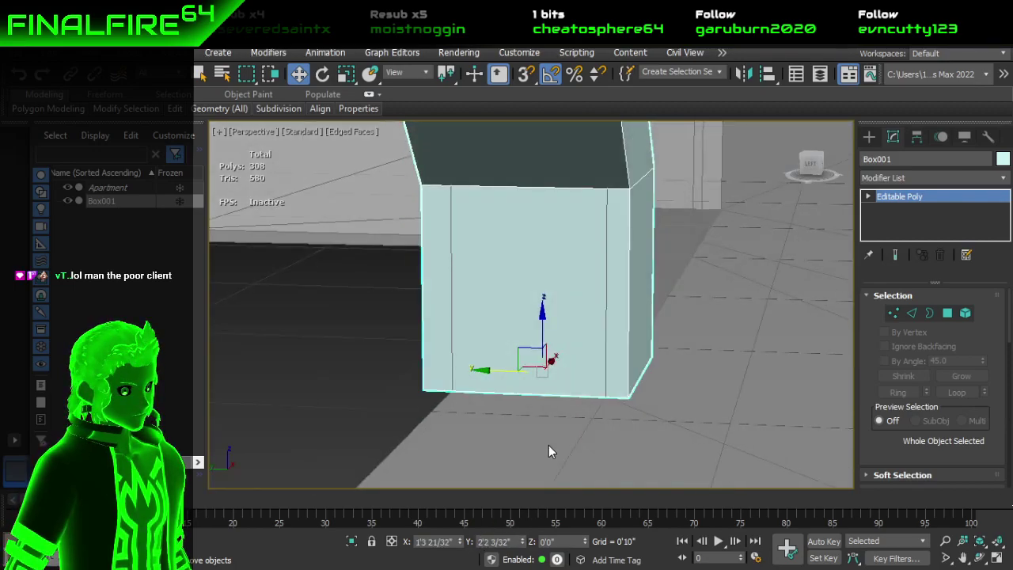
pyautogui.moveTo(491, 371); pyautogui.dragTo(493, 371)
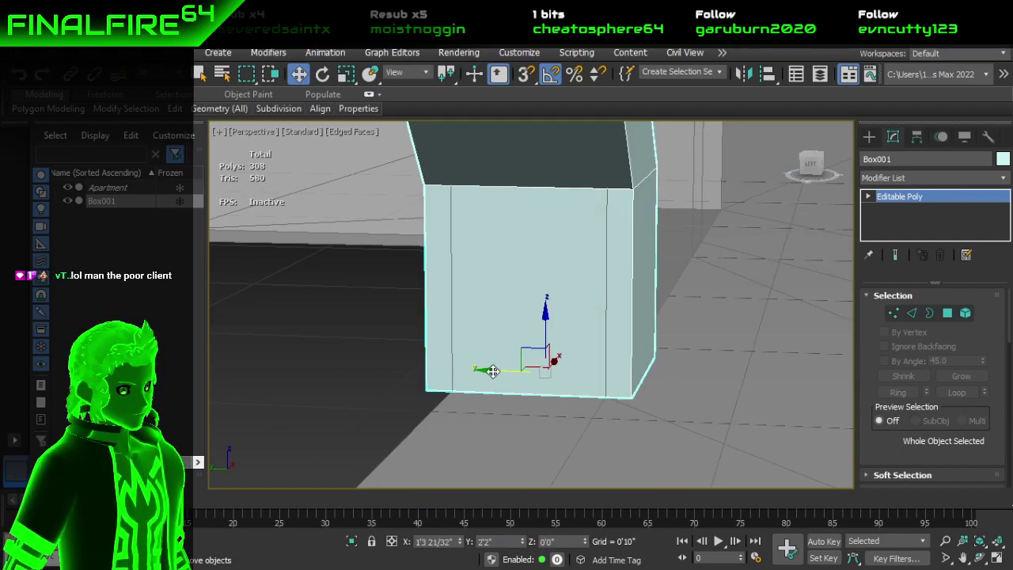
# Step: Select the nine polygons of the corner piece's mitre and upper arm and raise them along Z to about 6'10"
pyautogui.keyDown('alt'); pyautogui.moveTo(526, 421); pyautogui.dragTo(513, 332, button='middle'); pyautogui.keyUp('alt')
pyautogui.scroll(-2, 514, 295)
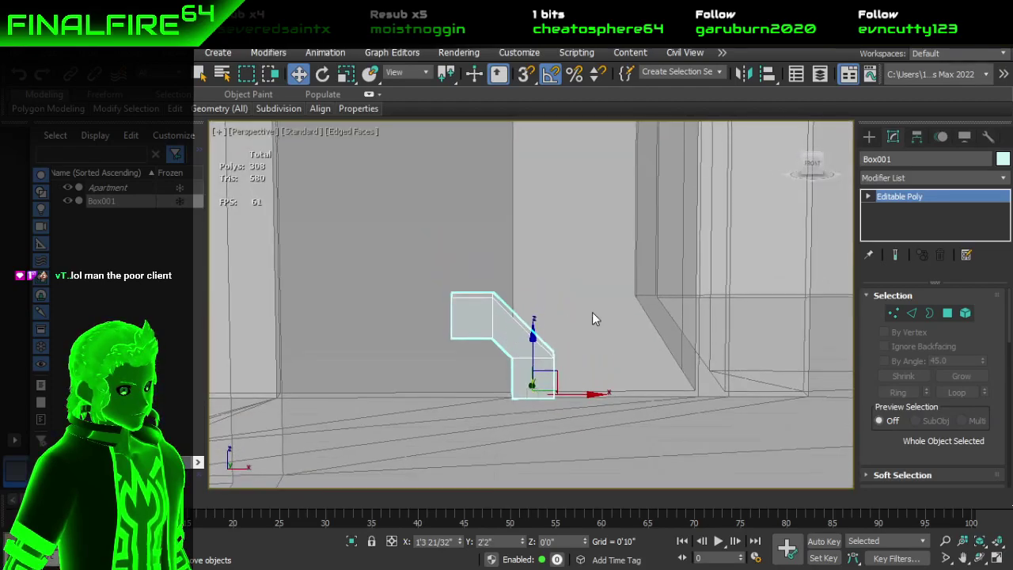
pyautogui.click(893, 313)
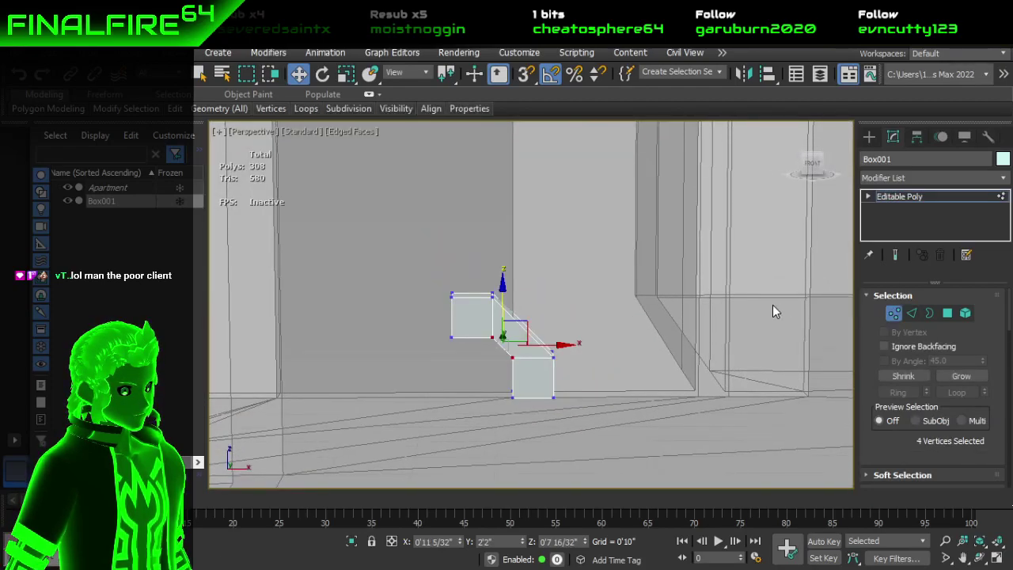
pyautogui.click(914, 315)
pyautogui.click(948, 313)
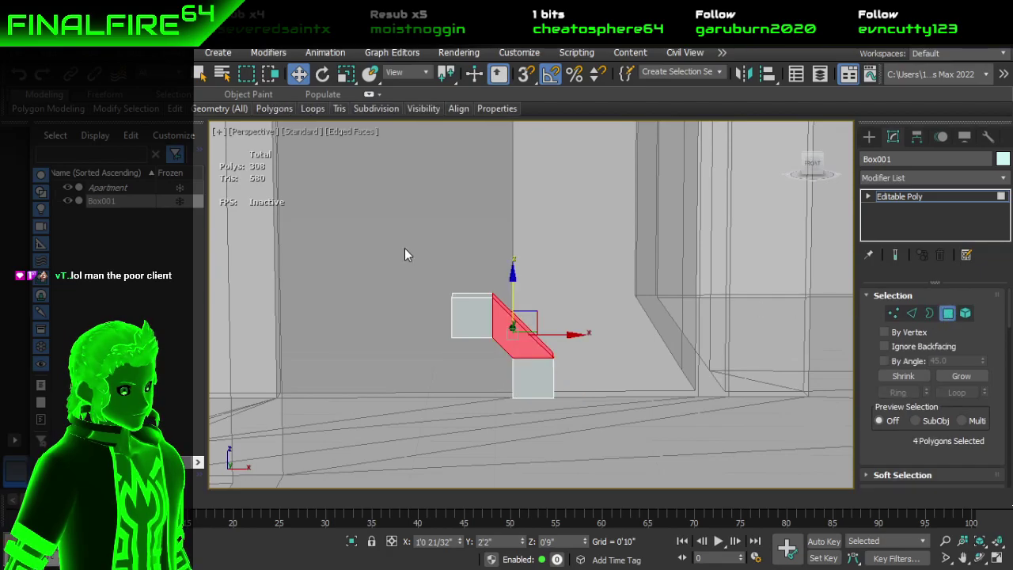
pyautogui.moveTo(612, 357); pyautogui.dragTo(609, 361)
pyautogui.keyDown('alt'); pyautogui.moveTo(573, 330); pyautogui.dragTo(509, 384, button='middle'); pyautogui.keyUp('alt')
pyautogui.scroll(-4, 539, 396)
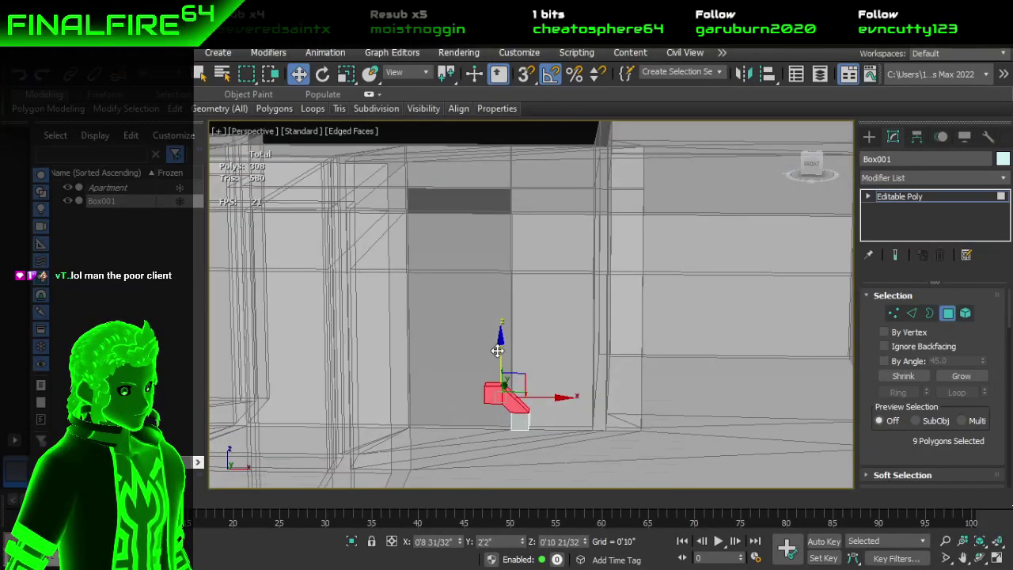
pyautogui.moveTo(501, 342); pyautogui.dragTo(520, 131)
# Step: Lower the selected upper polygons about 4 16/32" along Z and leave polygon editing
pyautogui.scroll(4, 488, 224)
pyautogui.keyDown('alt'); pyautogui.moveTo(488, 224); pyautogui.dragTo(539, 288, button='middle'); pyautogui.keyUp('alt')
pyautogui.scroll(4, 525, 237)
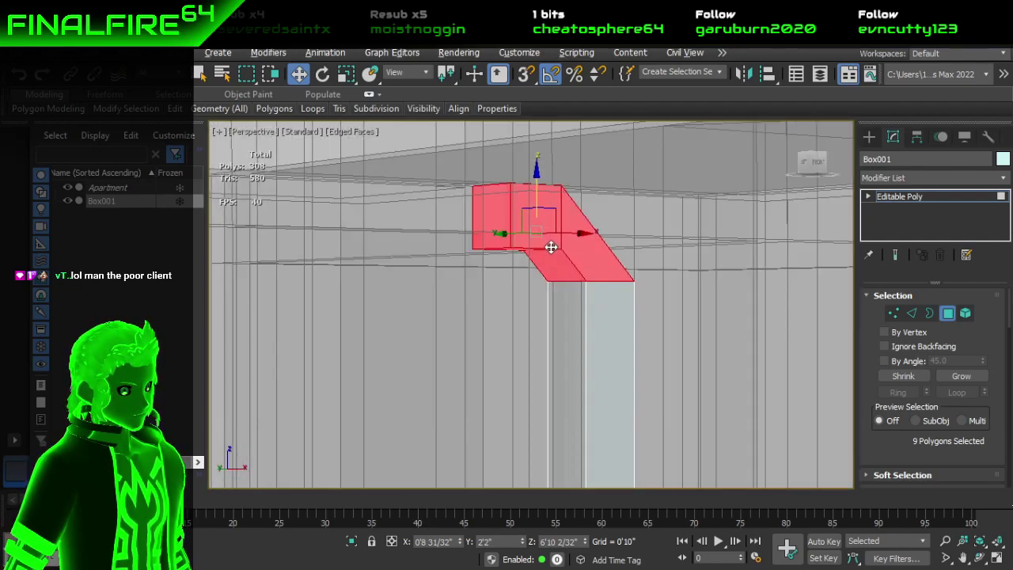
pyautogui.keyDown('alt'); pyautogui.moveTo(523, 250); pyautogui.dragTo(516, 230, button='middle'); pyautogui.keyUp('alt')
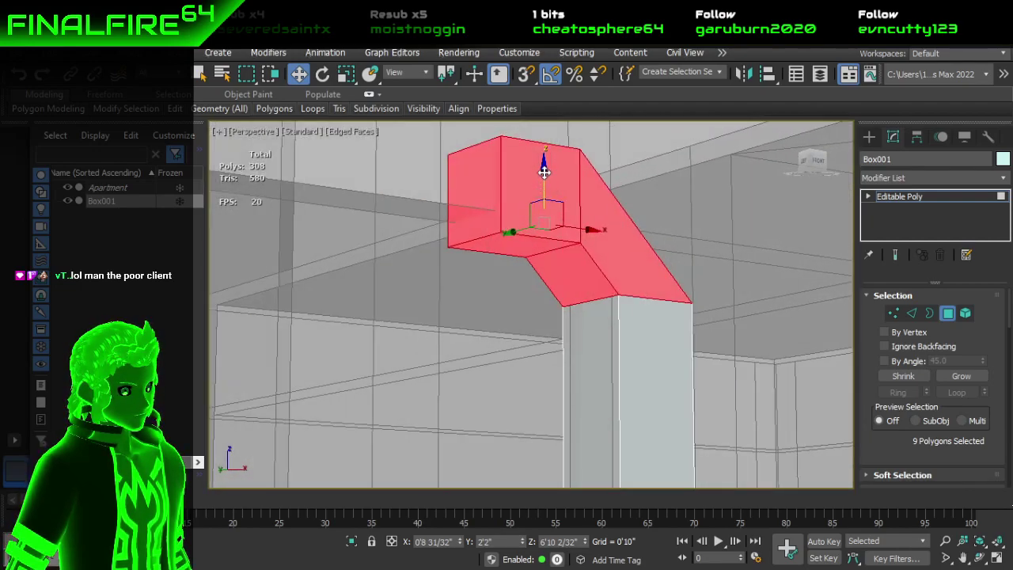
pyautogui.moveTo(543, 156); pyautogui.dragTo(542, 239)
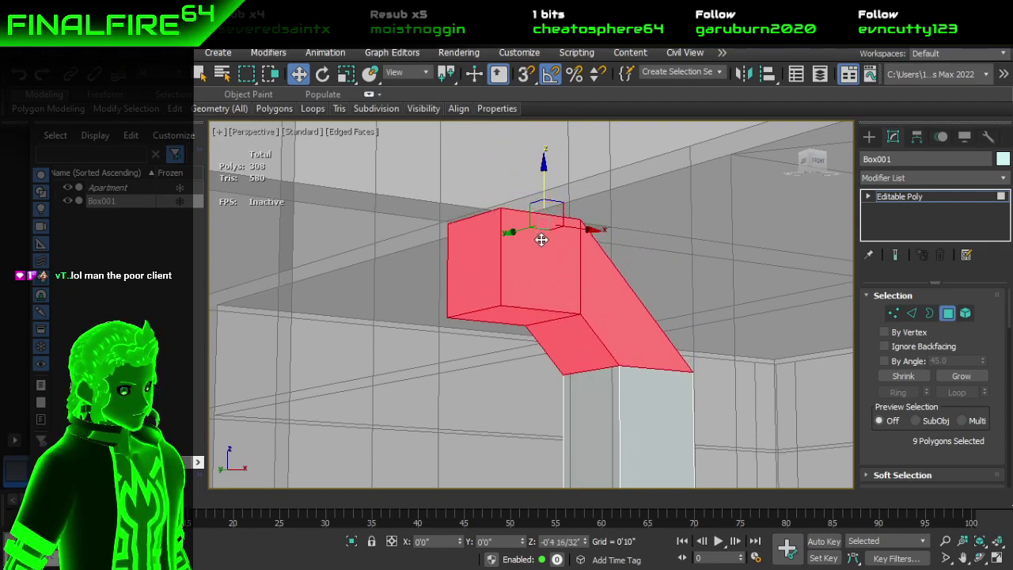
pyautogui.keyDown('alt'); pyautogui.moveTo(575, 236); pyautogui.dragTo(727, 281, button='middle'); pyautogui.keyUp('alt')
pyautogui.click(947, 315)
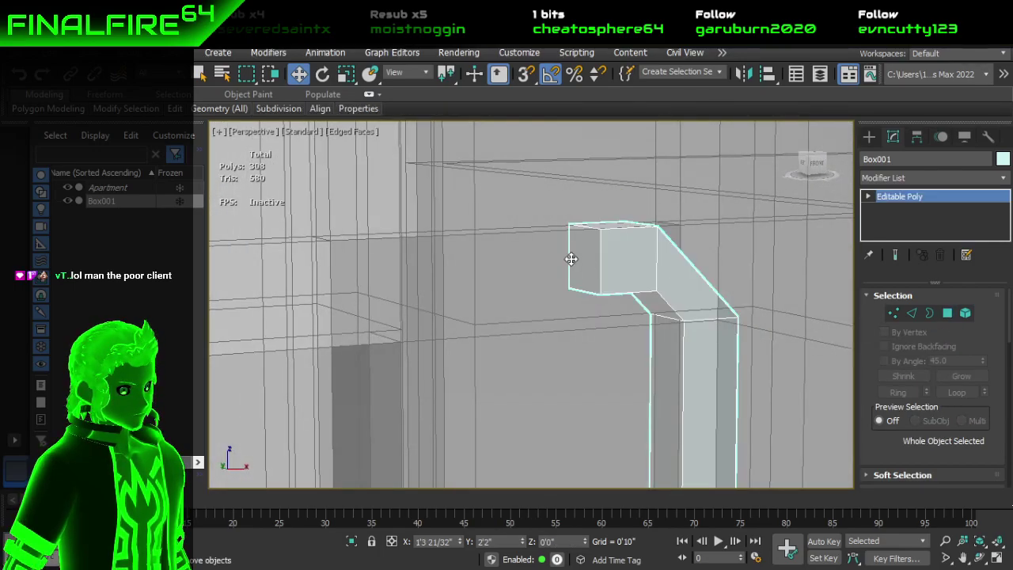
# Step: Move the end polygon of the frame's upper arm along X to lengthen the arm across the doorway
pyautogui.click(949, 312)
pyautogui.click(590, 264)
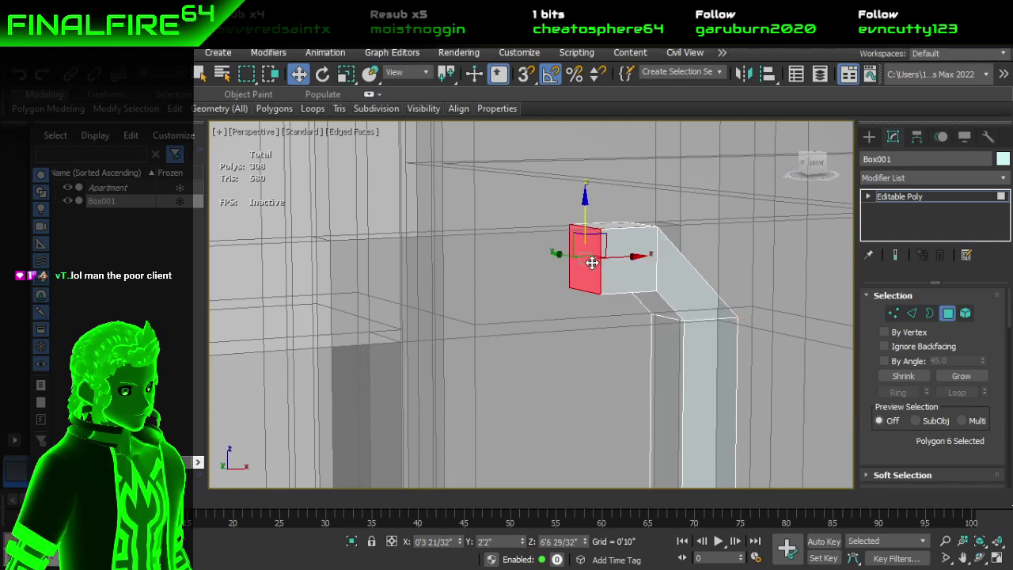
pyautogui.moveTo(625, 262); pyautogui.dragTo(531, 284)
pyautogui.keyDown('alt'); pyautogui.moveTo(522, 285); pyautogui.dragTo(584, 174, button='middle'); pyautogui.keyUp('alt')
pyautogui.scroll(-2, 561, 302)
pyautogui.keyDown('alt'); pyautogui.moveTo(550, 219); pyautogui.dragTo(586, 253, button='middle'); pyautogui.keyUp('alt')
pyautogui.moveTo(567, 184); pyautogui.dragTo(578, 185)
pyautogui.click(948, 313)
# Step: Try moving the lower inner edge of the mitre down along Z to about 5'8 31/32"
pyautogui.scroll(4, 670, 271)
pyautogui.moveTo(672, 218); pyautogui.dragTo(601, 333, button='middle')
pyautogui.scroll(3, 602, 321)
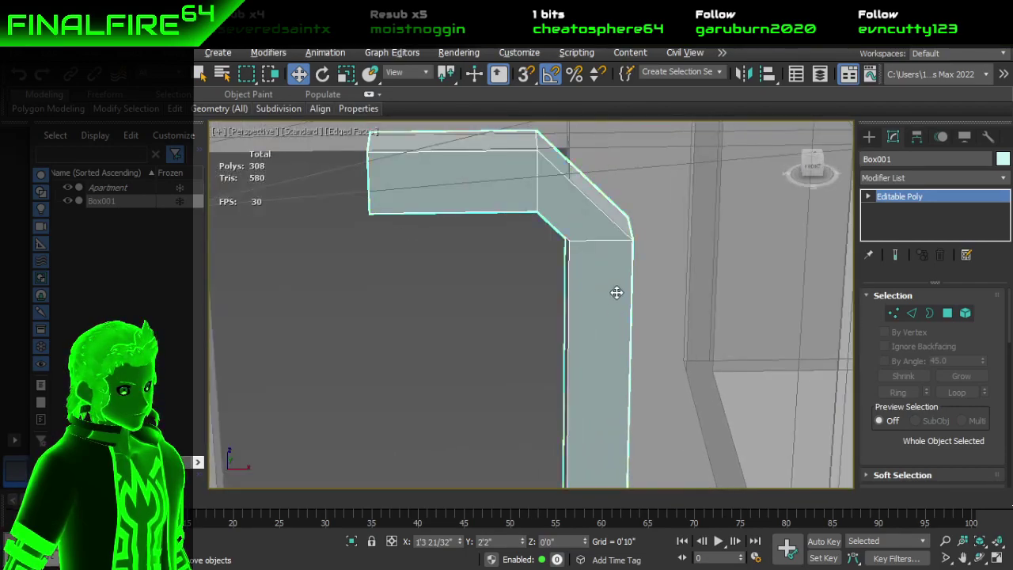
pyautogui.keyDown('alt'); pyautogui.moveTo(615, 292); pyautogui.dragTo(612, 263, button='middle'); pyautogui.keyUp('alt')
pyautogui.click(912, 315)
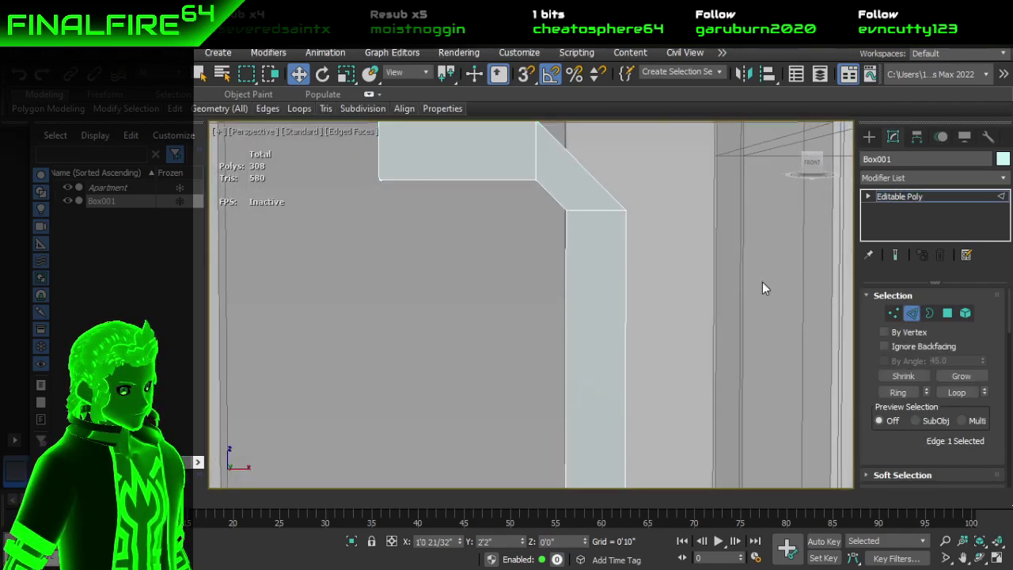
pyautogui.keyDown('alt'); pyautogui.moveTo(616, 228); pyautogui.dragTo(632, 249, button='middle'); pyautogui.keyUp('alt')
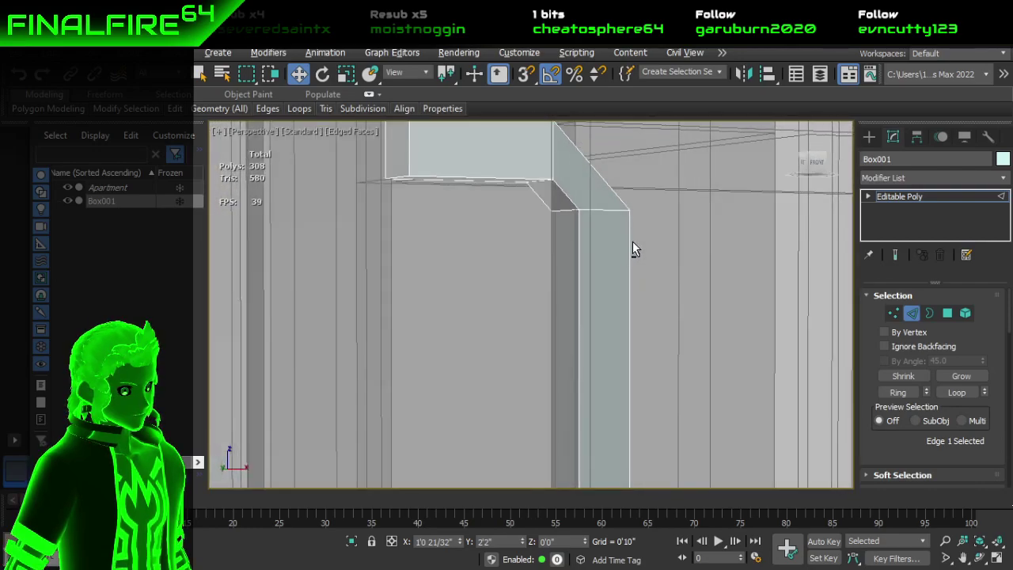
pyautogui.click(560, 210)
pyautogui.keyDown('alt'); pyautogui.moveTo(560, 210); pyautogui.dragTo(555, 190, button='middle'); pyautogui.keyUp('alt')
pyautogui.moveTo(565, 143); pyautogui.dragTo(556, 191)
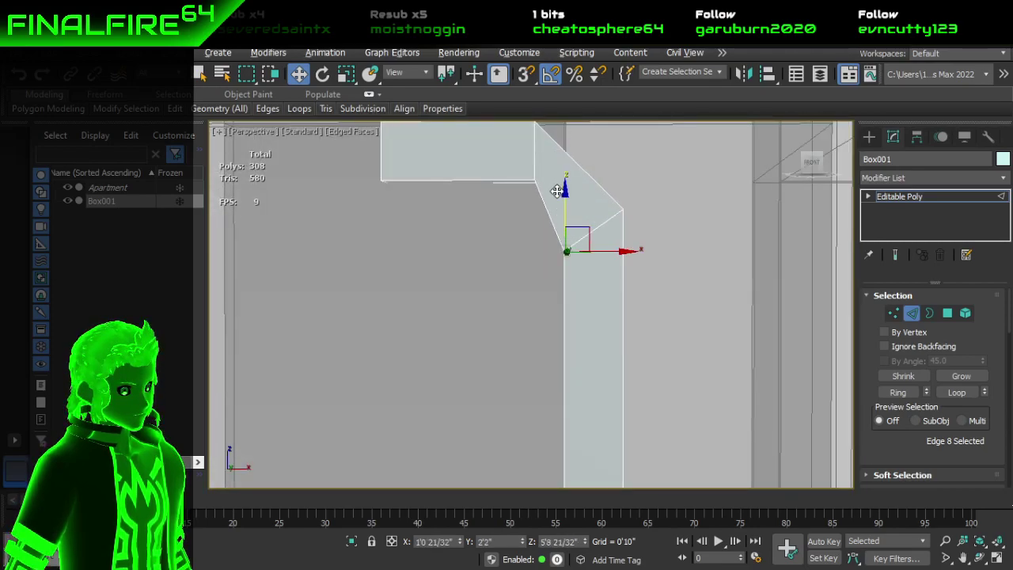
# Step: Try moving the mitre's upper inner edge along X to about 0'5 26/32", and undo both inner edge moves
pyautogui.keyDown('alt'); pyautogui.moveTo(557, 191); pyautogui.dragTo(610, 180, button='middle'); pyautogui.keyUp('alt')
pyautogui.click(542, 181)
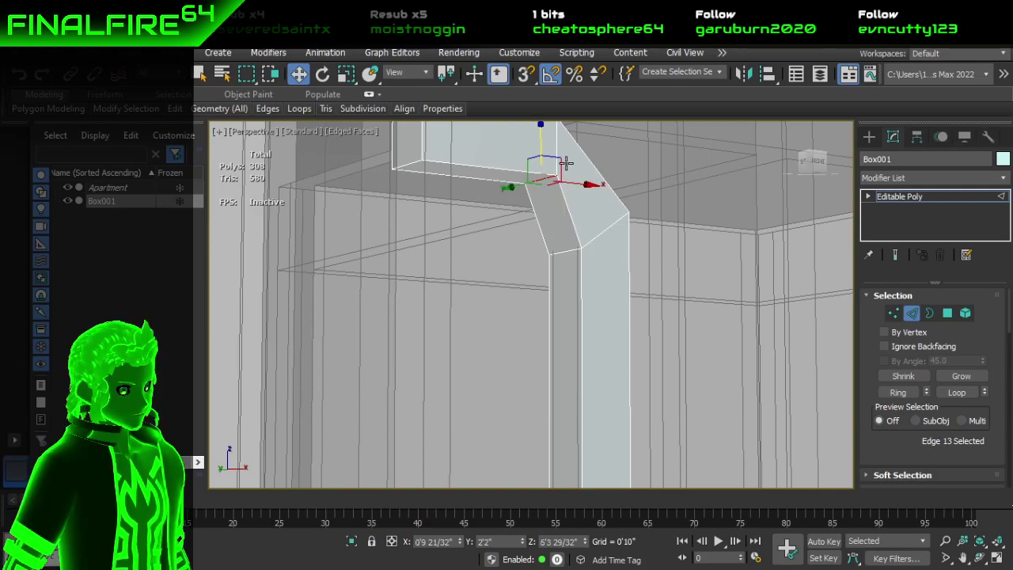
pyautogui.moveTo(570, 183); pyautogui.dragTo(529, 187)
pyautogui.keyDown('alt'); pyautogui.moveTo(529, 187); pyautogui.dragTo(578, 230, button='middle'); pyautogui.keyUp('alt')
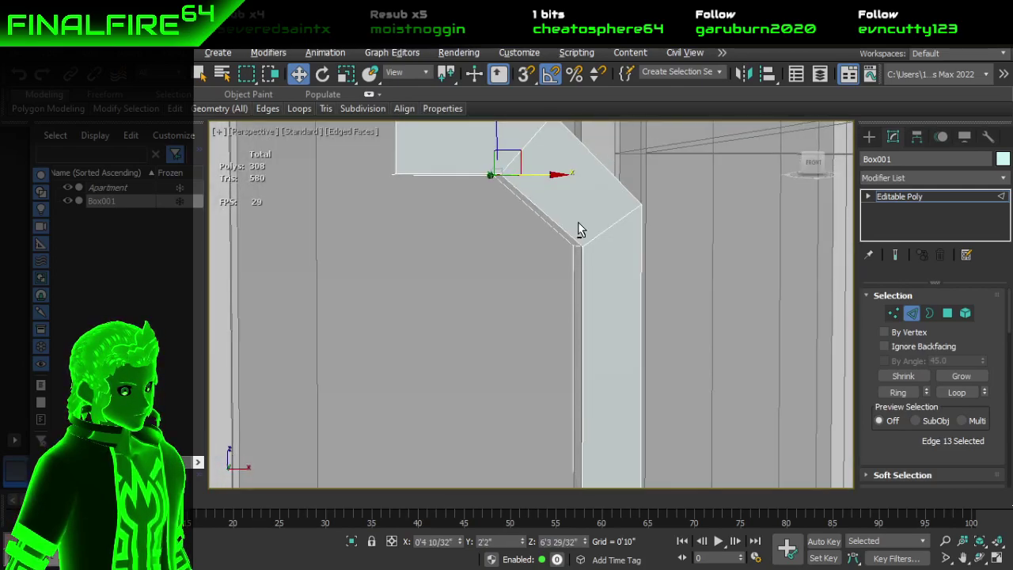
pyautogui.moveTo(554, 175); pyautogui.dragTo(561, 182)
pyautogui.scroll(-3, 606, 198)
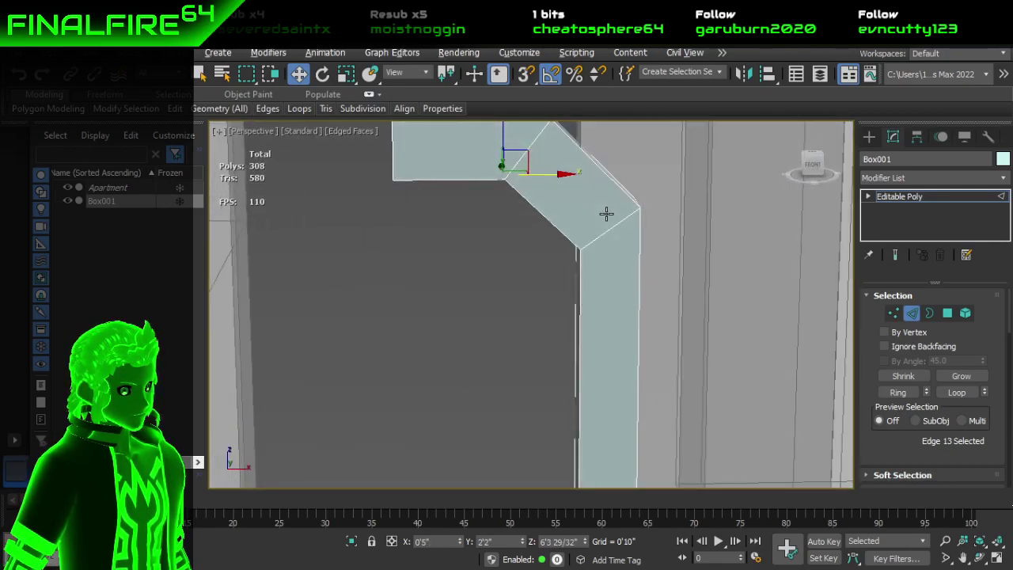
pyautogui.keyDown('alt'); pyautogui.moveTo(609, 207); pyautogui.dragTo(603, 192, button='middle'); pyautogui.keyUp('alt')
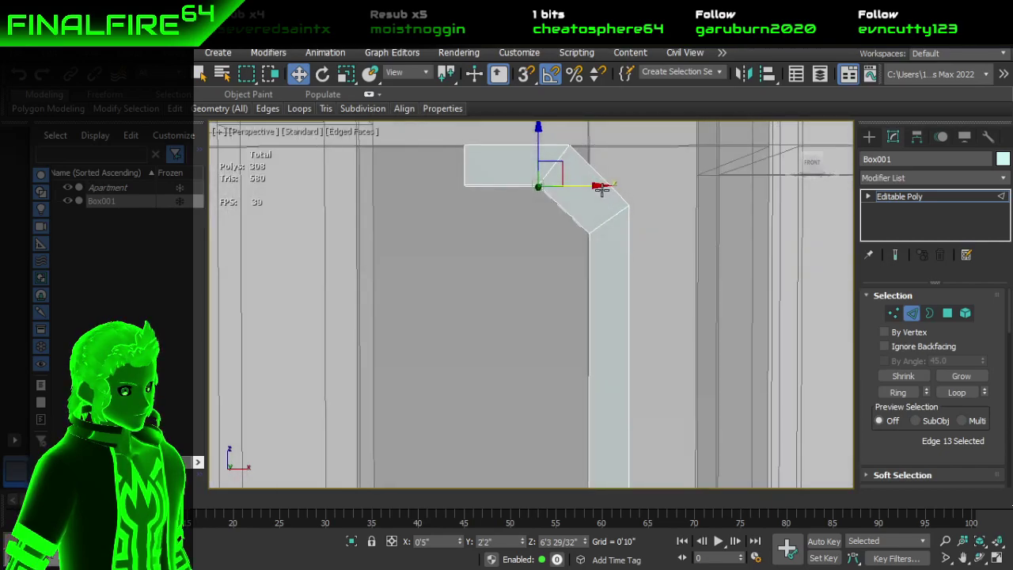
pyautogui.moveTo(597, 186); pyautogui.dragTo(602, 188)
pyautogui.keyDown('alt'); pyautogui.moveTo(602, 187); pyautogui.dragTo(614, 220, button='middle'); pyautogui.keyUp('alt')
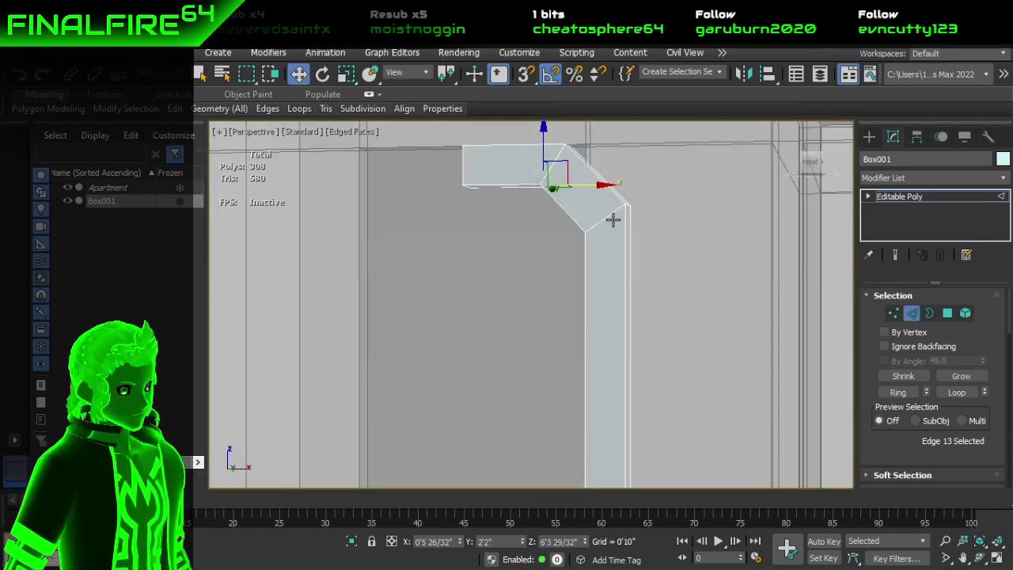
pyautogui.click(613, 220)
pyautogui.click(614, 220)
# Step: Select the mitre's inner diagonal polygon and set the Move tool's reference coordinate system to Local
pyautogui.keyDown('alt'); pyautogui.moveTo(614, 220); pyautogui.dragTo(673, 224, button='middle'); pyautogui.keyUp('alt')
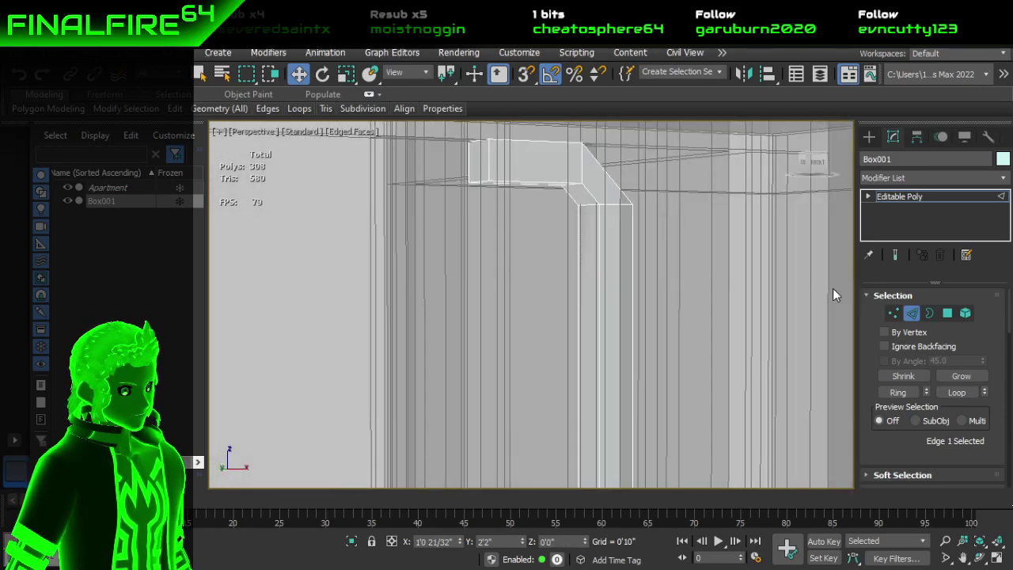
pyautogui.click(947, 312)
pyautogui.click(579, 193)
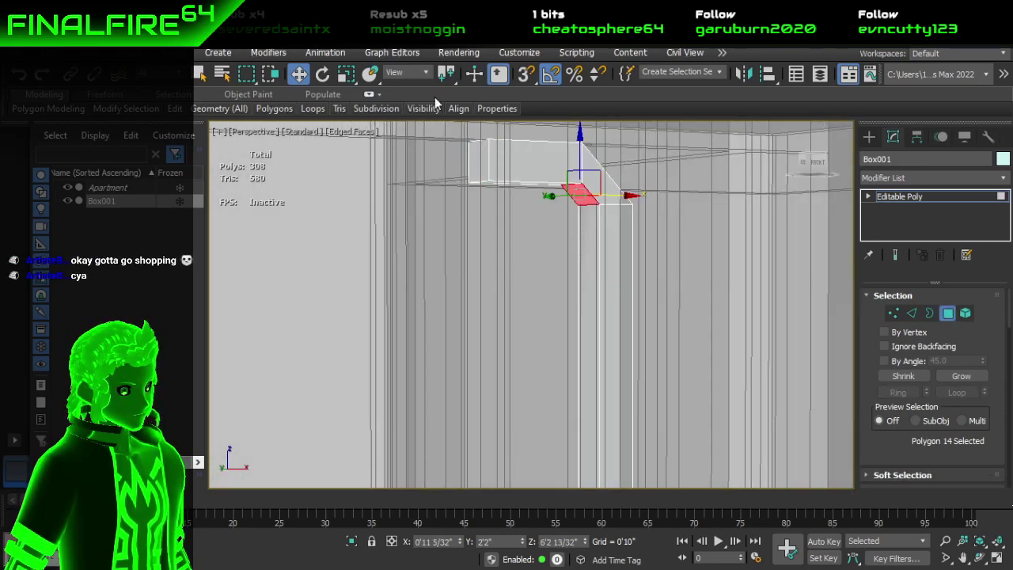
pyautogui.click(410, 75)
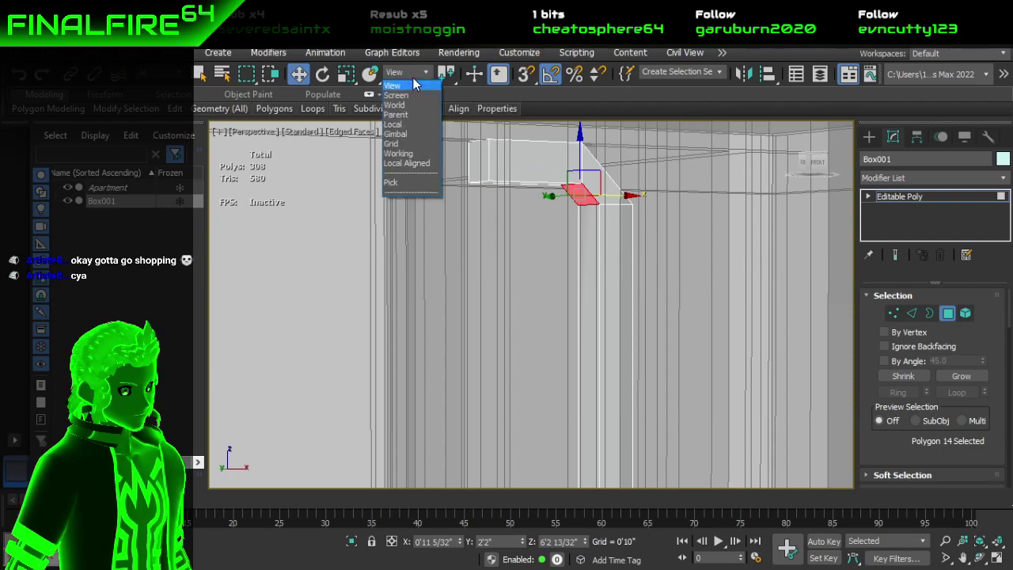
pyautogui.click(411, 124)
# Step: Try scaling up the inner diagonal polygon along its local Y axis using the Local reference coordinate system
pyautogui.press('r')
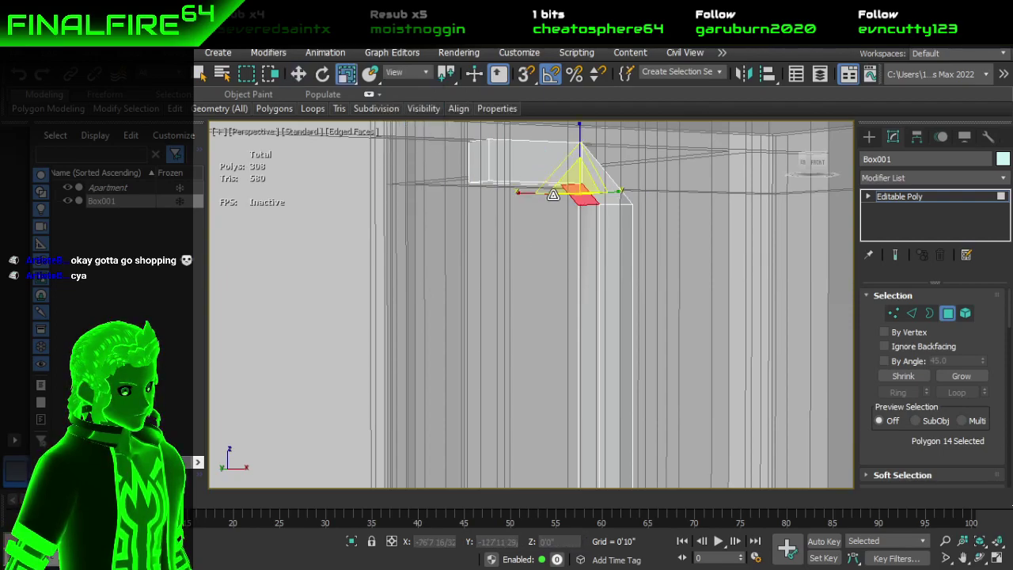
pyautogui.click(418, 75)
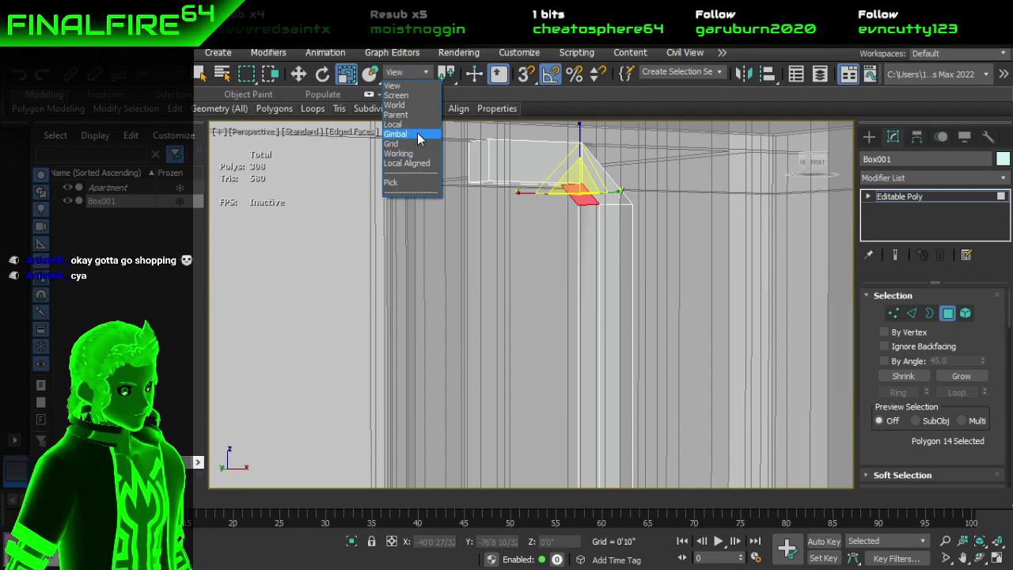
pyautogui.click(411, 124)
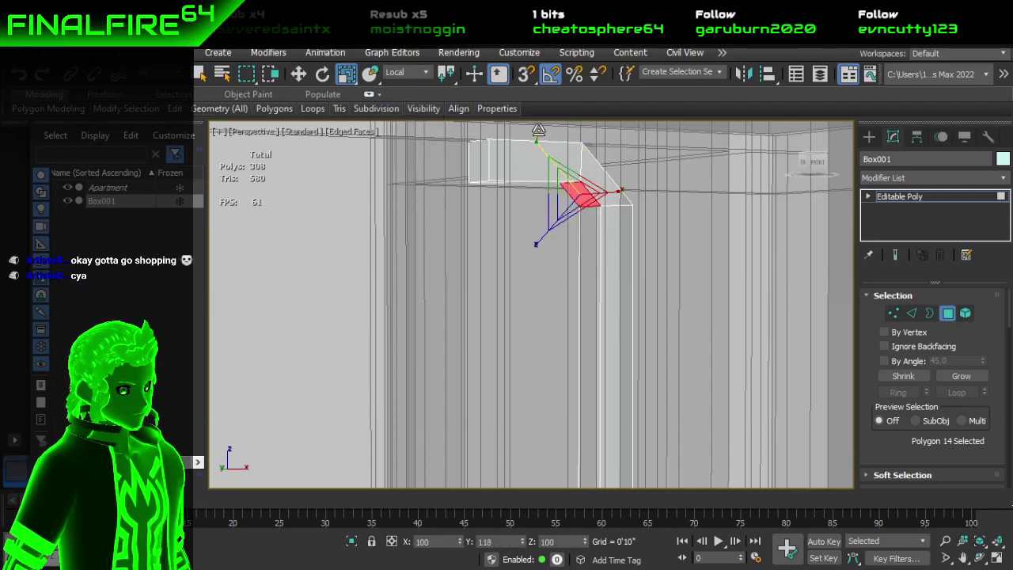
pyautogui.press('w')
pyautogui.moveTo(510, 109)
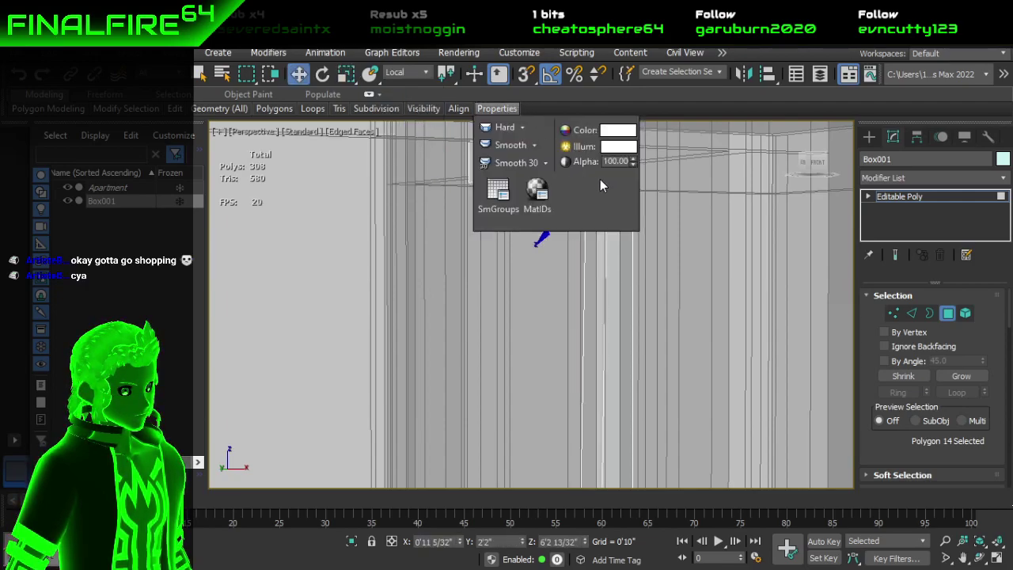
pyautogui.click(410, 73)
pyautogui.click(642, 114)
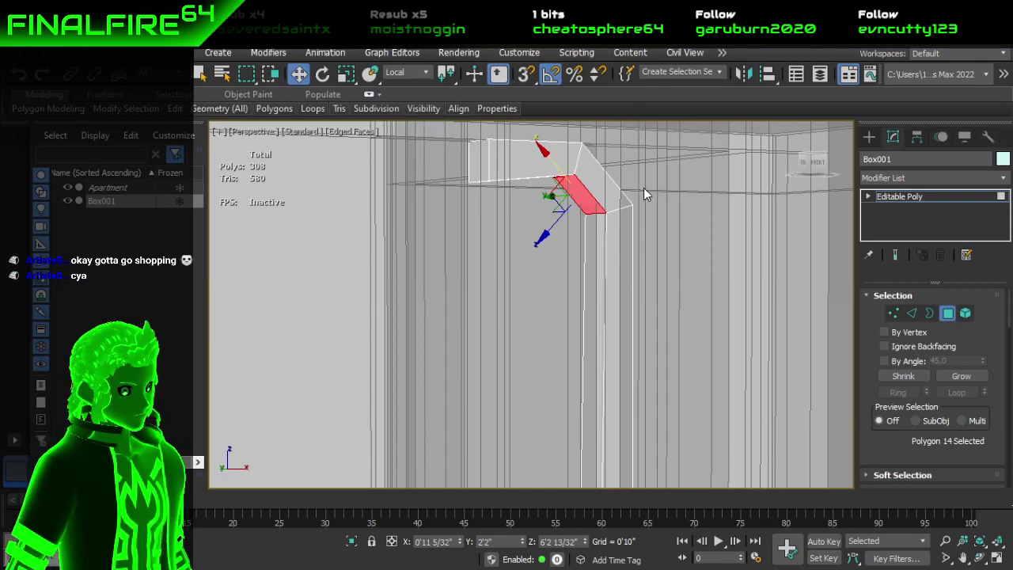
# Step: Try moving the scaled polygon outward along its local Z axis, and undo both the move and the scaling
pyautogui.keyDown('alt'); pyautogui.moveTo(620, 239); pyautogui.dragTo(568, 240, button='middle'); pyautogui.keyUp('alt')
pyautogui.moveTo(542, 234); pyautogui.dragTo(536, 242)
pyautogui.keyDown('alt'); pyautogui.moveTo(536, 242); pyautogui.dragTo(826, 260, button='middle'); pyautogui.keyUp('alt')
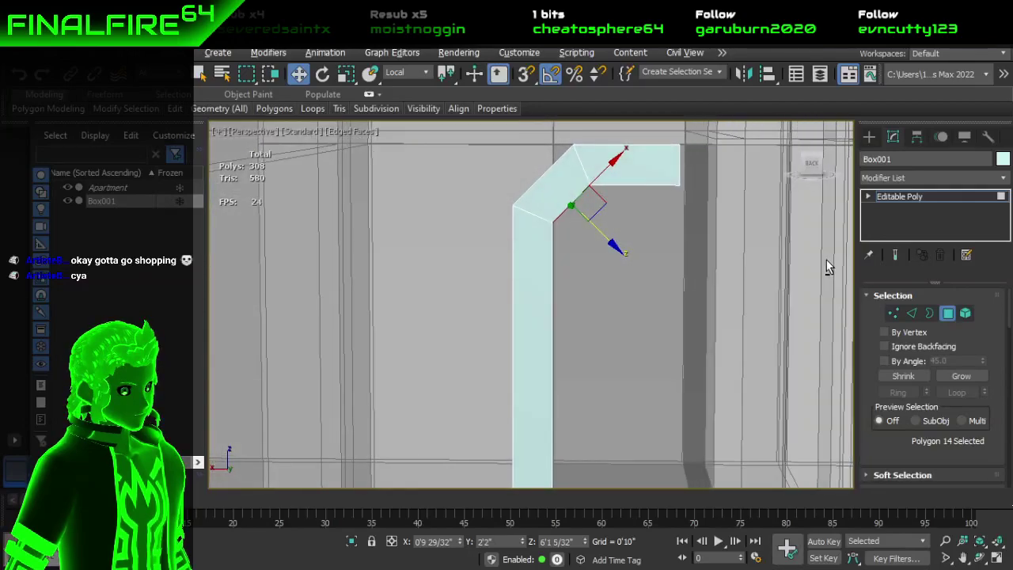
pyautogui.hotkey('ctrl', 'z')
pyautogui.hotkey('ctrl', 'z')
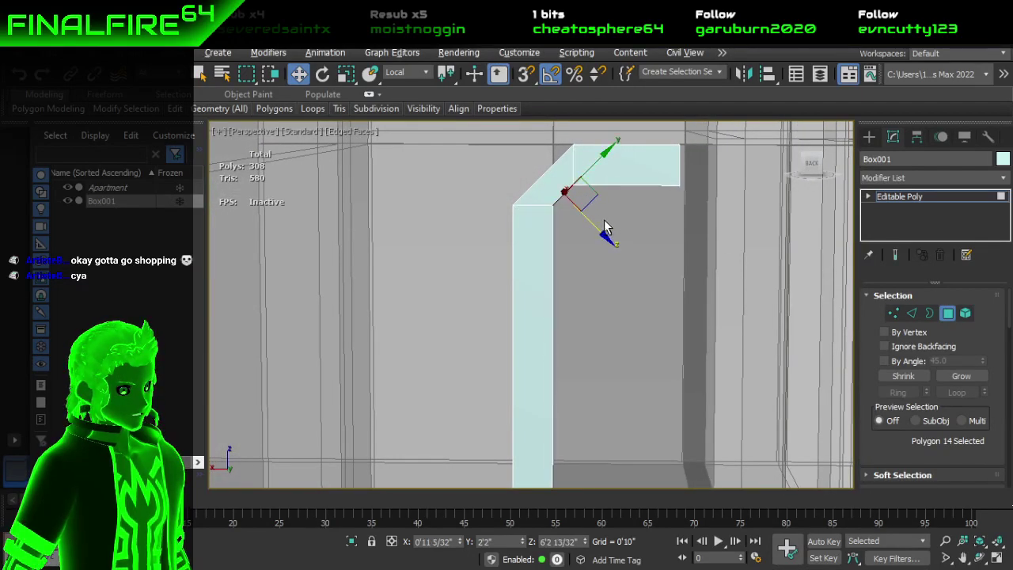
pyautogui.keyDown('alt'); pyautogui.moveTo(604, 220); pyautogui.dragTo(530, 181, button='middle'); pyautogui.keyUp('alt')
pyautogui.scroll(4, 592, 194)
pyautogui.keyDown('alt'); pyautogui.moveTo(686, 229); pyautogui.dragTo(760, 246, button='middle'); pyautogui.keyUp('alt')
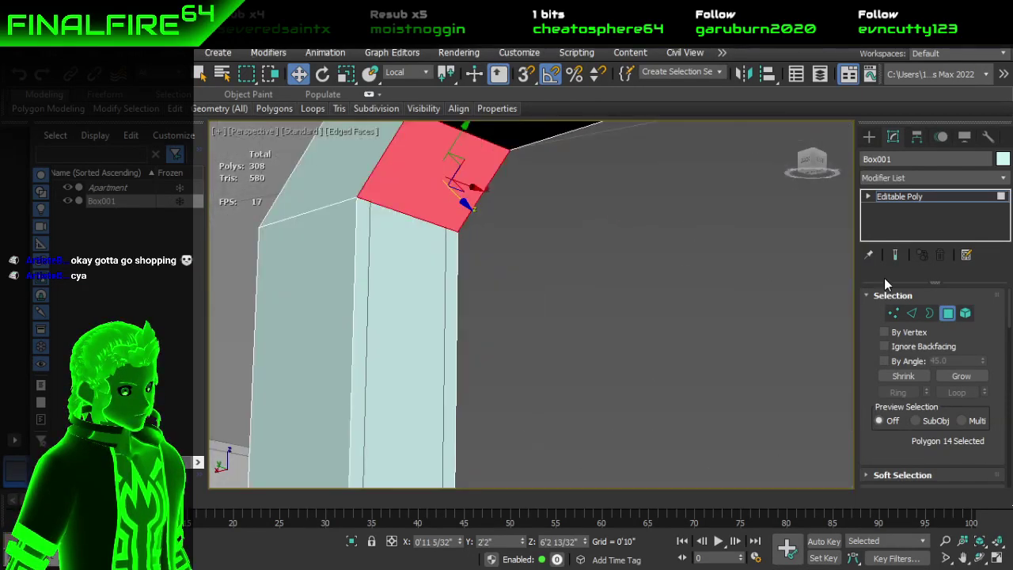
# Step: Select the mitre's upper inner edge and set the Move tool's reference coordinate system to View
pyautogui.click(912, 314)
pyautogui.click(903, 332)
pyautogui.keyDown('alt'); pyautogui.moveTo(711, 284); pyautogui.dragTo(465, 203, button='middle'); pyautogui.keyUp('alt')
pyautogui.click(470, 217)
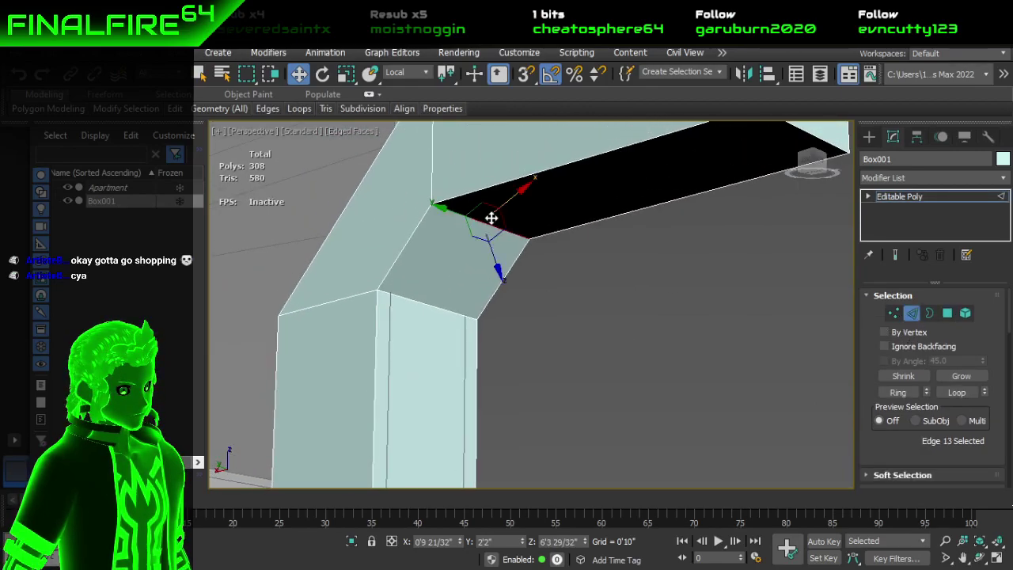
pyautogui.click(407, 72)
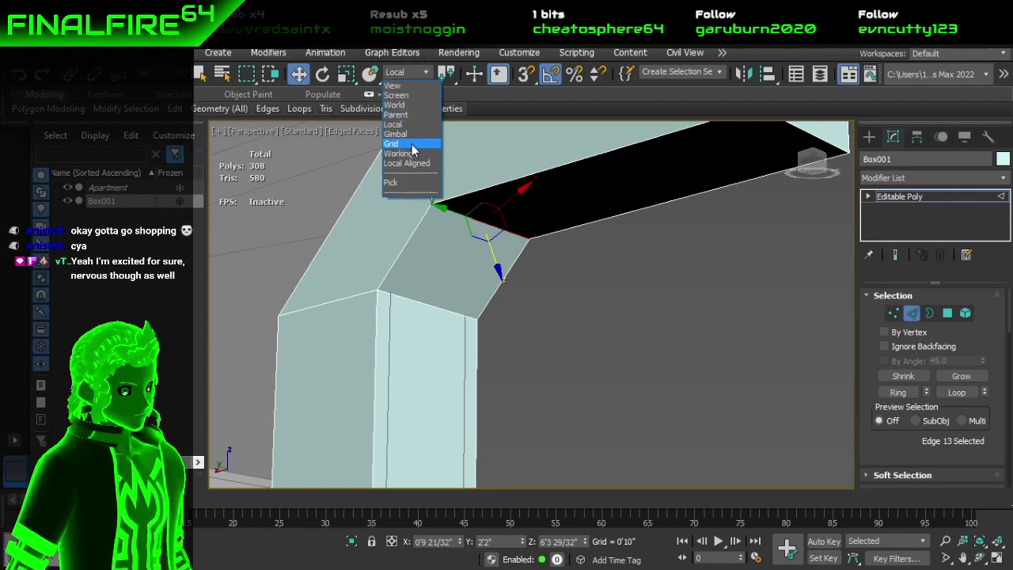
pyautogui.click(394, 86)
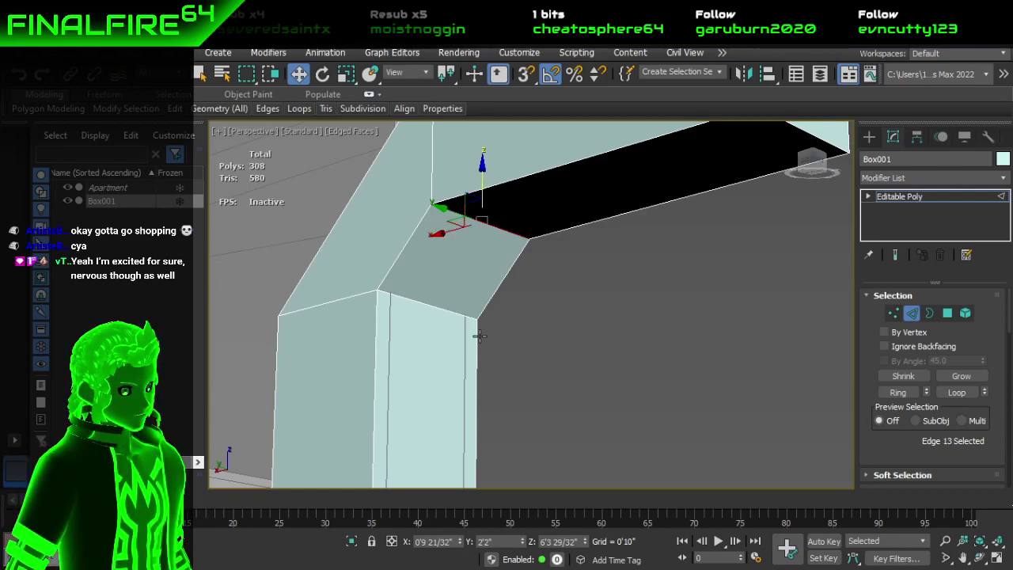
# Step: Set the X position of the mitre's upper inner edge to 0'7 21/32"
pyautogui.keyDown('alt'); pyautogui.moveTo(464, 292); pyautogui.dragTo(454, 222, button='middle'); pyautogui.keyUp('alt')
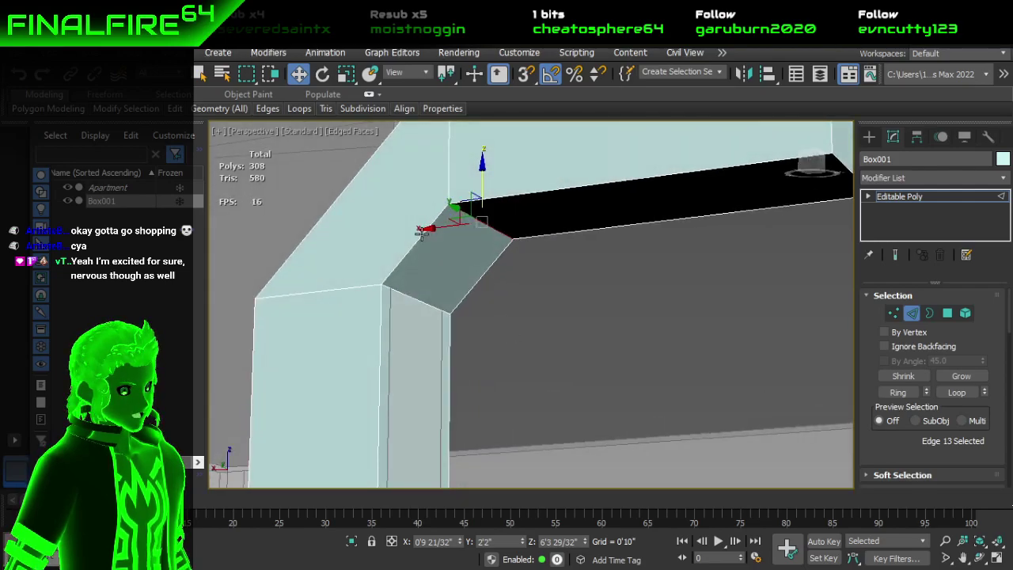
pyautogui.moveTo(434, 231); pyautogui.dragTo(449, 235)
pyautogui.hotkey('ctrl', 'z')
pyautogui.click(428, 539)
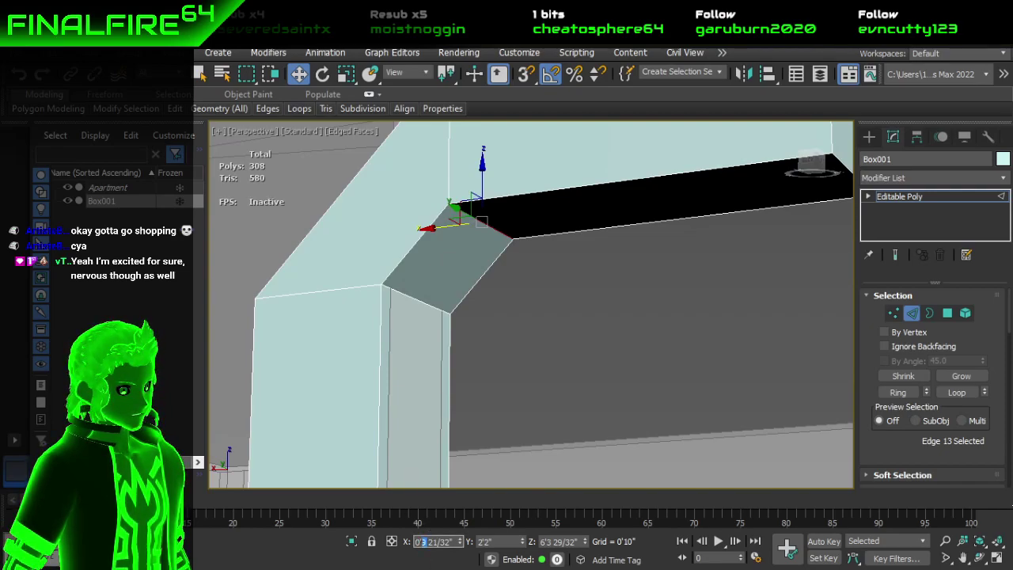
pyautogui.write('3')
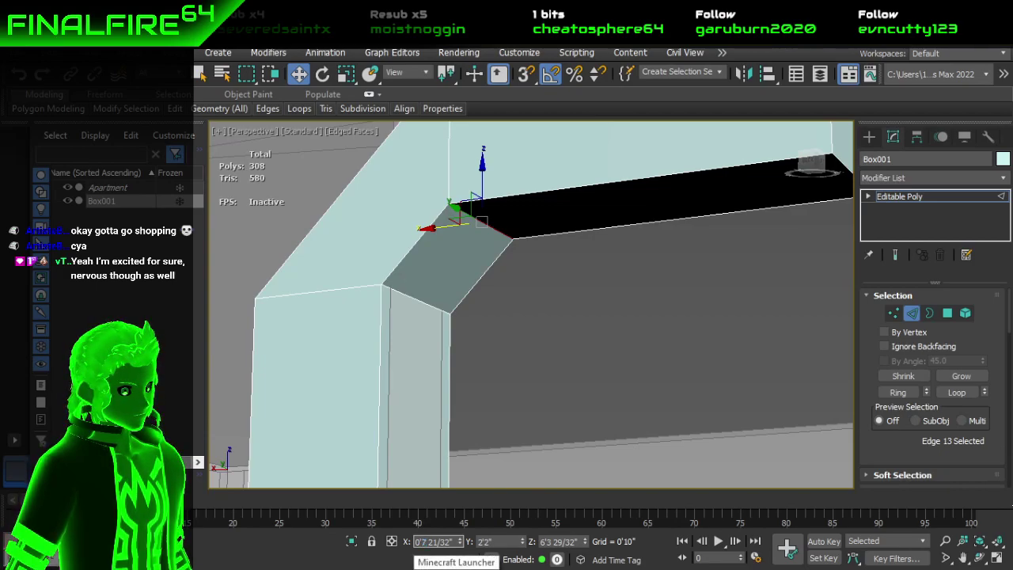
pyautogui.press('Return')
# Step: Lower the mitre's lower inner edge, trying Z 5'8 29/32" and settling on 5'10 29/32"
pyautogui.click(401, 297)
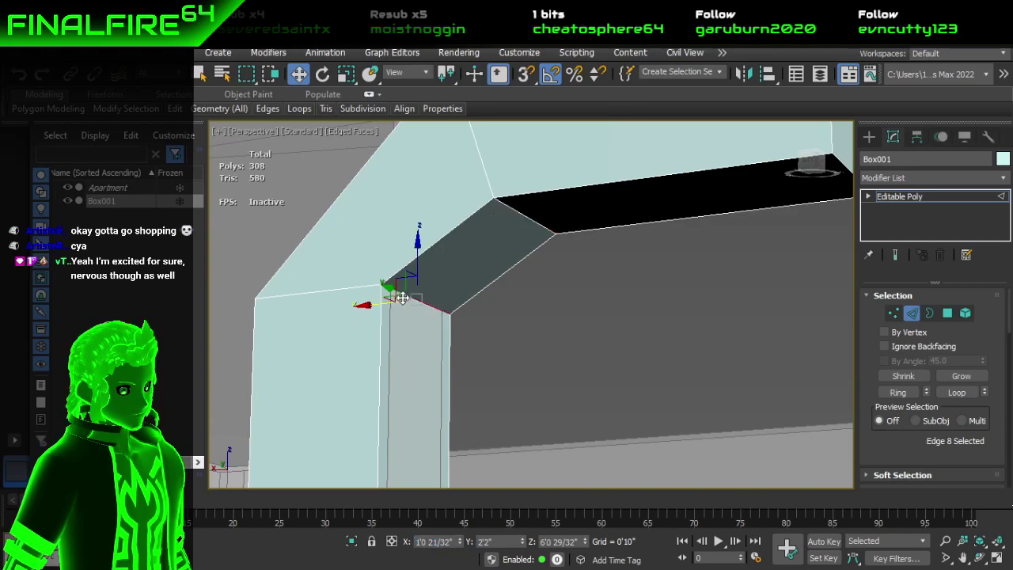
pyautogui.moveTo(553, 541); pyautogui.dragTo(532, 541)
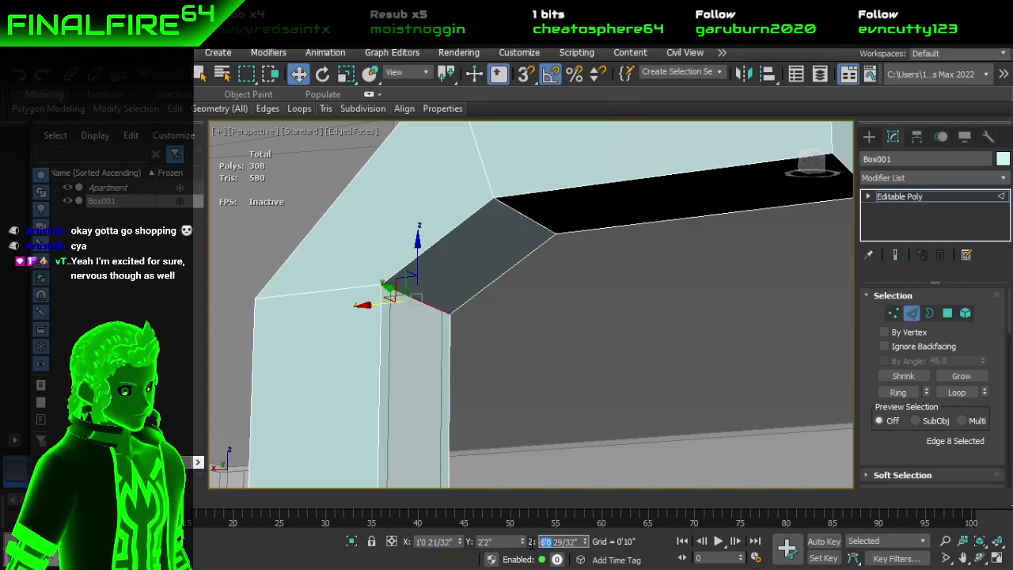
pyautogui.write('5')
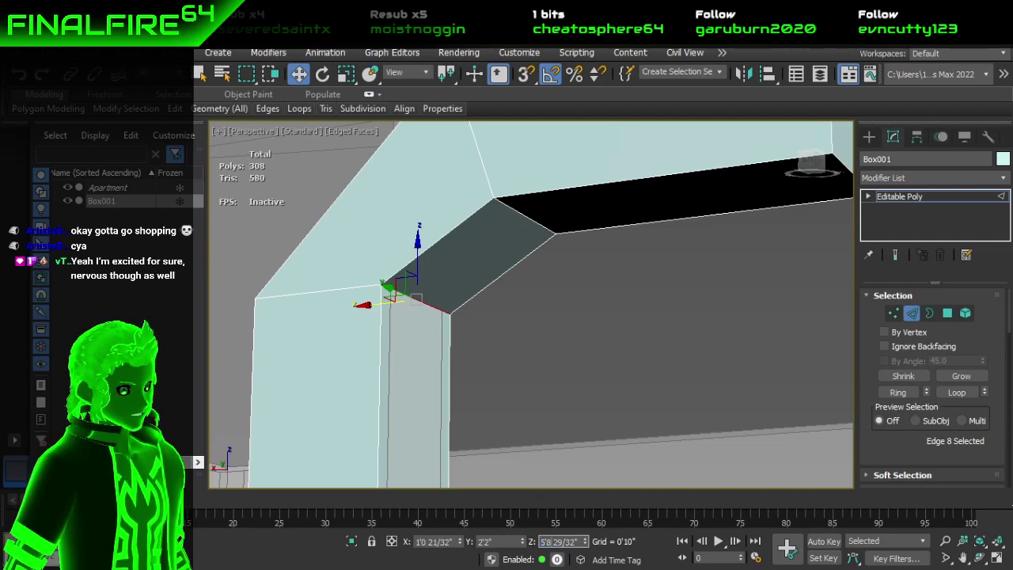
pyautogui.press('Return')
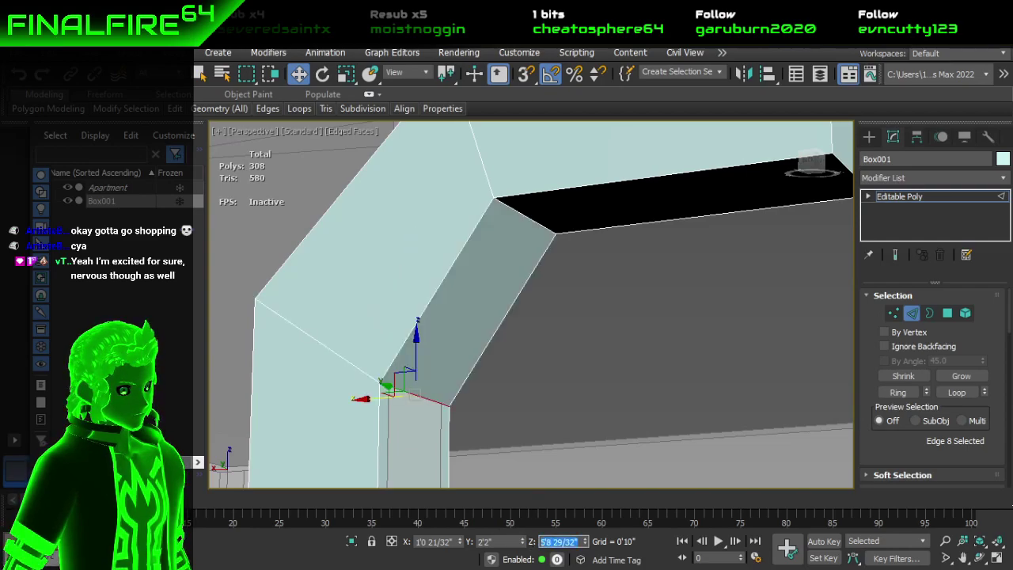
pyautogui.click(557, 541)
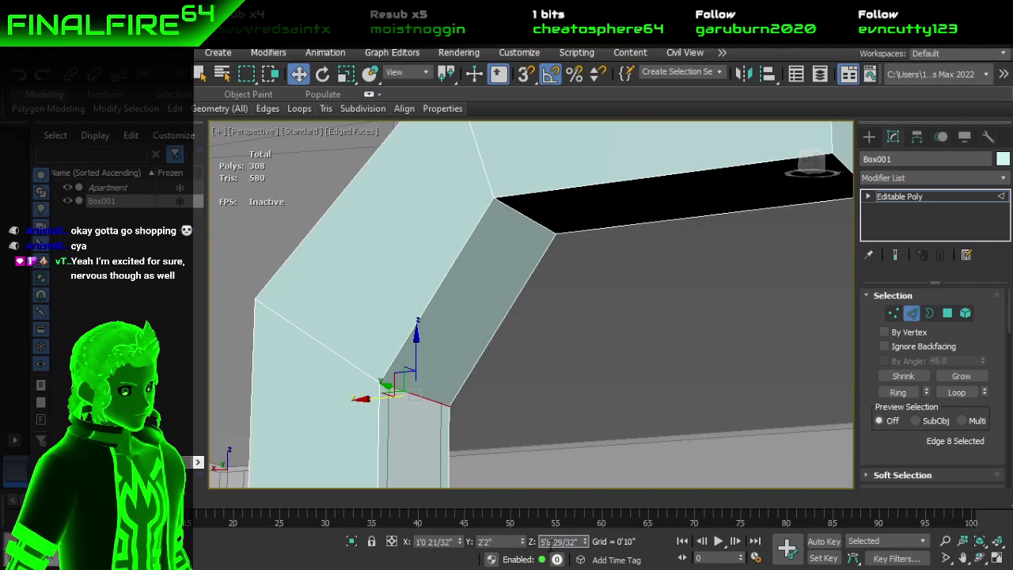
pyautogui.press('BackSpace')
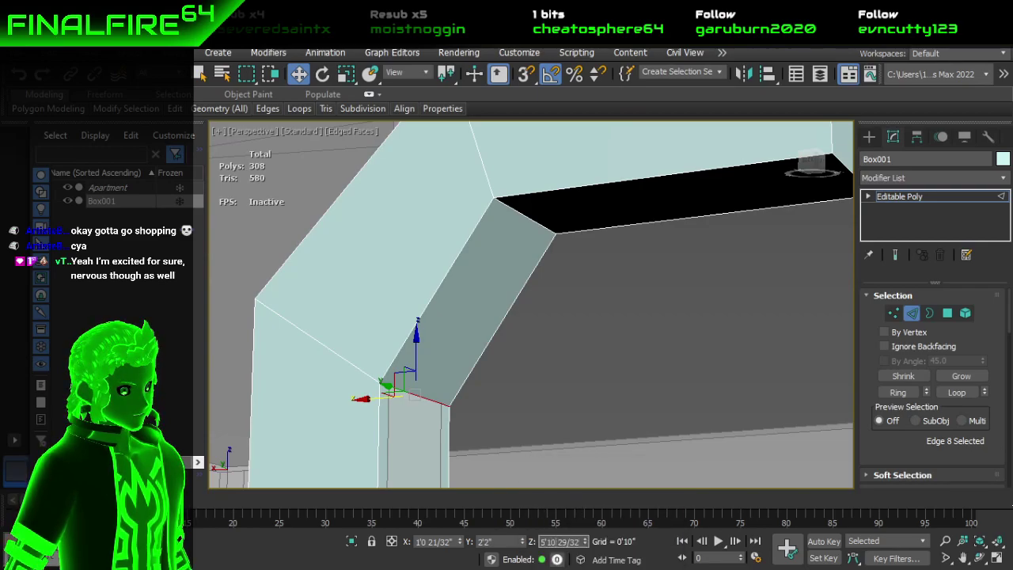
pyautogui.write('10')
pyautogui.press('Return')
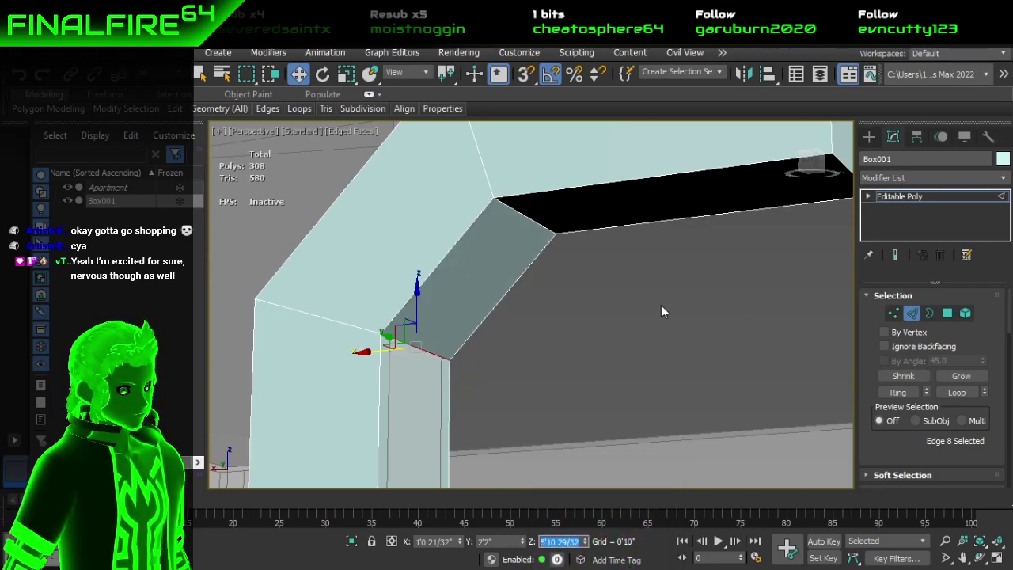
# Step: Clear the edge selection and leave edge editing to work on the whole frame piece
pyautogui.keyDown('alt'); pyautogui.moveTo(636, 323); pyautogui.dragTo(488, 196, button='middle'); pyautogui.keyUp('alt')
pyautogui.click(669, 349)
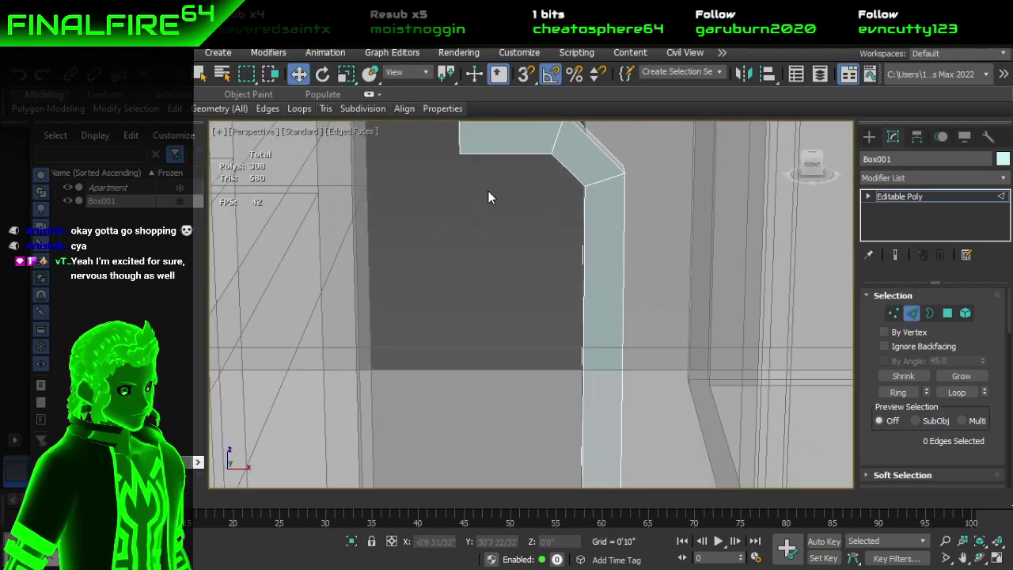
pyautogui.keyDown('alt'); pyautogui.moveTo(512, 236); pyautogui.dragTo(523, 279, button='middle'); pyautogui.keyUp('alt')
pyautogui.scroll(-4, 578, 353)
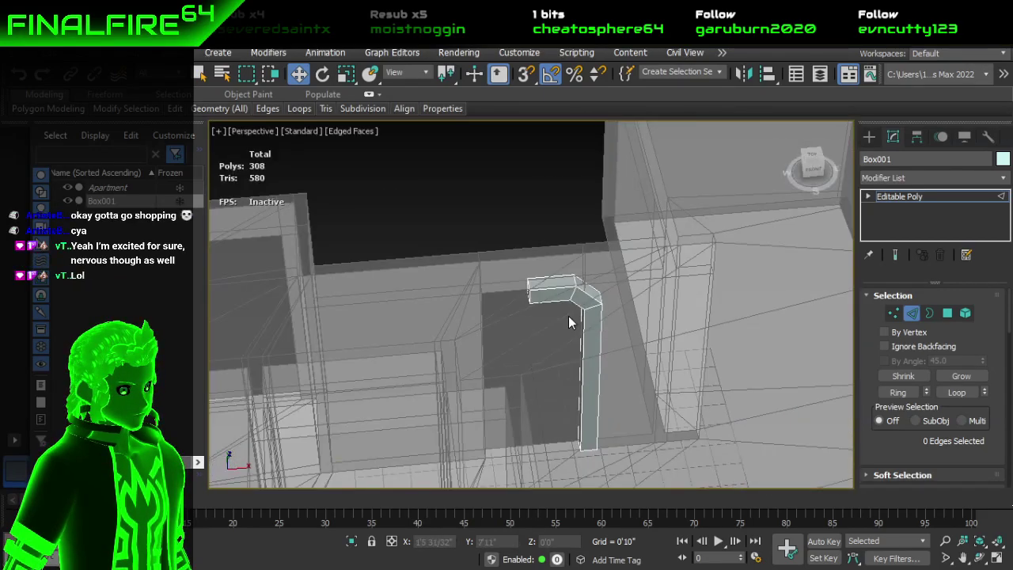
pyautogui.moveTo(568, 317); pyautogui.dragTo(531, 266, button='middle')
pyautogui.click(913, 314)
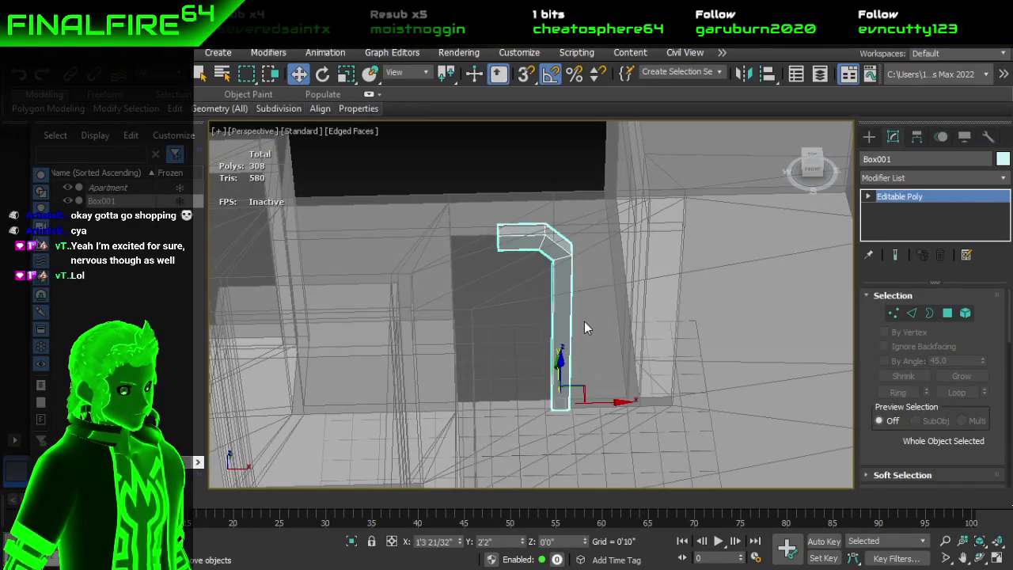
# Step: Add a Symmetry modifier to the door frame piece
pyautogui.scroll(2, 584, 321)
pyautogui.moveTo(565, 291); pyautogui.dragTo(702, 248, button='middle')
pyautogui.click(940, 183)
pyautogui.write('sym')
pyautogui.click(920, 256)
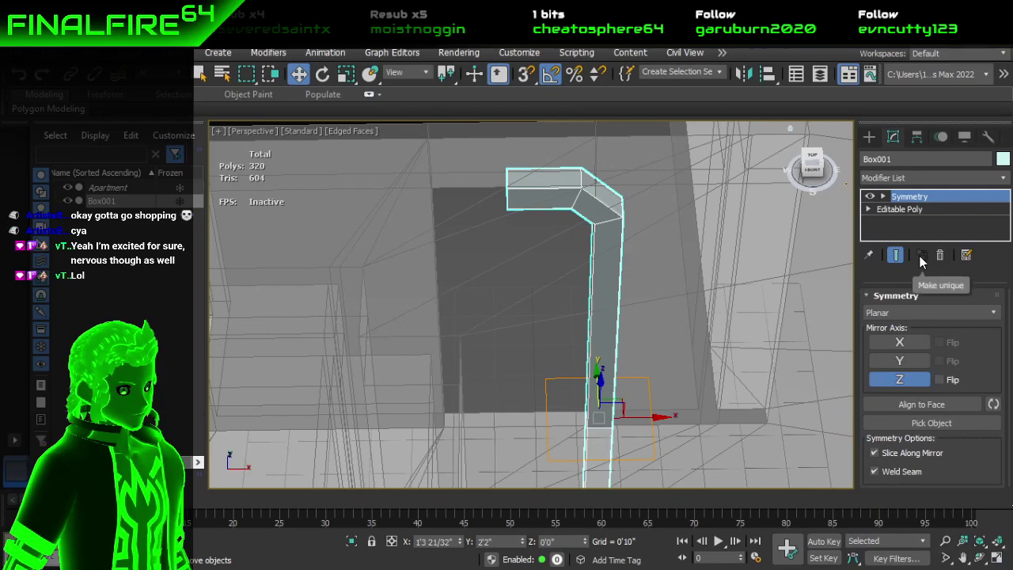
pyautogui.rightClick(919, 201)
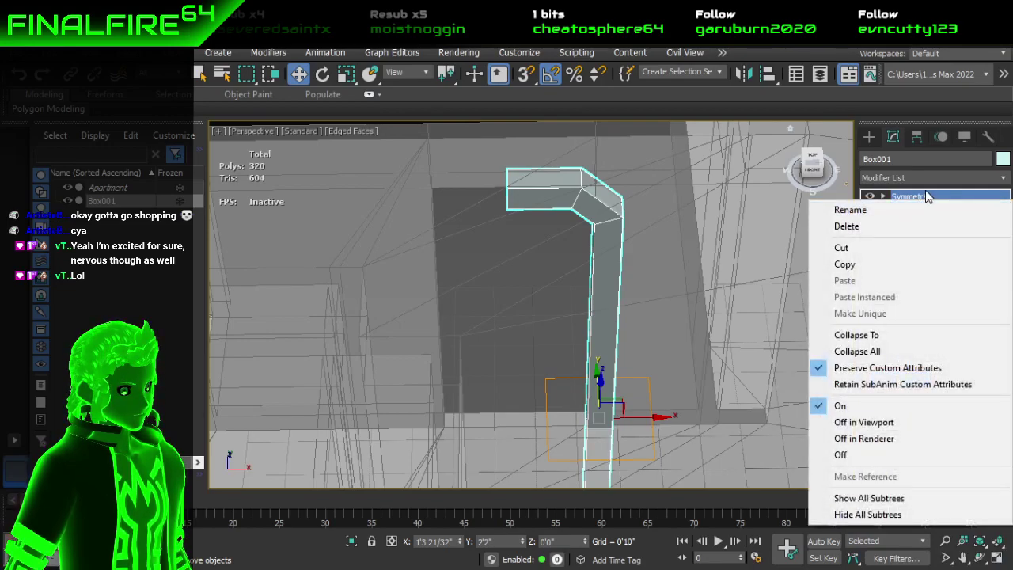
pyautogui.click(903, 207)
# Step: Rotate the Symmetry modifier's Mirror gizmo -90 degrees about the Y axis
pyautogui.click(882, 197)
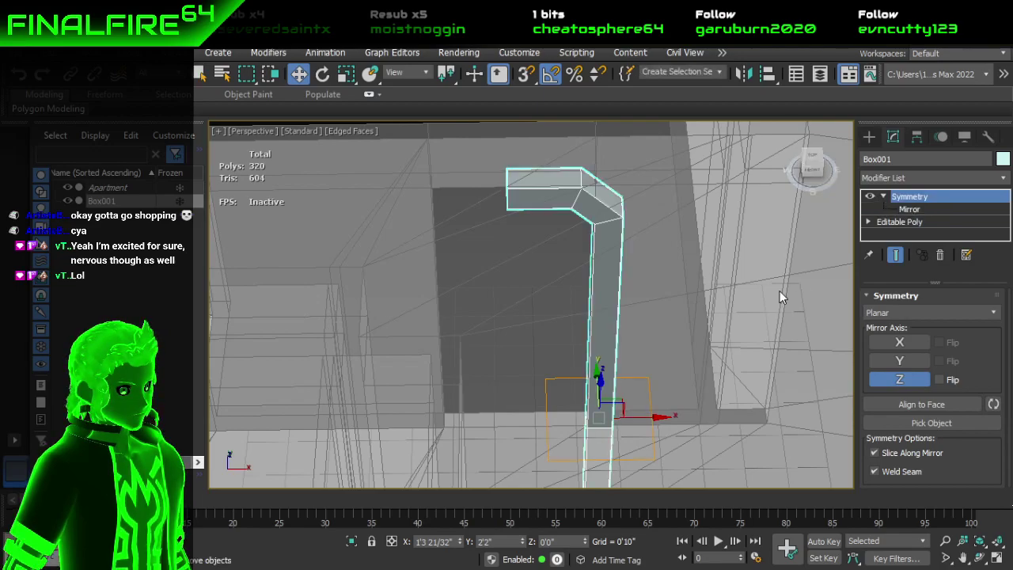
pyautogui.press('e')
pyautogui.click(934, 208)
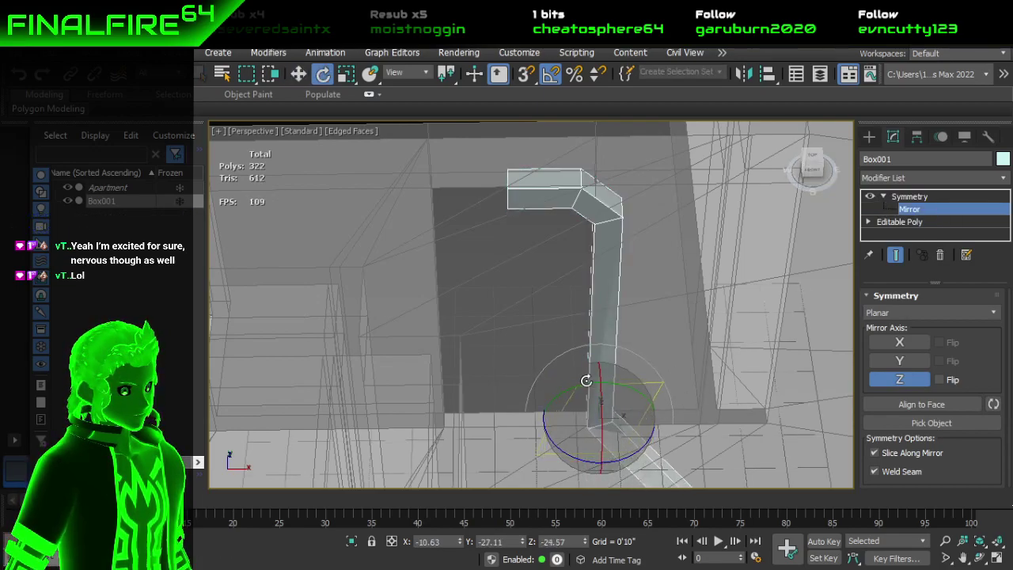
pyautogui.moveTo(618, 387); pyautogui.dragTo(553, 376)
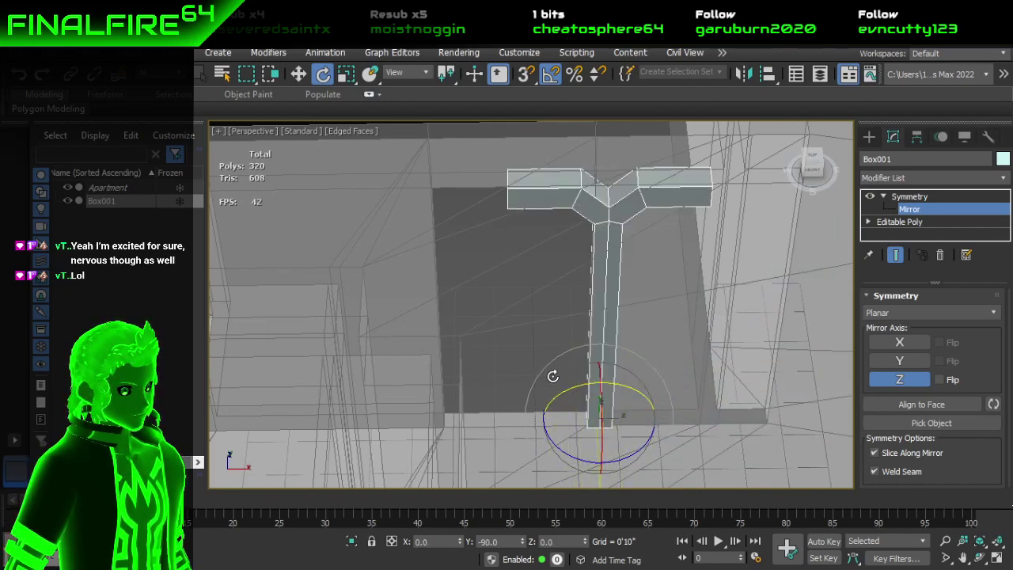
# Step: Flip the Z mirror and move the mirror plane along X to about -0'4 24/32", fitting the mirrored jamb to the doorway's other side
pyautogui.press('w')
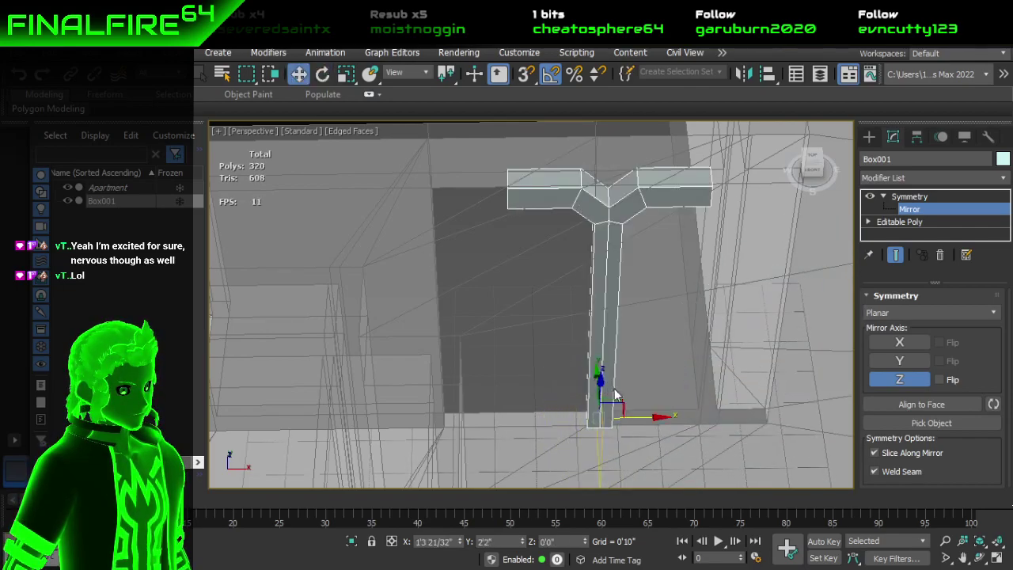
pyautogui.click(939, 380)
pyautogui.moveTo(654, 417); pyautogui.dragTo(571, 394)
pyautogui.keyDown('alt'); pyautogui.moveTo(567, 391); pyautogui.dragTo(509, 432, button='middle'); pyautogui.keyUp('alt')
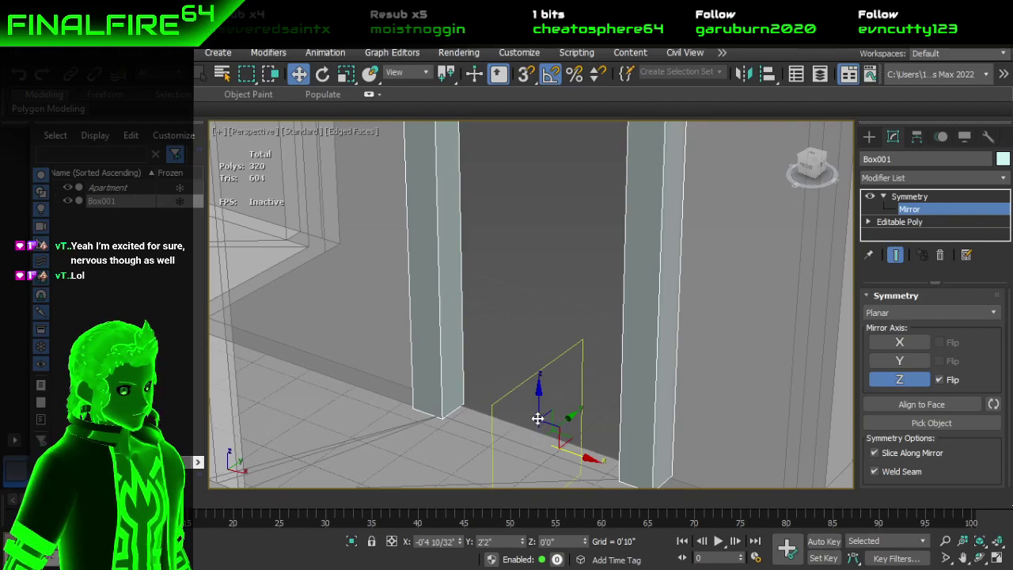
pyautogui.moveTo(588, 456); pyautogui.dragTo(583, 465)
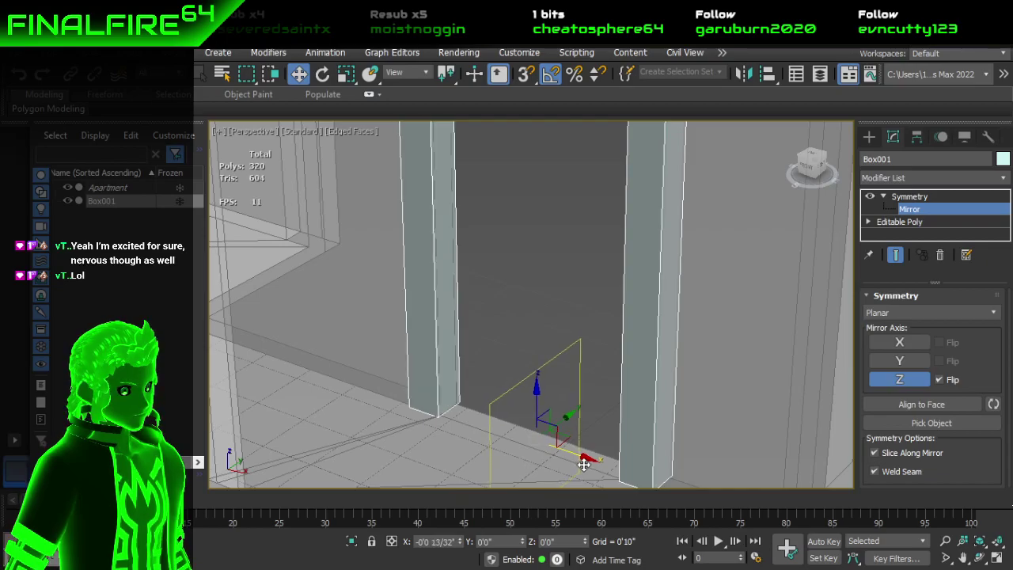
# Step: Collapse the door frame's whole modifier stack into a single Editable Poly
pyautogui.keyDown('alt'); pyautogui.moveTo(584, 465); pyautogui.dragTo(640, 420, button='middle'); pyautogui.keyUp('alt')
pyautogui.scroll(-3, 640, 420)
pyautogui.keyDown('alt'); pyautogui.moveTo(622, 385); pyautogui.dragTo(618, 308, button='middle'); pyautogui.keyUp('alt')
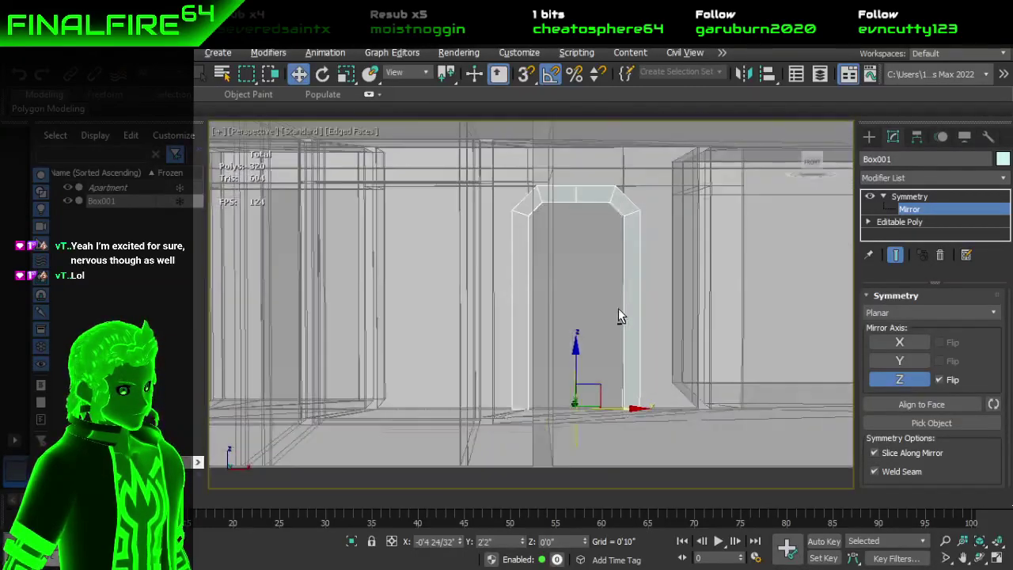
pyautogui.scroll(3, 600, 194)
pyautogui.moveTo(600, 190); pyautogui.dragTo(571, 272, button='middle')
pyautogui.scroll(1, 583, 270)
pyautogui.scroll(3, 567, 302)
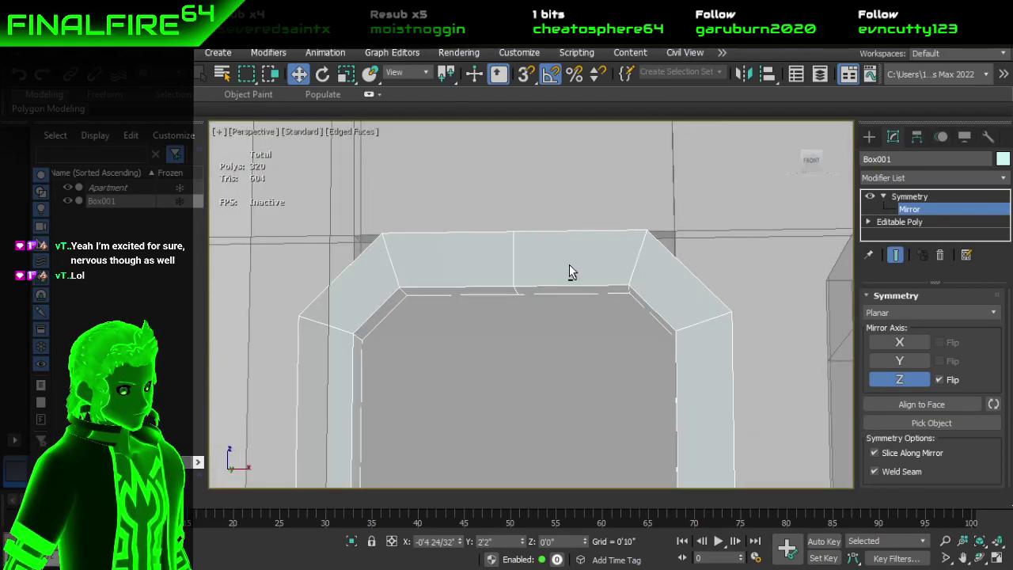
pyautogui.rightClick(923, 197)
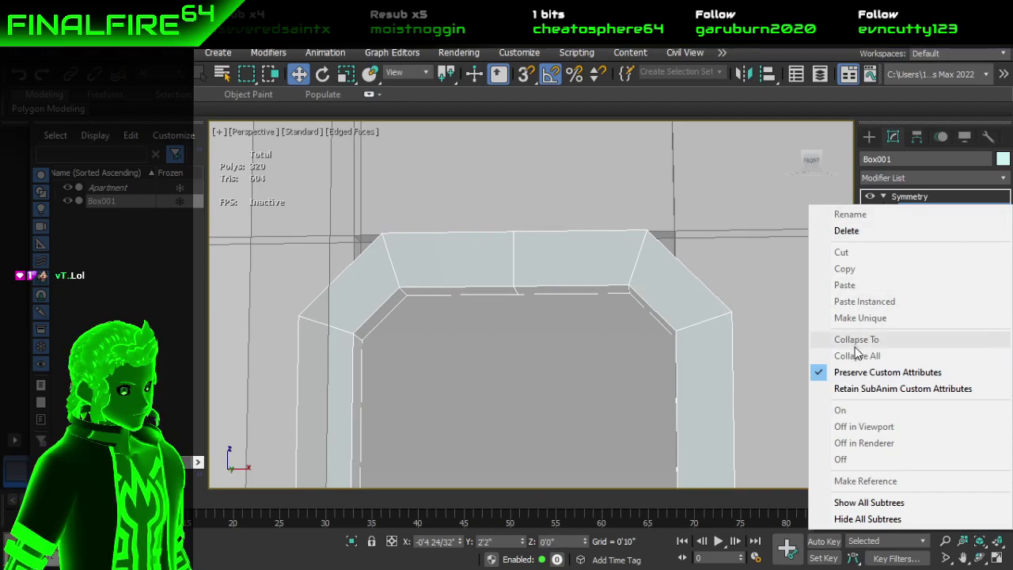
pyautogui.rightClick(938, 197)
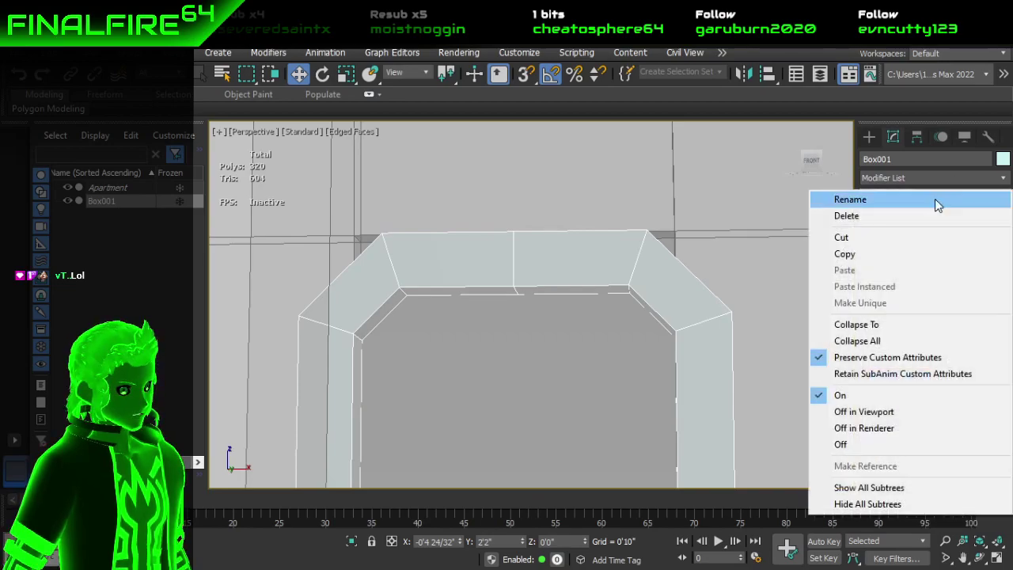
pyautogui.click(882, 342)
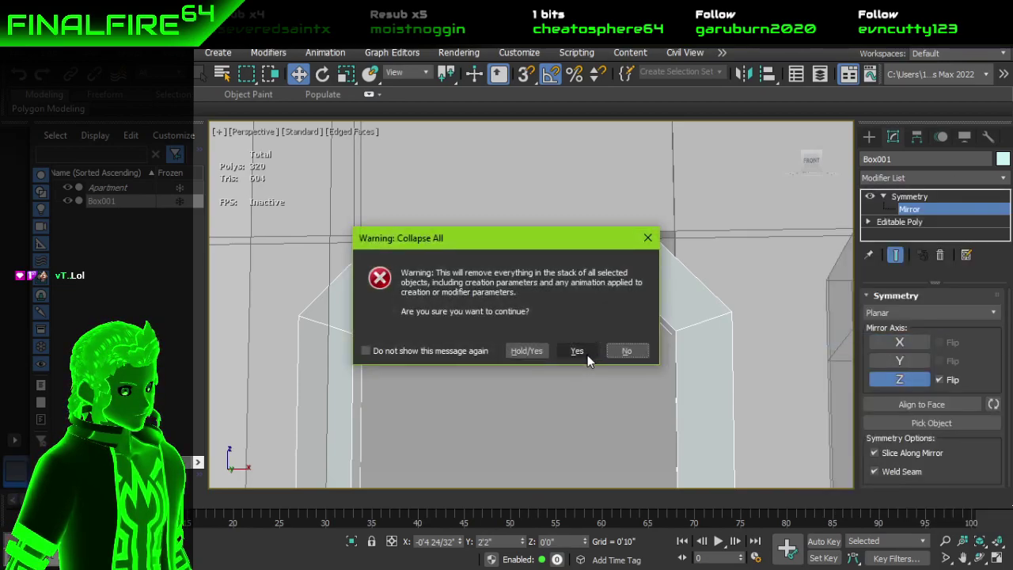
pyautogui.click(586, 356)
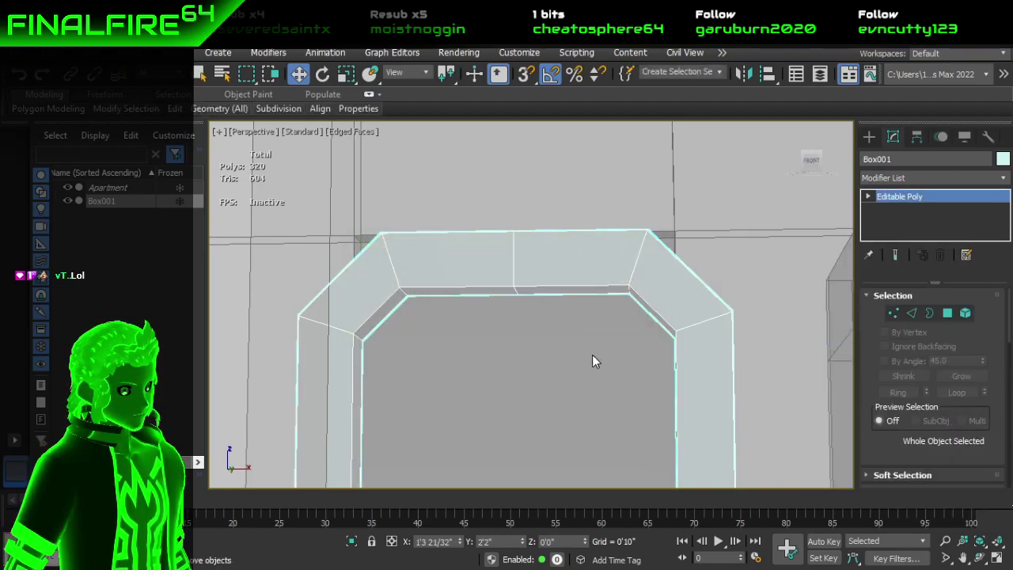
# Step: Select all polygons of the frame's top bar and both mitred corners, raise them along Z, and clear the selection
pyautogui.click(949, 313)
pyautogui.moveTo(290, 208); pyautogui.dragTo(799, 375)
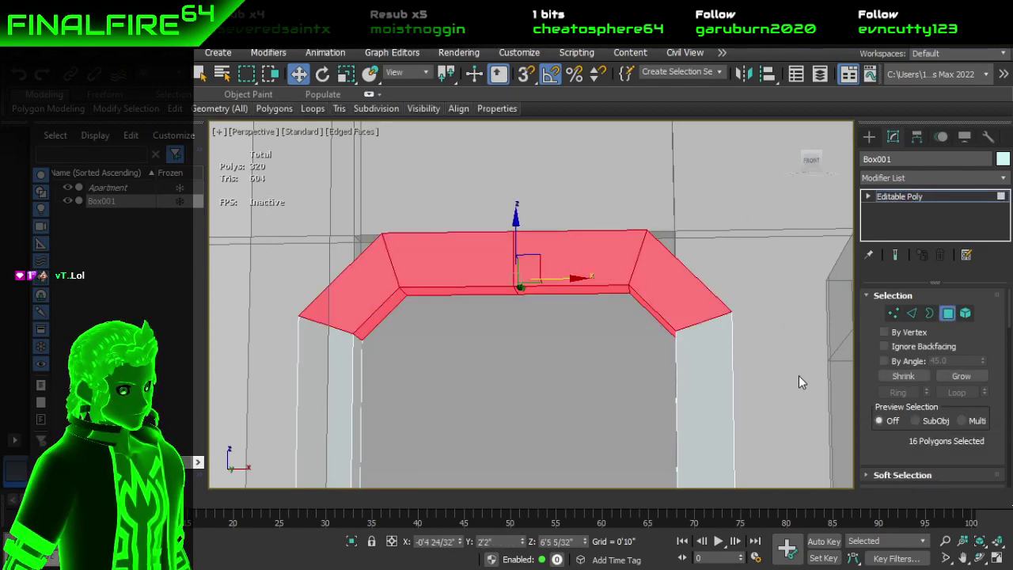
pyautogui.moveTo(516, 228); pyautogui.dragTo(536, 171)
pyautogui.click(581, 336)
# Step: Remove the four-edge seam loop running through the middle of the frame's top bar, including its vertices
pyautogui.keyDown('alt'); pyautogui.moveTo(581, 337); pyautogui.dragTo(622, 299, button='middle'); pyautogui.keyUp('alt')
pyautogui.scroll(-5, 553, 343)
pyautogui.scroll(4, 523, 382)
pyautogui.scroll(3, 606, 210)
pyautogui.scroll(-3, 606, 210)
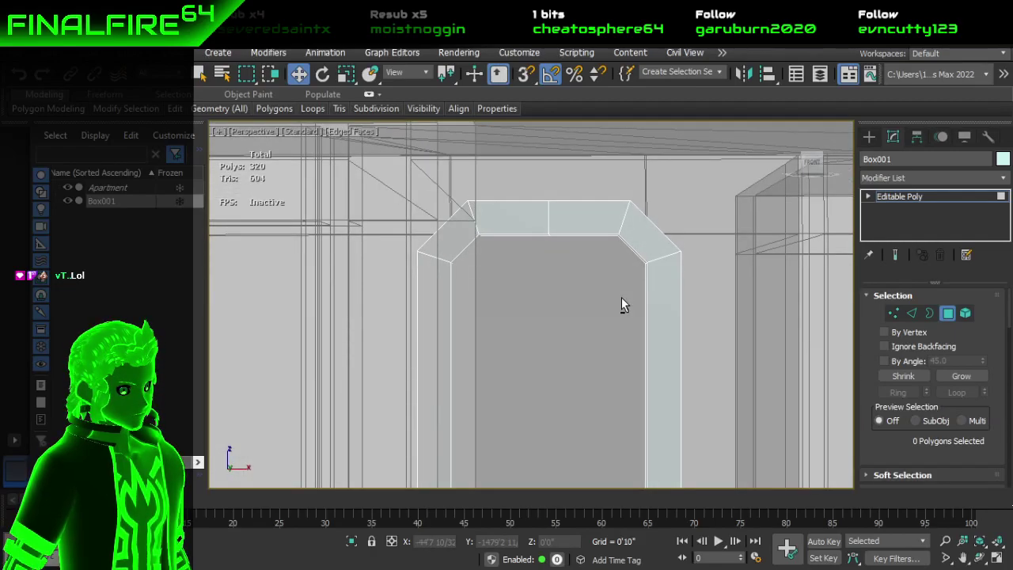
pyautogui.scroll(8, 616, 286)
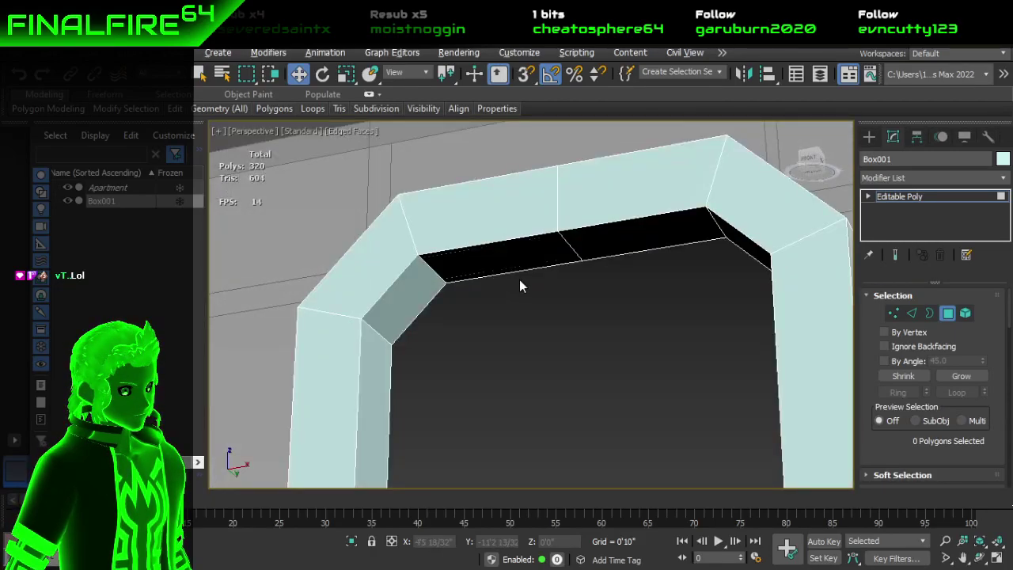
pyautogui.keyDown('alt'); pyautogui.moveTo(519, 280); pyautogui.dragTo(546, 258, button='middle'); pyautogui.keyUp('alt')
pyautogui.scroll(3, 567, 285)
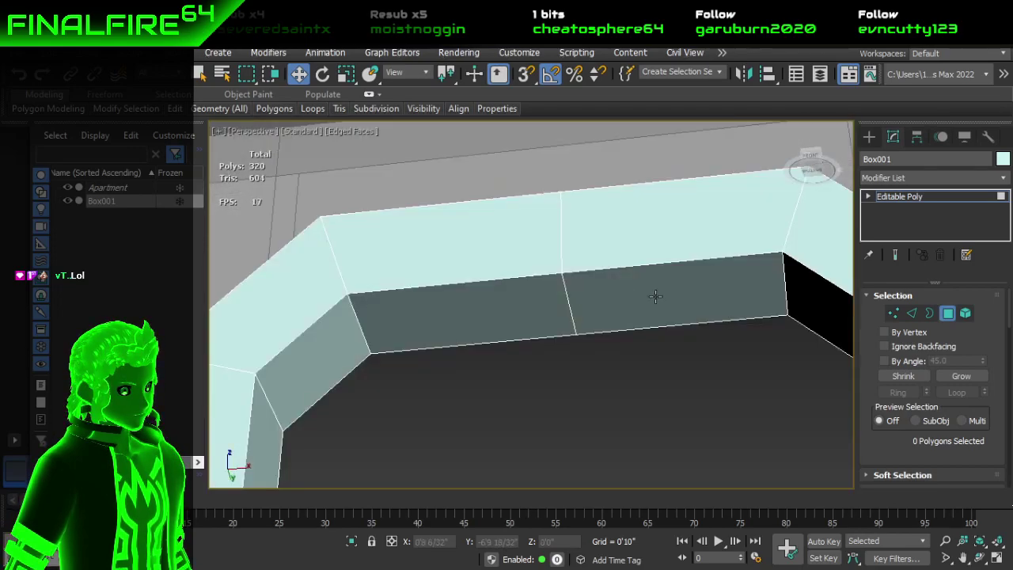
pyautogui.click(911, 313)
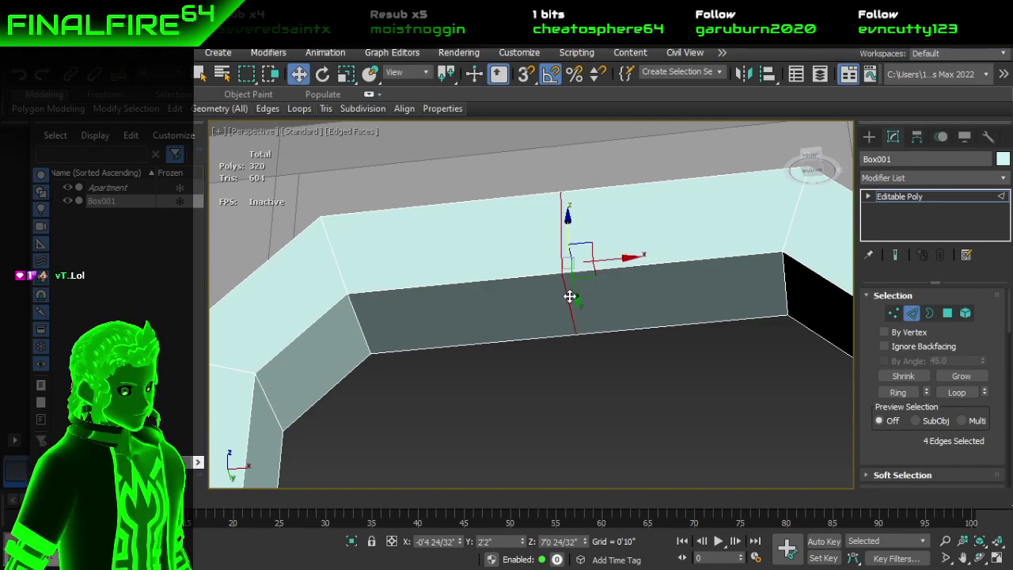
pyautogui.hotkey('ctrl', 'BackSpace')
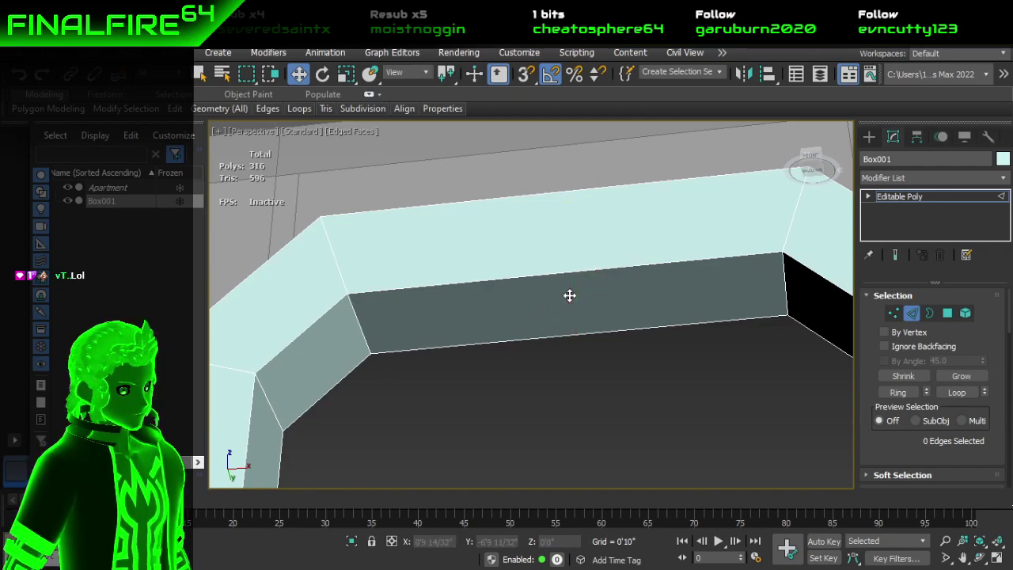
# Step: Try shifting the top bar's inner edge at one mitred corner along X to -1'7 5/32", then to -1'3 5/32"
pyautogui.click(355, 317)
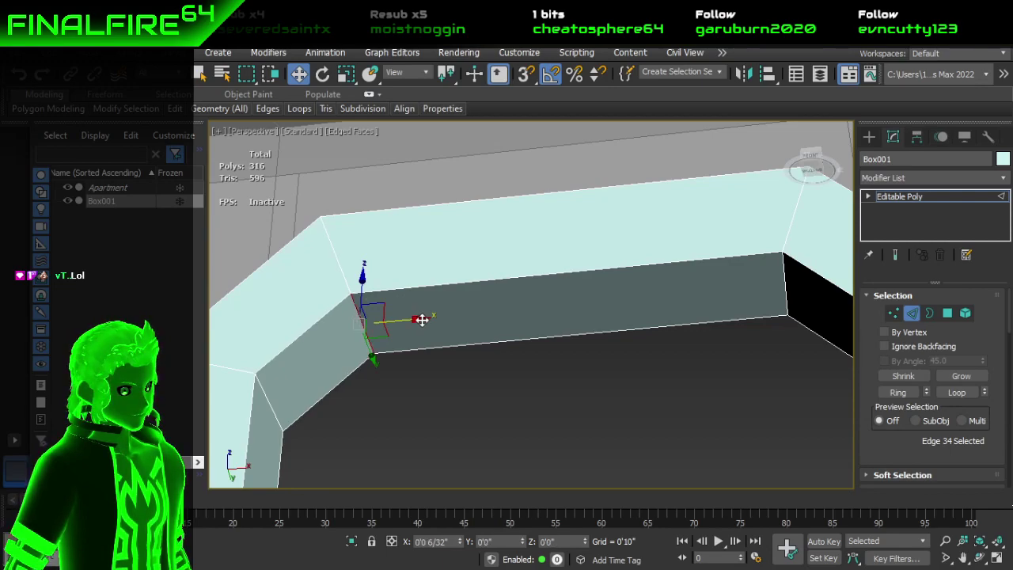
pyautogui.click(425, 541)
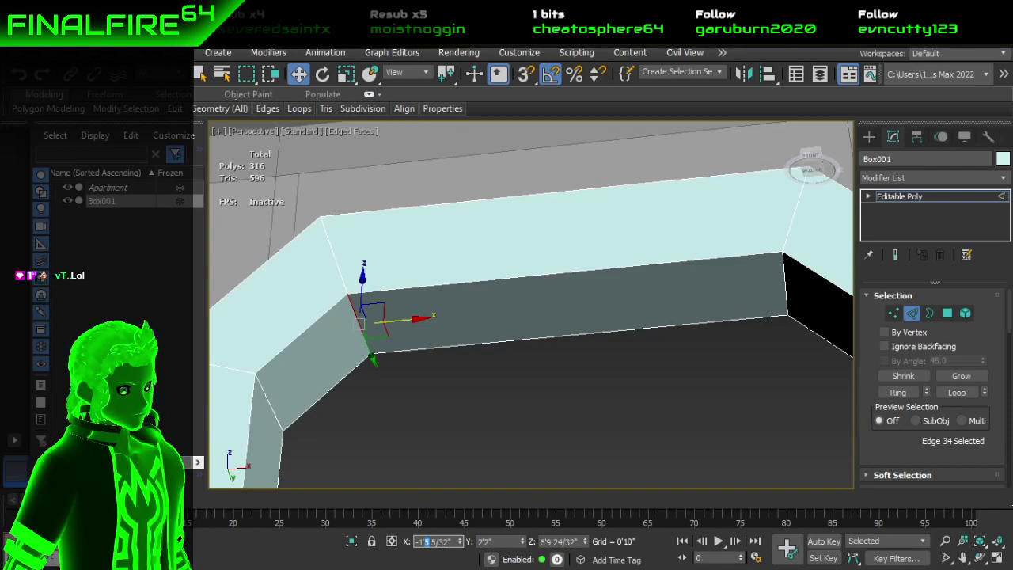
pyautogui.moveTo(492, 569)
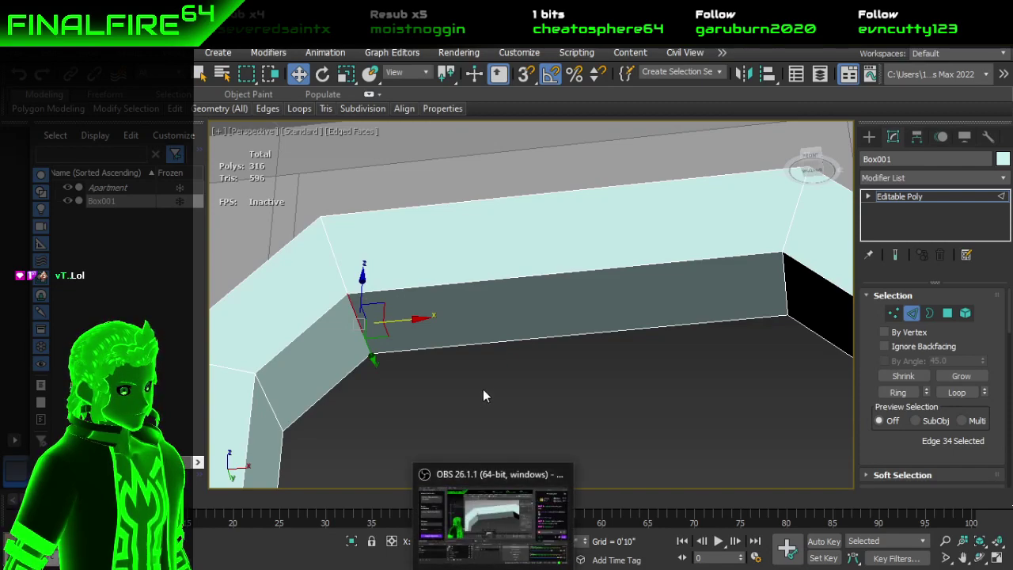
pyautogui.press('Return')
pyautogui.click(423, 541)
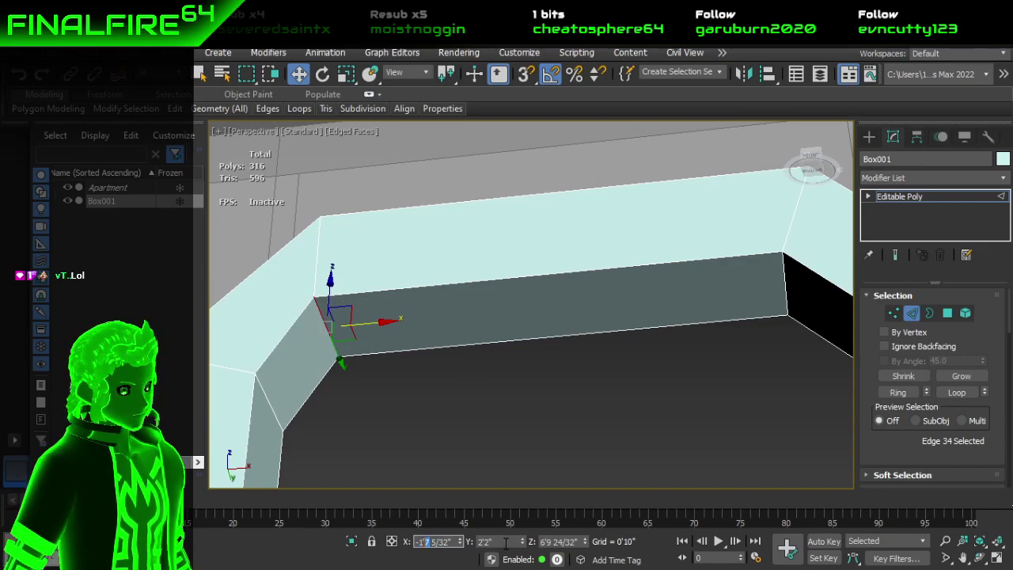
pyautogui.press('Return')
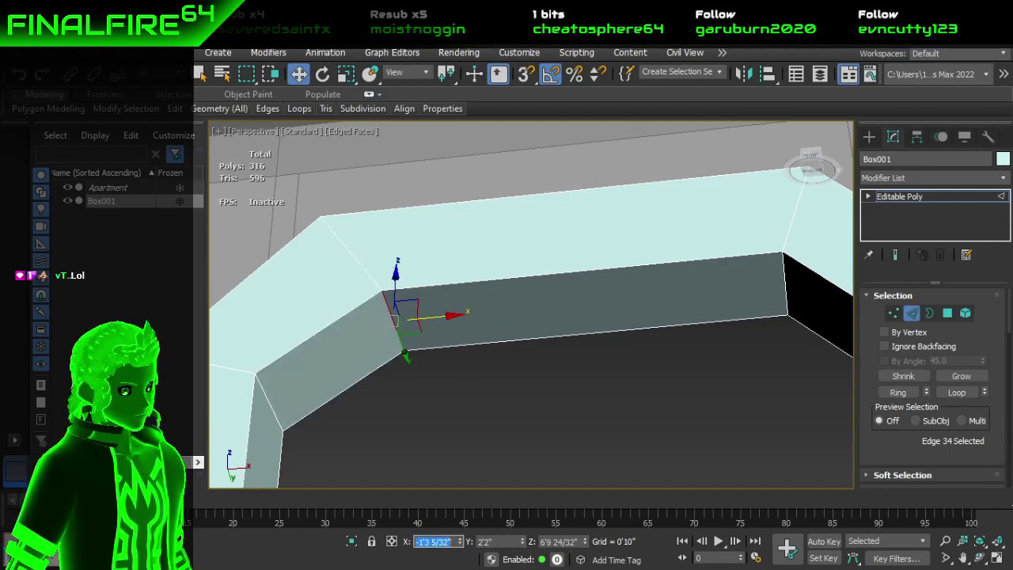
# Step: Try setting the same corner's lower inner edge to Z 6'2 24/32", and select the matching edge at the opposite corner
pyautogui.click(270, 404)
pyautogui.click(547, 542)
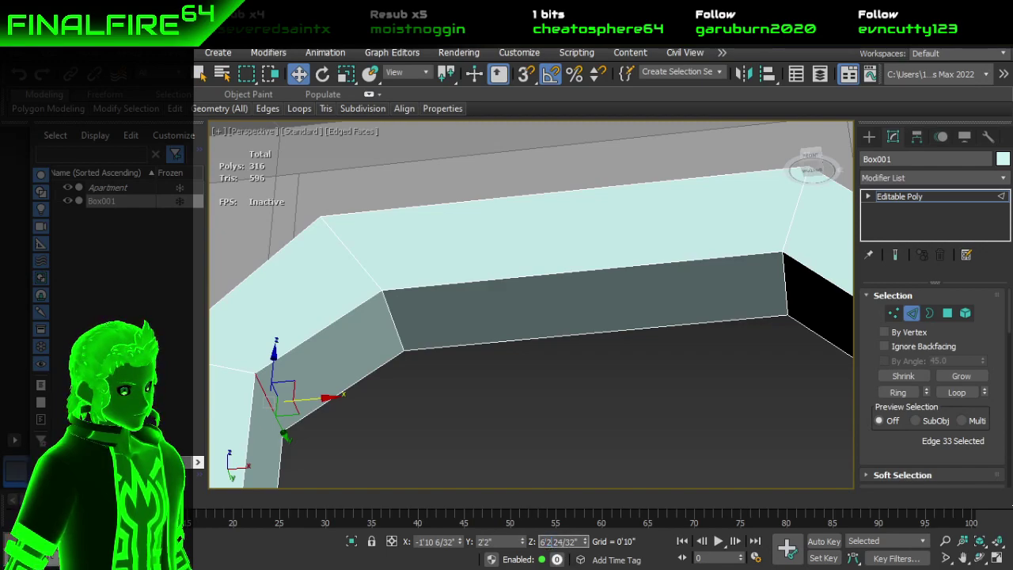
pyautogui.press('Return')
pyautogui.moveTo(541, 408); pyautogui.dragTo(444, 386, button='middle')
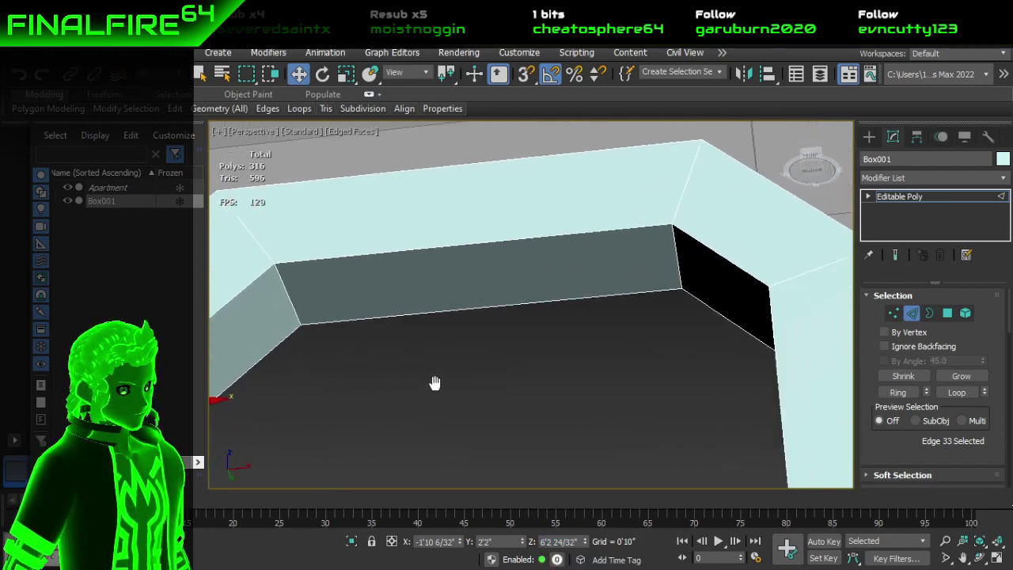
pyautogui.scroll(5, 504, 403)
pyautogui.keyDown('alt'); pyautogui.moveTo(553, 417); pyautogui.dragTo(531, 450, button='middle'); pyautogui.keyUp('alt')
pyautogui.scroll(3, 585, 410)
pyautogui.click(780, 343)
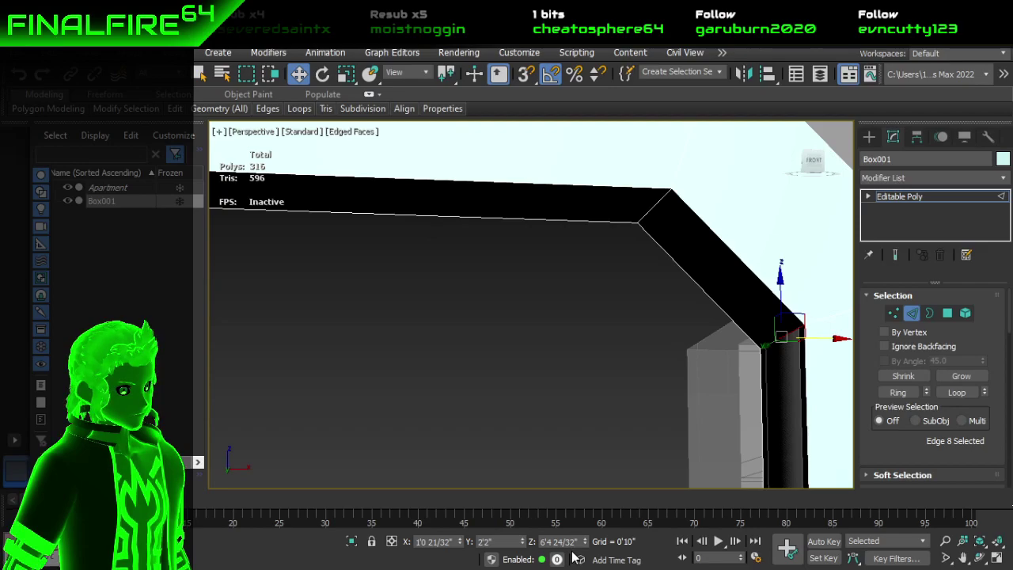
pyautogui.scroll(-4, 618, 452)
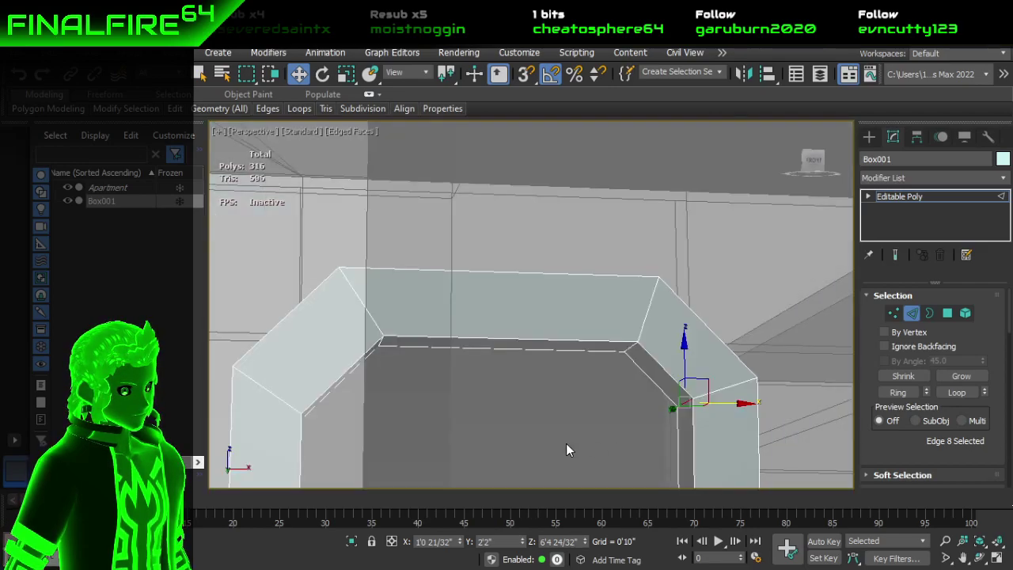
pyautogui.keyDown('alt'); pyautogui.moveTo(565, 444); pyautogui.dragTo(548, 461, button='middle'); pyautogui.keyUp('alt')
# Step: Undo the moves of the inner corner edges
pyautogui.hotkey('ctrl', 'z')
pyautogui.hotkey('ctrl', 'z')
pyautogui.hotkey('ctrl', 'z')
pyautogui.hotkey('ctrl', 'z')
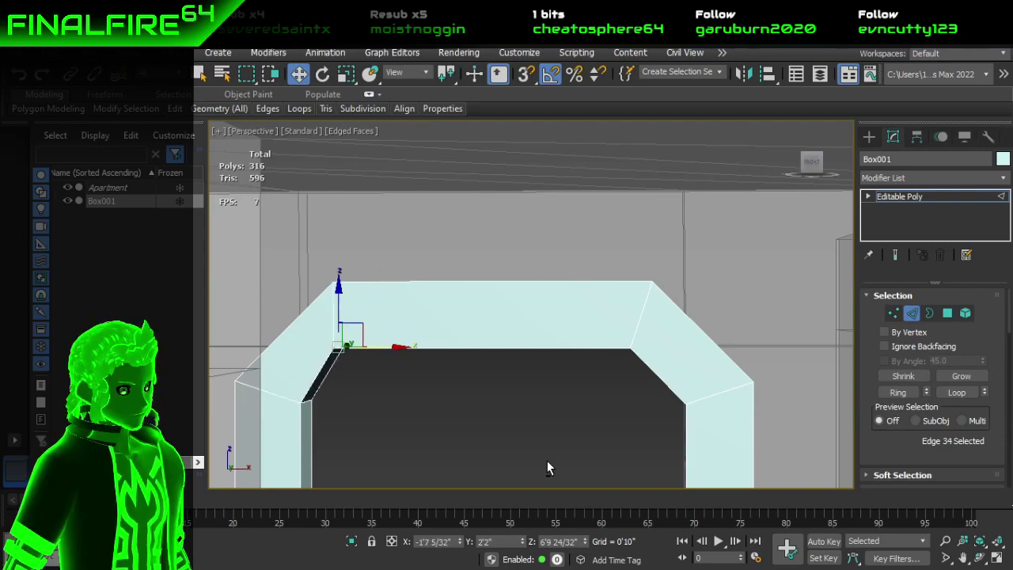
pyautogui.hotkey('ctrl', 'z')
pyautogui.hotkey('ctrl', 'z')
# Step: Examine the door frame's mitred corners and its fit in the wall opening from the front, side and above
pyautogui.keyDown('alt'); pyautogui.moveTo(547, 452); pyautogui.dragTo(527, 337, button='middle'); pyautogui.keyUp('alt')
pyautogui.scroll(-3, 537, 320)
pyautogui.hotkey('shift', 'z')
pyautogui.hotkey('shift', 'z')
pyautogui.hotkey('shift', 'z')
pyautogui.hotkey('shift', 'z')
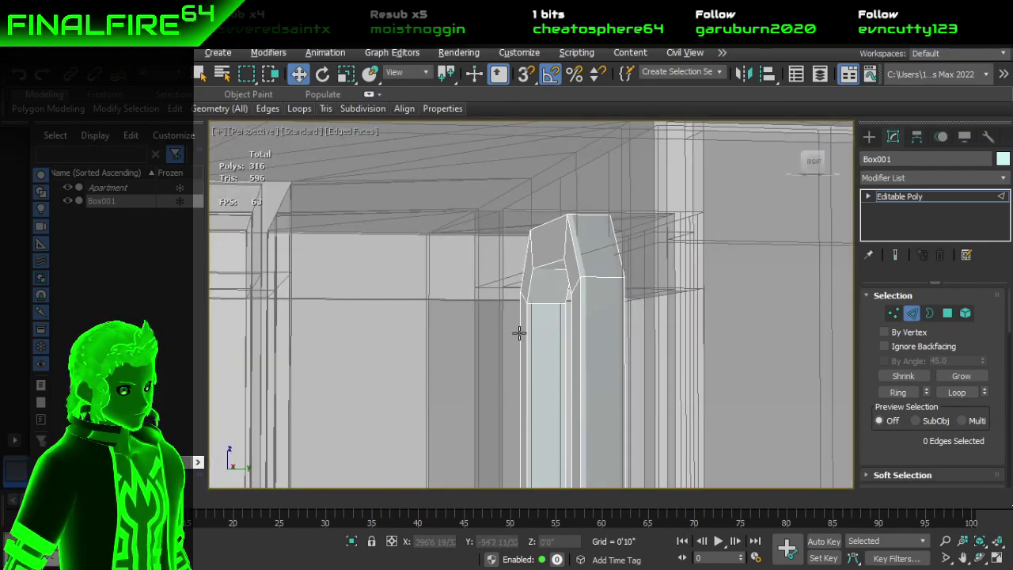
pyautogui.keyDown('alt'); pyautogui.moveTo(533, 317); pyautogui.dragTo(641, 315, button='middle'); pyautogui.keyUp('alt')
pyautogui.hotkey('shift', 'z')
pyautogui.hotkey('shift', 'z')
pyautogui.hotkey('shift', 'z')
pyautogui.hotkey('shift', 'z')
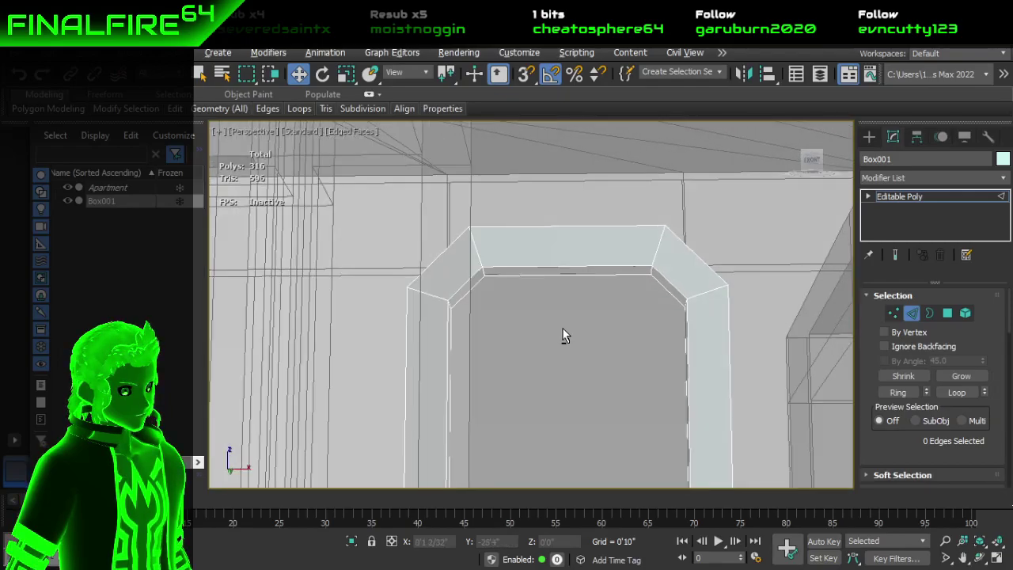
pyautogui.hotkey('shift', 'z')
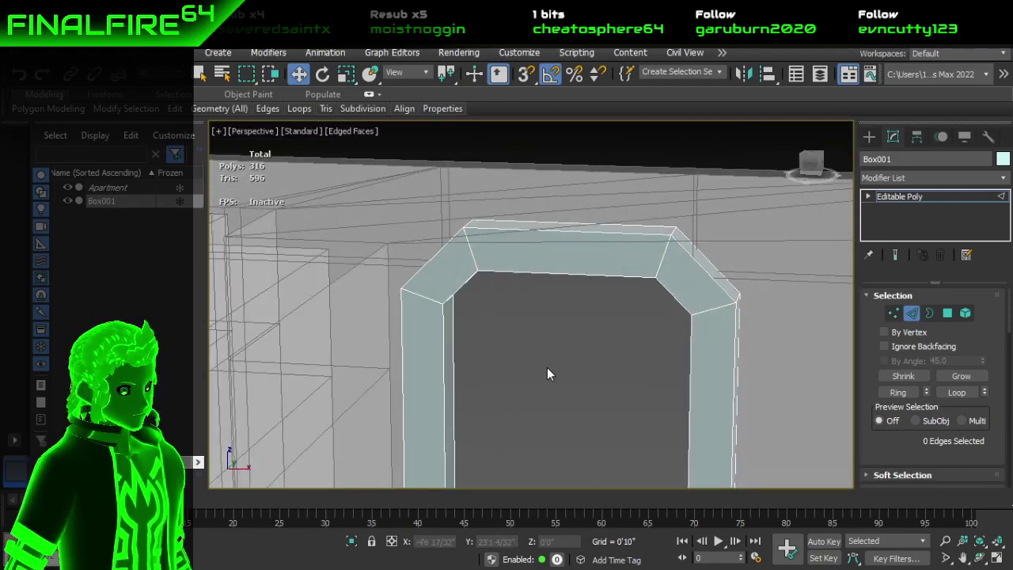
pyautogui.hotkey('shift', 'z')
pyautogui.hotkey('shift', 'z')
pyautogui.hotkey('shift', 'z')
pyautogui.hotkey('shift', 'z')
pyautogui.hotkey('shift', 'z')
pyautogui.hotkey('shift', 'z')
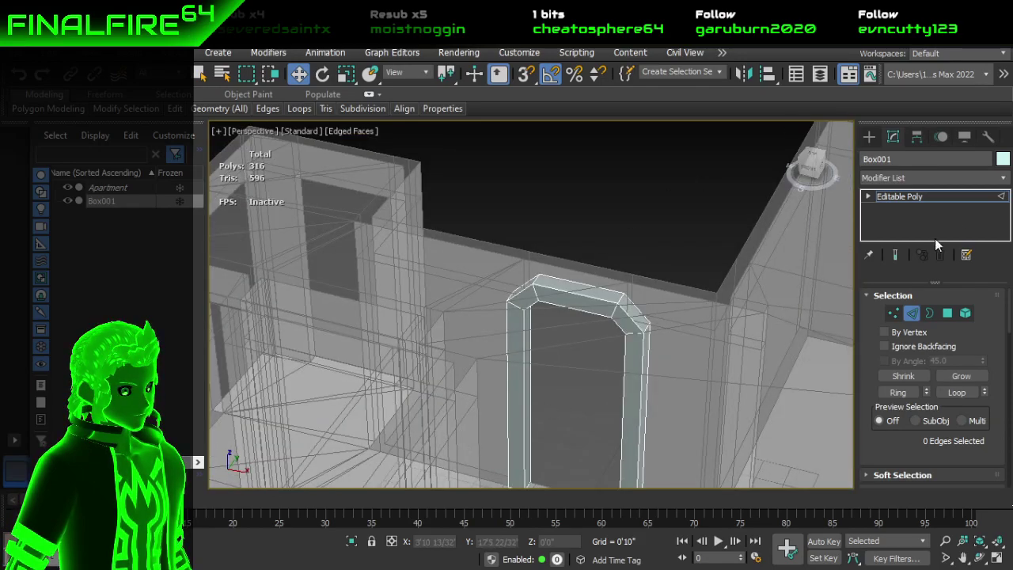
# Step: Change the door frame's object color to red from the 3ds Max palette
pyautogui.click(1003, 160)
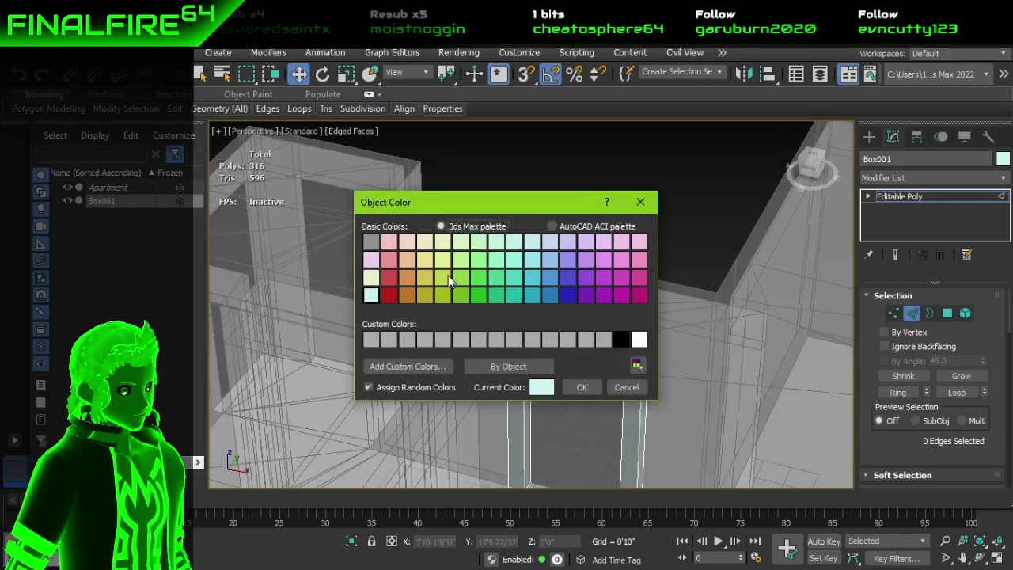
pyautogui.click(389, 277)
pyautogui.click(584, 386)
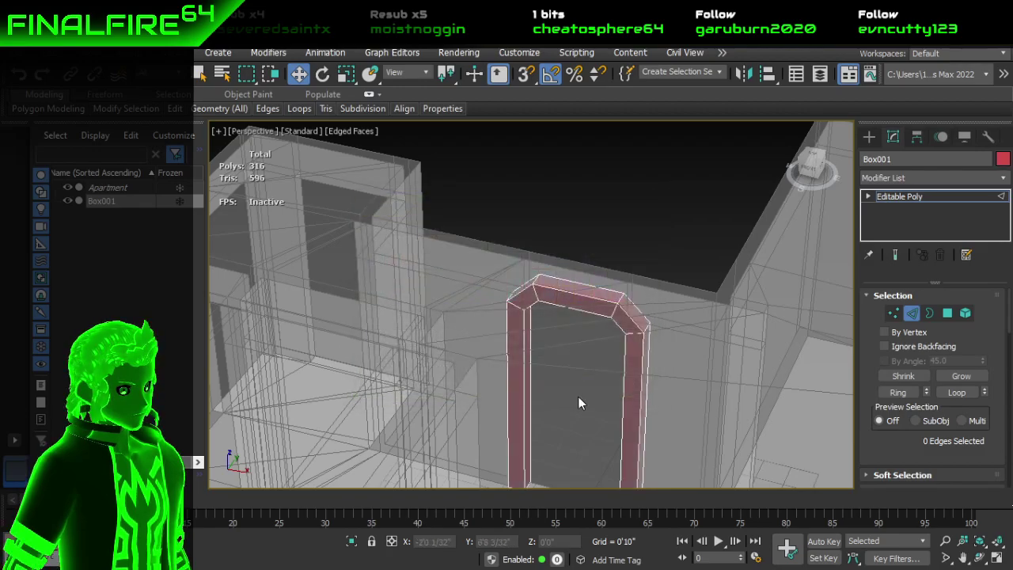
# Step: Inspect the red frame's jambs and top bar against the doorway and floor from several angles
pyautogui.keyDown('alt'); pyautogui.moveTo(553, 340); pyautogui.dragTo(473, 251, button='middle'); pyautogui.keyUp('alt')
pyautogui.scroll(3, 547, 282)
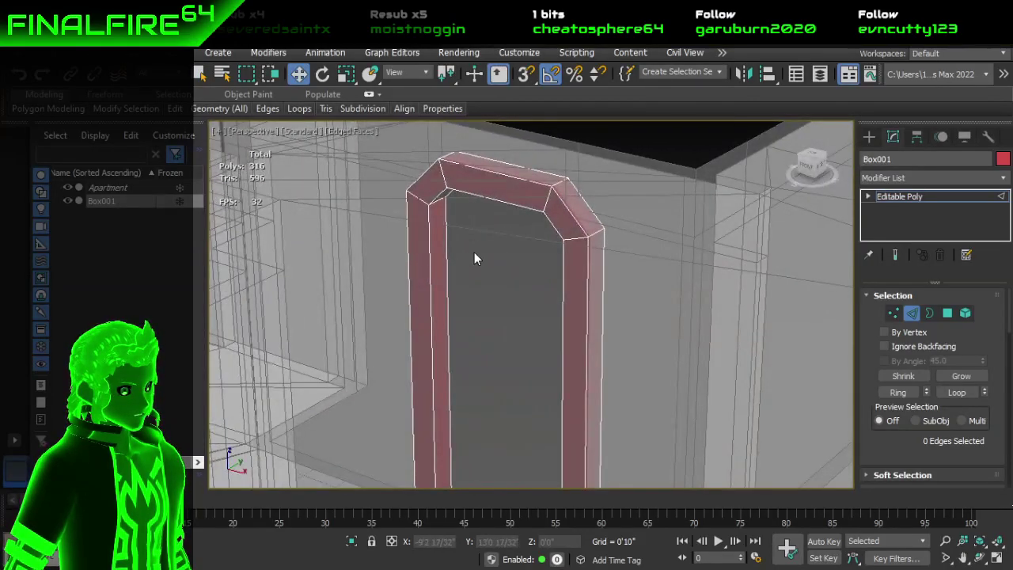
pyautogui.keyDown('alt'); pyautogui.moveTo(474, 258); pyautogui.dragTo(471, 169, button='middle'); pyautogui.keyUp('alt')
pyautogui.keyDown('alt'); pyautogui.moveTo(479, 252); pyautogui.dragTo(546, 365, button='middle'); pyautogui.keyUp('alt')
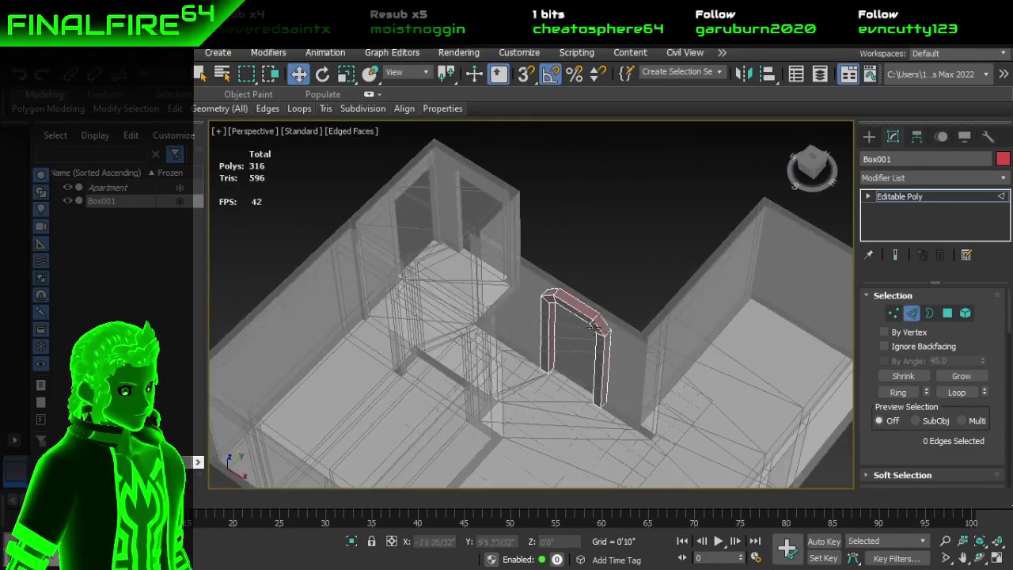
pyautogui.scroll(6, 554, 373)
pyautogui.keyDown('alt'); pyautogui.moveTo(579, 399); pyautogui.dragTo(533, 332, button='middle'); pyautogui.keyUp('alt')
pyautogui.scroll(3, 622, 375)
pyautogui.scroll(-3, 617, 367)
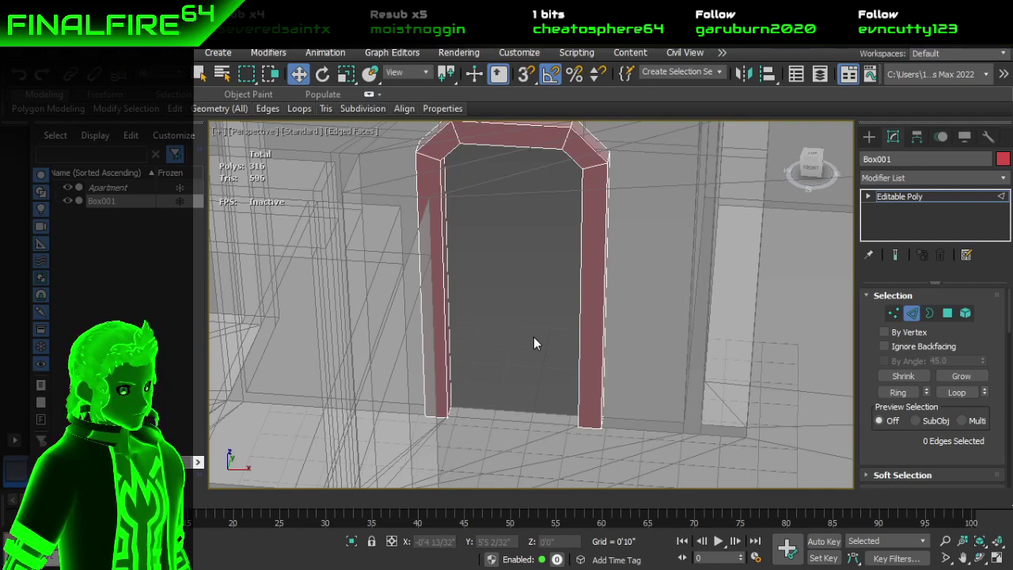
# Step: Switch to OBS to toggle the Display source off and back on, and return to 3ds Max
pyautogui.hotkey('alt', 'Tab')
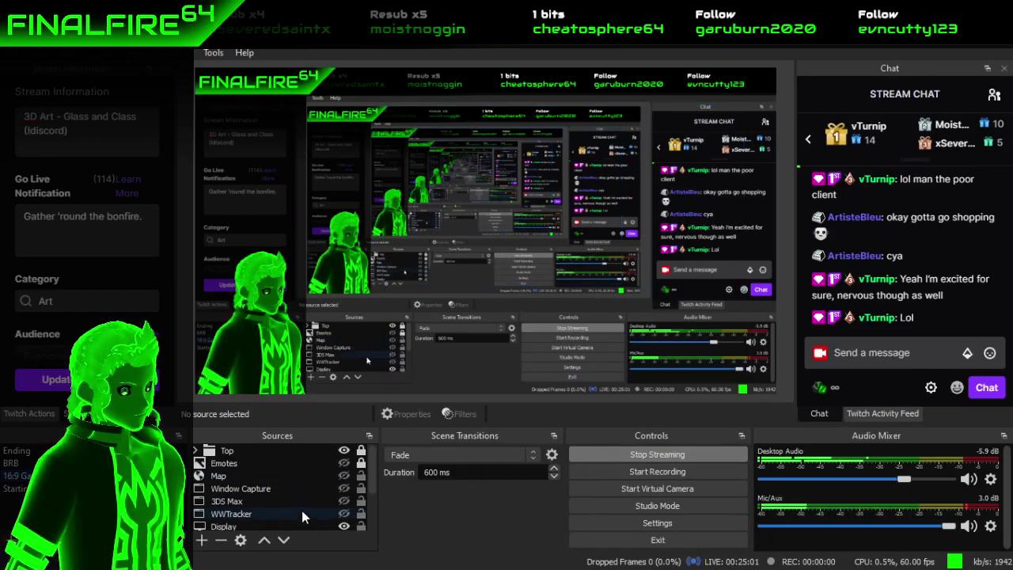
pyautogui.scroll(-1, 316, 503)
pyautogui.scroll(-1, 317, 503)
pyautogui.click(343, 473)
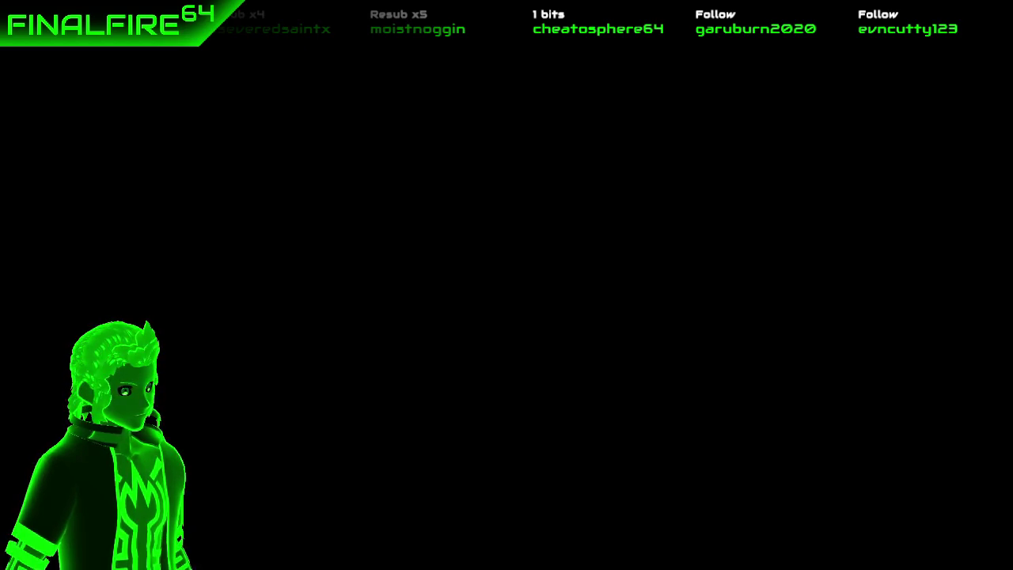
pyautogui.click(344, 476)
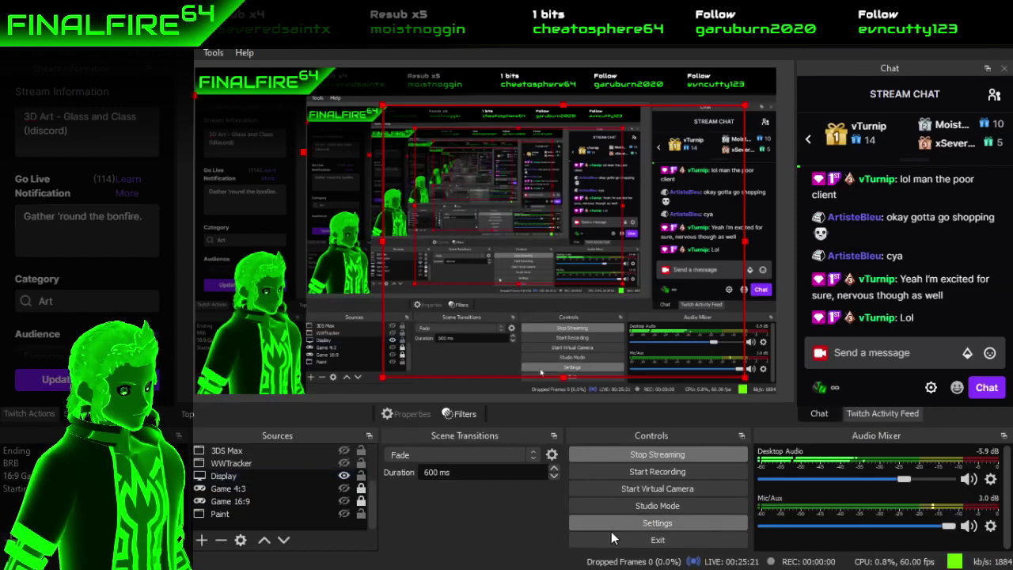
pyautogui.moveTo(567, 569)
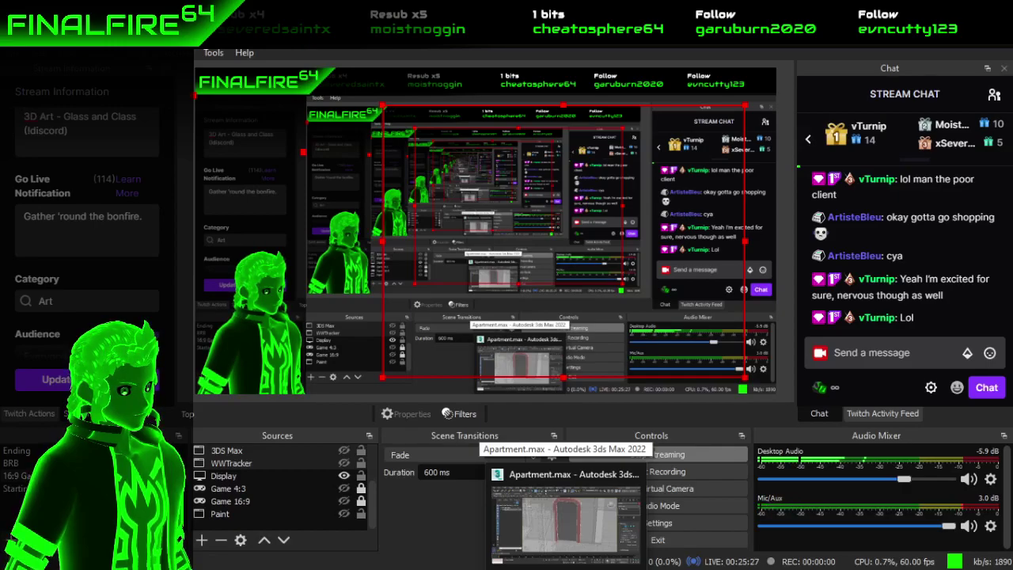
pyautogui.click(566, 519)
pyautogui.moveTo(535, 392)
pyautogui.keyDown('alt'); pyautogui.mouseDown(button='middle')
pyautogui.moveTo(490, 382)
pyautogui.moveTo(490, 371)
pyautogui.moveTo(537, 384)
pyautogui.mouseUp(button='middle'); pyautogui.keyUp('alt')
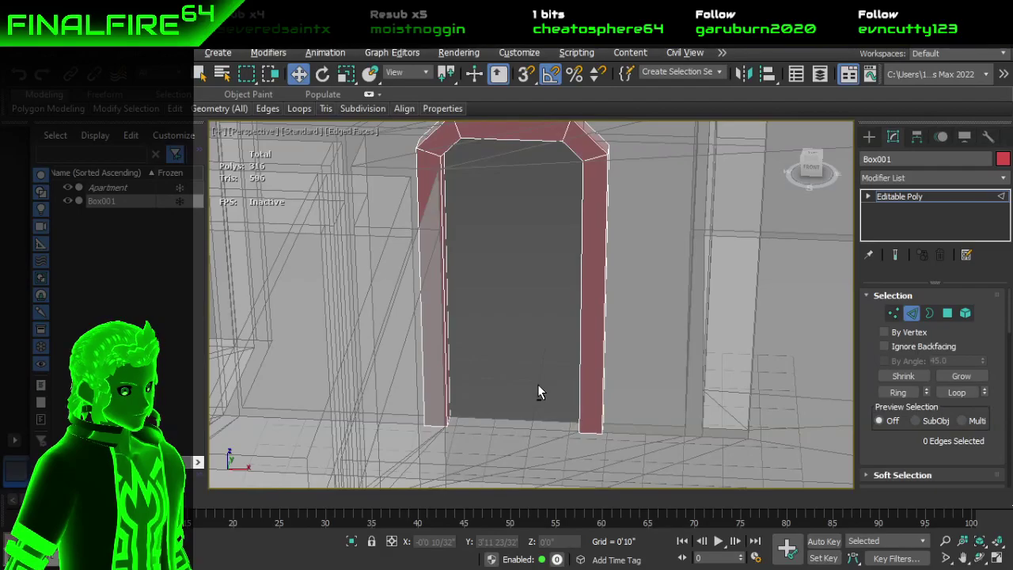
pyautogui.moveTo(524, 271)
pyautogui.keyDown('alt'); pyautogui.mouseDown(button='middle')
pyautogui.moveTo(515, 385)
pyautogui.moveTo(543, 373)
pyautogui.moveTo(525, 394)
pyautogui.moveTo(491, 373)
pyautogui.moveTo(470, 267)
pyautogui.moveTo(496, 378)
pyautogui.moveTo(491, 340)
pyautogui.moveTo(488, 358)
pyautogui.moveTo(529, 252)
pyautogui.mouseUp(button='middle'); pyautogui.keyUp('alt')
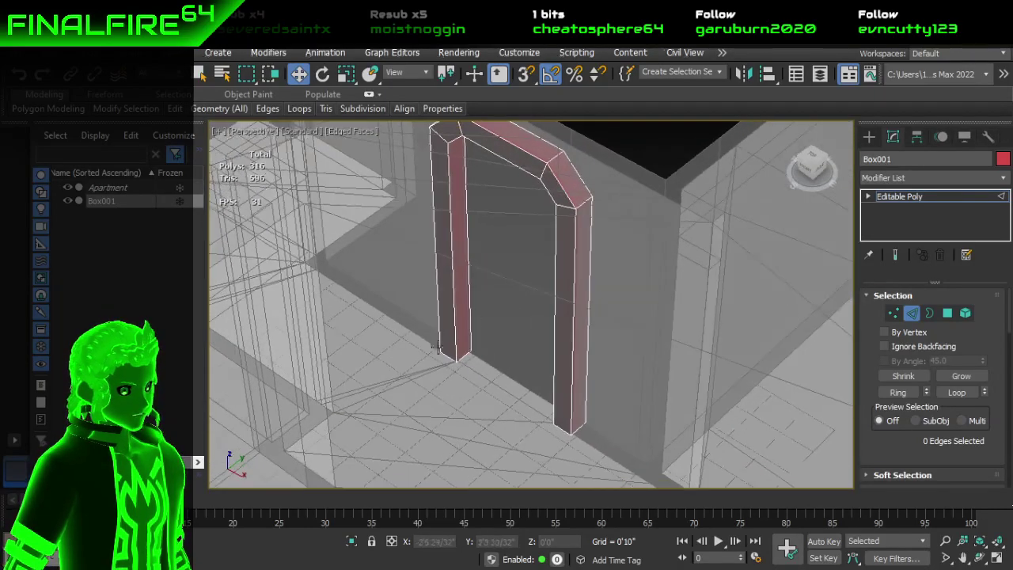
pyautogui.click(871, 139)
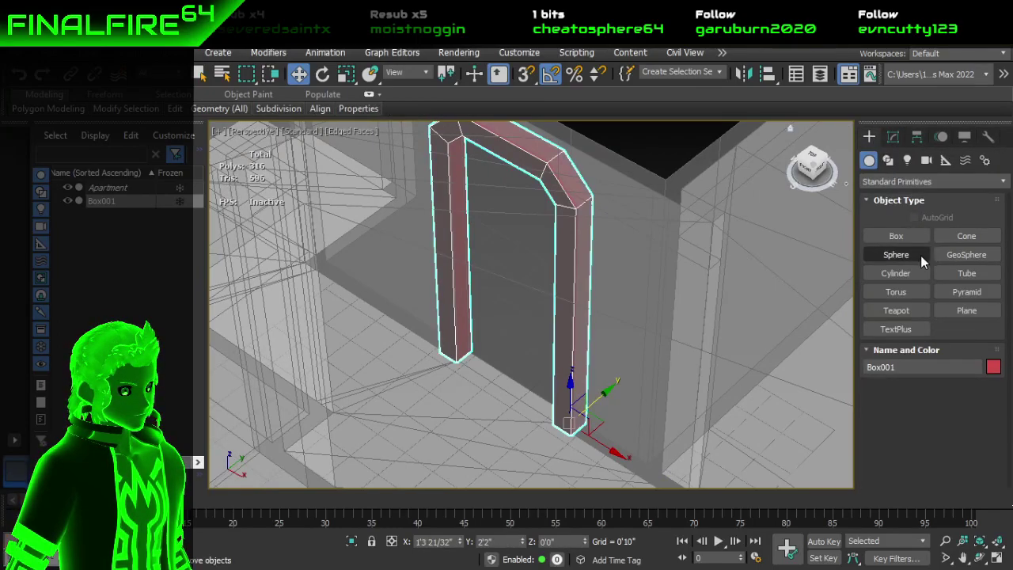
pyautogui.keyDown('alt'); pyautogui.moveTo(636, 332); pyautogui.dragTo(459, 328, button='middle'); pyautogui.keyUp('alt')
pyautogui.scroll(-2, 448, 263)
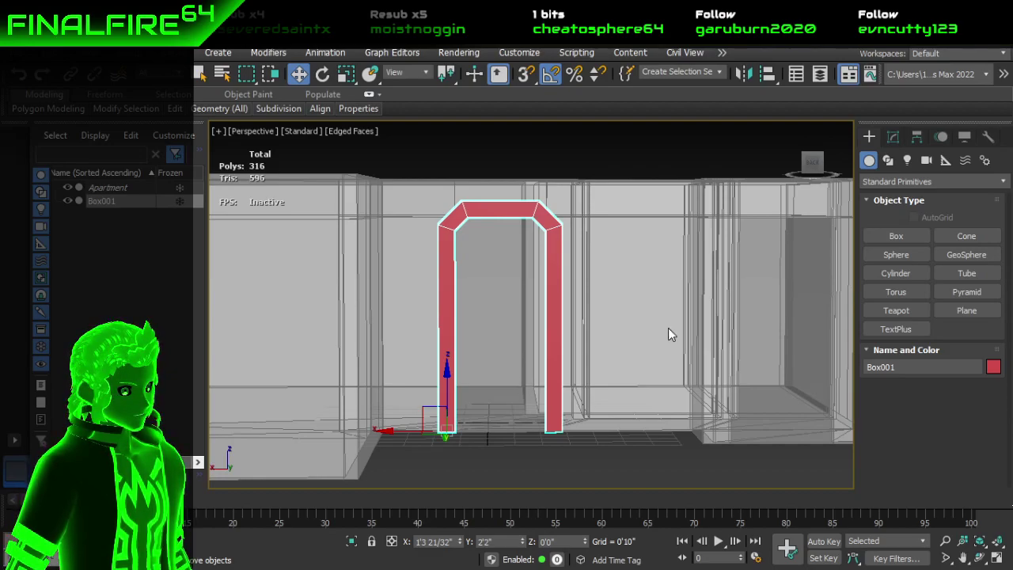
pyautogui.click(880, 240)
pyautogui.keyDown('alt'); pyautogui.moveTo(554, 332); pyautogui.dragTo(536, 452, button='middle'); pyautogui.keyUp('alt')
pyautogui.scroll(3, 532, 413)
pyautogui.scroll(2, 532, 413)
pyautogui.scroll(-2, 452, 348)
pyautogui.keyDown('alt'); pyautogui.moveTo(451, 348); pyautogui.dragTo(449, 372, button='middle'); pyautogui.keyUp('alt')
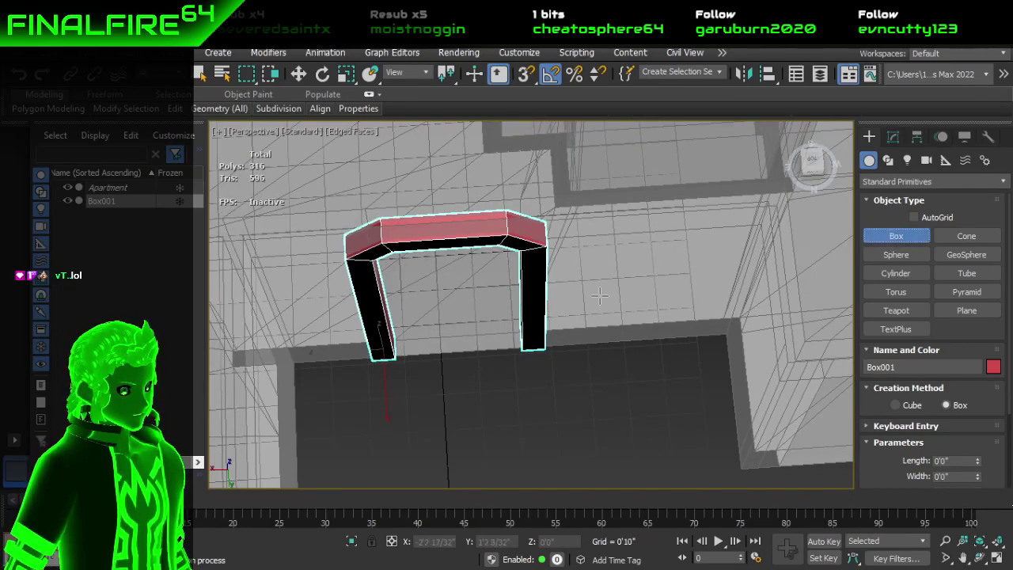
# Step: Center the door frame's pivot on the object and lower it to floor level at Z 0
pyautogui.click(894, 137)
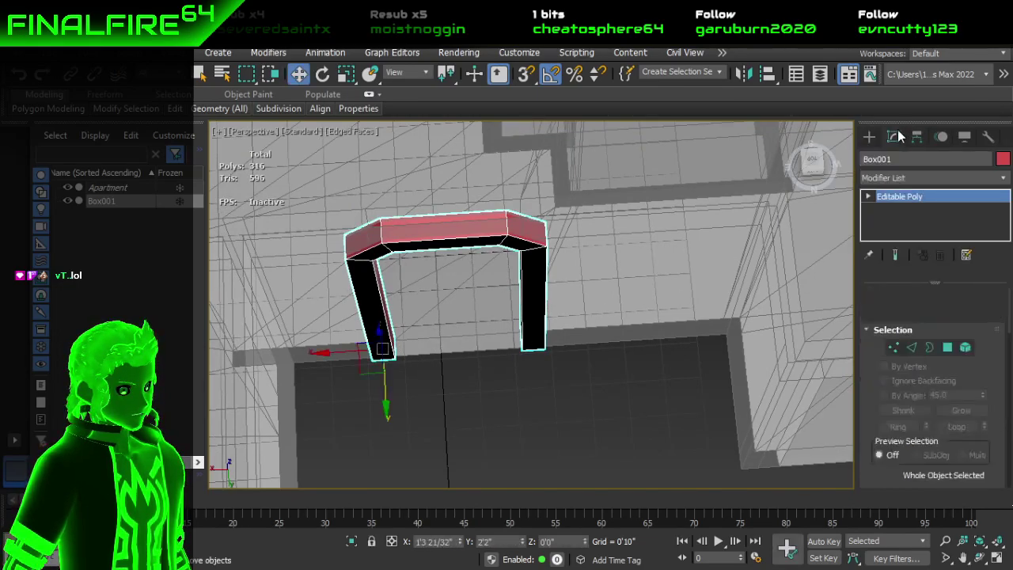
pyautogui.click(918, 137)
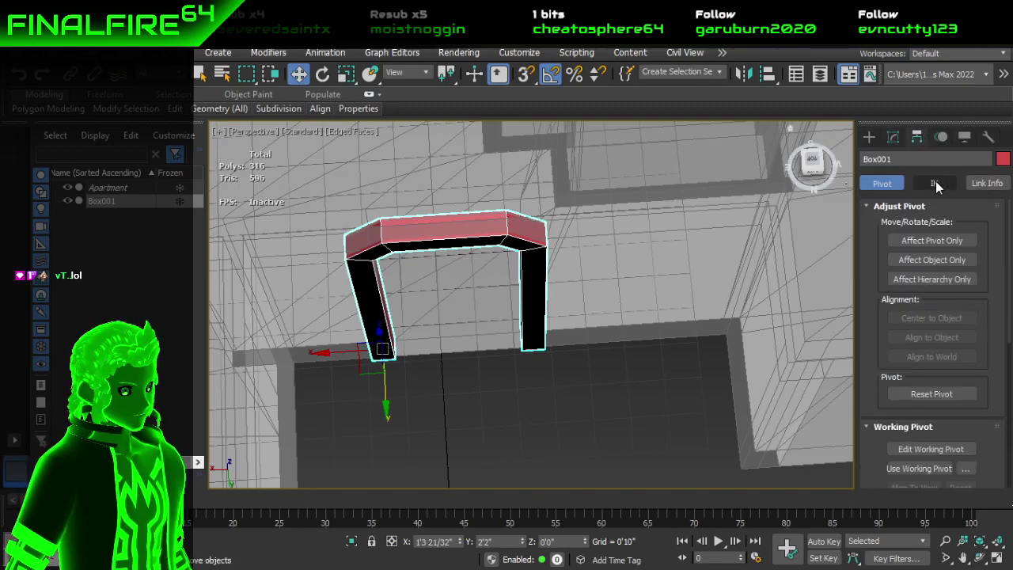
pyautogui.click(942, 240)
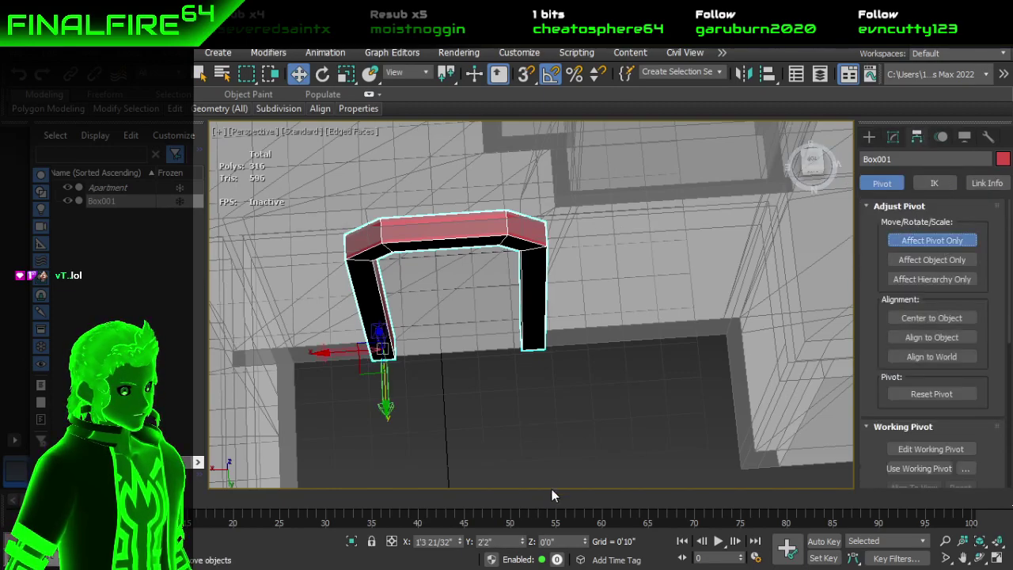
pyautogui.rightClick(460, 545)
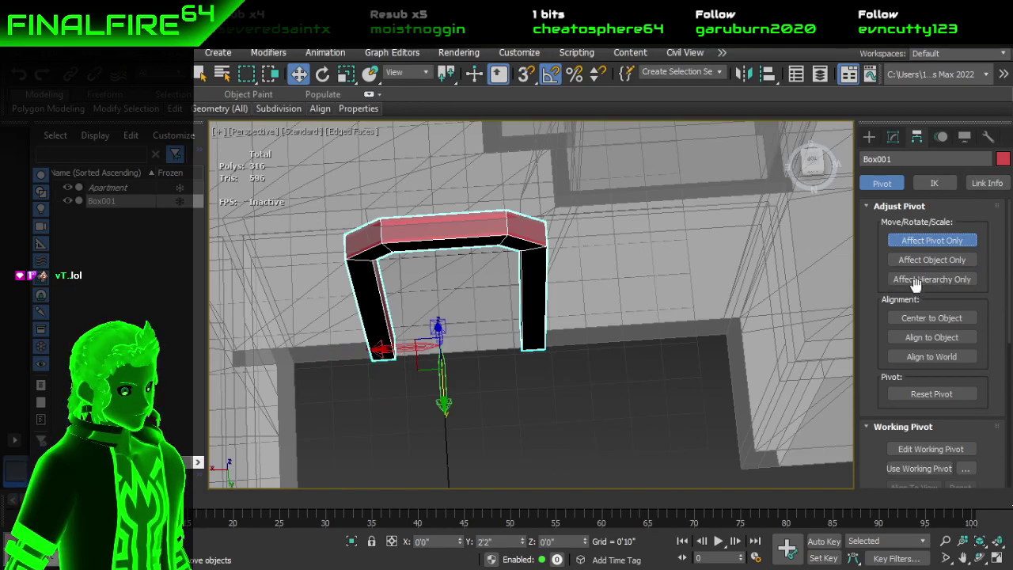
pyautogui.click(942, 318)
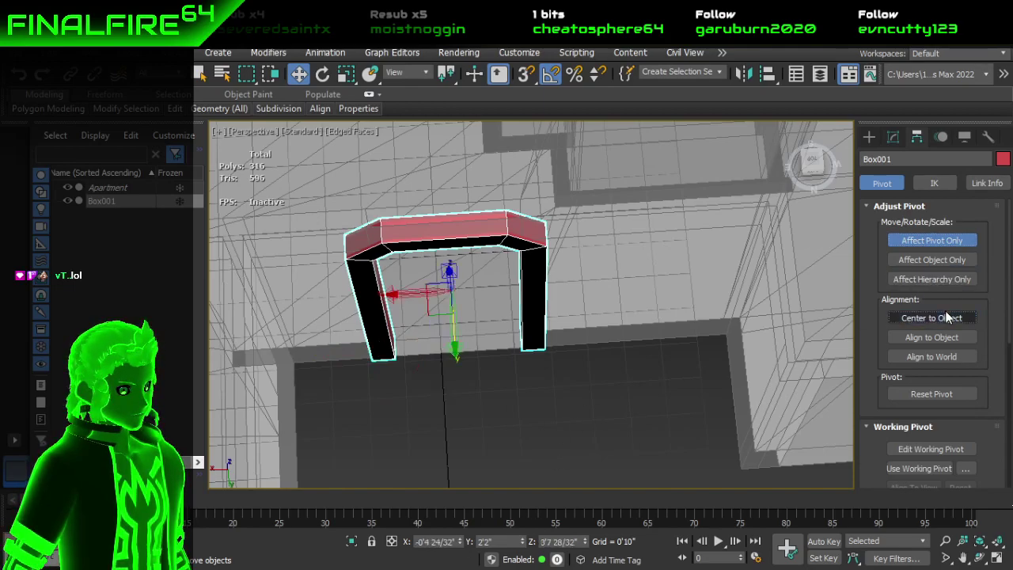
pyautogui.rightClick(586, 542)
pyautogui.click(939, 239)
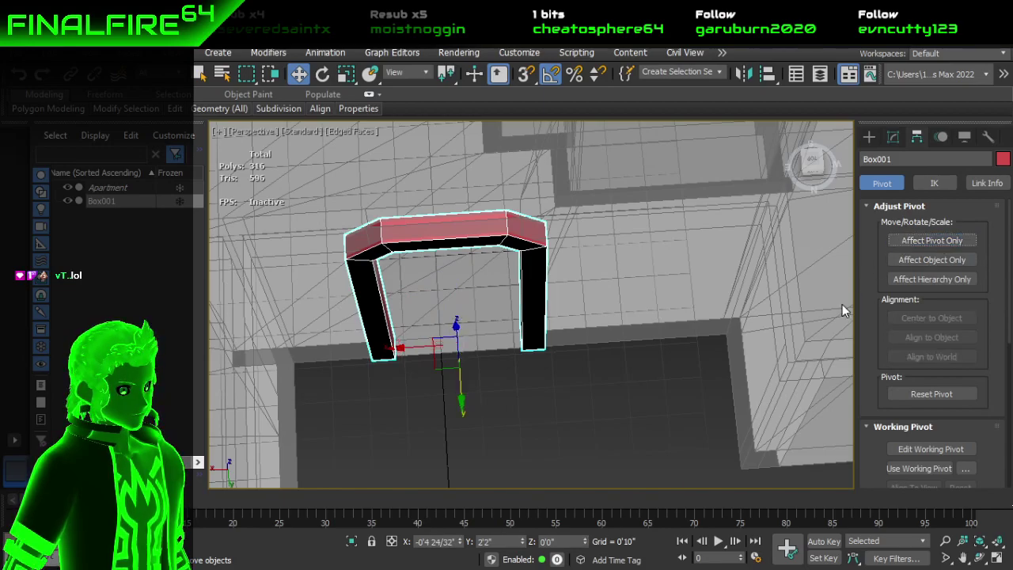
# Step: Copy the door frame's X position value
pyautogui.doubleClick(438, 542)
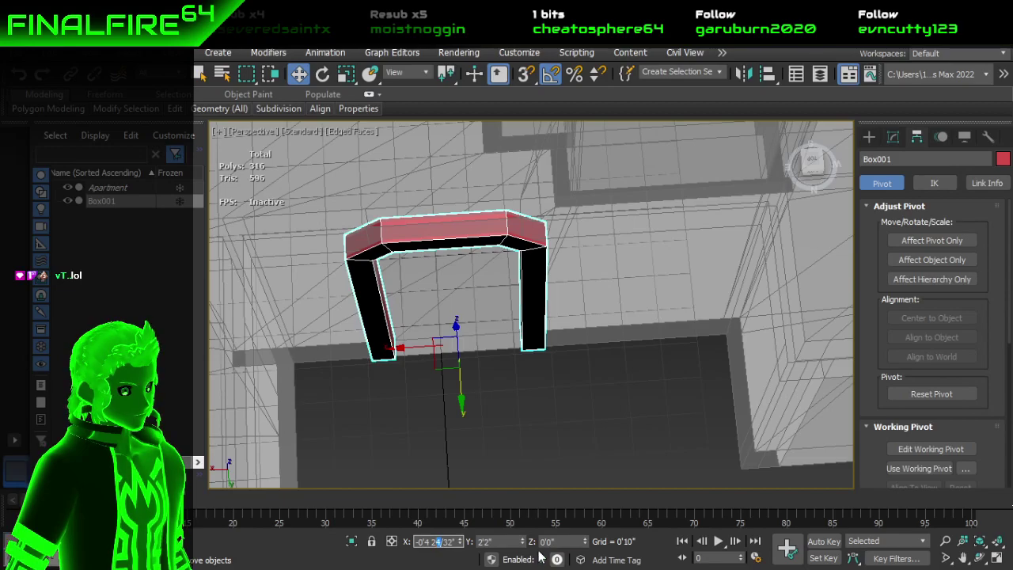
pyautogui.doubleClick(435, 541)
pyautogui.hotkey('ctrl', 'c')
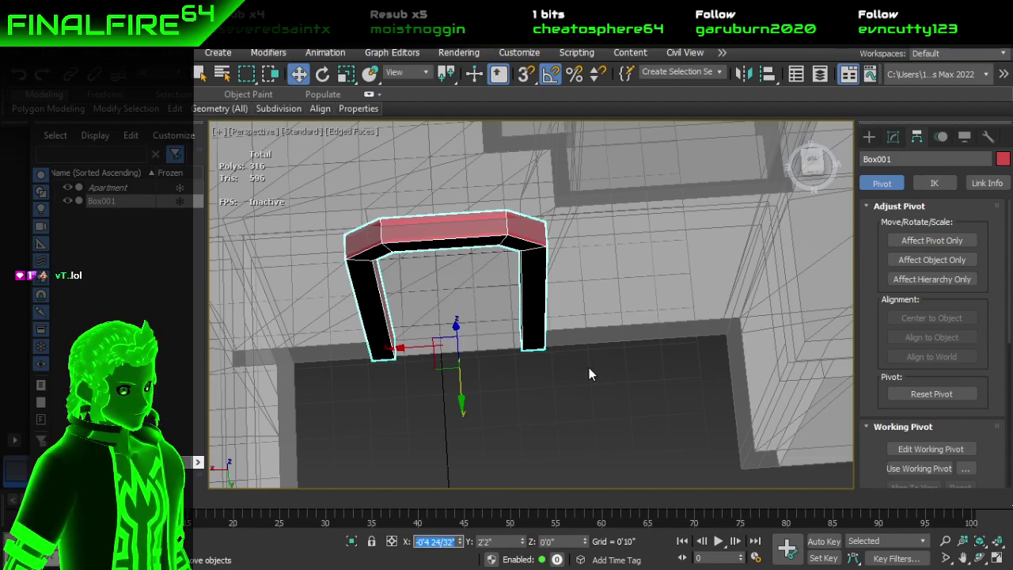
# Step: Create a door panel box inside the frame, about 0'2 18/32" long, 3'3 19/32" wide and 6'9 28/32" high
pyautogui.click(586, 373)
pyautogui.keyDown('alt'); pyautogui.moveTo(514, 390); pyautogui.dragTo(511, 338, button='middle'); pyautogui.keyUp('alt')
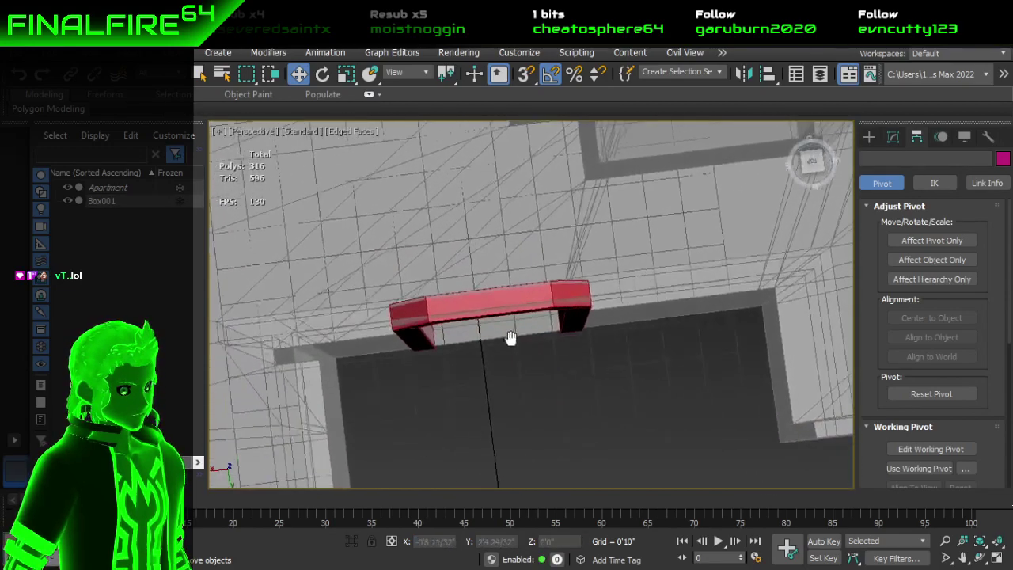
pyautogui.click(561, 306)
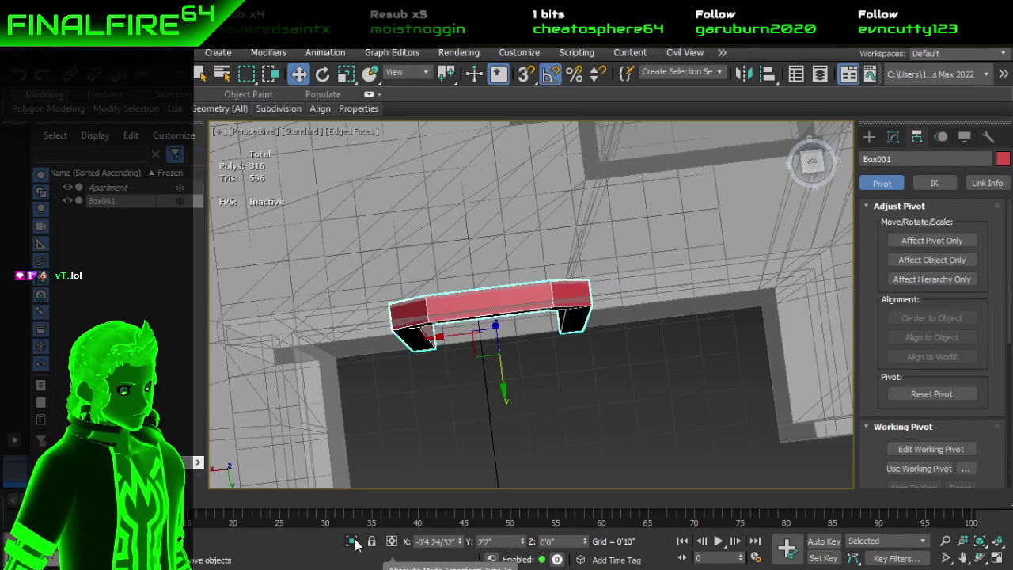
pyautogui.click(870, 138)
pyautogui.click(896, 235)
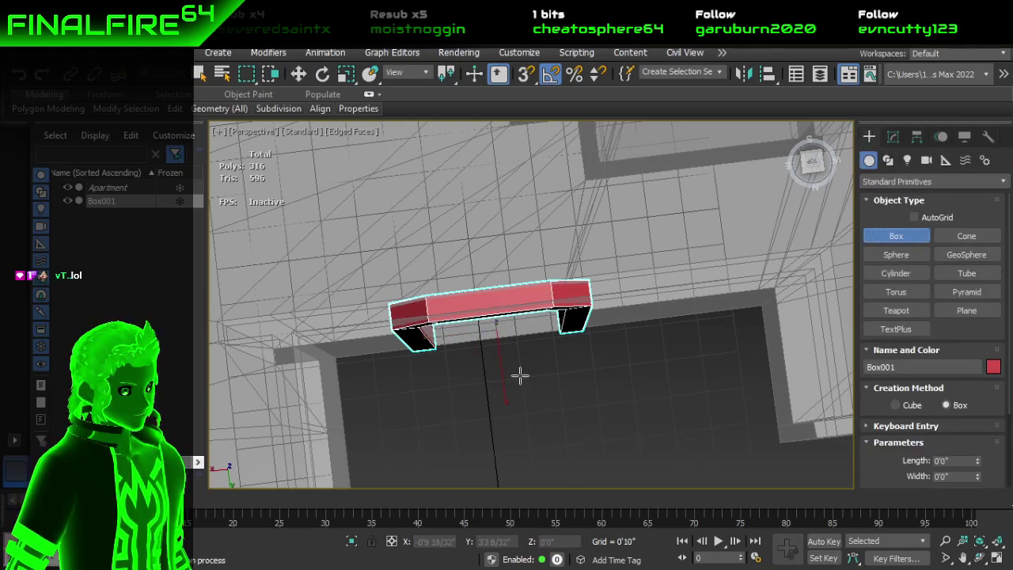
pyautogui.moveTo(422, 332); pyautogui.dragTo(564, 321)
pyautogui.click(567, 292)
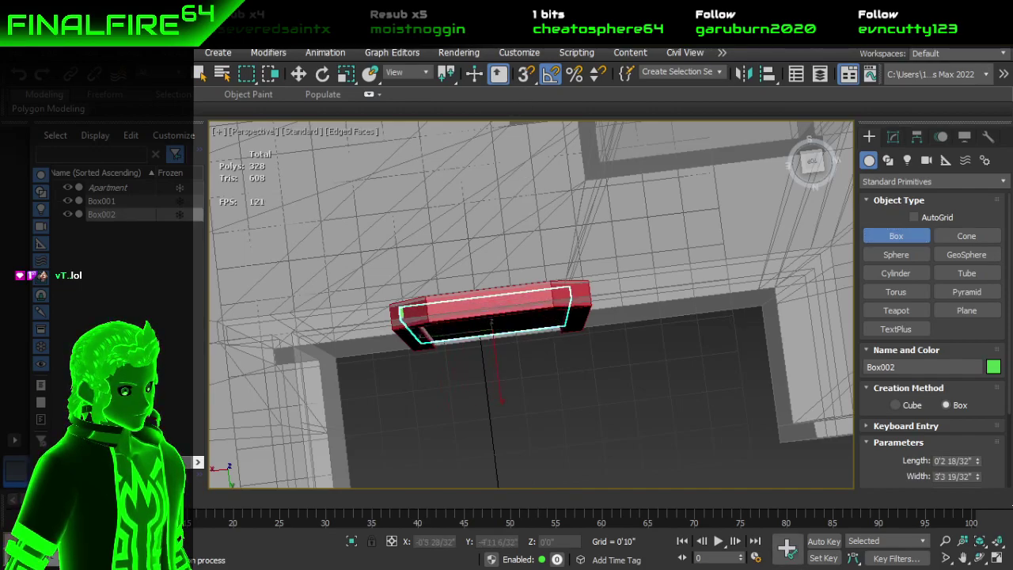
pyautogui.keyDown('alt'); pyautogui.moveTo(523, 399); pyautogui.dragTo(770, 327, button='middle'); pyautogui.keyUp('alt')
pyautogui.keyDown('alt'); pyautogui.moveTo(622, 342); pyautogui.dragTo(222, 321, button='middle'); pyautogui.keyUp('alt')
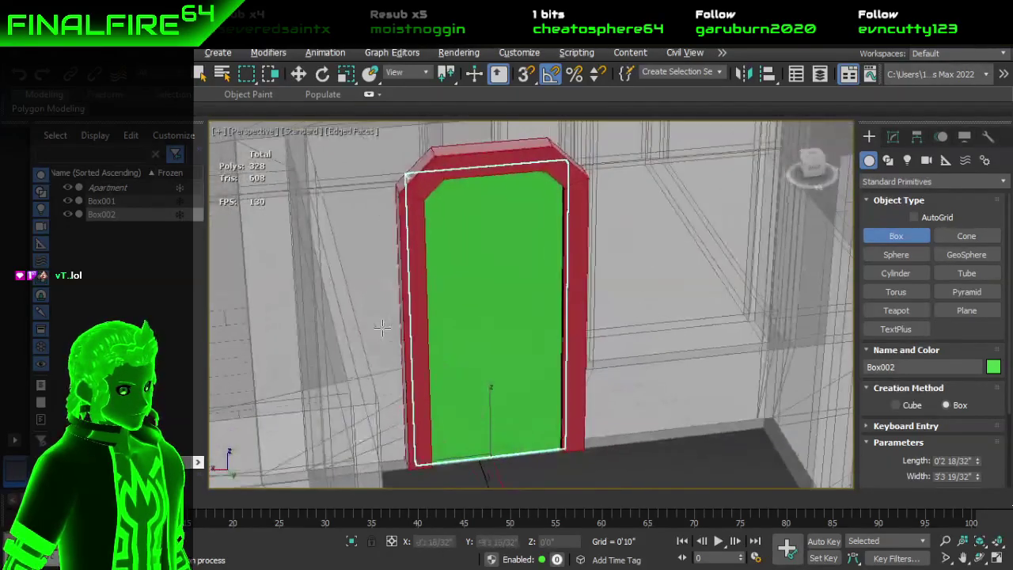
# Step: Copy the door frame's X position and apply it to the green door panel, setting its X to -0'4 24/32"
pyautogui.scroll(3, 534, 412)
pyautogui.moveTo(534, 412); pyautogui.dragTo(464, 332, button='middle')
pyautogui.press('w')
pyautogui.click(603, 346)
pyautogui.click(437, 541)
pyautogui.doubleClick(438, 542)
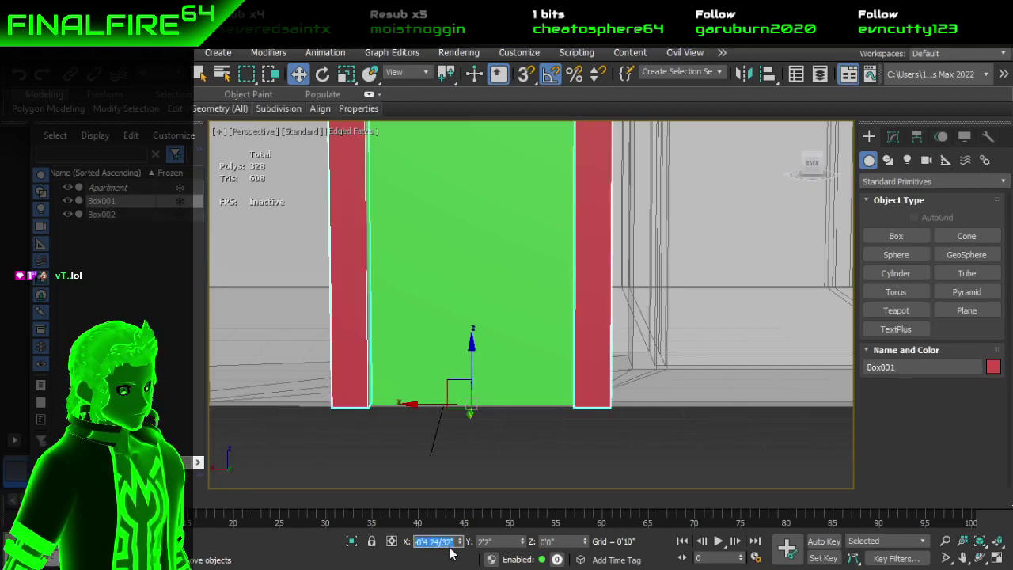
pyautogui.click(540, 344)
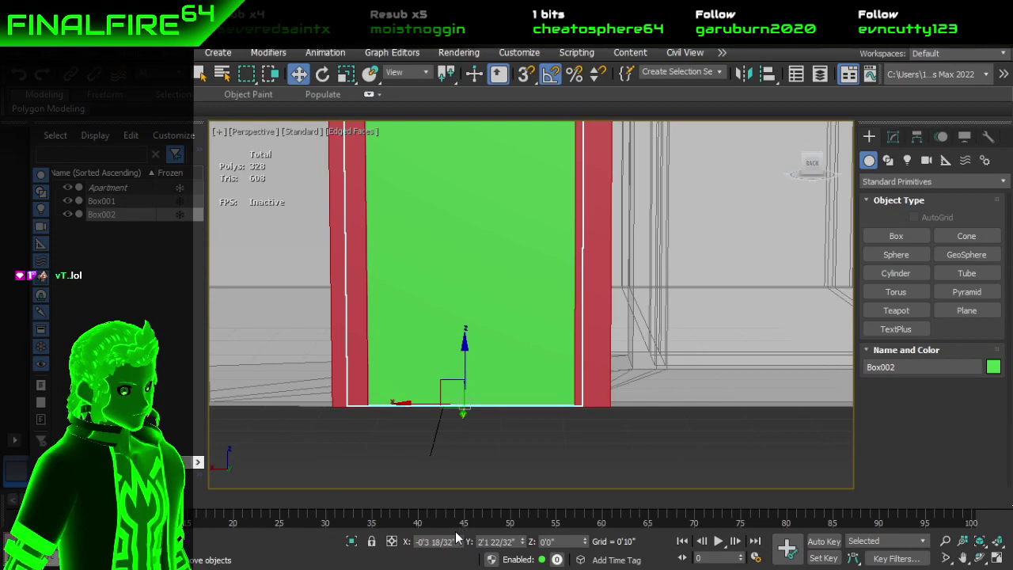
pyautogui.moveTo(452, 543); pyautogui.dragTo(423, 542)
pyautogui.hotkey('ctrl', 'a')
pyautogui.hotkey('ctrl', 'v')
pyautogui.click(484, 465)
pyautogui.moveTo(499, 394); pyautogui.dragTo(517, 416, button='middle')
pyautogui.click(525, 377)
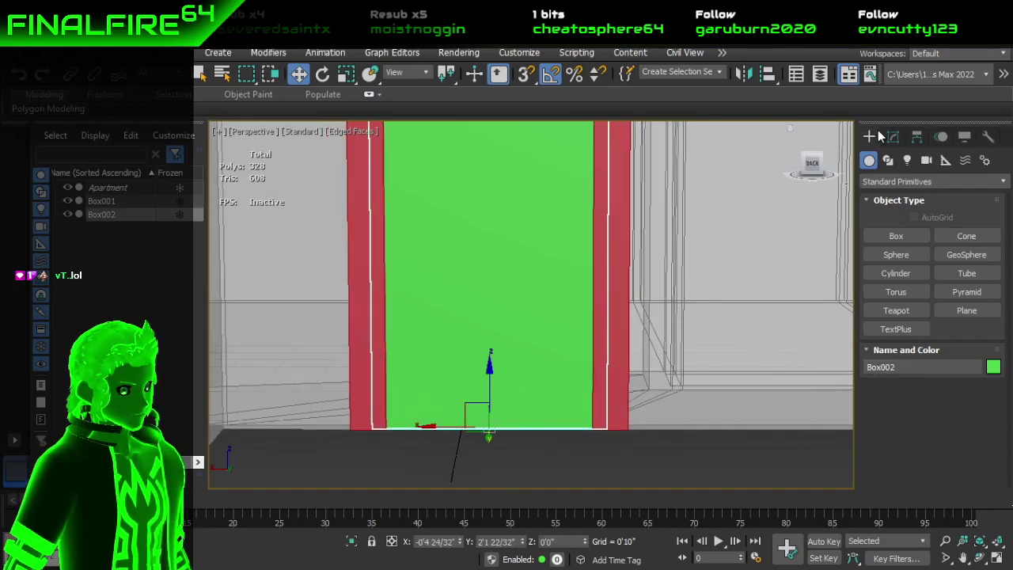
# Step: Raise the green door panel's height to 7'1 5/32" so it reaches into the frame's top bar
pyautogui.click(893, 137)
pyautogui.scroll(-3, 567, 373)
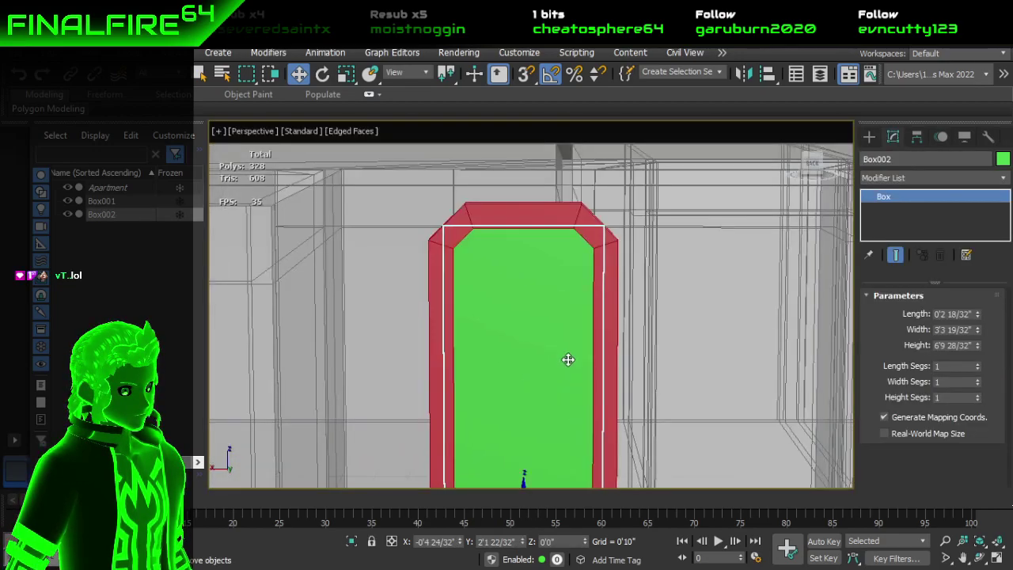
pyautogui.scroll(3, 547, 312)
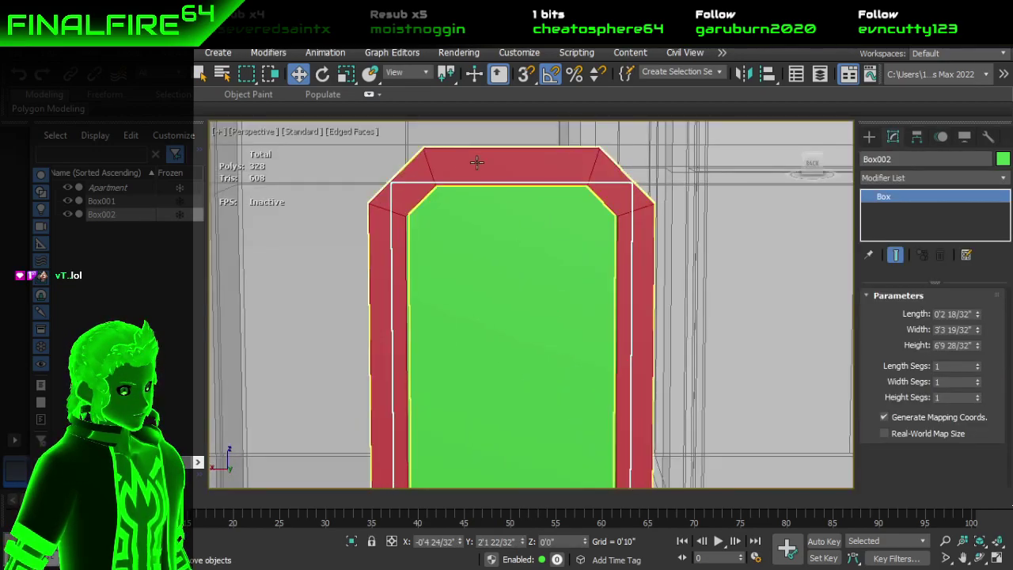
pyautogui.moveTo(465, 190)
pyautogui.keyDown('alt'); pyautogui.mouseDown(button='middle')
pyautogui.moveTo(473, 179)
pyautogui.moveTo(448, 195)
pyautogui.mouseUp(button='middle'); pyautogui.keyUp('alt')
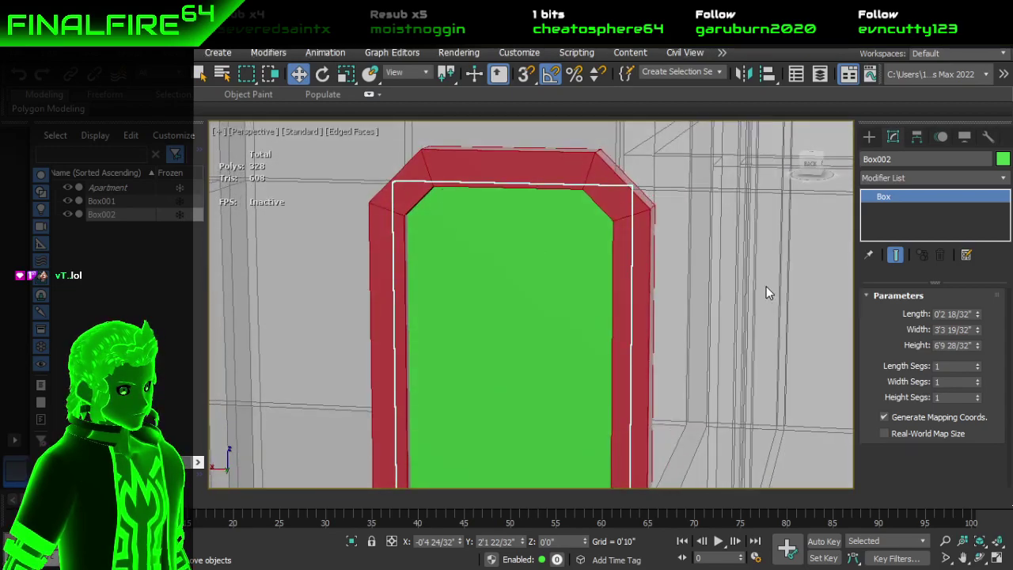
pyautogui.moveTo(979, 348); pyautogui.dragTo(987, 340)
# Step: Examine how the door panel's top corners, bottom edge and thickness sit within the frame from several angles
pyautogui.keyDown('alt'); pyautogui.moveTo(779, 317); pyautogui.dragTo(538, 400, button='middle'); pyautogui.keyUp('alt')
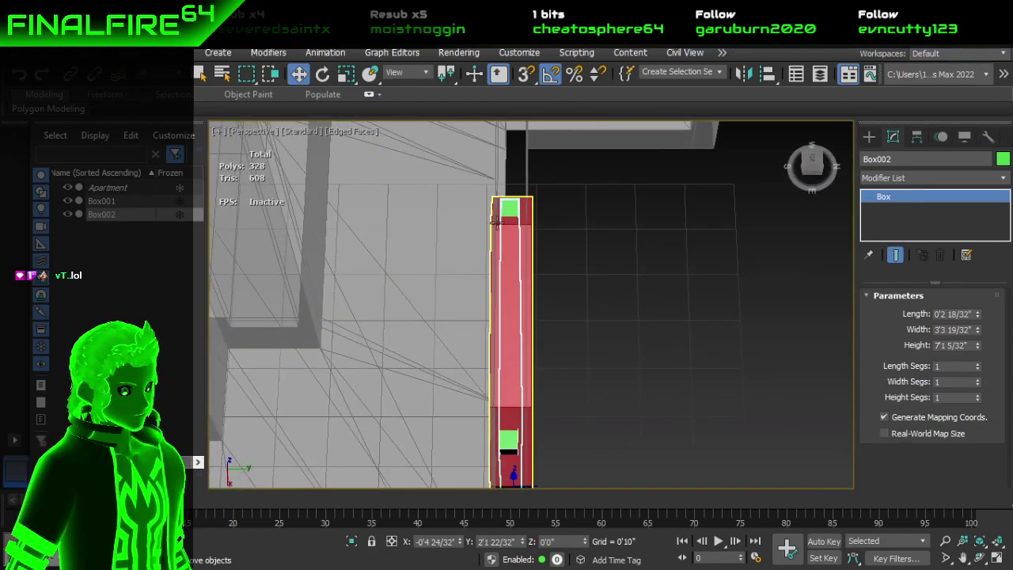
pyautogui.keyDown('alt'); pyautogui.moveTo(537, 264); pyautogui.dragTo(681, 242, button='middle'); pyautogui.keyUp('alt')
pyautogui.scroll(5, 502, 274)
pyautogui.scroll(-2, 572, 273)
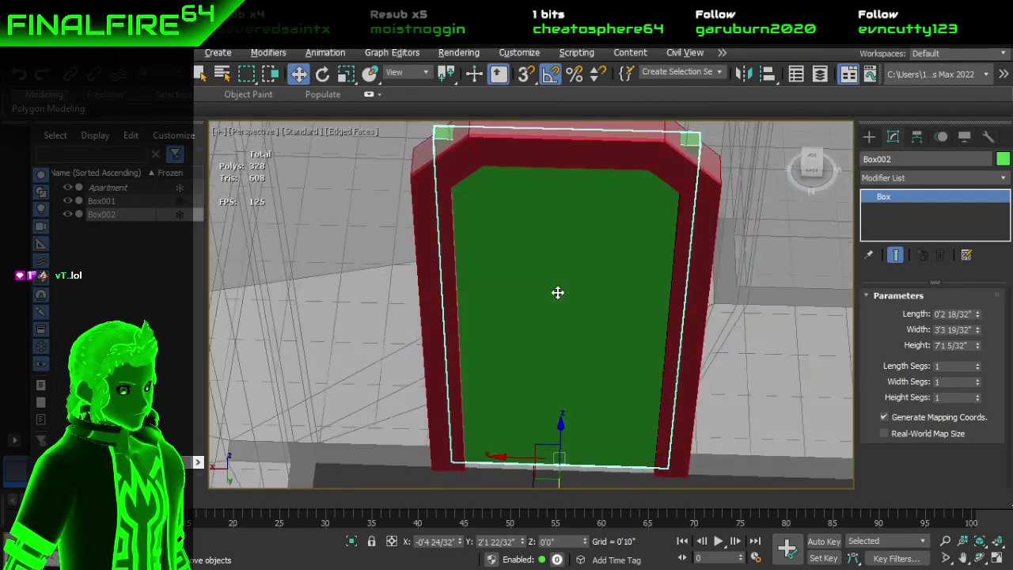
pyautogui.scroll(4, 559, 292)
pyautogui.scroll(-3, 567, 236)
pyautogui.moveTo(572, 243); pyautogui.dragTo(537, 169, button='middle')
pyautogui.keyDown('alt'); pyautogui.moveTo(544, 274); pyautogui.dragTo(553, 298, button='middle'); pyautogui.keyUp('alt')
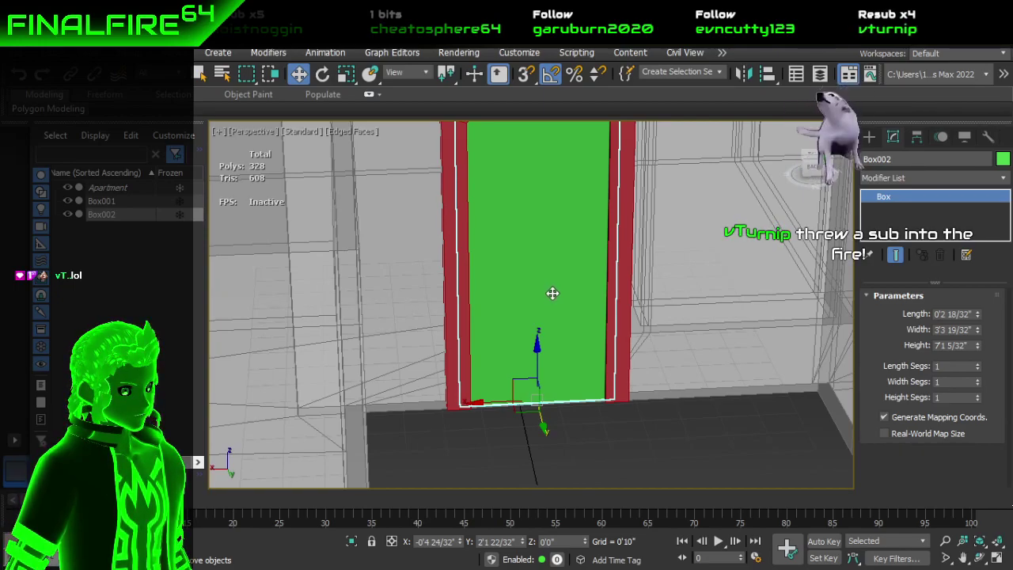
pyautogui.keyDown('alt'); pyautogui.moveTo(708, 204); pyautogui.dragTo(669, 204, button='middle'); pyautogui.keyUp('alt')
# Step: Match the door panel's Y position to the frame's by setting it to 2'2"
pyautogui.click(561, 144)
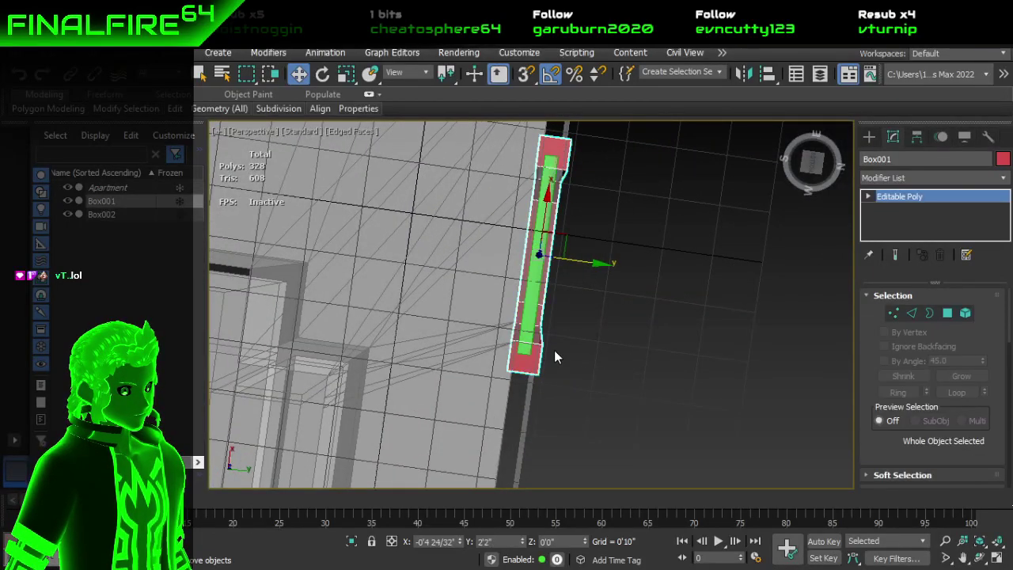
pyautogui.doubleClick(478, 542)
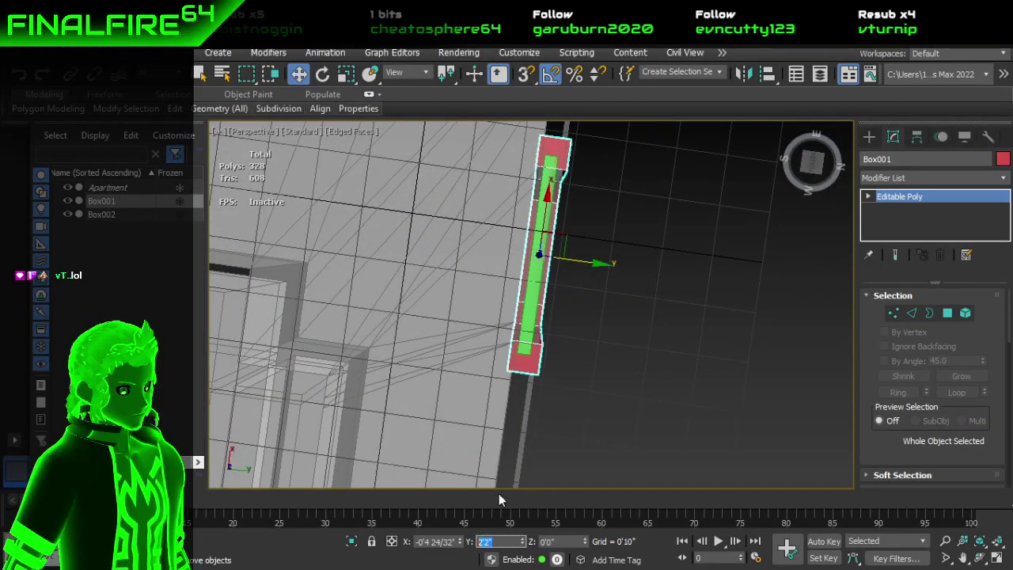
pyautogui.click(543, 292)
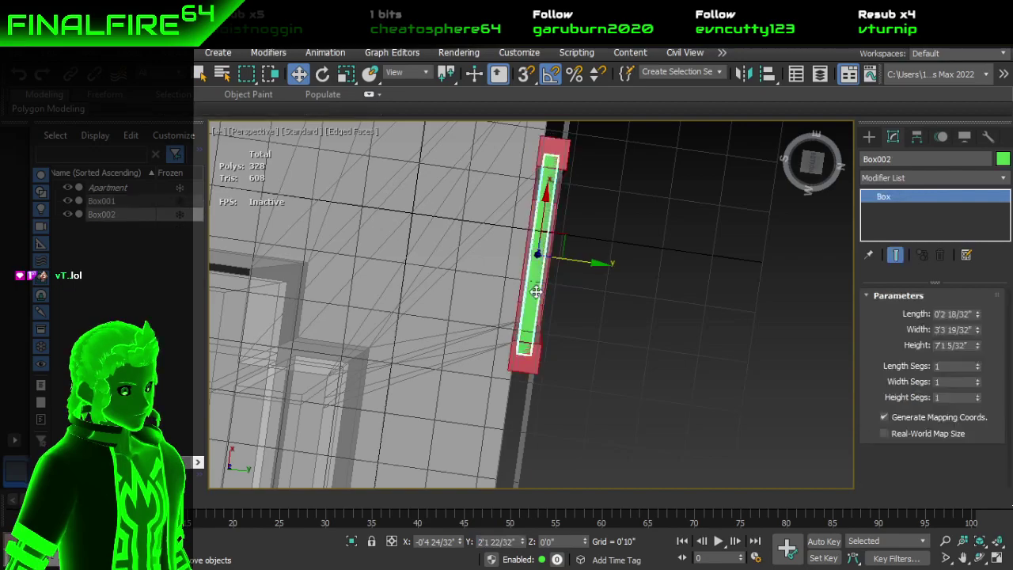
pyautogui.doubleClick(507, 542)
pyautogui.write('2\'2"')
pyautogui.press('Return')
pyautogui.click(633, 271)
# Step: Inspect the aligned door panel and frame in the doorway, close up and from farther away
pyautogui.keyDown('alt'); pyautogui.moveTo(633, 271); pyautogui.dragTo(691, 432, button='middle'); pyautogui.keyUp('alt')
pyautogui.press('z')
pyautogui.scroll(2, 540, 326)
pyautogui.keyDown('alt'); pyautogui.moveTo(540, 326); pyautogui.dragTo(451, 291, button='middle'); pyautogui.keyUp('alt')
pyautogui.scroll(-8, 455, 324)
pyautogui.scroll(3, 475, 291)
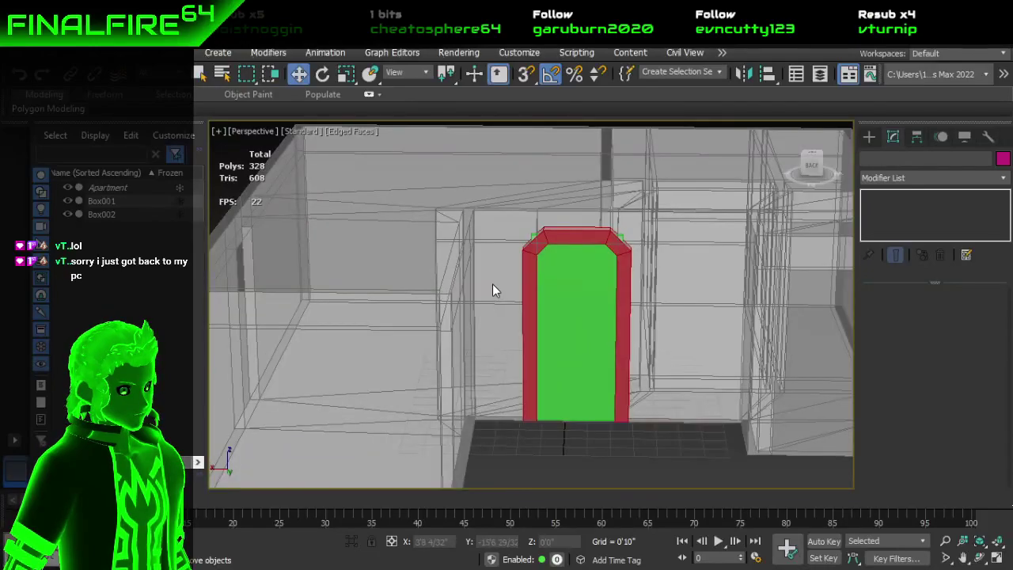
pyautogui.scroll(3, 492, 284)
pyautogui.moveTo(631, 276); pyautogui.dragTo(561, 201, button='middle')
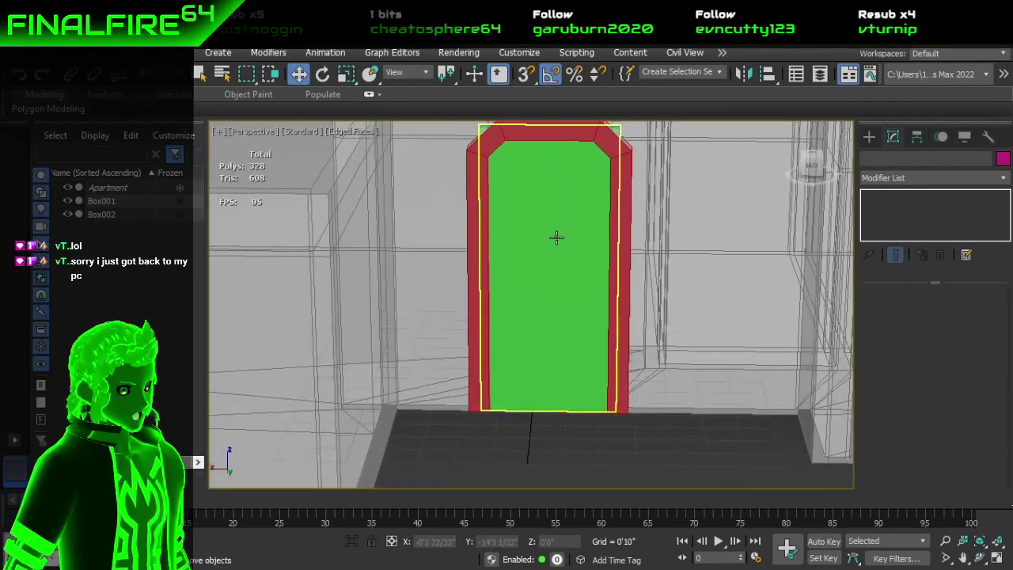
# Step: Divide the door panel vertically down the middle with 2 width segments, keeping 1 length segment
pyautogui.click(557, 238)
pyautogui.keyDown('alt'); pyautogui.moveTo(612, 246); pyautogui.dragTo(671, 388, button='middle'); pyautogui.keyUp('alt')
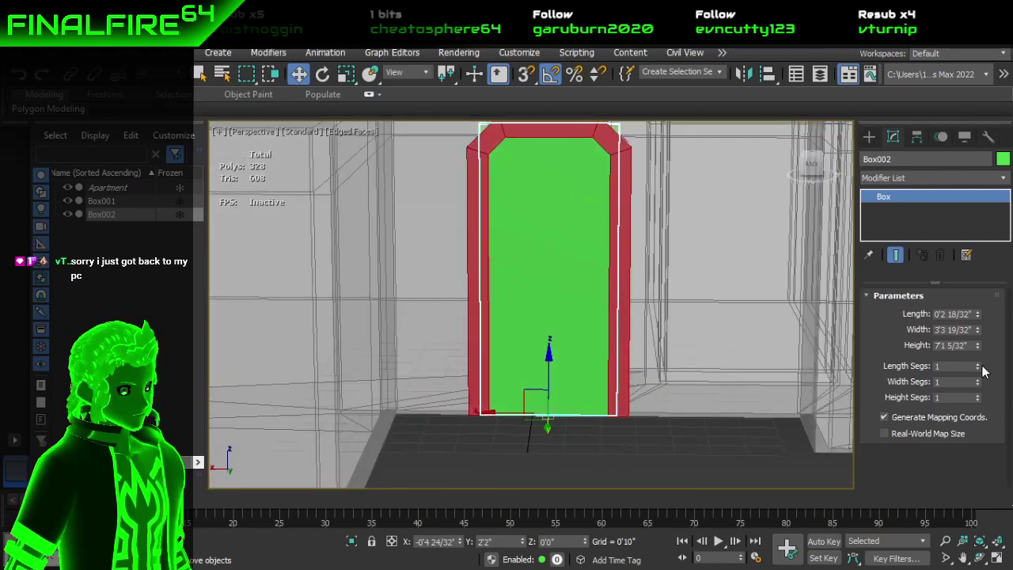
pyautogui.click(978, 365)
pyautogui.keyDown('alt'); pyautogui.moveTo(714, 380); pyautogui.dragTo(699, 392, button='middle'); pyautogui.keyUp('alt')
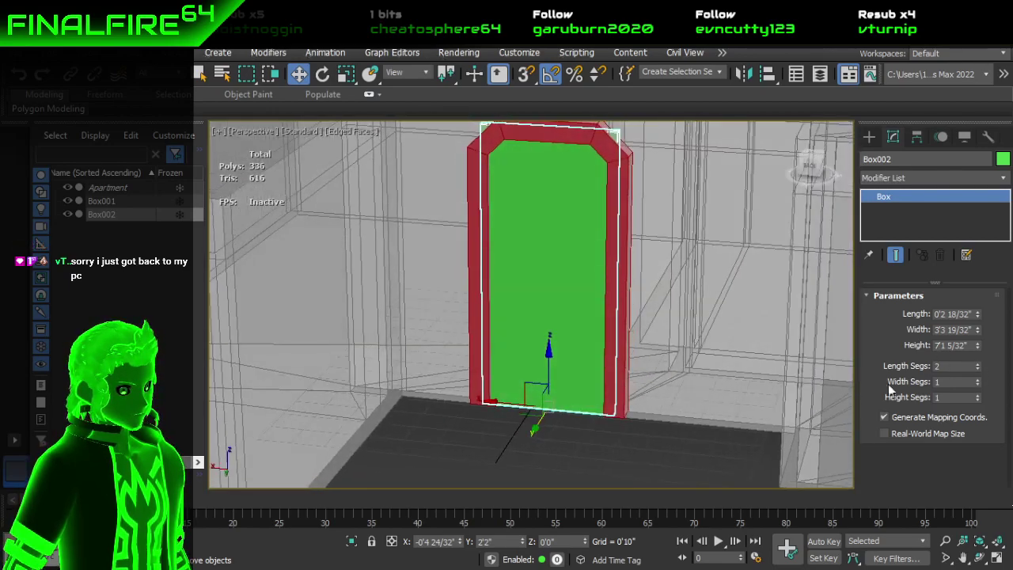
pyautogui.click(978, 379)
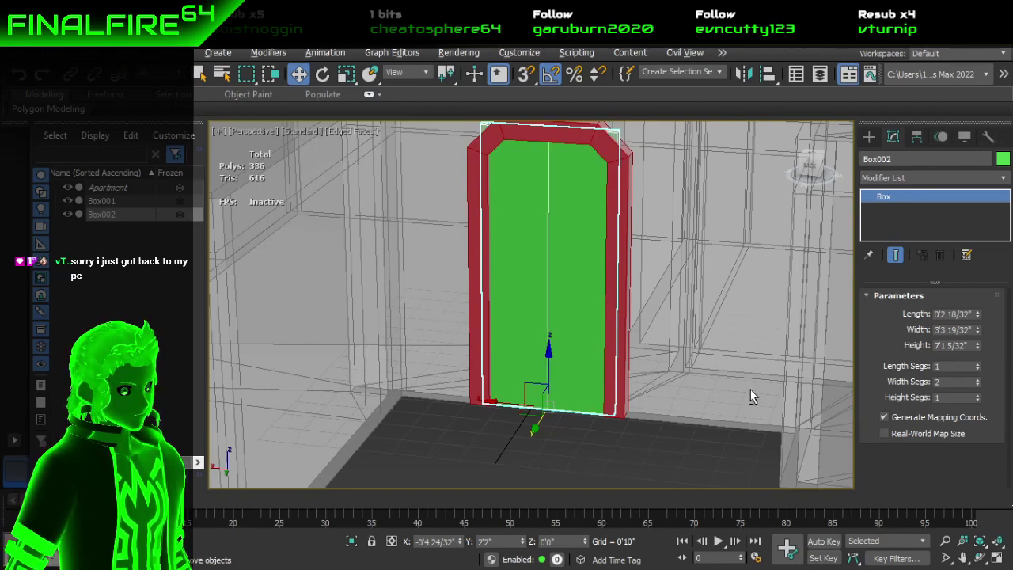
pyautogui.keyDown('alt'); pyautogui.moveTo(753, 396); pyautogui.dragTo(751, 393, button='middle'); pyautogui.keyUp('alt')
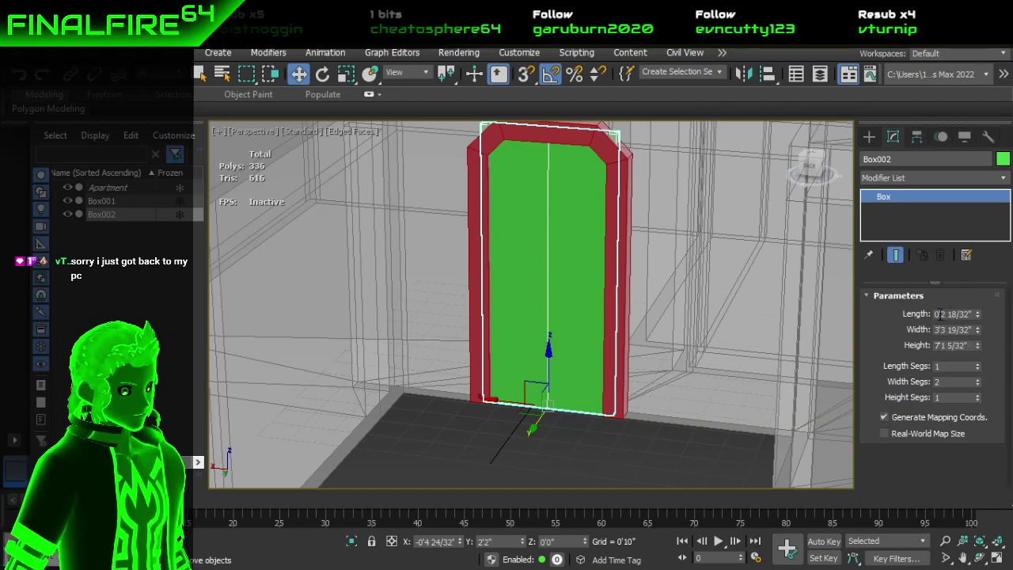
# Step: Set the door panel's length to 2" and check its thickness against the frame
pyautogui.moveTo(944, 314); pyautogui.dragTo(975, 317)
pyautogui.write('2')
pyautogui.press('Return')
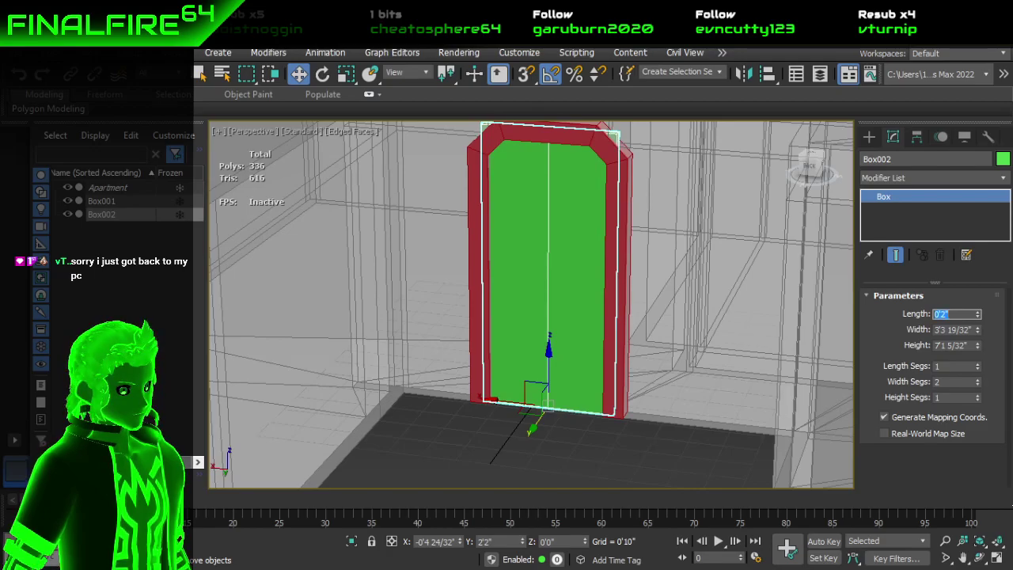
pyautogui.keyDown('alt'); pyautogui.moveTo(736, 244); pyautogui.dragTo(771, 284, button='middle'); pyautogui.keyUp('alt')
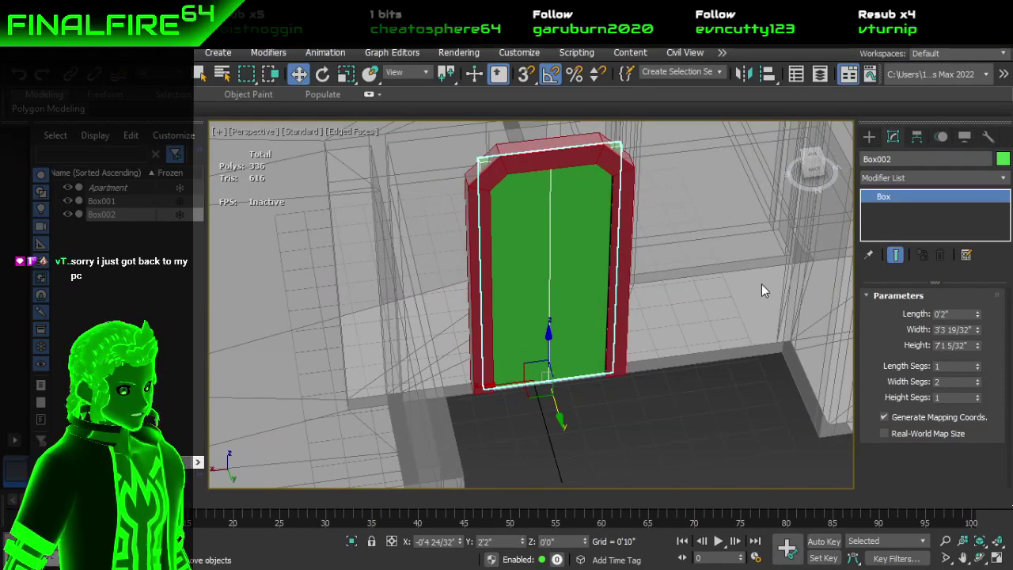
pyautogui.keyDown('alt'); pyautogui.moveTo(730, 292); pyautogui.dragTo(762, 303, button='middle'); pyautogui.keyUp('alt')
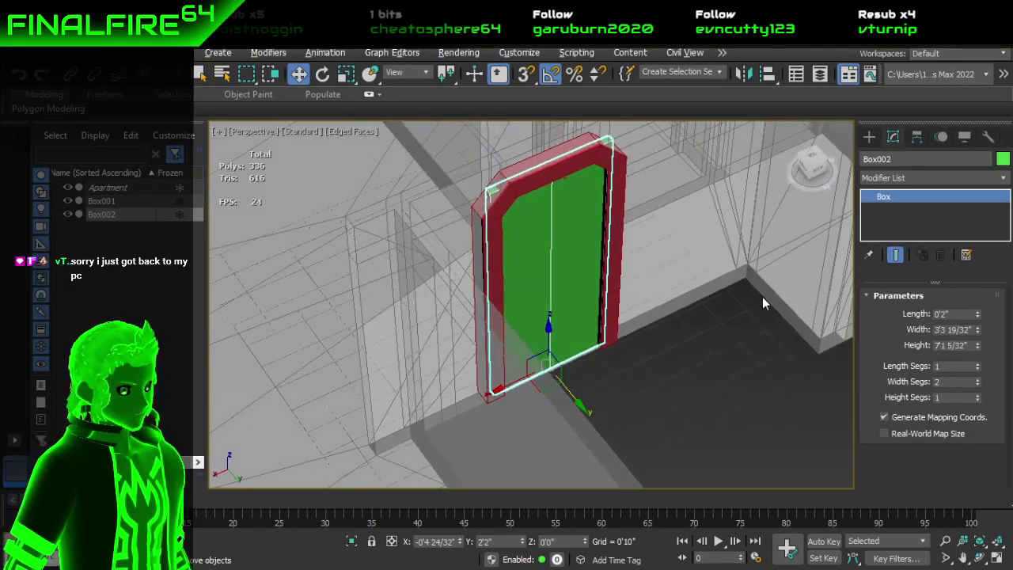
pyautogui.keyDown('alt'); pyautogui.moveTo(712, 253); pyautogui.dragTo(663, 245, button='middle'); pyautogui.keyUp('alt')
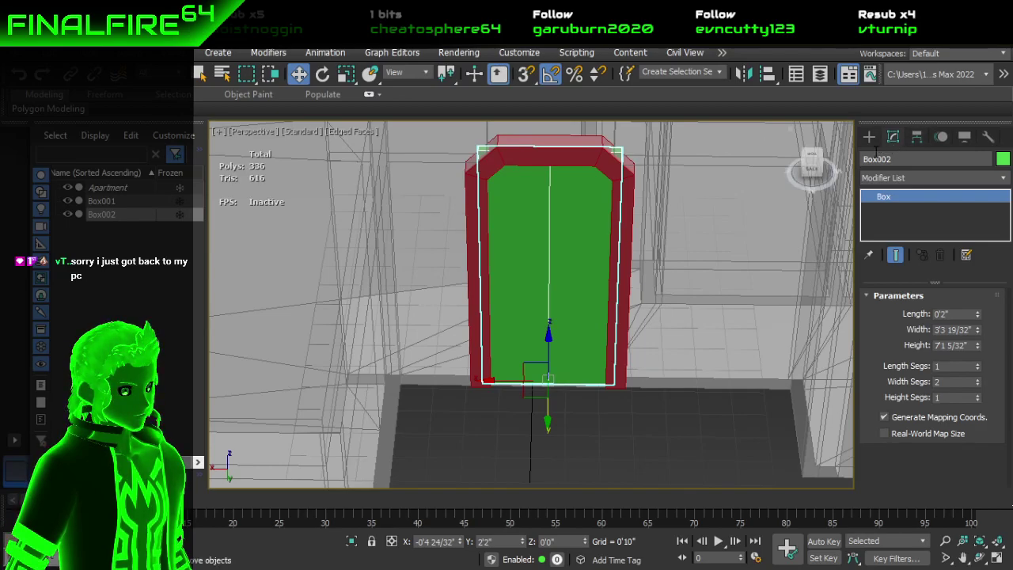
# Step: Move the door panel to the world origin by resetting its X and Y positions to 0'0"
pyautogui.rightClick(458, 542)
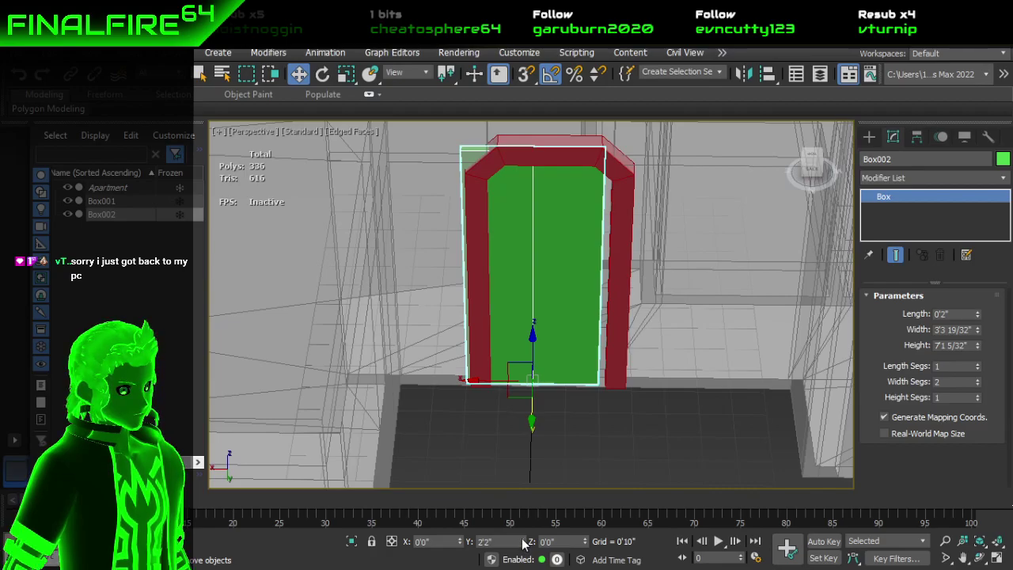
pyautogui.rightClick(523, 543)
pyautogui.keyDown('alt'); pyautogui.moveTo(554, 274); pyautogui.dragTo(822, 278, button='middle'); pyautogui.keyUp('alt')
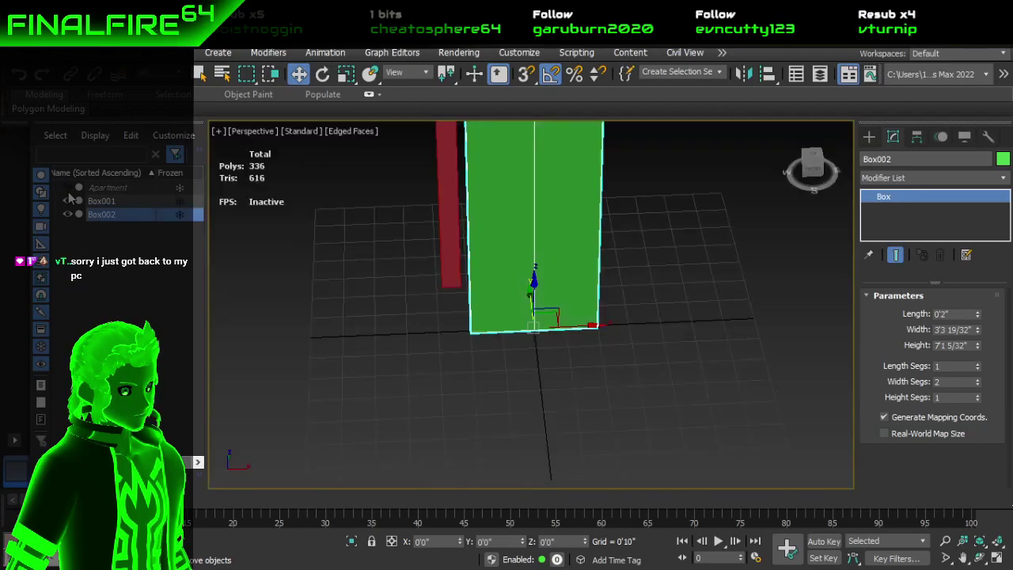
# Step: Hide the Apartment object to isolate the door panel and its frame
pyautogui.click(68, 188)
pyautogui.keyDown('alt'); pyautogui.moveTo(569, 288); pyautogui.dragTo(567, 355, button='middle'); pyautogui.keyUp('alt')
pyautogui.scroll(2, 543, 291)
pyautogui.scroll(2, 545, 312)
pyautogui.scroll(-2, 568, 356)
pyautogui.moveTo(741, 335); pyautogui.dragTo(633, 312, button='middle')
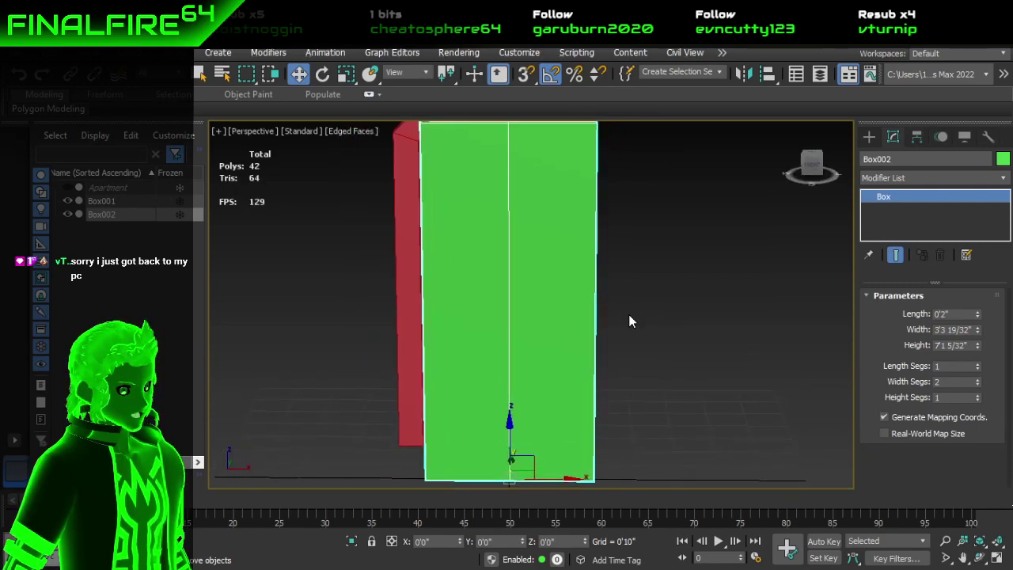
# Step: Try different height segment counts between 1 and 5 on the door panel and settle on 4
pyautogui.click(978, 395)
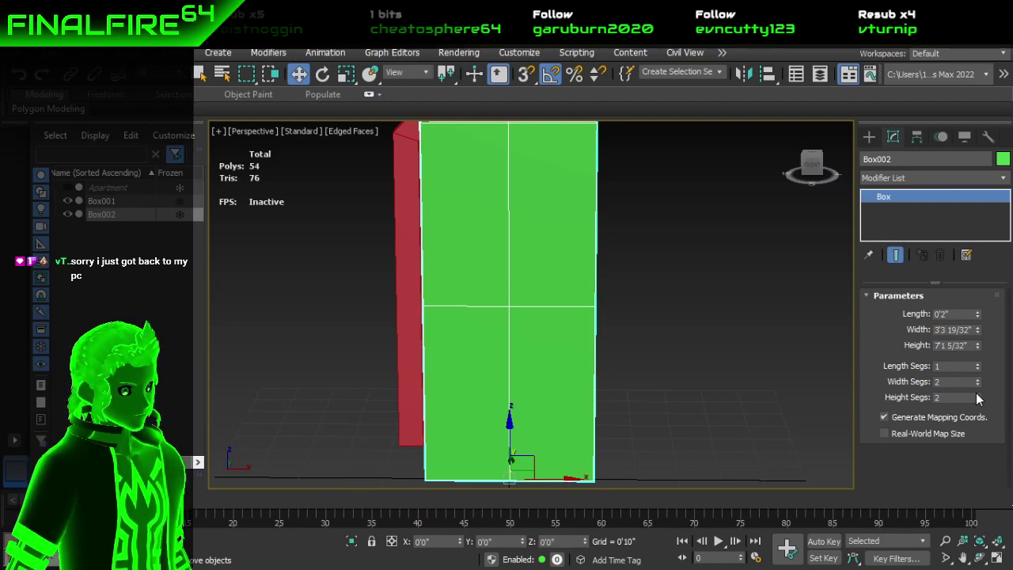
pyautogui.click(978, 395)
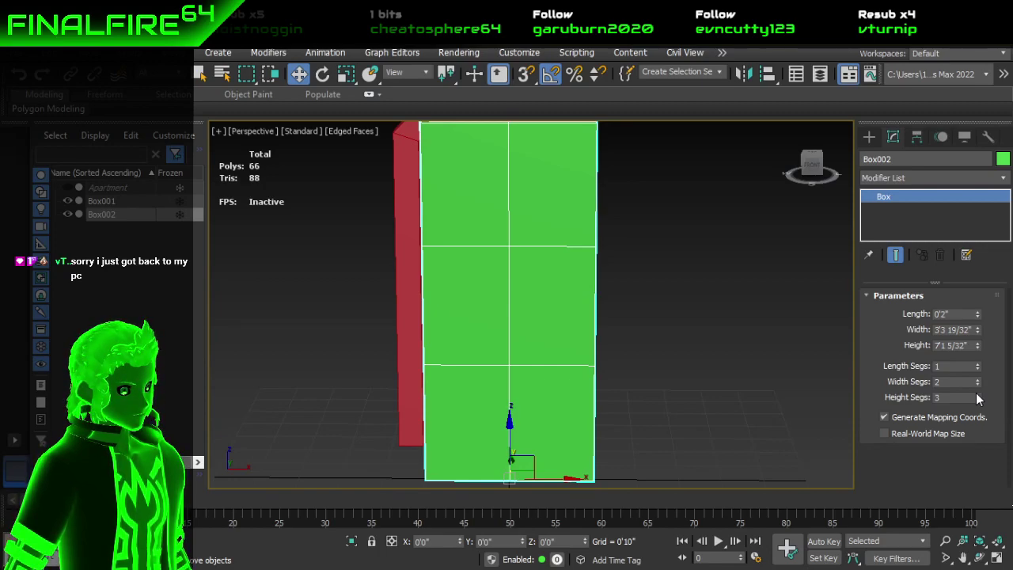
pyautogui.click(978, 395)
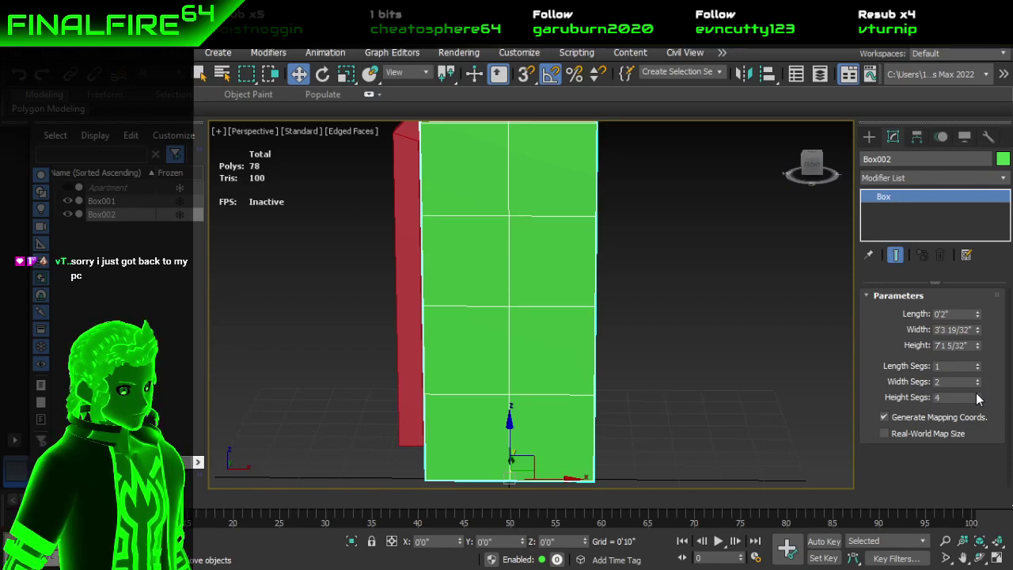
pyautogui.click(979, 400)
pyautogui.click(978, 400)
pyautogui.click(978, 400)
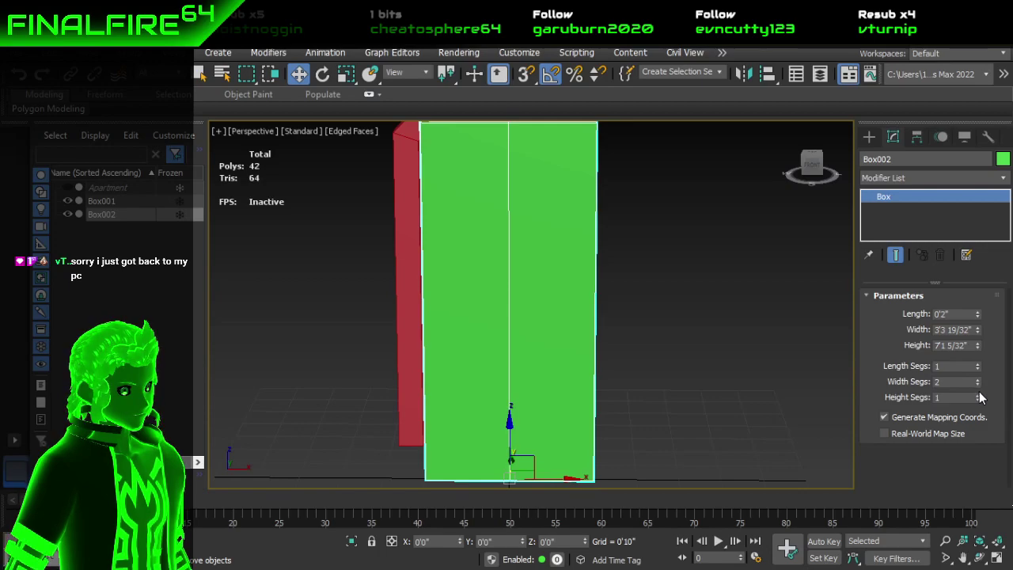
pyautogui.click(978, 395)
pyautogui.click(979, 396)
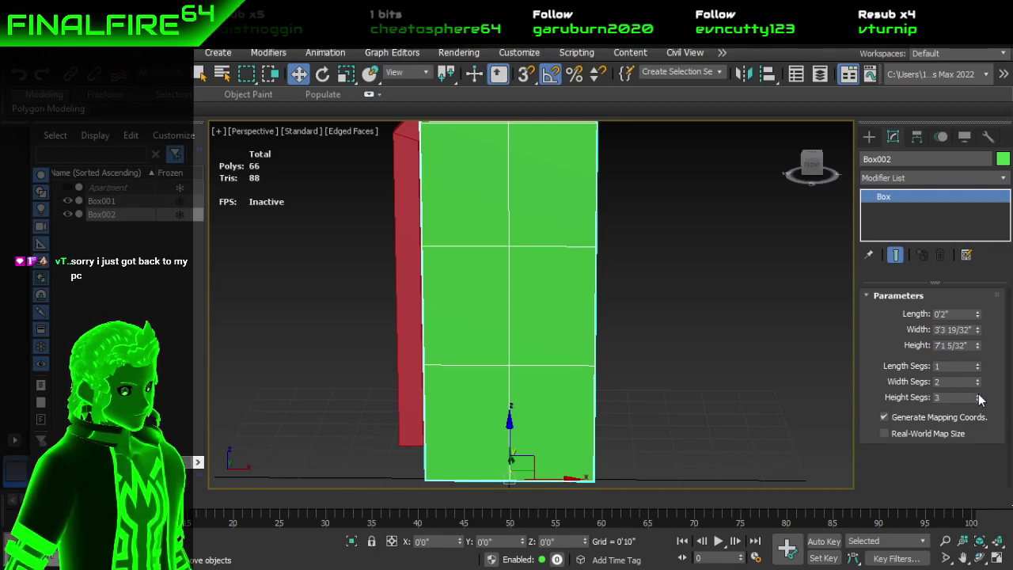
pyautogui.click(979, 395)
pyautogui.click(979, 395)
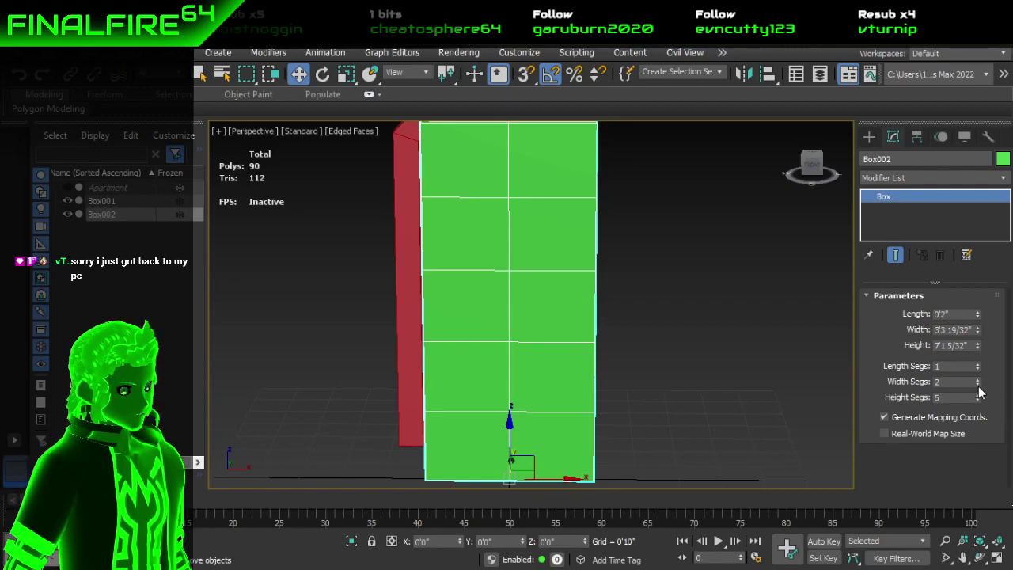
pyautogui.click(979, 401)
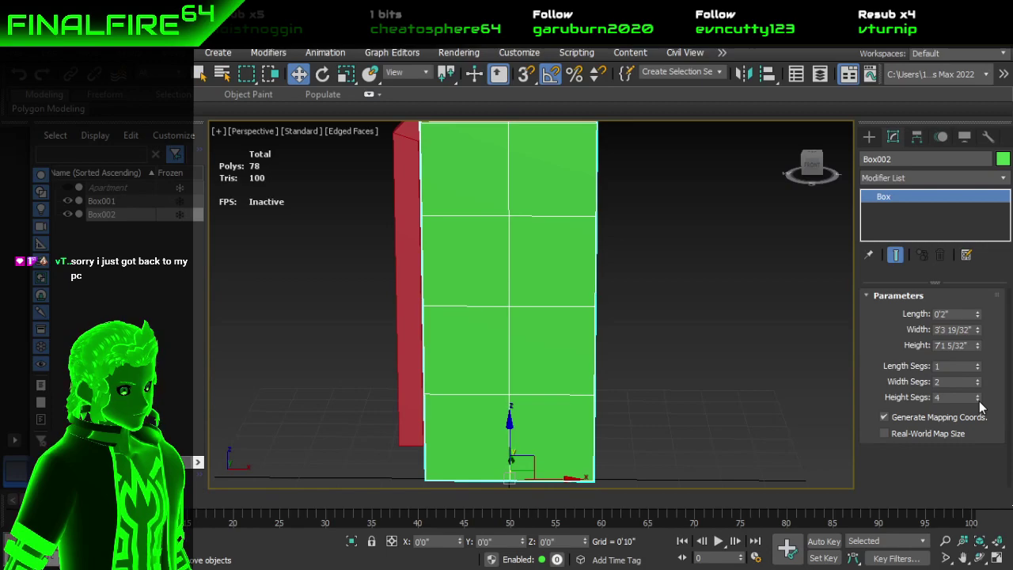
pyautogui.click(979, 401)
pyautogui.click(979, 401)
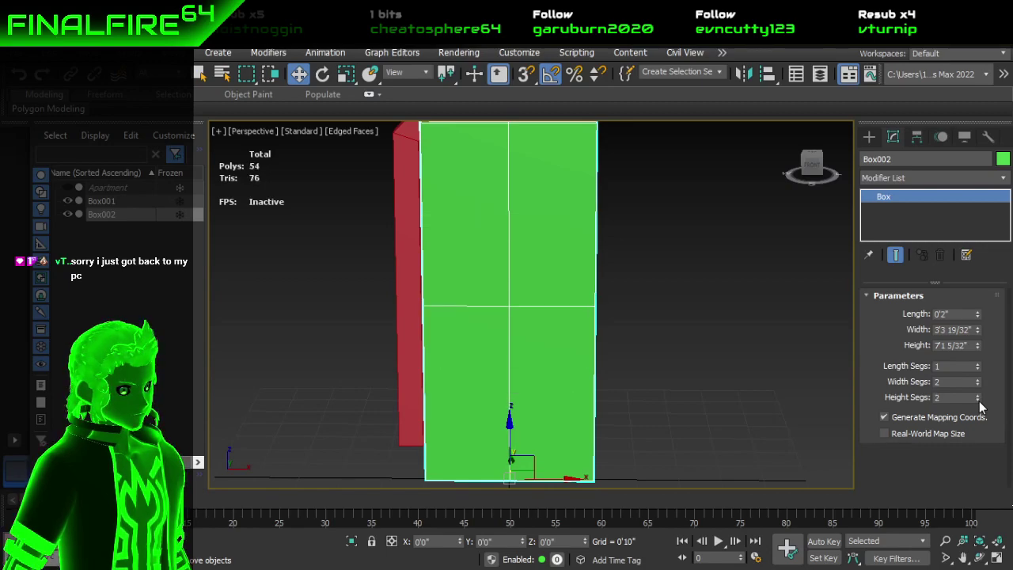
pyautogui.click(979, 396)
pyautogui.click(980, 396)
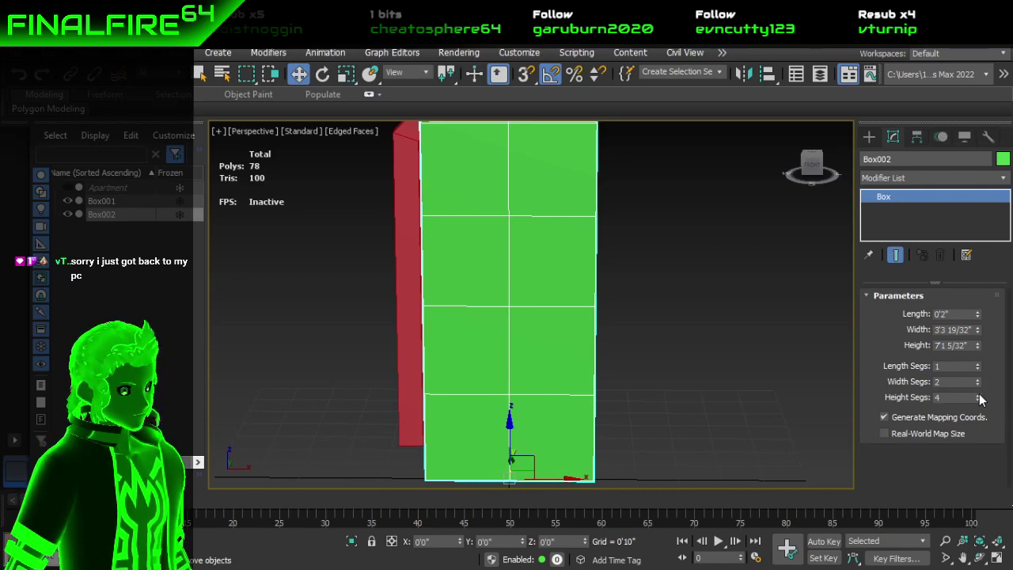
# Step: Convert the door panel to an Editable Poly and switch to edge editing
pyautogui.rightClick(923, 198)
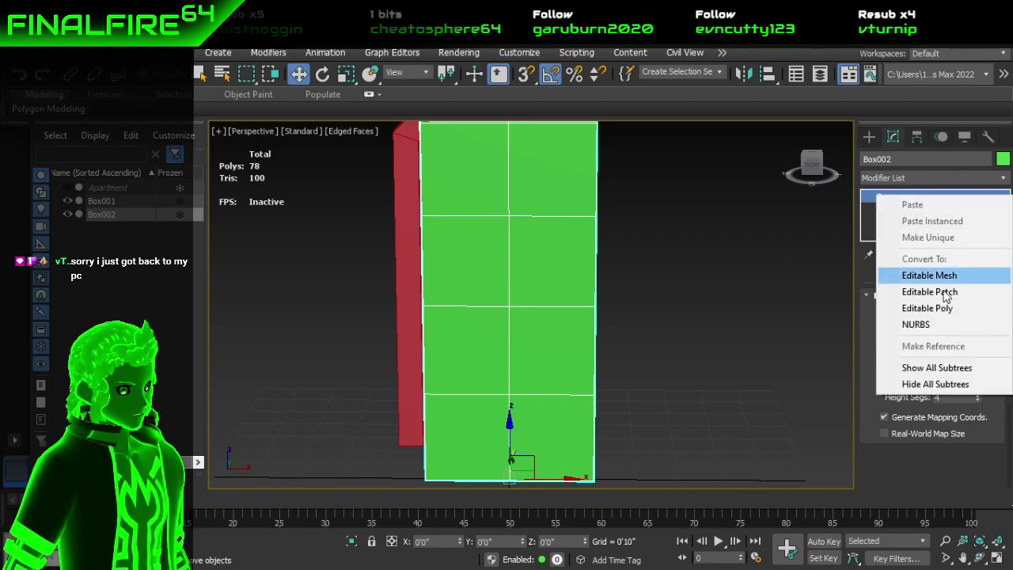
pyautogui.click(928, 309)
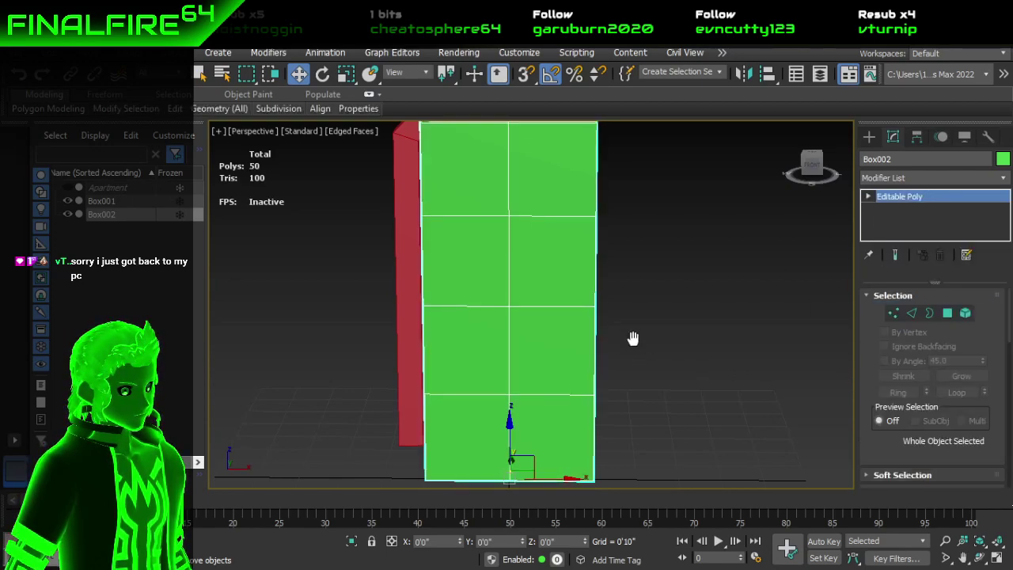
pyautogui.moveTo(633, 341); pyautogui.dragTo(646, 256, button='middle')
pyautogui.scroll(2, 689, 282)
pyautogui.click(914, 313)
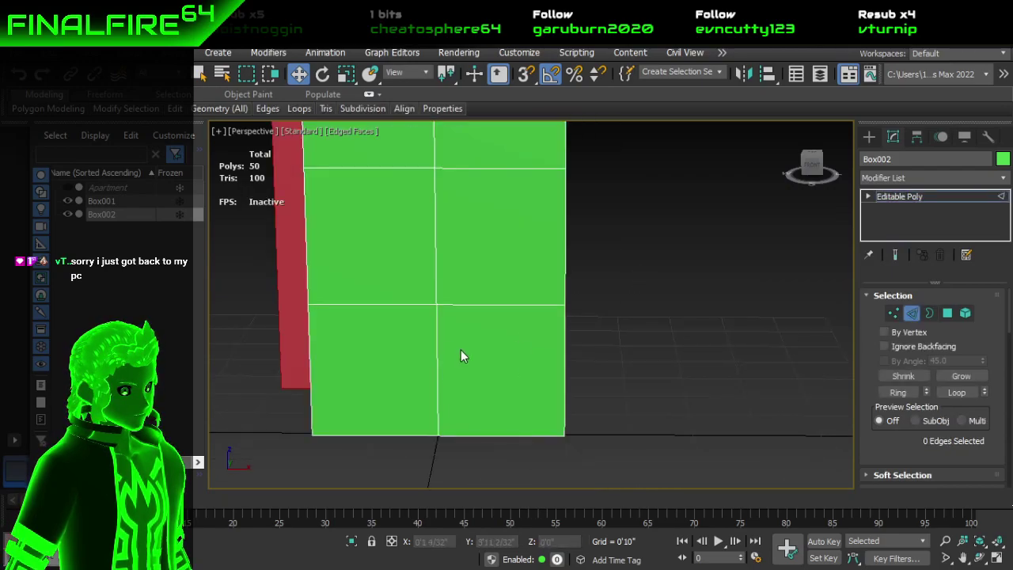
# Step: Select the three centre edges of the panel's lowest section, on the front, underside and back
pyautogui.click(436, 362)
pyautogui.keyDown('alt'); pyautogui.moveTo(482, 384); pyautogui.dragTo(518, 276, button='middle'); pyautogui.keyUp('alt')
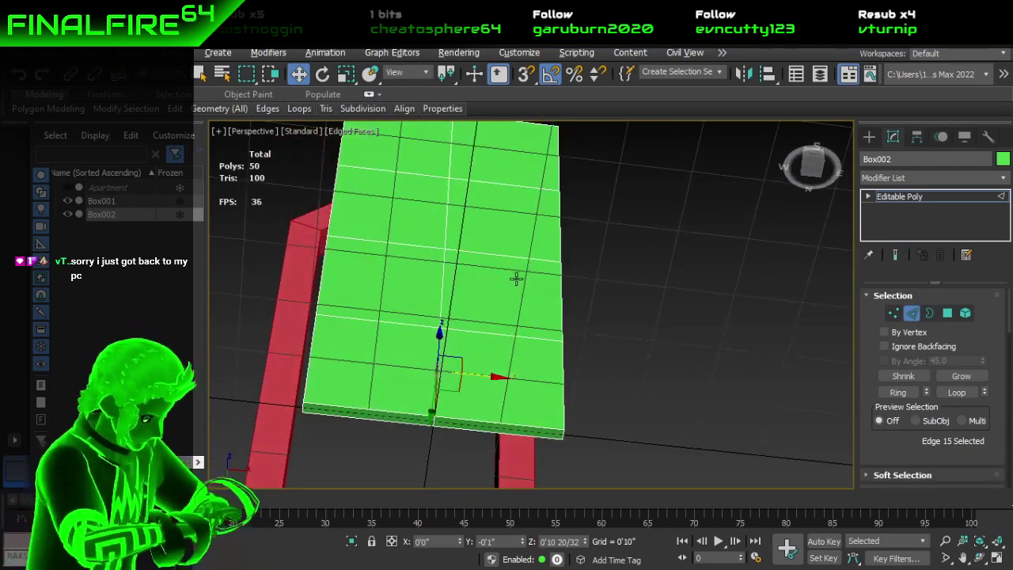
pyautogui.keyDown('alt'); pyautogui.moveTo(446, 380); pyautogui.dragTo(512, 375, button='middle'); pyautogui.keyUp('alt')
pyautogui.press('q')
pyautogui.scroll(2, 437, 368)
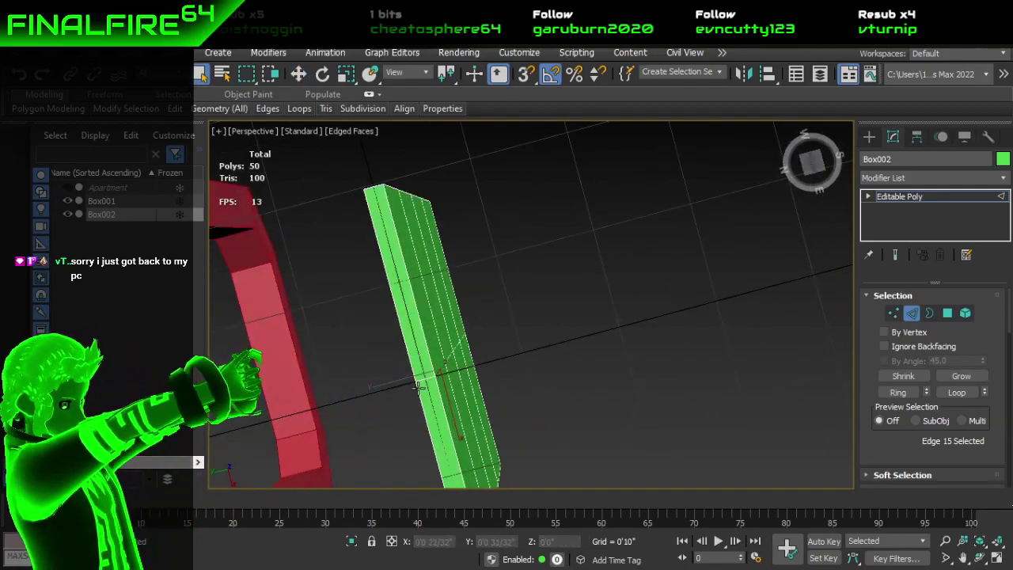
pyautogui.keyDown('ctrl'); pyautogui.click(423, 379); pyautogui.keyUp('ctrl')
pyautogui.keyDown('alt'); pyautogui.moveTo(442, 361); pyautogui.dragTo(565, 418, button='middle'); pyautogui.keyUp('alt')
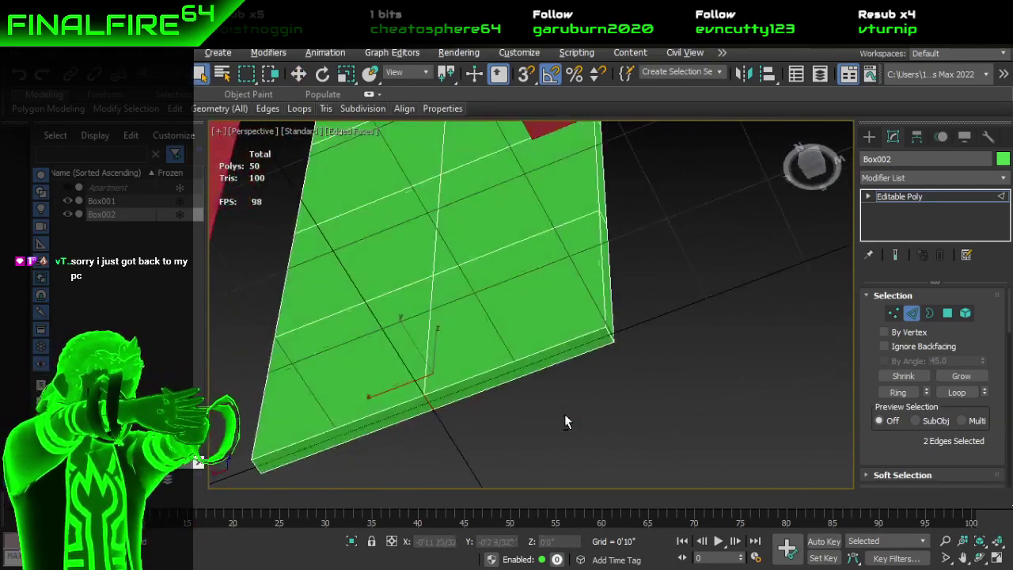
pyautogui.keyDown('ctrl'); pyautogui.click(420, 339); pyautogui.keyUp('ctrl')
pyautogui.keyDown('alt'); pyautogui.moveTo(536, 338); pyautogui.dragTo(467, 444, button='middle'); pyautogui.keyUp('alt')
# Step: Try to shift the three lowest centre edges sideways, setting their X position to -0'6"
pyautogui.press('w')
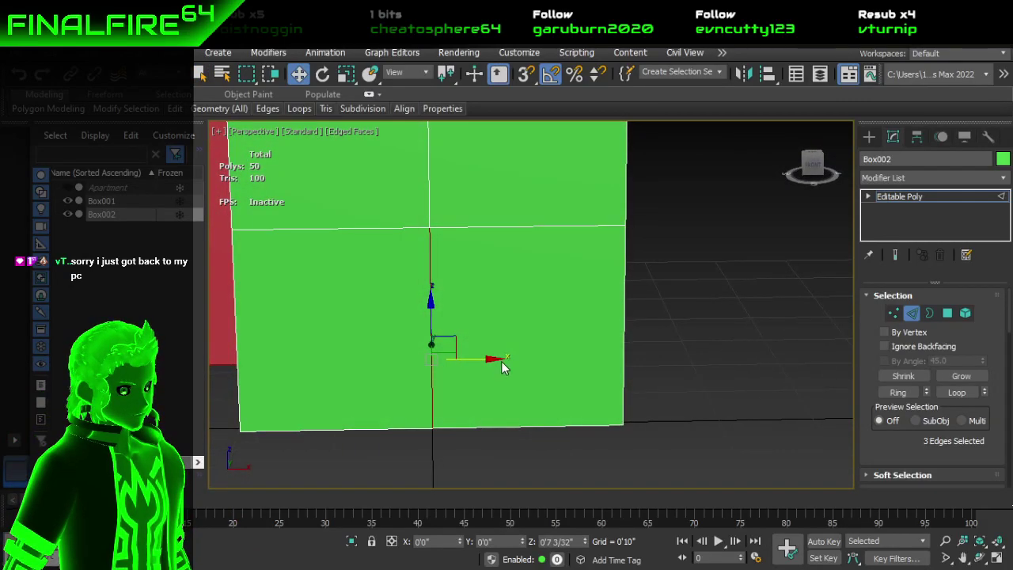
pyautogui.moveTo(491, 360); pyautogui.dragTo(464, 359)
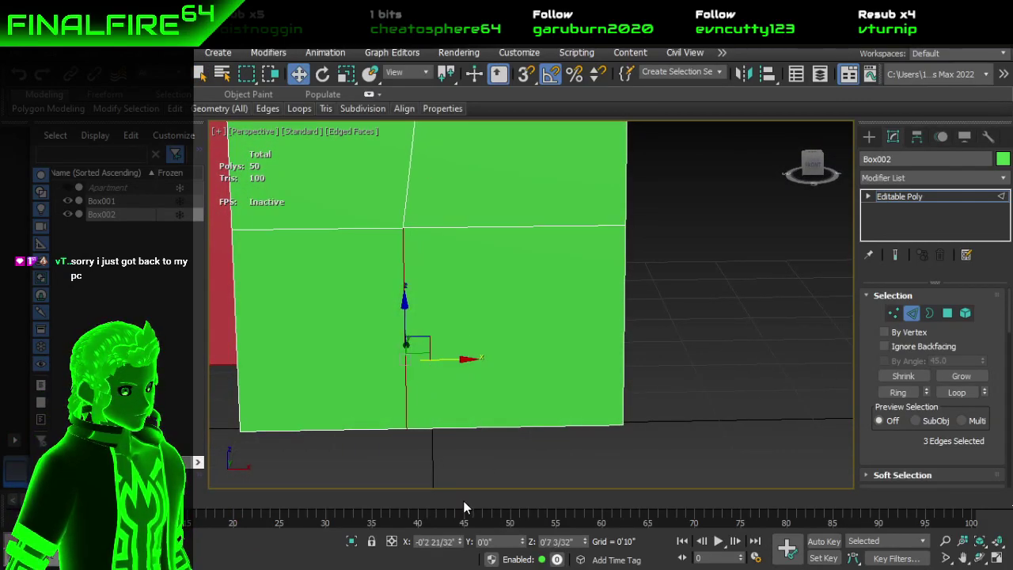
pyautogui.keyDown('alt'); pyautogui.moveTo(473, 427); pyautogui.dragTo(477, 399, button='middle'); pyautogui.keyUp('alt')
pyautogui.moveTo(497, 423); pyautogui.dragTo(485, 426)
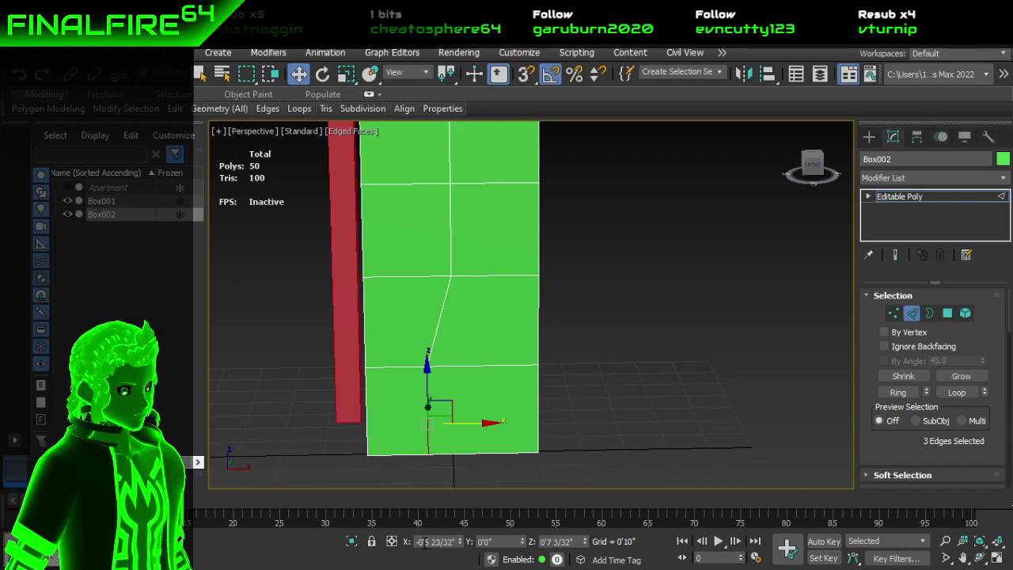
pyautogui.moveTo(425, 543); pyautogui.dragTo(448, 551)
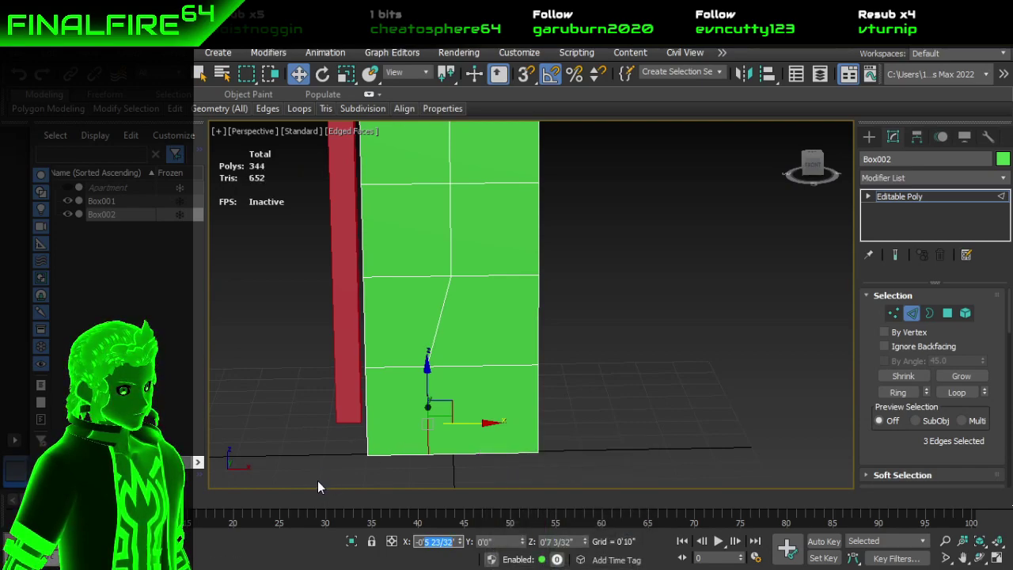
pyautogui.write('6')
pyautogui.press('Return')
# Step: Select the three centre edges of the panel's uppermost section, on the front, top and back
pyautogui.moveTo(486, 250); pyautogui.dragTo(471, 349, button='middle')
pyautogui.scroll(2, 437, 285)
pyautogui.keyDown('alt'); pyautogui.moveTo(423, 263); pyautogui.dragTo(596, 359, button='middle'); pyautogui.keyUp('alt')
pyautogui.click(418, 333)
pyautogui.scroll(3, 417, 331)
pyautogui.doubleClick(418, 331)
pyautogui.moveTo(532, 365); pyautogui.dragTo(452, 315, button='middle')
pyautogui.scroll(-2, 490, 352)
pyautogui.scroll(-3, 462, 339)
pyautogui.moveTo(466, 367); pyautogui.dragTo(414, 343, button='middle')
pyautogui.moveTo(421, 385); pyautogui.dragTo(450, 230, button='middle')
pyautogui.scroll(1, 481, 304)
pyautogui.scroll(-1, 484, 306)
pyautogui.moveTo(484, 306); pyautogui.dragTo(475, 334, button='middle')
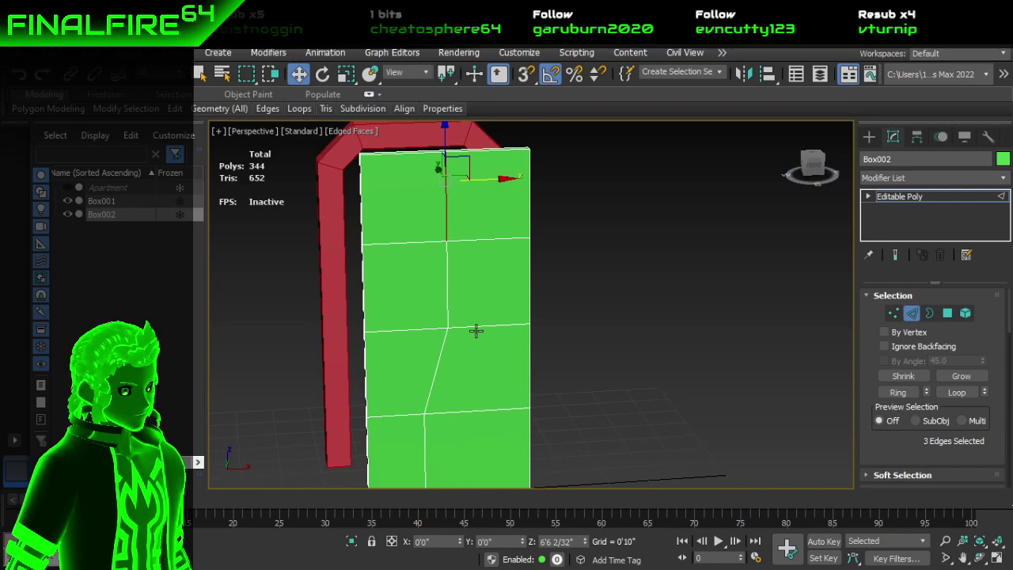
# Step: Undo the top edge selection and the sideways shift of the lowest centre edges
pyautogui.hotkey('ctrl', 'z')
pyautogui.hotkey('ctrl', 'z')
pyautogui.hotkey('ctrl', 'z')
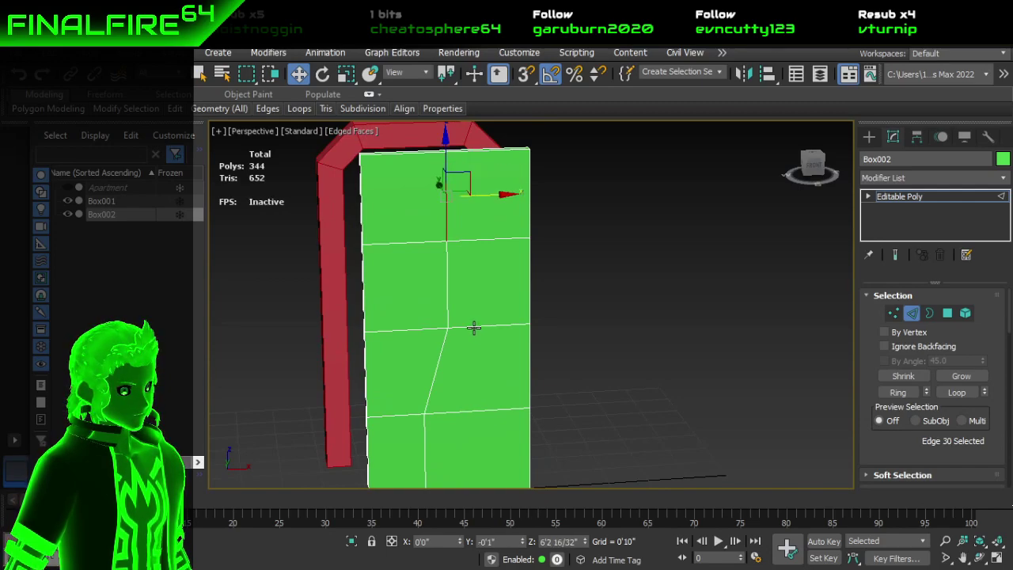
pyautogui.hotkey('ctrl', 'z')
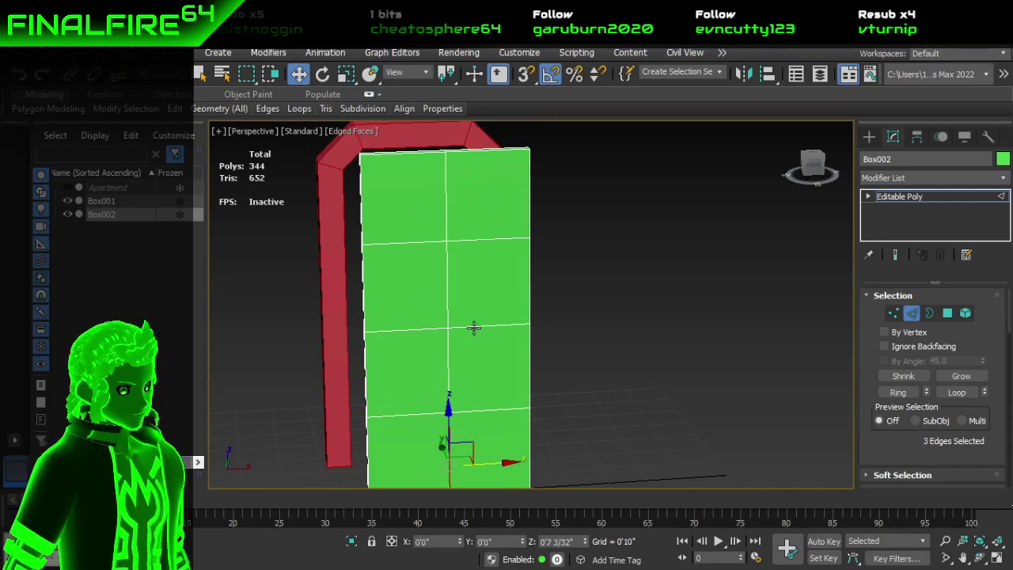
# Step: Insert two vertical edge loops with Swift Loop, one close to each side of the panel's centre line
pyautogui.moveTo(267, 109)
pyautogui.click(298, 143)
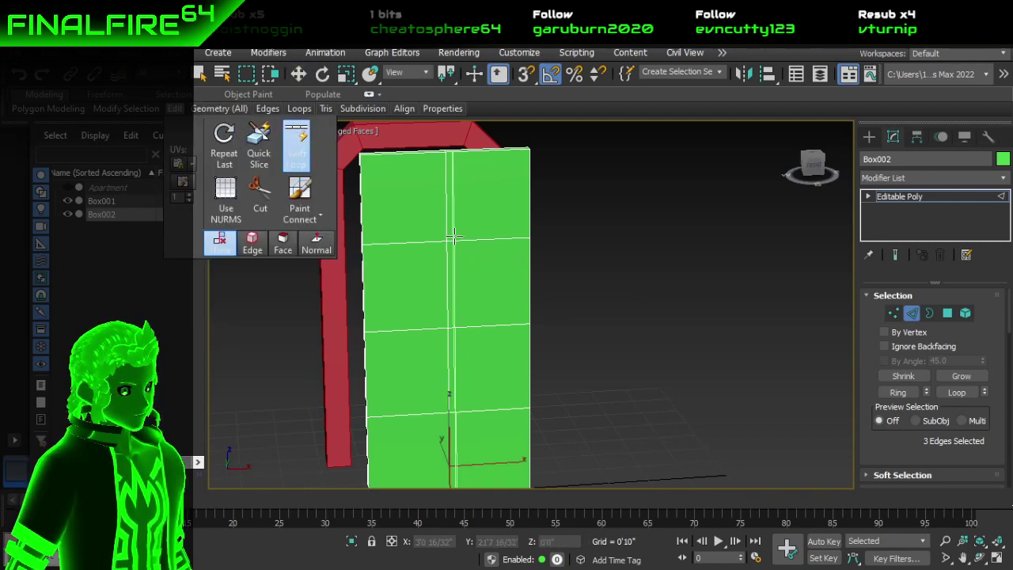
pyautogui.click(449, 240)
pyautogui.click(450, 240)
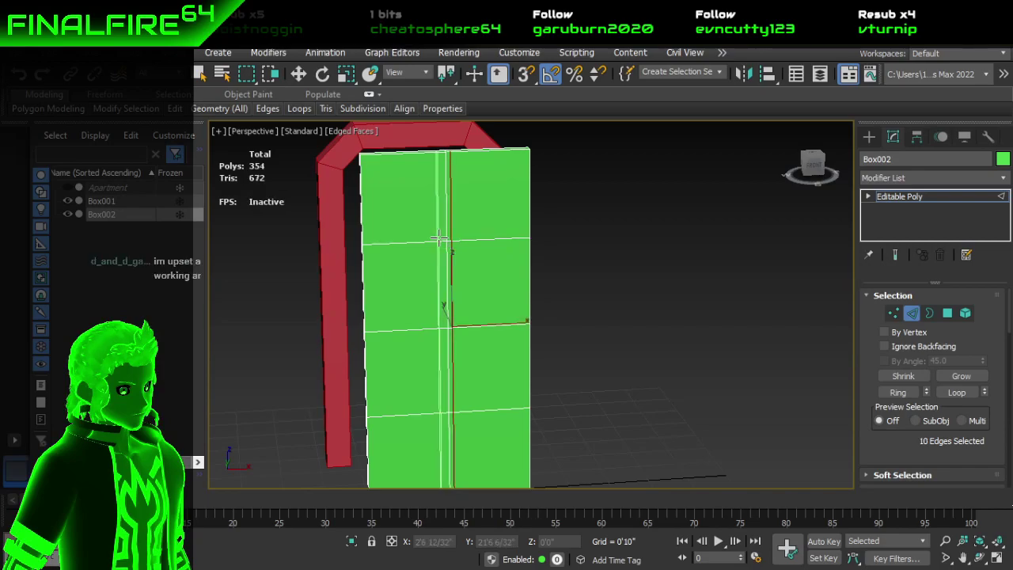
pyautogui.click(445, 241)
pyautogui.rightClick(455, 247)
# Step: Select the new edge loop right of the panel's centre line and set its X position to 1", then to 0.5"
pyautogui.scroll(5, 453, 248)
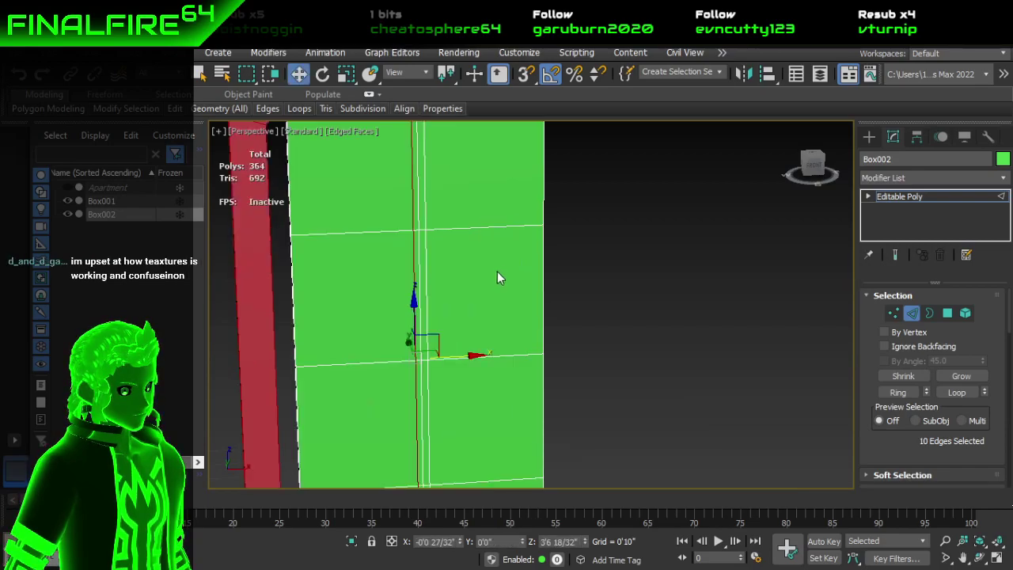
pyautogui.moveTo(436, 247); pyautogui.dragTo(447, 317, button='middle')
pyautogui.scroll(5, 447, 317)
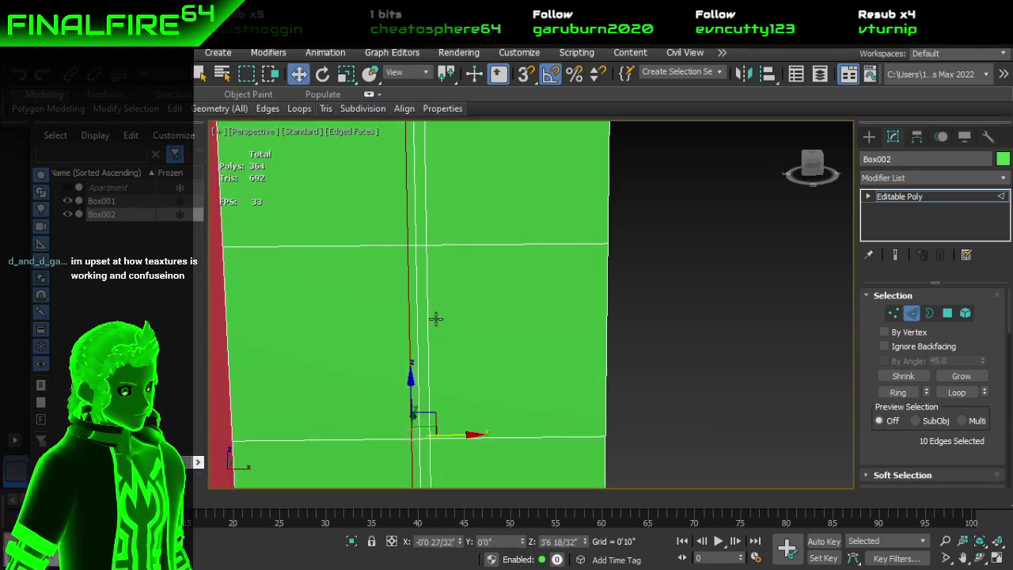
pyautogui.scroll(-4, 447, 205)
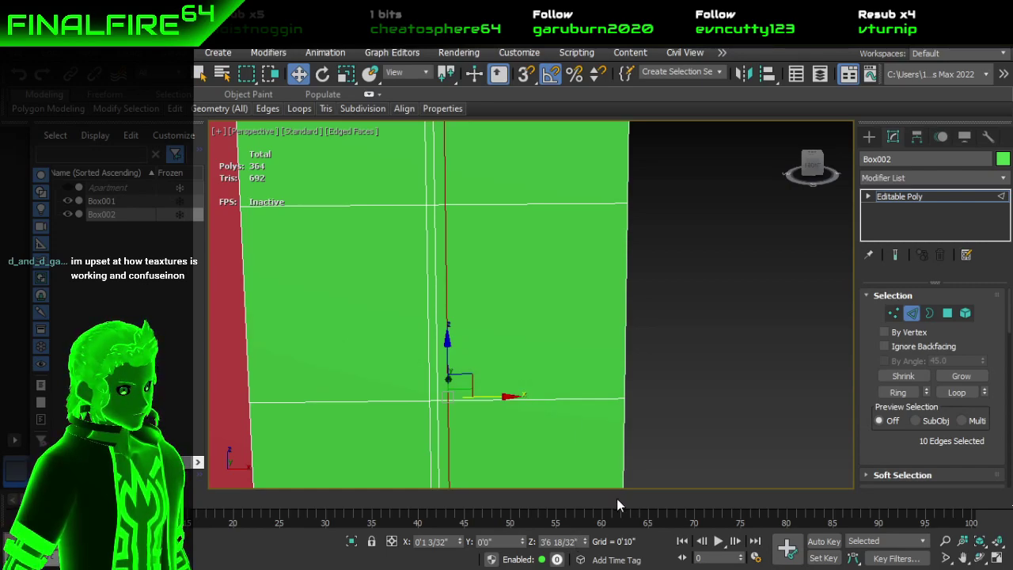
pyautogui.moveTo(445, 543); pyautogui.dragTo(432, 546)
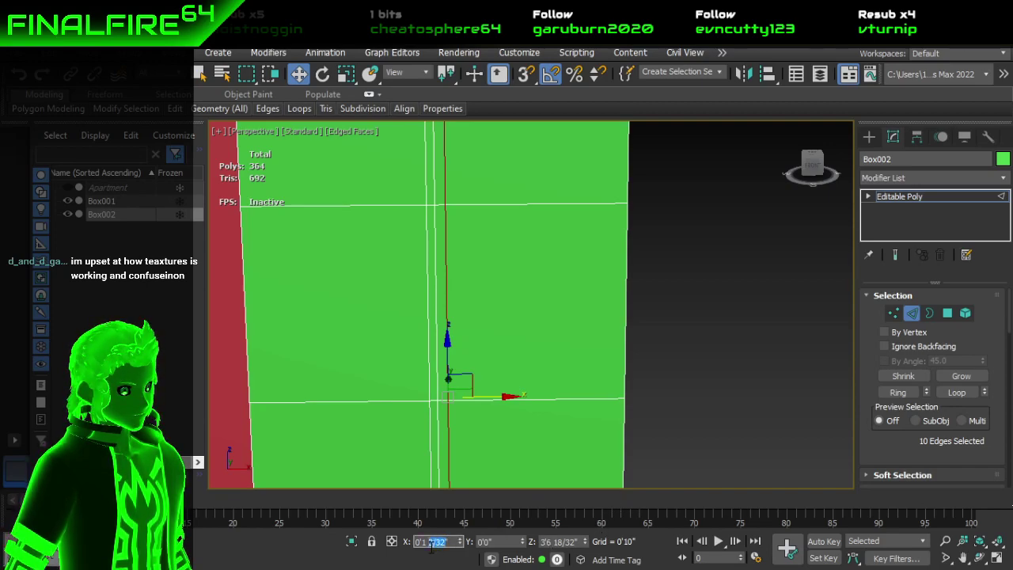
pyautogui.press('BackSpace')
pyautogui.press('Return')
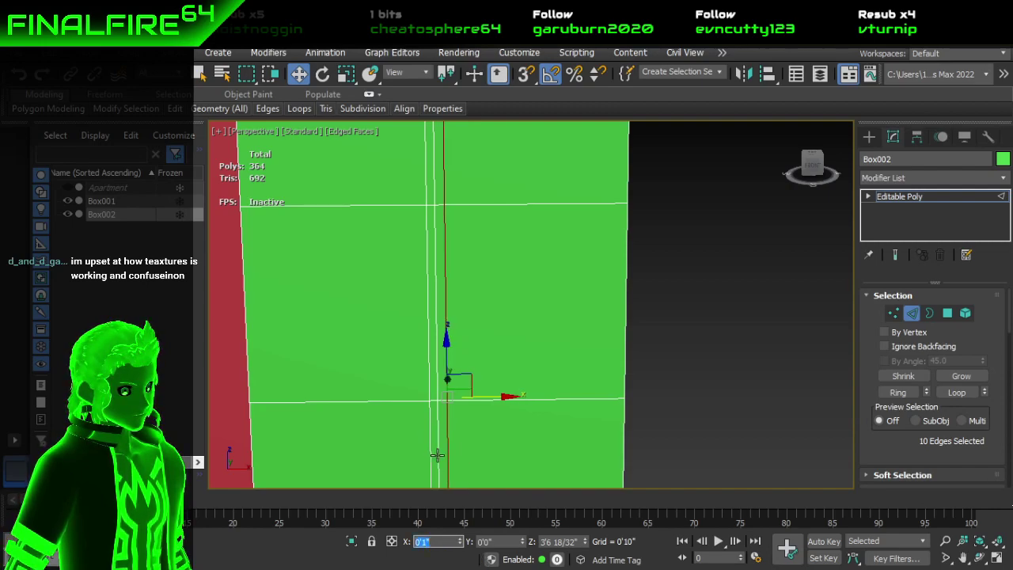
pyautogui.click(425, 543)
pyautogui.doubleClick(425, 544)
pyautogui.write('.5')
pyautogui.press('Return')
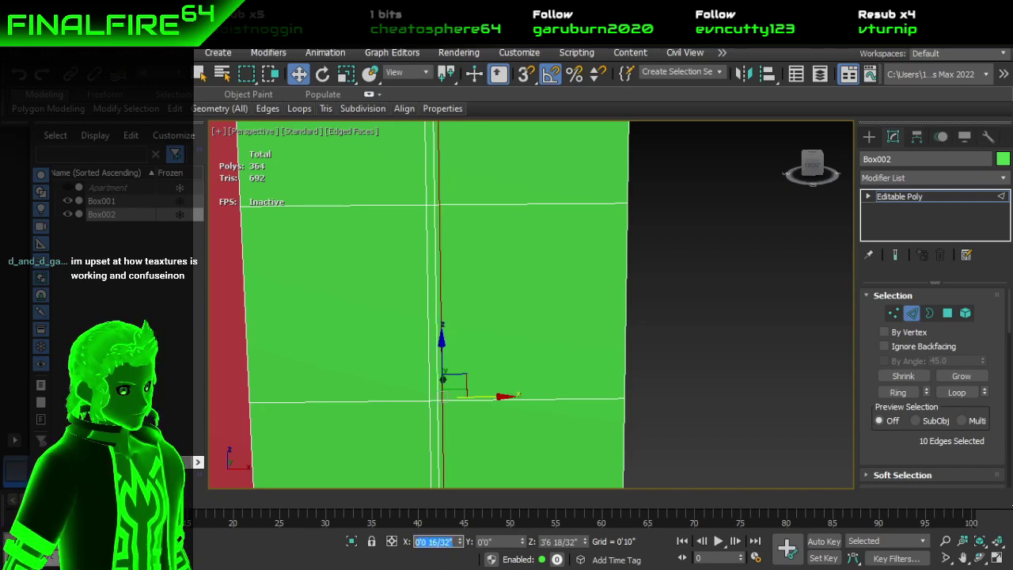
# Step: Select the new edge loop left of the panel's centre line and set its X position to -0.5"
pyautogui.moveTo(441, 381); pyautogui.dragTo(428, 381)
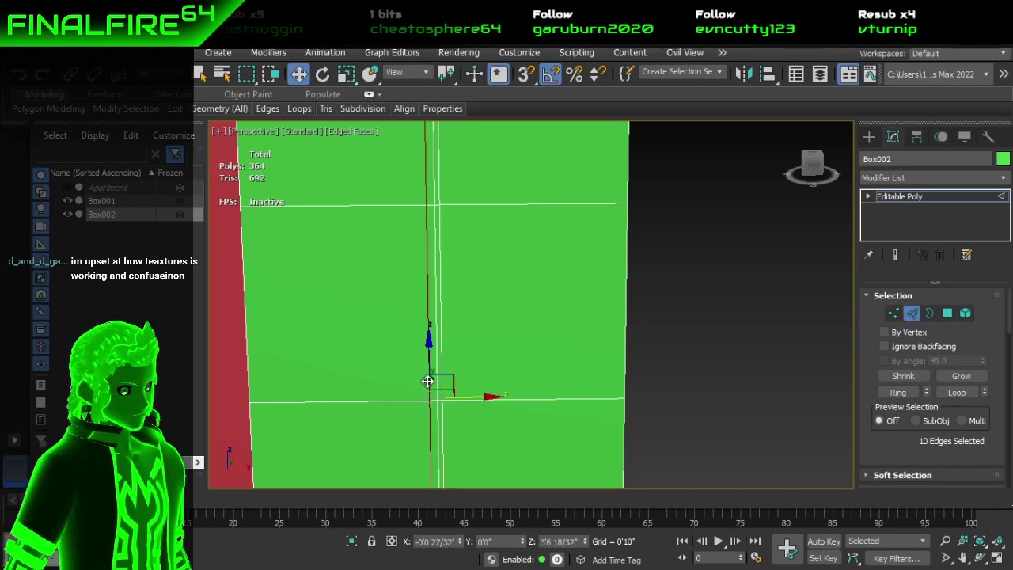
pyautogui.moveTo(432, 542); pyautogui.dragTo(455, 543)
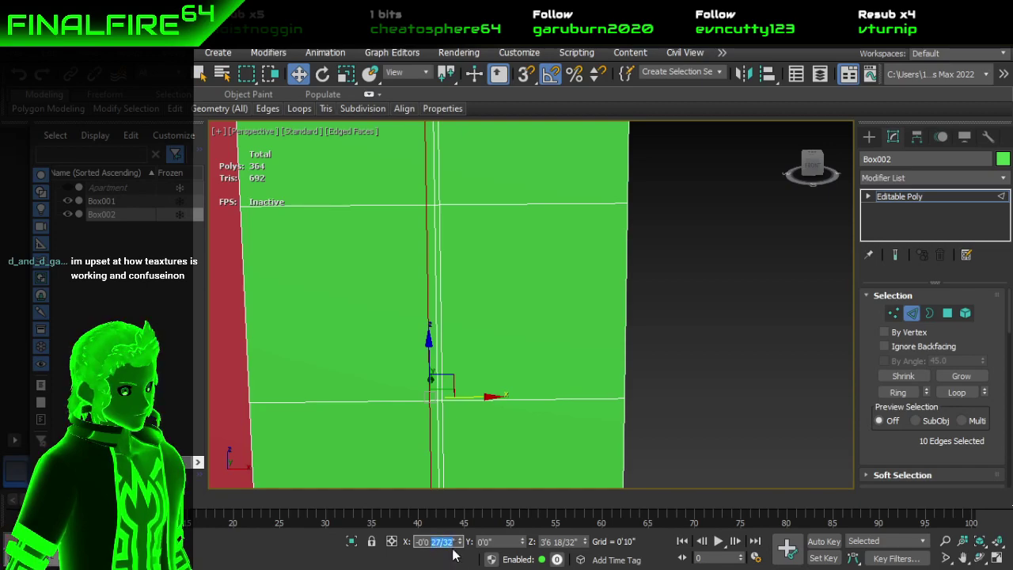
pyautogui.write('.5')
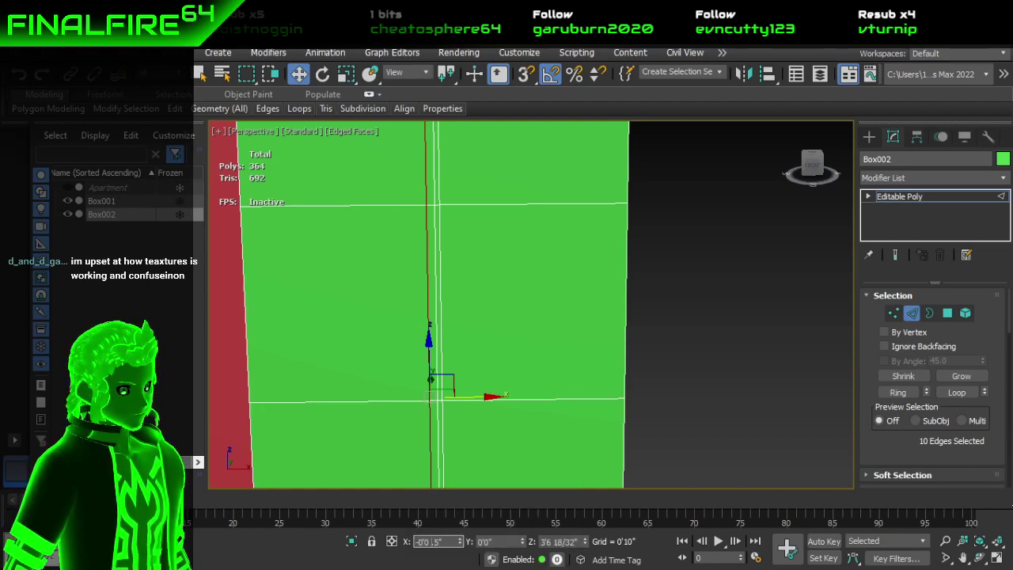
pyautogui.click(669, 364)
pyautogui.hotkey('ctrl', 'z')
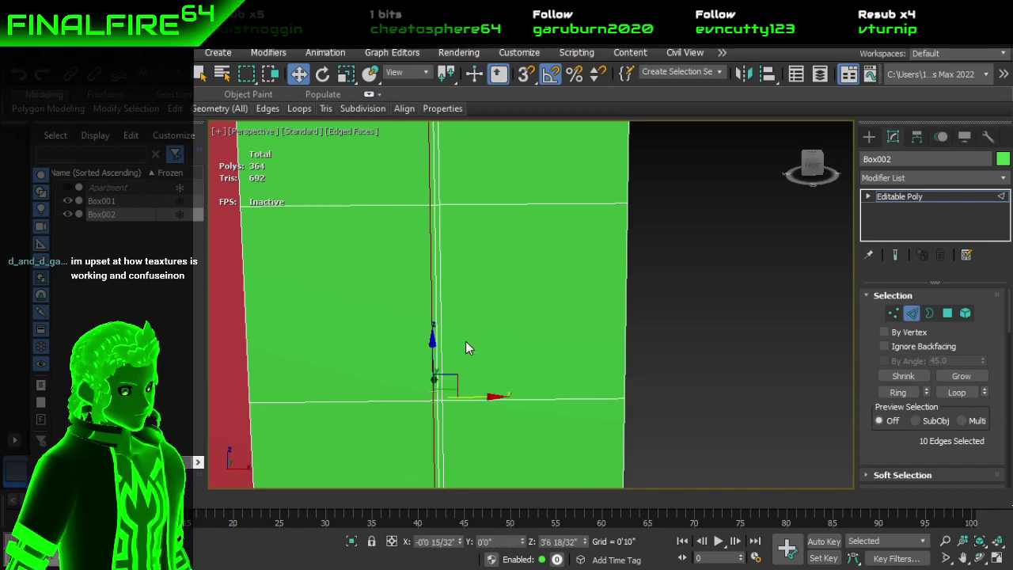
# Step: Select all centre edges of the panel's uppermost section and move them sideways to an X position of 6"
pyautogui.press('q')
pyautogui.scroll(-5, 657, 372)
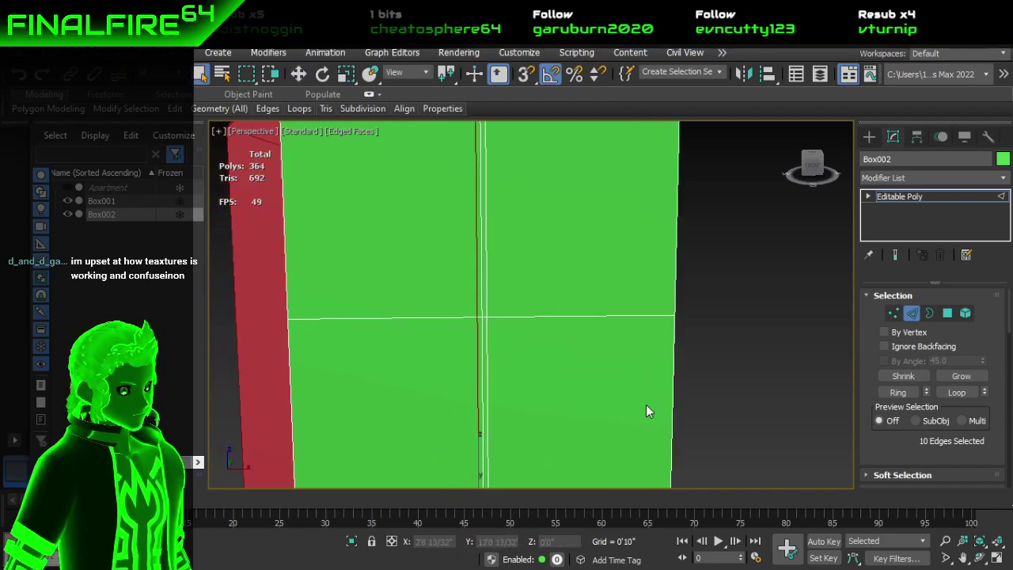
pyautogui.keyDown('alt'); pyautogui.moveTo(730, 321); pyautogui.dragTo(724, 327, button='middle'); pyautogui.keyUp('alt')
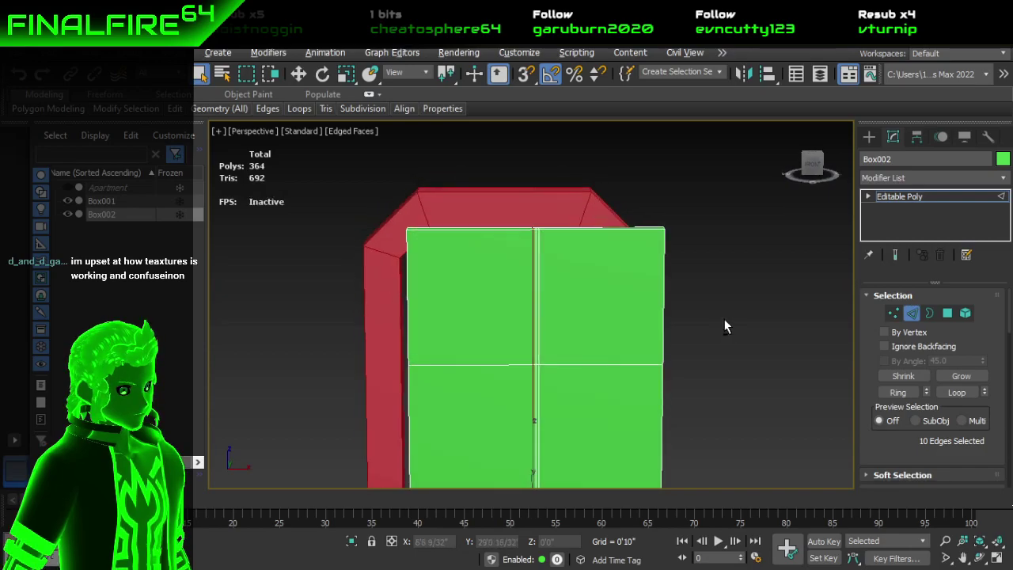
pyautogui.moveTo(509, 211); pyautogui.dragTo(565, 394)
pyautogui.keyDown('alt'); pyautogui.moveTo(565, 395); pyautogui.dragTo(565, 325, button='middle'); pyautogui.keyUp('alt')
pyautogui.press('w')
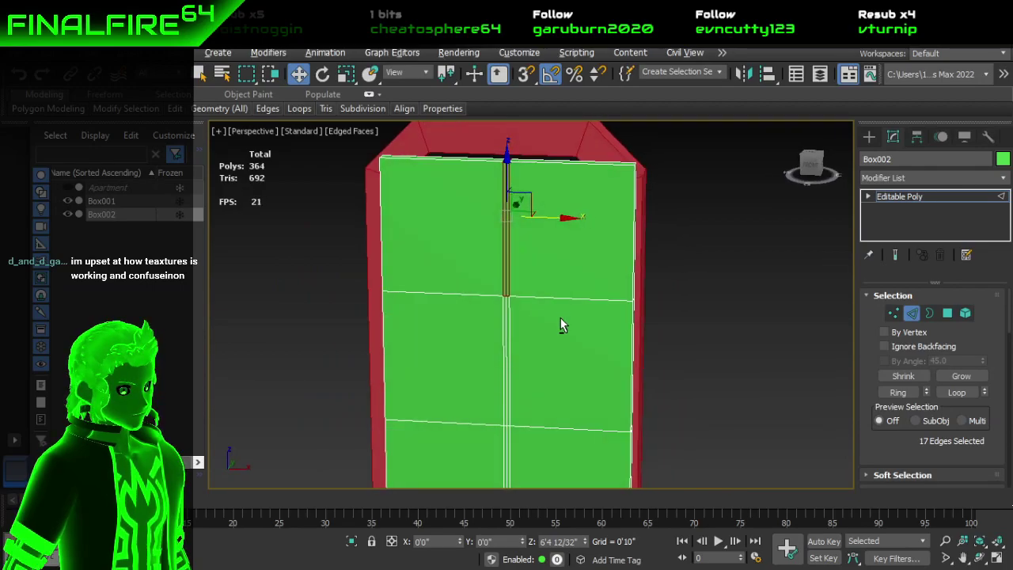
pyautogui.moveTo(570, 220); pyautogui.dragTo(593, 226)
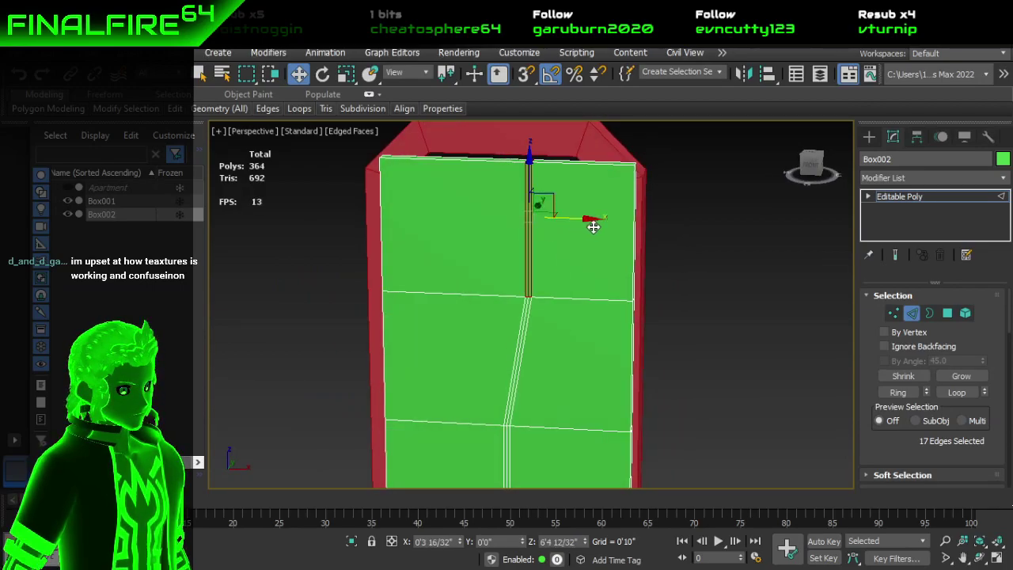
pyautogui.click(548, 542)
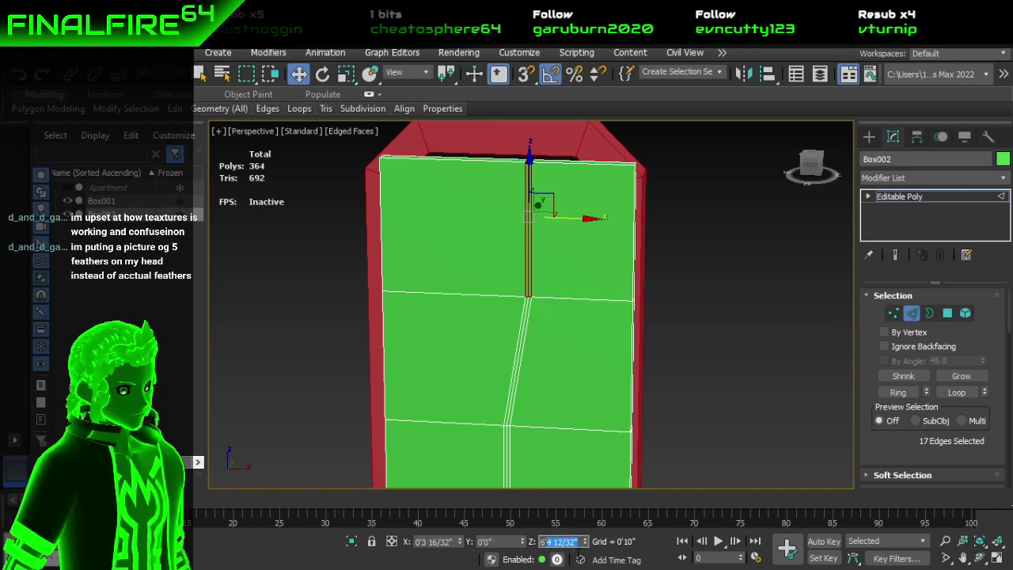
pyautogui.click(422, 542)
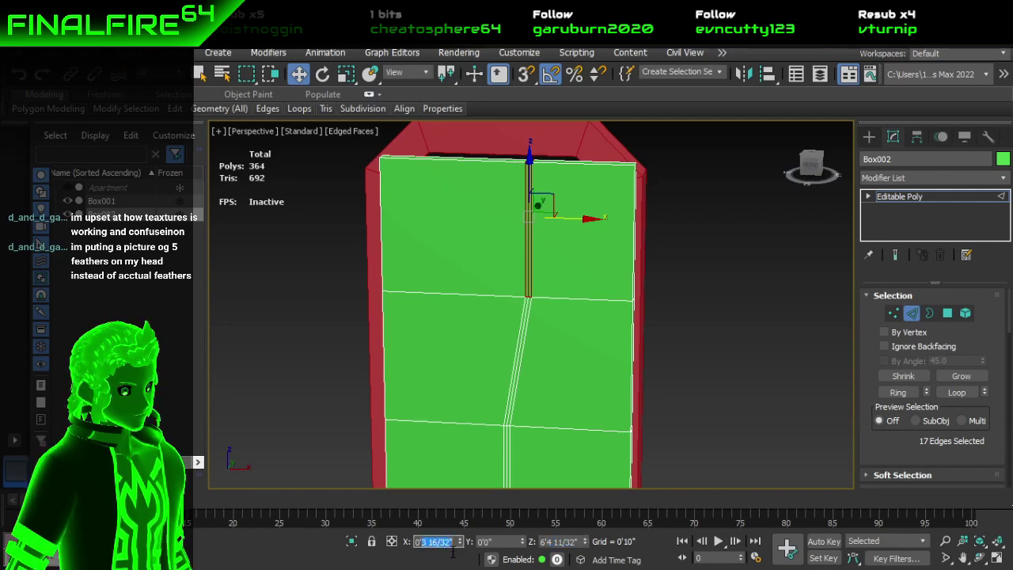
pyautogui.write('6')
pyautogui.press('Return')
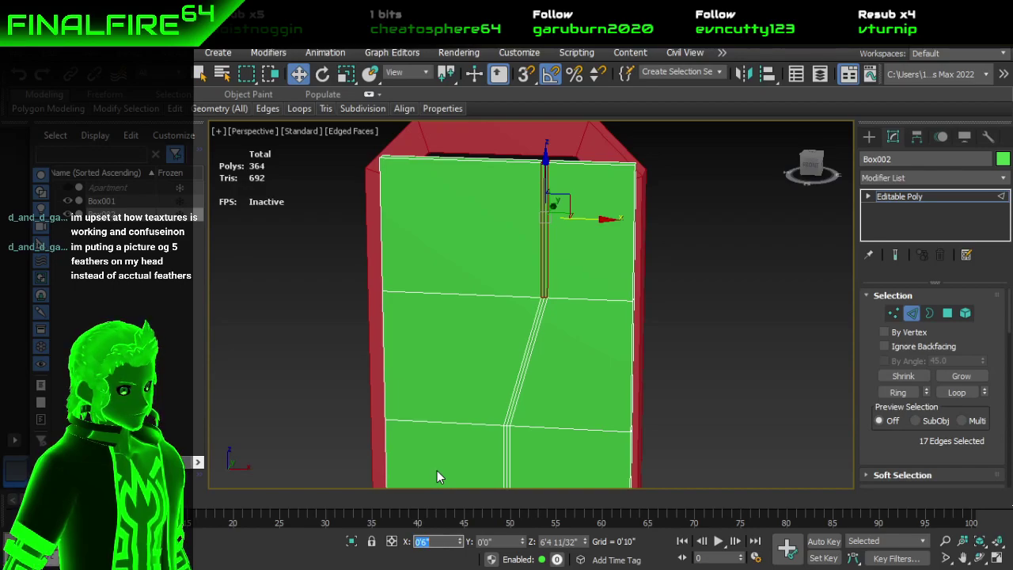
# Step: Select all centre edges of the panel's lowest section, including those along the bottom
pyautogui.press('z')
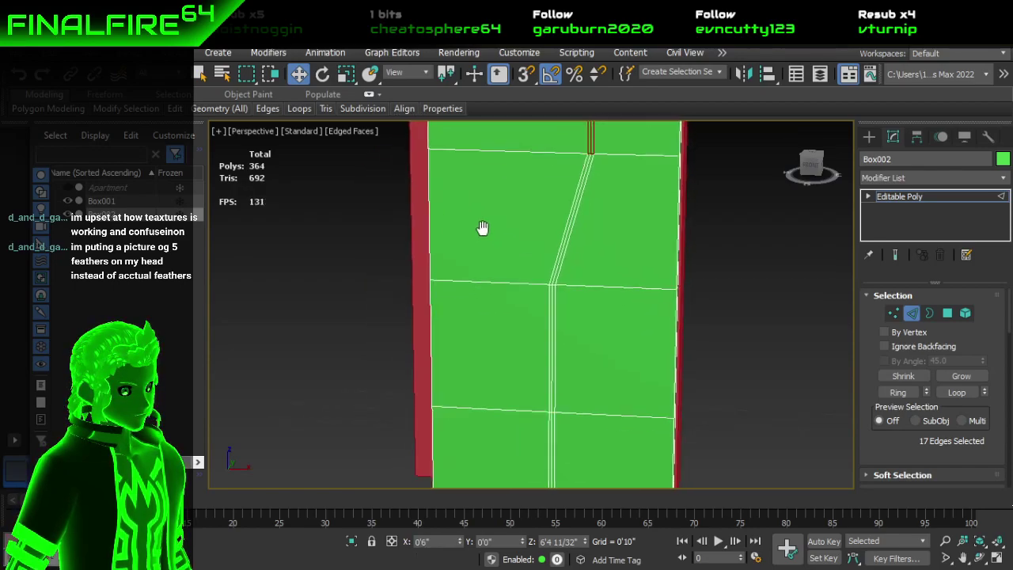
pyautogui.keyDown('alt'); pyautogui.moveTo(537, 298); pyautogui.dragTo(564, 308, button='middle'); pyautogui.keyUp('alt')
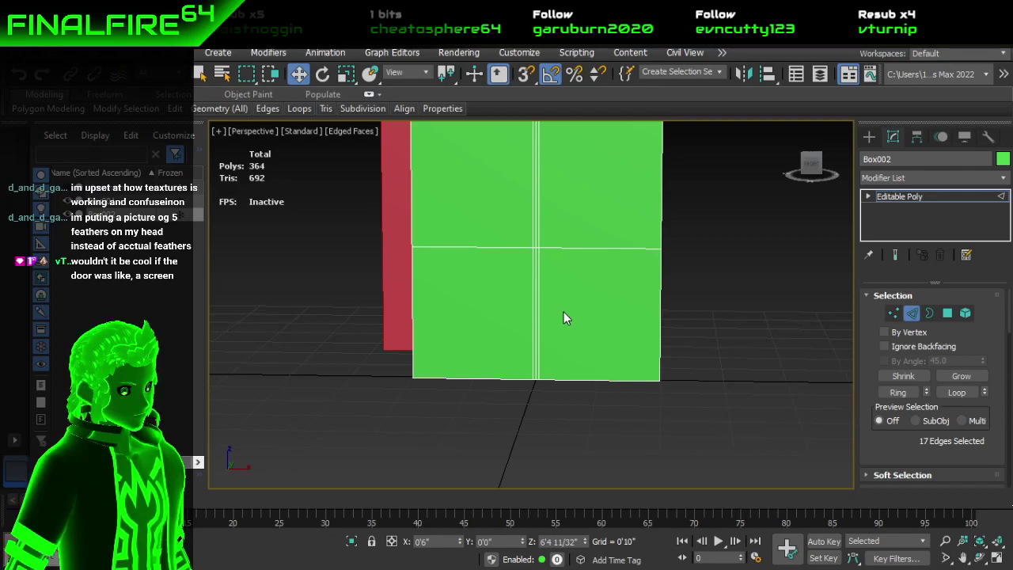
pyautogui.moveTo(566, 407); pyautogui.dragTo(508, 240)
pyautogui.keyDown('alt'); pyautogui.moveTo(507, 240); pyautogui.dragTo(574, 372, button='middle'); pyautogui.keyUp('alt')
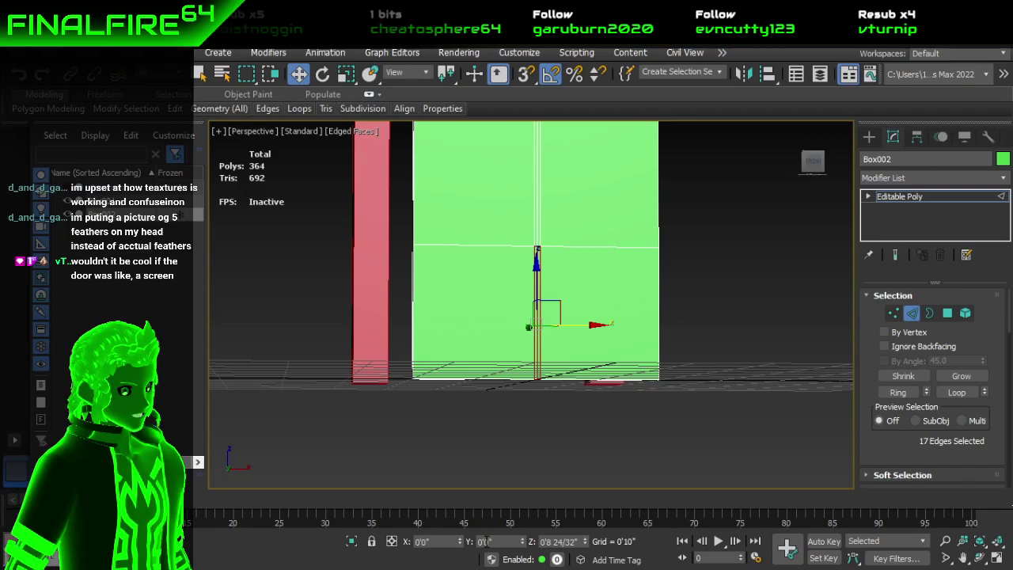
pyautogui.keyDown('alt'); pyautogui.moveTo(626, 405); pyautogui.dragTo(617, 427, button='middle'); pyautogui.keyUp('alt')
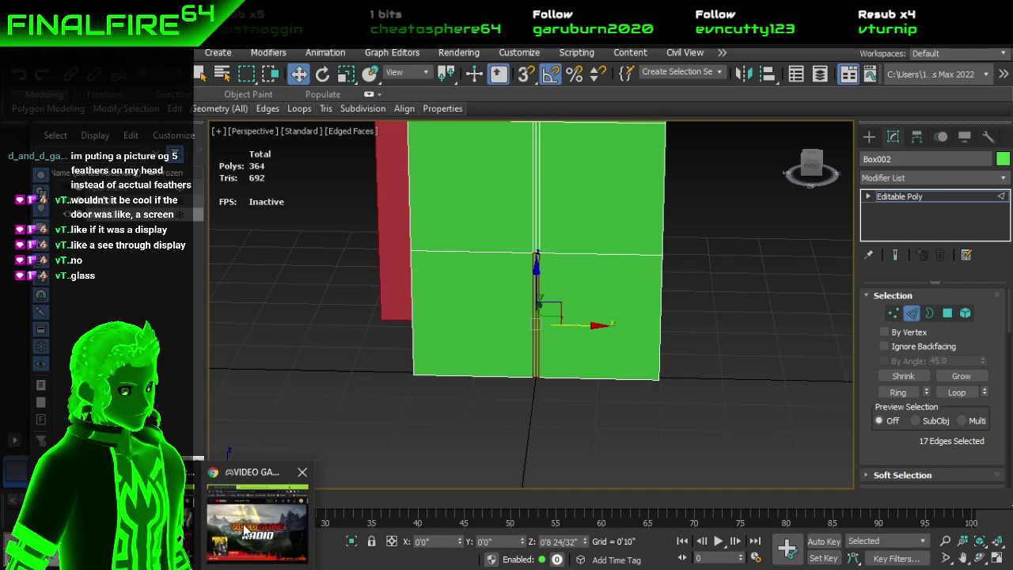
# Step: Switch to the Chrome browser and open a new tab
pyautogui.click(309, 503)
pyautogui.click(488, 63)
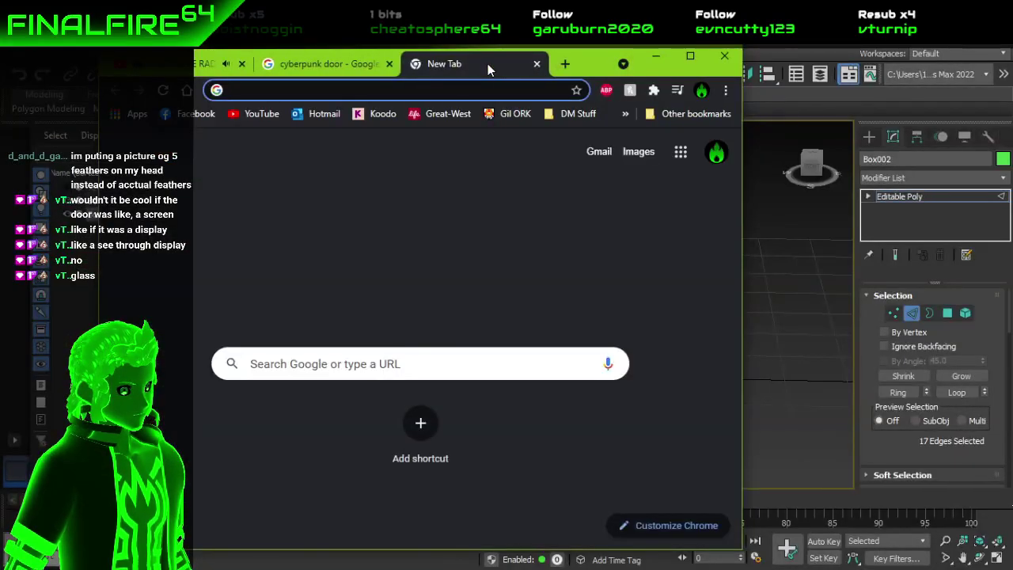
# Step: Search Google Images for "futuristic door"
pyautogui.write('futuri')
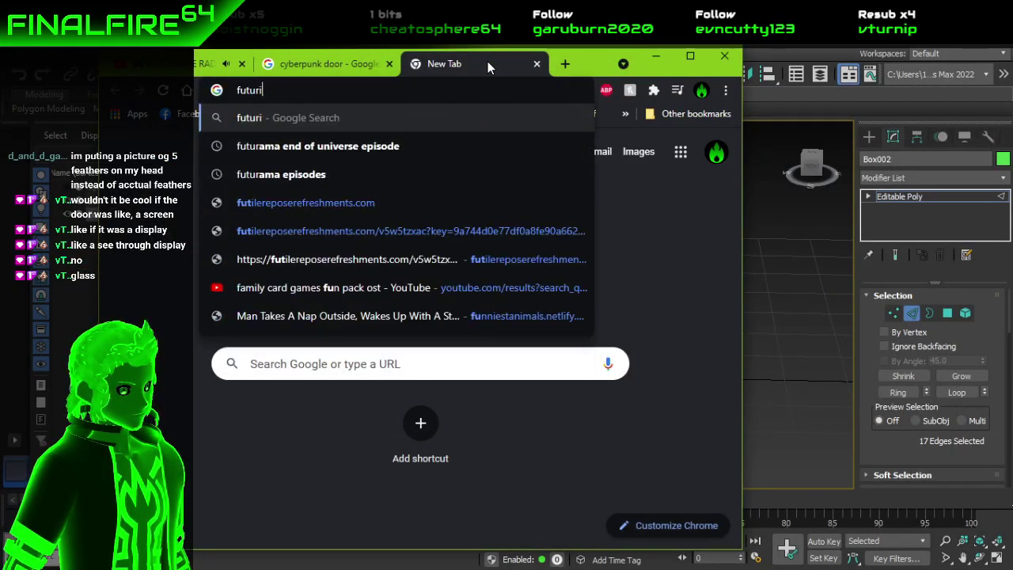
pyautogui.write('stic door')
pyautogui.press('Return')
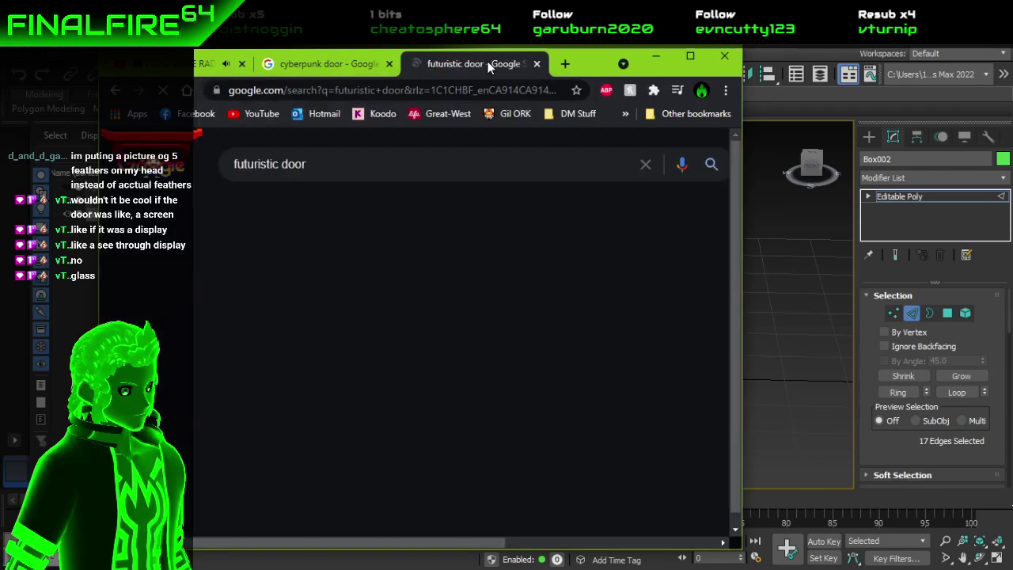
pyautogui.scroll(-1, 415, 253)
pyautogui.scroll(1, 415, 255)
pyautogui.click(314, 209)
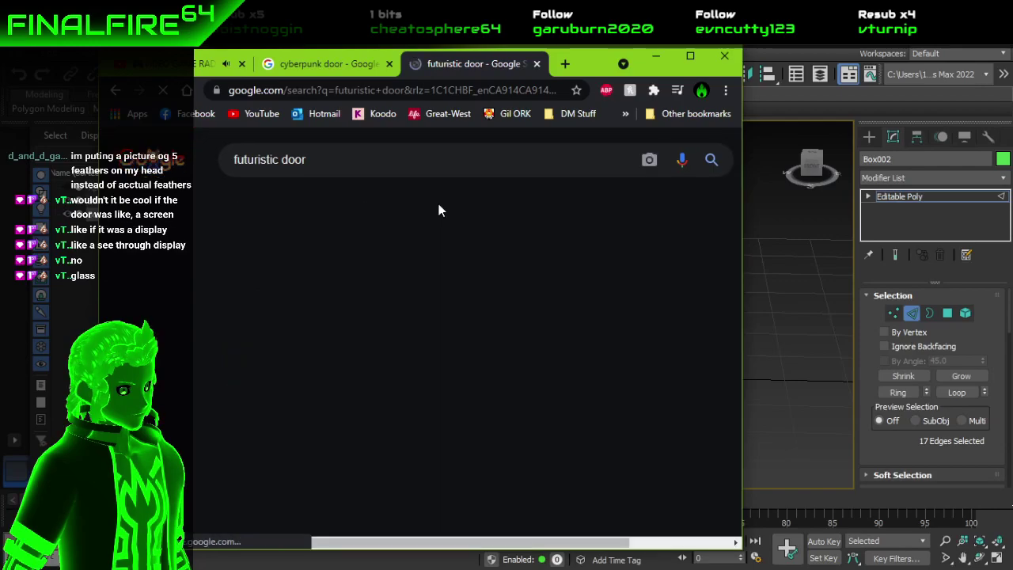
# Step: Browse the futuristic door images for reference designs and open the white gate with the cyan frame from 123RF
pyautogui.scroll(-4, 443, 237)
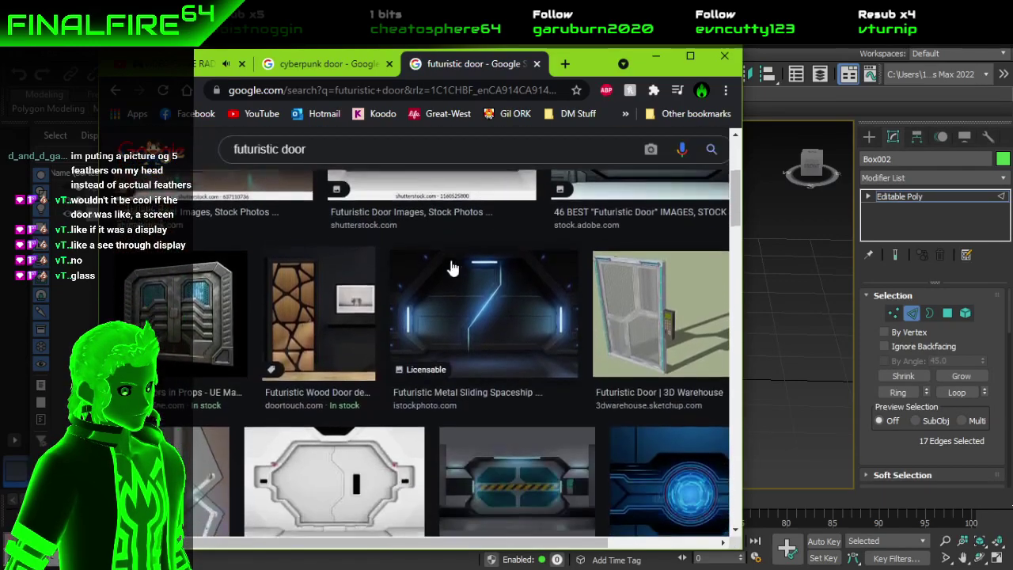
pyautogui.scroll(-8, 452, 263)
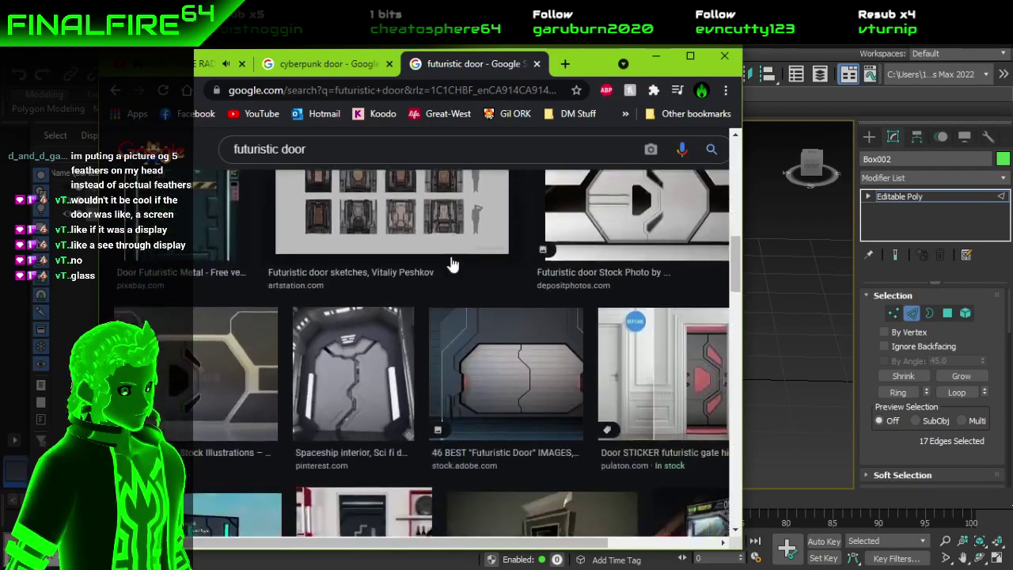
pyautogui.scroll(-10, 452, 264)
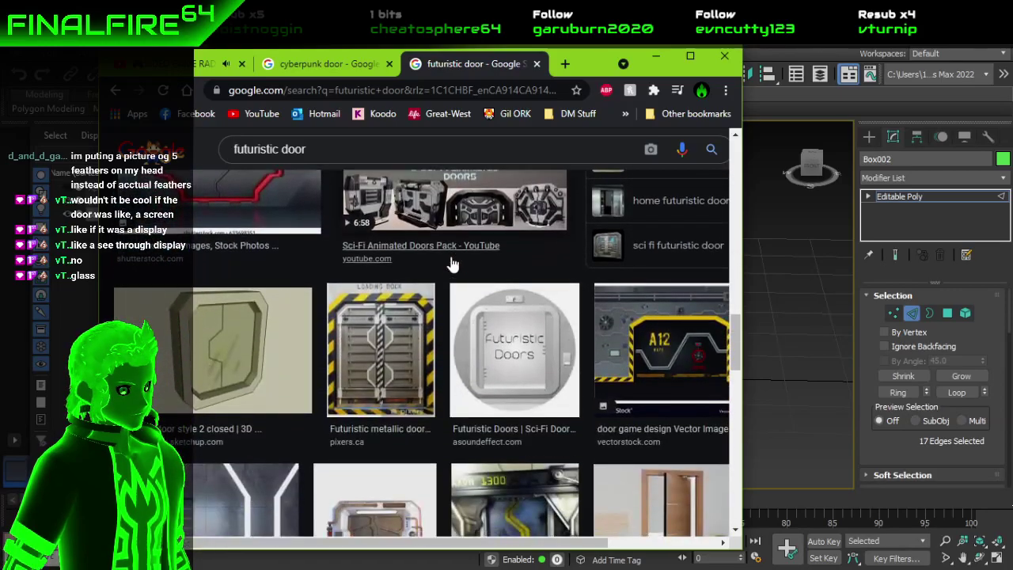
pyautogui.scroll(-10, 452, 264)
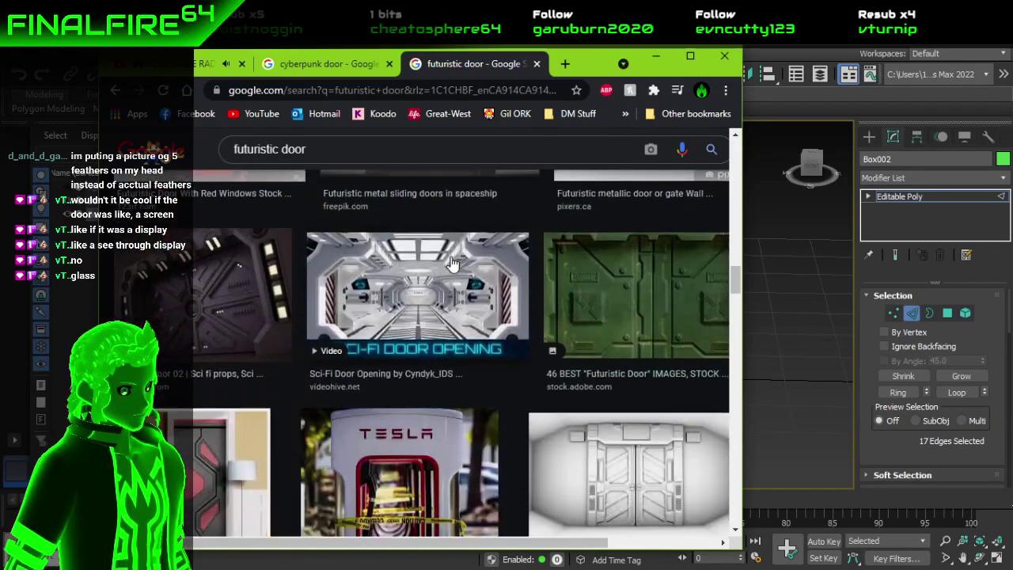
pyautogui.scroll(-10, 452, 264)
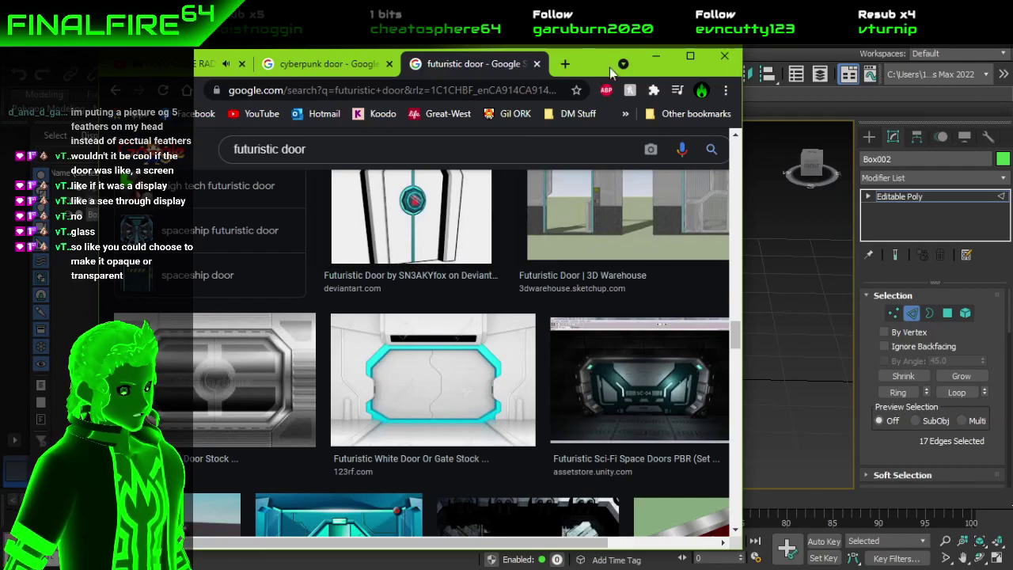
pyautogui.scroll(3, 644, 275)
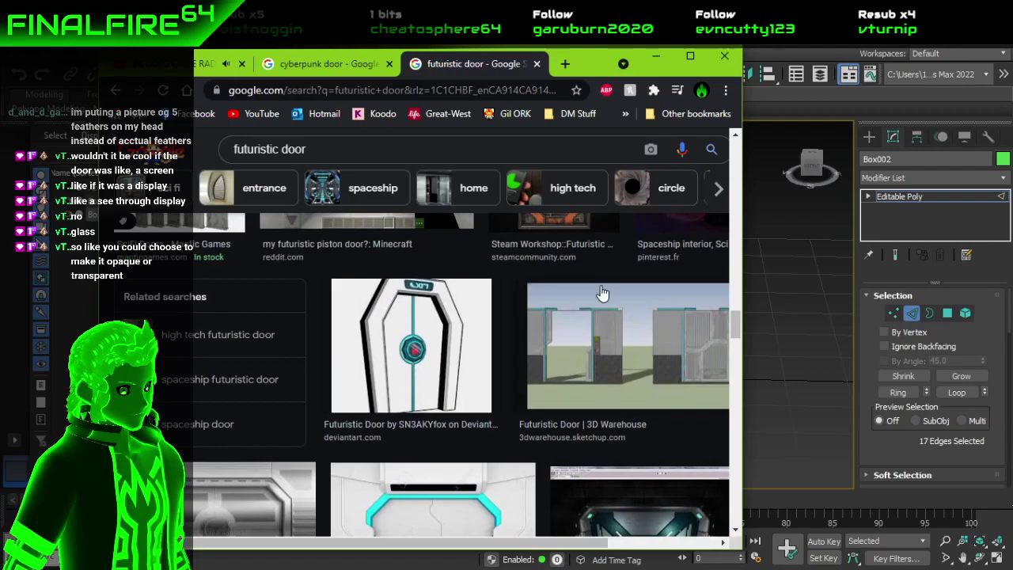
pyautogui.scroll(-4, 605, 289)
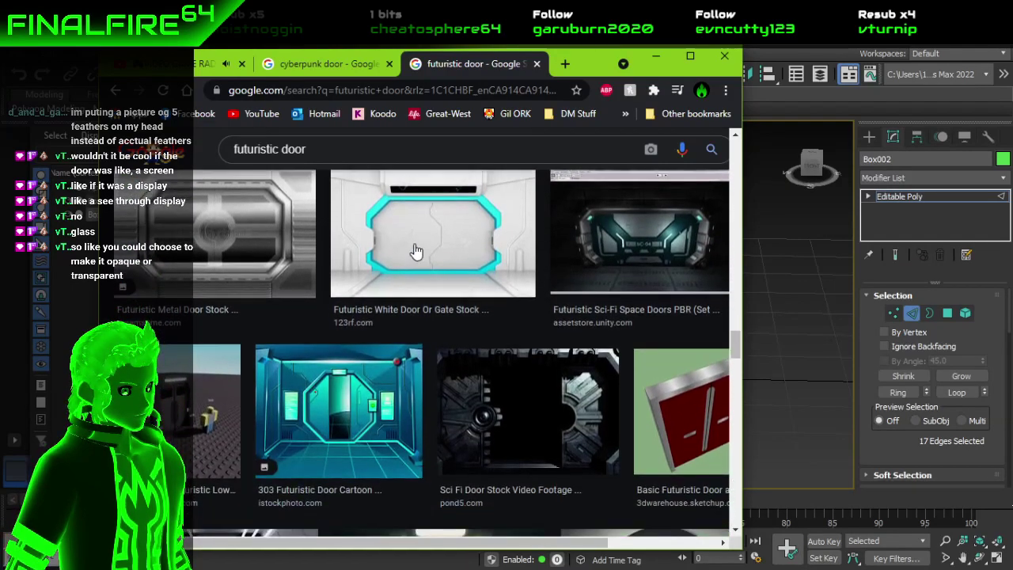
pyautogui.click(416, 254)
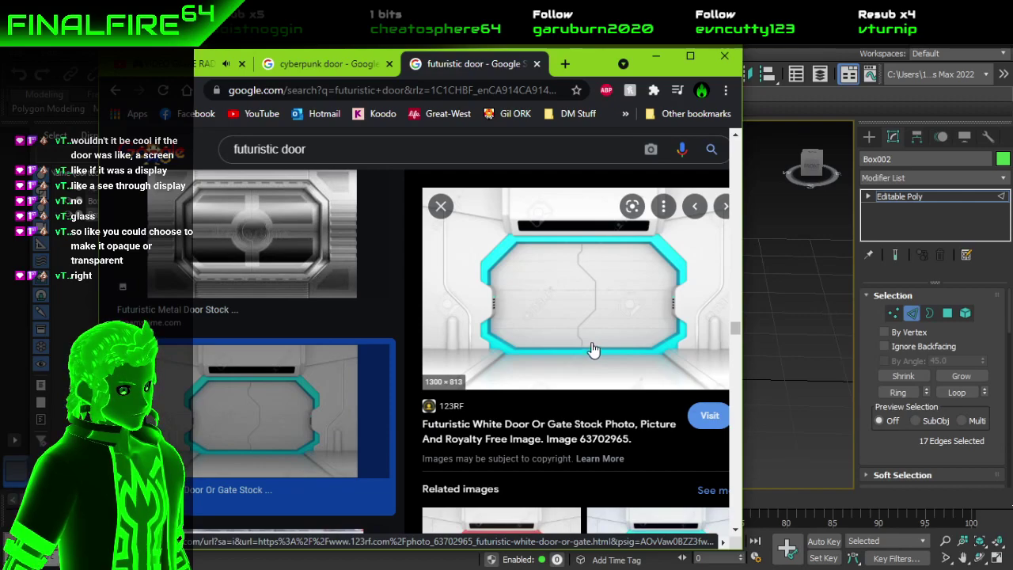
# Step: Switch to 3ds Max, restore the edge selection on the door's lower seam and set its X position to -6 inches
pyautogui.click(779, 276)
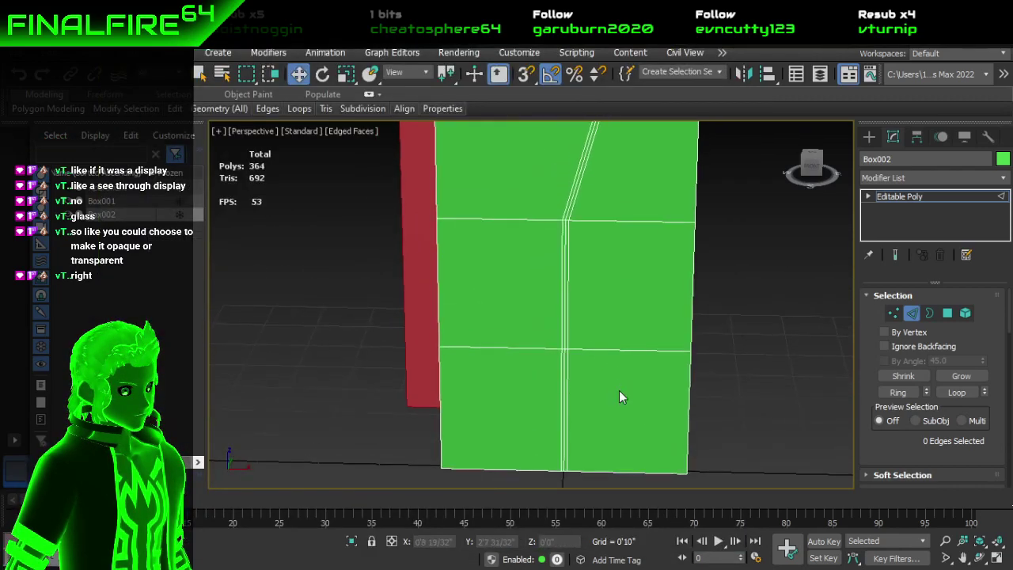
pyautogui.moveTo(620, 391); pyautogui.dragTo(582, 309, button='middle')
pyautogui.hotkey('ctrl', 'z')
pyautogui.moveTo(595, 343); pyautogui.dragTo(567, 343)
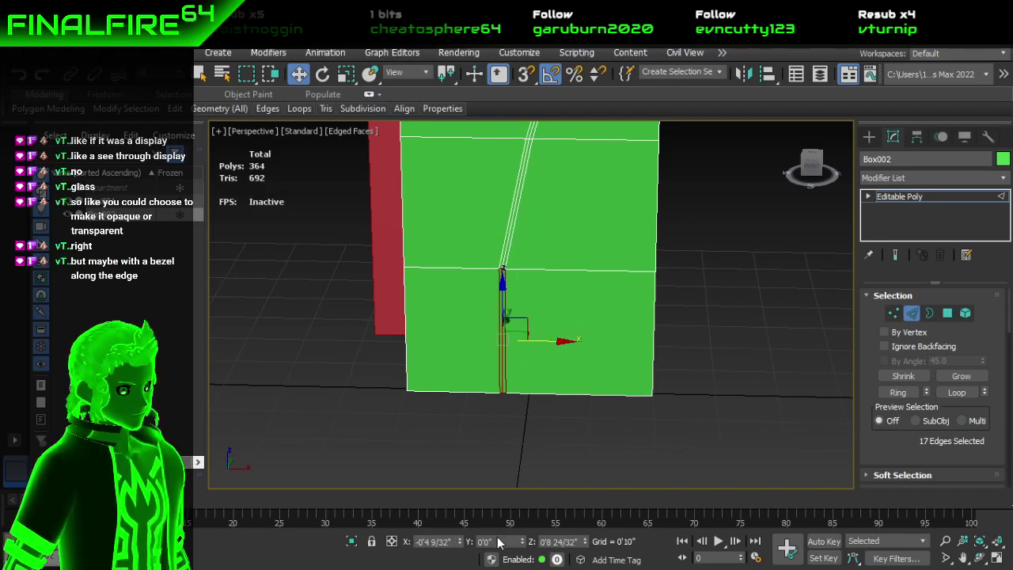
pyautogui.moveTo(423, 544); pyautogui.dragTo(431, 545)
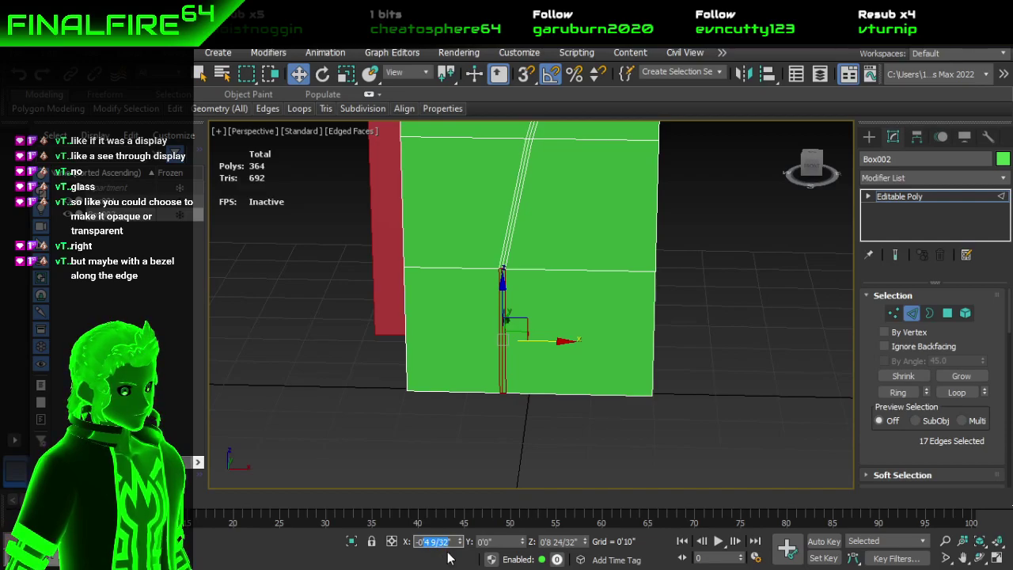
pyautogui.write('6')
pyautogui.press('Return')
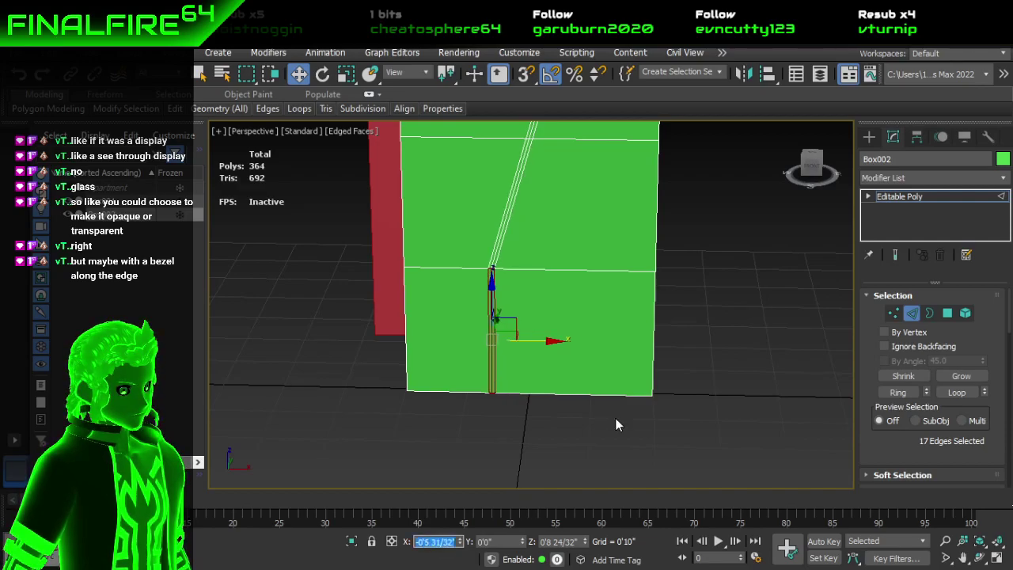
# Step: Remove the horizontal edge loop that crosses the middle of the door's diagonal seam, including its leftover vertices
pyautogui.keyDown('alt'); pyautogui.moveTo(654, 321); pyautogui.dragTo(674, 328, button='middle'); pyautogui.keyUp('alt')
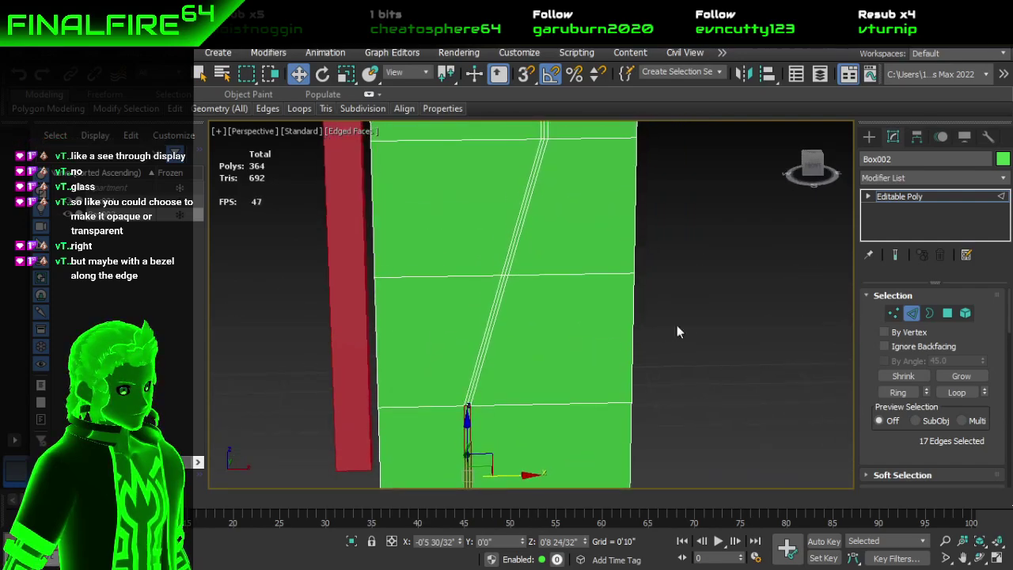
pyautogui.doubleClick(577, 276)
pyautogui.hotkey('ctrl', 'BackSpace')
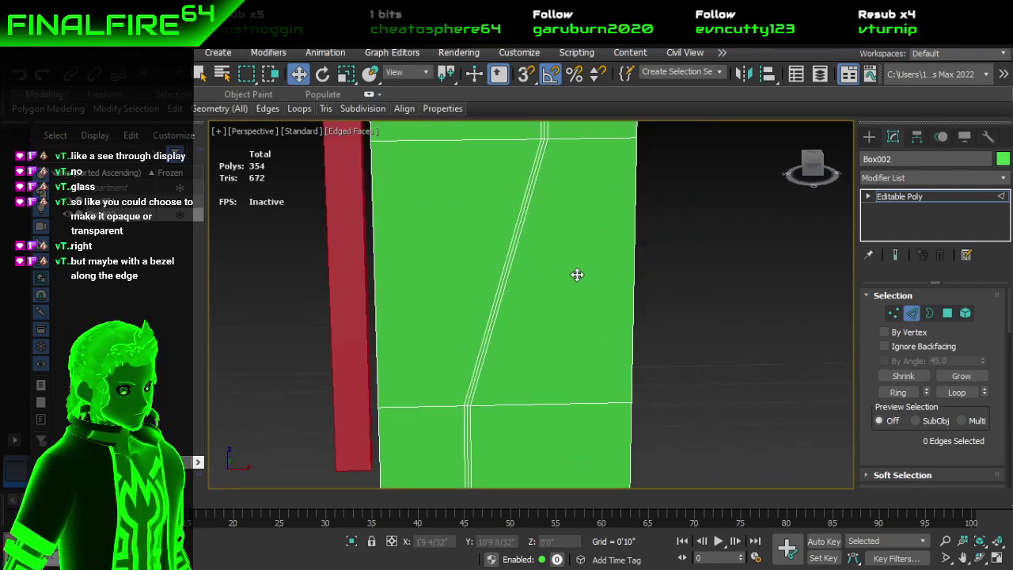
# Step: Select the center edge loop of the door's seam and scale it inward through the thickness to form a V-shaped groove
pyautogui.keyDown('alt'); pyautogui.moveTo(615, 261); pyautogui.dragTo(852, 314, button='middle'); pyautogui.keyUp('alt')
pyautogui.scroll(3, 569, 320)
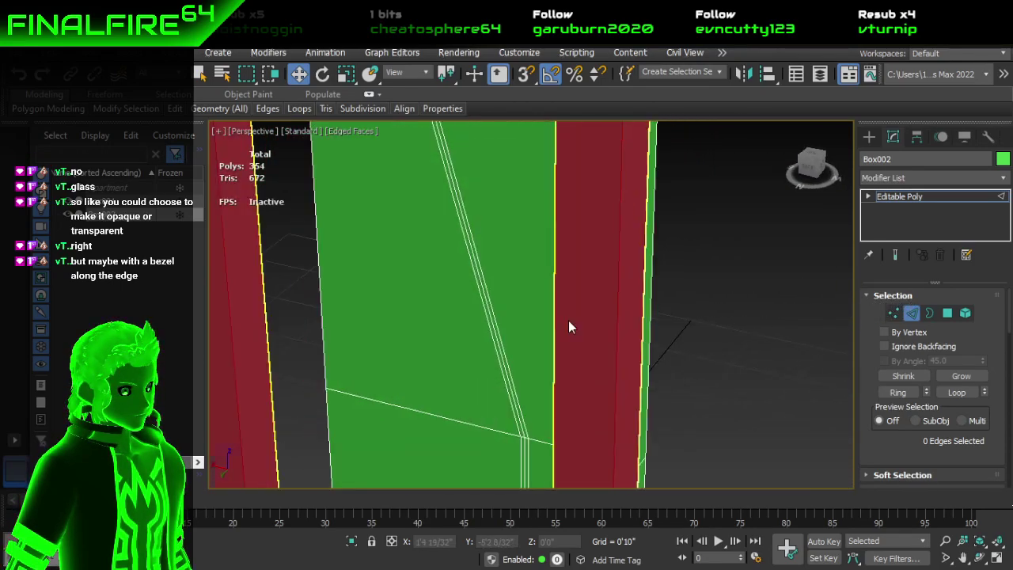
pyautogui.keyDown('alt'); pyautogui.moveTo(573, 320); pyautogui.dragTo(379, 314, button='middle'); pyautogui.keyUp('alt')
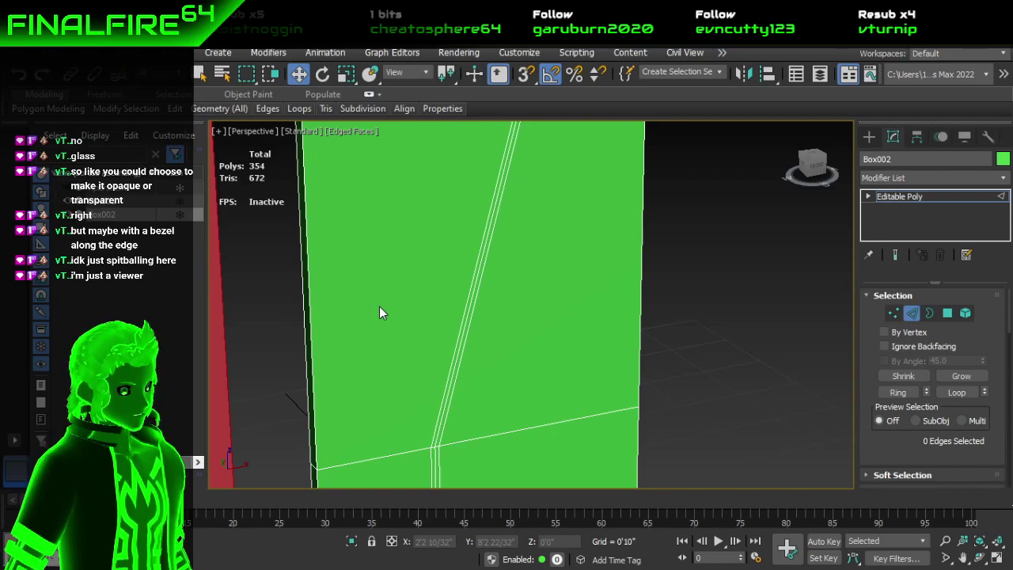
pyautogui.scroll(2, 495, 346)
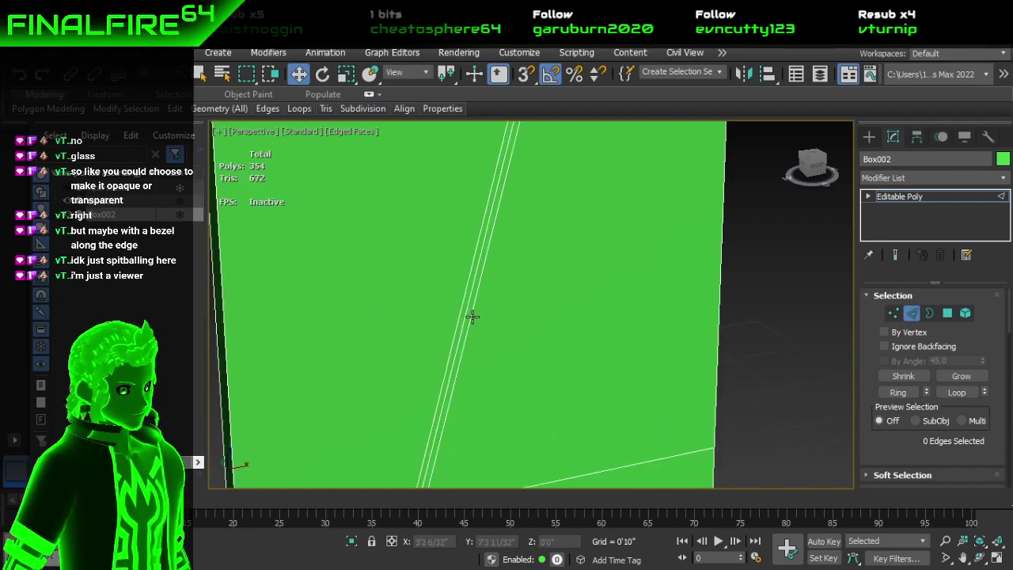
pyautogui.doubleClick(465, 314)
pyautogui.scroll(-3, 466, 314)
pyautogui.keyDown('alt'); pyautogui.moveTo(466, 315); pyautogui.dragTo(447, 286, button='middle'); pyautogui.keyUp('alt')
pyautogui.press('r')
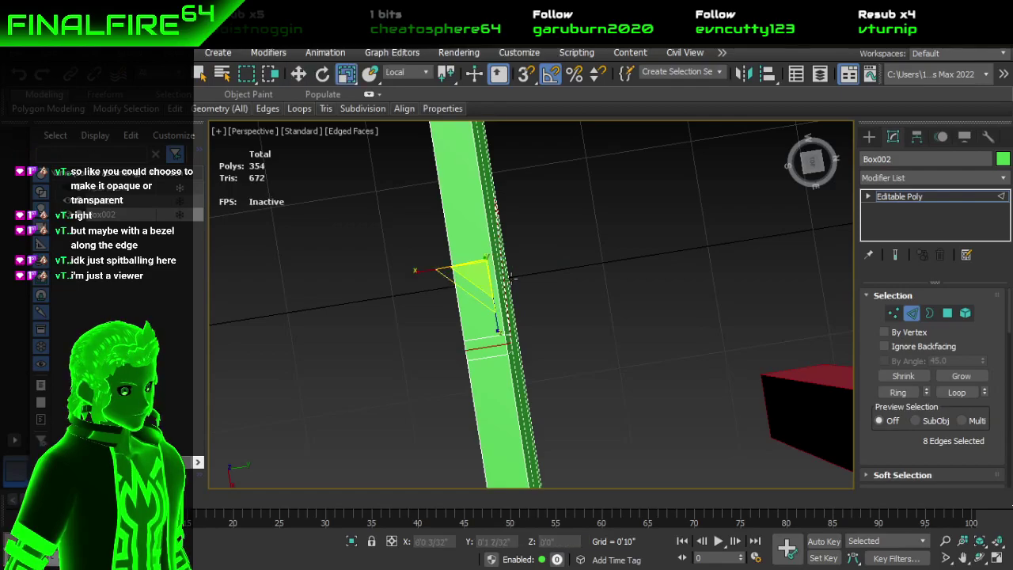
pyautogui.moveTo(420, 269); pyautogui.dragTo(478, 271)
pyautogui.keyDown('alt'); pyautogui.moveTo(499, 288); pyautogui.dragTo(640, 243, button='middle'); pyautogui.keyUp('alt')
pyautogui.scroll(-5, 641, 238)
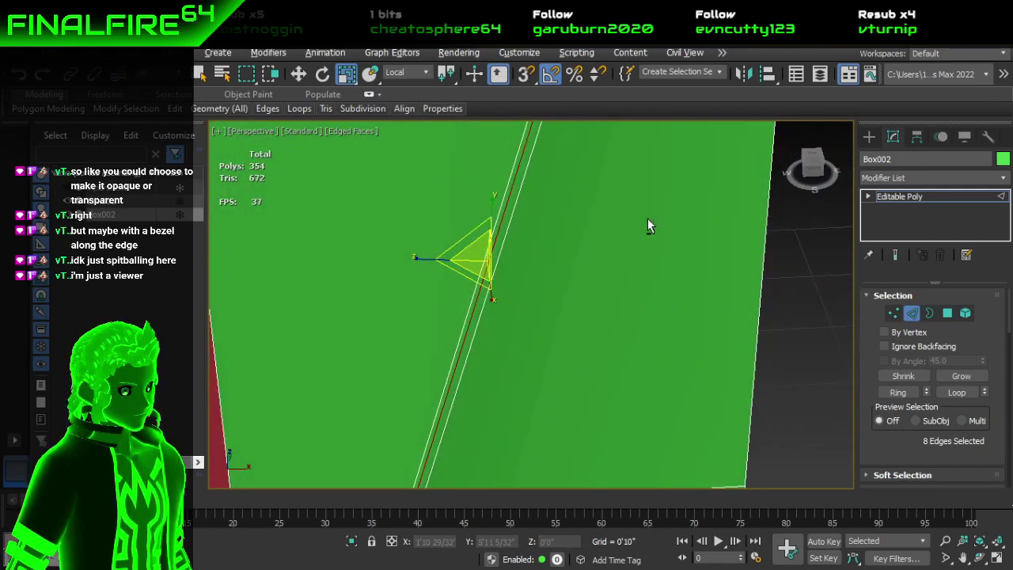
# Step: Select all polygons of the door panel and clear their smoothing groups, then deselect them
pyautogui.click(947, 313)
pyautogui.hotkey('ctrl', 'a')
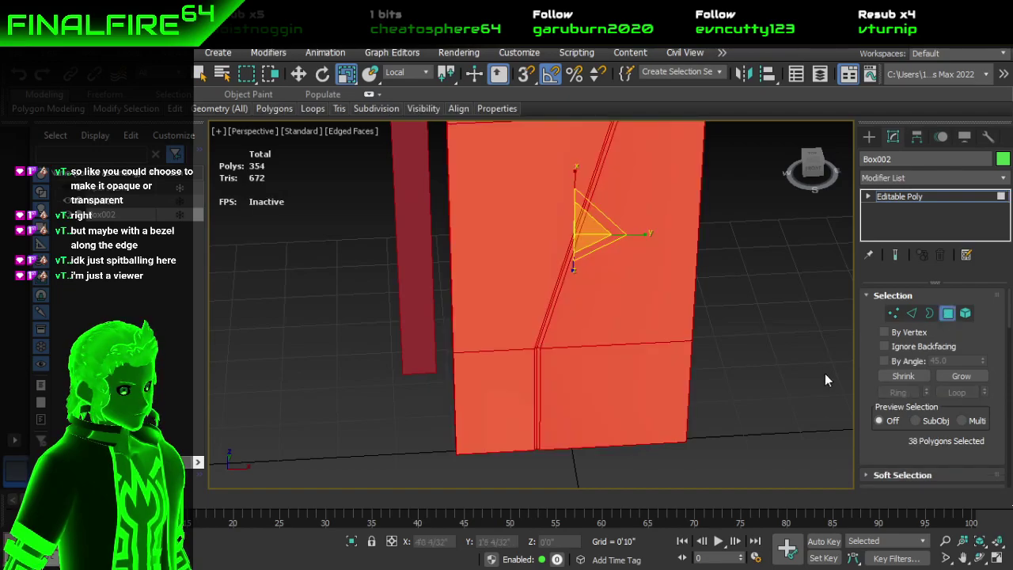
pyautogui.scroll(-5, 897, 443)
pyautogui.scroll(-5, 897, 443)
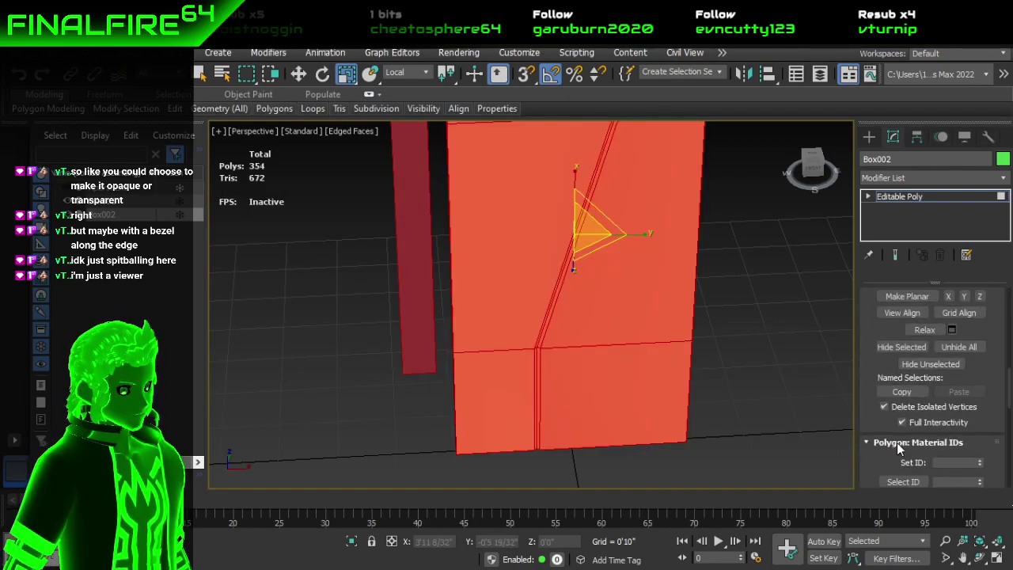
pyautogui.click(897, 426)
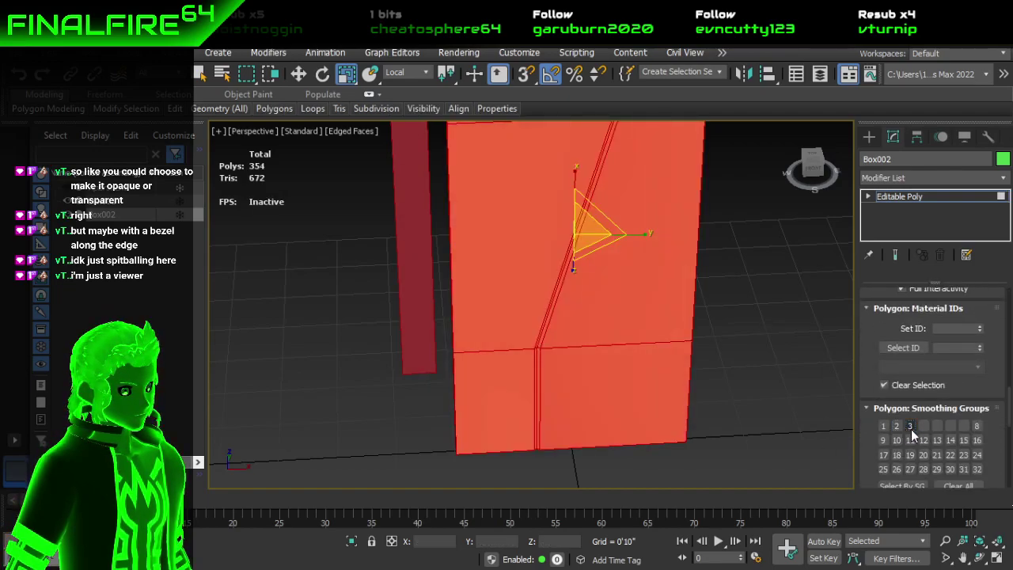
pyautogui.click(923, 426)
pyautogui.click(934, 426)
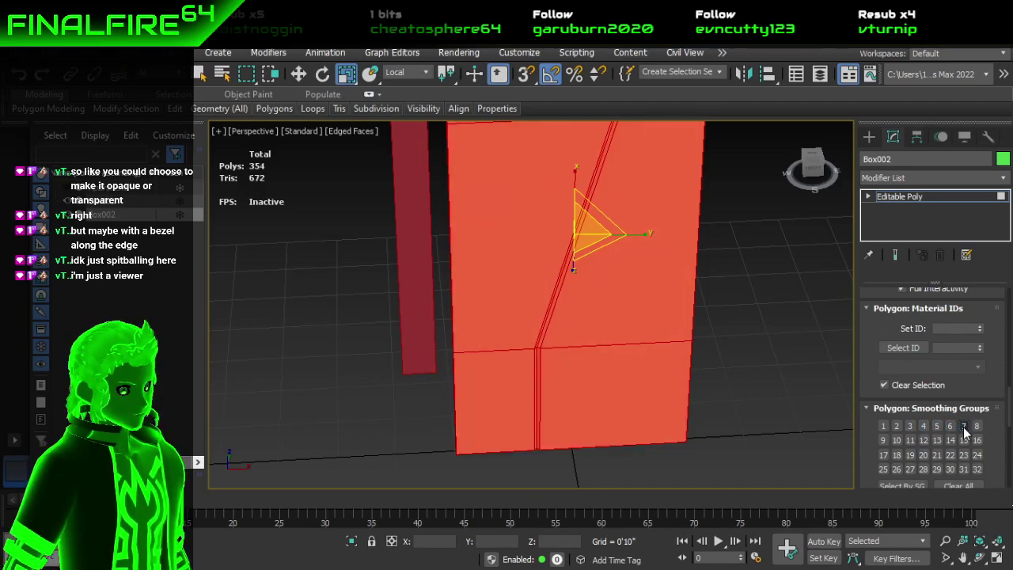
pyautogui.click(731, 387)
pyautogui.scroll(-5, 761, 332)
pyautogui.moveTo(736, 355); pyautogui.dragTo(666, 402, button='middle')
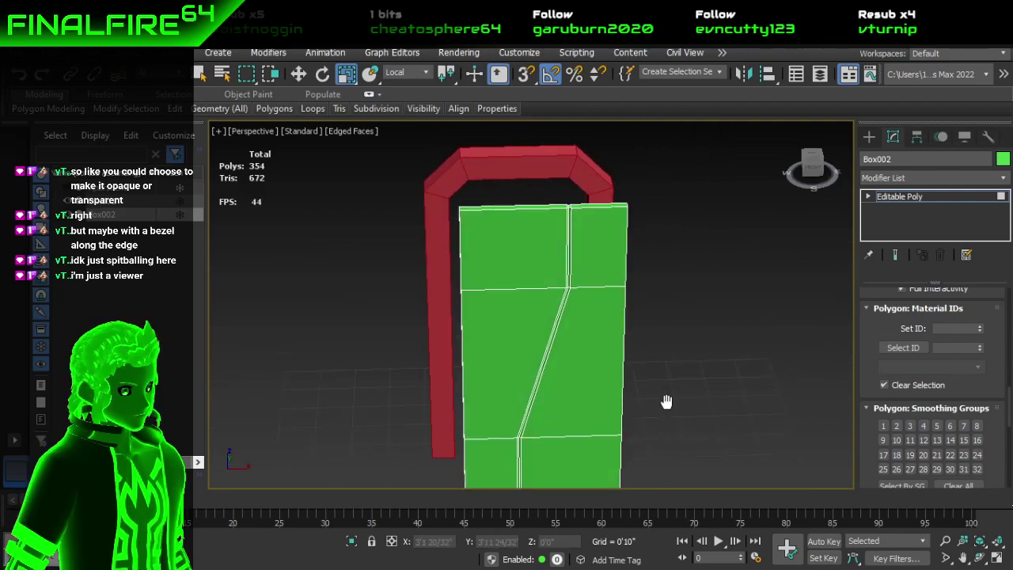
# Step: Turn off the Edged Faces display and inspect the groove along the door's seam up close and from afar
pyautogui.click(362, 131)
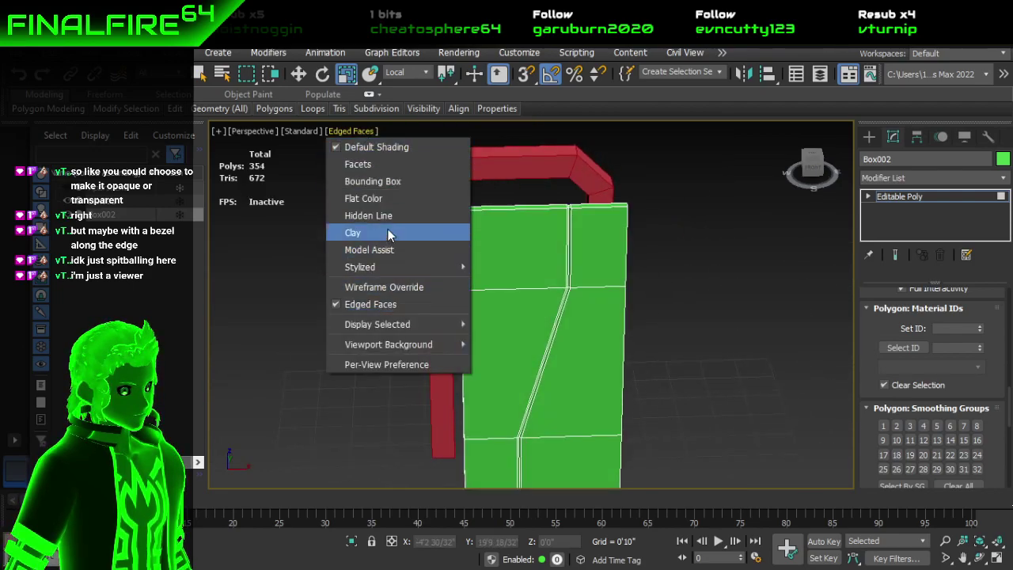
pyautogui.click(400, 307)
pyautogui.keyDown('alt'); pyautogui.moveTo(628, 365); pyautogui.dragTo(613, 278, button='middle'); pyautogui.keyUp('alt')
pyautogui.scroll(4, 543, 324)
pyautogui.keyDown('alt'); pyautogui.moveTo(543, 324); pyautogui.dragTo(472, 327, button='middle'); pyautogui.keyUp('alt')
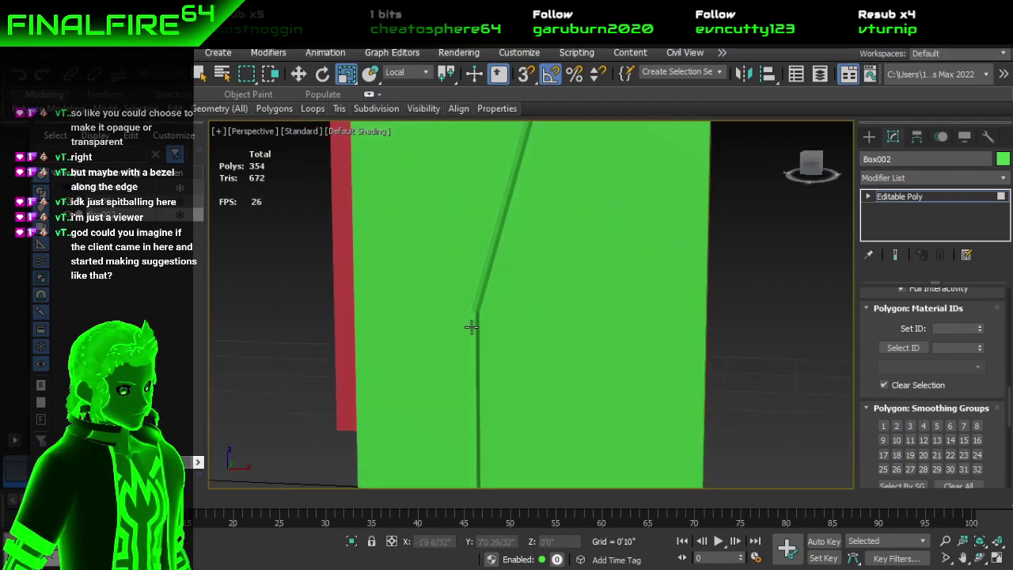
pyautogui.scroll(3, 472, 327)
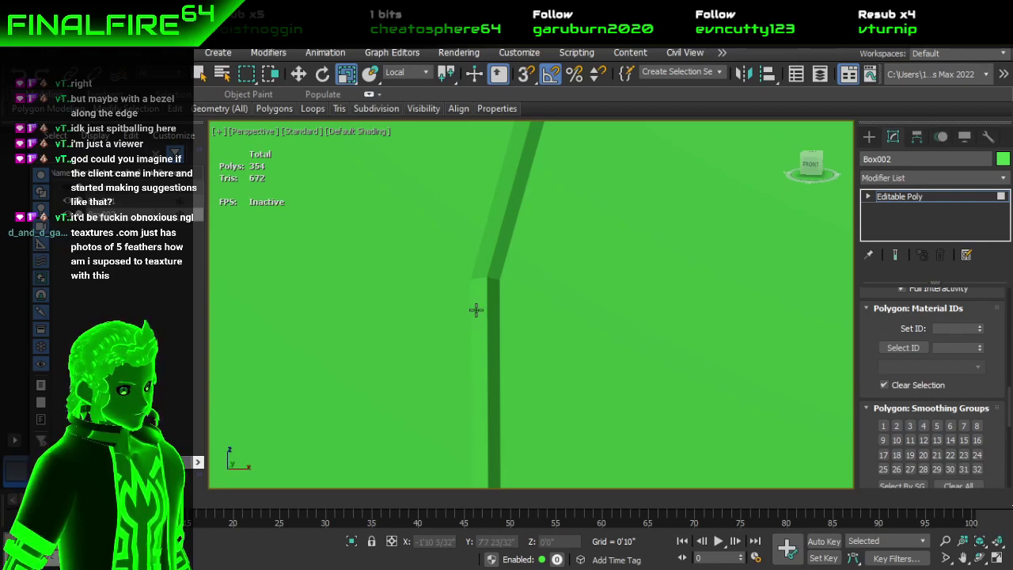
pyautogui.scroll(-8, 476, 309)
pyautogui.keyDown('alt'); pyautogui.moveTo(476, 313); pyautogui.dragTo(499, 361, button='middle'); pyautogui.keyUp('alt')
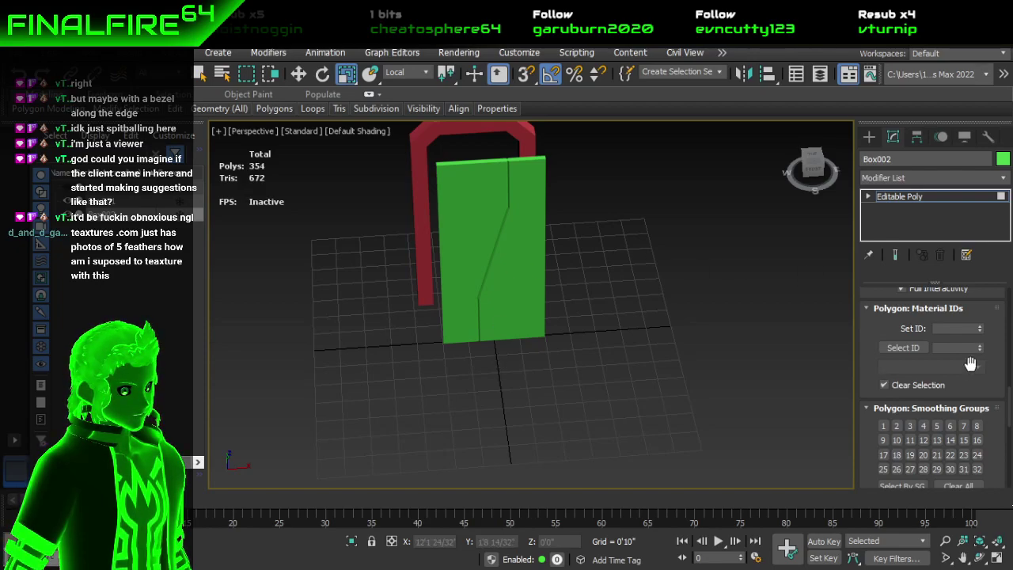
# Step: Leave polygon editing on the door panel and activate the Move tool for the whole object
pyautogui.scroll(4, 1003, 366)
pyautogui.scroll(8, 1003, 365)
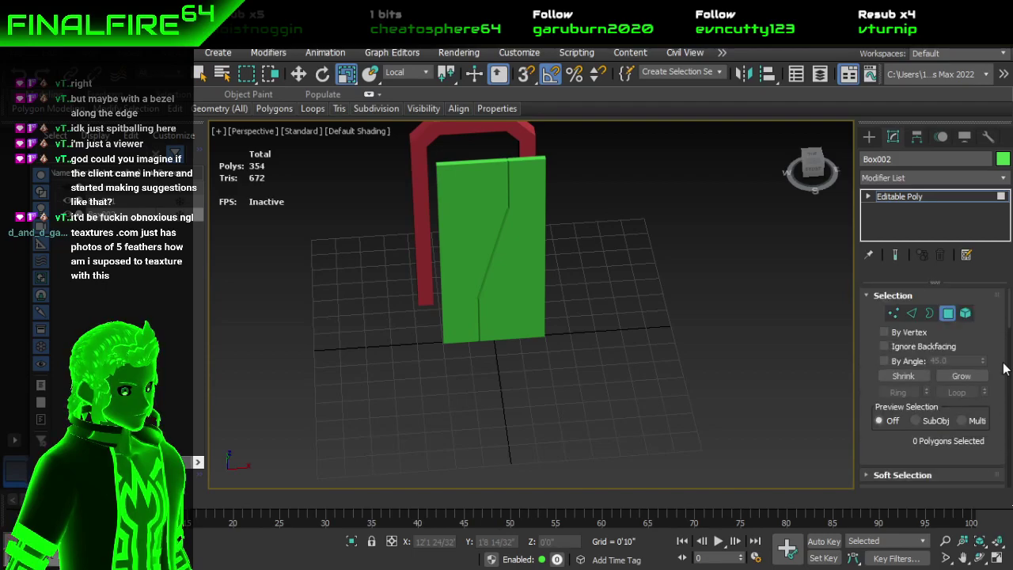
pyautogui.click(948, 315)
pyautogui.press('w')
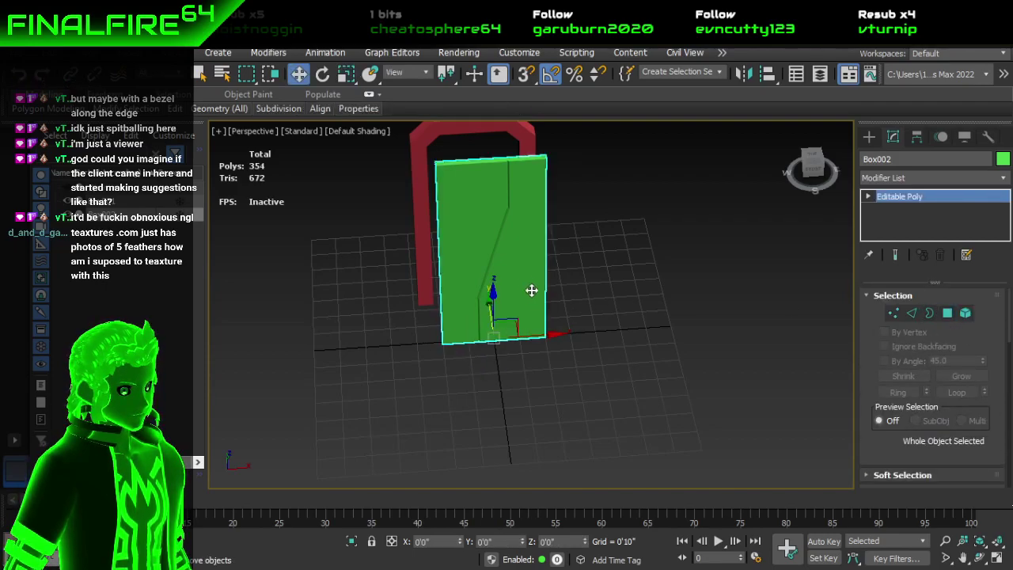
# Step: Examine the door panel's top, back and side faces around the grooved seam
pyautogui.keyDown('alt'); pyautogui.moveTo(515, 267); pyautogui.dragTo(509, 339, button='middle'); pyautogui.keyUp('alt')
pyautogui.scroll(2, 516, 241)
pyautogui.scroll(-2, 516, 258)
pyautogui.scroll(4, 516, 273)
pyautogui.moveTo(528, 270); pyautogui.dragTo(489, 303, button='middle')
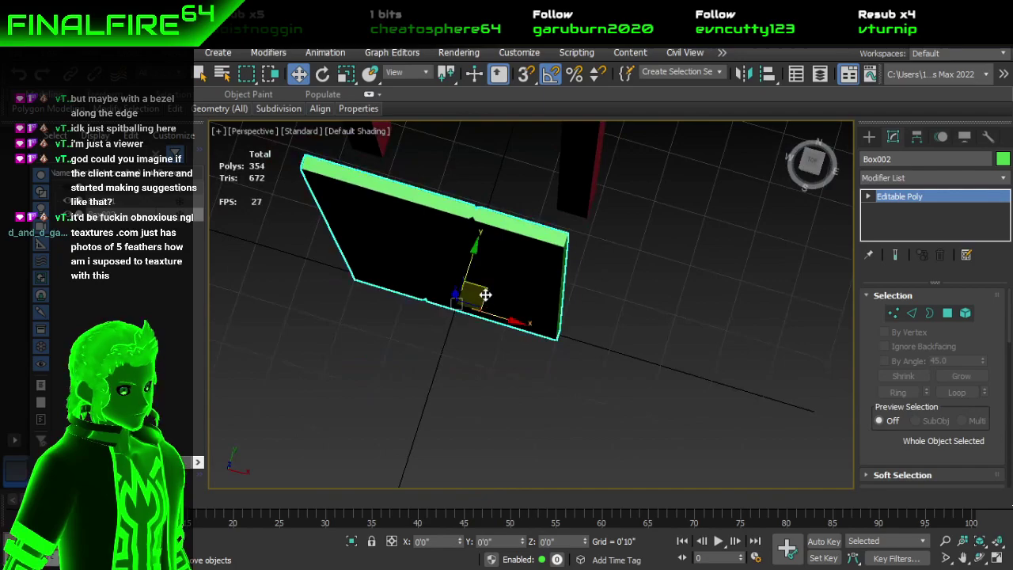
pyautogui.scroll(2, 484, 295)
pyautogui.press('4')
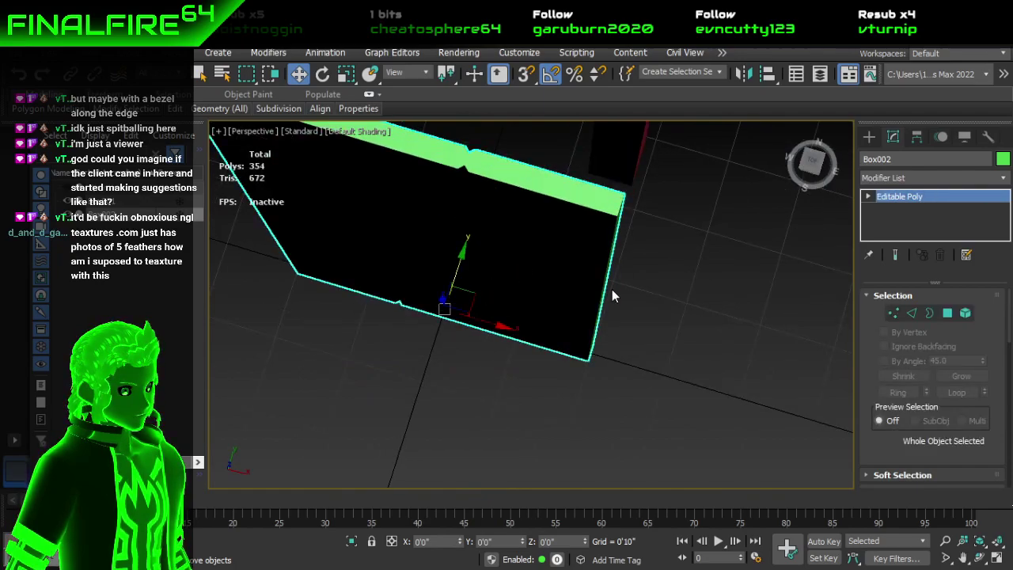
pyautogui.keyDown('alt'); pyautogui.moveTo(584, 301); pyautogui.dragTo(507, 273, button='middle'); pyautogui.keyUp('alt')
pyautogui.scroll(-8, 896, 337)
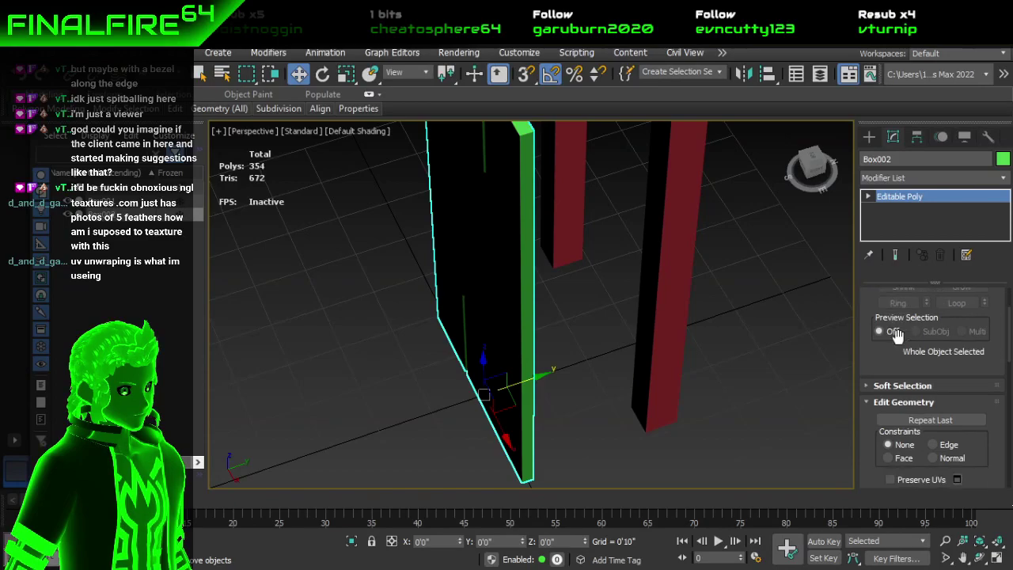
pyautogui.scroll(10, 918, 386)
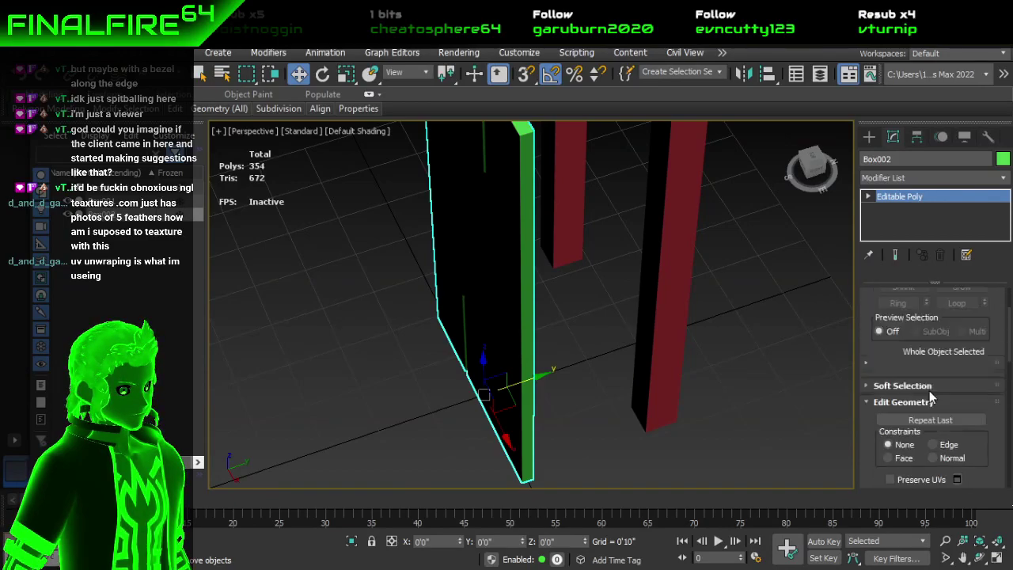
# Step: In polygon editing, select the faces of the door's right half with By Angle at 45 degrees, then disable By Angle
pyautogui.click(948, 314)
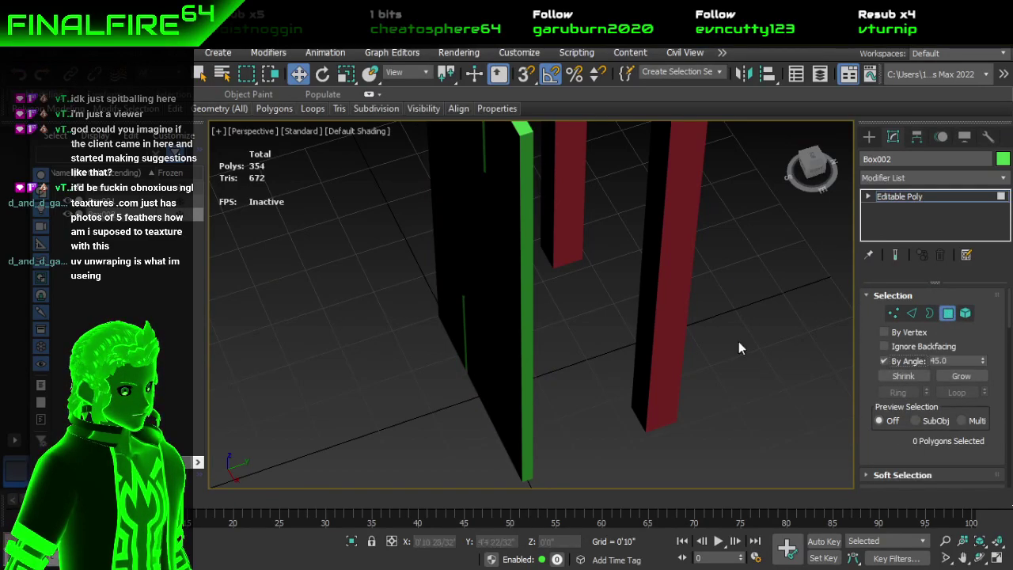
pyautogui.click(531, 308)
pyautogui.keyDown('alt'); pyautogui.moveTo(527, 317); pyautogui.dragTo(492, 223, button='middle'); pyautogui.keyUp('alt')
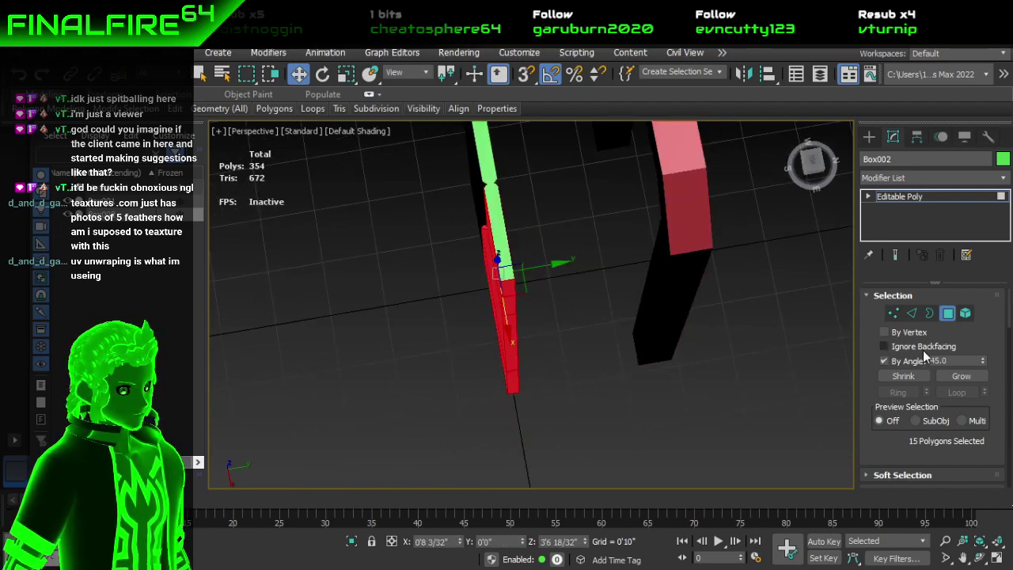
pyautogui.click(885, 361)
pyautogui.keyDown('alt'); pyautogui.moveTo(555, 334); pyautogui.dragTo(306, 117, button='middle'); pyautogui.keyUp('alt')
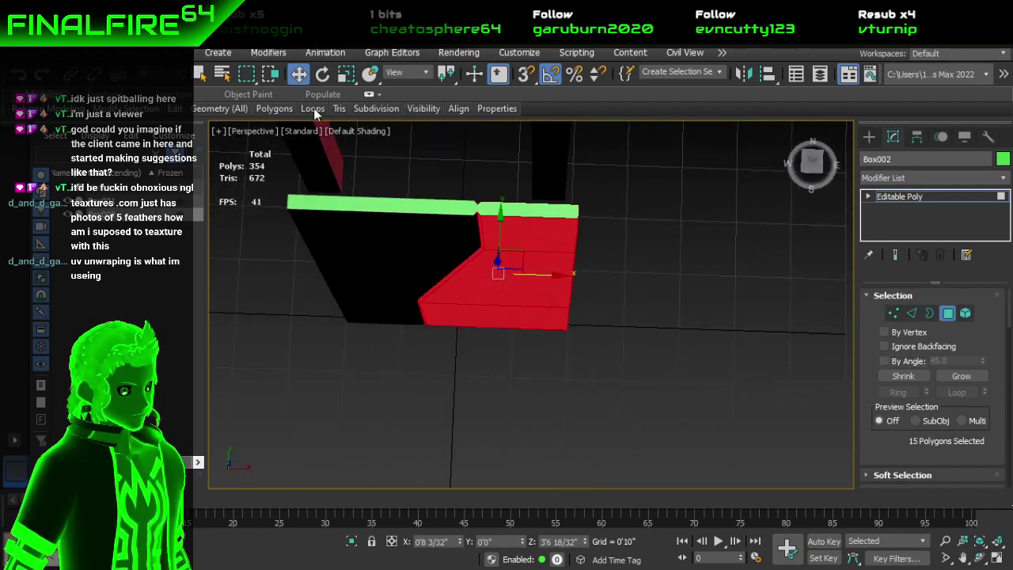
# Step: Display edged faces and add the right half's remaining end polygons to the selection
pyautogui.click(360, 130)
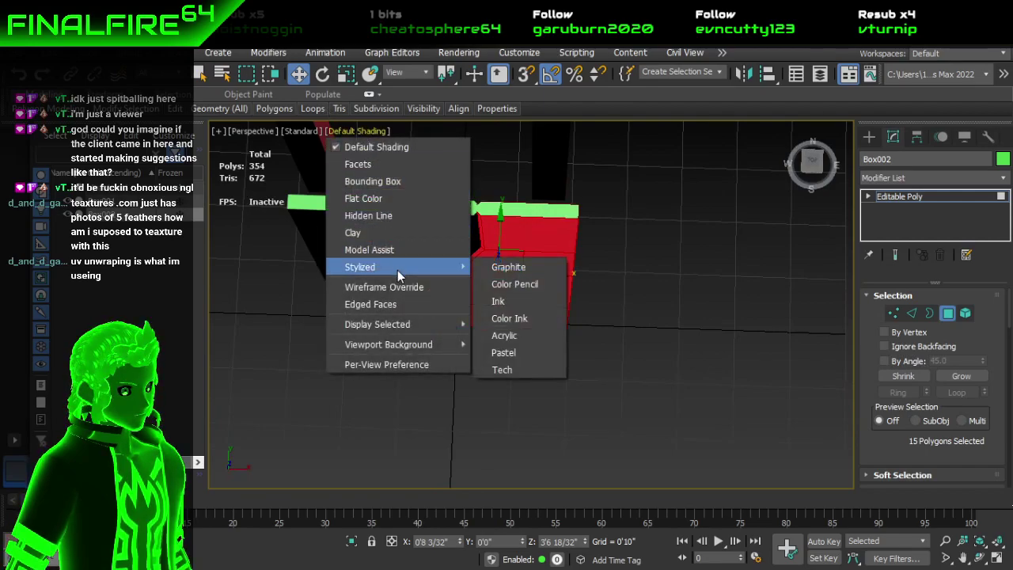
pyautogui.click(384, 306)
pyautogui.scroll(5, 496, 260)
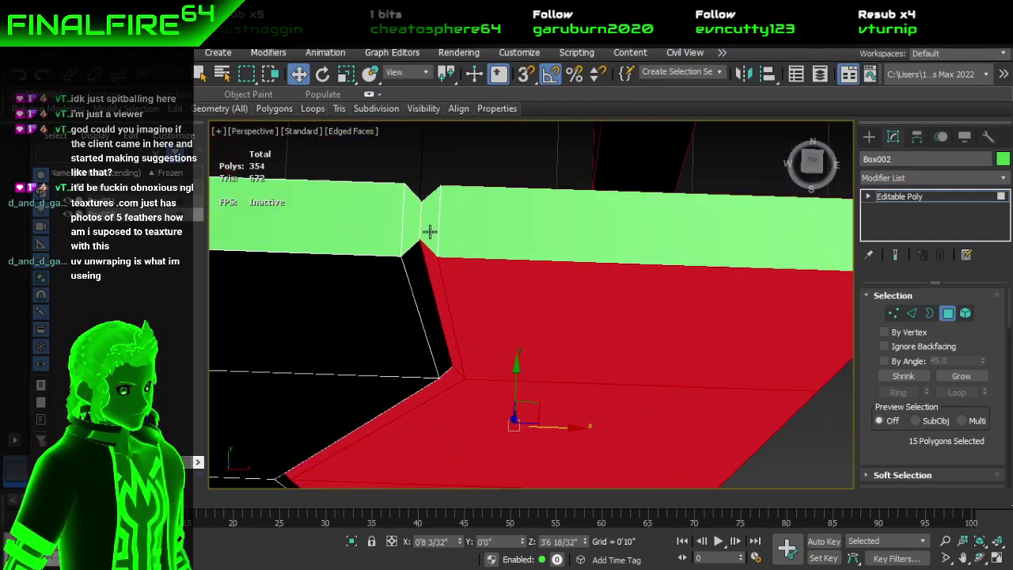
pyautogui.keyDown('ctrl'); pyautogui.click(495, 237); pyautogui.keyUp('ctrl')
pyautogui.keyDown('alt'); pyautogui.moveTo(494, 238); pyautogui.dragTo(639, 306, button='middle'); pyautogui.keyUp('alt')
pyautogui.scroll(4, 638, 308)
pyautogui.keyDown('ctrl'); pyautogui.click(671, 316); pyautogui.keyUp('ctrl')
pyautogui.keyDown('ctrl'); pyautogui.click(722, 351); pyautogui.keyUp('ctrl')
pyautogui.keyDown('alt'); pyautogui.moveTo(722, 352); pyautogui.dragTo(772, 333, button='middle'); pyautogui.keyUp('alt')
pyautogui.scroll(-5, 586, 336)
pyautogui.keyDown('alt'); pyautogui.moveTo(566, 330); pyautogui.dragTo(672, 375, button='middle'); pyautogui.keyUp('alt')
pyautogui.scroll(2, 541, 351)
pyautogui.keyDown('alt'); pyautogui.moveTo(586, 351); pyautogui.dragTo(600, 371, button='middle'); pyautogui.keyUp('alt')
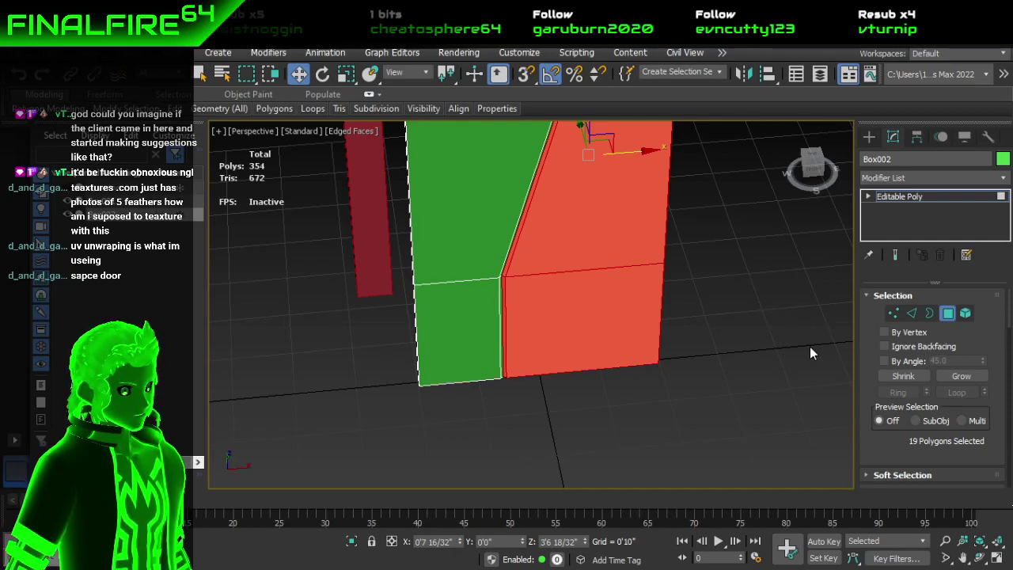
# Step: Detach the selected right half of the door as a separate object named DoorR
pyautogui.keyDown('alt'); pyautogui.moveTo(675, 320); pyautogui.dragTo(768, 293, button='middle'); pyautogui.keyUp('alt')
pyautogui.scroll(-10, 919, 317)
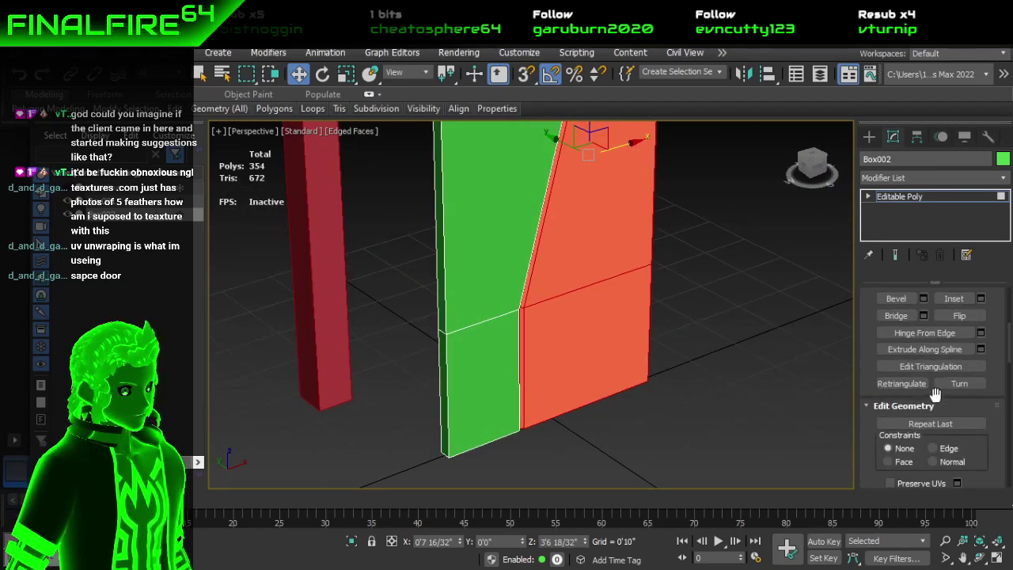
pyautogui.scroll(-6, 929, 366)
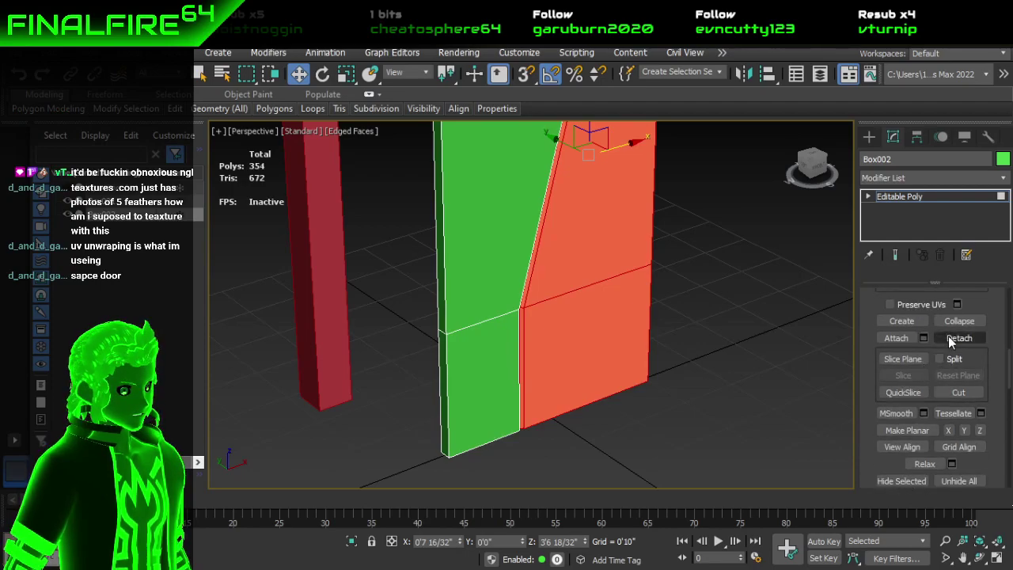
pyautogui.scroll(-10, 948, 337)
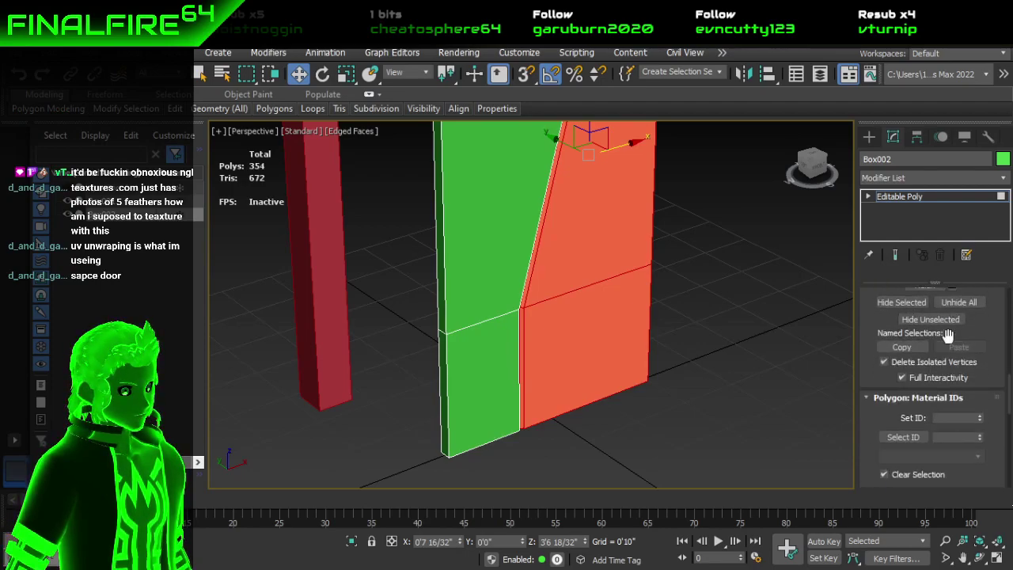
pyautogui.scroll(15, 948, 337)
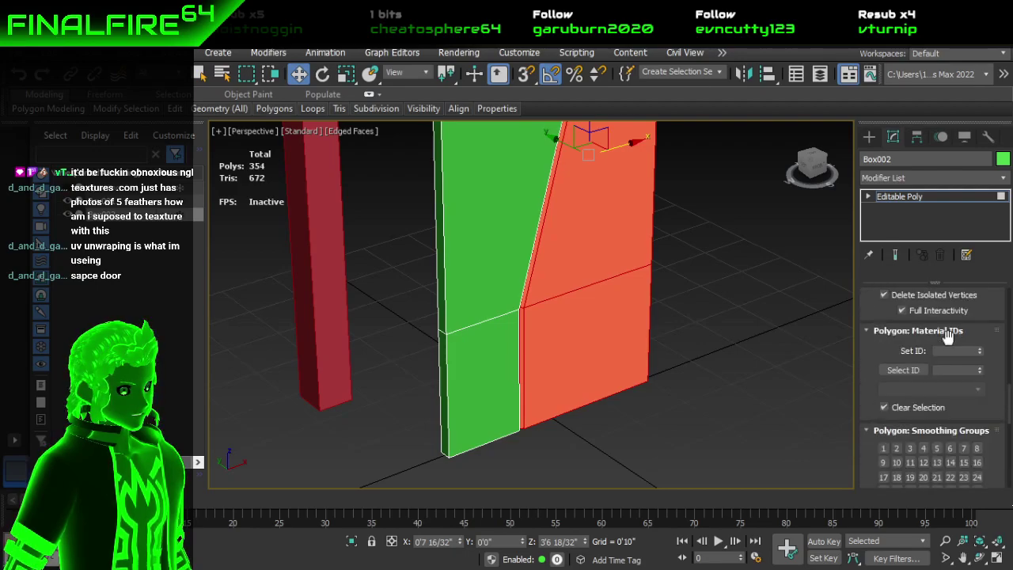
pyautogui.click(959, 339)
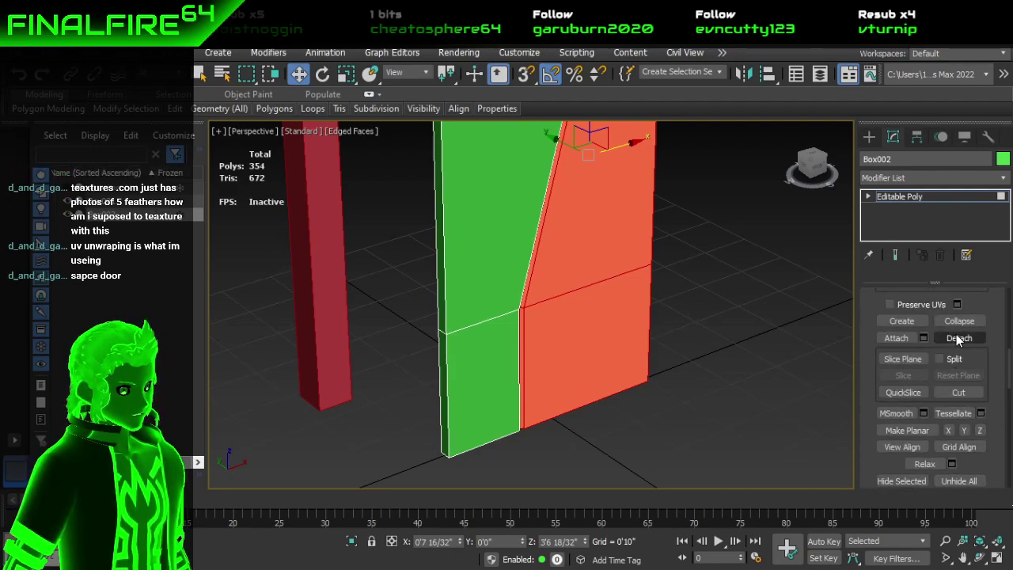
pyautogui.write('Door')
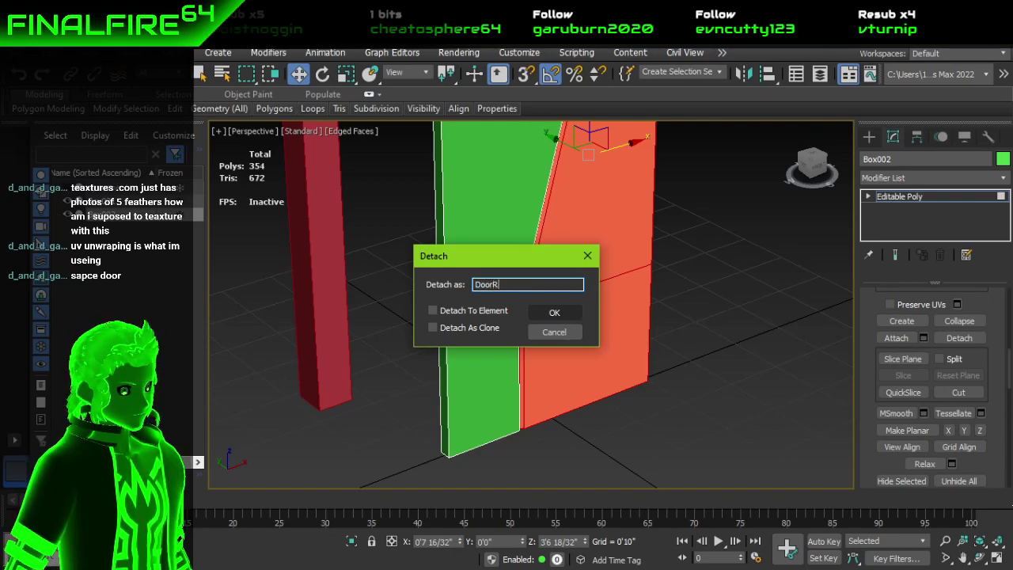
pyautogui.write('R')
pyautogui.click(548, 314)
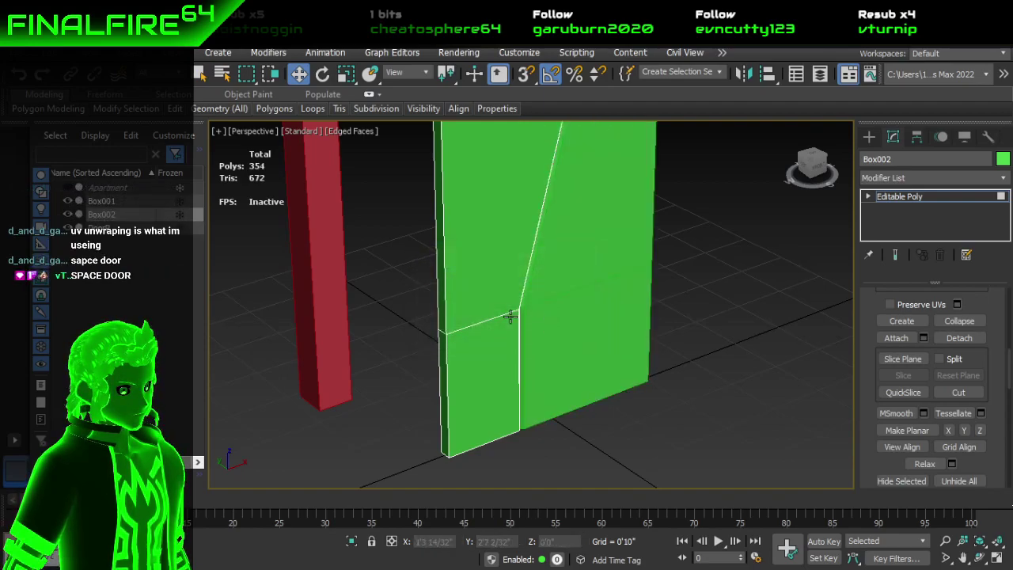
# Step: Rename the remaining left door object from Box002 to DoorL in the Scene Explorer
pyautogui.click(510, 318)
pyautogui.scroll(3, 740, 361)
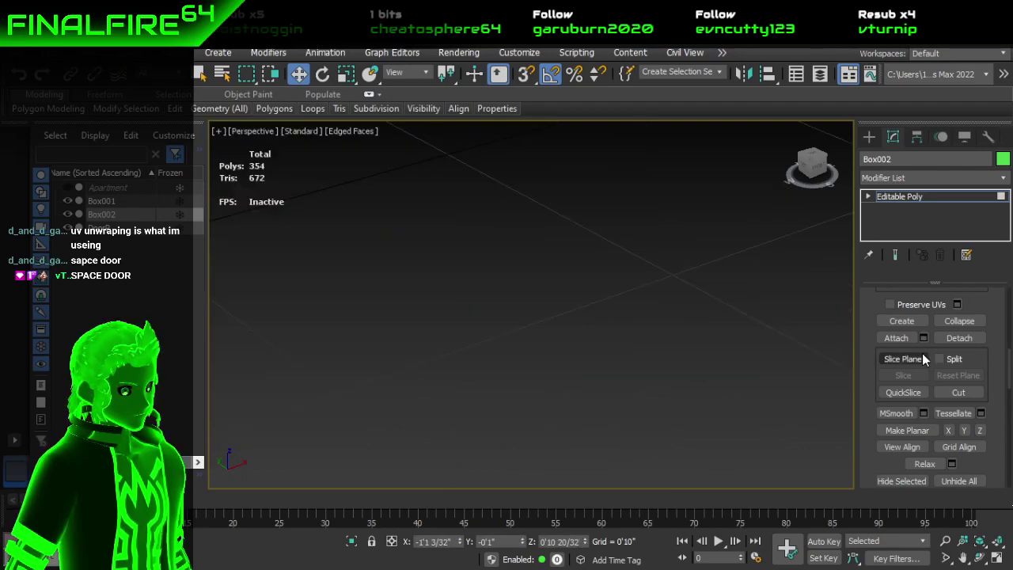
pyautogui.scroll(-4, 417, 289)
pyautogui.moveTo(416, 289); pyautogui.dragTo(605, 357, button='middle')
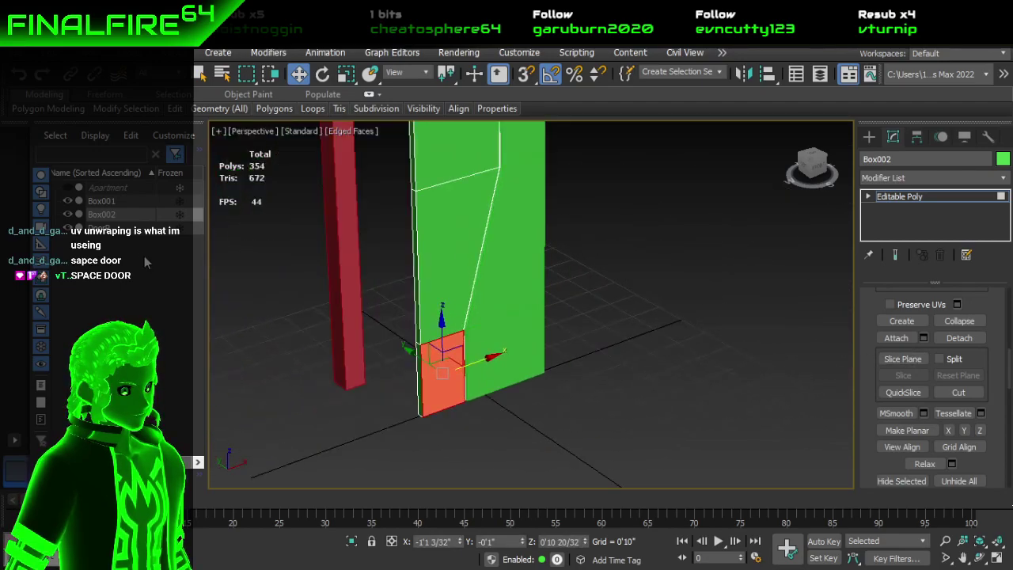
pyautogui.rightClick(153, 214)
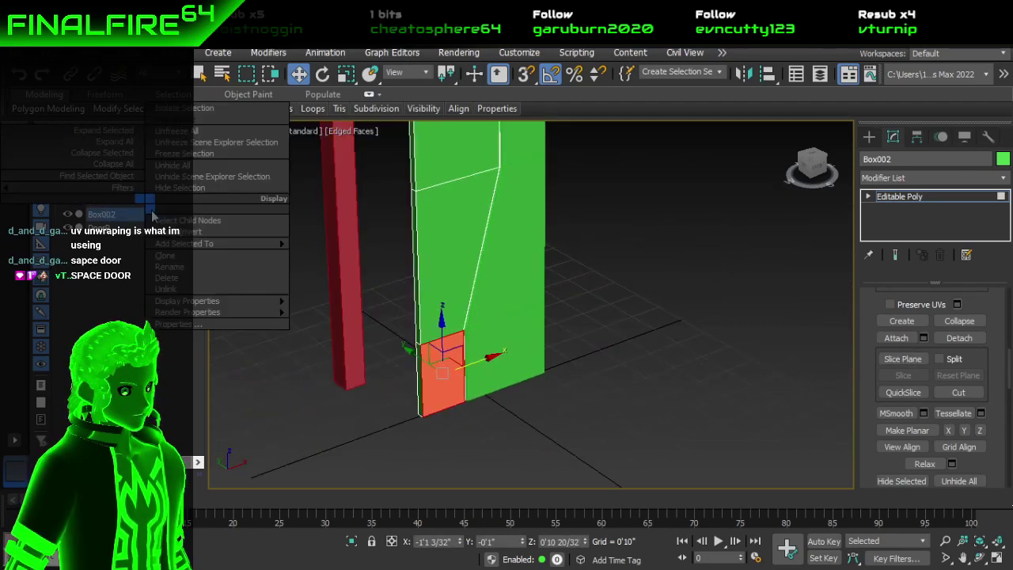
pyautogui.click(96, 225)
pyautogui.doubleClick(104, 214)
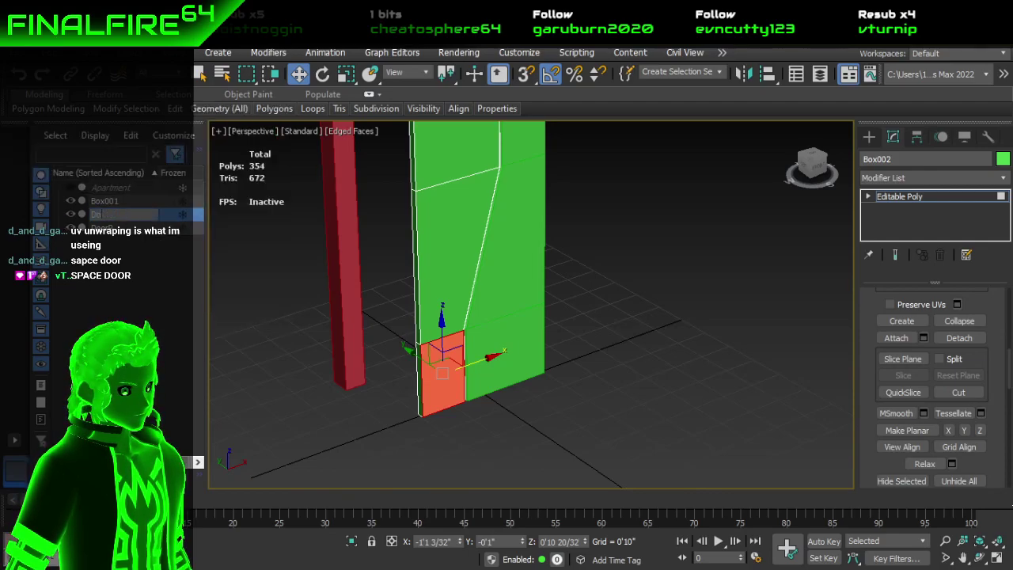
pyautogui.press('Return')
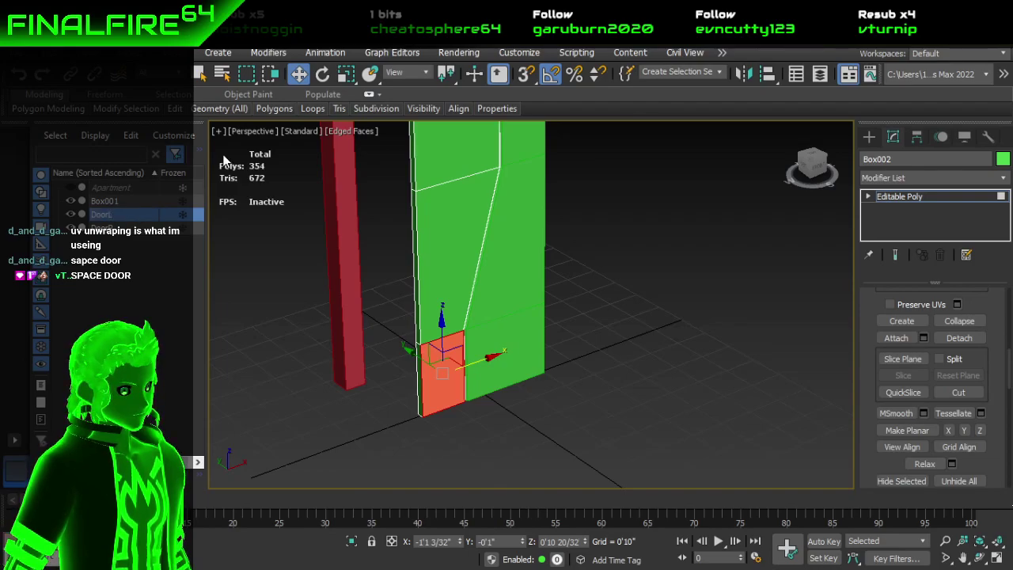
# Step: Leave polygon editing on the left half and hide DoorR to expose the open seam side of DoorL
pyautogui.keyDown('alt'); pyautogui.moveTo(373, 341); pyautogui.dragTo(562, 272, button='middle'); pyautogui.keyUp('alt')
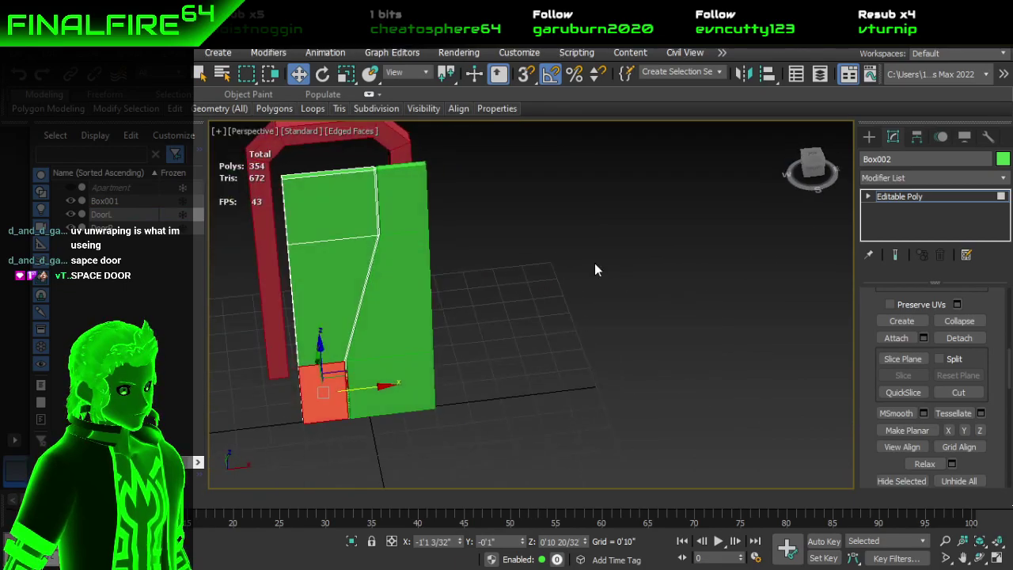
pyautogui.click(933, 198)
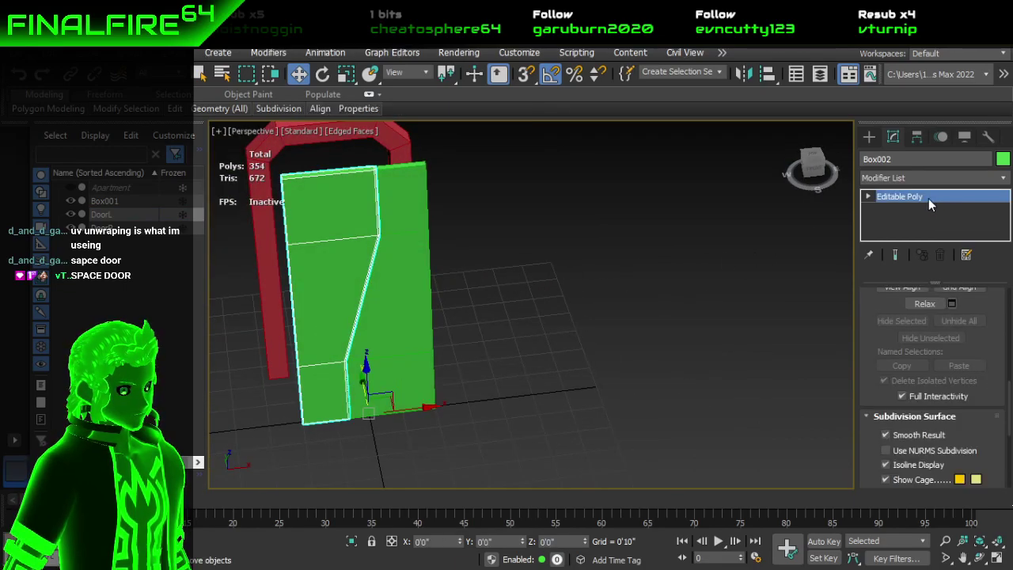
pyautogui.rightClick(929, 198)
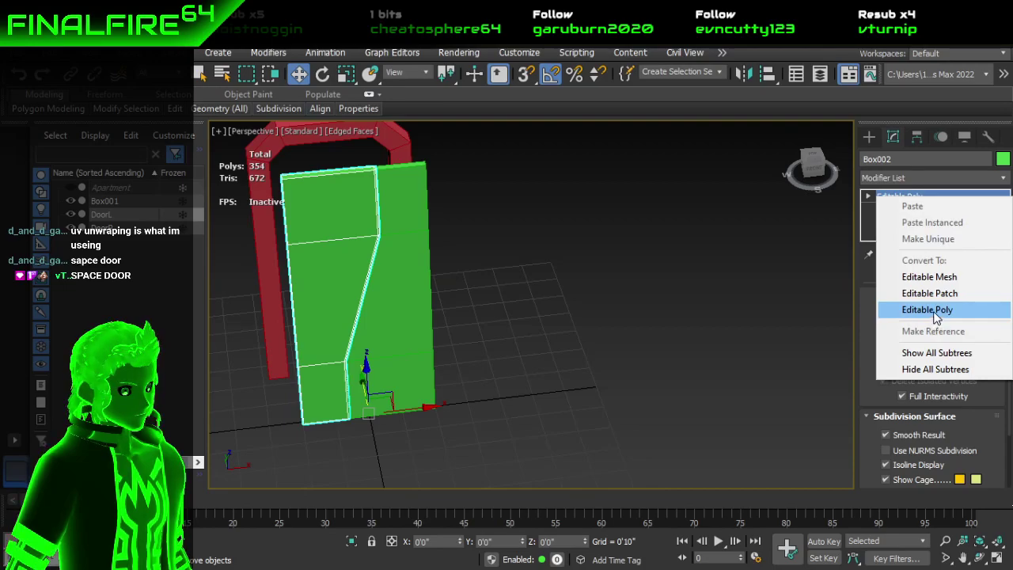
pyautogui.click(593, 334)
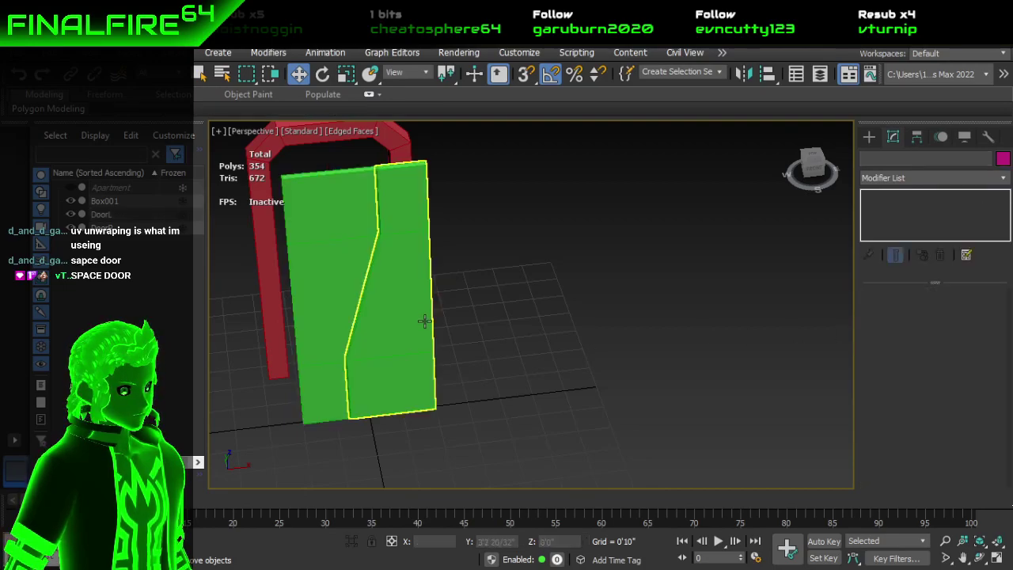
pyautogui.keyDown('alt'); pyautogui.moveTo(593, 334); pyautogui.dragTo(372, 330, button='middle'); pyautogui.keyUp('alt')
pyautogui.click(487, 315)
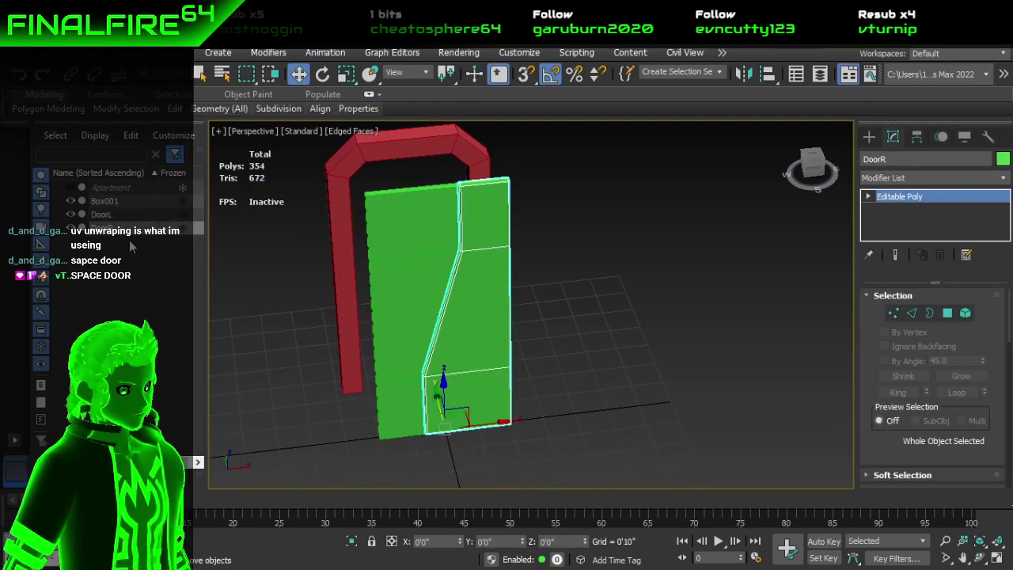
pyautogui.click(71, 228)
pyautogui.keyDown('alt'); pyautogui.moveTo(466, 300); pyautogui.dragTo(332, 274, button='middle'); pyautogui.keyUp('alt')
pyautogui.scroll(3, 380, 277)
pyautogui.moveTo(495, 224); pyautogui.dragTo(513, 249, button='middle')
pyautogui.scroll(2, 486, 193)
pyautogui.moveTo(487, 193); pyautogui.dragTo(484, 298, button='middle')
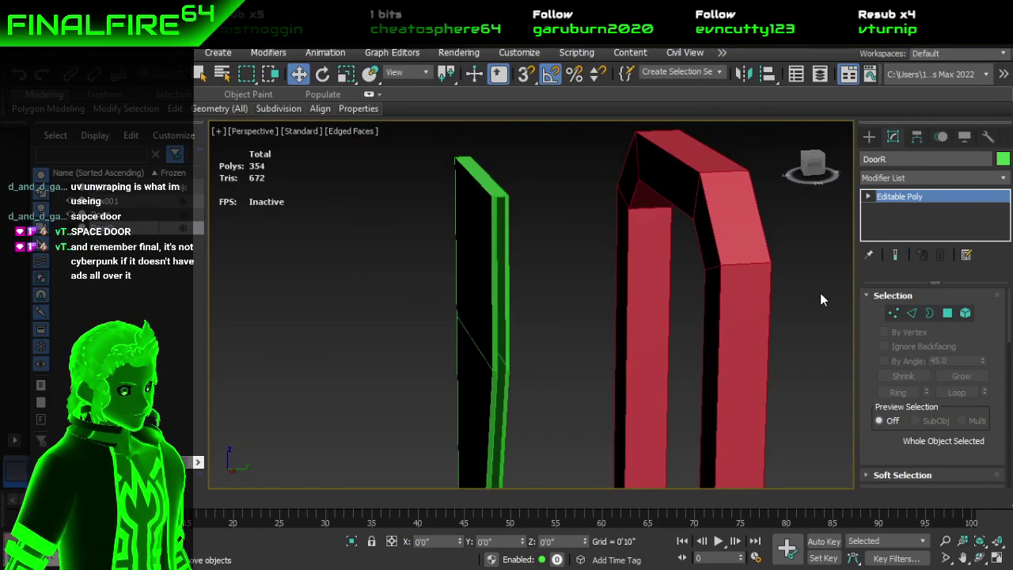
pyautogui.click(896, 315)
pyautogui.scroll(3, 524, 227)
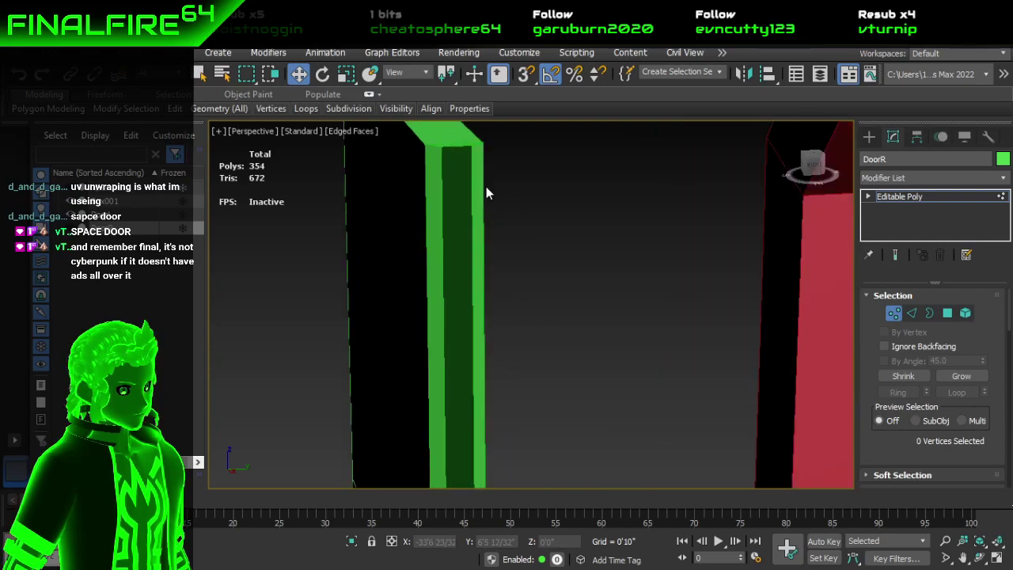
pyautogui.moveTo(486, 186); pyautogui.dragTo(503, 248, button='middle')
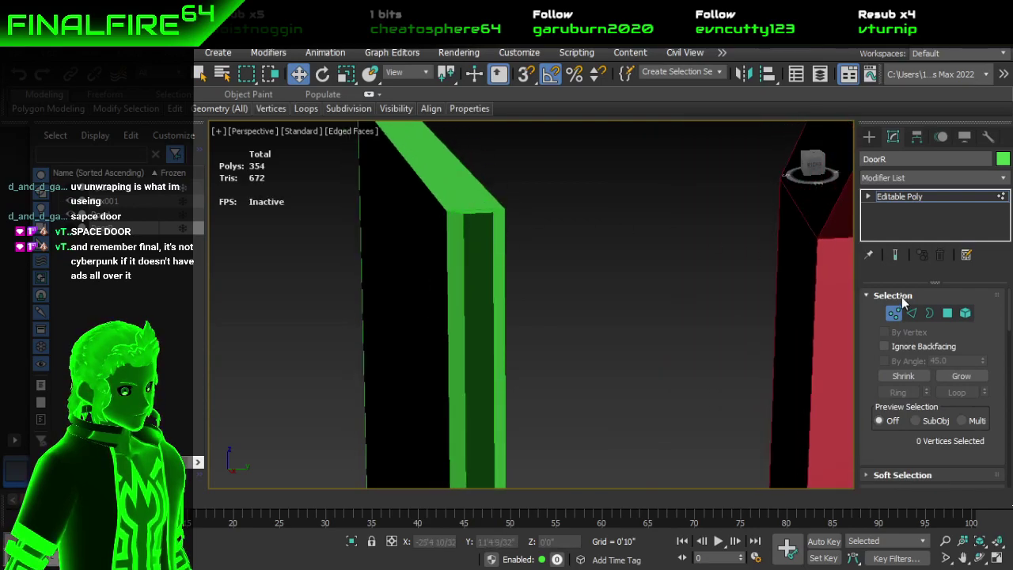
pyautogui.click(889, 318)
# Step: Select the four inner corner vertices of the upper opening in DoorL's seam side and close it with Cap Poly
pyautogui.click(434, 243)
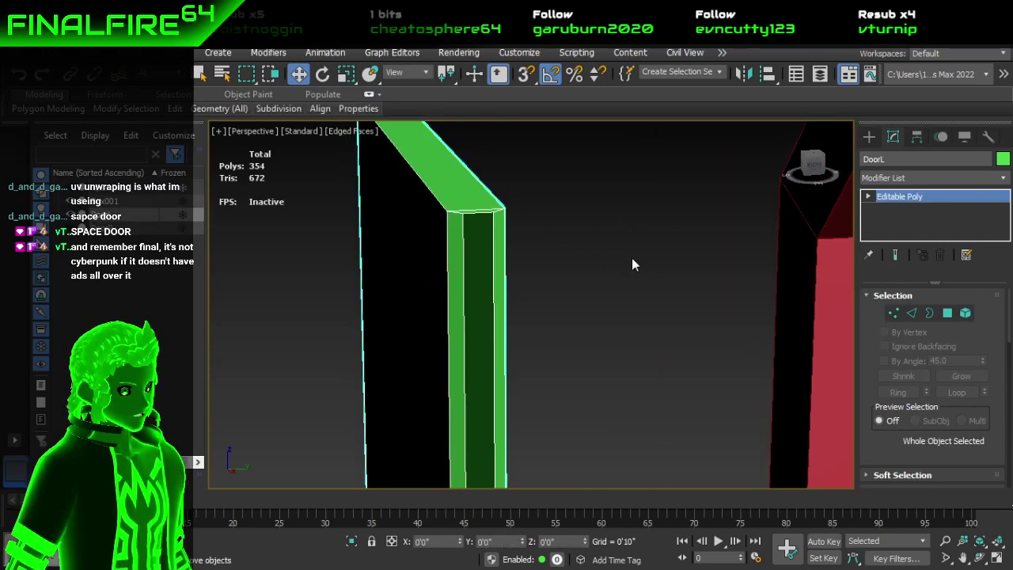
pyautogui.click(894, 314)
pyautogui.click(463, 212)
pyautogui.keyDown('ctrl'); pyautogui.click(492, 214); pyautogui.keyUp('ctrl')
pyautogui.keyDown('alt'); pyautogui.moveTo(465, 373); pyautogui.dragTo(461, 353, button='middle'); pyautogui.keyUp('alt')
pyautogui.keyDown('ctrl'); pyautogui.click(461, 352); pyautogui.keyUp('ctrl')
pyautogui.scroll(3, 484, 360)
pyautogui.press('q')
pyautogui.keyDown('ctrl'); pyautogui.click(444, 337); pyautogui.keyUp('ctrl')
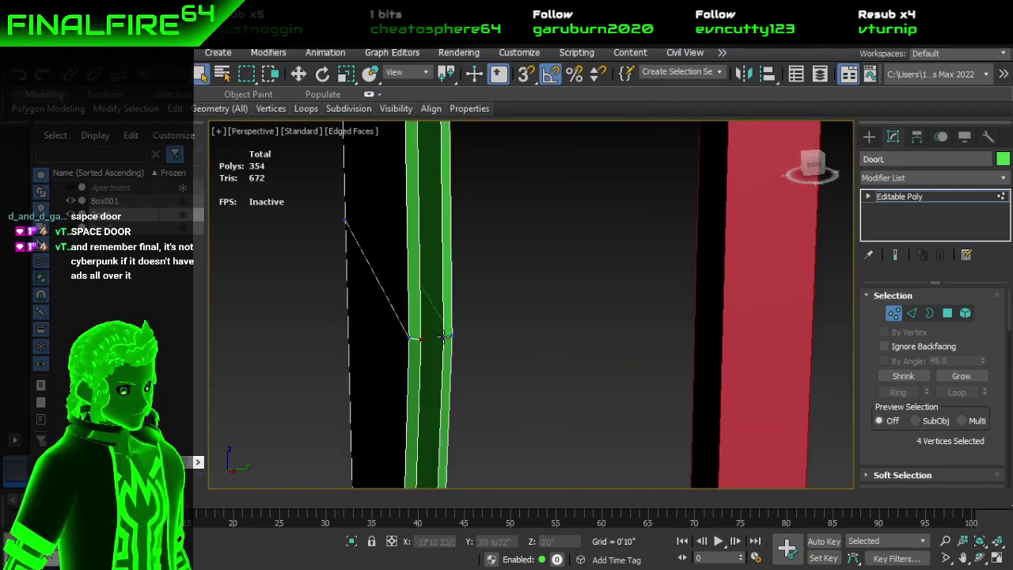
pyautogui.moveTo(221, 104)
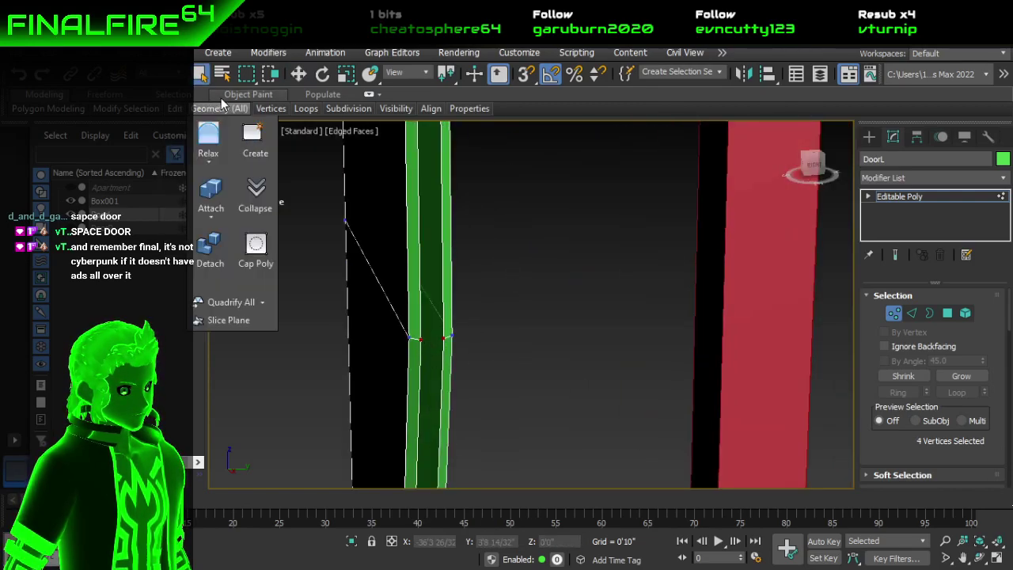
pyautogui.click(255, 247)
# Step: Select the four inner vertices bounding the angled middle opening of DoorL's seam side and close it with Cap Poly
pyautogui.click(421, 339)
pyautogui.keyDown('ctrl'); pyautogui.click(443, 339); pyautogui.keyUp('ctrl')
pyautogui.moveTo(447, 394); pyautogui.dragTo(467, 158, button='middle')
pyautogui.scroll(-2, 480, 271)
pyautogui.scroll(-2, 467, 158)
pyautogui.scroll(4, 464, 436)
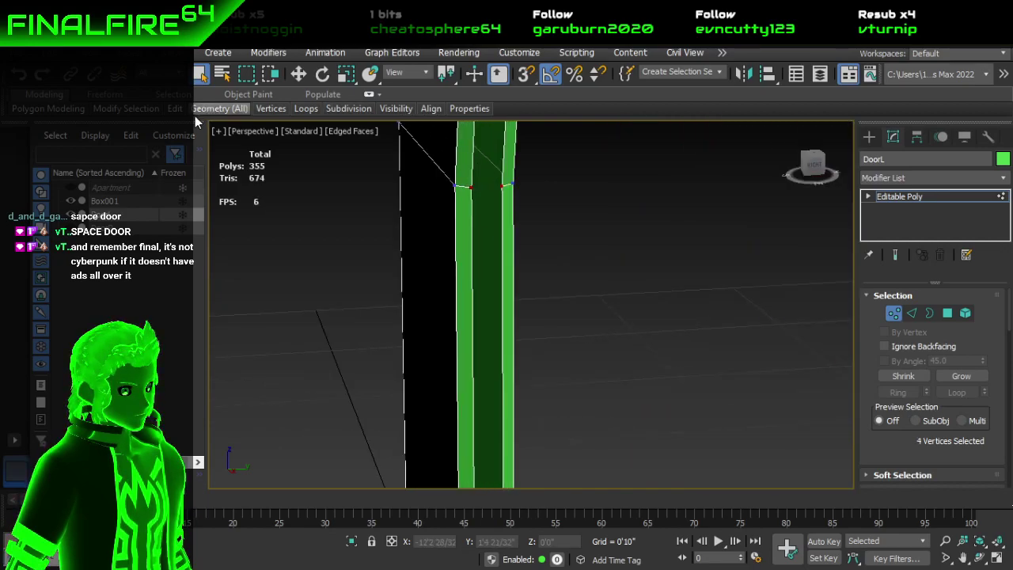
pyautogui.moveTo(220, 108)
pyautogui.click(262, 245)
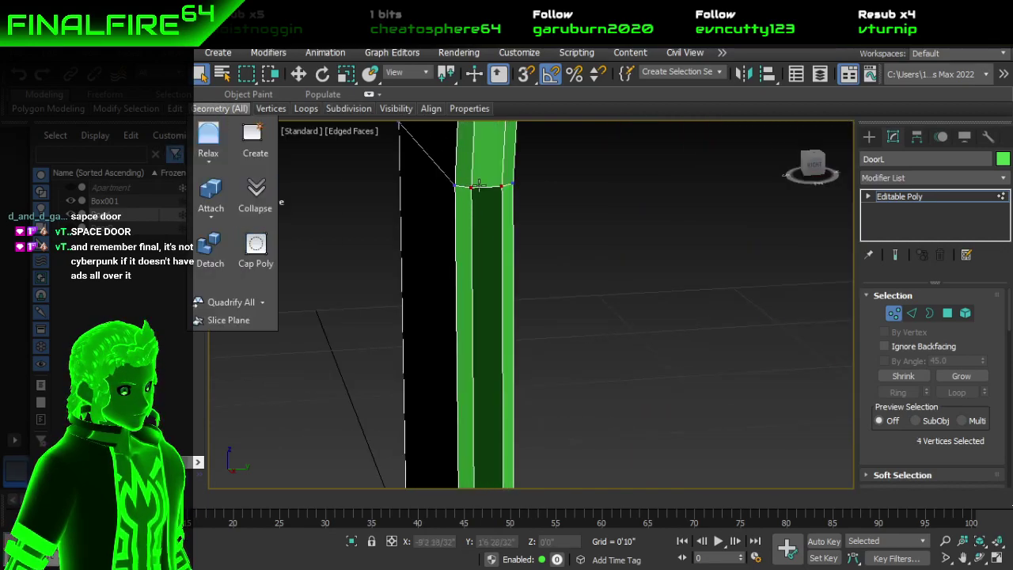
# Step: Select the four inner corner vertices of the lower opening in DoorL's seam side and close it with Cap Poly
pyautogui.click(475, 187)
pyautogui.keyDown('ctrl'); pyautogui.click(502, 189); pyautogui.keyUp('ctrl')
pyautogui.scroll(-2, 503, 261)
pyautogui.moveTo(504, 276); pyautogui.dragTo(488, 162, button='middle')
pyautogui.scroll(2, 479, 445)
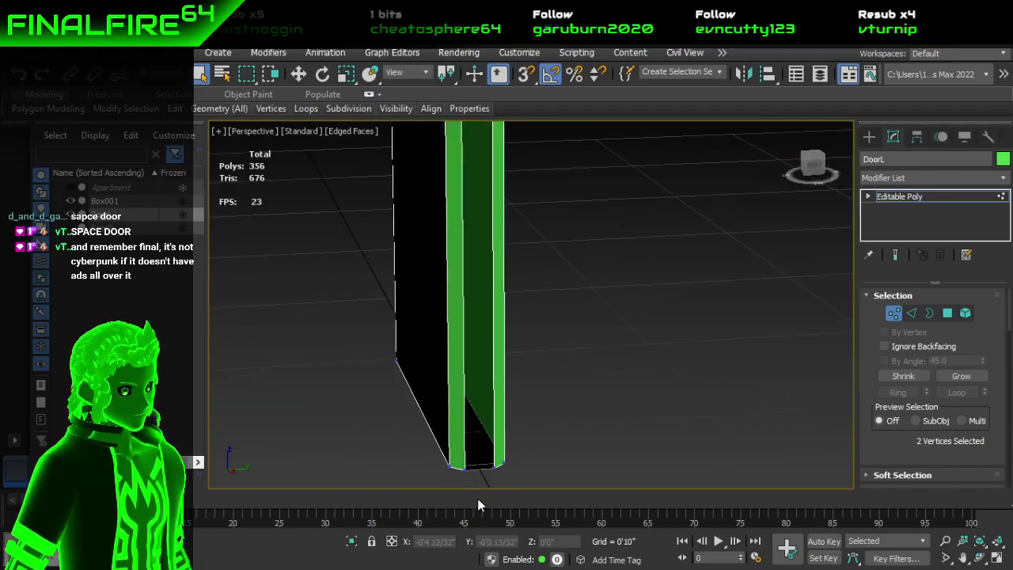
pyautogui.keyDown('alt'); pyautogui.moveTo(479, 425); pyautogui.dragTo(517, 420, button='middle'); pyautogui.keyUp('alt')
pyautogui.keyDown('ctrl'); pyautogui.click(451, 345); pyautogui.keyUp('ctrl')
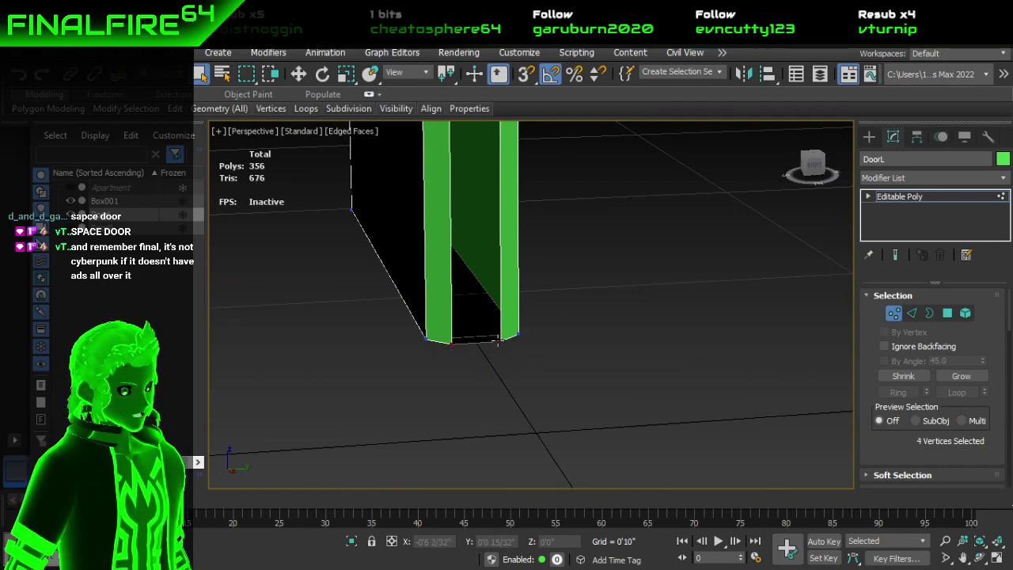
pyautogui.moveTo(215, 110)
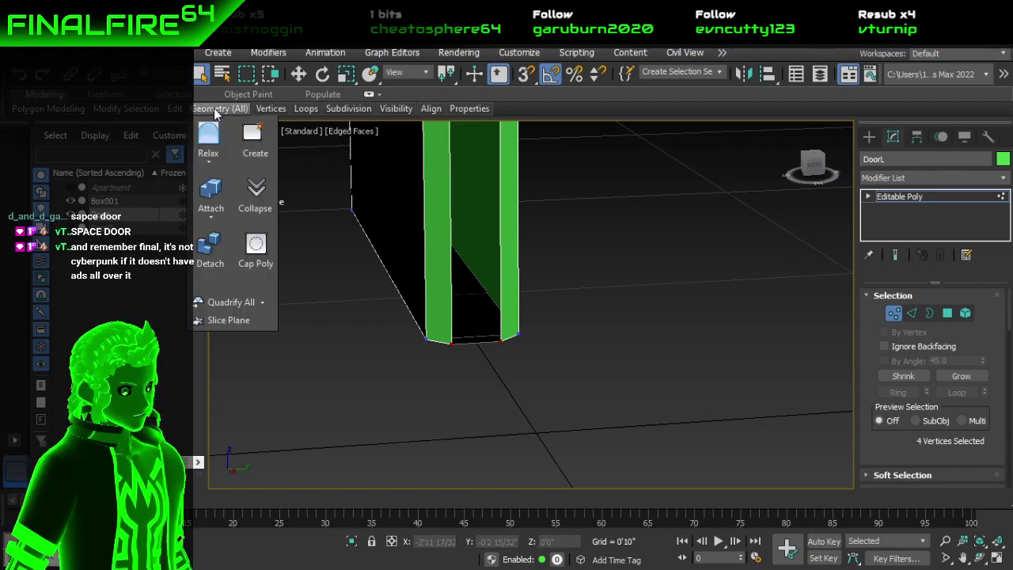
pyautogui.click(254, 250)
pyautogui.scroll(-3, 443, 271)
pyautogui.keyDown('alt'); pyautogui.moveTo(460, 280); pyautogui.dragTo(610, 366, button='middle'); pyautogui.keyUp('alt')
pyautogui.scroll(-3, 591, 296)
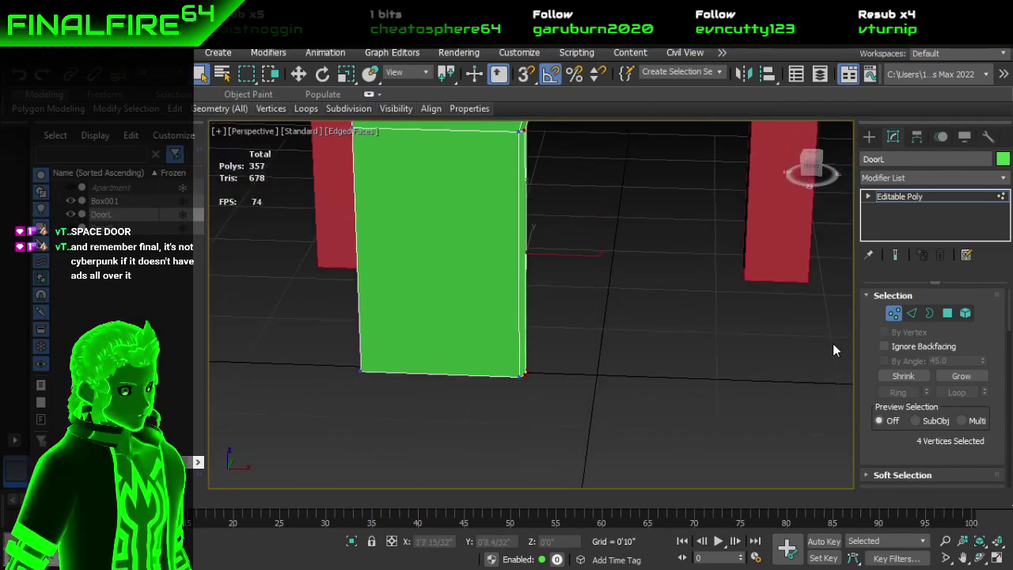
# Step: Leave vertex editing on DoorL, unhide DoorR, hide DoorL, and select DoorR with its open seam side exposed
pyautogui.click(894, 314)
pyautogui.scroll(-3, 587, 297)
pyautogui.moveTo(587, 297); pyautogui.dragTo(578, 348, button='middle')
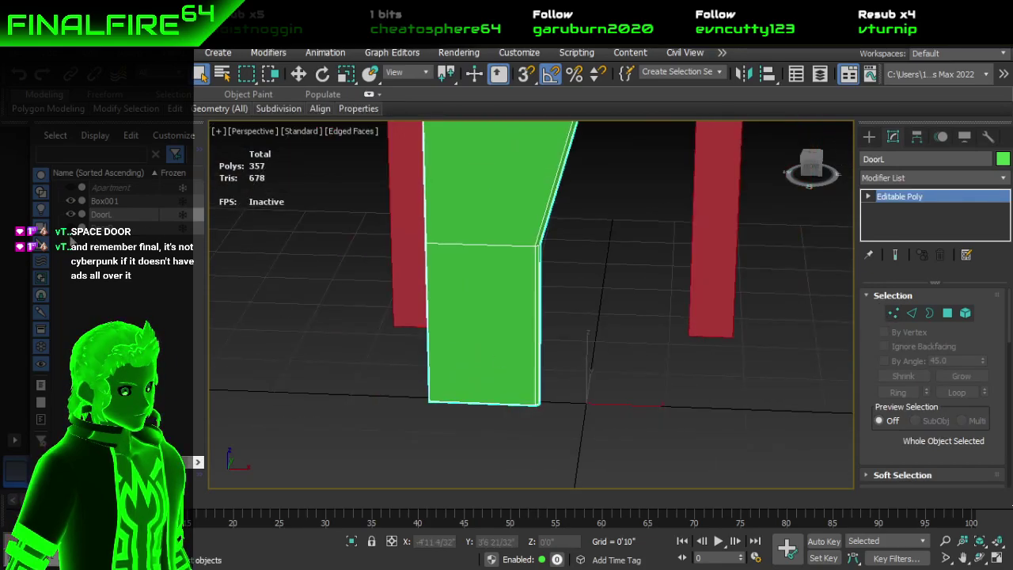
pyautogui.click(71, 228)
pyautogui.click(70, 214)
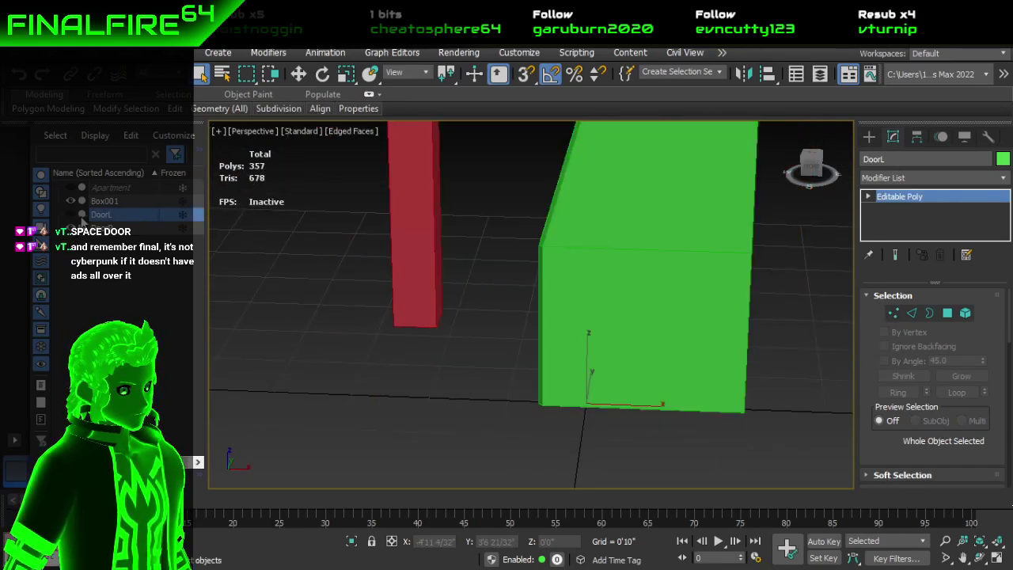
pyautogui.click(529, 267)
pyautogui.keyDown('alt'); pyautogui.moveTo(530, 266); pyautogui.dragTo(642, 259, button='middle'); pyautogui.keyUp('alt')
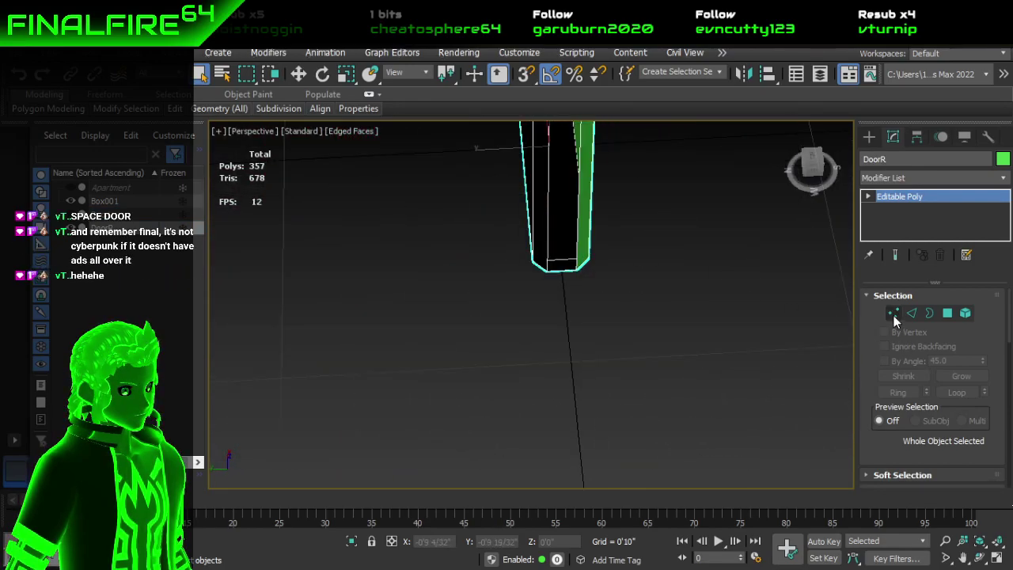
# Step: Select the four inner corner vertices of the lower opening in DoorR's seam side and close it with Cap Poly
pyautogui.press('1')
pyautogui.click(546, 268)
pyautogui.keyDown('alt'); pyautogui.moveTo(617, 237); pyautogui.dragTo(612, 406, button='middle'); pyautogui.keyUp('alt')
pyautogui.keyDown('ctrl'); pyautogui.click(547, 218); pyautogui.keyUp('ctrl')
pyautogui.keyDown('ctrl'); pyautogui.click(575, 219); pyautogui.keyUp('ctrl')
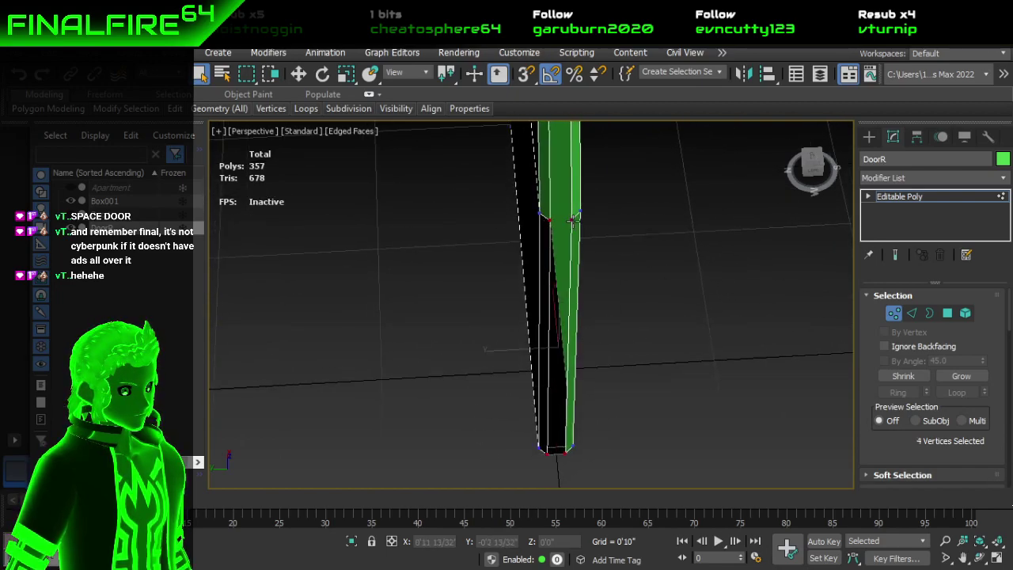
pyautogui.click(267, 109)
pyautogui.click(254, 260)
# Step: Select the four inner vertices bounding the angled middle opening of DoorR's seam side and close it with Cap Poly
pyautogui.click(551, 220)
pyautogui.keyDown('ctrl'); pyautogui.click(572, 220); pyautogui.keyUp('ctrl')
pyautogui.moveTo(615, 150); pyautogui.dragTo(609, 423, button='middle')
pyautogui.scroll(-3, 623, 252)
pyautogui.scroll(2, 623, 252)
pyautogui.moveTo(623, 253); pyautogui.dragTo(595, 400, button='middle')
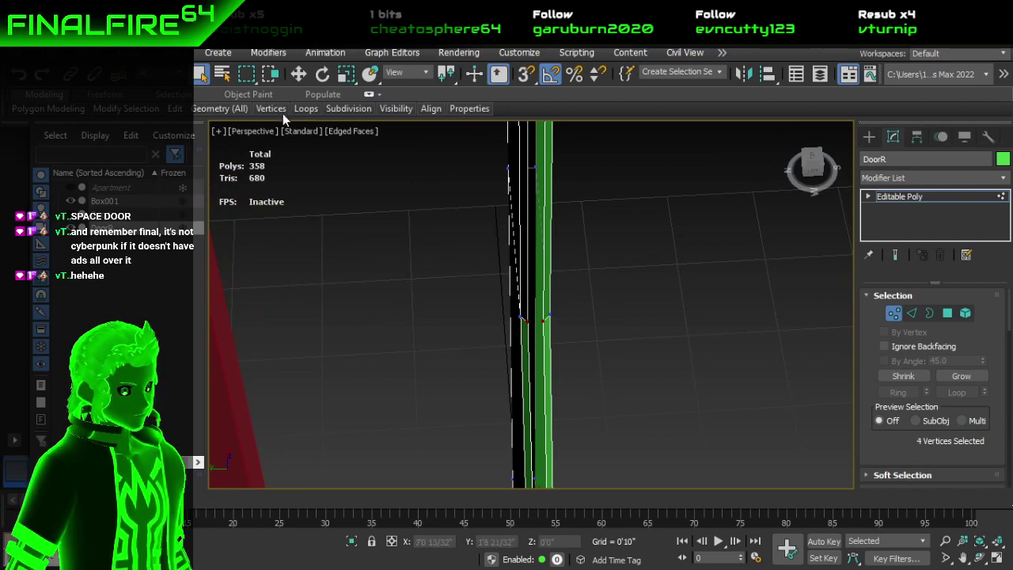
pyautogui.moveTo(232, 110)
pyautogui.click(255, 247)
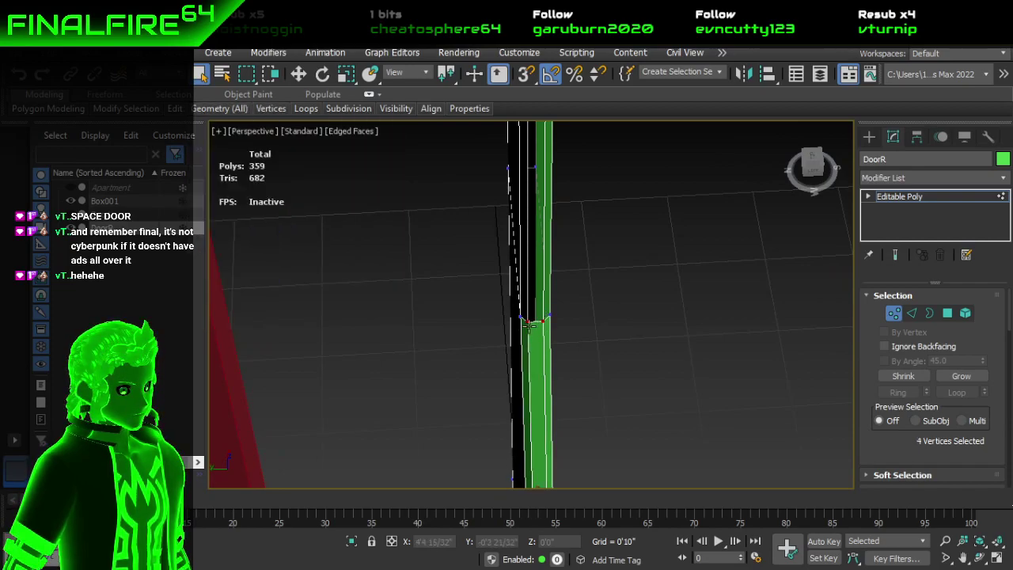
# Step: Select the four inner corner vertices of the upper opening in DoorR's seam side and close it with Cap Poly
pyautogui.click(527, 320)
pyautogui.keyDown('ctrl'); pyautogui.click(543, 321); pyautogui.keyUp('ctrl')
pyautogui.scroll(-3, 554, 319)
pyautogui.scroll(3, 562, 221)
pyautogui.keyDown('alt'); pyautogui.moveTo(568, 316); pyautogui.dragTo(512, 244, button='middle'); pyautogui.keyUp('alt')
pyautogui.keyDown('ctrl'); pyautogui.click(534, 224); pyautogui.keyUp('ctrl')
pyautogui.keyDown('ctrl'); pyautogui.click(555, 224); pyautogui.keyUp('ctrl')
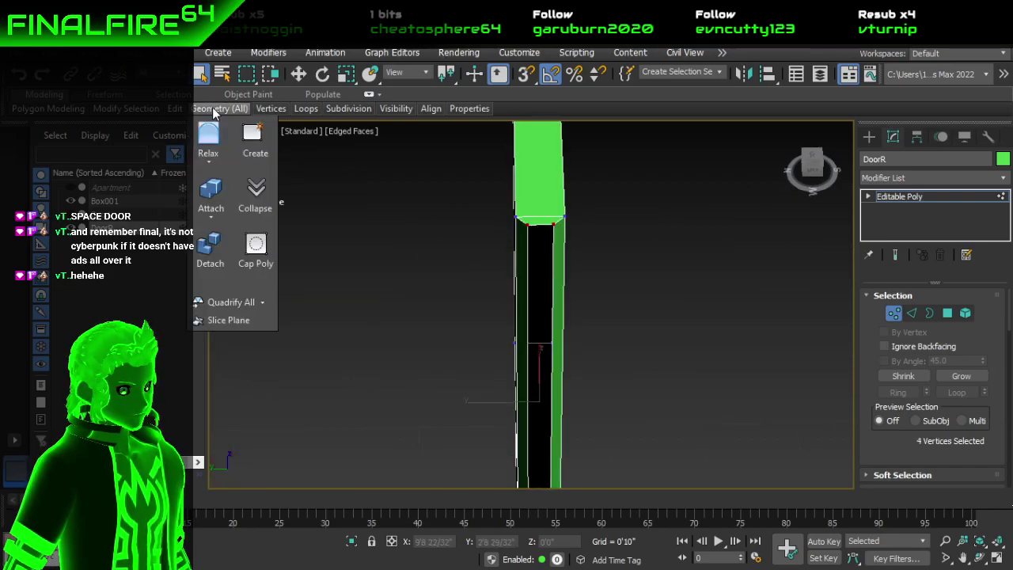
pyautogui.moveTo(175, 108)
pyautogui.moveTo(220, 108)
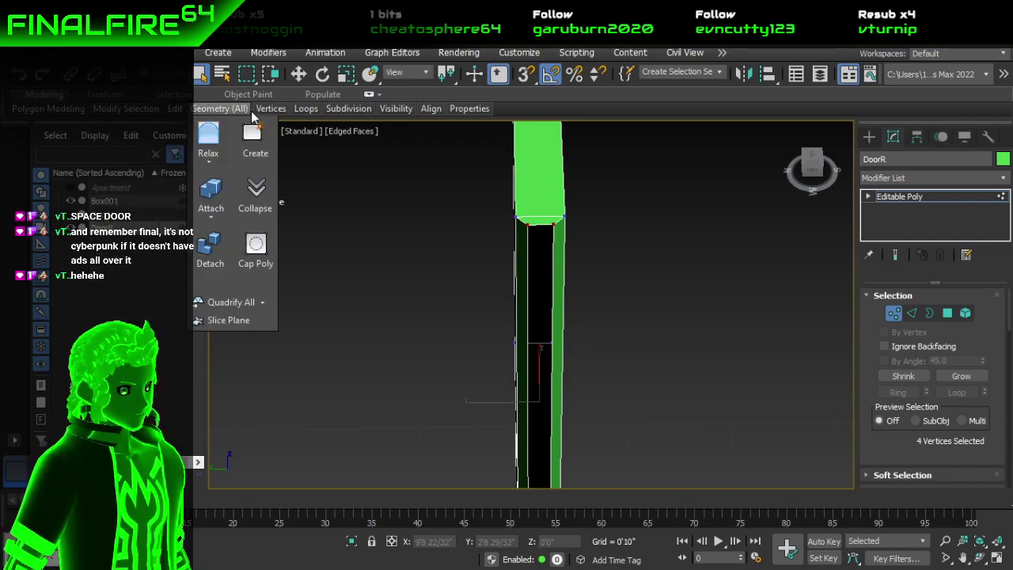
pyautogui.click(256, 252)
# Step: Leave vertex editing on DoorR and unhide DoorL so that both door halves are shown
pyautogui.press('p')
pyautogui.keyDown('alt'); pyautogui.moveTo(632, 297); pyautogui.dragTo(497, 217, button='middle'); pyautogui.keyUp('alt')
pyautogui.click(892, 315)
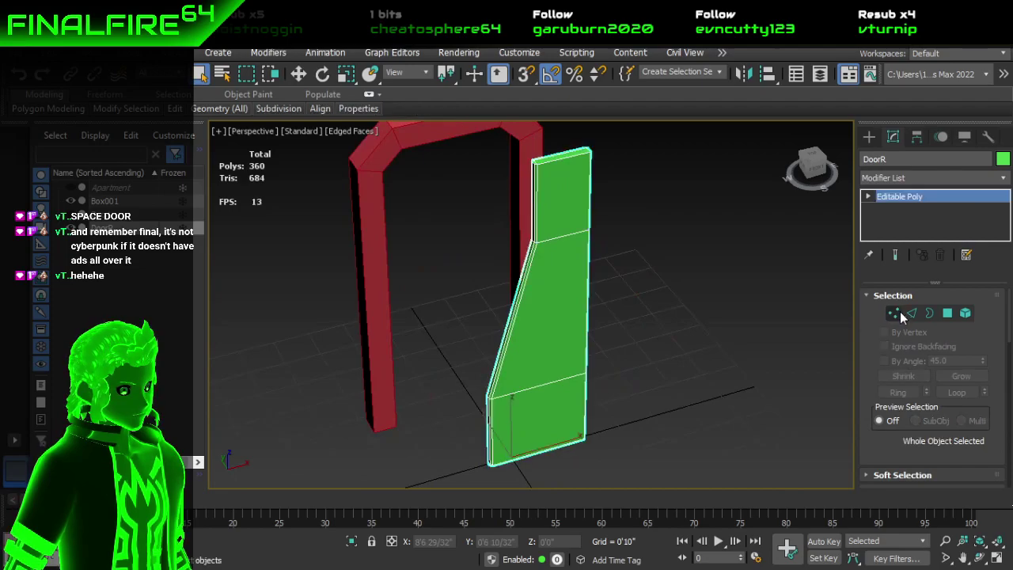
pyautogui.keyDown('alt'); pyautogui.moveTo(585, 287); pyautogui.dragTo(547, 269, button='middle'); pyautogui.keyUp('alt')
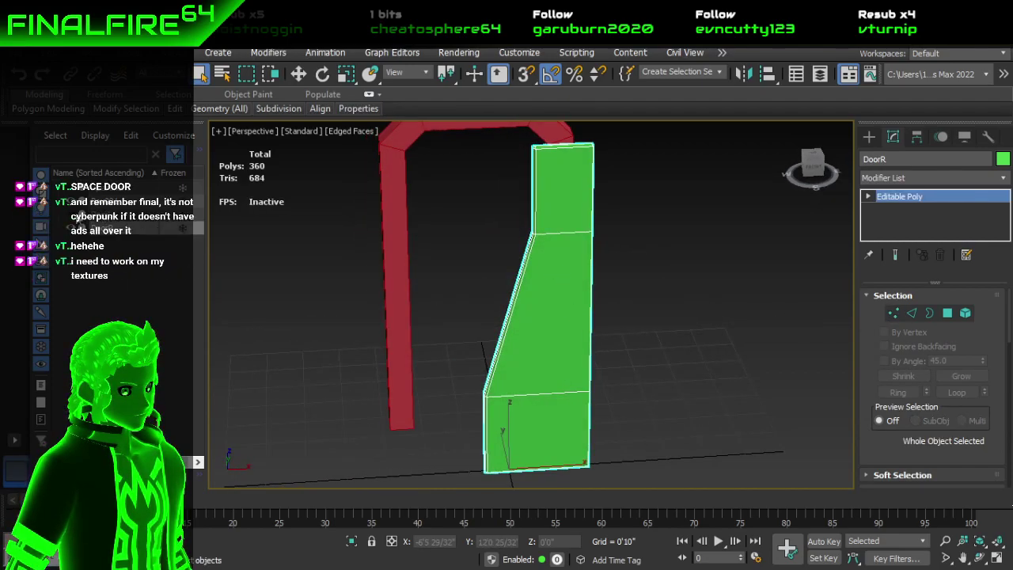
pyautogui.click(71, 214)
# Step: Center the red door frame around the two halves by resetting its X and Y positions to 0
pyautogui.click(395, 273)
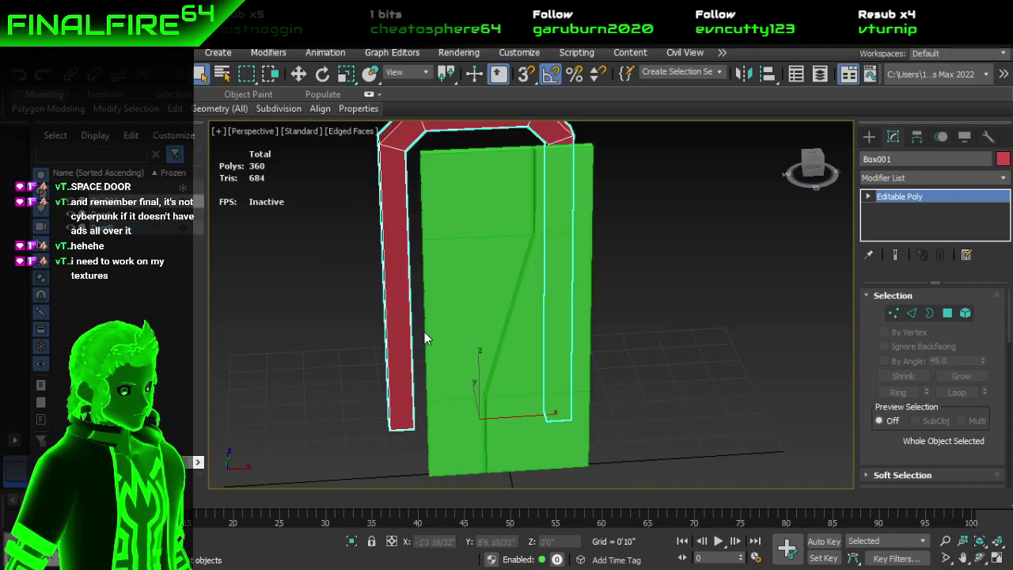
pyautogui.press('w')
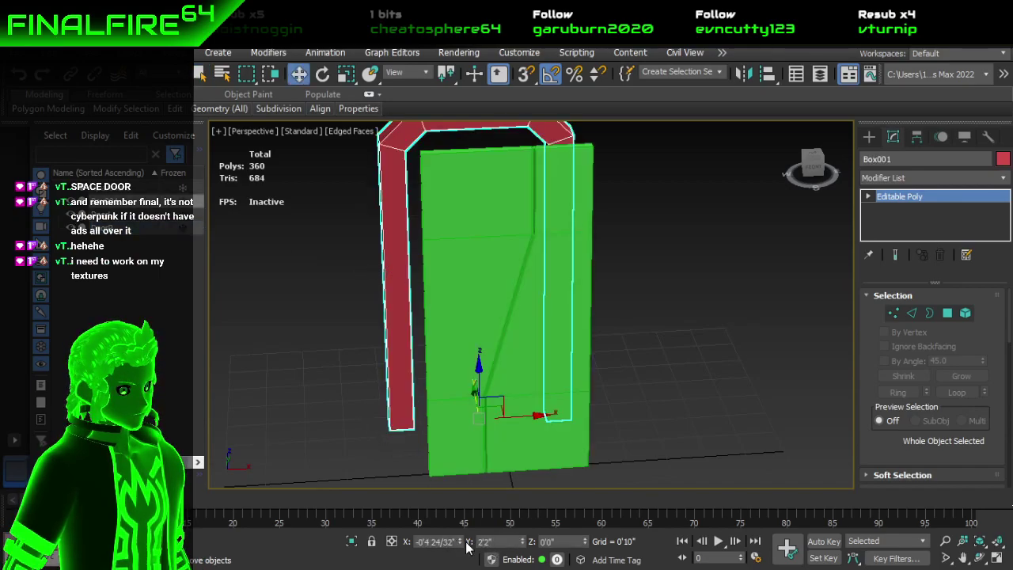
pyautogui.rightClick(461, 543)
pyautogui.rightClick(521, 544)
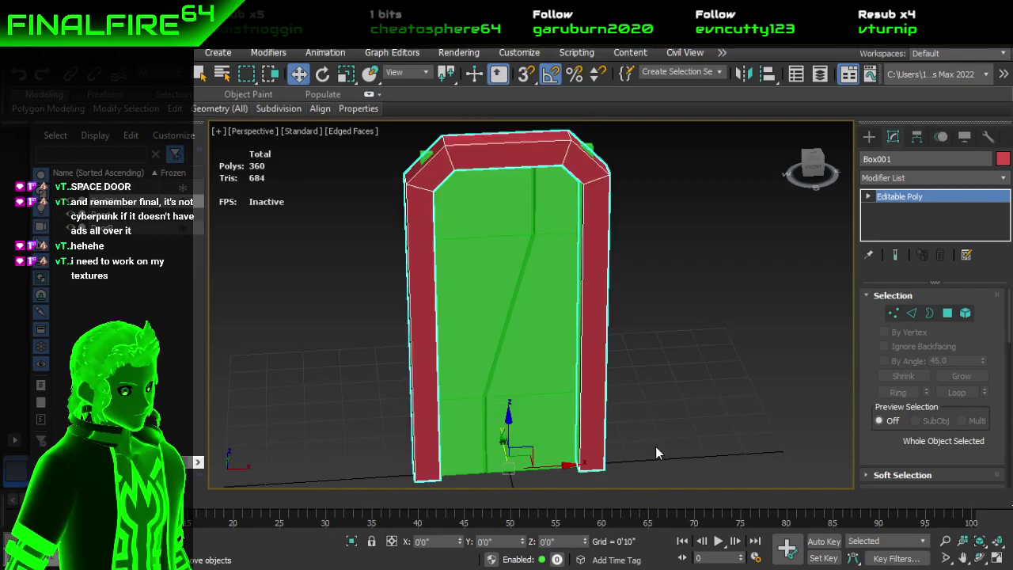
pyautogui.click(650, 450)
pyautogui.keyDown('alt'); pyautogui.moveTo(608, 382); pyautogui.dragTo(596, 363, button='middle'); pyautogui.keyUp('alt')
pyautogui.scroll(3, 529, 341)
pyautogui.scroll(-4, 529, 340)
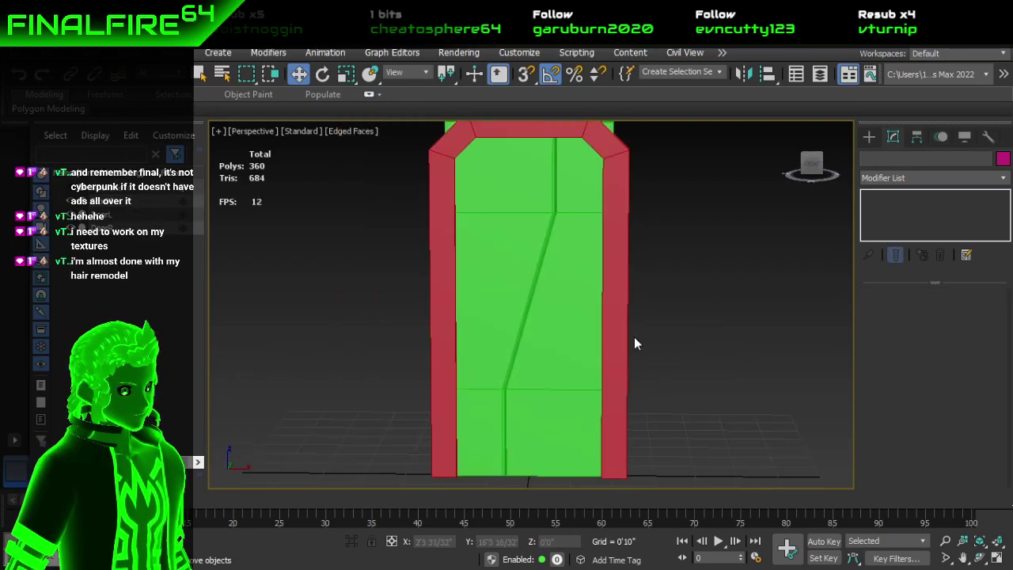
pyautogui.scroll(2, 615, 293)
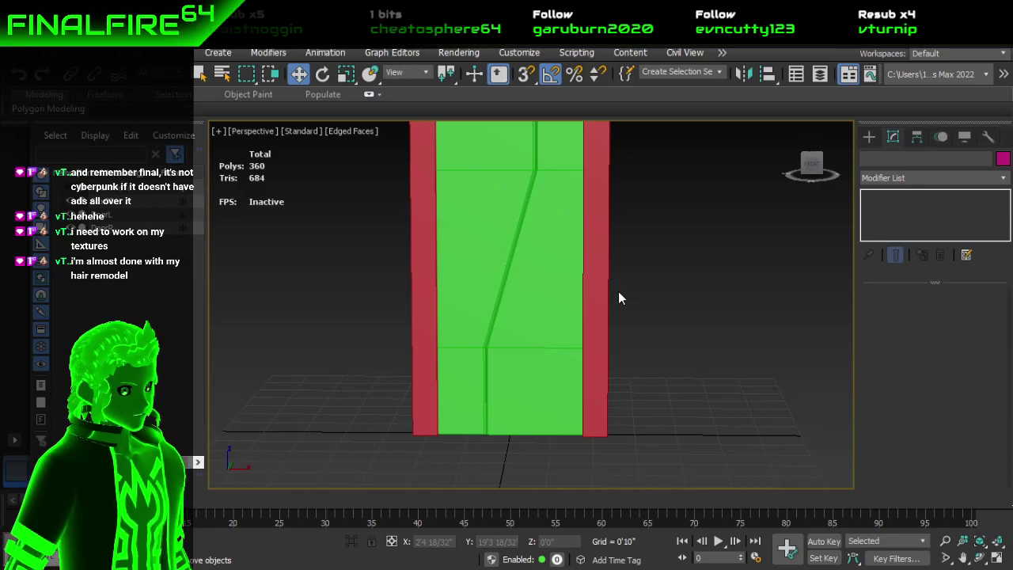
# Step: Slide DoorL open sideways behind the frame and set its X position to -1'6"
pyautogui.keyDown('alt'); pyautogui.moveTo(547, 247); pyautogui.dragTo(488, 279, button='middle'); pyautogui.keyUp('alt')
pyautogui.scroll(3, 502, 260)
pyautogui.scroll(-3, 488, 280)
pyautogui.click(488, 279)
pyautogui.moveTo(561, 440); pyautogui.dragTo(477, 440)
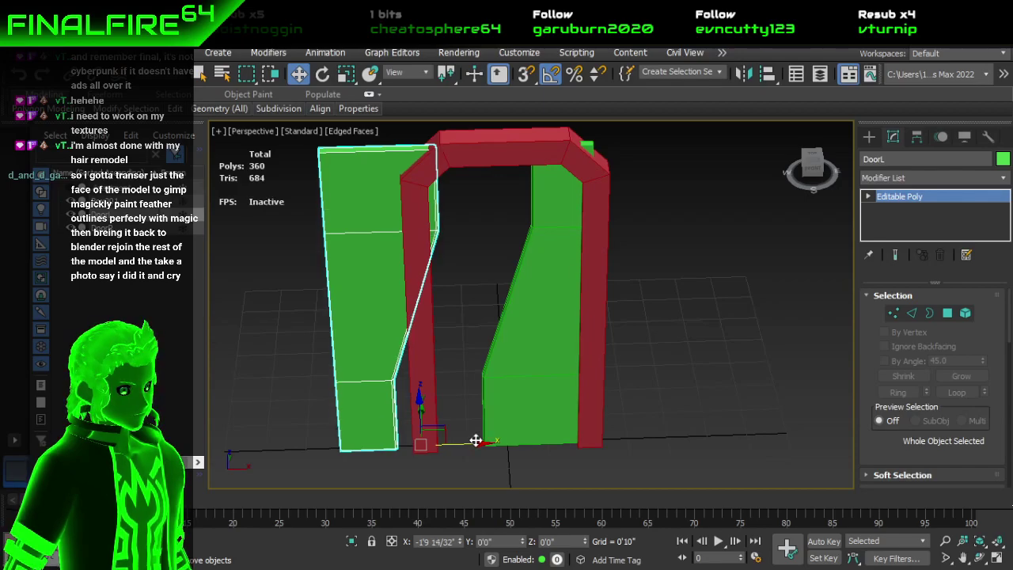
pyautogui.keyDown('alt'); pyautogui.moveTo(554, 326); pyautogui.dragTo(610, 313, button='middle'); pyautogui.keyUp('alt')
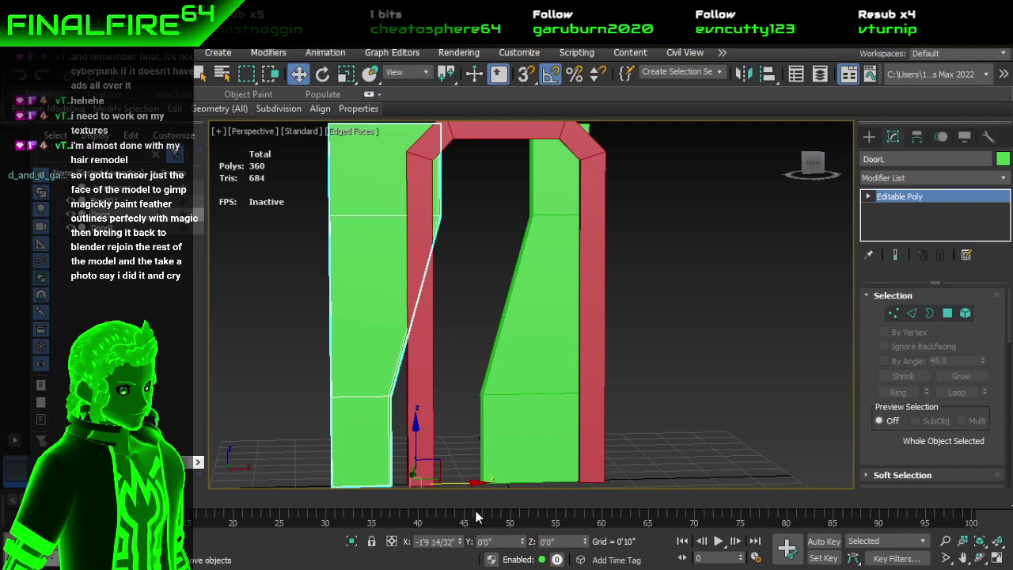
pyautogui.moveTo(471, 483); pyautogui.dragTo(476, 485)
pyautogui.click(427, 542)
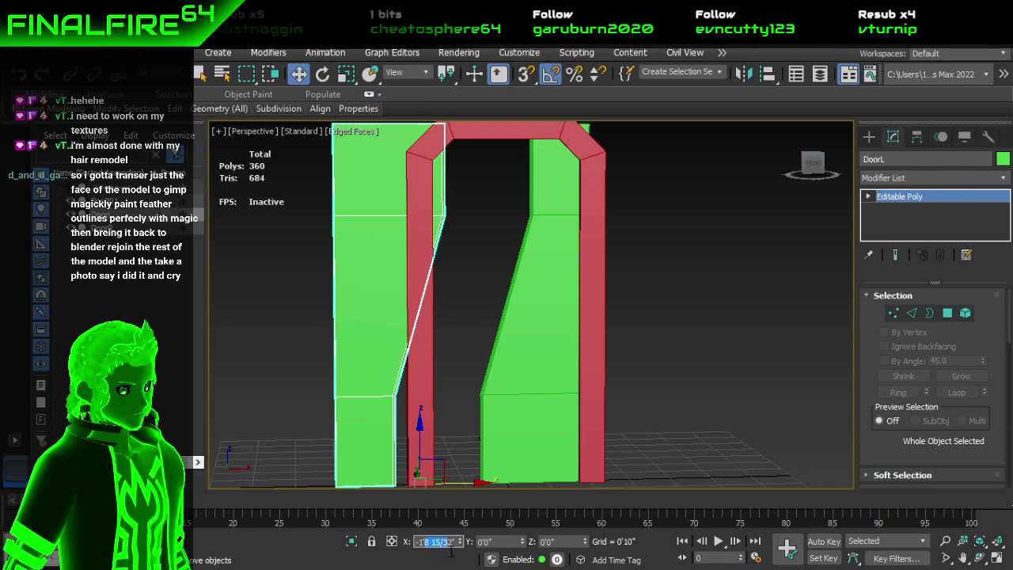
pyautogui.write("-1'6")
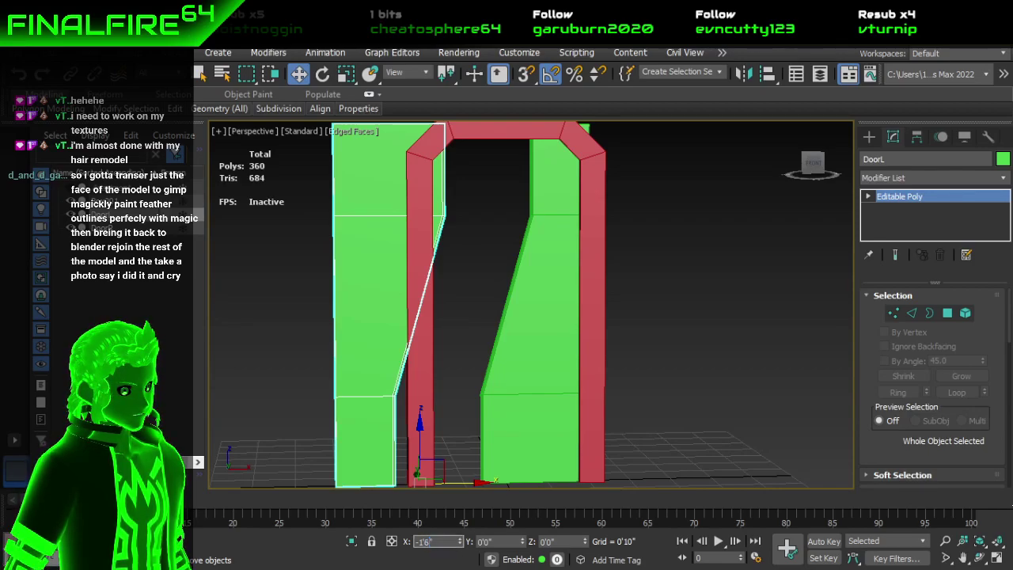
pyautogui.press('Return')
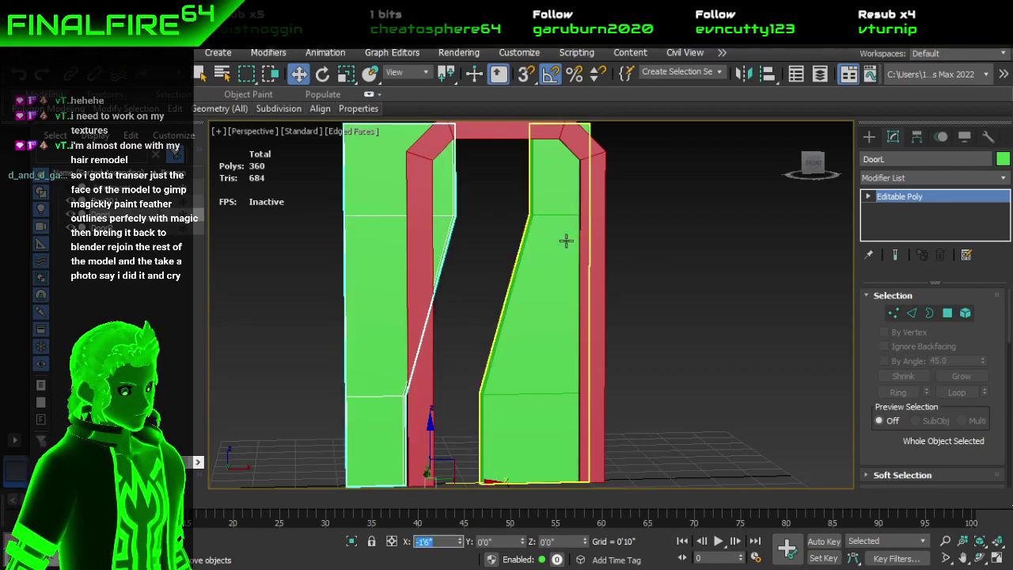
# Step: Slide DoorR open in the opposite direction by setting its X position to 1'6", and deselect it
pyautogui.click(527, 285)
pyautogui.click(436, 541)
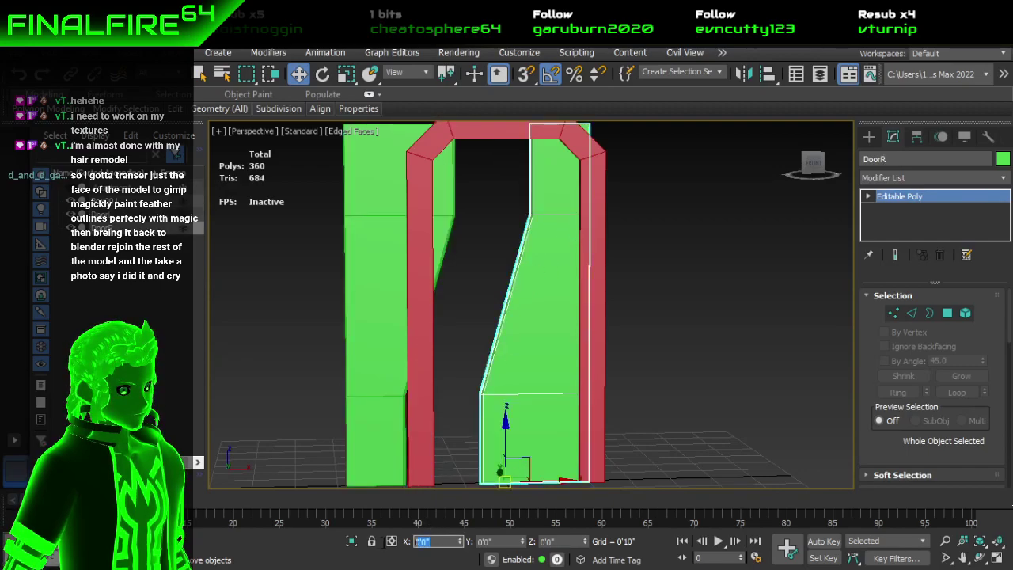
pyautogui.write("1'6")
pyautogui.press('Return')
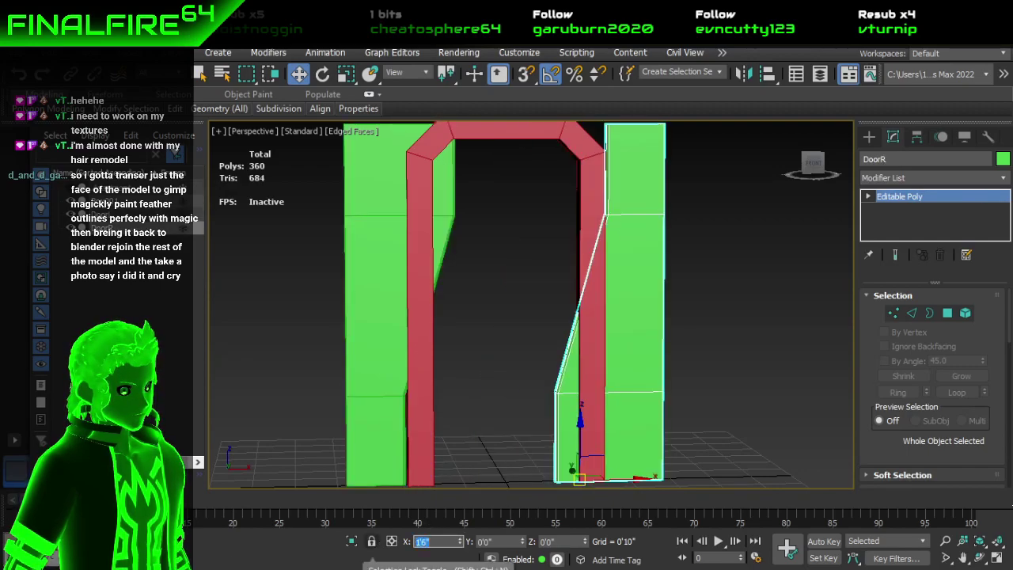
pyautogui.click(739, 362)
# Step: Undo the sideways moves of both door halves back to the closed position
pyautogui.keyDown('alt'); pyautogui.moveTo(632, 359); pyautogui.dragTo(636, 347, button='middle'); pyautogui.keyUp('alt')
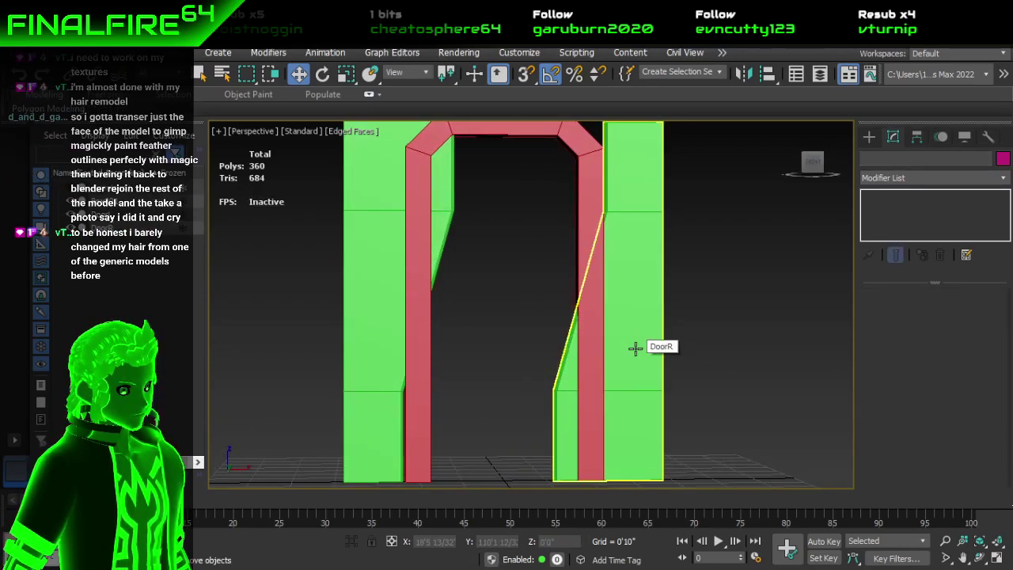
pyautogui.hotkey('ctrl', 'z')
pyautogui.hotkey('ctrl', 'z')
pyautogui.hotkey('ctrl', 'z')
pyautogui.hotkey('ctrl', 'z')
pyautogui.hotkey('ctrl', 'z')
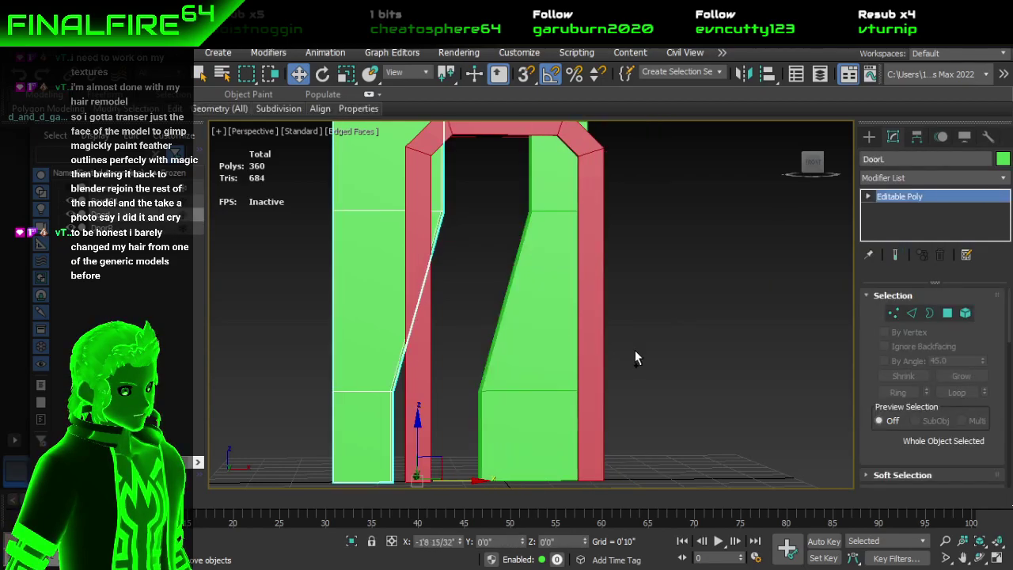
pyautogui.hotkey('ctrl', 'z')
pyautogui.hotkey('ctrl', 'z')
pyautogui.hotkey('ctrl', 'z')
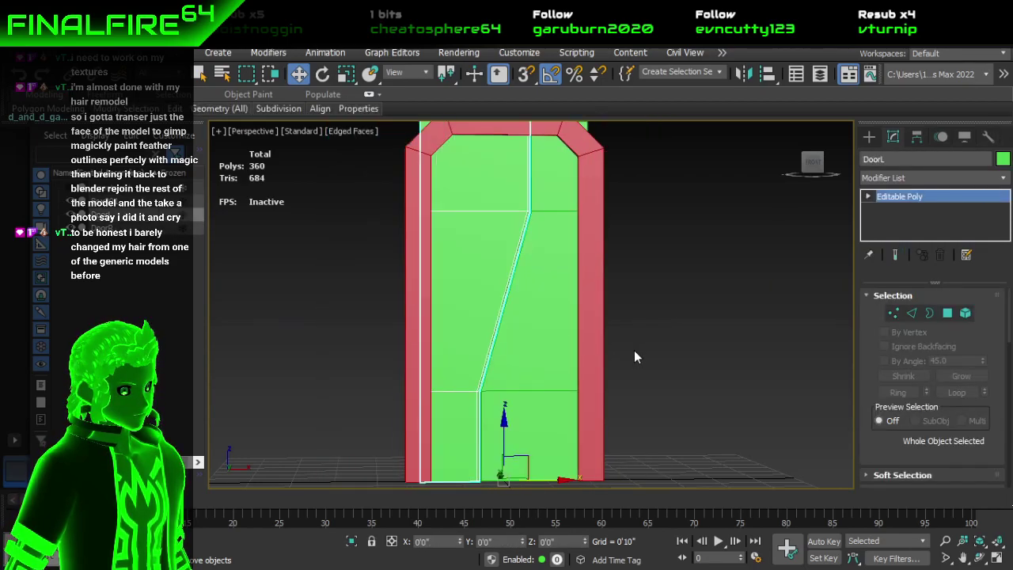
# Step: Select DoorL, DoorR and the red frame together and group them, keeping the suggested group name
pyautogui.keyDown('alt'); pyautogui.moveTo(626, 356); pyautogui.dragTo(414, 209, button='middle'); pyautogui.keyUp('alt')
pyautogui.moveTo(422, 169); pyautogui.dragTo(692, 356)
pyautogui.click(494, 249)
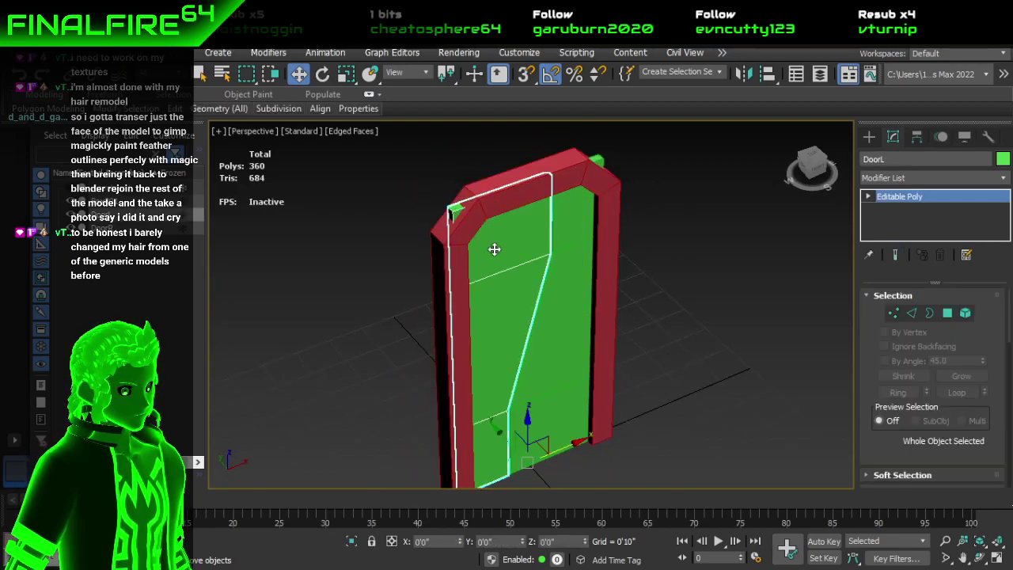
pyautogui.keyDown('ctrl'); pyautogui.click(562, 257); pyautogui.keyUp('ctrl')
pyautogui.keyDown('ctrl'); pyautogui.click(529, 170); pyautogui.keyUp('ctrl')
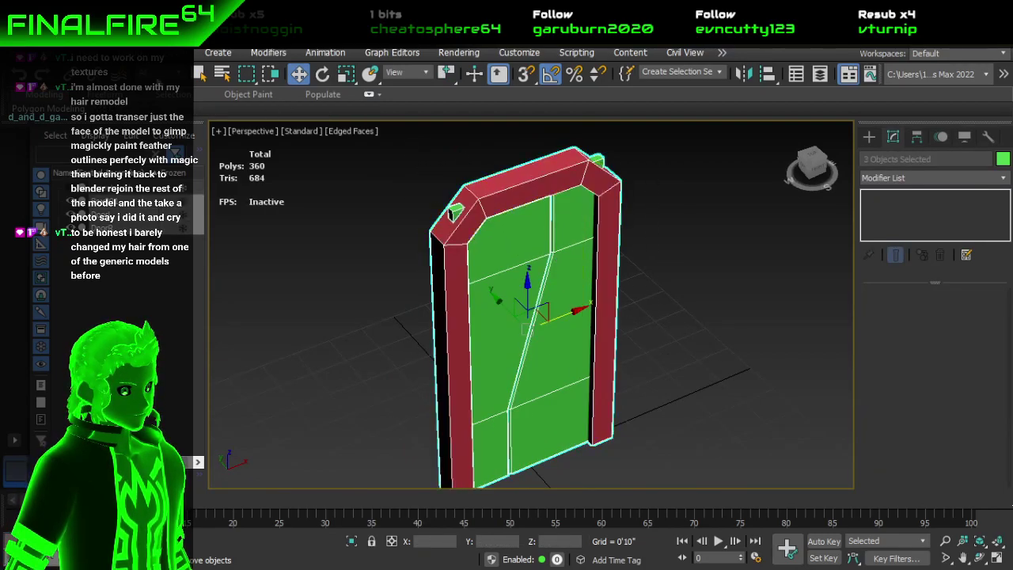
pyautogui.click(129, 52)
pyautogui.press('Return')
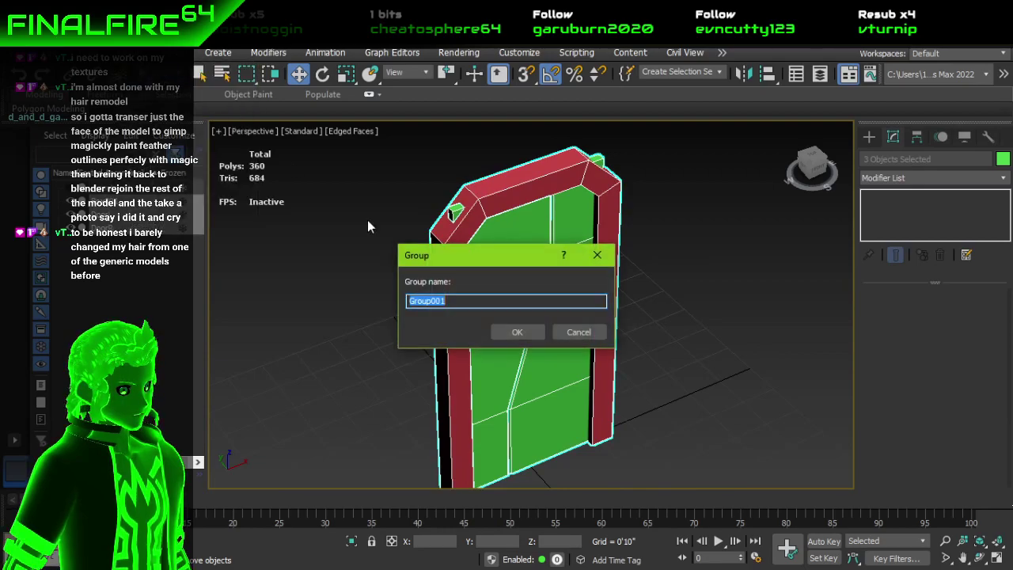
pyautogui.click(505, 329)
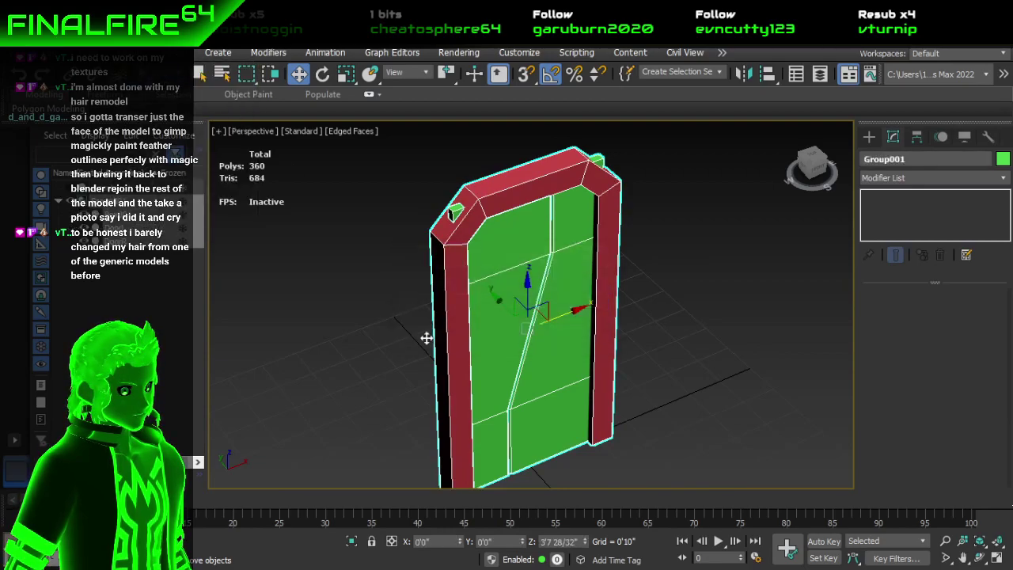
# Step: Show the Apartment model and move the door group into its doorway, at about X -0'4 21/32" and Y 2'1 24/32"
pyautogui.click(71, 189)
pyautogui.keyDown('alt'); pyautogui.moveTo(503, 286); pyautogui.dragTo(552, 287, button='middle'); pyautogui.keyUp('alt')
pyautogui.moveTo(553, 287); pyautogui.dragTo(535, 231)
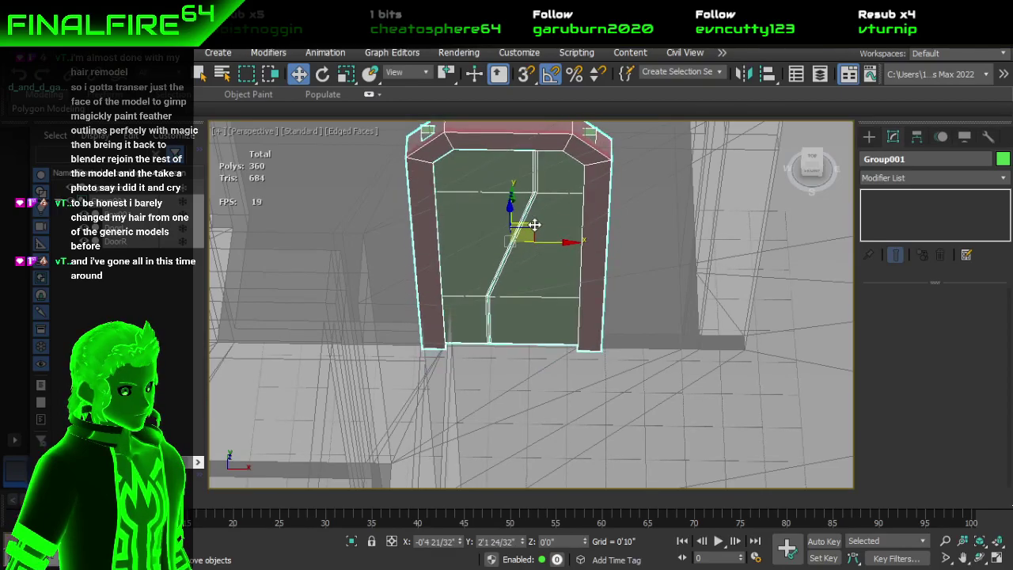
# Step: Try an X position of -0'4" for the door group and check its fit in the doorway
pyautogui.keyDown('alt'); pyautogui.moveTo(549, 238); pyautogui.dragTo(532, 276, button='middle'); pyautogui.keyUp('alt')
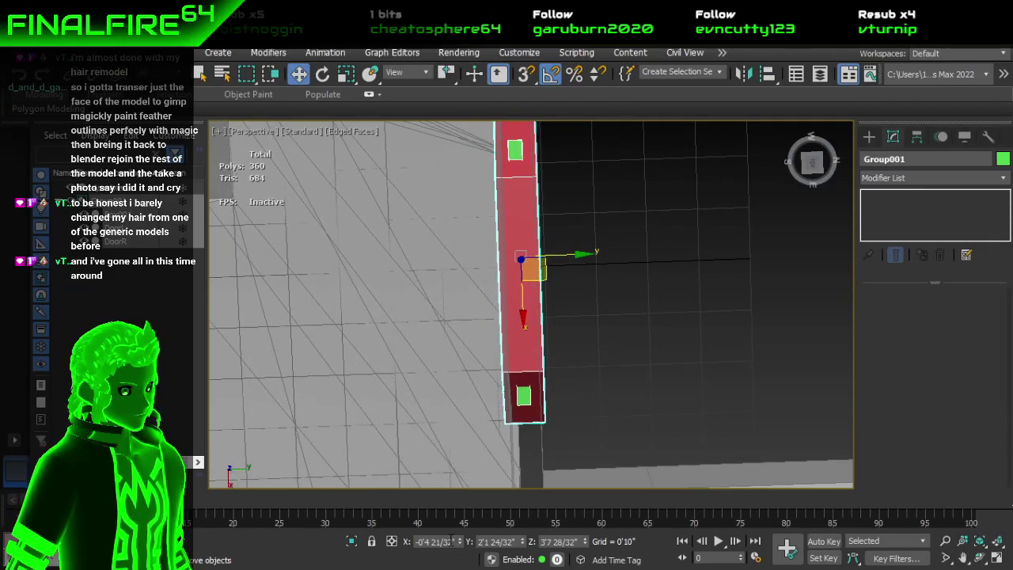
pyautogui.moveTo(454, 541); pyautogui.dragTo(429, 552)
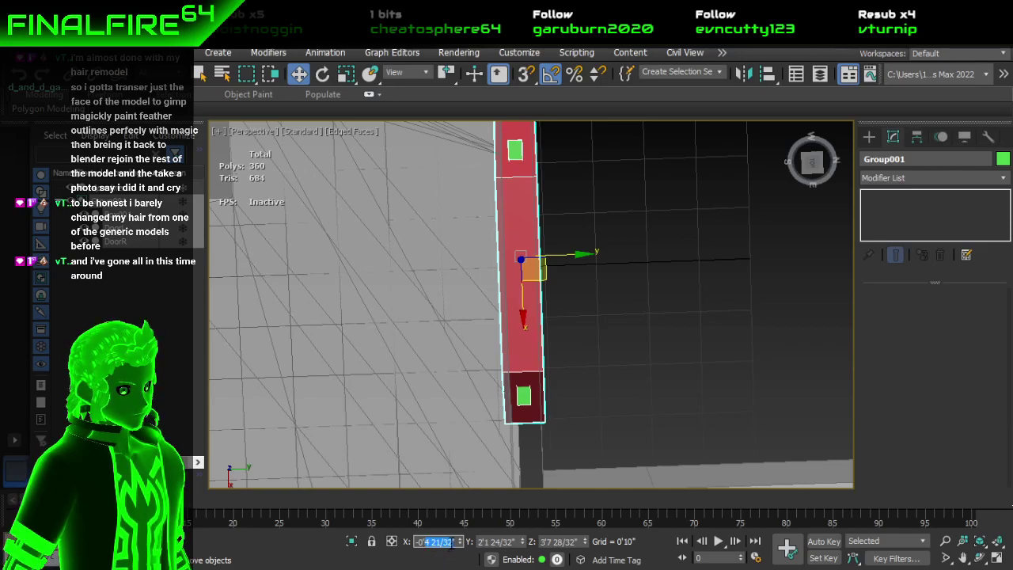
pyautogui.press('BackSpace')
pyautogui.press('Return')
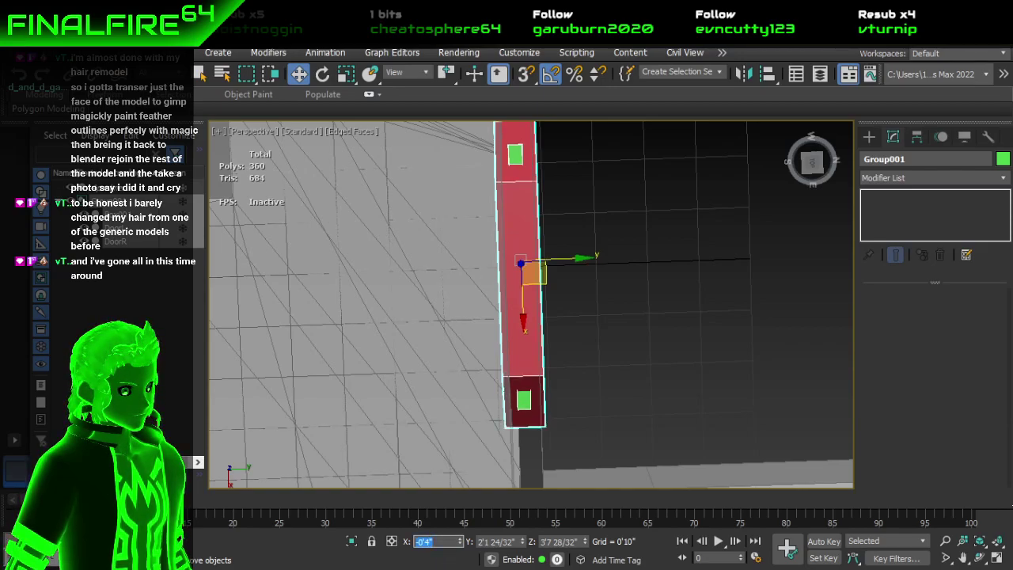
pyautogui.keyDown('alt'); pyautogui.moveTo(548, 413); pyautogui.dragTo(640, 346, button='middle'); pyautogui.keyUp('alt')
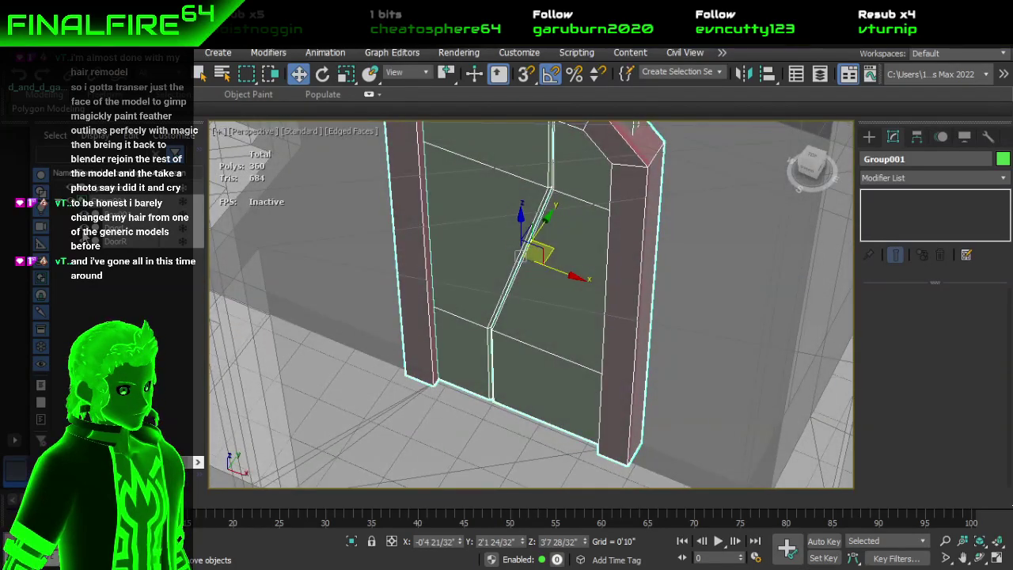
# Step: Ungroup the door assembly into its frame and two door halves, and make the pieces visible
pyautogui.click(84, 240)
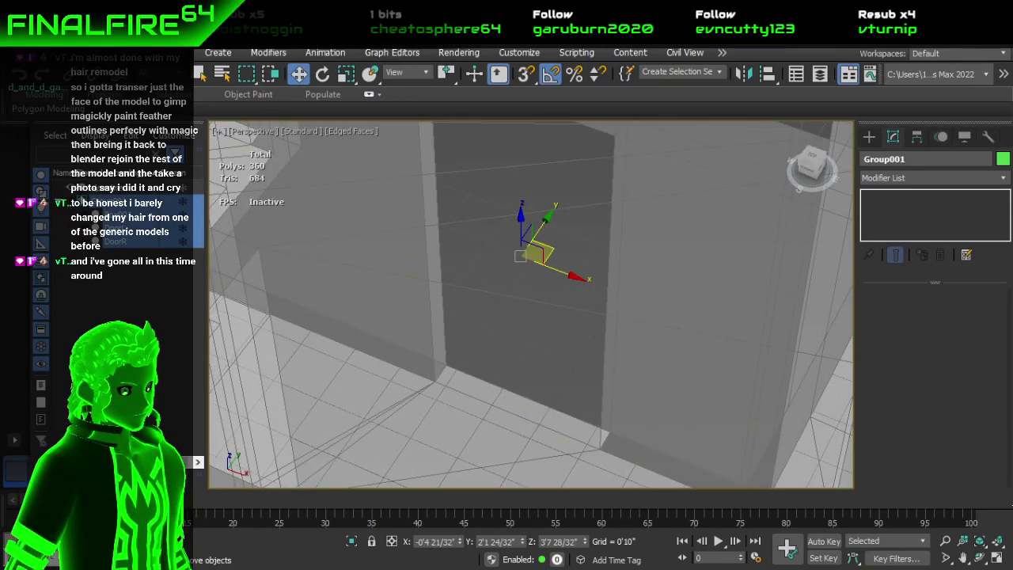
pyautogui.click(129, 53)
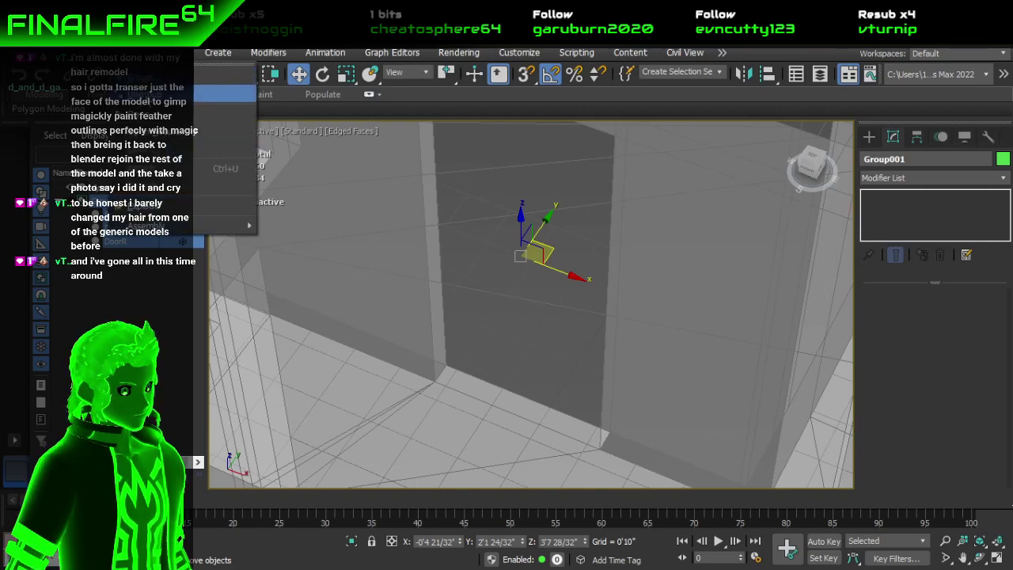
pyautogui.click(136, 94)
pyautogui.click(76, 212)
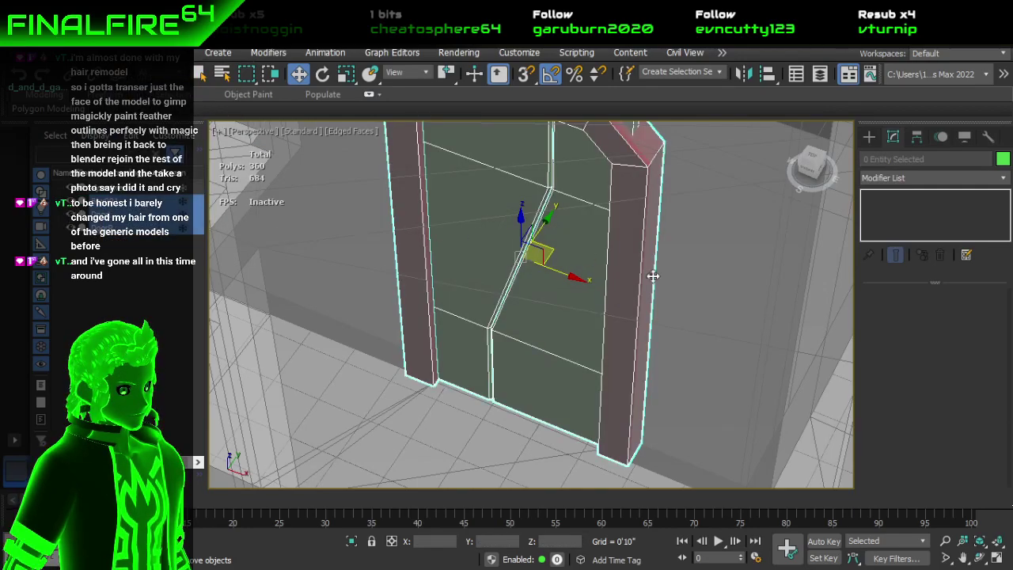
# Step: Select both door halves, DoorL and DoorR, and hide them so only the red frame remains in the doorway
pyautogui.click(520, 290)
pyautogui.keyDown('ctrl'); pyautogui.click(500, 276); pyautogui.keyUp('ctrl')
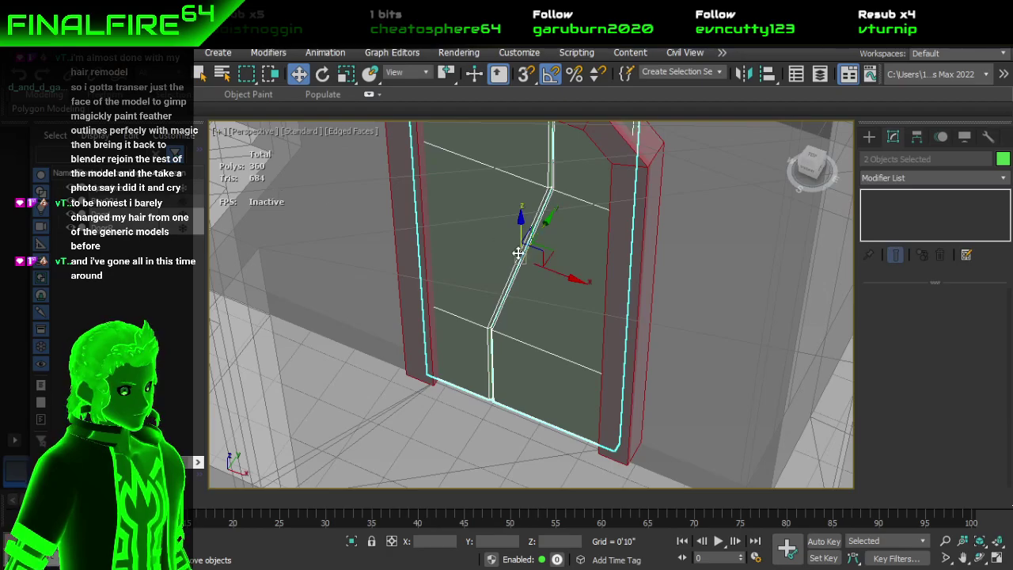
pyautogui.click(73, 227)
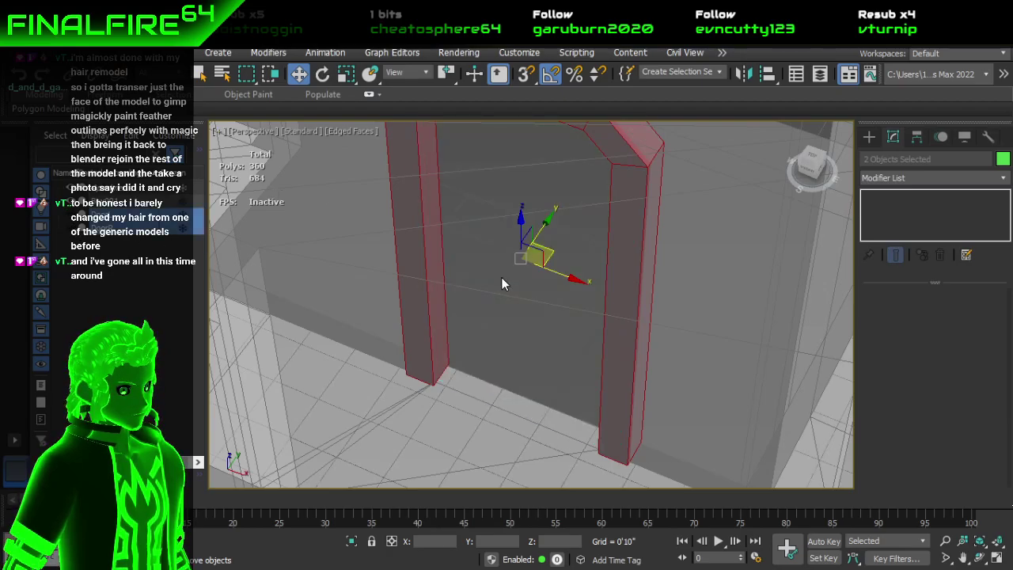
# Step: Select the red frame Box001 and nudge it sideways in the doorway to an X position of about -0'4 26/32"
pyautogui.click(438, 280)
pyautogui.keyDown('alt'); pyautogui.moveTo(439, 281); pyautogui.dragTo(325, 292, button='middle'); pyautogui.keyUp('alt')
pyautogui.moveTo(470, 380); pyautogui.dragTo(472, 342, button='middle')
pyautogui.scroll(2, 468, 399)
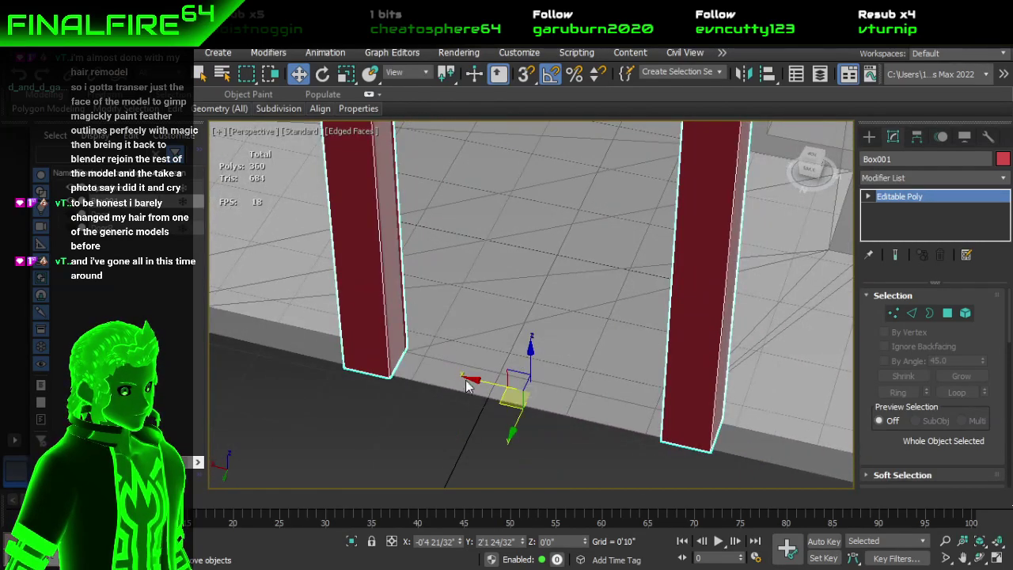
pyautogui.moveTo(472, 379); pyautogui.dragTo(474, 380)
pyautogui.keyDown('alt'); pyautogui.moveTo(475, 383); pyautogui.dragTo(502, 323, button='middle'); pyautogui.keyUp('alt')
pyautogui.scroll(4, 499, 294)
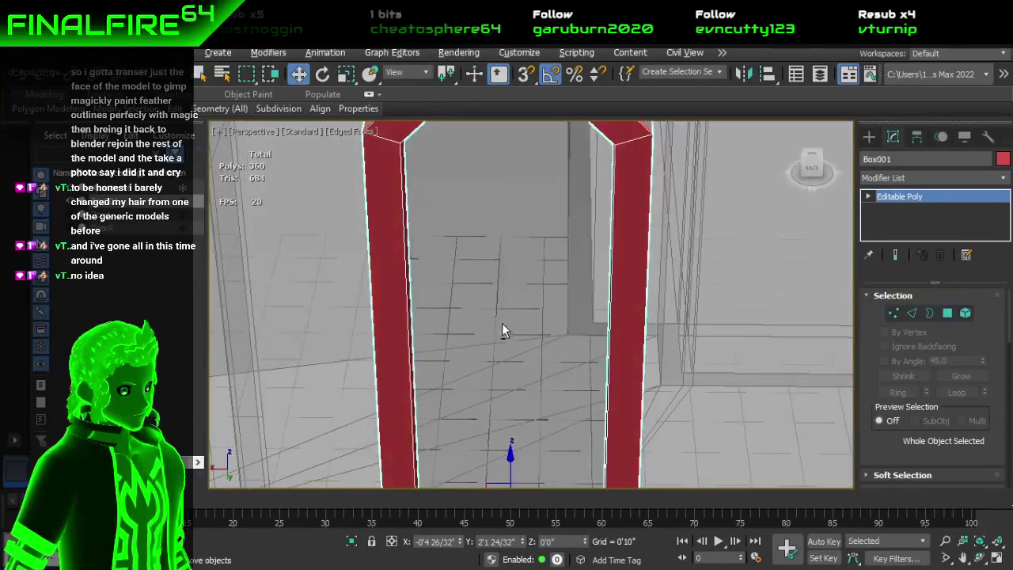
# Step: Switch the frame to polygon editing and select the four side polygons of its post on the positive X side
pyautogui.click(949, 315)
pyautogui.click(406, 299)
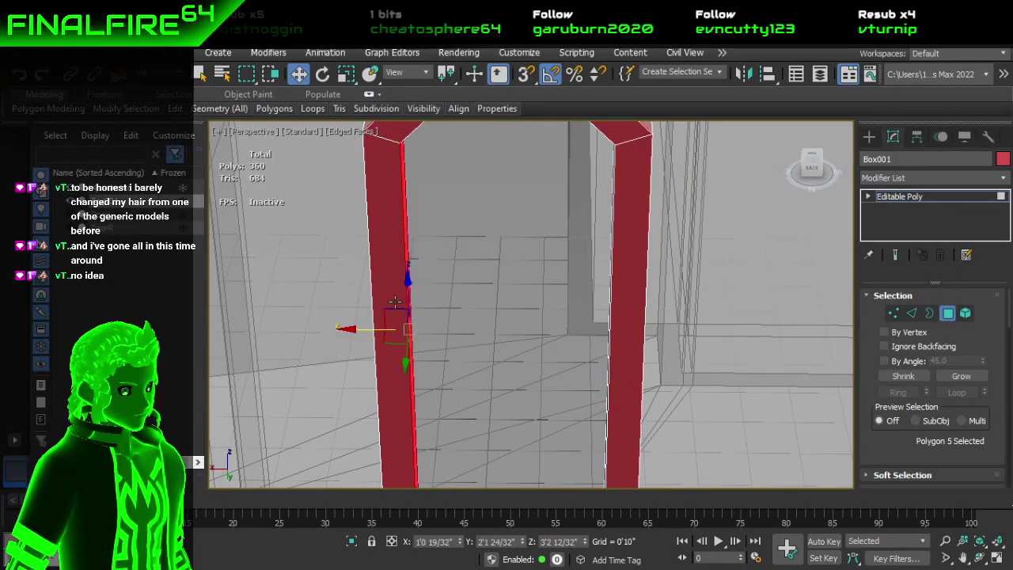
pyautogui.keyDown('shift'); pyautogui.click(395, 301); pyautogui.keyUp('shift')
pyautogui.keyDown('alt'); pyautogui.moveTo(454, 320); pyautogui.dragTo(508, 370, button='middle'); pyautogui.keyUp('alt')
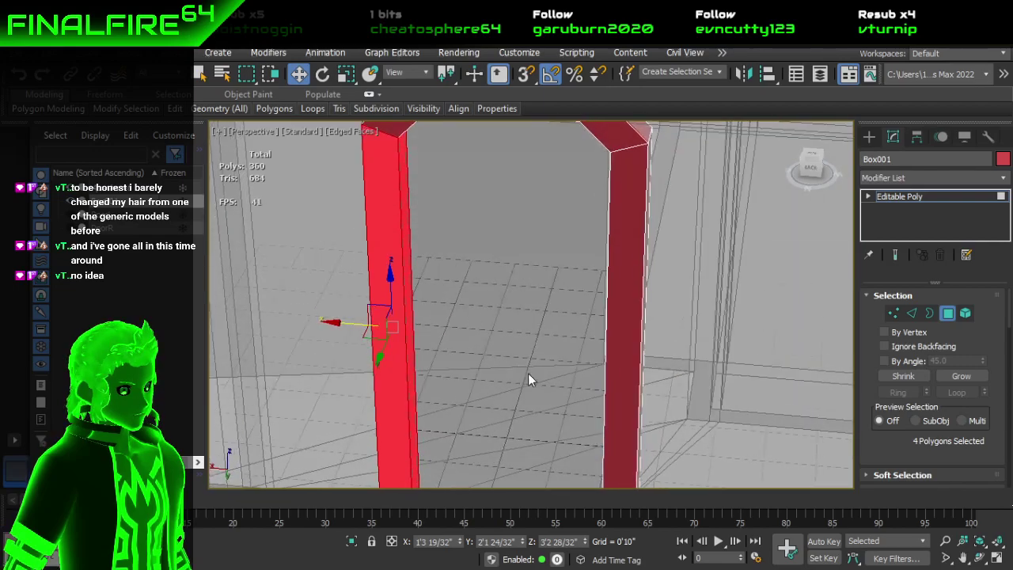
# Step: Move the selected frame post inward by setting its X position to 1'1 19/32"
pyautogui.click(422, 542)
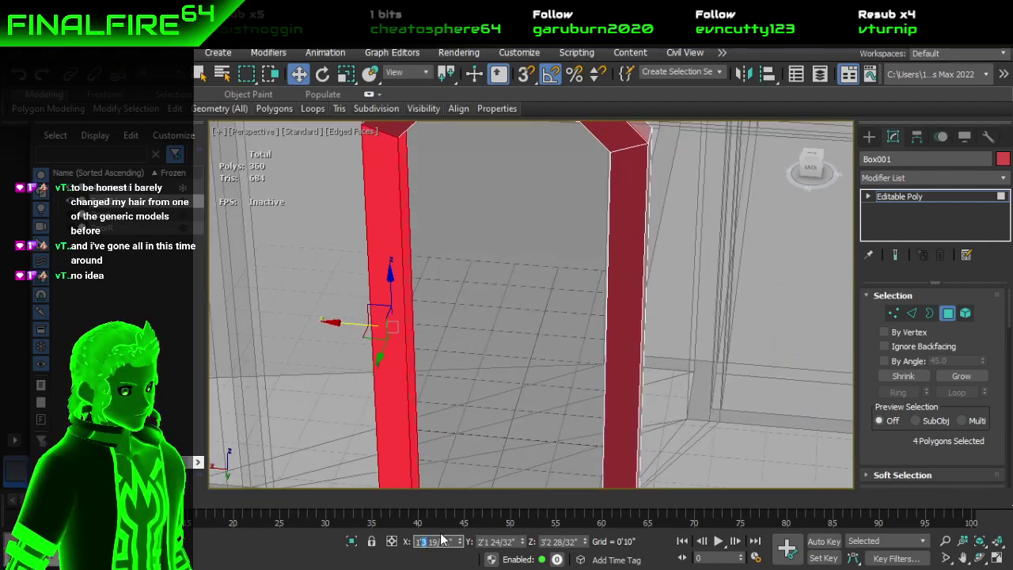
pyautogui.click(333, 323)
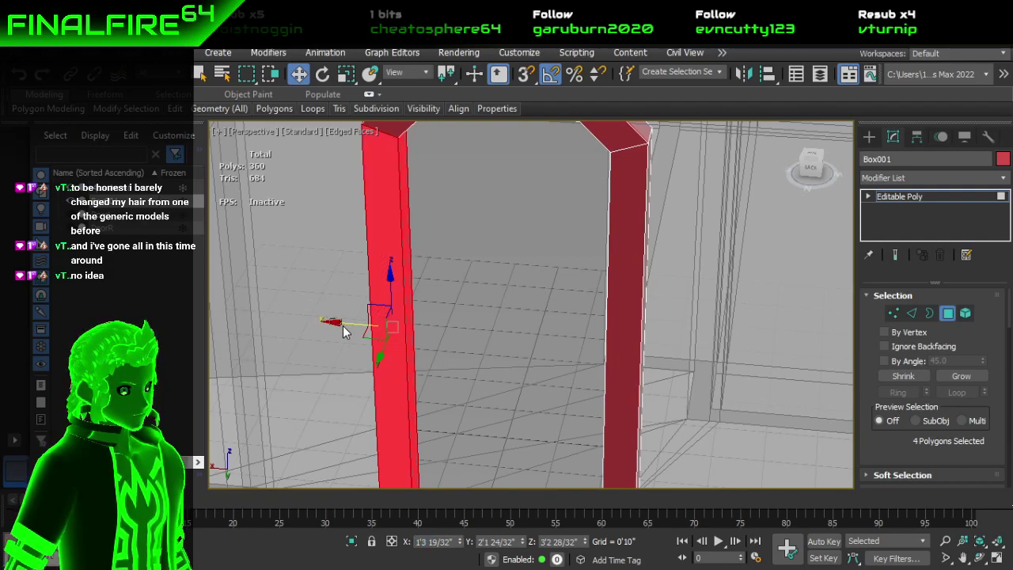
pyautogui.click(344, 326)
pyautogui.hotkey('ctrl', 'z')
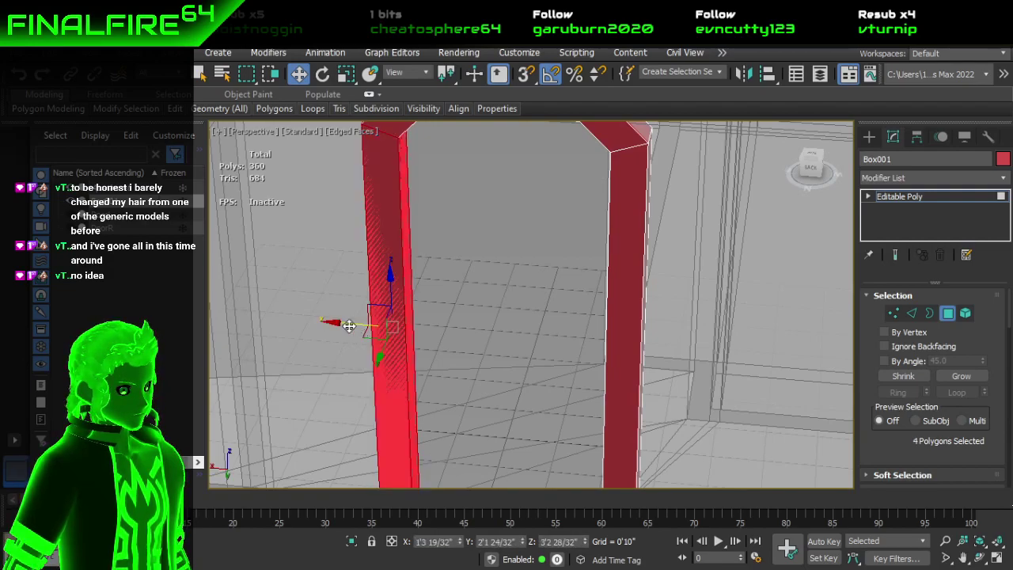
pyautogui.doubleClick(422, 542)
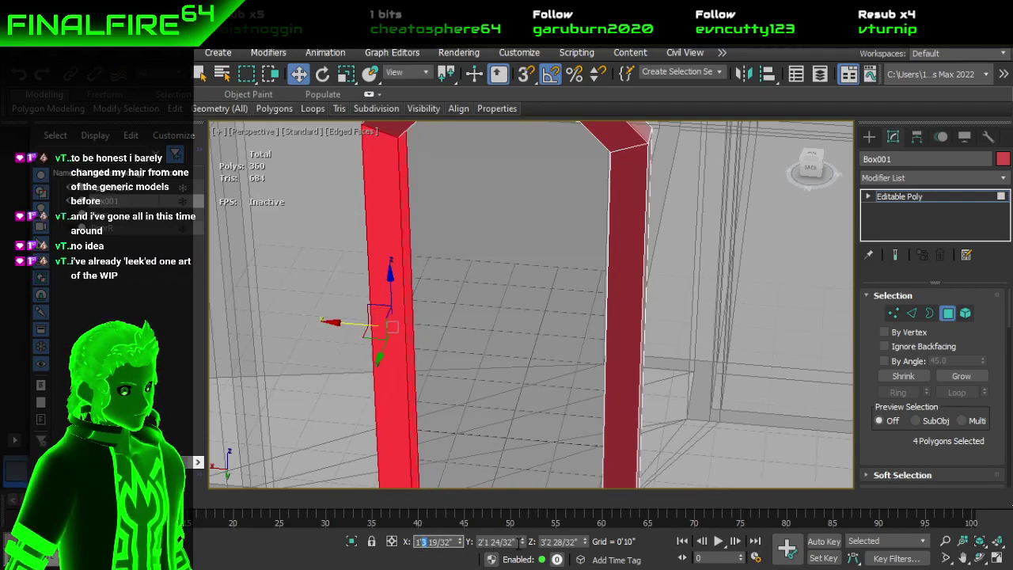
pyautogui.write('1\'1 19/32"')
pyautogui.press('Return')
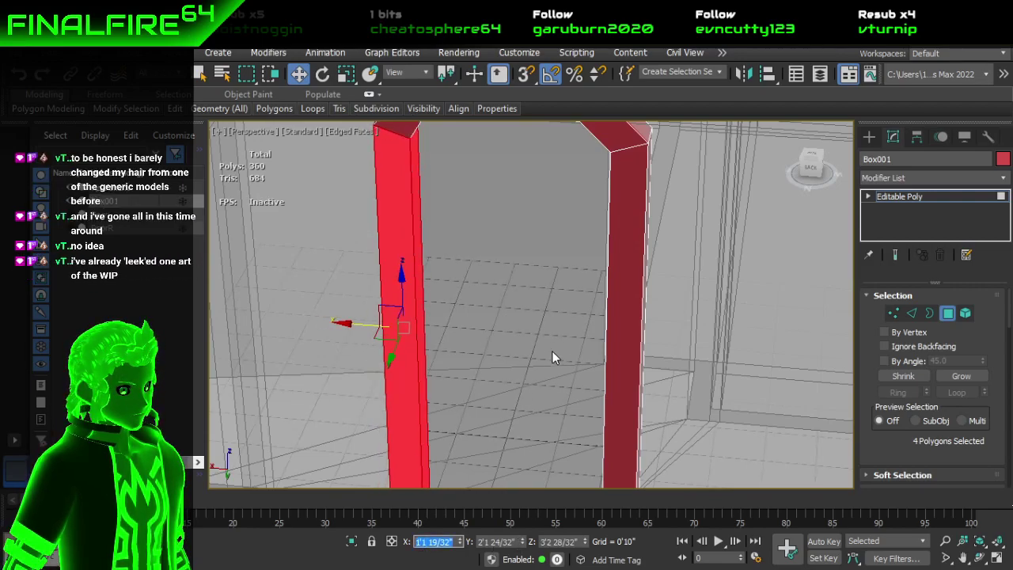
# Step: Select the four polygons of the opposite frame post and set their X position to -1'9 7/32"
pyautogui.moveTo(587, 292); pyautogui.dragTo(699, 319)
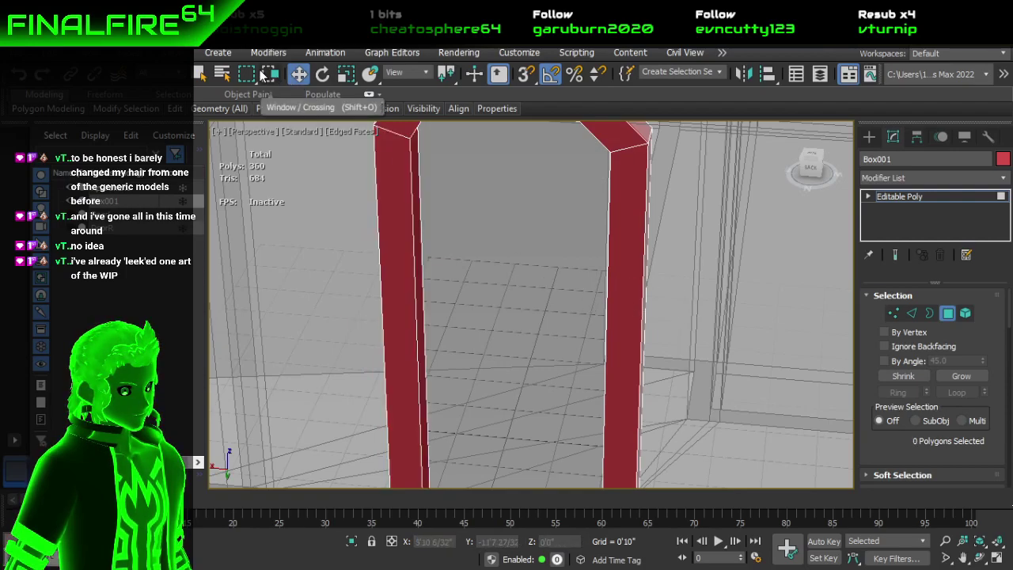
pyautogui.moveTo(583, 327); pyautogui.dragTo(645, 477)
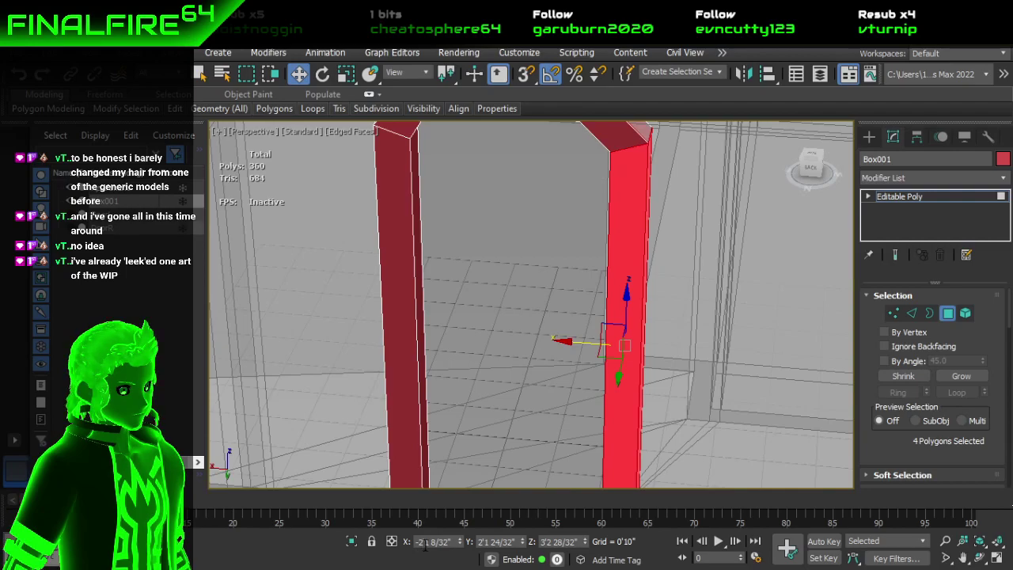
pyautogui.moveTo(429, 545); pyautogui.dragTo(423, 546)
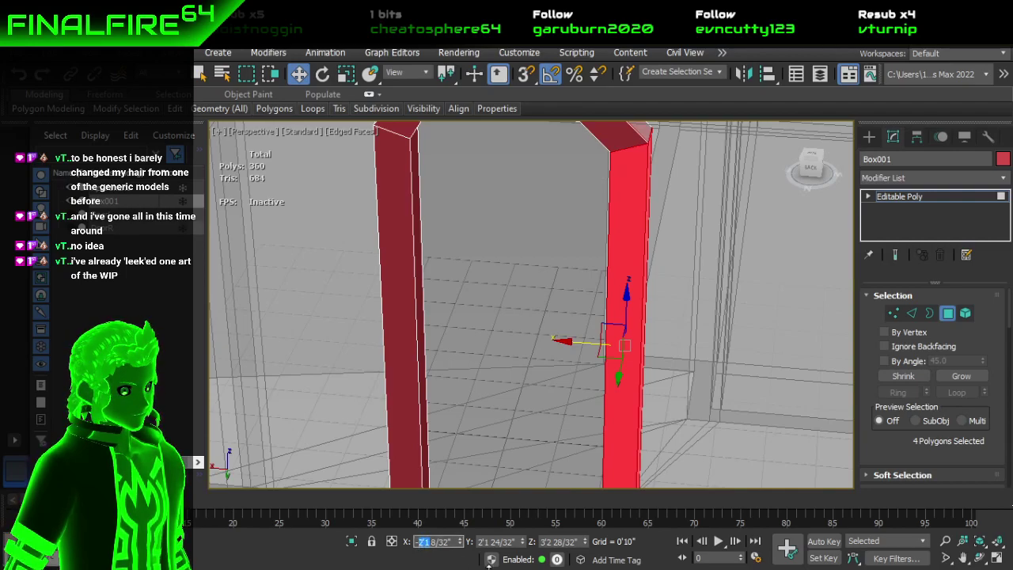
pyautogui.write("1'9")
pyautogui.press('Return')
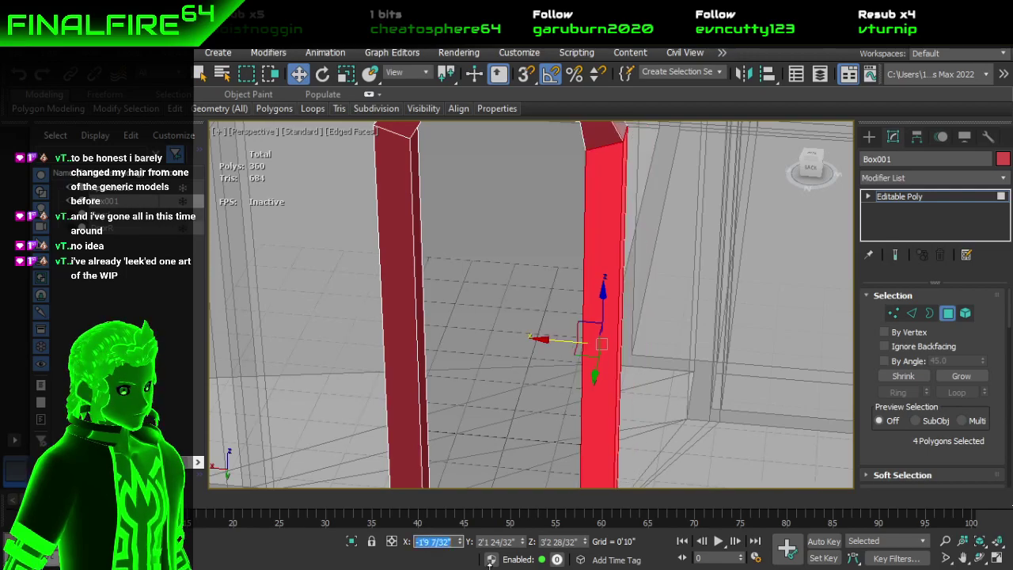
# Step: Undo the opposite post's inward move and discard the mistaken Y position entry
pyautogui.keyDown('alt'); pyautogui.moveTo(584, 236); pyautogui.dragTo(584, 194, button='middle'); pyautogui.keyUp('alt')
pyautogui.scroll(-2, 613, 237)
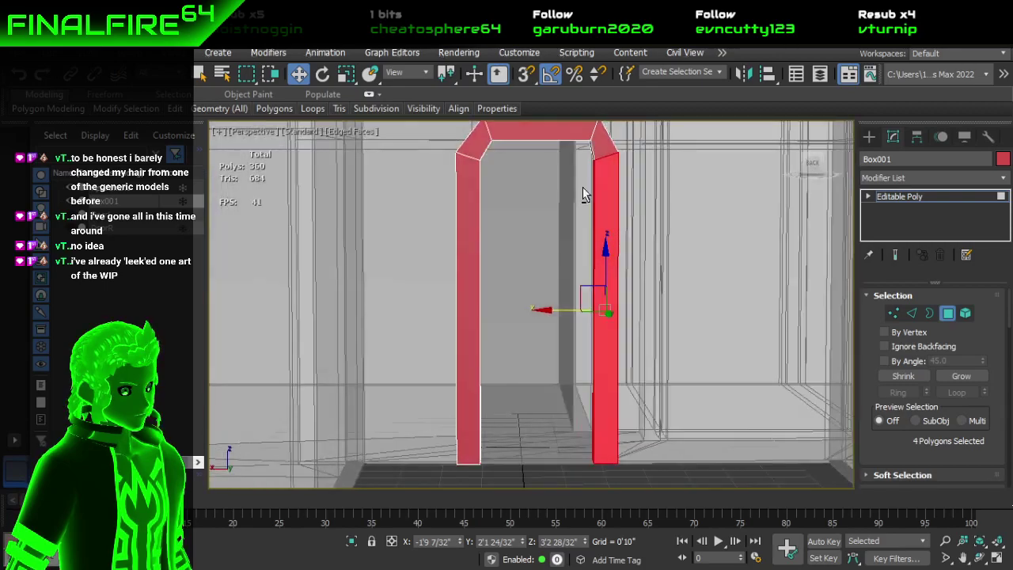
pyautogui.hotkey('ctrl', 'z')
pyautogui.click(486, 541)
pyautogui.write('1')
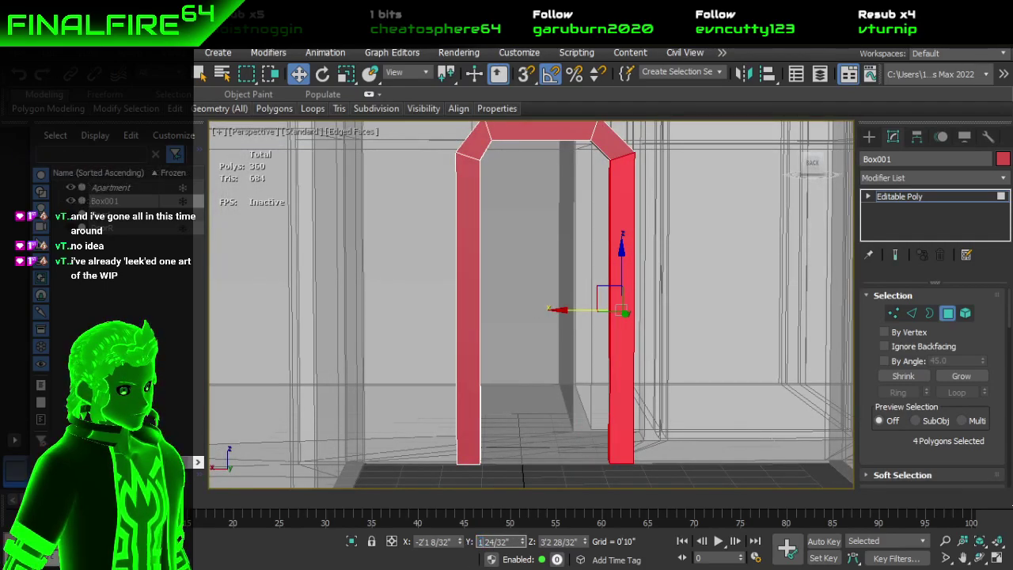
pyautogui.click(559, 437)
pyautogui.hotkey('ctrl', 'z')
pyautogui.hotkey('ctrl', 'z')
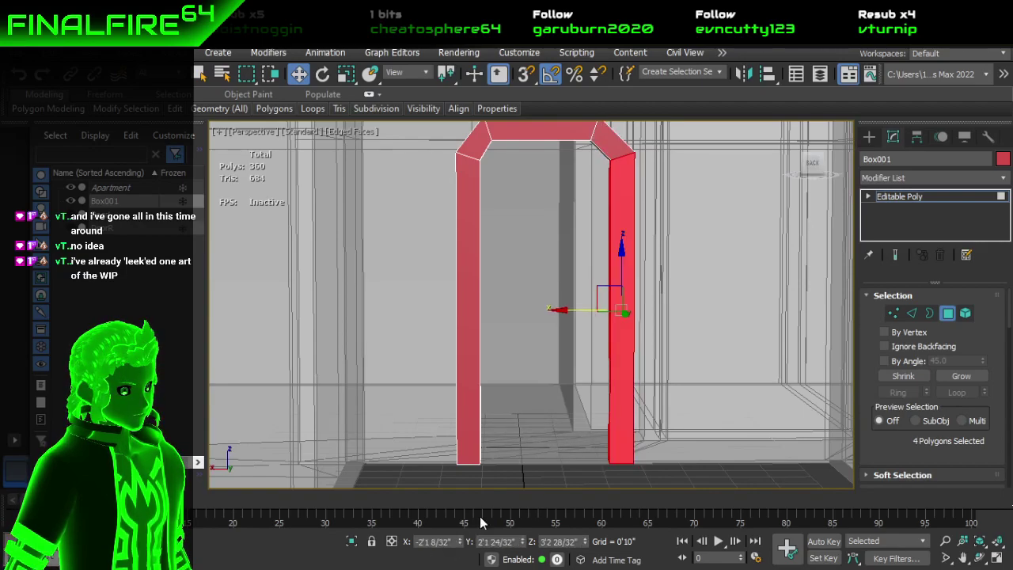
# Step: Set the opposite post's X position to -1'11 7/32" and inspect the frame against the doorway
pyautogui.moveTo(430, 544); pyautogui.dragTo(420, 546)
pyautogui.write("-1'11")
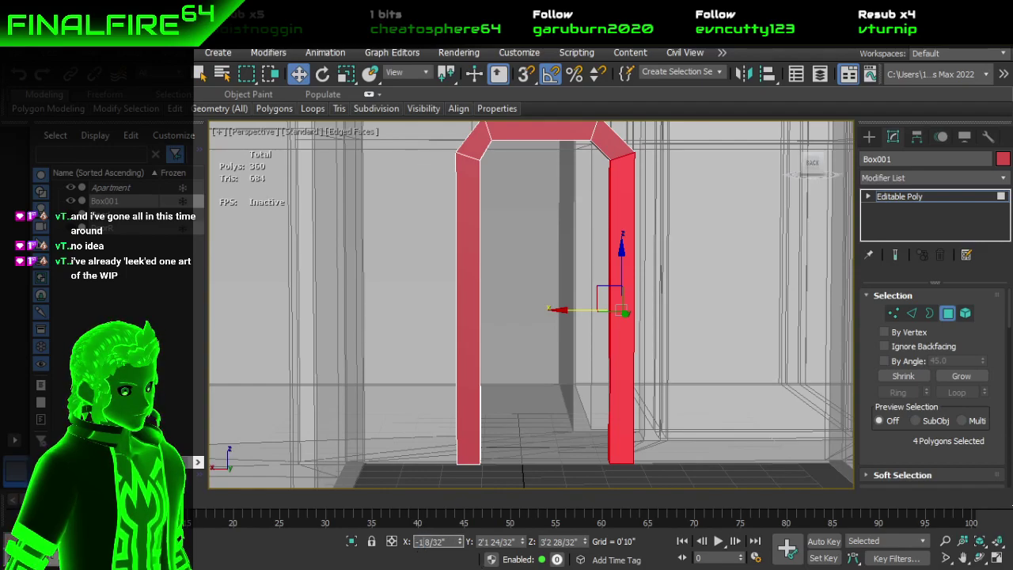
pyautogui.press('Return')
pyautogui.keyDown('alt'); pyautogui.moveTo(524, 354); pyautogui.dragTo(619, 370, button='middle'); pyautogui.keyUp('alt')
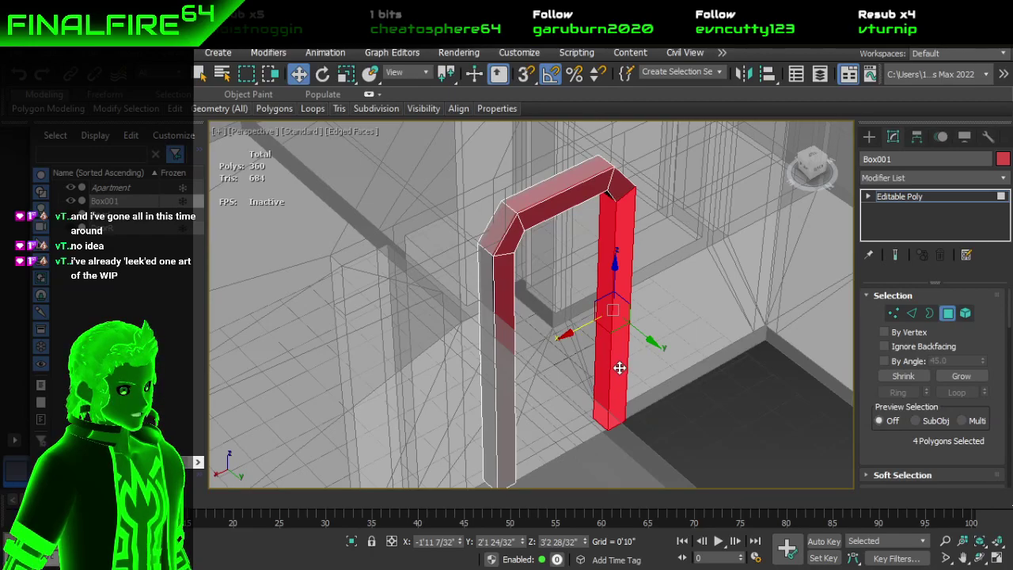
# Step: Undo the inward X moves of both frame posts
pyautogui.keyDown('alt'); pyautogui.moveTo(608, 369); pyautogui.dragTo(552, 362, button='middle'); pyautogui.keyUp('alt')
pyautogui.scroll(3, 529, 204)
pyautogui.hotkey('ctrl', 'z')
pyautogui.moveTo(513, 332); pyautogui.dragTo(498, 211, button='middle')
pyautogui.hotkey('ctrl', 'z')
pyautogui.hotkey('ctrl', 'z')
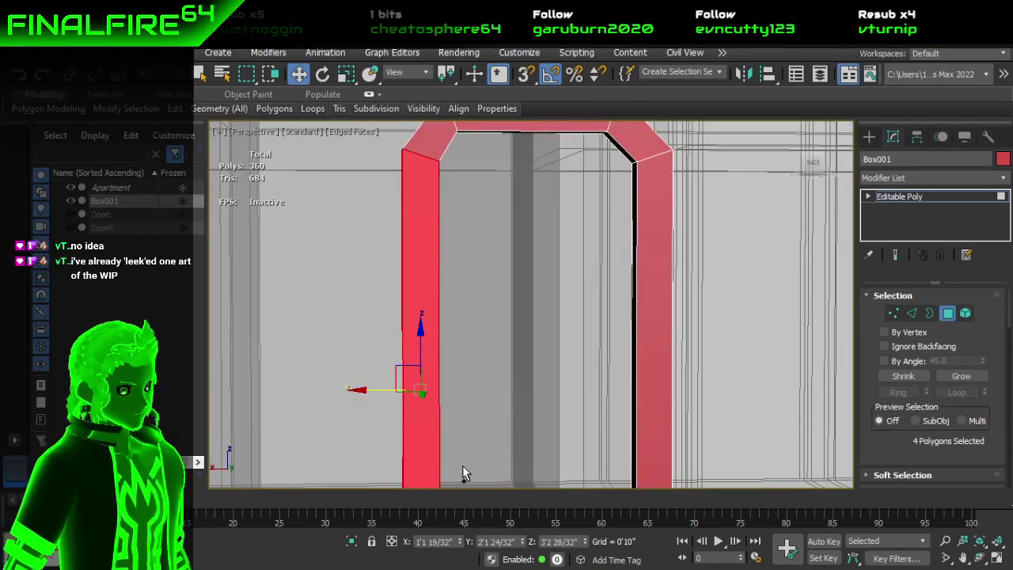
pyautogui.hotkey('ctrl', 'z')
# Step: Narrow the frame by setting the first post's X position to 1'2 19/32" and the opposite post's to -2'0 7/32"
pyautogui.click(428, 543)
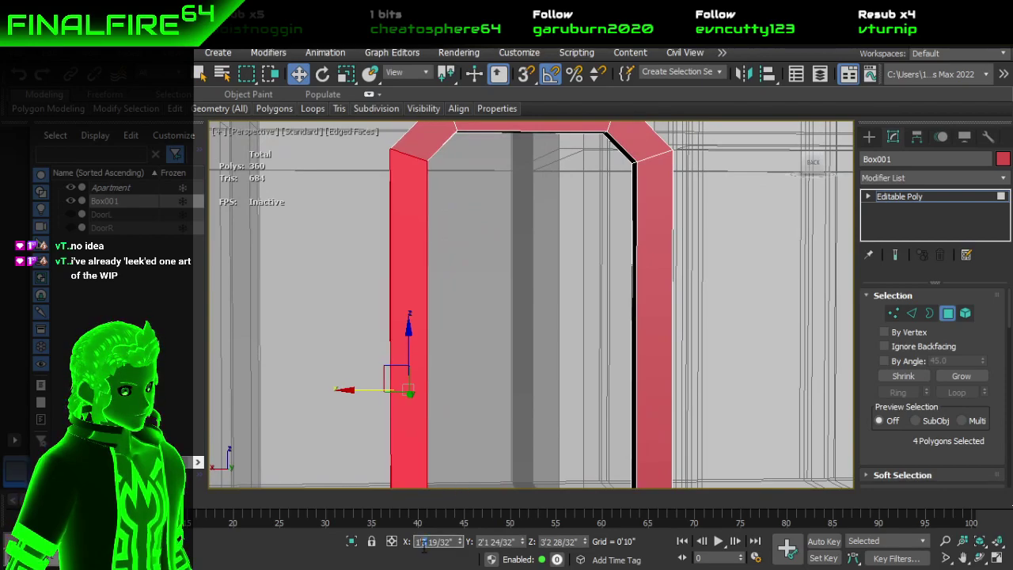
pyautogui.write('2')
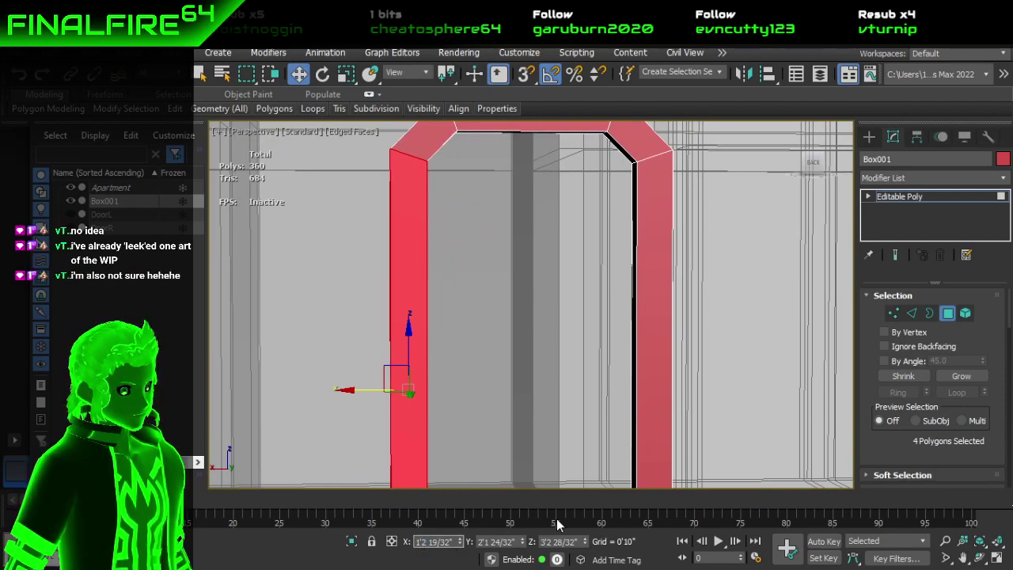
pyautogui.moveTo(577, 339); pyautogui.dragTo(673, 409)
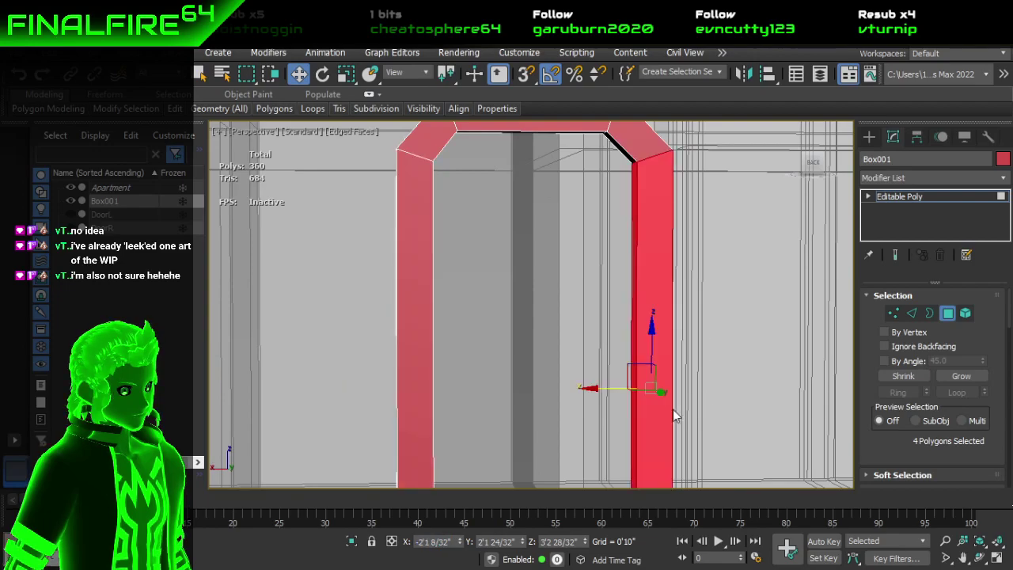
pyautogui.doubleClick(428, 543)
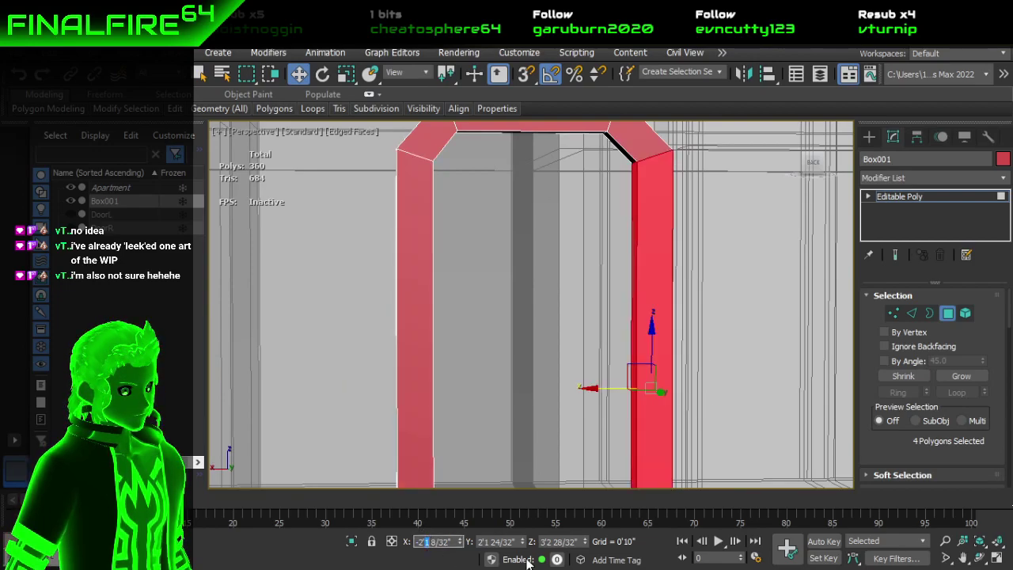
pyautogui.press('BackSpace')
pyautogui.write('0')
pyautogui.press('Return')
# Step: Lower the frame's top beam by setting its selected polygons' Z position to 6'11 23/32", and clear the selection
pyautogui.moveTo(530, 352); pyautogui.dragTo(544, 402, button='middle')
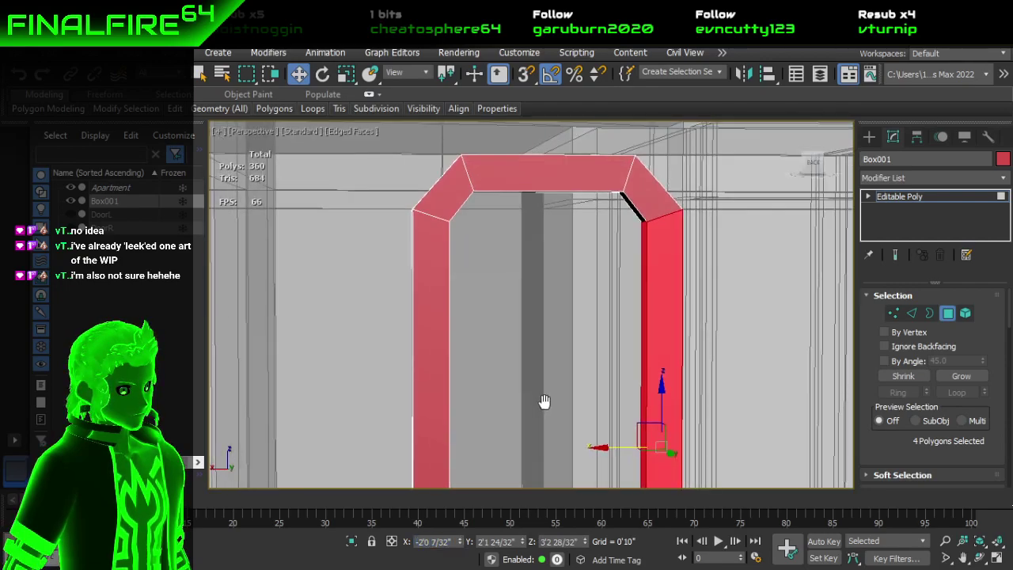
pyautogui.moveTo(578, 298); pyautogui.dragTo(578, 299)
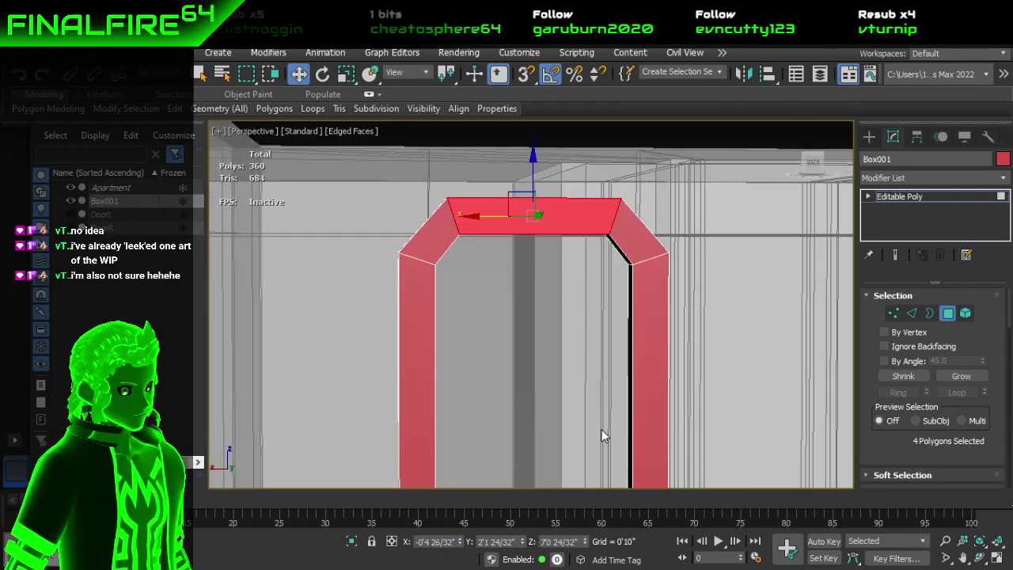
pyautogui.moveTo(552, 542); pyautogui.dragTo(543, 551)
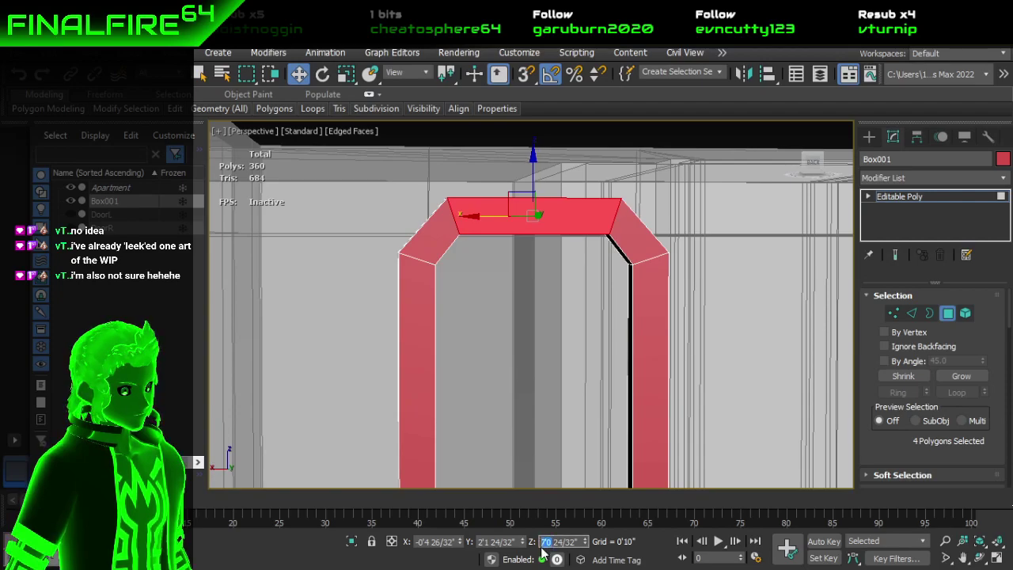
pyautogui.write("6'11")
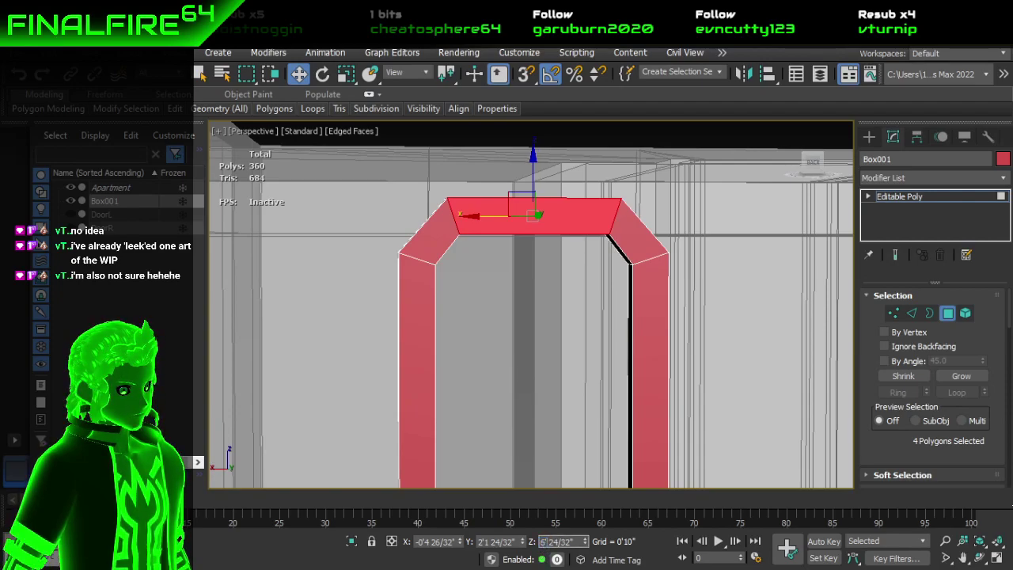
pyautogui.press('Return')
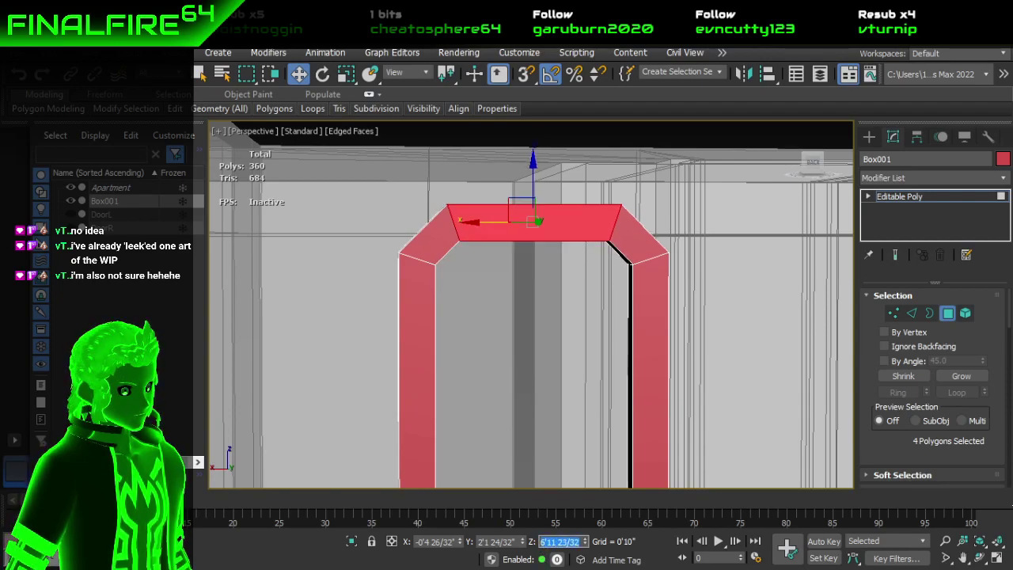
pyautogui.click(526, 328)
# Step: Cut an edge loop around the frame's inner faces, close to the edge of the front face
pyautogui.keyDown('alt'); pyautogui.moveTo(534, 318); pyautogui.dragTo(448, 313, button='middle'); pyautogui.keyUp('alt')
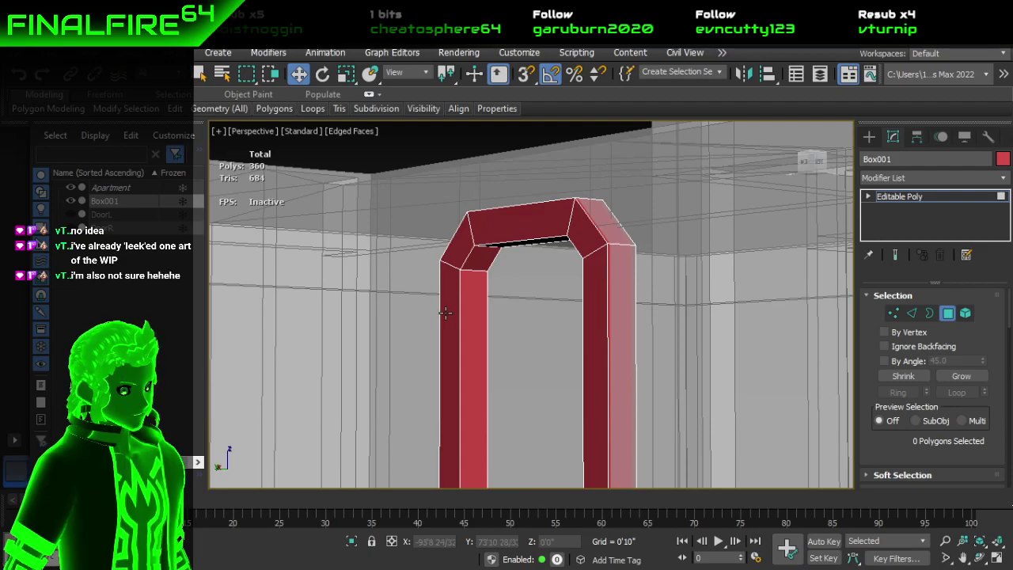
pyautogui.keyDown('alt'); pyautogui.moveTo(516, 330); pyautogui.dragTo(795, 311, button='middle'); pyautogui.keyUp('alt')
pyautogui.scroll(3, 523, 352)
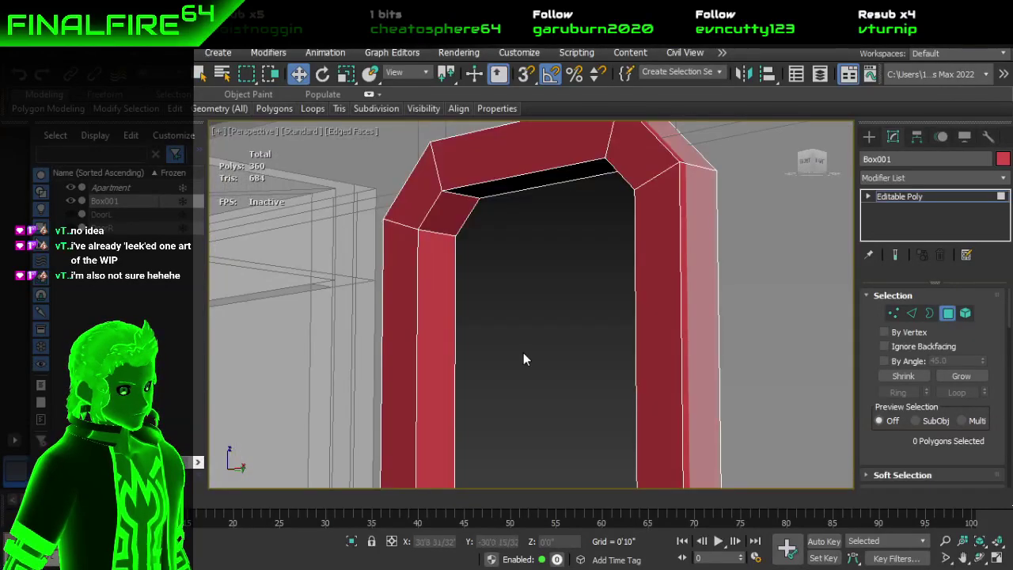
pyautogui.moveTo(523, 353); pyautogui.dragTo(565, 214, button='middle')
pyautogui.scroll(2, 565, 214)
pyautogui.moveTo(543, 261); pyautogui.dragTo(553, 485, button='middle')
pyautogui.scroll(-1, 520, 304)
pyautogui.scroll(1, 522, 282)
pyautogui.moveTo(522, 283); pyautogui.dragTo(507, 301, button='middle')
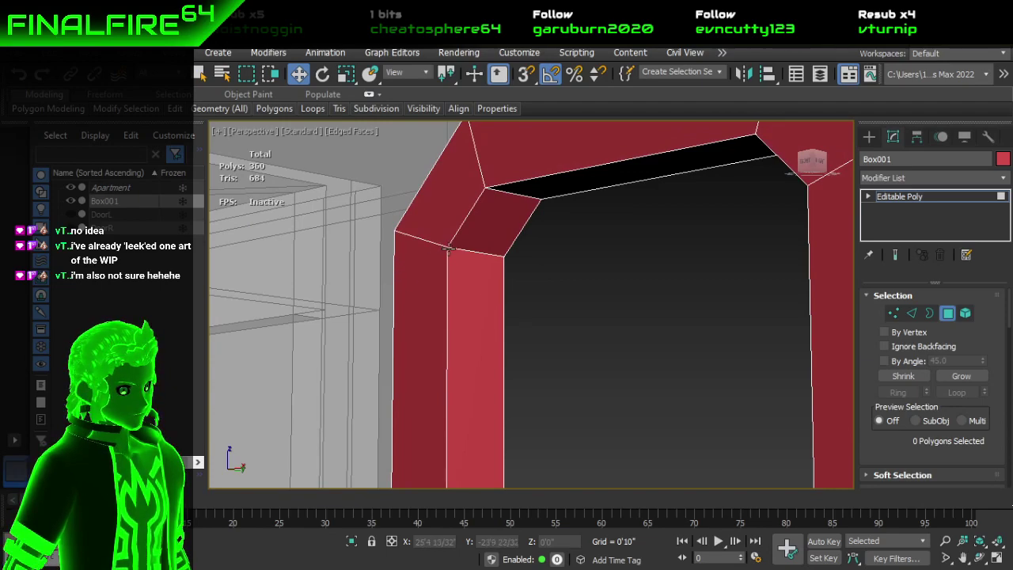
pyautogui.moveTo(193, 117)
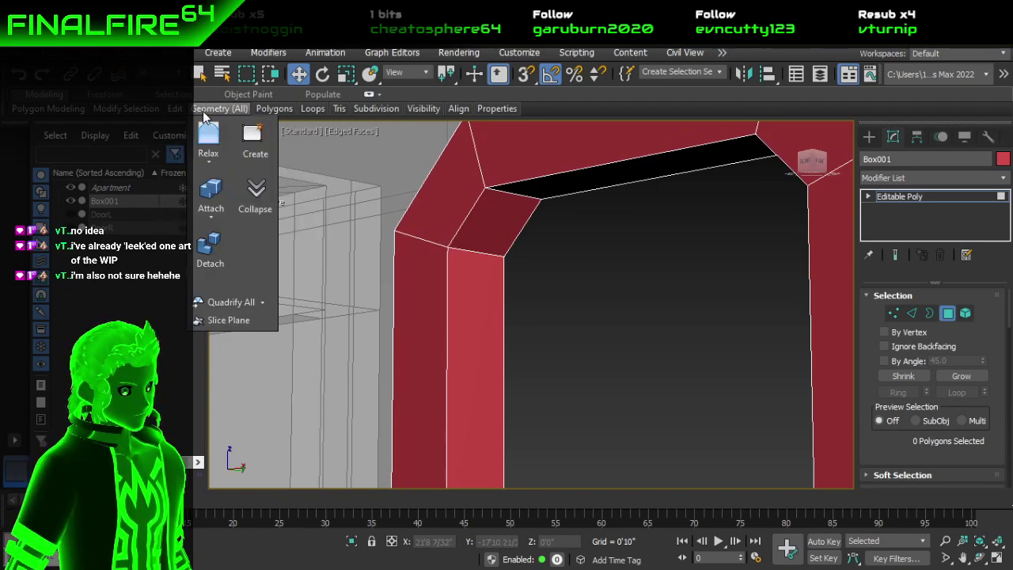
pyautogui.click(296, 142)
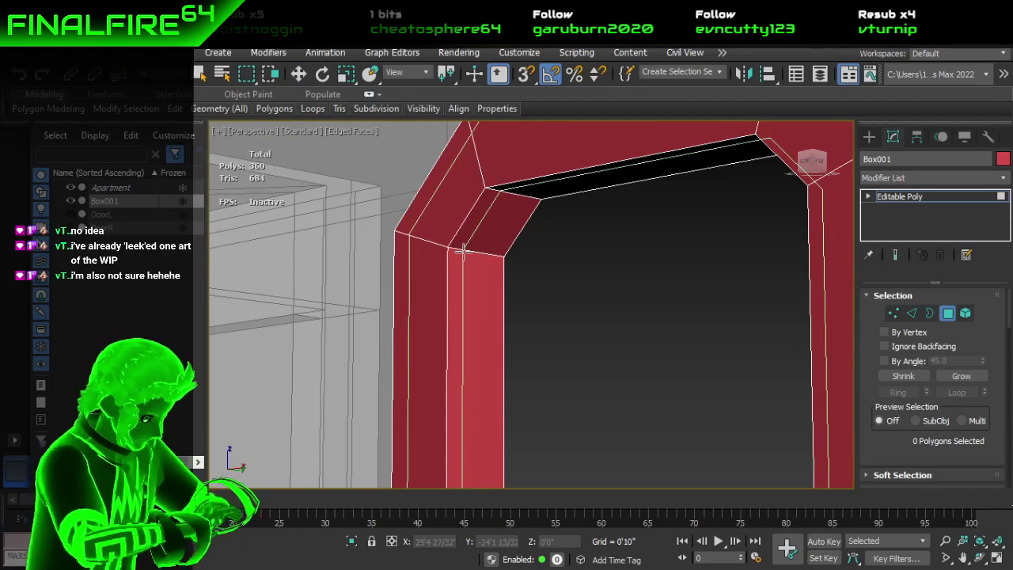
pyautogui.click(465, 251)
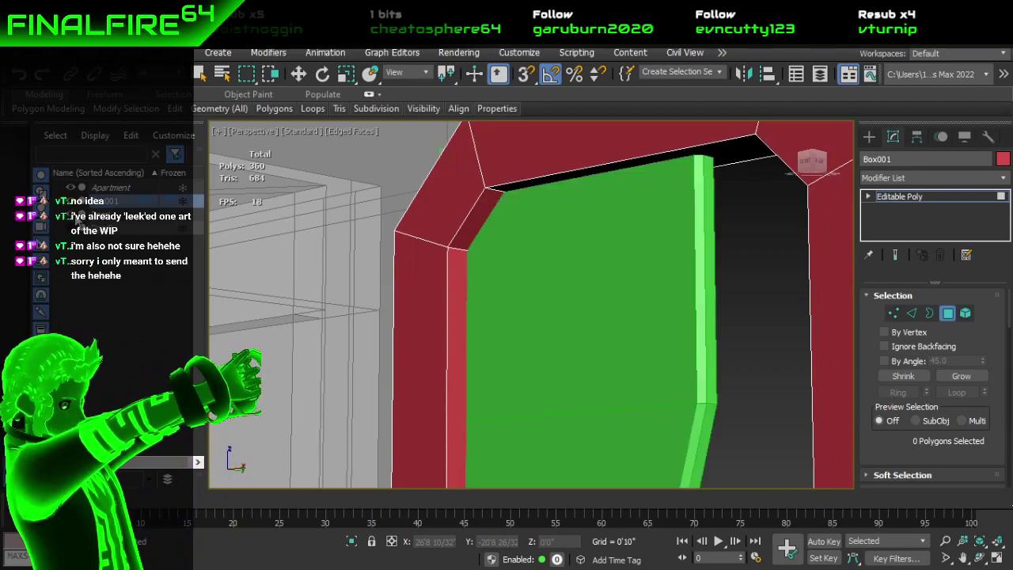
# Step: Cut a second edge loop around the inner faces between the first loop and the front edge, and exit polygon editing
pyautogui.scroll(5, 470, 250)
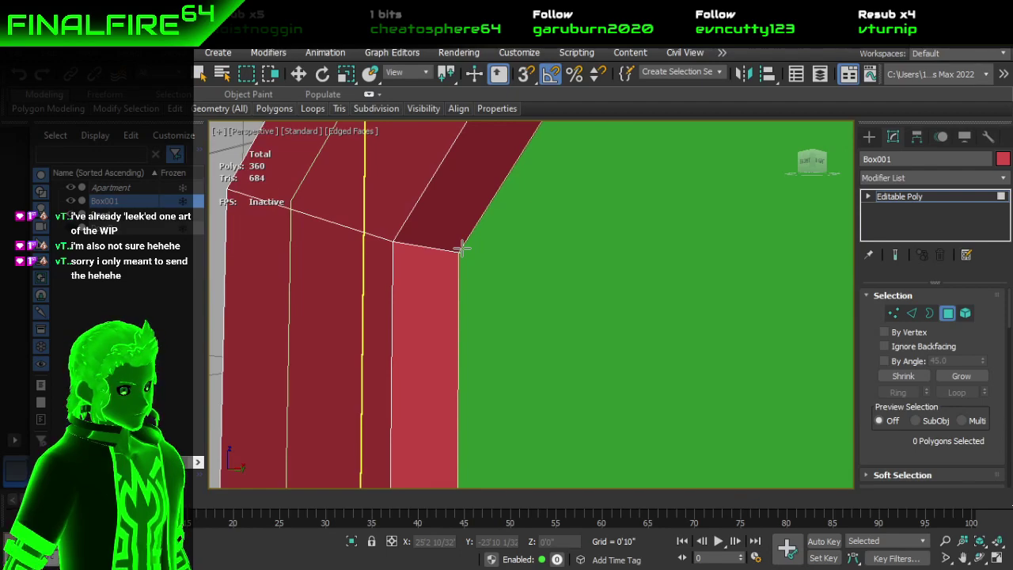
pyautogui.click(437, 252)
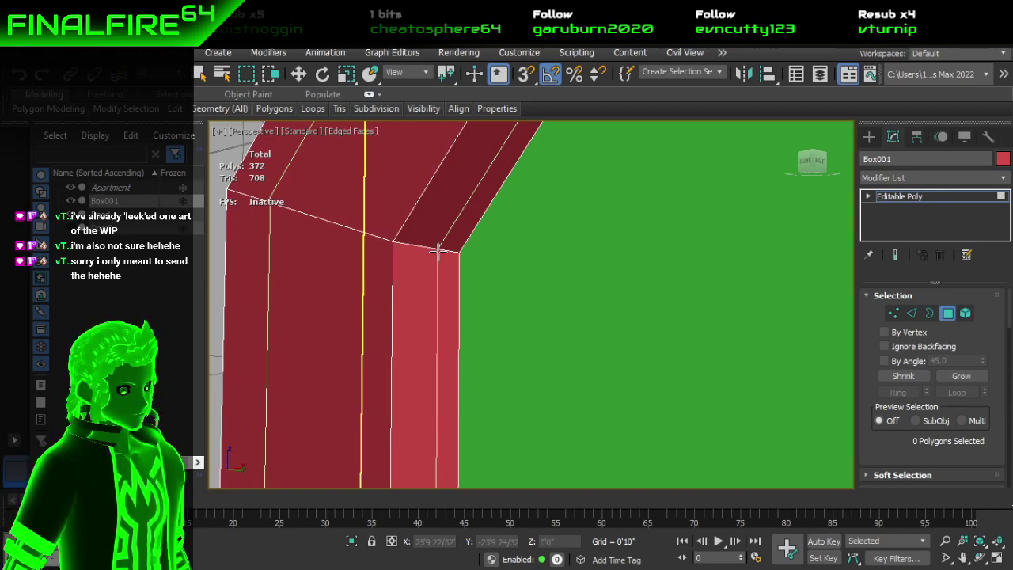
pyautogui.click(439, 252)
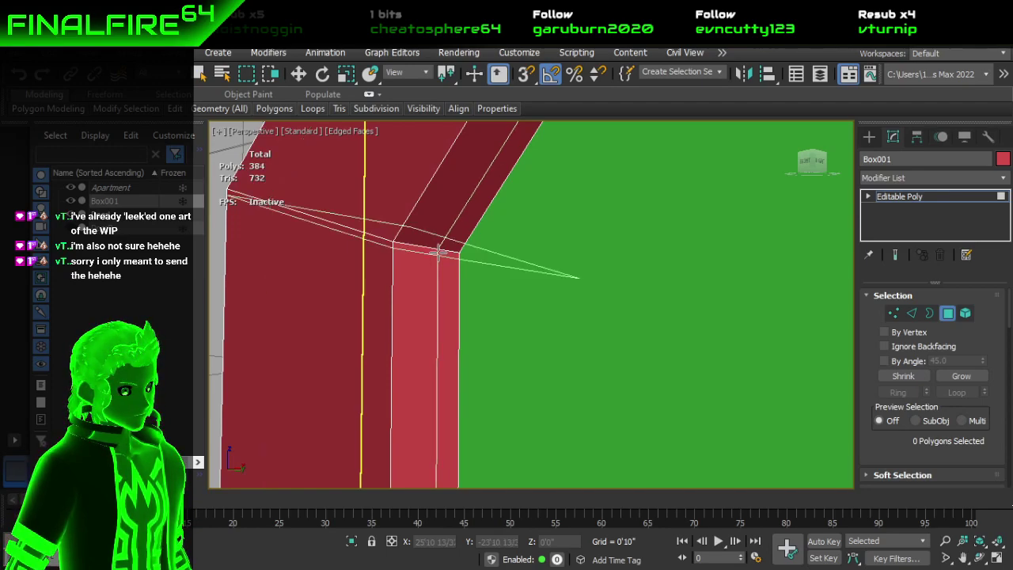
pyautogui.rightClick(477, 249)
pyautogui.scroll(-2, 478, 251)
pyautogui.keyDown('alt'); pyautogui.moveTo(532, 264); pyautogui.dragTo(493, 260, button='middle'); pyautogui.keyUp('alt')
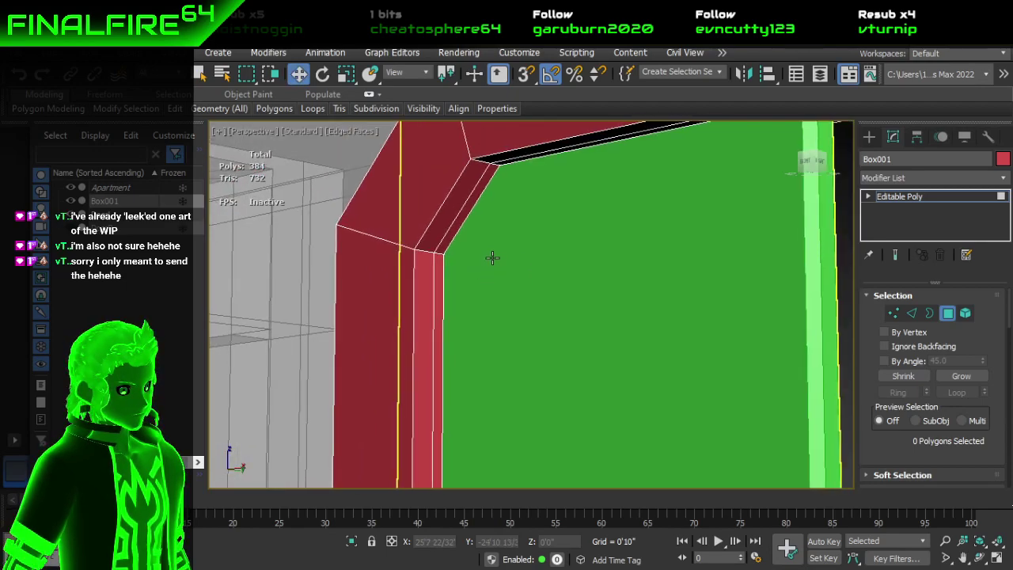
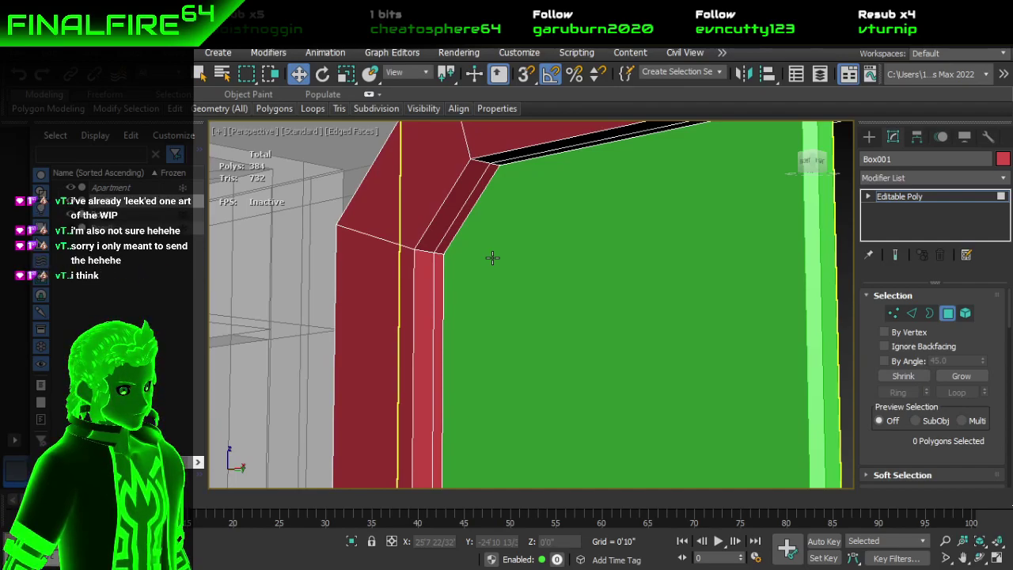
pyautogui.moveTo(597, 249)
pyautogui.keyDown('alt'); pyautogui.mouseDown(button='middle')
pyautogui.moveTo(562, 264)
pyautogui.moveTo(507, 247)
pyautogui.moveTo(486, 260)
pyautogui.moveTo(583, 267)
pyautogui.moveTo(550, 266)
pyautogui.mouseUp(button='middle'); pyautogui.keyUp('alt')
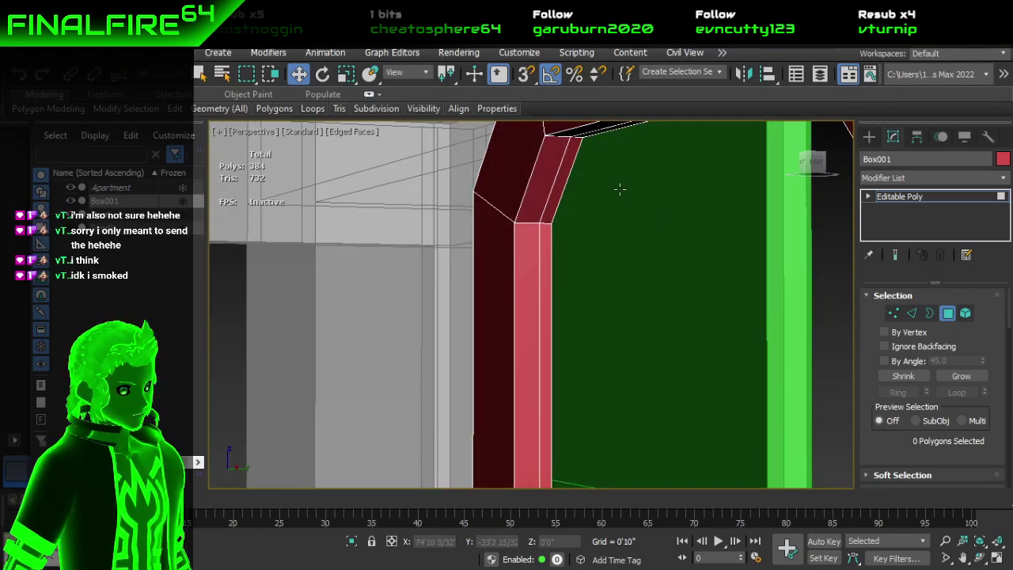
pyautogui.click(943, 313)
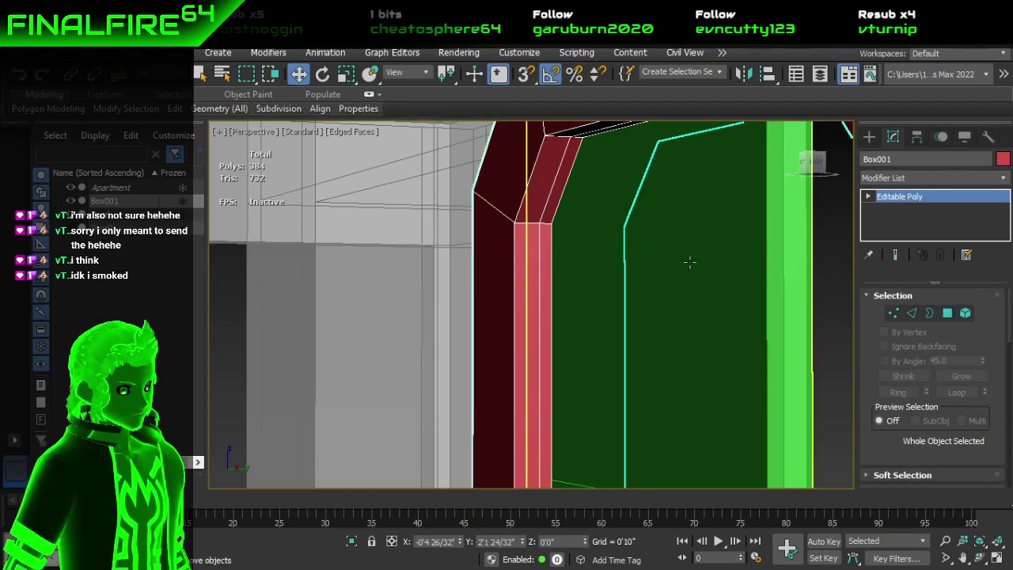
pyautogui.scroll(2, 539, 245)
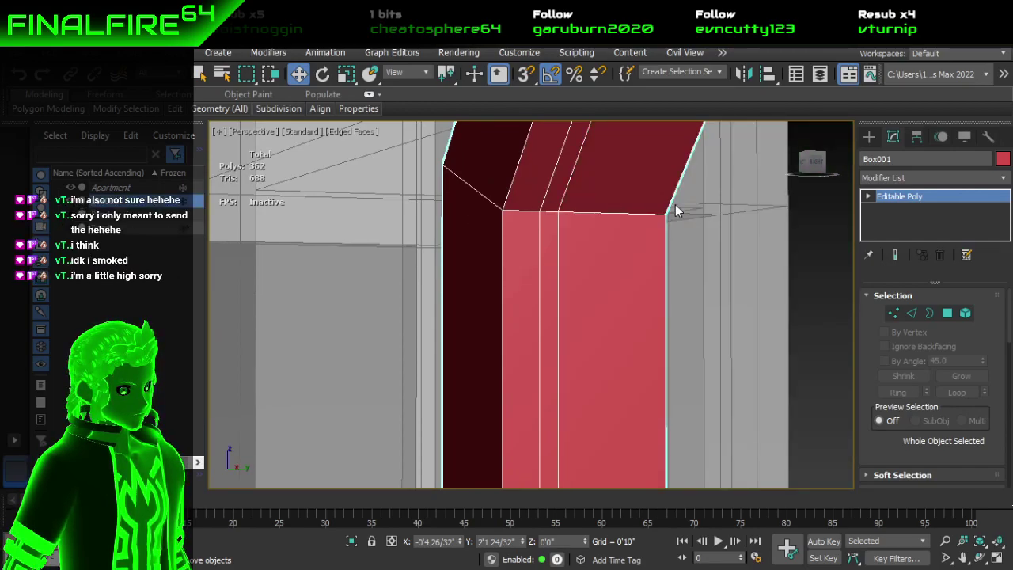
# Step: Try a Mirror modifier on the frame and inspect it on the X axis
pyautogui.click(913, 178)
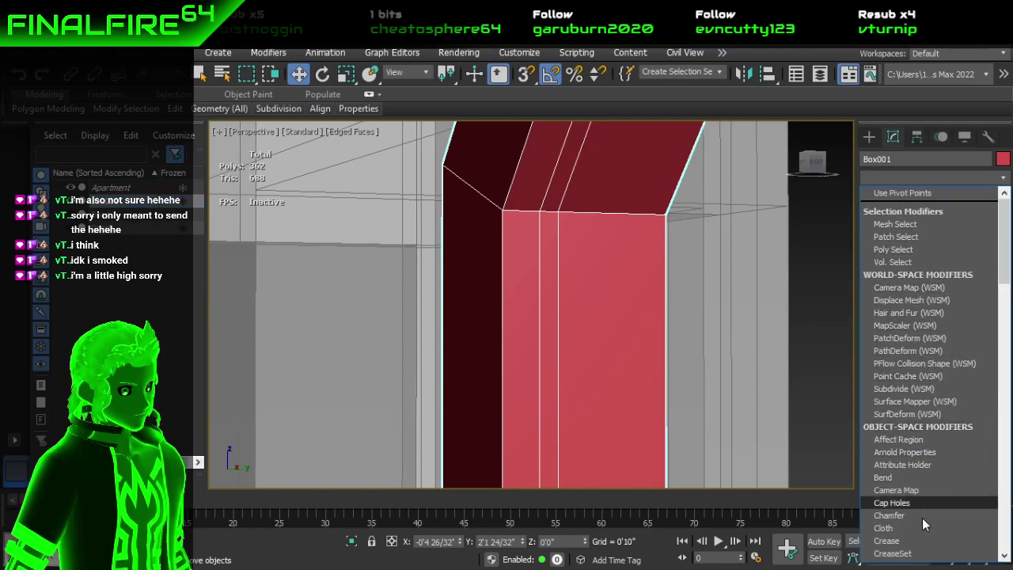
pyautogui.scroll(-6, 923, 514)
pyautogui.scroll(-4, 922, 512)
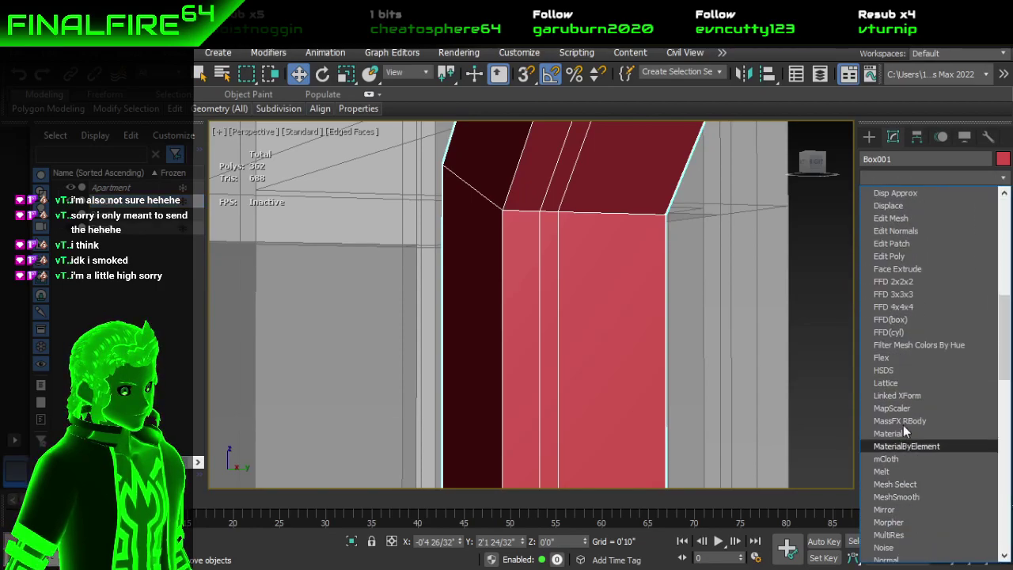
pyautogui.click(900, 510)
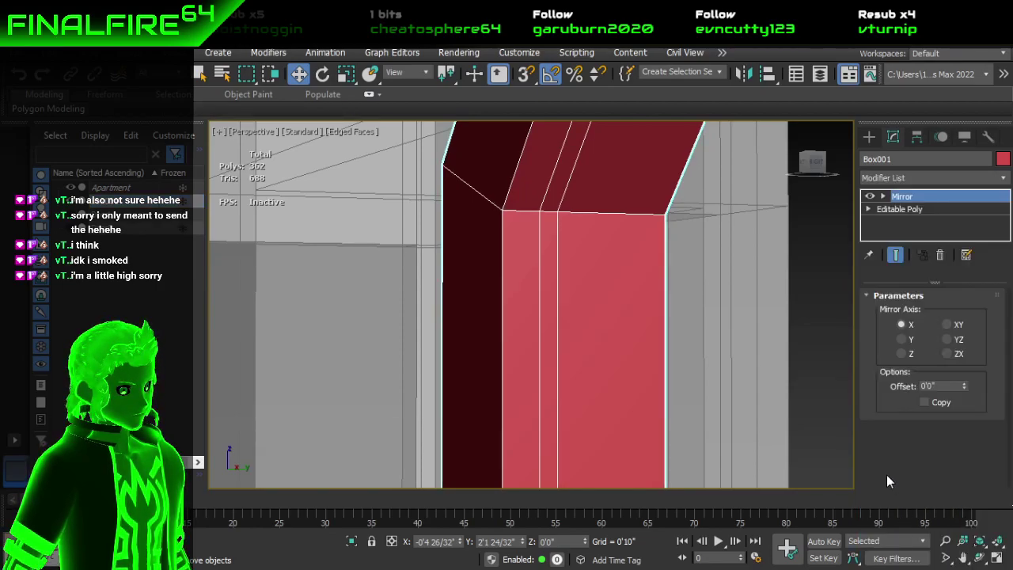
pyautogui.scroll(-7, 804, 339)
pyautogui.keyDown('alt'); pyautogui.moveTo(697, 320); pyautogui.dragTo(672, 323, button='middle'); pyautogui.keyUp('alt')
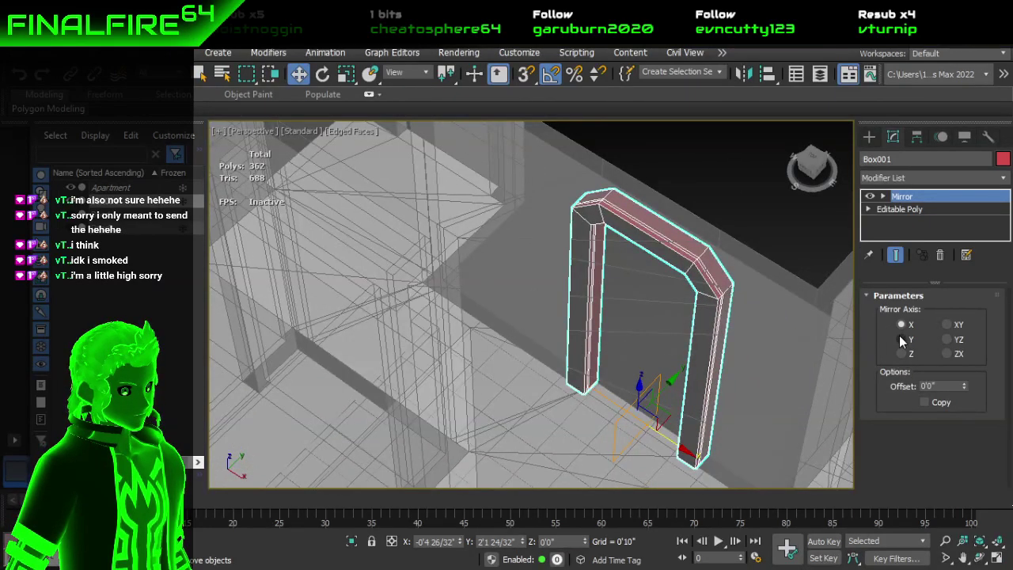
# Step: Remove the Mirror modifier from the frame's modifier stack
pyautogui.rightClick(928, 197)
pyautogui.click(924, 221)
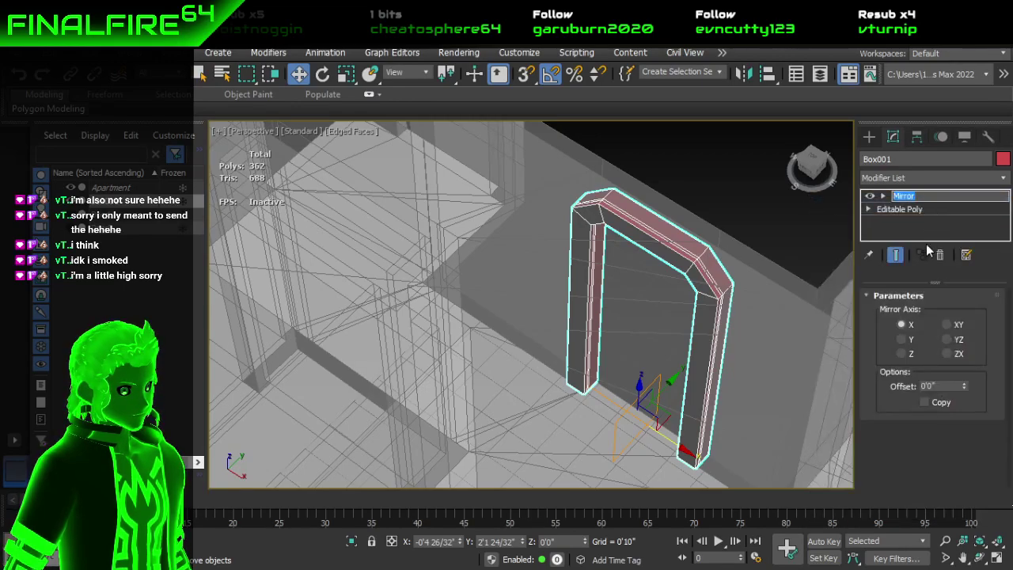
pyautogui.click(915, 214)
pyautogui.rightClick(914, 196)
pyautogui.click(916, 218)
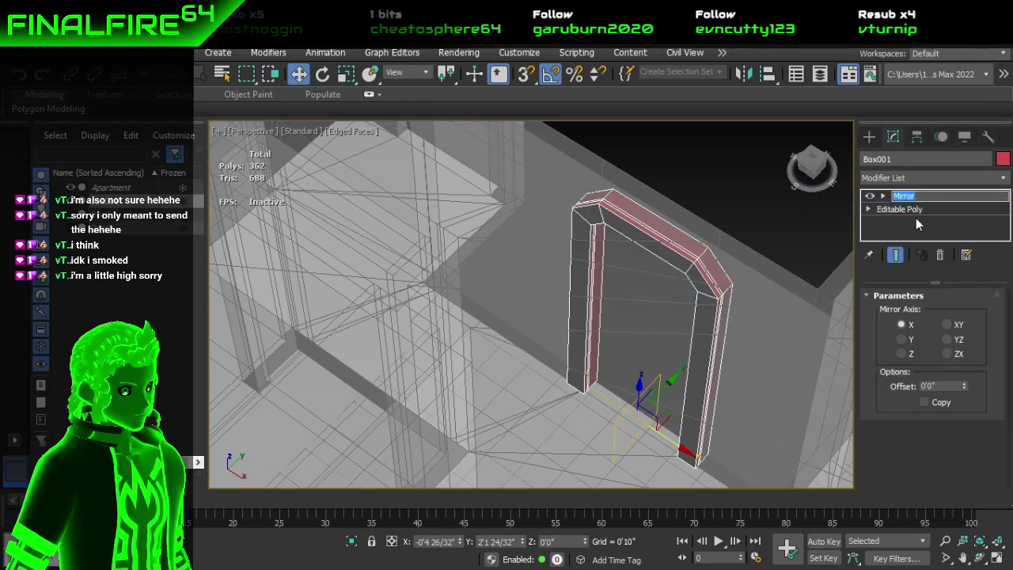
pyautogui.rightClick(920, 196)
pyautogui.click(918, 205)
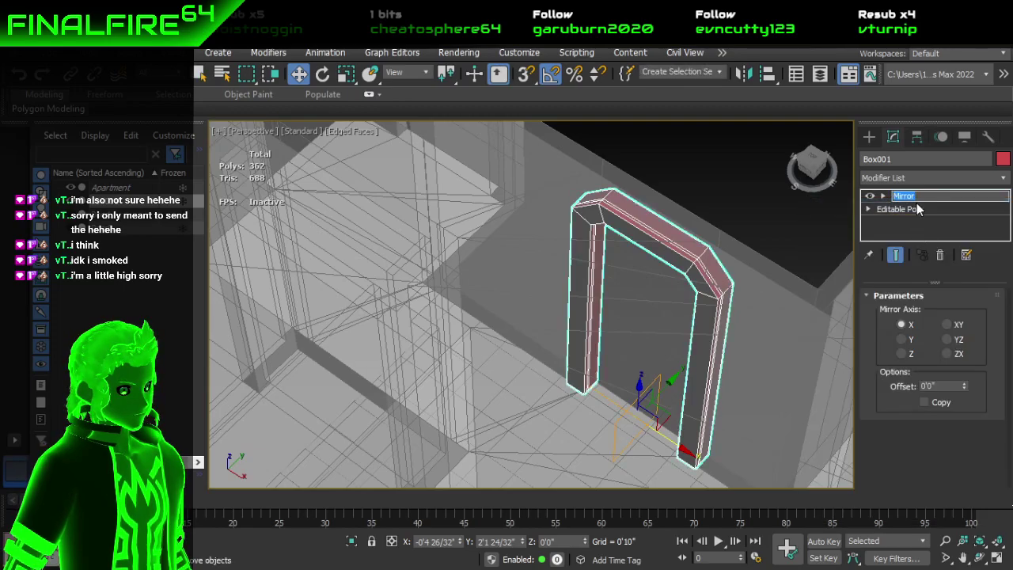
pyautogui.click(908, 210)
pyautogui.rightClick(914, 195)
pyautogui.click(914, 202)
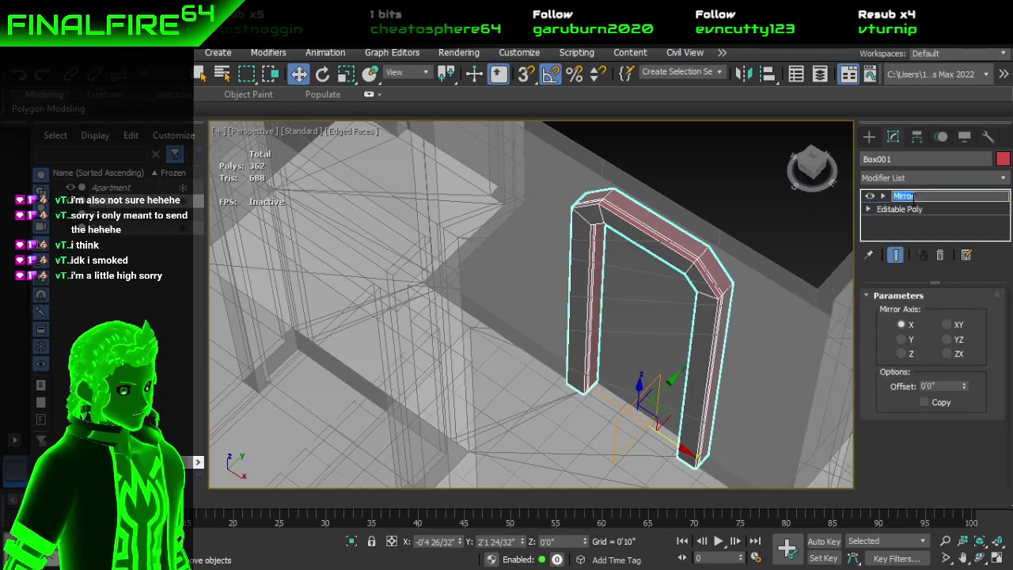
pyautogui.click(899, 222)
pyautogui.click(906, 197)
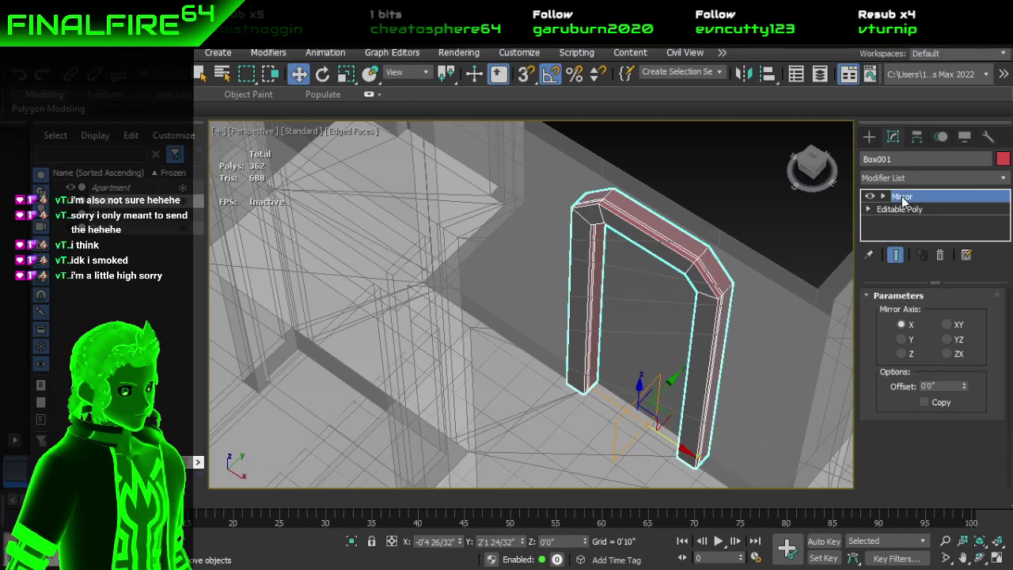
pyautogui.rightClick(902, 196)
pyautogui.click(903, 198)
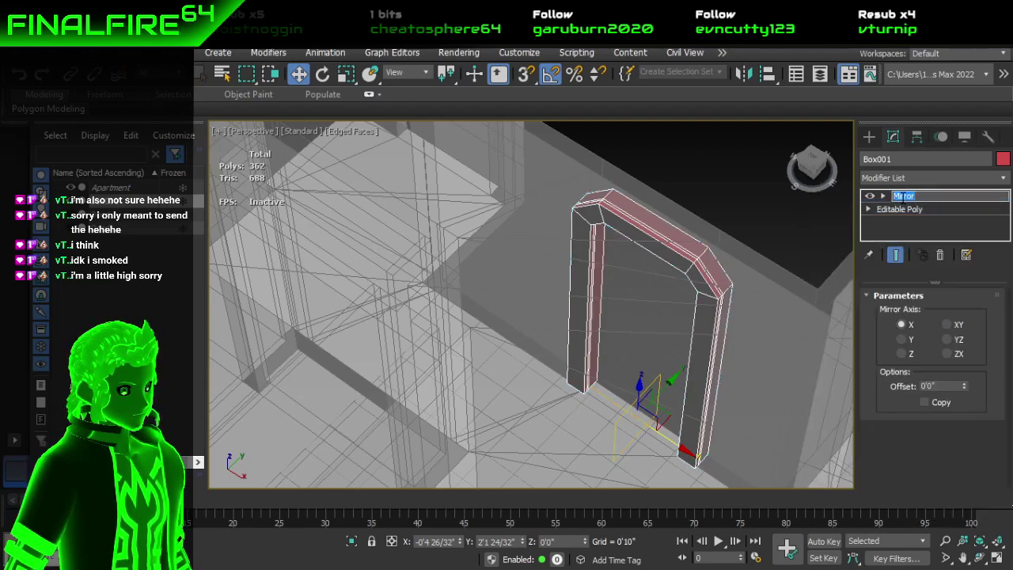
pyautogui.click(888, 224)
pyautogui.click(905, 197)
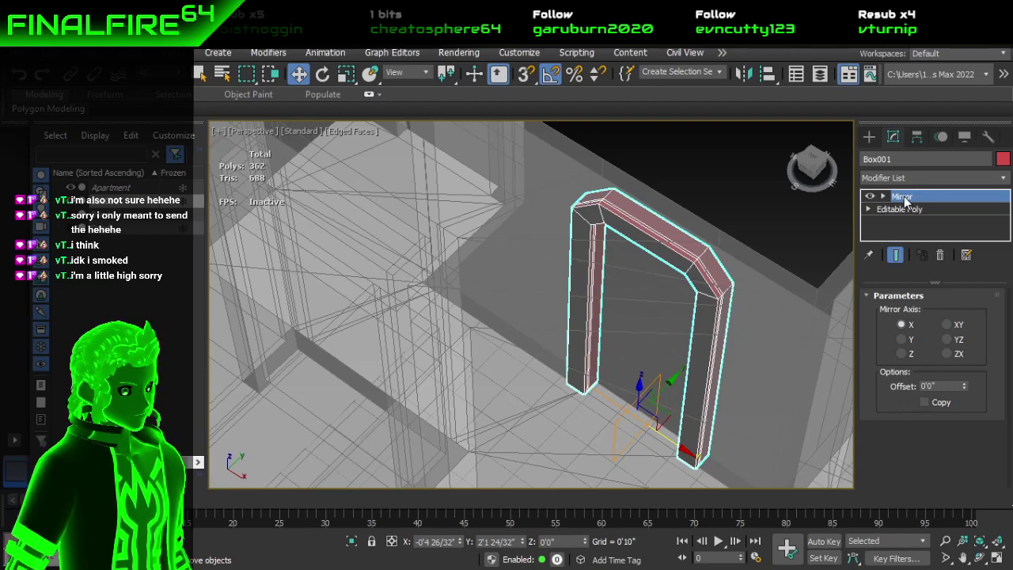
pyautogui.rightClick(904, 196)
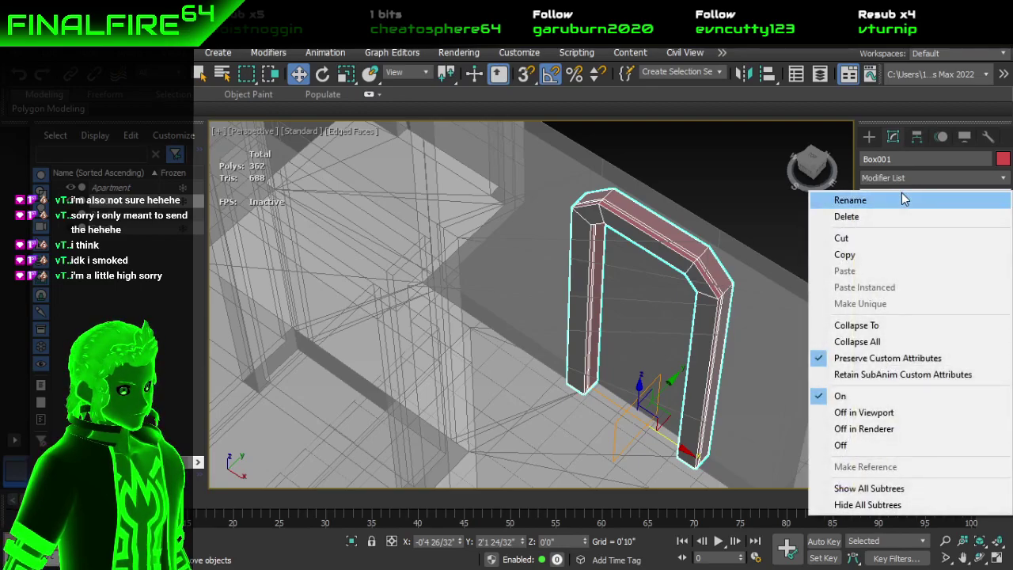
pyautogui.click(877, 242)
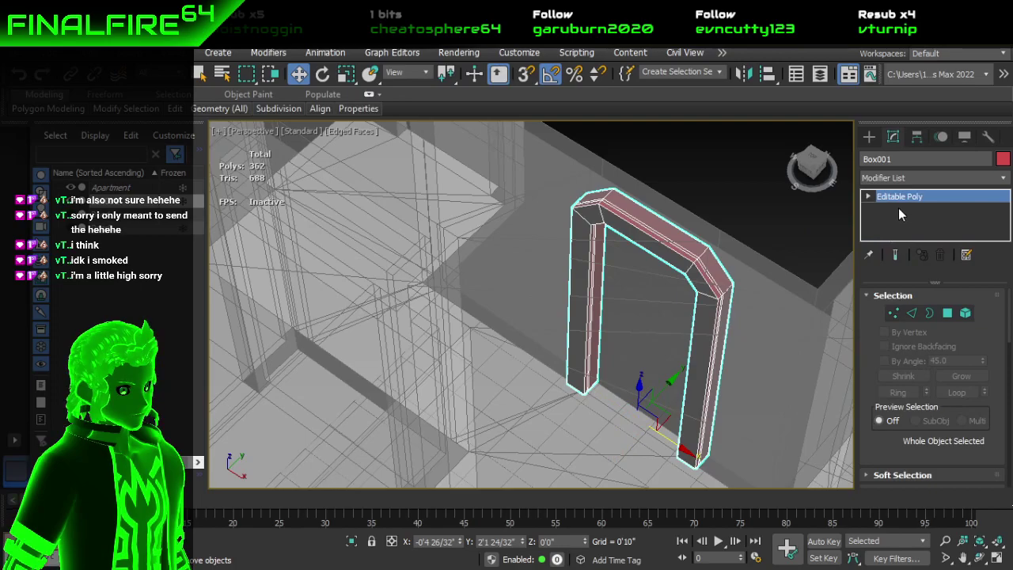
# Step: Add a Symmetry modifier to the frame, mirrored only across the Y axis with Flip enabled
pyautogui.click(926, 177)
pyautogui.write('sym')
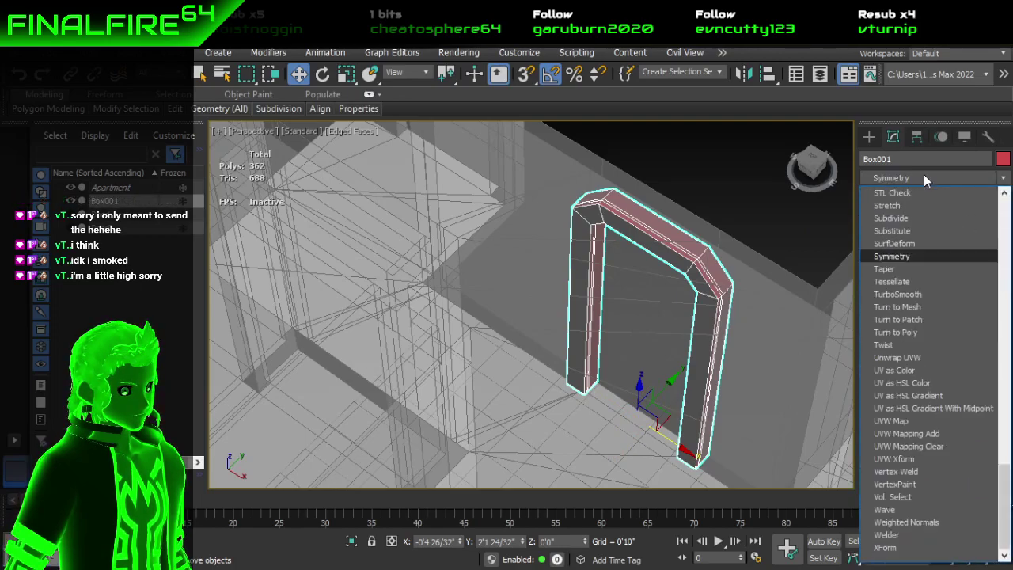
pyautogui.click(917, 255)
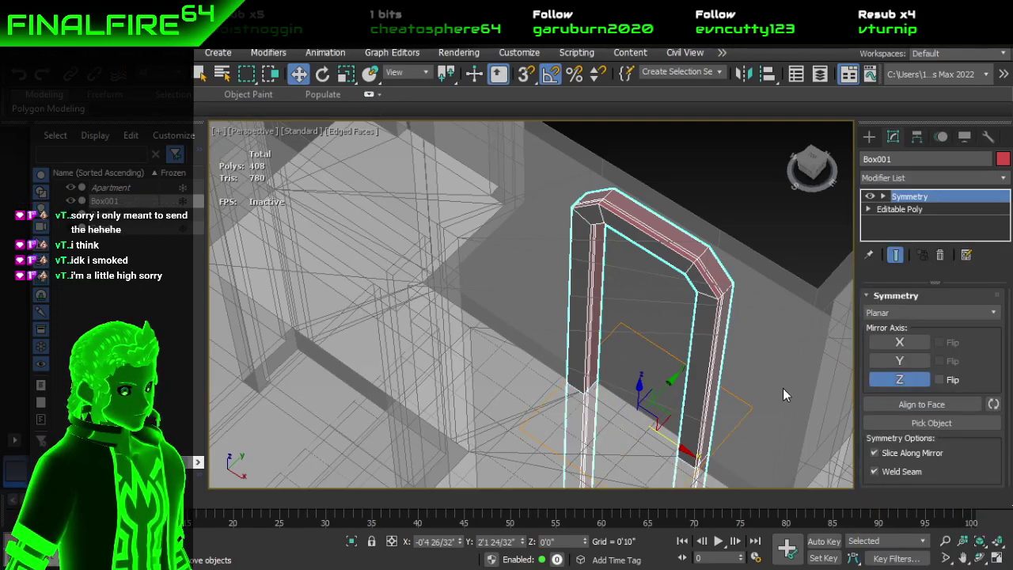
pyautogui.click(917, 361)
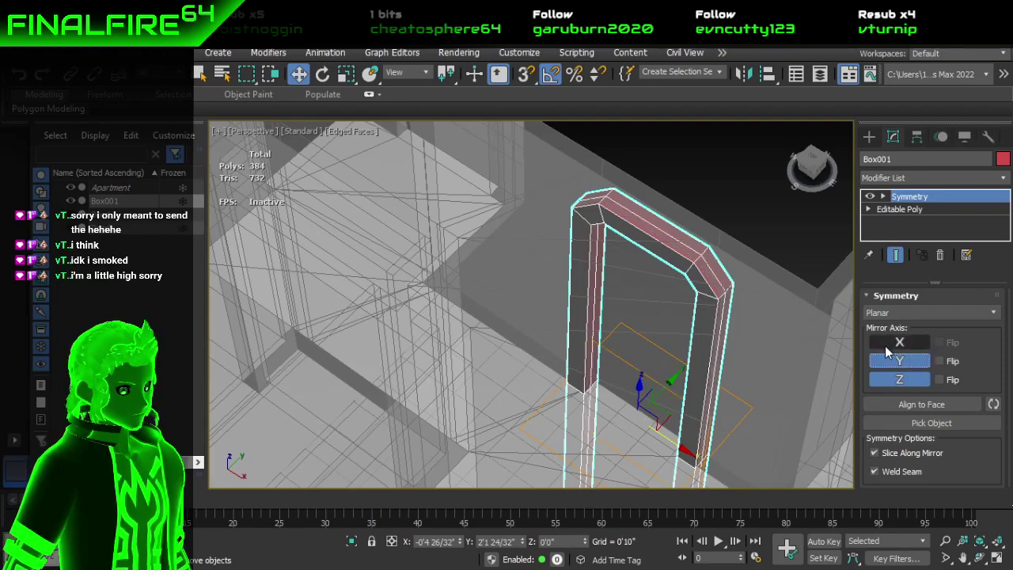
pyautogui.click(940, 360)
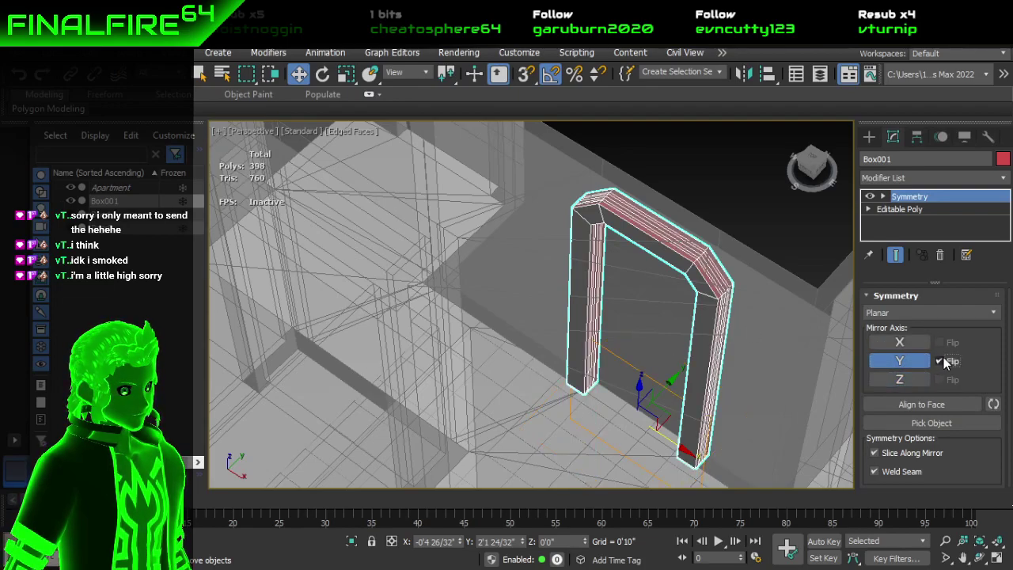
pyautogui.scroll(3, 603, 348)
pyautogui.scroll(5, 603, 349)
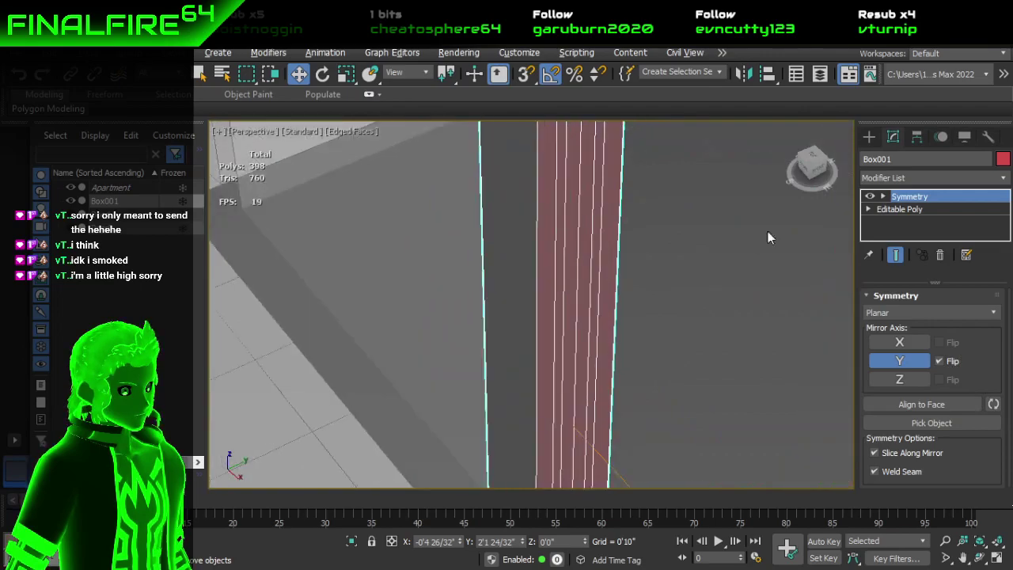
pyautogui.click(929, 196)
pyautogui.click(937, 226)
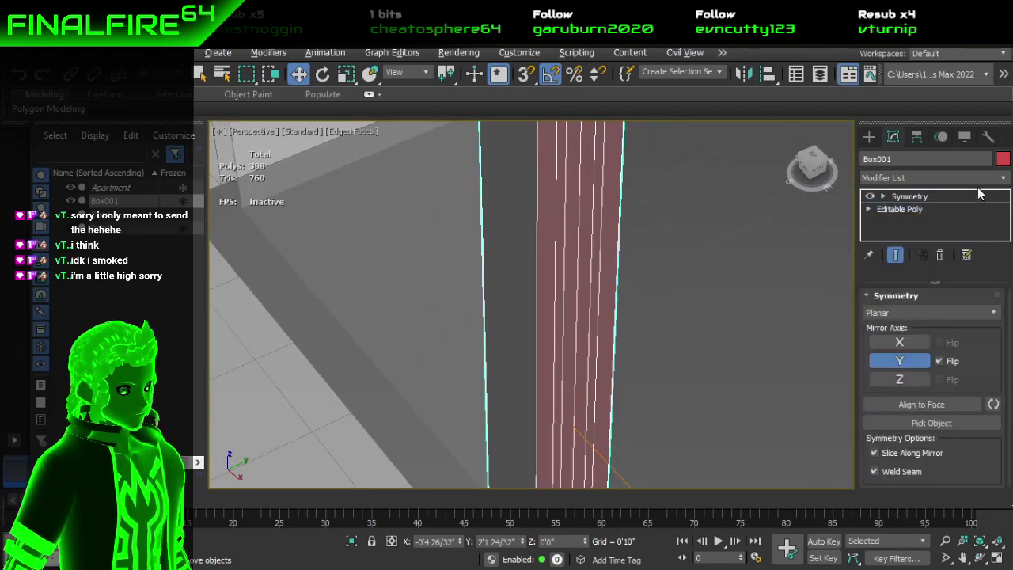
pyautogui.rightClick(1004, 204)
pyautogui.click(977, 246)
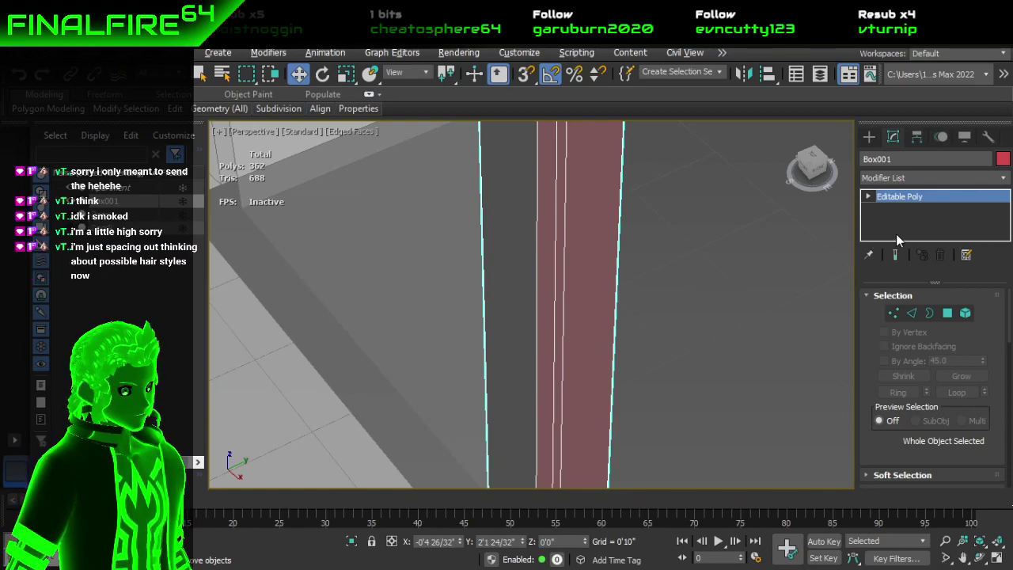
pyautogui.click(920, 217)
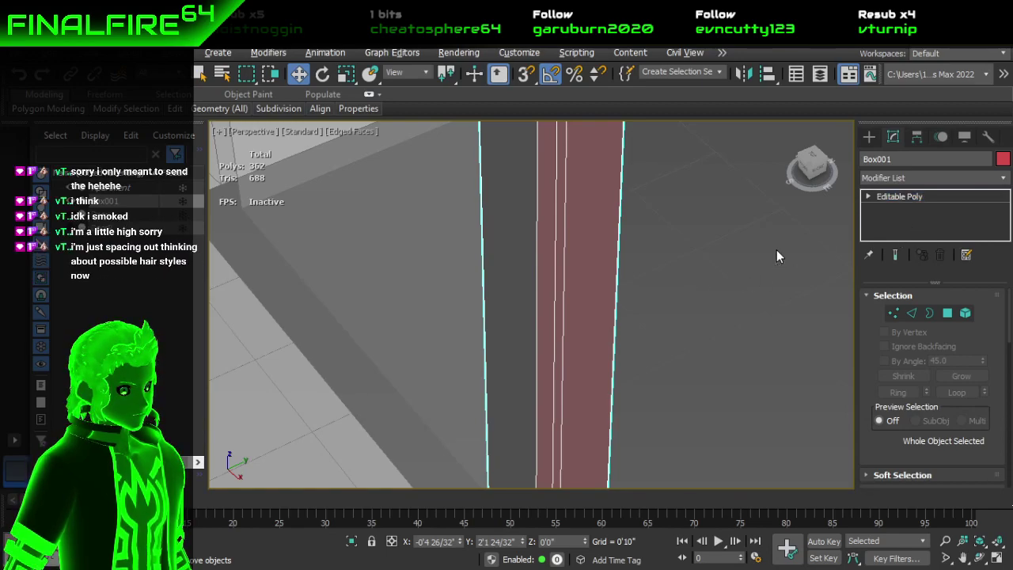
pyautogui.hotkey('ctrl', 'z')
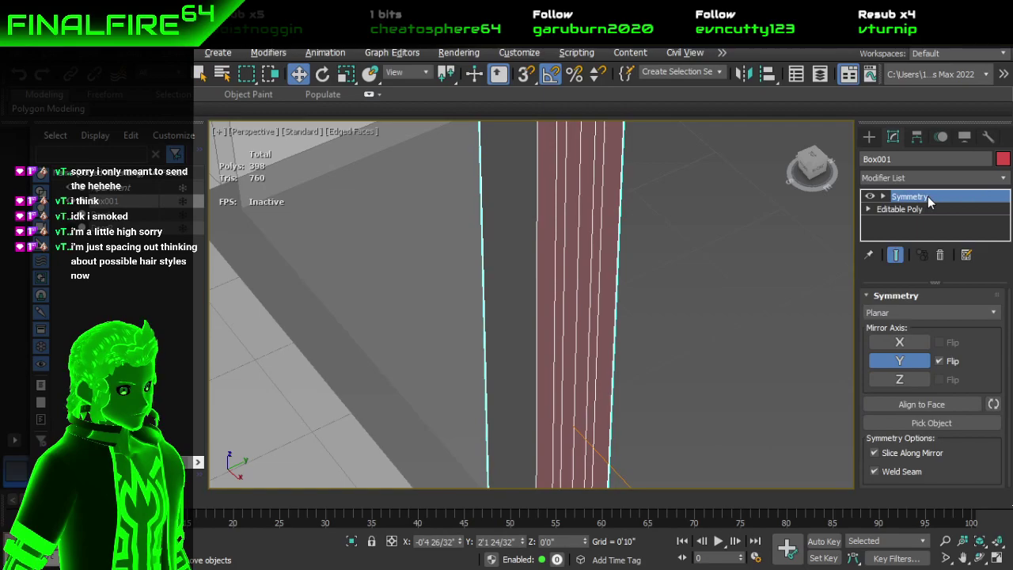
# Step: Collapse the frame's whole modifier stack into the Editable Poly
pyautogui.rightClick(928, 196)
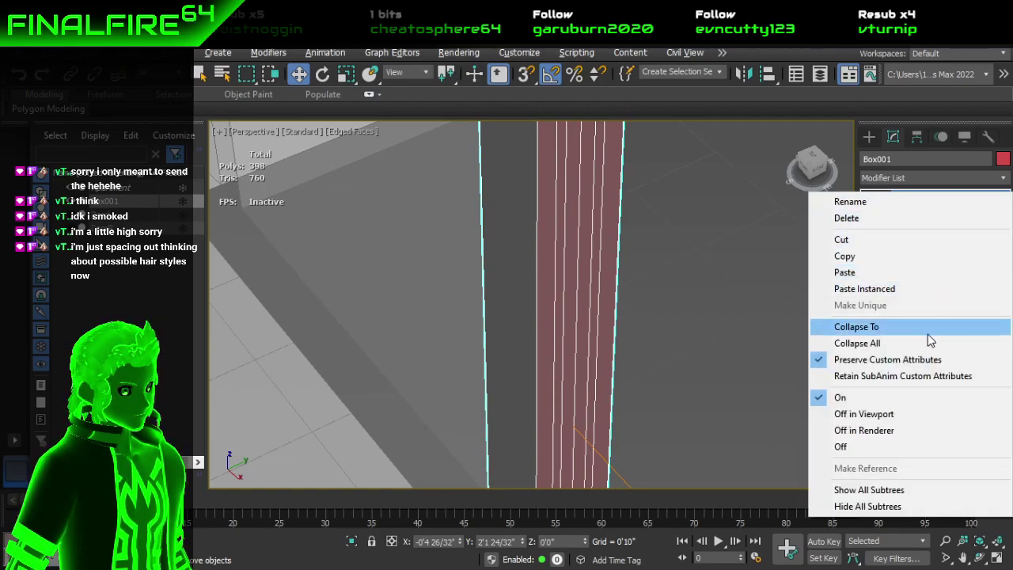
pyautogui.click(928, 342)
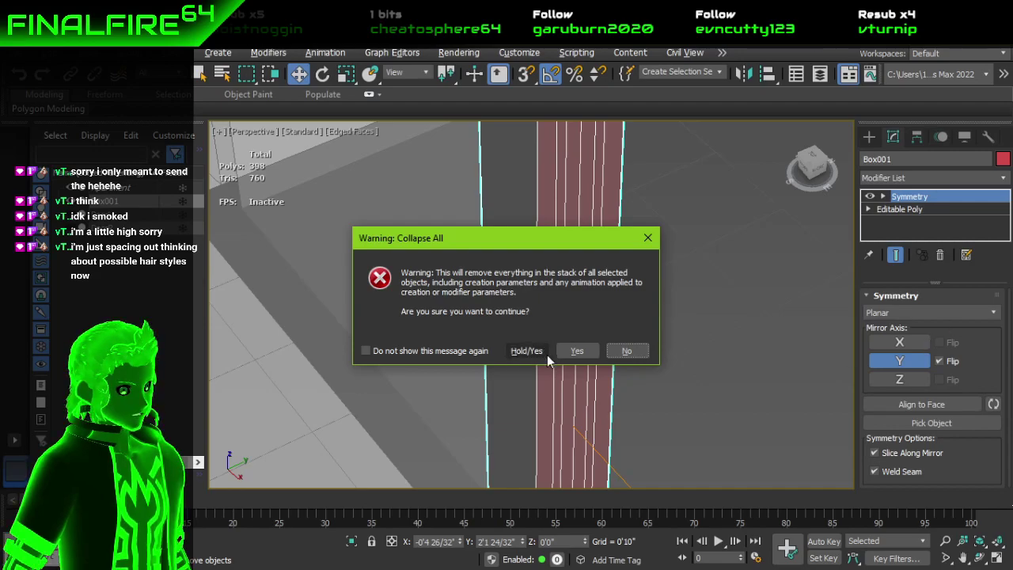
pyautogui.click(576, 351)
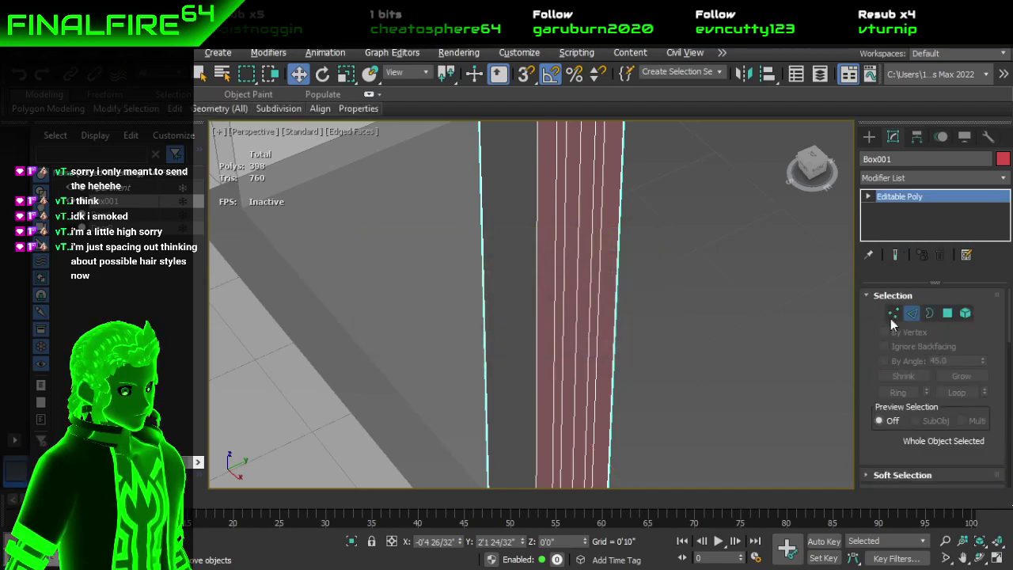
# Step: Remove the center edge loop running along the middle of the frame's inner faces, including its vertices
pyautogui.click(913, 312)
pyautogui.doubleClick(579, 319)
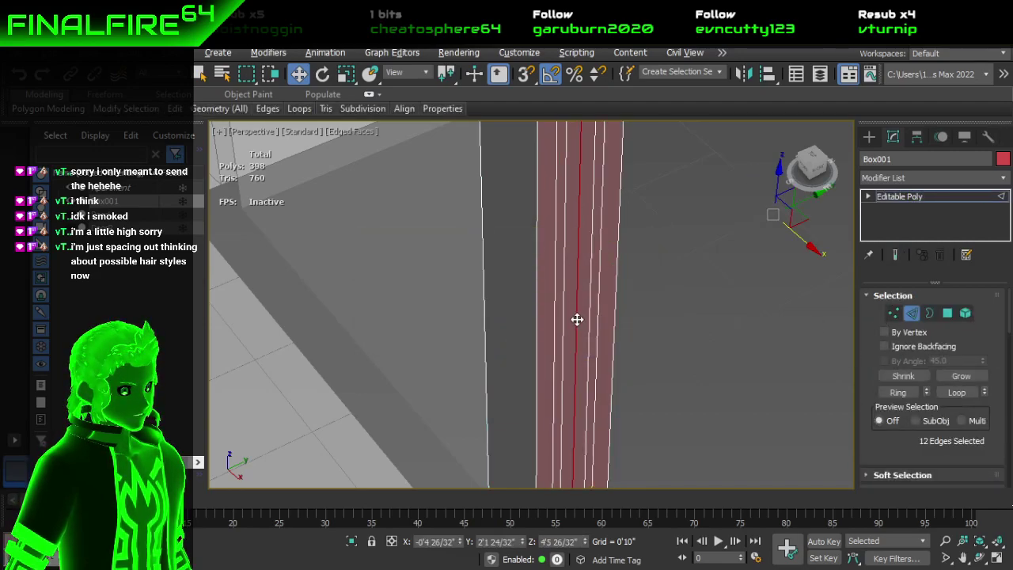
pyautogui.hotkey('ctrl', 'BackSpace')
# Step: Select the wide middle strip polygon on the inner face of the frame leg on the negative X side
pyautogui.scroll(-3, 582, 306)
pyautogui.keyDown('alt'); pyautogui.moveTo(564, 293); pyautogui.dragTo(573, 231, button='middle'); pyautogui.keyUp('alt')
pyautogui.scroll(3, 575, 194)
pyautogui.scroll(-1, 581, 206)
pyautogui.scroll(2, 572, 212)
pyautogui.moveTo(575, 219); pyautogui.dragTo(533, 308, button='middle')
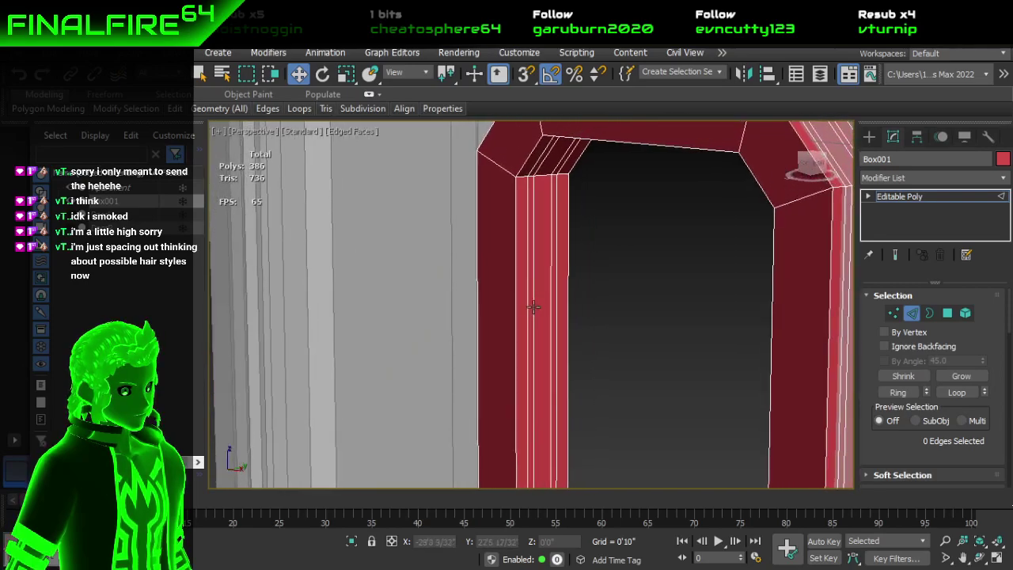
pyautogui.scroll(2, 525, 288)
pyautogui.keyDown('alt'); pyautogui.moveTo(544, 269); pyautogui.dragTo(546, 274, button='middle'); pyautogui.keyUp('alt')
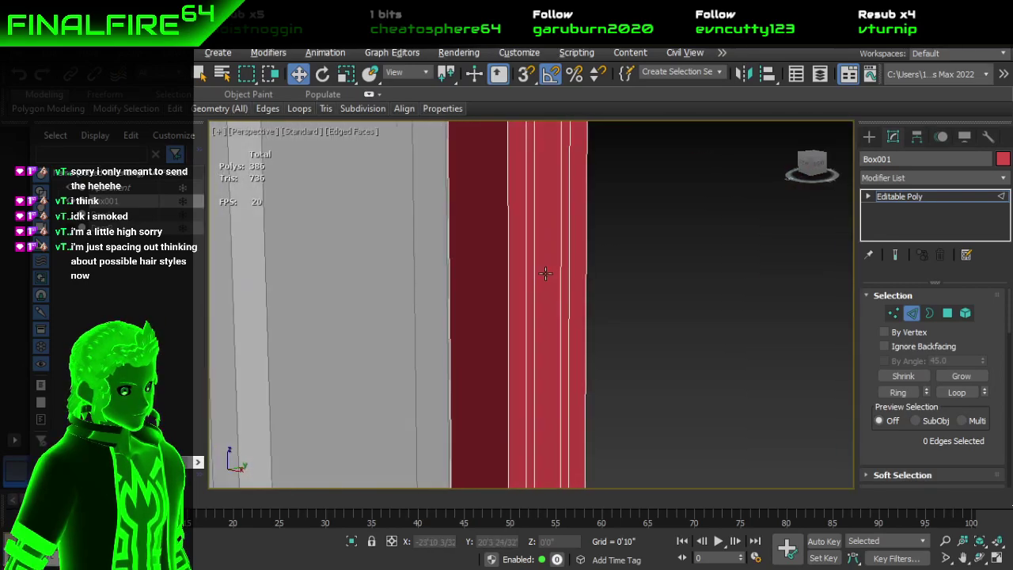
pyautogui.click(948, 314)
pyautogui.click(535, 317)
pyautogui.scroll(-2, 579, 396)
pyautogui.keyDown('alt'); pyautogui.moveTo(577, 396); pyautogui.dragTo(617, 470, button='middle'); pyautogui.keyUp('alt')
pyautogui.scroll(-2, 590, 438)
pyautogui.moveTo(590, 439); pyautogui.dragTo(486, 242, button='middle')
pyautogui.scroll(2, 484, 241)
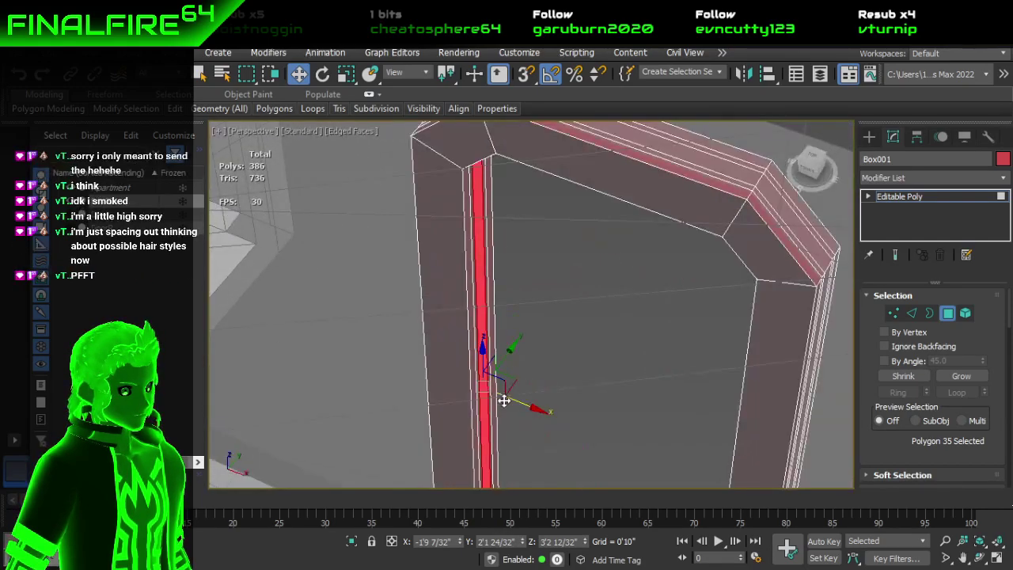
pyautogui.moveTo(531, 412); pyautogui.dragTo(529, 418)
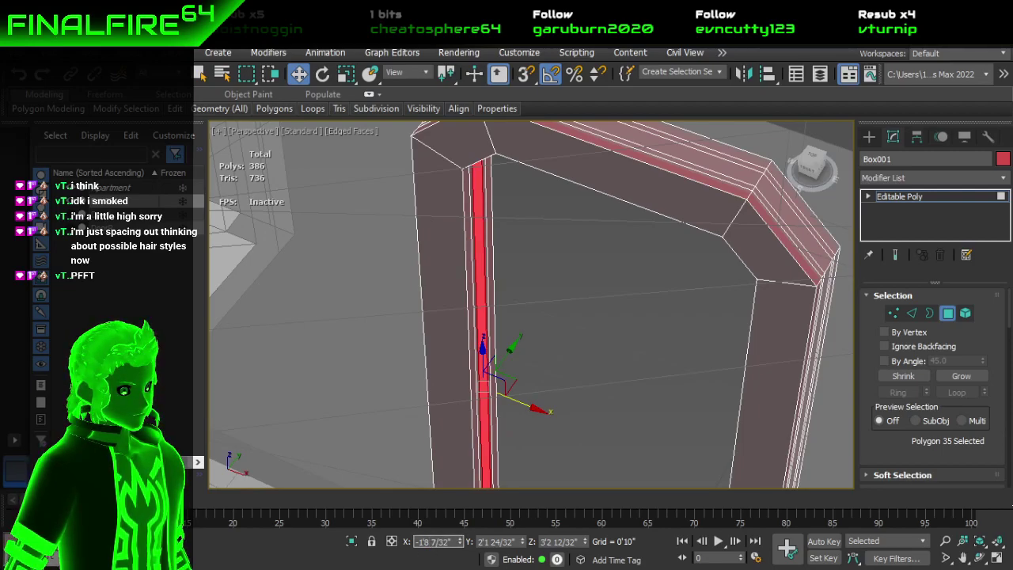
pyautogui.press('Return')
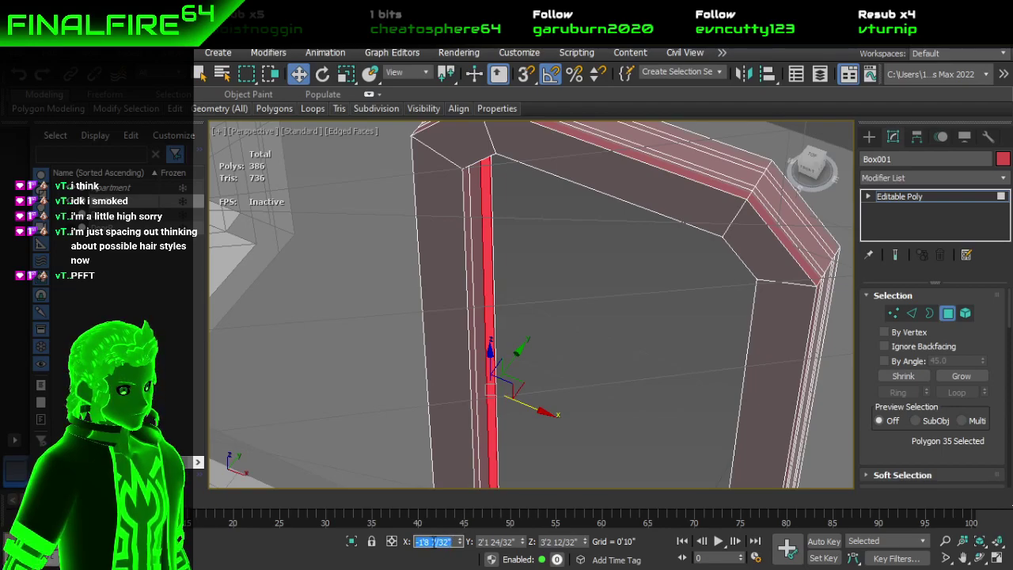
pyautogui.click(427, 544)
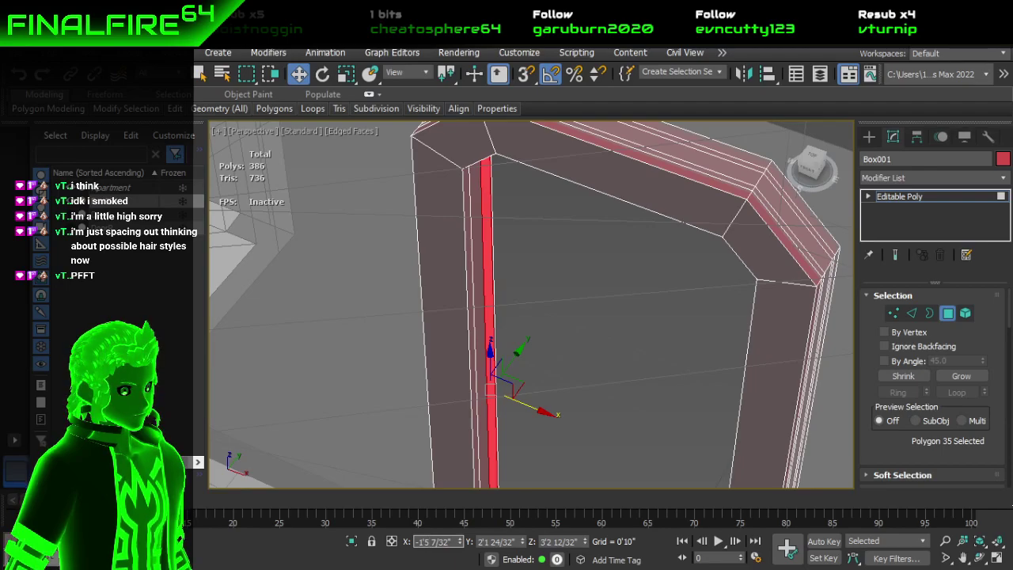
pyautogui.press('BackSpace')
pyautogui.write('6')
pyautogui.press('Return')
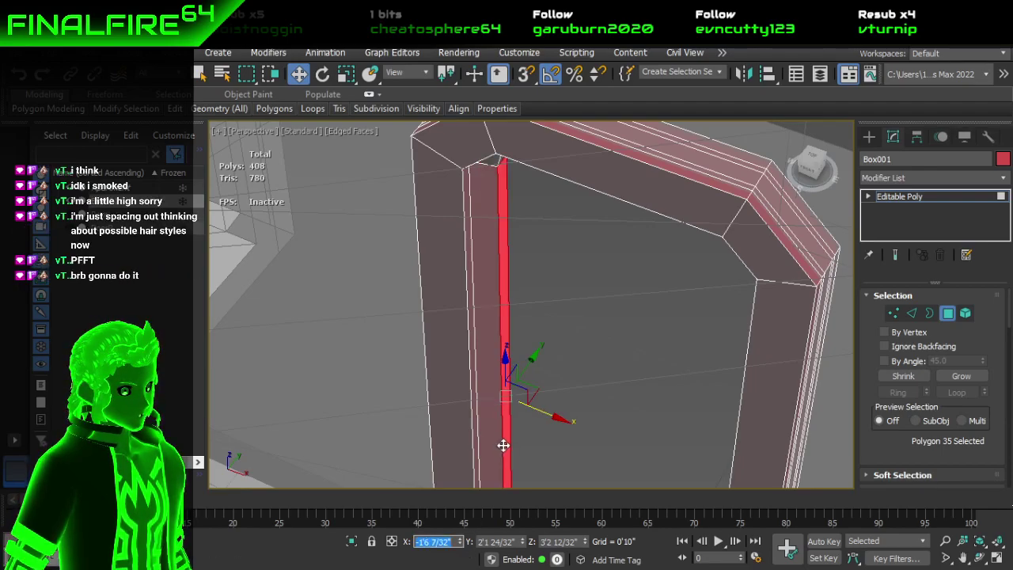
pyautogui.click(550, 419)
pyautogui.hotkey('ctrl', 'z')
pyautogui.write('-19 7/32')
pyautogui.press('Return')
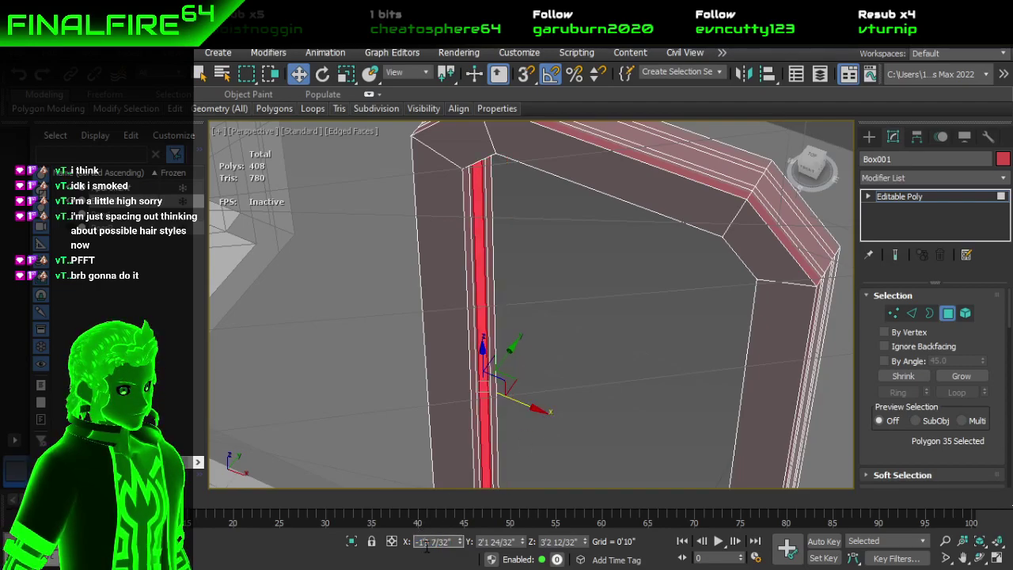
# Step: Recess the selected strip into the frame leg by setting its X position to -1'10 7/32", and clear the selection
pyautogui.press('BackSpace')
pyautogui.write('10')
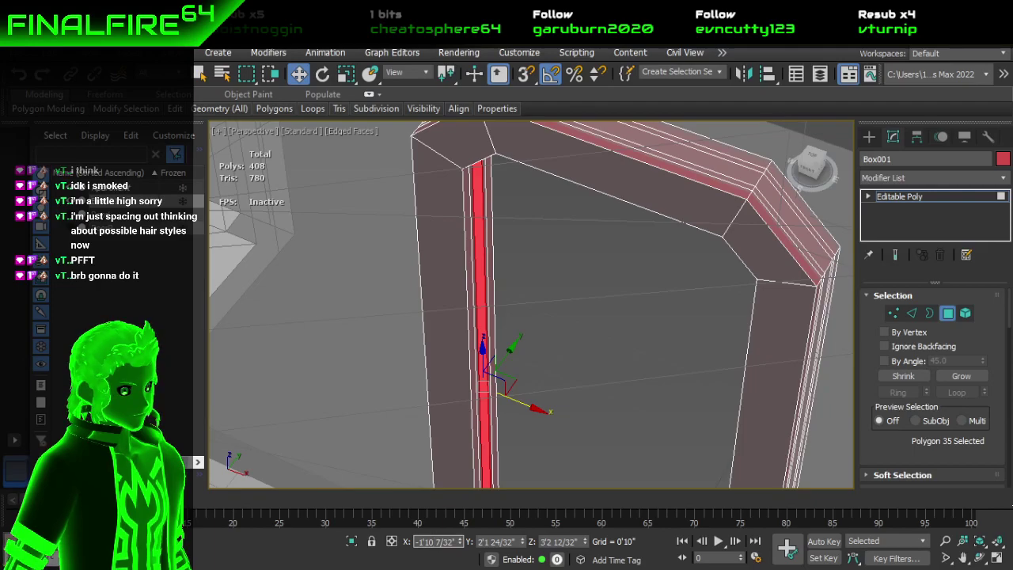
pyautogui.press('Return')
pyautogui.click(590, 320)
# Step: Recess the middle strip polygon of the opposite frame leg by setting its X position to 1'0 19/32"
pyautogui.keyDown('alt'); pyautogui.moveTo(581, 320); pyautogui.dragTo(607, 290, button='middle'); pyautogui.keyUp('alt')
pyautogui.scroll(-5, 634, 293)
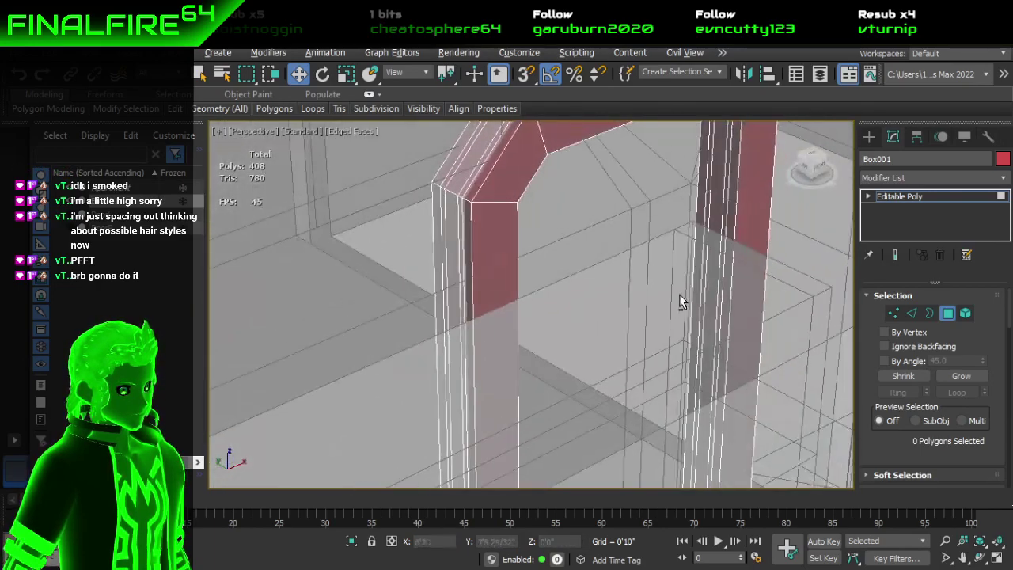
pyautogui.click(717, 222)
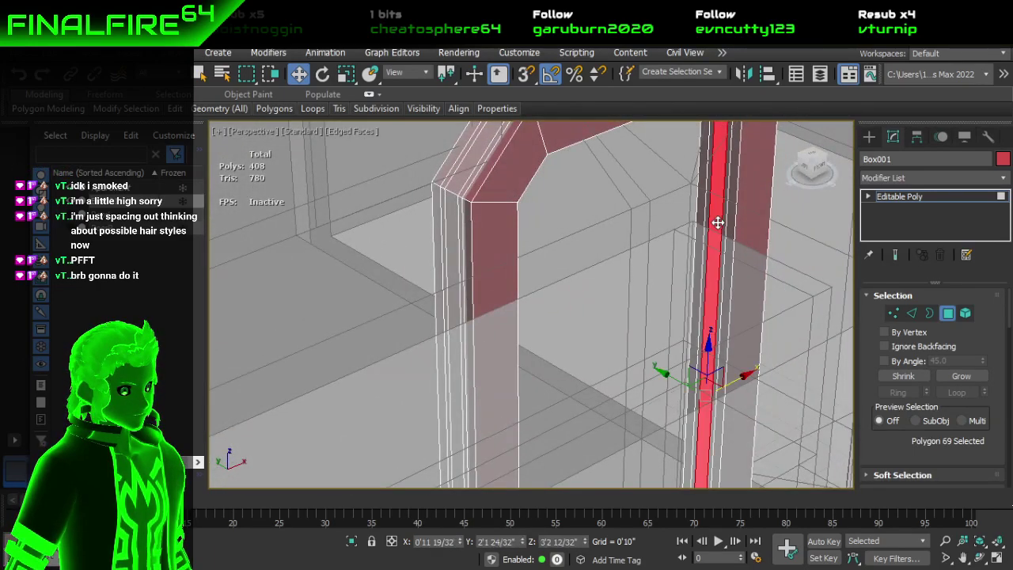
pyautogui.doubleClick(428, 545)
pyautogui.write("1'0")
pyautogui.press('Return')
# Step: Recess the middle strip polygon under the frame's top beam by setting its Z position to 6'9 23/32", and deselect it
pyautogui.scroll(3, 665, 246)
pyautogui.keyDown('alt'); pyautogui.moveTo(673, 261); pyautogui.dragTo(597, 176, button='middle'); pyautogui.keyUp('alt')
pyautogui.scroll(-2, 609, 220)
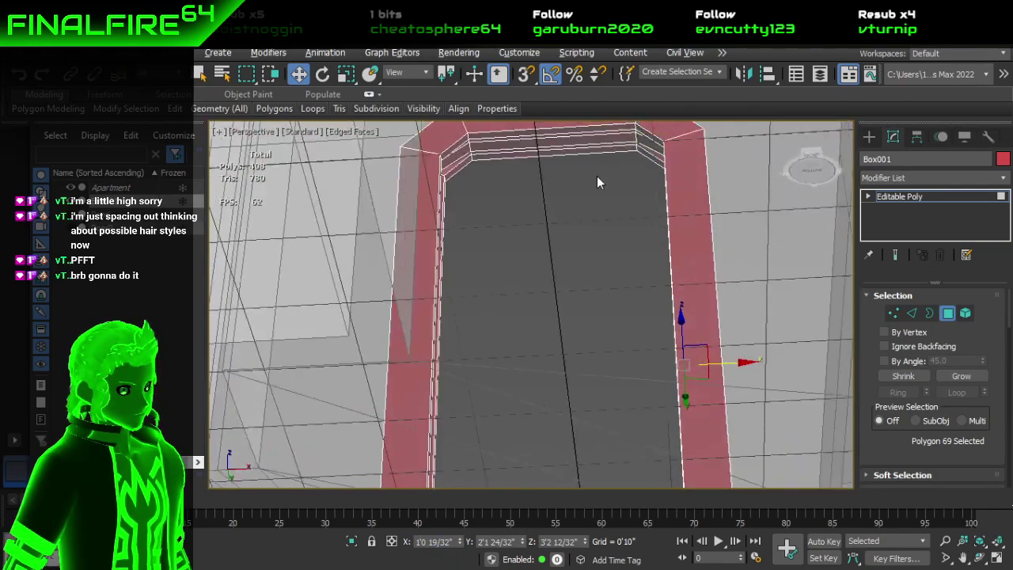
pyautogui.scroll(3, 554, 190)
pyautogui.moveTo(525, 213); pyautogui.dragTo(497, 294, button='middle')
pyautogui.scroll(3, 498, 293)
pyautogui.scroll(-4, 497, 300)
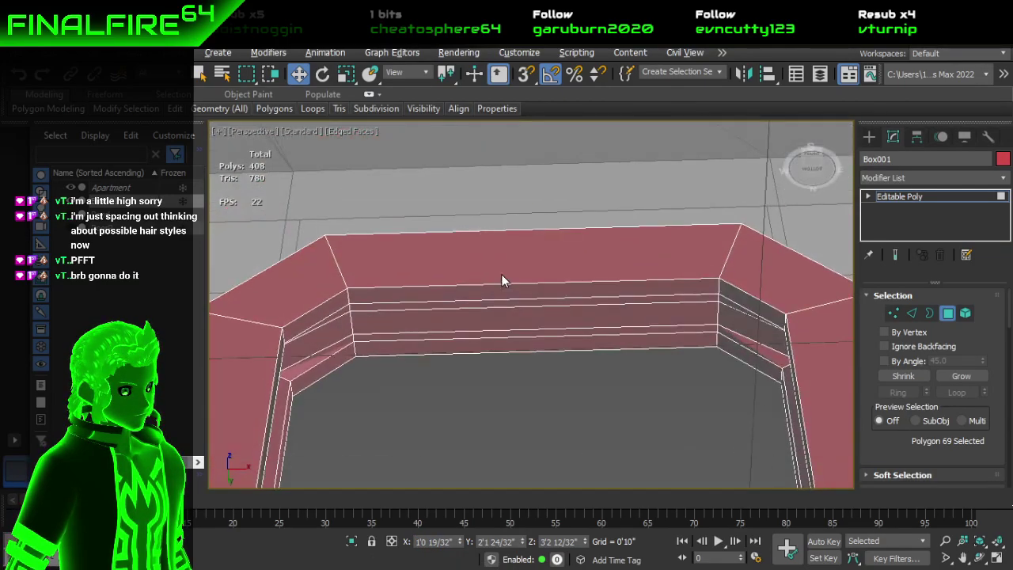
pyautogui.click(493, 317)
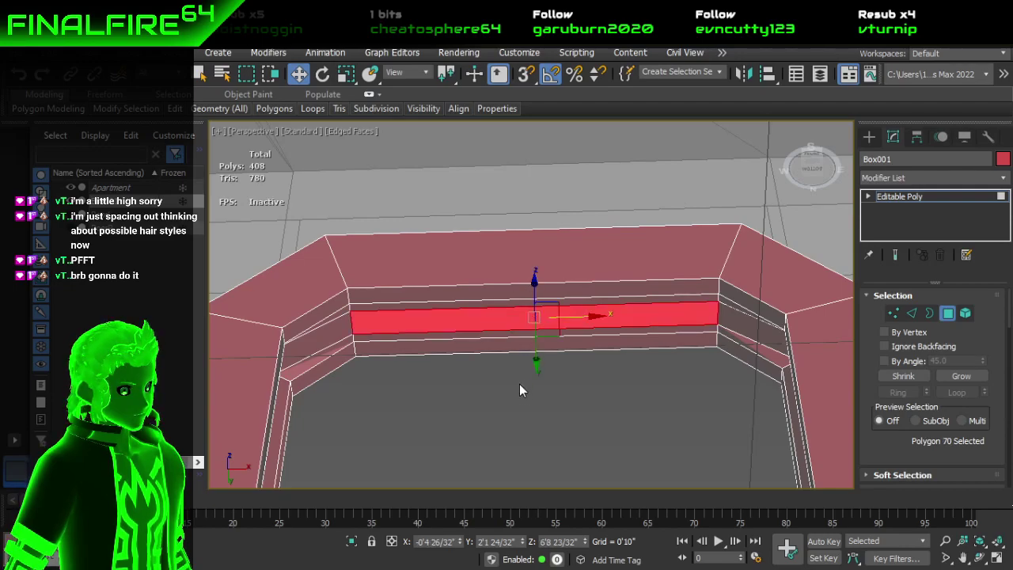
pyautogui.click(549, 541)
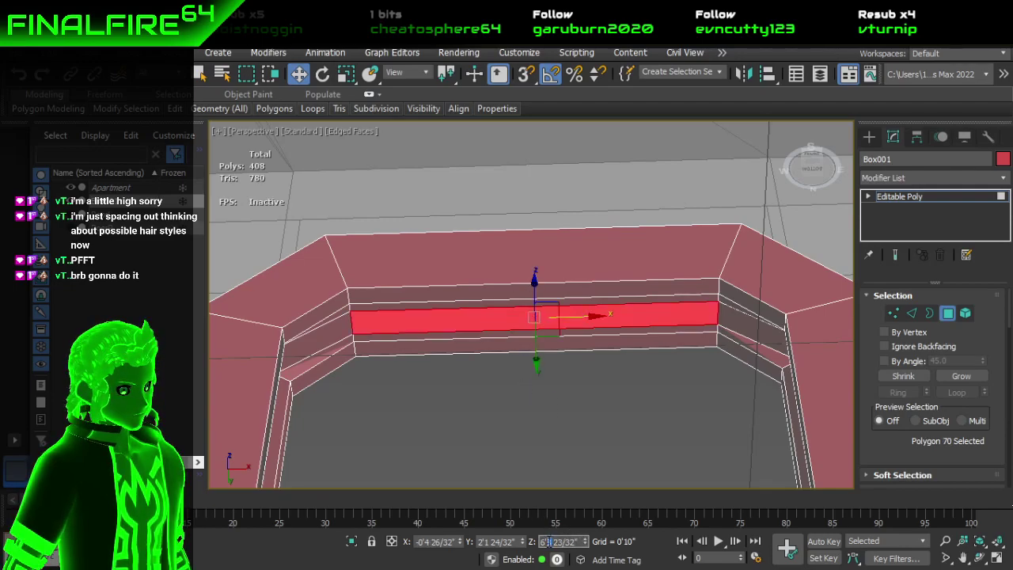
pyautogui.press('Return')
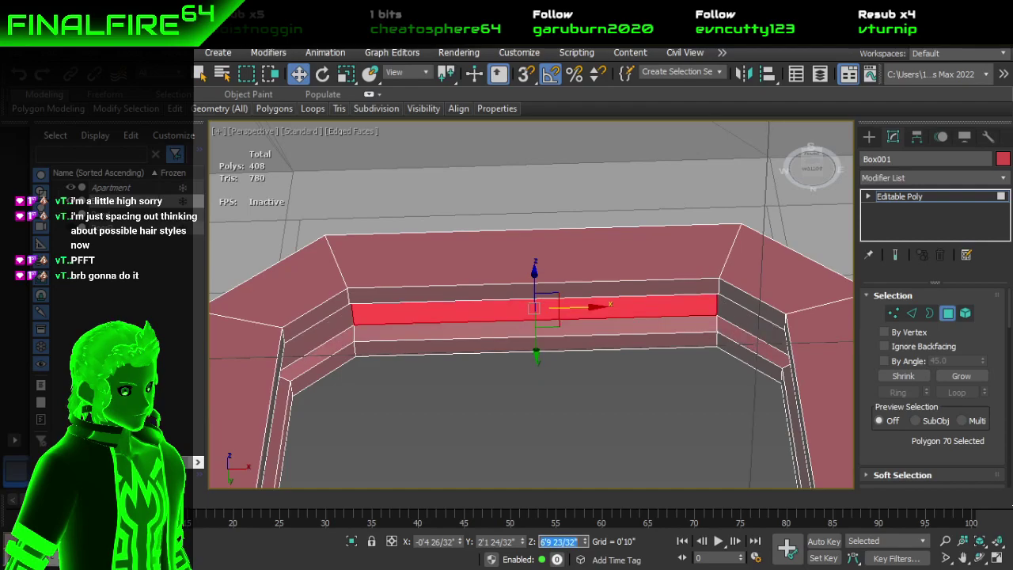
pyautogui.click(558, 460)
# Step: Clear all smoothing groups from every polygon of the frame, then leave polygon editing and deselect the frame
pyautogui.keyDown('alt'); pyautogui.moveTo(567, 404); pyautogui.dragTo(454, 419, button='middle'); pyautogui.keyUp('alt')
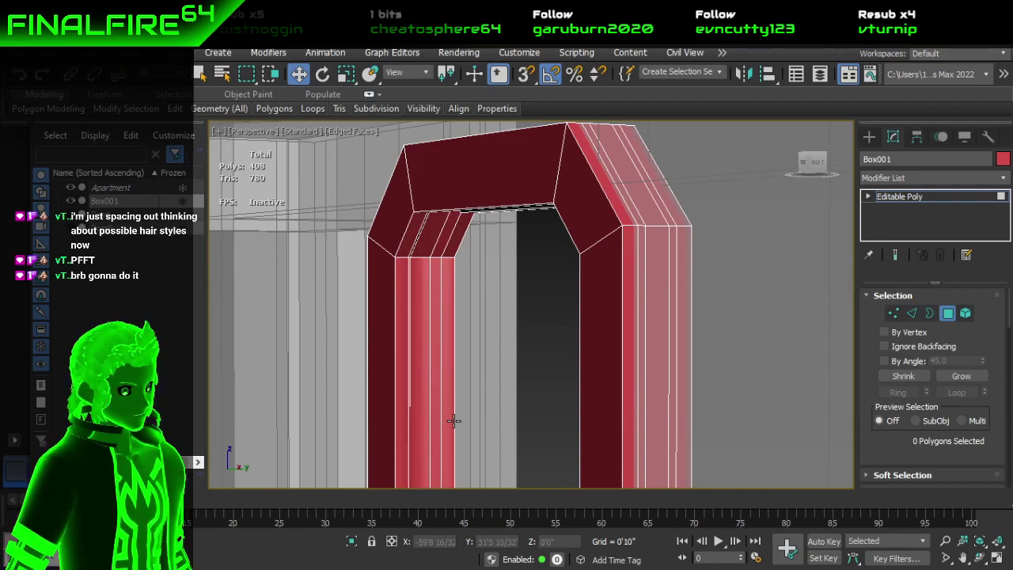
pyautogui.scroll(-3, 467, 291)
pyautogui.keyDown('alt'); pyautogui.moveTo(467, 290); pyautogui.dragTo(547, 323, button='middle'); pyautogui.keyUp('alt')
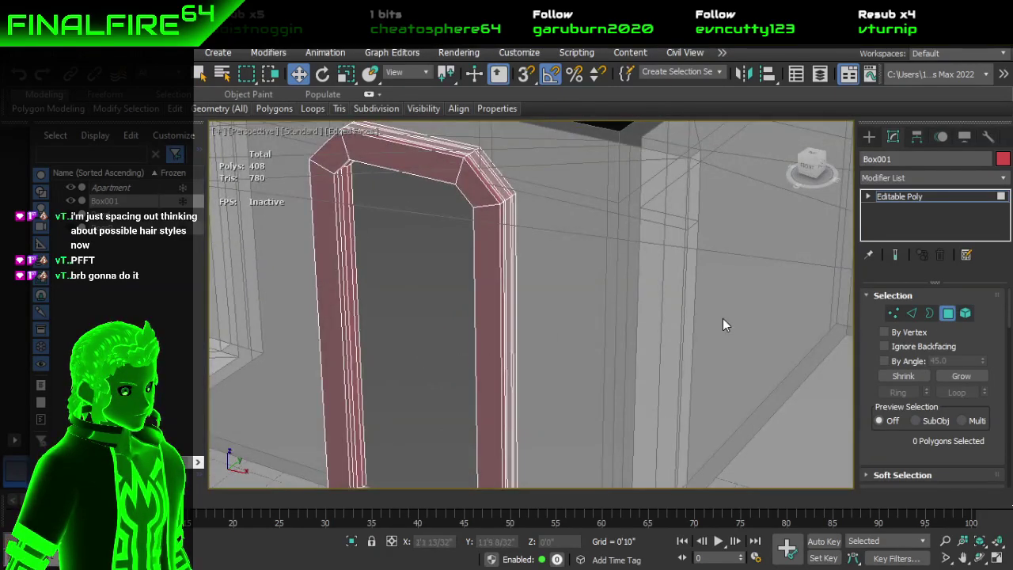
pyautogui.moveTo(459, 288); pyautogui.dragTo(570, 333, button='middle')
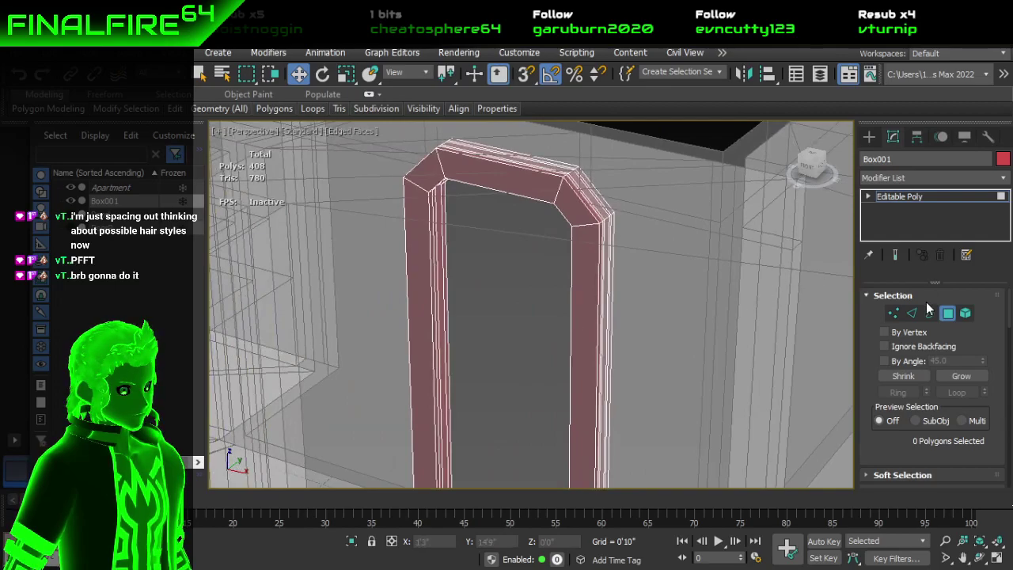
pyautogui.hotkey('ctrl', 'a')
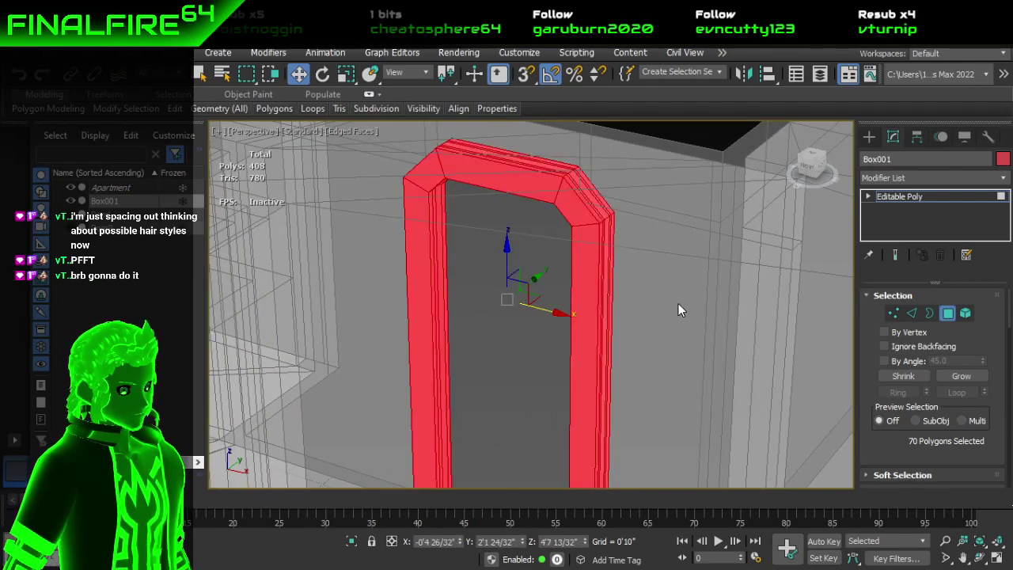
pyautogui.keyDown('alt'); pyautogui.moveTo(593, 319); pyautogui.dragTo(543, 306, button='middle'); pyautogui.keyUp('alt')
pyautogui.scroll(4, 515, 286)
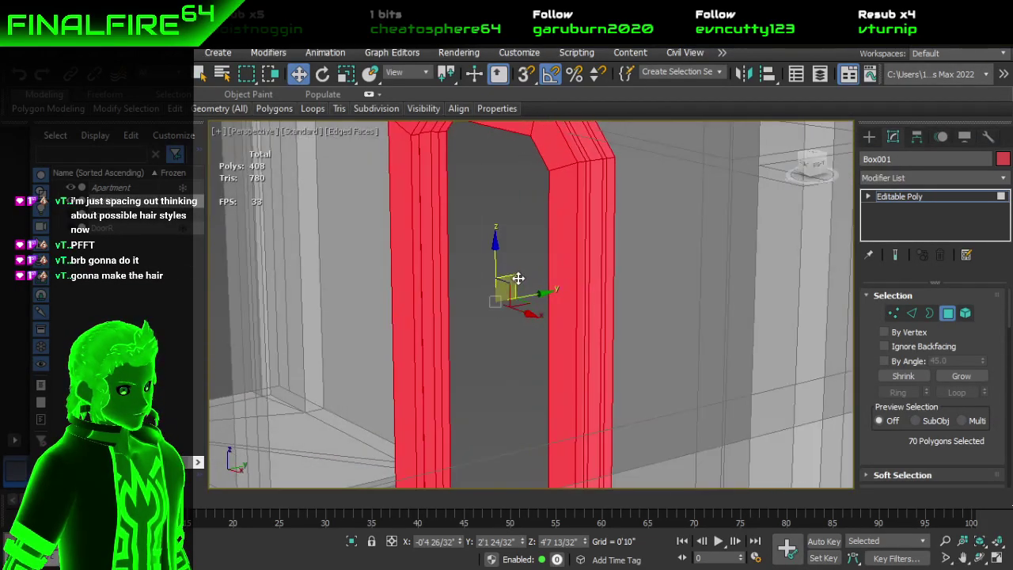
pyautogui.scroll(-10, 946, 356)
pyautogui.scroll(-5, 947, 352)
pyautogui.scroll(2, 948, 352)
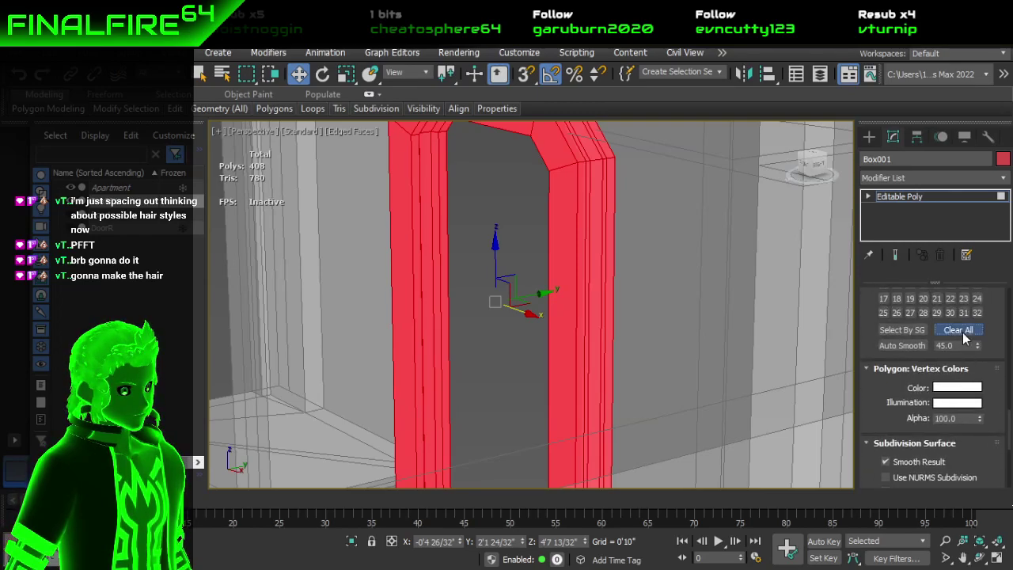
pyautogui.scroll(3, 982, 340)
pyautogui.scroll(15, 947, 322)
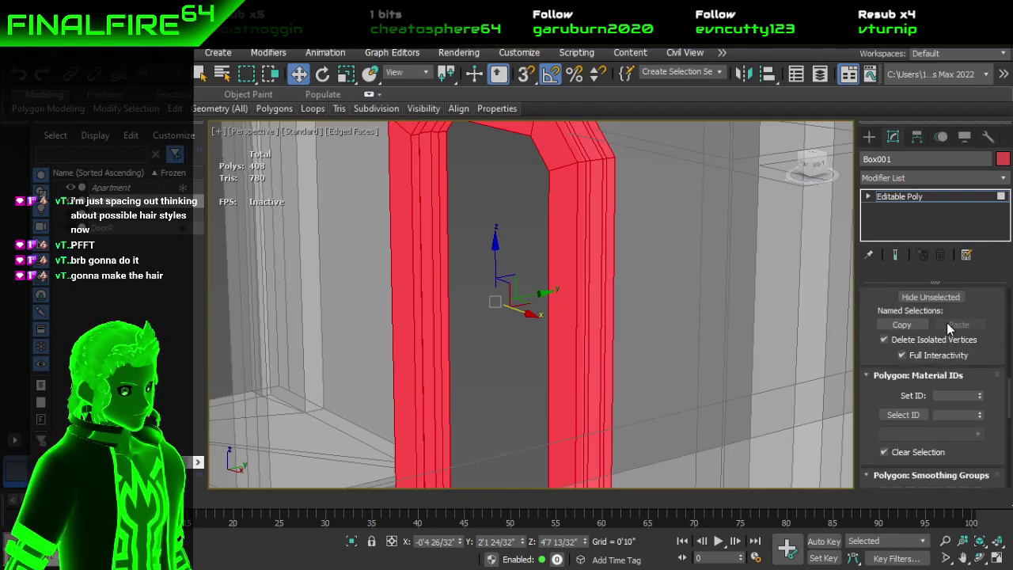
pyautogui.click(948, 323)
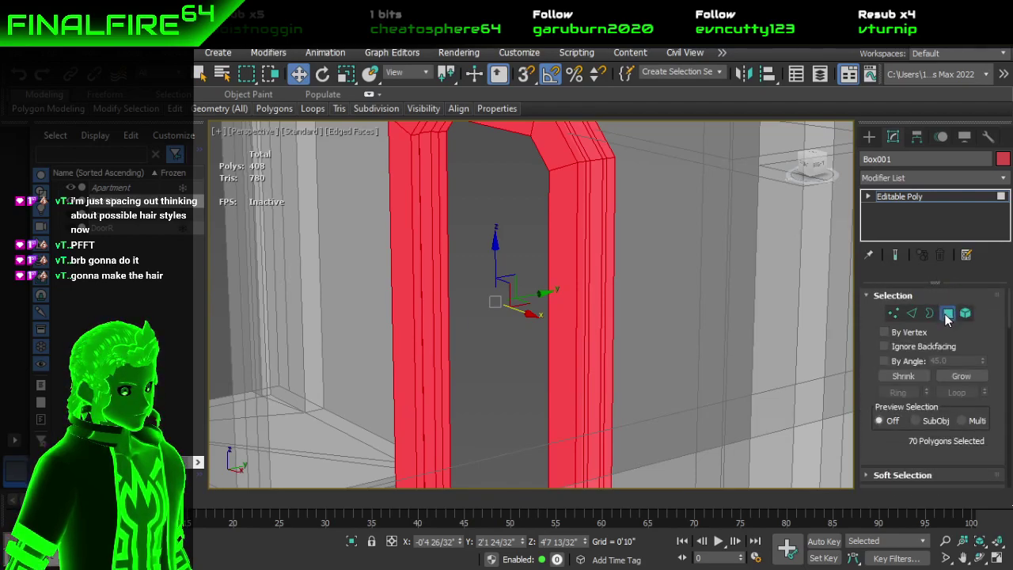
pyautogui.click(514, 299)
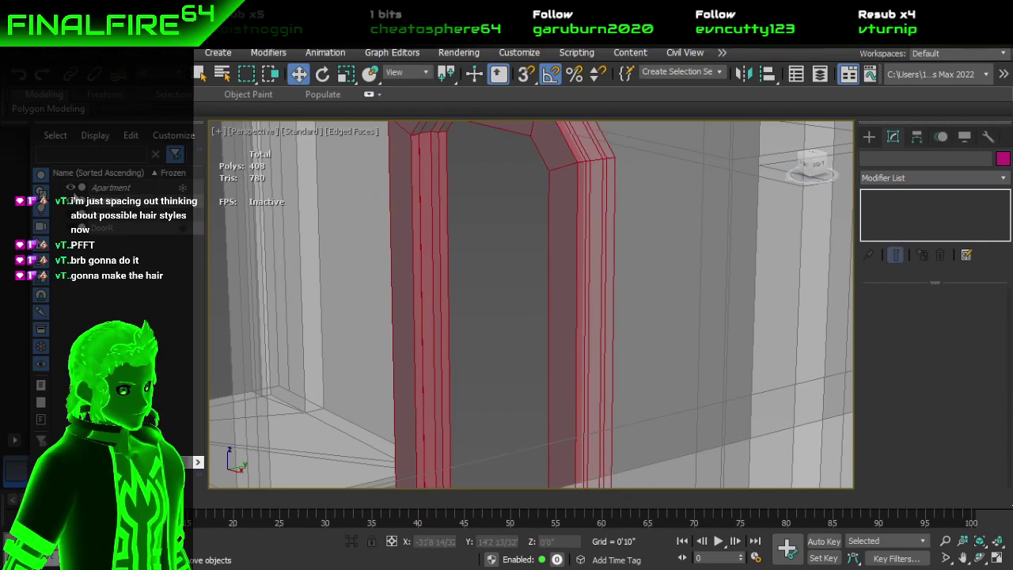
# Step: Hide the Apartment object and select the frame, viewed from below at the open end of one leg
pyautogui.click(70, 187)
pyautogui.keyDown('alt'); pyautogui.moveTo(493, 231); pyautogui.dragTo(651, 157, button='middle'); pyautogui.keyUp('alt')
pyautogui.moveTo(656, 305); pyautogui.dragTo(663, 330, button='middle')
pyautogui.click(664, 329)
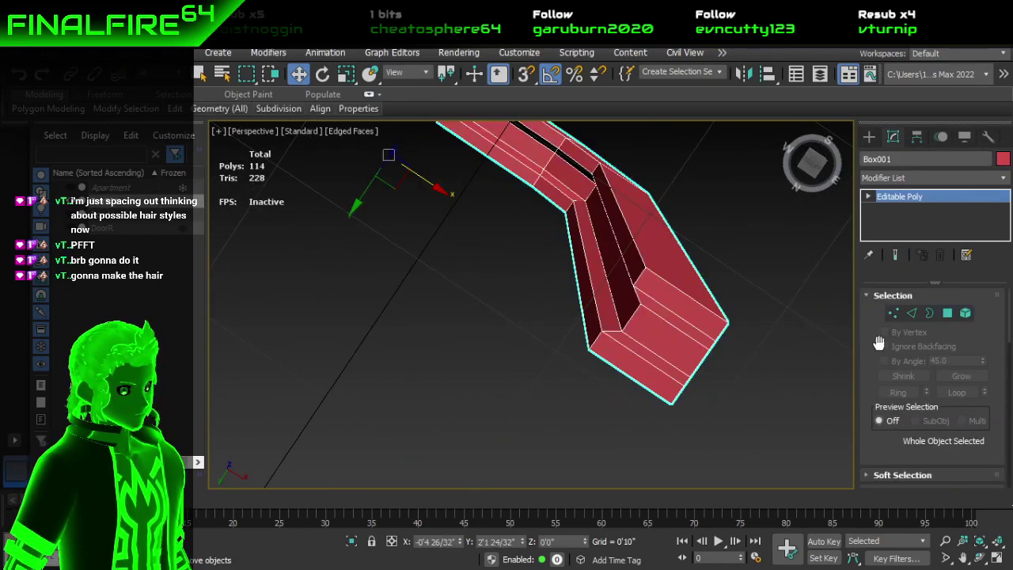
# Step: Delete the five polygons capping the bottom end of each frame leg
pyautogui.click(947, 313)
pyautogui.click(634, 357)
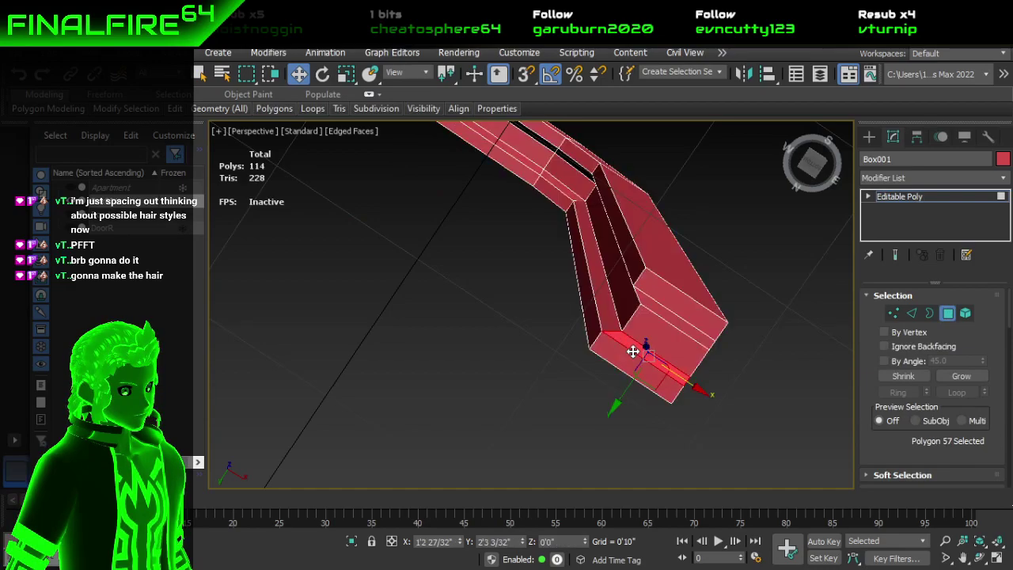
pyautogui.keyDown('ctrl'); pyautogui.click(627, 366); pyautogui.keyUp('ctrl')
pyautogui.keyDown('ctrl'); pyautogui.click(655, 343); pyautogui.keyUp('ctrl')
pyautogui.keyDown('ctrl'); pyautogui.click(669, 321); pyautogui.keyUp('ctrl')
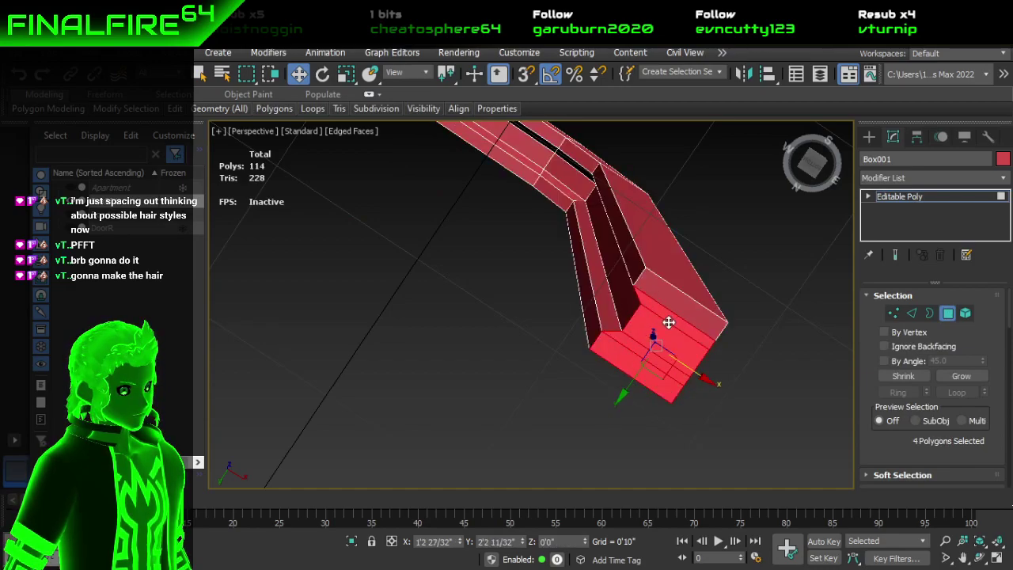
pyautogui.keyDown('ctrl'); pyautogui.click(689, 295); pyautogui.keyUp('ctrl')
pyautogui.hotkey('ctrl', 'z')
pyautogui.keyDown('ctrl'); pyautogui.click(672, 296); pyautogui.keyUp('ctrl')
pyautogui.moveTo(509, 244); pyautogui.dragTo(750, 349, button='middle')
pyautogui.scroll(-3, 750, 349)
pyautogui.scroll(5, 656, 235)
pyautogui.keyDown('ctrl'); pyautogui.click(554, 289); pyautogui.keyUp('ctrl')
pyautogui.keyDown('ctrl'); pyautogui.click(564, 270); pyautogui.keyUp('ctrl')
pyautogui.keyDown('ctrl'); pyautogui.click(570, 262); pyautogui.keyUp('ctrl')
pyautogui.keyDown('ctrl'); pyautogui.click(600, 233); pyautogui.keyUp('ctrl')
pyautogui.keyDown('ctrl'); pyautogui.click(600, 232); pyautogui.keyUp('ctrl')
pyautogui.press('Delete')
# Step: Select the five recessed strip polygons running around the frame's inner groove and extrude them by -0'3"
pyautogui.moveTo(630, 199); pyautogui.dragTo(485, 207, button='middle')
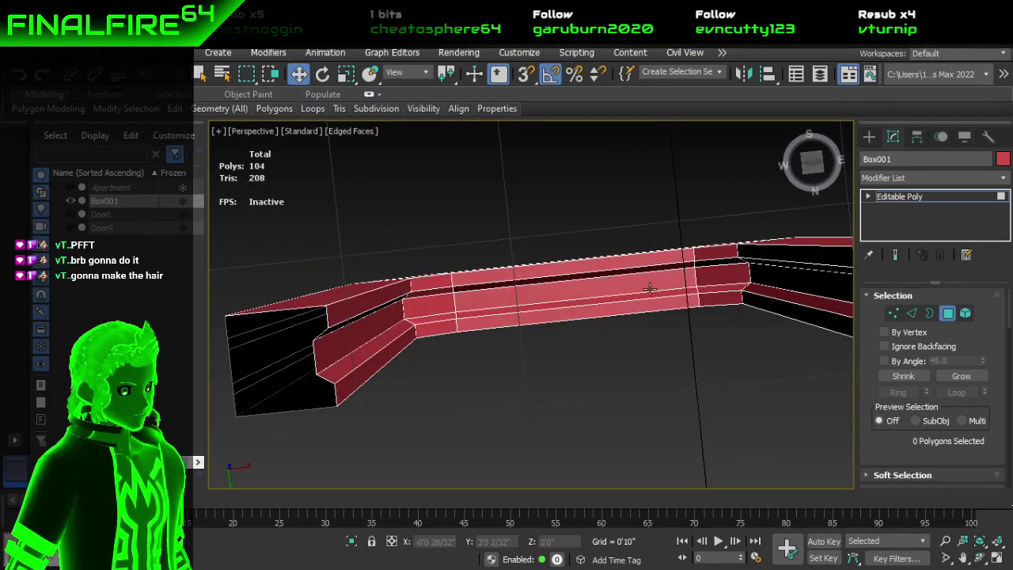
pyautogui.click(614, 275)
pyautogui.click(626, 289)
pyautogui.keyDown('ctrl'); pyautogui.click(393, 325); pyautogui.keyUp('ctrl')
pyautogui.keyDown('ctrl'); pyautogui.click(417, 305); pyautogui.keyUp('ctrl')
pyautogui.moveTo(536, 296); pyautogui.dragTo(477, 326, button='middle')
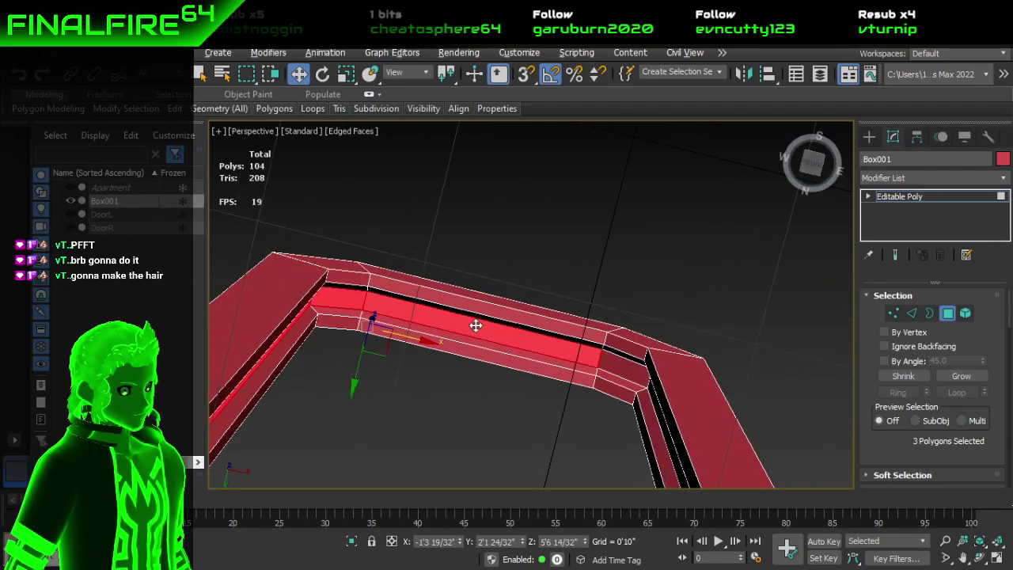
pyautogui.keyDown('ctrl'); pyautogui.click(635, 377); pyautogui.keyUp('ctrl')
pyautogui.keyDown('alt'); pyautogui.moveTo(635, 378); pyautogui.dragTo(556, 306, button='middle'); pyautogui.keyUp('alt')
pyautogui.keyDown('ctrl'); pyautogui.click(619, 378); pyautogui.keyUp('ctrl')
pyautogui.scroll(-4, 934, 365)
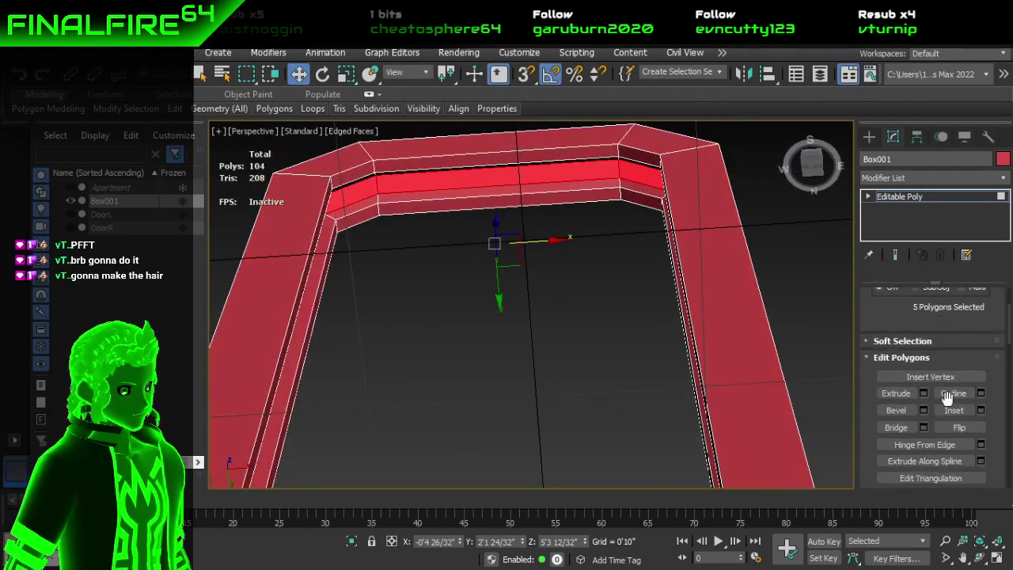
pyautogui.click(923, 371)
pyautogui.click(545, 312)
pyautogui.click(575, 337)
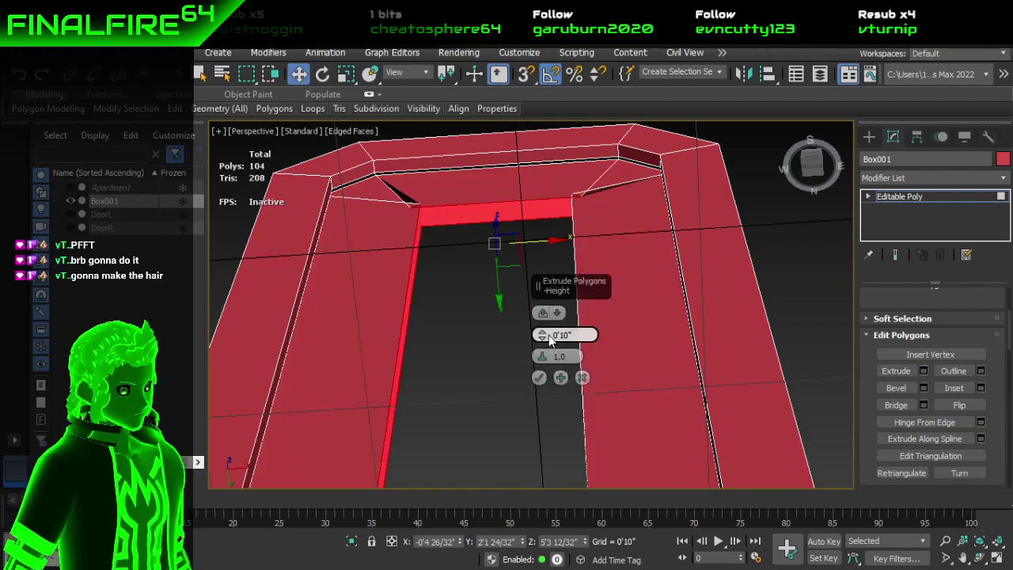
pyautogui.moveTo(545, 337); pyautogui.dragTo(565, 454)
pyautogui.keyDown('alt'); pyautogui.moveTo(625, 314); pyautogui.dragTo(679, 209, button='middle'); pyautogui.keyUp('alt')
pyautogui.moveTo(562, 335); pyautogui.dragTo(581, 349)
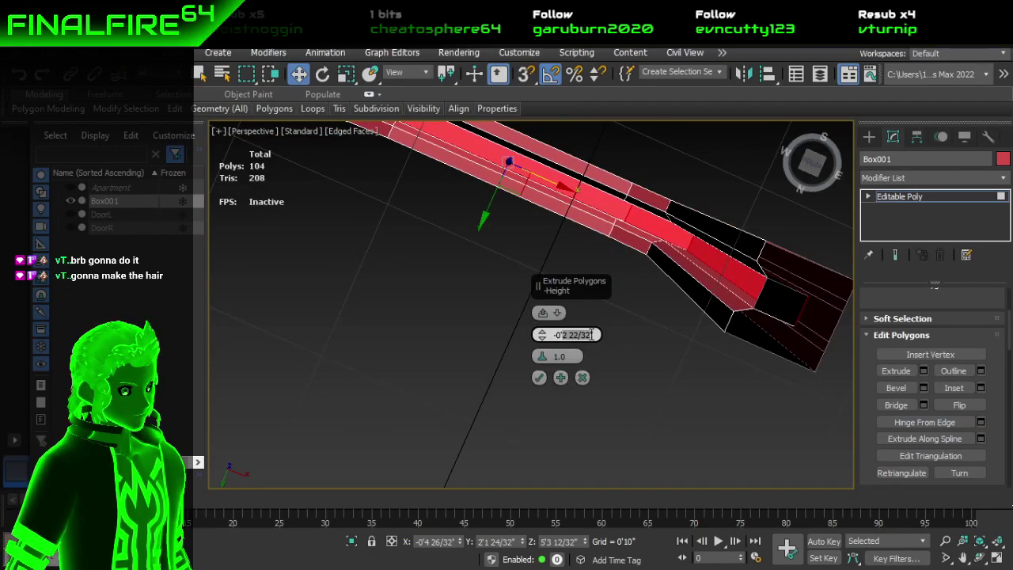
pyautogui.write('-3')
pyautogui.press('Return')
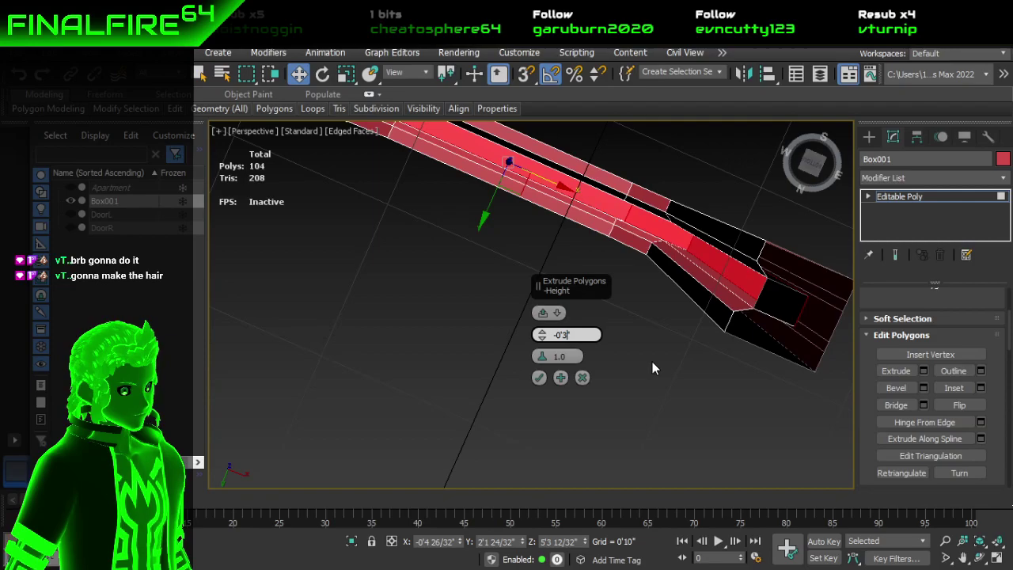
pyautogui.click(539, 378)
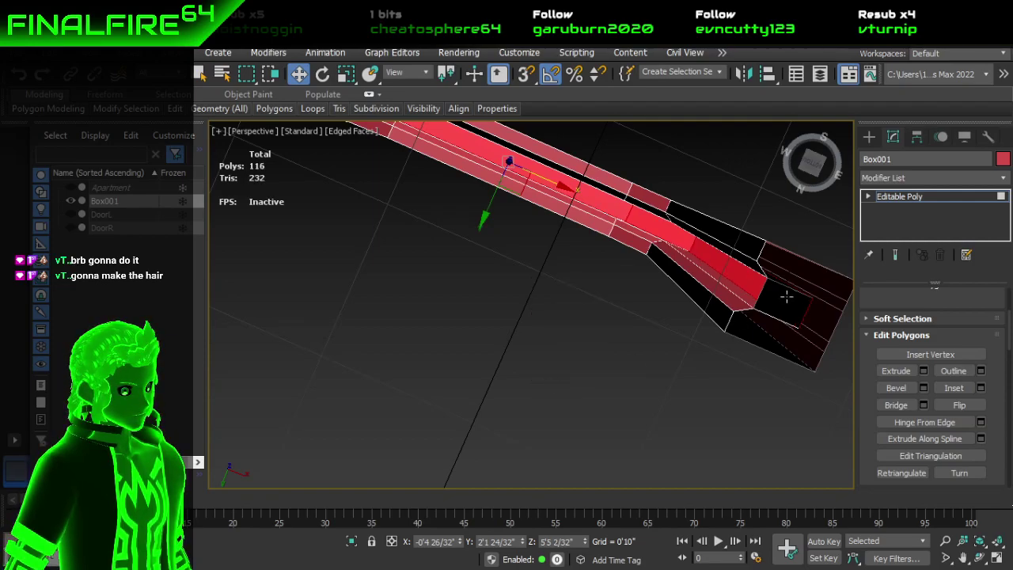
# Step: Clear the polygon selection and unhide DoorL and DoorR to check how they sit in the frame's groove
pyautogui.scroll(-3, 452, 300)
pyautogui.scroll(4, 449, 218)
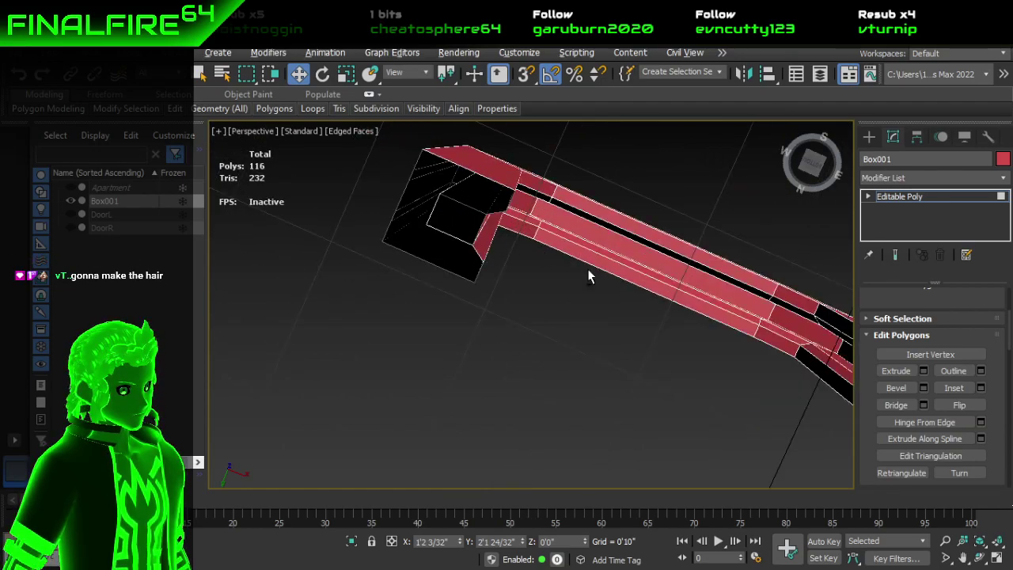
pyautogui.scroll(-1, 589, 277)
pyautogui.moveTo(592, 336); pyautogui.dragTo(591, 281, button='middle')
pyautogui.scroll(-2, 655, 269)
pyautogui.moveTo(654, 265); pyautogui.dragTo(513, 333, button='middle')
pyautogui.click(75, 214)
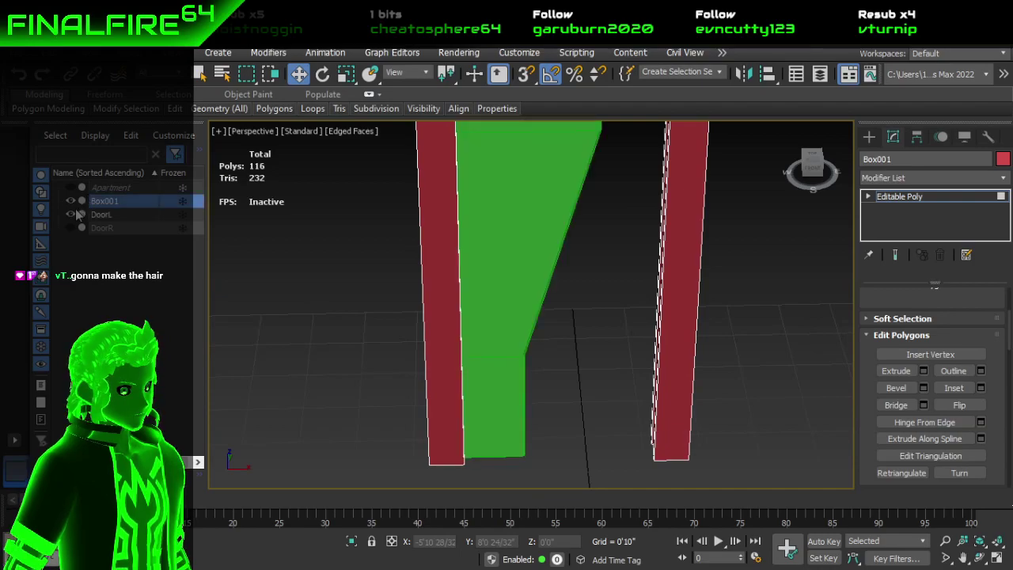
pyautogui.keyDown('alt'); pyautogui.moveTo(459, 238); pyautogui.dragTo(486, 109, button='middle'); pyautogui.keyUp('alt')
pyautogui.scroll(3, 475, 237)
pyautogui.moveTo(409, 342); pyautogui.dragTo(455, 290, button='middle')
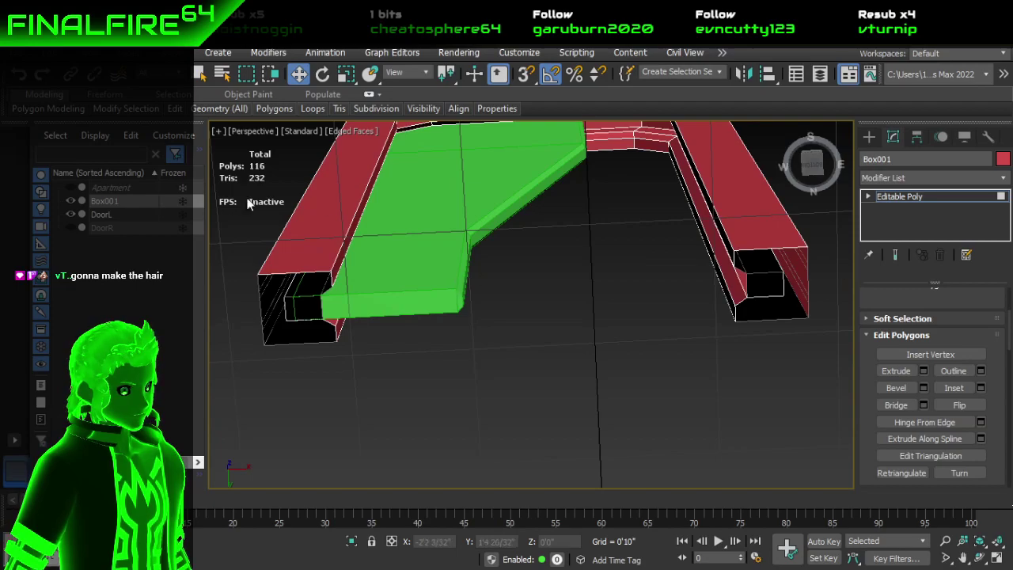
pyautogui.click(70, 228)
pyautogui.moveTo(540, 243)
pyautogui.keyDown('alt'); pyautogui.mouseDown(button='middle')
pyautogui.moveTo(550, 346)
pyautogui.moveTo(575, 217)
pyautogui.moveTo(538, 285)
pyautogui.moveTo(542, 255)
pyautogui.mouseUp(button='middle'); pyautogui.keyUp('alt')
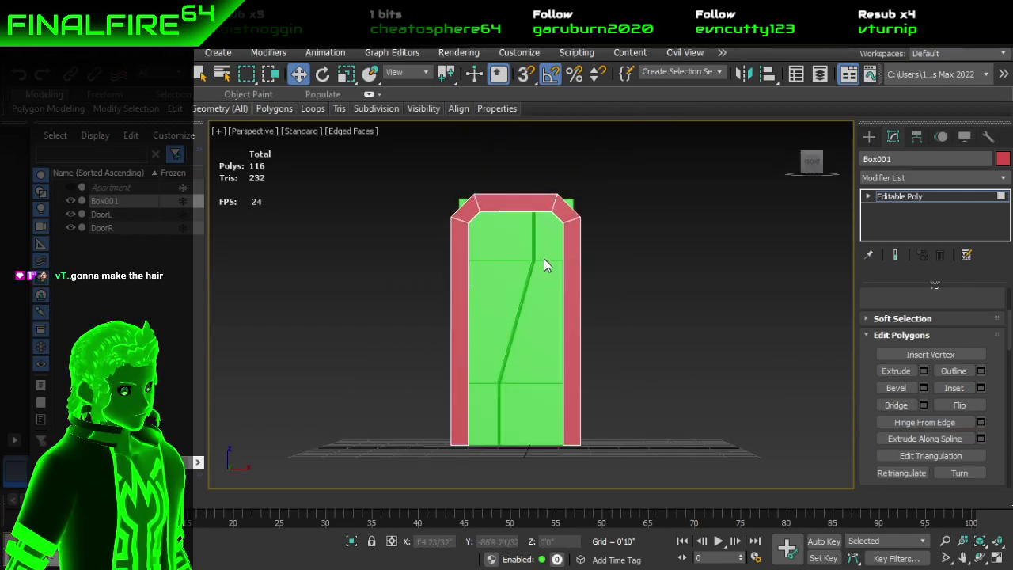
# Step: Leave polygon editing, deselect the frame, and examine the assembled door from the front and back
pyautogui.scroll(5, 936, 375)
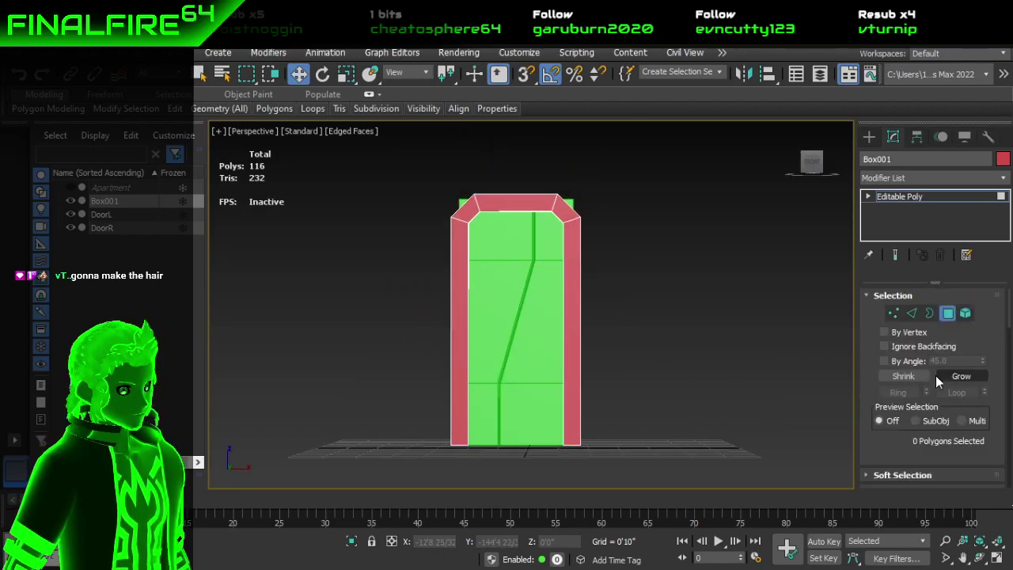
pyautogui.click(948, 312)
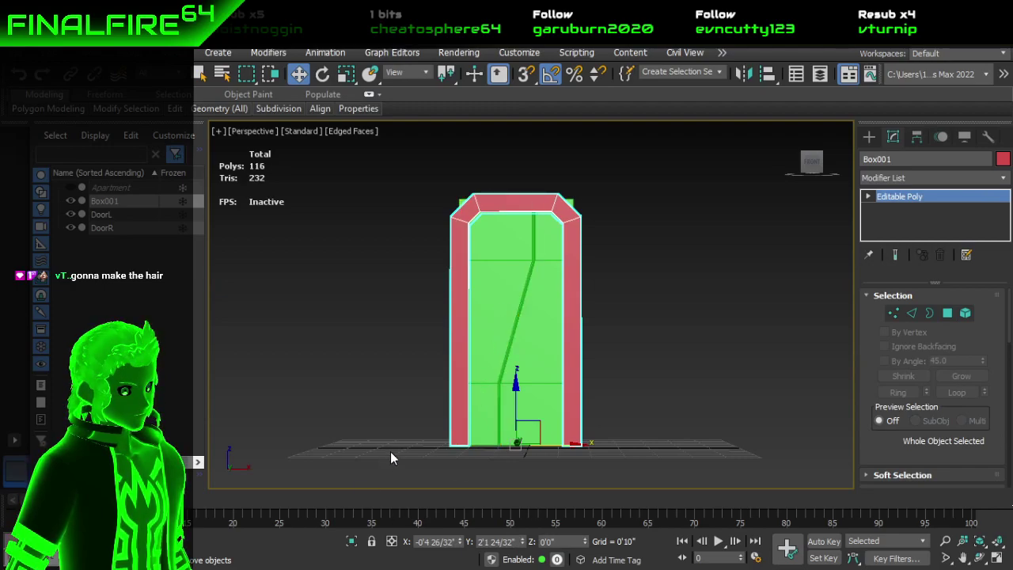
pyautogui.click(651, 373)
pyautogui.keyDown('alt'); pyautogui.moveTo(652, 373); pyautogui.dragTo(353, 394, button='middle'); pyautogui.keyUp('alt')
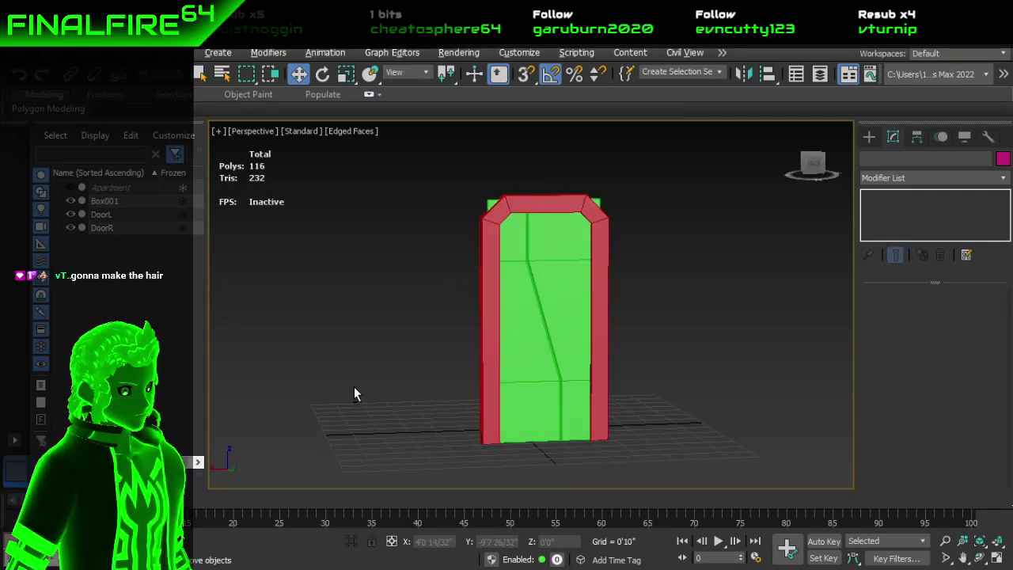
pyautogui.keyDown('alt'); pyautogui.moveTo(354, 388); pyautogui.dragTo(546, 341, button='middle'); pyautogui.keyUp('alt')
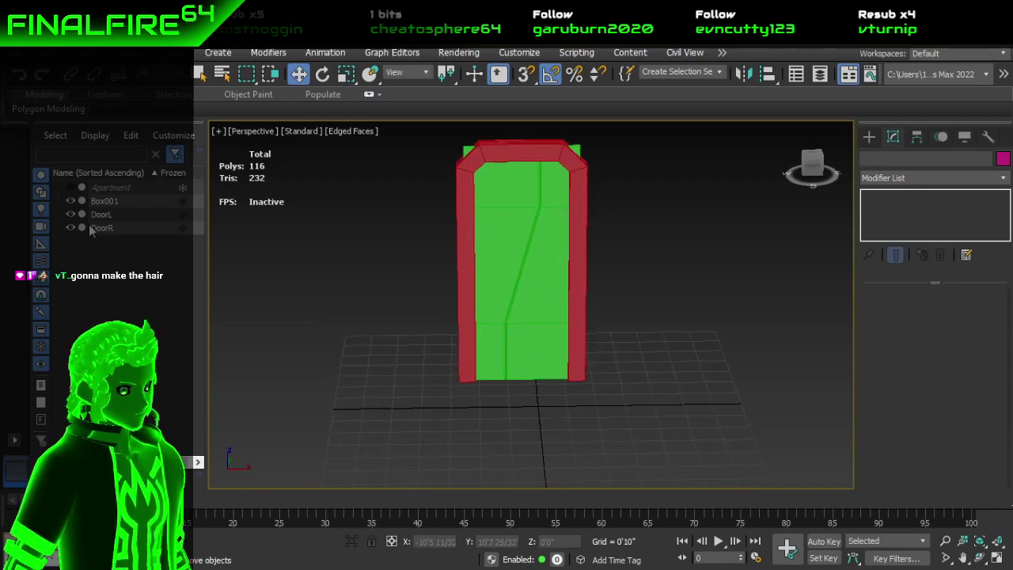
pyautogui.moveTo(550, 219); pyautogui.dragTo(556, 361, button='middle')
pyautogui.scroll(3, 556, 360)
# Step: Remove the four intermediate edge loops running along the frame's outer side faces, including their vertices
pyautogui.click(582, 271)
pyautogui.keyDown('alt'); pyautogui.moveTo(582, 271); pyautogui.dragTo(667, 371, button='middle'); pyautogui.keyUp('alt')
pyautogui.scroll(2, 506, 395)
pyautogui.keyDown('alt'); pyautogui.moveTo(380, 345); pyautogui.dragTo(460, 362, button='middle'); pyautogui.keyUp('alt')
pyautogui.scroll(3, 525, 347)
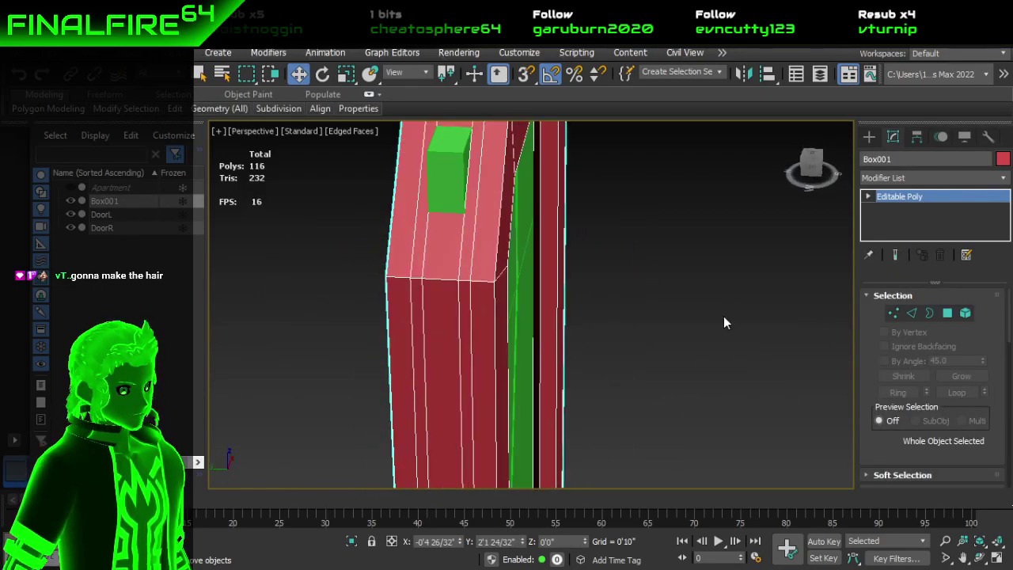
pyautogui.click(913, 314)
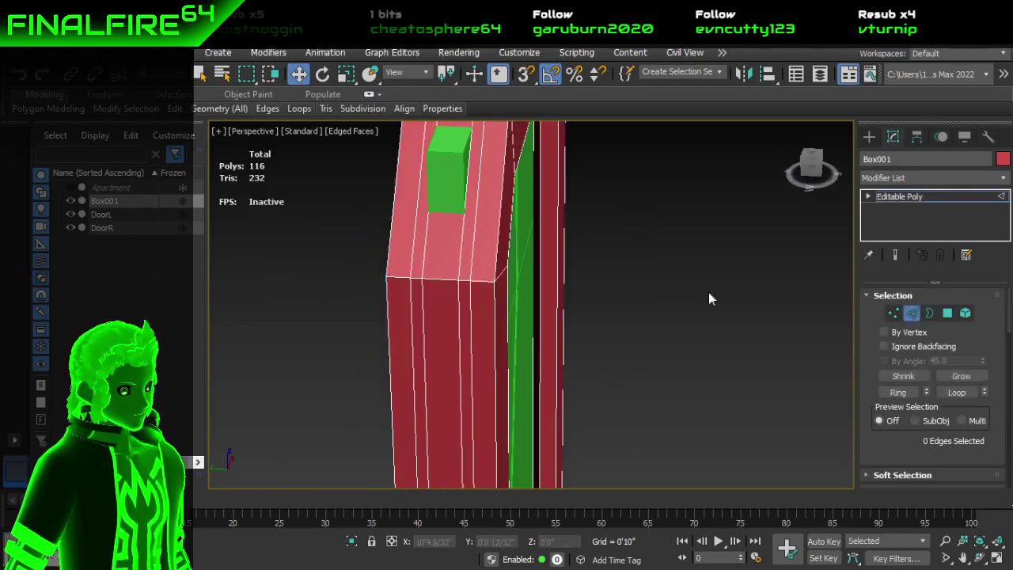
pyautogui.doubleClick(462, 262)
pyautogui.keyDown('ctrl'); pyautogui.click(475, 266); pyautogui.keyUp('ctrl')
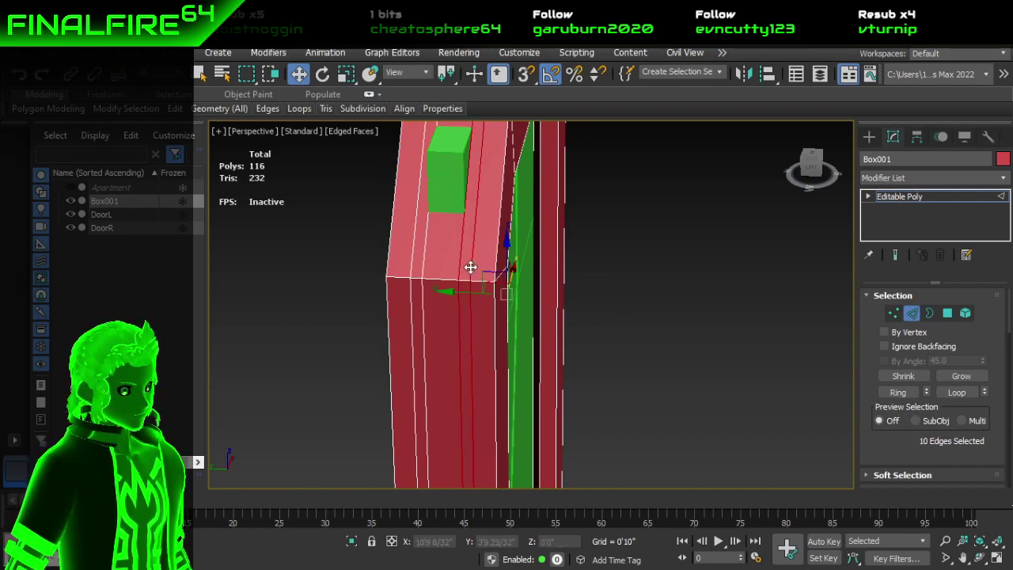
pyautogui.keyDown('ctrl'); pyautogui.doubleClick(412, 260); pyautogui.keyUp('ctrl')
pyautogui.hotkey('ctrl', 'BackSpace')
# Step: Select the frame's front and back outer edge loops and apply a Chamfer modifier to them
pyautogui.scroll(-5, 426, 259)
pyautogui.keyDown('alt'); pyautogui.moveTo(565, 308); pyautogui.dragTo(550, 290, button='middle'); pyautogui.keyUp('alt')
pyautogui.scroll(3, 590, 279)
pyautogui.scroll(-3, 590, 279)
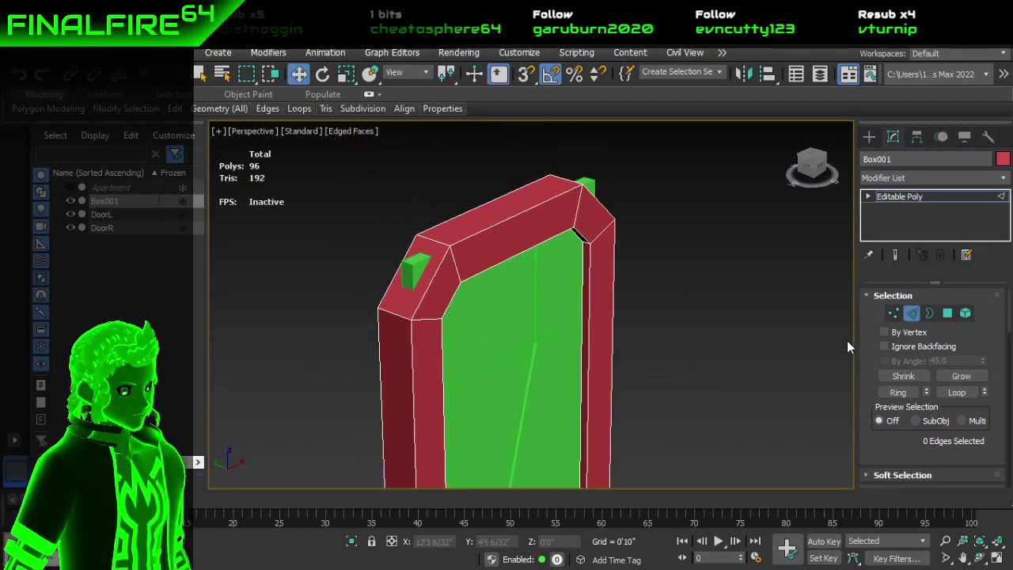
pyautogui.doubleClick(480, 230)
pyautogui.keyDown('alt'); pyautogui.moveTo(482, 228); pyautogui.dragTo(515, 236, button='middle'); pyautogui.keyUp('alt')
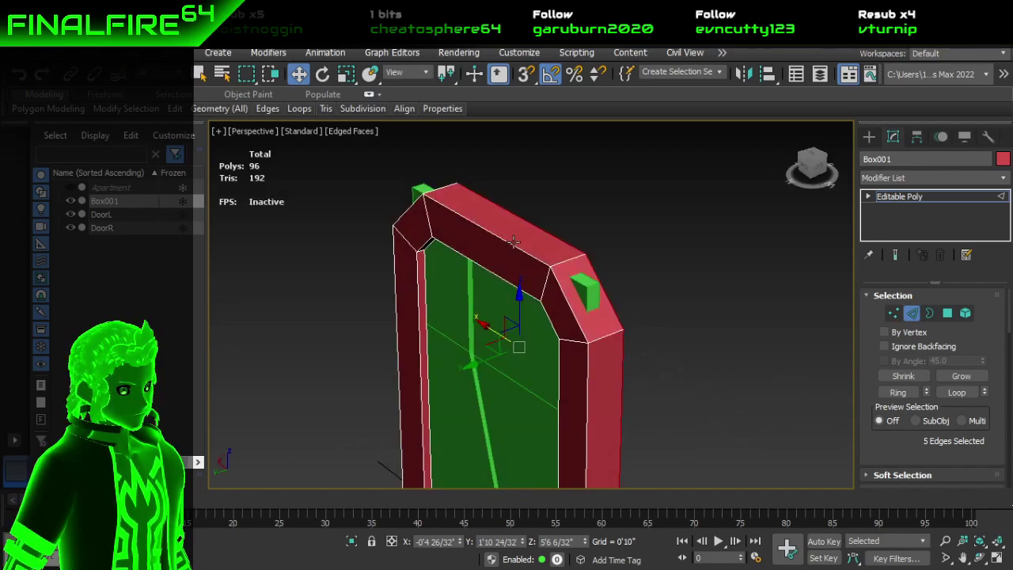
pyautogui.keyDown('ctrl'); pyautogui.doubleClick(513, 247); pyautogui.keyUp('ctrl')
pyautogui.scroll(-2, 579, 353)
pyautogui.moveTo(579, 353); pyautogui.dragTo(515, 265, button='middle')
pyautogui.click(936, 177)
pyautogui.scroll(-5, 910, 364)
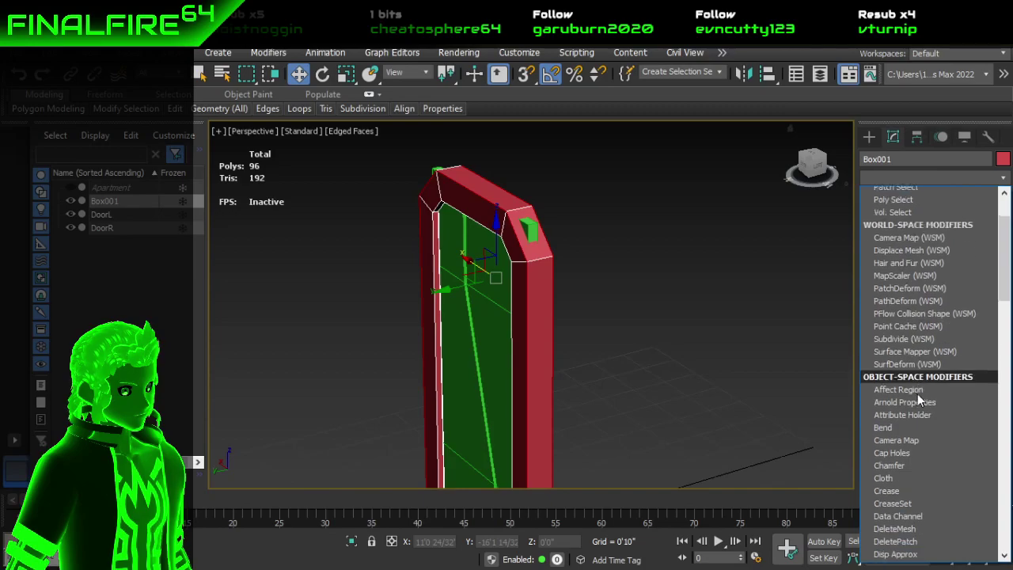
pyautogui.scroll(-1, 918, 394)
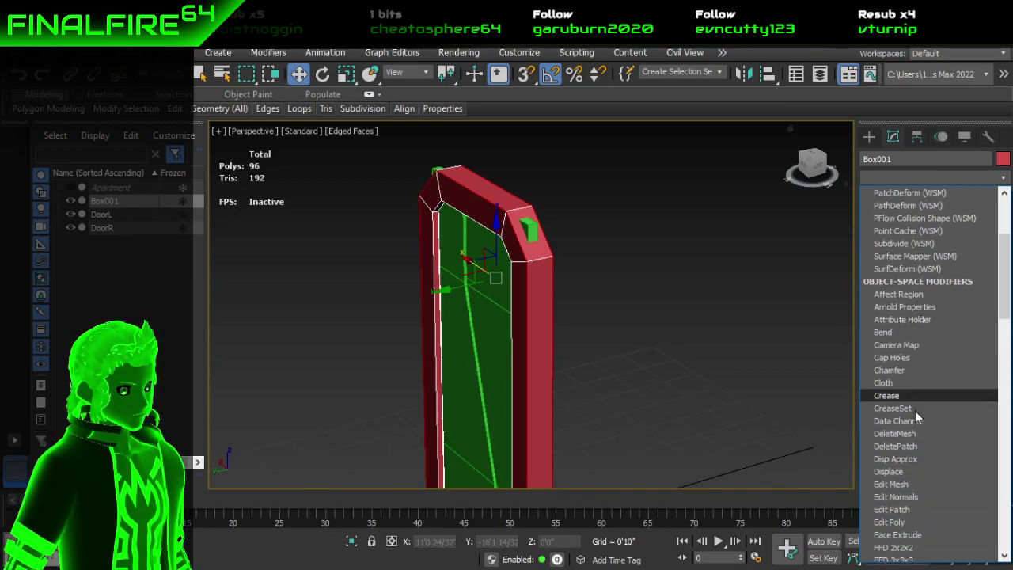
pyautogui.click(900, 370)
pyautogui.scroll(5, 552, 258)
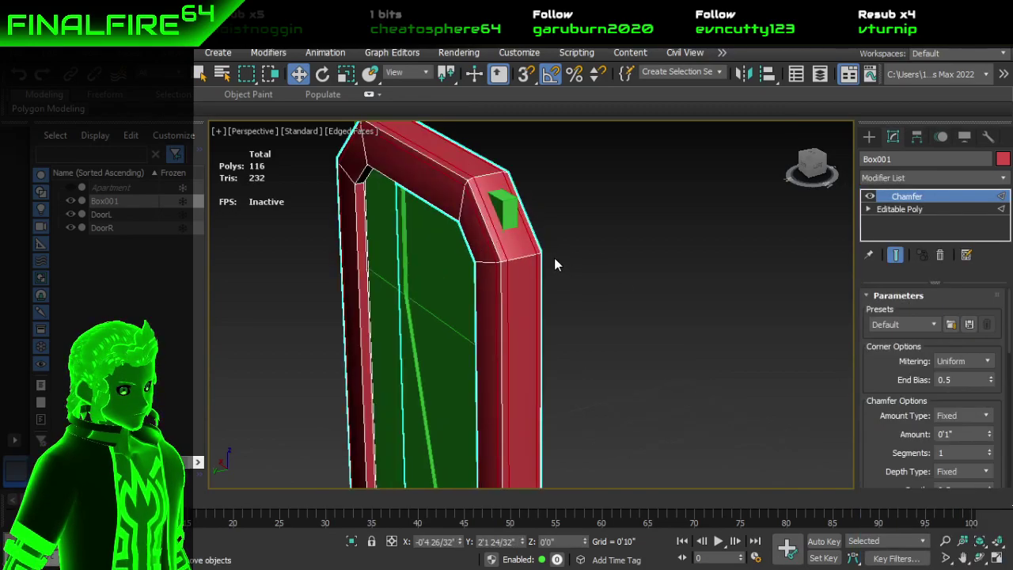
# Step: Set the frame's Chamfer modifier to 0 segments and check the chamfered outer edges from the side and front
pyautogui.scroll(-5, 792, 379)
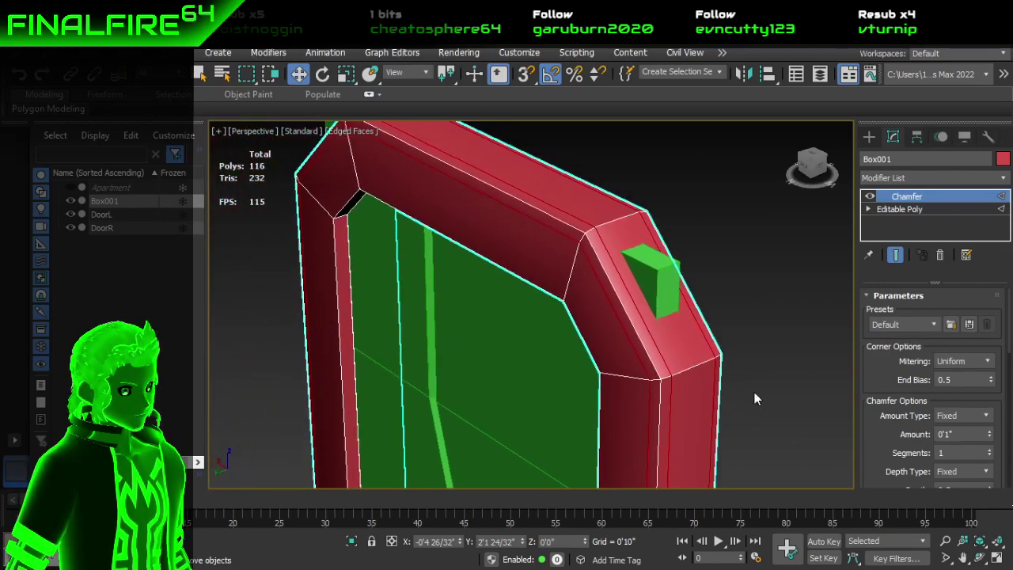
pyautogui.scroll(5, 708, 366)
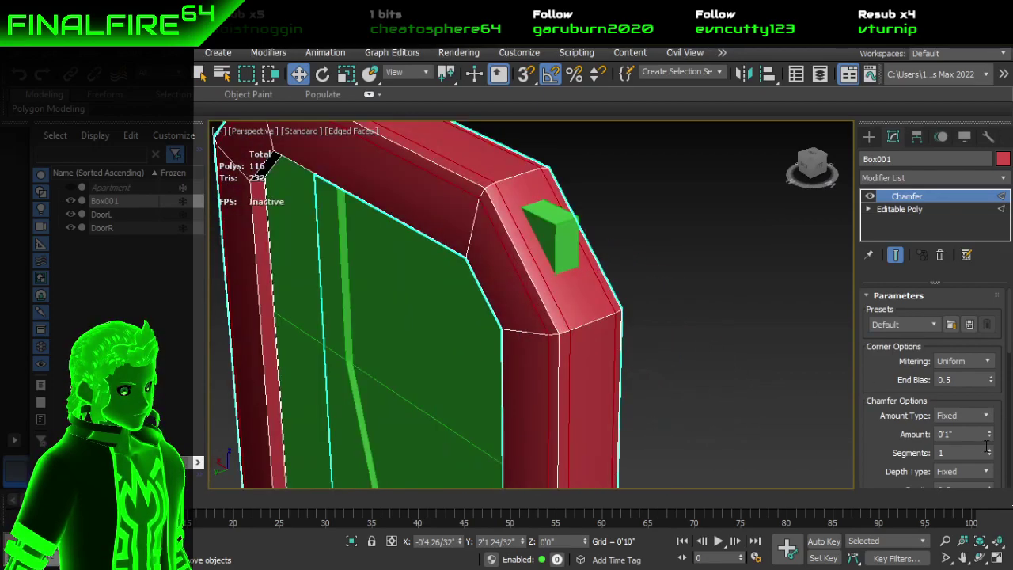
pyautogui.scroll(-2, 902, 448)
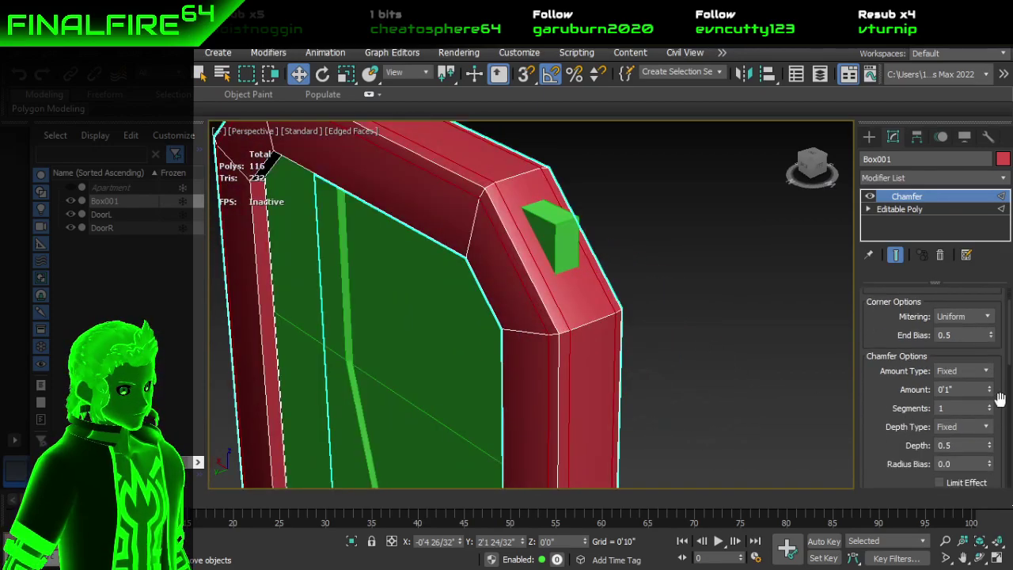
pyautogui.click(989, 411)
pyautogui.scroll(-5, 718, 384)
pyautogui.keyDown('alt'); pyautogui.moveTo(718, 384); pyautogui.dragTo(594, 366, button='middle'); pyautogui.keyUp('alt')
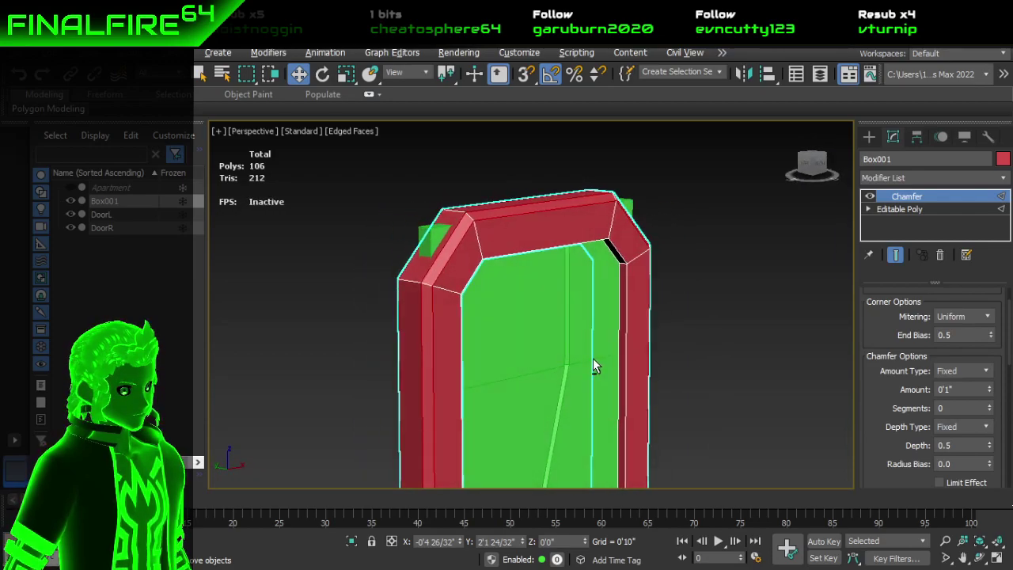
pyautogui.keyDown('alt'); pyautogui.moveTo(594, 367); pyautogui.dragTo(544, 350, button='middle'); pyautogui.keyUp('alt')
pyautogui.scroll(-2, 907, 437)
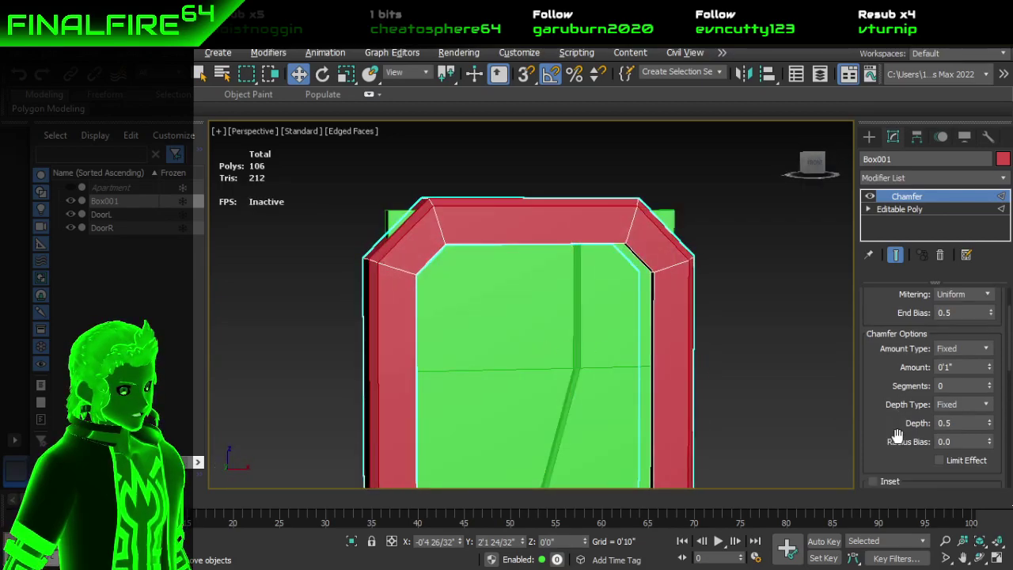
pyautogui.moveTo(601, 319)
pyautogui.keyDown('alt'); pyautogui.mouseDown(button='middle')
pyautogui.moveTo(696, 340)
pyautogui.moveTo(582, 320)
pyautogui.mouseUp(button='middle'); pyautogui.keyUp('alt')
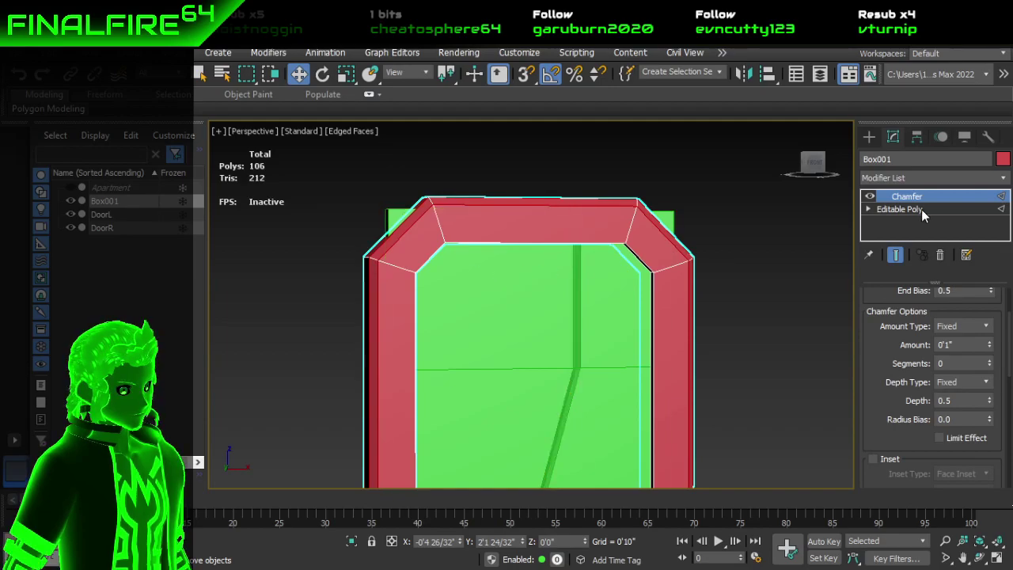
# Step: Collapse the frame's modifier stack to an Editable Poly and inspect its edges around the upper inner opening
pyautogui.rightClick(954, 201)
pyautogui.click(932, 349)
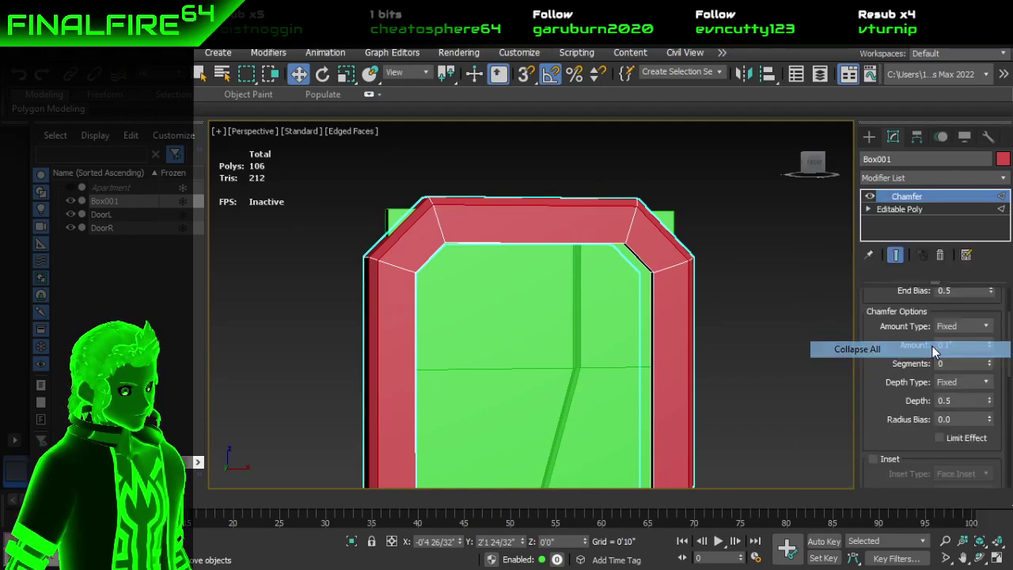
pyautogui.click(583, 350)
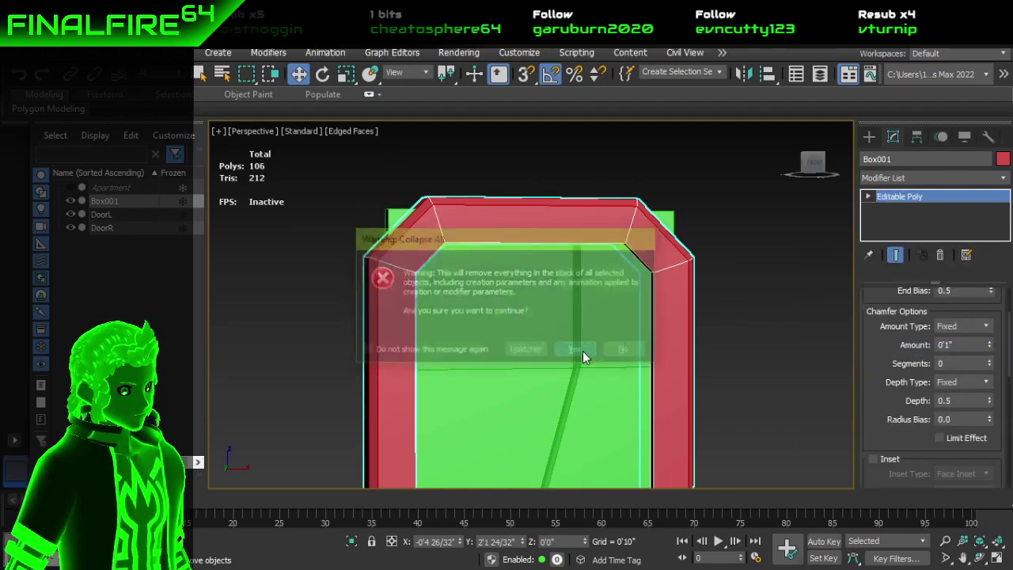
pyautogui.keyDown('alt'); pyautogui.moveTo(604, 340); pyautogui.dragTo(648, 312, button='middle'); pyautogui.keyUp('alt')
pyautogui.click(925, 314)
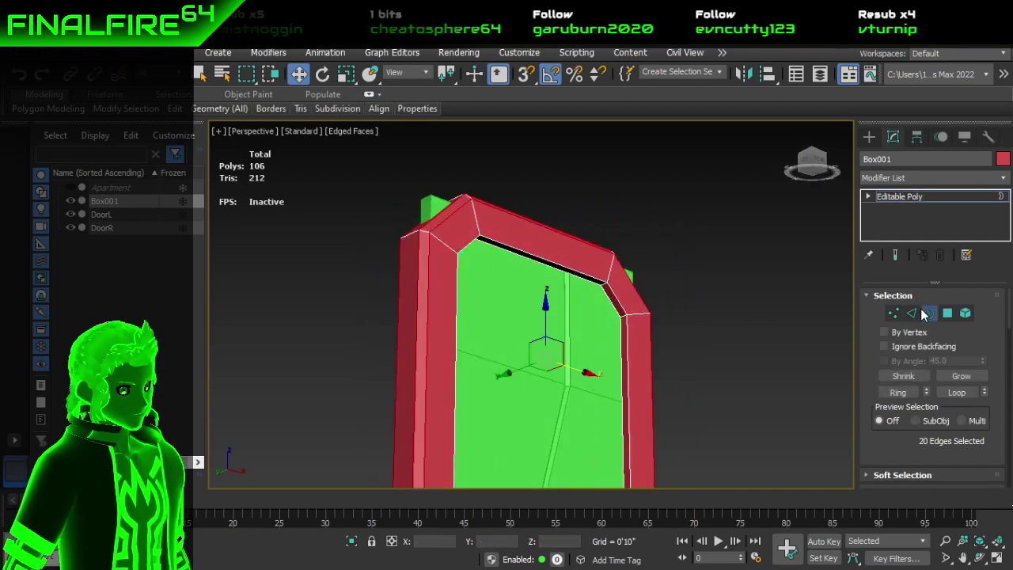
pyautogui.click(913, 313)
pyautogui.scroll(4, 558, 269)
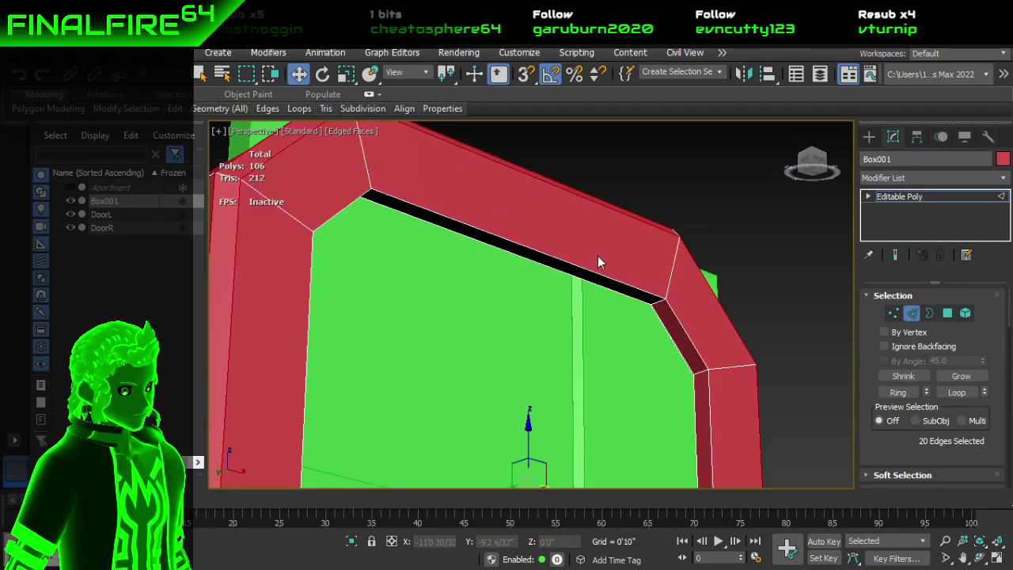
pyautogui.scroll(-4, 598, 262)
pyautogui.keyDown('alt'); pyautogui.moveTo(598, 263); pyautogui.dragTo(550, 295, button='middle'); pyautogui.keyUp('alt')
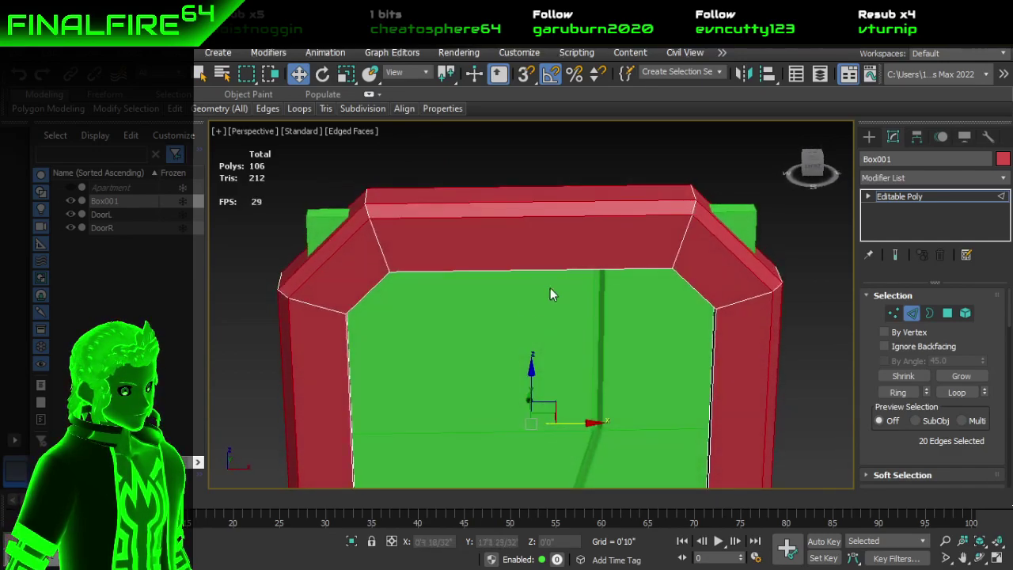
pyautogui.click(915, 315)
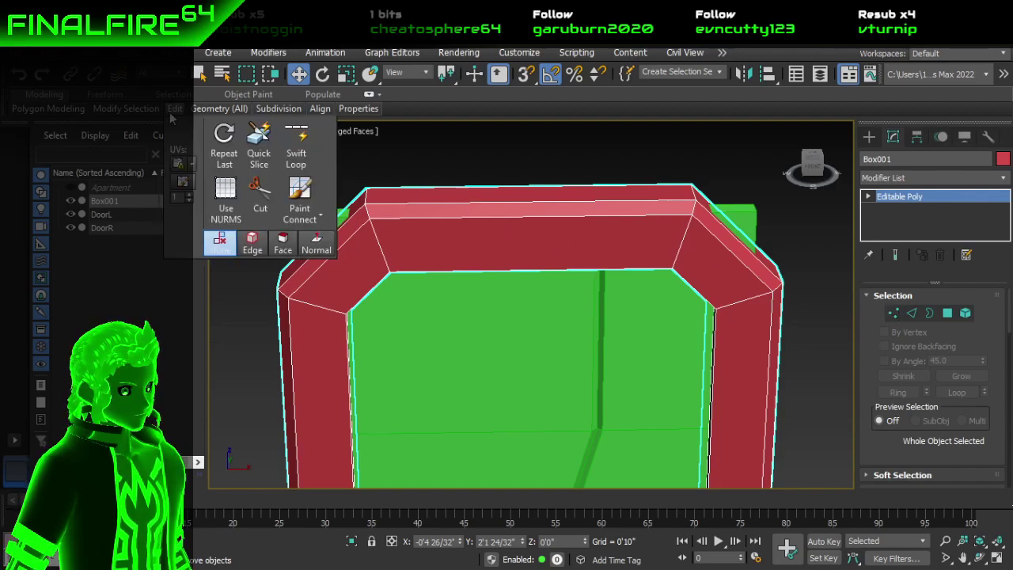
# Step: Insert a vertical edge loop near the middle of the frame's top beam with Swift Loop
pyautogui.moveTo(175, 108)
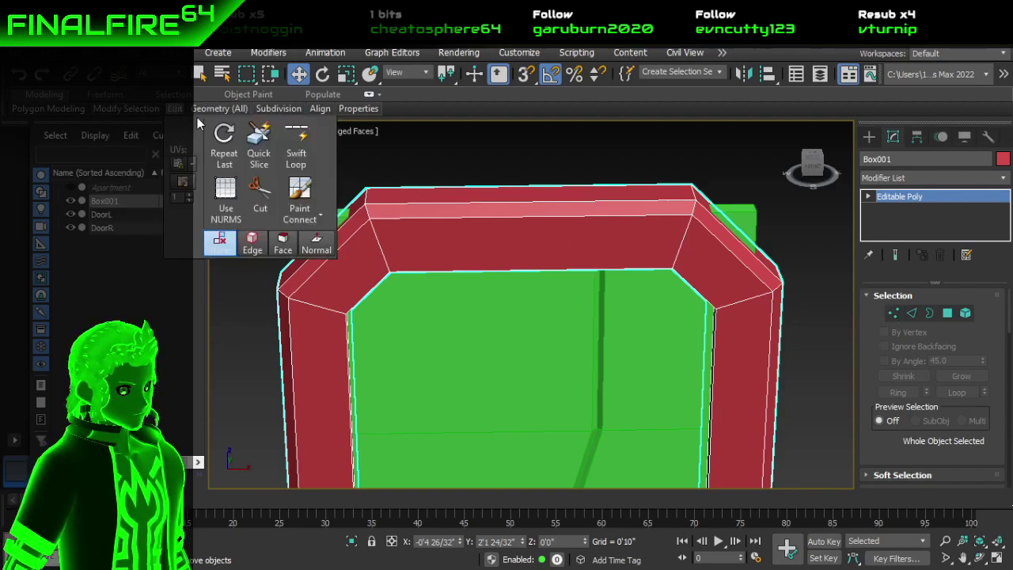
pyautogui.click(298, 151)
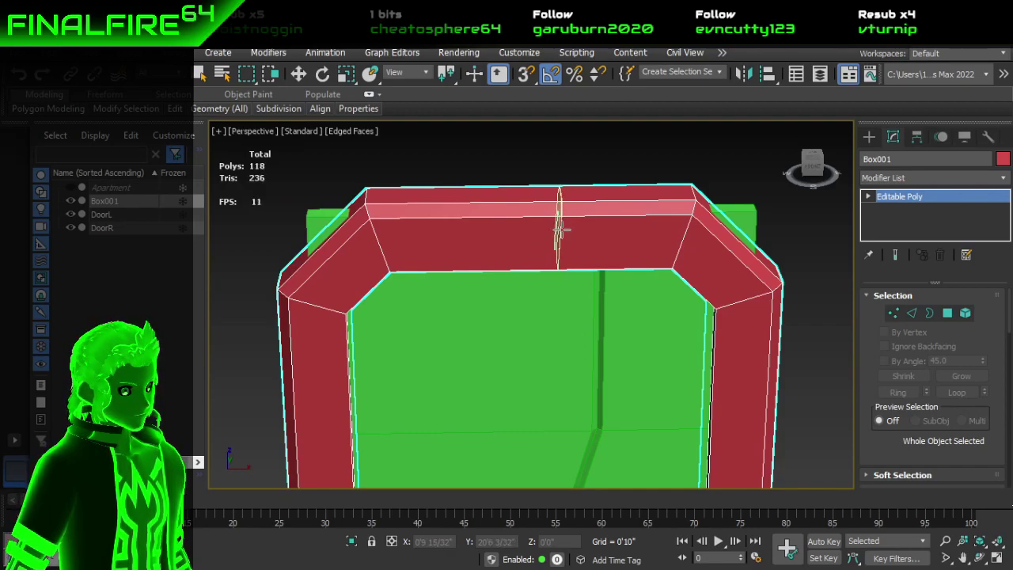
pyautogui.rightClick(577, 227)
# Step: Select the new top-beam loop, flatten it along its local X axis, and shift it toward the door seam to about X -0'0 15/32"
pyautogui.press('2')
pyautogui.doubleClick(564, 241)
pyautogui.press('r')
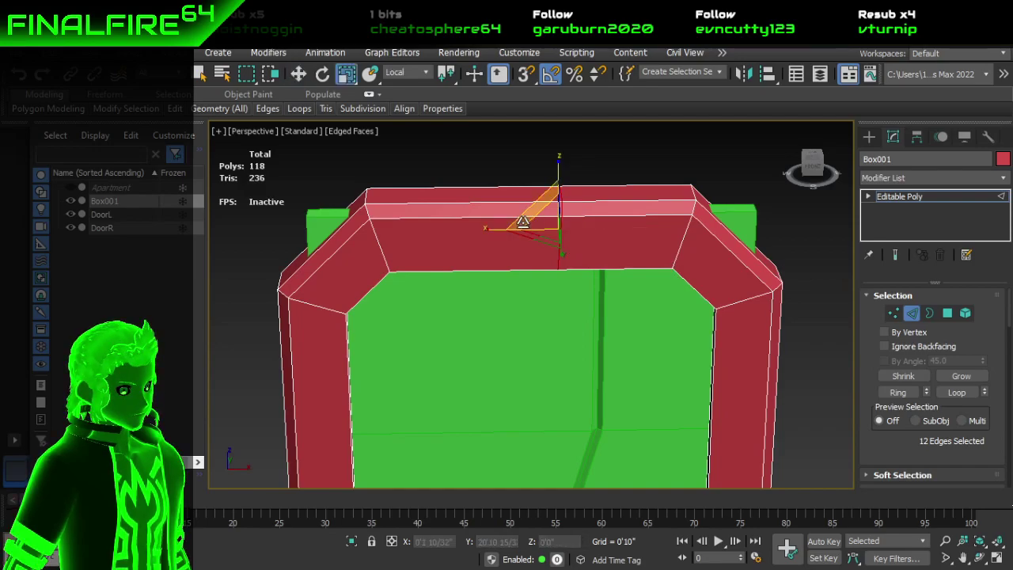
pyautogui.moveTo(491, 232); pyautogui.dragTo(685, 241)
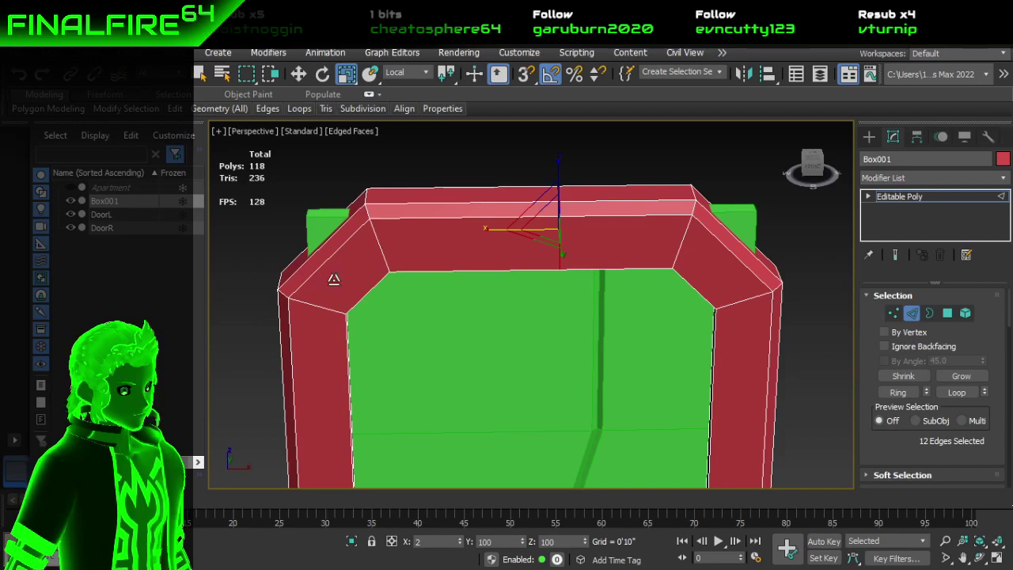
pyautogui.press('w')
pyautogui.moveTo(609, 231); pyautogui.dragTo(632, 236)
pyautogui.scroll(-6, 636, 281)
pyautogui.moveTo(637, 302); pyautogui.dragTo(604, 268, button='middle')
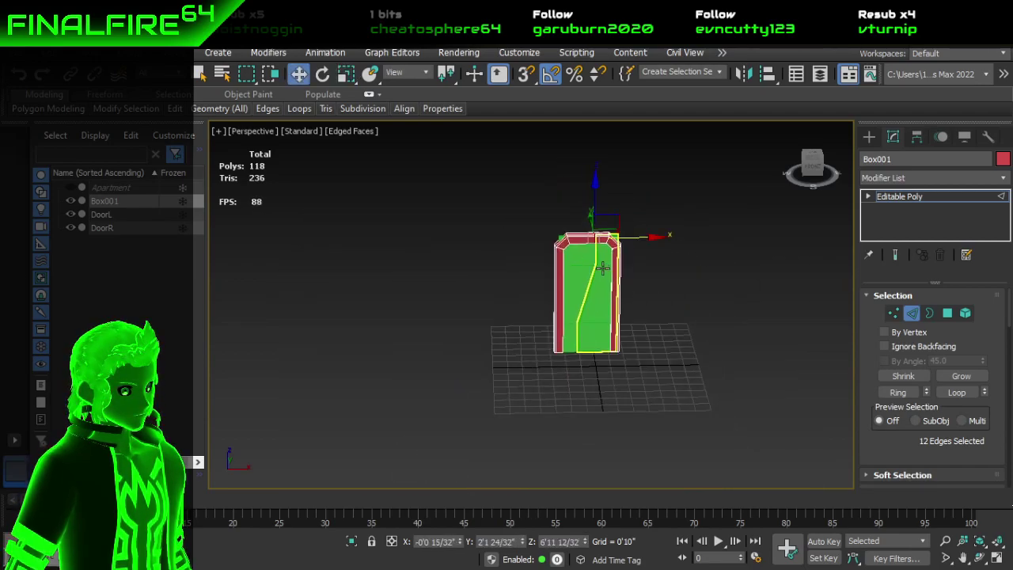
# Step: Leave edge editing and set the X and Y positions of Box001, DoorR and DoorL to 0'0"
pyautogui.click(912, 313)
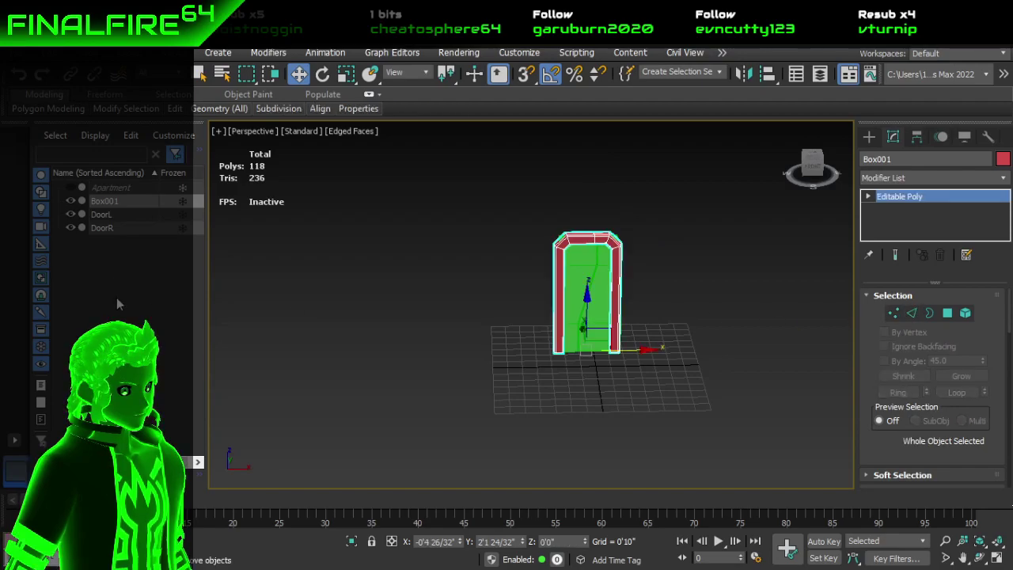
pyautogui.rightClick(461, 542)
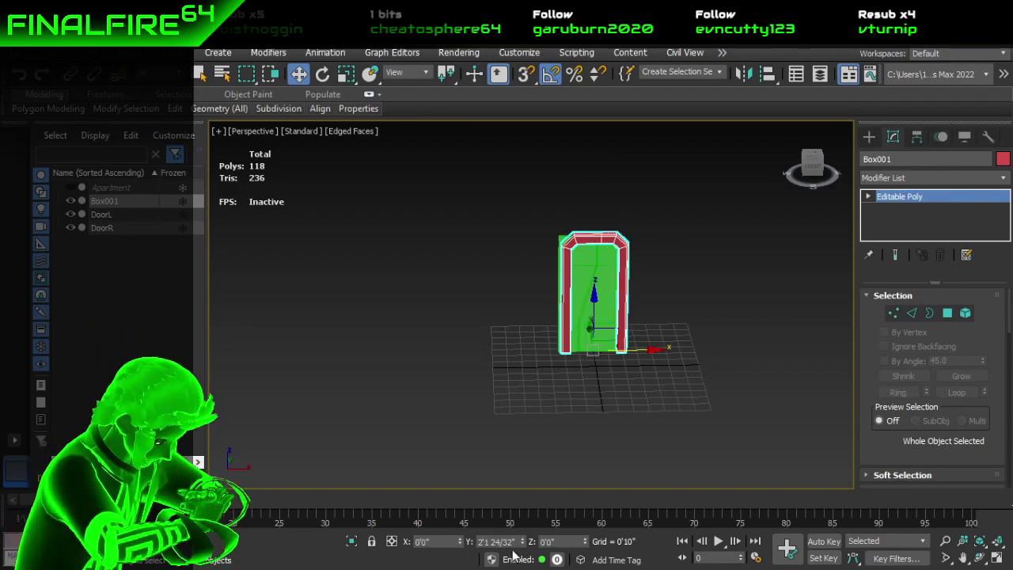
pyautogui.click(111, 214)
pyautogui.click(162, 250)
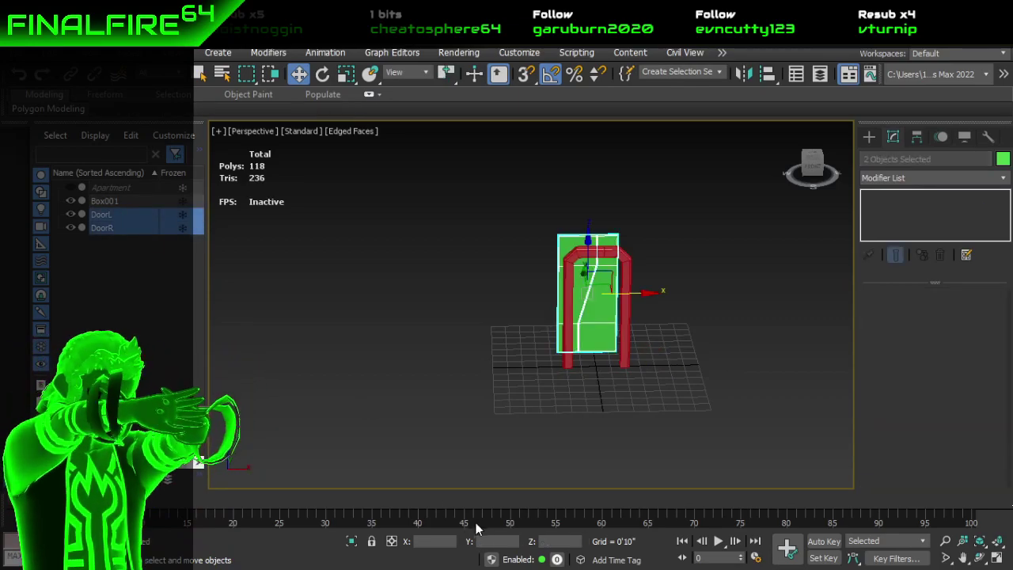
pyautogui.click(589, 317)
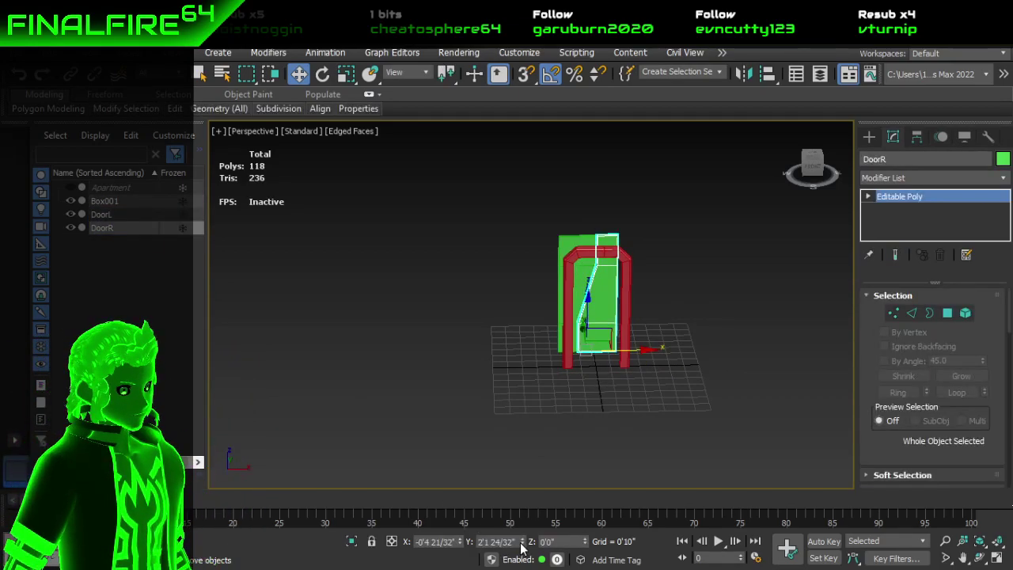
pyautogui.rightClick(522, 543)
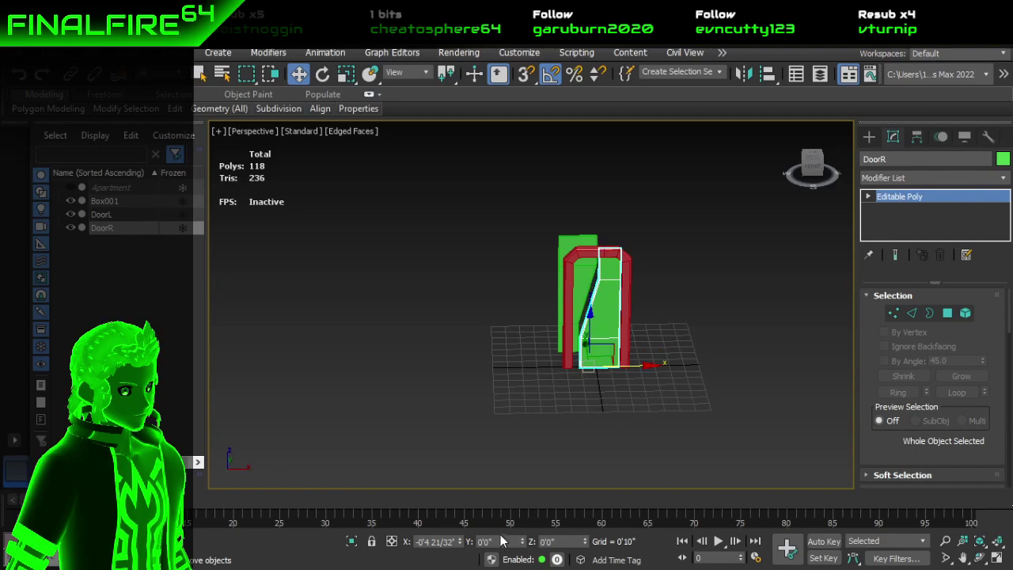
pyautogui.rightClick(460, 544)
pyautogui.click(580, 285)
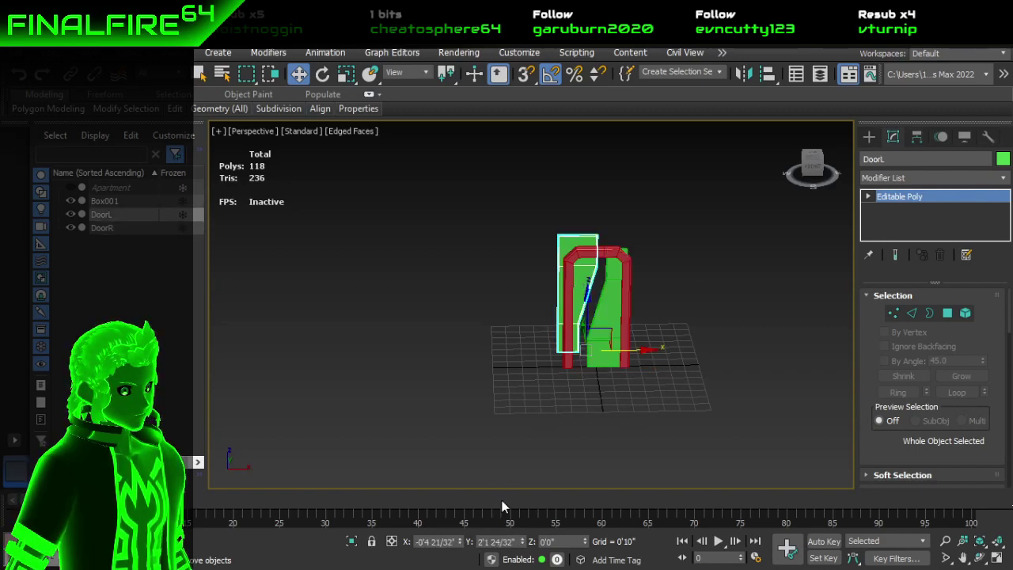
pyautogui.rightClick(522, 543)
pyautogui.rightClick(459, 543)
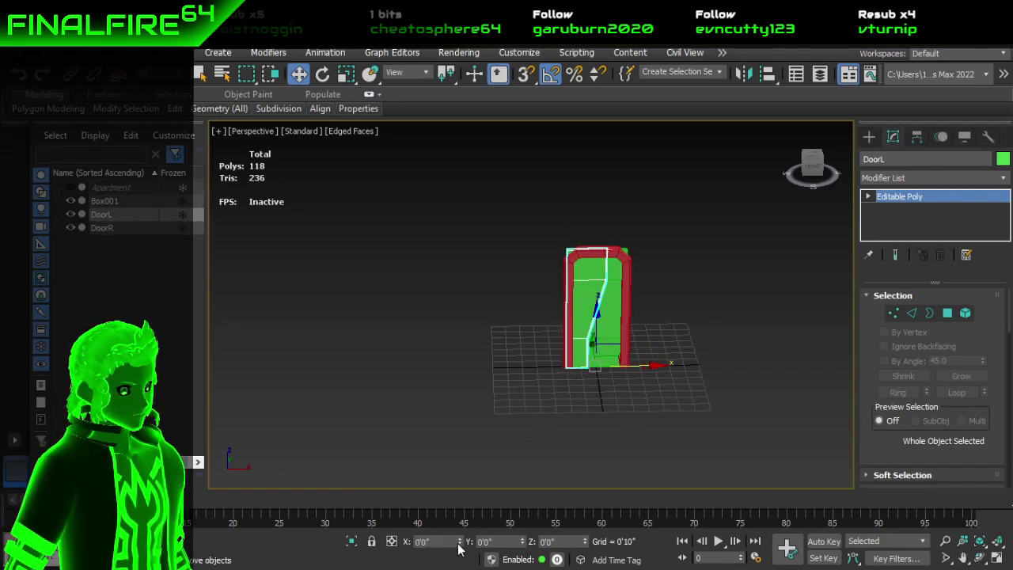
pyautogui.click(590, 391)
# Step: Select the frame and insert a second vertical edge loop through its top beam above the door seam with Swift Loop
pyautogui.scroll(10, 544, 243)
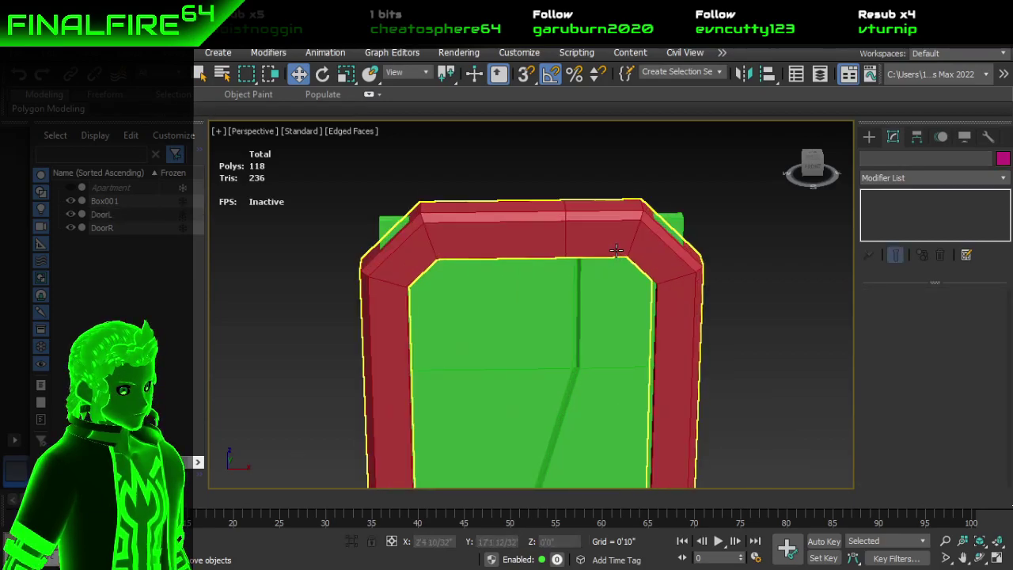
pyautogui.keyDown('alt'); pyautogui.moveTo(544, 244); pyautogui.dragTo(534, 283, button='middle'); pyautogui.keyUp('alt')
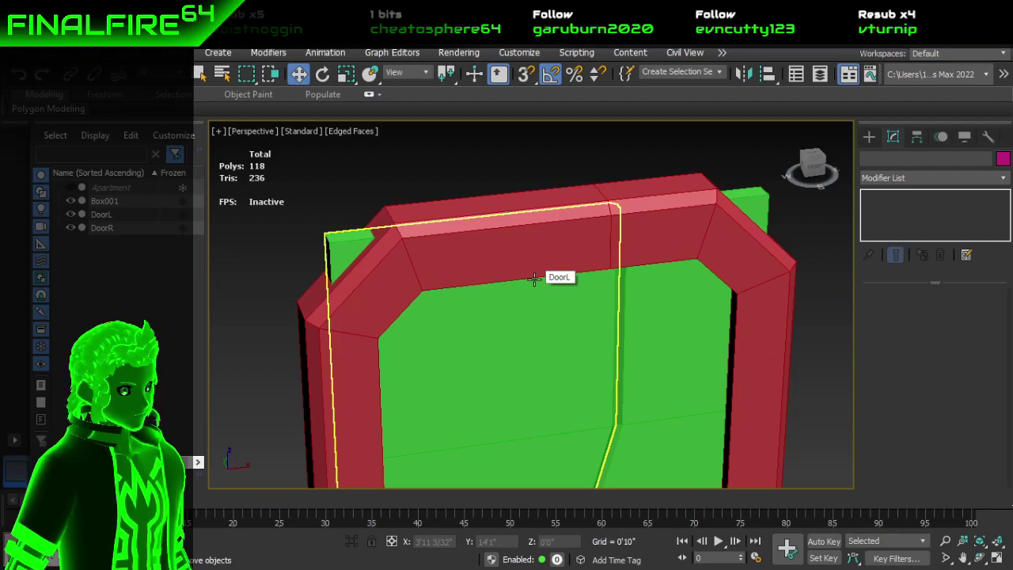
pyautogui.keyDown('alt'); pyautogui.moveTo(577, 261); pyautogui.dragTo(577, 264, button='middle'); pyautogui.keyUp('alt')
pyautogui.scroll(3, 573, 217)
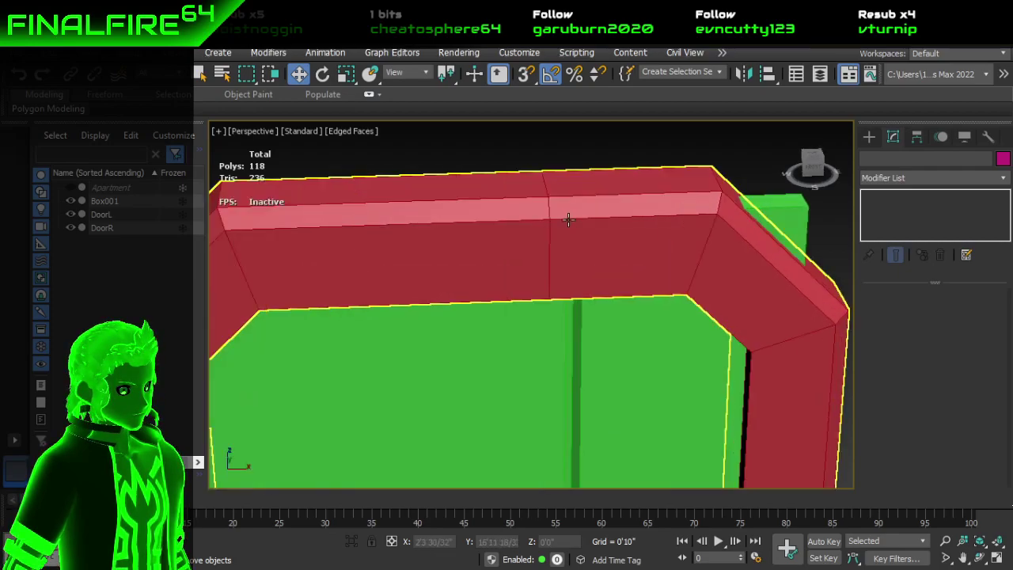
pyautogui.click(420, 249)
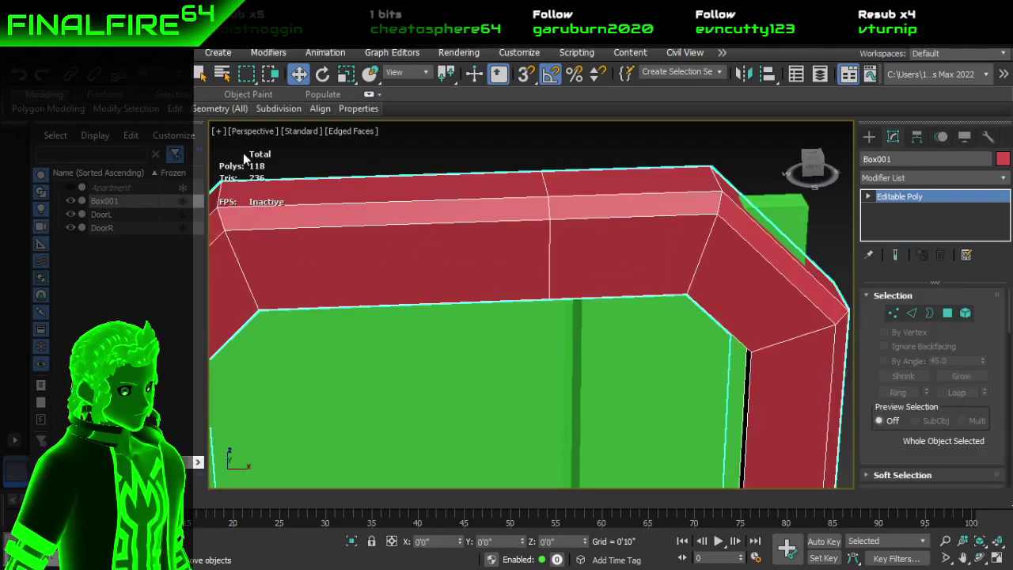
pyautogui.moveTo(193, 108)
pyautogui.click(296, 144)
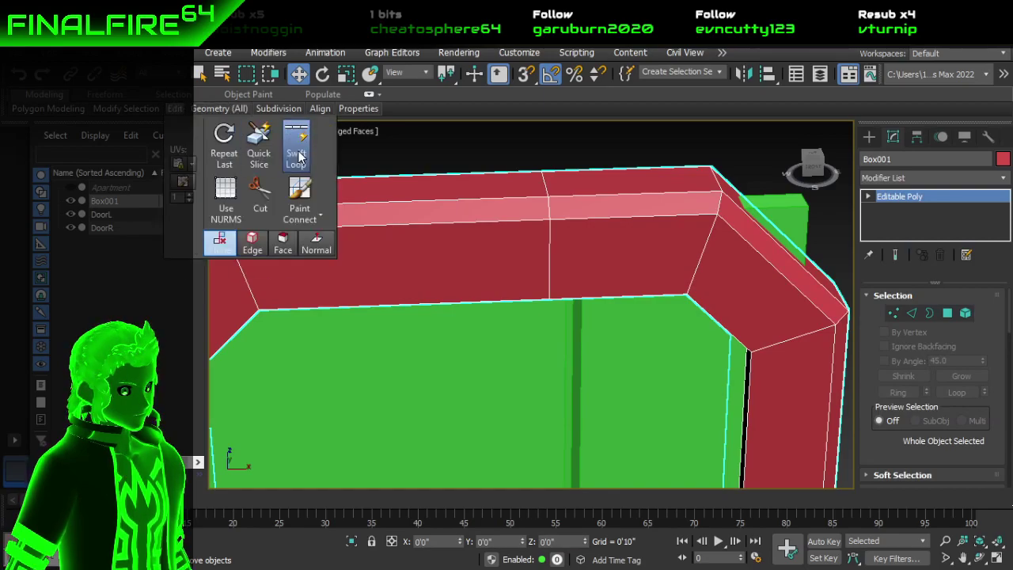
# Step: Flatten the second top-beam edge loop by scaling it along its local X axis
pyautogui.click(915, 314)
pyautogui.press('r')
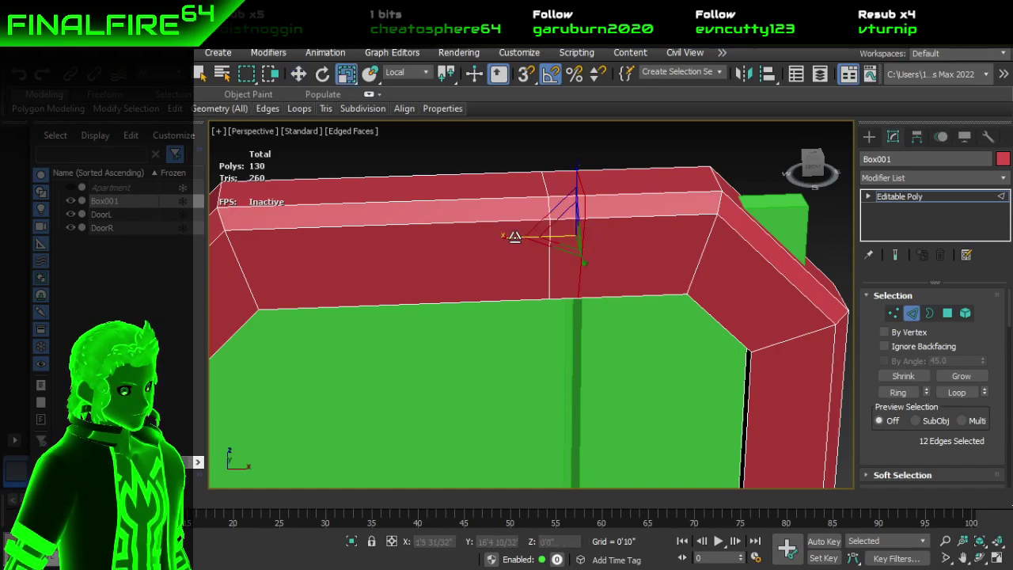
pyautogui.moveTo(515, 237); pyautogui.dragTo(766, 240)
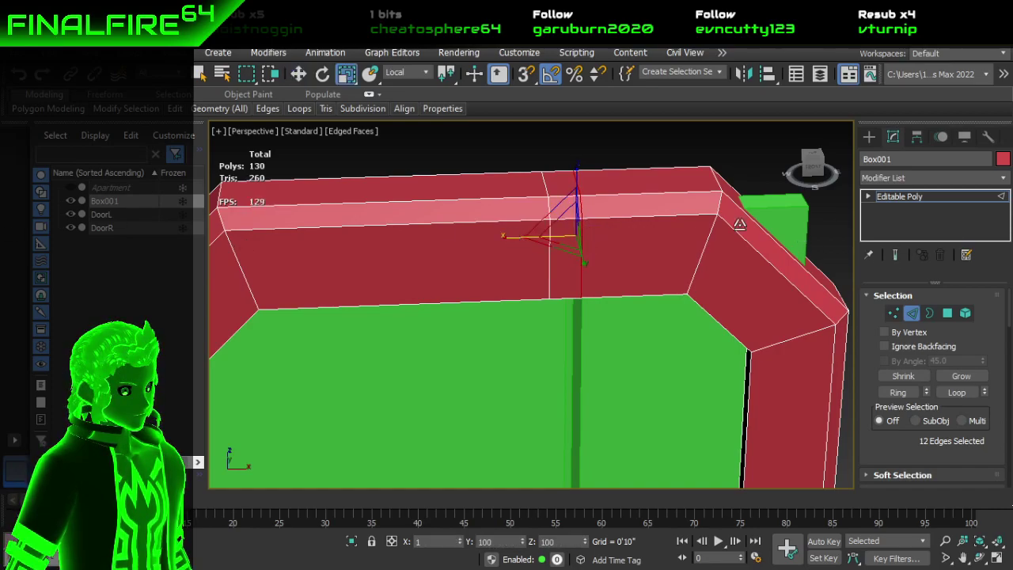
# Step: Move the flattened second top-beam edge loop along X and set its X position to 0'6"
pyautogui.press('w')
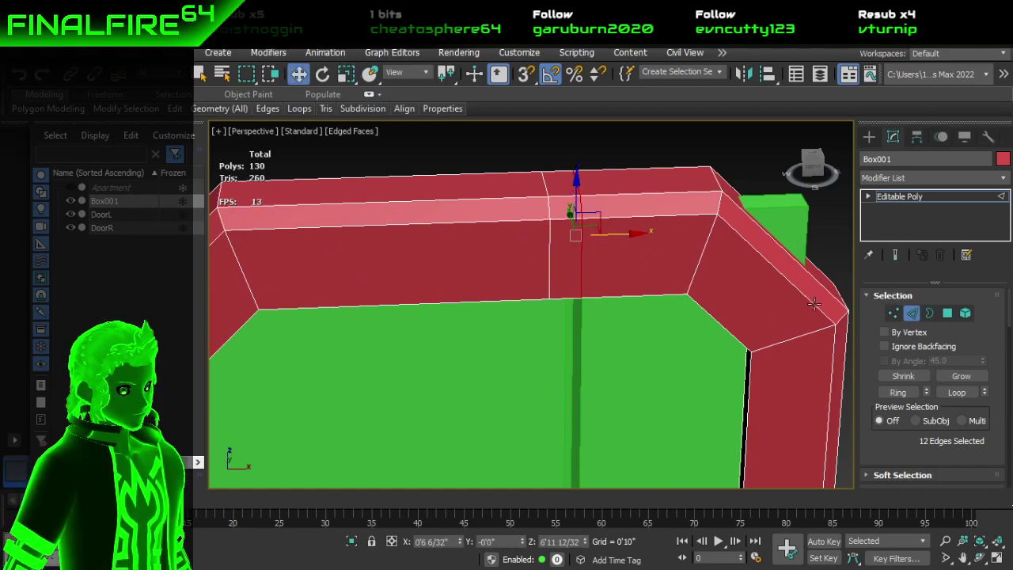
pyautogui.moveTo(635, 232); pyautogui.dragTo(638, 241)
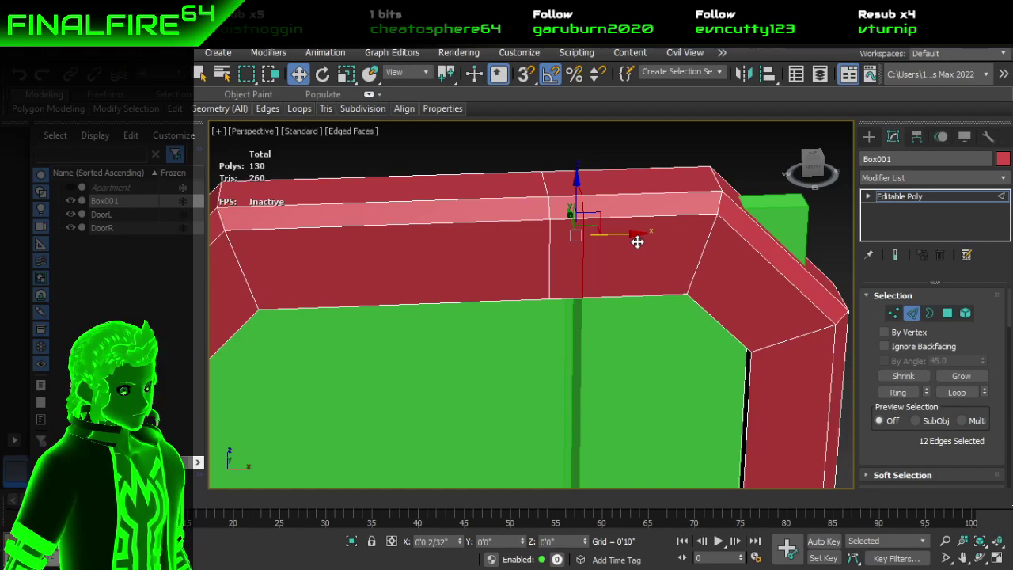
pyautogui.moveTo(637, 241); pyautogui.dragTo(638, 243)
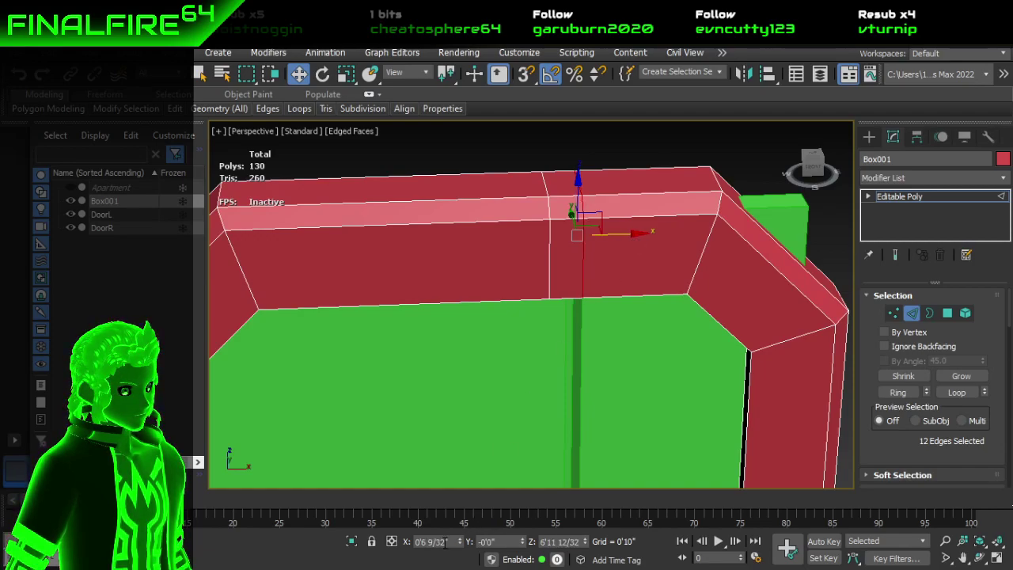
pyautogui.moveTo(445, 544); pyautogui.dragTo(436, 546)
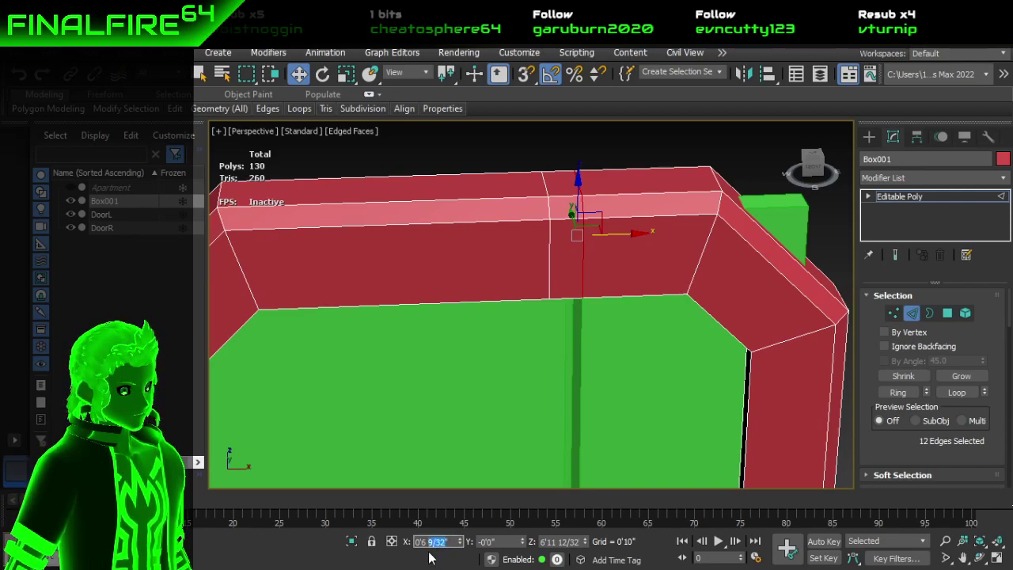
pyautogui.press('Return')
pyautogui.click(430, 542)
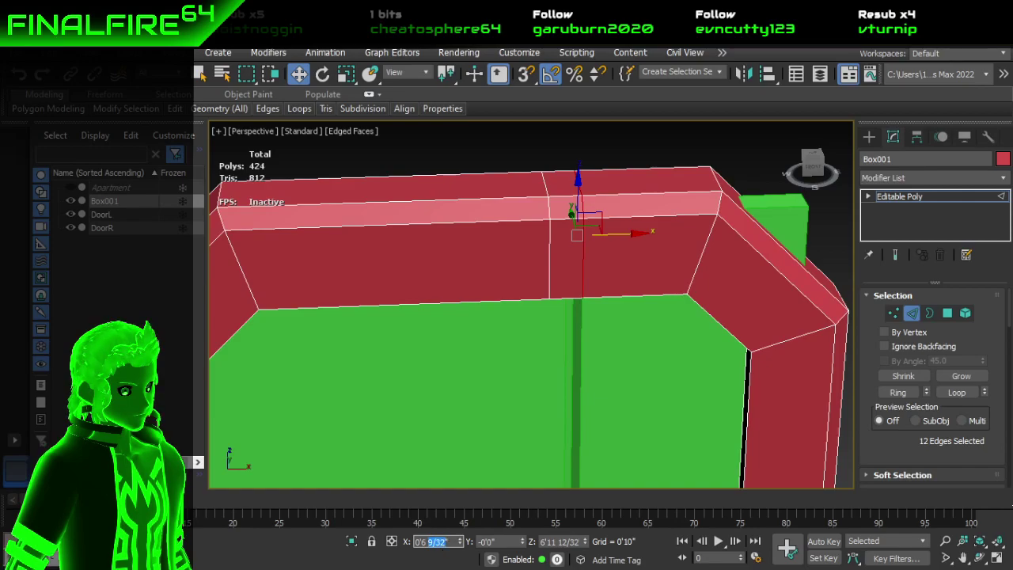
pyautogui.press('Return')
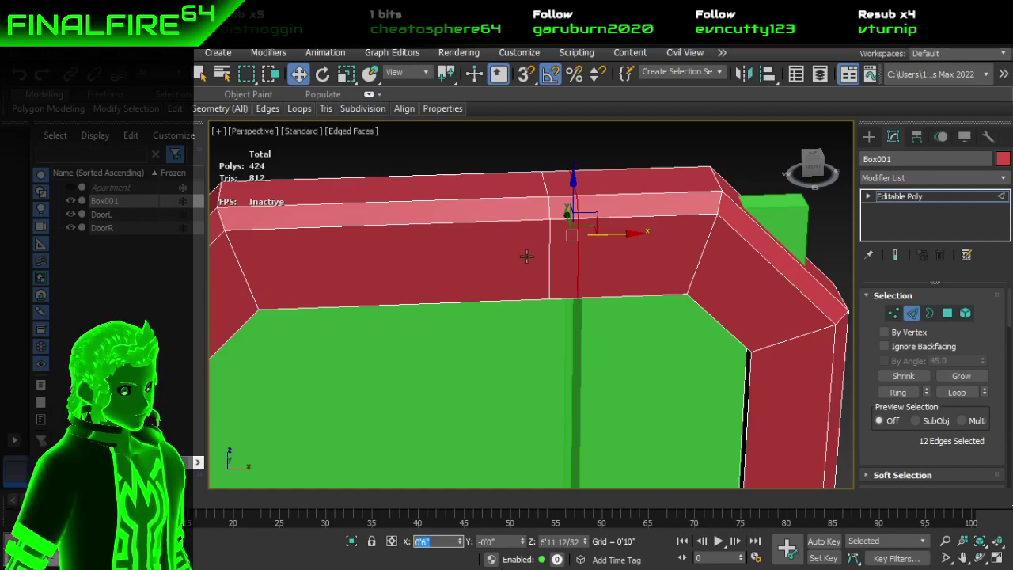
# Step: Try to set the X position of the neighbouring top-beam loop to 0'5", and undo the move
pyautogui.doubleClick(551, 255)
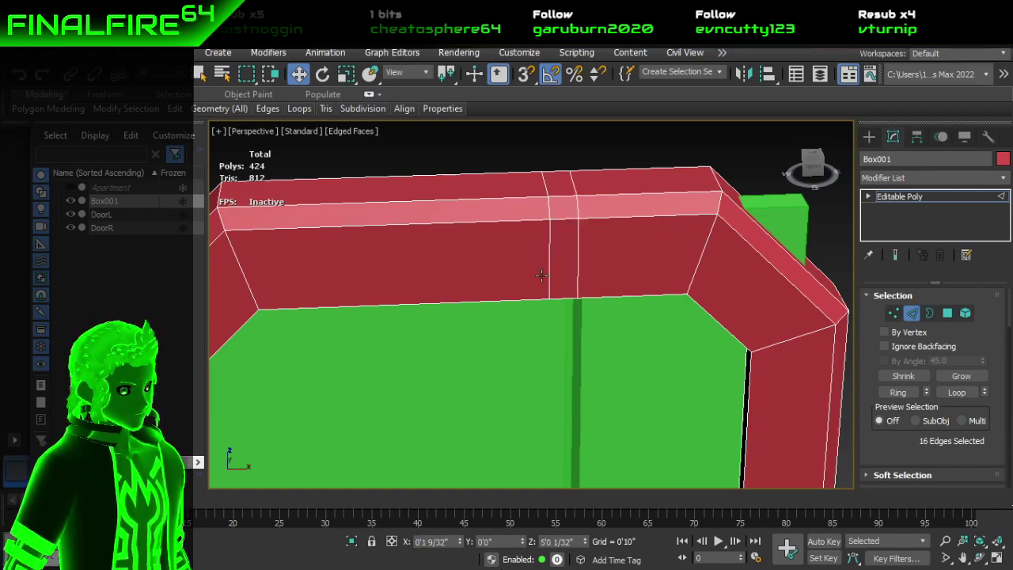
pyautogui.doubleClick(432, 543)
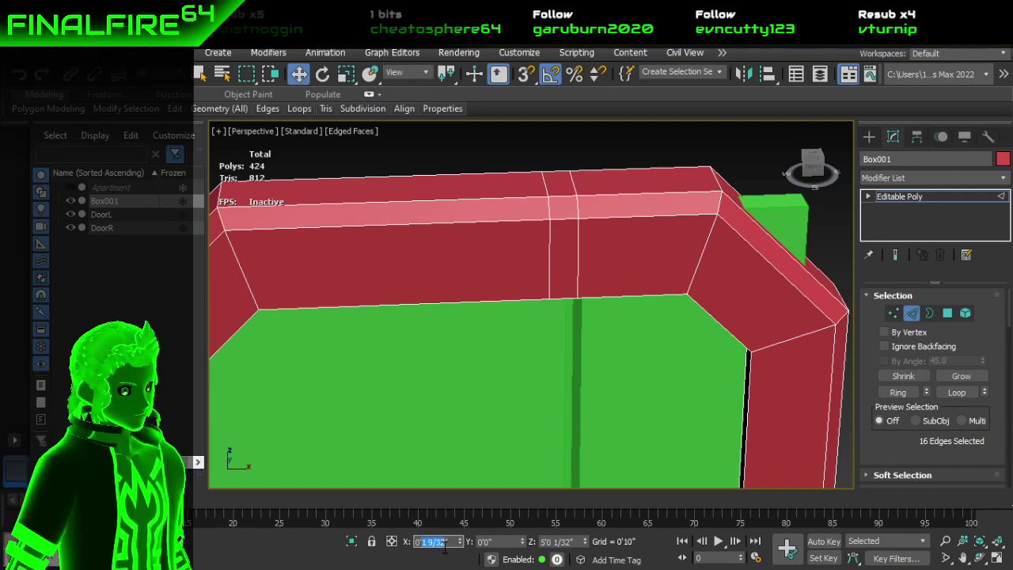
pyautogui.write('5')
pyautogui.press('Return')
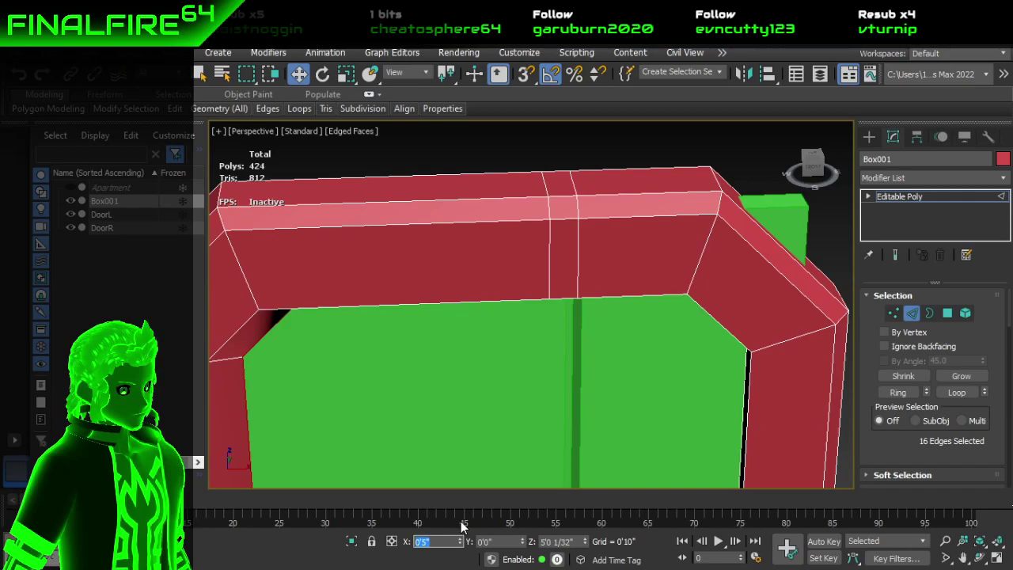
pyautogui.scroll(-3, 444, 411)
pyautogui.moveTo(469, 375); pyautogui.dragTo(513, 330, button='middle')
pyautogui.hotkey('ctrl', 'z')
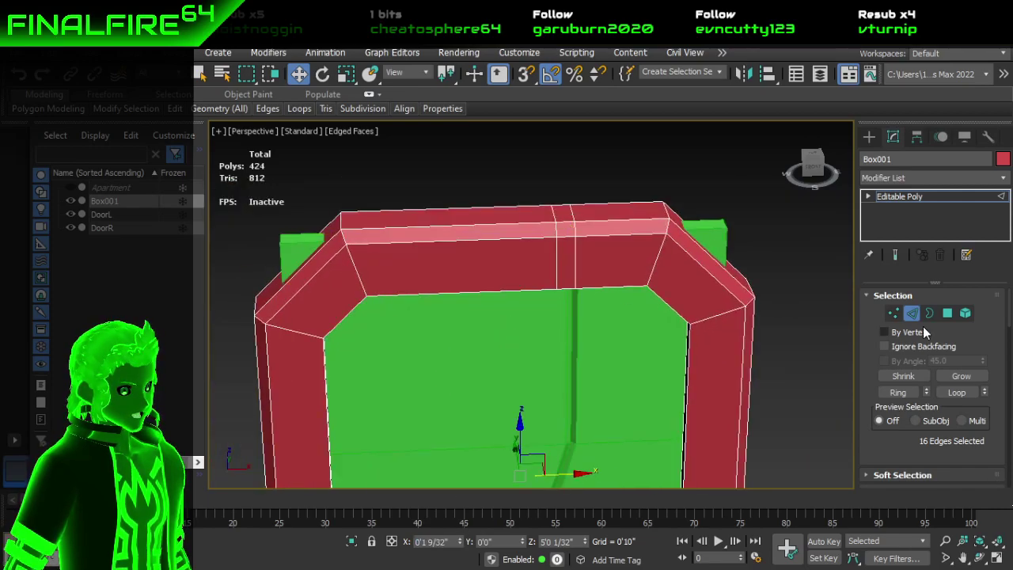
# Step: Select only the first top-beam edge loop, set its X position to 0'5", and leave edge editing with the frame deselected
pyautogui.doubleClick(556, 262)
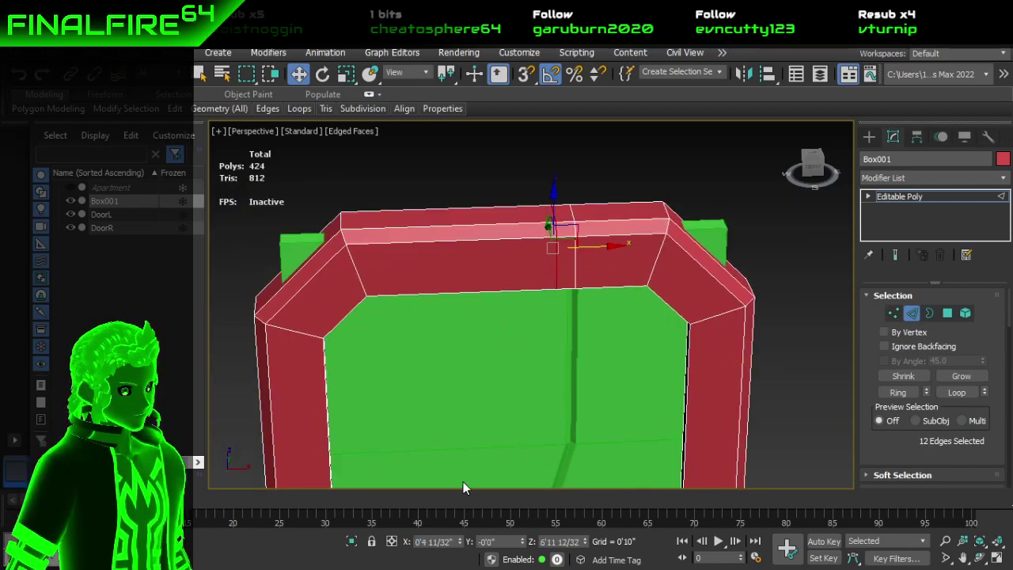
pyautogui.click(425, 547)
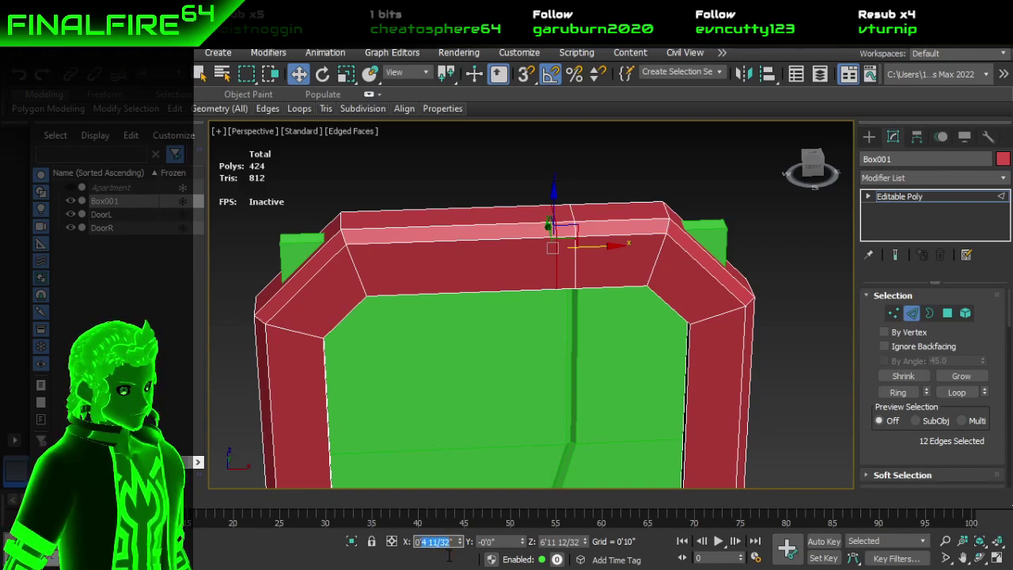
pyautogui.write('0\'5"')
pyautogui.press('Return')
pyautogui.click(526, 203)
pyautogui.keyDown('alt'); pyautogui.moveTo(527, 301); pyautogui.dragTo(611, 270, button='middle'); pyautogui.keyUp('alt')
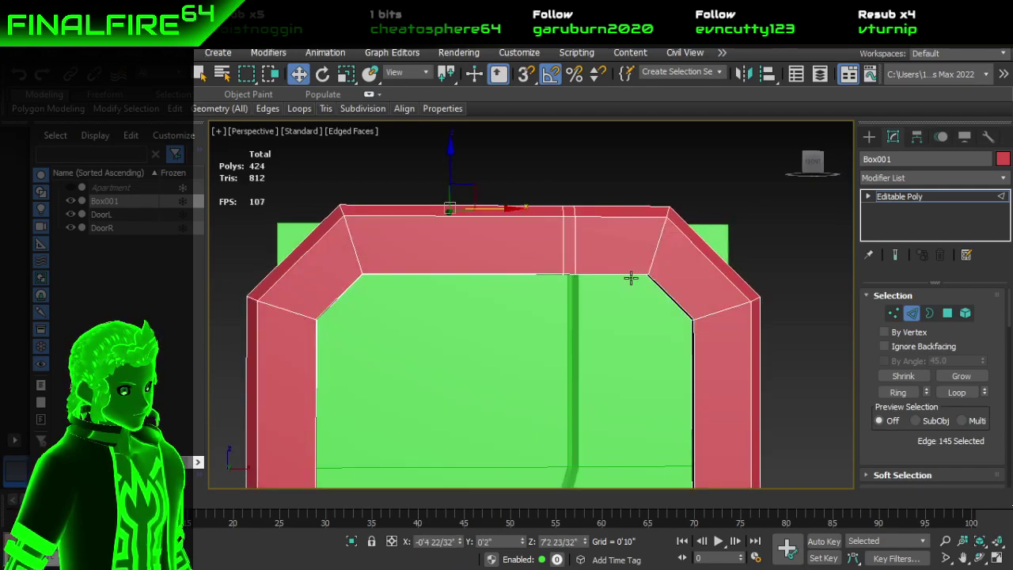
pyautogui.click(910, 318)
pyautogui.click(695, 187)
pyautogui.scroll(-3, 687, 203)
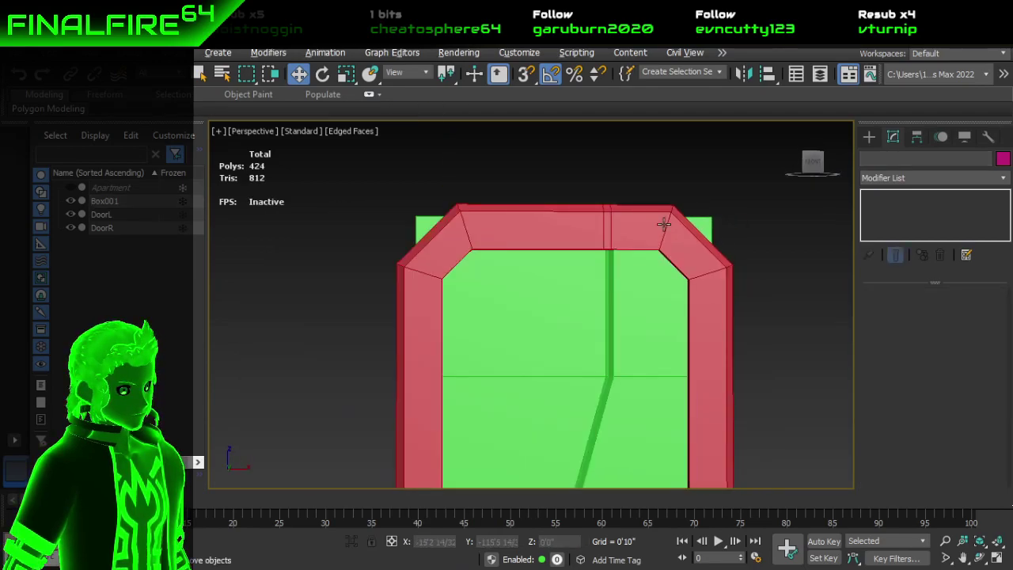
# Step: Select the frame and add a Symmetry modifier mirrored on the X axis
pyautogui.keyDown('alt'); pyautogui.moveTo(663, 224); pyautogui.dragTo(651, 238, button='middle'); pyautogui.keyUp('alt')
pyautogui.moveTo(497, 330); pyautogui.dragTo(496, 260, button='middle')
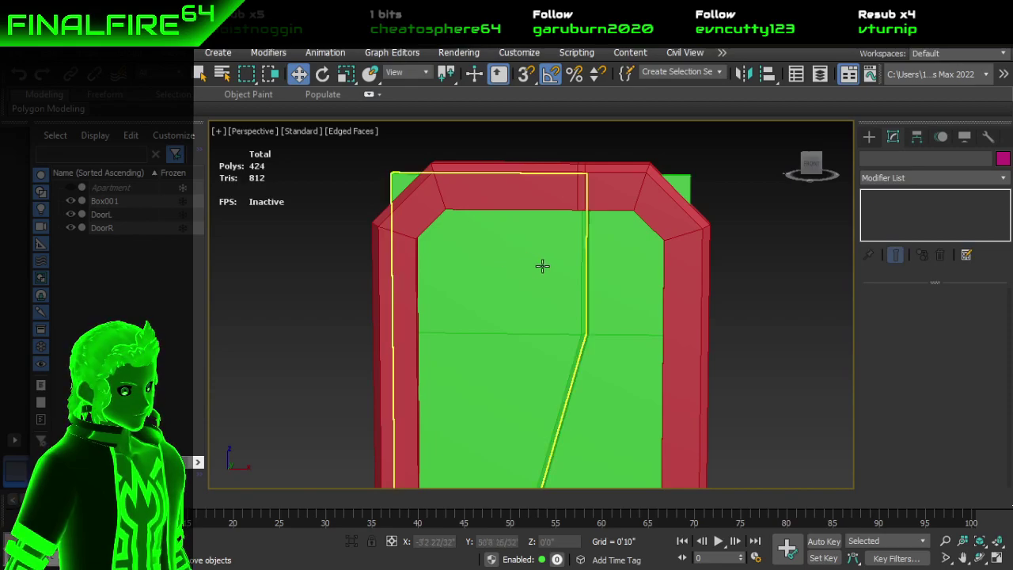
pyautogui.keyDown('alt'); pyautogui.moveTo(551, 271); pyautogui.dragTo(618, 262, button='middle'); pyautogui.keyUp('alt')
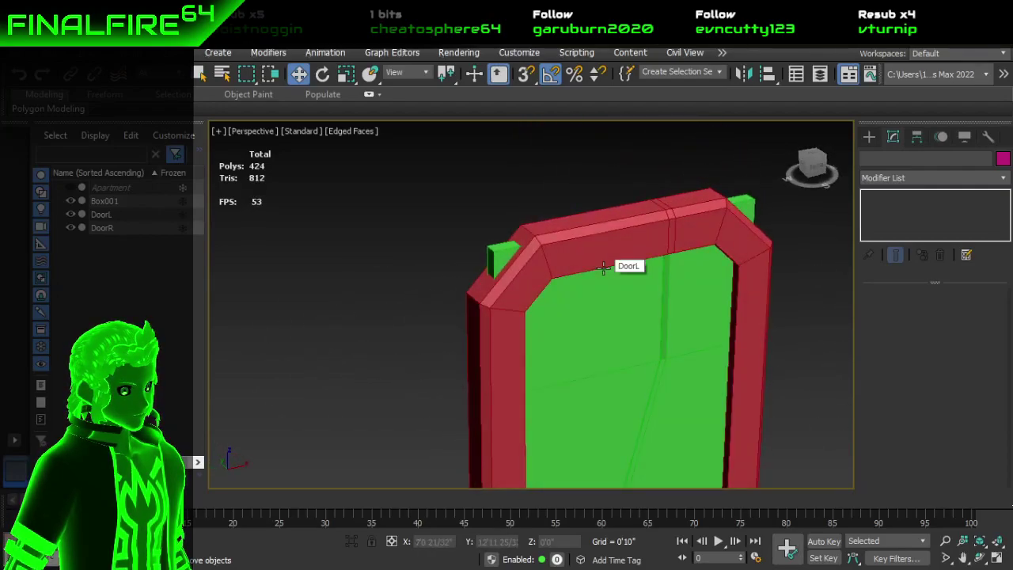
pyautogui.click(582, 259)
pyautogui.click(583, 253)
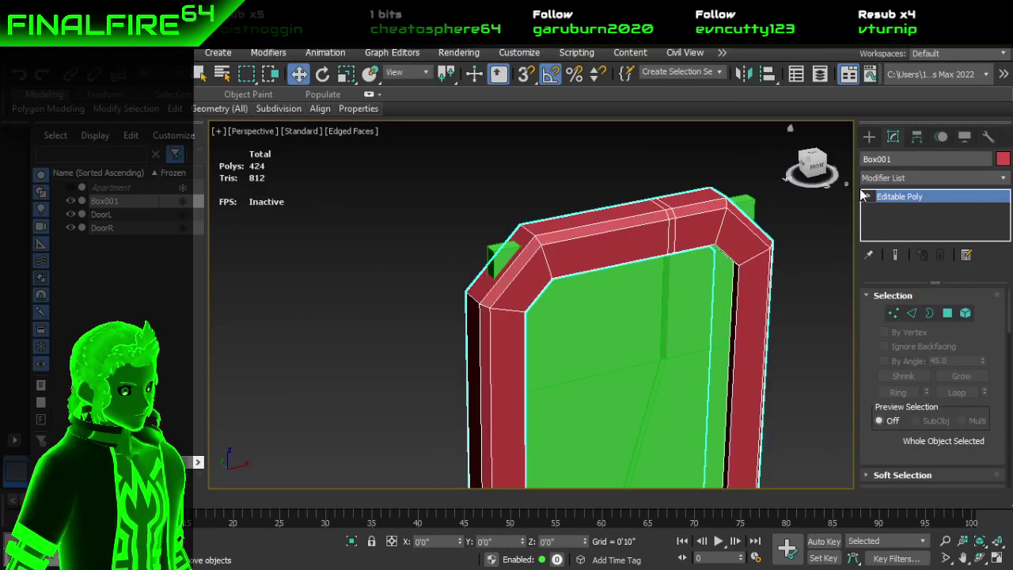
pyautogui.click(912, 178)
pyautogui.write('sy')
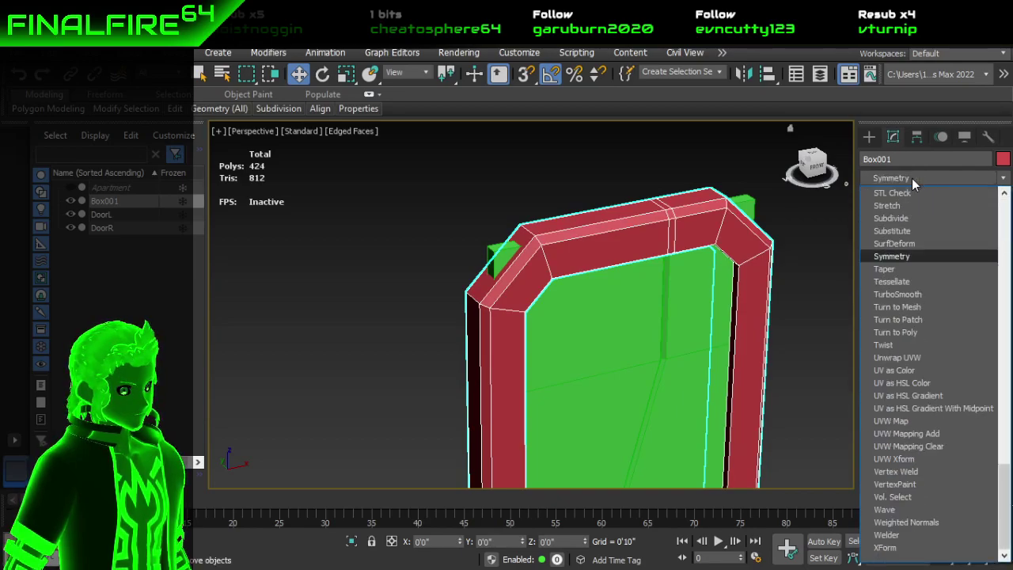
pyautogui.click(918, 254)
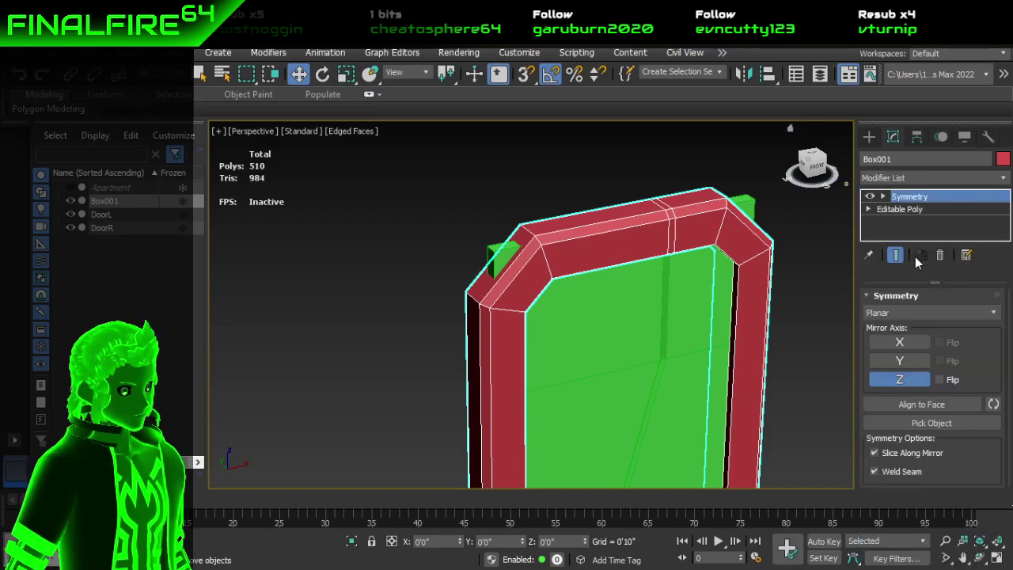
pyautogui.click(908, 362)
pyautogui.click(906, 380)
pyautogui.click(900, 343)
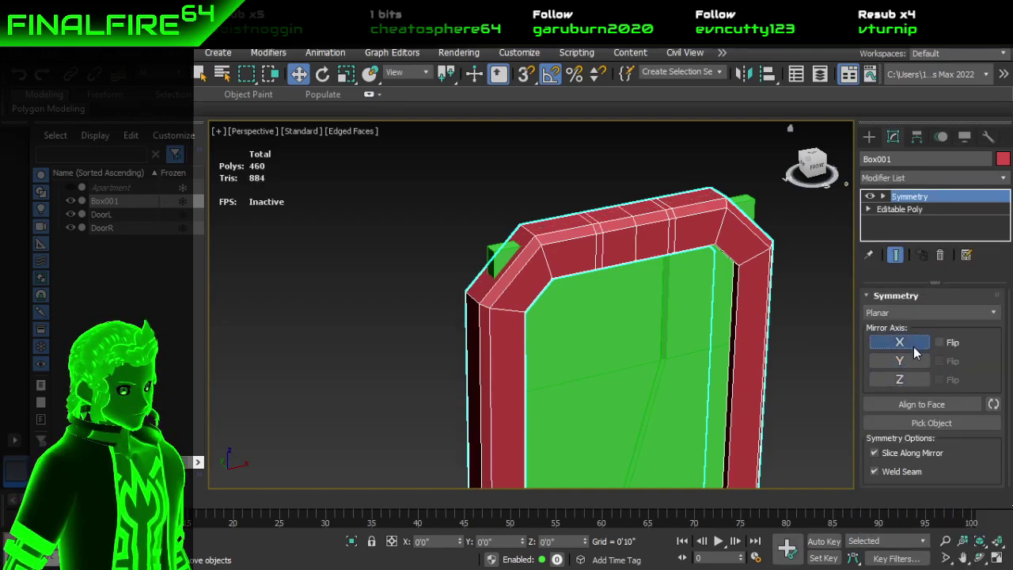
# Step: Collapse the frame's whole modifier stack into an editable poly
pyautogui.rightClick(919, 197)
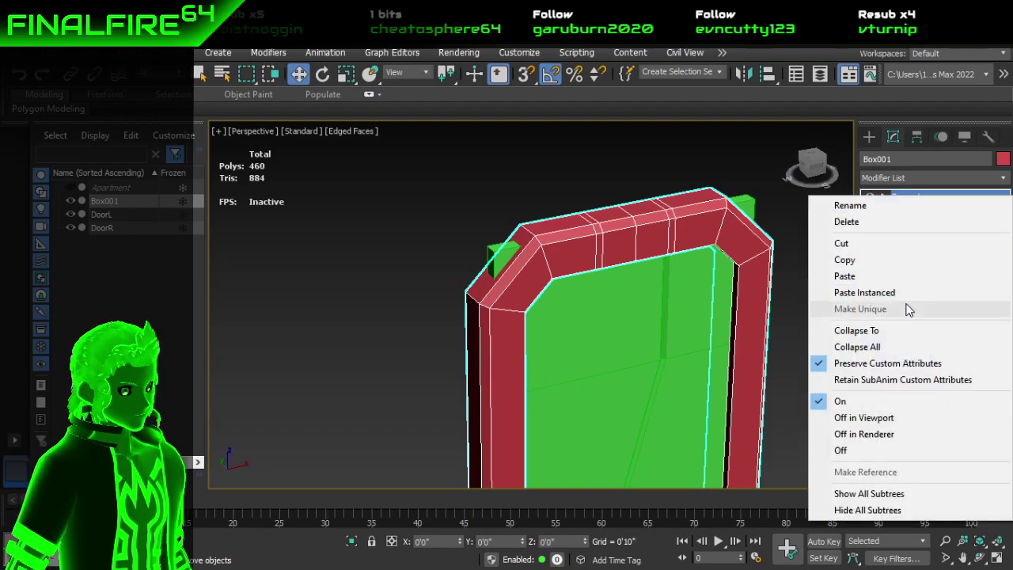
pyautogui.click(900, 349)
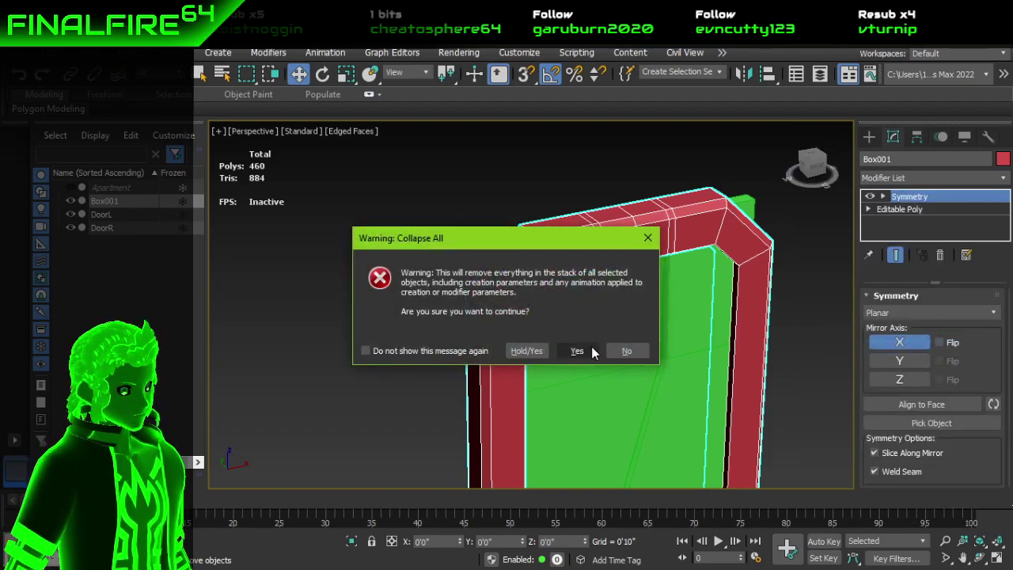
pyautogui.click(577, 351)
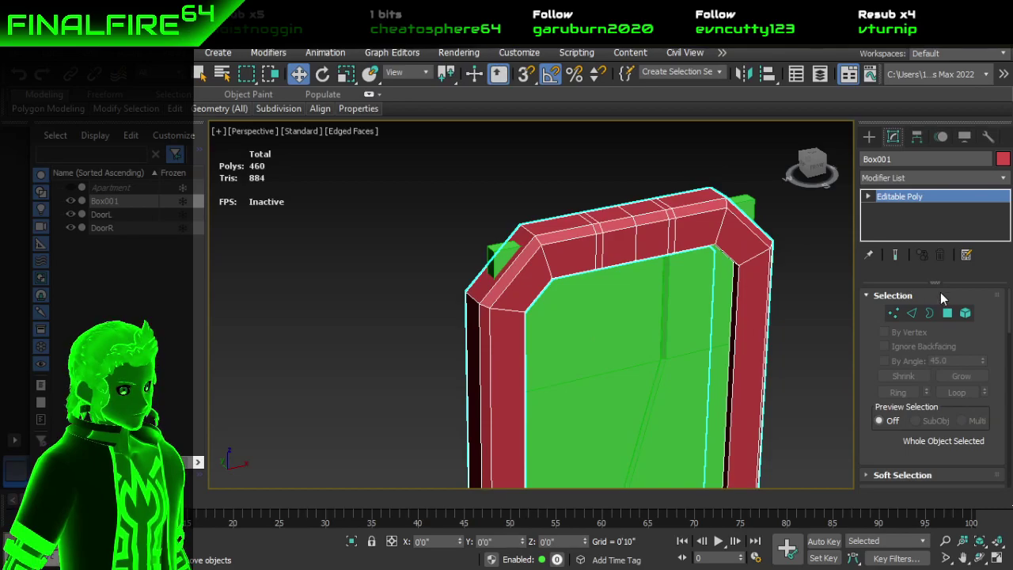
# Step: Remove the centre edge loop across the frame's top beam, leaving the two lengthwise beam edges out of the selection
pyautogui.click(912, 312)
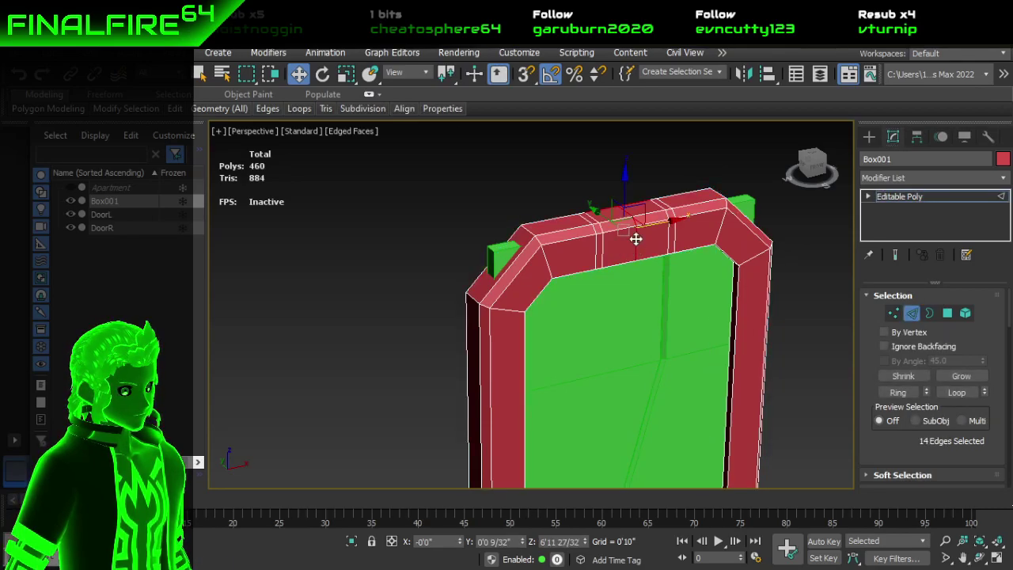
pyautogui.hotkey('ctrl', 'BackSpace')
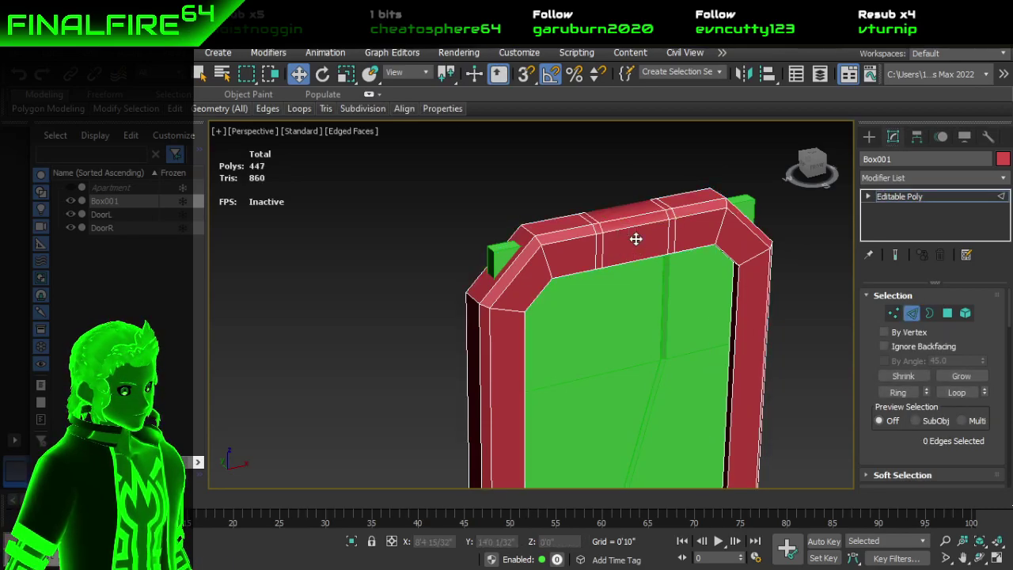
pyautogui.keyDown('alt'); pyautogui.moveTo(636, 239); pyautogui.dragTo(734, 294, button='middle'); pyautogui.keyUp('alt')
pyautogui.hotkey('ctrl', 'z')
pyautogui.scroll(5, 586, 277)
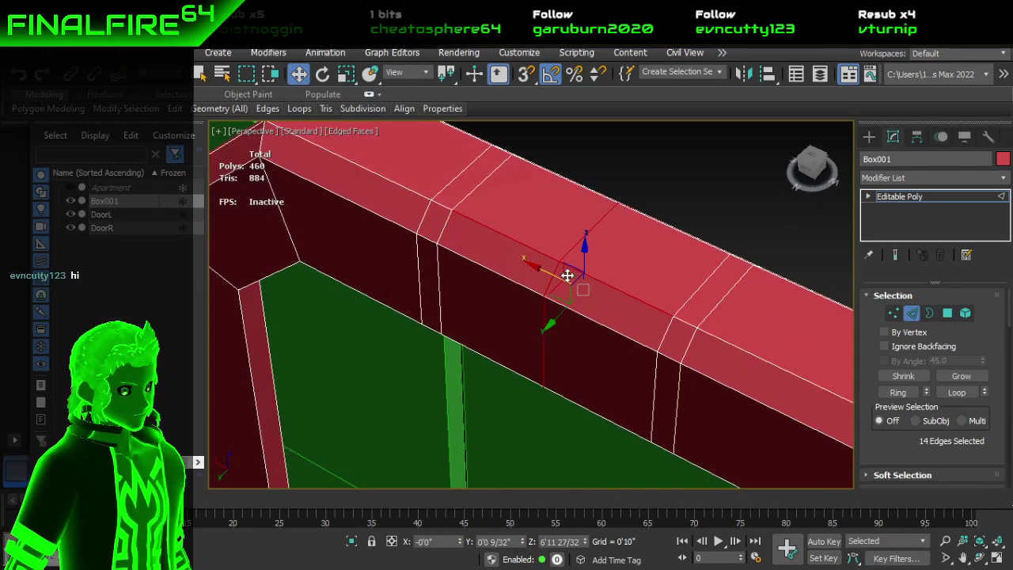
pyautogui.keyDown('alt'); pyautogui.click(546, 247); pyautogui.keyUp('alt')
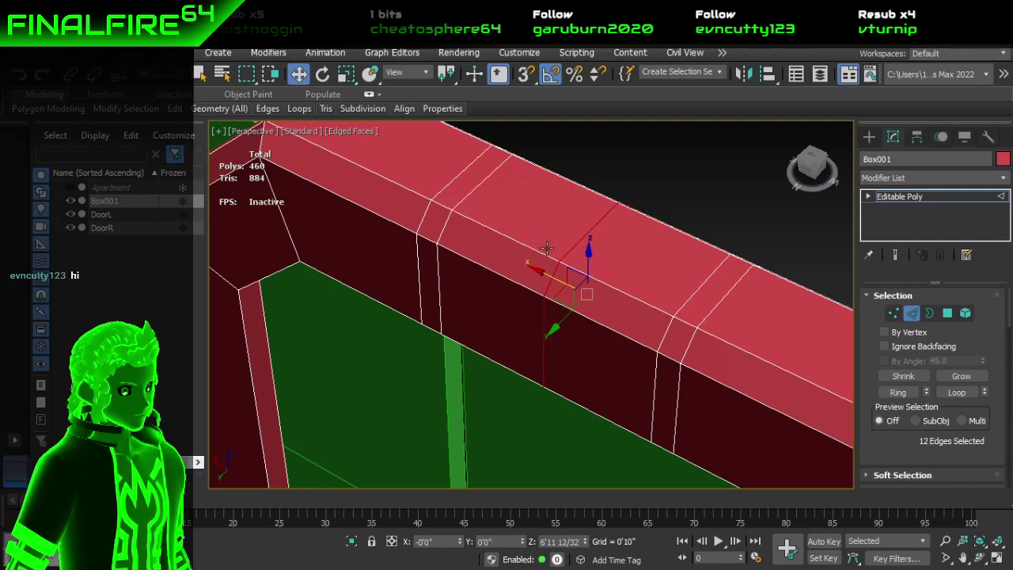
pyautogui.press('BackSpace')
pyautogui.keyDown('alt'); pyautogui.moveTo(547, 242); pyautogui.dragTo(574, 273, button='middle'); pyautogui.keyUp('alt')
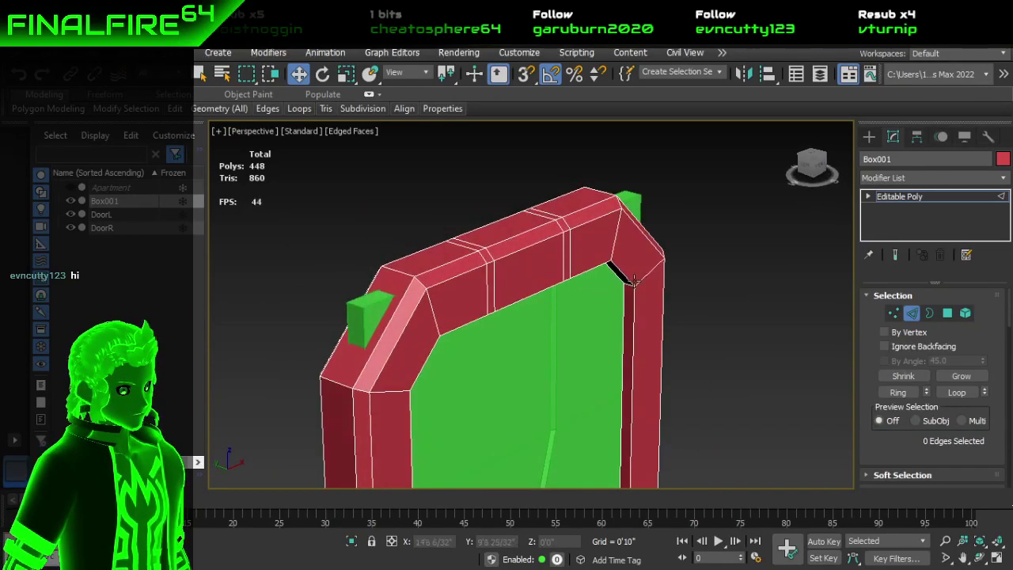
# Step: Select the five polygons of the narrow strip wrapping the top beam above the door seam
pyautogui.click(948, 312)
pyautogui.click(560, 219)
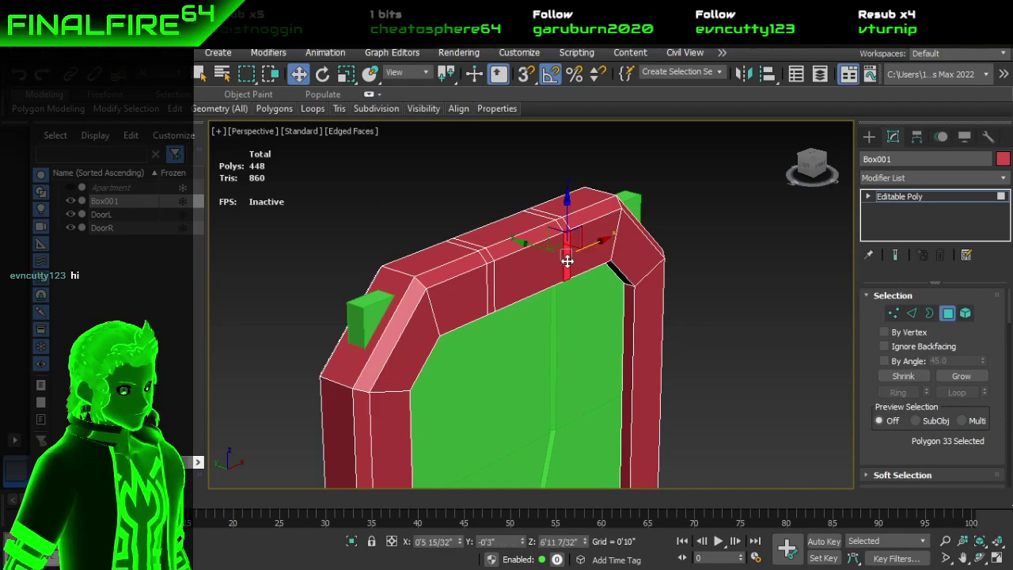
pyautogui.keyDown('ctrl'); pyautogui.click(560, 220); pyautogui.keyUp('ctrl')
pyautogui.keyDown('ctrl'); pyautogui.click(561, 225); pyautogui.keyUp('ctrl')
pyautogui.keyDown('alt'); pyautogui.moveTo(483, 258); pyautogui.dragTo(578, 276, button='middle'); pyautogui.keyUp('alt')
pyautogui.scroll(3, 579, 276)
pyautogui.keyDown('ctrl'); pyautogui.click(471, 252); pyautogui.keyUp('ctrl')
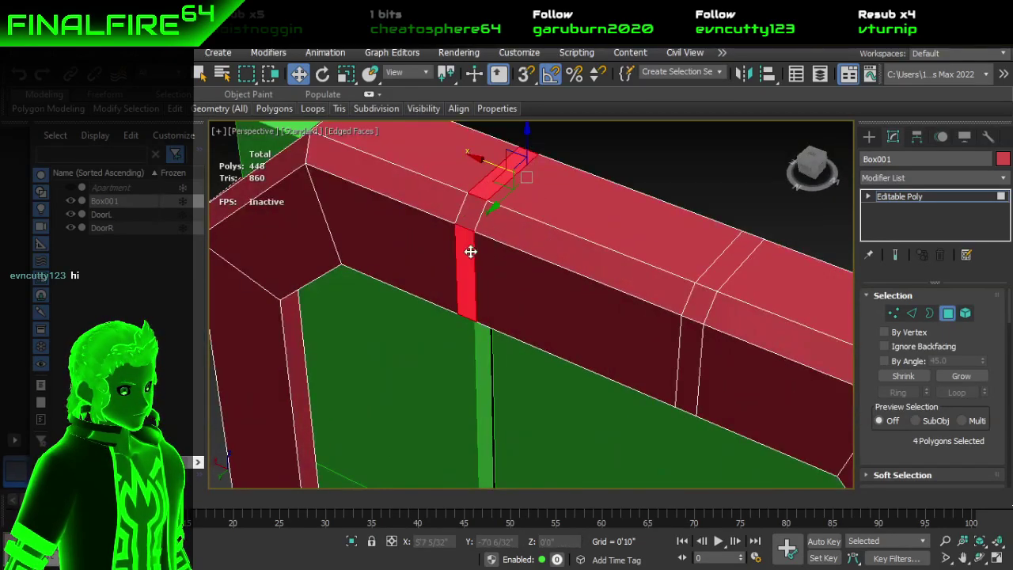
pyautogui.keyDown('ctrl'); pyautogui.click(473, 219); pyautogui.keyUp('ctrl')
# Step: Add the five polygons of the mirrored narrow strip on the top beam's other half to the selection
pyautogui.keyDown('ctrl'); pyautogui.click(690, 351); pyautogui.keyUp('ctrl')
pyautogui.keyDown('ctrl'); pyautogui.click(699, 302); pyautogui.keyUp('ctrl')
pyautogui.keyDown('ctrl'); pyautogui.click(726, 261); pyautogui.keyUp('ctrl')
pyautogui.keyDown('alt'); pyautogui.moveTo(753, 321); pyautogui.dragTo(685, 317, button='middle'); pyautogui.keyUp('alt')
pyautogui.keyDown('ctrl'); pyautogui.click(490, 311); pyautogui.keyUp('ctrl')
pyautogui.keyDown('ctrl'); pyautogui.click(475, 270); pyautogui.keyUp('ctrl')
# Step: Hide DoorL and DoorR so only the frame is shown
pyautogui.click(72, 215)
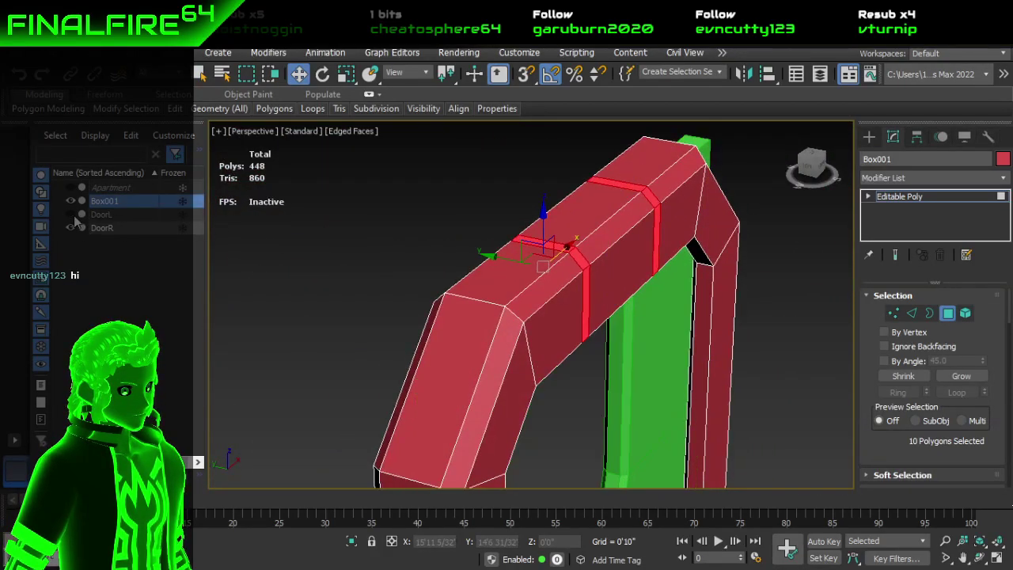
pyautogui.click(69, 227)
pyautogui.keyDown('alt'); pyautogui.moveTo(506, 285); pyautogui.dragTo(493, 310, button='middle'); pyautogui.keyUp('alt')
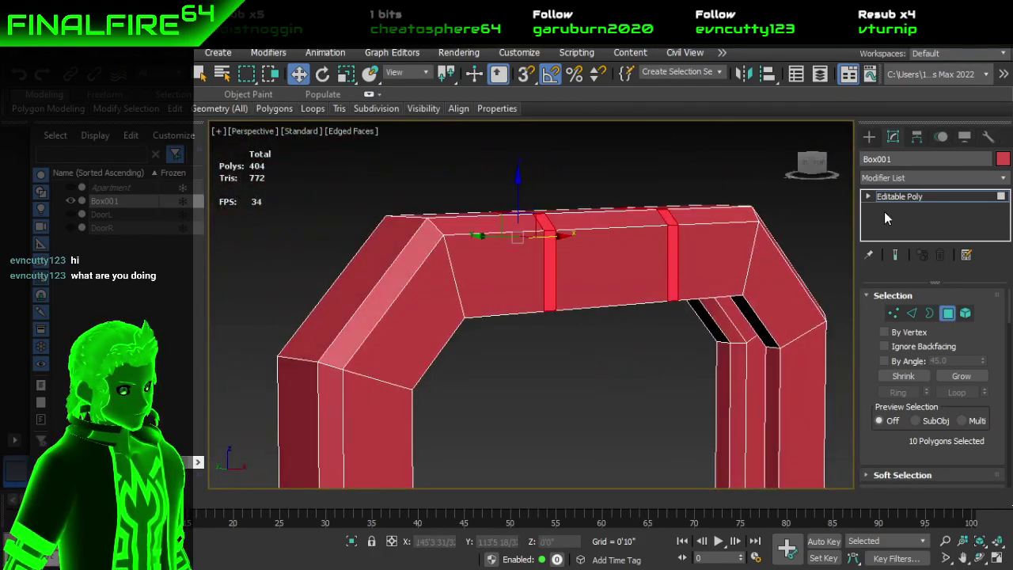
pyautogui.click(956, 181)
pyautogui.scroll(-6, 896, 422)
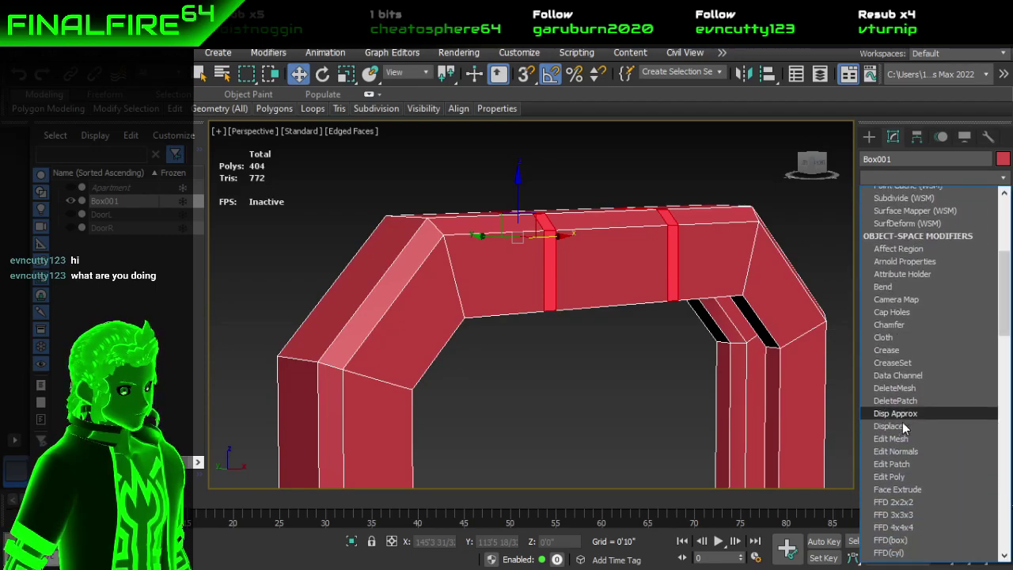
pyautogui.scroll(-7, 903, 422)
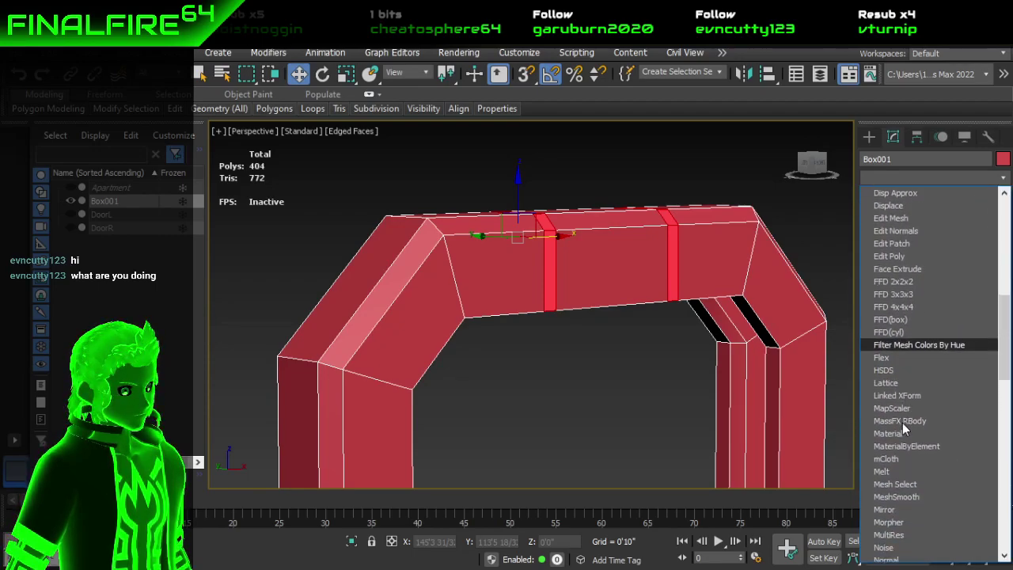
pyautogui.scroll(-8, 912, 436)
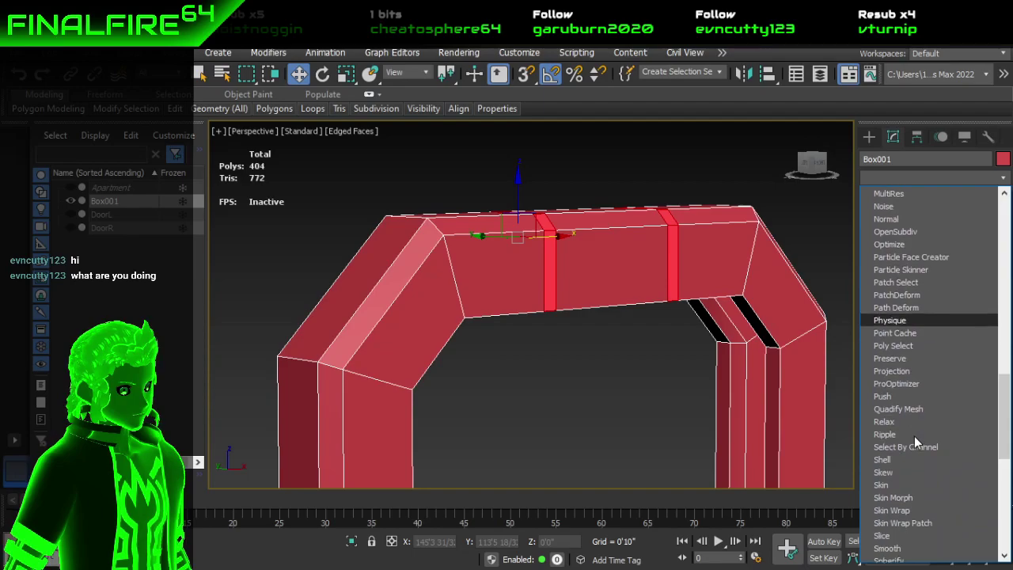
pyautogui.scroll(-6, 914, 436)
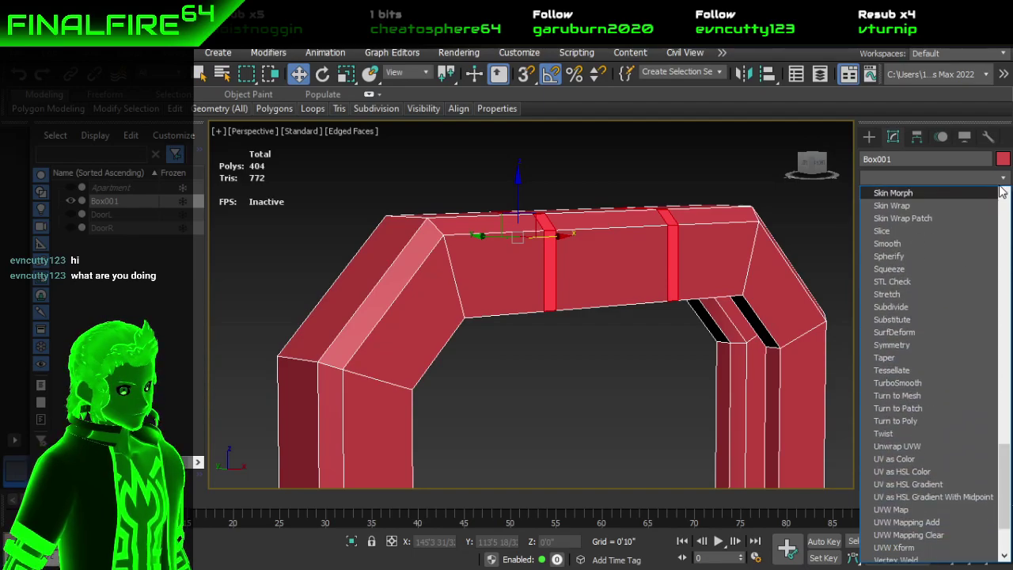
pyautogui.click(1002, 179)
# Step: Extrude the ten selected strip polygons on the top beam by Local Normal with a height of about 25/32"
pyautogui.scroll(-3, 951, 396)
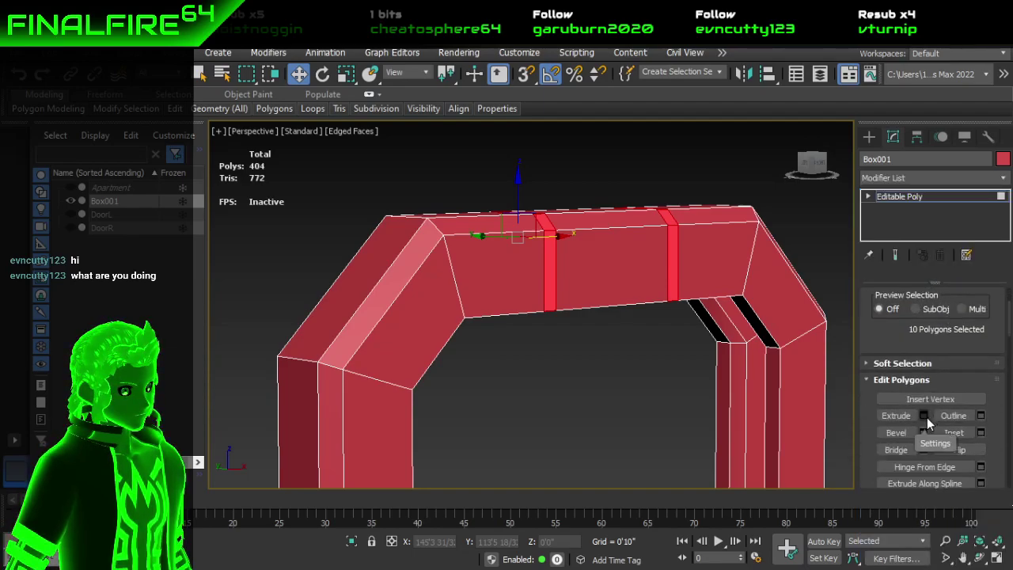
pyautogui.click(924, 416)
pyautogui.click(543, 313)
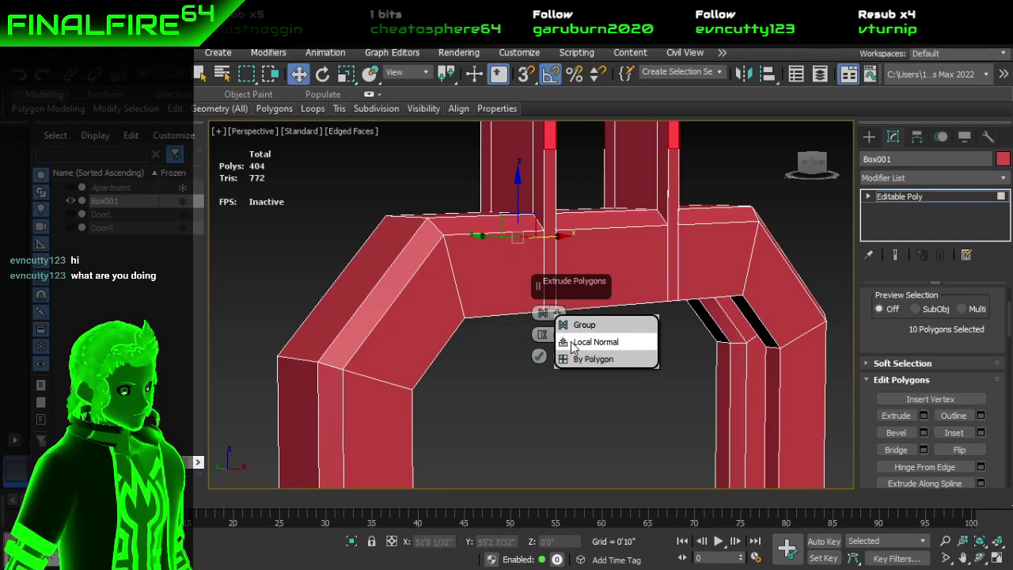
pyautogui.click(574, 342)
pyautogui.moveTo(561, 334); pyautogui.dragTo(568, 419)
# Step: Set the height of the strip extrusion to 1" and apply it
pyautogui.keyDown('alt'); pyautogui.moveTo(717, 346); pyautogui.dragTo(690, 373, button='middle'); pyautogui.keyUp('alt')
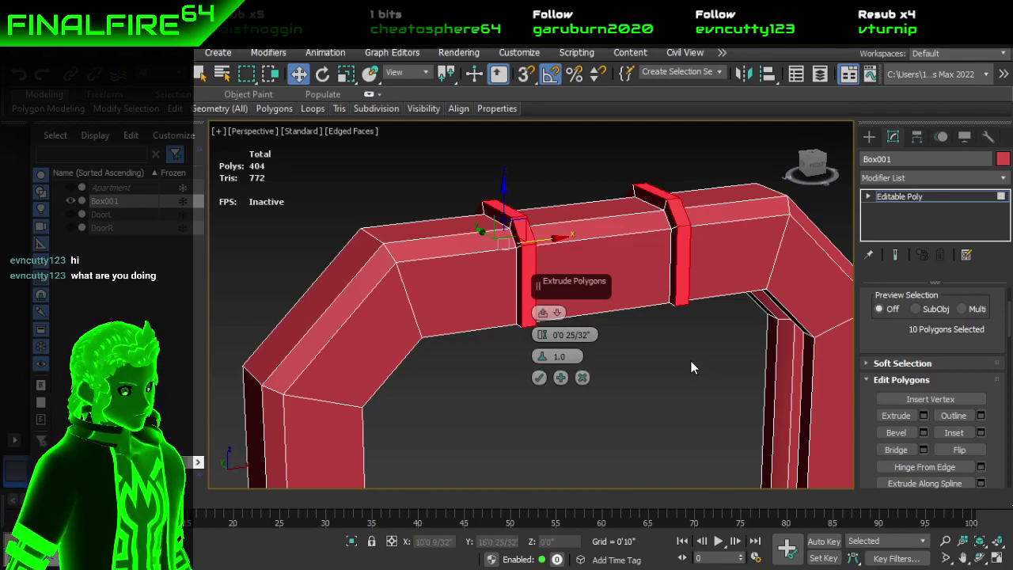
pyautogui.keyDown('alt'); pyautogui.moveTo(734, 311); pyautogui.dragTo(674, 314, button='middle'); pyautogui.keyUp('alt')
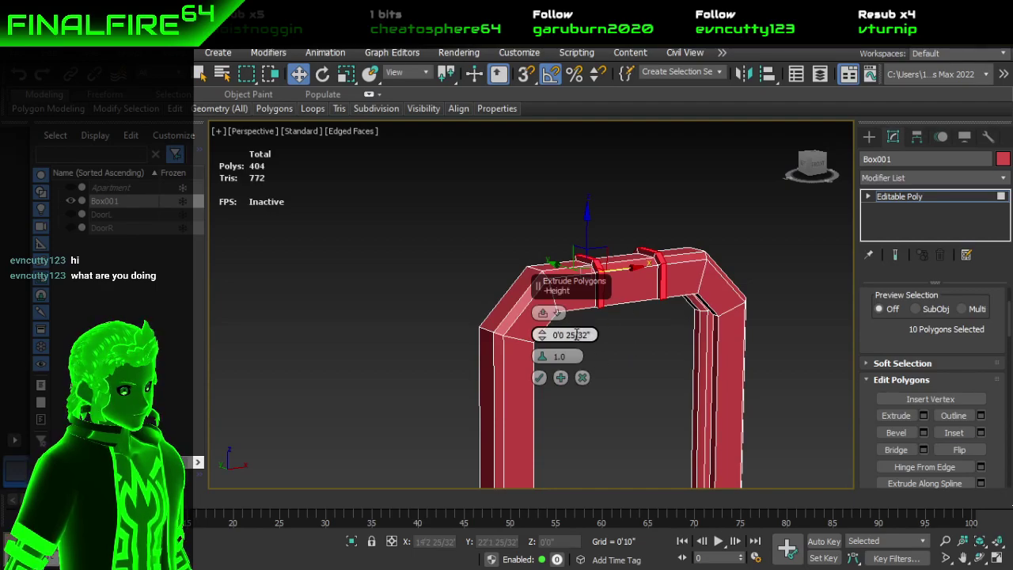
pyautogui.keyDown('alt'); pyautogui.moveTo(646, 335); pyautogui.dragTo(578, 339, button='middle'); pyautogui.keyUp('alt')
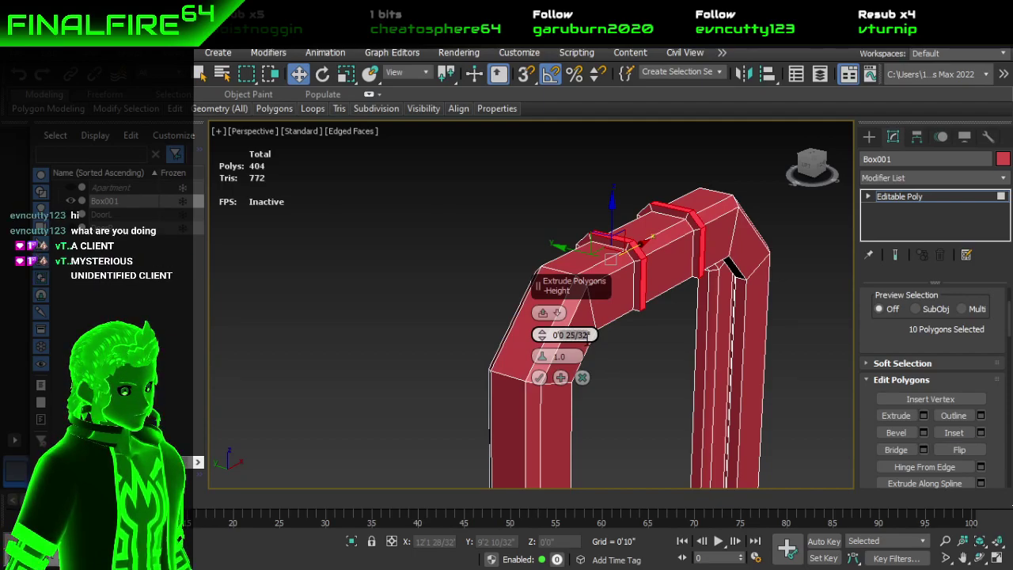
pyautogui.doubleClick(586, 335)
pyautogui.write('1')
pyautogui.press('Return')
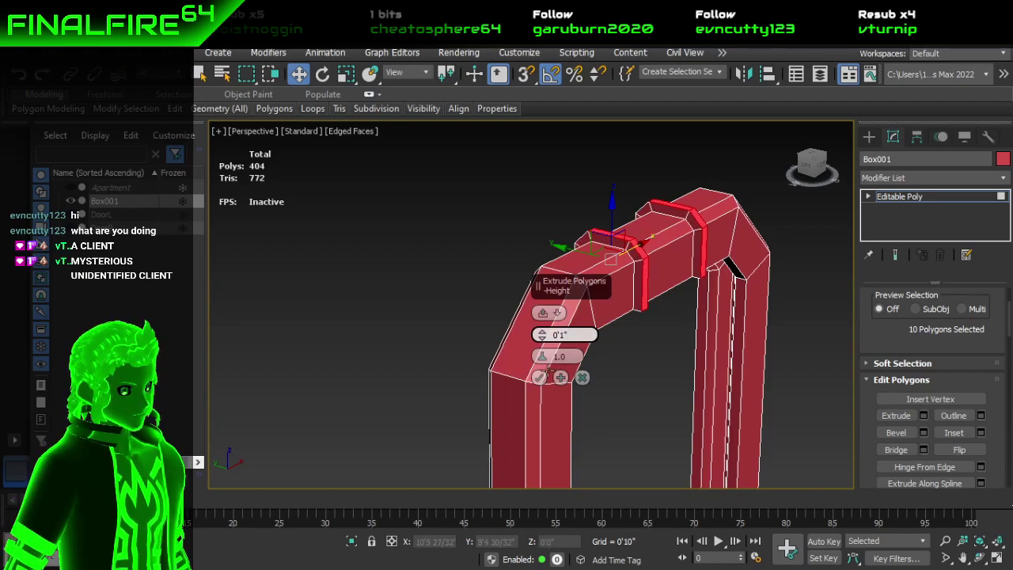
pyautogui.click(540, 377)
# Step: Clear the polygon selection and turn off edged faces in the perspective view
pyautogui.keyDown('alt'); pyautogui.moveTo(660, 385); pyautogui.dragTo(736, 302, button='middle'); pyautogui.keyUp('alt')
pyautogui.click(779, 308)
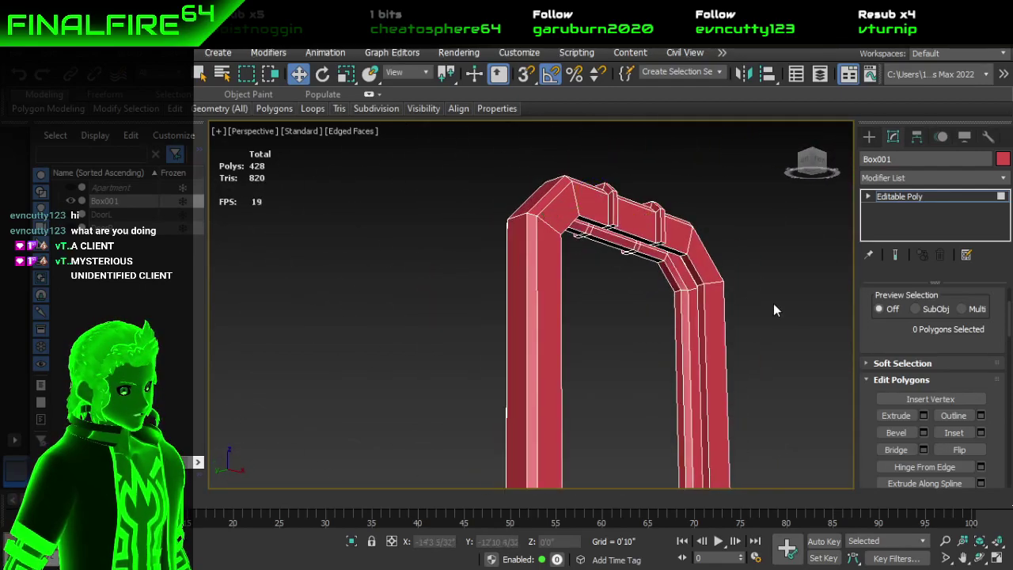
pyautogui.click(358, 134)
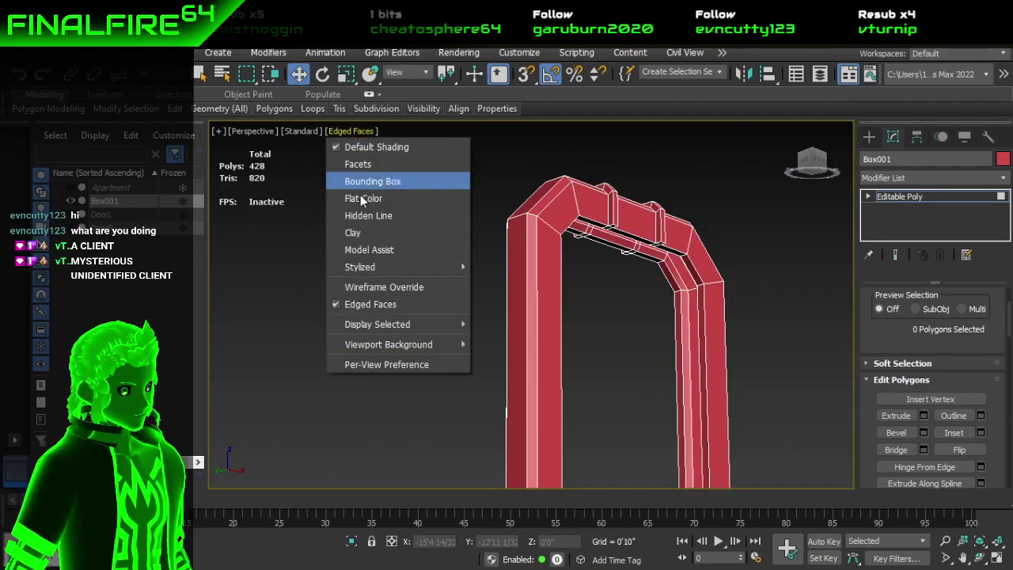
pyautogui.click(412, 305)
pyautogui.moveTo(411, 312)
pyautogui.mouseDown(button='middle')
pyautogui.moveTo(644, 282)
pyautogui.moveTo(593, 266)
pyautogui.moveTo(502, 278)
pyautogui.mouseUp(button='middle')
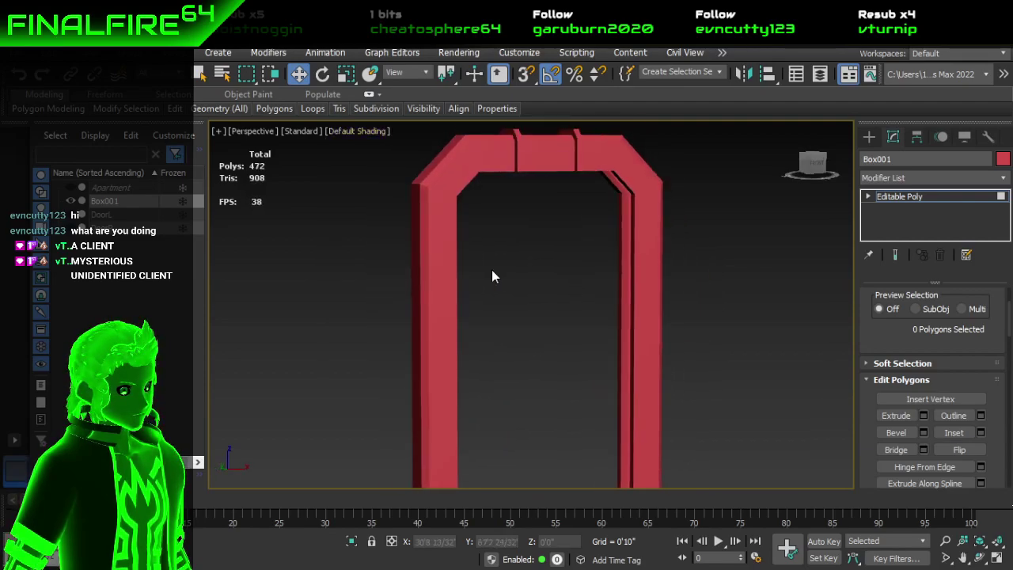
# Step: Unhide DoorL and DoorR and inspect the closed doors inside the frame from both sides
pyautogui.click(71, 216)
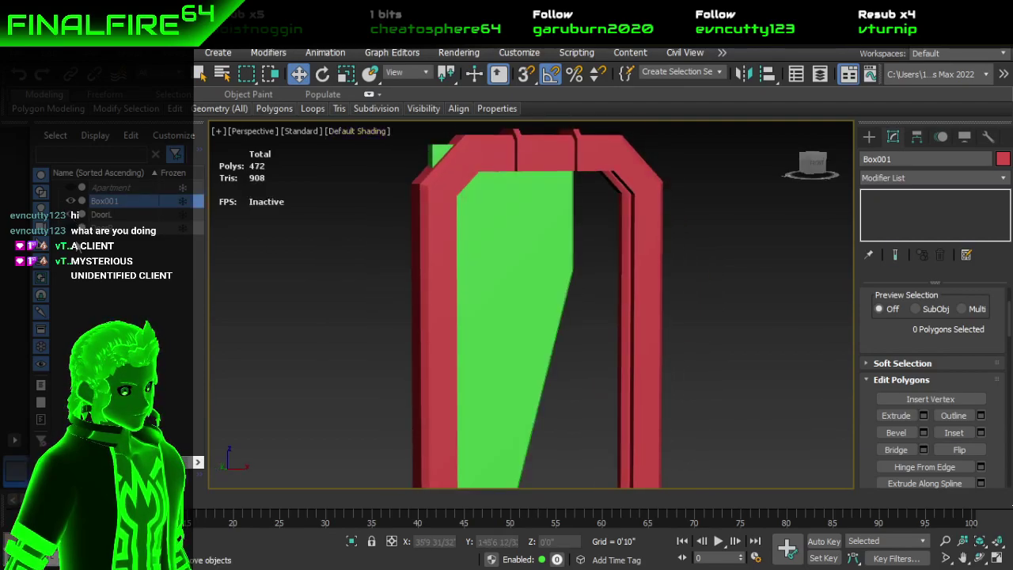
pyautogui.click(71, 229)
pyautogui.keyDown('alt'); pyautogui.moveTo(498, 305); pyautogui.dragTo(716, 272, button='middle'); pyautogui.keyUp('alt')
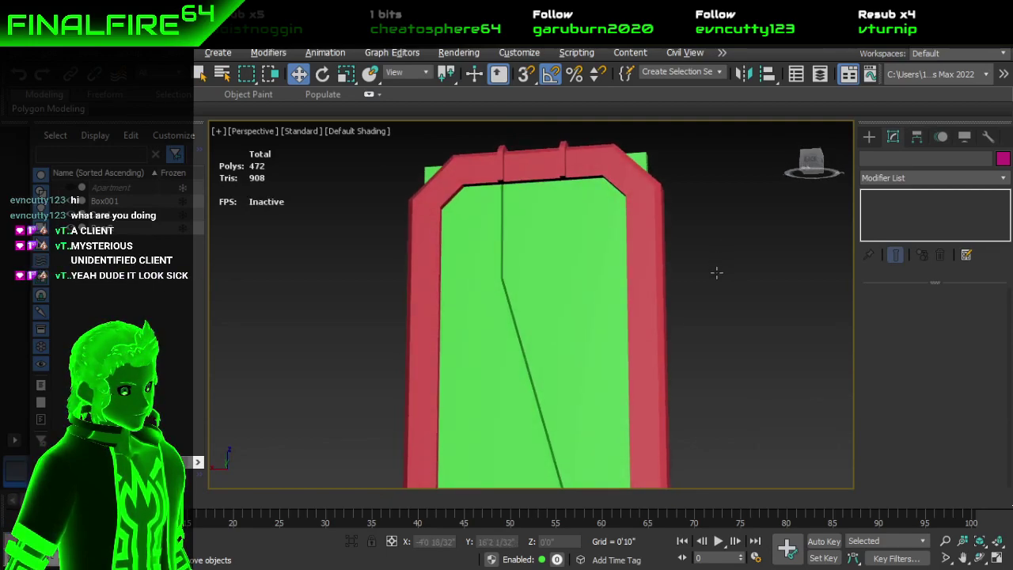
pyautogui.keyDown('alt'); pyautogui.moveTo(717, 276); pyautogui.dragTo(541, 274, button='middle'); pyautogui.keyUp('alt')
# Step: Turn on Set Key mode and key DoorL and DoorR in their closed position at frame 0
pyautogui.click(545, 274)
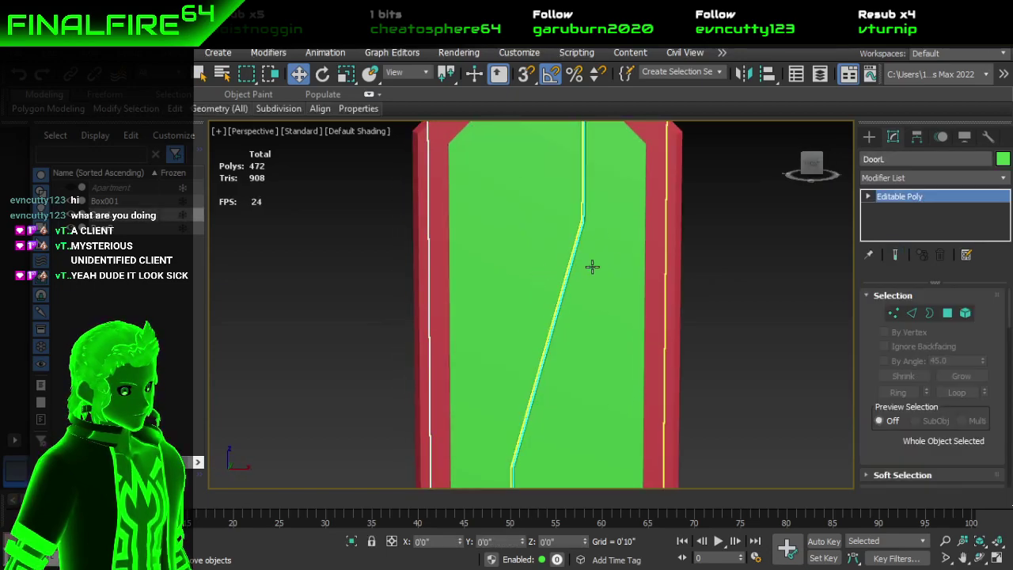
pyautogui.scroll(-2, 594, 271)
pyautogui.scroll(4, 536, 294)
pyautogui.scroll(-1, 543, 337)
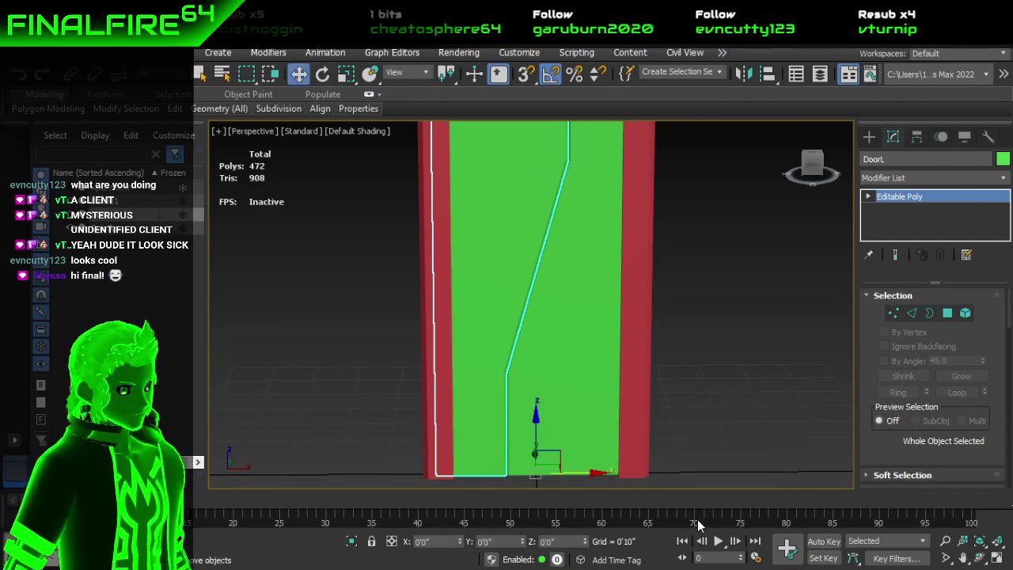
pyautogui.click(824, 559)
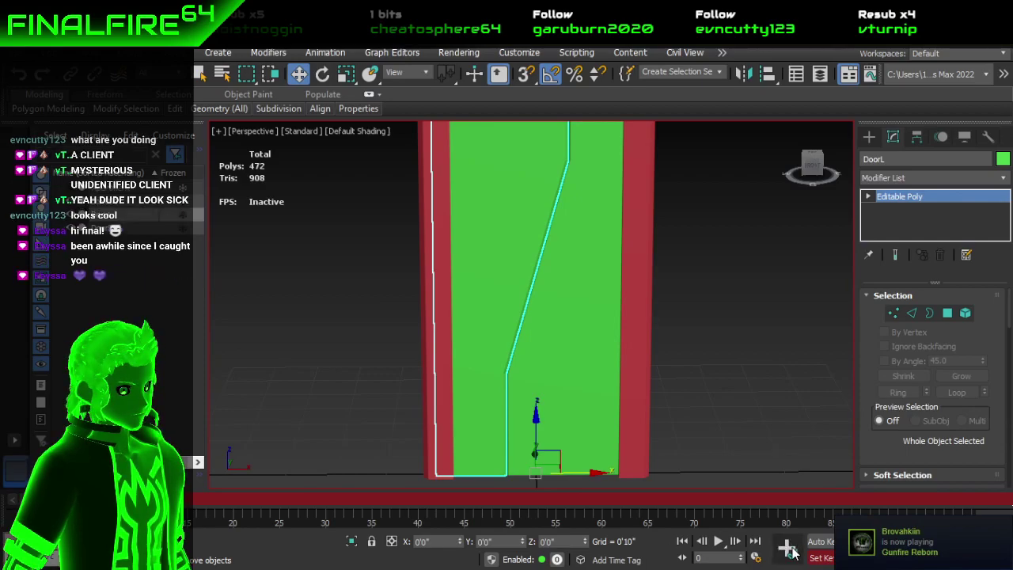
pyautogui.click(607, 414)
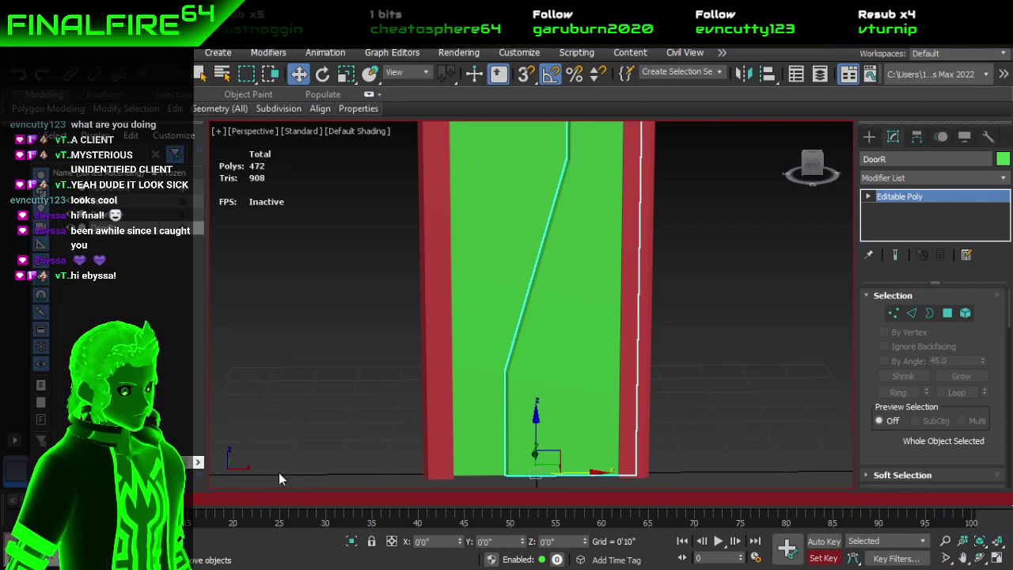
# Step: At frame 30, slide DoorR open to X 2'0" and set a key
pyautogui.moveTo(51, 500); pyautogui.dragTo(330, 524)
pyautogui.press('w')
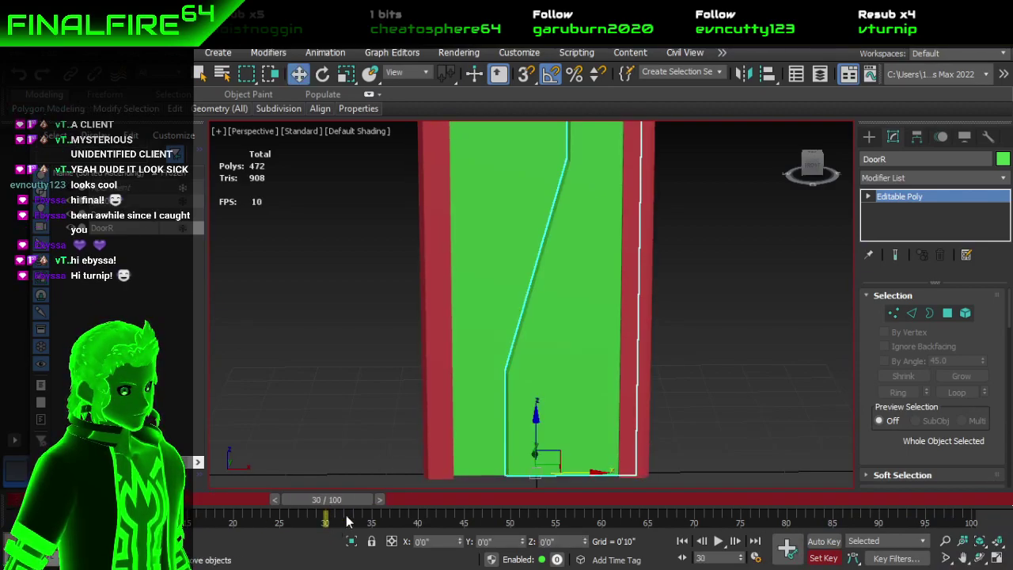
pyautogui.moveTo(596, 475); pyautogui.dragTo(713, 484)
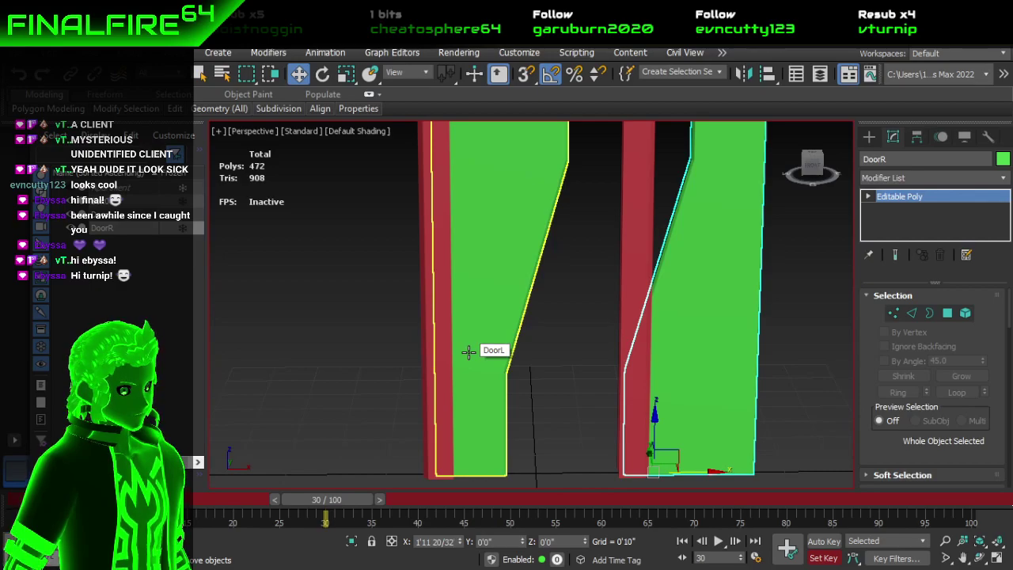
pyautogui.doubleClick(418, 541)
pyautogui.write("2'")
pyautogui.press('Return')
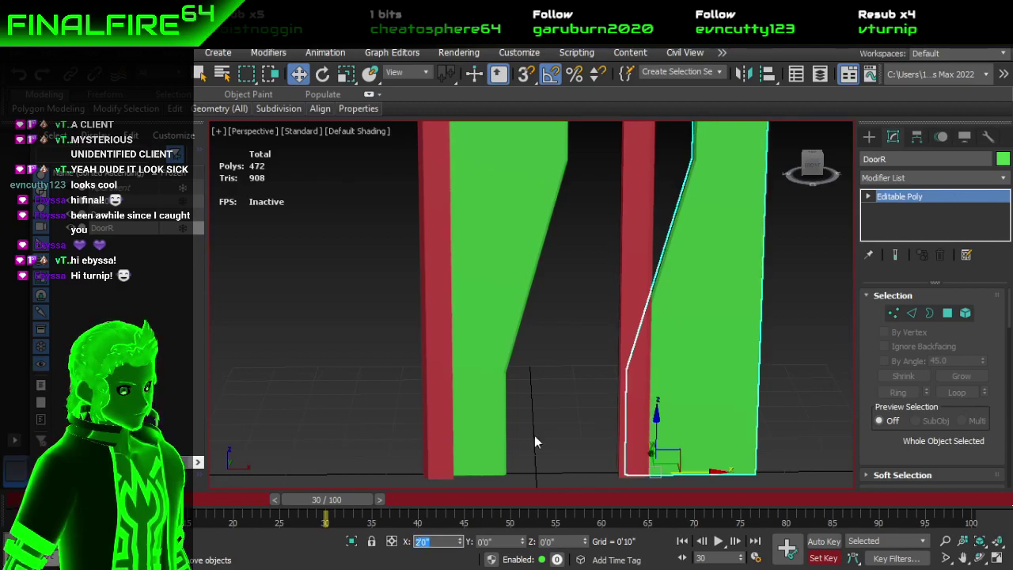
pyautogui.click(796, 546)
# Step: Slide DoorL open in the opposite direction to X -2'0" at frame 30
pyautogui.moveTo(327, 506); pyautogui.dragTo(339, 491)
pyautogui.press('w')
pyautogui.click(465, 349)
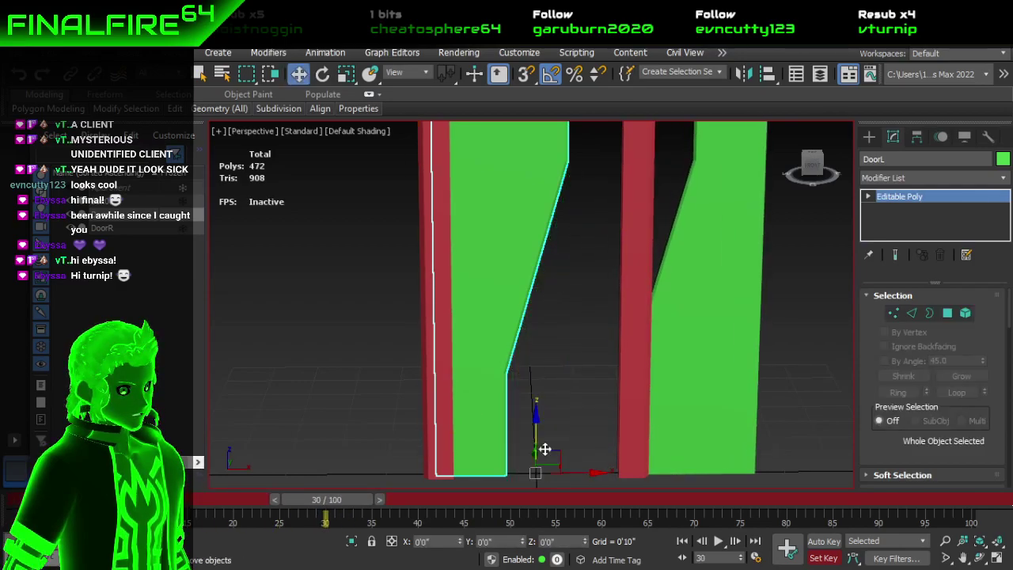
pyautogui.moveTo(602, 478); pyautogui.dragTo(480, 467)
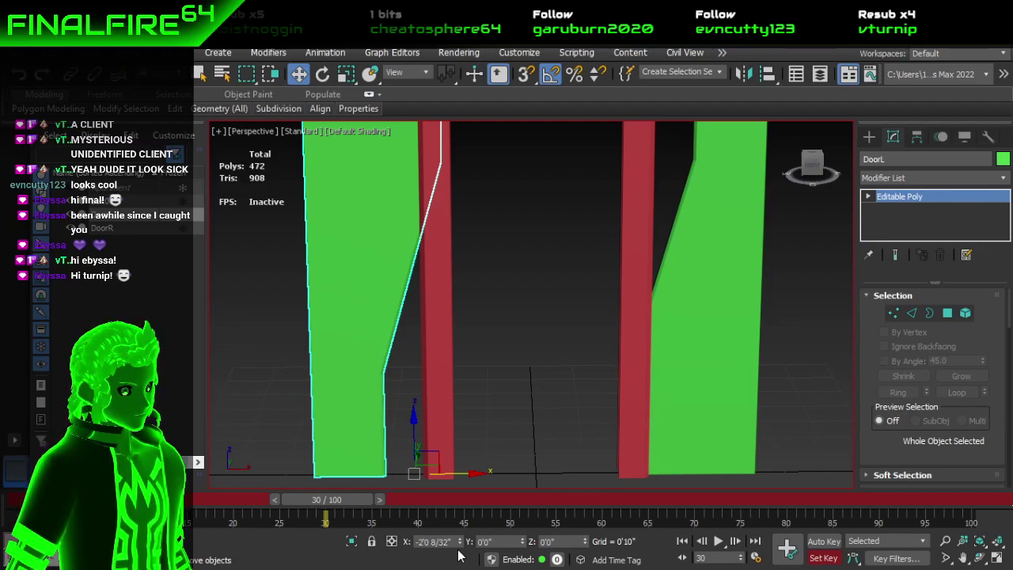
pyautogui.scroll(-4, 597, 410)
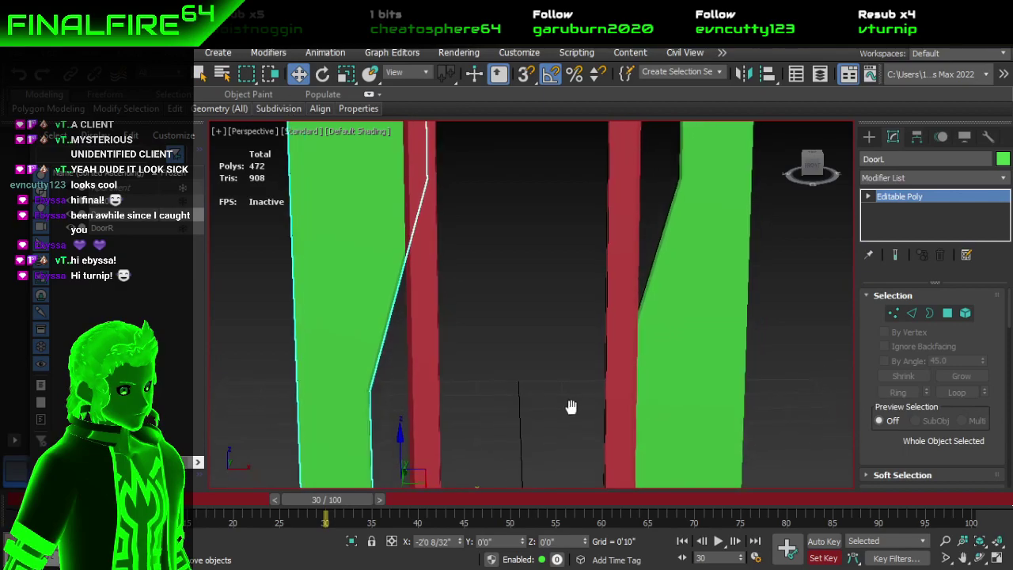
pyautogui.doubleClick(431, 542)
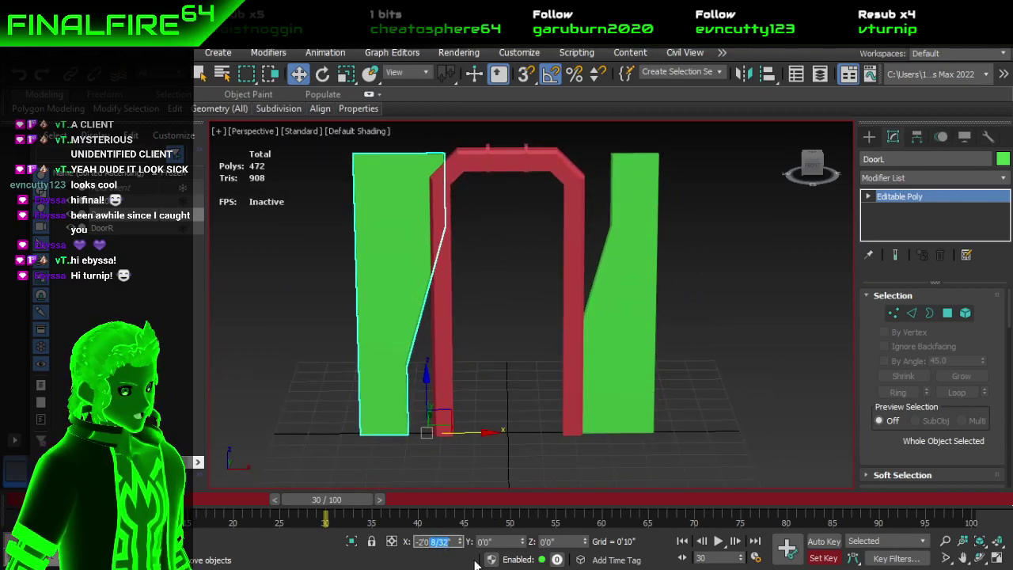
pyautogui.press('BackSpace')
pyautogui.press('Return')
# Step: Key DoorL's open position at frame 30 and hold both doors open with keys at frame 50
pyautogui.click(546, 365)
pyautogui.keyDown('alt'); pyautogui.moveTo(539, 363); pyautogui.dragTo(511, 338, button='middle'); pyautogui.keyUp('alt')
pyautogui.scroll(3, 513, 313)
pyautogui.scroll(-3, 520, 321)
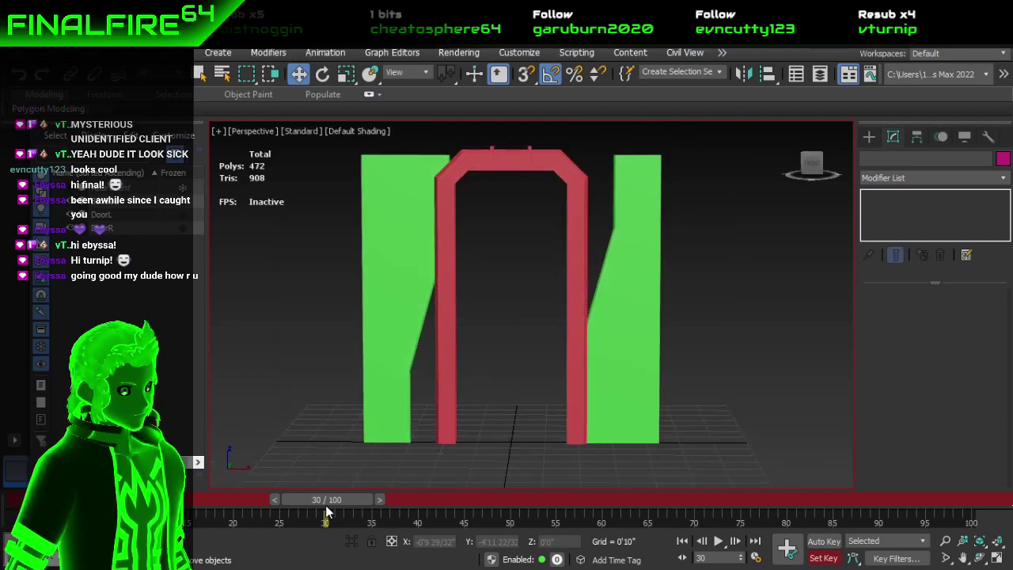
pyautogui.click(398, 372)
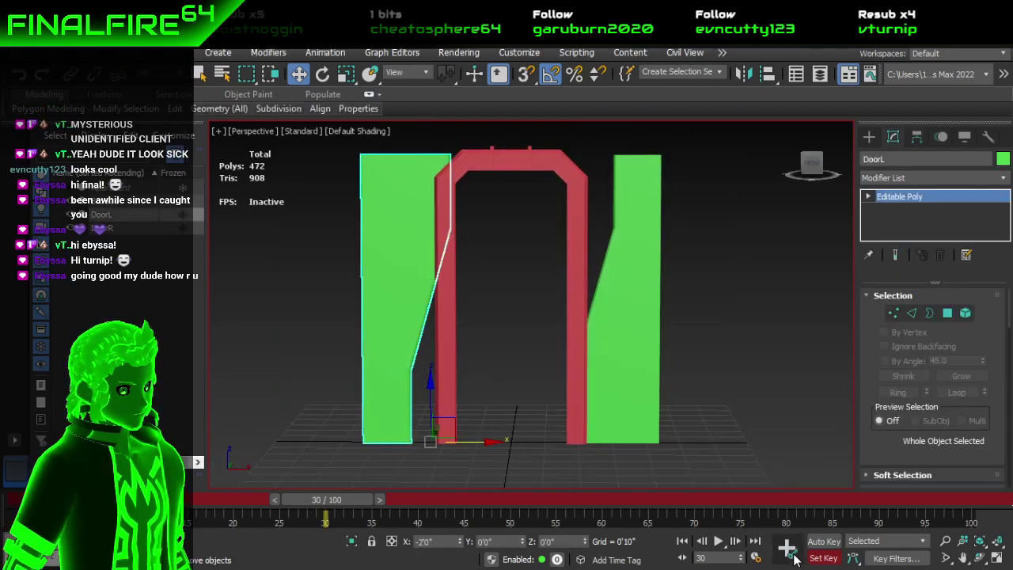
pyautogui.moveTo(333, 511); pyautogui.dragTo(518, 515)
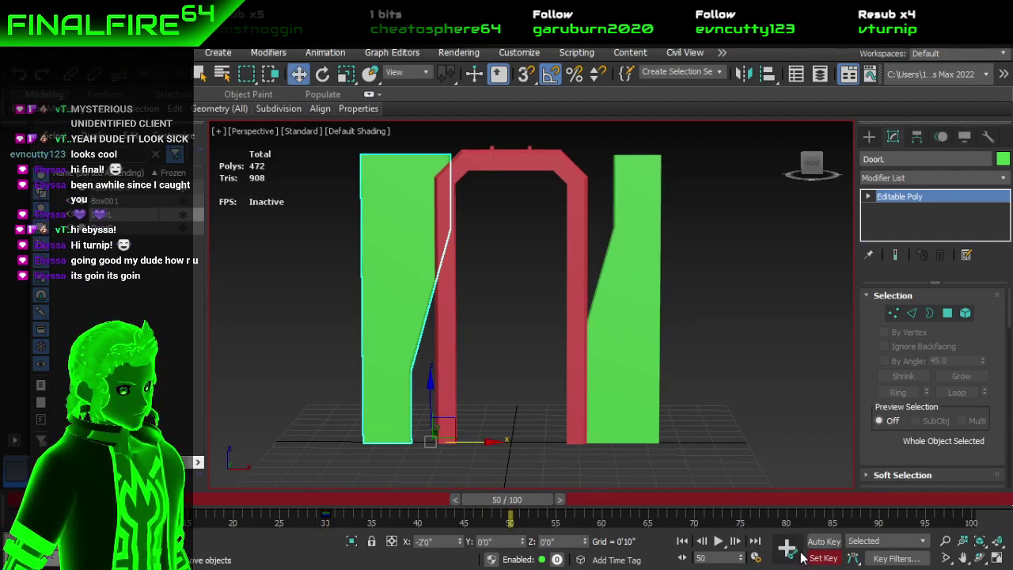
pyautogui.click(639, 386)
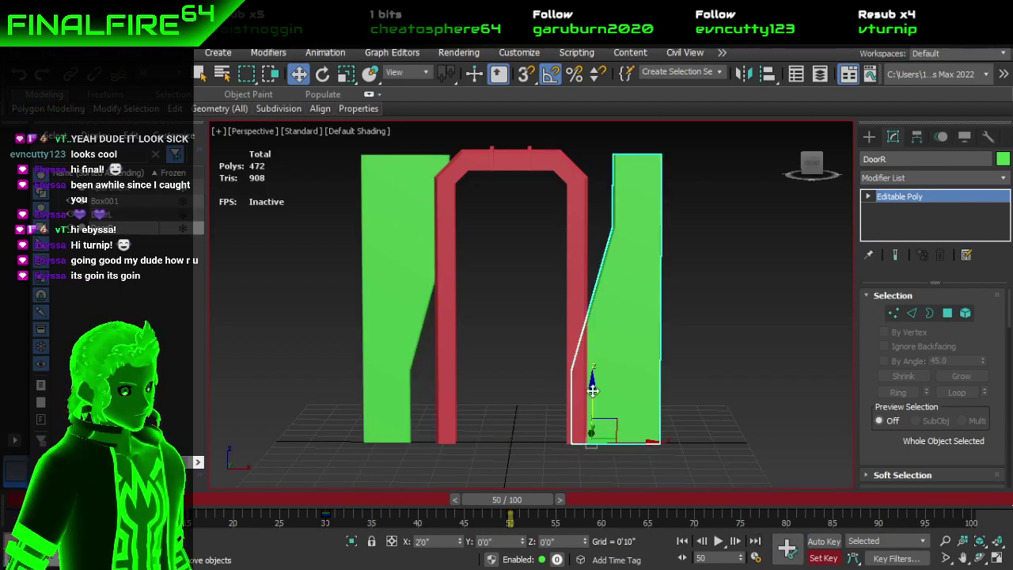
# Step: At frame 80, close DoorR and DoorL again by resetting their X positions to 0'0"
pyautogui.moveTo(528, 500); pyautogui.dragTo(803, 527)
pyautogui.press('w')
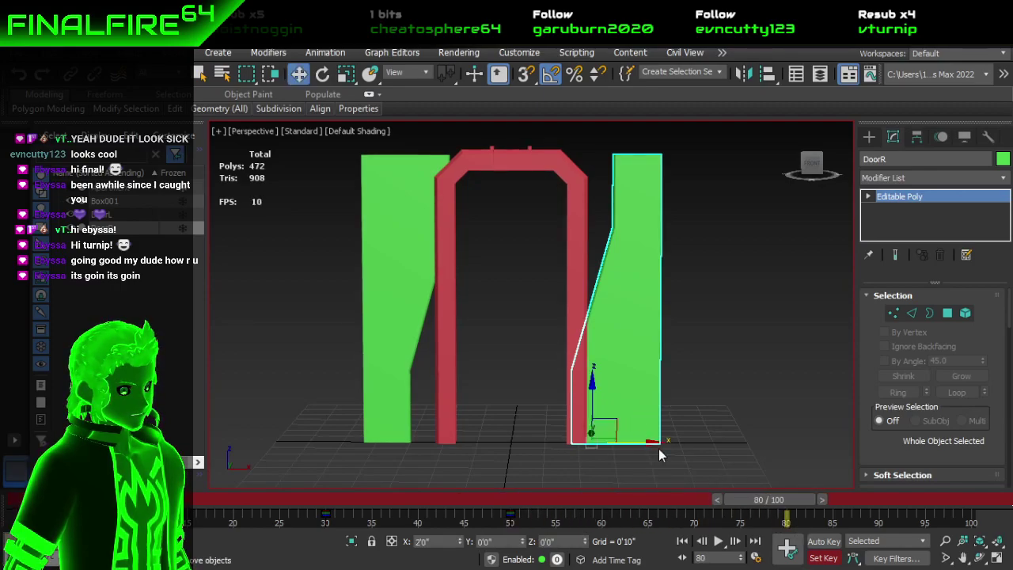
pyautogui.moveTo(647, 441); pyautogui.dragTo(567, 452)
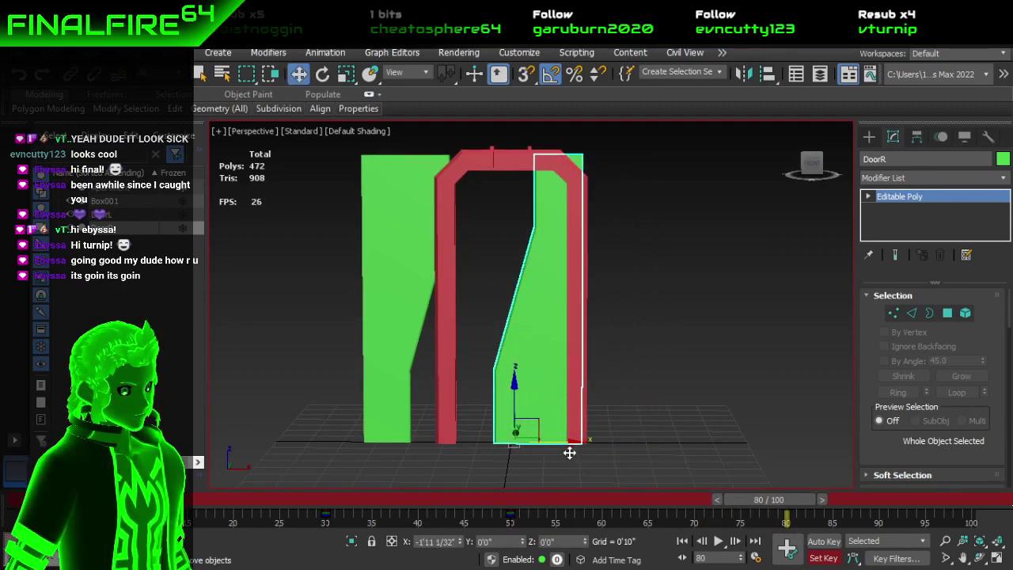
pyautogui.rightClick(461, 542)
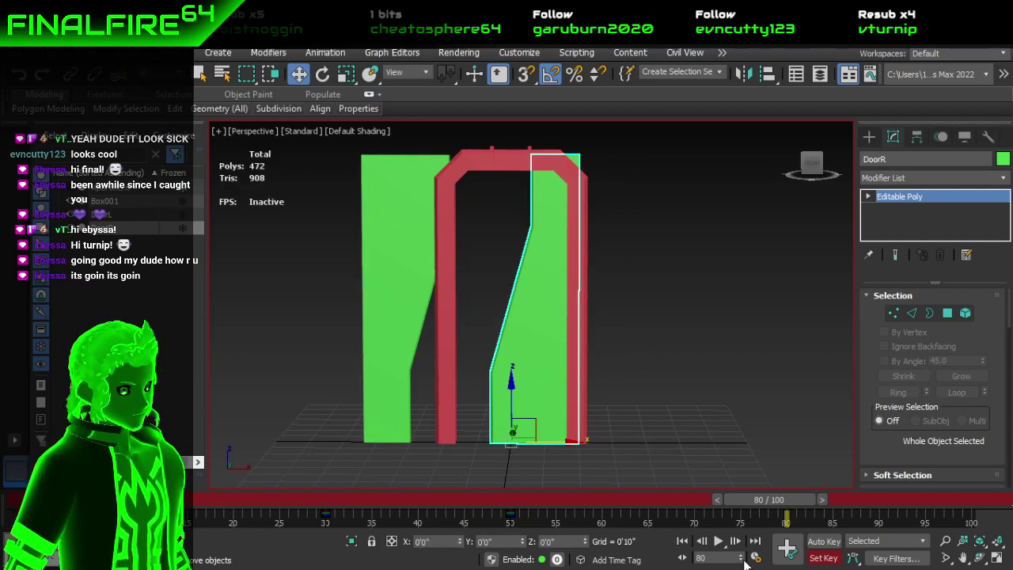
pyautogui.click(387, 361)
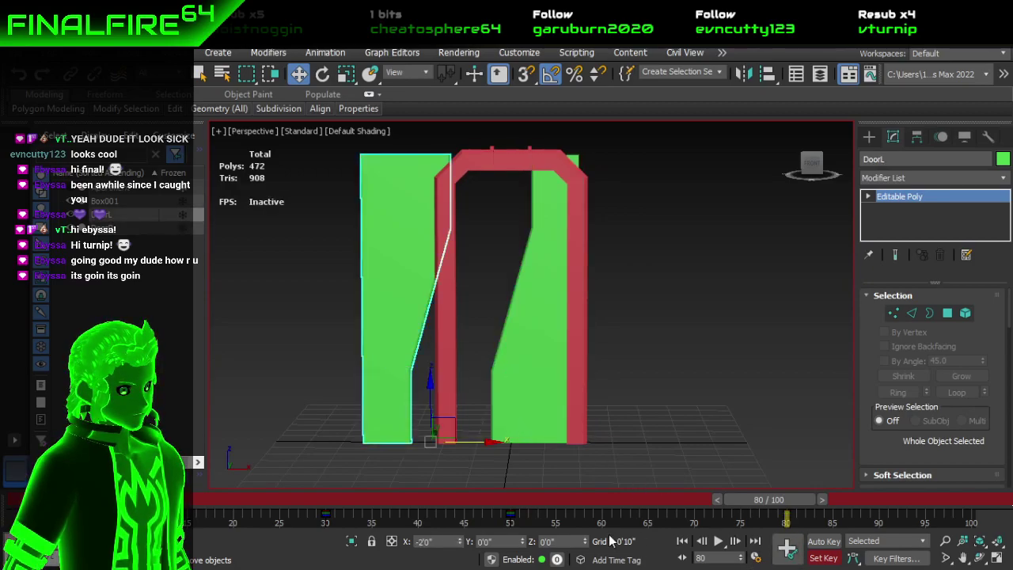
pyautogui.rightClick(460, 541)
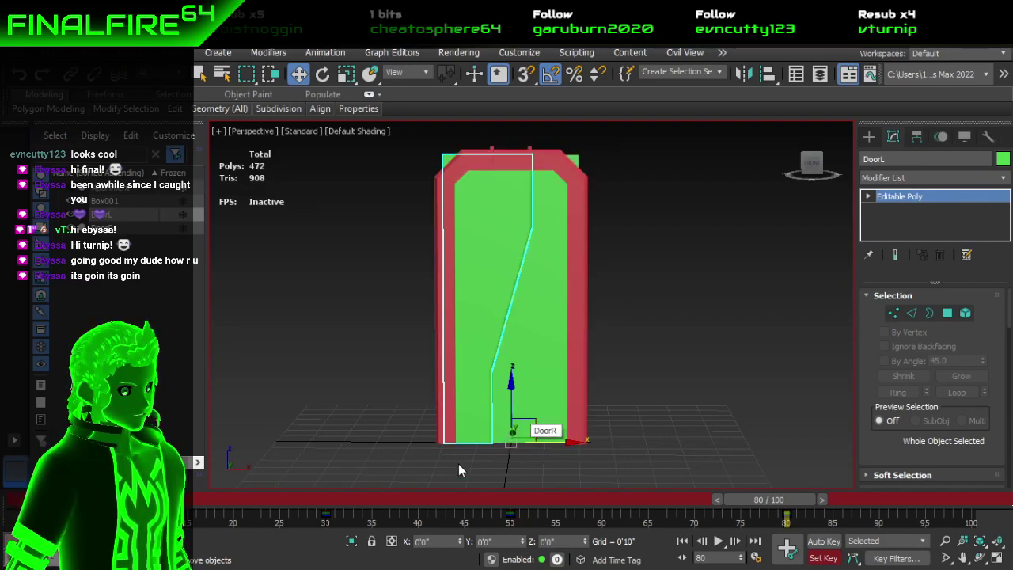
# Step: Play the door animation from the start to check both halves sliding open and closed
pyautogui.moveTo(764, 502); pyautogui.dragTo(208, 500)
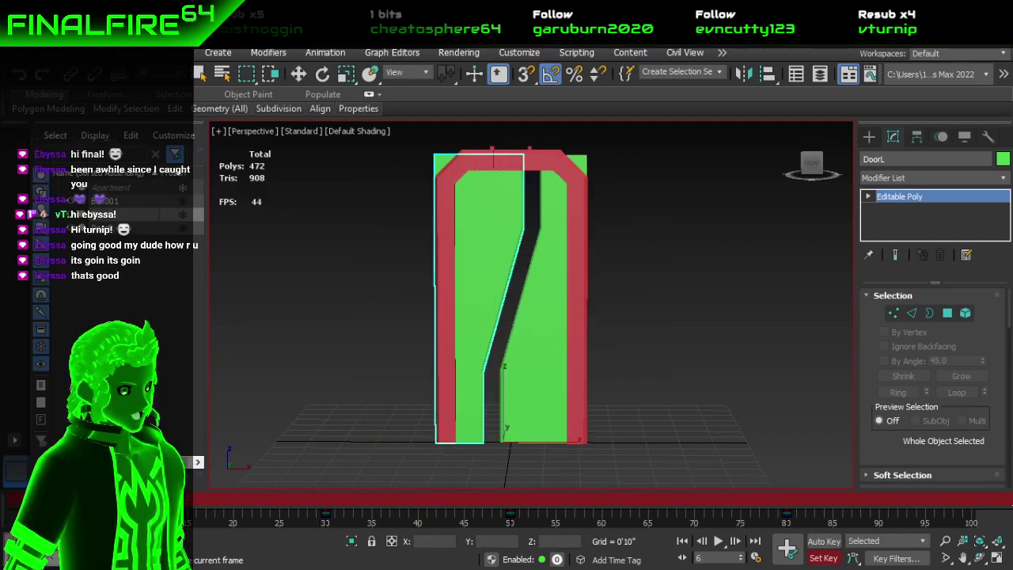
pyautogui.press('w')
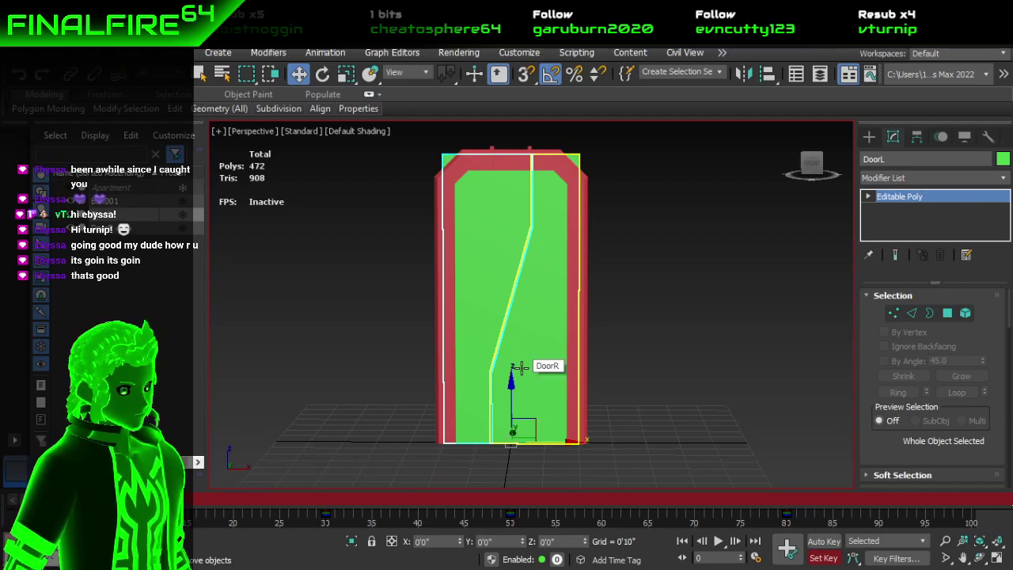
pyautogui.moveTo(519, 254); pyautogui.dragTo(525, 258, button='middle')
pyautogui.press('space')
pyautogui.click(676, 352)
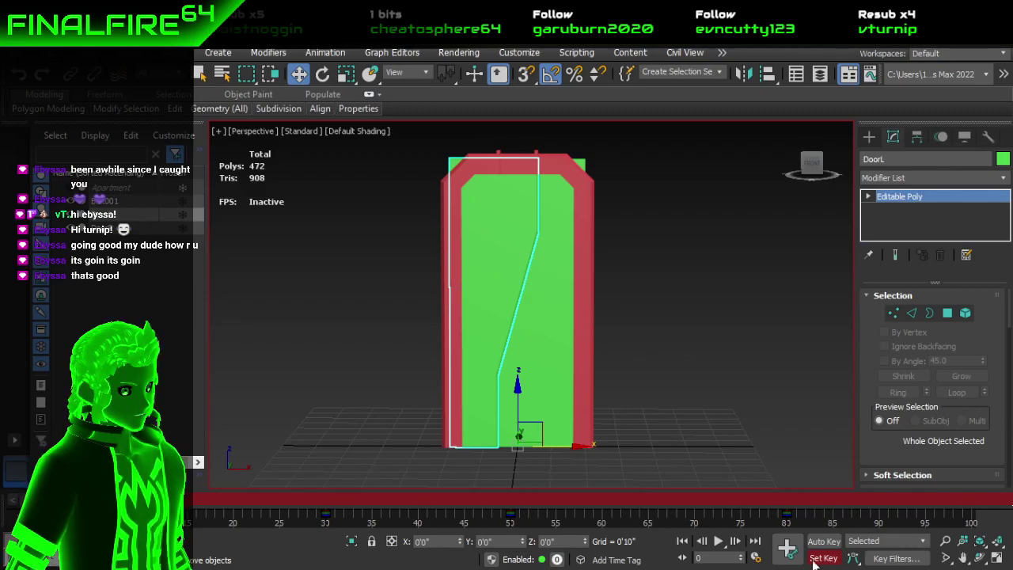
pyautogui.click(719, 542)
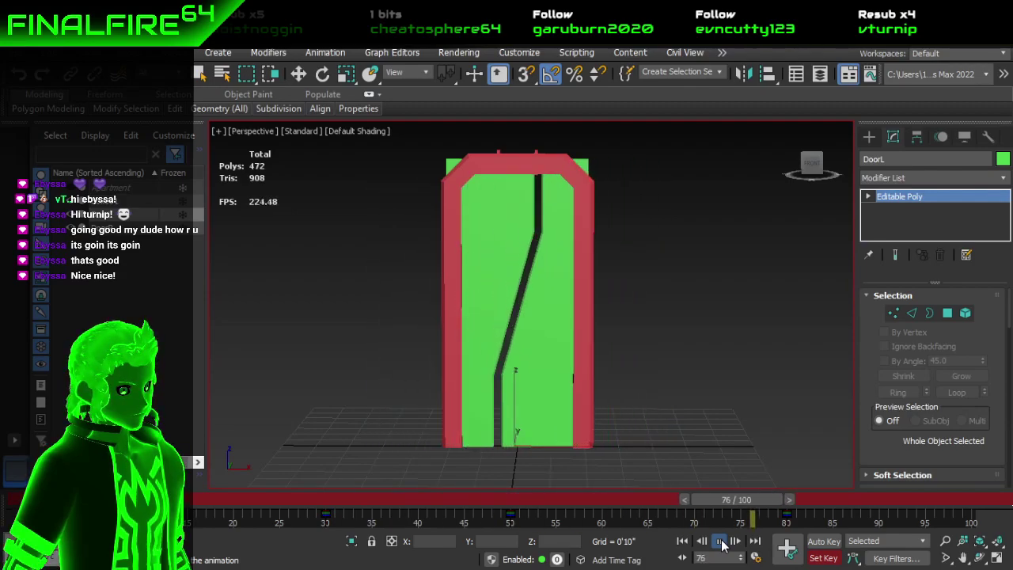
pyautogui.click(720, 541)
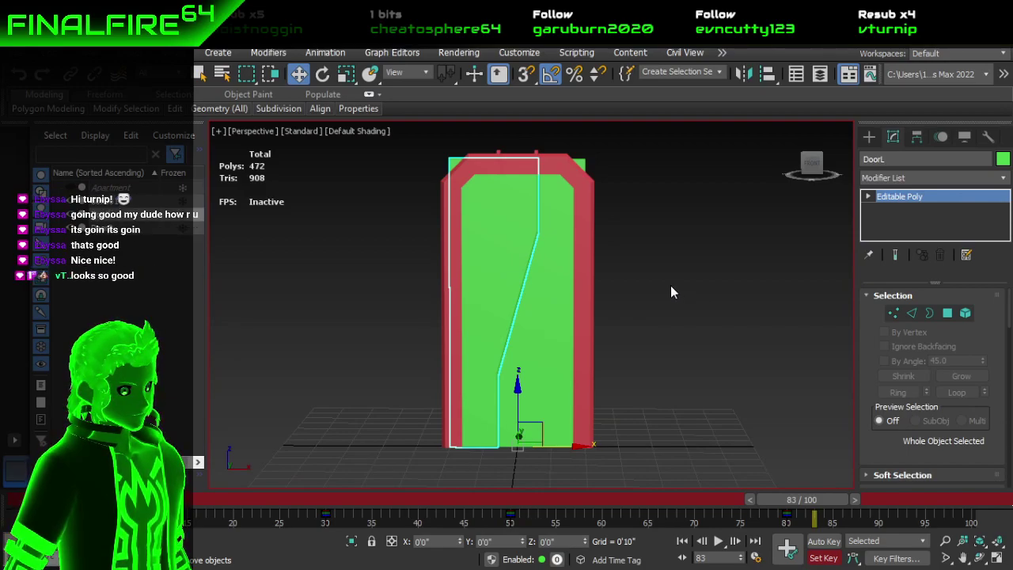
# Step: Unhide the Apartment model around the door, and turn off Set Key mode with the timeline back at frame 0
pyautogui.click(70, 188)
pyautogui.scroll(-4, 579, 229)
pyautogui.keyDown('alt'); pyautogui.moveTo(579, 229); pyautogui.dragTo(501, 299, button='middle'); pyautogui.keyUp('alt')
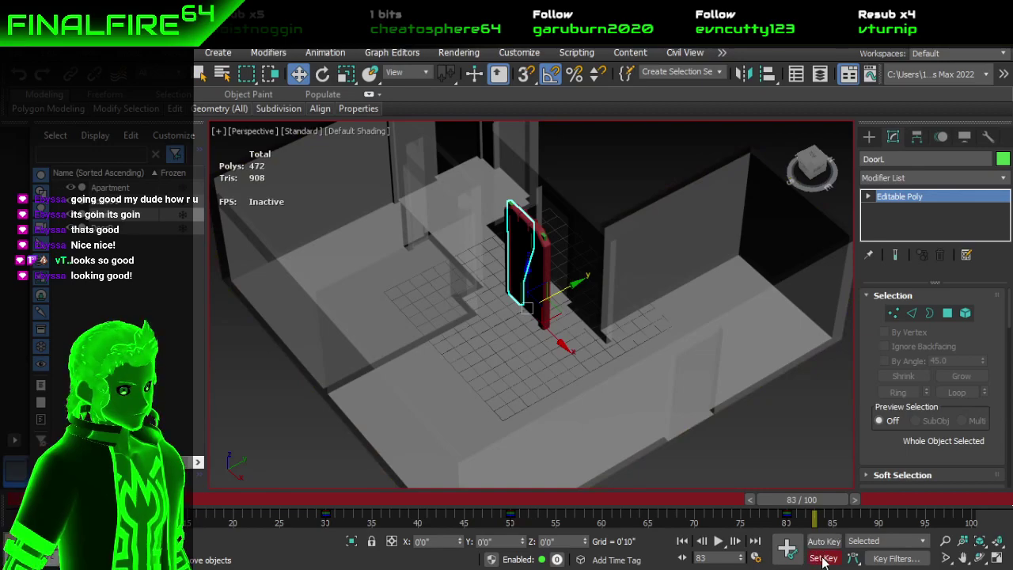
pyautogui.moveTo(802, 500); pyautogui.dragTo(335, 499)
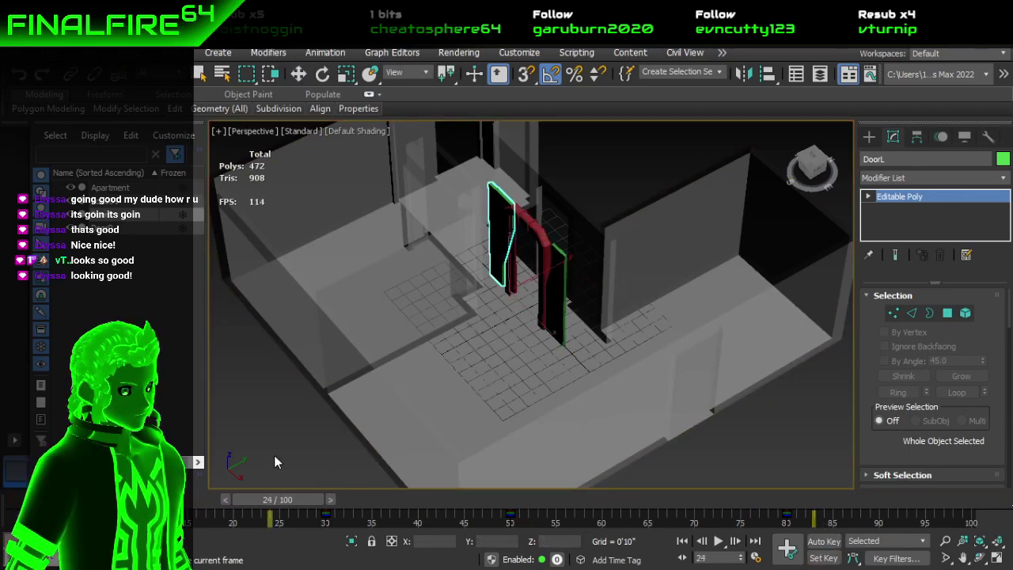
pyautogui.press('Home')
pyautogui.press('w')
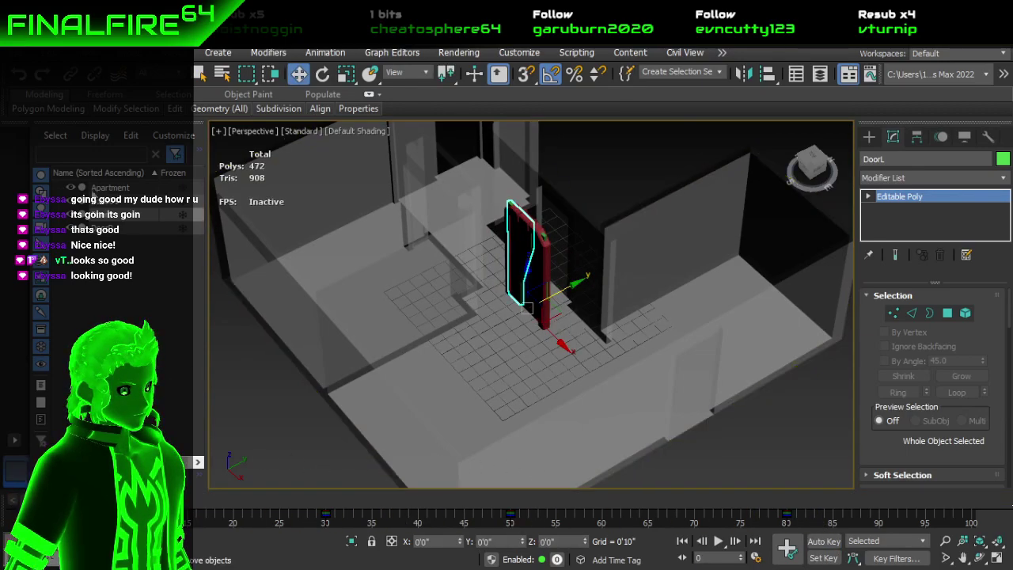
# Step: Move the Apartment to about X 0'4 20/32", Y -2'1 29/32" so its doorway lines up with the door frame
pyautogui.click(317, 220)
pyautogui.moveTo(576, 283); pyautogui.dragTo(552, 306)
pyautogui.keyDown('alt'); pyautogui.moveTo(609, 282); pyautogui.dragTo(420, 298, button='middle'); pyautogui.keyUp('alt')
pyautogui.scroll(4, 500, 313)
pyautogui.keyDown('alt'); pyautogui.moveTo(533, 320); pyautogui.dragTo(487, 355, button='middle'); pyautogui.keyUp('alt')
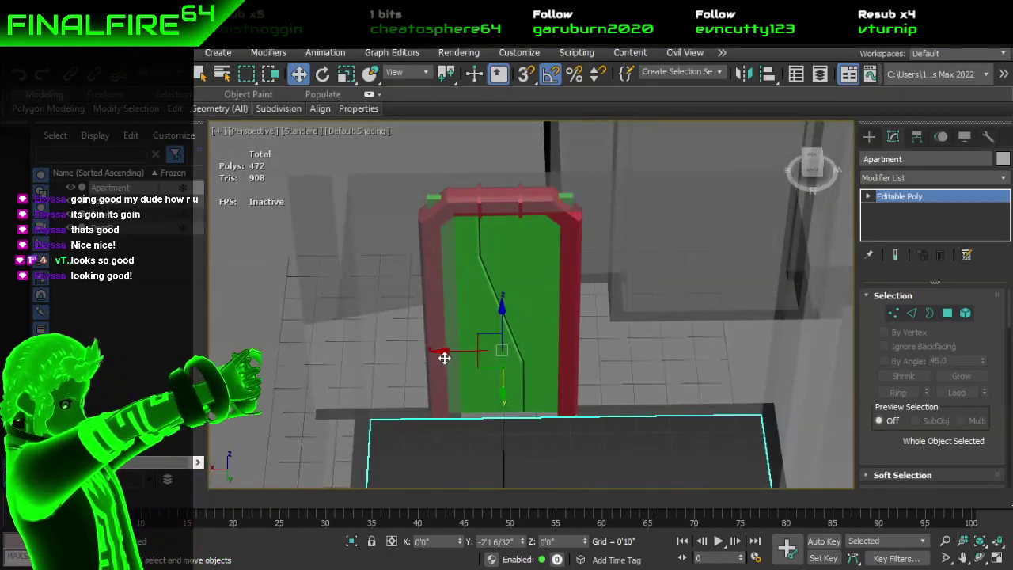
pyautogui.moveTo(452, 351); pyautogui.dragTo(436, 353)
pyautogui.keyDown('alt'); pyautogui.moveTo(476, 416); pyautogui.dragTo(516, 372, button='middle'); pyautogui.keyUp('alt')
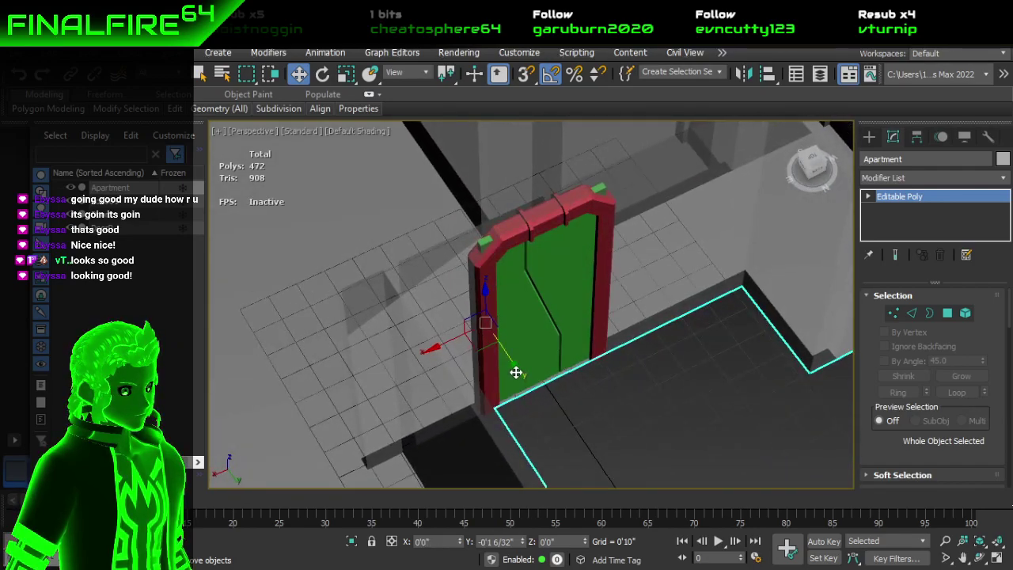
pyautogui.keyDown('alt'); pyautogui.moveTo(588, 359); pyautogui.dragTo(570, 342, button='middle'); pyautogui.keyUp('alt')
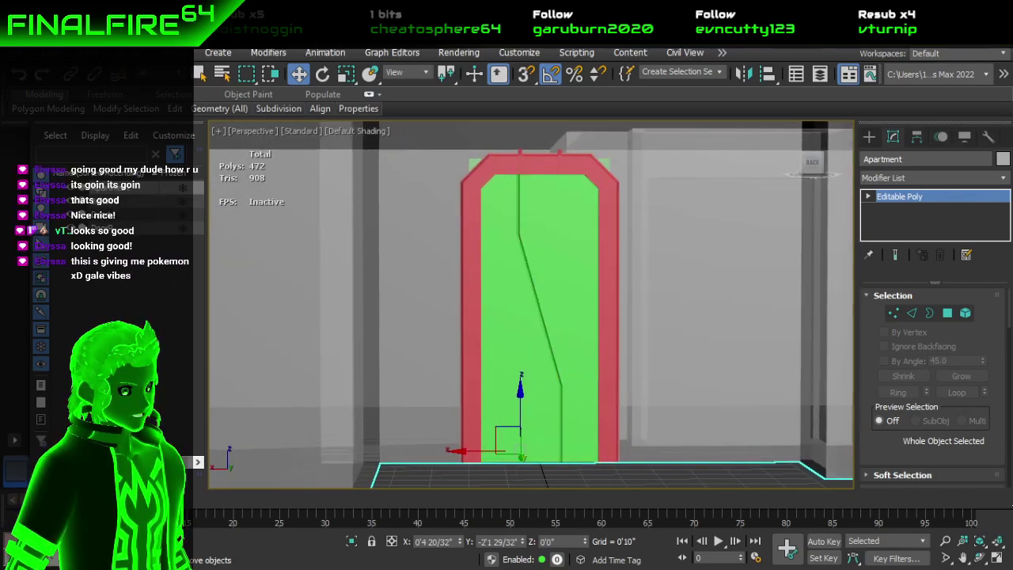
# Step: Turn off See-Through in the Apartment's object properties and deselect it
pyautogui.click(49, 52)
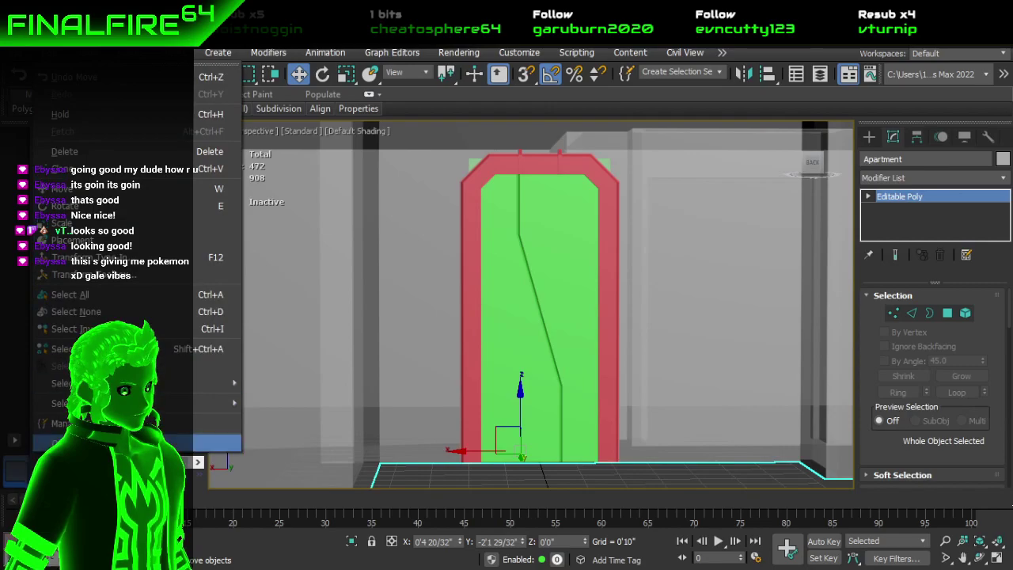
pyautogui.click(158, 442)
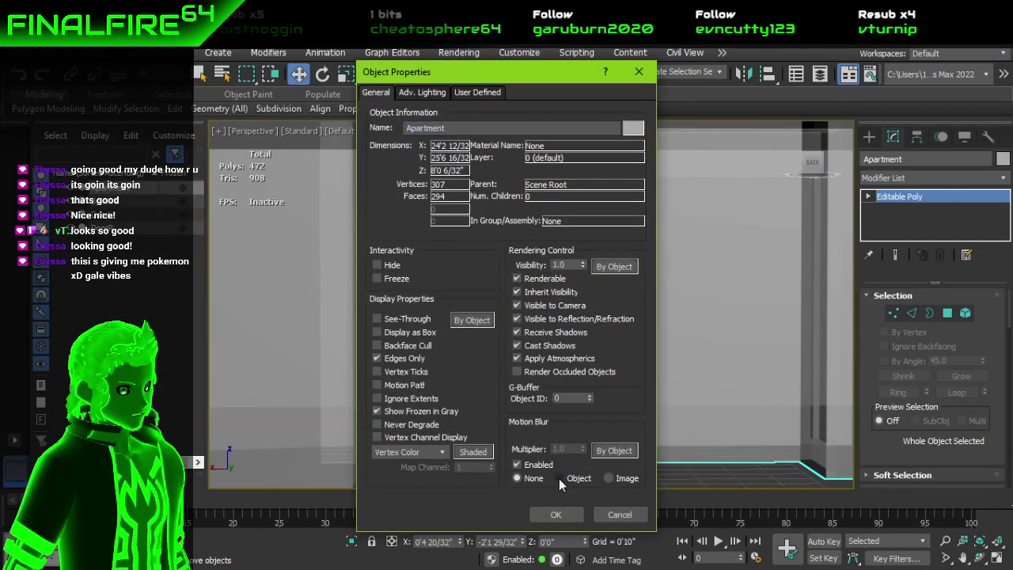
pyautogui.click(559, 515)
pyautogui.click(633, 481)
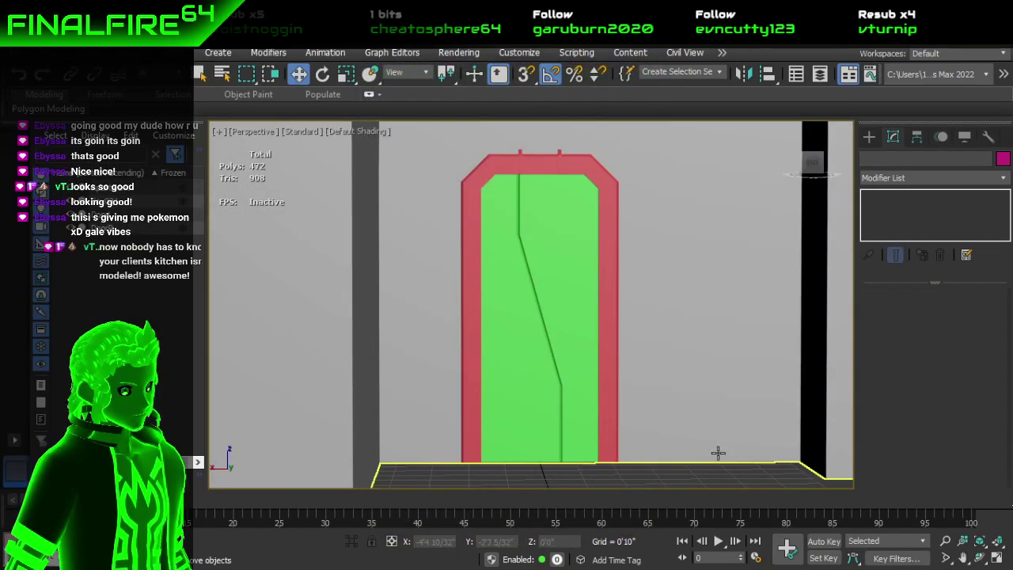
# Step: Play the animation inside the opaque apartment, examine the sliding door from the front and above, and stop playback
pyautogui.click(718, 541)
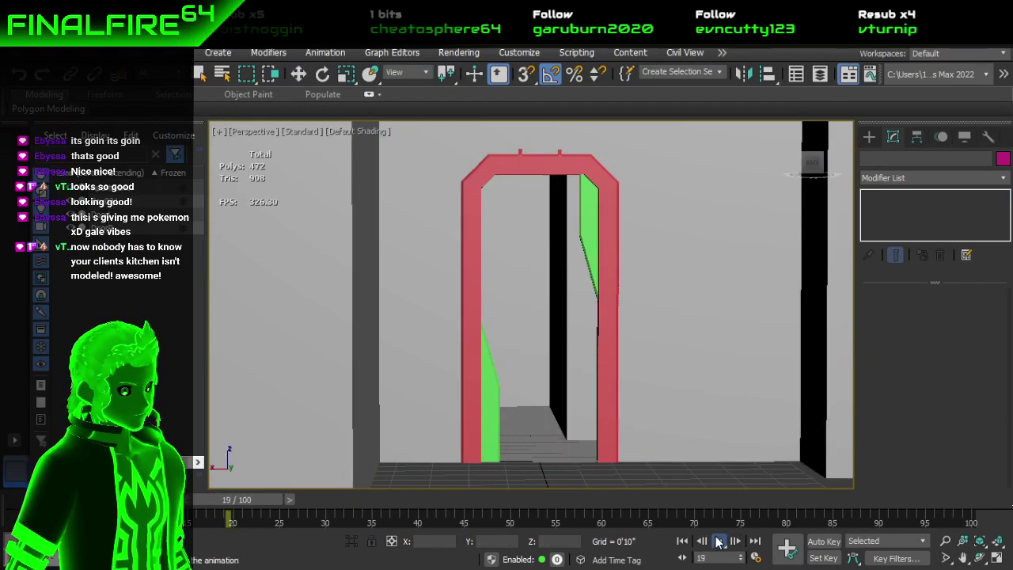
pyautogui.keyDown('alt'); pyautogui.moveTo(727, 410); pyautogui.dragTo(659, 355, button='middle'); pyautogui.keyUp('alt')
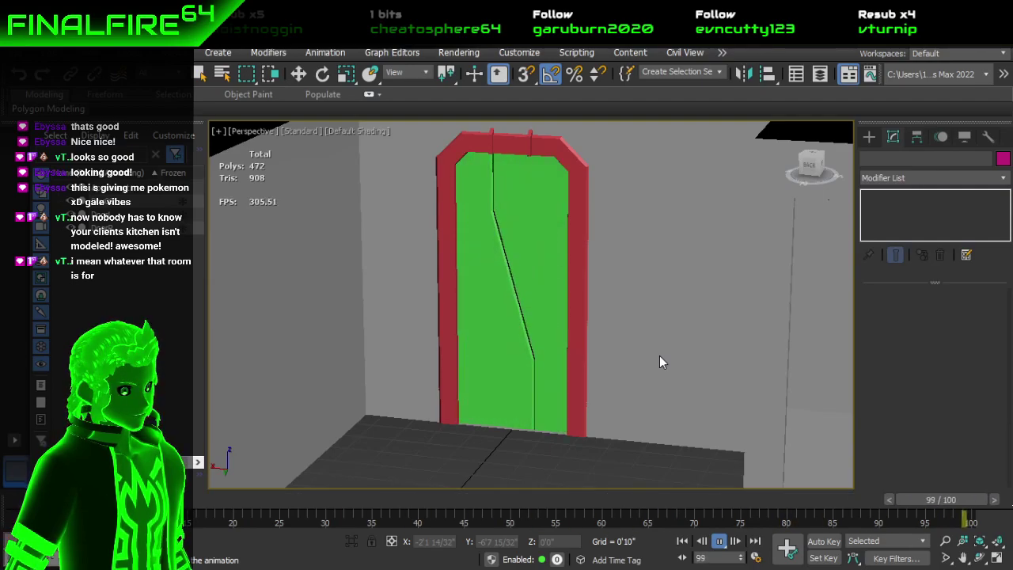
pyautogui.keyDown('alt'); pyautogui.moveTo(695, 283); pyautogui.dragTo(525, 233, button='middle'); pyautogui.keyUp('alt')
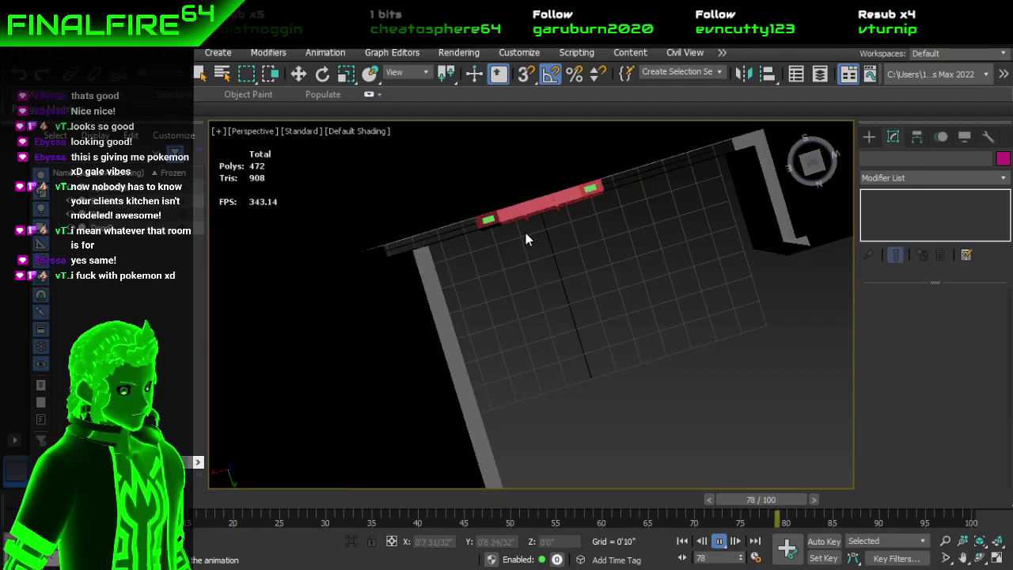
pyautogui.keyDown('alt'); pyautogui.moveTo(550, 206); pyautogui.dragTo(563, 180, button='middle'); pyautogui.keyUp('alt')
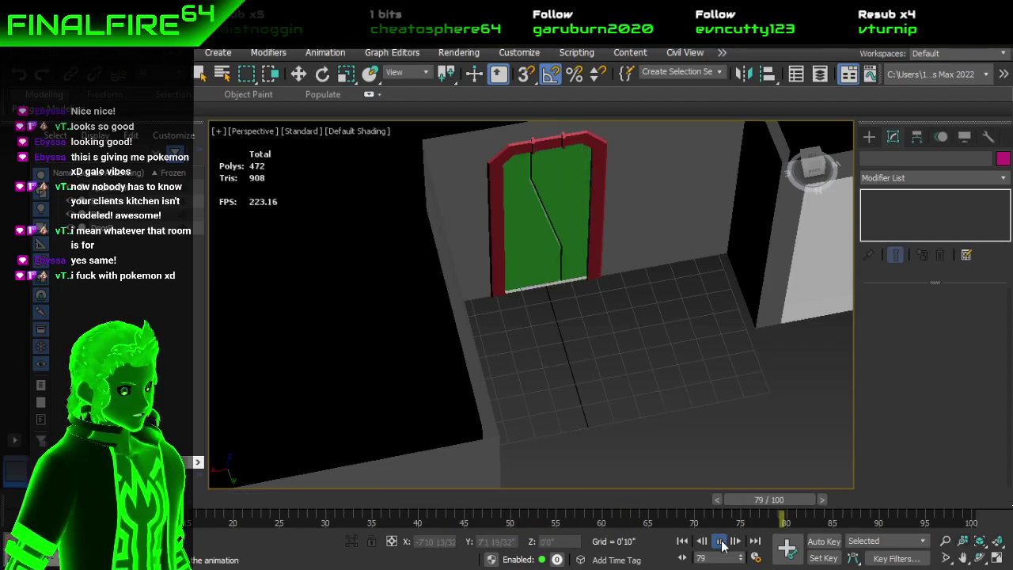
pyautogui.press('w')
pyautogui.press('/')
# Step: Select DoorL and move its final closing key to frame 75
pyautogui.click(573, 201)
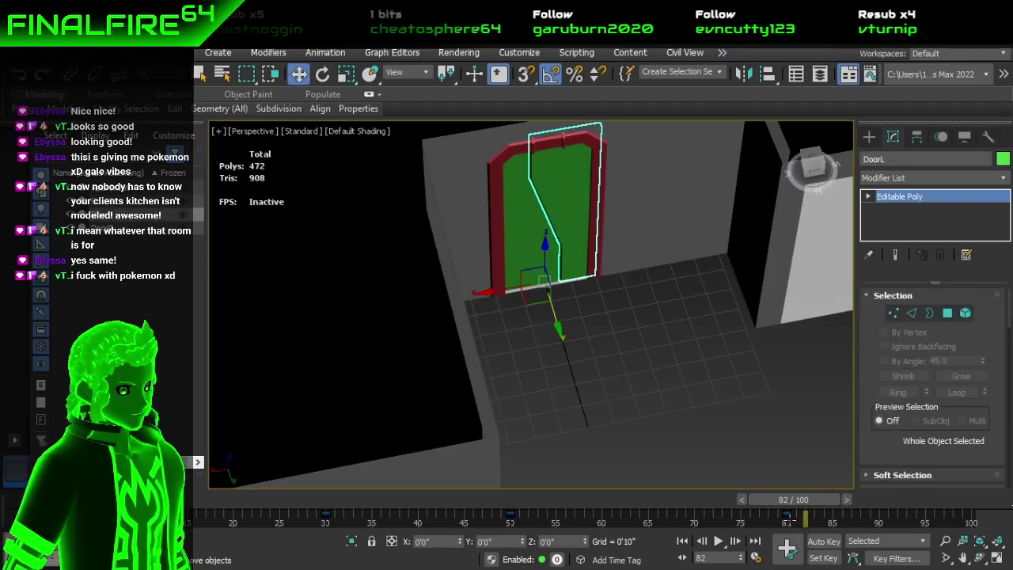
pyautogui.rightClick(786, 514)
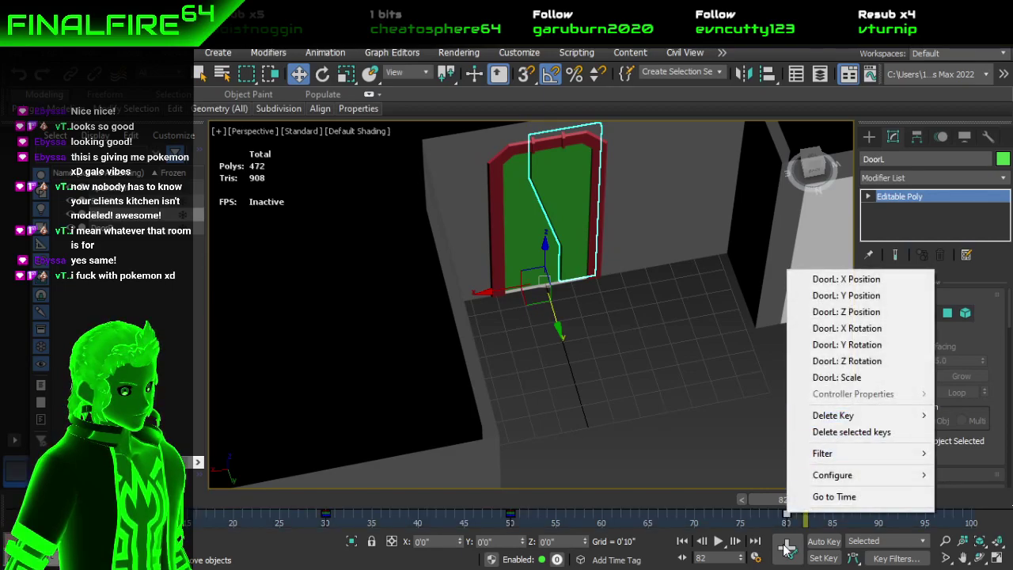
pyautogui.click(786, 514)
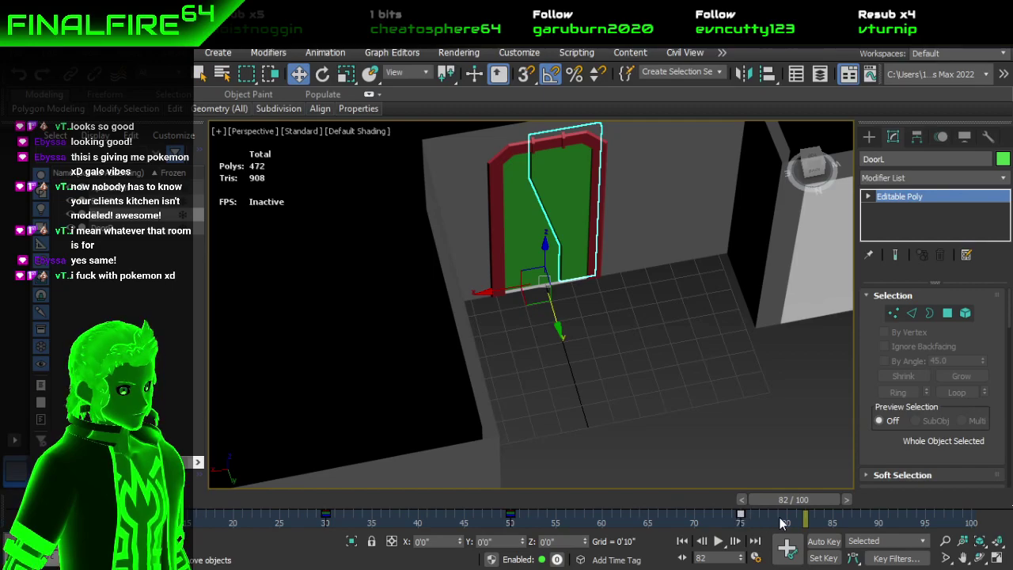
pyautogui.rightClick(743, 514)
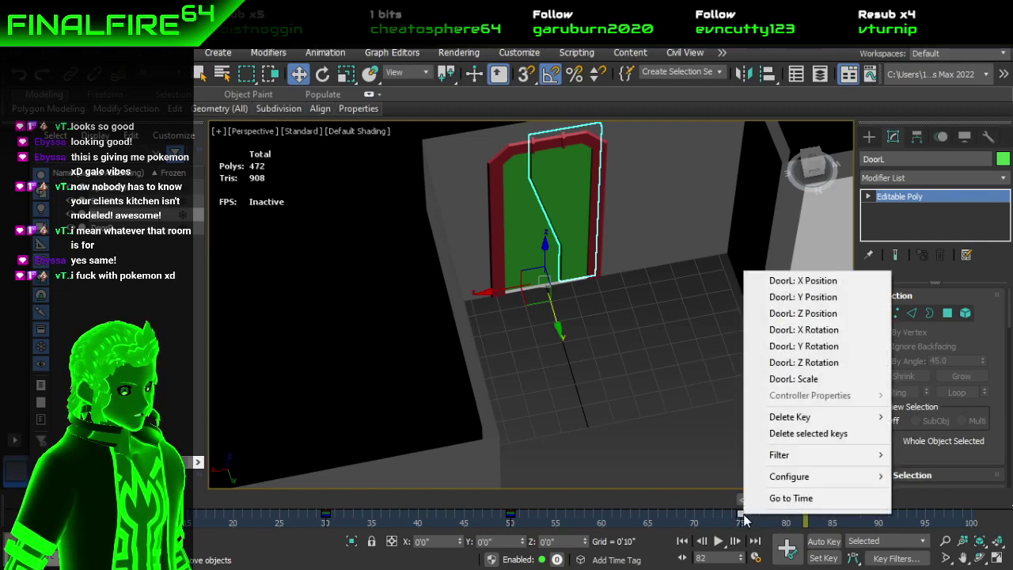
pyautogui.click(743, 519)
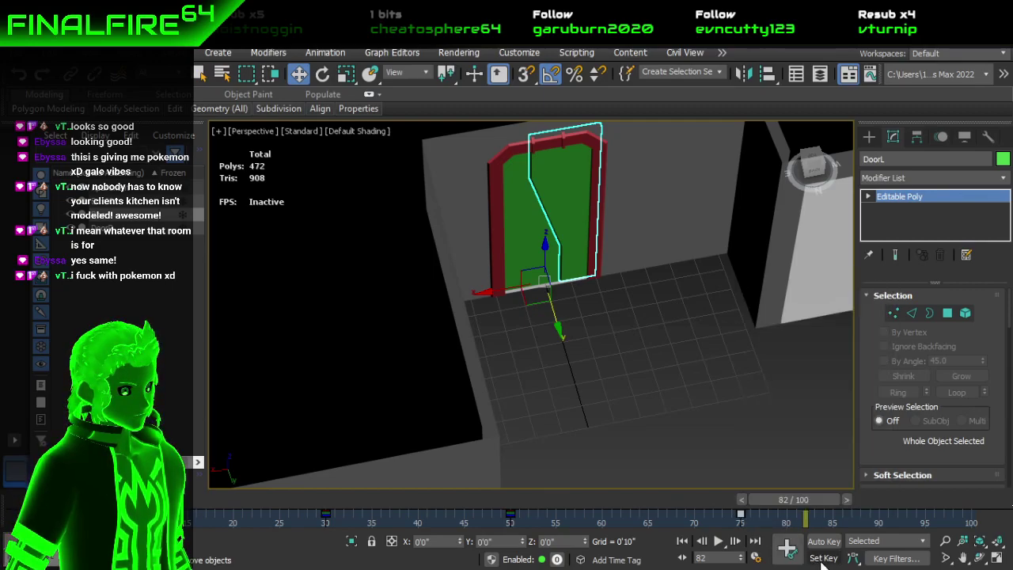
# Step: Retime DoorL's keys by moving the closing key to frame 71, the hold-open key to frame 55 and the opening key earlier
pyautogui.moveTo(811, 502); pyautogui.dragTo(752, 491)
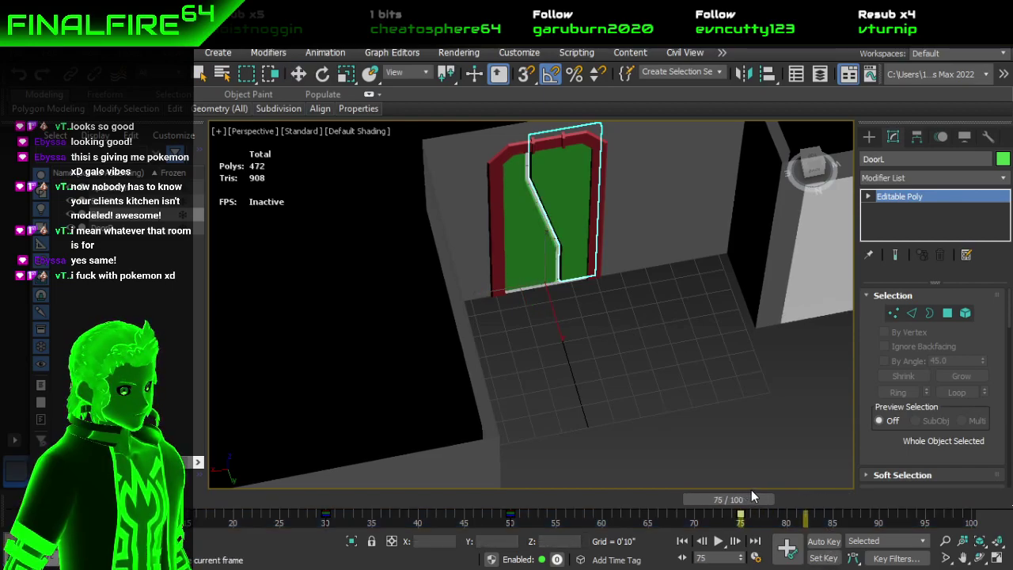
pyautogui.press('w')
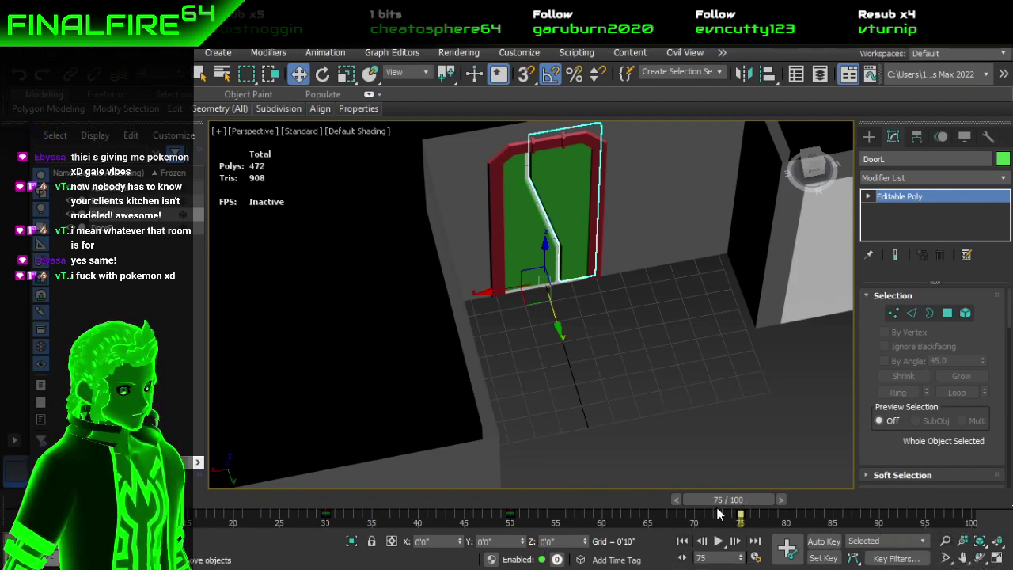
pyautogui.rightClick(741, 516)
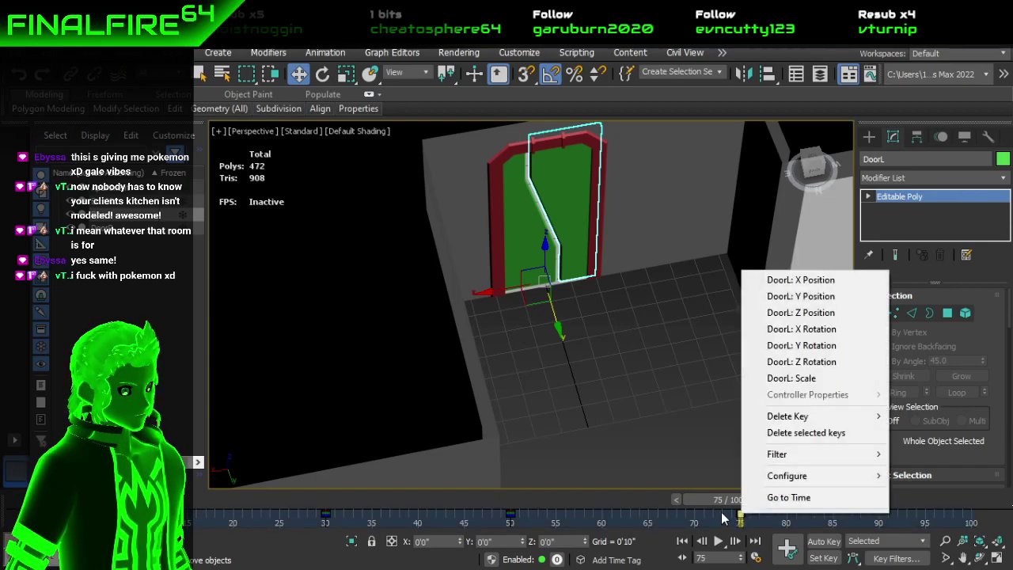
pyautogui.moveTo(715, 497); pyautogui.dragTo(704, 514)
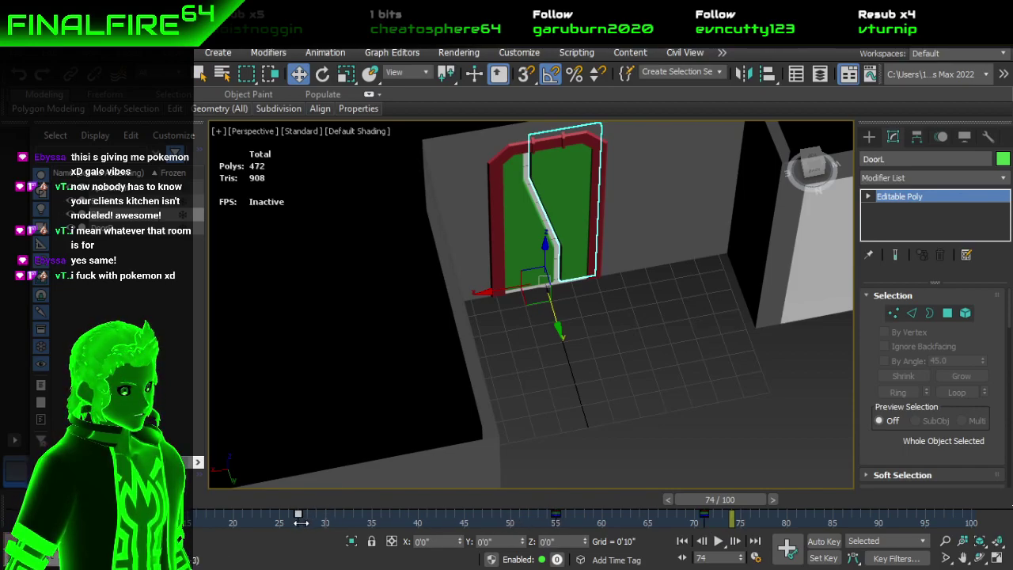
# Step: Return to frame 0, deselect DoorL and examine the closed door from the front
pyautogui.moveTo(738, 504); pyautogui.dragTo(80, 502)
pyautogui.keyDown('alt'); pyautogui.moveTo(582, 323); pyautogui.dragTo(562, 240, button='middle'); pyautogui.keyUp('alt')
pyautogui.click(583, 351)
pyautogui.moveTo(594, 277); pyautogui.dragTo(568, 428, button='middle')
pyautogui.scroll(2, 564, 400)
pyautogui.scroll(-2, 569, 431)
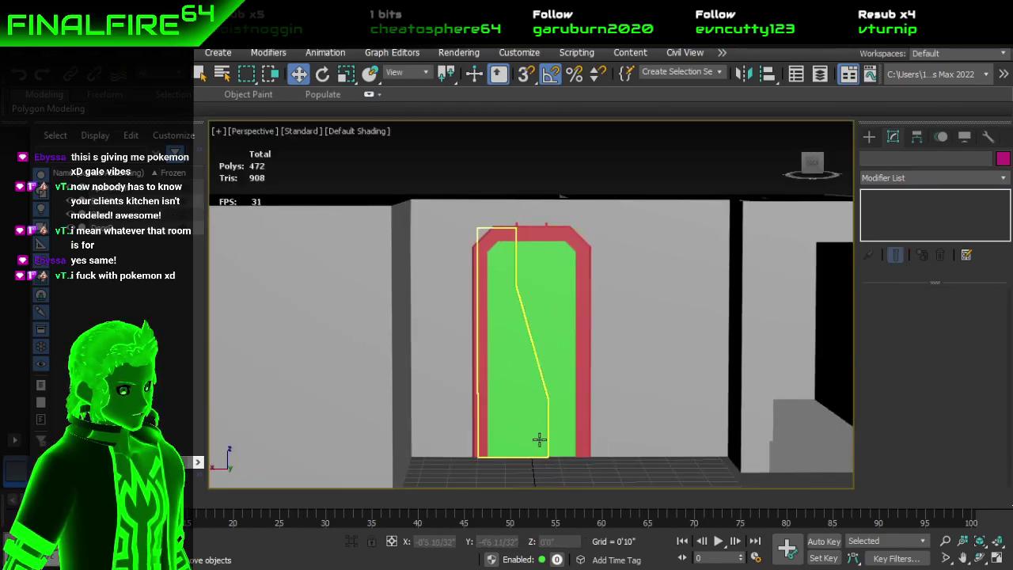
# Step: Play the door-opening animation to check the sliding panels, and return the timeline to frame 0
pyautogui.rightClick(597, 483)
pyautogui.click(579, 485)
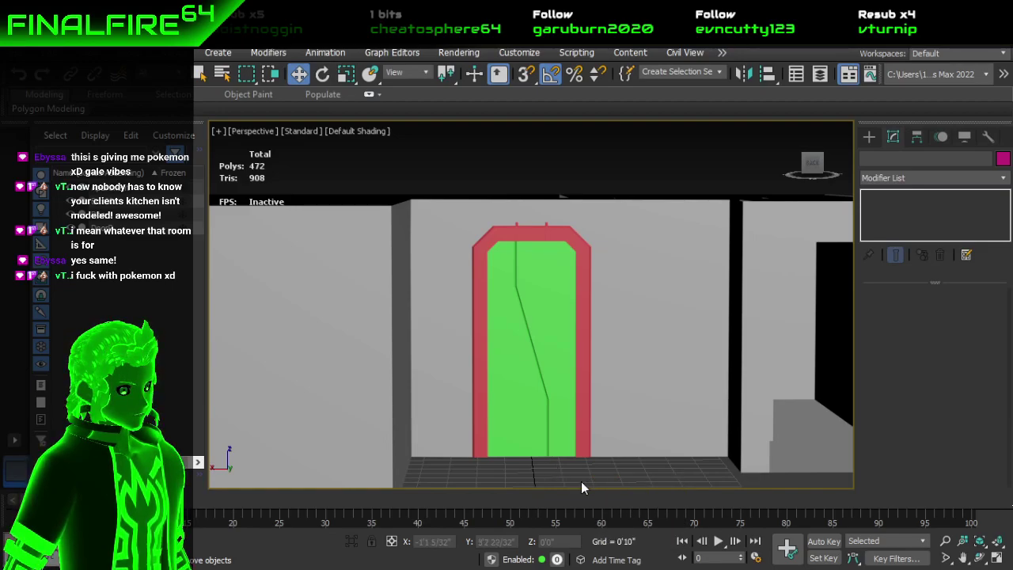
pyautogui.click(720, 542)
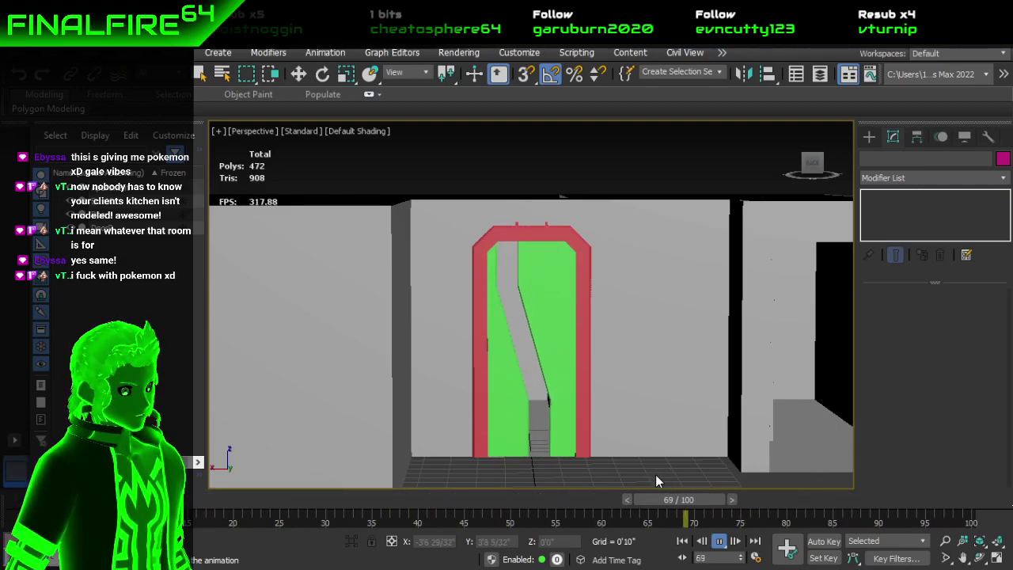
pyautogui.click(719, 542)
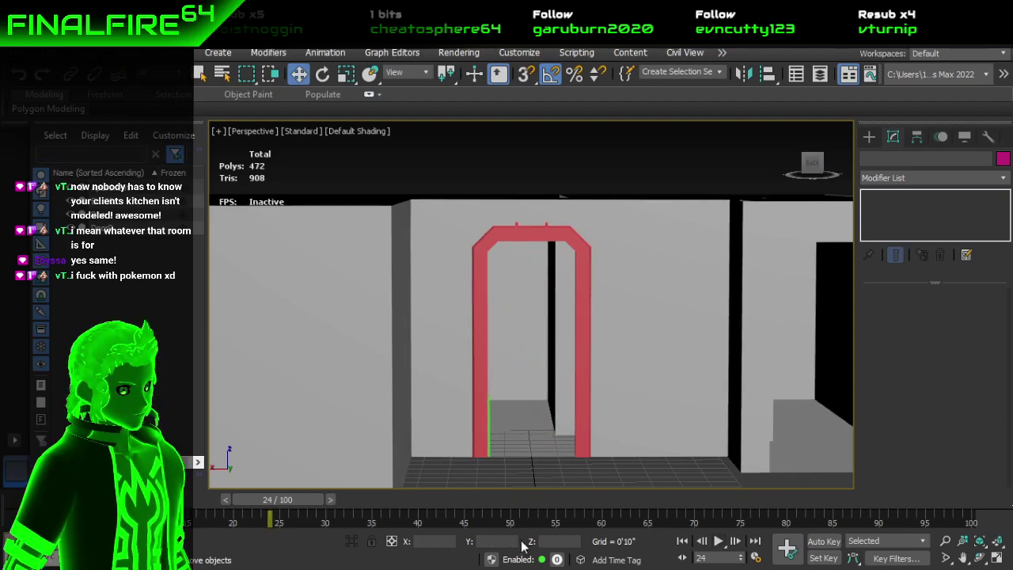
pyautogui.moveTo(287, 499); pyautogui.dragTo(60, 502)
pyautogui.click(555, 398)
pyautogui.click(554, 397)
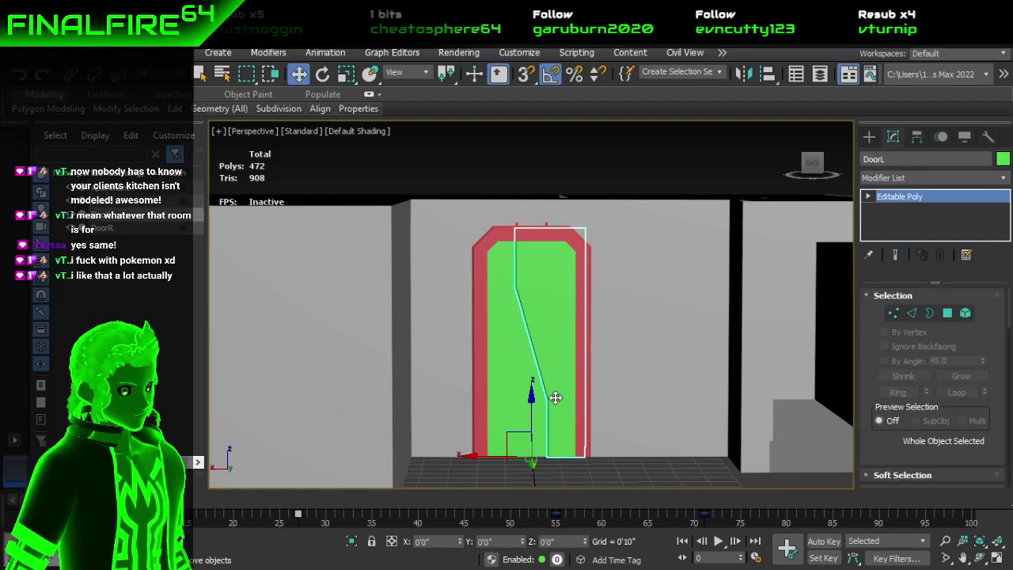
pyautogui.keyDown('ctrl'); pyautogui.click(525, 395); pyautogui.keyUp('ctrl')
pyautogui.keyDown('ctrl'); pyautogui.click(479, 373); pyautogui.keyUp('ctrl')
pyautogui.keyDown('ctrl'); pyautogui.click(541, 340); pyautogui.keyUp('ctrl')
pyautogui.keyDown('alt'); pyautogui.moveTo(546, 338); pyautogui.dragTo(505, 320, button='middle'); pyautogui.keyUp('alt')
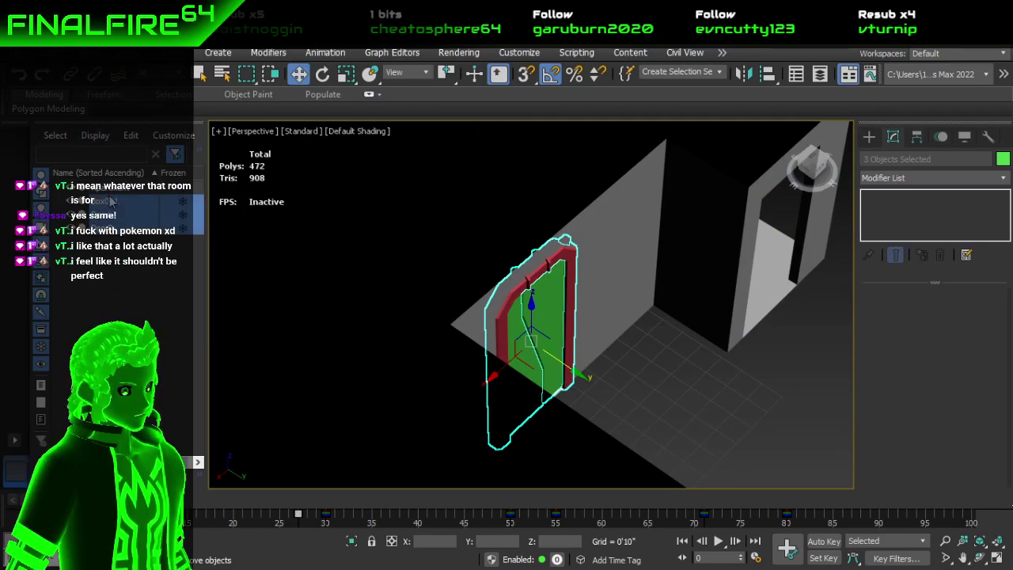
# Step: Reset the Apartment object's X and Y position to 0 and hide it, leaving only the door in view
pyautogui.click(600, 308)
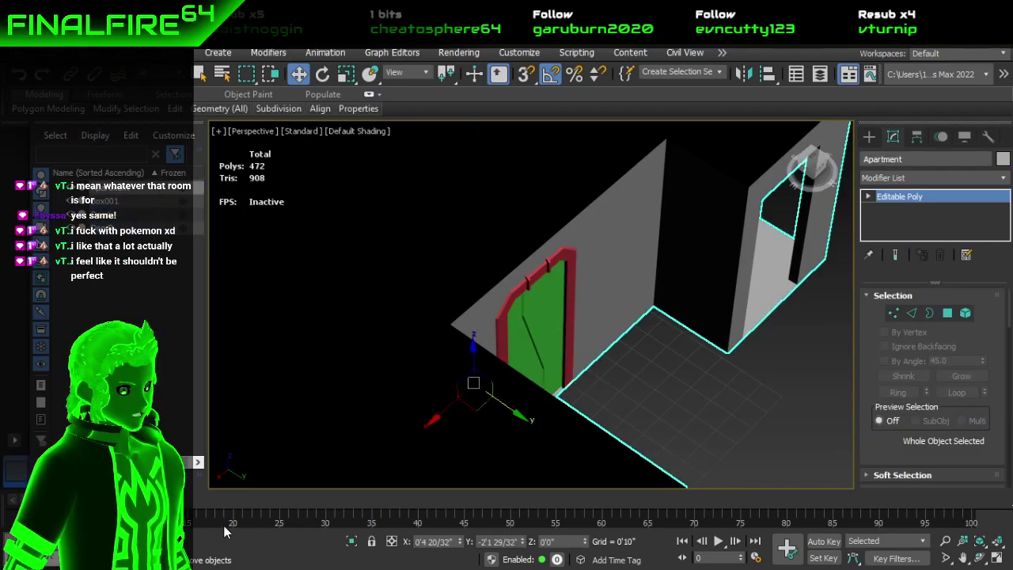
pyautogui.rightClick(523, 542)
pyautogui.rightClick(459, 543)
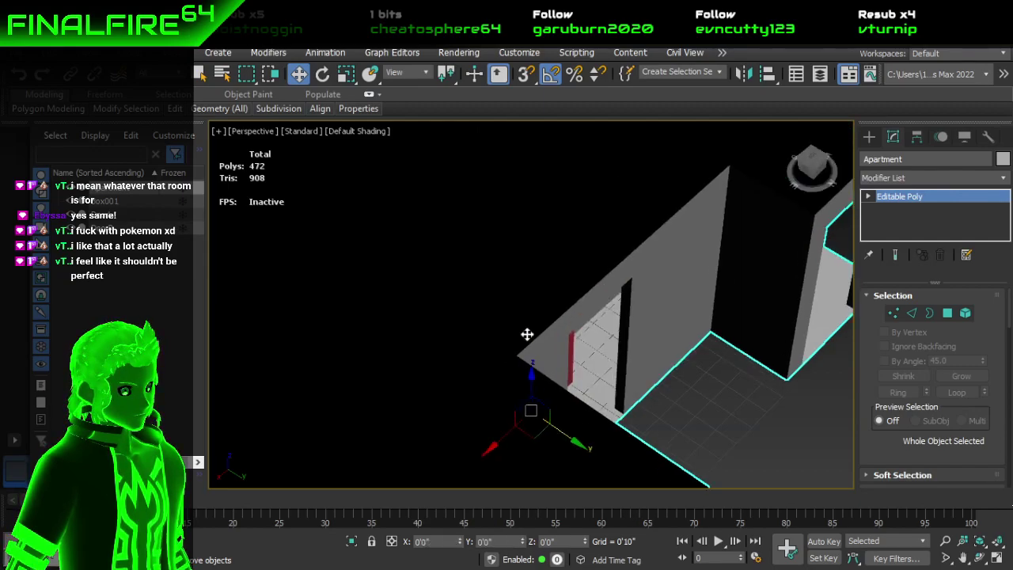
pyautogui.click(70, 196)
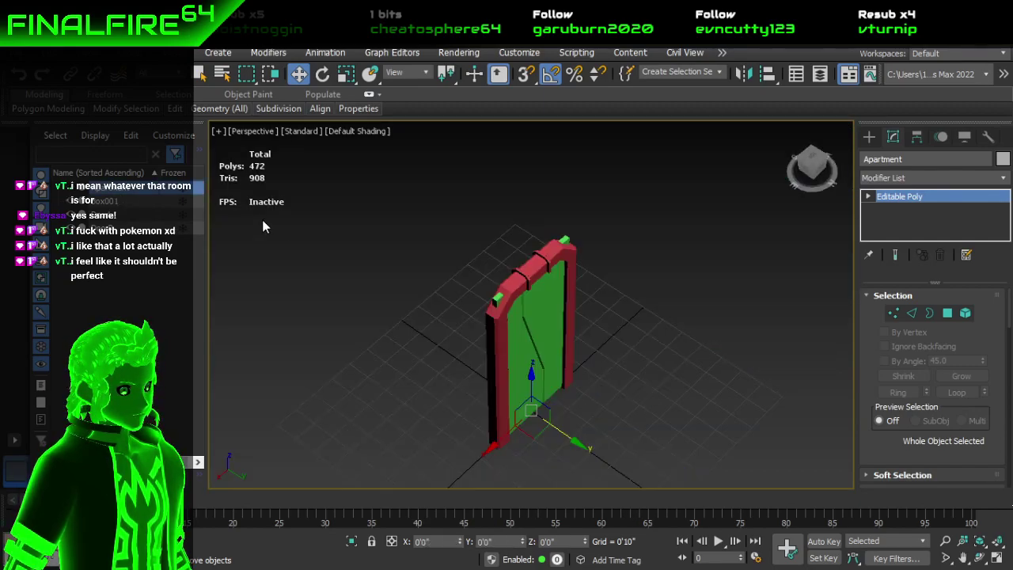
pyautogui.keyDown('alt'); pyautogui.moveTo(656, 390); pyautogui.dragTo(744, 353, button='middle'); pyautogui.keyUp('alt')
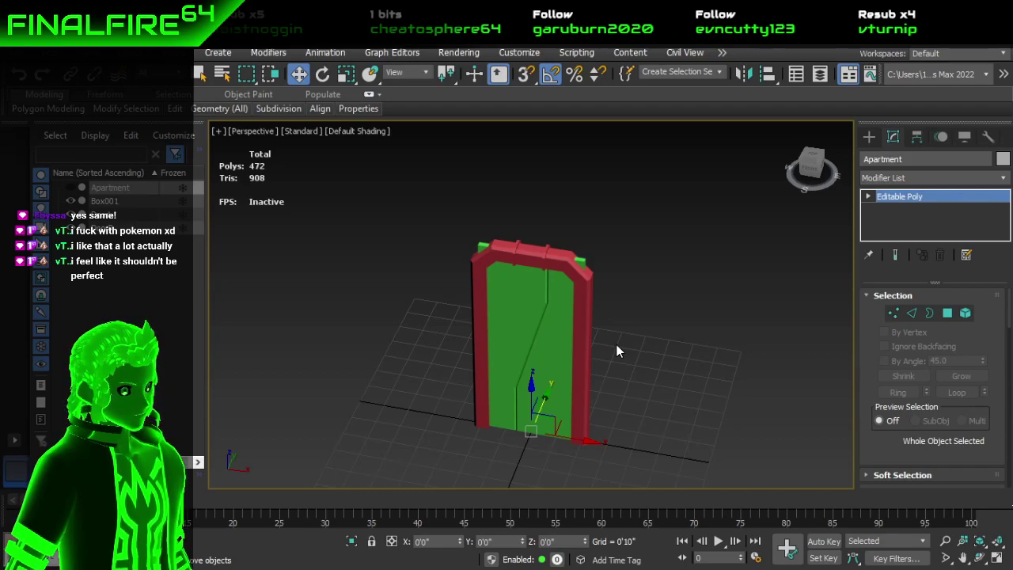
# Step: Examine the door frame's top bar, raised bands and underside up close
pyautogui.keyDown('alt'); pyautogui.moveTo(498, 237); pyautogui.dragTo(530, 150, button='middle'); pyautogui.keyUp('alt')
pyautogui.scroll(5, 508, 290)
pyautogui.keyDown('alt'); pyautogui.moveTo(510, 294); pyautogui.dragTo(516, 221, button='middle'); pyautogui.keyUp('alt')
pyautogui.scroll(6, 561, 360)
pyautogui.moveTo(604, 292); pyautogui.dragTo(585, 375, button='middle')
pyautogui.scroll(-3, 561, 300)
pyautogui.scroll(2, 605, 312)
pyautogui.scroll(-2, 606, 291)
pyautogui.moveTo(564, 264); pyautogui.dragTo(559, 311, button='middle')
pyautogui.click(564, 192)
pyautogui.press('4')
pyautogui.keyDown('alt'); pyautogui.moveTo(564, 192); pyautogui.dragTo(549, 245, button='middle'); pyautogui.keyUp('alt')
pyautogui.scroll(4, 583, 240)
pyautogui.scroll(2, 562, 241)
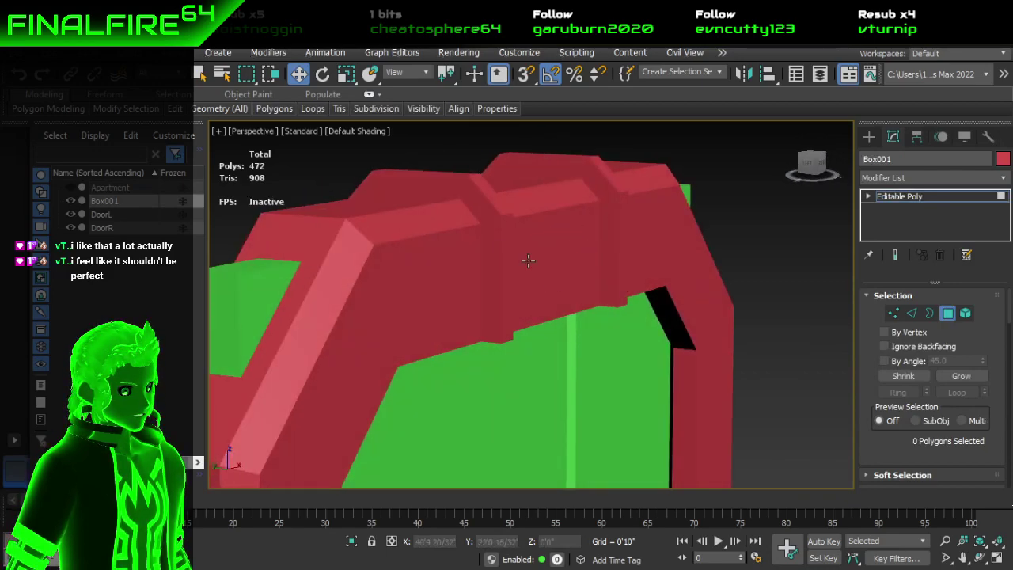
pyautogui.keyDown('alt'); pyautogui.moveTo(579, 302); pyautogui.dragTo(541, 331, button='middle'); pyautogui.keyUp('alt')
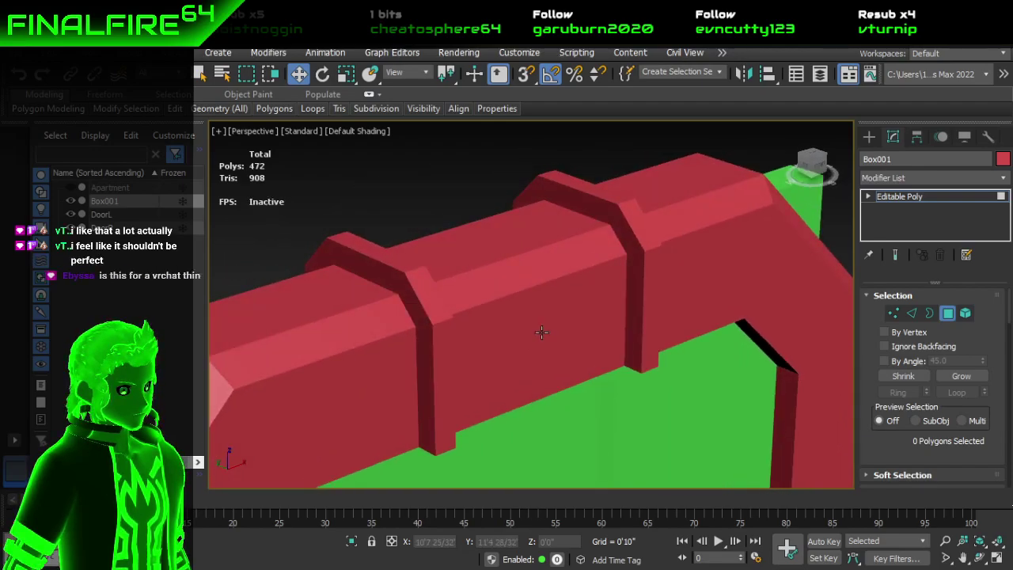
pyautogui.keyDown('alt'); pyautogui.moveTo(536, 333); pyautogui.dragTo(567, 160, button='middle'); pyautogui.keyUp('alt')
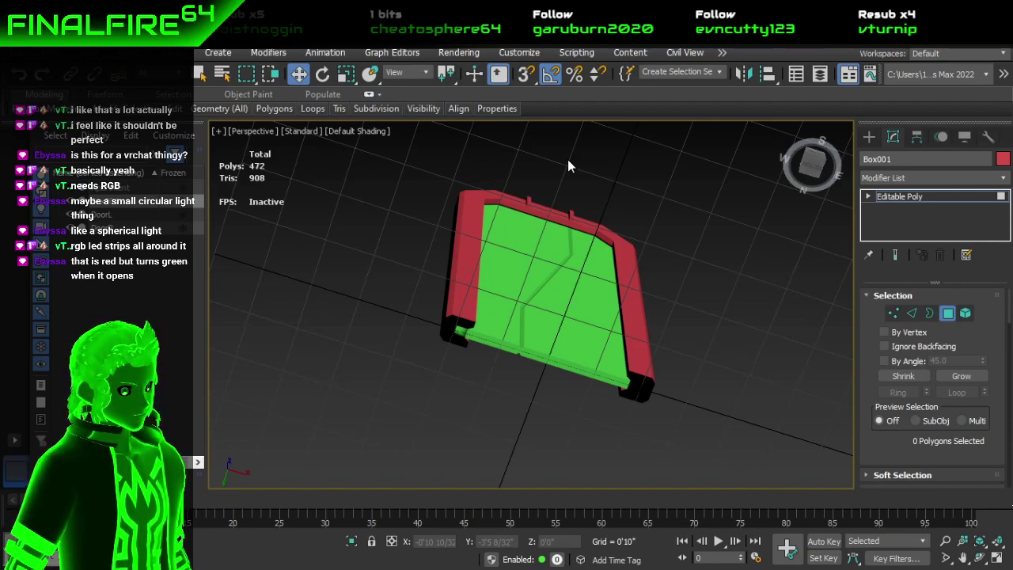
pyautogui.click(463, 241)
pyautogui.click(424, 195)
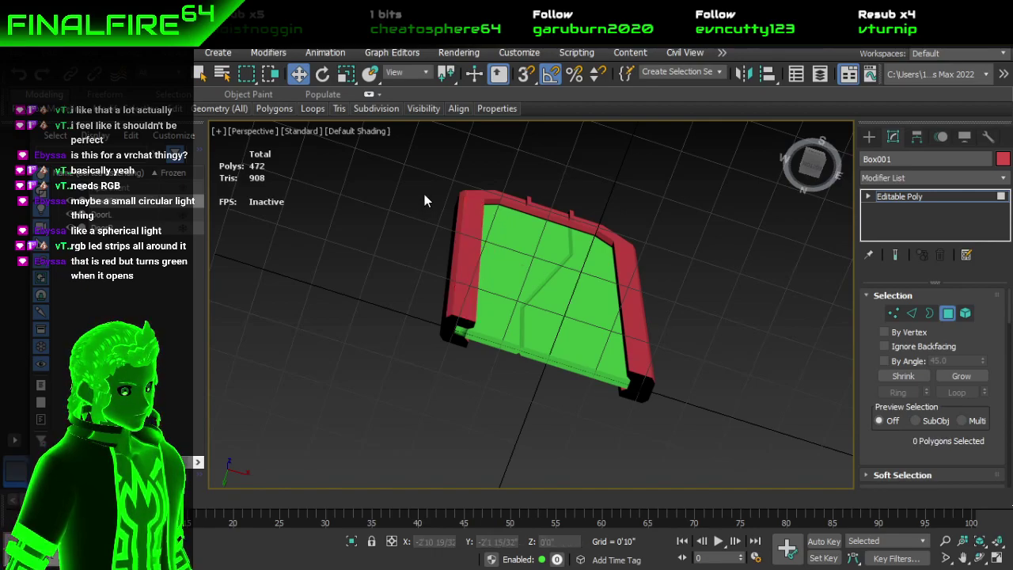
pyautogui.click(947, 313)
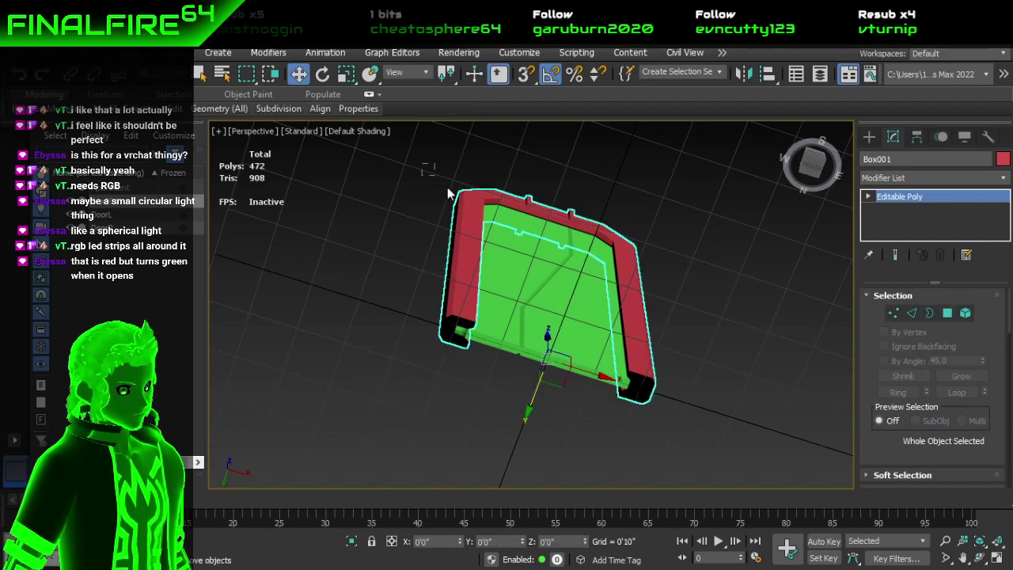
# Step: Assign a light grey object color to the door frame and both door panels
pyautogui.moveTo(436, 176); pyautogui.dragTo(785, 421)
pyautogui.click(1003, 158)
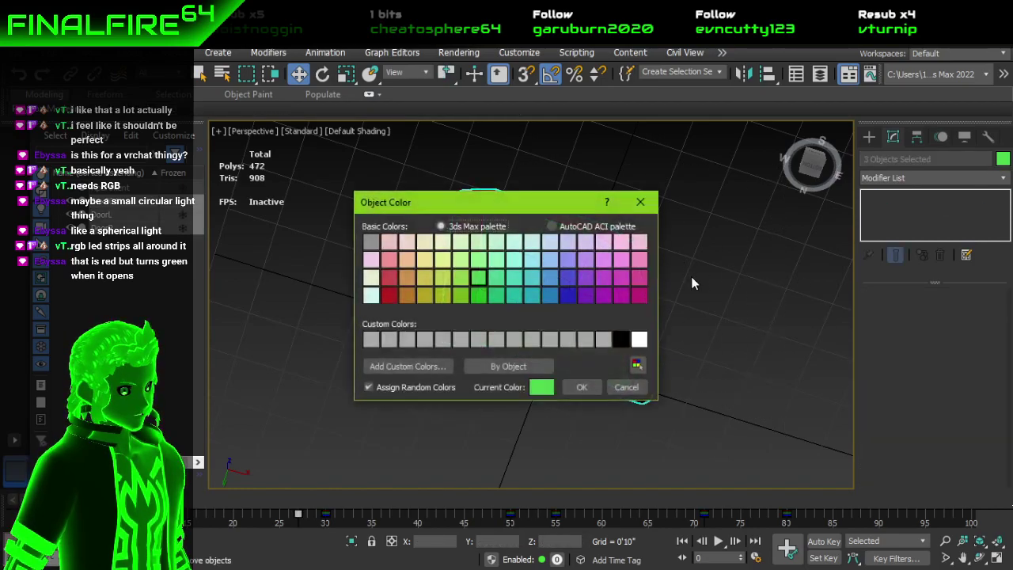
pyautogui.click(712, 226)
pyautogui.keyDown('alt'); pyautogui.moveTo(711, 225); pyautogui.dragTo(651, 237, button='middle'); pyautogui.keyUp('alt')
pyautogui.scroll(-3, 649, 241)
pyautogui.scroll(3, 566, 318)
# Step: Set the rendering visibility of both door panels to 0.3 in their object properties
pyautogui.click(561, 326)
pyautogui.keyDown('ctrl'); pyautogui.click(545, 314); pyautogui.keyUp('ctrl')
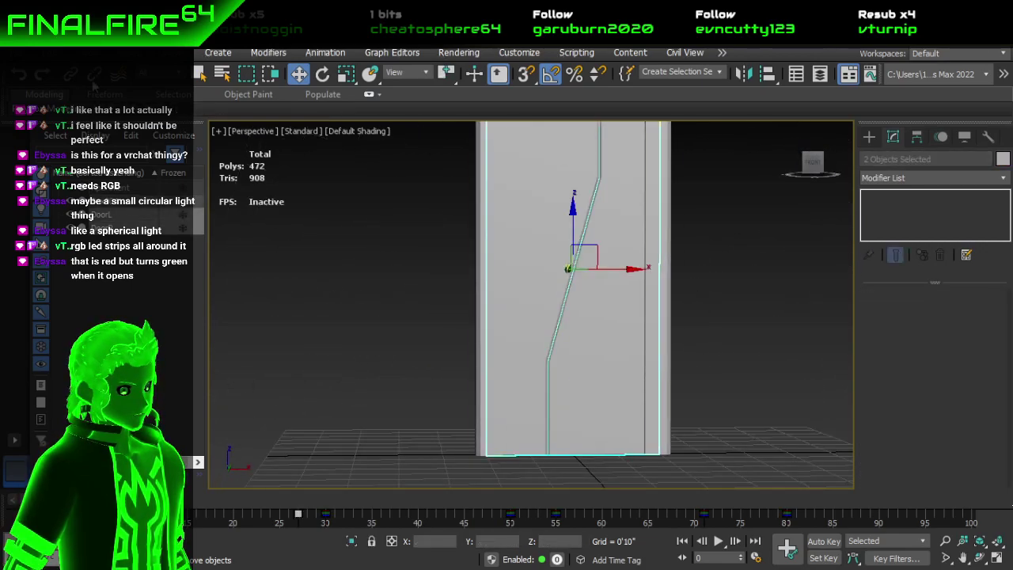
pyautogui.click(46, 53)
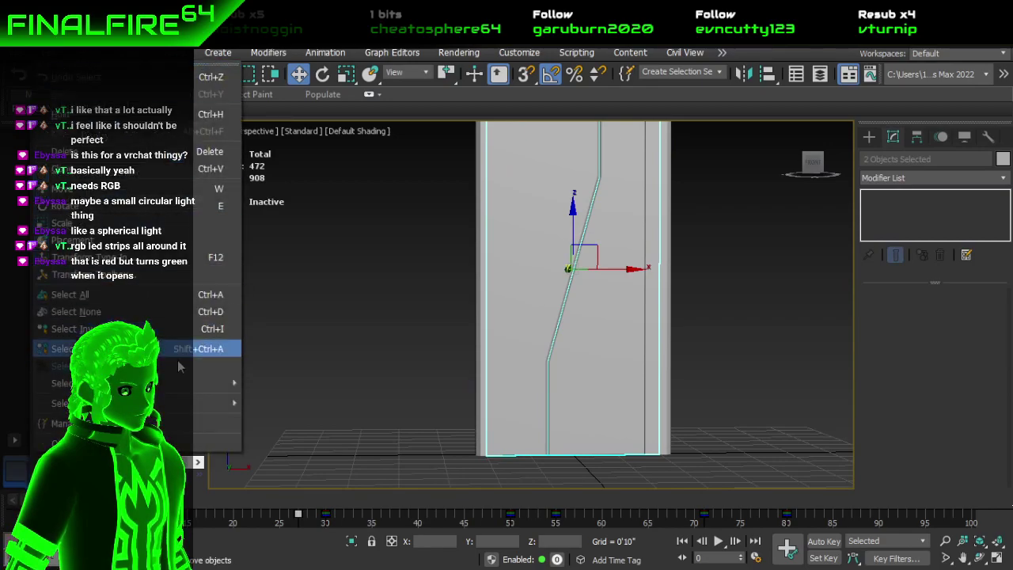
pyautogui.click(158, 442)
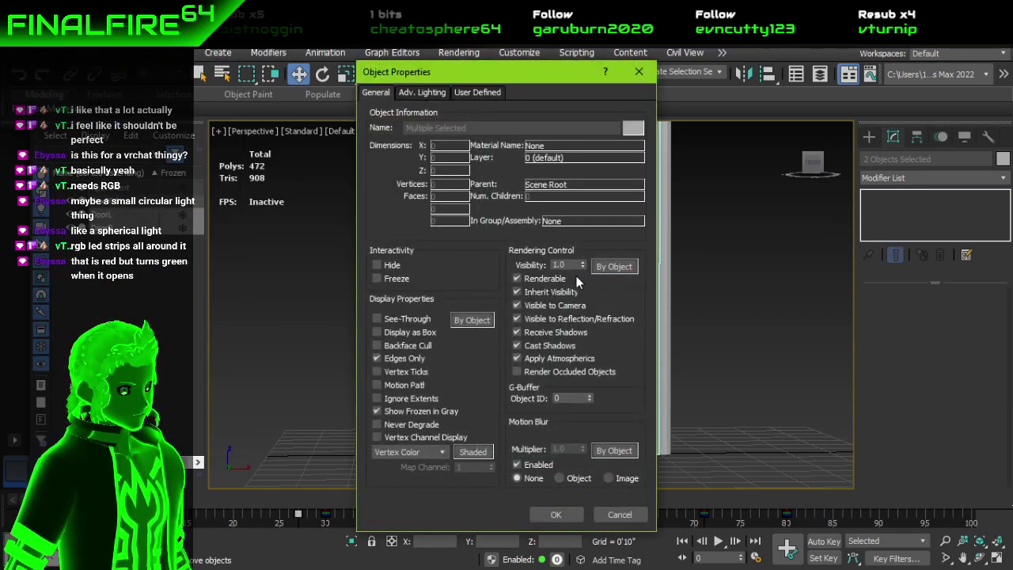
pyautogui.moveTo(583, 267); pyautogui.dragTo(581, 279)
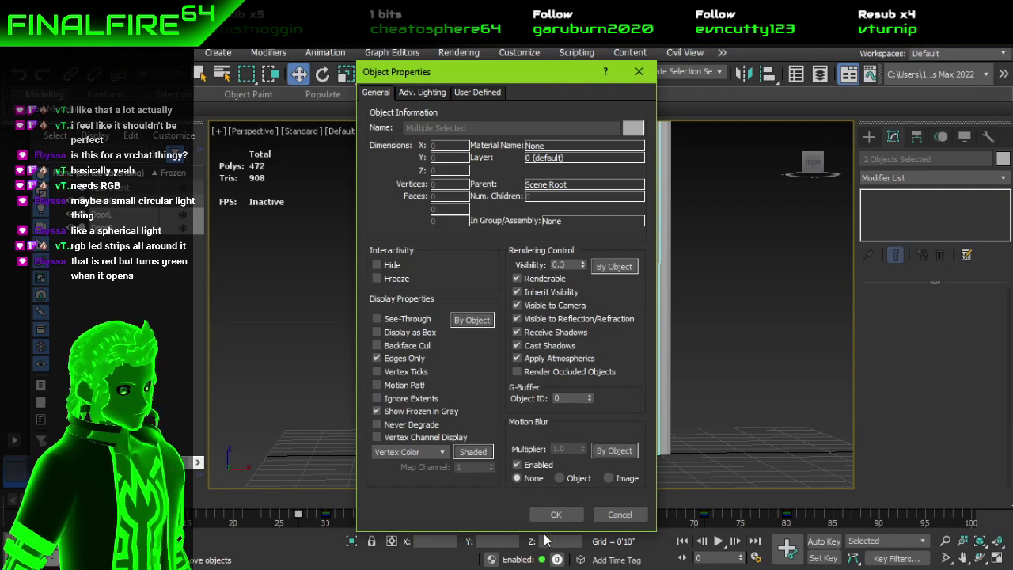
pyautogui.click(561, 520)
pyautogui.click(713, 361)
pyautogui.keyDown('alt'); pyautogui.moveTo(713, 361); pyautogui.dragTo(602, 345, button='middle'); pyautogui.keyUp('alt')
# Step: Play the animation to check the translucent door panels sliding, and return the timeline to frame 0
pyautogui.rightClick(763, 338)
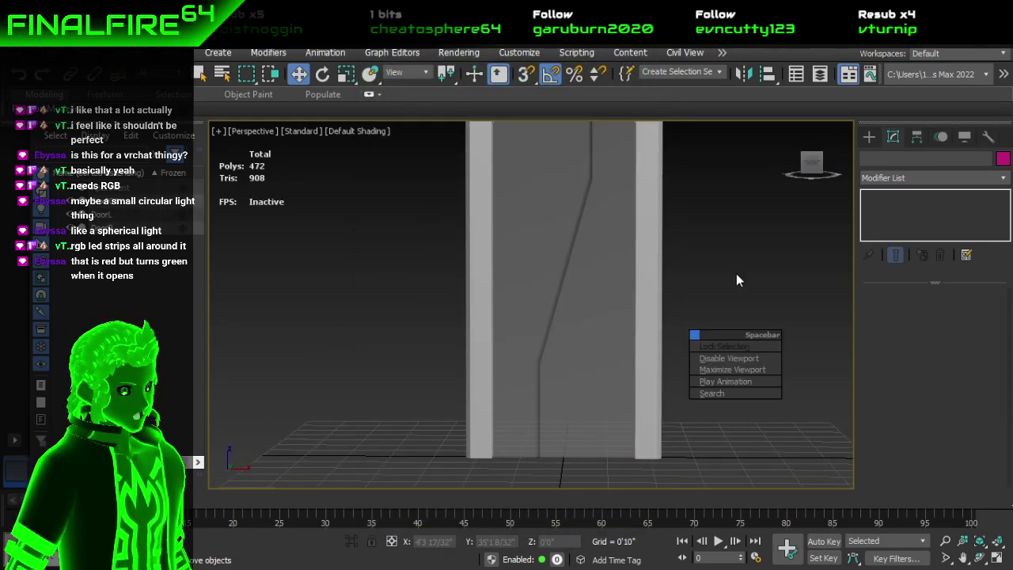
pyautogui.click(725, 541)
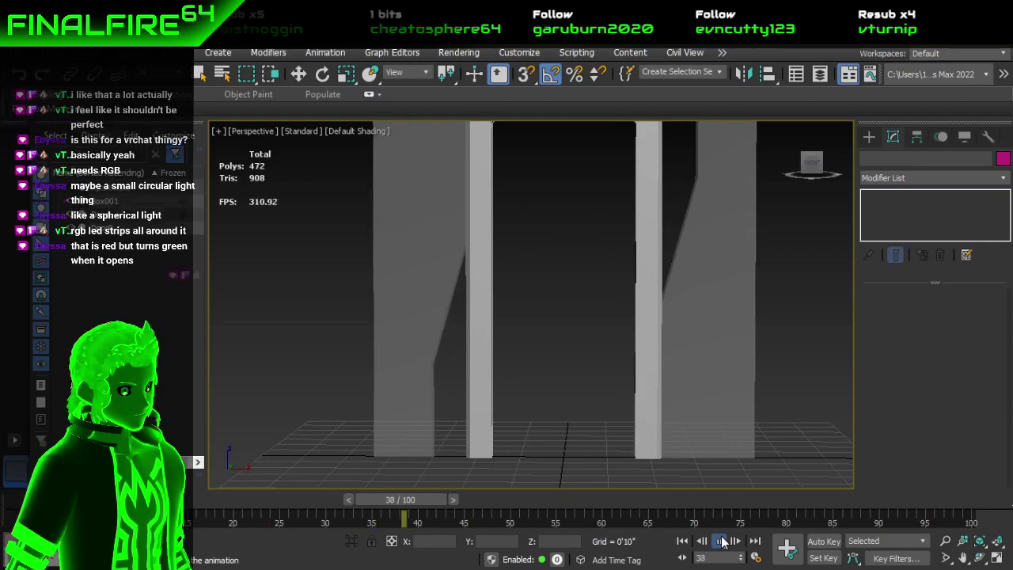
pyautogui.click(723, 540)
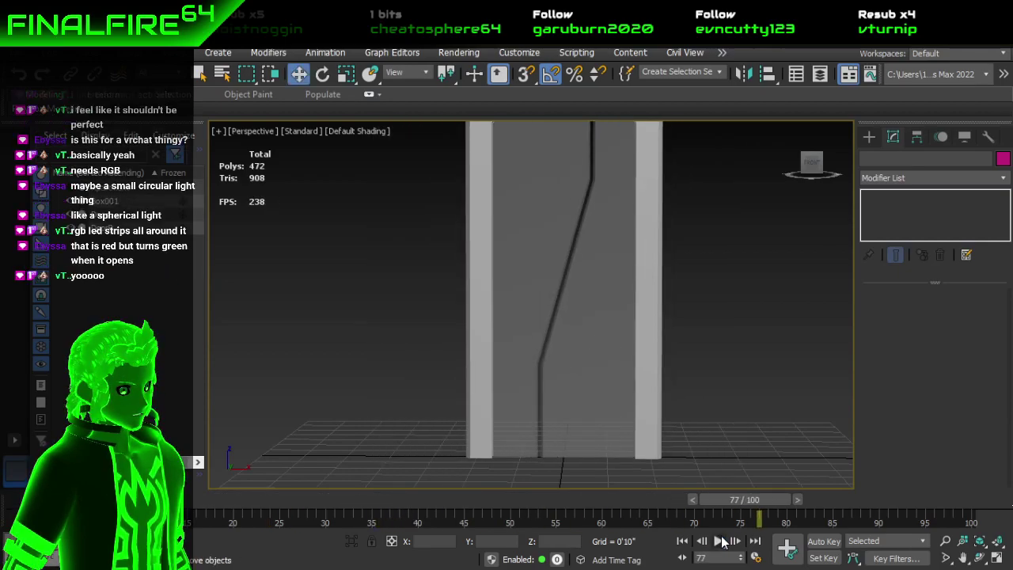
pyautogui.moveTo(745, 501); pyautogui.dragTo(55, 501)
pyautogui.press('w')
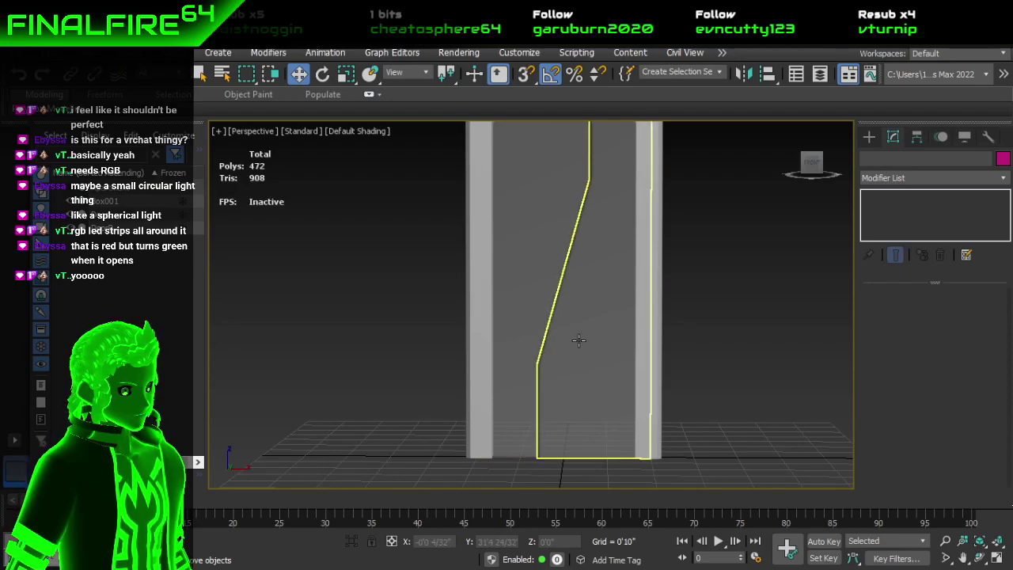
# Step: Inspect the translucent panels against the upper part of the door frame from several angles
pyautogui.keyDown('alt'); pyautogui.moveTo(726, 350); pyautogui.dragTo(446, 350, button='middle'); pyautogui.keyUp('alt')
pyautogui.scroll(2, 512, 314)
pyautogui.moveTo(512, 314); pyautogui.dragTo(523, 335, button='middle')
pyautogui.scroll(-2, 552, 361)
pyautogui.click(530, 281)
pyautogui.scroll(10, 530, 281)
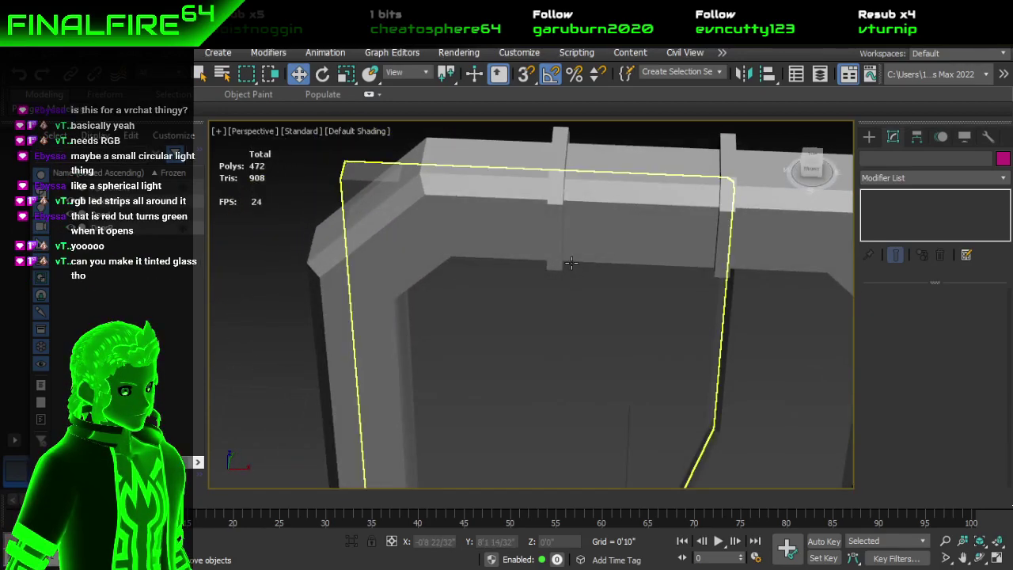
# Step: Switch to Chrome and view the Cyberpunk Lab Glass Sliding Door reference image in the cyberpunk door results, with the window maximized
pyautogui.moveTo(274, 567)
pyautogui.click(295, 528)
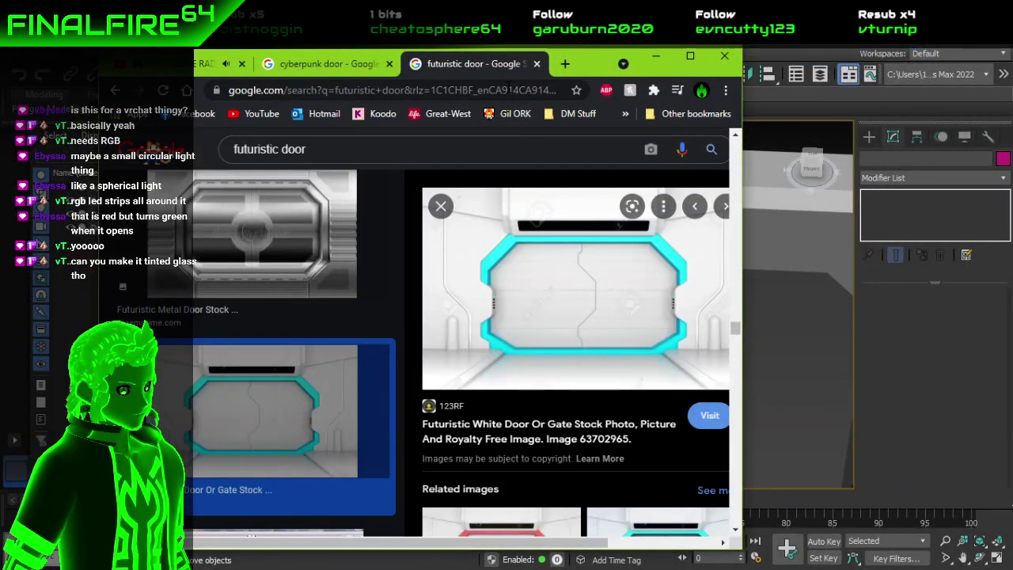
pyautogui.click(310, 66)
pyautogui.scroll(-1, 518, 388)
pyautogui.moveTo(588, 281); pyautogui.dragTo(665, 156)
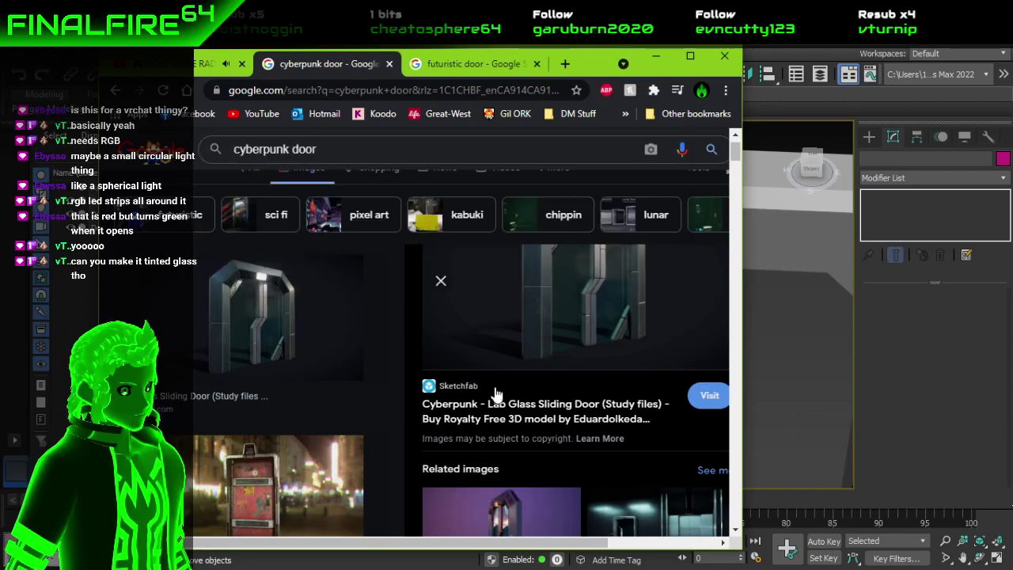
pyautogui.scroll(1, 358, 399)
pyautogui.scroll(-2, 290, 373)
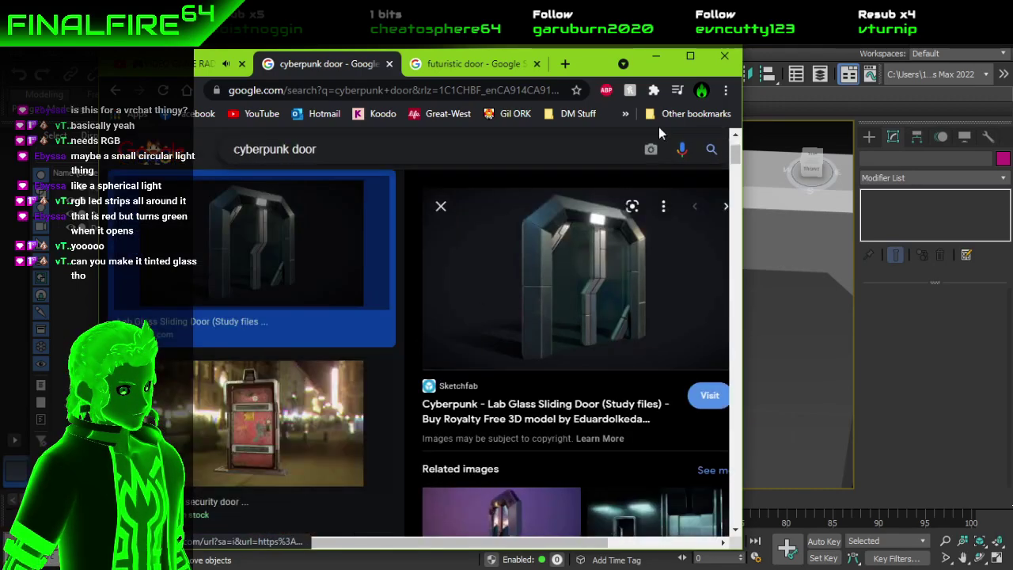
pyautogui.click(702, 57)
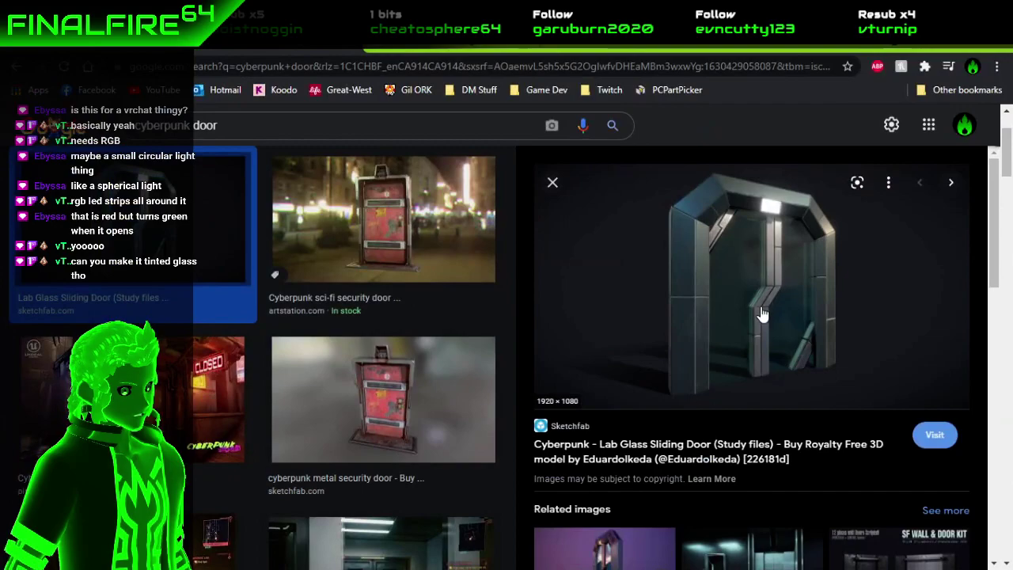
# Step: Browse further cyberpunk door image results and preview the "Locked Doors of Night City" picture
pyautogui.scroll(-1, 574, 357)
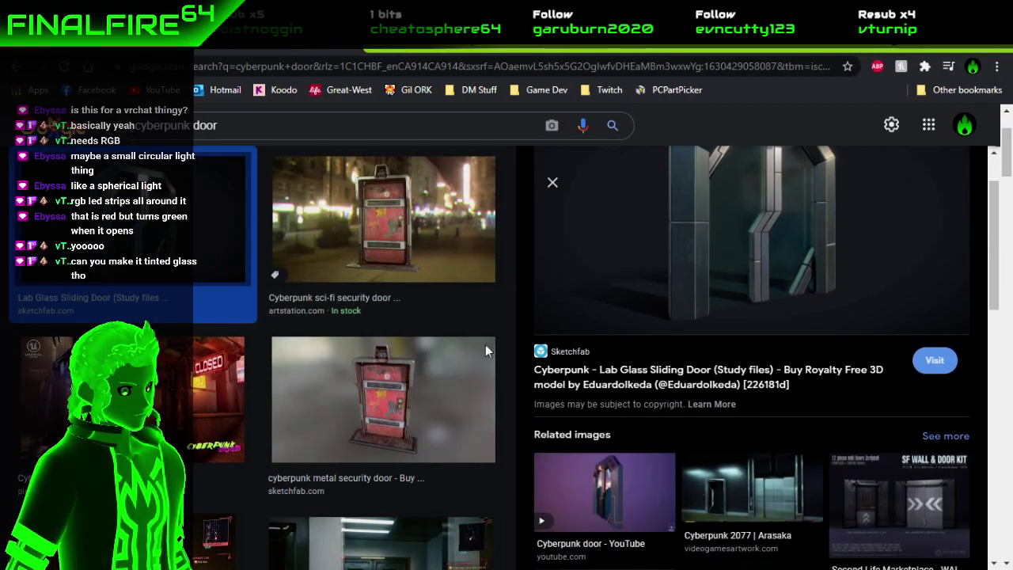
pyautogui.scroll(-2, 378, 386)
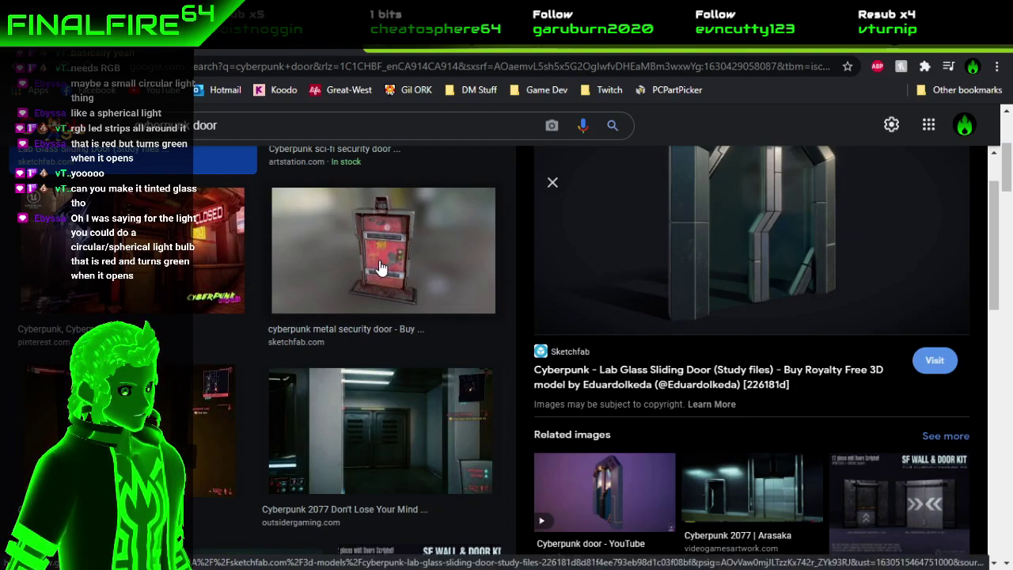
pyautogui.scroll(-5, 379, 267)
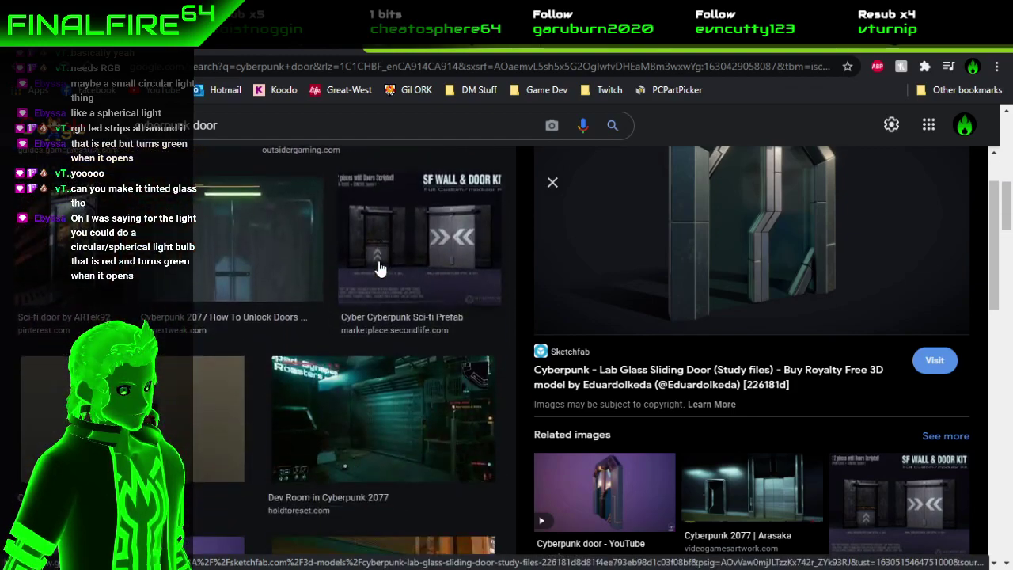
pyautogui.scroll(-3, 379, 269)
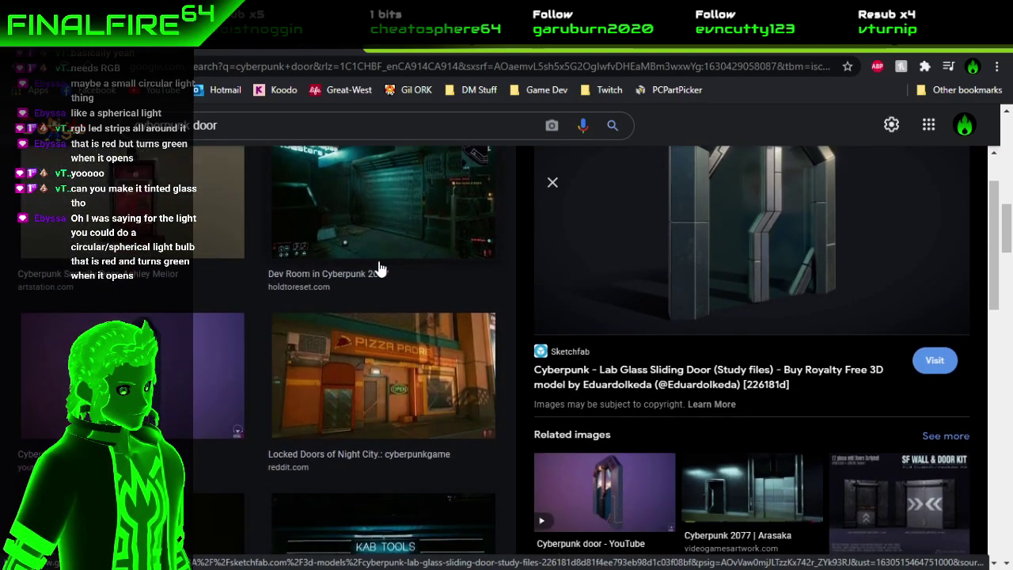
pyautogui.click(388, 384)
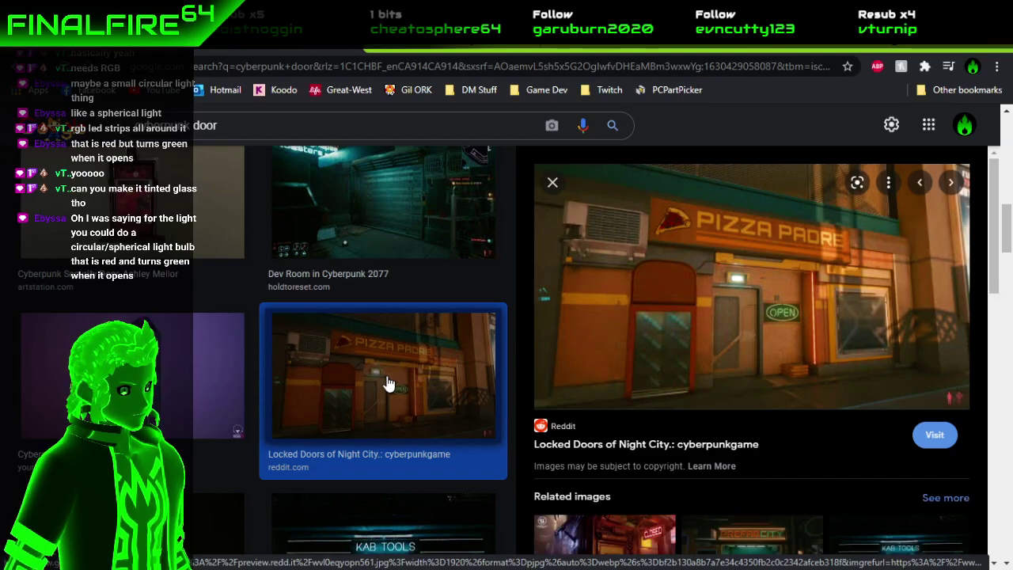
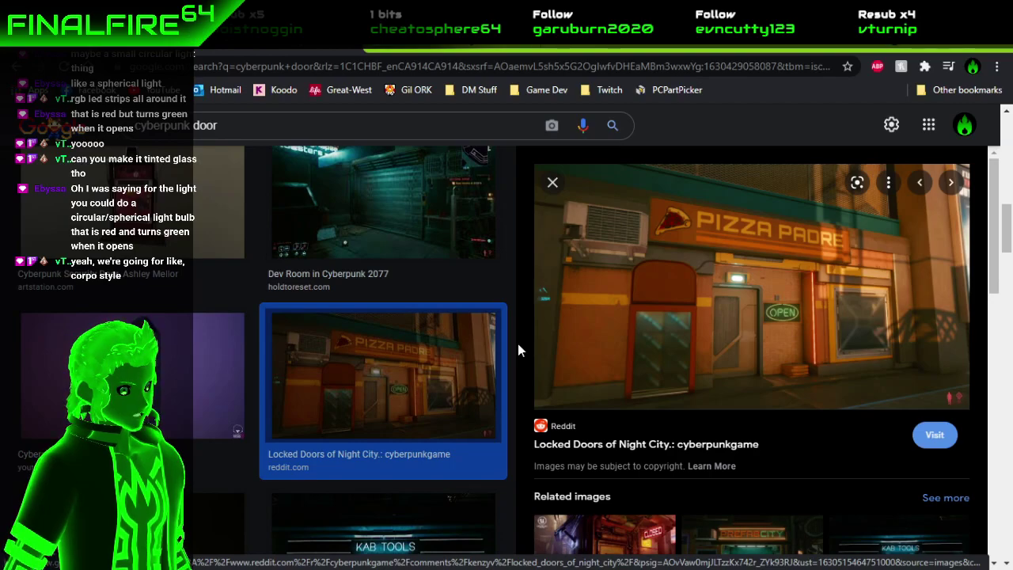
pyautogui.scroll(-4, 475, 339)
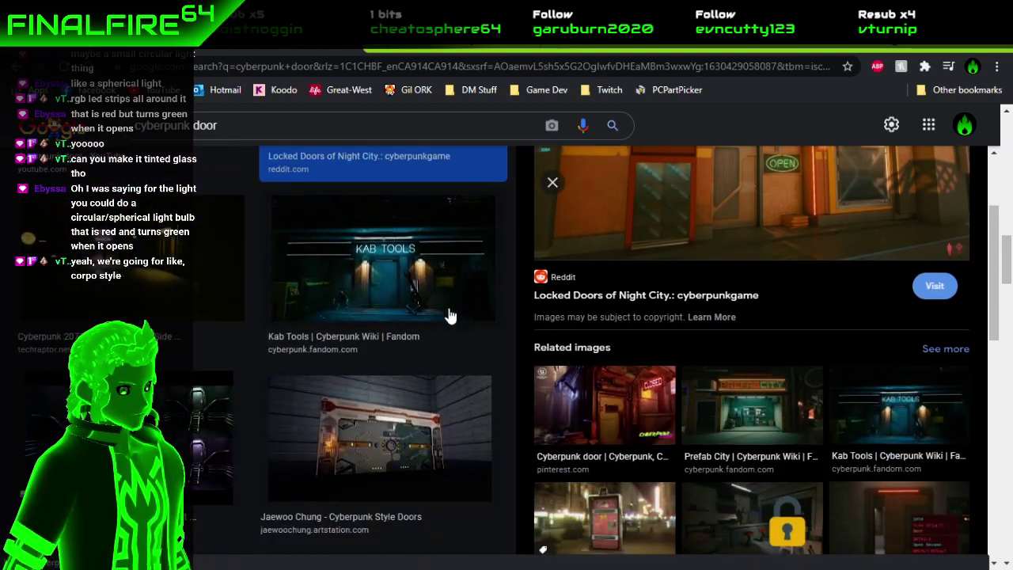
# Step: Preview the Kab Tools and Open Sesame Mod door images in the cyberpunk door results, and return to the Pizza Padre storefront picture
pyautogui.click(434, 282)
pyautogui.scroll(-4, 433, 283)
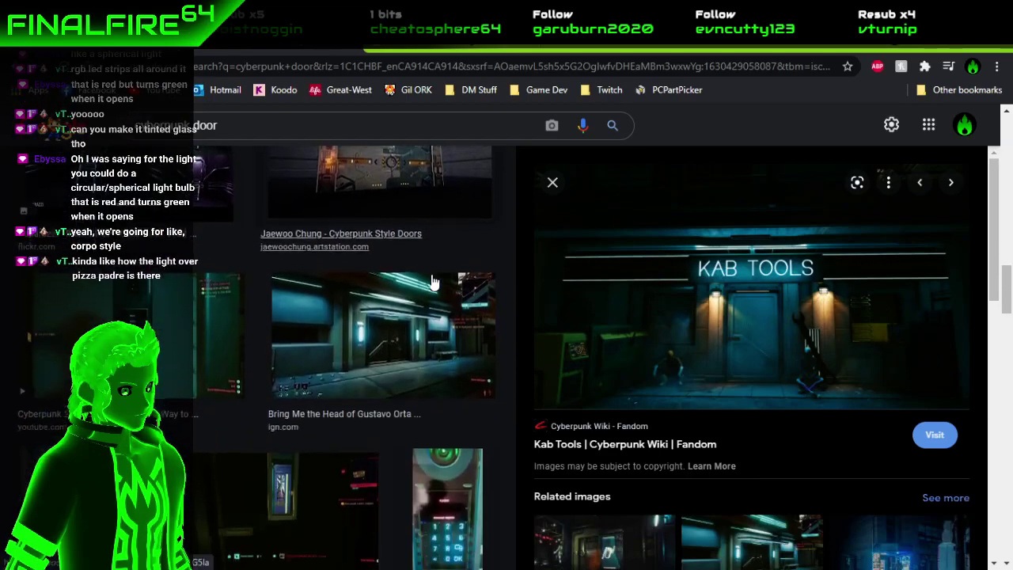
pyautogui.scroll(-3, 433, 283)
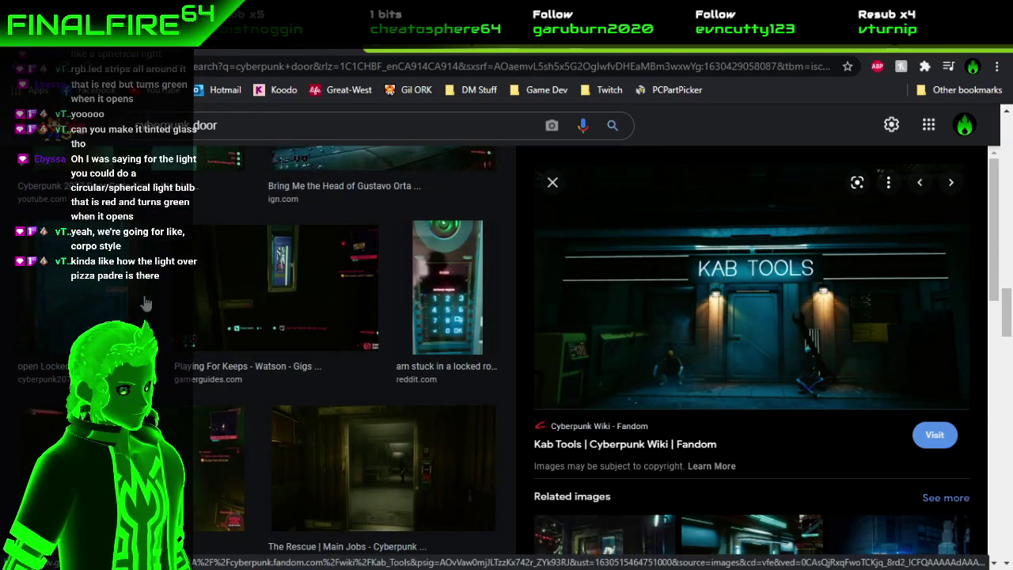
pyautogui.click(145, 303)
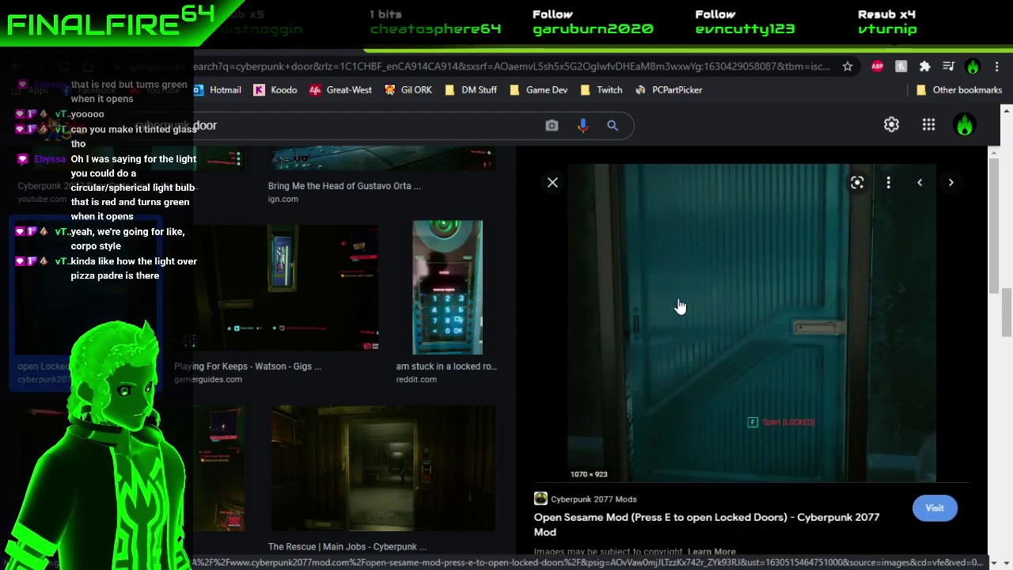
pyautogui.scroll(-2, 339, 332)
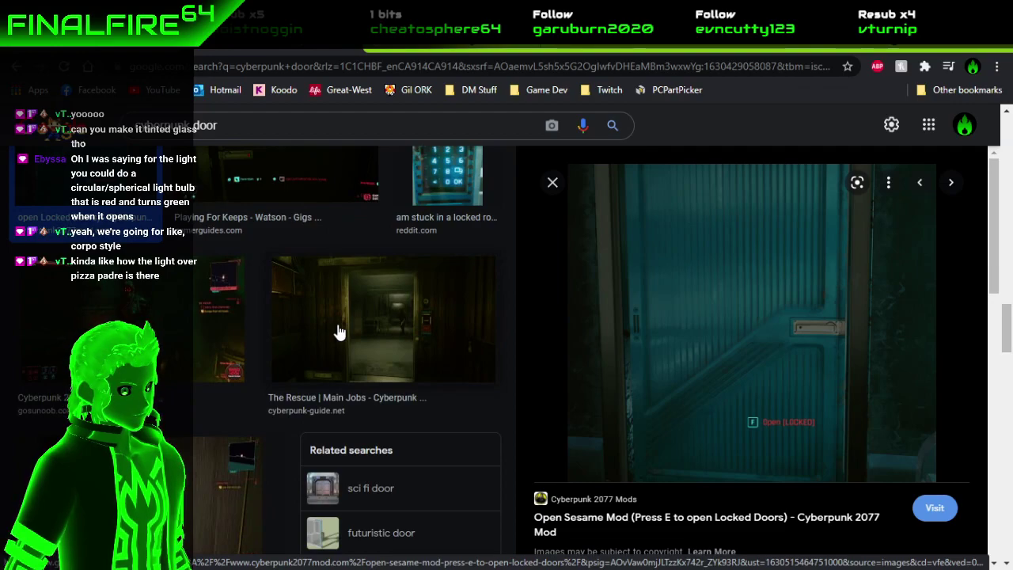
pyautogui.scroll(-5, 339, 331)
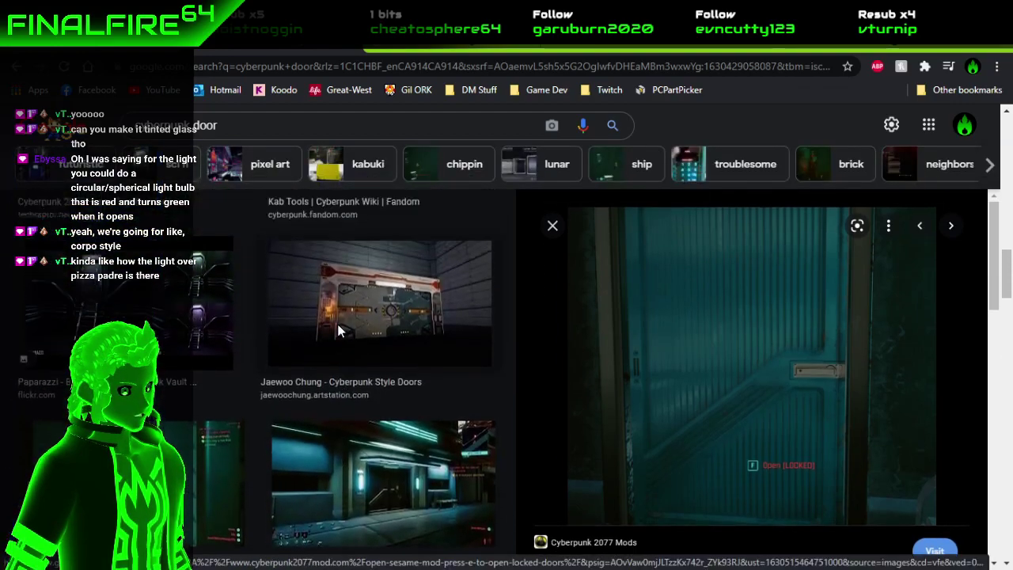
pyautogui.scroll(2, 361, 323)
pyautogui.click(373, 322)
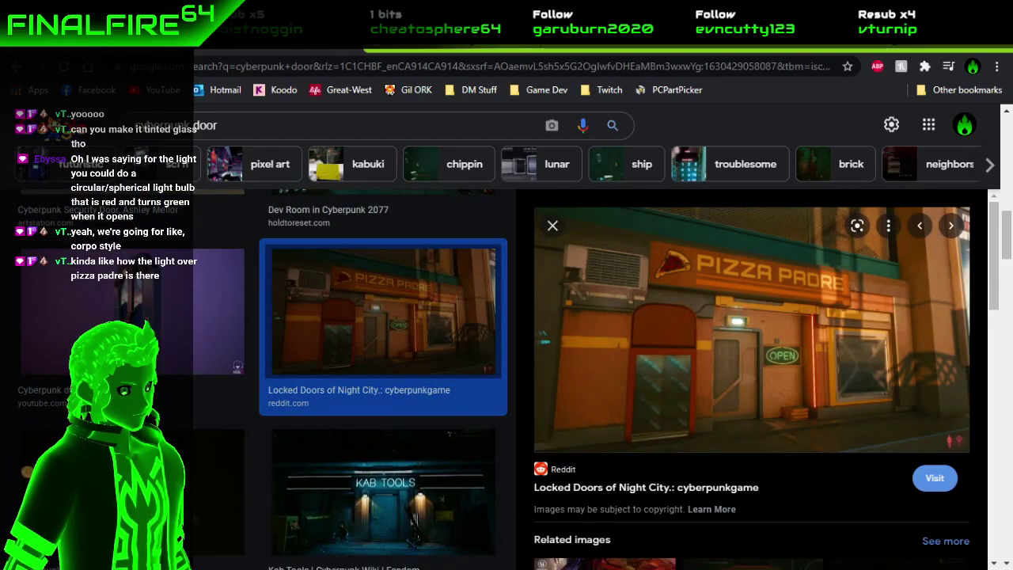
# Step: Switch to 3ds Max, unhide the Apartment object and set its rendering visibility to 0.2
pyautogui.moveTo(602, 568)
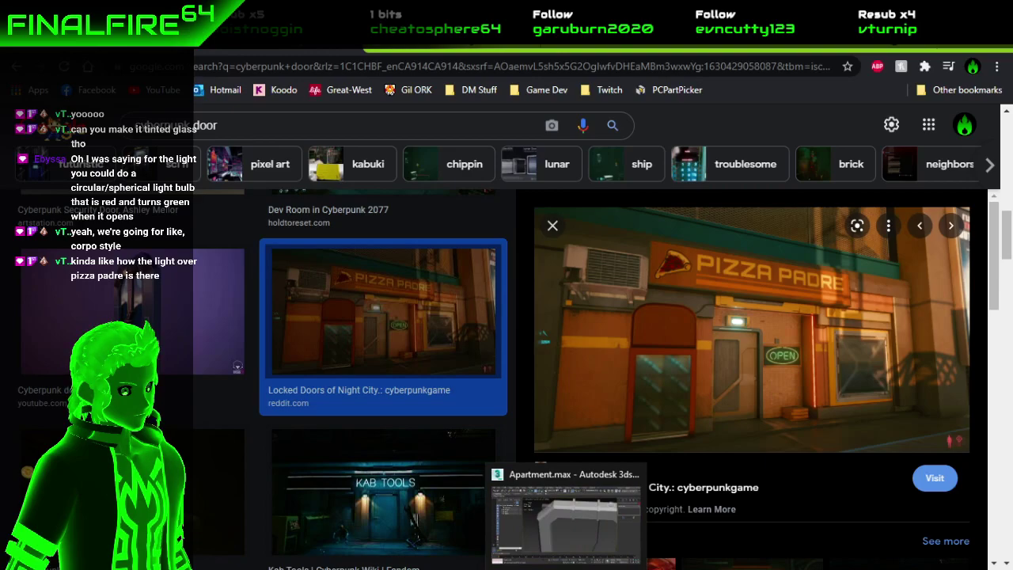
pyautogui.click(551, 546)
pyautogui.scroll(-4, 366, 343)
pyautogui.click(70, 180)
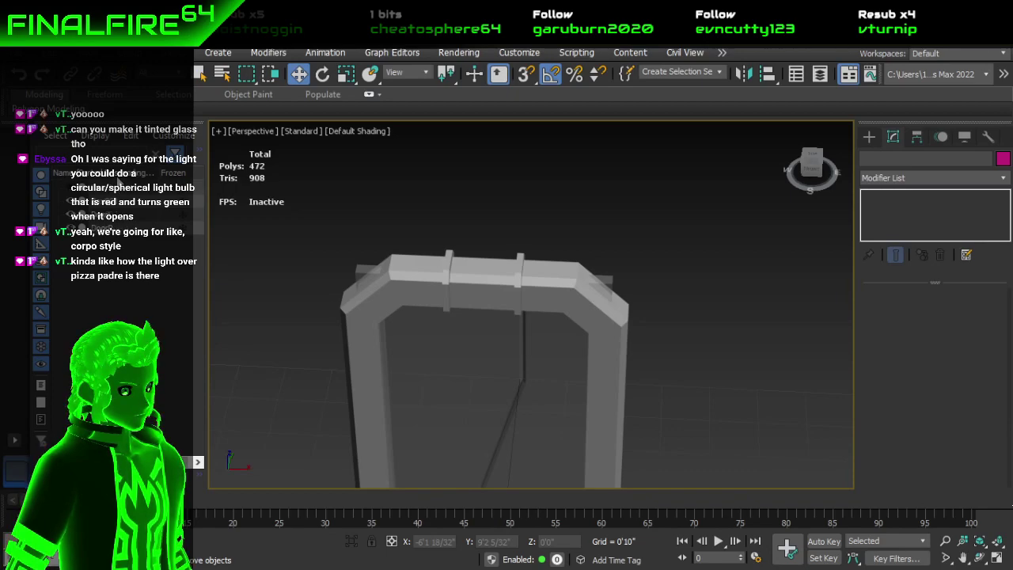
pyautogui.click(127, 189)
pyautogui.press('z')
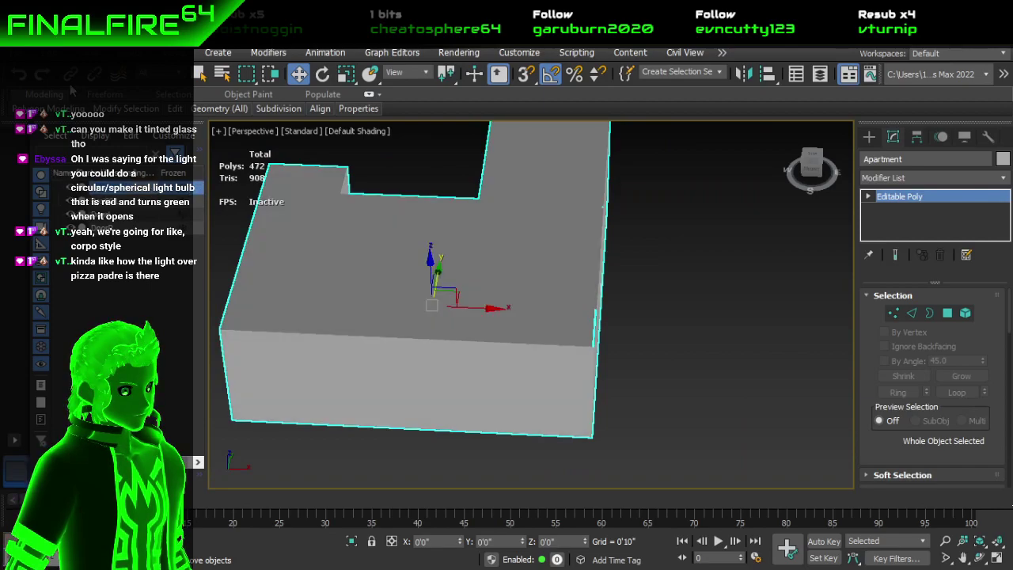
pyautogui.click(45, 52)
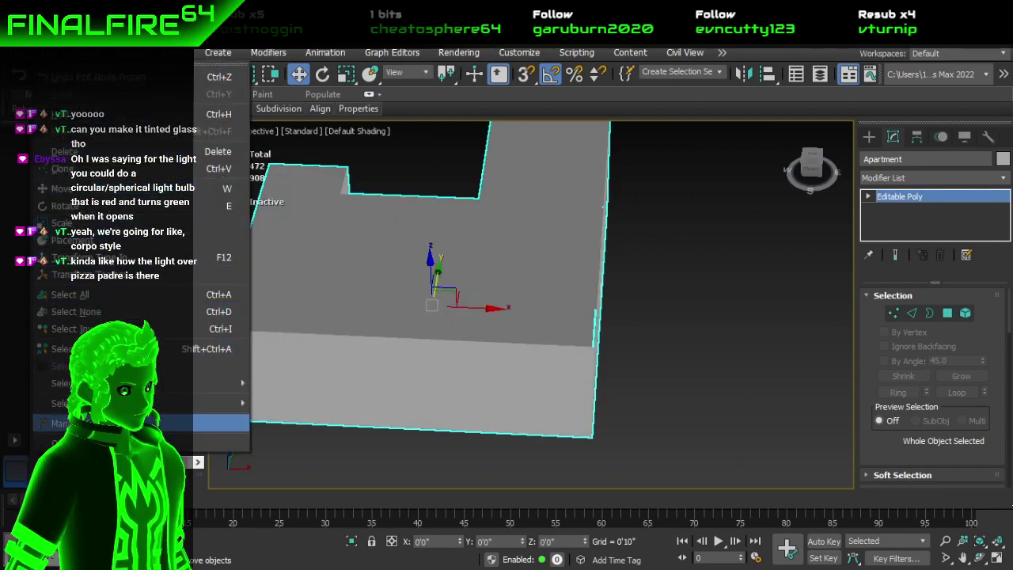
pyautogui.click(142, 443)
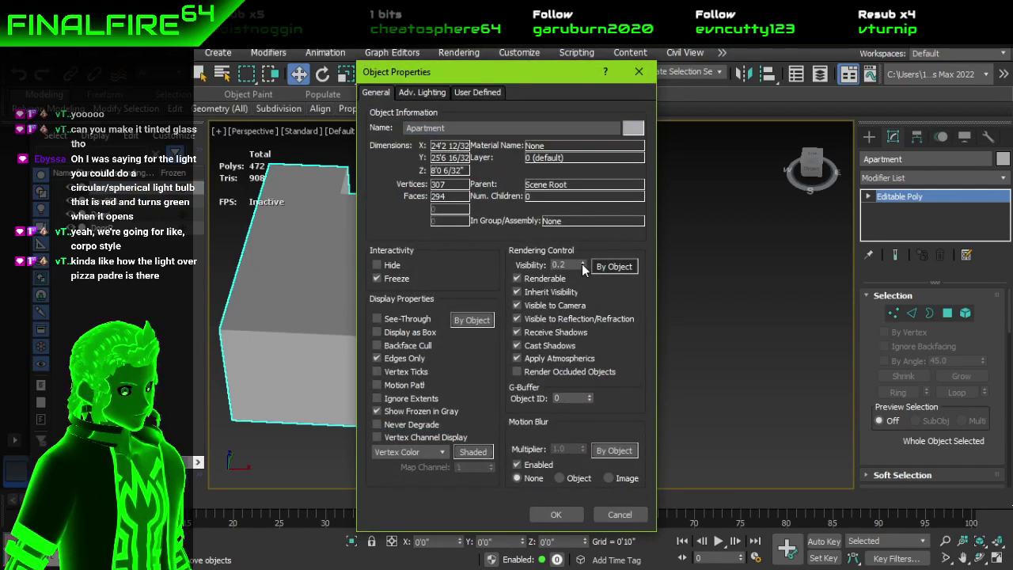
pyautogui.click(564, 519)
# Step: Rename the door frame object Box001 as DoorFrame
pyautogui.scroll(6, 470, 258)
pyautogui.keyDown('alt'); pyautogui.moveTo(482, 220); pyautogui.dragTo(462, 270, button='middle'); pyautogui.keyUp('alt')
pyautogui.scroll(5, 464, 218)
pyautogui.keyDown('alt'); pyautogui.moveTo(462, 271); pyautogui.dragTo(496, 374, button='middle'); pyautogui.keyUp('alt')
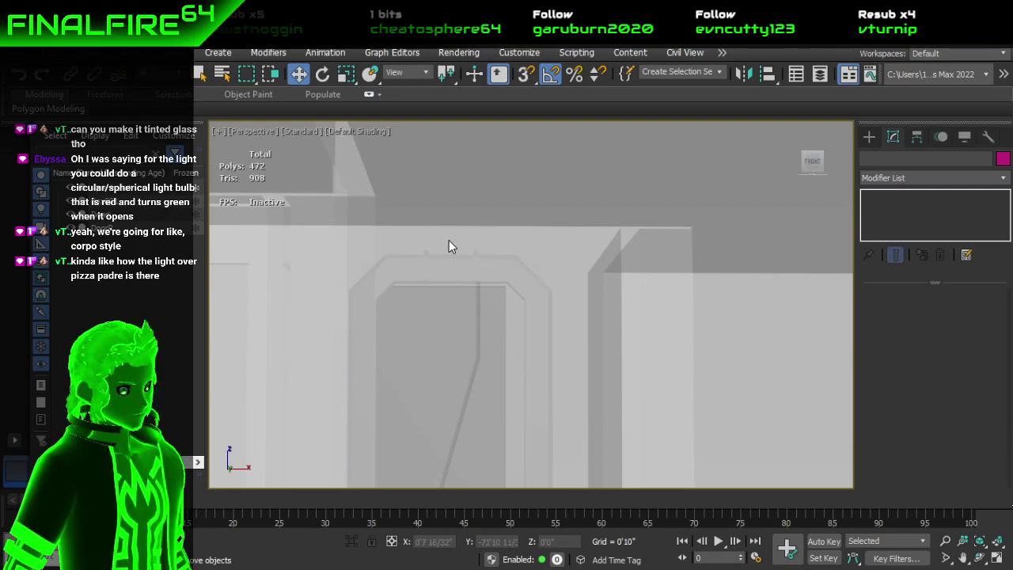
pyautogui.keyDown('alt'); pyautogui.moveTo(450, 245); pyautogui.dragTo(558, 349, button='middle'); pyautogui.keyUp('alt')
pyautogui.scroll(3, 558, 344)
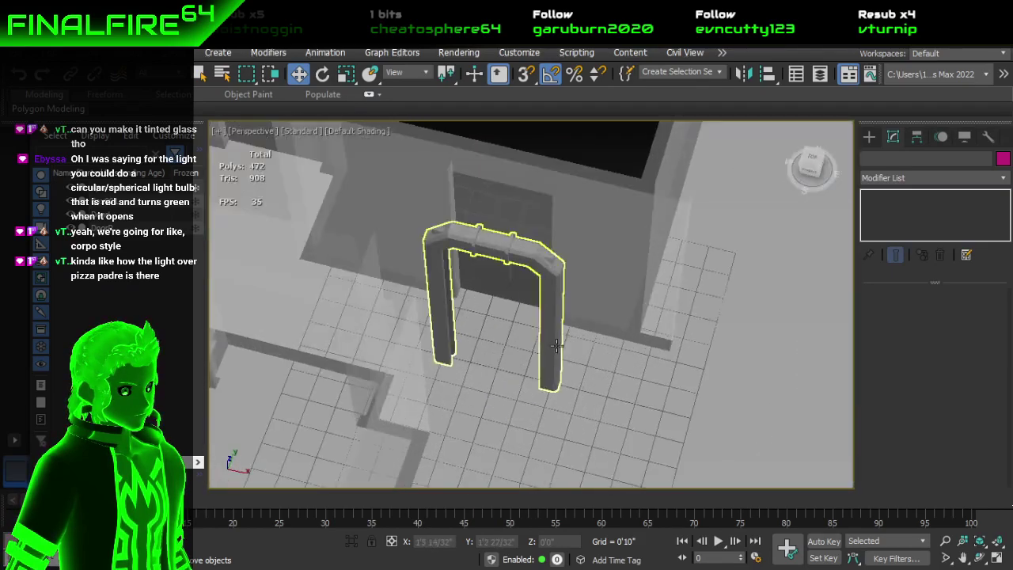
pyautogui.click(555, 335)
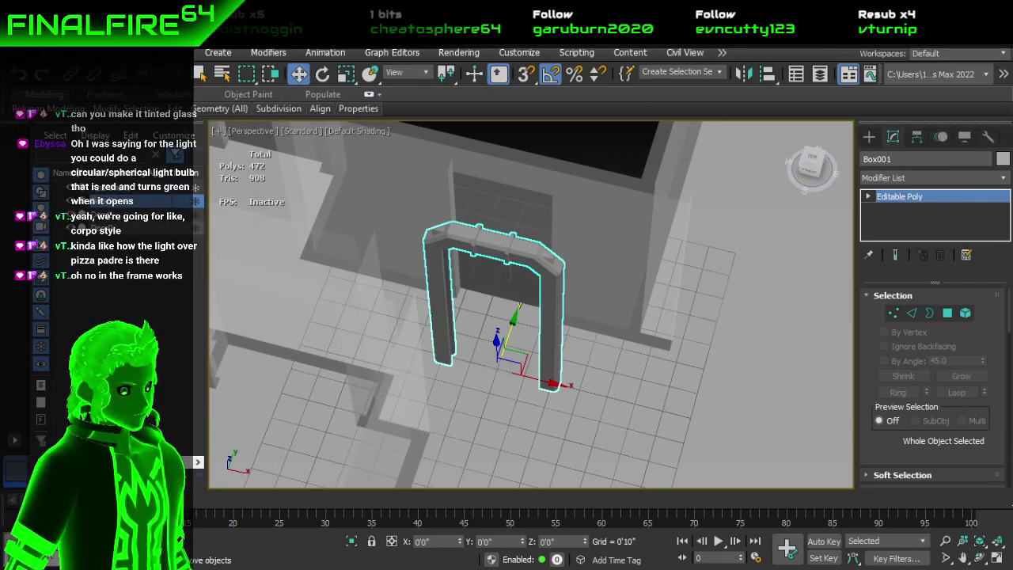
pyautogui.click(471, 198)
# Step: Inspect the right door panel and the door frame against the translucent apartment walls, from the front, the side and above
pyautogui.moveTo(501, 231)
pyautogui.keyDown('alt'); pyautogui.mouseDown(button='middle')
pyautogui.moveTo(523, 140)
pyautogui.moveTo(488, 226)
pyautogui.mouseUp(button='middle'); pyautogui.keyUp('alt')
pyautogui.click(518, 304)
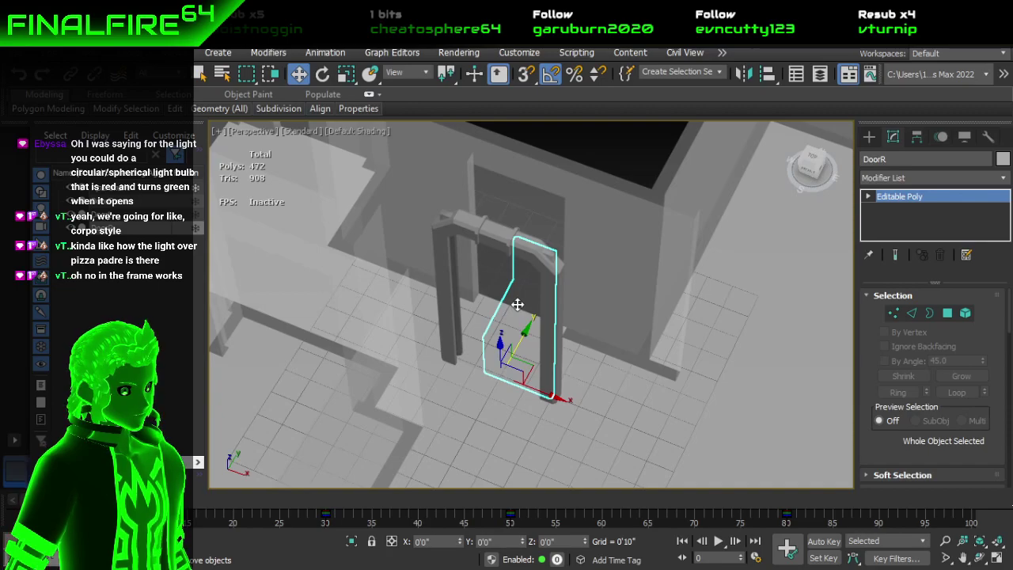
pyautogui.keyDown('alt'); pyautogui.moveTo(529, 302); pyautogui.dragTo(550, 255, button='middle'); pyautogui.keyUp('alt')
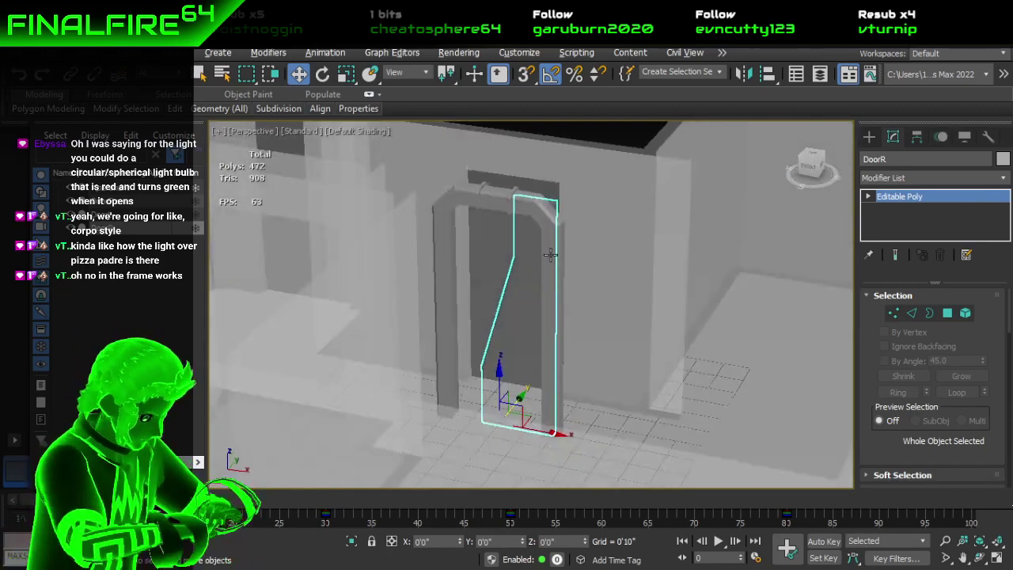
pyautogui.scroll(2, 525, 207)
pyautogui.keyDown('alt'); pyautogui.moveTo(524, 202); pyautogui.dragTo(475, 165, button='middle'); pyautogui.keyUp('alt')
pyautogui.click(484, 177)
pyautogui.moveTo(454, 235); pyautogui.dragTo(530, 313, button='middle')
pyautogui.scroll(2, 523, 201)
pyautogui.scroll(2, 519, 335)
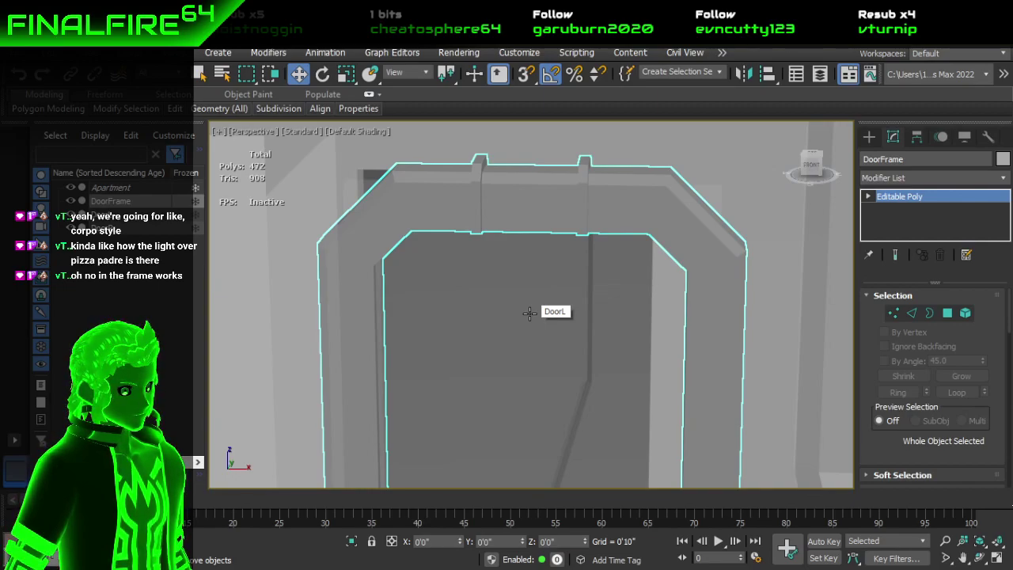
pyautogui.keyDown('alt'); pyautogui.moveTo(529, 314); pyautogui.dragTo(391, 211, button='middle'); pyautogui.keyUp('alt')
pyautogui.scroll(-4, 515, 366)
pyautogui.moveTo(462, 345); pyautogui.dragTo(447, 326, button='middle')
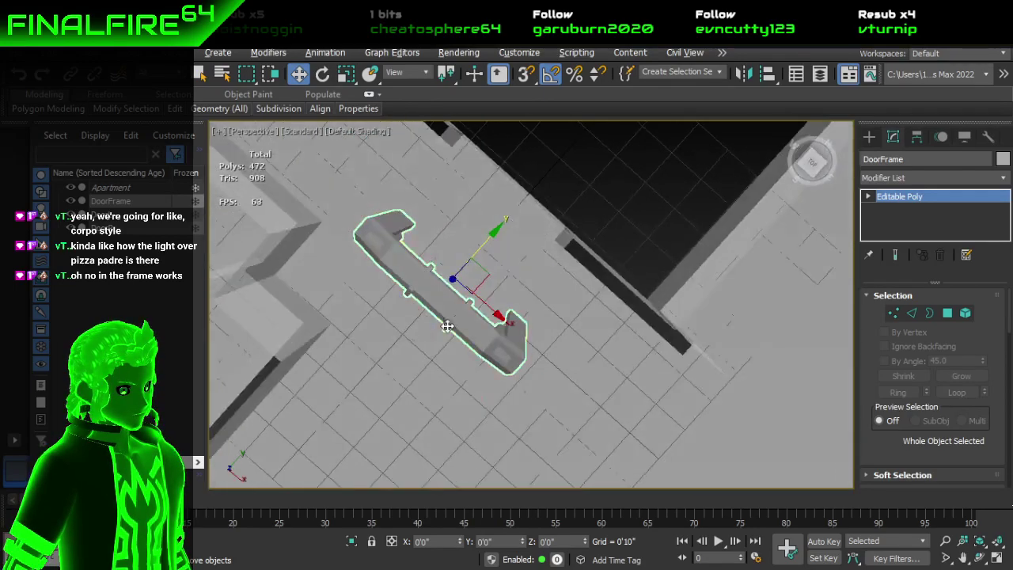
pyautogui.click(563, 174)
pyautogui.keyDown('alt'); pyautogui.moveTo(562, 174); pyautogui.dragTo(587, 142, button='middle'); pyautogui.keyUp('alt')
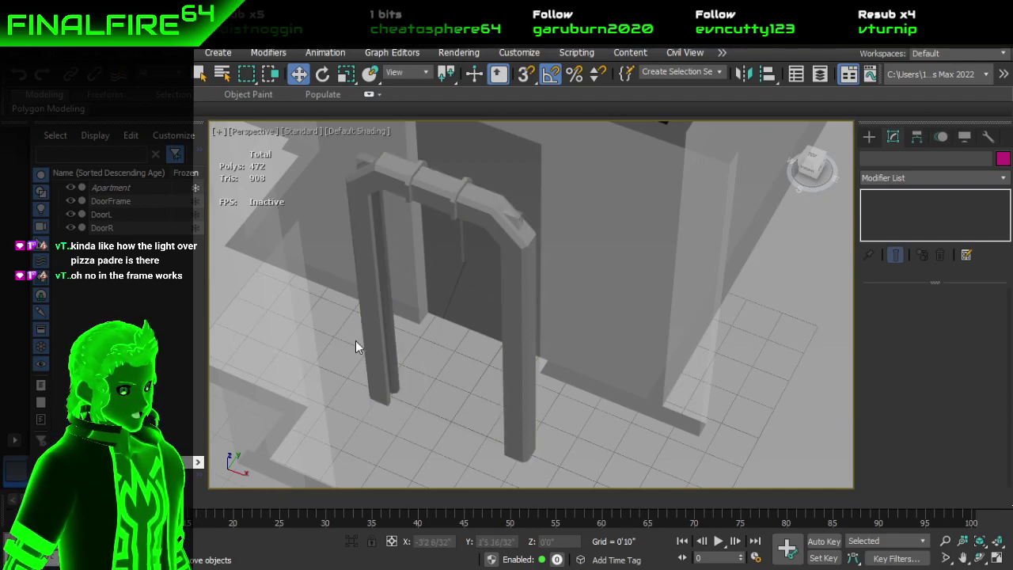
# Step: Switch to Chrome to check the Pizza Padre reference and the Video Game Radio tab, and return to 3ds Max
pyautogui.click(273, 534)
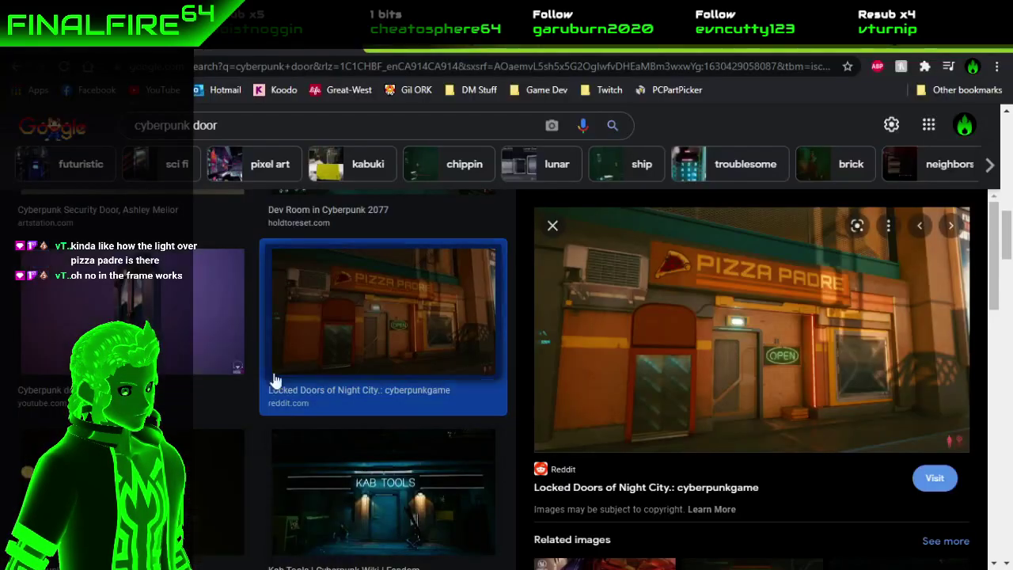
pyautogui.click(159, 48)
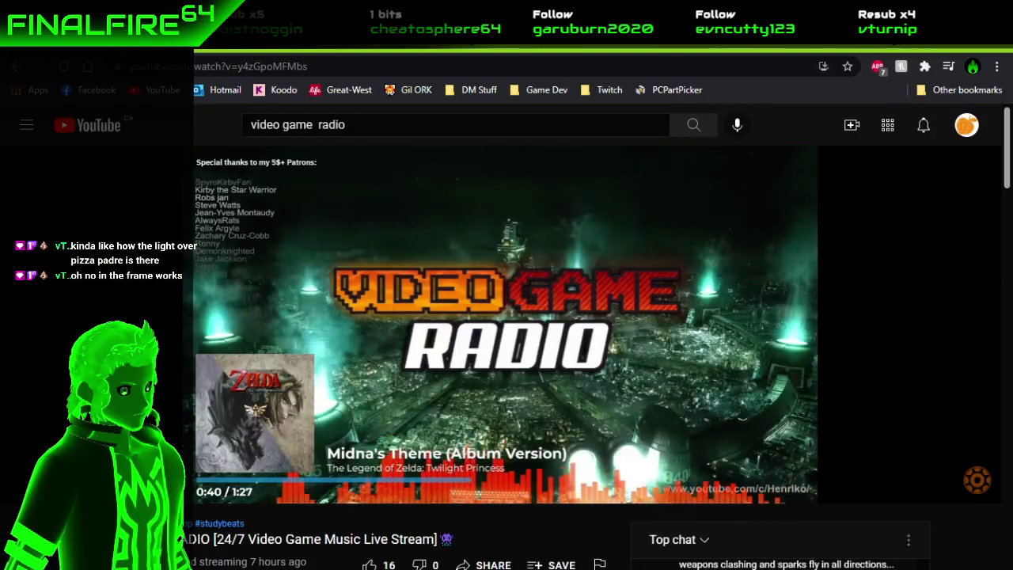
pyautogui.hotkey('alt', 'Tab')
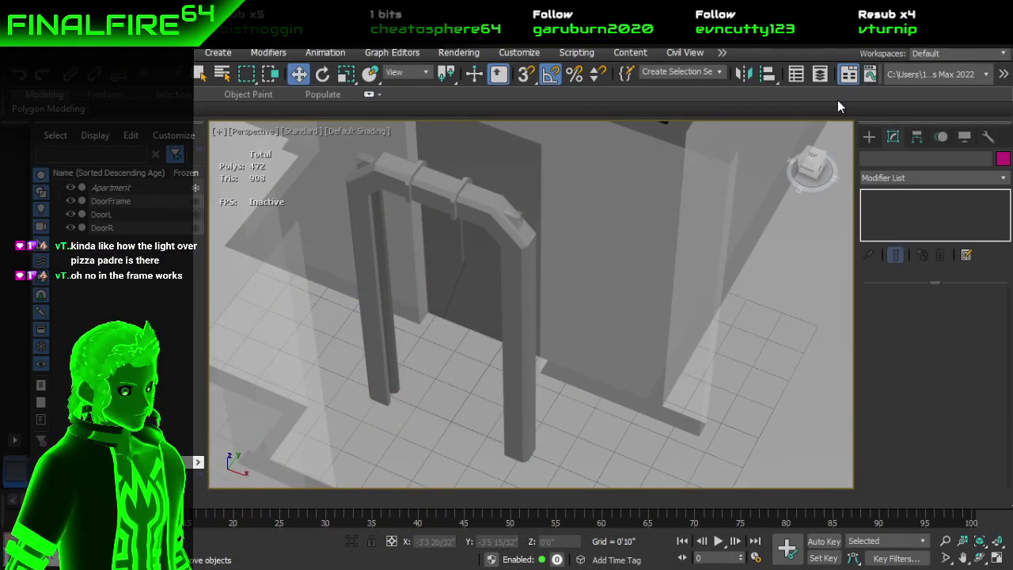
# Step: Select the door frame, hide the Apartment object and examine the frame's top beam and angled corners
pyautogui.keyDown('alt'); pyautogui.moveTo(603, 276); pyautogui.dragTo(621, 249, button='middle'); pyautogui.keyUp('alt')
pyautogui.click(477, 271)
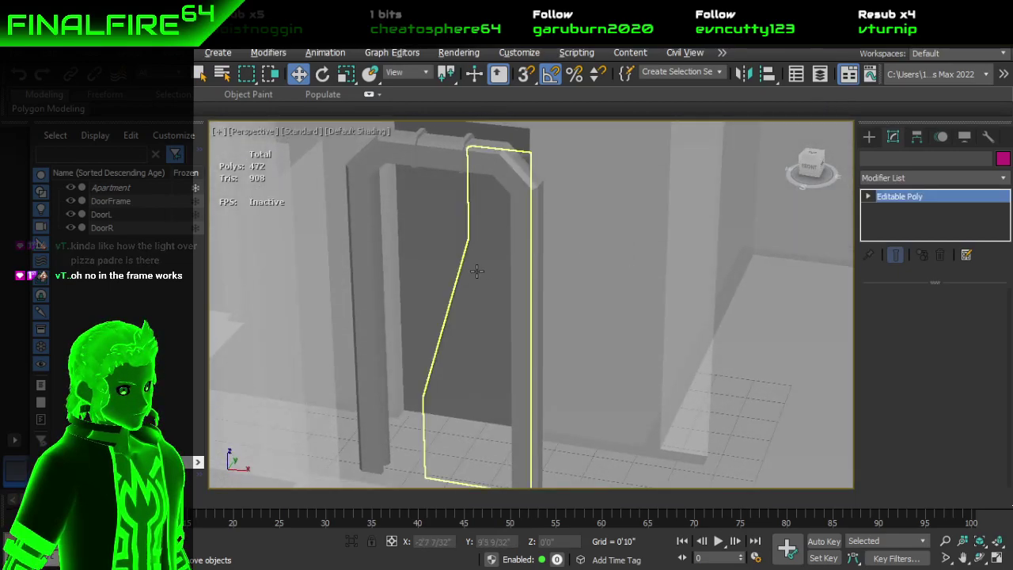
pyautogui.click(476, 153)
pyautogui.click(70, 189)
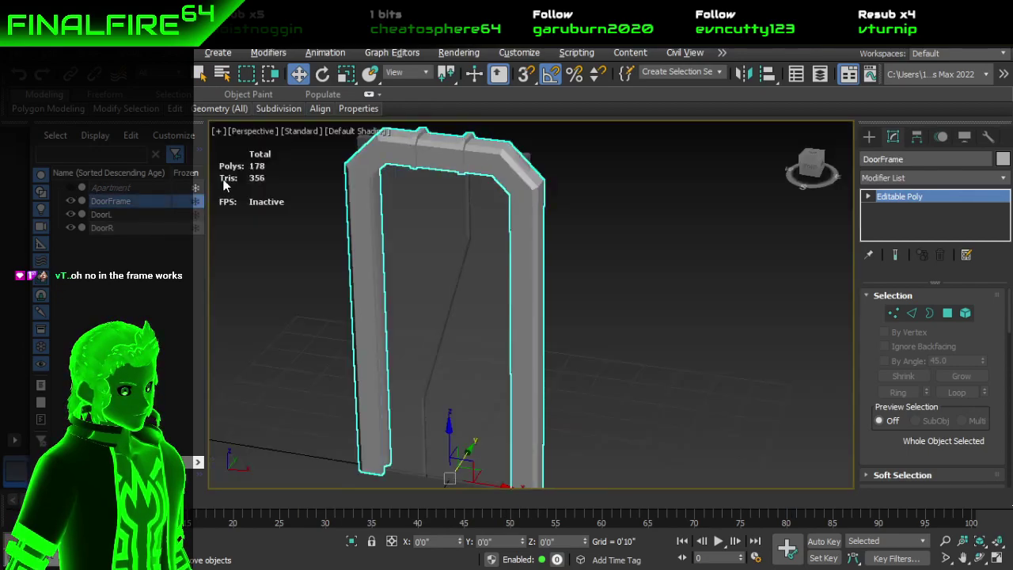
pyautogui.scroll(4, 443, 262)
pyautogui.moveTo(427, 245); pyautogui.dragTo(494, 305, button='middle')
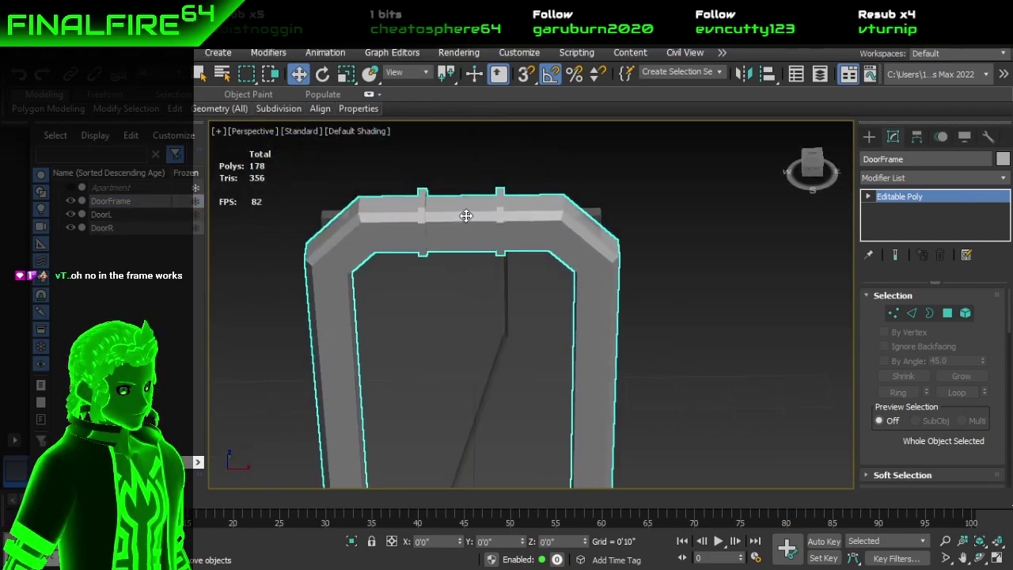
pyautogui.keyDown('alt'); pyautogui.moveTo(464, 238); pyautogui.dragTo(448, 206, button='middle'); pyautogui.keyUp('alt')
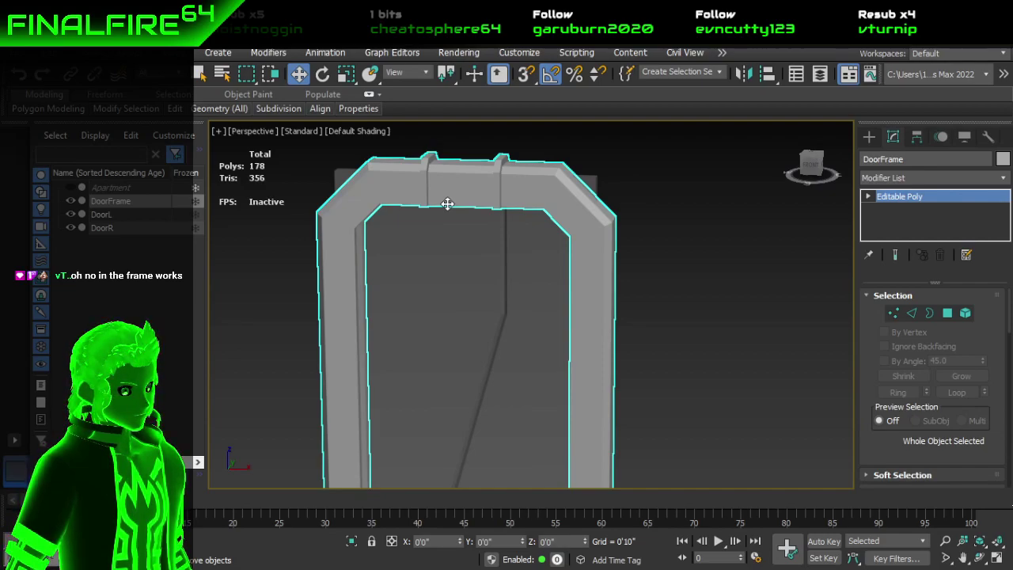
pyautogui.scroll(2, 446, 206)
pyautogui.keyDown('alt'); pyautogui.moveTo(446, 206); pyautogui.dragTo(565, 216, button='middle'); pyautogui.keyUp('alt')
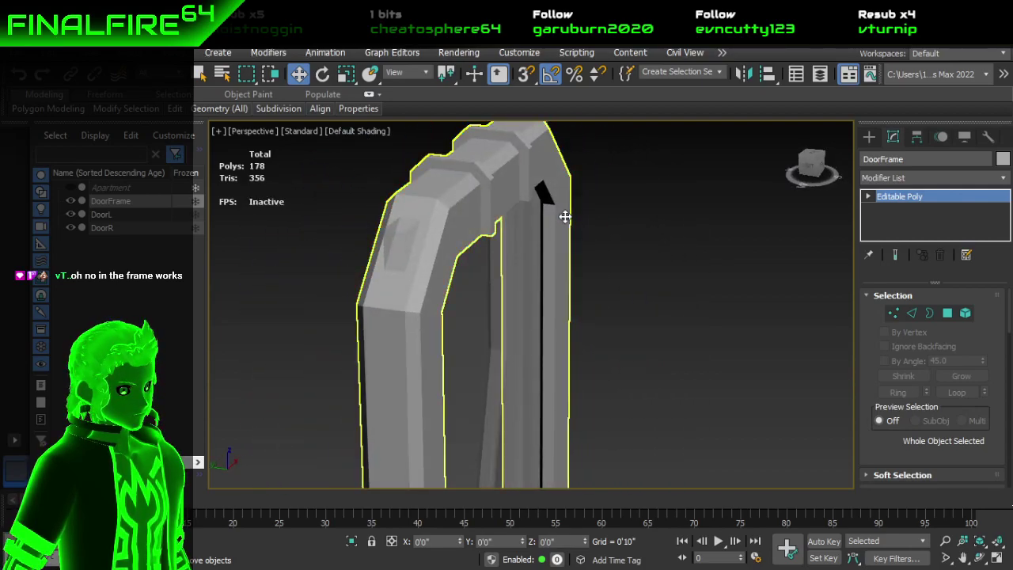
# Step: Switch to Chrome, preview the Roblox lowpoly door and sci fi gate door in the futuristic door results, and return to the cyberpunk door results
pyautogui.moveTo(266, 569)
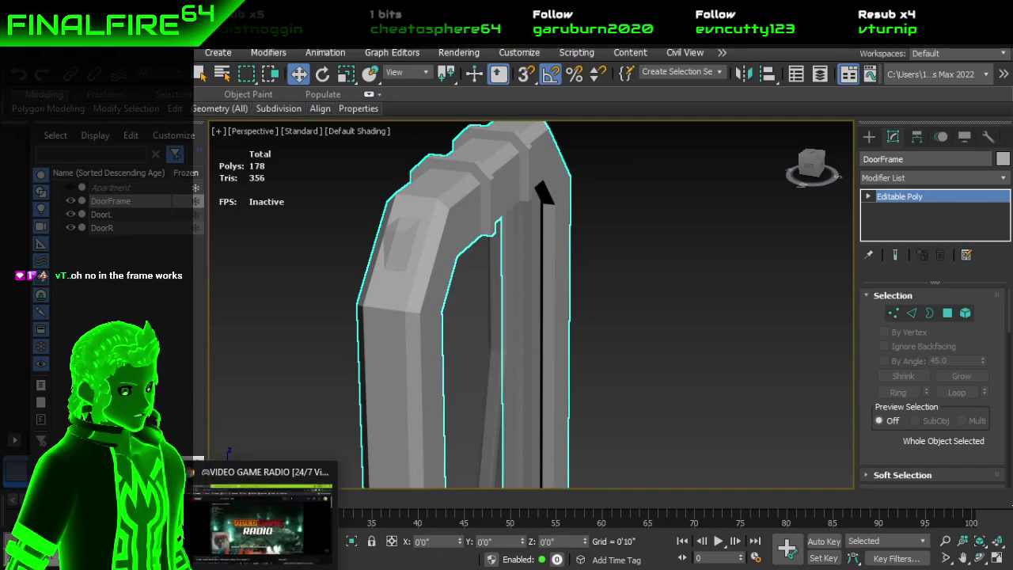
pyautogui.click(230, 540)
pyautogui.click(461, 49)
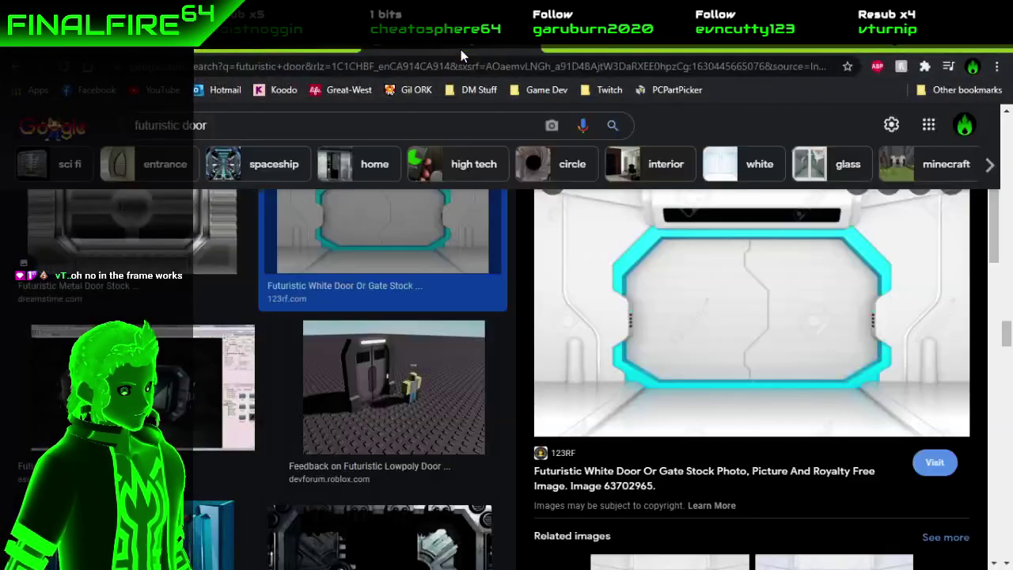
pyautogui.scroll(-3, 358, 294)
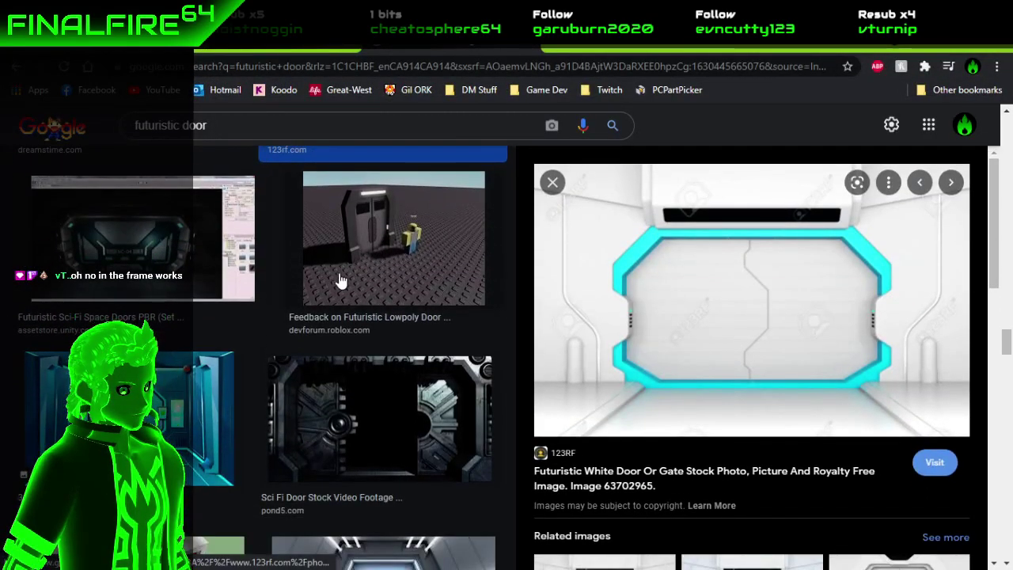
pyautogui.click(342, 280)
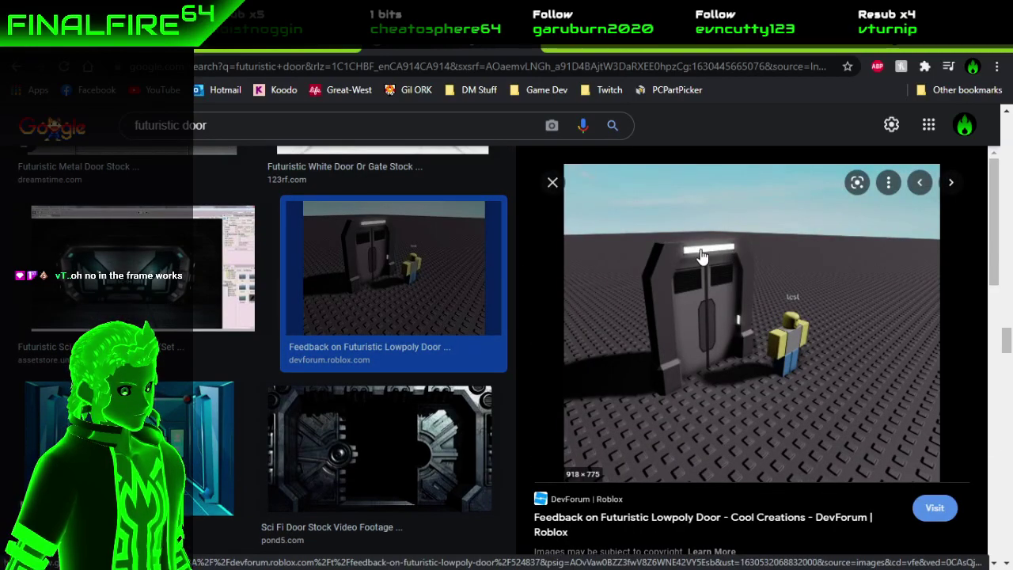
pyautogui.scroll(-5, 333, 317)
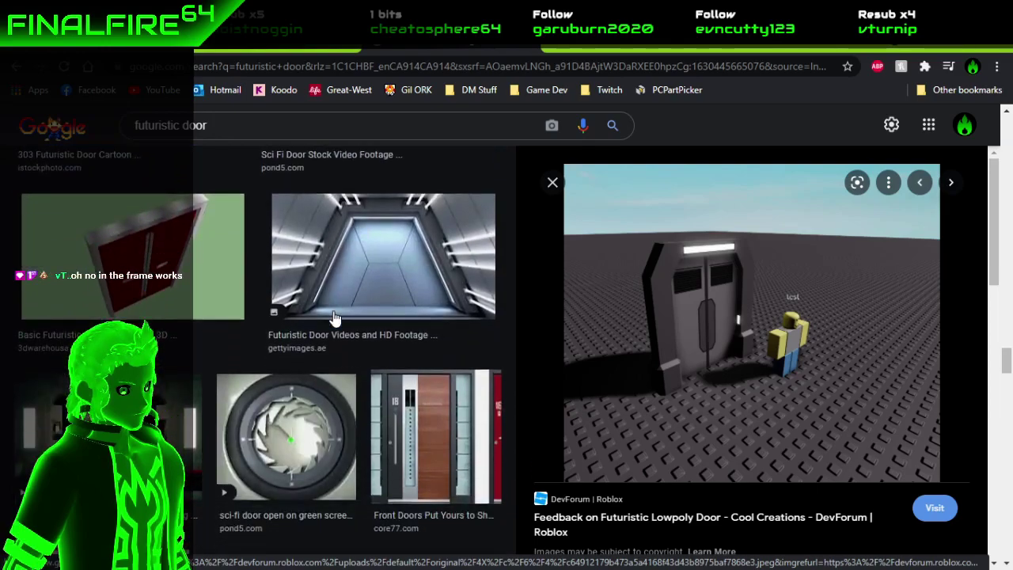
pyautogui.scroll(-4, 334, 316)
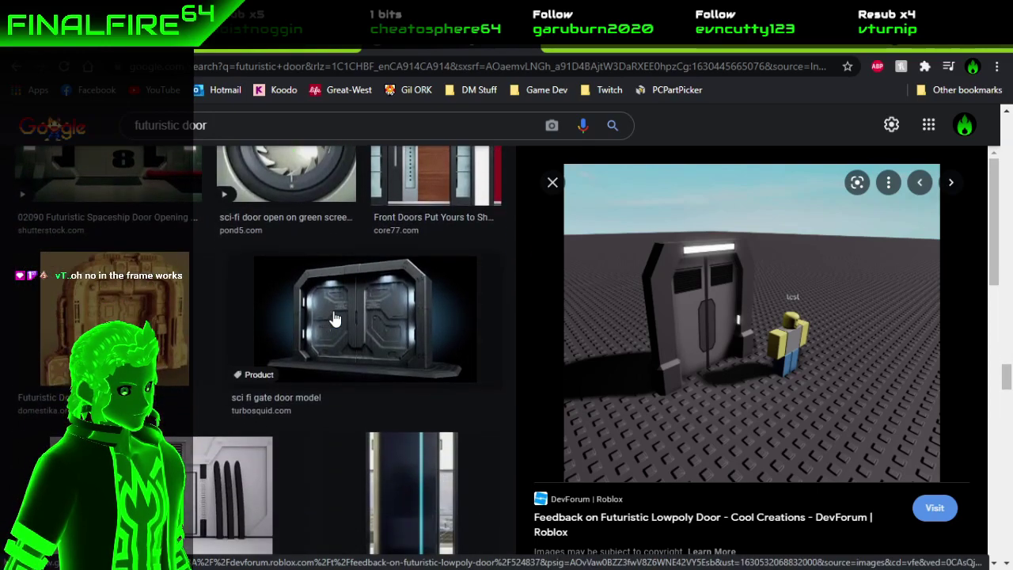
pyautogui.click(334, 317)
pyautogui.scroll(-3, 334, 317)
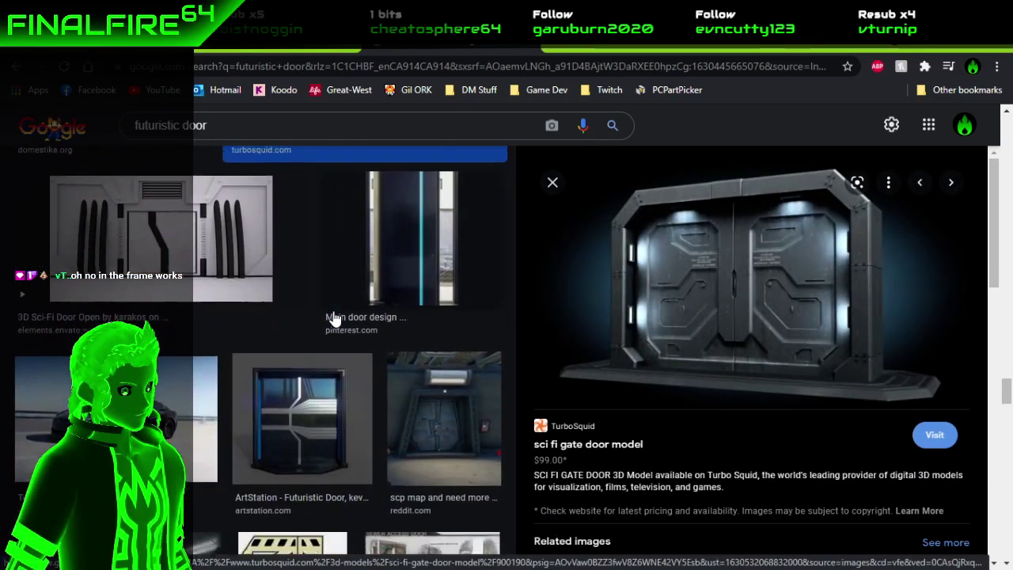
pyautogui.scroll(-5, 334, 317)
pyautogui.click(272, 50)
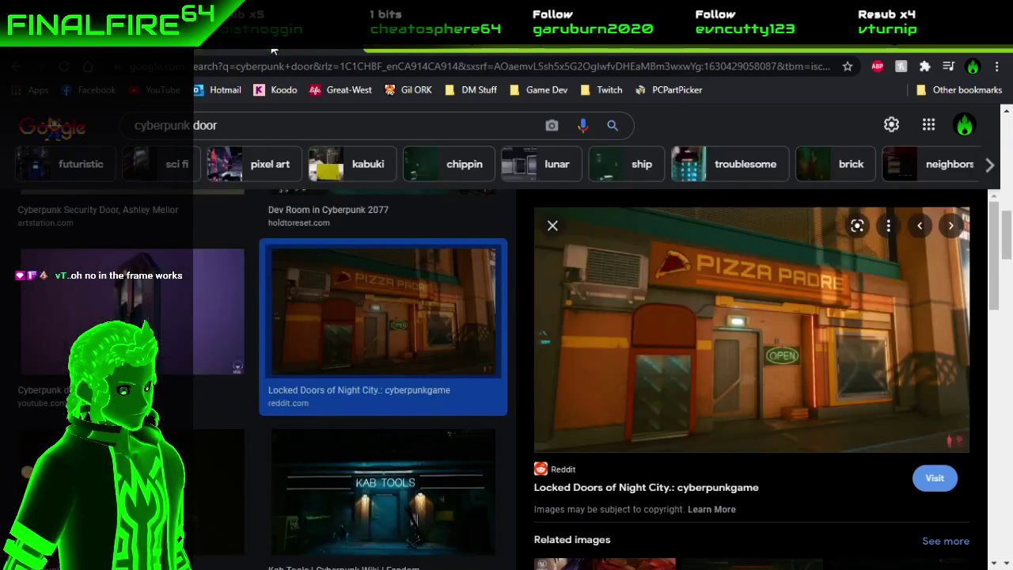
# Step: Preview the YouTube cyberpunk door, the ArtStation Cyberpunk Style Doors and the IGN Cyberpunk 2077 street entrance in the cyberpunk door results
pyautogui.scroll(-1, 337, 340)
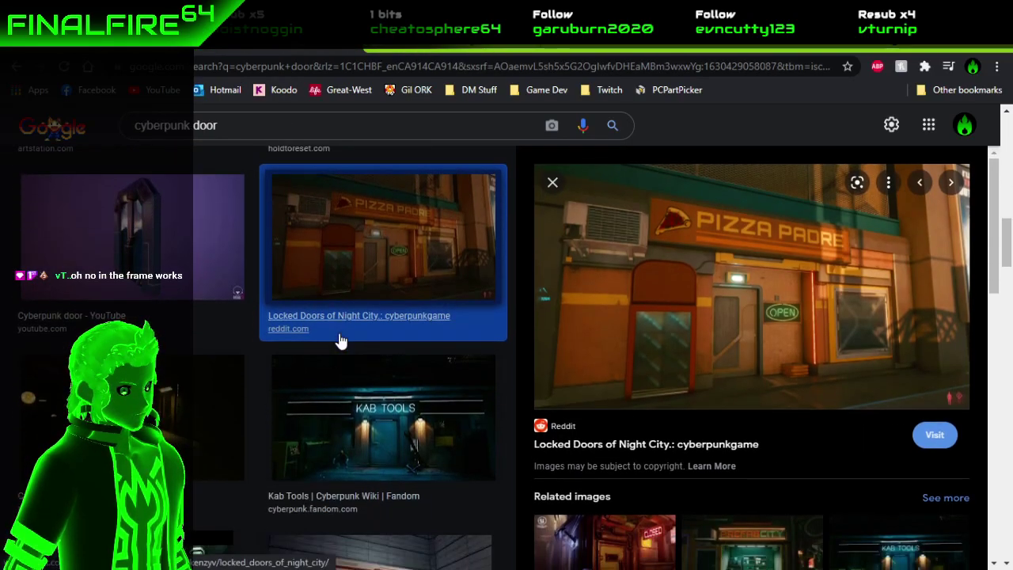
pyautogui.click(212, 266)
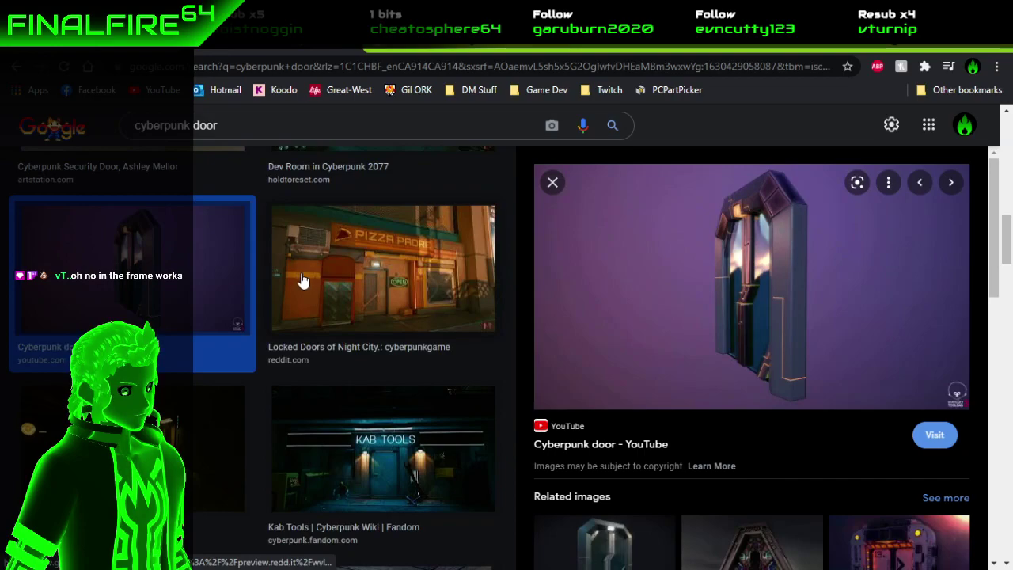
pyautogui.scroll(-4, 302, 279)
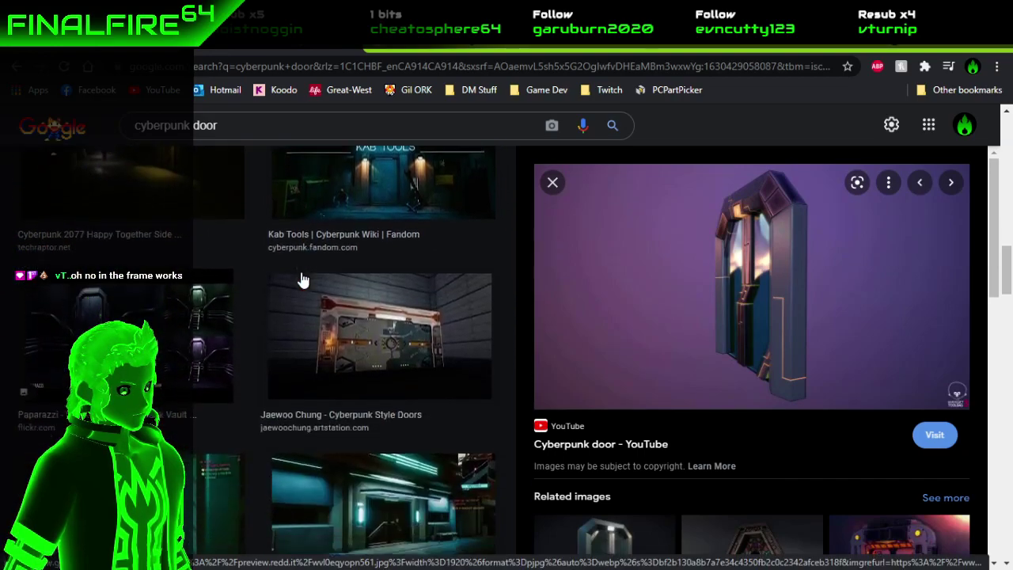
pyautogui.click(307, 301)
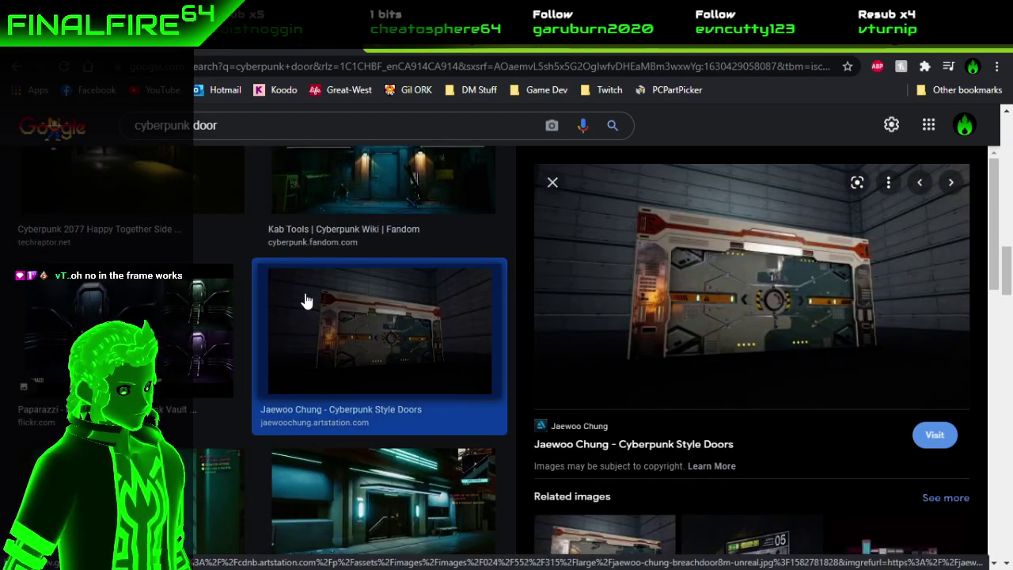
pyautogui.scroll(-3, 307, 300)
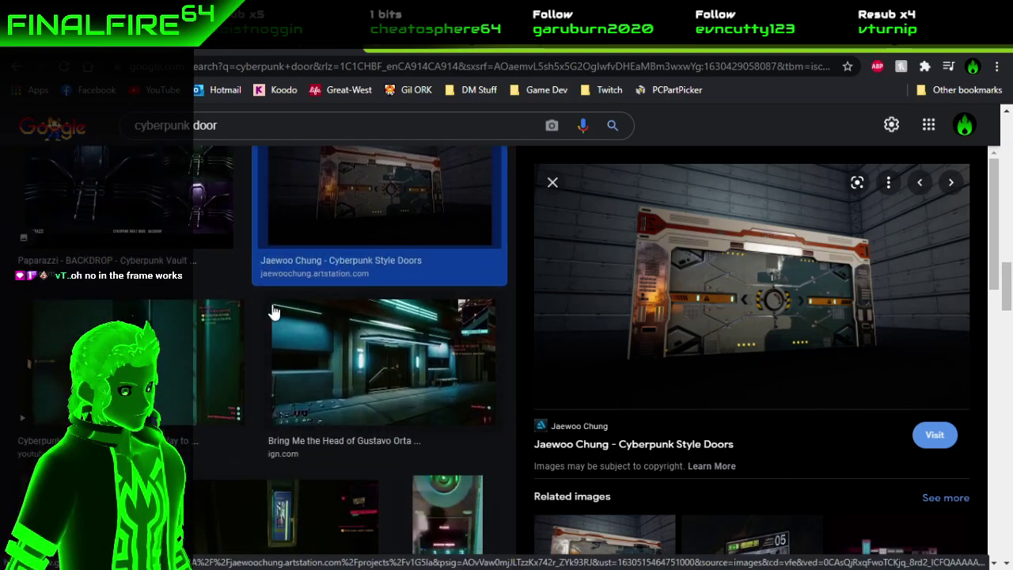
pyautogui.click(331, 350)
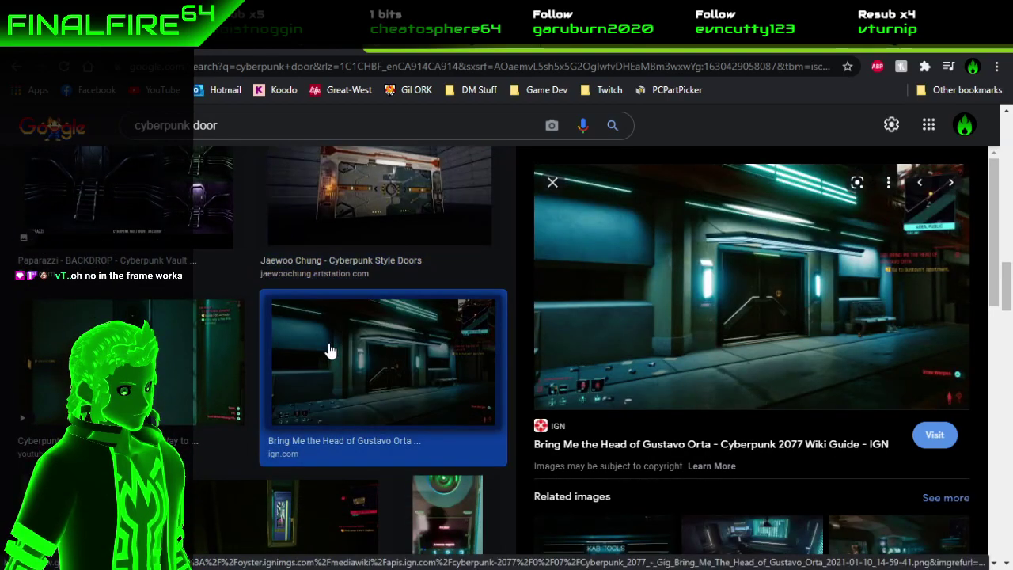
# Step: Browse further and preview the Cyberpunk door Minecraft Map and the Pinterest spaceship interior doors with lights above them
pyautogui.scroll(-6, 249, 358)
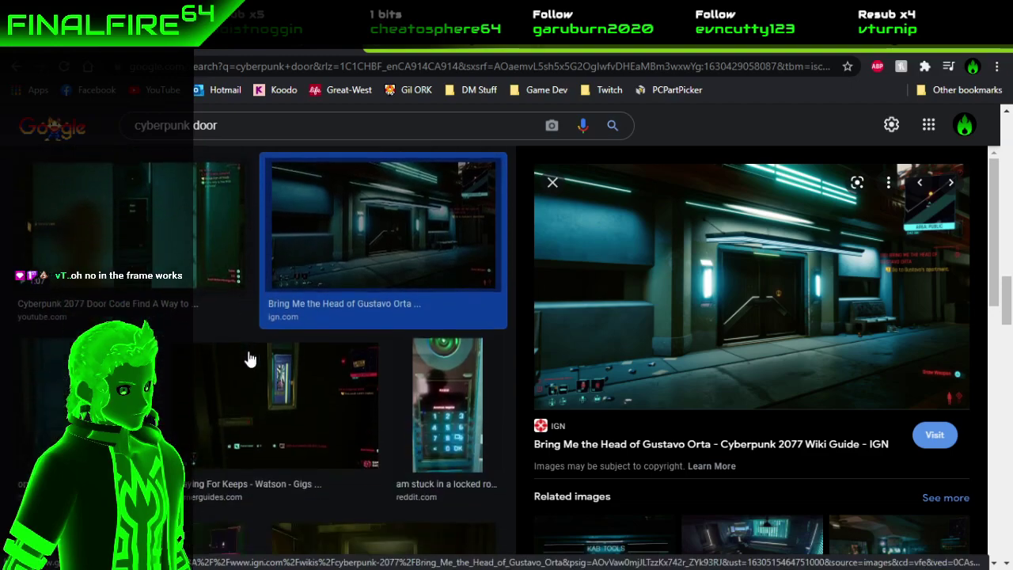
pyautogui.scroll(-5, 249, 357)
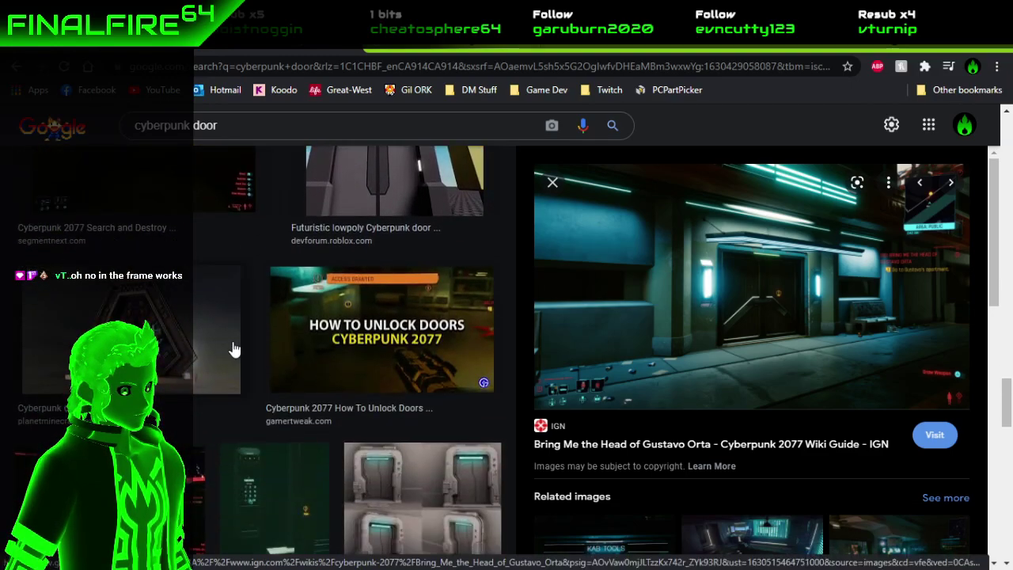
pyautogui.click(234, 351)
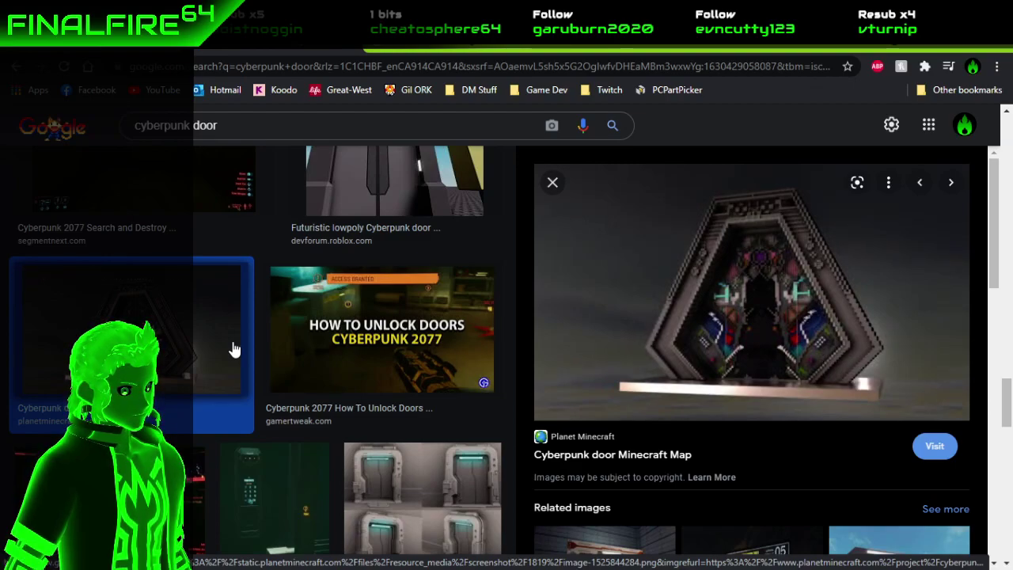
pyautogui.scroll(-1, 241, 346)
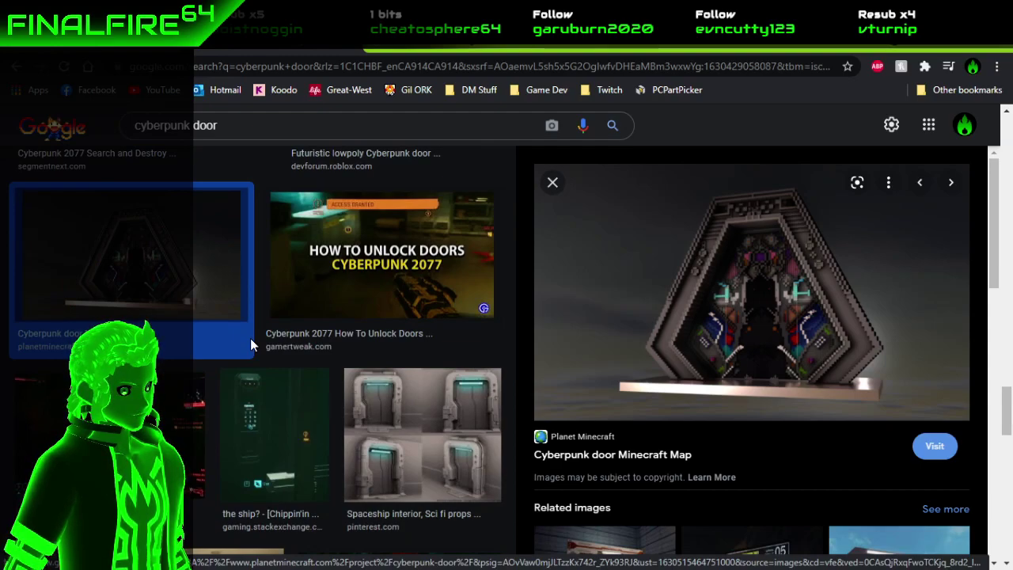
pyautogui.scroll(-1, 250, 338)
pyautogui.click(400, 372)
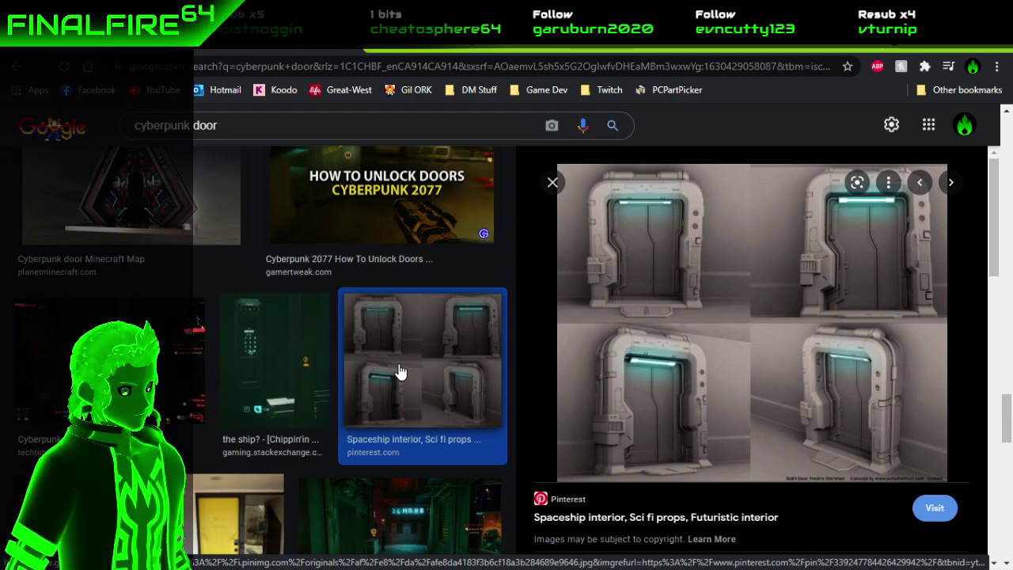
# Step: Preview the yellow Cyberpunk 2077 door from Twitter and the LUNAR-3 Doors Kit V.3 from Second Life Marketplace
pyautogui.scroll(-3, 400, 372)
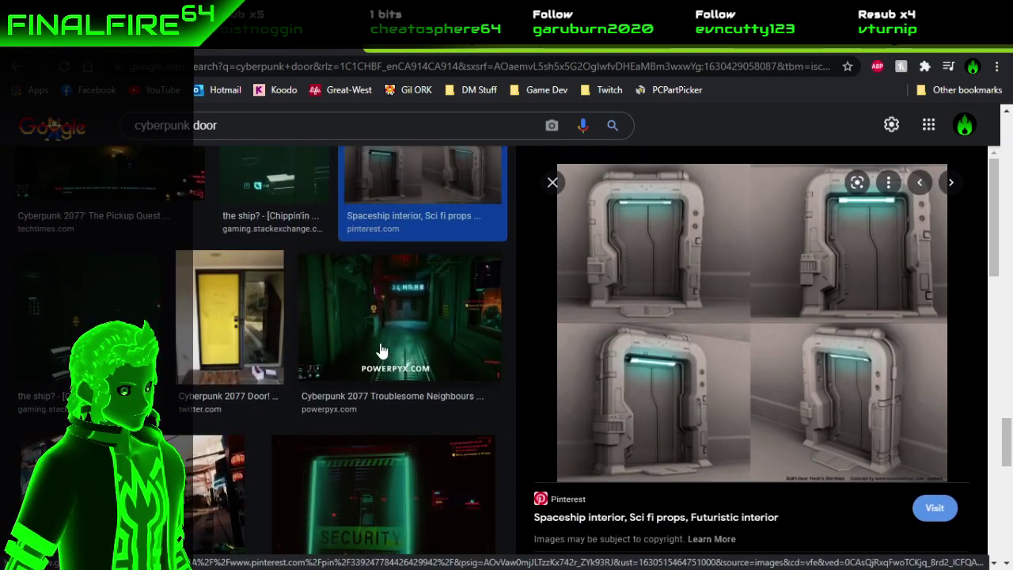
pyautogui.scroll(-1, 223, 334)
pyautogui.click(228, 273)
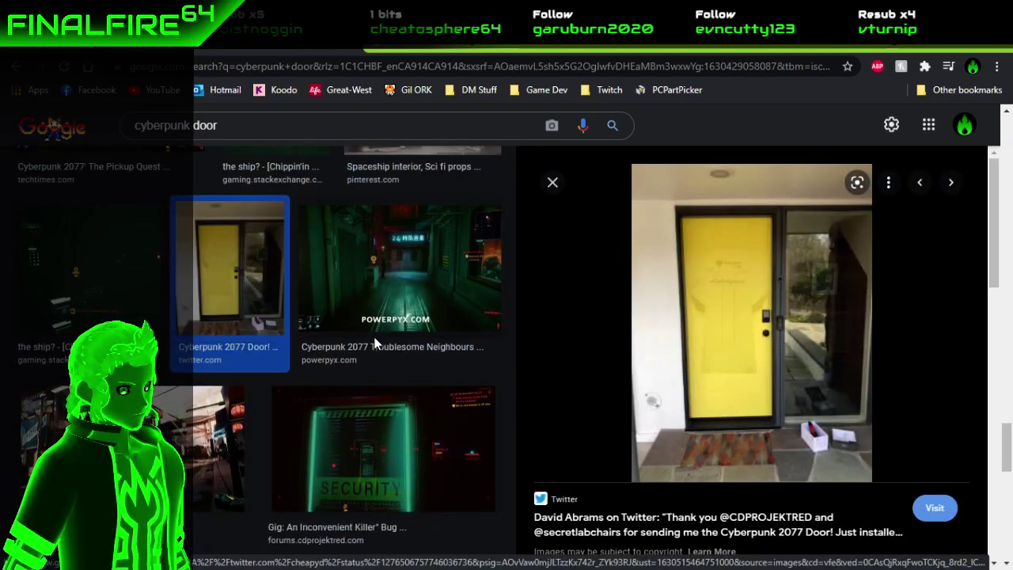
pyautogui.scroll(-4, 372, 342)
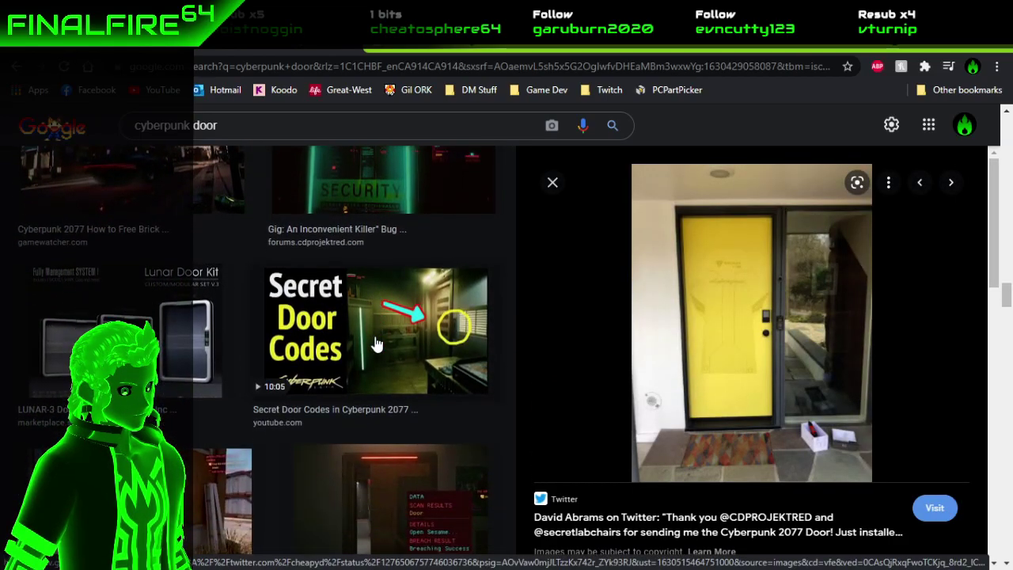
pyautogui.scroll(-3, 377, 345)
pyautogui.scroll(2, 155, 206)
pyautogui.click(156, 197)
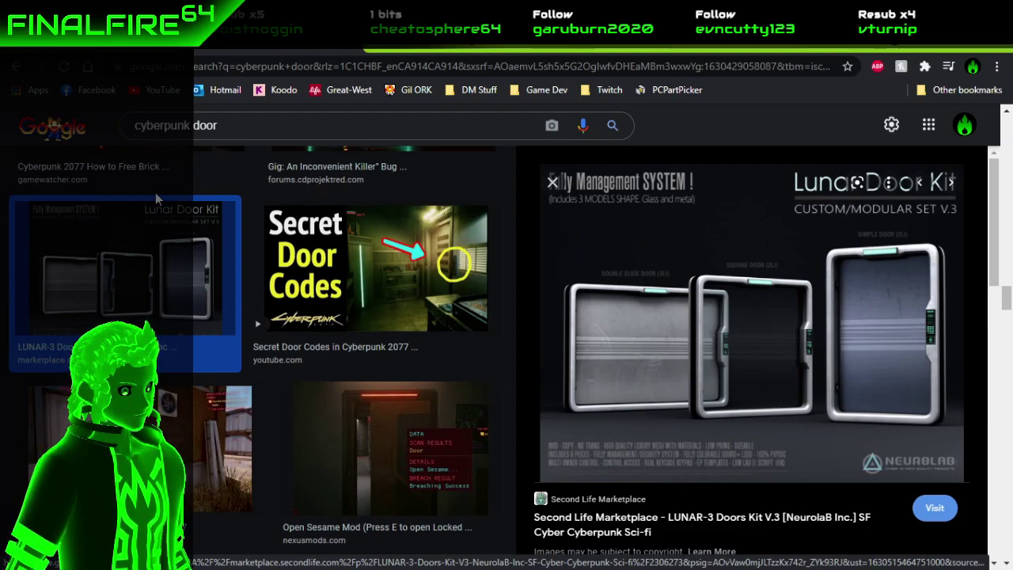
# Step: Check the Video Game Radio tab, return to the cyberpunk door results and preview the Reddit secret garage door
pyautogui.click(156, 49)
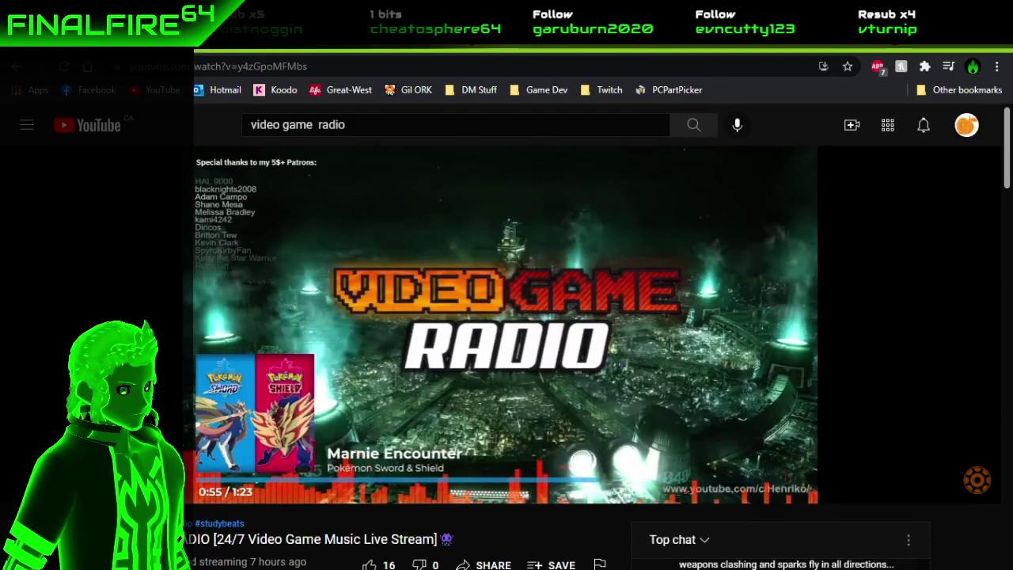
pyautogui.click(231, 50)
pyautogui.scroll(-5, 223, 362)
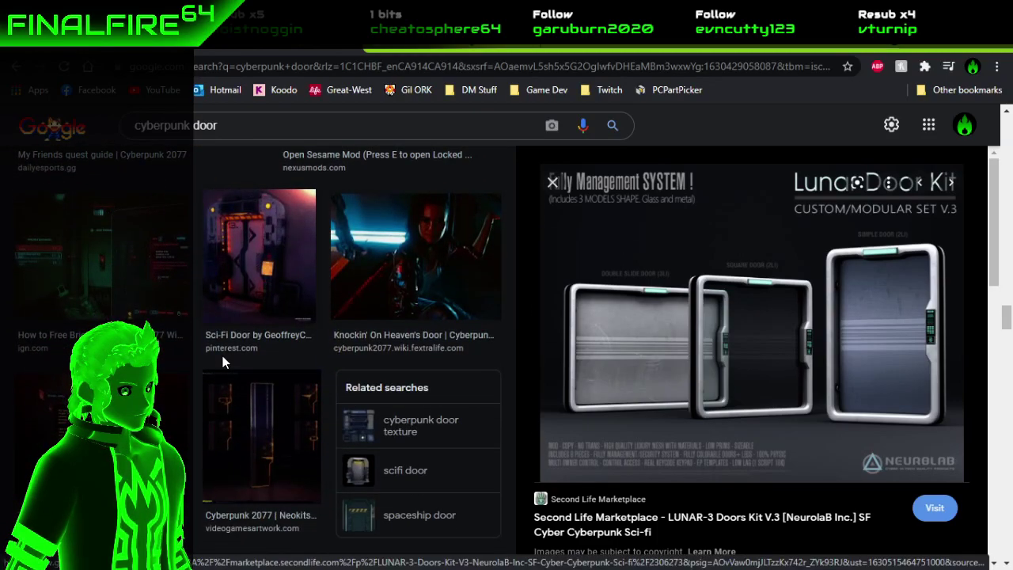
pyautogui.scroll(-8, 223, 361)
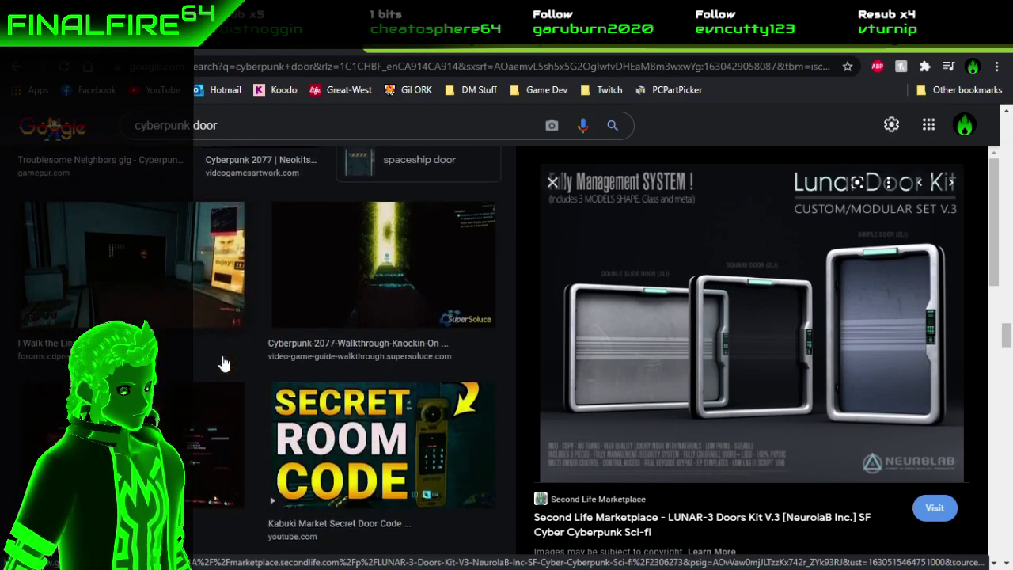
pyautogui.scroll(-4, 223, 362)
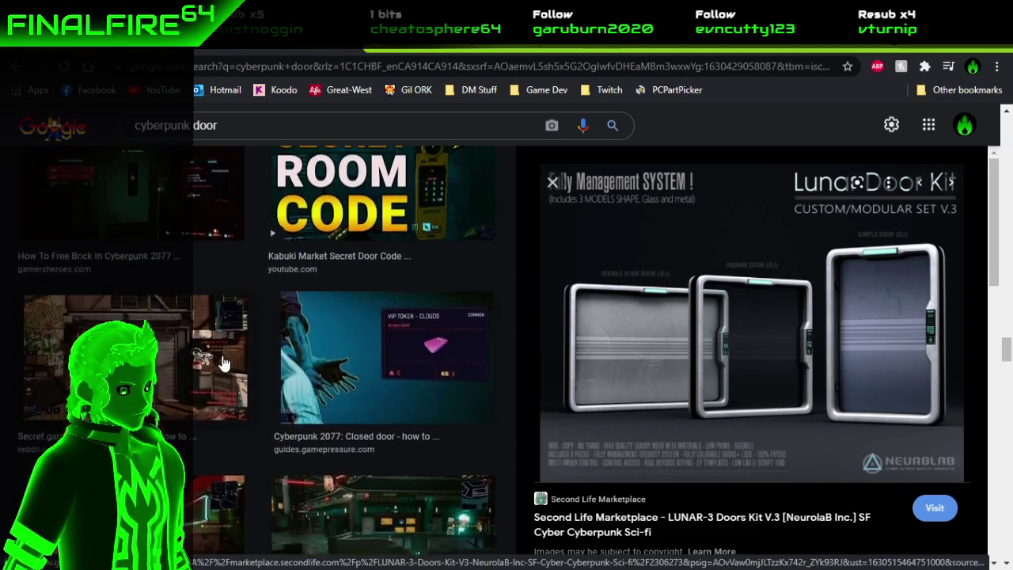
pyautogui.scroll(2, 222, 362)
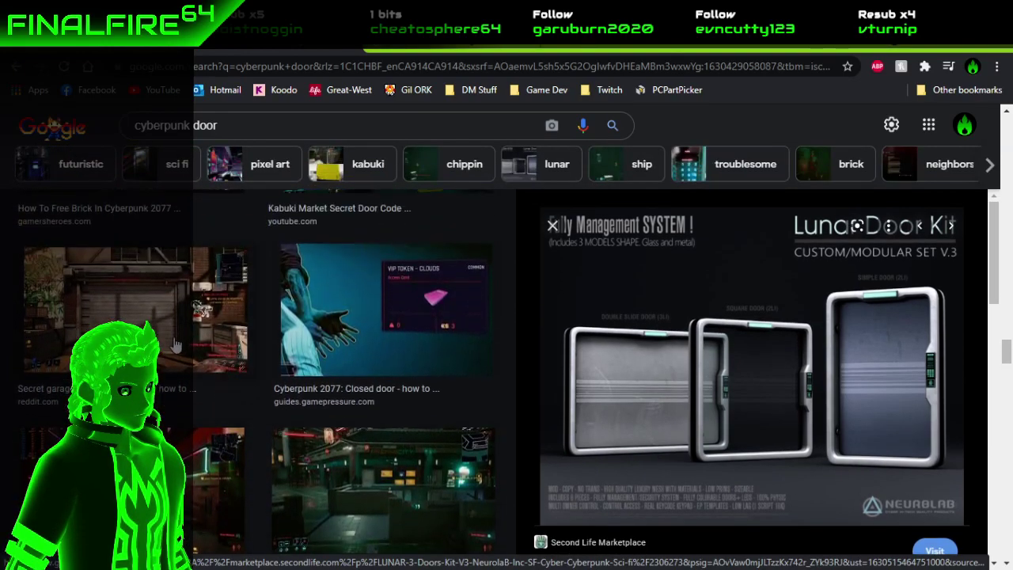
pyautogui.click(175, 345)
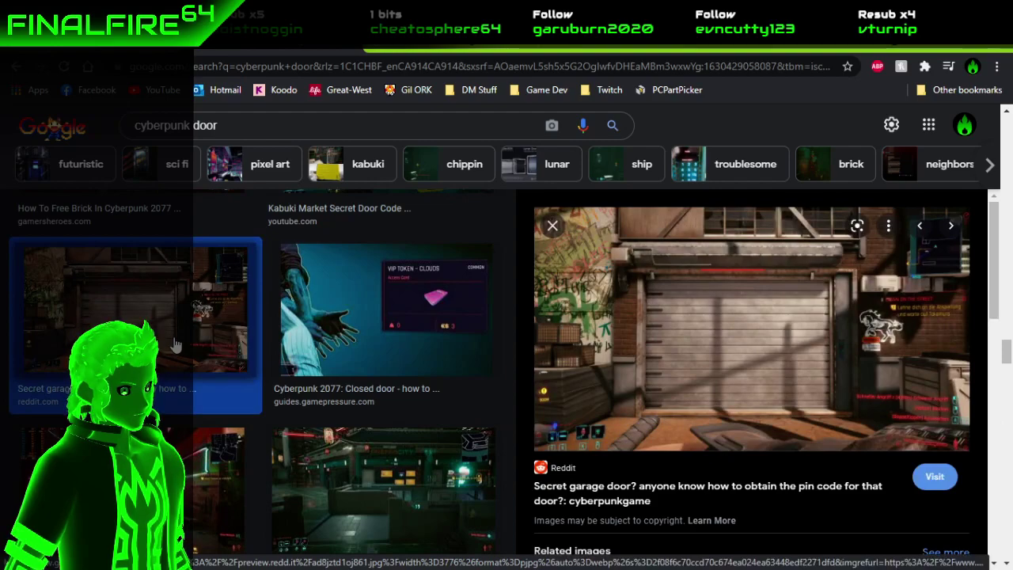
# Step: Compare the Sketchfab Cyberpunk Sci-fi Door 3 with the Pinterest sci-fi door based on Q4 concept
pyautogui.scroll(-10, 175, 345)
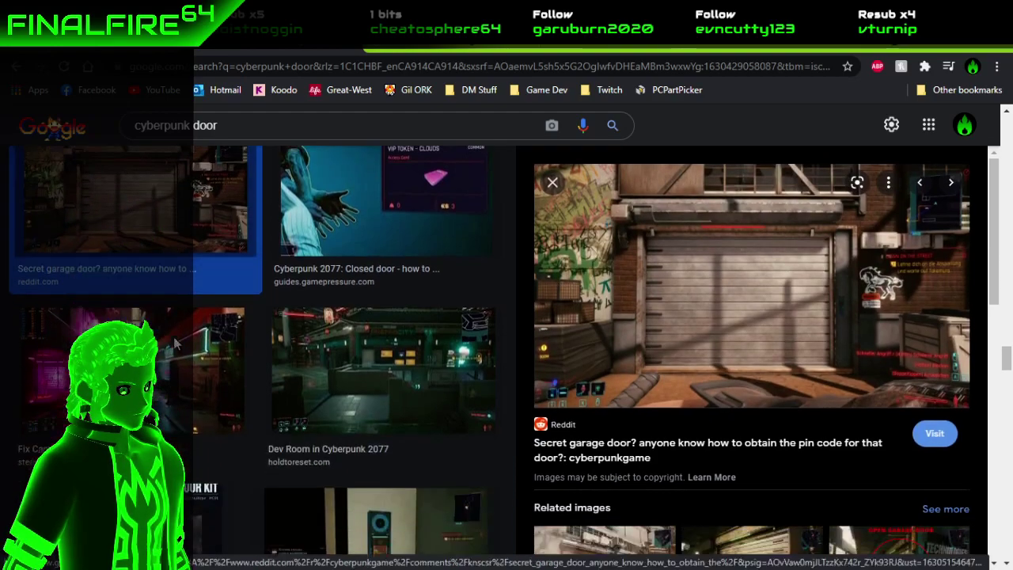
pyautogui.scroll(-7, 175, 345)
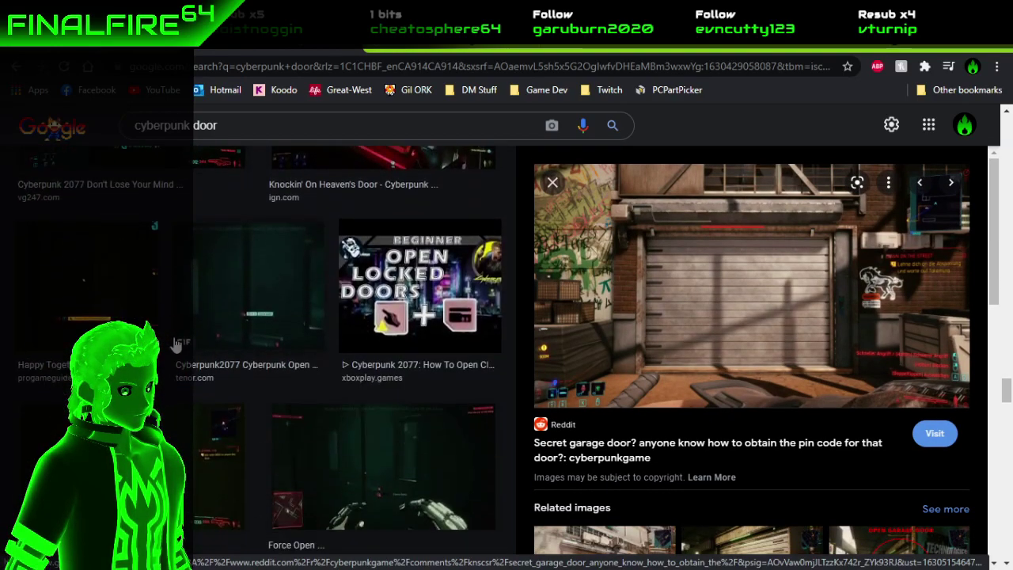
pyautogui.click(175, 345)
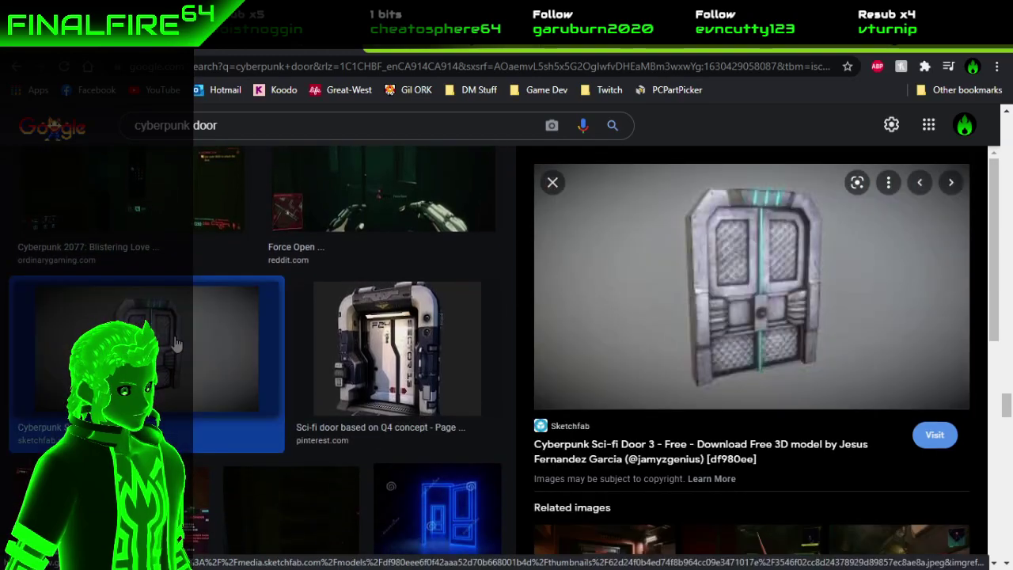
pyautogui.click(313, 334)
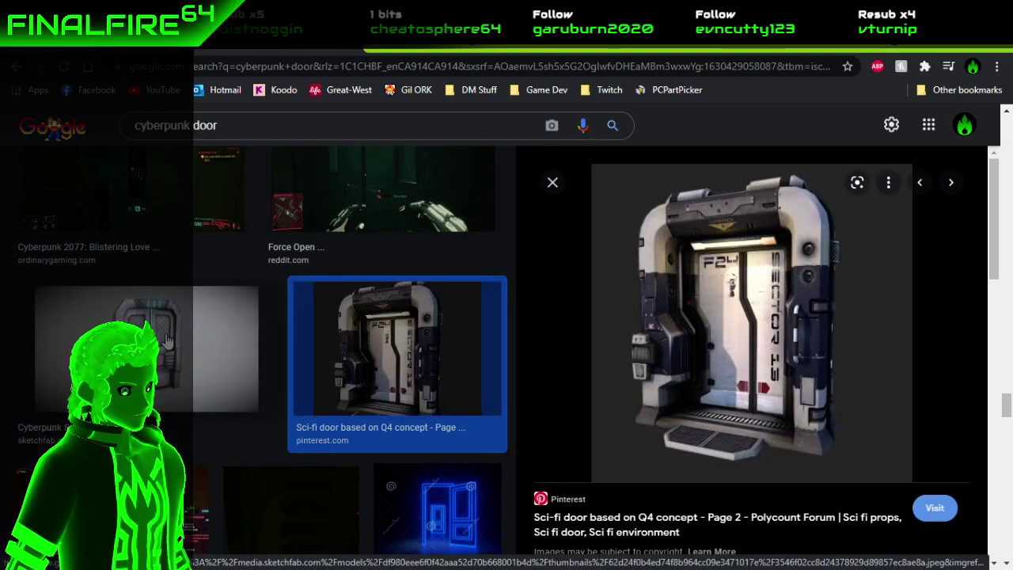
pyautogui.click(178, 340)
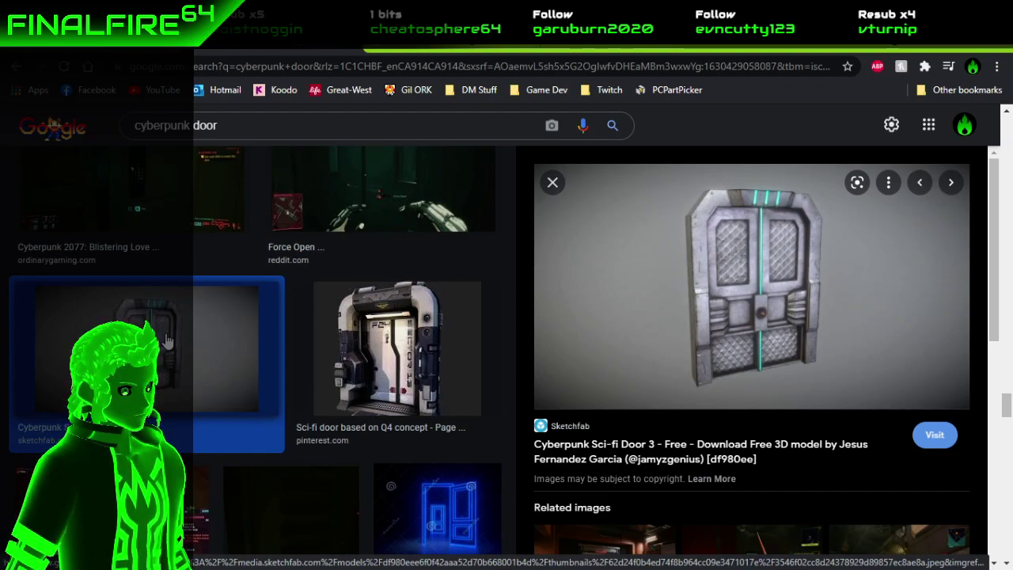
# Step: Browse the remaining cyberpunk door results, previewing the TechRaptor Ghost Town Guide image and the YouTube locked door with a keypad
pyautogui.scroll(-5, 168, 344)
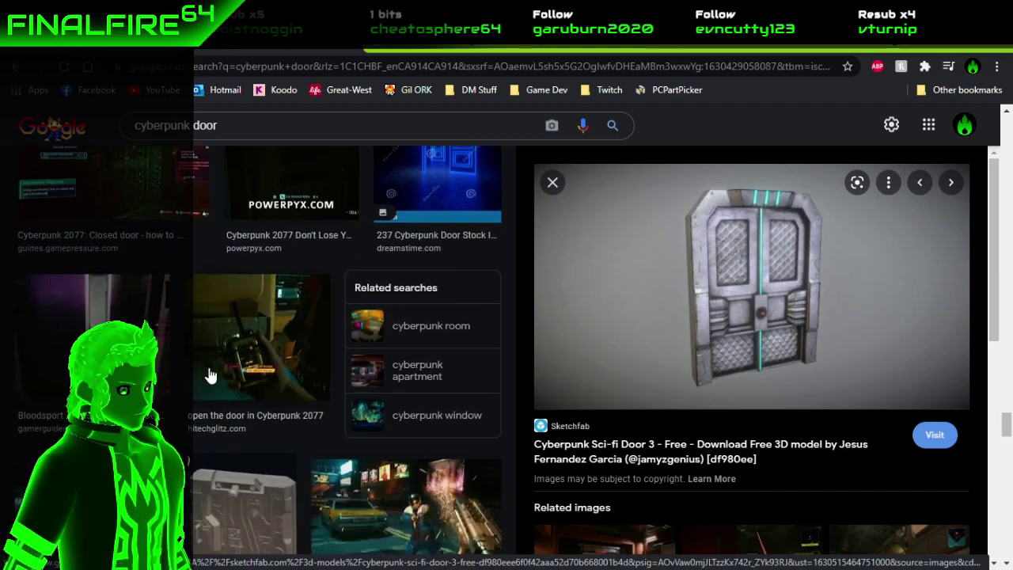
pyautogui.scroll(-5, 174, 358)
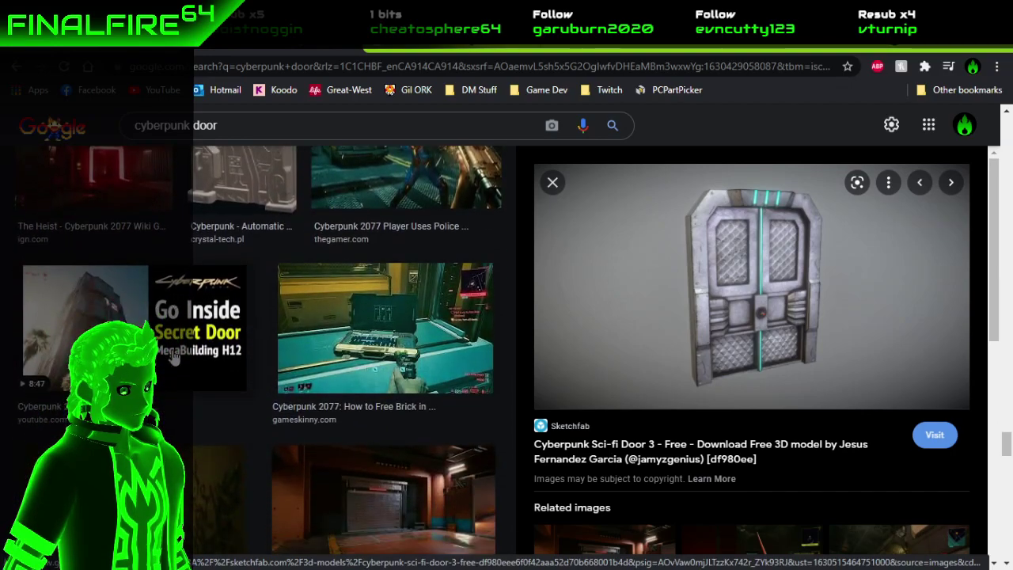
pyautogui.scroll(-4, 175, 358)
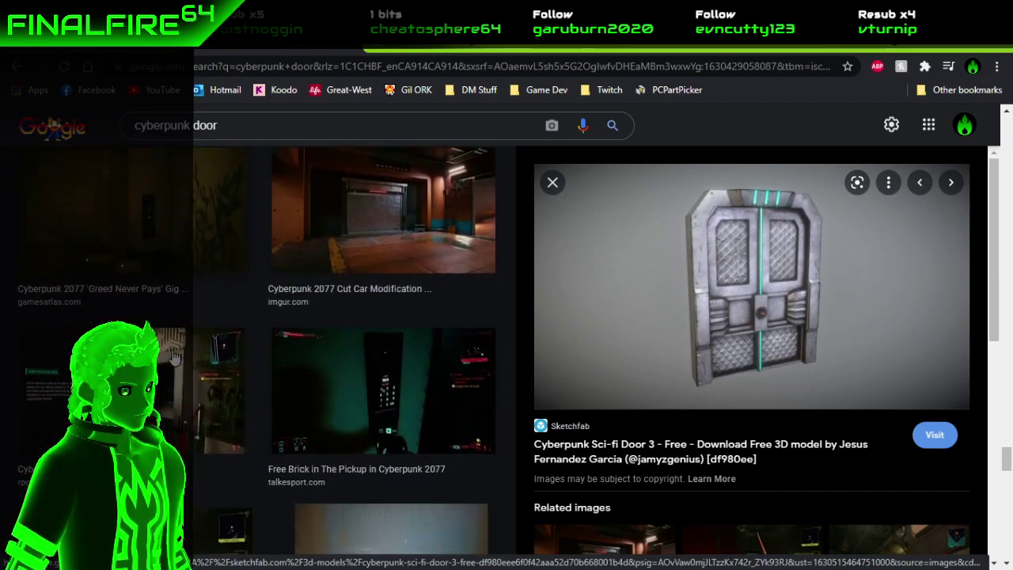
pyautogui.scroll(-4, 174, 358)
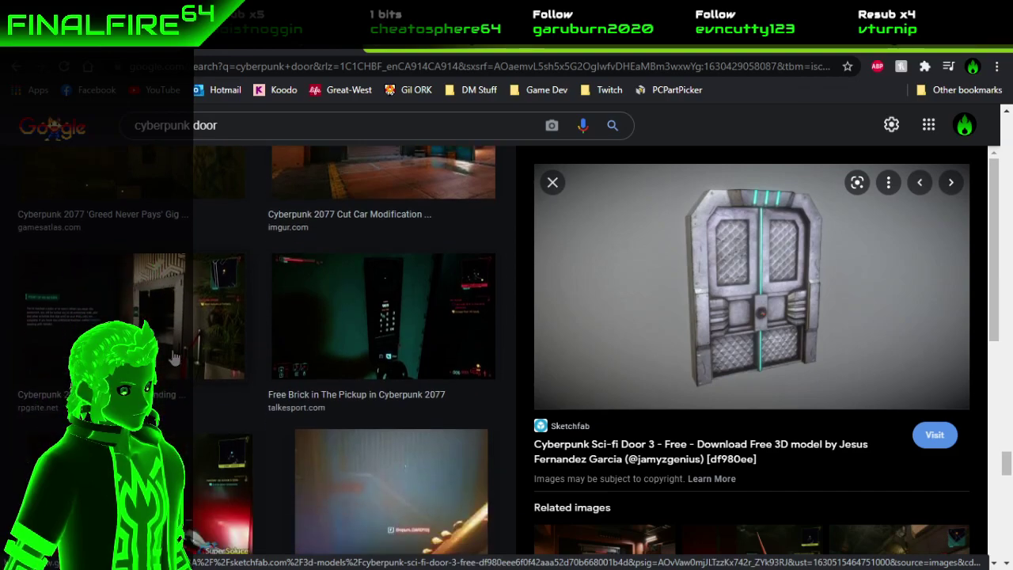
pyautogui.scroll(-5, 174, 358)
pyautogui.scroll(-4, 174, 358)
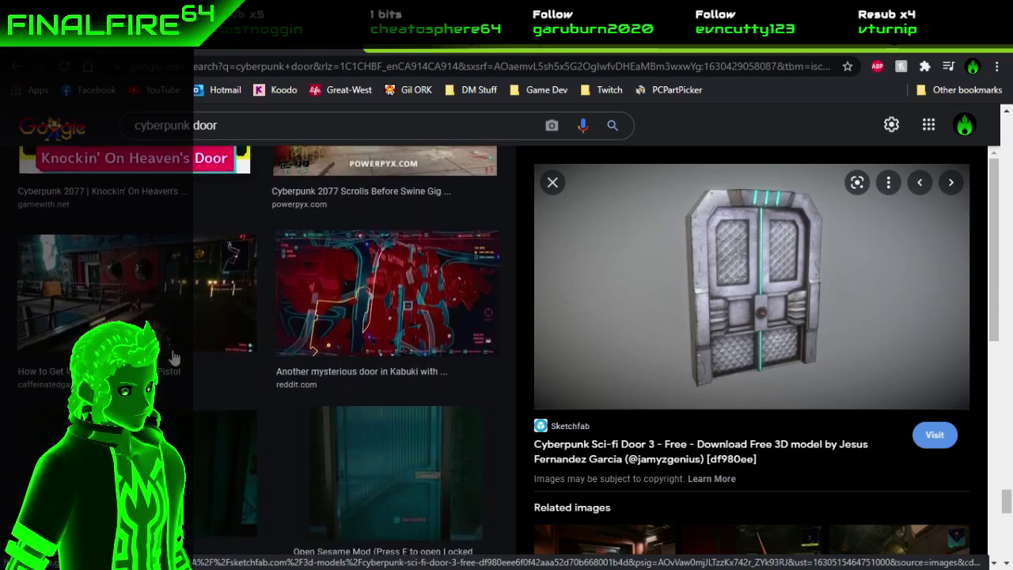
pyautogui.scroll(-2, 174, 358)
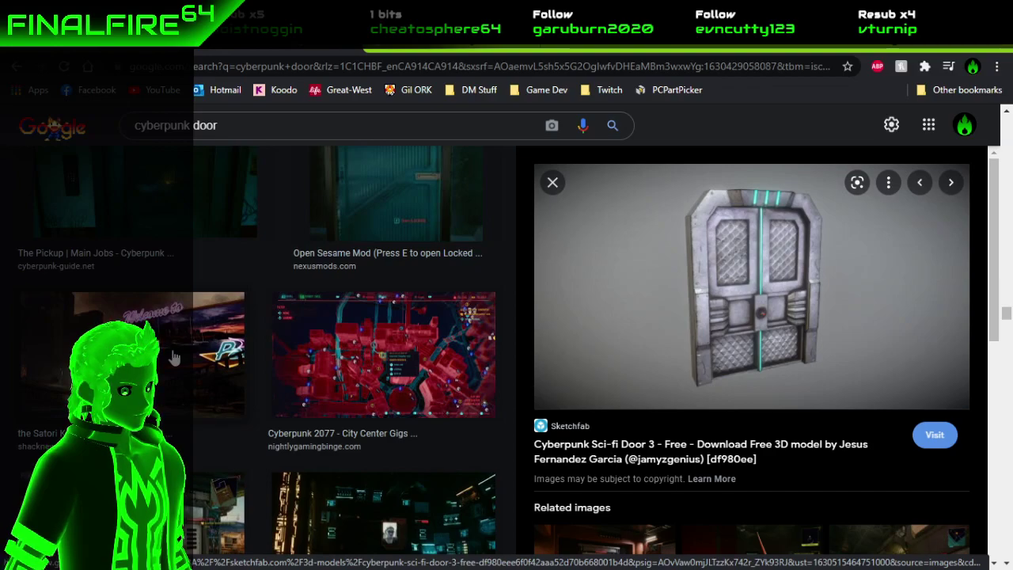
pyautogui.scroll(-4, 175, 358)
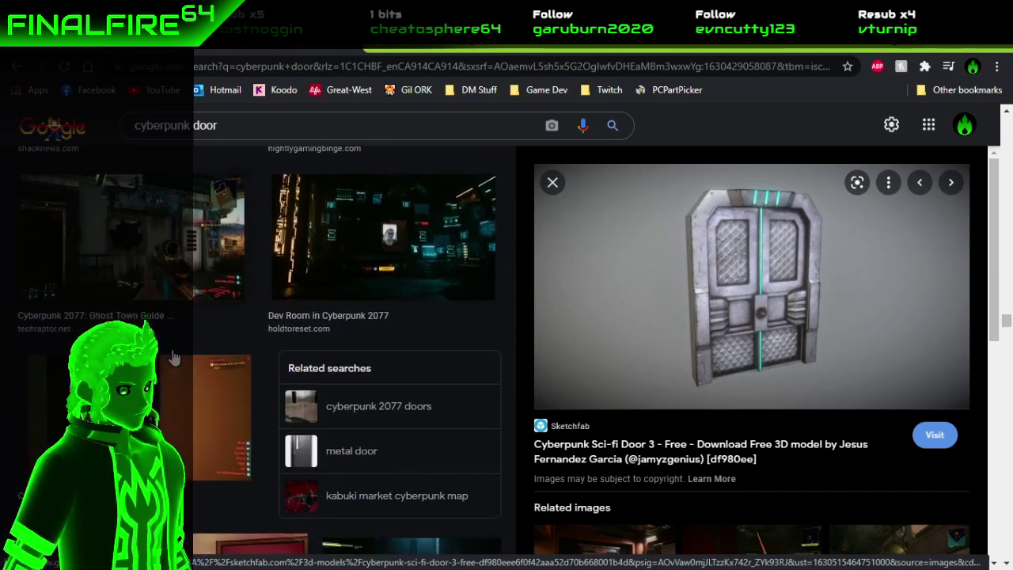
pyautogui.click(181, 273)
pyautogui.scroll(-5, 181, 273)
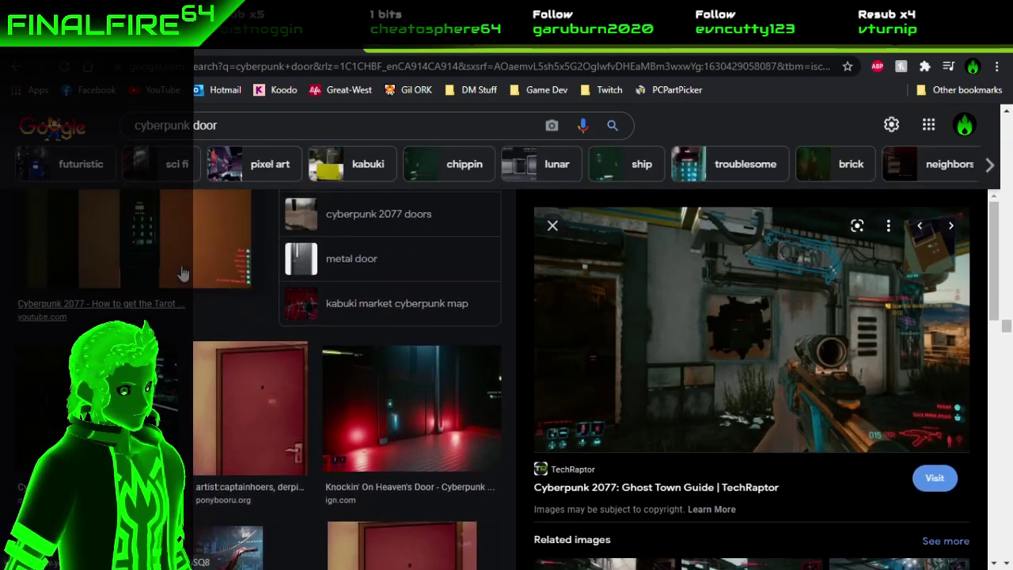
pyautogui.click(181, 273)
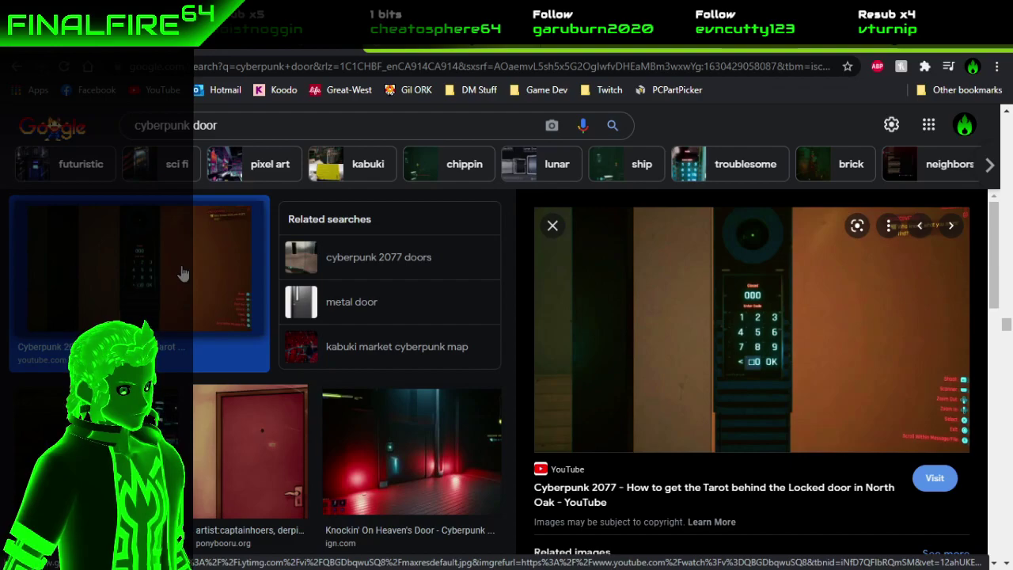
# Step: Browse further through the cyberpunk door results, previewing the red door illustration from Ponybooru
pyautogui.scroll(-3, 182, 273)
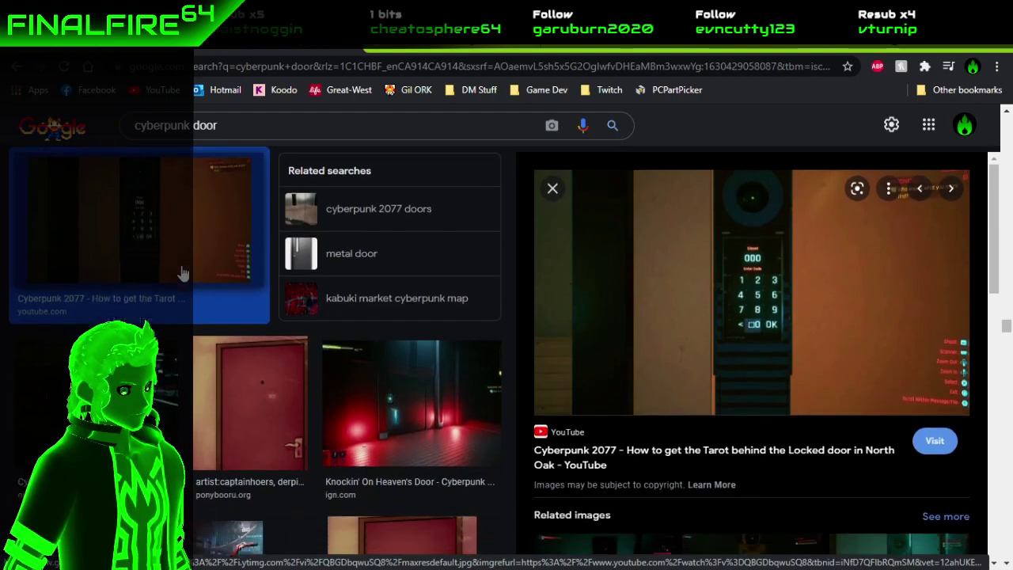
pyautogui.scroll(-4, 182, 269)
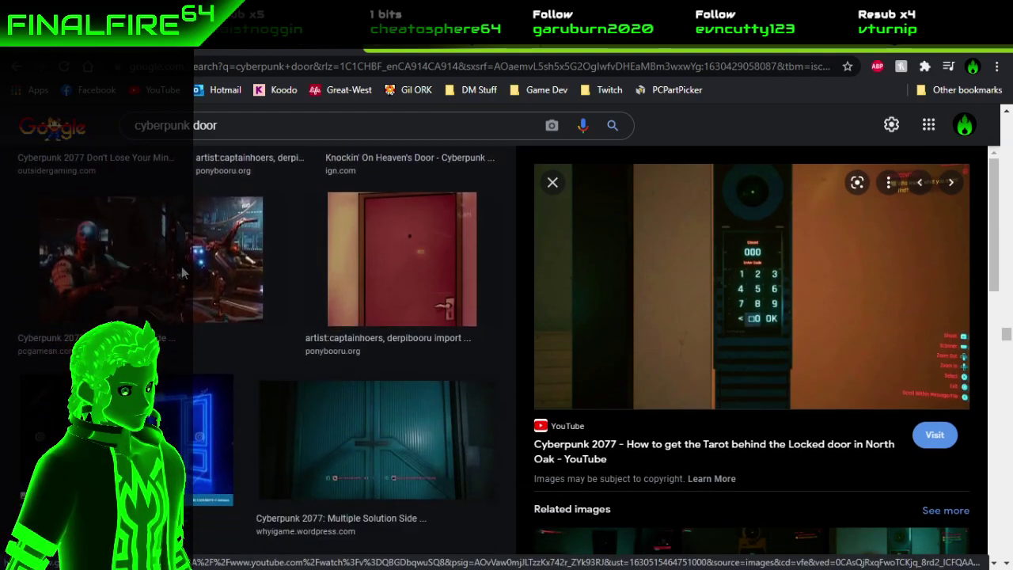
pyautogui.scroll(2, 182, 273)
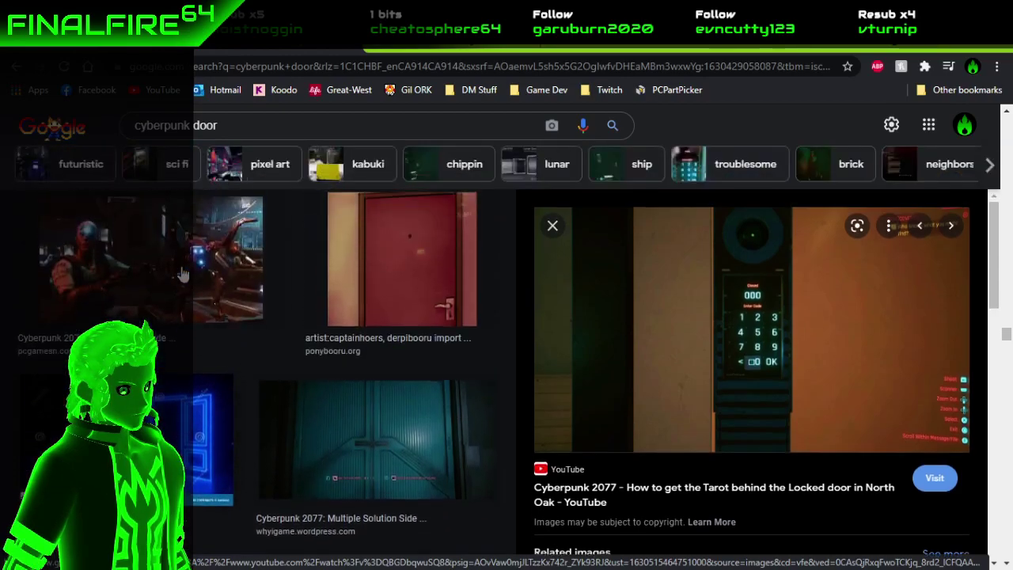
pyautogui.click(398, 287)
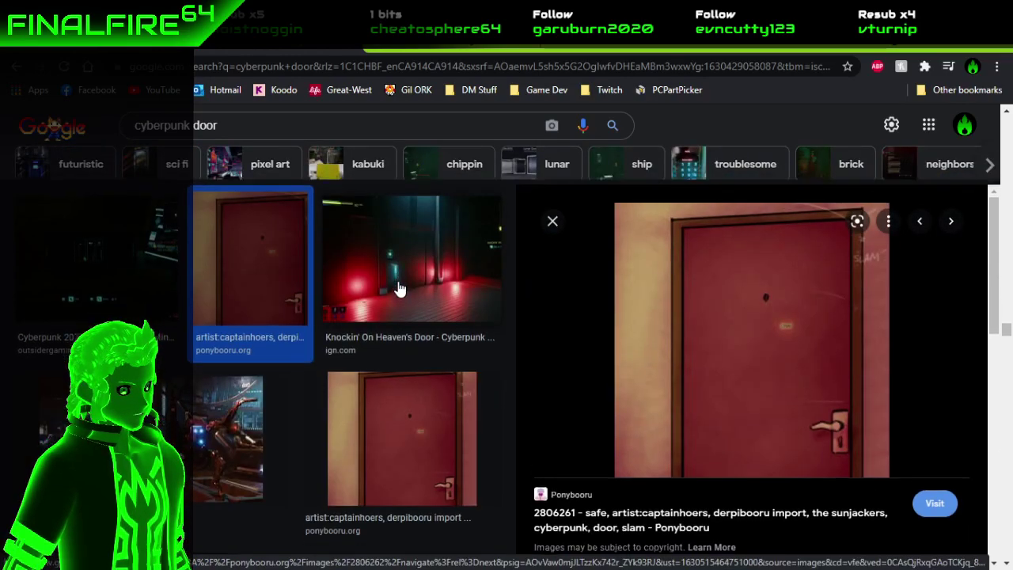
pyautogui.scroll(-5, 398, 289)
pyautogui.scroll(-5, 399, 287)
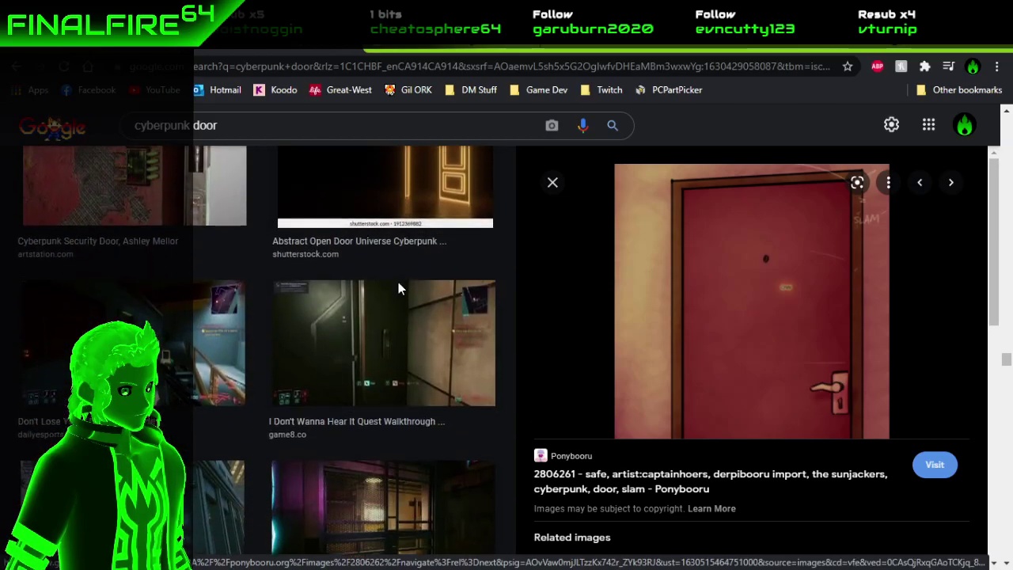
pyautogui.scroll(3, 398, 287)
pyautogui.scroll(-2, 290, 303)
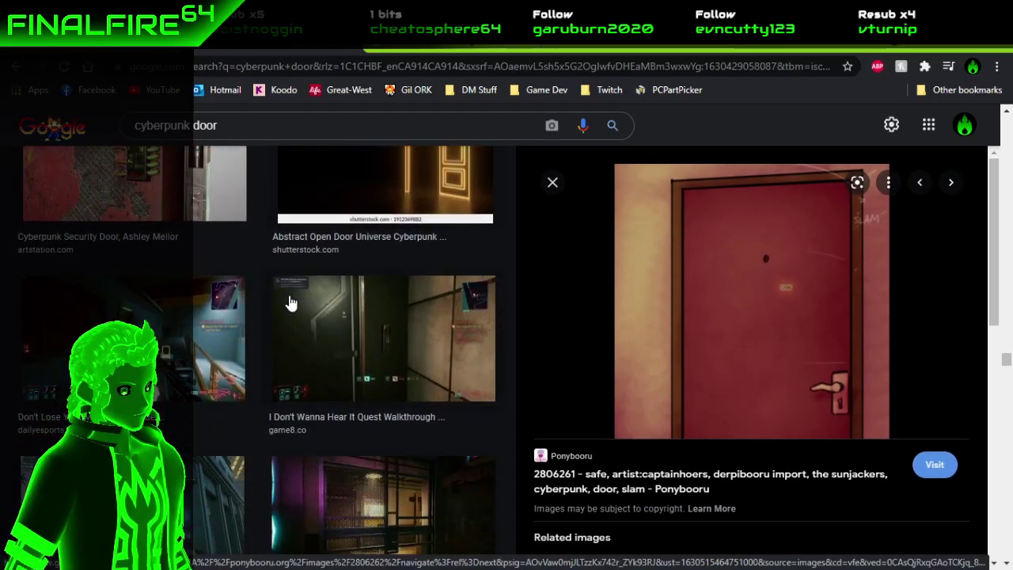
# Step: Go back to the earlier door results and preview Reddit's Locked Doors of Night City and YouTube's Cyberpunk door
pyautogui.scroll(10, 289, 301)
pyautogui.scroll(10, 289, 307)
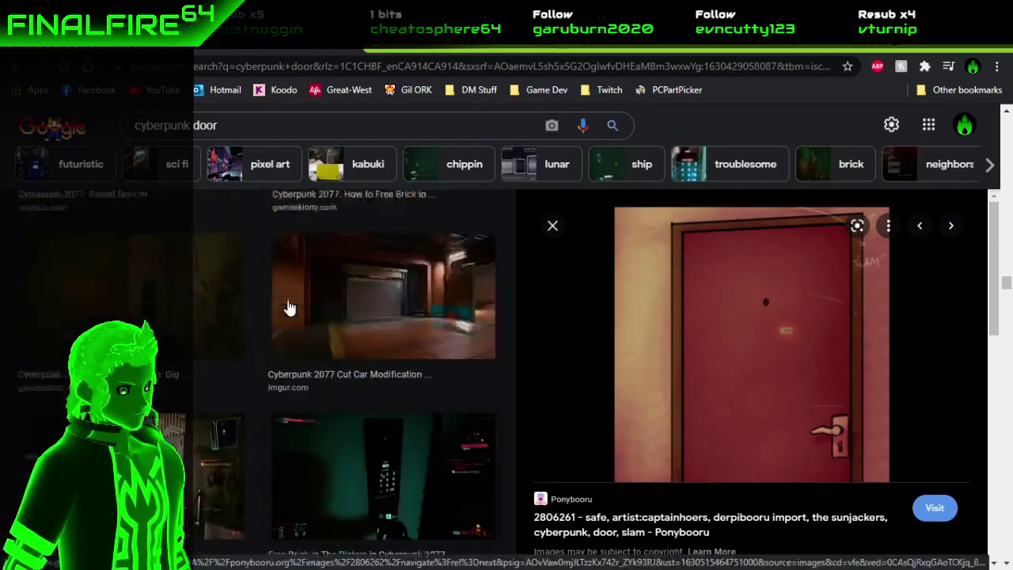
pyautogui.scroll(10, 288, 307)
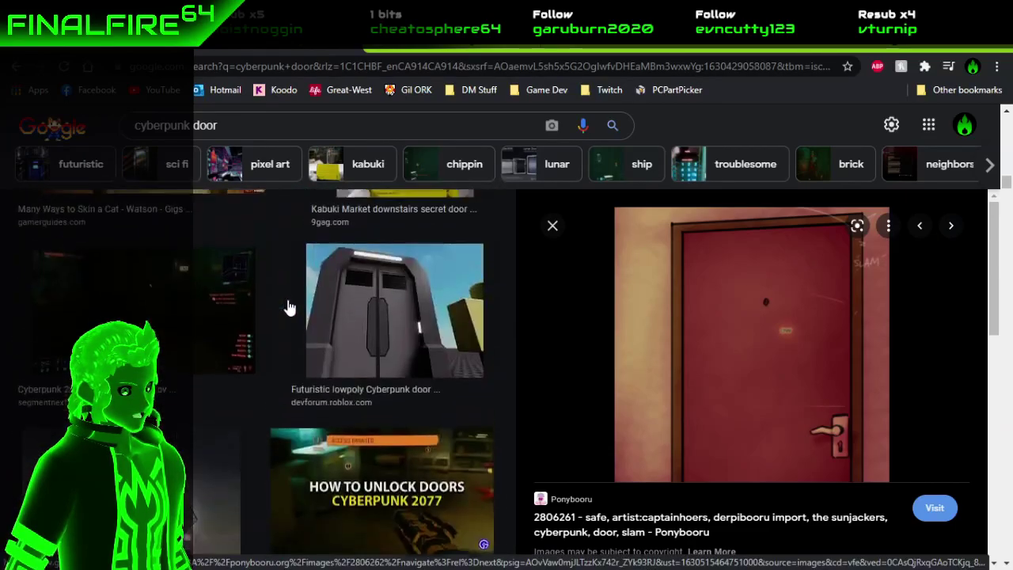
pyautogui.scroll(-5, 289, 307)
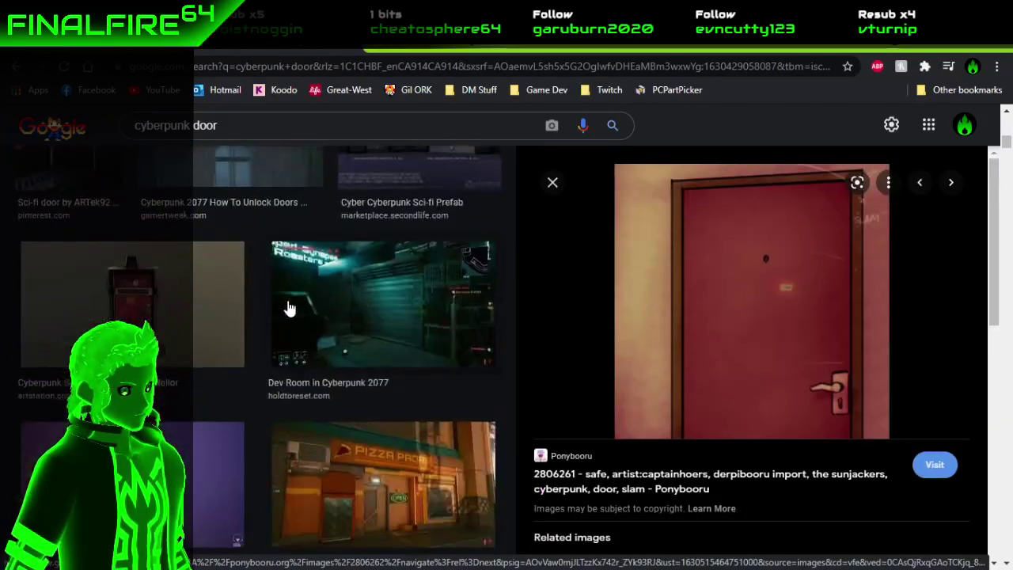
pyautogui.click(372, 452)
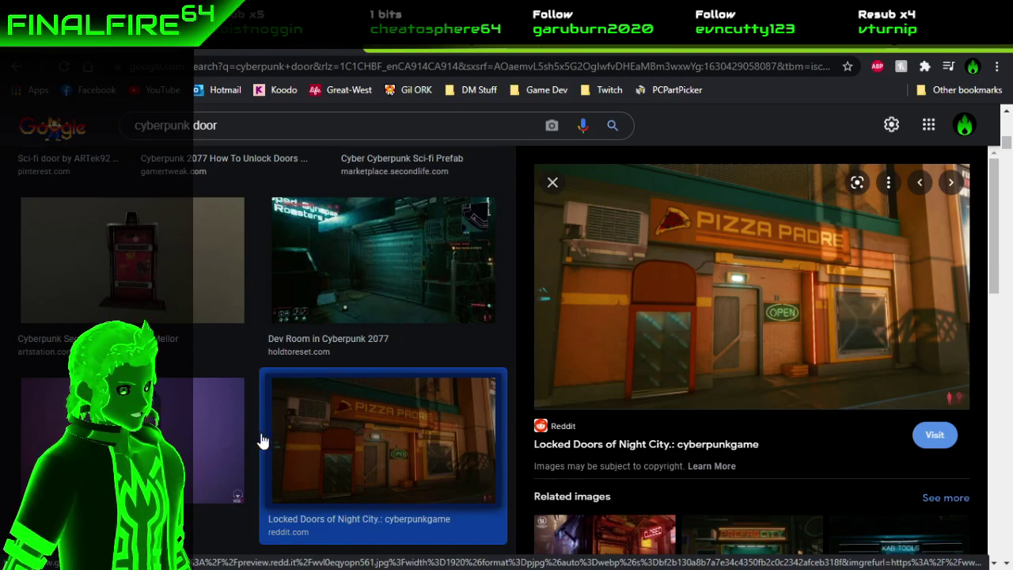
pyautogui.click(156, 422)
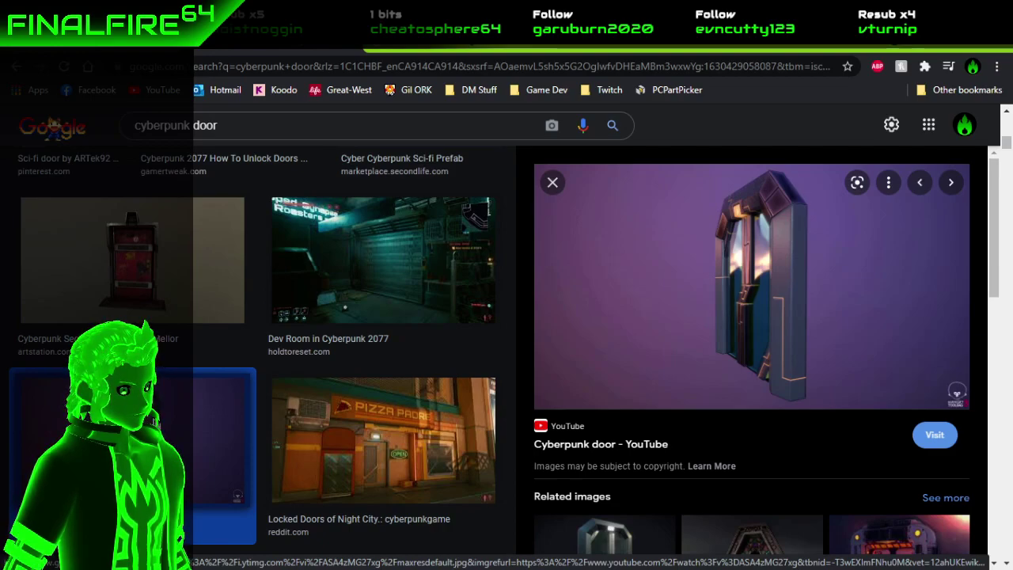
# Step: Switch to 3ds Max and examine the recessed underside along the top of the door frame
pyautogui.moveTo(602, 569)
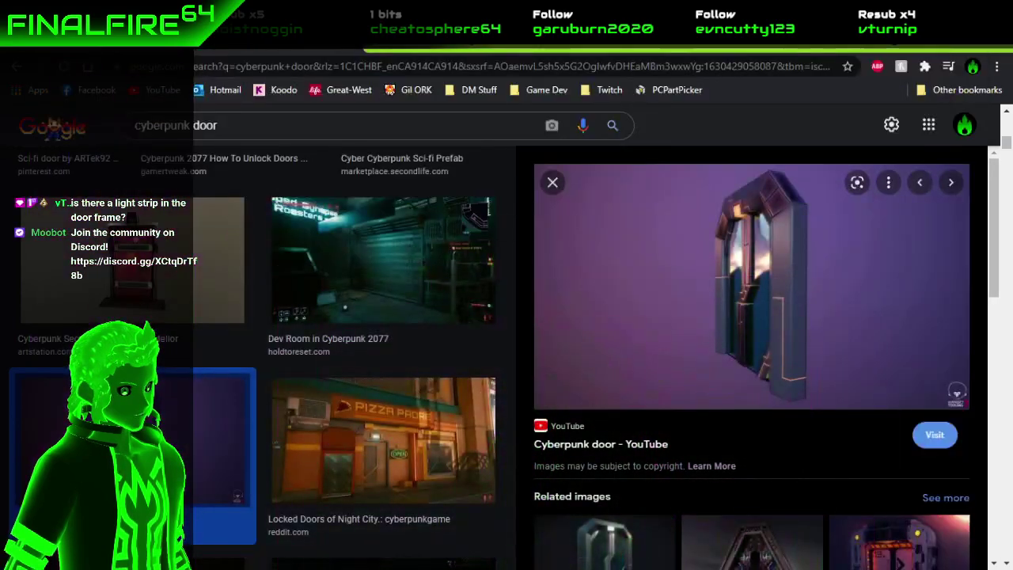
pyautogui.click(603, 569)
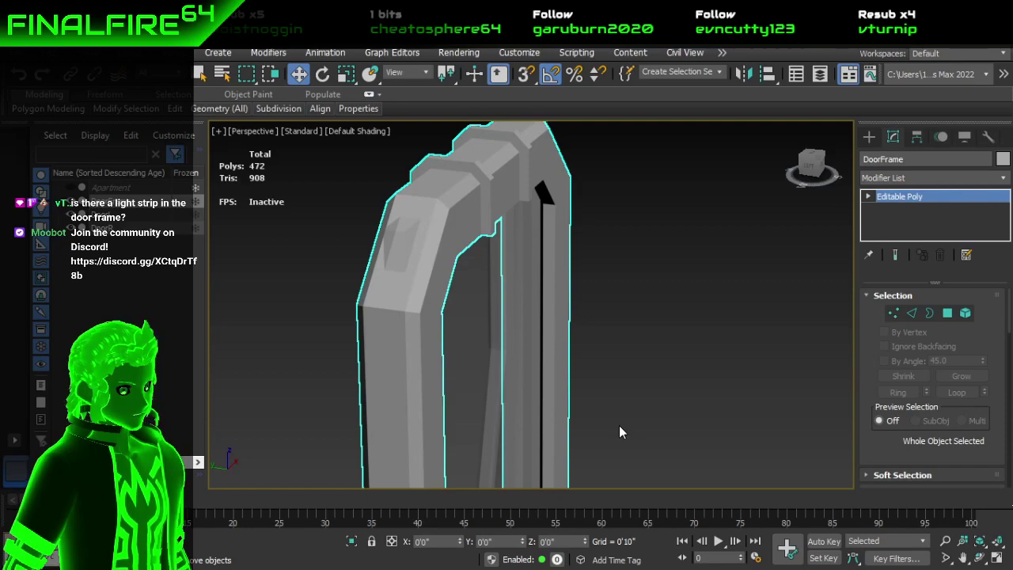
pyautogui.keyDown('alt'); pyautogui.moveTo(645, 423); pyautogui.dragTo(467, 314, button='middle'); pyautogui.keyUp('alt')
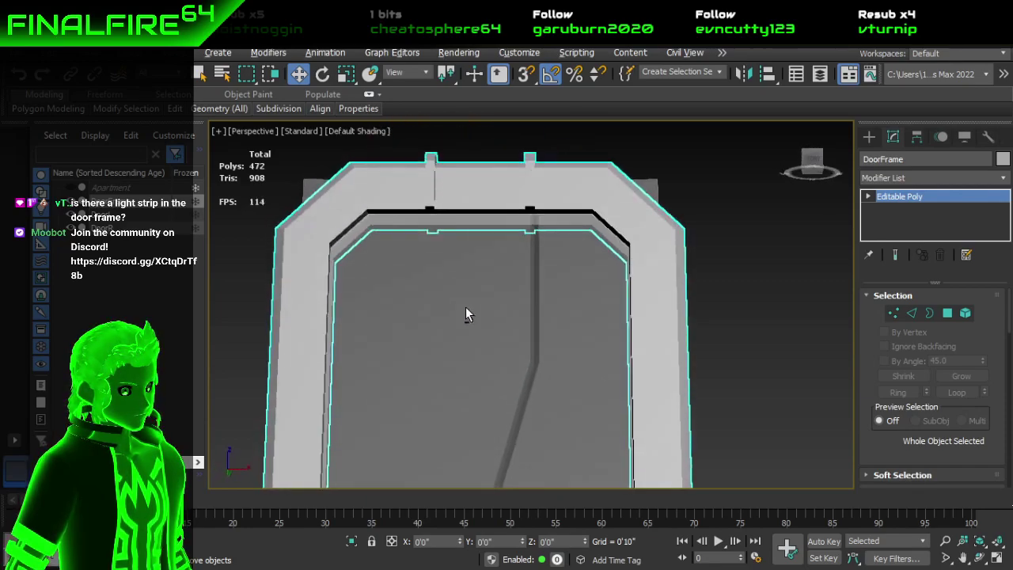
pyautogui.scroll(2, 463, 211)
pyautogui.keyDown('alt'); pyautogui.moveTo(466, 210); pyautogui.dragTo(541, 199, button='middle'); pyautogui.keyUp('alt')
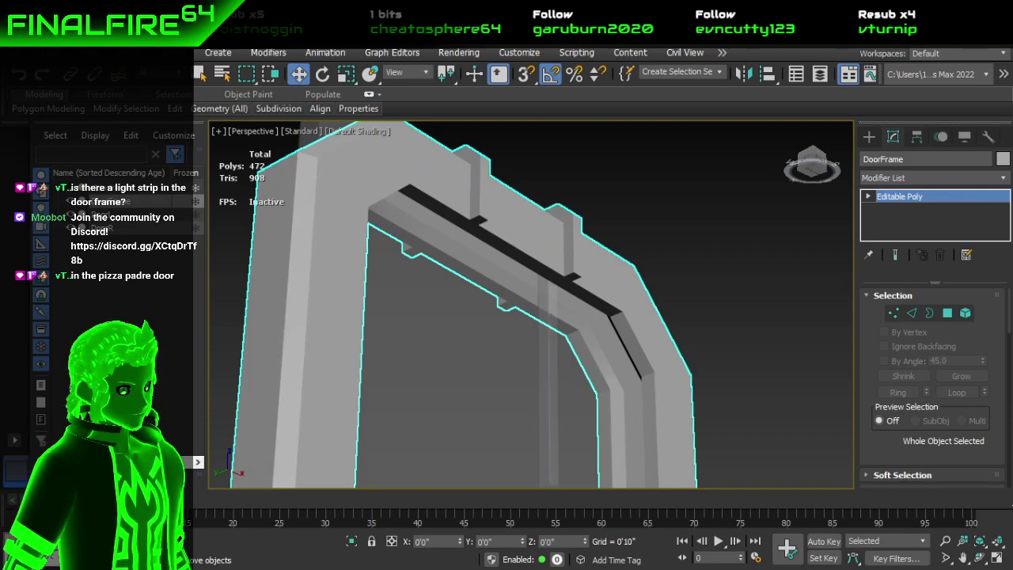
# Step: Return to the browser's cyberpunk door results and preview the Pizza Padre storefront from Reddit again
pyautogui.moveTo(289, 558)
pyautogui.click(289, 506)
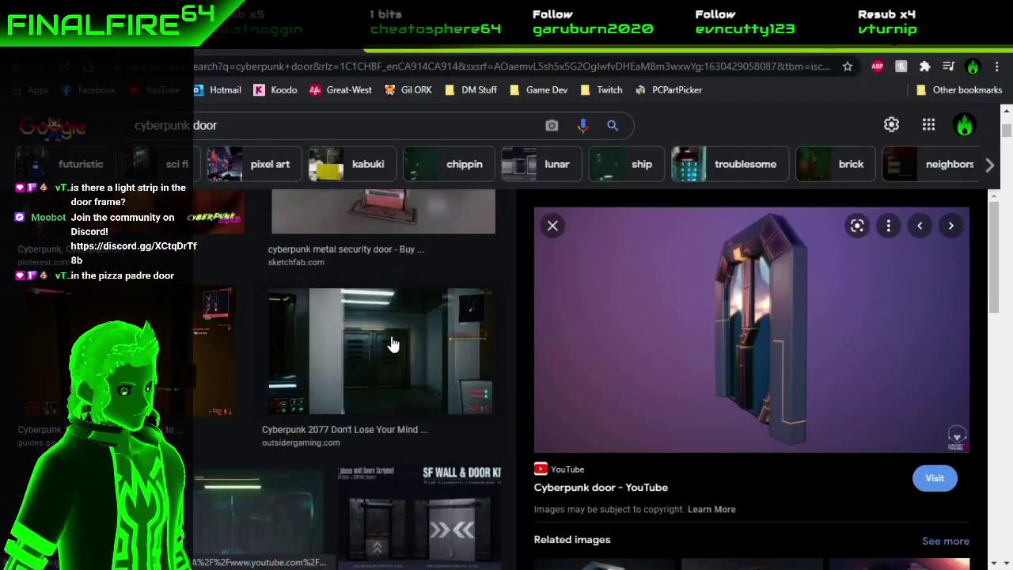
pyautogui.scroll(-3, 393, 344)
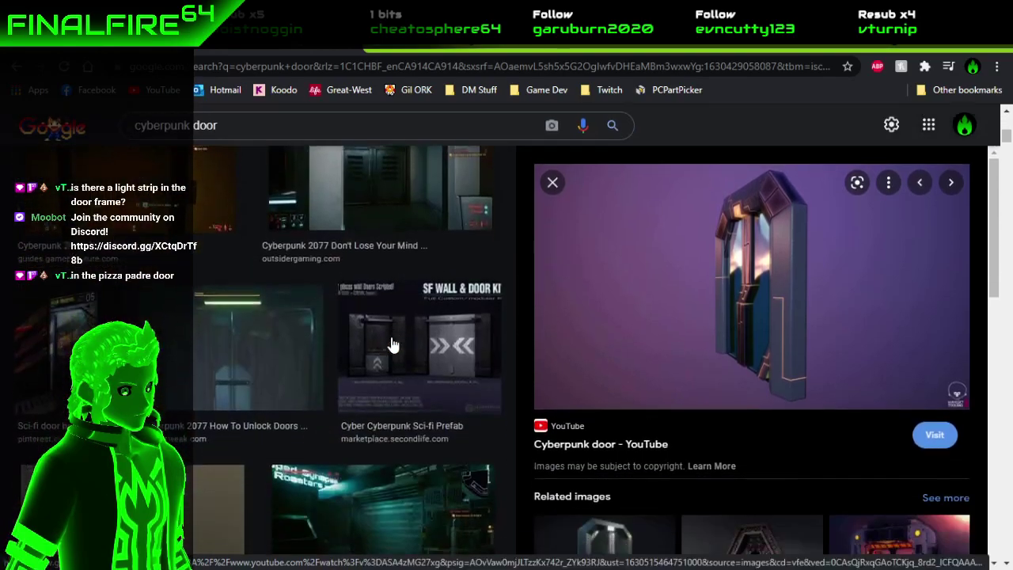
pyautogui.scroll(-4, 393, 345)
pyautogui.click(394, 345)
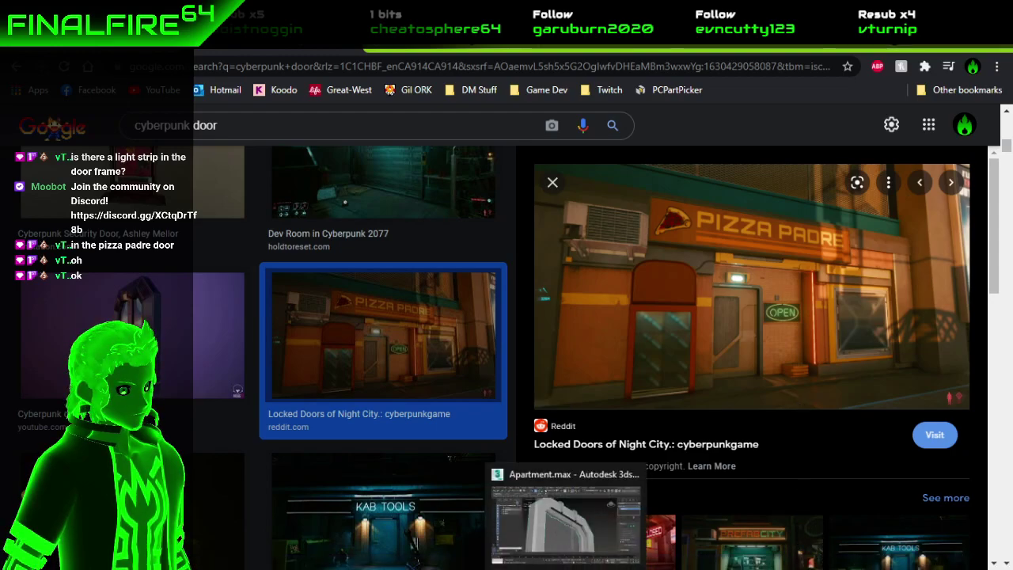
# Step: Switch back to 3ds Max and turn on Edged Faces shading in the Perspective viewport
pyautogui.click(566, 569)
pyautogui.moveTo(575, 294)
pyautogui.keyDown('alt'); pyautogui.mouseDown(button='middle')
pyautogui.moveTo(593, 296)
pyautogui.moveTo(583, 262)
pyautogui.moveTo(560, 287)
pyautogui.mouseUp(button='middle'); pyautogui.keyUp('alt')
pyautogui.scroll(2, 516, 356)
pyautogui.scroll(2, 554, 261)
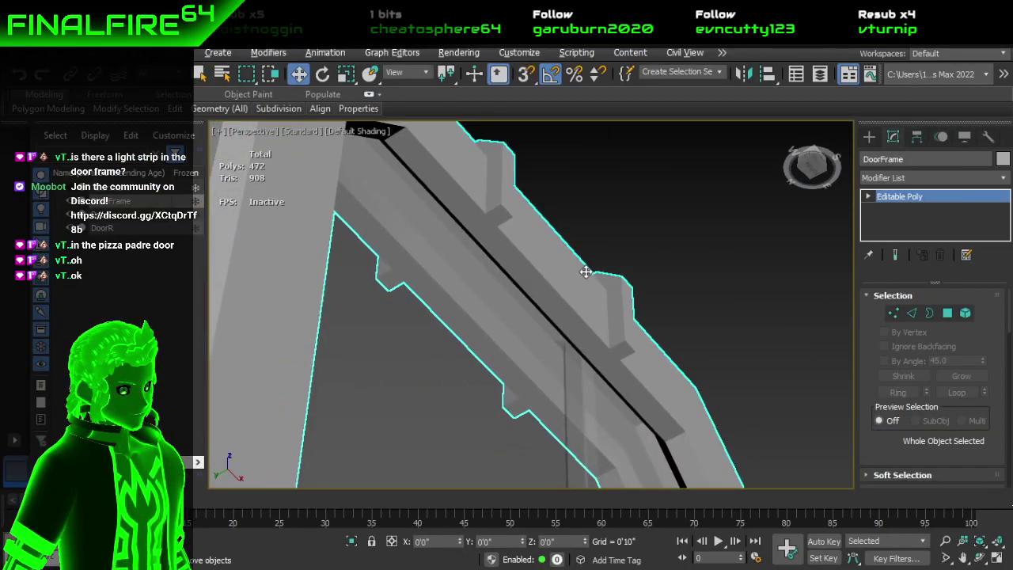
pyautogui.keyDown('alt'); pyautogui.moveTo(586, 272); pyautogui.dragTo(426, 232, button='middle'); pyautogui.keyUp('alt')
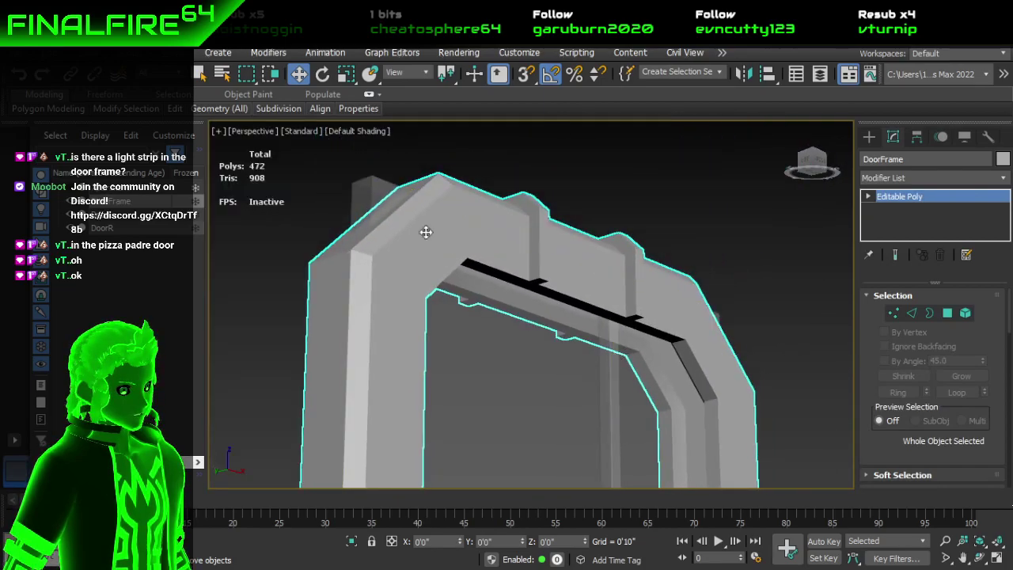
pyautogui.click(331, 133)
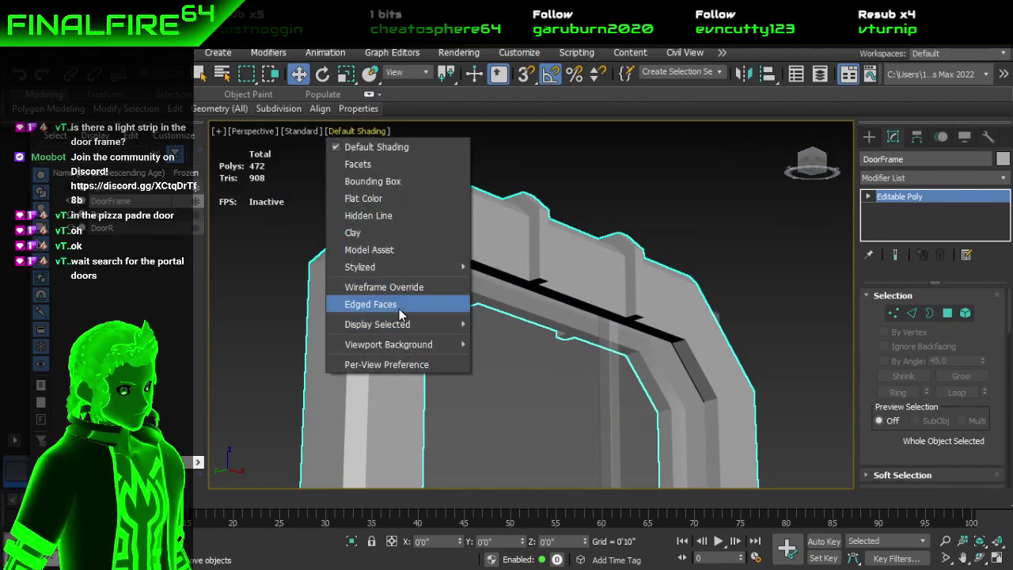
pyautogui.click(399, 305)
# Step: In Polygon mode, select the two small underside polygons beneath the door frame's upper brackets
pyautogui.keyDown('alt'); pyautogui.moveTo(572, 336); pyautogui.dragTo(613, 263, button='middle'); pyautogui.keyUp('alt')
pyautogui.scroll(2, 607, 315)
pyautogui.keyDown('alt'); pyautogui.moveTo(607, 317); pyautogui.dragTo(625, 296, button='middle'); pyautogui.keyUp('alt')
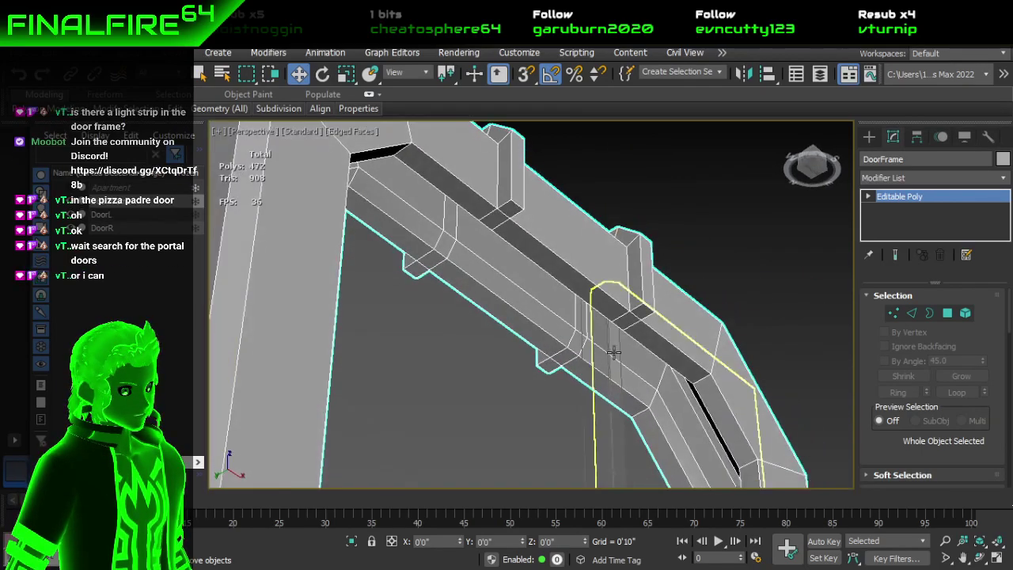
pyautogui.moveTo(612, 353); pyautogui.dragTo(634, 315, button='middle')
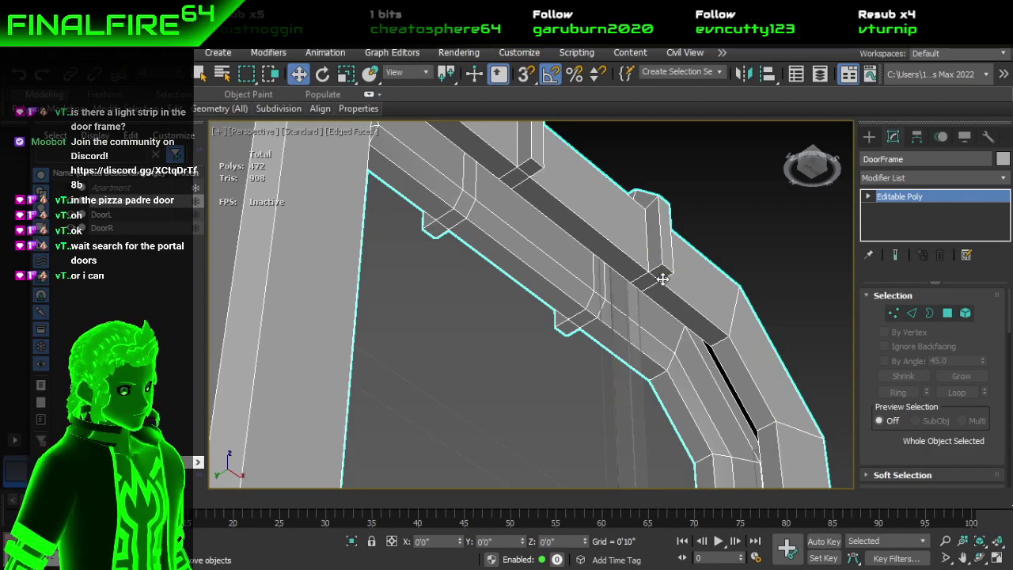
pyautogui.keyDown('alt'); pyautogui.moveTo(656, 278); pyautogui.dragTo(597, 340, button='middle'); pyautogui.keyUp('alt')
pyautogui.scroll(-2, 640, 298)
pyautogui.scroll(4, 615, 393)
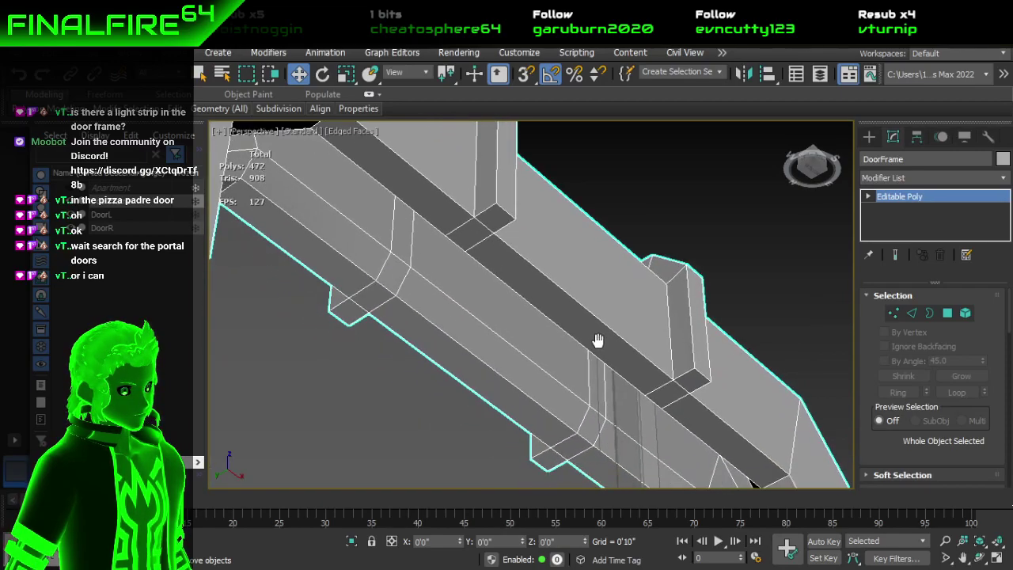
pyautogui.click(949, 314)
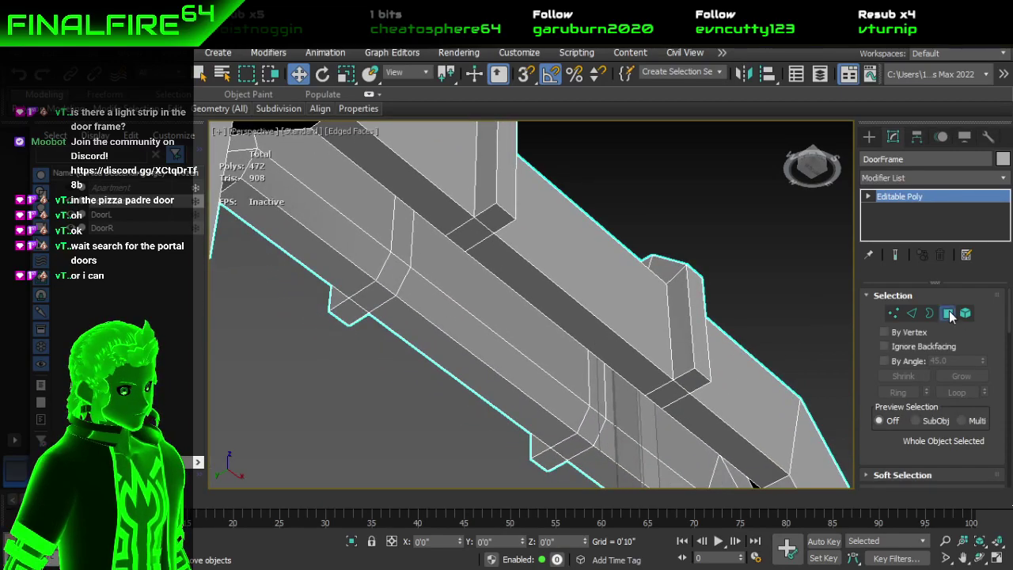
pyautogui.click(473, 229)
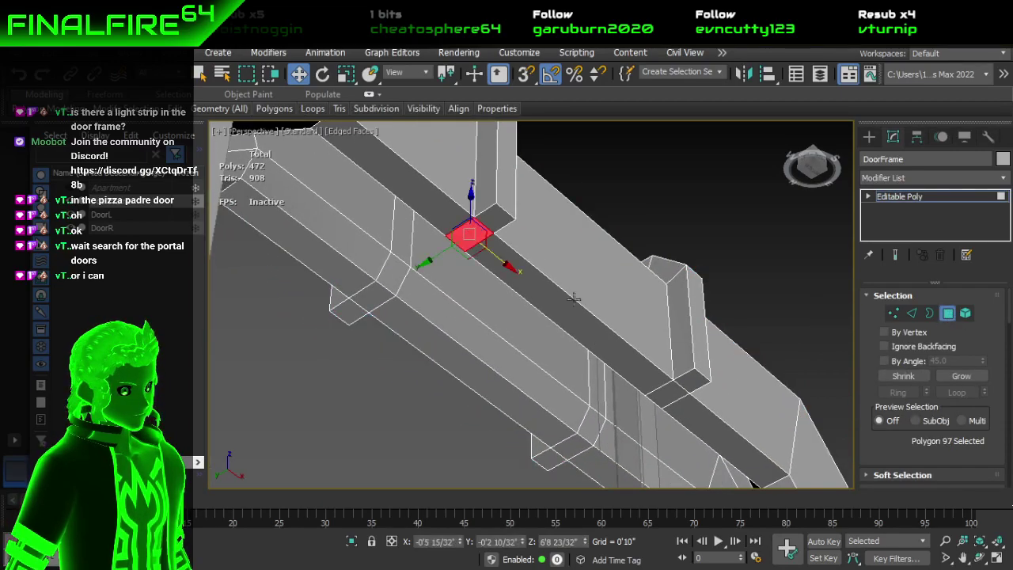
pyautogui.keyDown('ctrl'); pyautogui.click(668, 393); pyautogui.keyUp('ctrl')
pyautogui.keyDown('alt'); pyautogui.moveTo(590, 297); pyautogui.dragTo(514, 281, button='middle'); pyautogui.keyUp('alt')
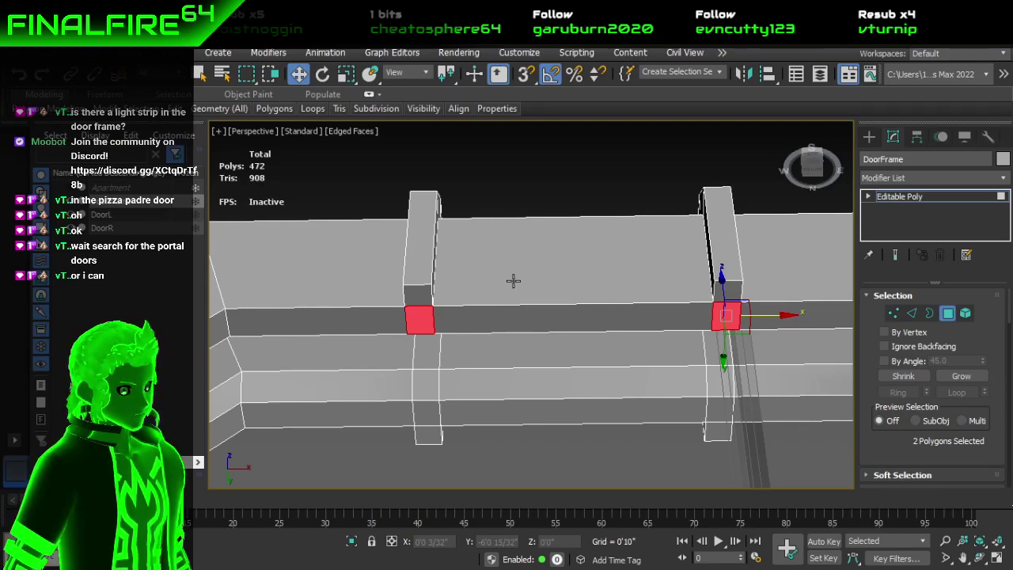
# Step: Try lowering the long underside polygon between the two upper brackets to a height of about 6'7 14/32", undoing each move
pyautogui.click(611, 329)
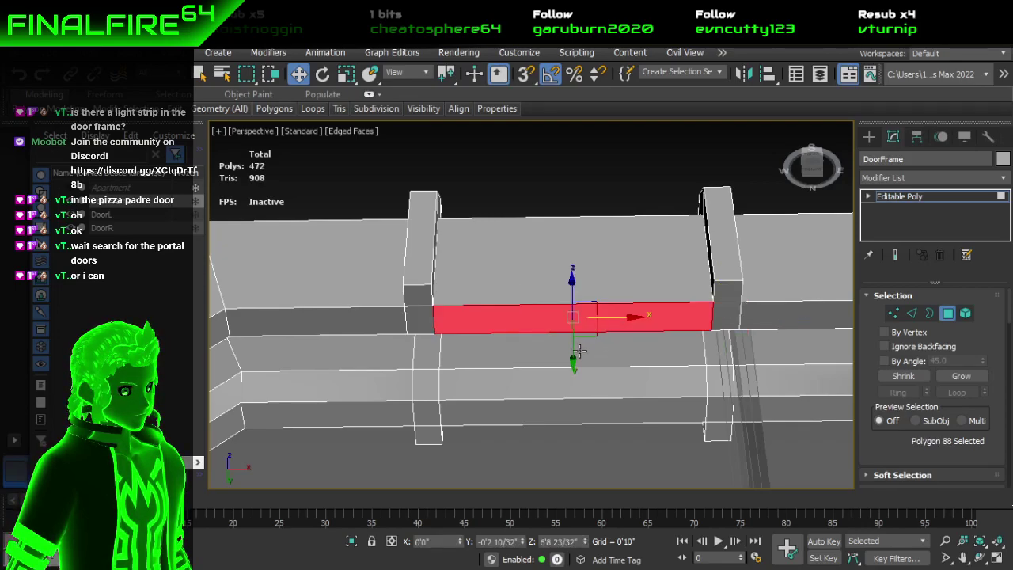
pyautogui.keyDown('alt'); pyautogui.moveTo(616, 383); pyautogui.dragTo(631, 395, button='middle'); pyautogui.keyUp('alt')
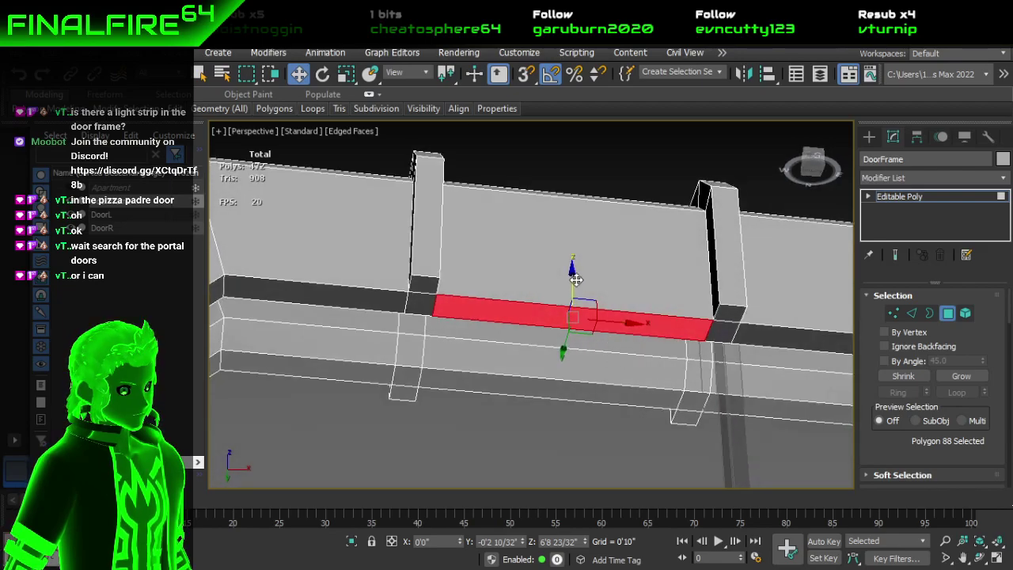
pyautogui.keyDown('alt'); pyautogui.moveTo(604, 323); pyautogui.dragTo(674, 359, button='middle'); pyautogui.keyUp('alt')
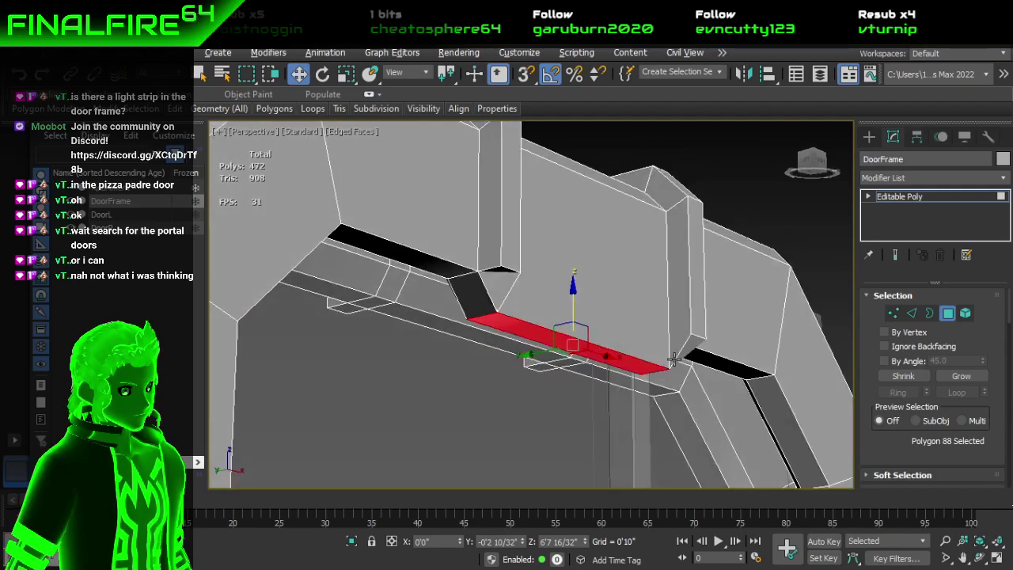
pyautogui.hotkey('ctrl', 'z')
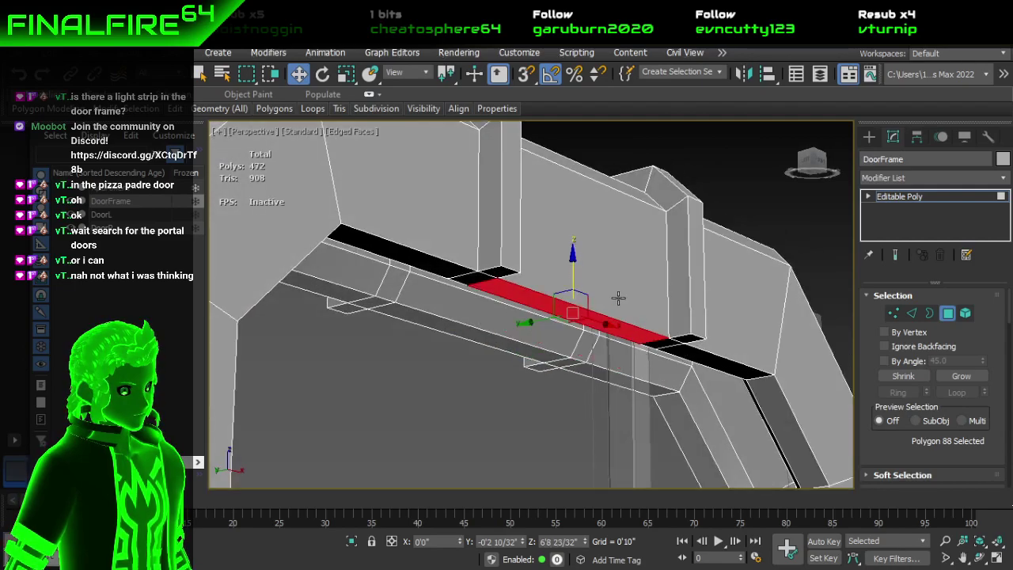
pyautogui.moveTo(574, 255); pyautogui.dragTo(577, 292)
pyautogui.keyDown('alt'); pyautogui.moveTo(658, 321); pyautogui.dragTo(623, 330, button='middle'); pyautogui.keyUp('alt')
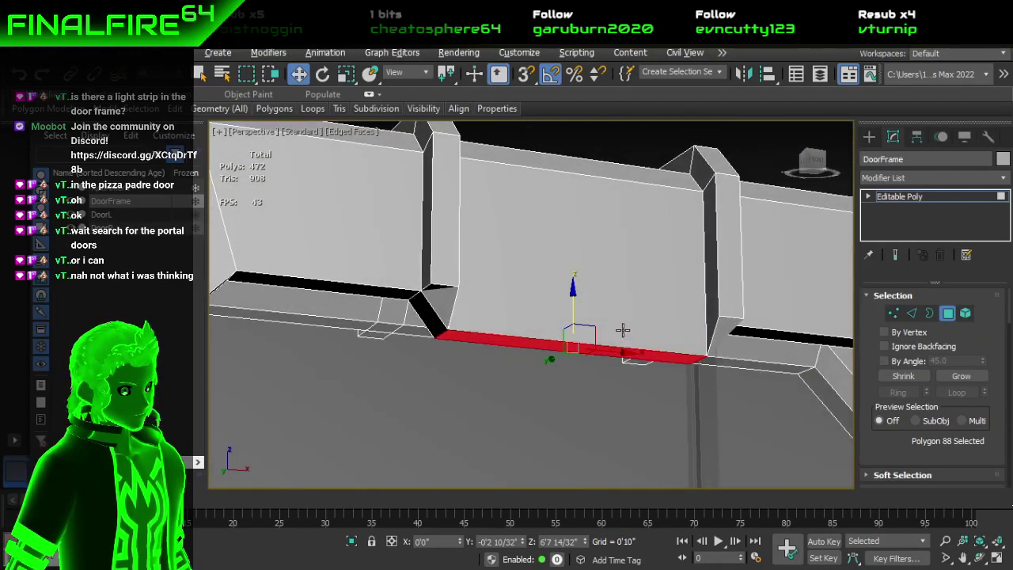
pyautogui.hotkey('ctrl', 'z')
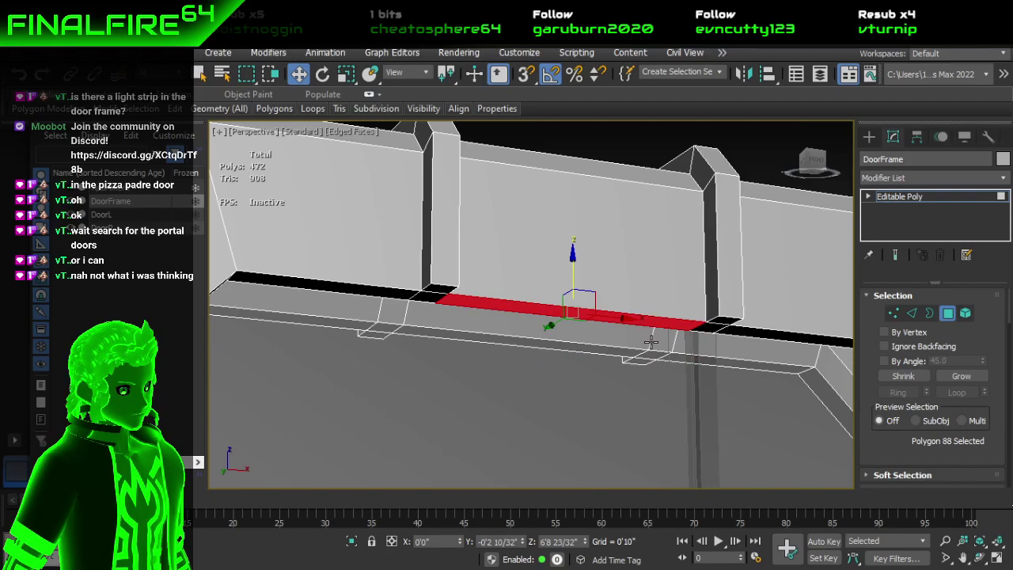
# Step: Clear the polygon selection and examine the underside and front of the door frame's upper section
pyautogui.keyDown('alt'); pyautogui.moveTo(650, 341); pyautogui.dragTo(555, 300, button='middle'); pyautogui.keyUp('alt')
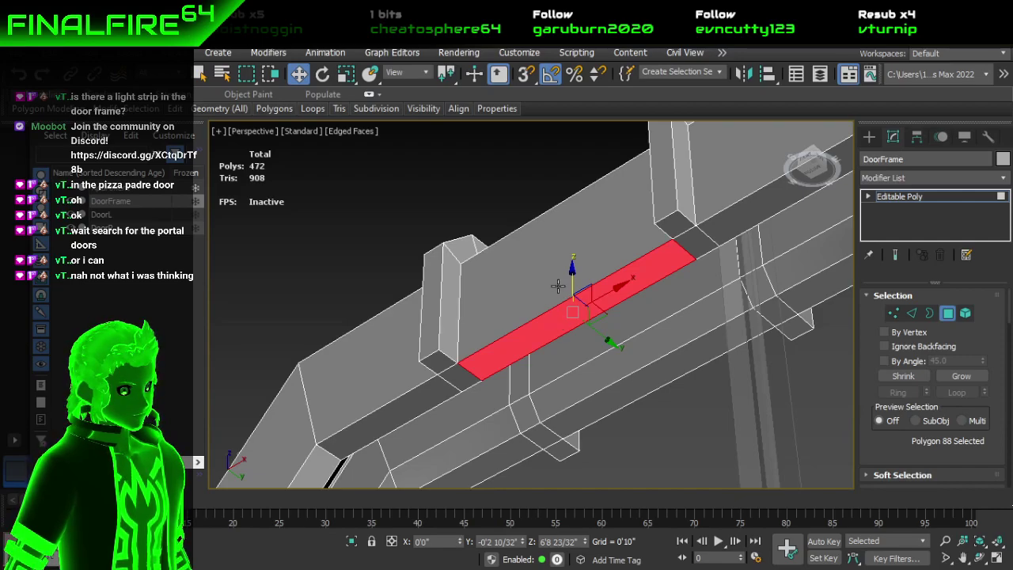
pyautogui.keyDown('alt'); pyautogui.moveTo(557, 297); pyautogui.dragTo(581, 244, button='middle'); pyautogui.keyUp('alt')
pyautogui.click(717, 338)
pyautogui.scroll(-4, 638, 301)
pyautogui.moveTo(638, 300); pyautogui.dragTo(544, 281, button='middle')
pyautogui.scroll(8, 561, 290)
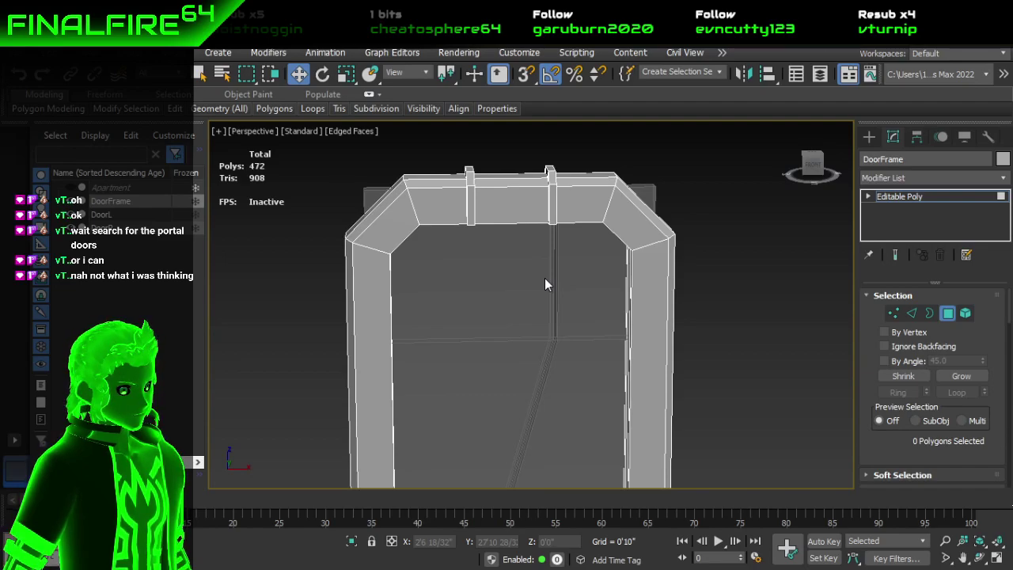
# Step: Leave Polygon mode and add an edge loop around the door frame's right jamb at a height of about 3'10" using Swift Loop
pyautogui.scroll(5, 546, 279)
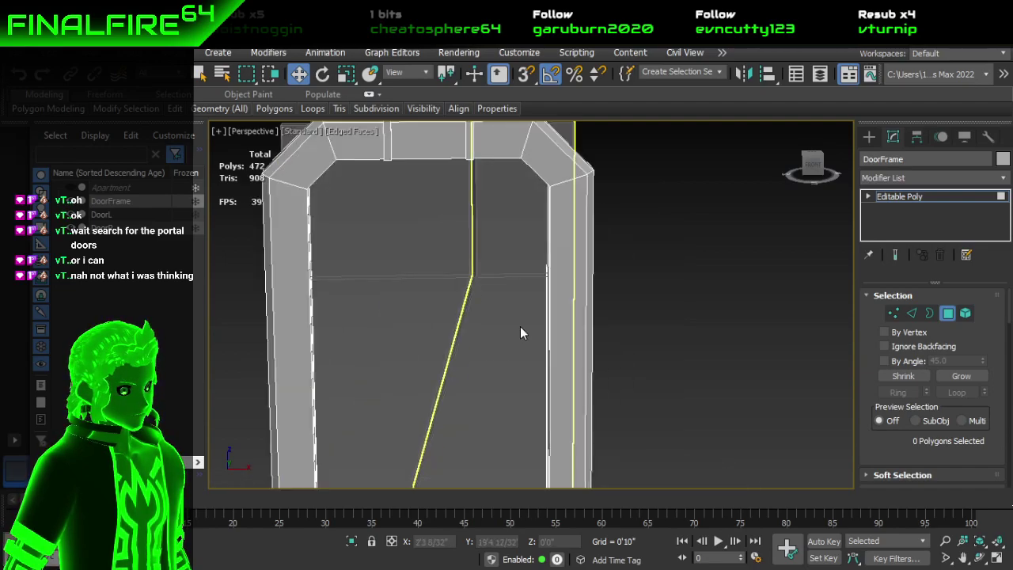
pyautogui.moveTo(520, 327); pyautogui.dragTo(537, 275, button='middle')
pyautogui.scroll(-5, 554, 305)
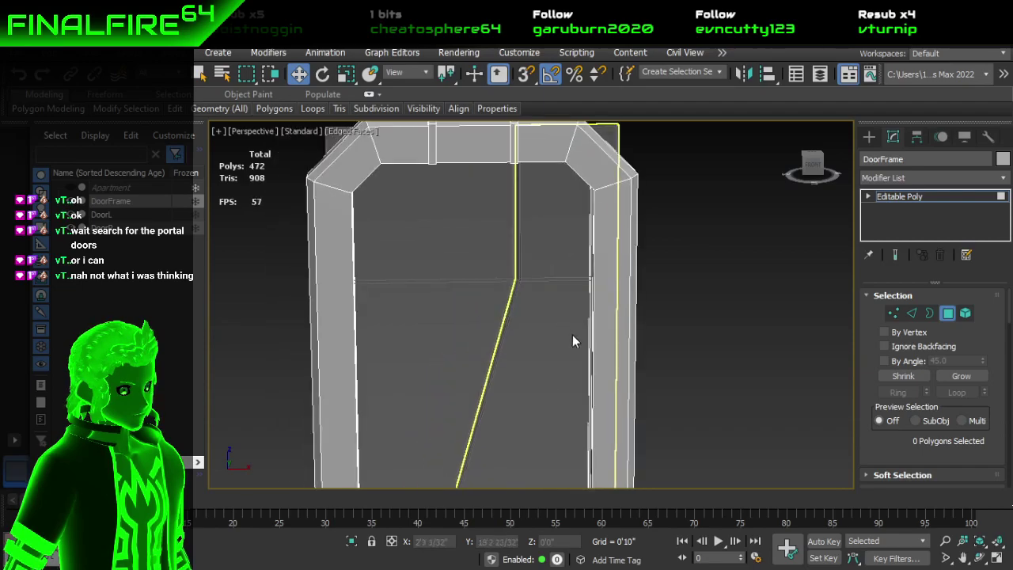
pyautogui.click(949, 314)
pyautogui.scroll(5, 620, 280)
pyautogui.moveTo(625, 356); pyautogui.dragTo(617, 331, button='middle')
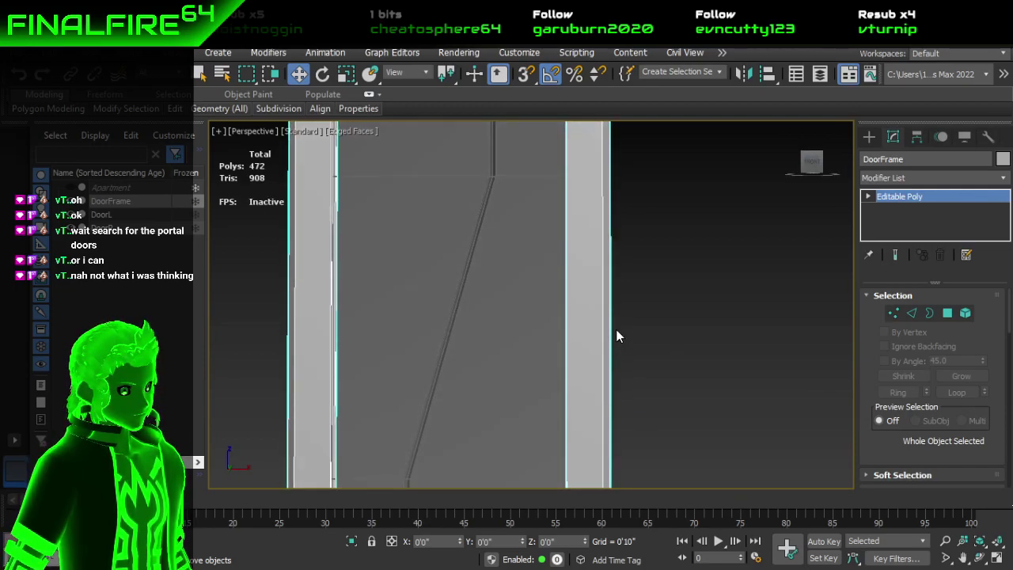
pyautogui.moveTo(175, 108)
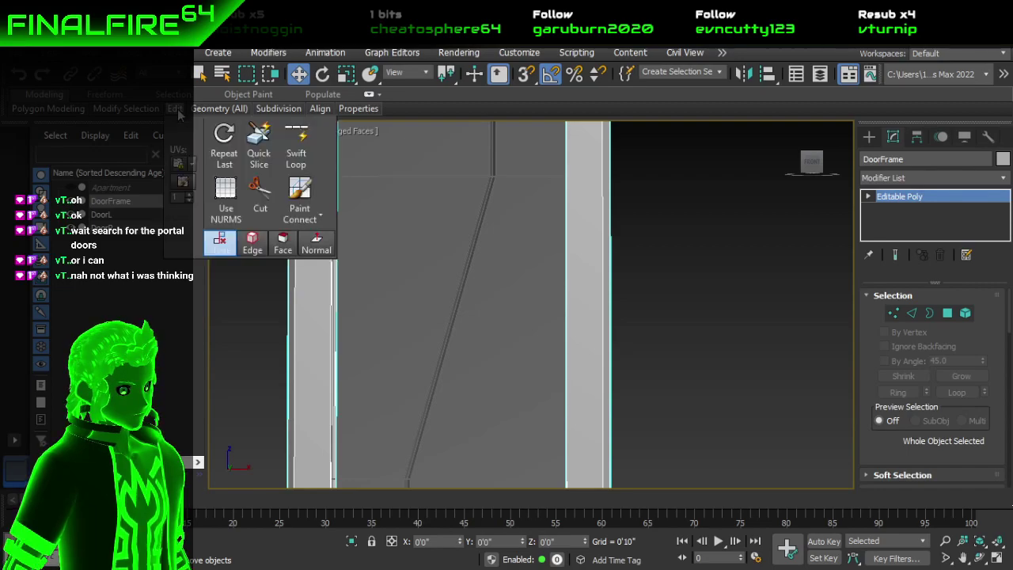
pyautogui.click(296, 145)
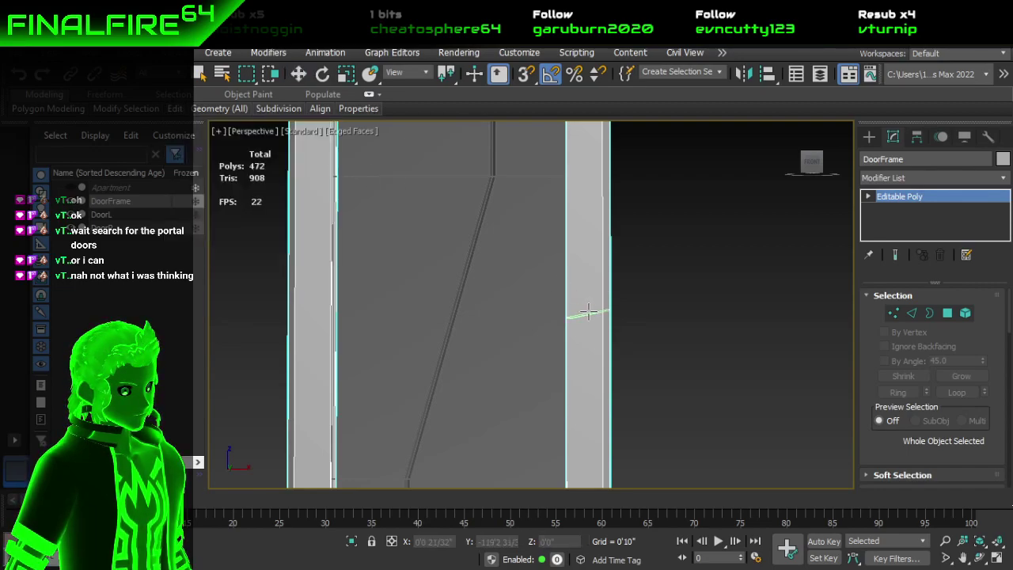
pyautogui.click(582, 305)
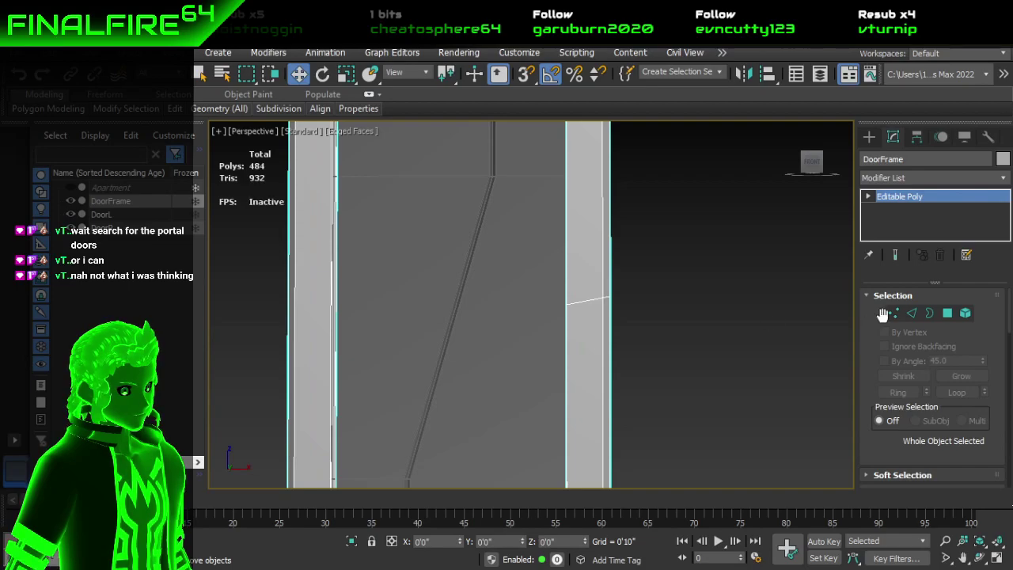
# Step: Add four more spaced edge loops below the first on the right jamb with Swift Loop, down to a height of about 2'
pyautogui.press('w')
pyautogui.press('r')
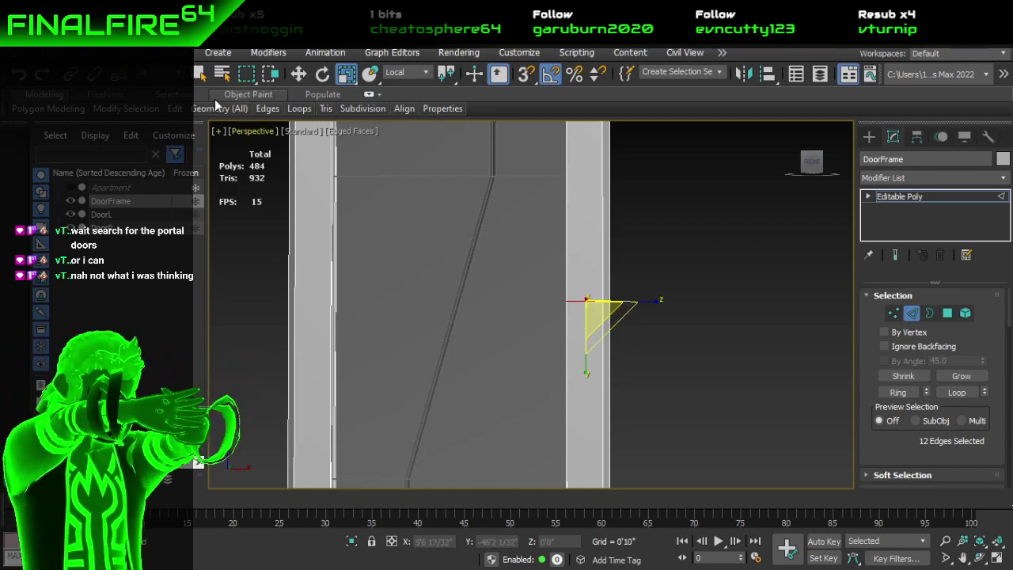
pyautogui.moveTo(223, 107)
pyautogui.moveTo(176, 108)
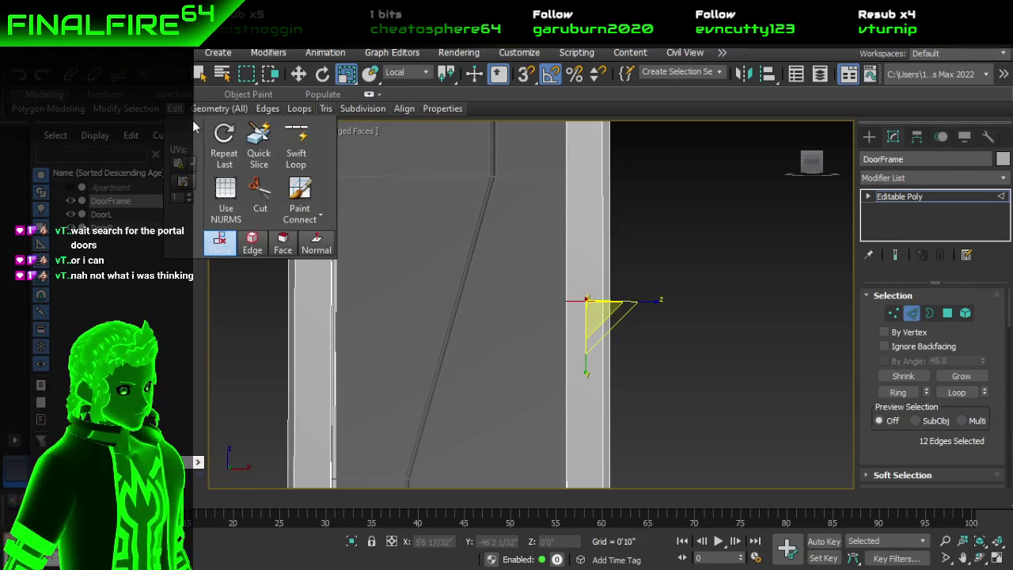
pyautogui.click(296, 143)
pyautogui.click(594, 339)
pyautogui.click(600, 375)
pyautogui.click(598, 420)
pyautogui.click(599, 456)
pyautogui.moveTo(599, 457); pyautogui.dragTo(583, 335, button='middle')
pyautogui.scroll(2, 583, 350)
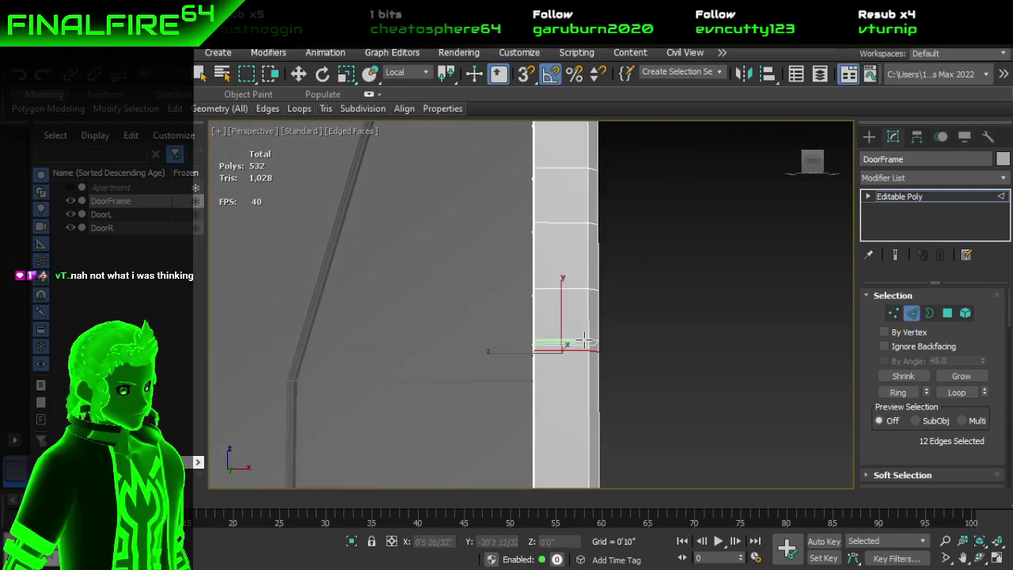
pyautogui.press('w')
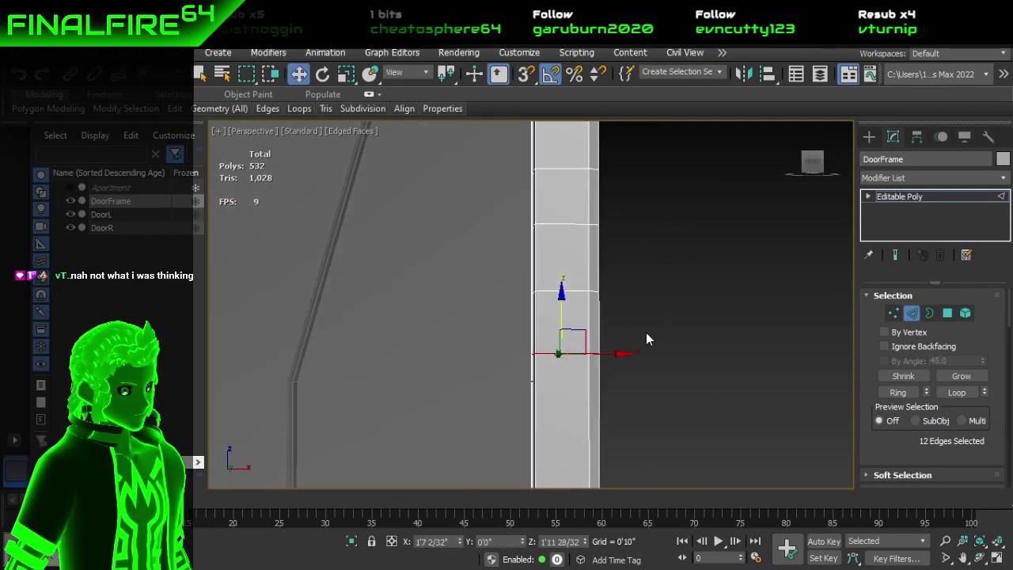
# Step: Select the whole block of five edge loops on the right jamb and lower it to a height of about 2'6 5/32"
pyautogui.keyDown('alt'); pyautogui.moveTo(640, 337); pyautogui.dragTo(605, 309, button='middle'); pyautogui.keyUp('alt')
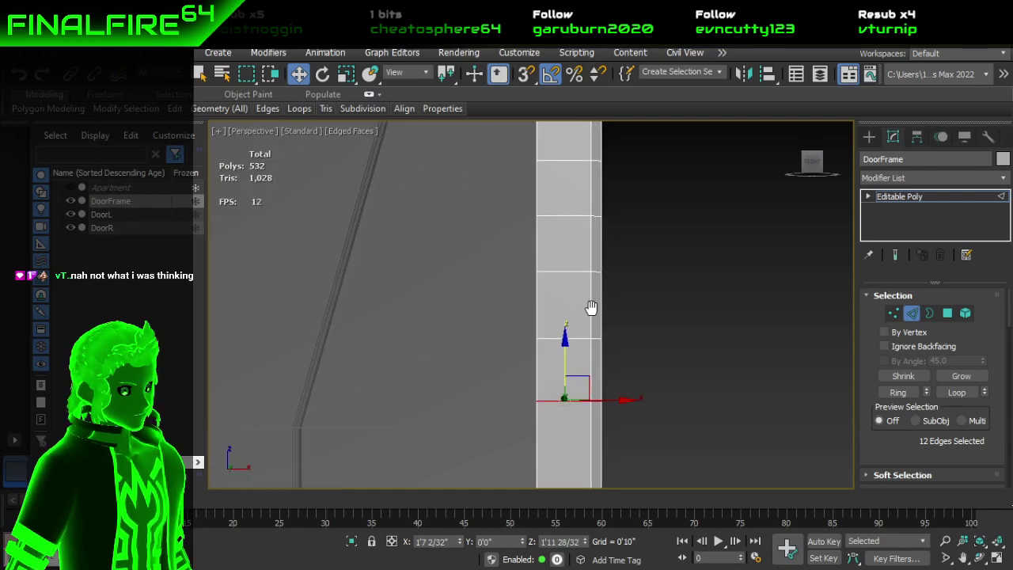
pyautogui.doubleClick(582, 159)
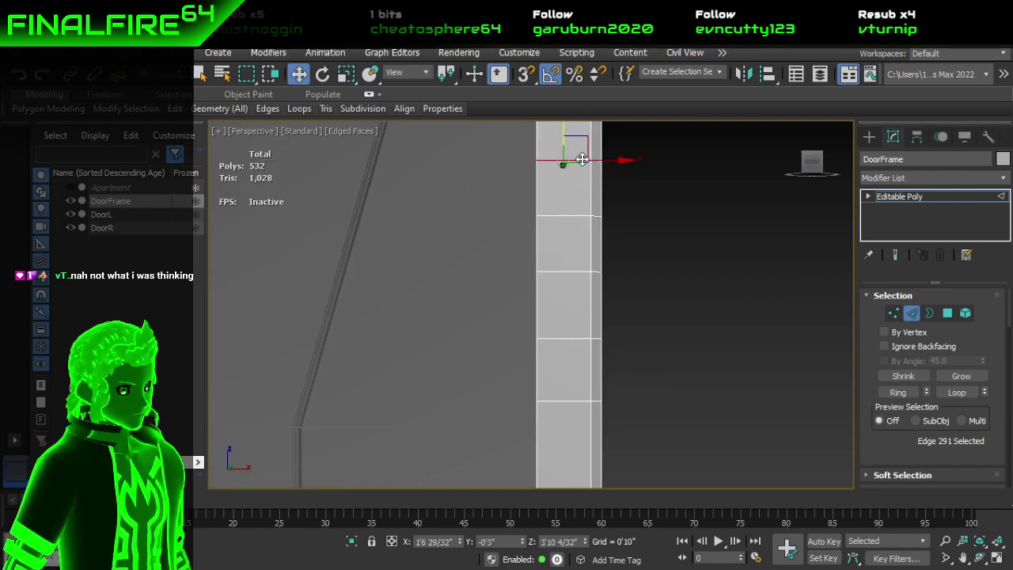
pyautogui.scroll(-2, 520, 405)
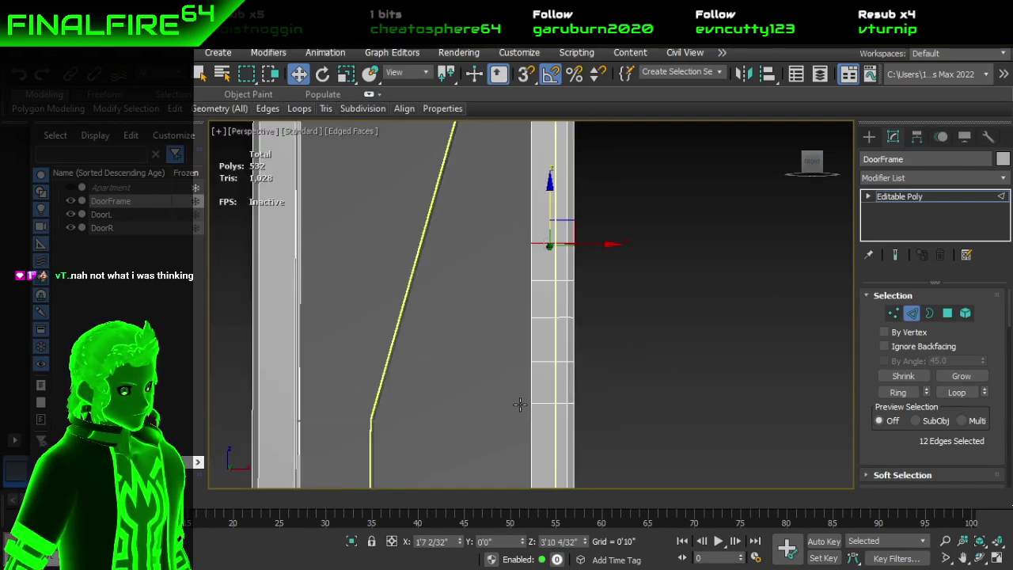
pyautogui.scroll(-4, 520, 405)
pyautogui.scroll(3, 539, 379)
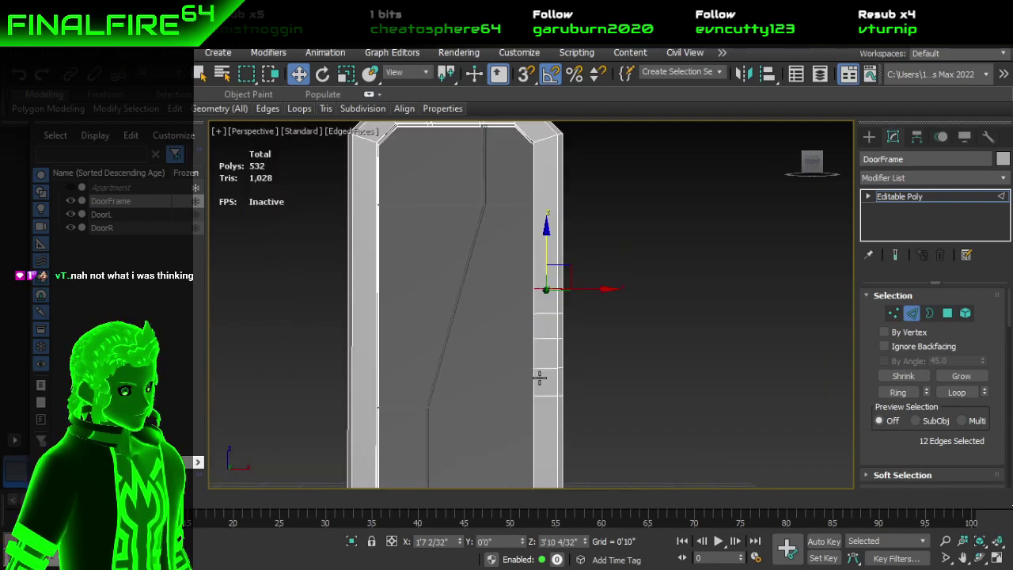
pyautogui.moveTo(617, 410); pyautogui.dragTo(507, 273)
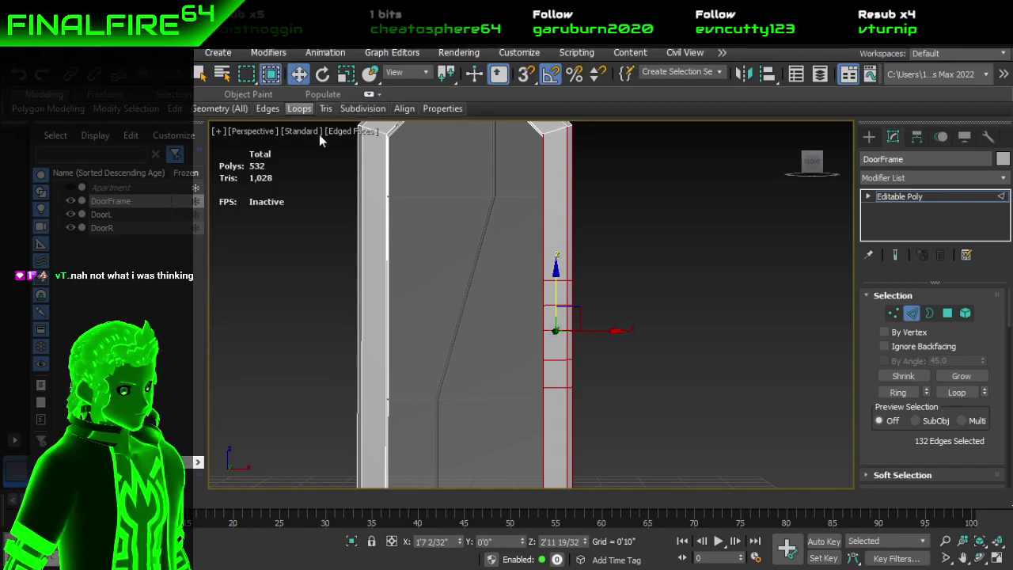
pyautogui.moveTo(633, 385); pyautogui.dragTo(480, 248)
pyautogui.moveTo(617, 425); pyautogui.dragTo(430, 213)
pyautogui.moveTo(556, 268); pyautogui.dragTo(636, 347)
pyautogui.scroll(-3, 623, 368)
pyautogui.scroll(3, 608, 294)
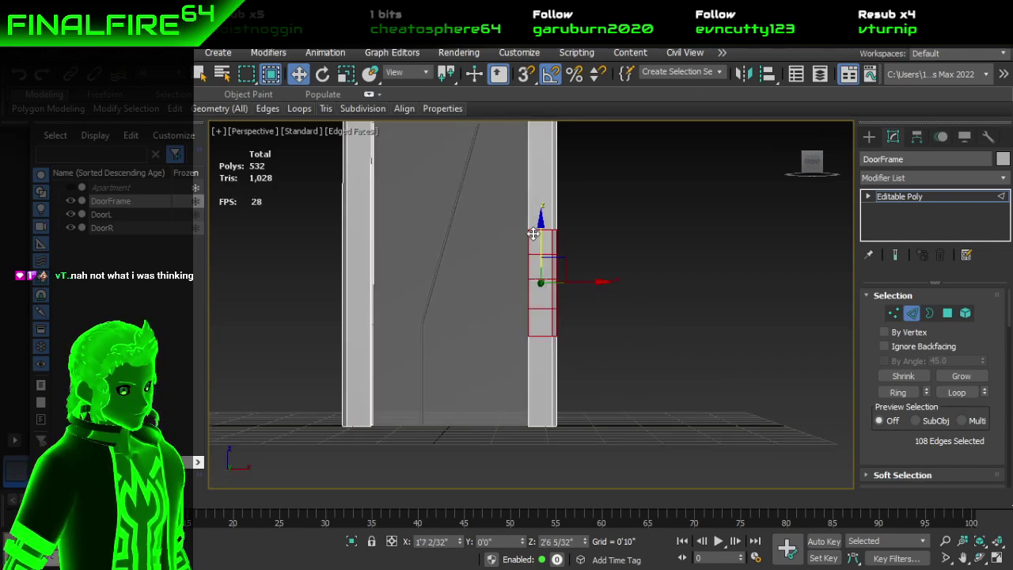
# Step: Try lowering the five-loop block slightly further and setting the lowest loop's Z position to 2'
pyautogui.moveTo(540, 223); pyautogui.dragTo(541, 233)
pyautogui.click(638, 297)
pyautogui.scroll(4, 527, 319)
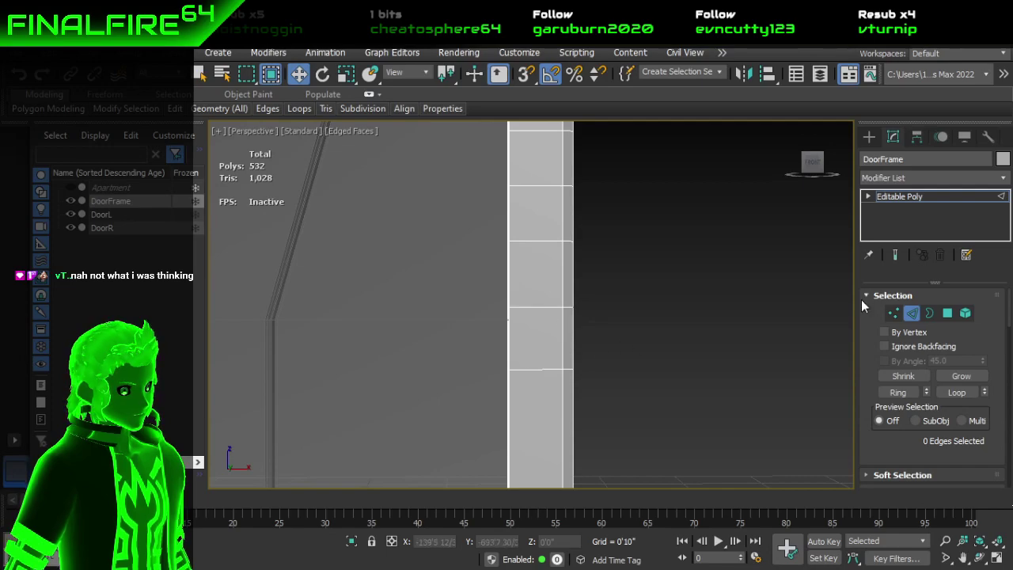
pyautogui.doubleClick(534, 369)
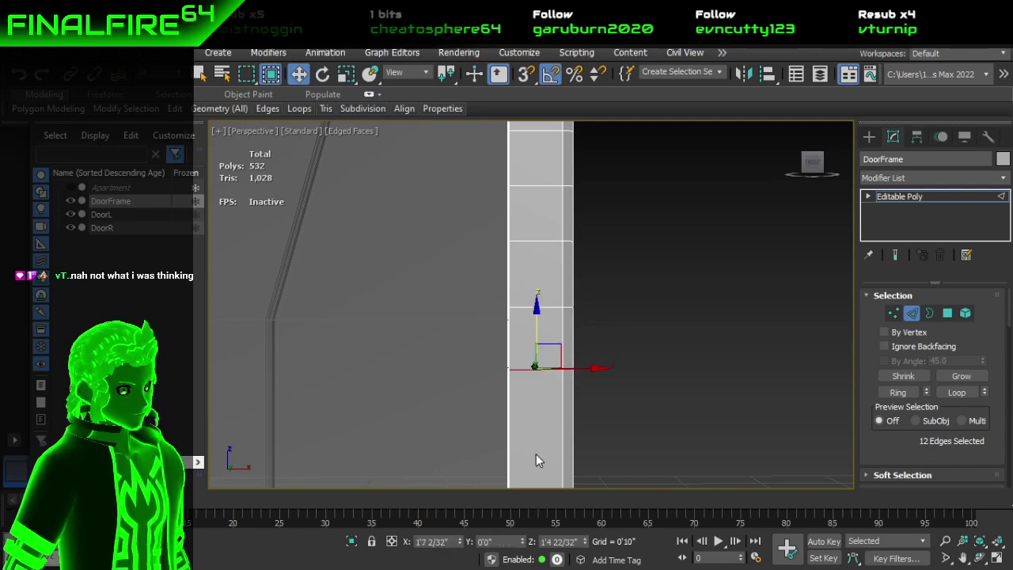
pyautogui.keyDown('alt'); pyautogui.moveTo(533, 464); pyautogui.dragTo(575, 450, button='middle'); pyautogui.keyUp('alt')
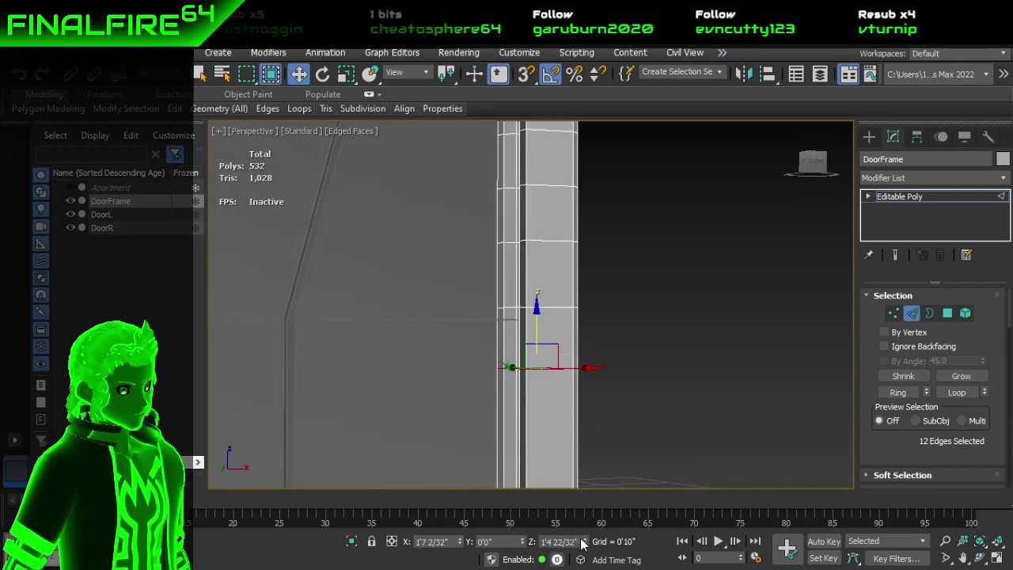
pyautogui.click(539, 540)
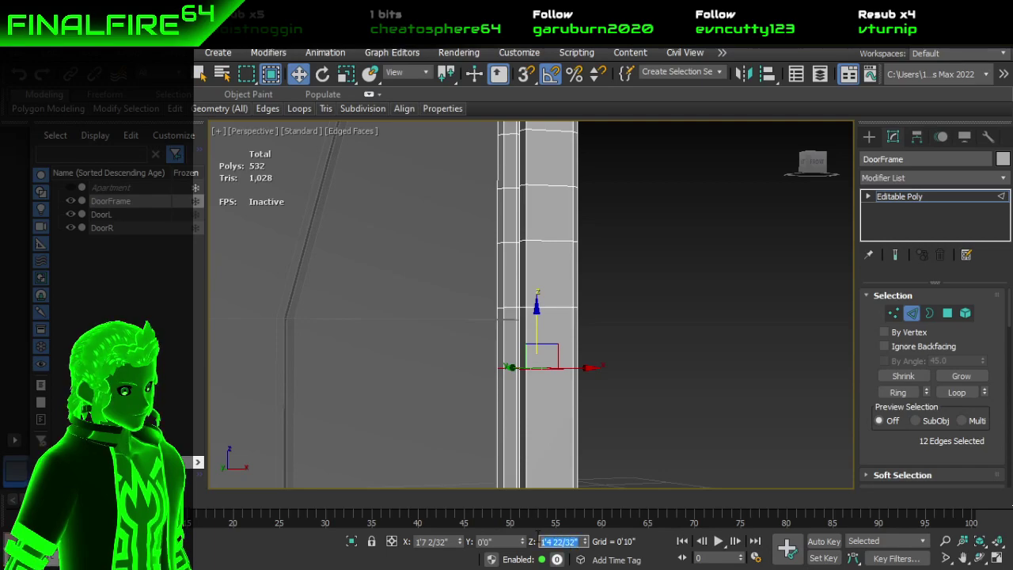
pyautogui.write("2'")
pyautogui.press('Return')
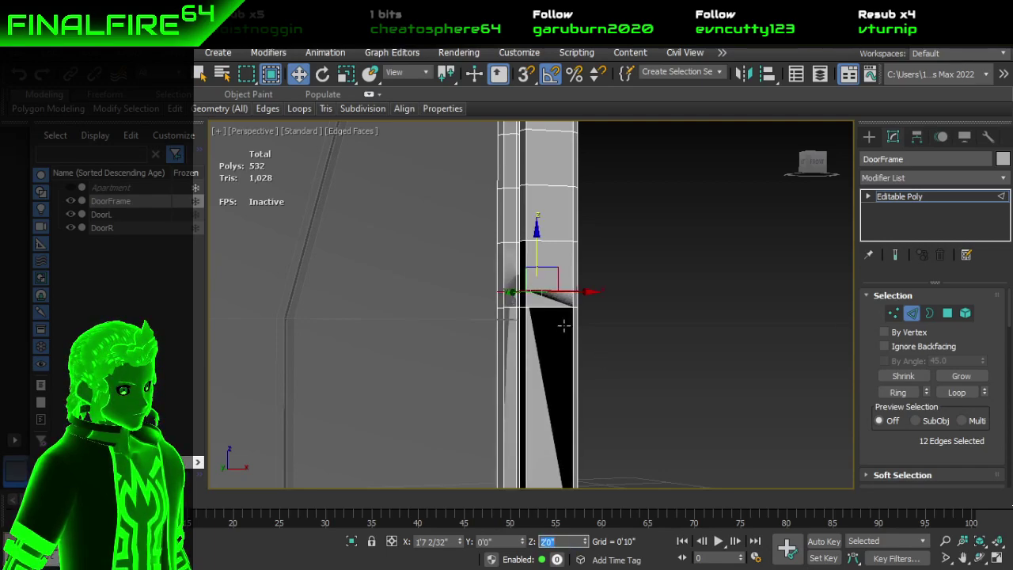
# Step: Undo the lowest loop's height change and the preceding downward move of the loop block
pyautogui.hotkey('ctrl', 'z')
pyautogui.hotkey('ctrl', 'z')
pyautogui.hotkey('ctrl', 'z')
pyautogui.hotkey('ctrl', 'z')
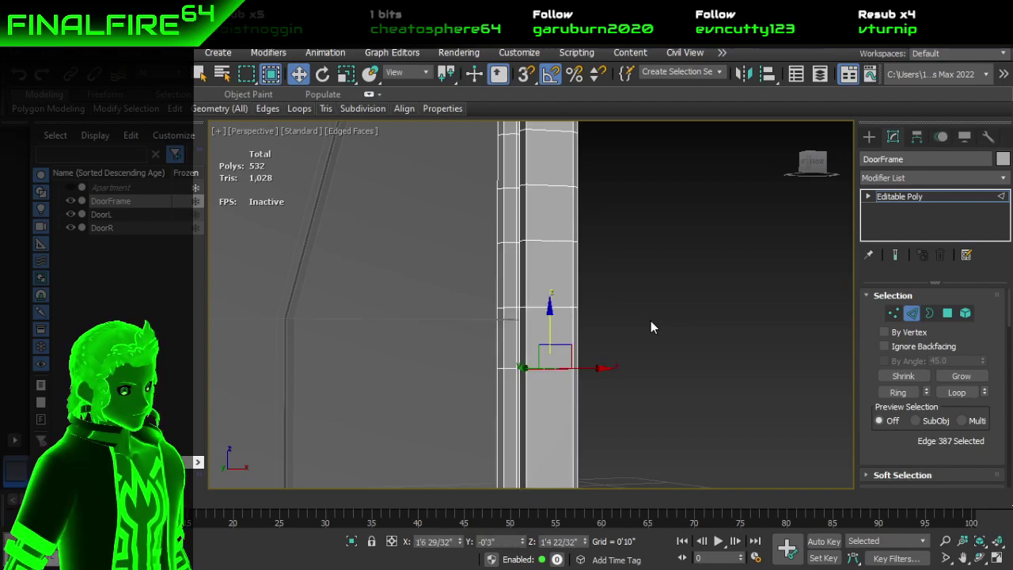
pyautogui.hotkey('ctrl', 'z')
# Step: Raise the five-loop block slightly on the right jamb, and set the lowest loop's Z position to 2'0"
pyautogui.scroll(-2, 622, 334)
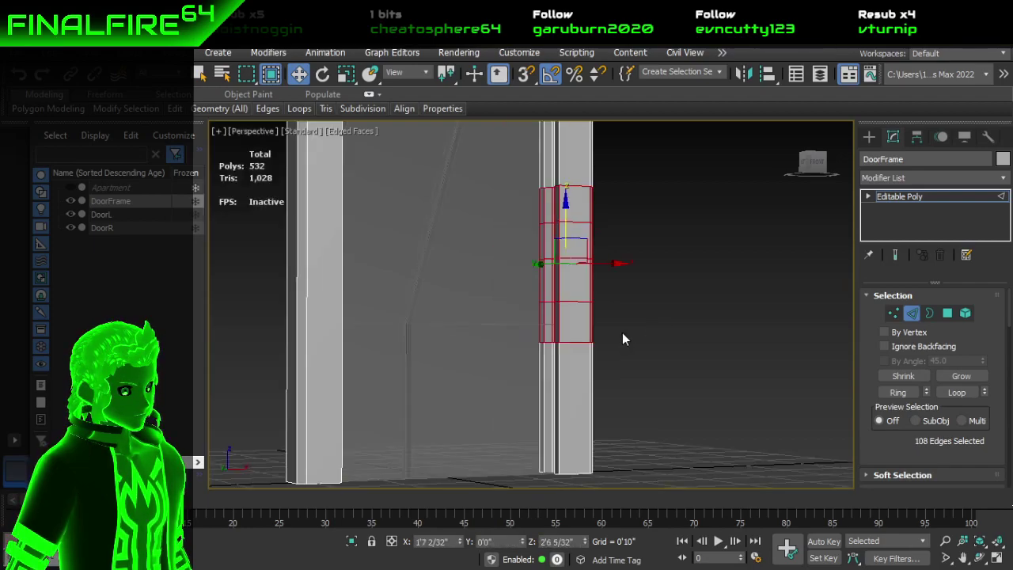
pyautogui.moveTo(564, 211); pyautogui.dragTo(563, 198)
pyautogui.click(651, 289)
pyautogui.scroll(2, 726, 332)
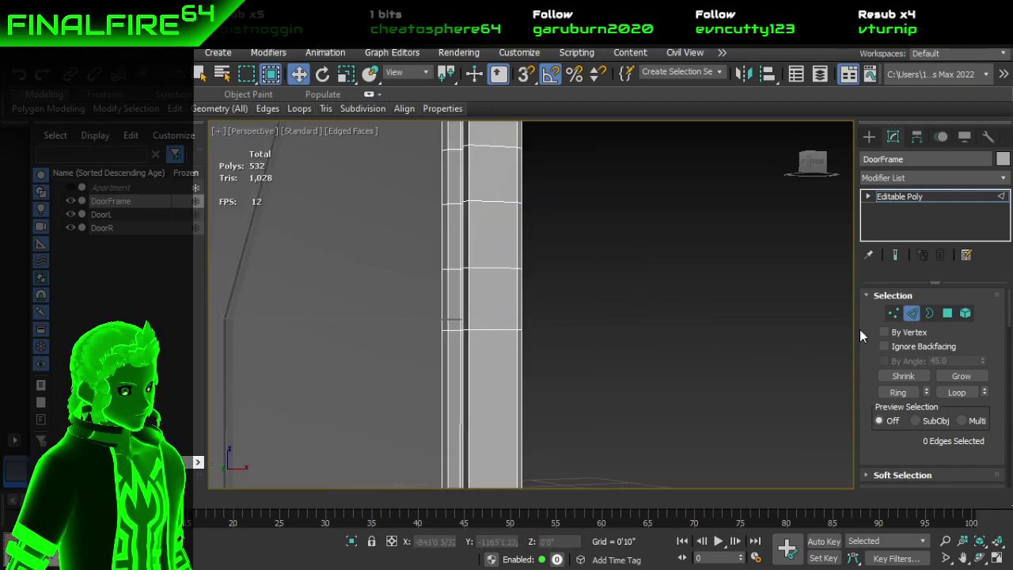
pyautogui.doubleClick(515, 327)
pyautogui.click(559, 542)
pyautogui.press('BackSpace')
pyautogui.press('Return')
# Step: Select the second-lowest edge loop on the right jamb and set its Z position to 2'2"
pyautogui.moveTo(518, 357); pyautogui.dragTo(534, 392, button='middle')
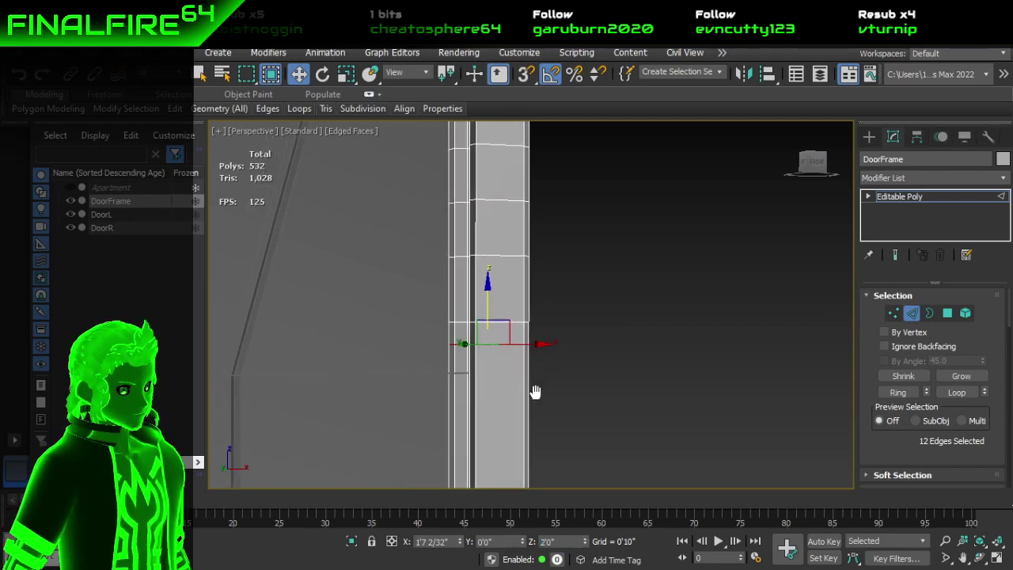
pyautogui.click(518, 322)
pyautogui.doubleClick(518, 321)
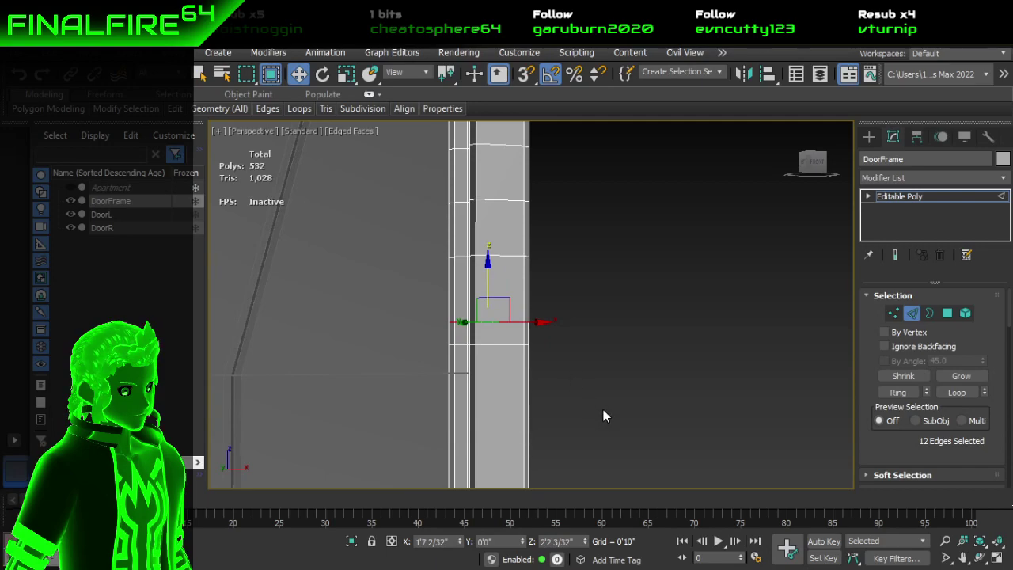
pyautogui.doubleClick(571, 542)
pyautogui.doubleClick(567, 542)
pyautogui.press('BackSpace')
pyautogui.press('BackSpace')
pyautogui.press('Return')
# Step: Select the middle edge loop on the right jamb and lower it to a Z position of about 2'7"
pyautogui.scroll(3, 627, 380)
pyautogui.moveTo(620, 382); pyautogui.dragTo(720, 483, button='middle')
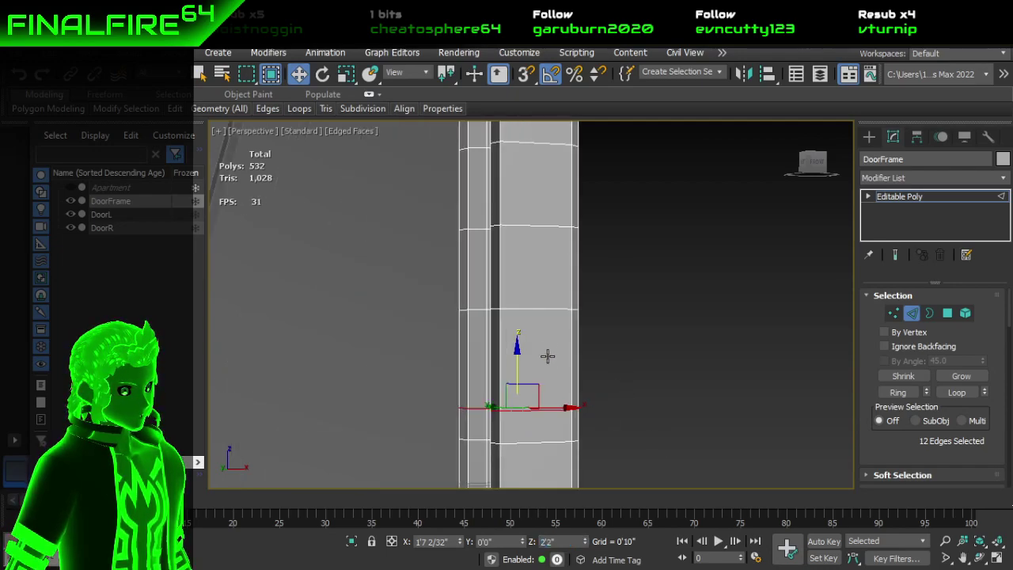
pyautogui.doubleClick(553, 310)
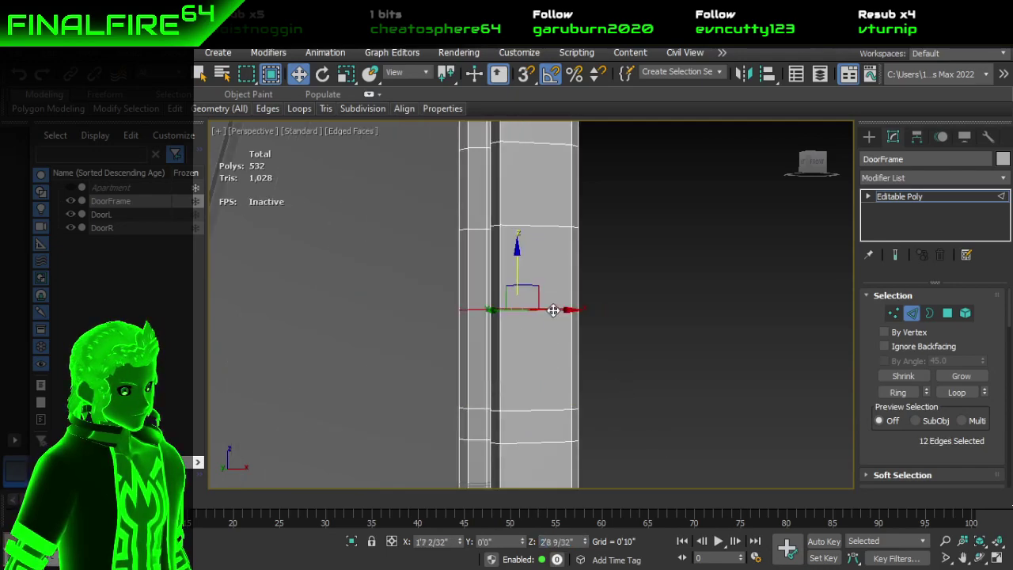
pyautogui.doubleClick(567, 541)
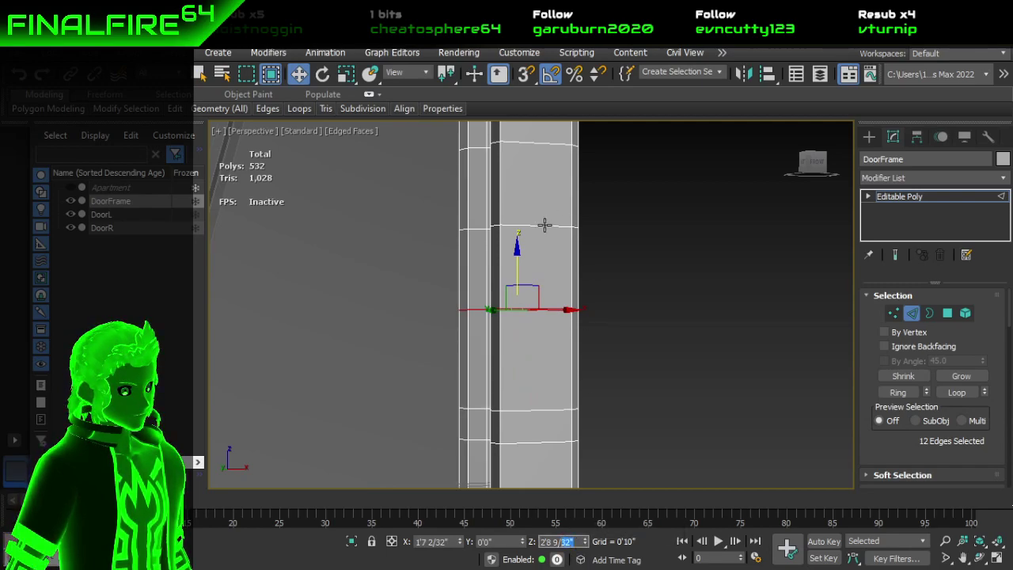
pyautogui.scroll(-2, 546, 254)
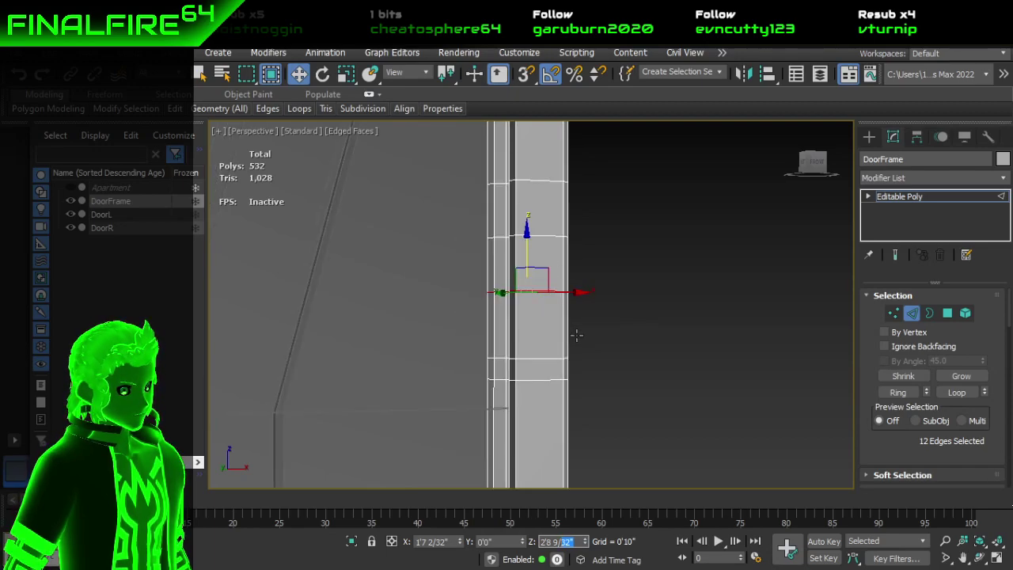
pyautogui.scroll(-2, 577, 336)
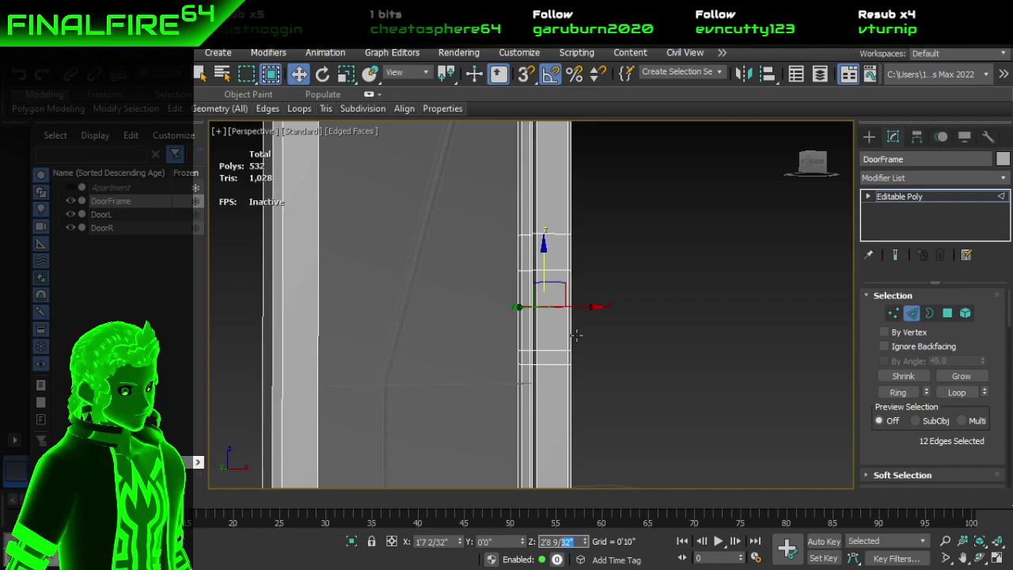
pyautogui.scroll(-2, 598, 427)
pyautogui.moveTo(597, 427); pyautogui.dragTo(563, 412, button='middle')
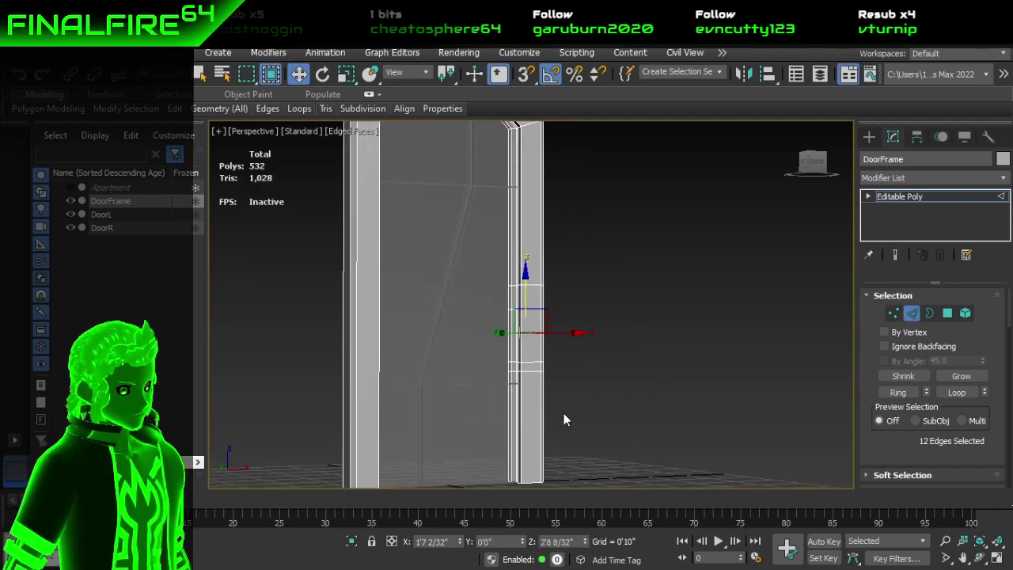
pyautogui.scroll(2, 502, 380)
pyautogui.scroll(3, 529, 342)
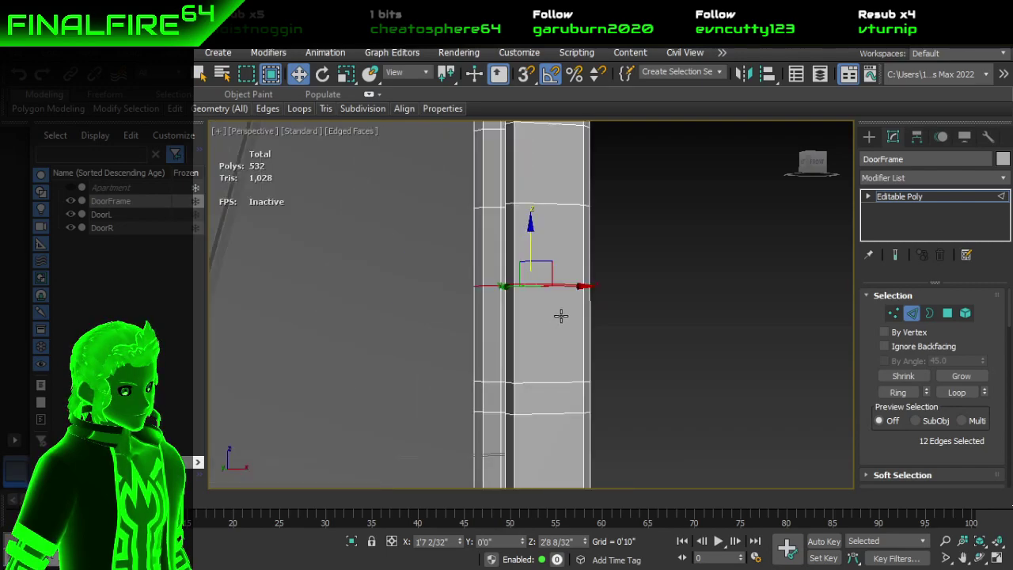
pyautogui.moveTo(530, 220); pyautogui.dragTo(534, 246)
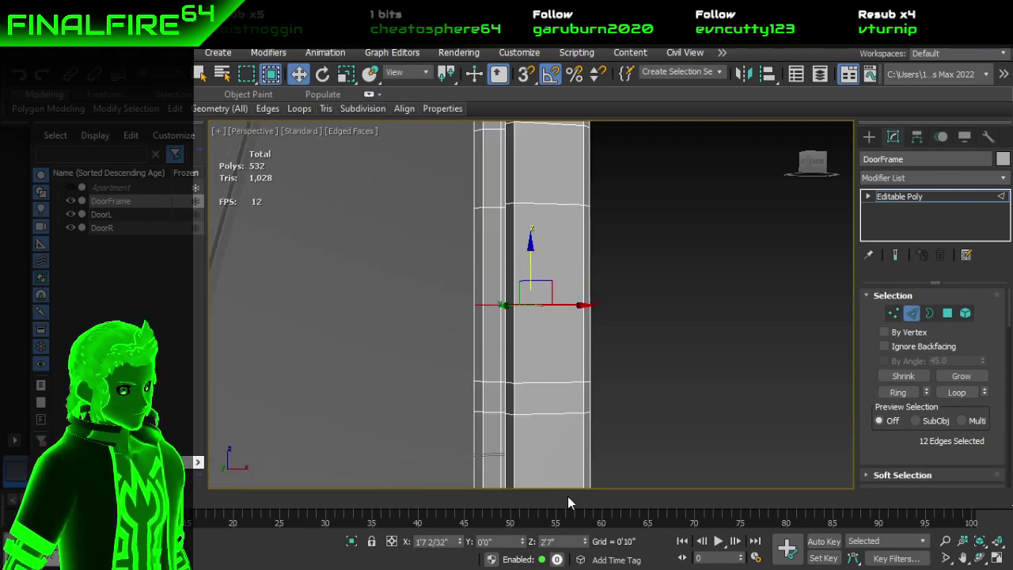
pyautogui.moveTo(559, 542); pyautogui.dragTo(553, 543)
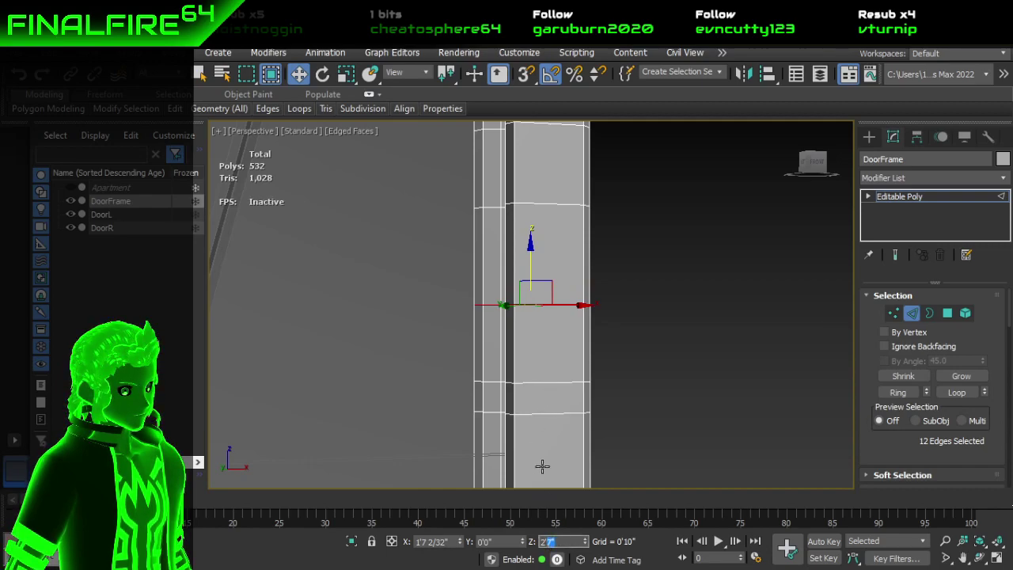
# Step: Check the second-lowest edge loop's height on the right jamb, and set the middle loop's Z position to 2'8"
pyautogui.doubleClick(542, 385)
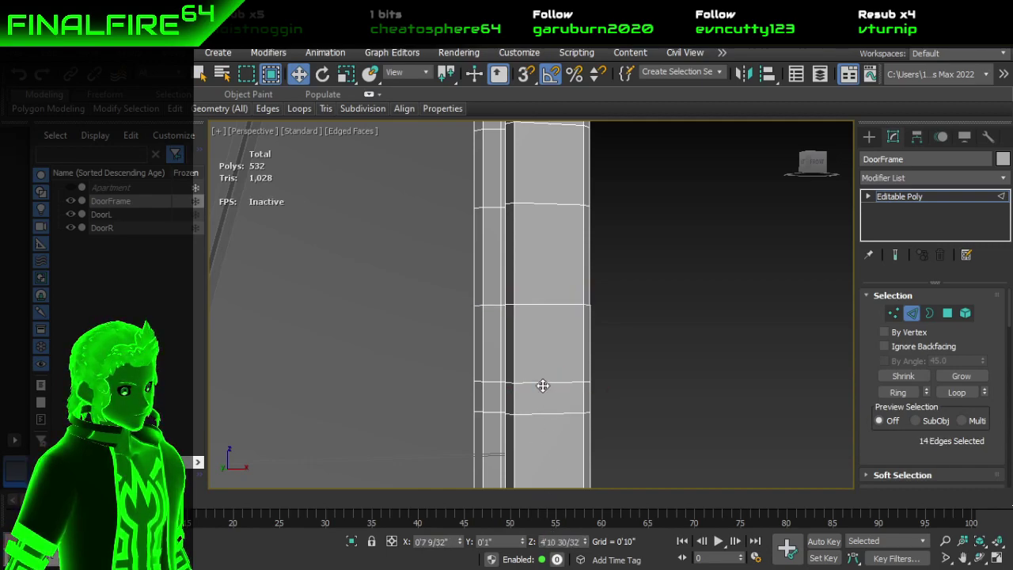
pyautogui.doubleClick(543, 380)
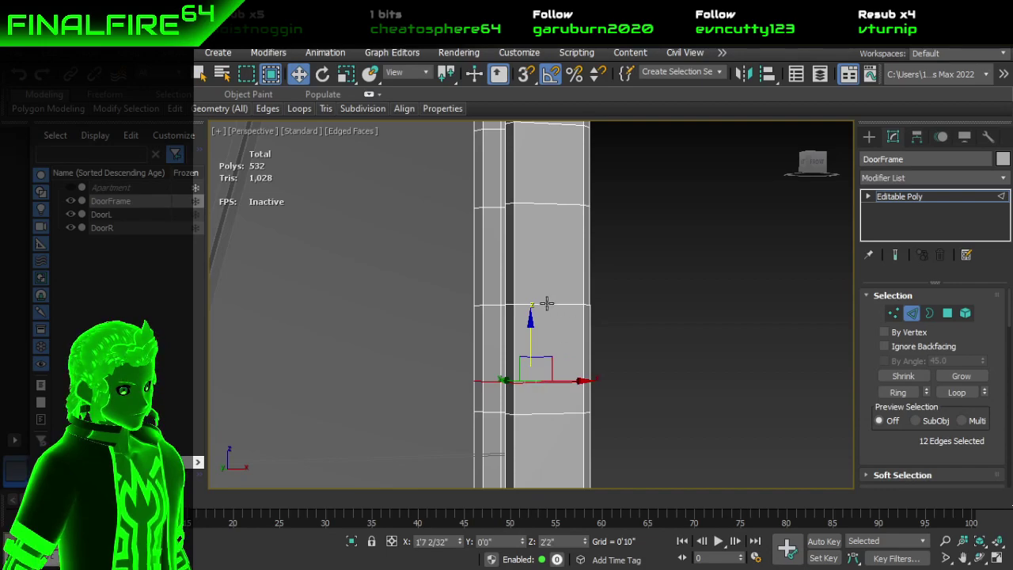
pyautogui.hotkey('ctrl', 'z')
pyautogui.click(549, 541)
pyautogui.press('Return')
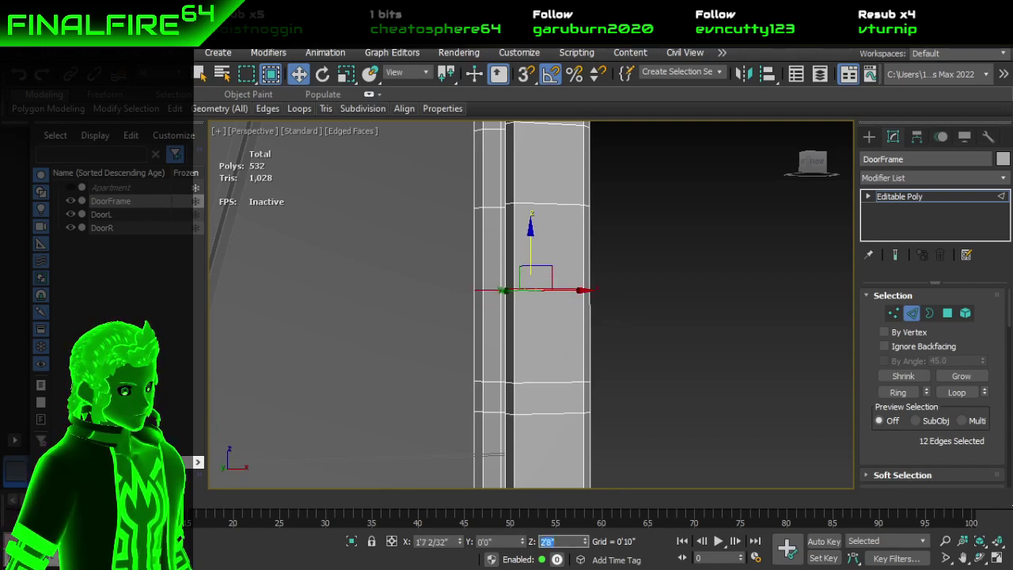
# Step: Select the fourth edge loop from the bottom on the right jamb and set its Z position to 2'10"
pyautogui.doubleClick(561, 206)
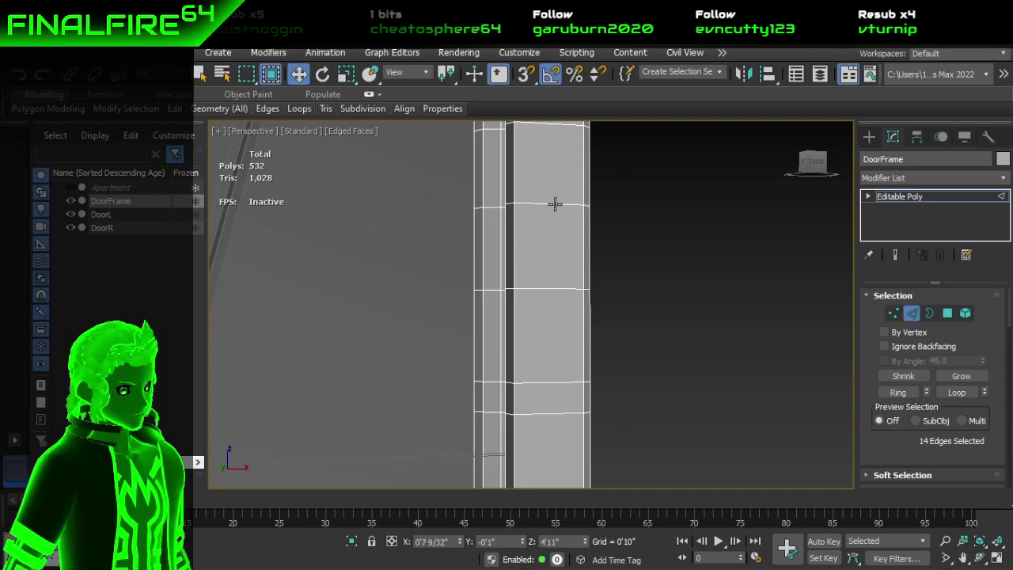
pyautogui.doubleClick(561, 204)
pyautogui.click(579, 543)
pyautogui.moveTo(580, 544); pyautogui.dragTo(484, 544)
pyautogui.write('2')
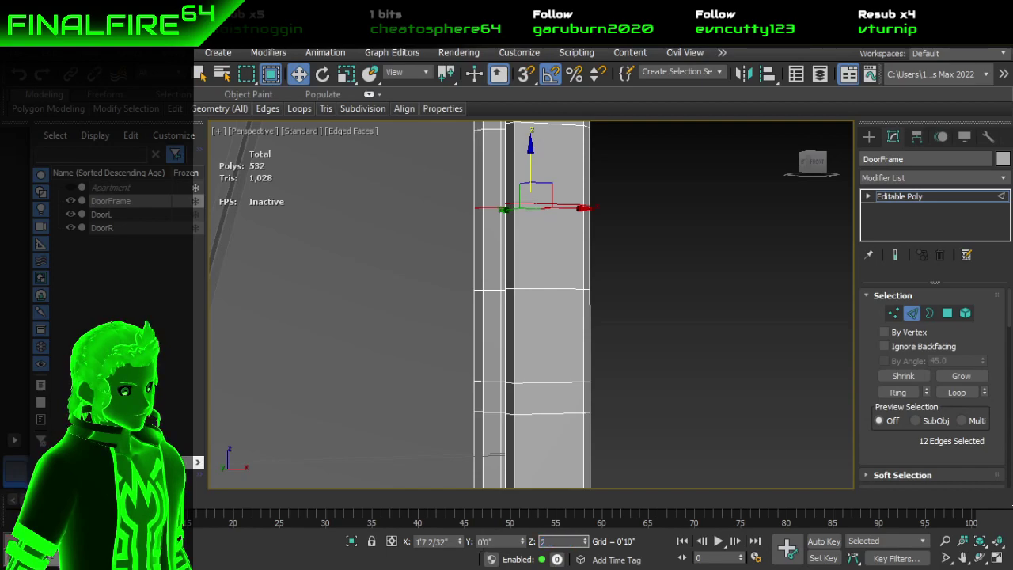
pyautogui.write("'10")
pyautogui.press('Return')
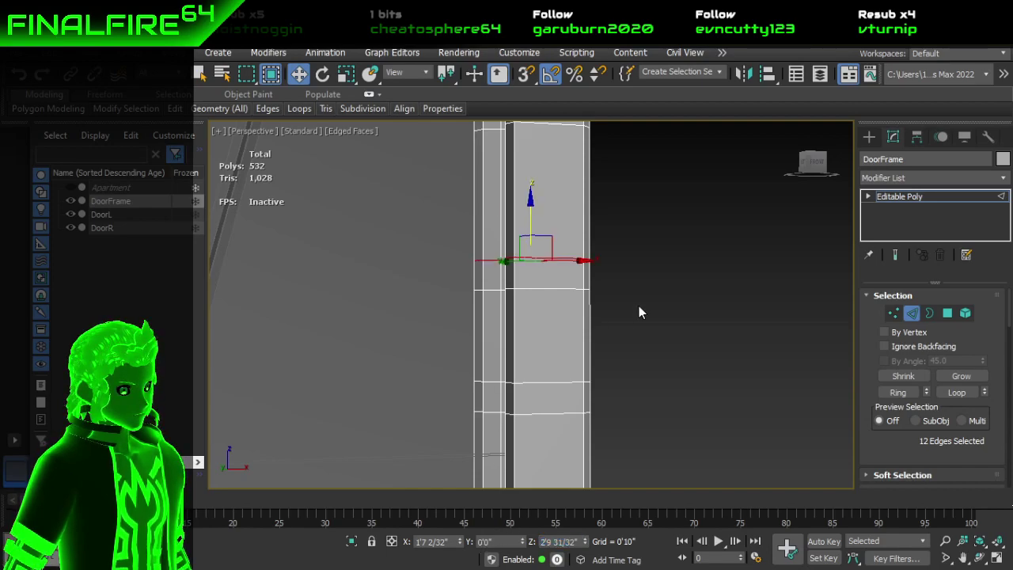
# Step: Select the topmost of the five edge loops on the right jamb and raise it to a Z position of about 4'5"
pyautogui.click(638, 305)
pyautogui.scroll(-3, 639, 306)
pyautogui.scroll(-4, 627, 316)
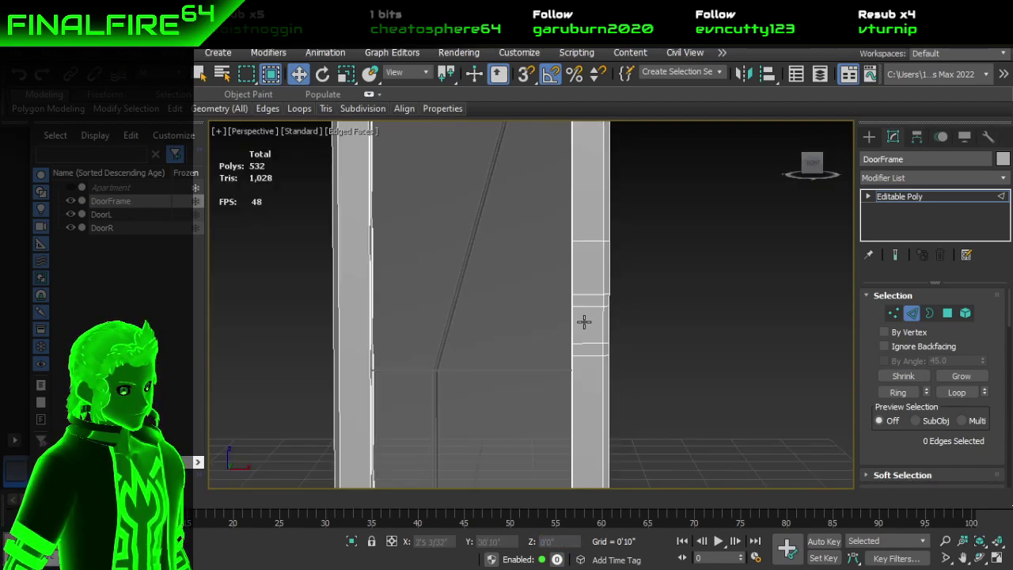
pyautogui.moveTo(647, 331); pyautogui.dragTo(624, 405, button='middle')
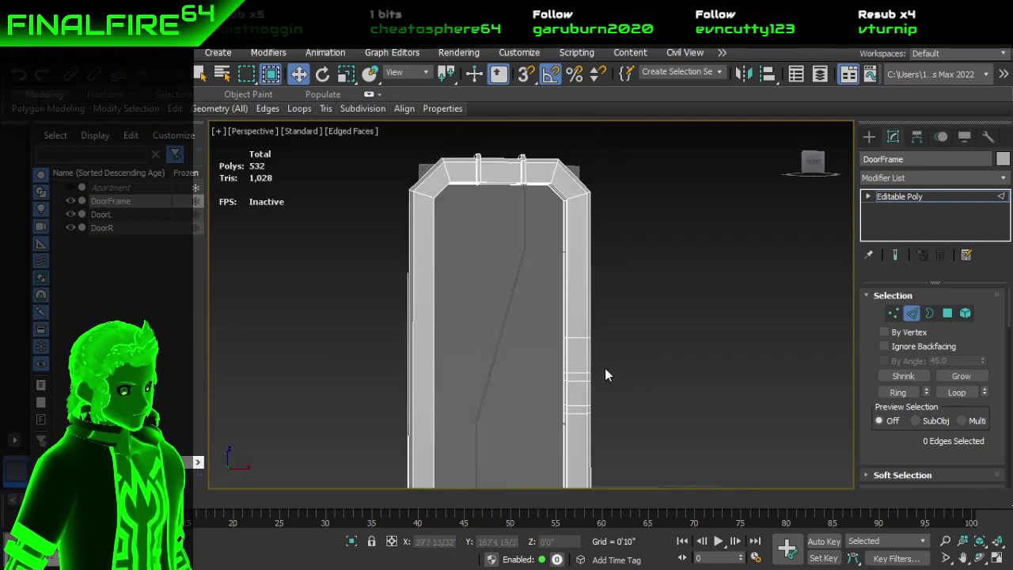
pyautogui.scroll(5, 608, 371)
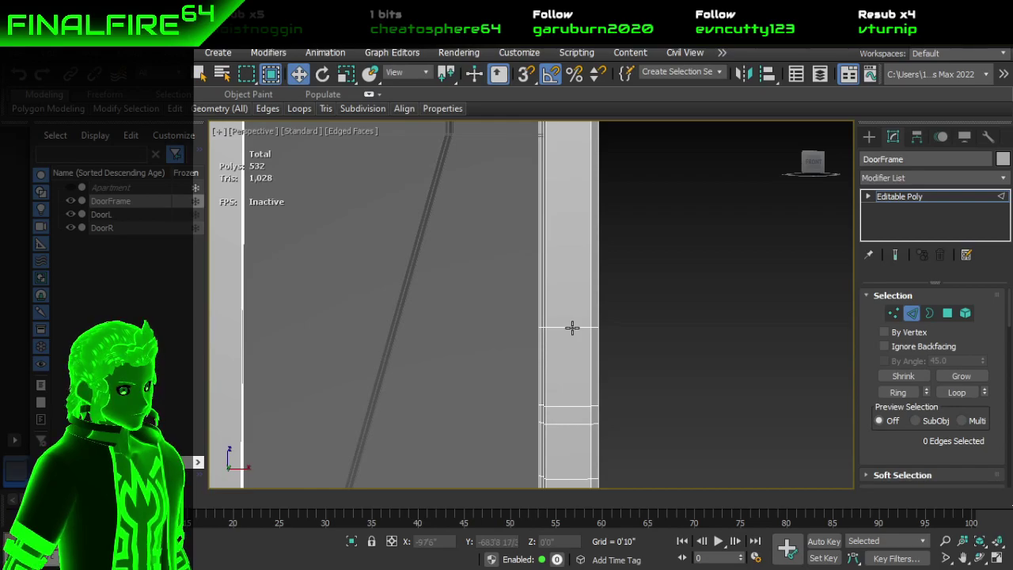
pyautogui.doubleClick(560, 327)
pyautogui.moveTo(626, 327); pyautogui.dragTo(627, 236)
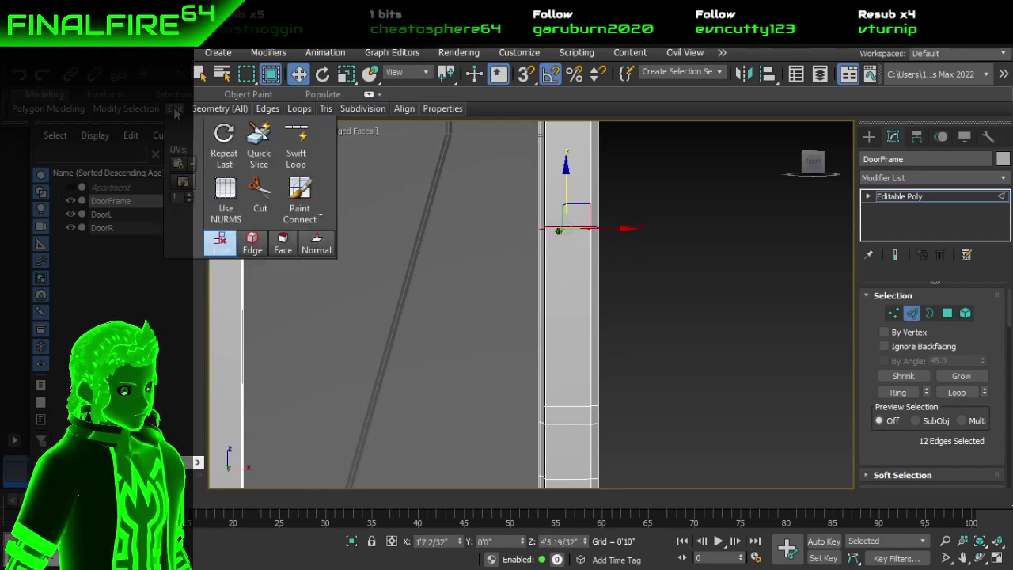
# Step: Add three Swift Loop edge loops on the right jamb between the raised top loop and the fourth loop
pyautogui.moveTo(175, 109)
pyautogui.click(296, 144)
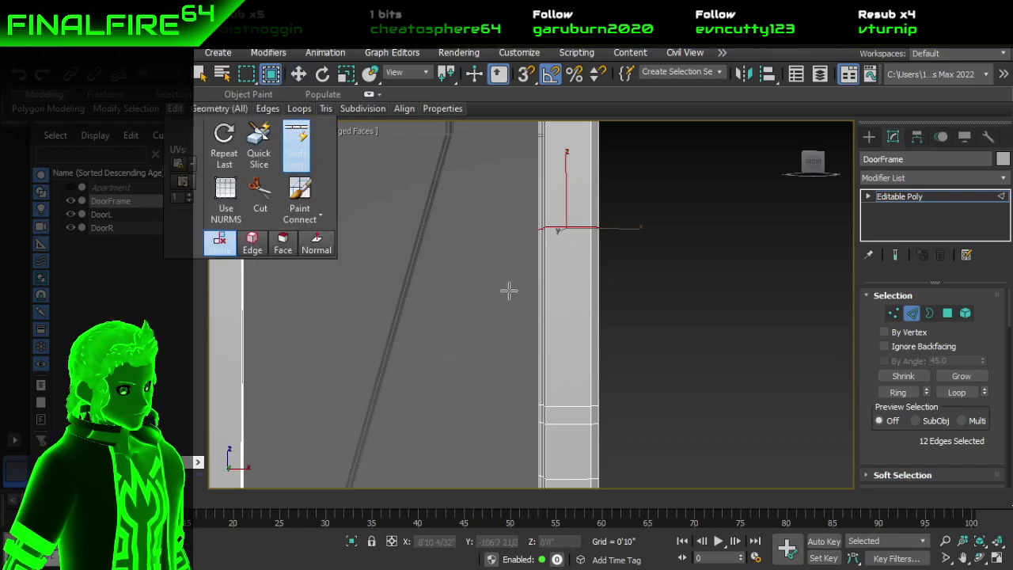
pyautogui.click(567, 383)
pyautogui.click(573, 343)
pyautogui.click(577, 299)
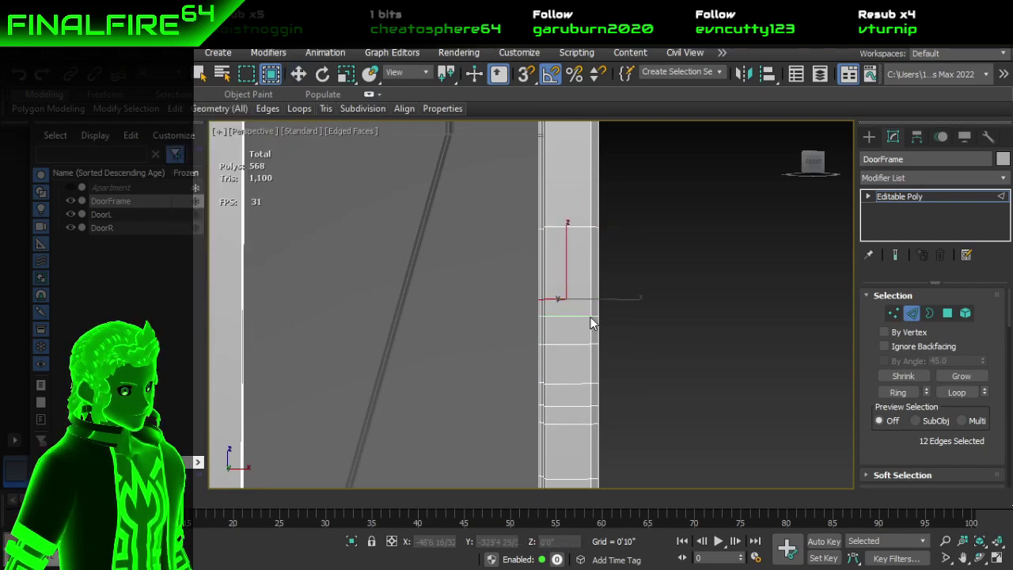
pyautogui.press('w')
pyautogui.keyDown('alt'); pyautogui.moveTo(602, 363); pyautogui.dragTo(562, 350, button='middle'); pyautogui.keyUp('alt')
pyautogui.scroll(2, 570, 382)
pyautogui.scroll(-2, 593, 283)
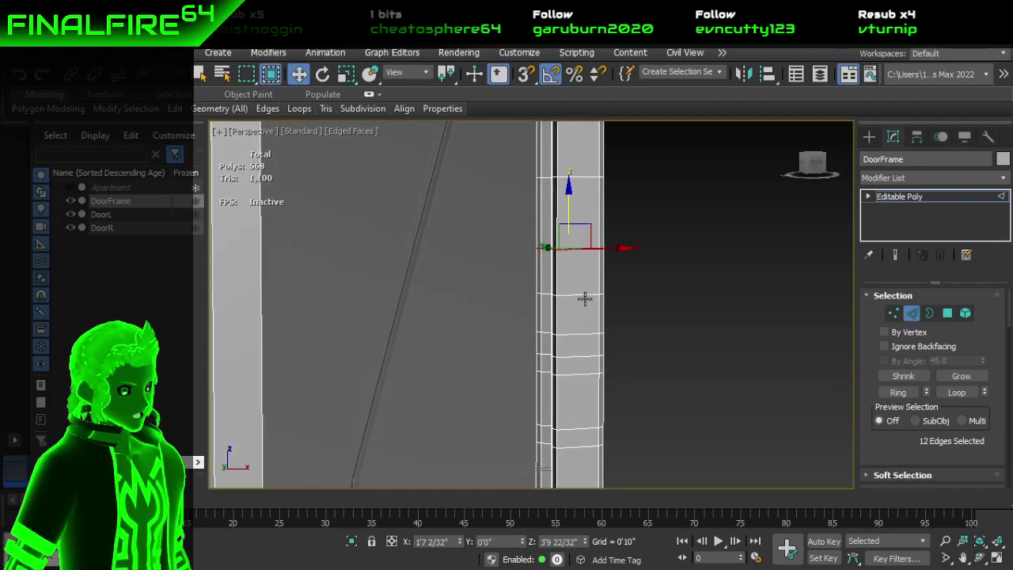
# Step: Check the Z positions of the edge loops on the right jamb one after another, ending on the fourth from the bottom
pyautogui.doubleClick(584, 334)
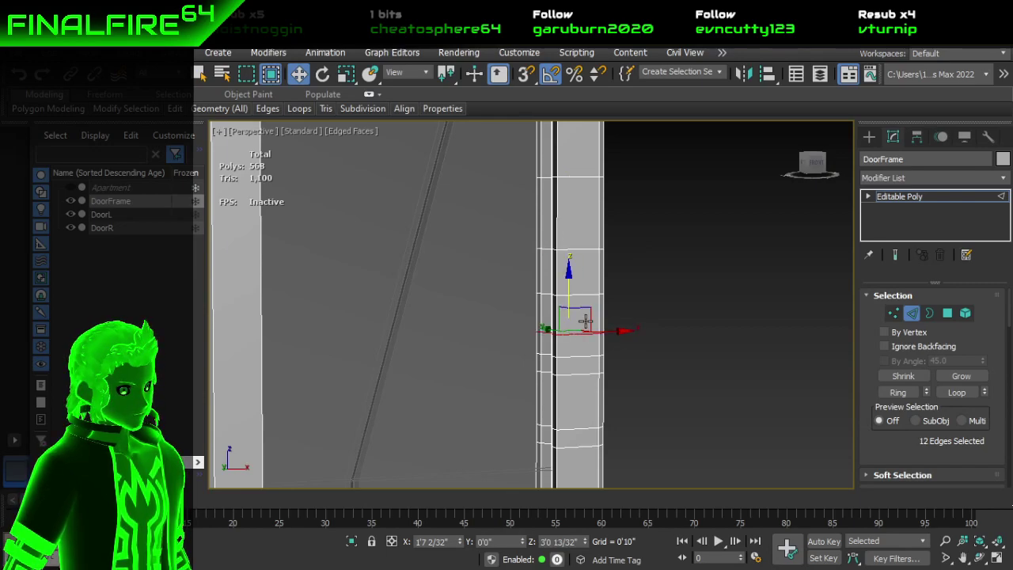
pyautogui.scroll(2, 574, 372)
pyautogui.keyDown('alt'); pyautogui.moveTo(600, 370); pyautogui.dragTo(620, 368, button='middle'); pyautogui.keyUp('alt')
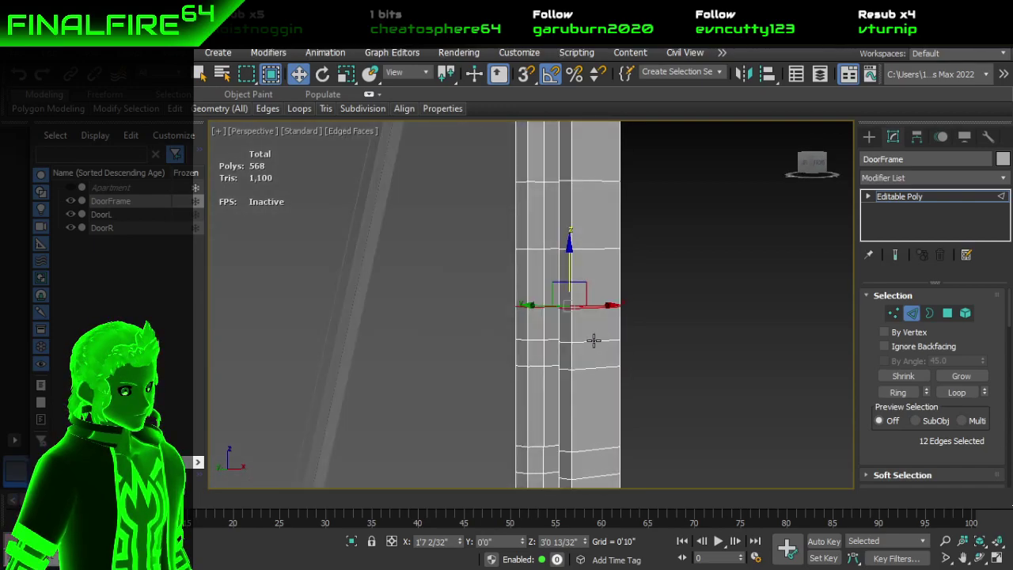
pyautogui.doubleClick(594, 341)
pyautogui.keyDown('alt'); pyautogui.moveTo(594, 342); pyautogui.dragTo(551, 335, button='middle'); pyautogui.keyUp('alt')
pyautogui.keyDown('alt'); pyautogui.moveTo(556, 407); pyautogui.dragTo(550, 437, button='middle'); pyautogui.keyUp('alt')
pyautogui.doubleClick(550, 440)
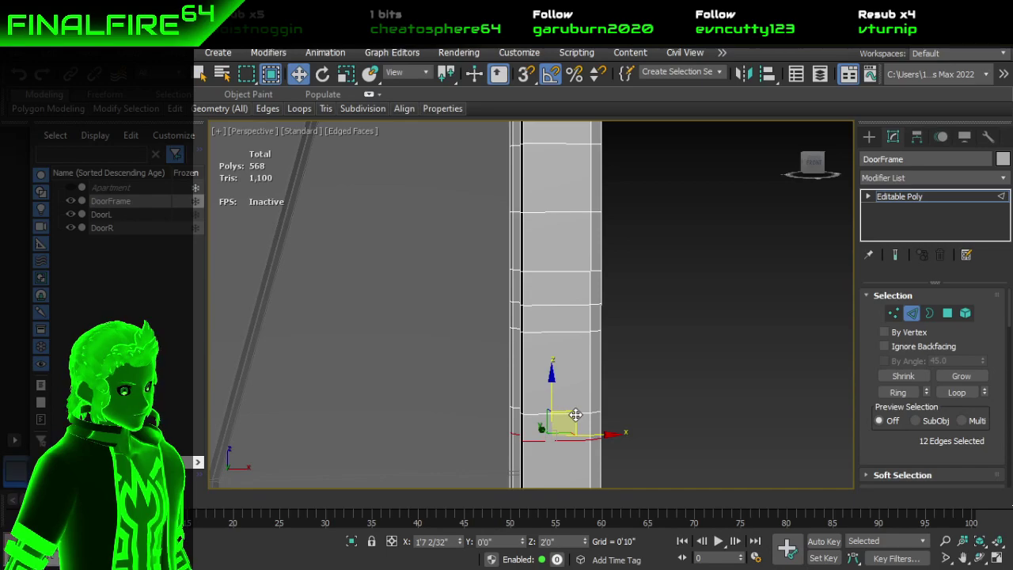
pyautogui.hotkey('ctrl', 'y')
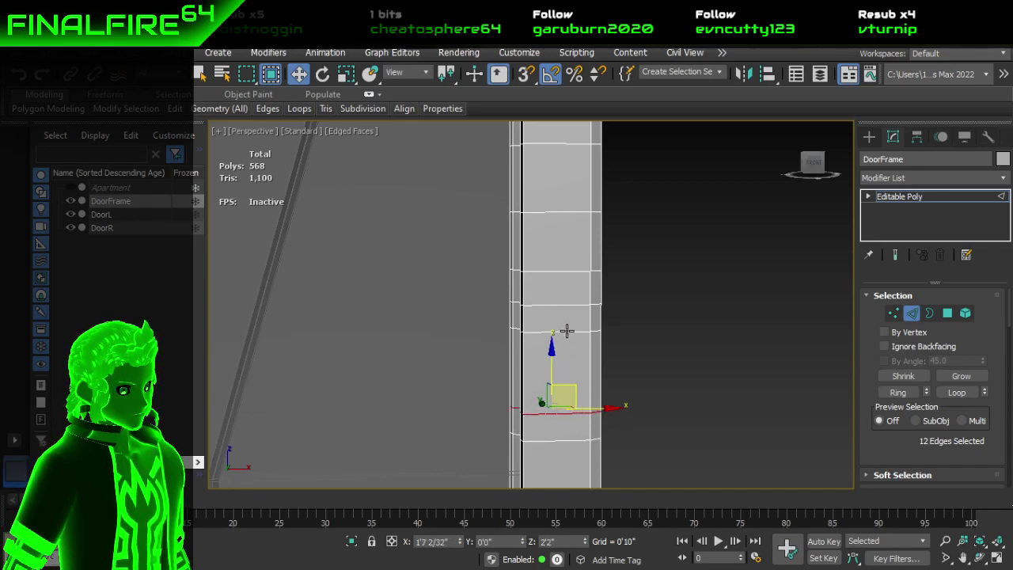
pyautogui.hotkey('ctrl', 'y')
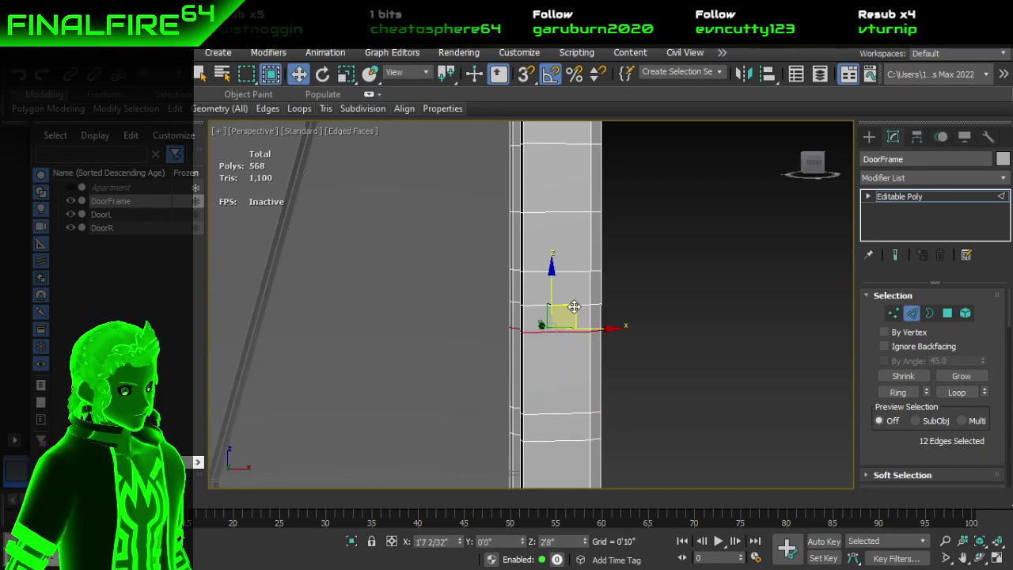
pyautogui.hotkey('ctrl', 'y')
pyautogui.hotkey('ctrl', 'z')
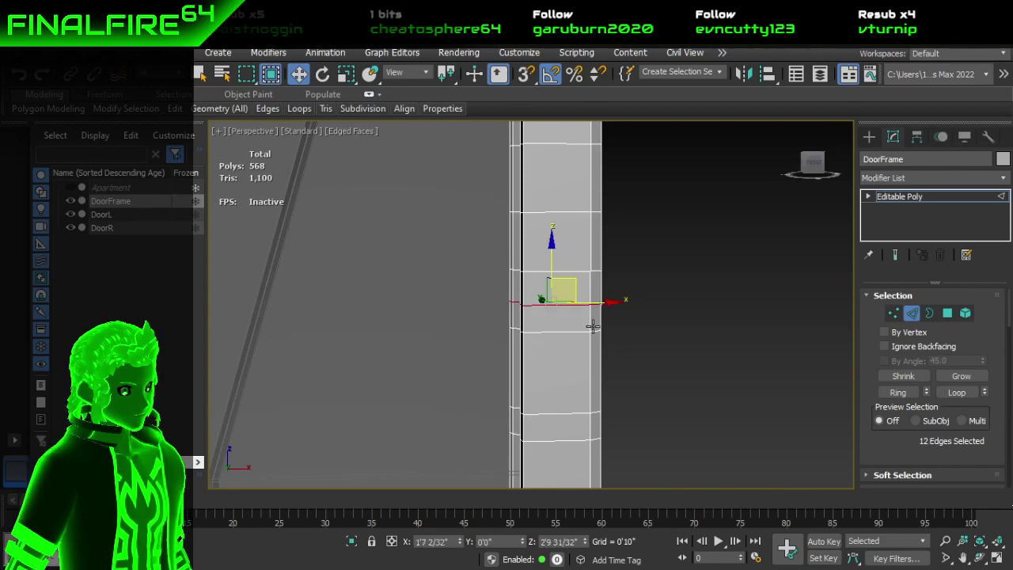
# Step: Re-enter a Z position of 2'10" for the fourth edge loop from the bottom
pyautogui.click(572, 541)
pyautogui.moveTo(528, 552); pyautogui.dragTo(553, 551)
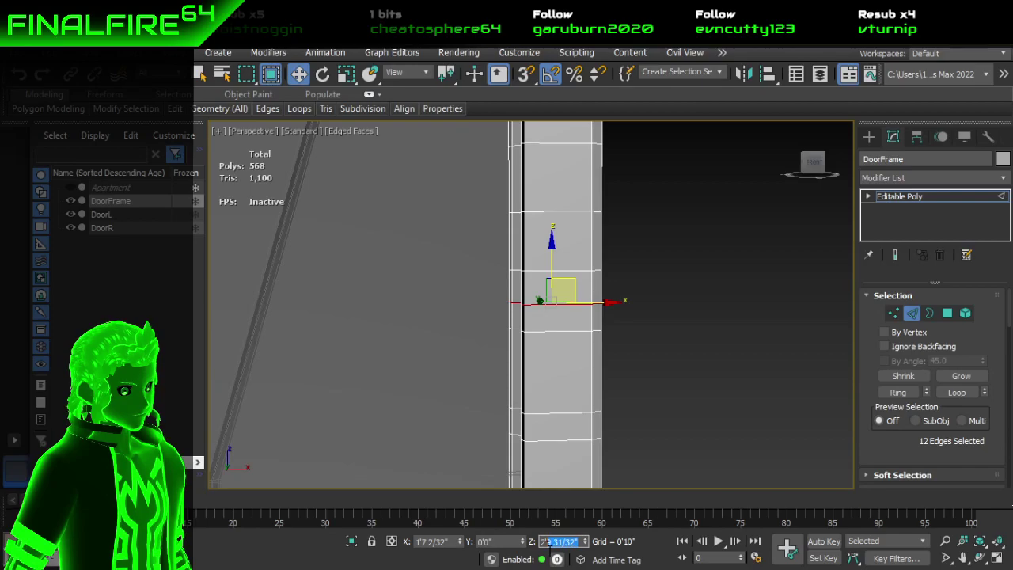
pyautogui.write('10')
pyautogui.press('Return')
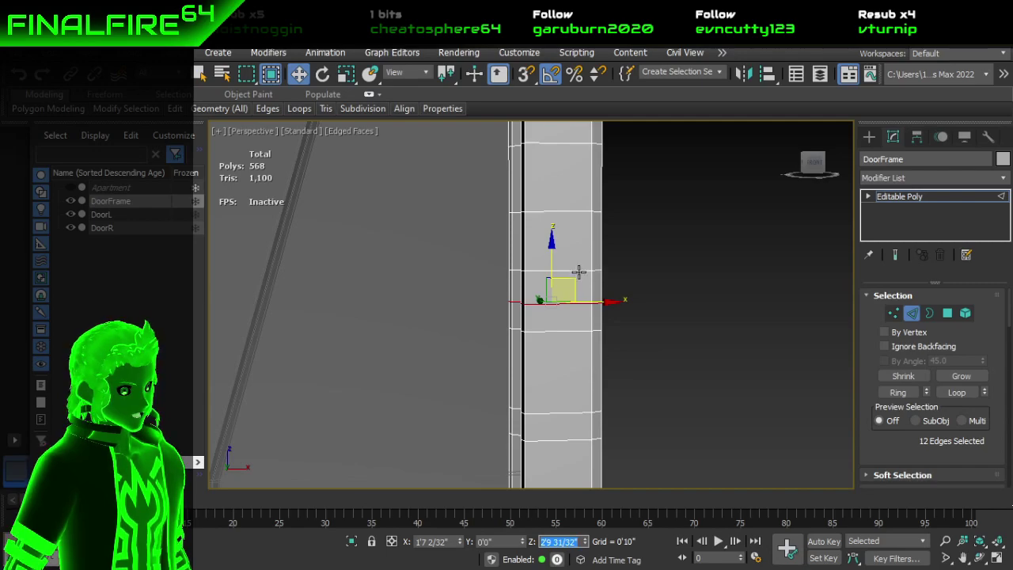
# Step: Select the fifth edge loop from the bottom on the right jamb and set its Z position to 3'0"
pyautogui.moveTo(580, 273); pyautogui.dragTo(581, 241)
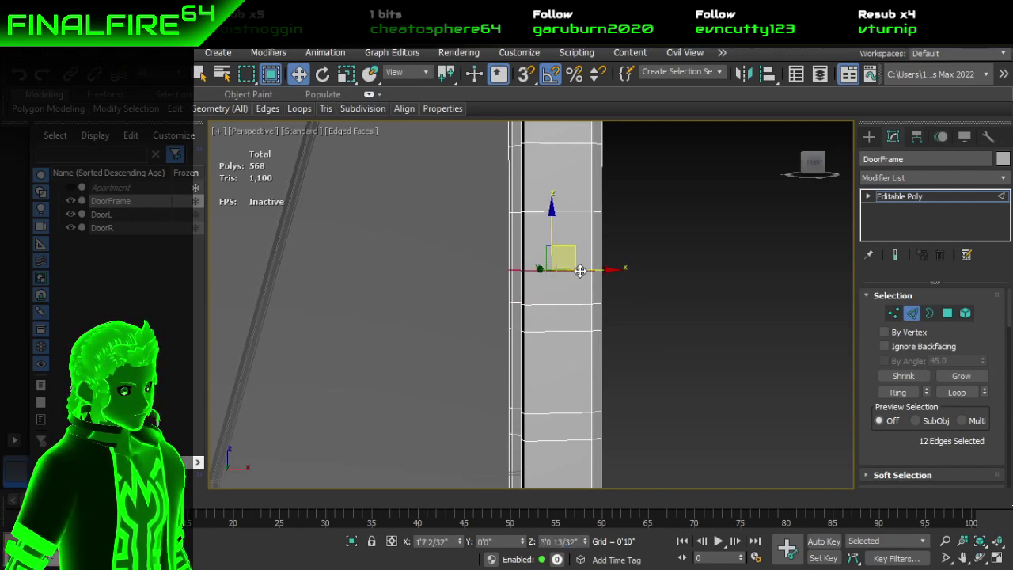
pyautogui.click(580, 543)
pyautogui.write("3'0")
pyautogui.press('Return')
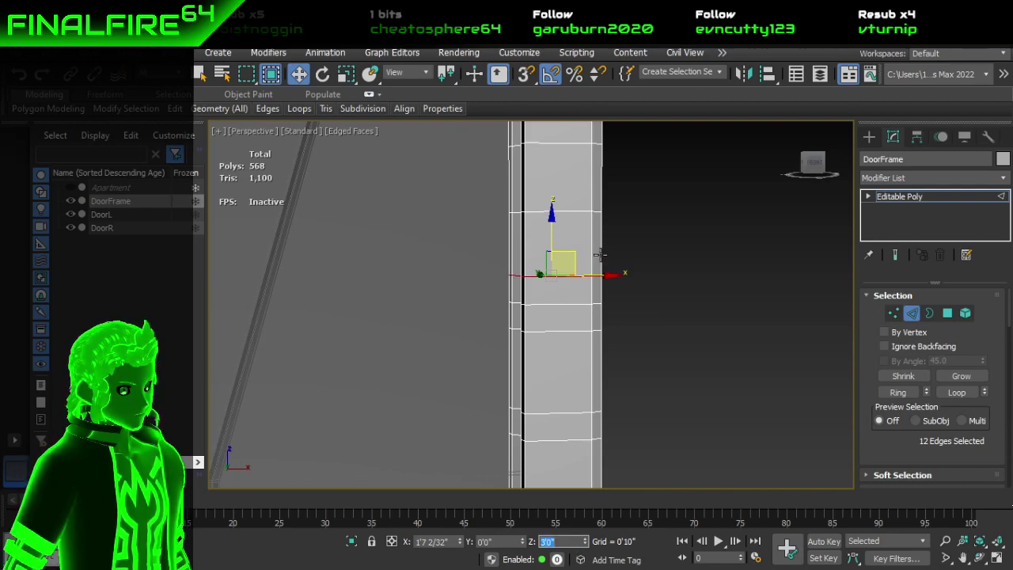
# Step: Select the sixth edge loop from the bottom on the right jamb and set its Z position to 3'6"
pyautogui.doubleClick(567, 211)
pyautogui.doubleClick(559, 213)
pyautogui.doubleClick(560, 542)
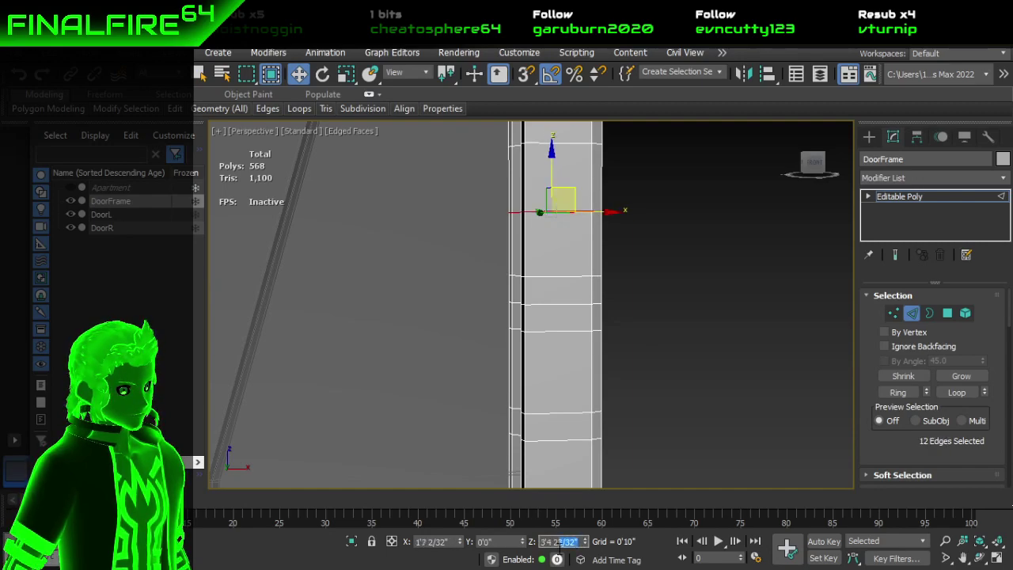
pyautogui.write('6')
pyautogui.press('Return')
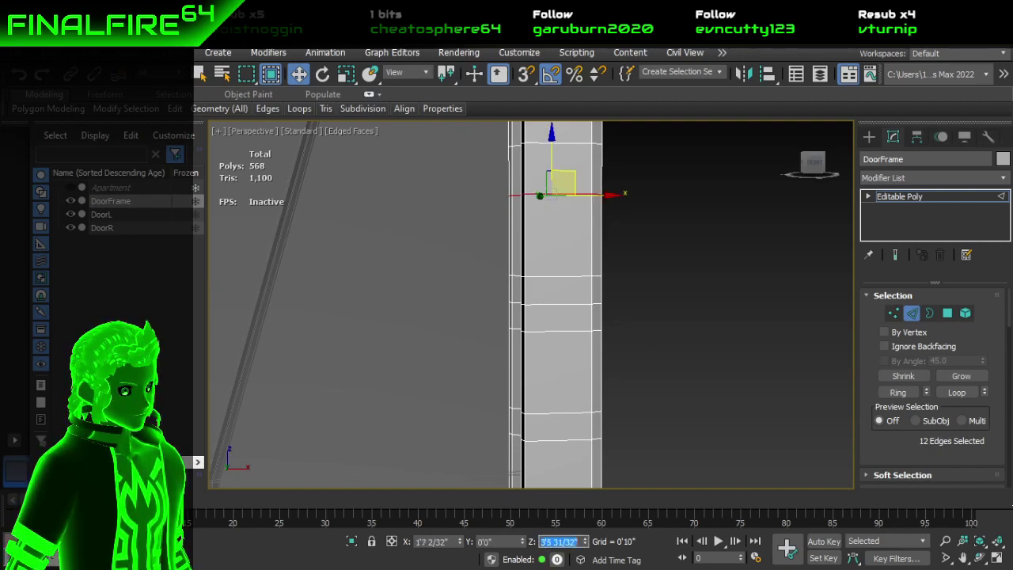
# Step: Reselect the sixth edge loop from the bottom and correct its Z position to exactly 3'6"
pyautogui.moveTo(619, 274); pyautogui.dragTo(615, 296, button='middle')
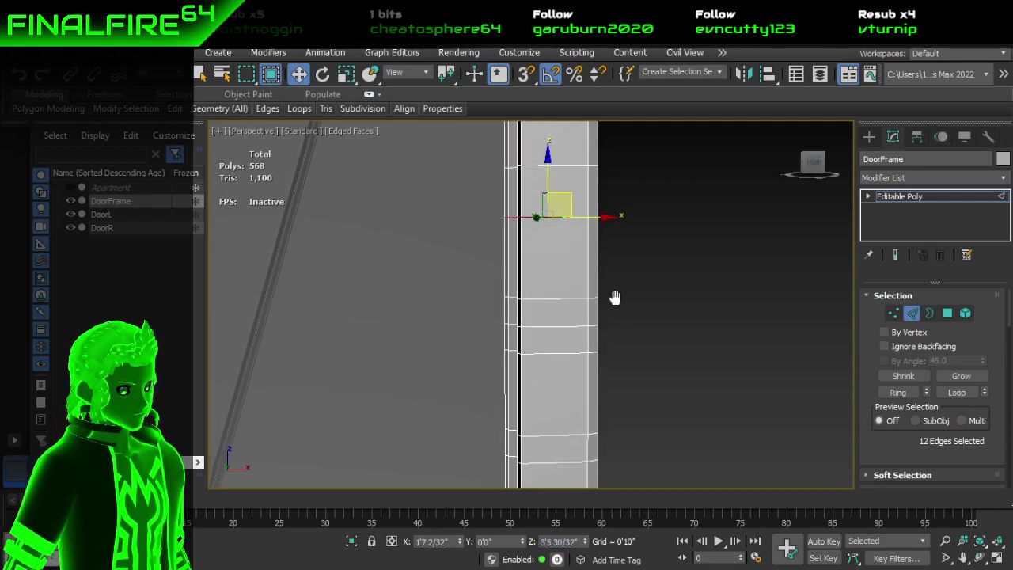
pyautogui.doubleClick(568, 165)
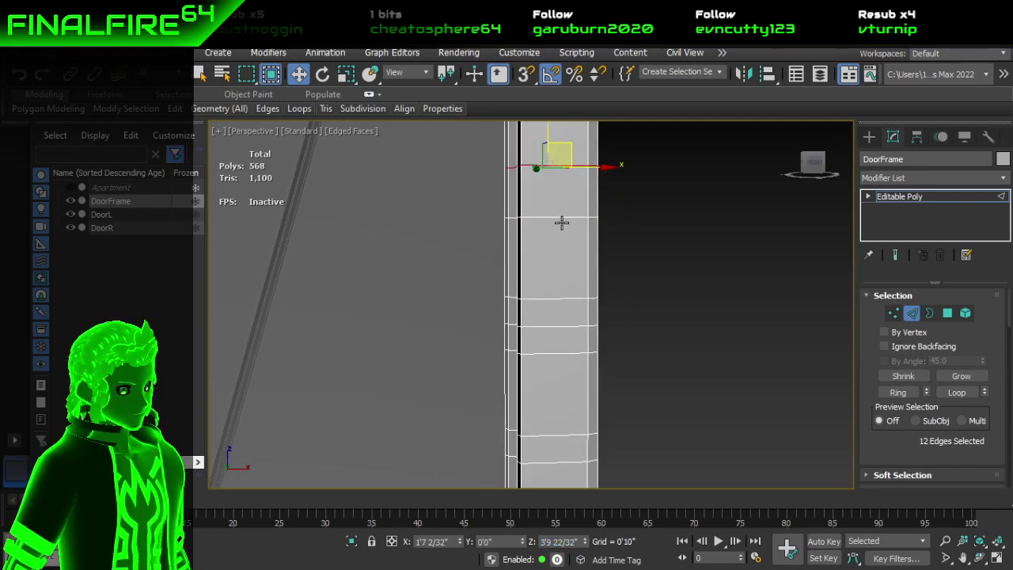
pyautogui.hotkey('ctrl', 'z')
pyautogui.click(572, 541)
pyautogui.moveTo(573, 542); pyautogui.dragTo(553, 543)
pyautogui.press('BackSpace')
pyautogui.press('BackSpace')
pyautogui.press('BackSpace')
pyautogui.press('Return')
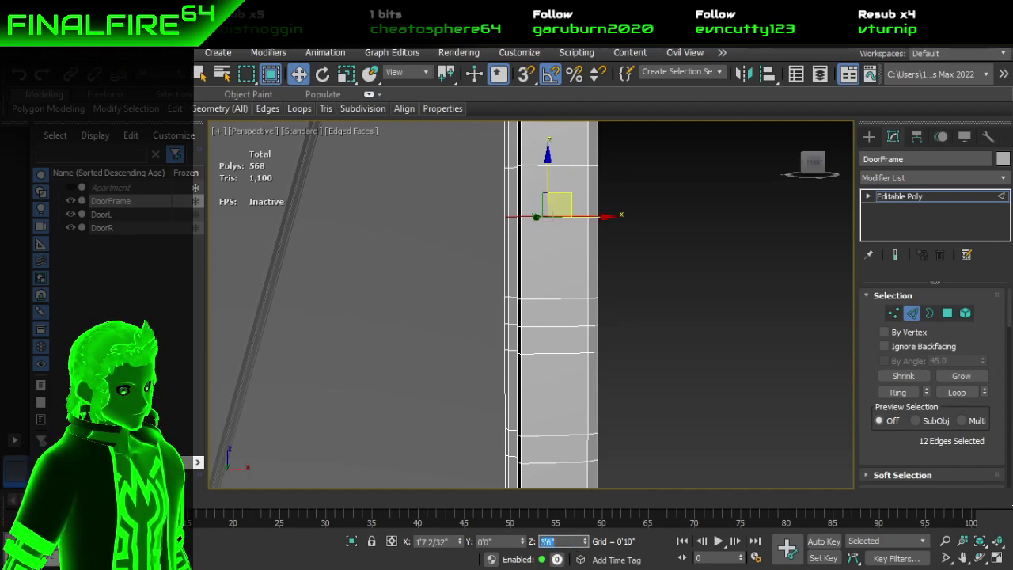
# Step: Select the seventh edge loop from the bottom on the right jamb and set its Z position to 3'8"
pyautogui.doubleClick(575, 165)
pyautogui.click(585, 544)
pyautogui.click(585, 545)
pyautogui.moveTo(581, 542); pyautogui.dragTo(548, 551)
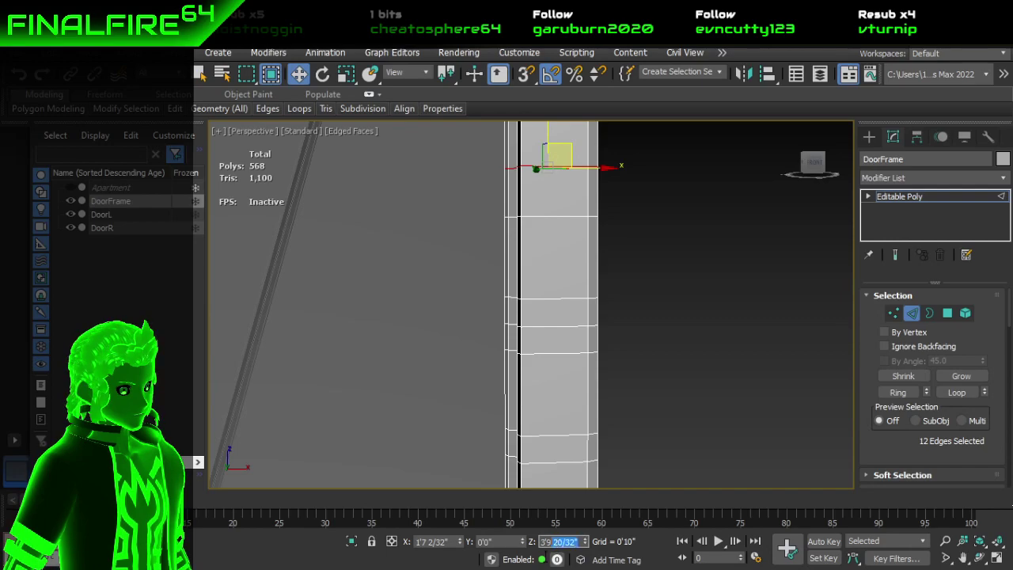
pyautogui.write('8')
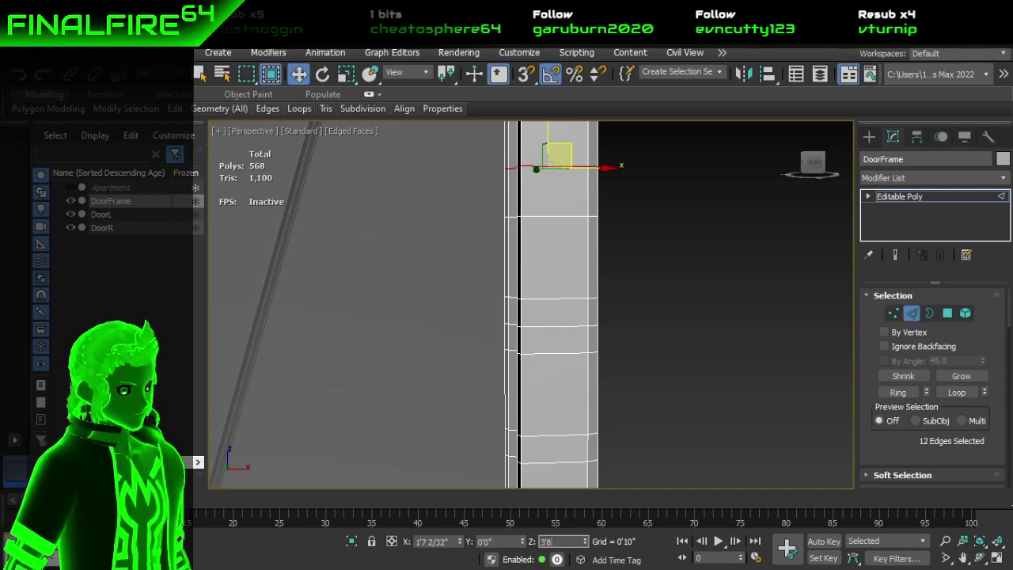
pyautogui.press('Return')
# Step: Switch to polygon selection and select the right jamb's two tall front faces, from 3'0" to 3'6" and from 2'2" to 2'8"
pyautogui.click(589, 312)
pyautogui.scroll(-2, 675, 322)
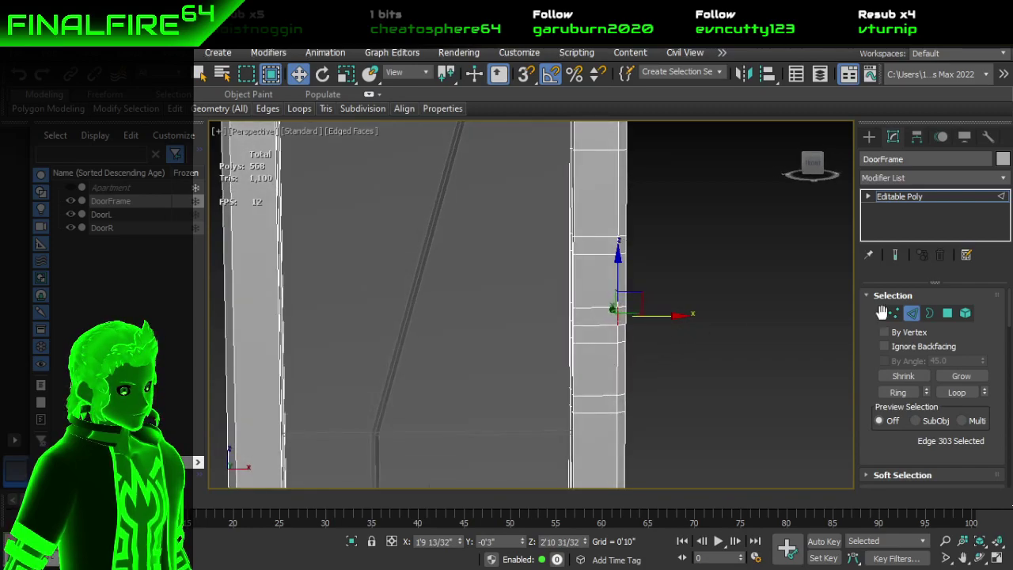
pyautogui.click(947, 313)
pyautogui.click(600, 295)
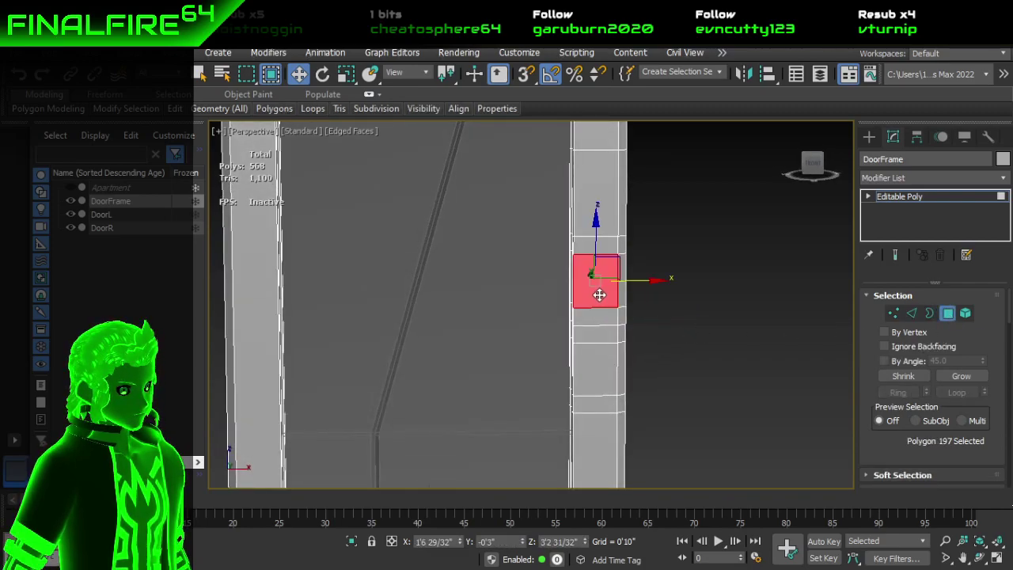
pyautogui.keyDown('alt'); pyautogui.moveTo(620, 389); pyautogui.dragTo(598, 392, button='middle'); pyautogui.keyUp('alt')
pyautogui.keyDown('ctrl'); pyautogui.click(598, 392); pyautogui.keyUp('ctrl')
pyautogui.keyDown('alt'); pyautogui.moveTo(674, 380); pyautogui.dragTo(549, 348, button='middle'); pyautogui.keyUp('alt')
pyautogui.moveTo(539, 348); pyautogui.dragTo(546, 355)
pyautogui.keyDown('alt'); pyautogui.moveTo(698, 378); pyautogui.dragTo(556, 378, button='middle'); pyautogui.keyUp('alt')
pyautogui.keyDown('alt'); pyautogui.moveTo(616, 391); pyautogui.dragTo(590, 413, button='middle'); pyautogui.keyUp('alt')
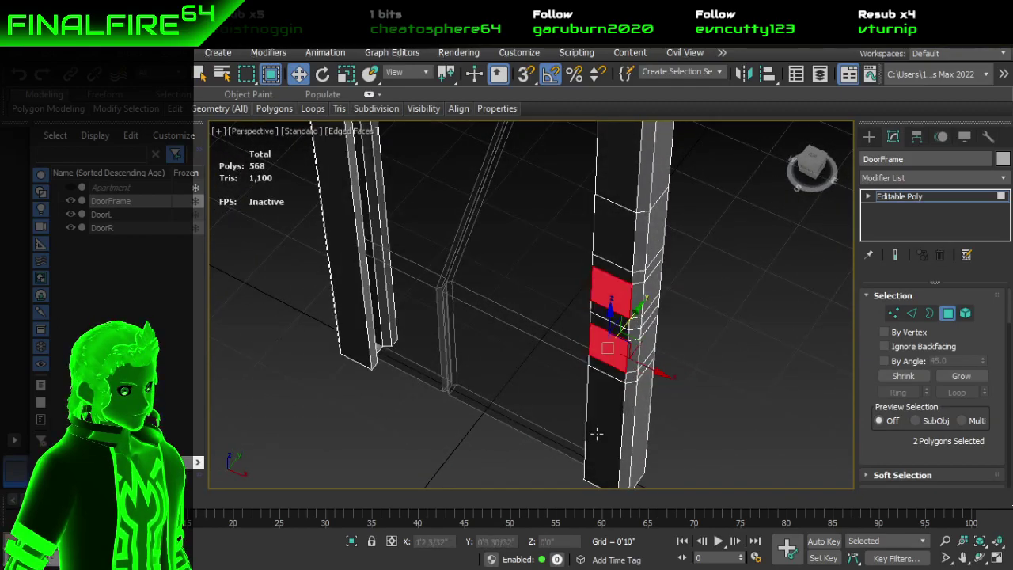
# Step: Push the right jamb's lower and upper front faces outward by setting each face's Y position to -0'4"
pyautogui.click(720, 371)
pyautogui.click(611, 348)
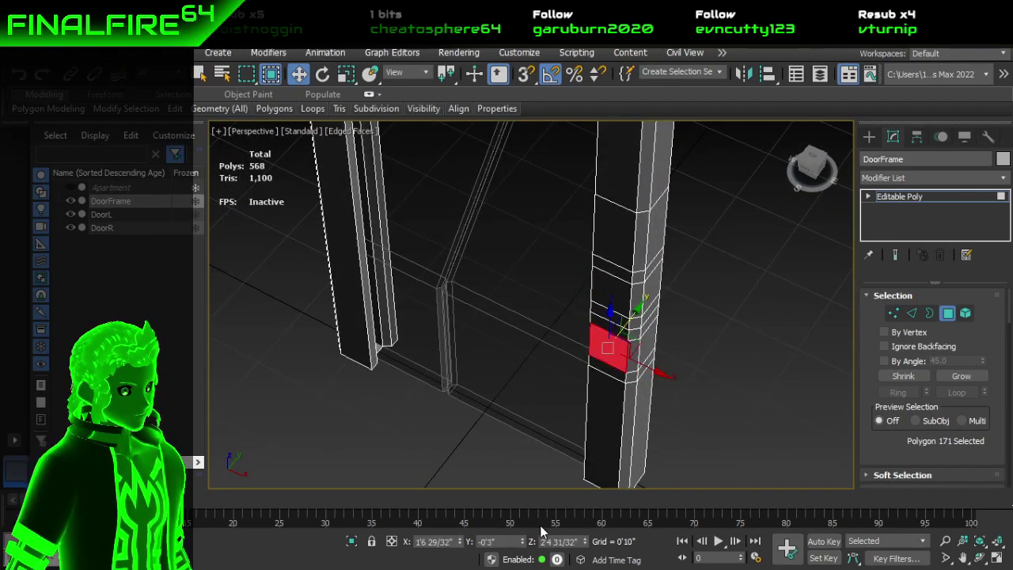
pyautogui.moveTo(584, 460)
pyautogui.keyDown('alt'); pyautogui.mouseDown(button='middle')
pyautogui.moveTo(689, 409)
pyautogui.moveTo(586, 467)
pyautogui.mouseUp(button='middle'); pyautogui.keyUp('alt')
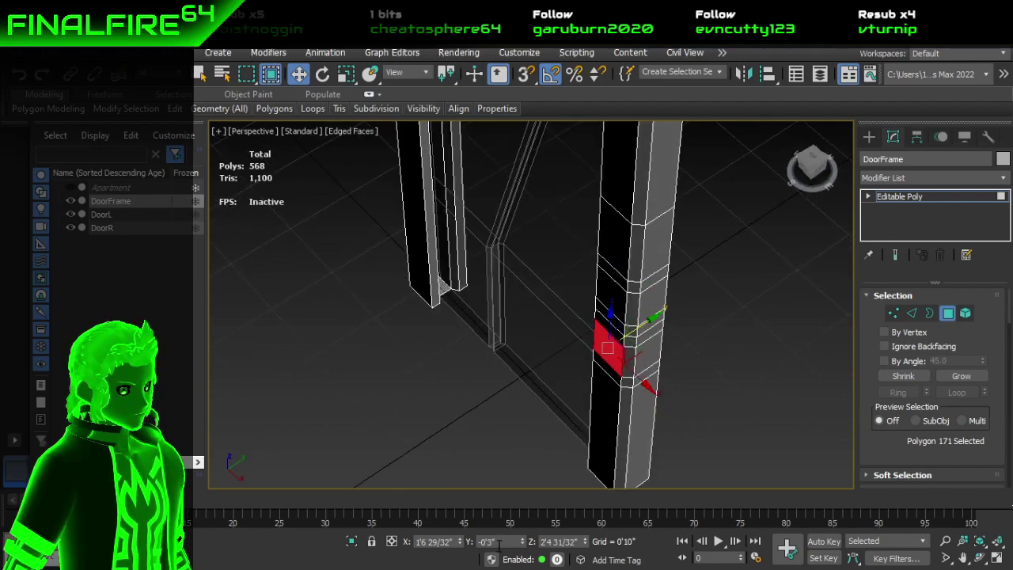
pyautogui.doubleClick(491, 542)
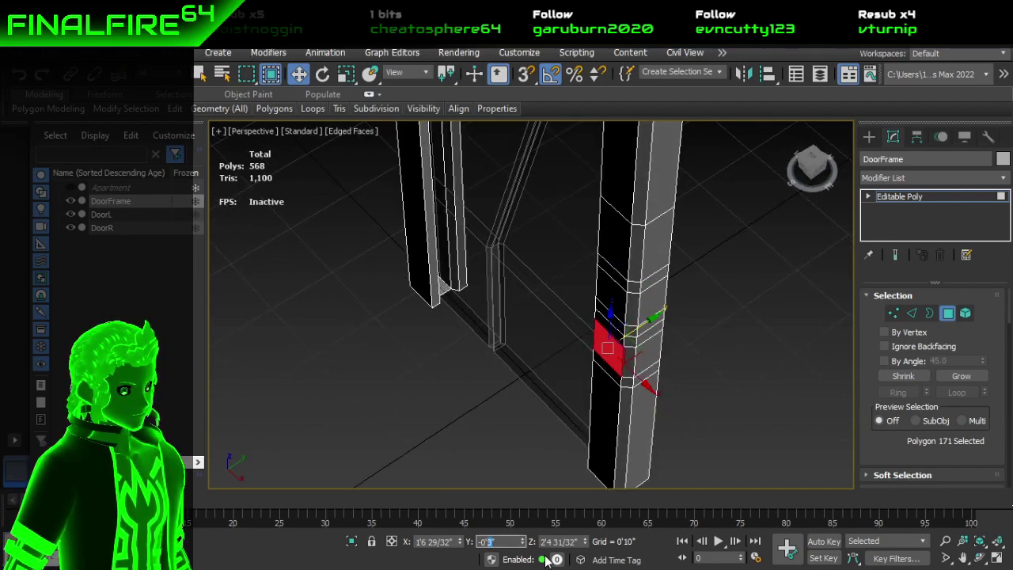
pyautogui.write('-0\'4"')
pyautogui.press('Return')
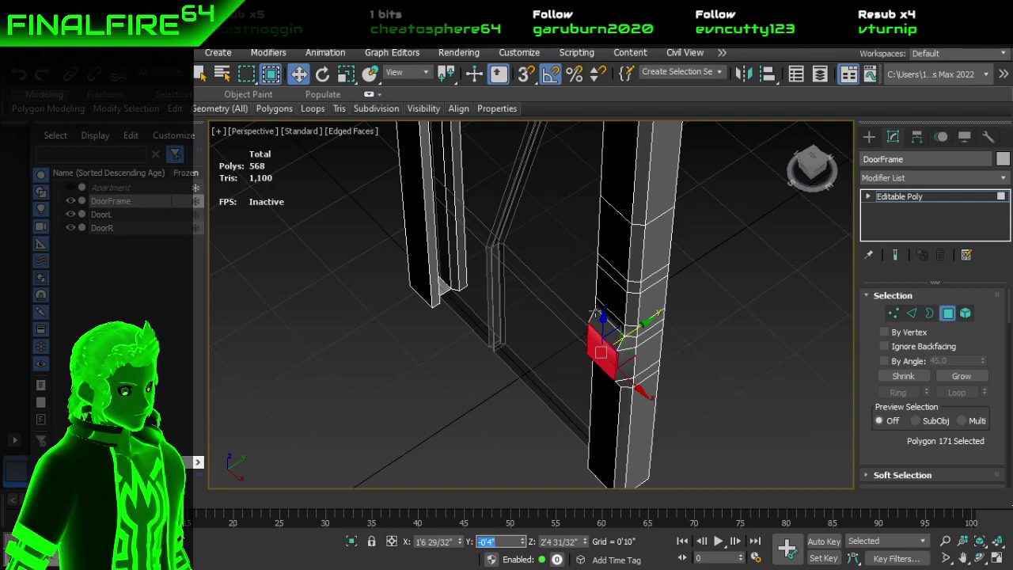
pyautogui.click(612, 295)
pyautogui.doubleClick(490, 541)
pyautogui.write('-0\'4"')
pyautogui.press('Return')
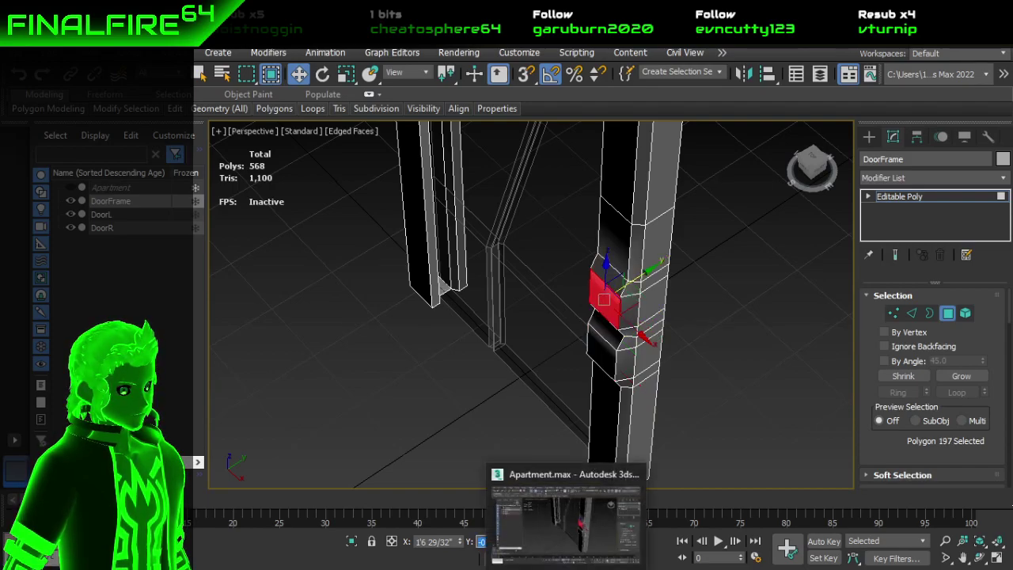
# Step: Push the right jamb's upper and lower back faces outward to a Y position of 0'4"
pyautogui.keyDown('alt'); pyautogui.moveTo(831, 273); pyautogui.dragTo(556, 296, button='middle'); pyautogui.keyUp('alt')
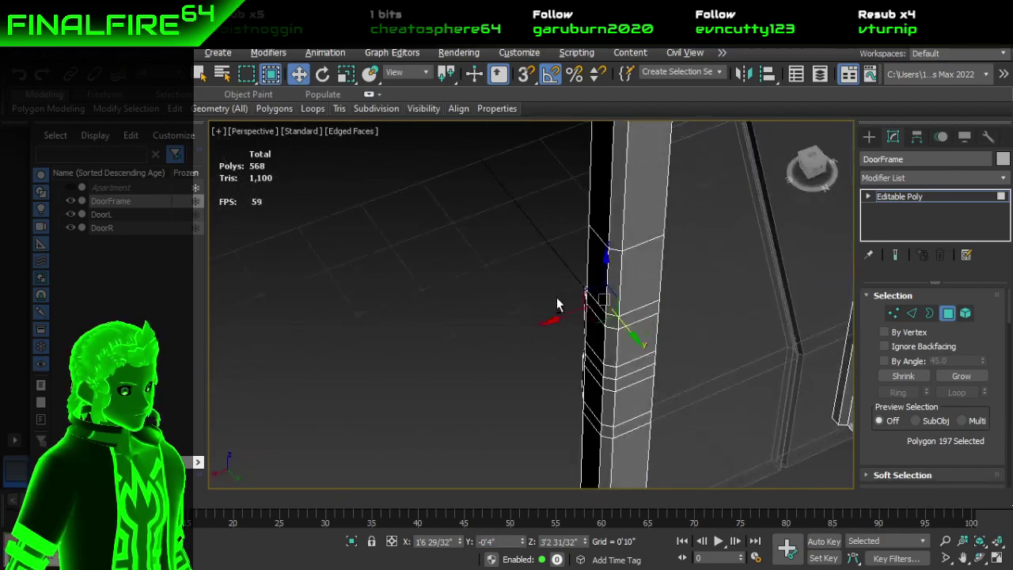
pyautogui.click(624, 345)
pyautogui.doubleClick(488, 546)
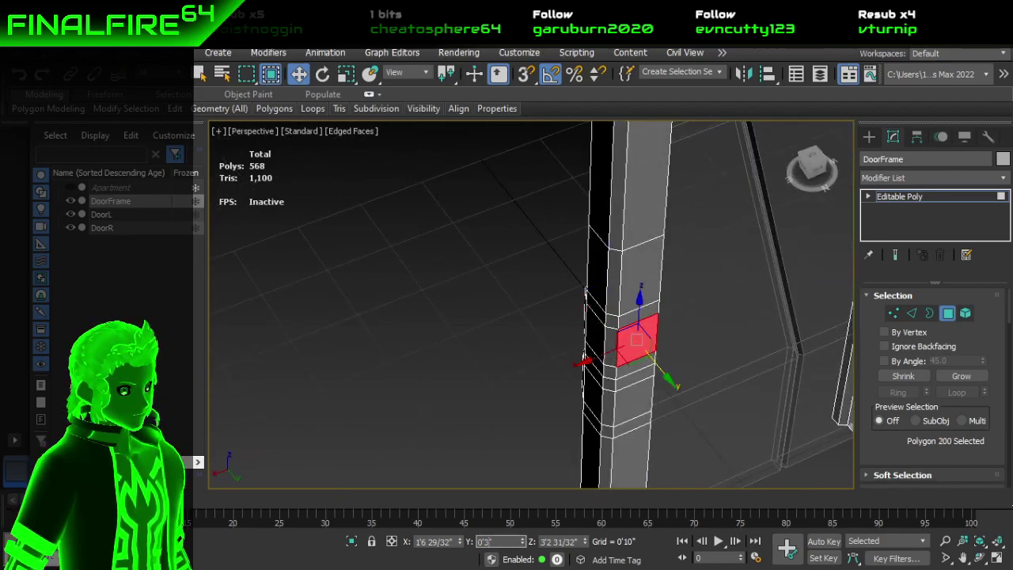
pyautogui.write('0\'4"')
pyautogui.press('Return')
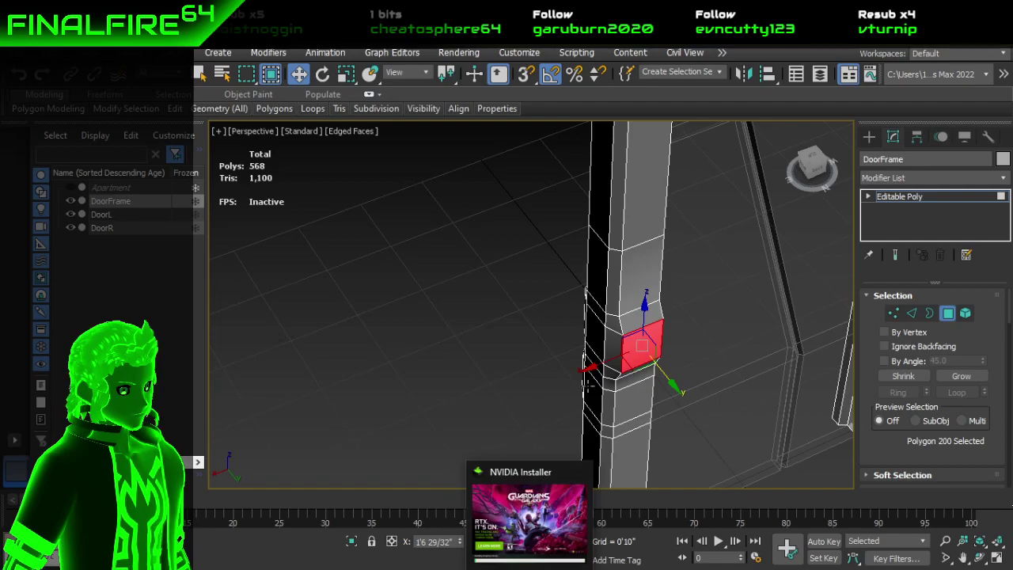
pyautogui.click(636, 402)
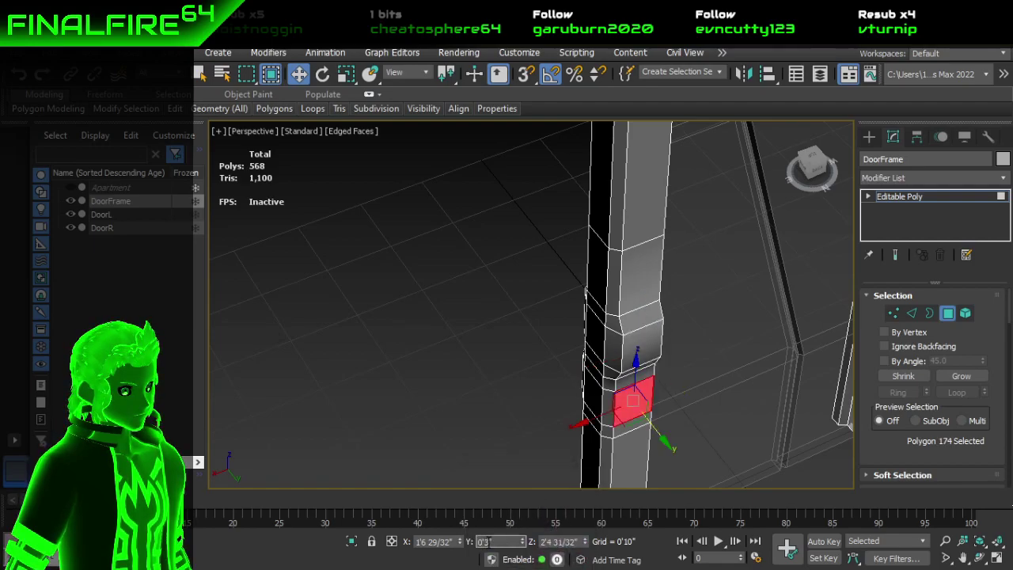
pyautogui.keyDown('alt'); pyautogui.moveTo(663, 375); pyautogui.dragTo(589, 495, button='middle'); pyautogui.keyUp('alt')
# Step: Move the right jamb's lower and upper outer side faces to X 1'11 13/32" and leave polygon editing
pyautogui.click(624, 448)
pyautogui.keyDown('alt'); pyautogui.moveTo(620, 452); pyautogui.dragTo(648, 451, button='middle'); pyautogui.keyUp('alt')
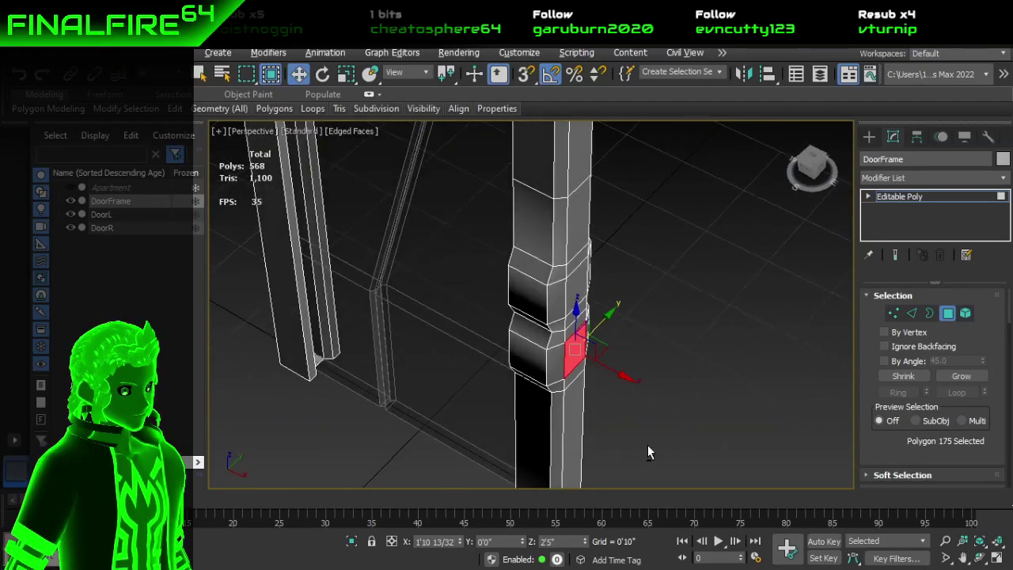
pyautogui.click(428, 543)
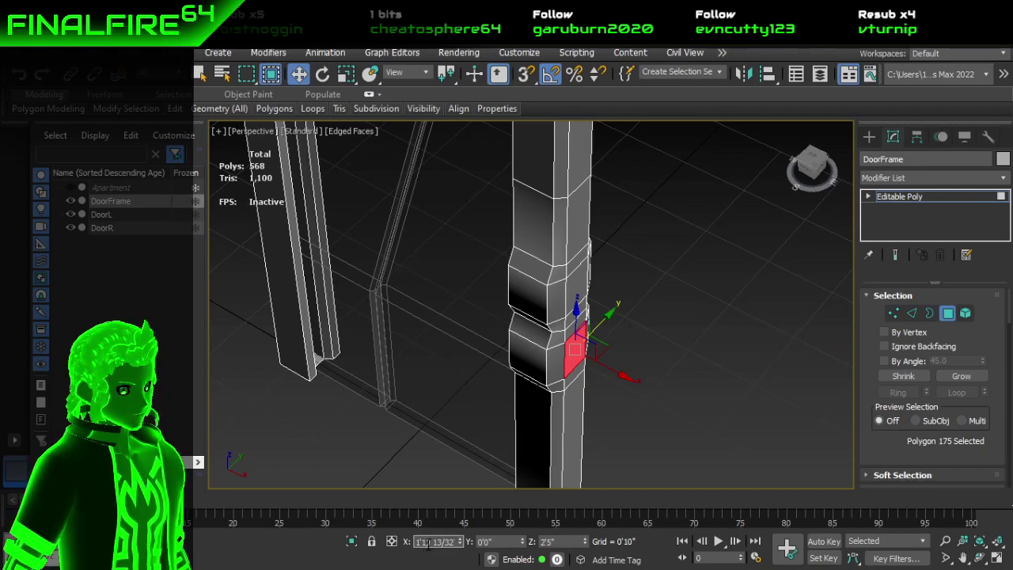
pyautogui.write('1')
pyautogui.press('Return')
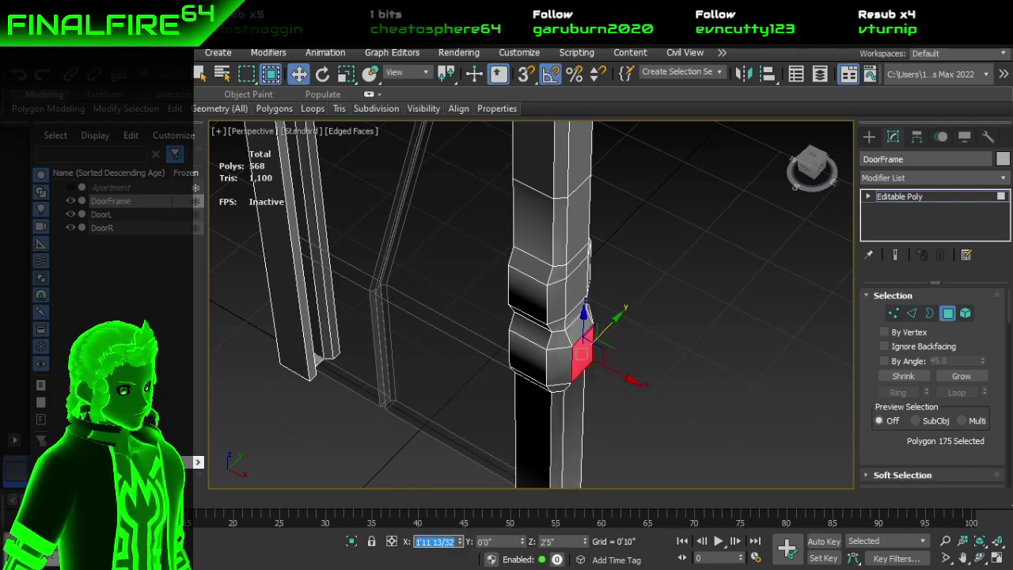
pyautogui.click(573, 270)
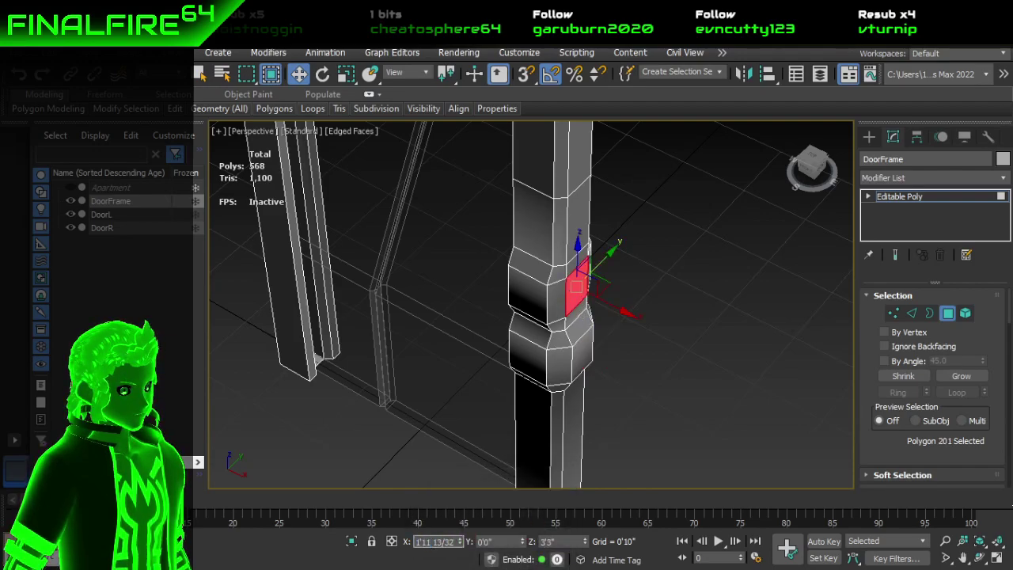
pyautogui.press('Return')
pyautogui.click(948, 313)
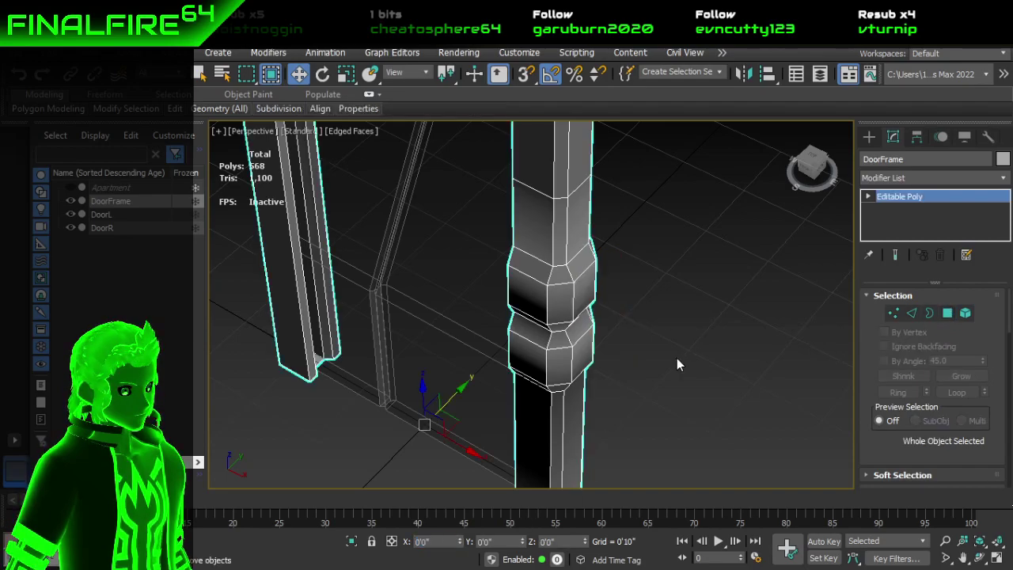
# Step: Select all of the door frame's polygons, clear their smoothing groups and leave polygon editing
pyautogui.click(685, 358)
pyautogui.scroll(-3, 599, 381)
pyautogui.keyDown('alt'); pyautogui.moveTo(599, 382); pyautogui.dragTo(646, 356, button='middle'); pyautogui.keyUp('alt')
pyautogui.hotkey('ctrl', 'a')
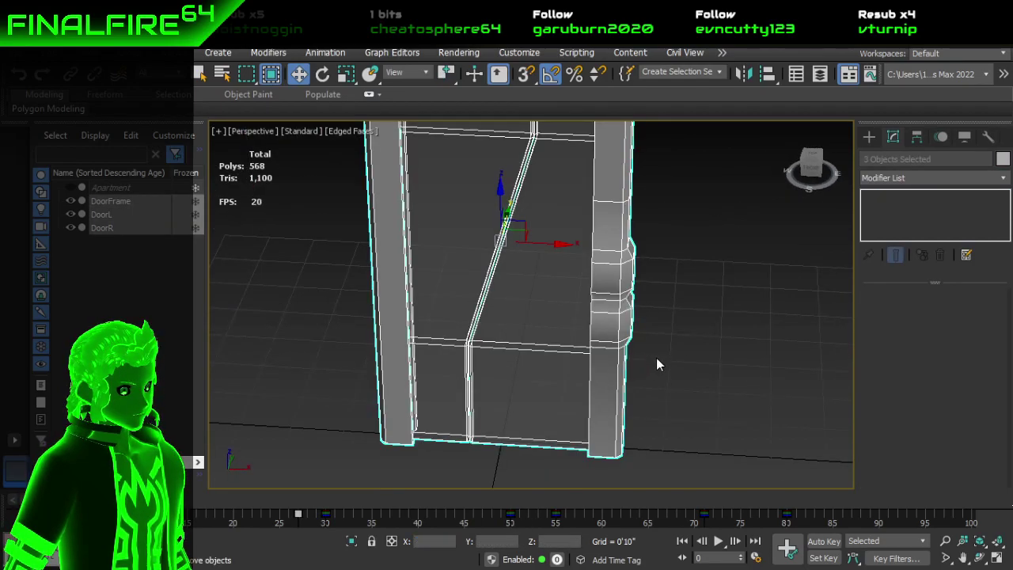
pyautogui.click(385, 306)
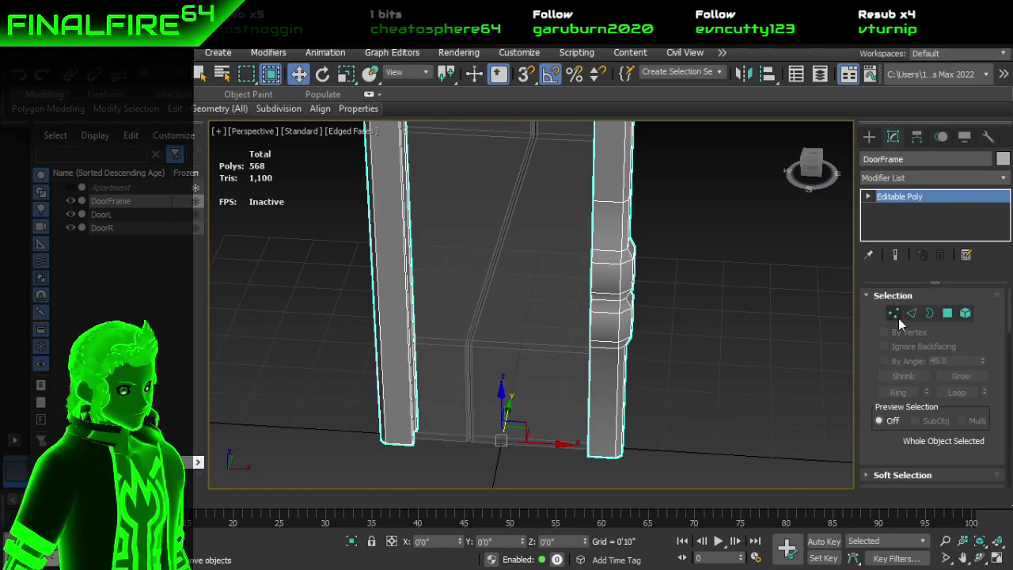
pyautogui.click(948, 314)
pyautogui.hotkey('ctrl', 'a')
pyautogui.scroll(-6, 982, 395)
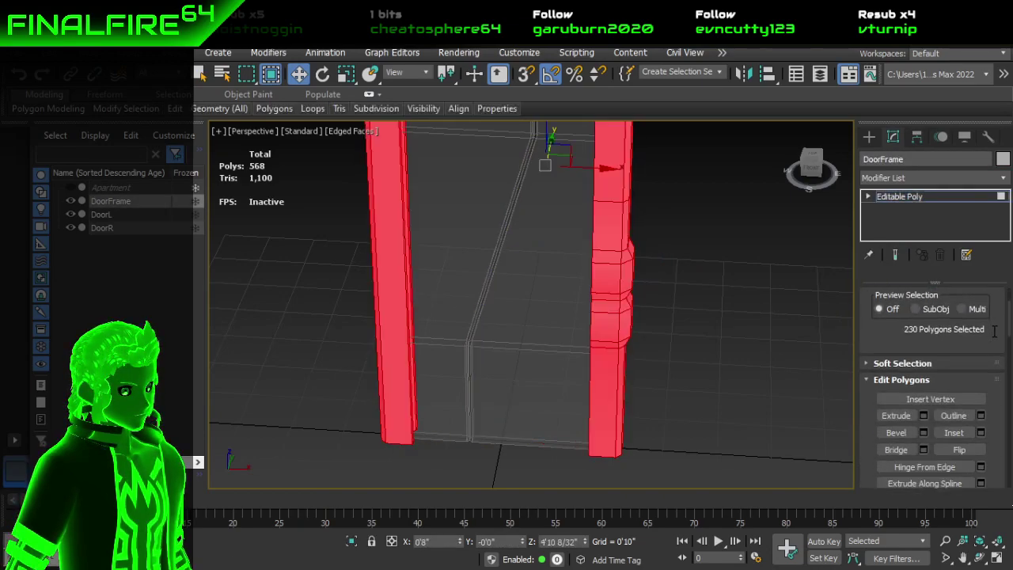
pyautogui.scroll(-8, 988, 407)
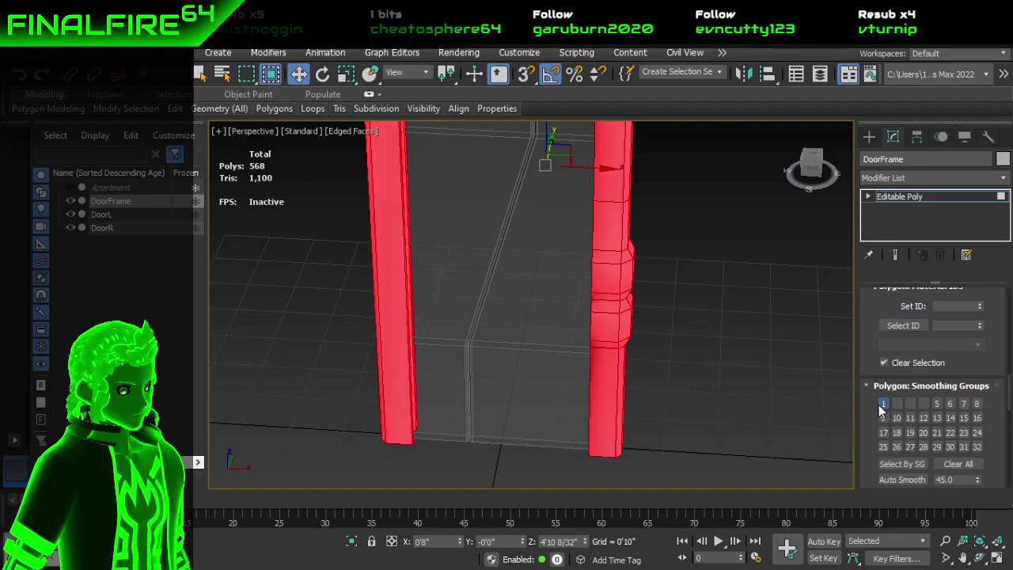
pyautogui.scroll(-1, 962, 464)
pyautogui.click(960, 442)
pyautogui.scroll(14, 989, 427)
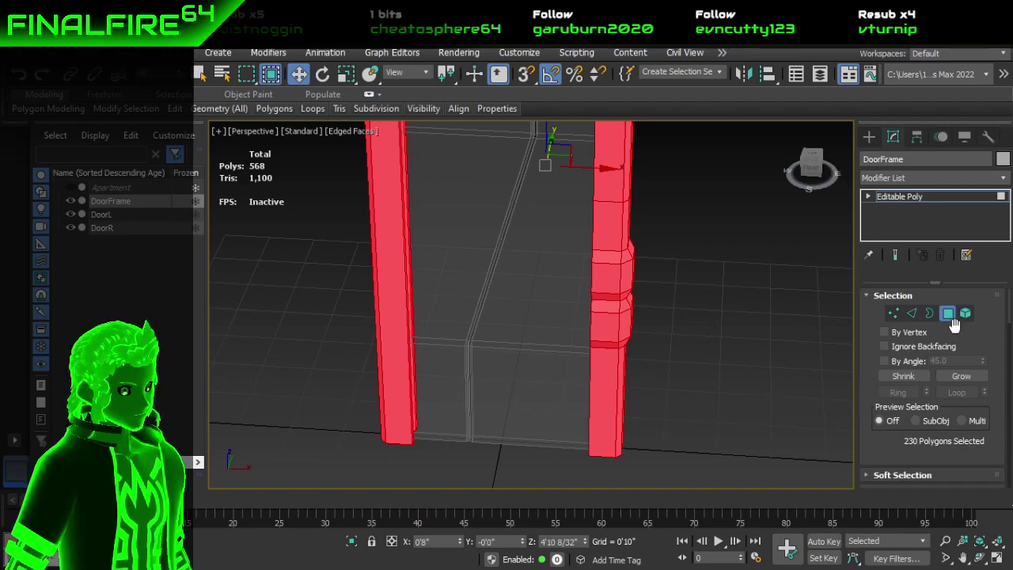
pyautogui.click(952, 317)
# Step: Turn off edged faces in the perspective view and inspect the whole door with plain shading
pyautogui.click(745, 315)
pyautogui.scroll(-4, 743, 315)
pyautogui.keyDown('alt'); pyautogui.moveTo(703, 333); pyautogui.dragTo(704, 309, button='middle'); pyautogui.keyUp('alt')
pyautogui.scroll(3, 651, 277)
pyautogui.click(342, 136)
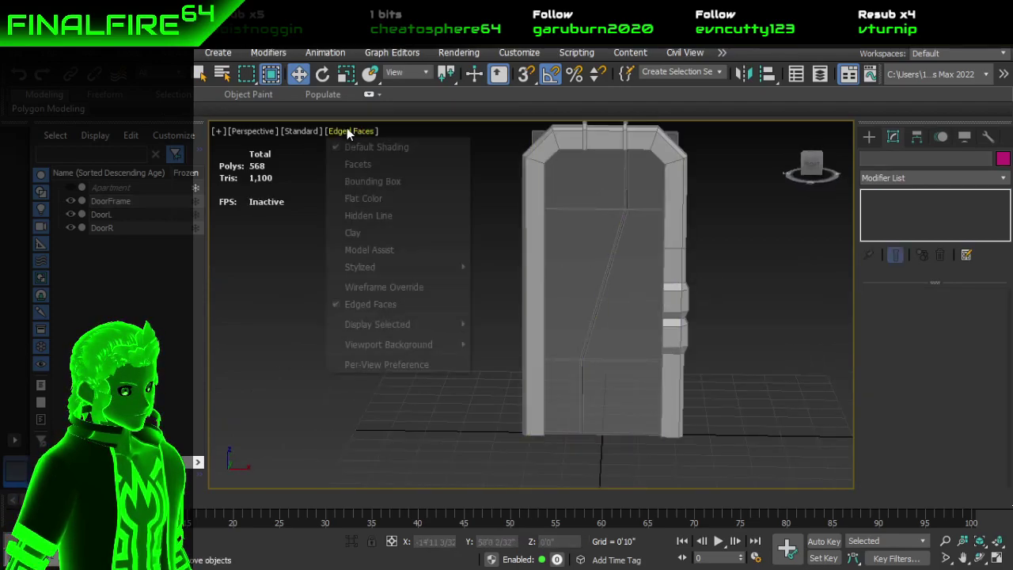
pyautogui.click(435, 302)
pyautogui.moveTo(717, 336)
pyautogui.keyDown('alt'); pyautogui.mouseDown(button='middle')
pyautogui.moveTo(628, 312)
pyautogui.moveTo(546, 340)
pyautogui.moveTo(683, 356)
pyautogui.moveTo(708, 332)
pyautogui.mouseUp(button='middle'); pyautogui.keyUp('alt')
# Step: Undo the cleared smoothing groups and the outward face moves on the right jamb
pyautogui.hotkey('ctrl', 'z')
pyautogui.hotkey('ctrl', 'z')
pyautogui.hotkey('ctrl', 'z')
pyautogui.hotkey('ctrl', 'z')
pyautogui.hotkey('ctrl', 'z')
pyautogui.hotkey('ctrl', 'z')
pyautogui.hotkey('ctrl', 'z')
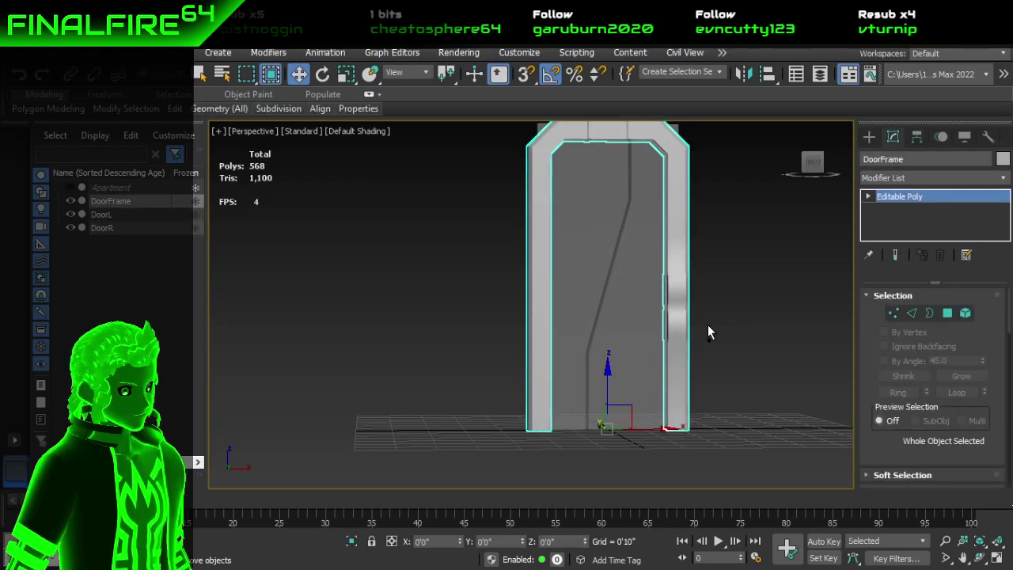
# Step: Turn edged faces back on in the perspective view
pyautogui.keyDown('alt'); pyautogui.moveTo(708, 331); pyautogui.dragTo(669, 388, button='middle'); pyautogui.keyUp('alt')
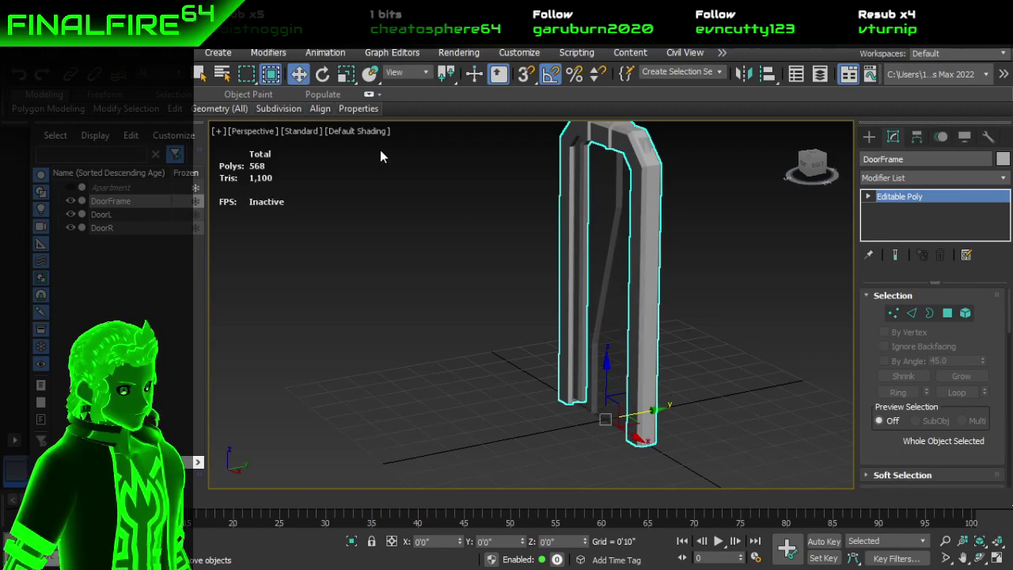
pyautogui.click(356, 131)
pyautogui.click(420, 310)
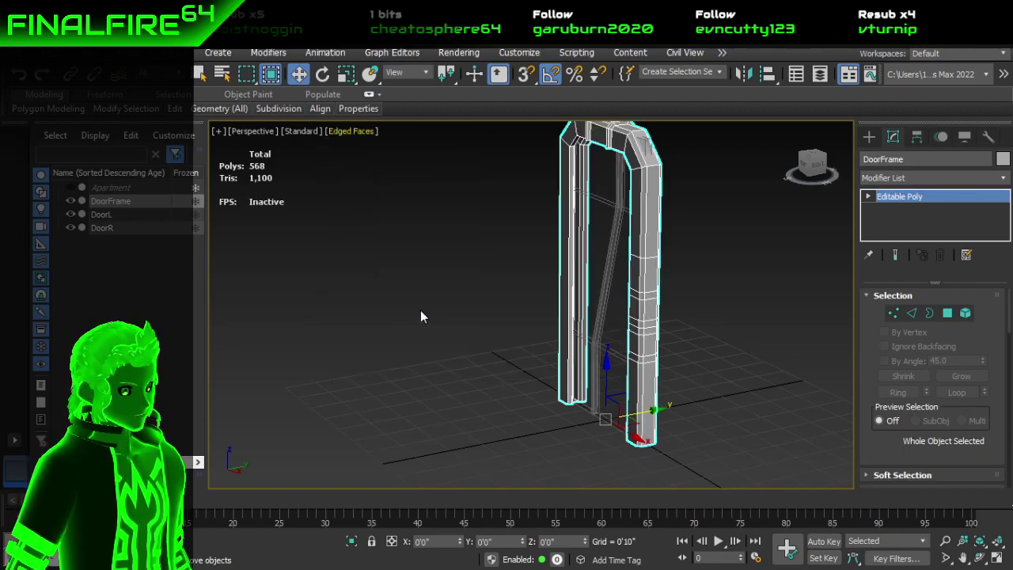
# Step: Switch the door frame to edge selection with the plain Select tool, ready at the right jamb's edge loops
pyautogui.keyDown('alt'); pyautogui.moveTo(659, 372); pyautogui.dragTo(732, 367, button='middle'); pyautogui.keyUp('alt')
pyautogui.scroll(4, 732, 366)
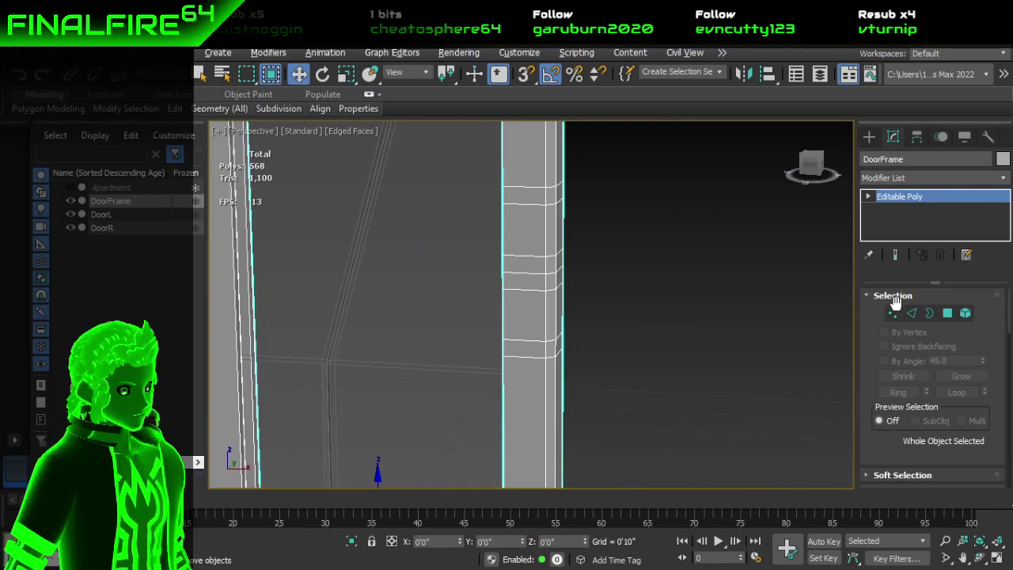
pyautogui.click(913, 315)
pyautogui.press('q')
pyautogui.doubleClick(513, 353)
pyautogui.doubleClick(525, 357)
pyautogui.keyDown('ctrl'); pyautogui.click(526, 341); pyautogui.keyUp('ctrl')
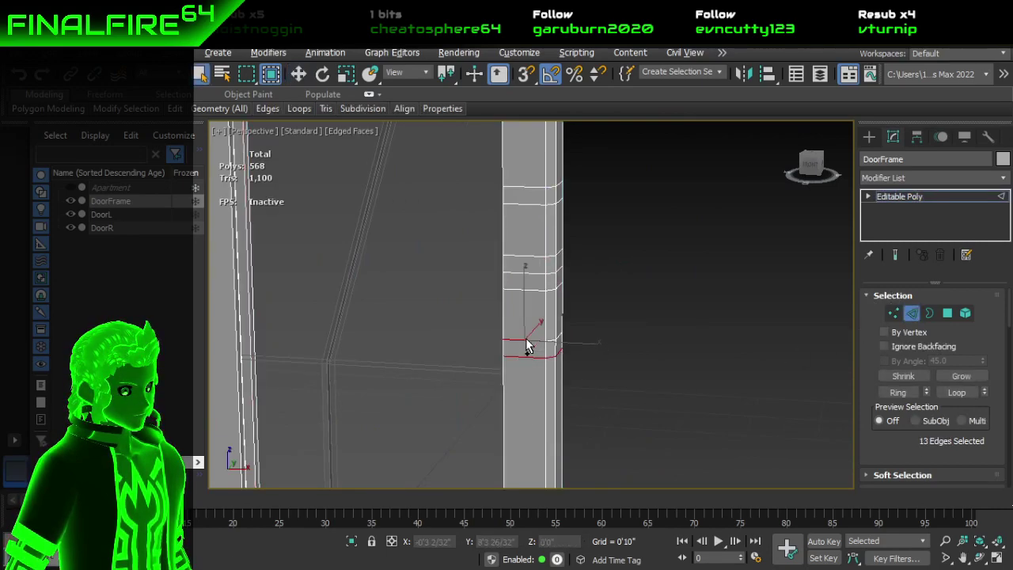
pyautogui.hotkey('alt', 'r')
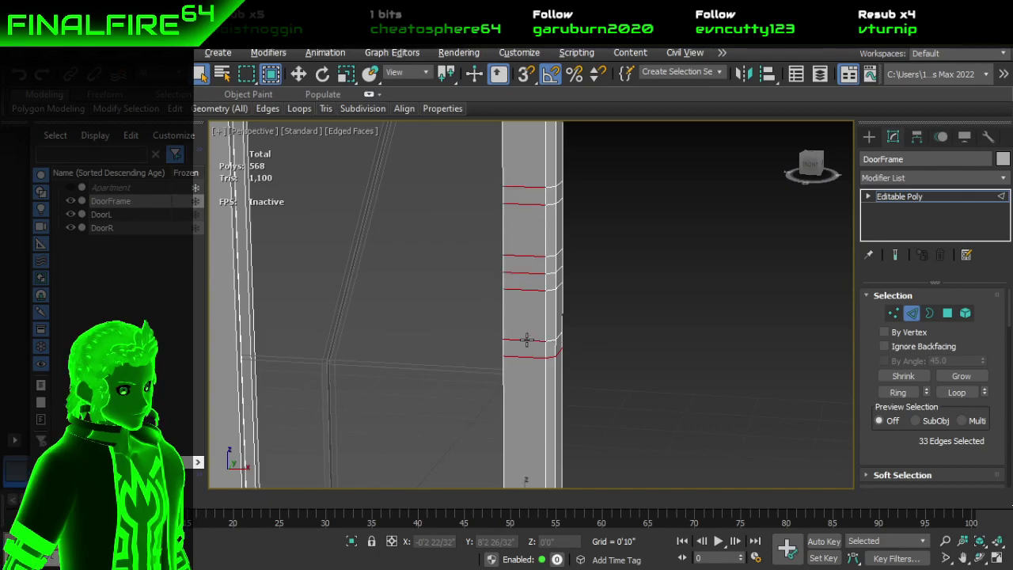
pyautogui.click(590, 346)
# Step: Remove the two lowest edge loops from the right jamb together with their vertices
pyautogui.scroll(4, 512, 364)
pyautogui.doubleClick(554, 307)
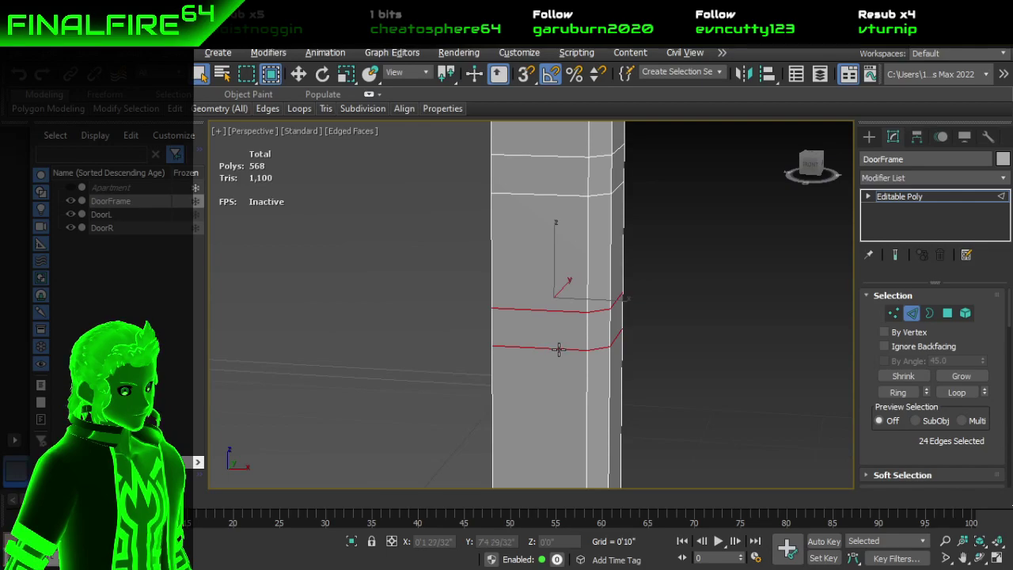
pyautogui.hotkey('ctrl', 'BackSpace')
# Step: Remove the five remaining closely spaced edge loops from the middle of the right jamb, including their vertices
pyautogui.scroll(-3, 559, 350)
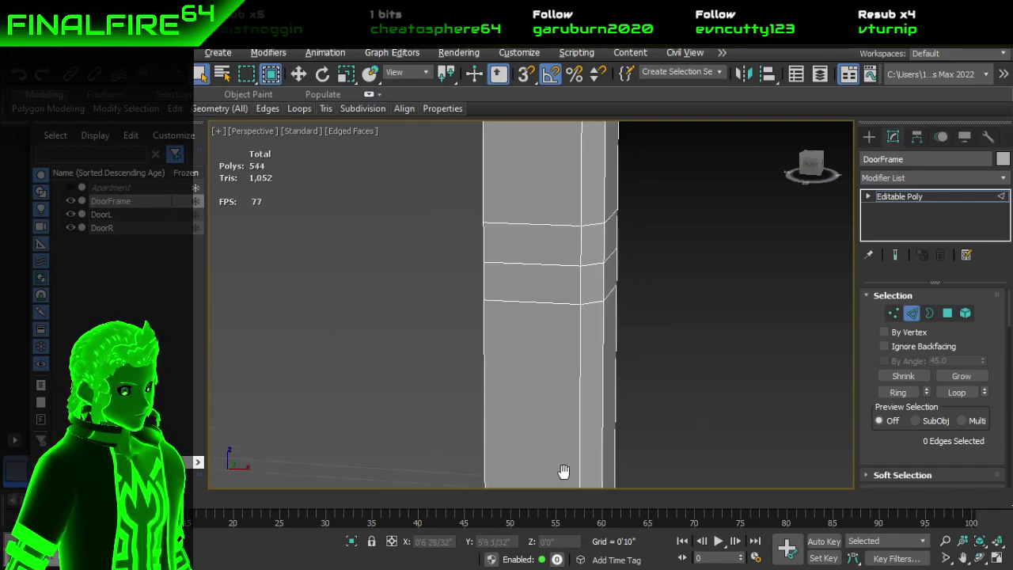
pyautogui.doubleClick(556, 344)
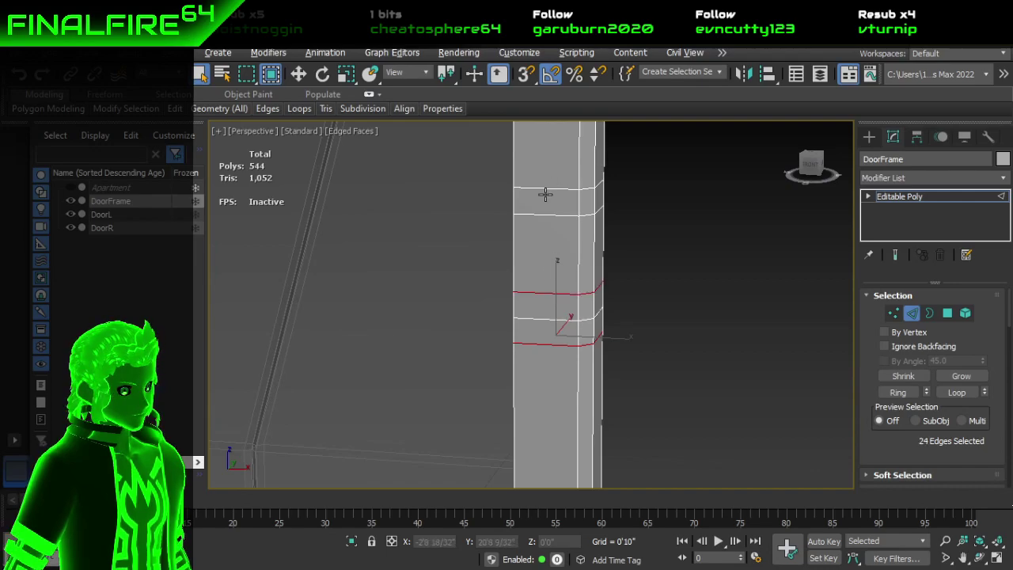
pyautogui.hotkey('ctrl', 'BackSpace')
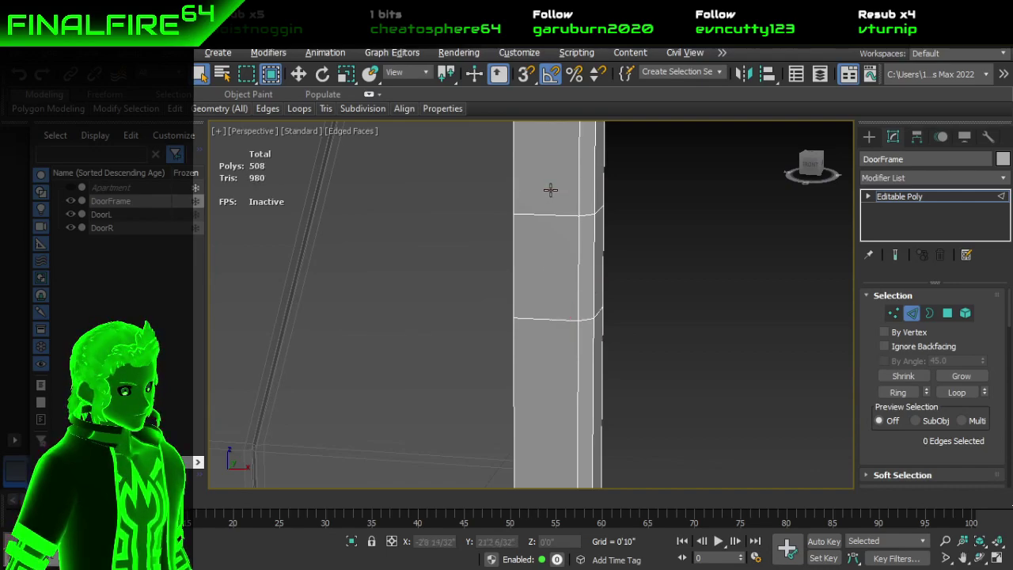
pyautogui.doubleClick(539, 214)
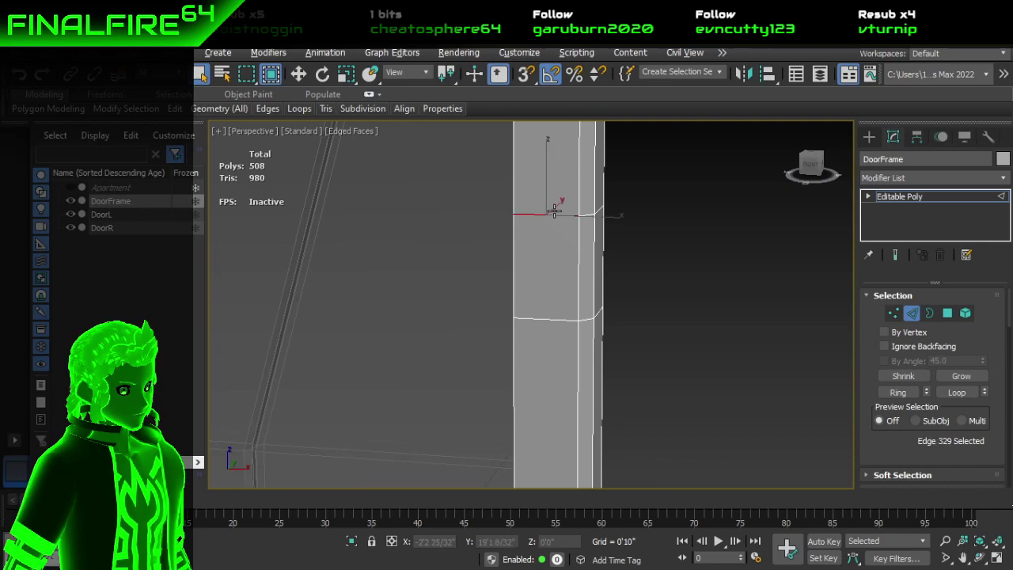
pyautogui.hotkey('ctrl', 'BackSpace')
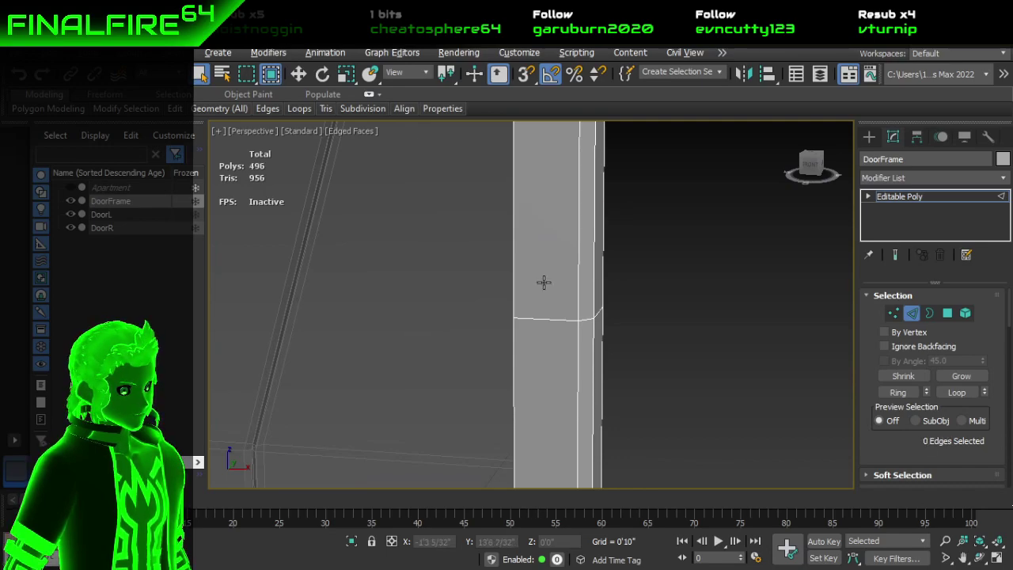
pyautogui.doubleClick(552, 319)
pyautogui.hotkey('ctrl', 'BackSpace')
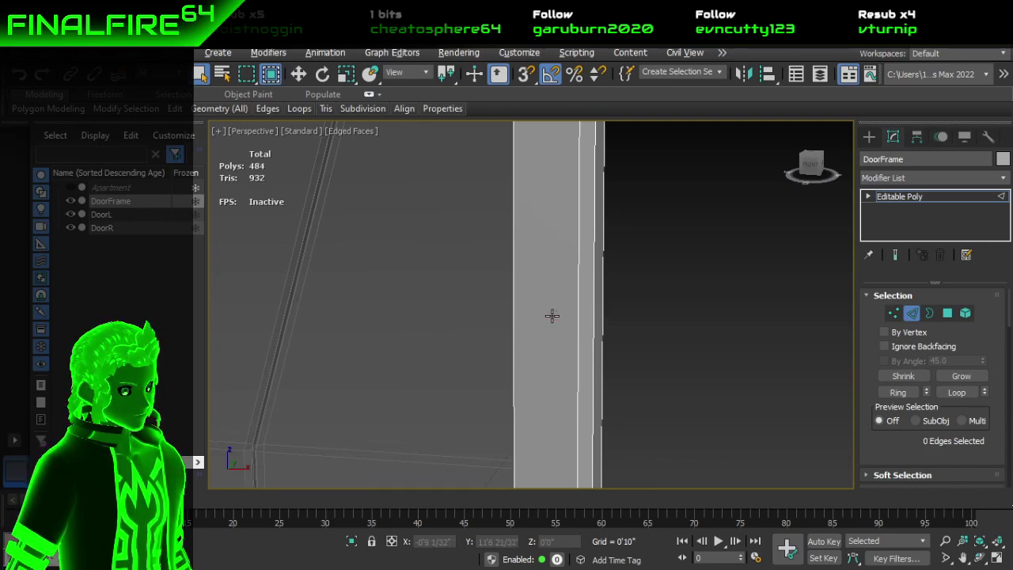
# Step: Remove the last horizontal edge loop higher up on the right jamb, including its vertices
pyautogui.scroll(-4, 537, 233)
pyautogui.scroll(3, 558, 241)
pyautogui.doubleClick(547, 210)
pyautogui.hotkey('ctrl', 'BackSpace')
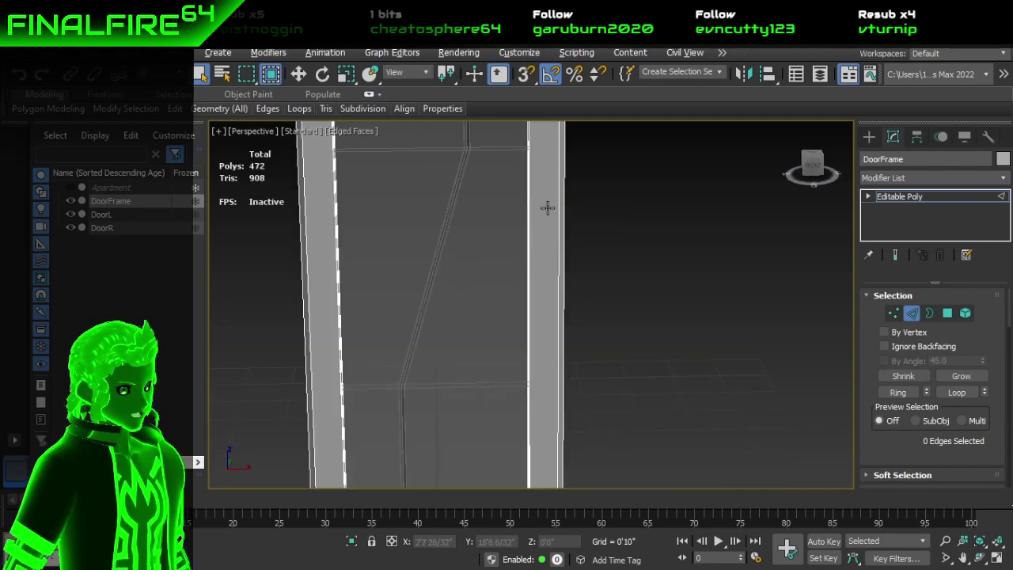
pyautogui.scroll(-4, 547, 209)
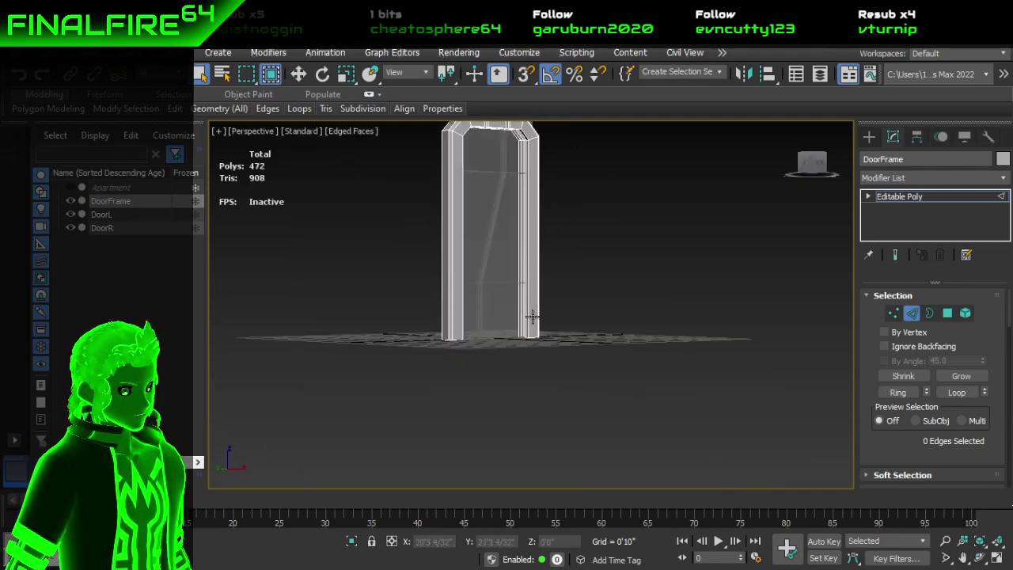
# Step: Draw an upright cylinder in front of the door, radius about 0'1 4/32" and height about 1'3 26/32", with one height segment
pyautogui.keyDown('alt'); pyautogui.moveTo(565, 334); pyautogui.dragTo(532, 278, button='middle'); pyautogui.keyUp('alt')
pyautogui.moveTo(521, 197); pyautogui.dragTo(543, 312, button='middle')
pyautogui.scroll(5, 543, 235)
pyautogui.keyDown('alt'); pyautogui.moveTo(543, 235); pyautogui.dragTo(578, 232, button='middle'); pyautogui.keyUp('alt')
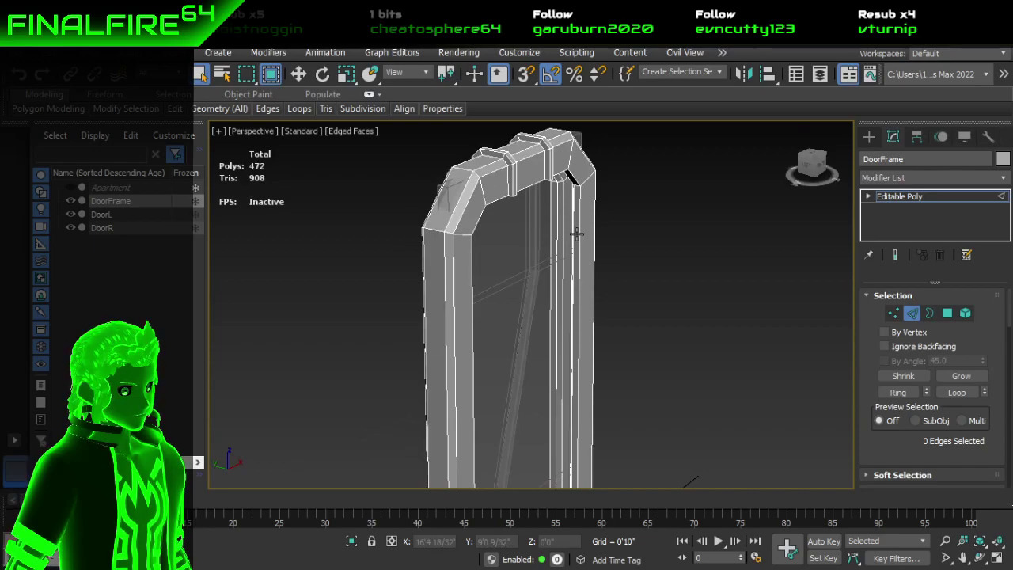
pyautogui.keyDown('alt'); pyautogui.moveTo(577, 235); pyautogui.dragTo(599, 224, button='middle'); pyautogui.keyUp('alt')
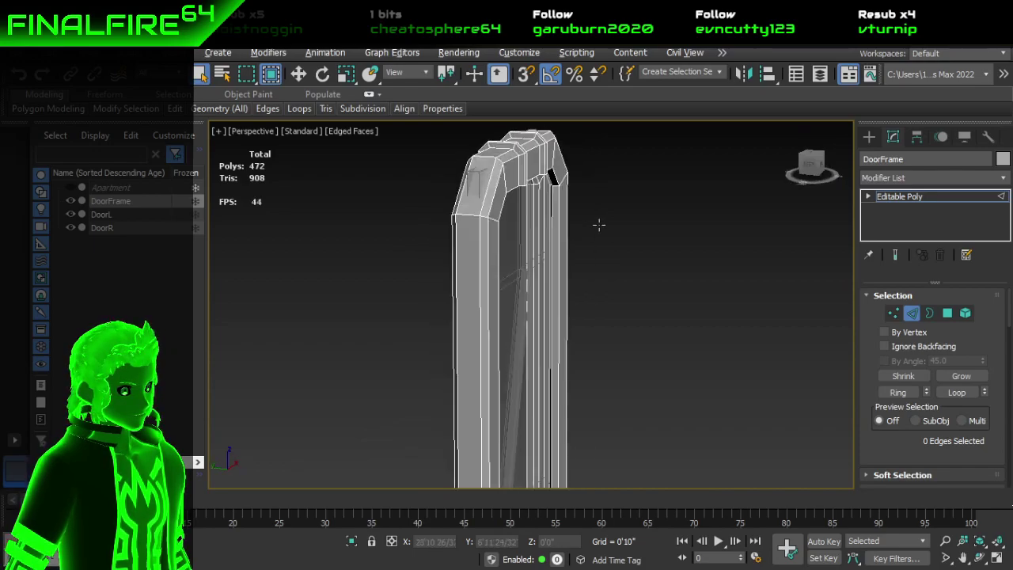
pyautogui.keyDown('alt'); pyautogui.moveTo(577, 288); pyautogui.dragTo(577, 318, button='middle'); pyautogui.keyUp('alt')
pyautogui.click(870, 138)
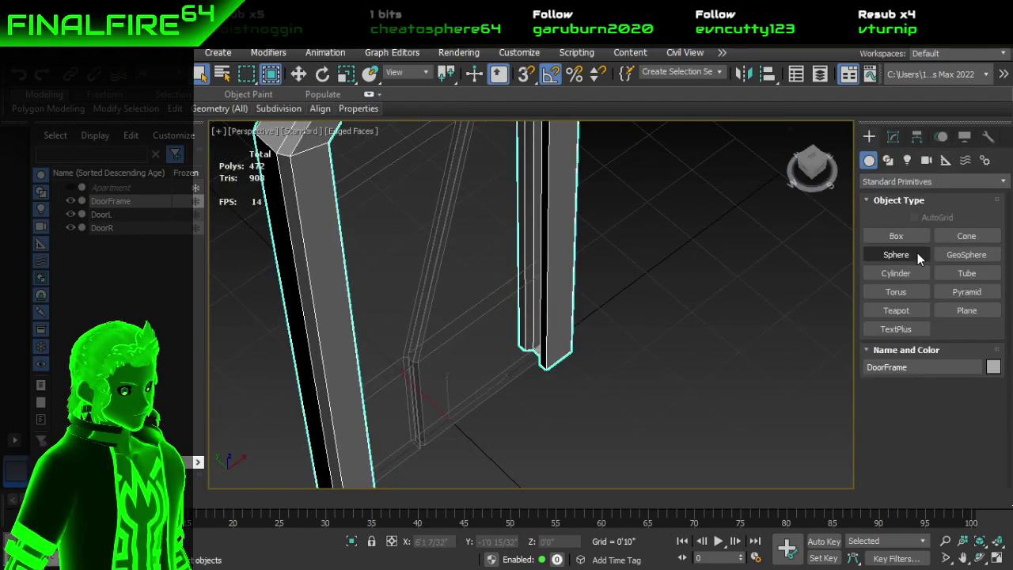
pyautogui.click(910, 275)
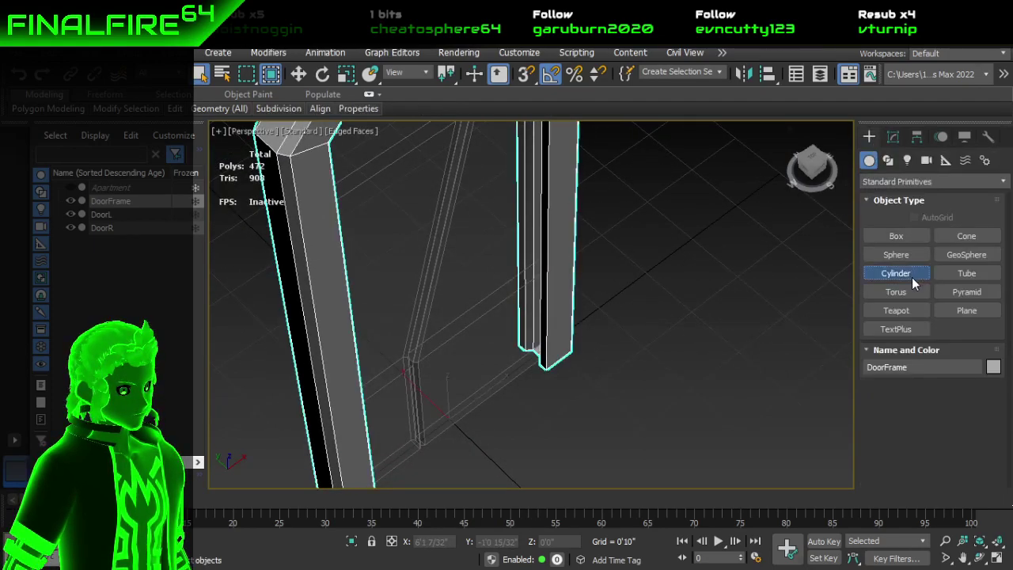
pyautogui.click(483, 437)
pyautogui.moveTo(482, 437); pyautogui.dragTo(483, 435)
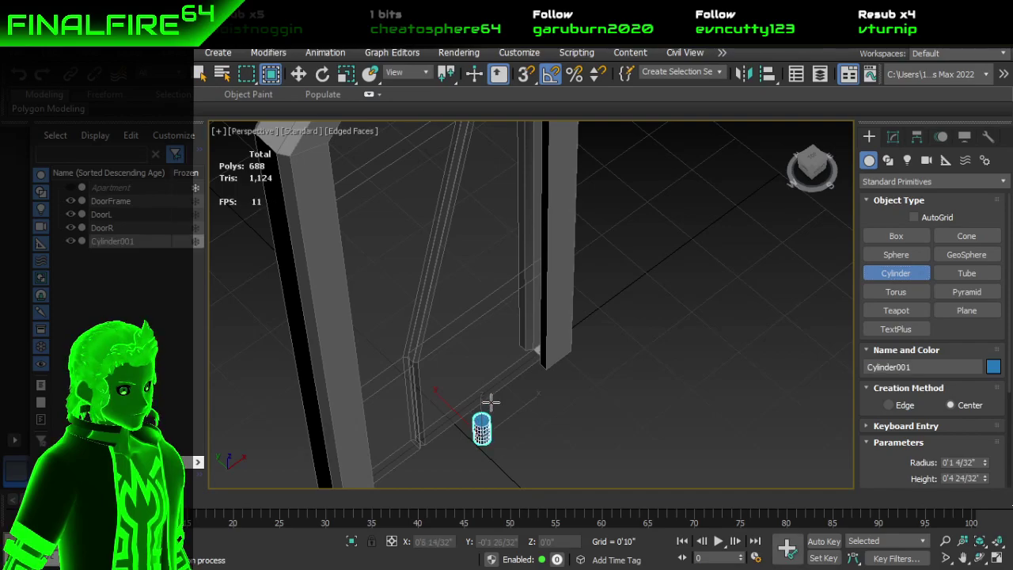
pyautogui.click(501, 325)
pyautogui.scroll(-3, 966, 401)
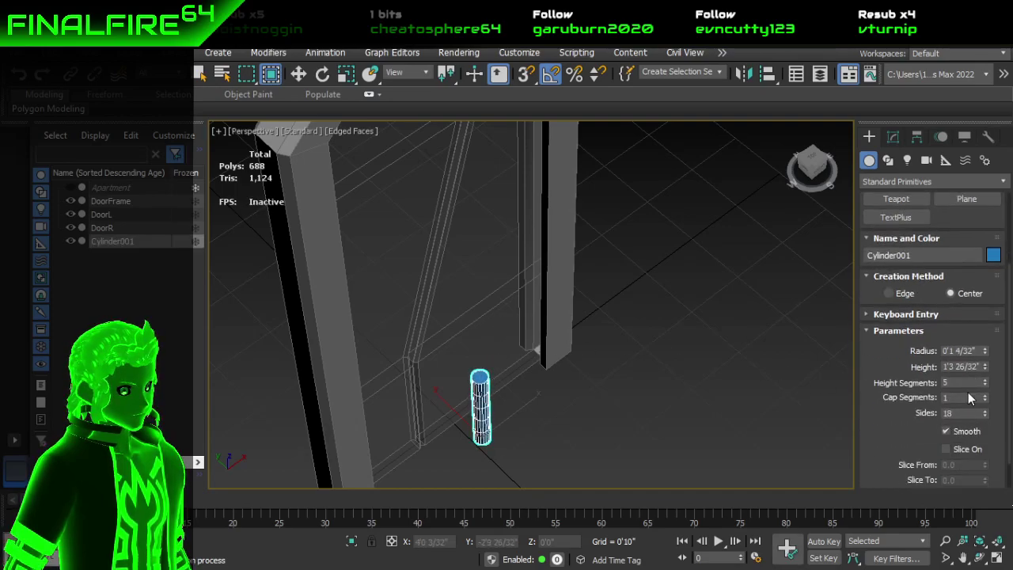
pyautogui.click(894, 137)
pyautogui.rightClick(986, 348)
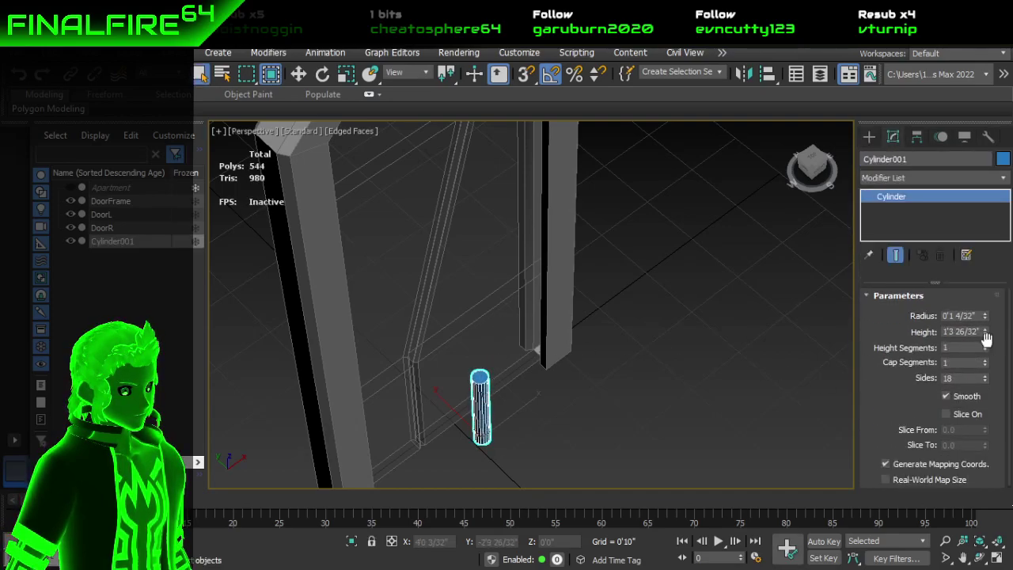
# Step: Rotate the cylinder so it lies horizontally along the door's width
pyautogui.press('e')
pyautogui.moveTo(463, 422); pyautogui.dragTo(527, 389)
pyautogui.keyDown('alt'); pyautogui.moveTo(615, 372); pyautogui.dragTo(702, 270, button='middle'); pyautogui.keyUp('alt')
# Step: Center the cylinder's pivot on the object and finish pivot editing
pyautogui.press('w')
pyautogui.click(917, 137)
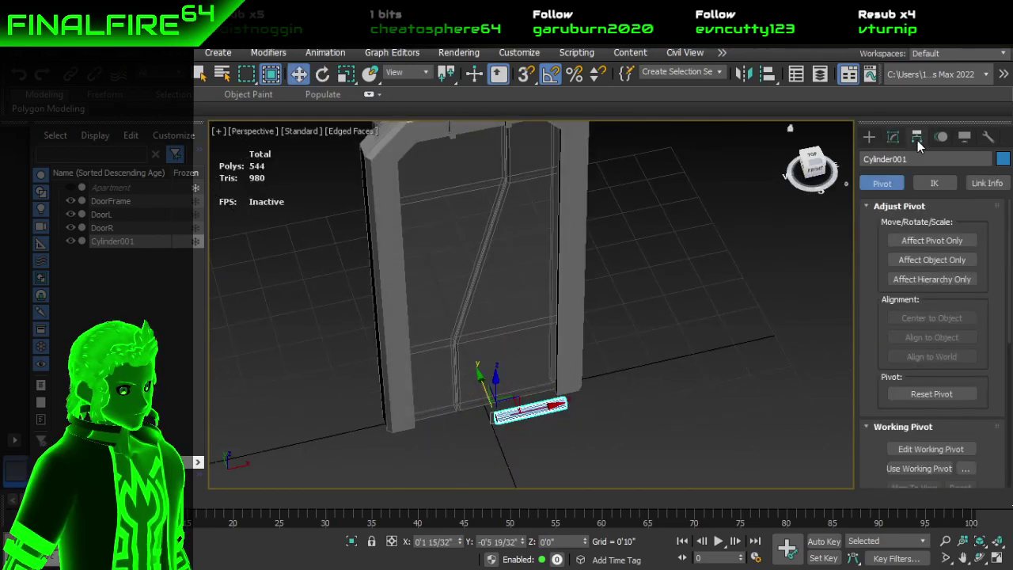
pyautogui.click(951, 245)
pyautogui.click(956, 318)
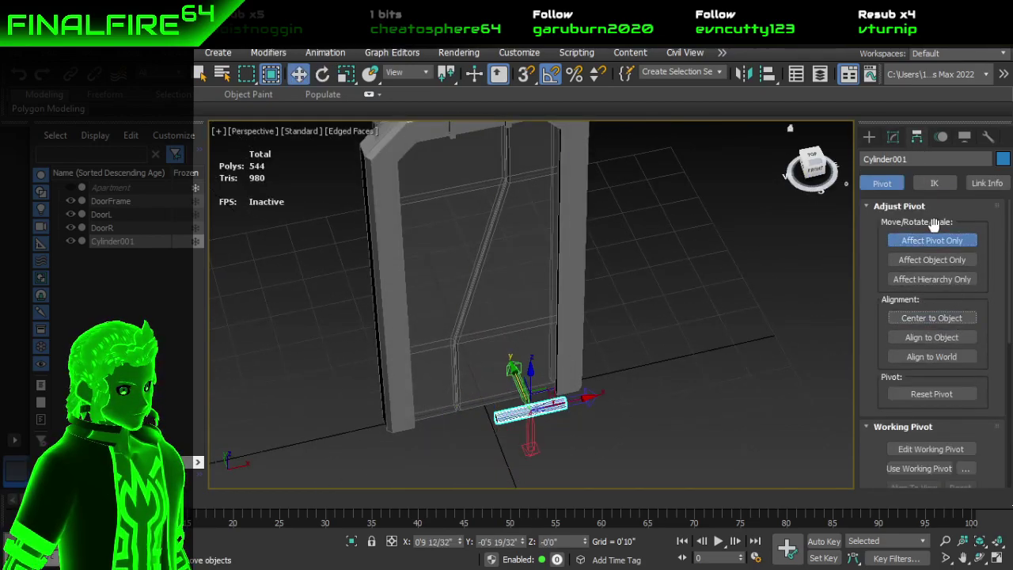
pyautogui.click(937, 239)
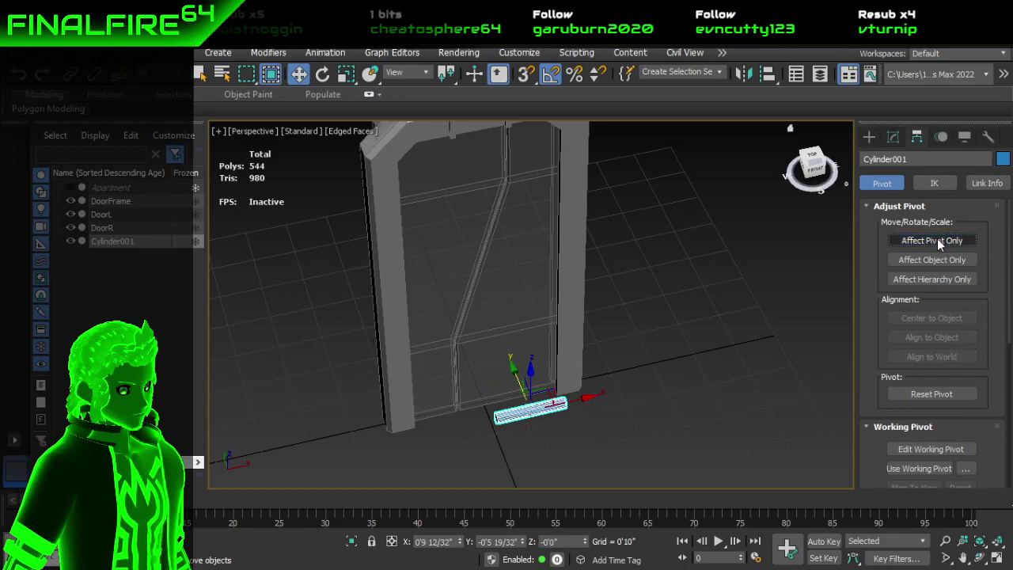
# Step: Reset the cylinder's X and Y positions to 0 and raise it to about 6'7 12/32", near the frame's header
pyautogui.rightClick(523, 541)
pyautogui.rightClick(459, 542)
pyautogui.moveTo(481, 361); pyautogui.dragTo(499, 84)
pyautogui.moveTo(508, 246); pyautogui.dragTo(529, 356, button='middle')
pyautogui.scroll(3, 524, 319)
pyautogui.keyDown('alt'); pyautogui.moveTo(543, 314); pyautogui.dragTo(520, 365, button='middle'); pyautogui.keyUp('alt')
pyautogui.scroll(2, 526, 345)
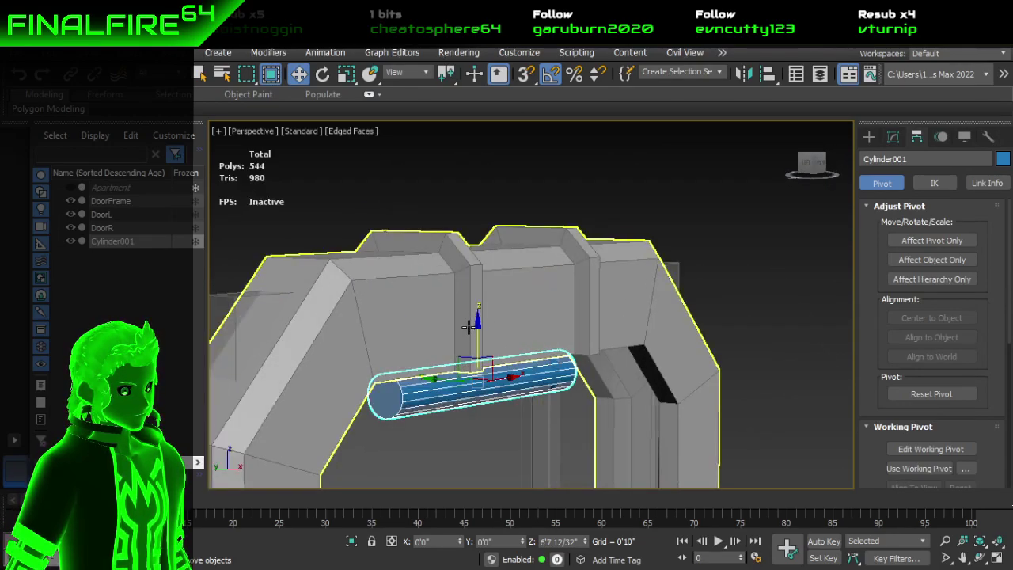
# Step: Move the cylinder in front of the header across its two raised bands, at about Y -0'4 4/32" and Z 6'11 6/32"
pyautogui.moveTo(504, 378); pyautogui.dragTo(504, 327)
pyautogui.keyDown('alt'); pyautogui.moveTo(504, 327); pyautogui.dragTo(419, 328, button='middle'); pyautogui.keyUp('alt')
pyautogui.moveTo(420, 329); pyautogui.dragTo(481, 332)
pyautogui.keyDown('alt'); pyautogui.moveTo(481, 333); pyautogui.dragTo(586, 353, button='middle'); pyautogui.keyUp('alt')
pyautogui.scroll(2, 585, 354)
pyautogui.moveTo(507, 266); pyautogui.dragTo(519, 246)
pyautogui.keyDown('alt'); pyautogui.moveTo(522, 250); pyautogui.dragTo(473, 313, button='middle'); pyautogui.keyUp('alt')
pyautogui.moveTo(459, 309); pyautogui.dragTo(463, 304)
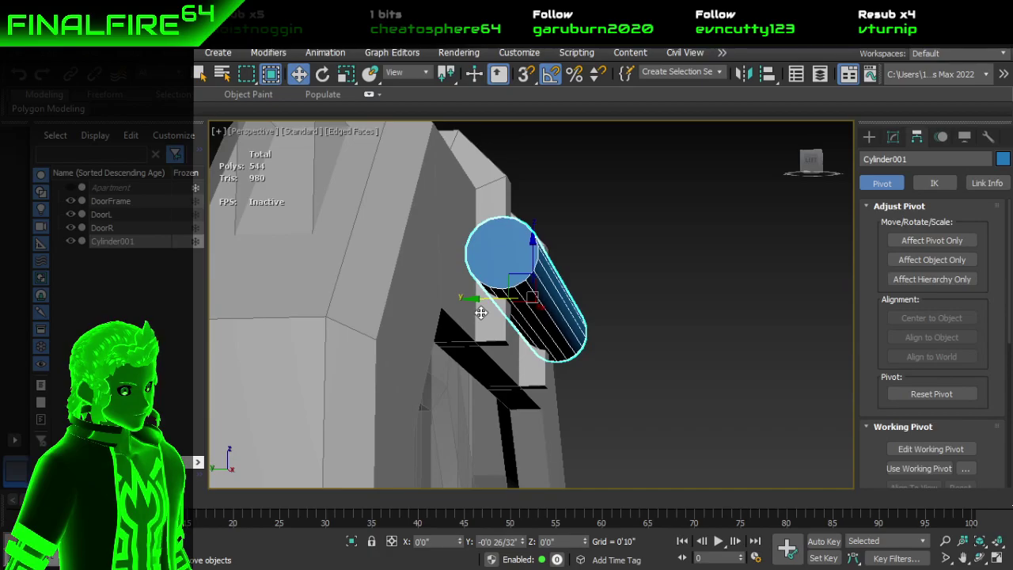
pyautogui.keyDown('alt'); pyautogui.moveTo(549, 319); pyautogui.dragTo(475, 365, button='middle'); pyautogui.keyUp('alt')
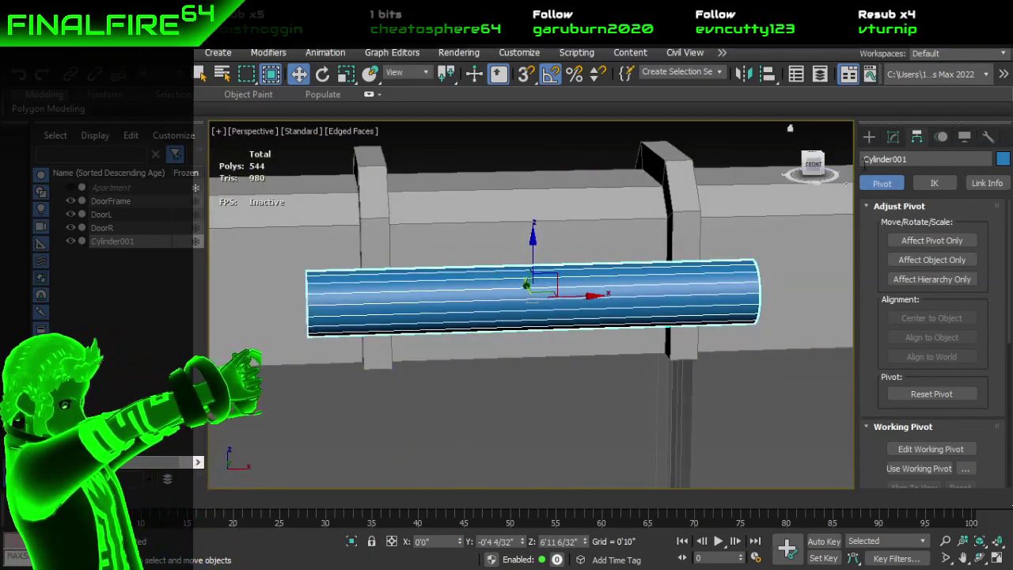
# Step: Convert the horizontal cylinder to an Editable Poly
pyautogui.moveTo(577, 321)
pyautogui.keyDown('alt'); pyautogui.mouseDown(button='middle')
pyautogui.moveTo(710, 309)
pyautogui.moveTo(681, 319)
pyautogui.moveTo(611, 306)
pyautogui.moveTo(612, 323)
pyautogui.moveTo(649, 332)
pyautogui.moveTo(697, 369)
pyautogui.moveTo(566, 323)
pyautogui.mouseUp(button='middle'); pyautogui.keyUp('alt')
pyautogui.scroll(5, 593, 338)
pyautogui.keyDown('alt'); pyautogui.moveTo(486, 319); pyautogui.dragTo(499, 242, button='middle'); pyautogui.keyUp('alt')
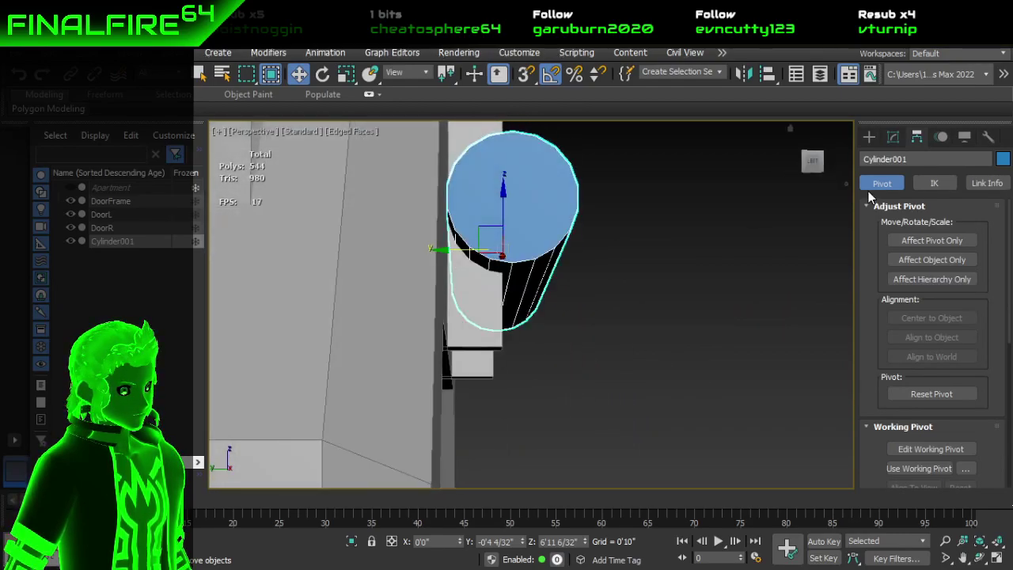
pyautogui.rightClick(536, 221)
pyautogui.moveTo(616, 368)
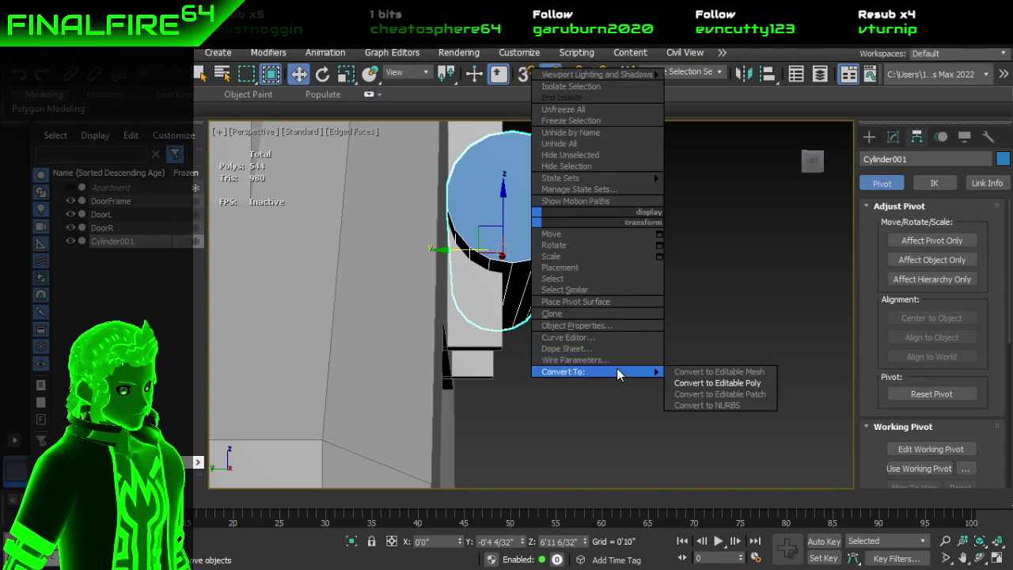
pyautogui.click(715, 383)
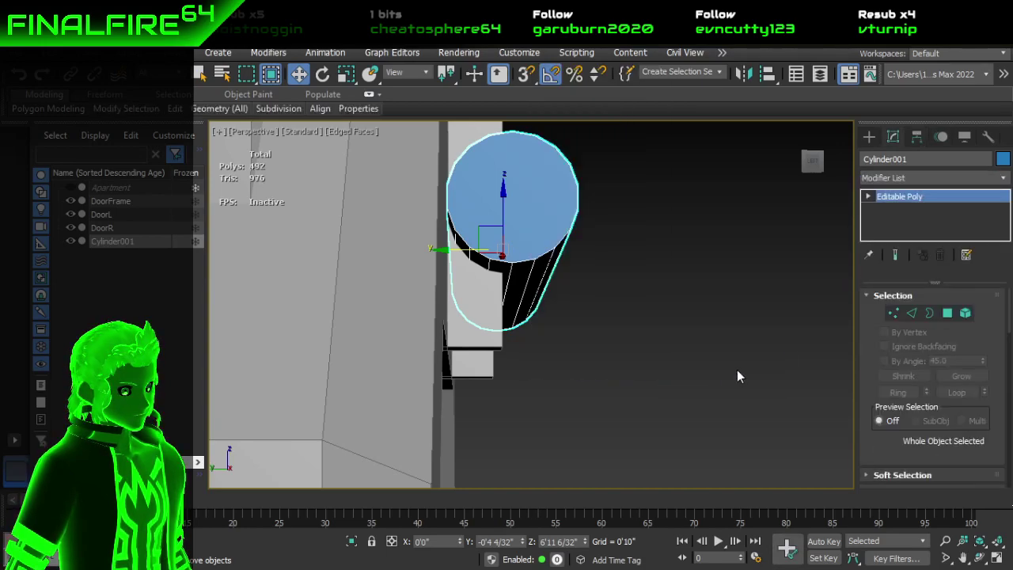
# Step: Delete the horizontal cylinder from the header
pyautogui.keyDown('alt'); pyautogui.moveTo(717, 316); pyautogui.dragTo(613, 366, button='middle'); pyautogui.keyUp('alt')
pyautogui.scroll(-3, 706, 346)
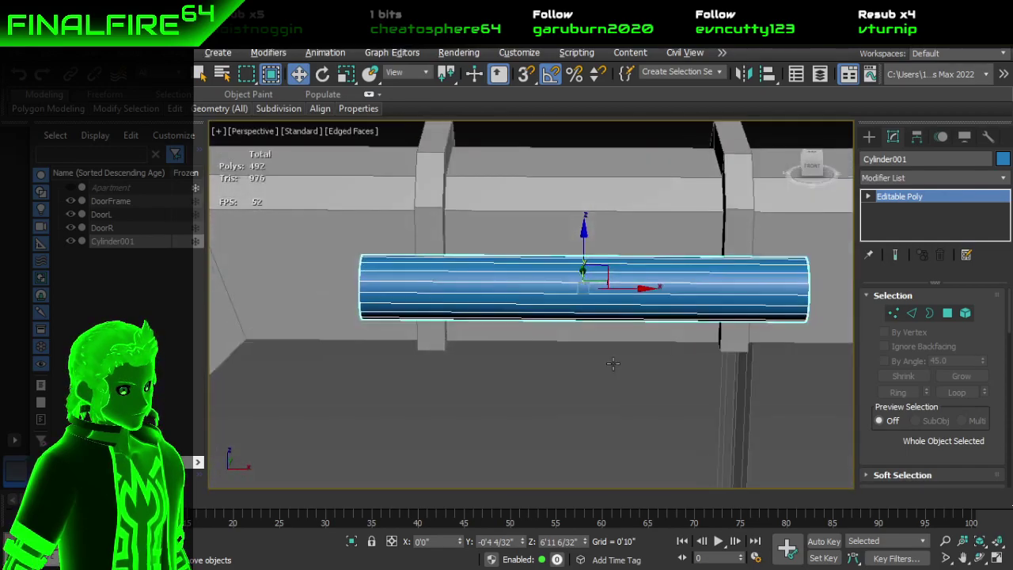
pyautogui.moveTo(695, 316); pyautogui.dragTo(580, 305, button='middle')
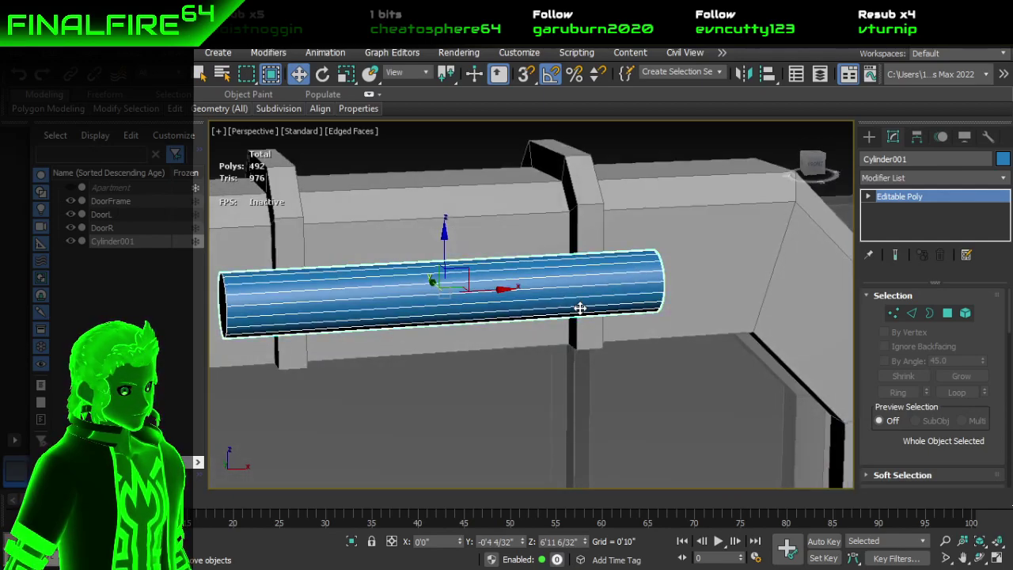
pyautogui.press('Delete')
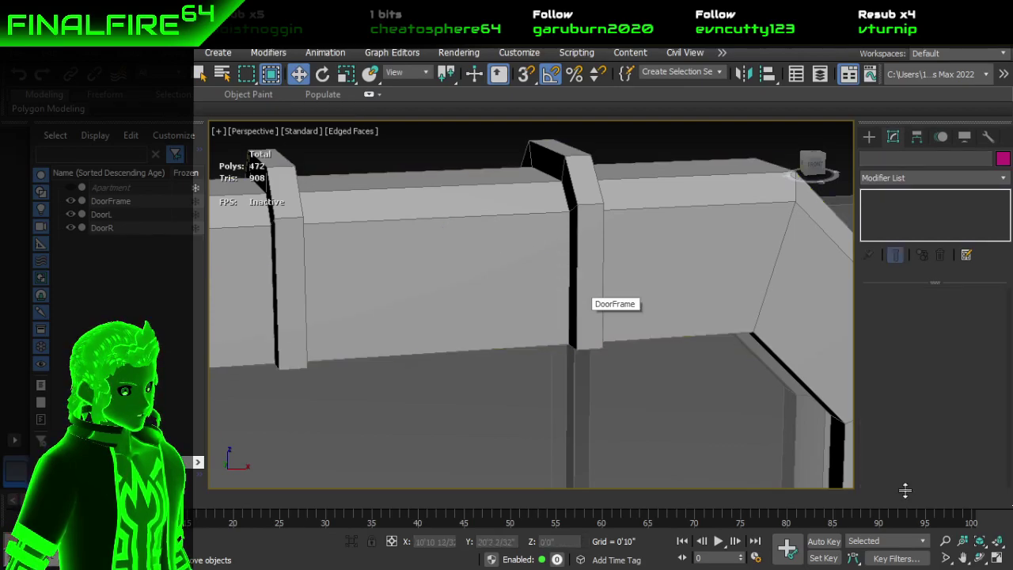
# Step: Draw a short cylinder on the floor in front of the door, radius about 0'1 10/32" and height about 0'2 3/32"
pyautogui.scroll(-4, 713, 446)
pyautogui.moveTo(622, 423); pyautogui.dragTo(541, 179, button='middle')
pyautogui.scroll(-4, 541, 179)
pyautogui.keyDown('alt'); pyautogui.moveTo(573, 271); pyautogui.dragTo(522, 197, button='middle'); pyautogui.keyUp('alt')
pyautogui.scroll(3, 503, 428)
pyautogui.scroll(-3, 489, 445)
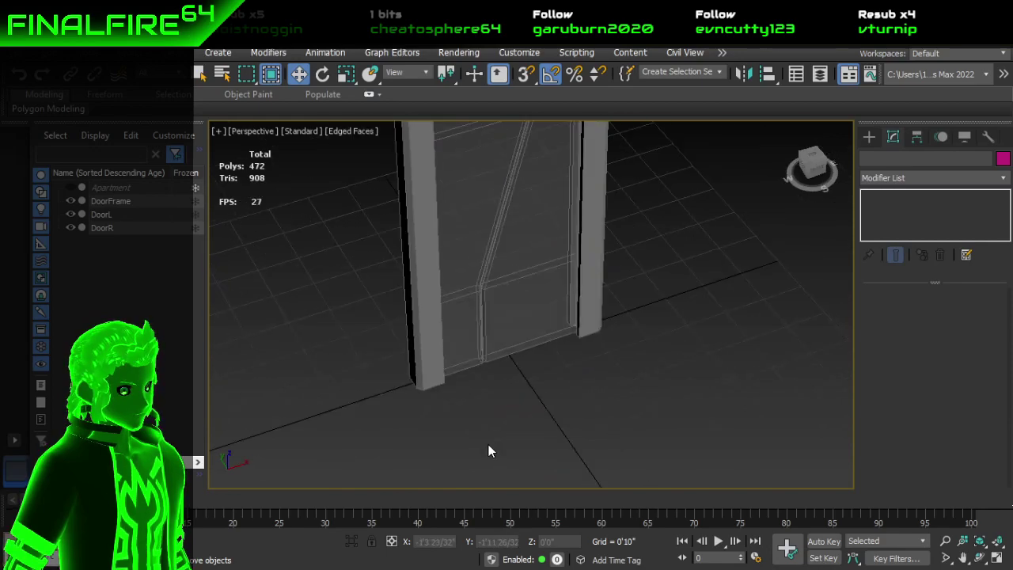
pyautogui.moveTo(489, 445); pyautogui.dragTo(473, 382, button='middle')
pyautogui.scroll(3, 504, 358)
pyautogui.click(868, 138)
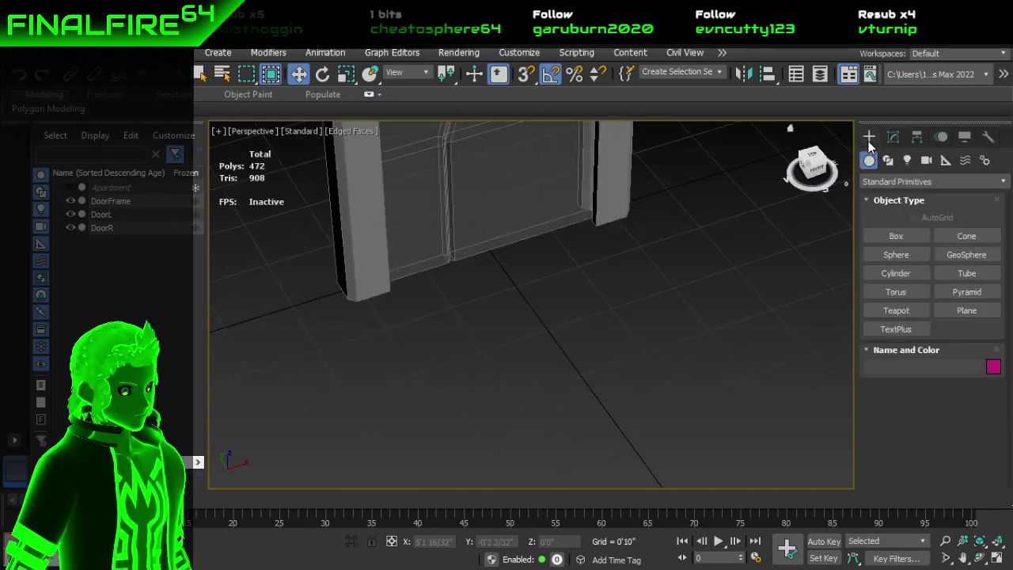
pyautogui.click(911, 273)
pyautogui.moveTo(514, 288); pyautogui.dragTo(523, 290)
pyautogui.click(532, 277)
pyautogui.moveTo(577, 263); pyautogui.dragTo(573, 352, button='middle')
# Step: Raise the short cylinder to mid-door height and rotate it about the X axis so its end faces forward
pyautogui.press('w')
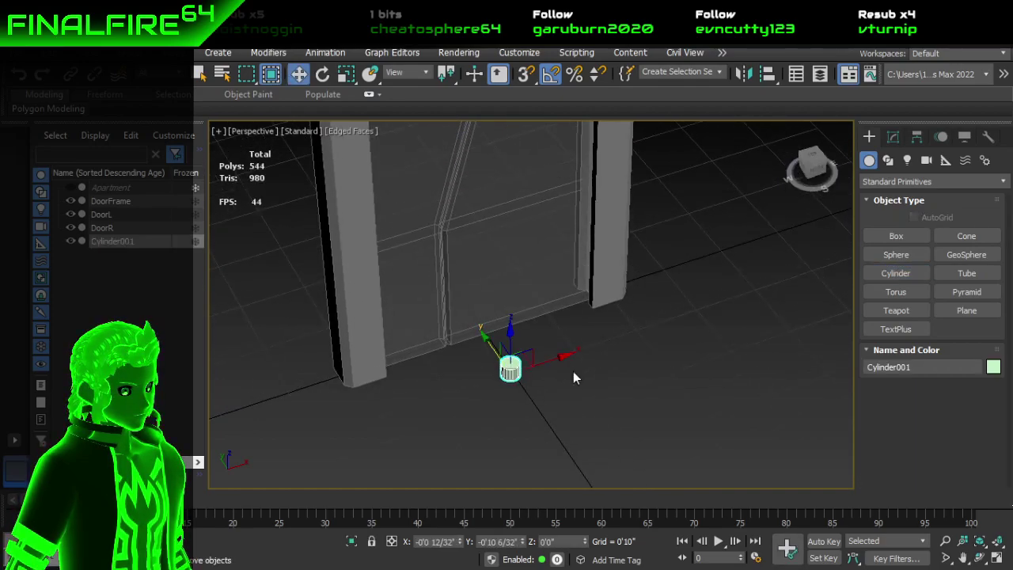
pyautogui.moveTo(512, 337); pyautogui.dragTo(536, 117)
pyautogui.moveTo(623, 221); pyautogui.dragTo(573, 309, button='middle')
pyautogui.scroll(-3, 629, 364)
pyautogui.press('e')
pyautogui.moveTo(581, 306); pyautogui.dragTo(614, 361)
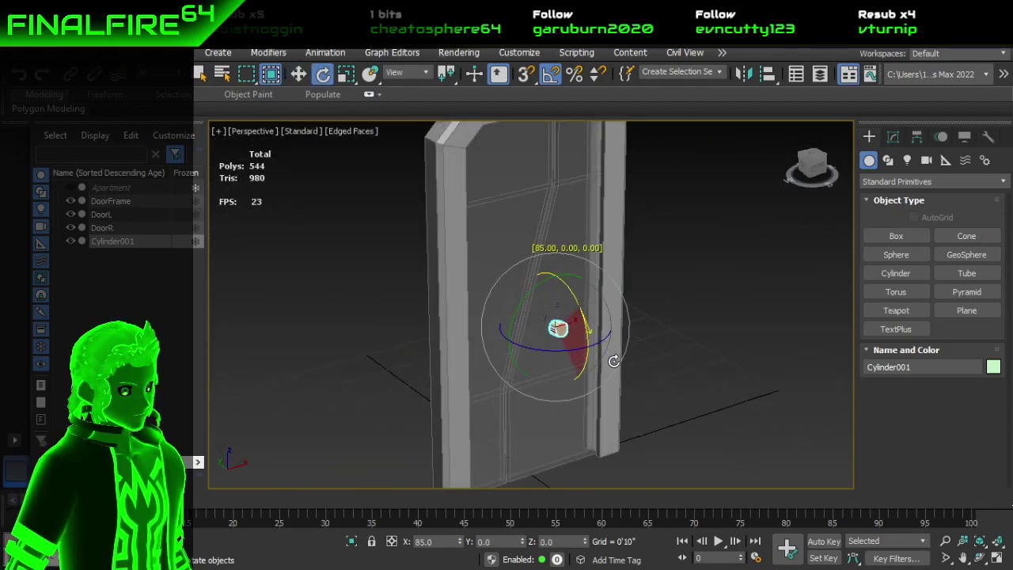
# Step: Place the short cylinder on the header beside the right raised band, at about X 0'8 11/32", Y -0'3 7/32", Z 6'10 26/32"
pyautogui.press('w')
pyautogui.moveTo(578, 304); pyautogui.dragTo(604, 111)
pyautogui.moveTo(613, 235); pyautogui.dragTo(607, 362, button='middle')
pyautogui.scroll(3, 605, 313)
pyautogui.moveTo(601, 301); pyautogui.dragTo(637, 331, button='middle')
pyautogui.moveTo(475, 298); pyautogui.dragTo(394, 288)
pyautogui.keyDown('alt'); pyautogui.moveTo(393, 289); pyautogui.dragTo(491, 254, button='middle'); pyautogui.keyUp('alt')
pyautogui.moveTo(461, 277); pyautogui.dragTo(500, 218)
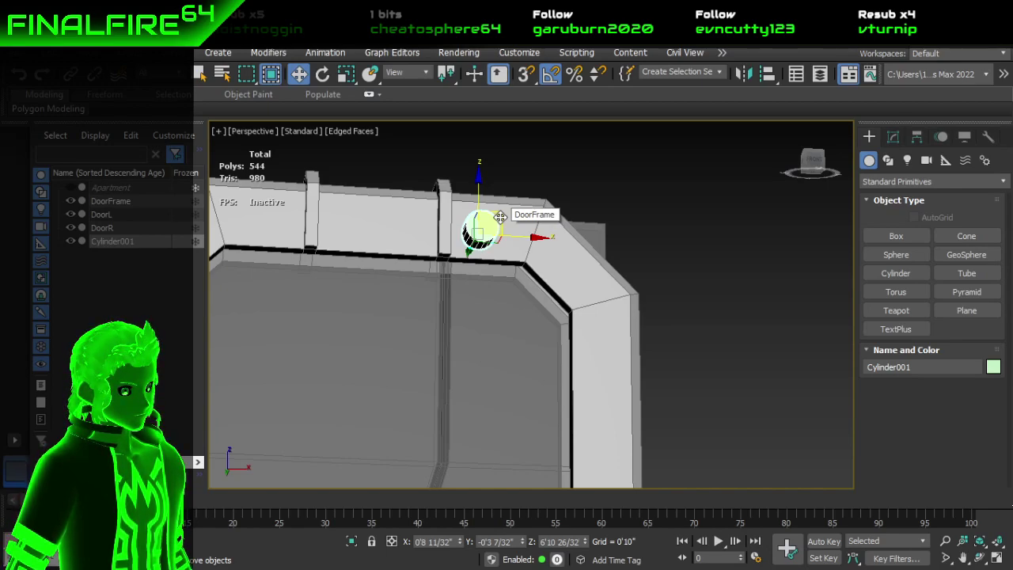
pyautogui.keyDown('alt'); pyautogui.moveTo(501, 217); pyautogui.dragTo(511, 243, button='middle'); pyautogui.keyUp('alt')
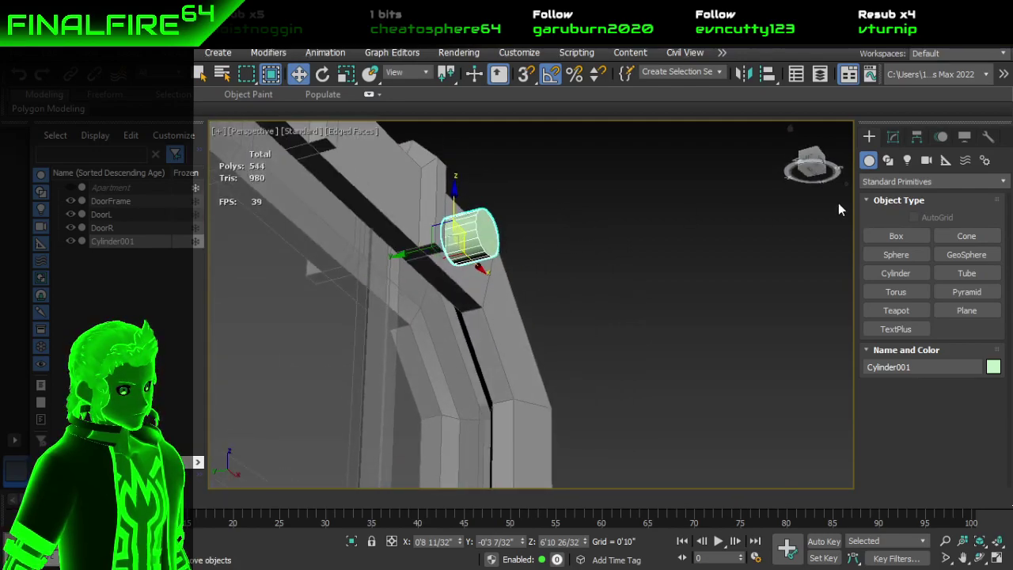
# Step: Lengthen the cylinder outward from the header and increase its number of height segments
pyautogui.click(893, 136)
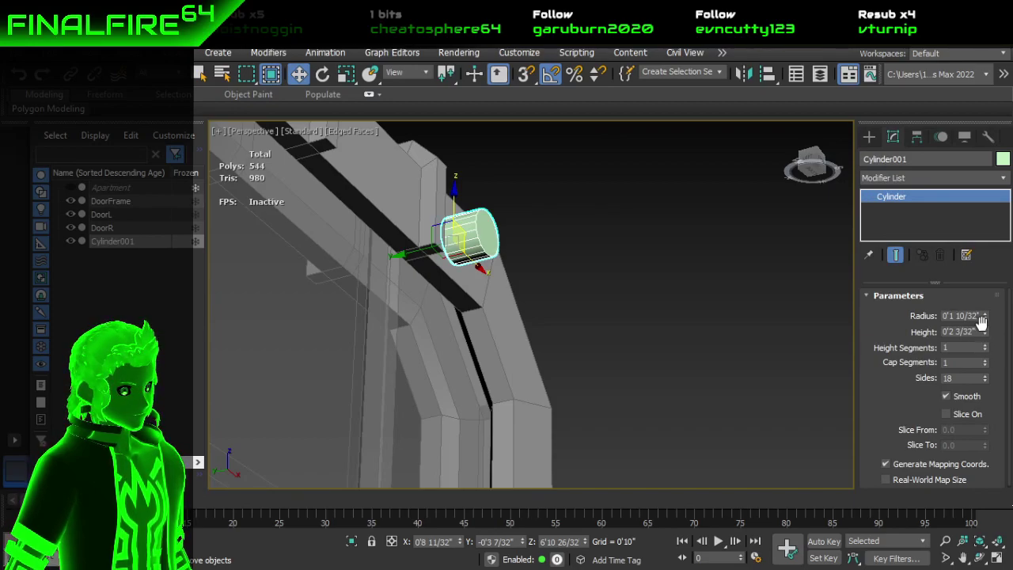
pyautogui.moveTo(988, 316); pyautogui.dragTo(986, 347)
pyautogui.keyDown('alt'); pyautogui.moveTo(621, 309); pyautogui.dragTo(478, 323, button='middle'); pyautogui.keyUp('alt')
pyautogui.scroll(2, 402, 290)
pyautogui.keyDown('alt'); pyautogui.moveTo(402, 291); pyautogui.dragTo(611, 390, button='middle'); pyautogui.keyUp('alt')
pyautogui.click(987, 345)
# Step: Add a Bend modifier to the cylinder with an angle of 90 degrees on the Z axis
pyautogui.click(958, 177)
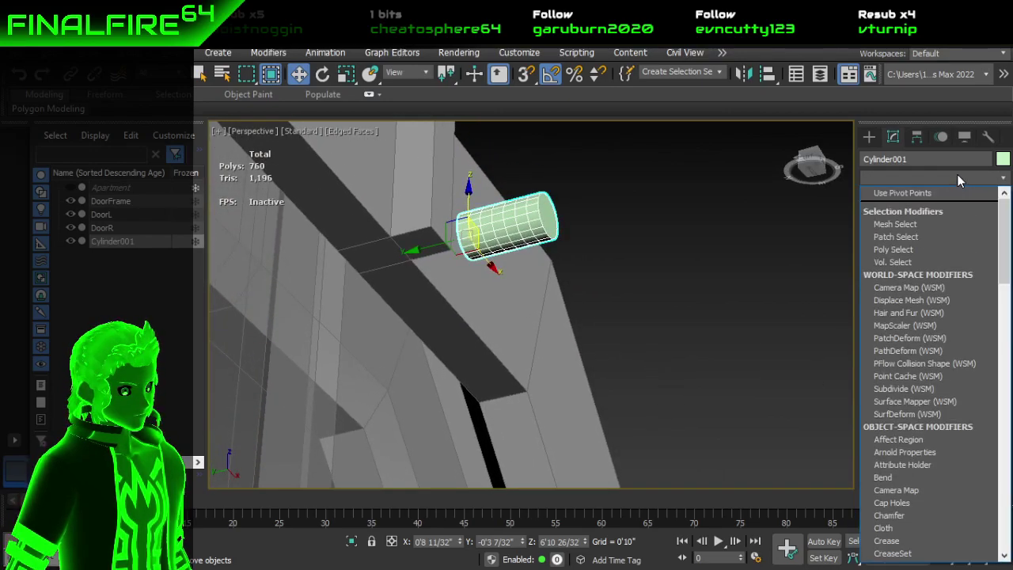
pyautogui.press('b')
pyautogui.press('Return')
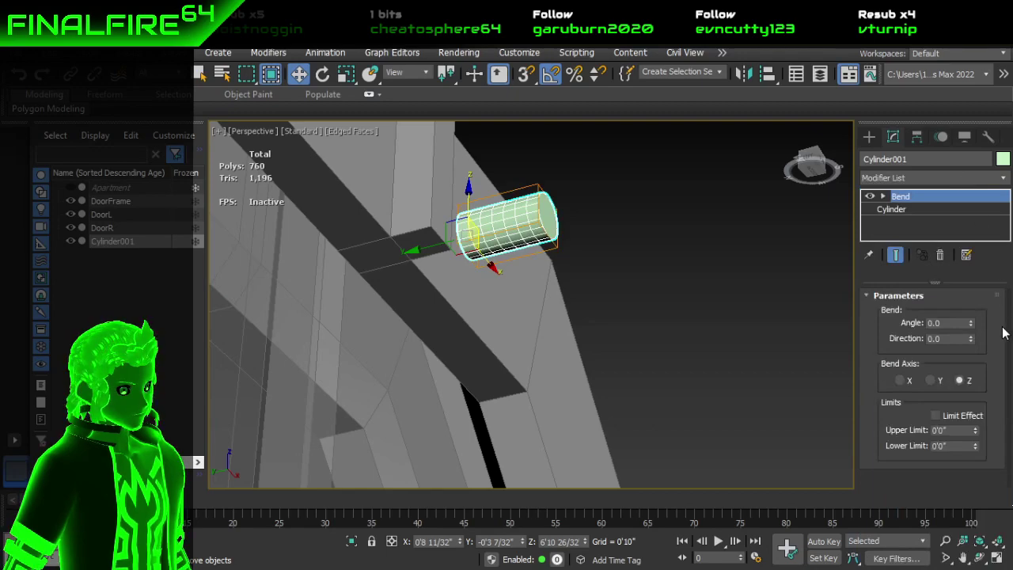
pyautogui.moveTo(973, 326); pyautogui.dragTo(939, 298)
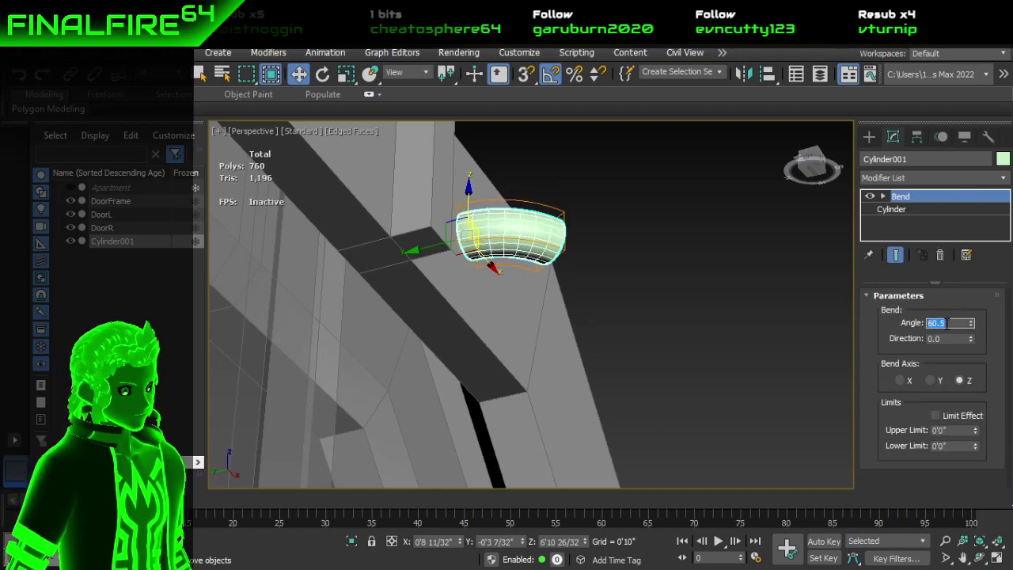
pyautogui.press('Return')
pyautogui.keyDown('alt'); pyautogui.moveTo(745, 305); pyautogui.dragTo(611, 247, button='middle'); pyautogui.keyUp('alt')
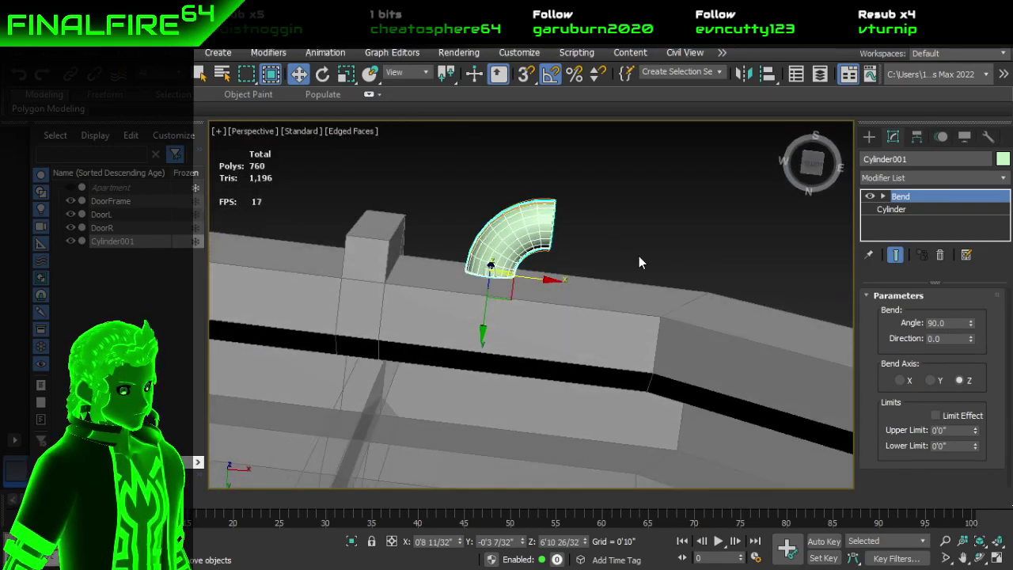
# Step: Set the Bend modifier's direction to -180 degrees so the pipe curves toward the raised band
pyautogui.moveTo(972, 338); pyautogui.dragTo(942, 526)
pyautogui.doubleClick(950, 338)
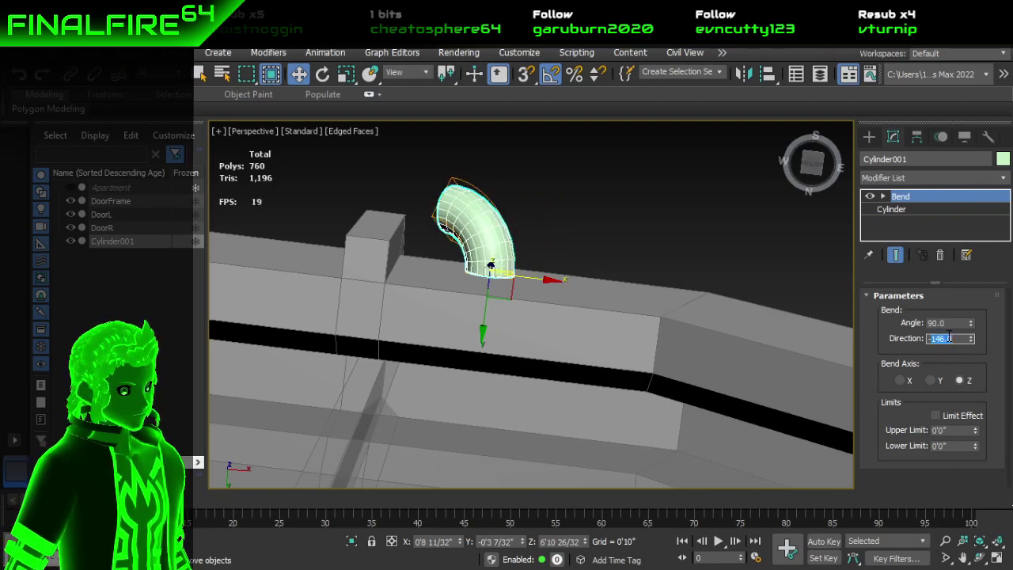
pyautogui.press('Return')
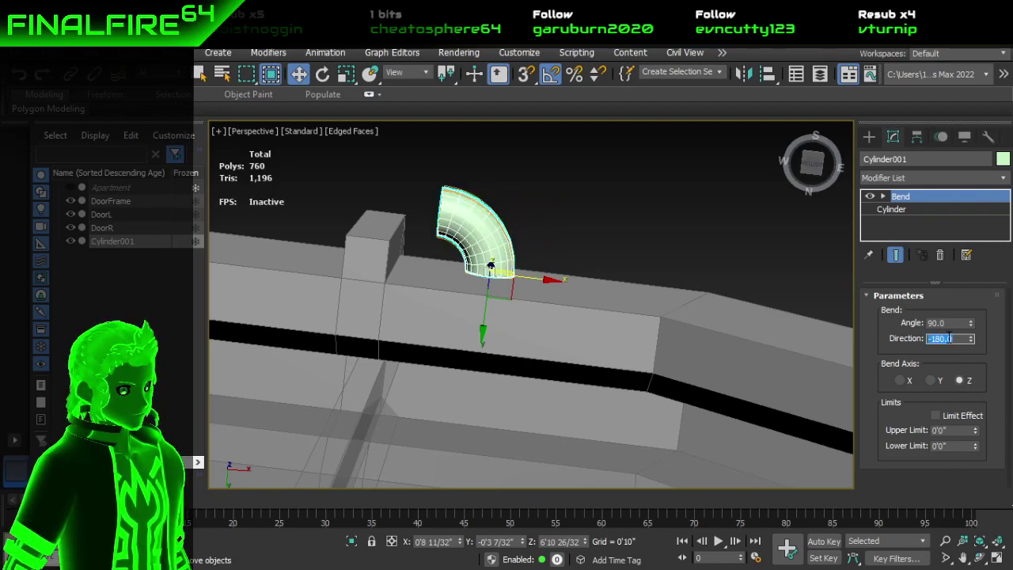
# Step: Collapse the bent cylinder's whole modifier stack into an editable mesh
pyautogui.keyDown('alt'); pyautogui.moveTo(678, 304); pyautogui.dragTo(740, 383, button='middle'); pyautogui.keyUp('alt')
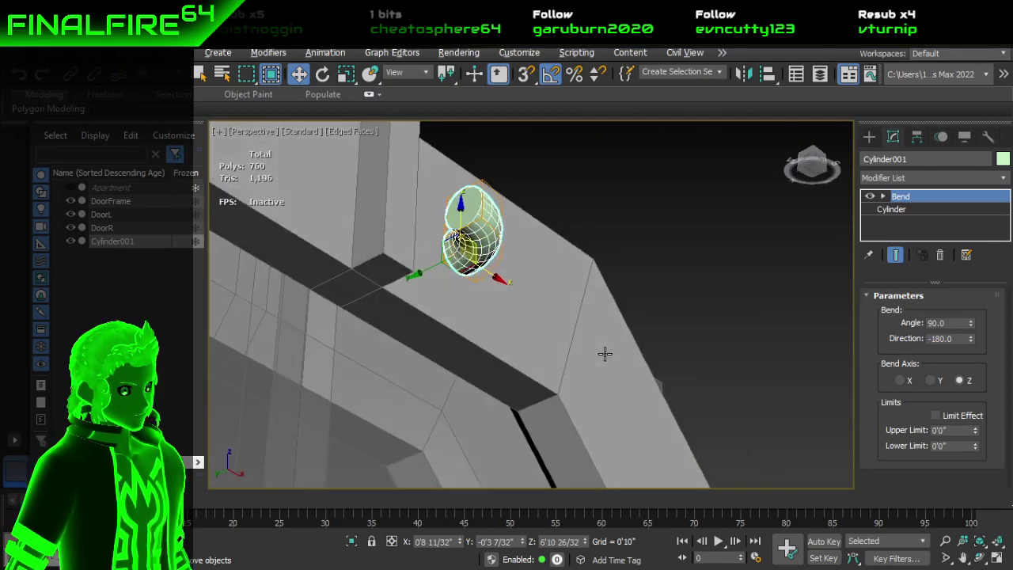
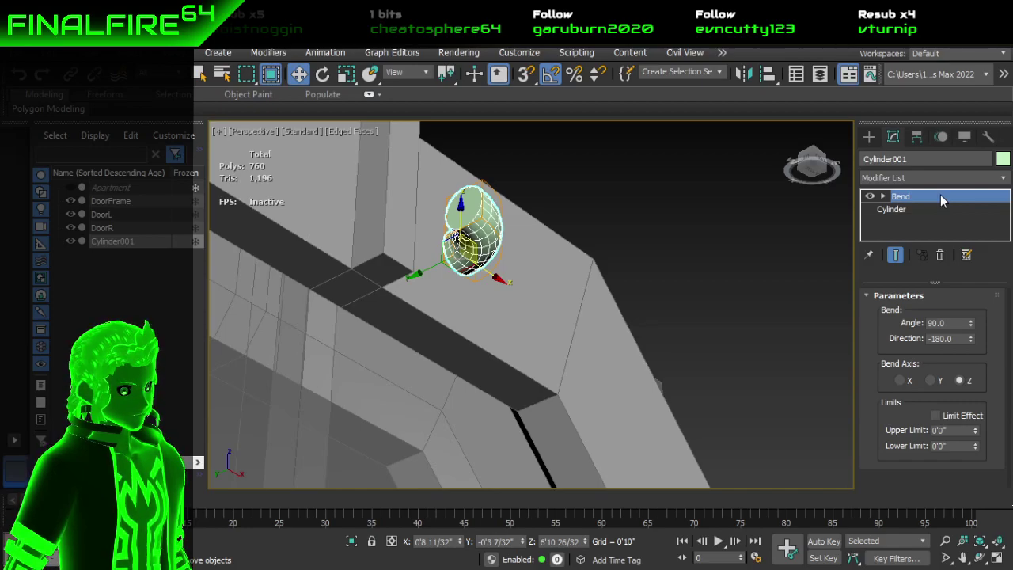
pyautogui.rightClick(940, 195)
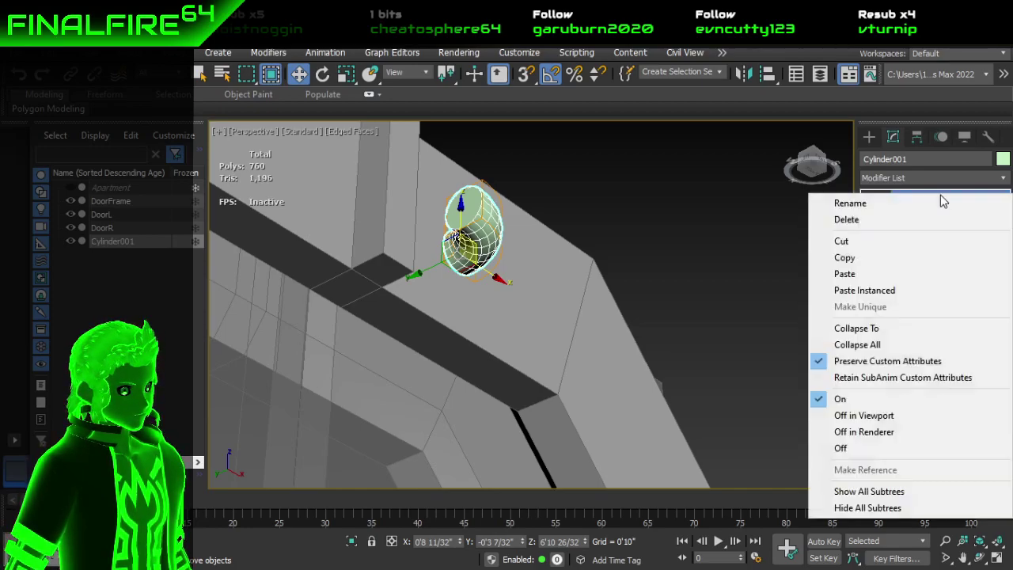
pyautogui.click(880, 346)
pyautogui.click(578, 351)
# Step: Raise the bent pipe on the header to about Z 6'11 10/32"
pyautogui.keyDown('alt'); pyautogui.moveTo(577, 351); pyautogui.dragTo(509, 362, button='middle'); pyautogui.keyUp('alt')
pyautogui.moveTo(504, 178); pyautogui.dragTo(505, 159)
pyautogui.keyDown('alt'); pyautogui.moveTo(568, 251); pyautogui.dragTo(470, 342, button='middle'); pyautogui.keyUp('alt')
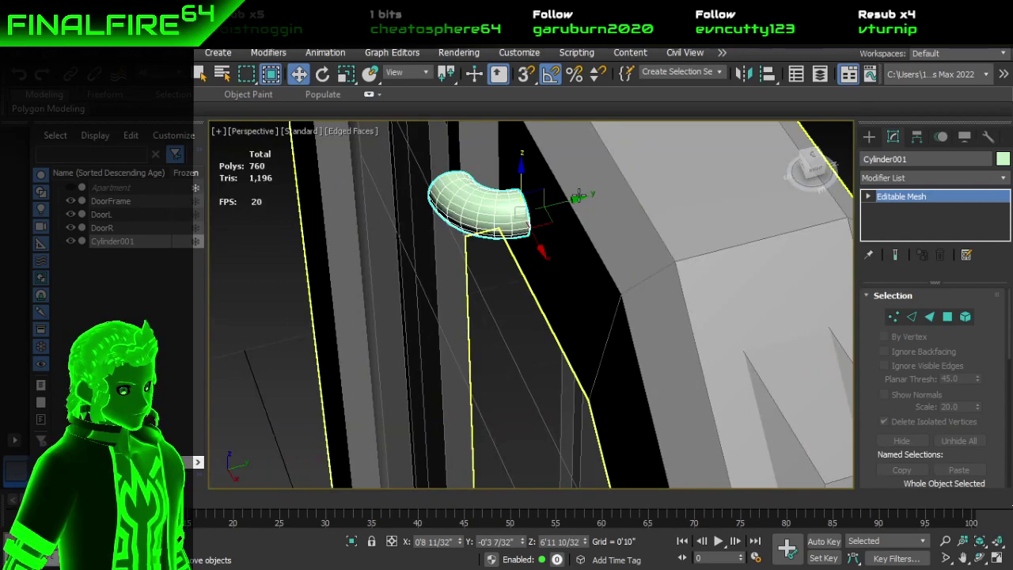
# Step: Select the pipe's end cap facing the header and convert the mesh to Editable Poly
pyautogui.keyDown('alt'); pyautogui.moveTo(577, 192); pyautogui.dragTo(633, 264, button='middle'); pyautogui.keyUp('alt')
pyautogui.press('4')
pyautogui.click(480, 227)
pyautogui.keyDown('alt'); pyautogui.moveTo(511, 269); pyautogui.dragTo(559, 266, button='middle'); pyautogui.keyUp('alt')
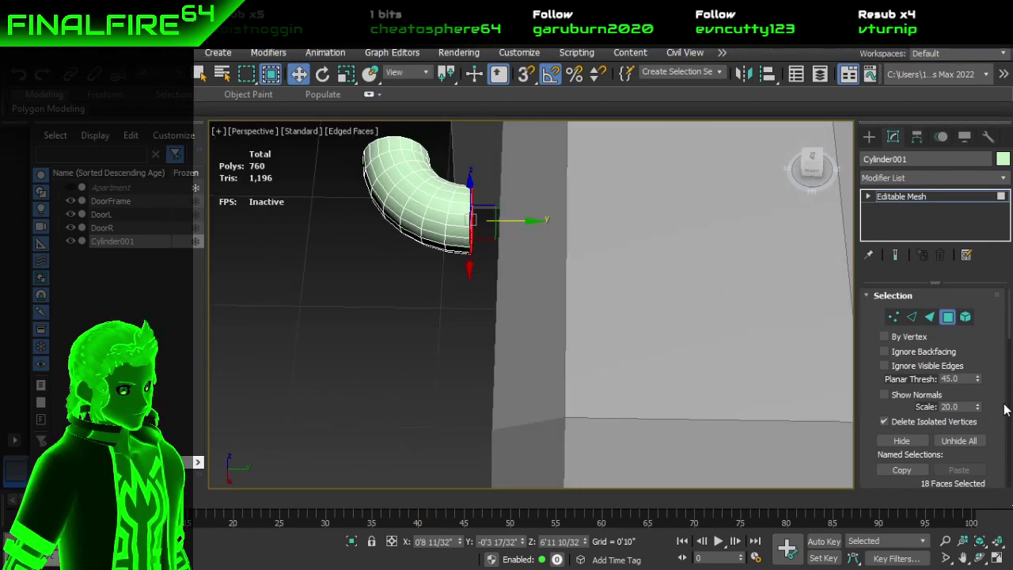
pyautogui.scroll(-2, 984, 373)
pyautogui.rightClick(928, 198)
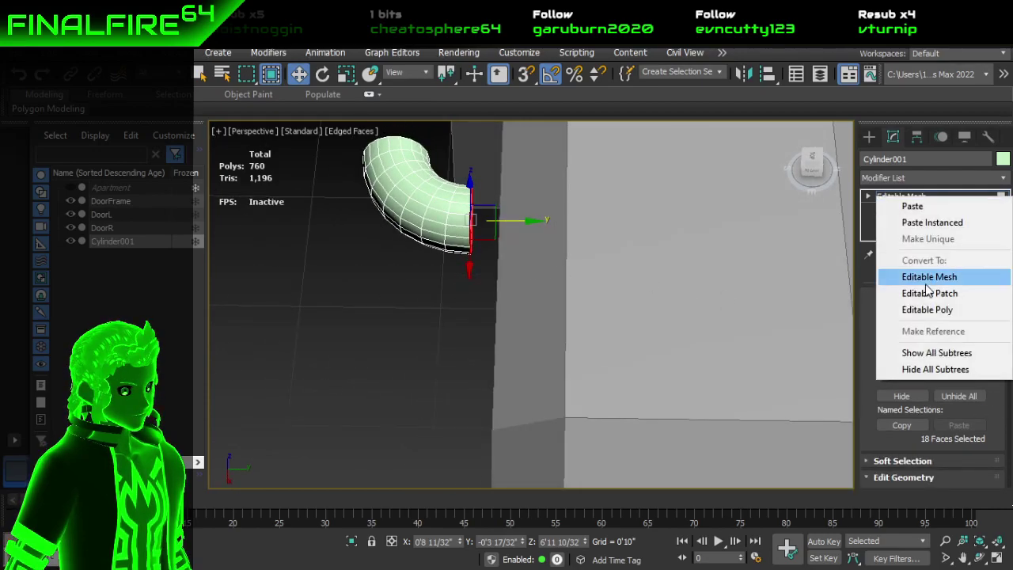
pyautogui.click(928, 301)
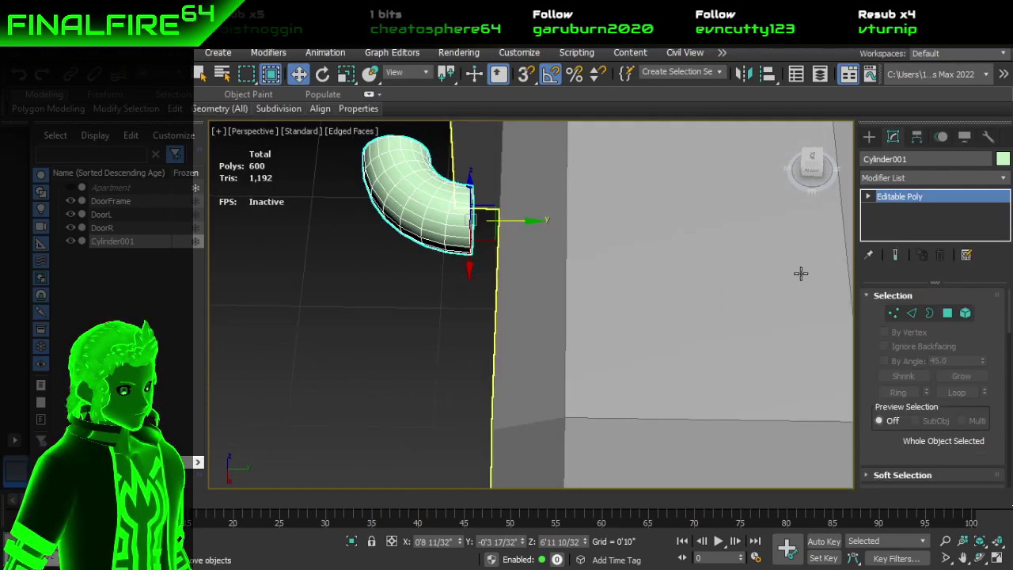
# Step: Extrude the pipe's end cap toward the header by 0'0 17/32"
pyautogui.click(948, 313)
pyautogui.scroll(-5, 980, 400)
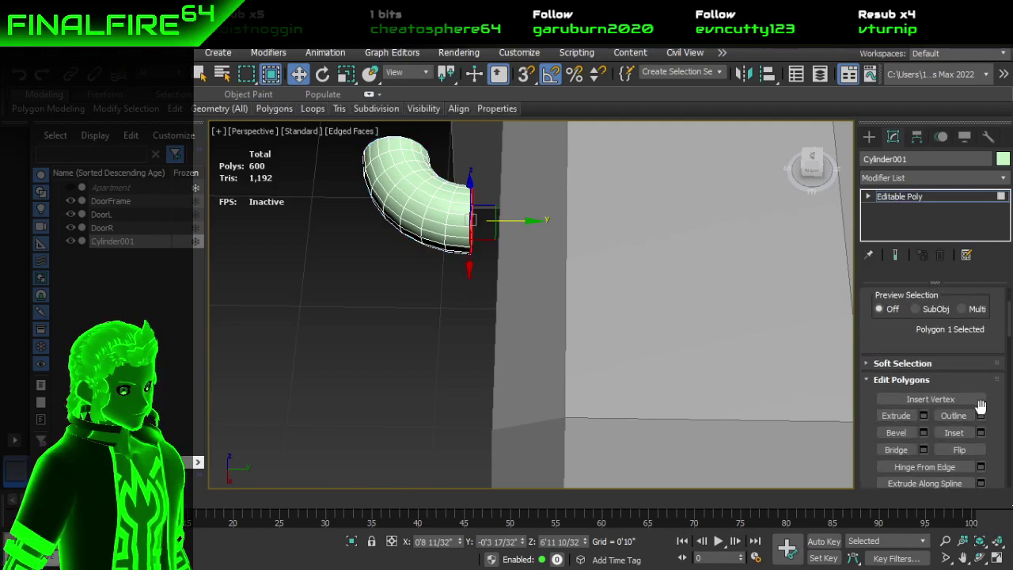
pyautogui.click(924, 415)
pyautogui.keyDown('alt'); pyautogui.moveTo(694, 285); pyautogui.dragTo(709, 257, button='middle'); pyautogui.keyUp('alt')
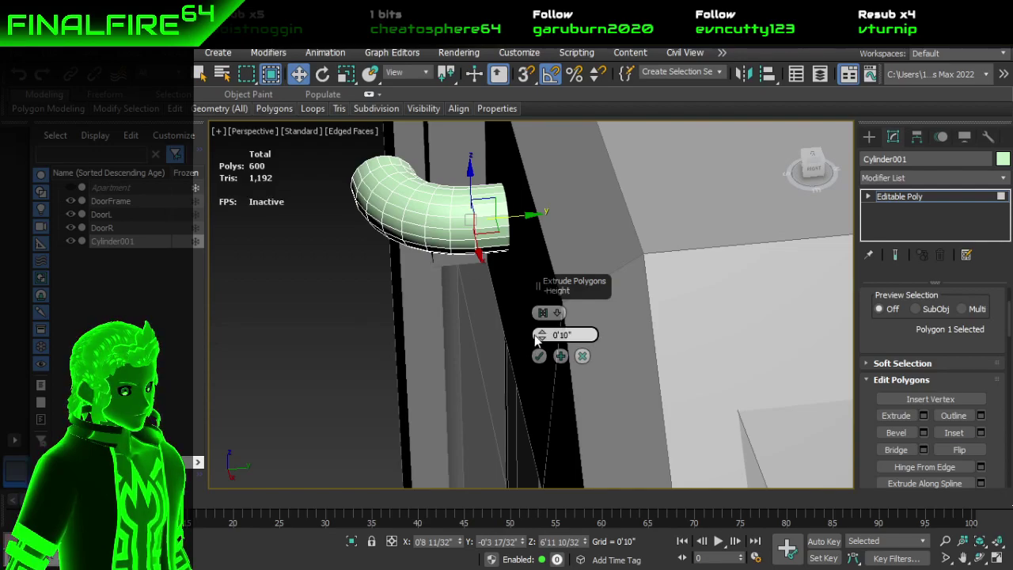
pyautogui.moveTo(540, 335); pyautogui.dragTo(540, 425)
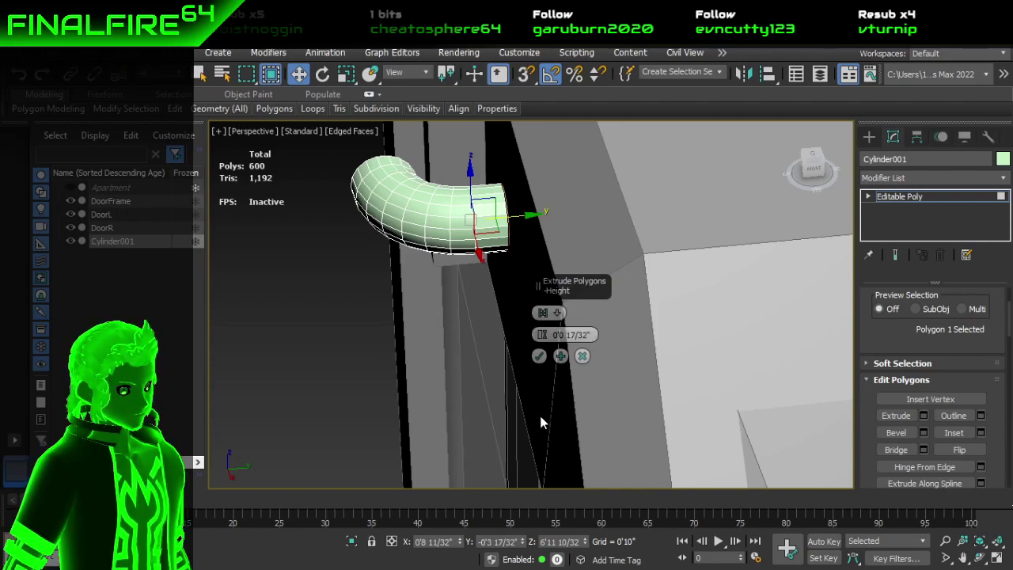
pyautogui.click(538, 357)
# Step: Select the full ring of polygons around the new end section and assign it to smoothing group 1
pyautogui.click(486, 201)
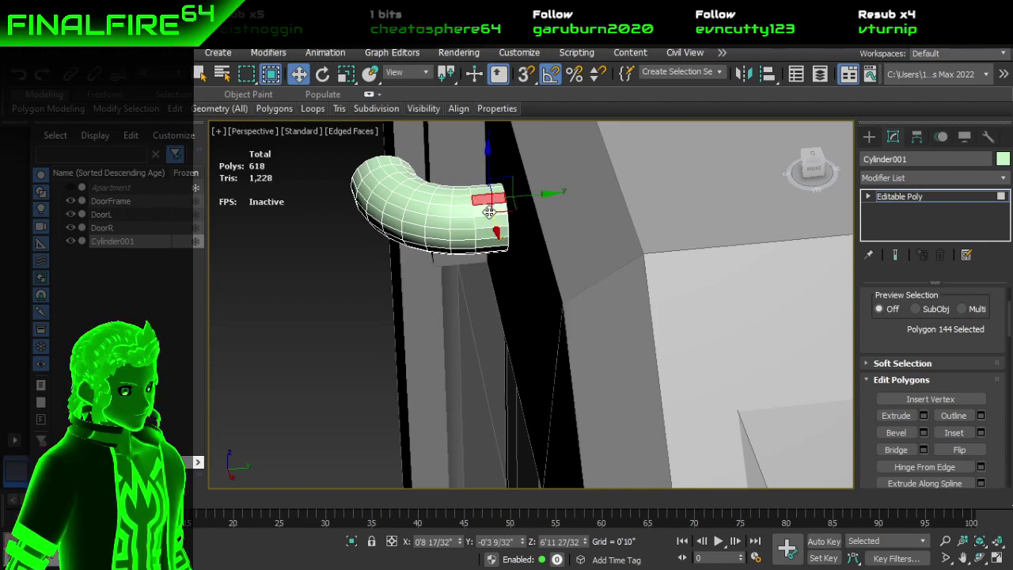
pyautogui.keyDown('ctrl'); pyautogui.click(491, 207); pyautogui.keyUp('ctrl')
pyautogui.keyDown('shift'); pyautogui.click(493, 221); pyautogui.keyUp('shift')
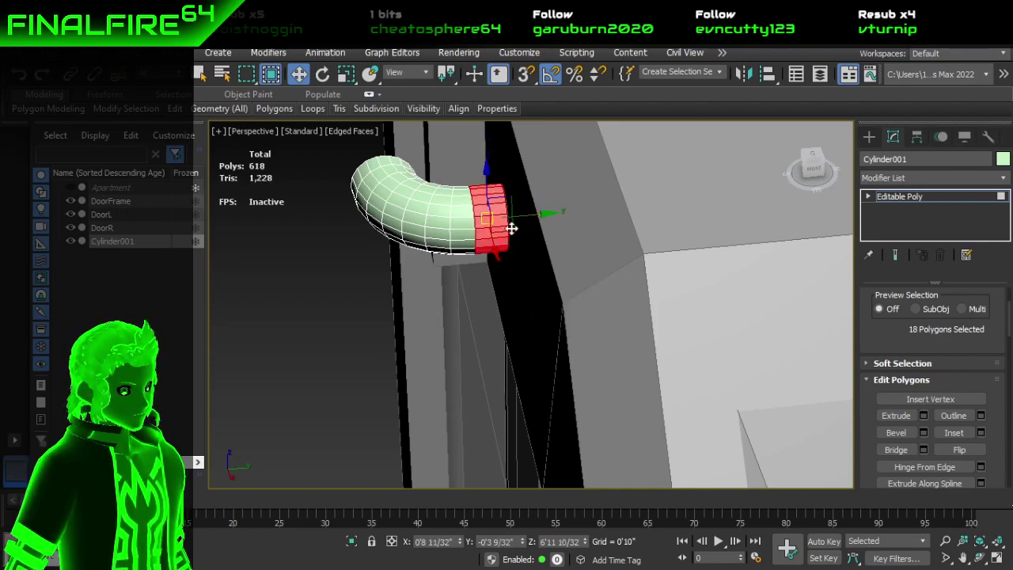
pyautogui.scroll(-3, 916, 388)
pyautogui.scroll(-5, 916, 392)
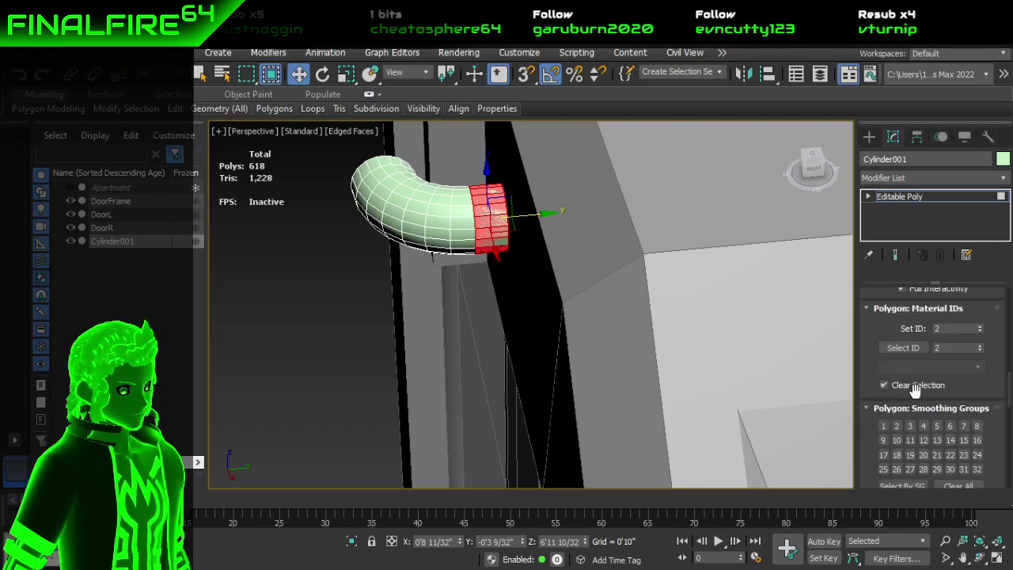
pyautogui.click(886, 427)
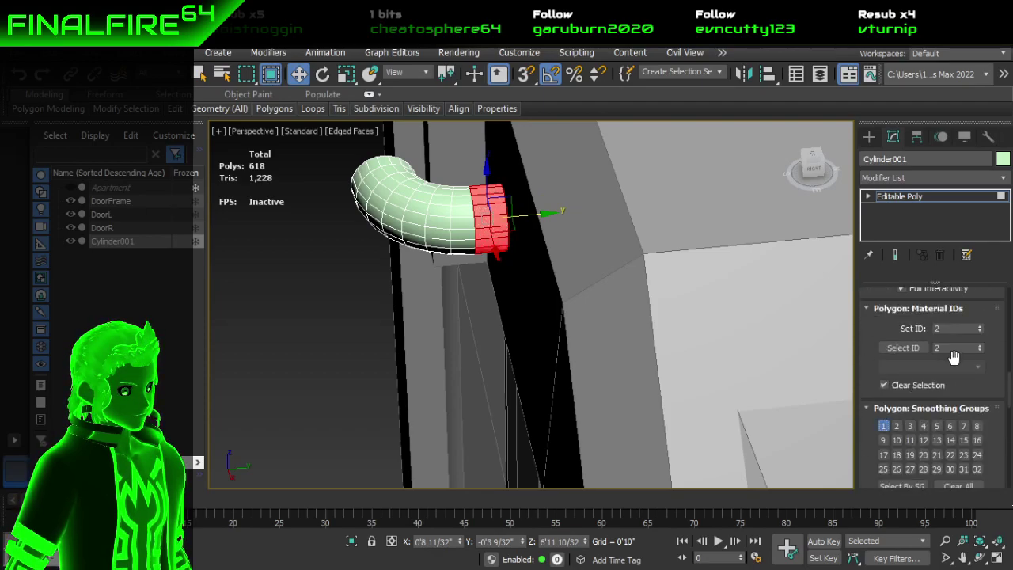
# Step: Extrude the ring outward by 0'0 4/32" along local normals to form a collar at the pipe's end
pyautogui.scroll(5, 954, 358)
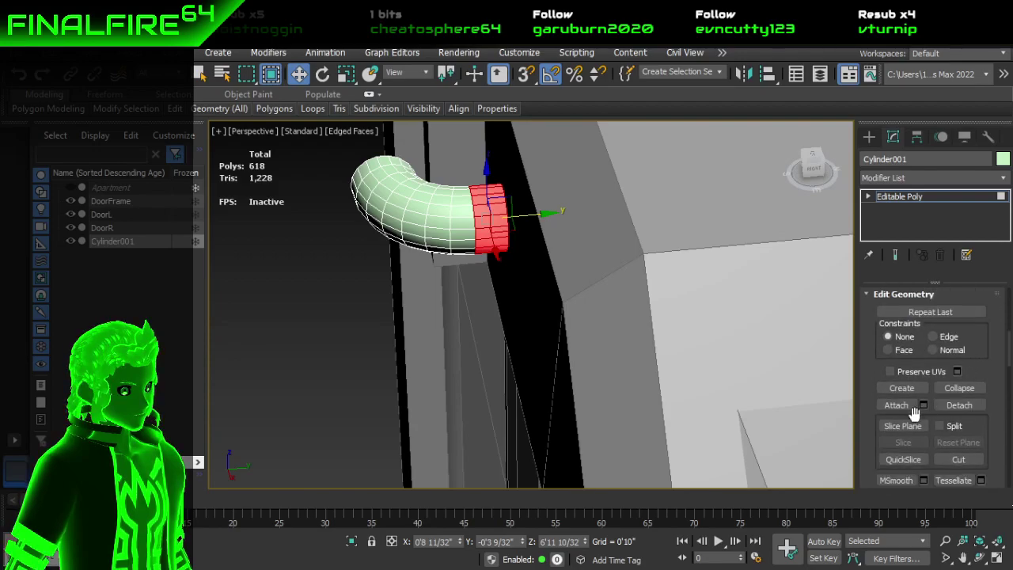
pyautogui.scroll(-6, 918, 435)
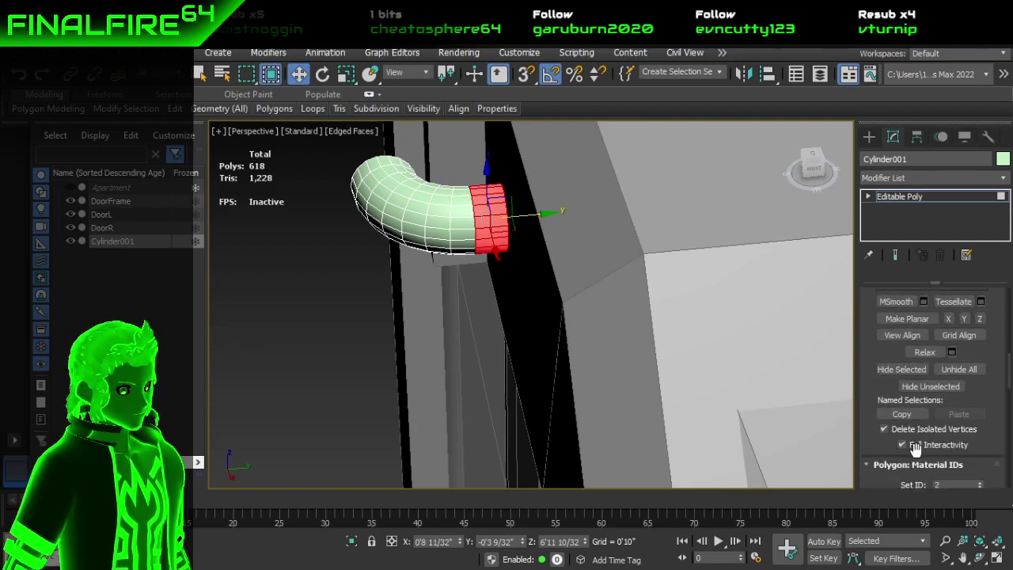
pyautogui.scroll(3, 916, 445)
pyautogui.scroll(5, 916, 445)
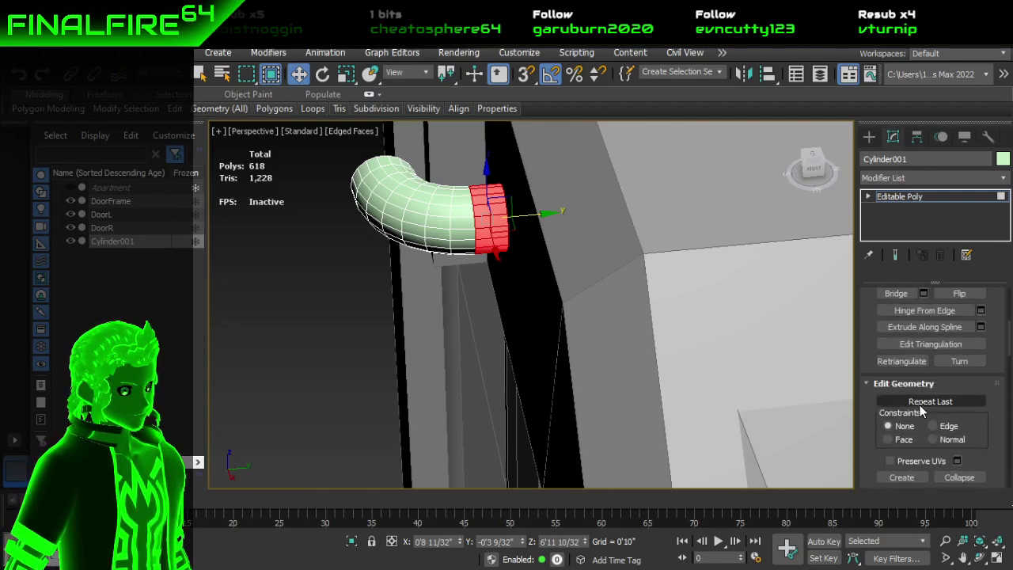
pyautogui.click(924, 326)
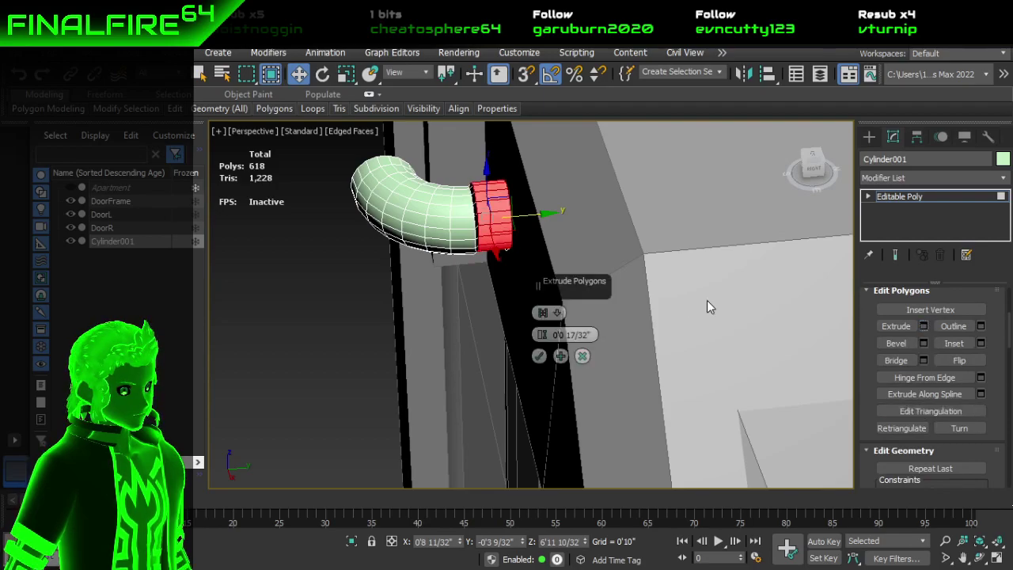
pyautogui.click(560, 312)
pyautogui.click(601, 335)
pyautogui.keyDown('alt'); pyautogui.moveTo(562, 279); pyautogui.dragTo(689, 225, button='middle'); pyautogui.keyUp('alt')
pyautogui.moveTo(541, 333); pyautogui.dragTo(542, 337)
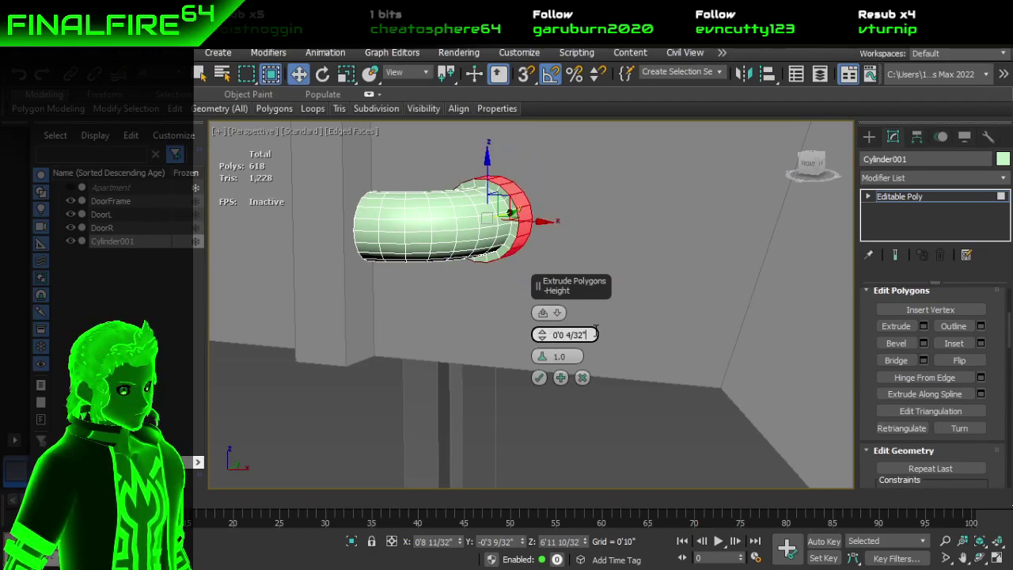
pyautogui.keyDown('alt'); pyautogui.moveTo(580, 325); pyautogui.dragTo(497, 301, button='middle'); pyautogui.keyUp('alt')
pyautogui.click(539, 378)
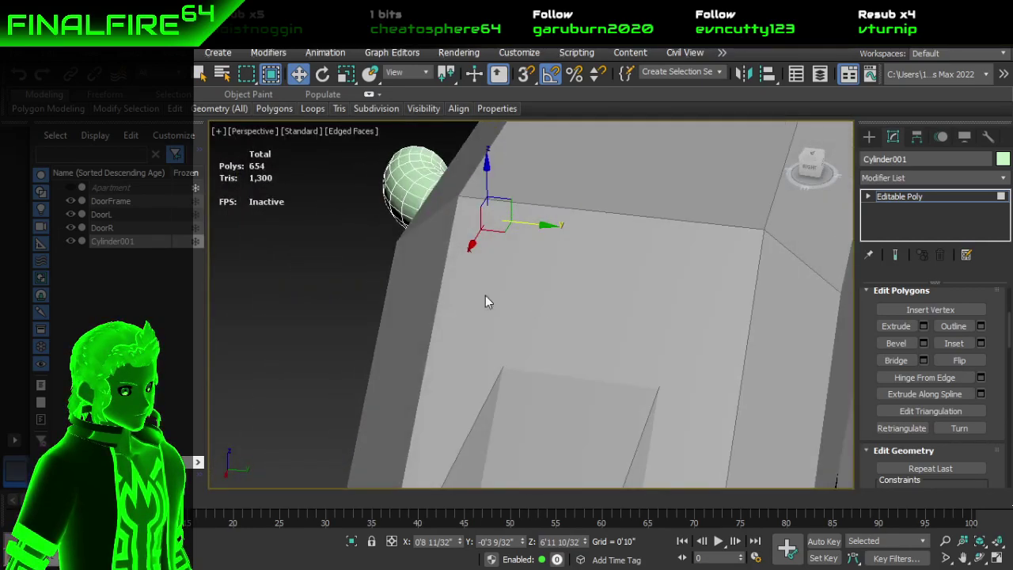
# Step: Hide the door frame, then select the collar's end faces by a 45-degree angle and delete them
pyautogui.click(71, 200)
pyautogui.keyDown('alt'); pyautogui.moveTo(531, 243); pyautogui.dragTo(570, 217, button='middle'); pyautogui.keyUp('alt')
pyautogui.scroll(2, 517, 193)
pyautogui.scroll(4, 916, 379)
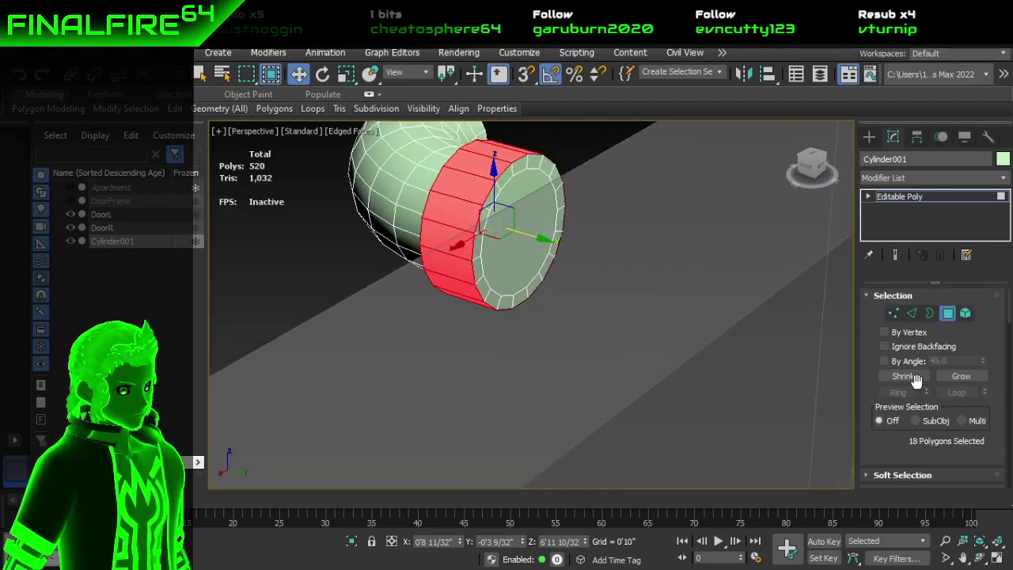
pyautogui.click(902, 361)
pyautogui.click(494, 223)
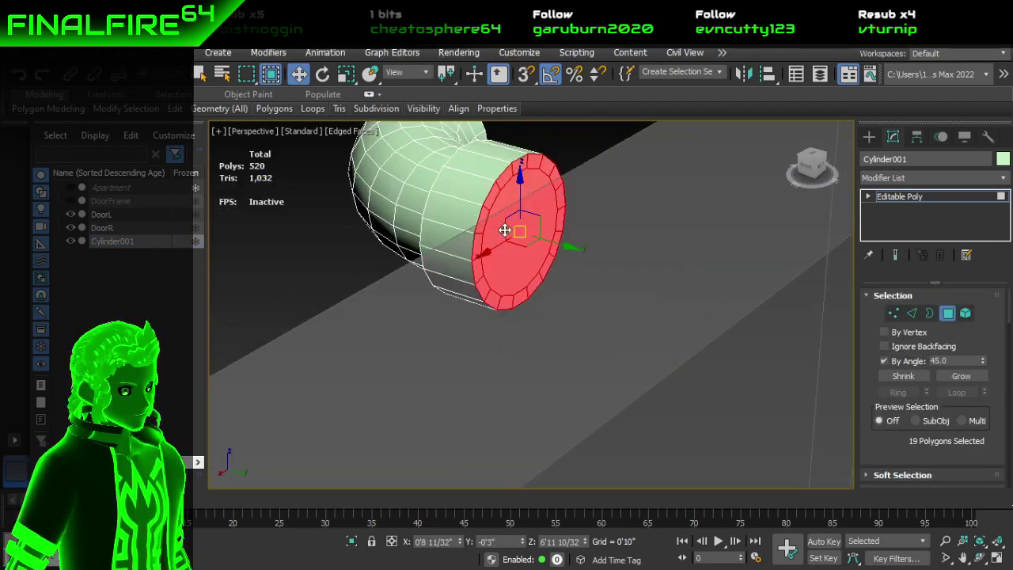
pyautogui.press('Delete')
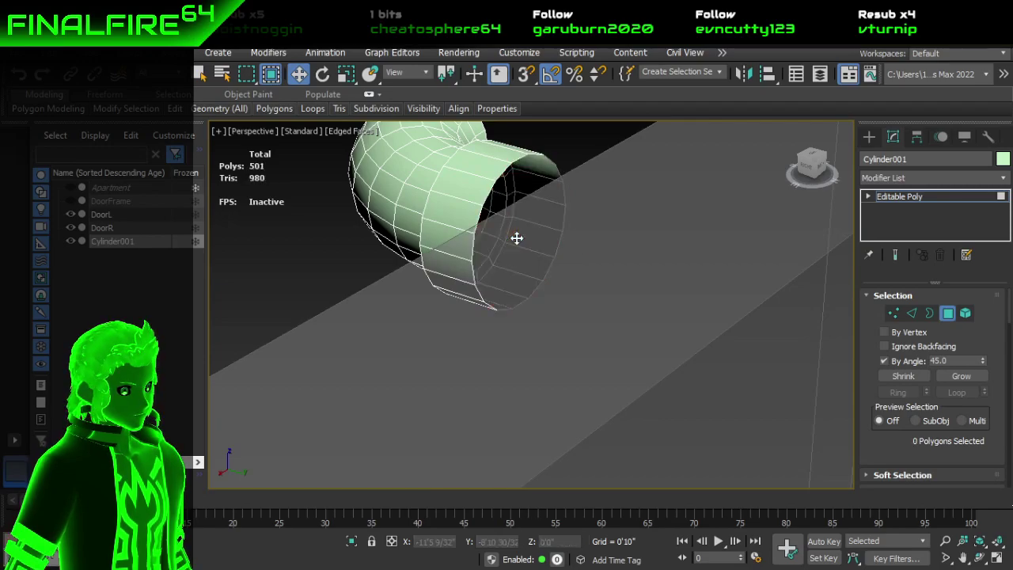
# Step: Undo the end-face deletion, the hiding of the door frame and the collar extrusion
pyautogui.click(947, 315)
pyautogui.keyDown('alt'); pyautogui.moveTo(566, 257); pyautogui.dragTo(661, 254, button='middle'); pyautogui.keyUp('alt')
pyautogui.hotkey('ctrl', 'z')
pyautogui.click(934, 298)
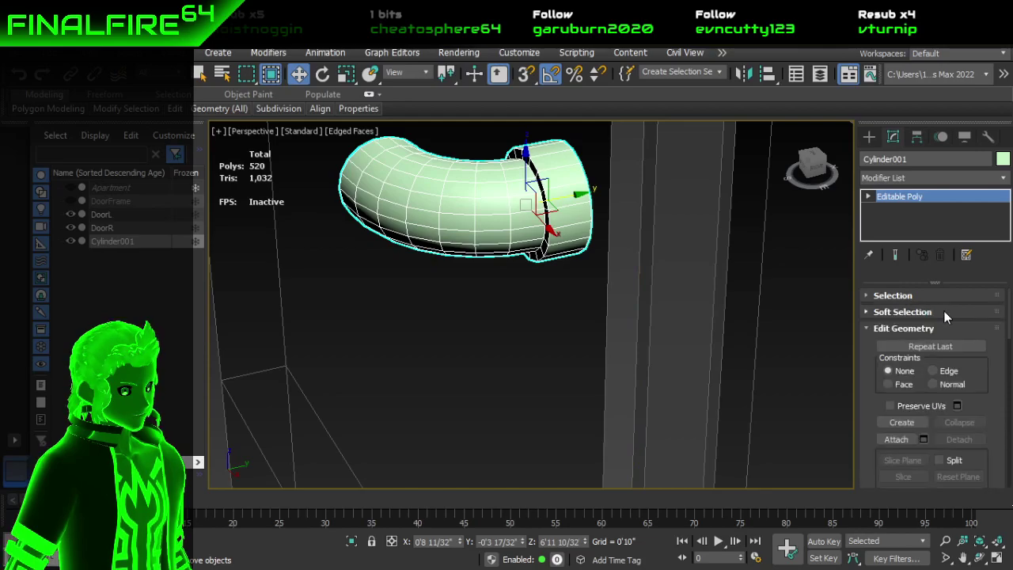
pyautogui.click(945, 296)
pyautogui.click(948, 313)
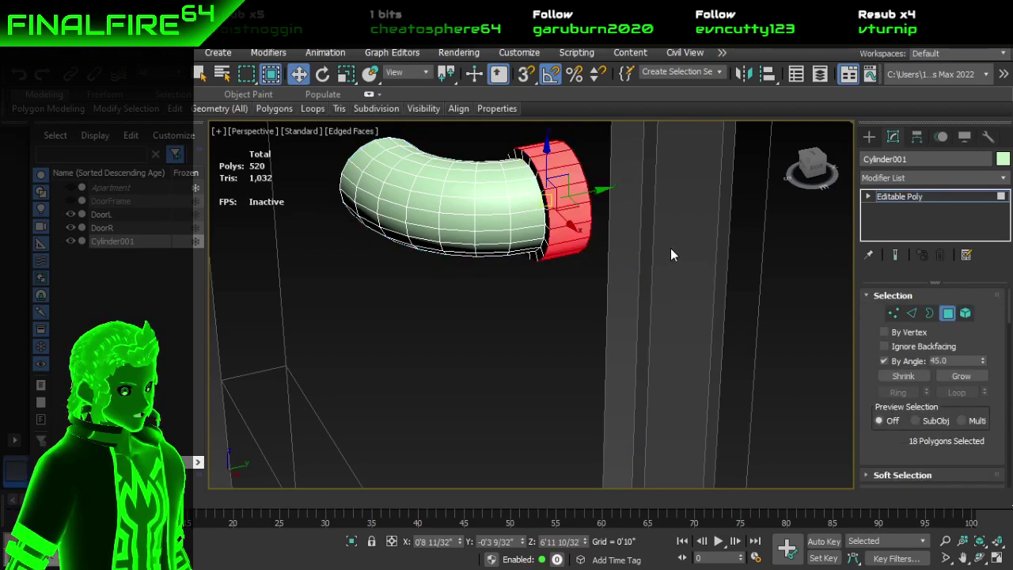
pyautogui.hotkey('ctrl', 'z')
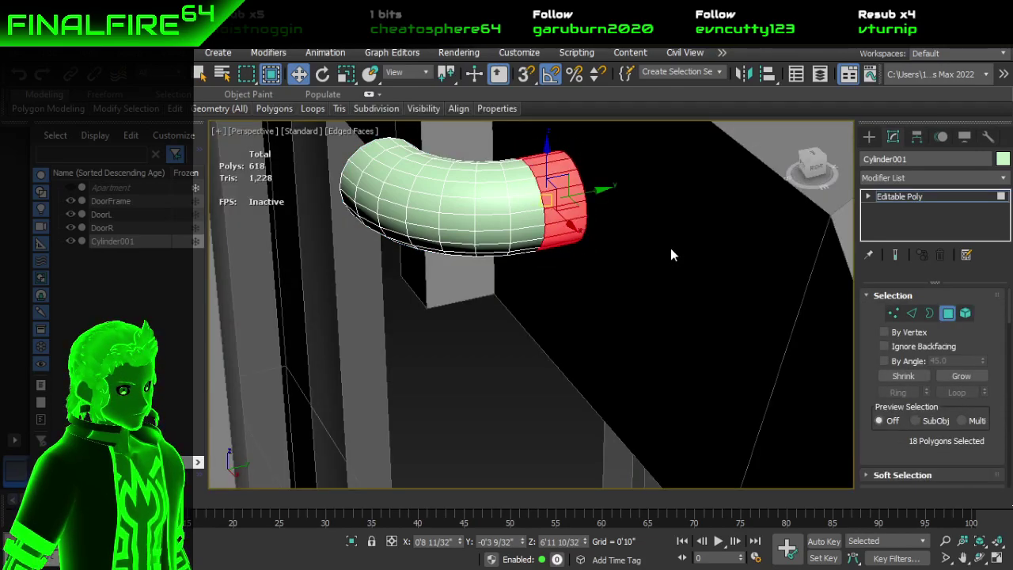
pyautogui.keyDown('alt'); pyautogui.moveTo(671, 251); pyautogui.dragTo(559, 329, button='middle'); pyautogui.keyUp('alt')
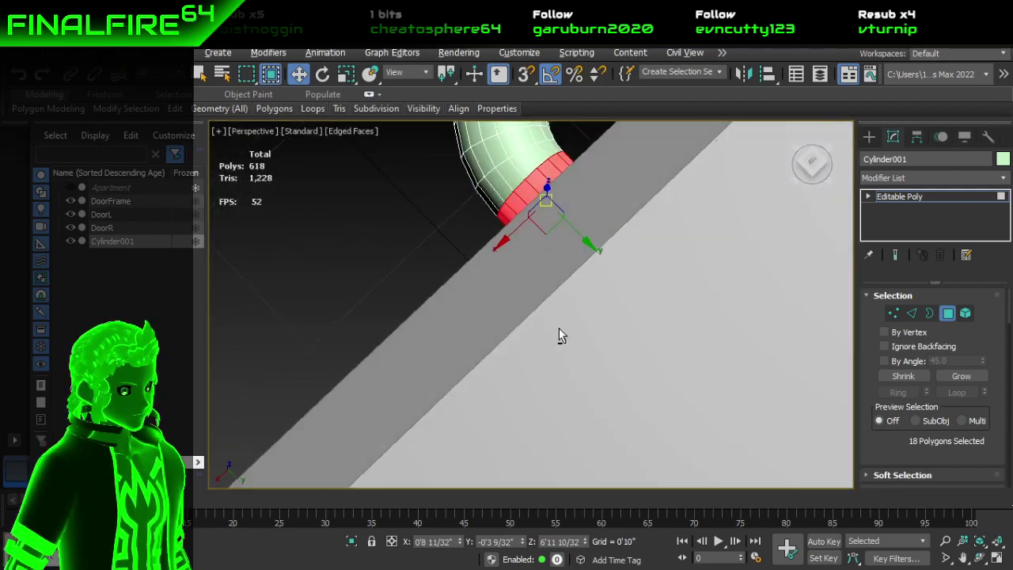
# Step: Hide the door frame and extrude the ring at the pipe's end with a height of 0'1"
pyautogui.click(71, 201)
pyautogui.keyDown('alt'); pyautogui.moveTo(361, 226); pyautogui.dragTo(626, 213, button='middle'); pyautogui.keyUp('alt')
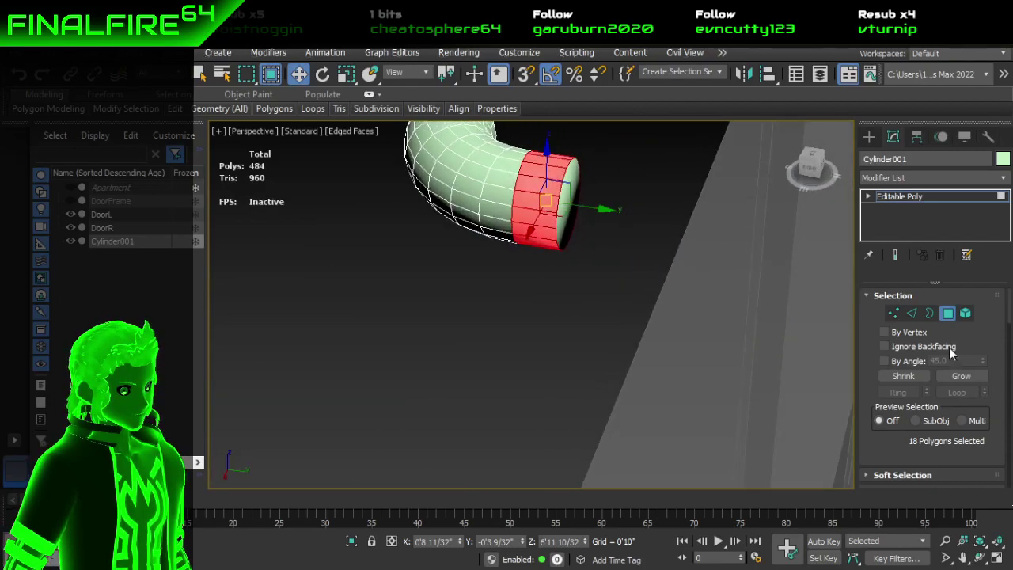
pyautogui.scroll(-3, 935, 407)
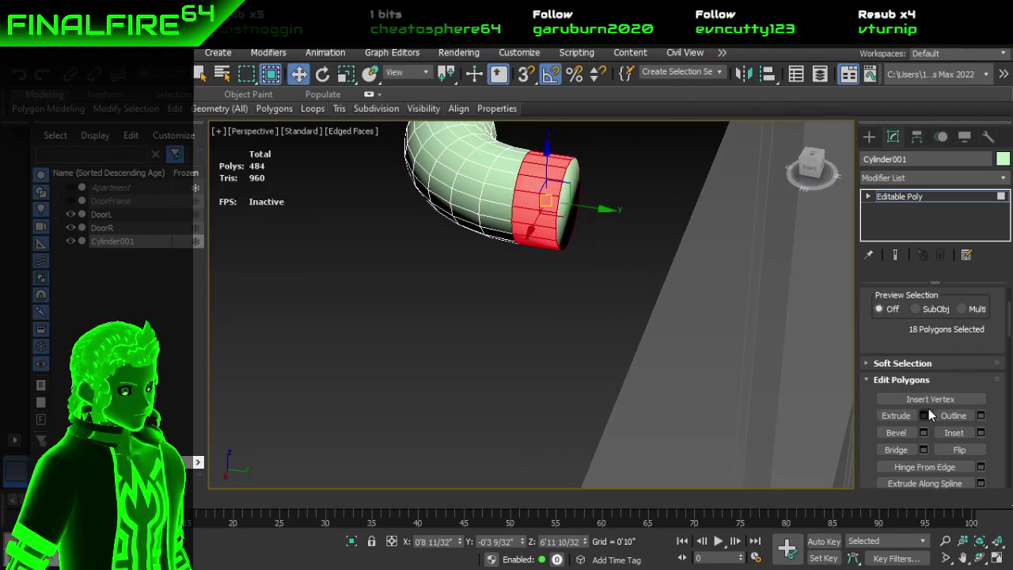
pyautogui.click(924, 416)
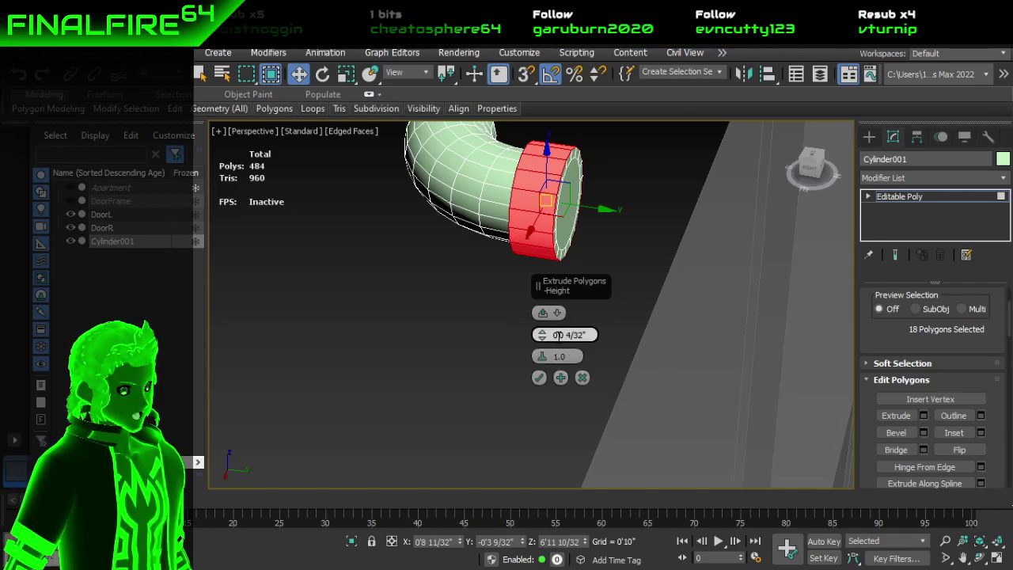
pyautogui.moveTo(557, 335); pyautogui.dragTo(579, 335)
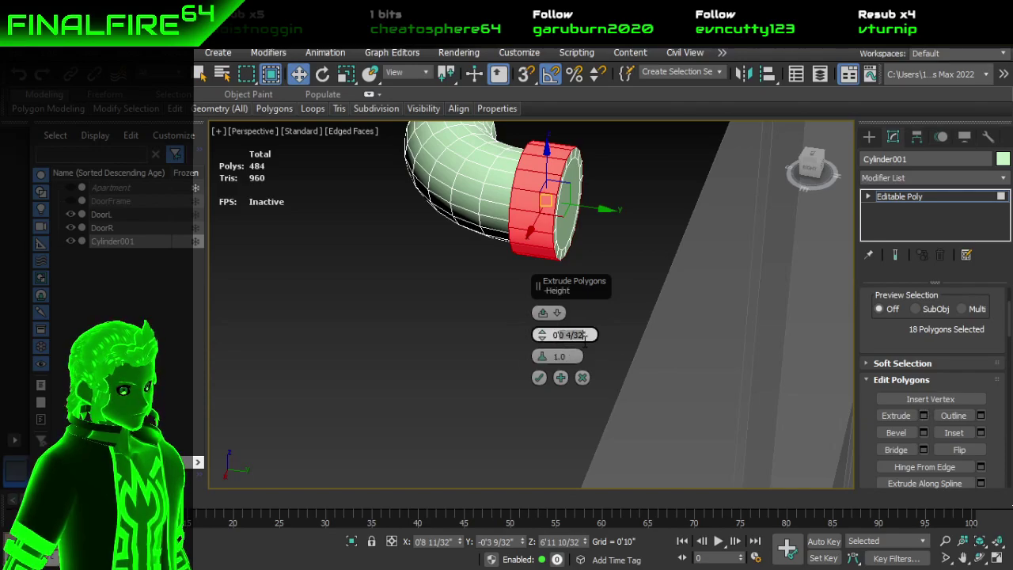
pyautogui.write("0'1")
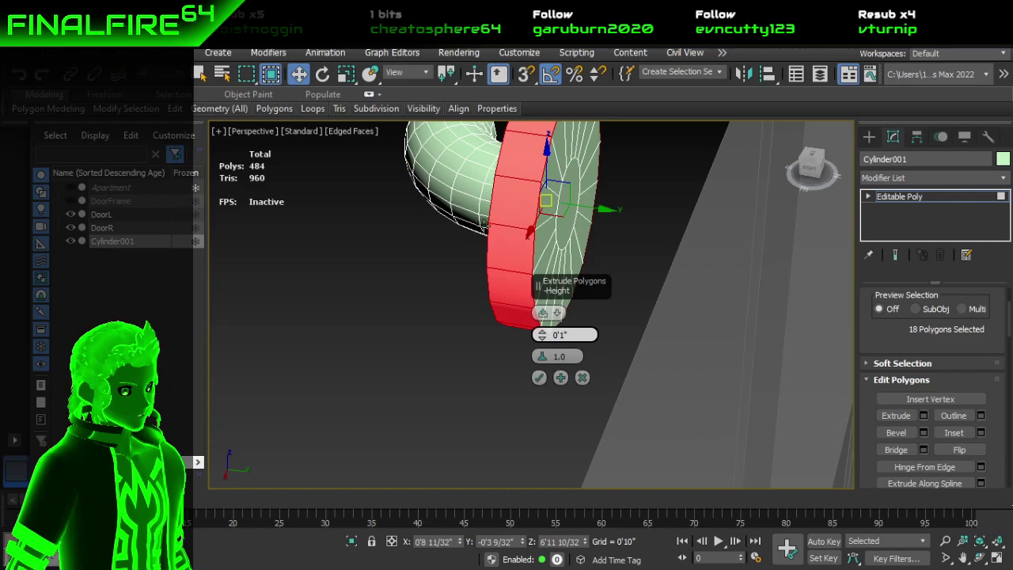
pyautogui.press('Return')
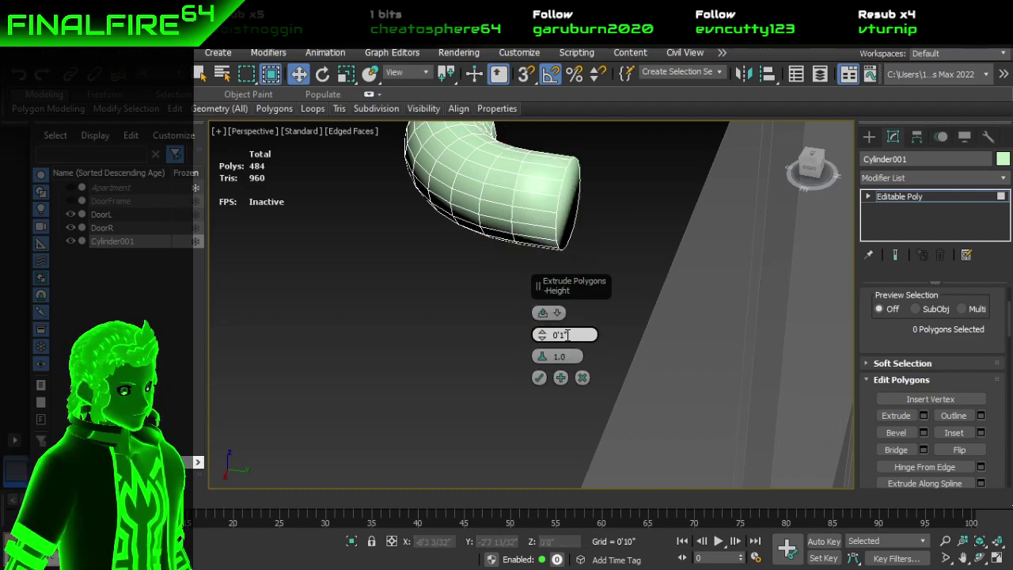
# Step: Set the collar extrusion height to 0'0 8/32" and apply it to the ring at the pipe's end
pyautogui.moveTo(574, 335); pyautogui.dragTo(542, 338)
pyautogui.write('0')
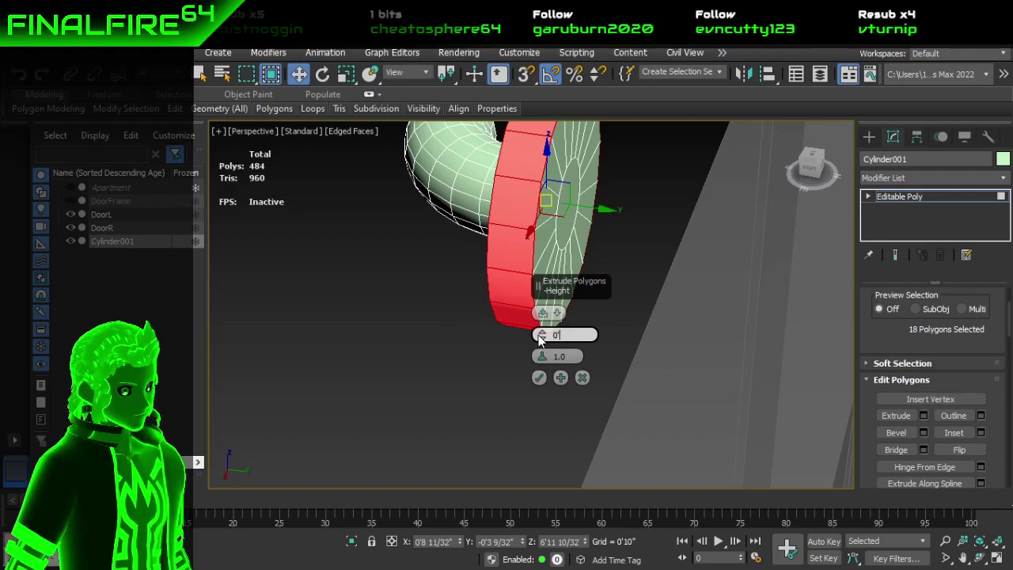
pyautogui.write("'0.5")
pyautogui.press('Return')
pyautogui.keyDown('alt'); pyautogui.moveTo(421, 160); pyautogui.dragTo(507, 253, button='middle'); pyautogui.keyUp('alt')
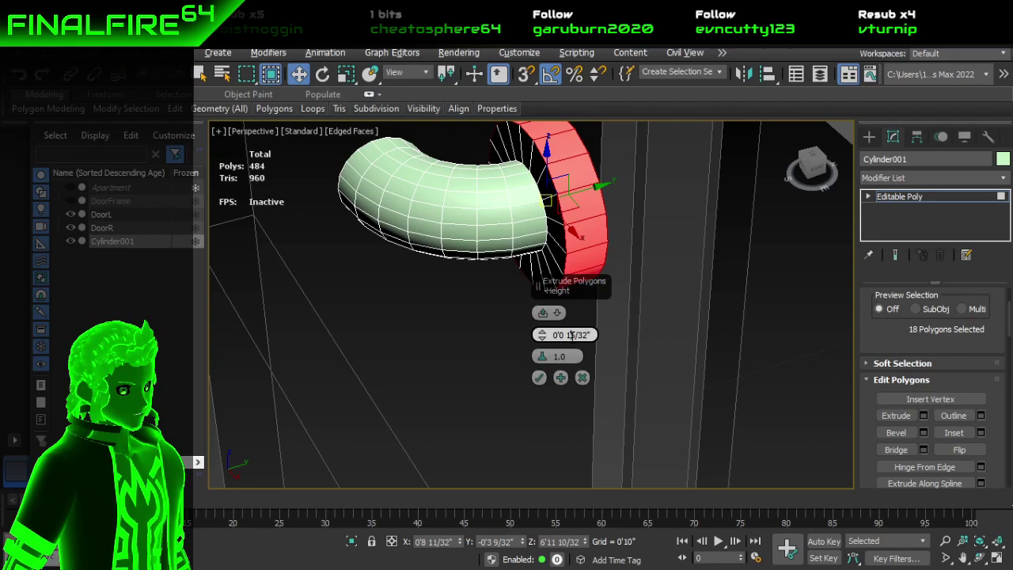
pyautogui.press('Delete')
pyautogui.press('Delete')
pyautogui.write('8')
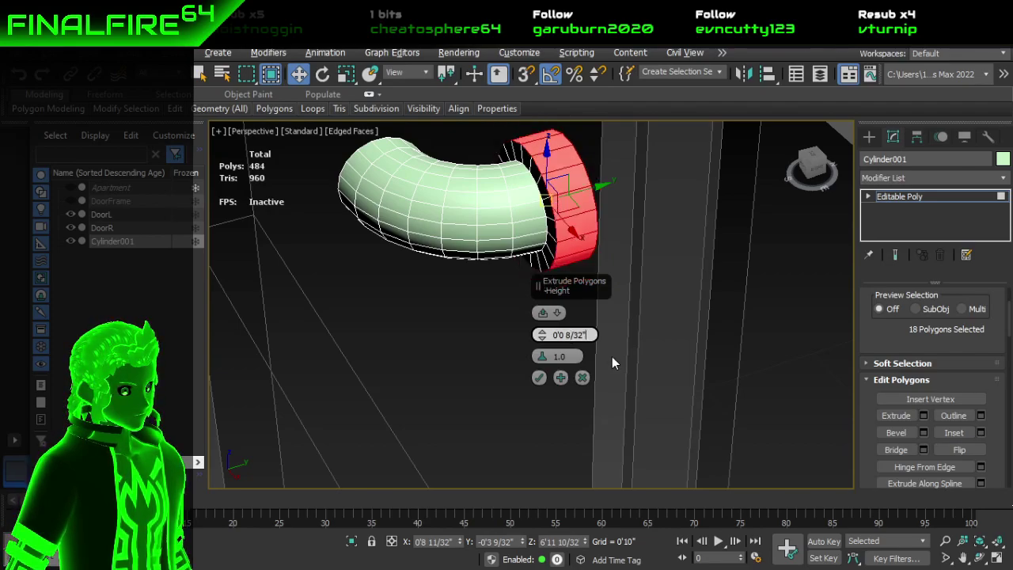
pyautogui.click(539, 378)
# Step: Delete the collar's flat outer end faces, selecting them by a 45-degree angle, and leave polygon editing
pyautogui.keyDown('alt'); pyautogui.moveTo(534, 380); pyautogui.dragTo(670, 308, button='middle'); pyautogui.keyUp('alt')
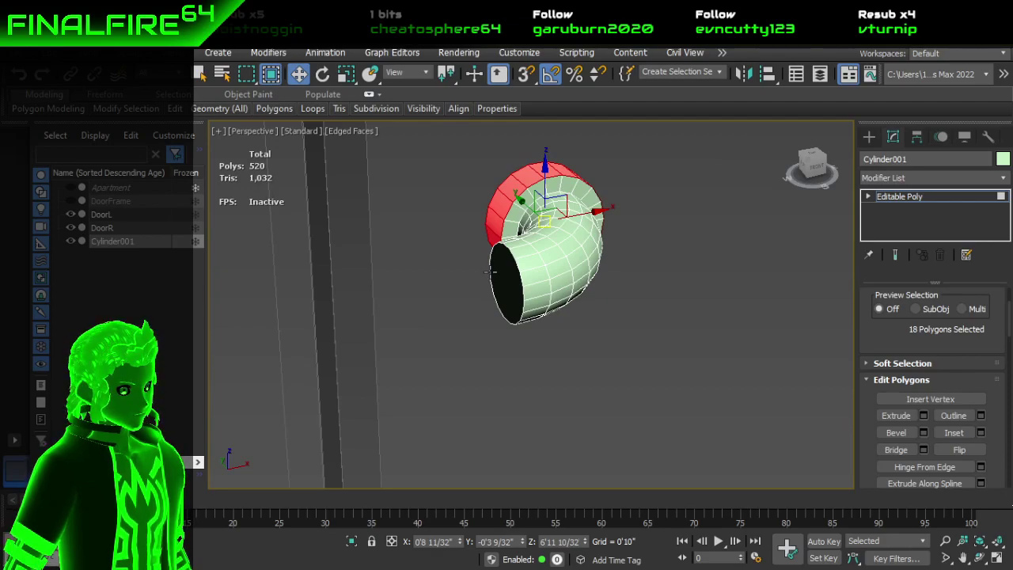
pyautogui.keyDown('alt'); pyautogui.moveTo(497, 262); pyautogui.dragTo(269, 241, button='middle'); pyautogui.keyUp('alt')
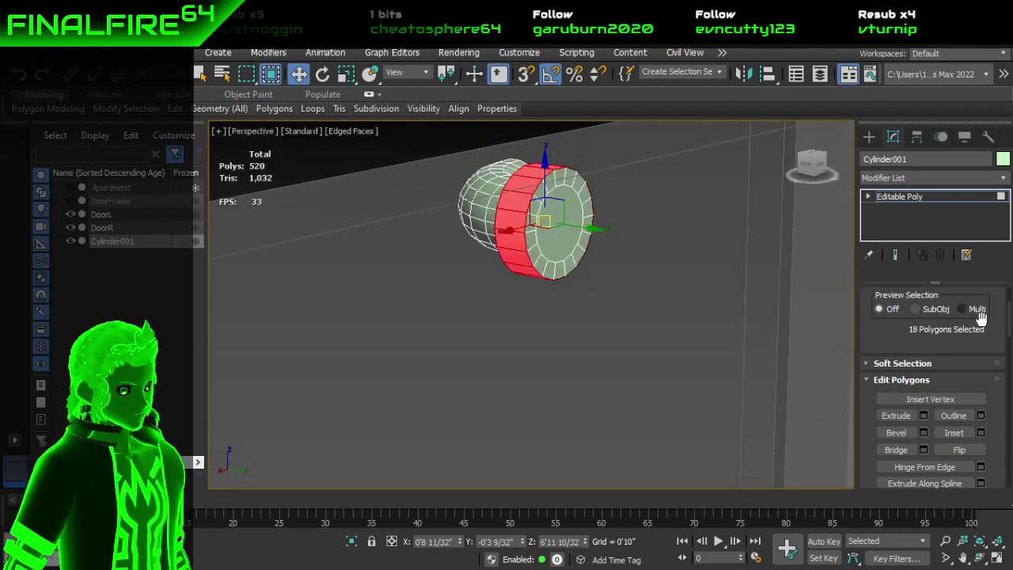
pyautogui.scroll(3, 984, 315)
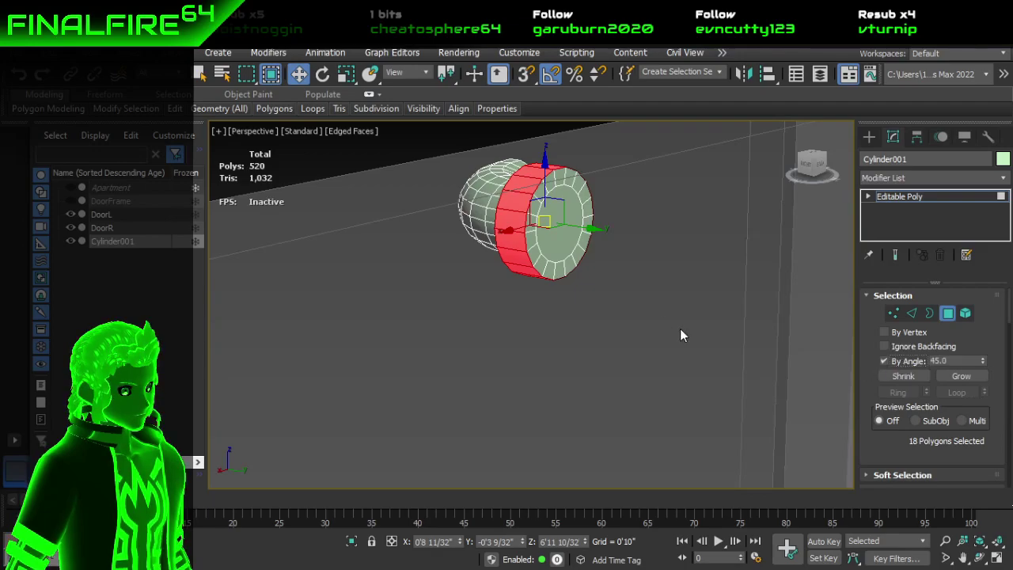
pyautogui.click(552, 250)
pyautogui.press('Delete')
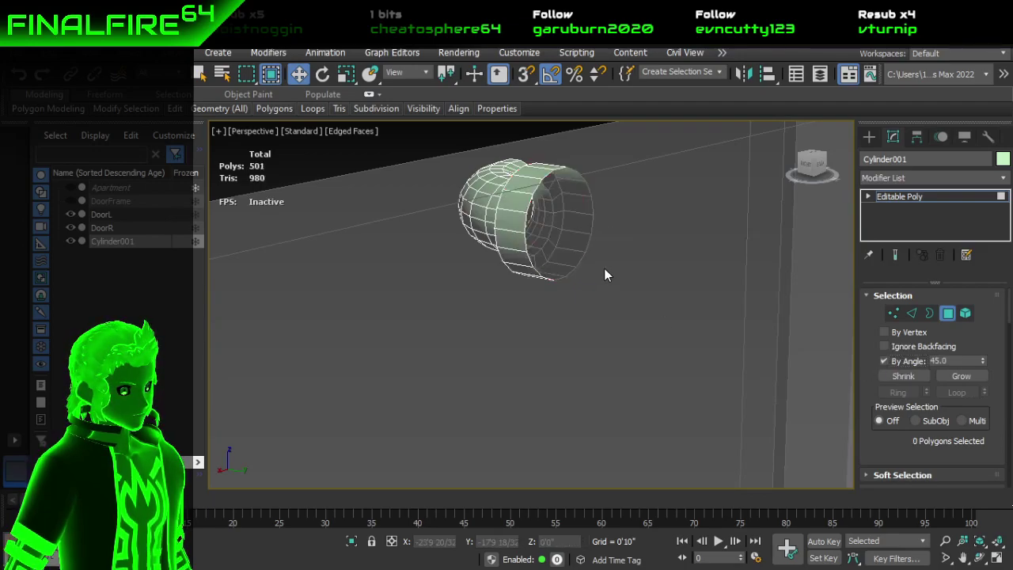
pyautogui.keyDown('alt'); pyautogui.moveTo(635, 235); pyautogui.dragTo(734, 230, button='middle'); pyautogui.keyUp('alt')
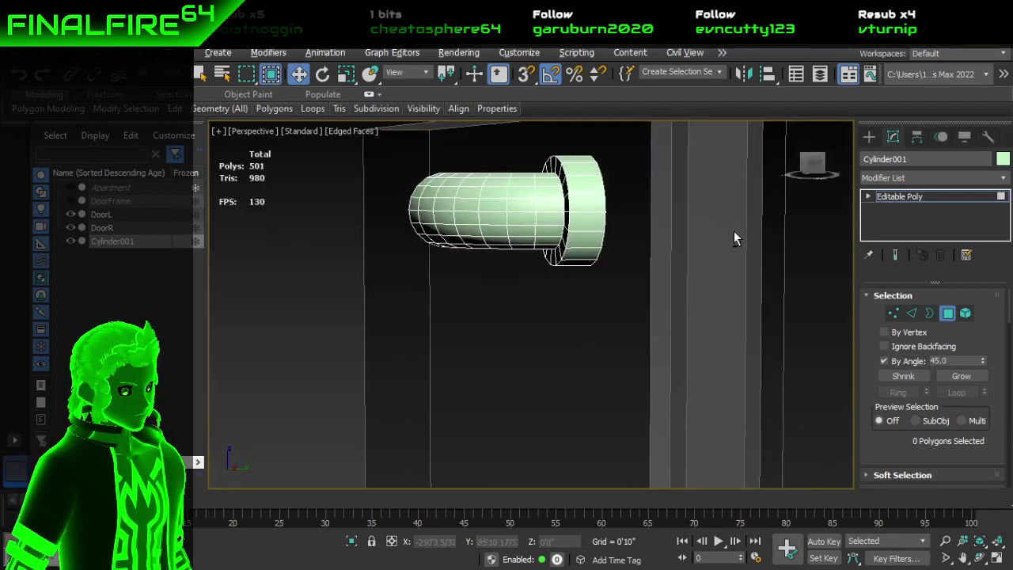
pyautogui.click(948, 314)
# Step: Turn off selection by angle and extrude the flat cap at the pipe's other end by 0'0 16/32"
pyautogui.scroll(-3, 753, 269)
pyautogui.keyDown('alt'); pyautogui.moveTo(676, 265); pyautogui.dragTo(884, 306, button='middle'); pyautogui.keyUp('alt')
pyautogui.scroll(3, 702, 307)
pyautogui.keyDown('alt'); pyautogui.moveTo(696, 317); pyautogui.dragTo(577, 316, button='middle'); pyautogui.keyUp('alt')
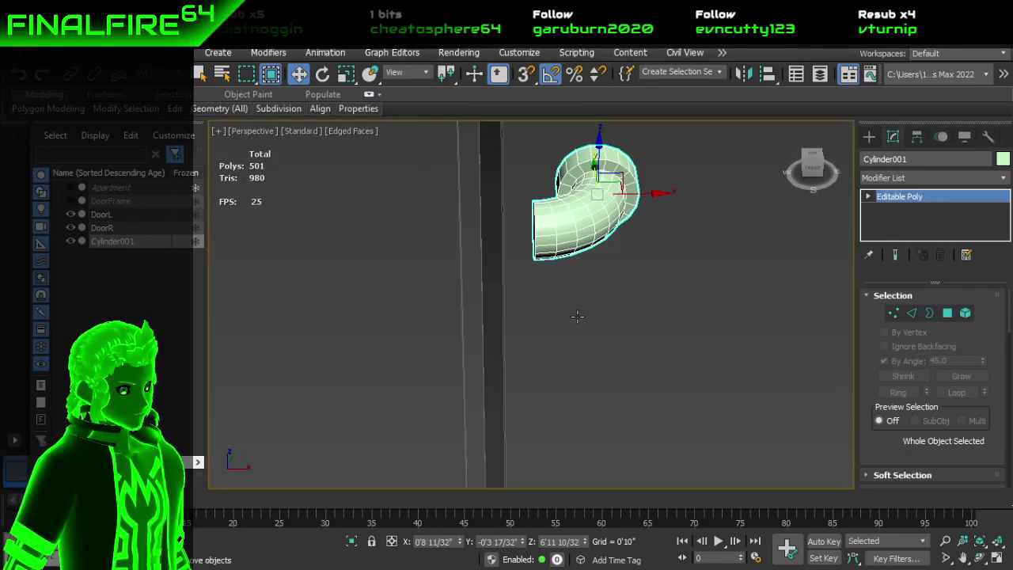
pyautogui.click(949, 315)
pyautogui.keyDown('alt'); pyautogui.moveTo(702, 312); pyautogui.dragTo(654, 312, button='middle'); pyautogui.keyUp('alt')
pyautogui.click(554, 248)
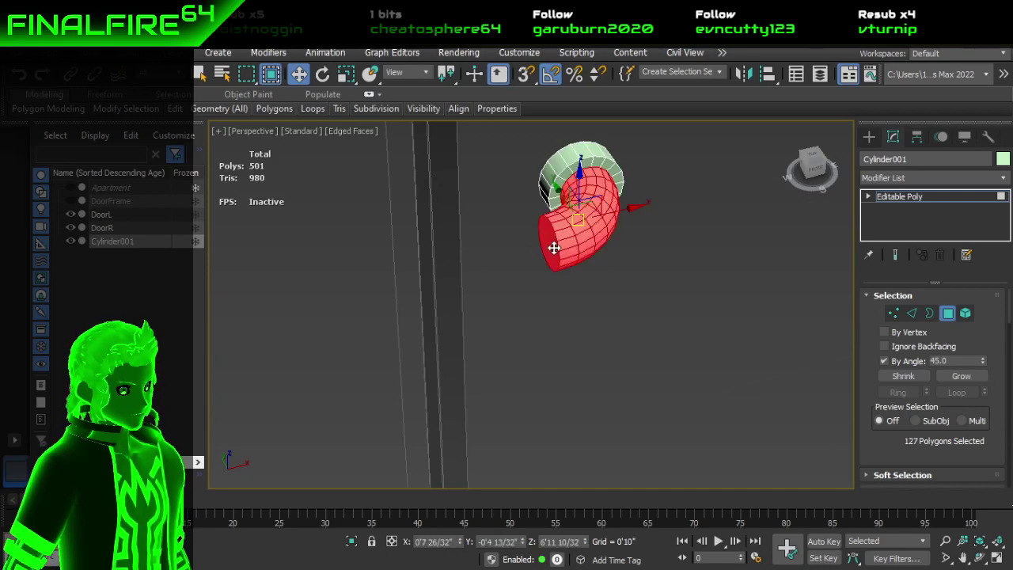
pyautogui.click(897, 361)
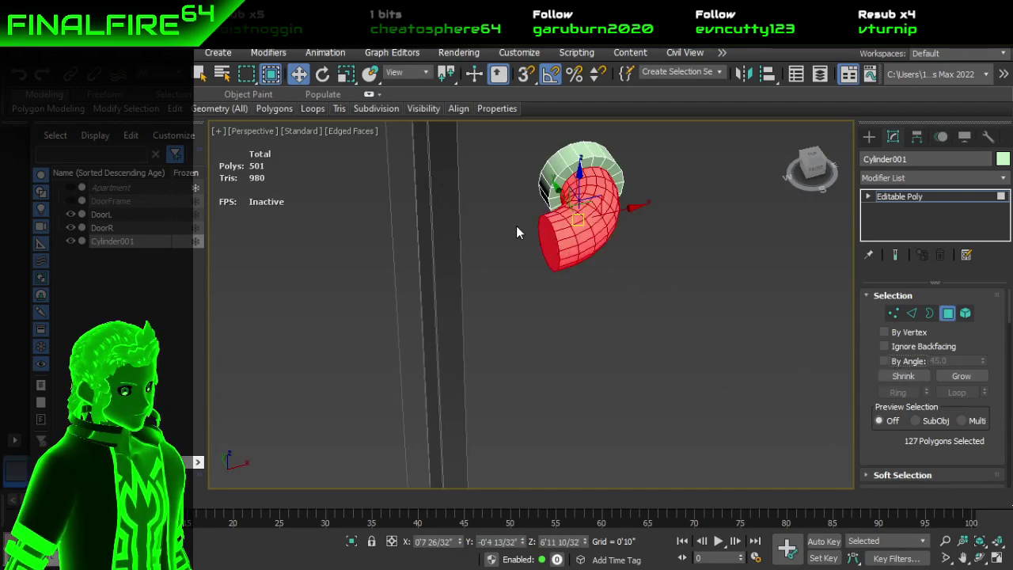
pyautogui.click(545, 240)
pyautogui.scroll(-4, 920, 378)
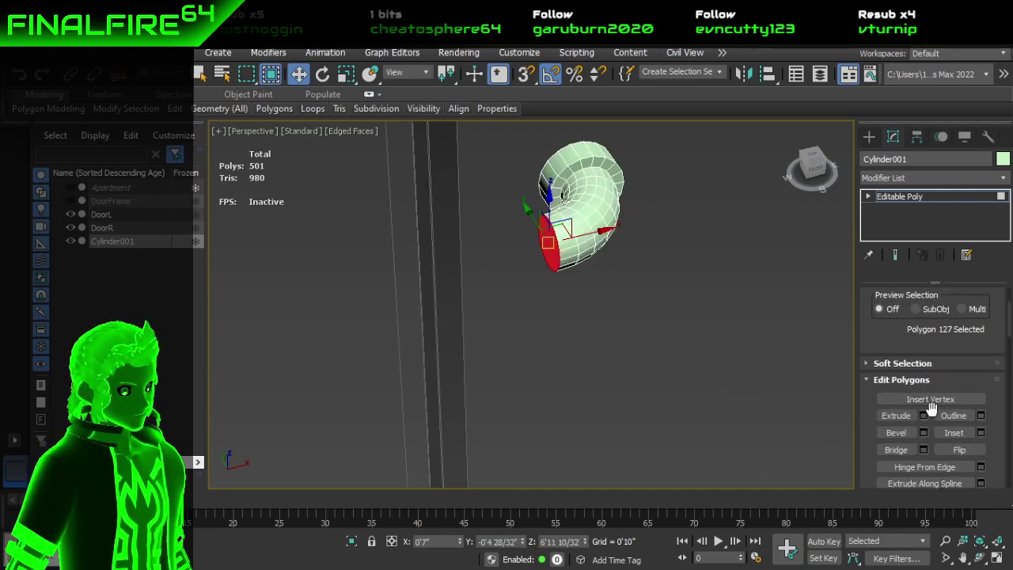
pyautogui.click(924, 415)
pyautogui.moveTo(542, 335); pyautogui.dragTo(579, 335)
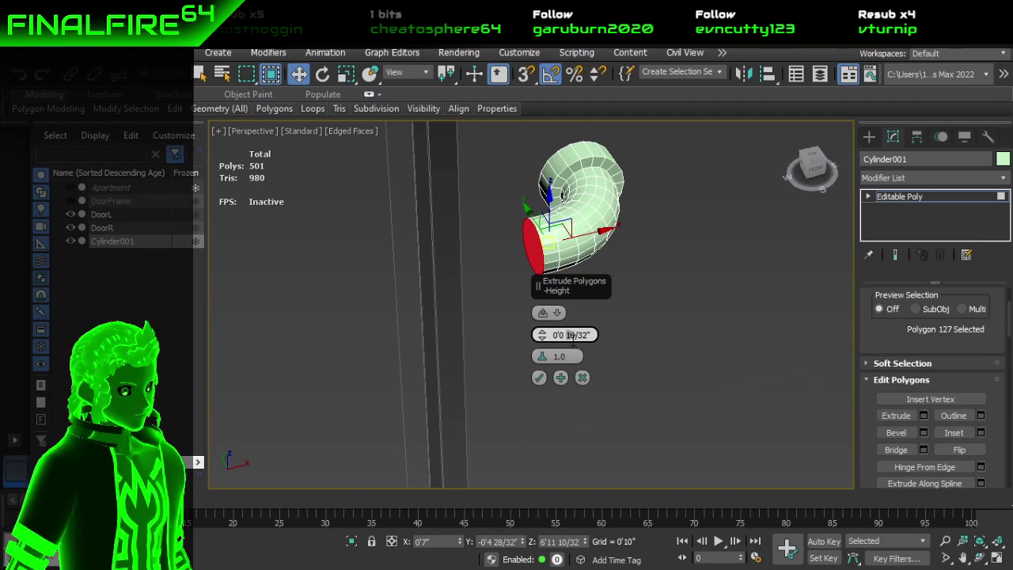
pyautogui.write('16/')
pyautogui.press('Return')
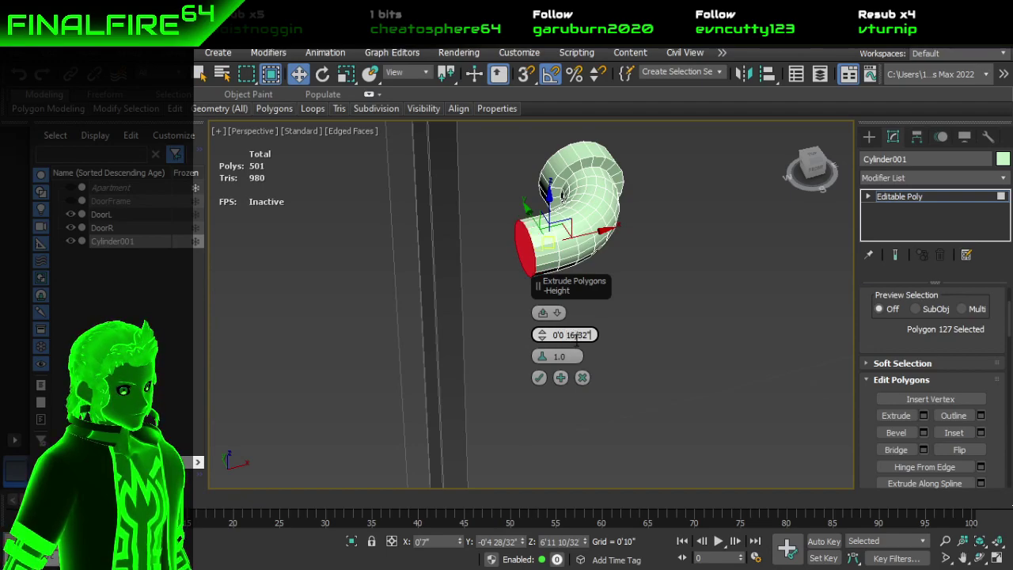
pyautogui.click(540, 378)
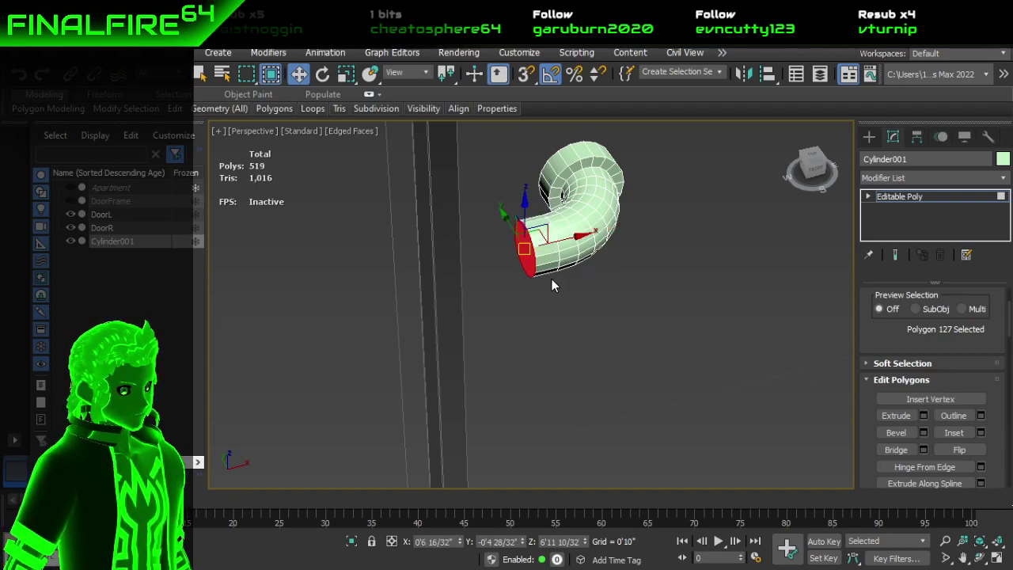
# Step: Extrude the new ring of side faces at that end outward by 0'0 8/32" to form a second collar
pyautogui.click(543, 251)
pyautogui.keyDown('shift'); pyautogui.click(548, 255); pyautogui.keyUp('shift')
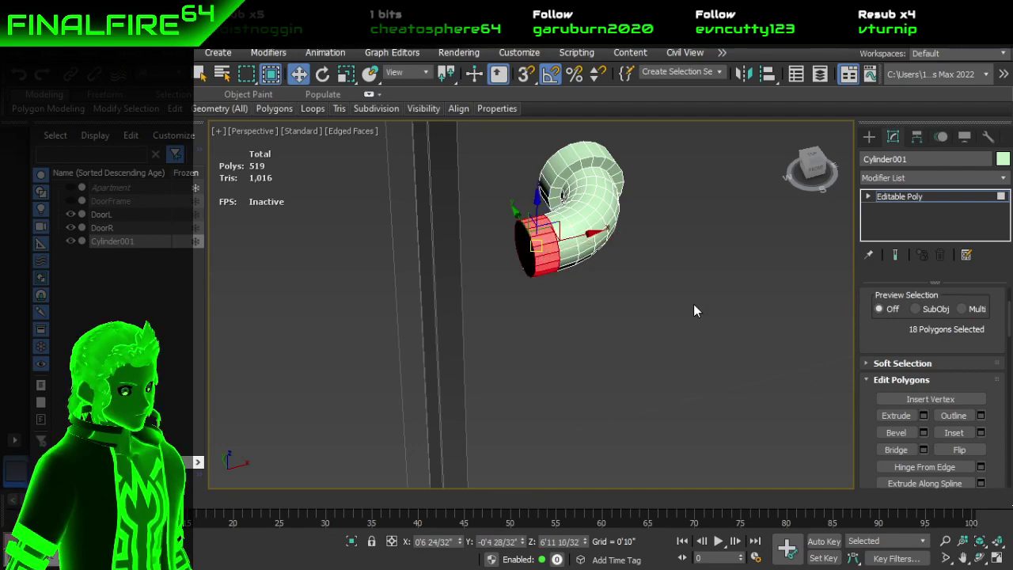
pyautogui.click(923, 415)
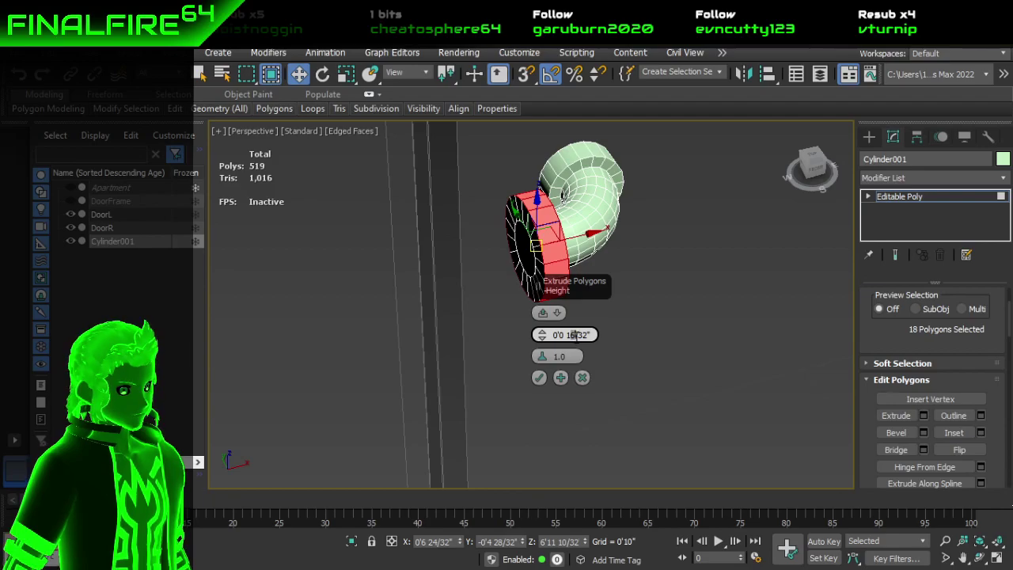
pyautogui.press('Return')
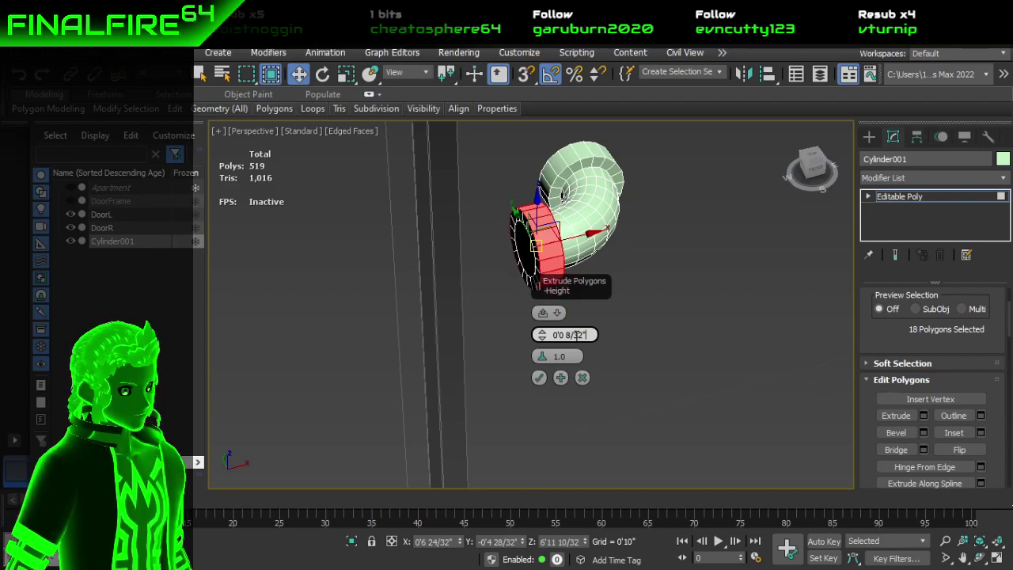
pyautogui.click(538, 377)
# Step: Select the second collar's flat end: the centre cap and all the faces of the ring around it
pyautogui.keyDown('alt'); pyautogui.moveTo(543, 358); pyautogui.dragTo(611, 306, button='middle'); pyautogui.keyUp('alt')
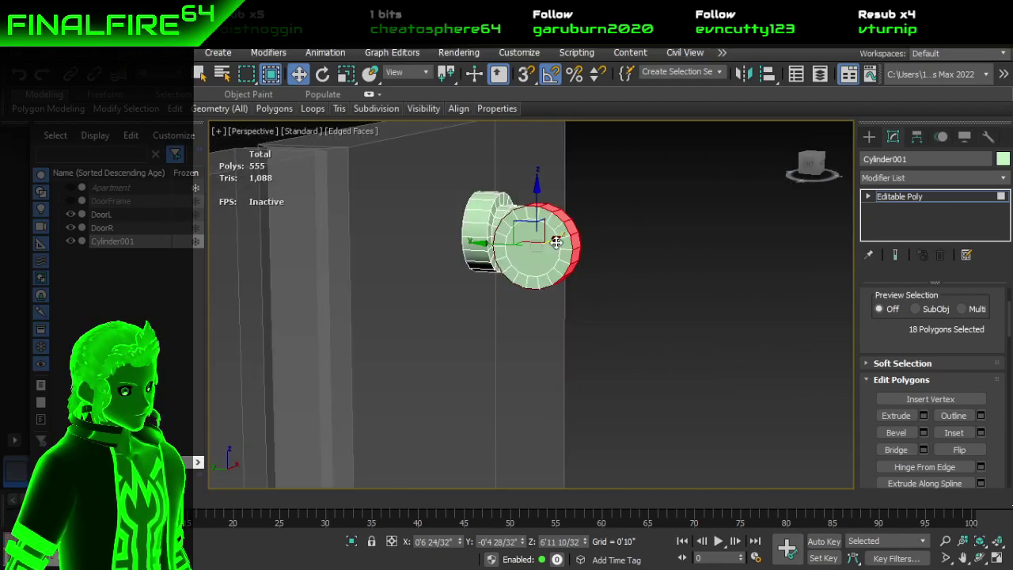
pyautogui.keyDown('alt'); pyautogui.moveTo(602, 196); pyautogui.dragTo(534, 266, button='middle'); pyautogui.keyUp('alt')
pyautogui.click(535, 266)
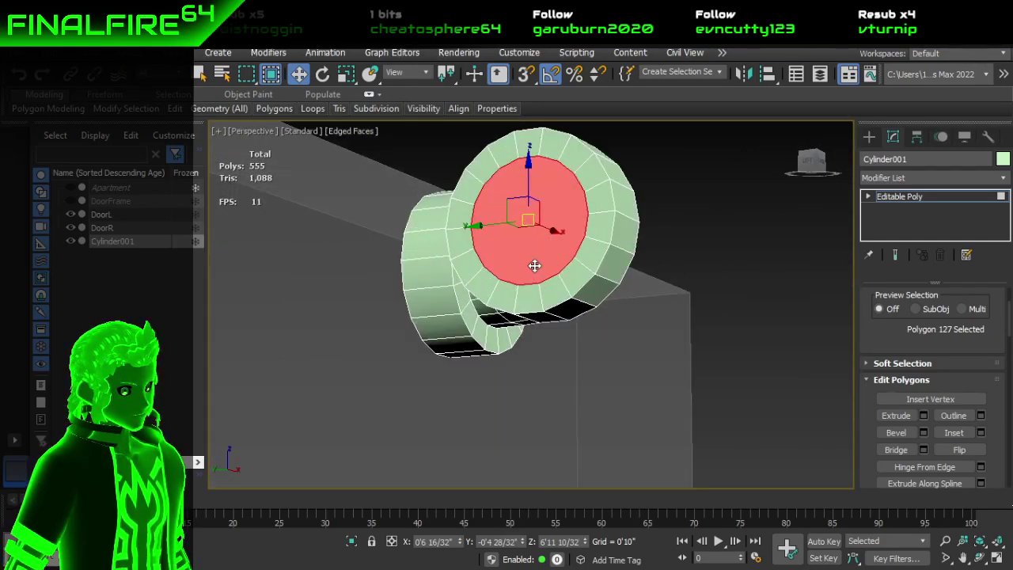
pyautogui.keyDown('ctrl'); pyautogui.click(552, 286); pyautogui.keyUp('ctrl')
pyautogui.keyDown('ctrl'); pyautogui.click(577, 277); pyautogui.keyUp('ctrl')
pyautogui.keyDown('ctrl'); pyautogui.click(590, 250); pyautogui.keyUp('ctrl')
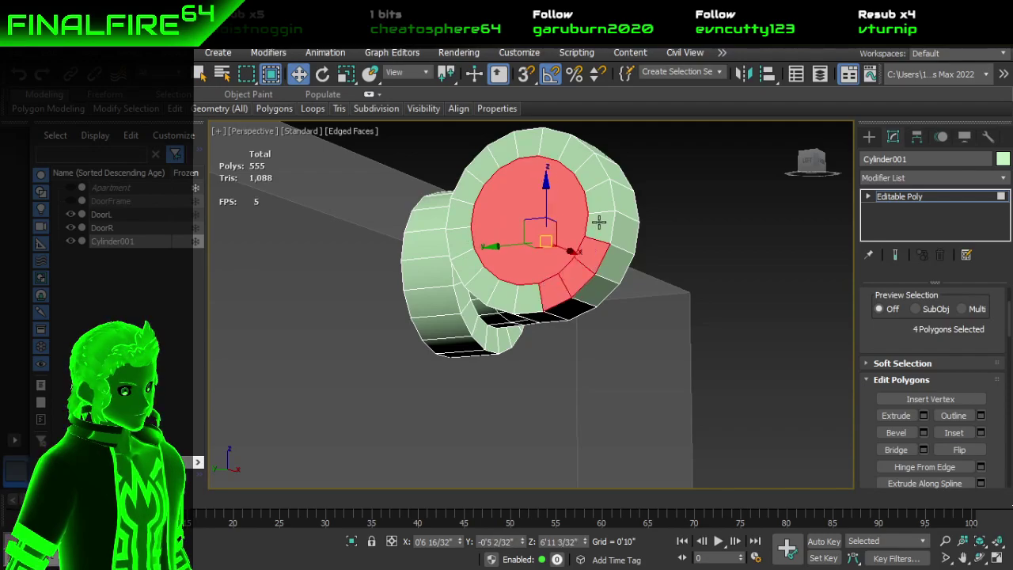
pyautogui.keyDown('ctrl'); pyautogui.click(601, 224); pyautogui.keyUp('ctrl')
pyautogui.keyDown('ctrl'); pyautogui.click(599, 198); pyautogui.keyUp('ctrl')
pyautogui.keyDown('ctrl'); pyautogui.click(580, 157); pyautogui.keyUp('ctrl')
pyautogui.keyDown('ctrl'); pyautogui.click(554, 144); pyautogui.keyUp('ctrl')
pyautogui.keyDown('ctrl'); pyautogui.click(520, 136); pyautogui.keyUp('ctrl')
pyautogui.keyDown('ctrl'); pyautogui.click(497, 149); pyautogui.keyUp('ctrl')
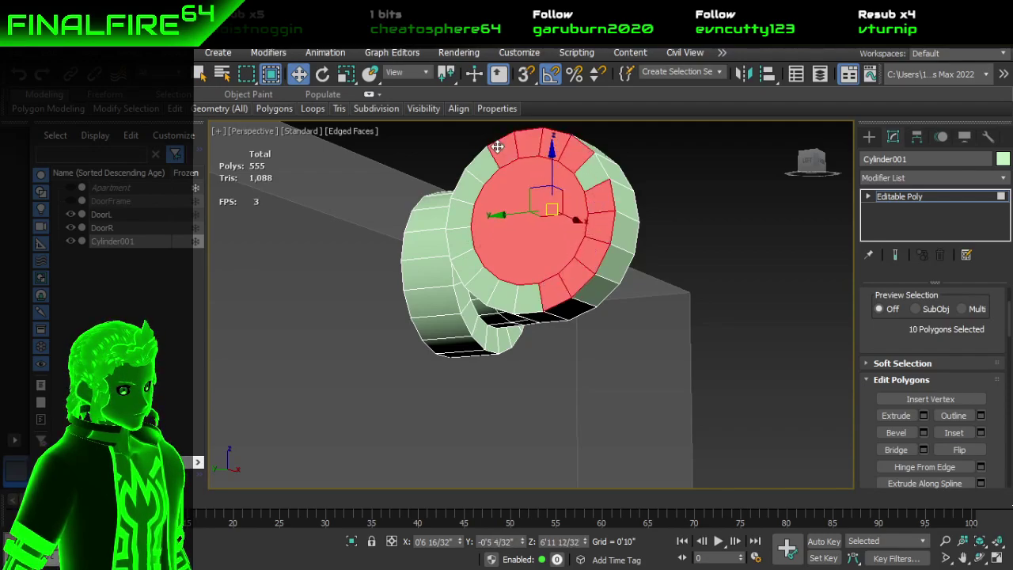
pyautogui.keyDown('ctrl'); pyautogui.click(475, 173); pyautogui.keyUp('ctrl')
pyautogui.keyDown('ctrl'); pyautogui.click(464, 189); pyautogui.keyUp('ctrl')
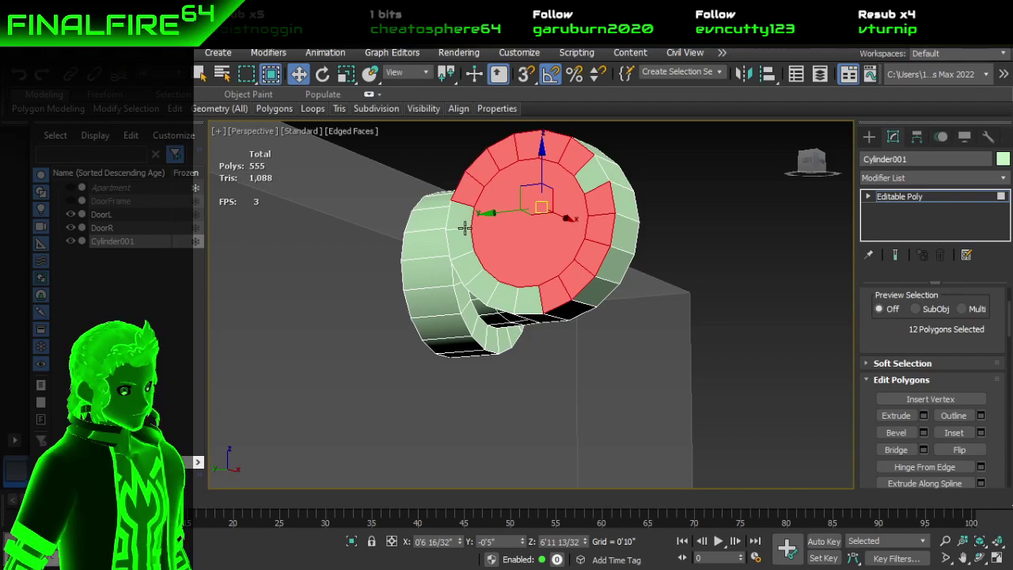
pyautogui.press('q')
pyautogui.keyDown('ctrl'); pyautogui.click(462, 220); pyautogui.keyUp('ctrl')
pyautogui.keyDown('ctrl'); pyautogui.click(460, 239); pyautogui.keyUp('ctrl')
pyautogui.keyDown('ctrl'); pyautogui.click(467, 263); pyautogui.keyUp('ctrl')
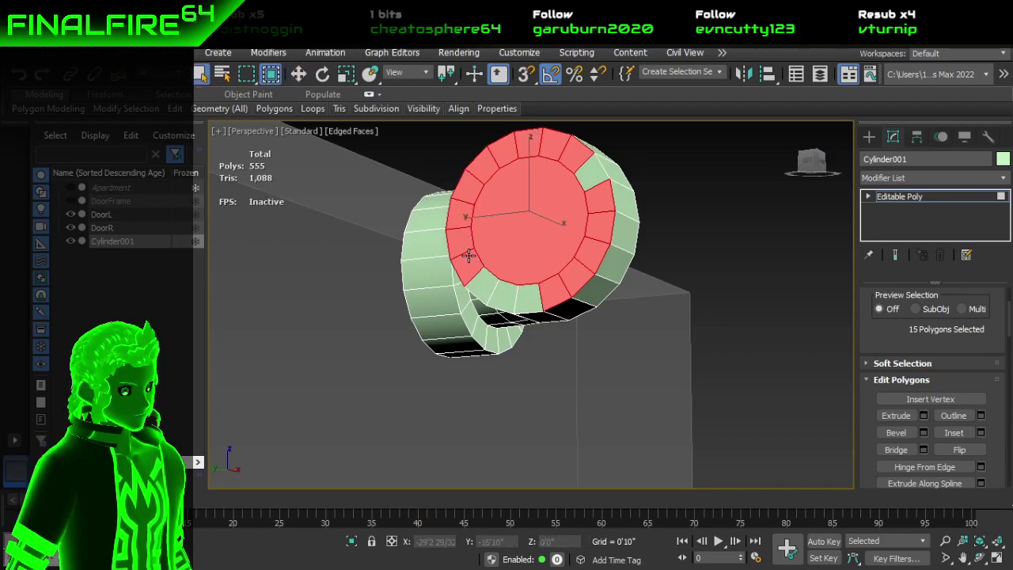
pyautogui.keyDown('ctrl'); pyautogui.click(488, 290); pyautogui.keyUp('ctrl')
pyautogui.keyDown('ctrl'); pyautogui.click(502, 298); pyautogui.keyUp('ctrl')
pyautogui.keyDown('ctrl'); pyautogui.click(529, 298); pyautogui.keyUp('ctrl')
pyautogui.keyDown('ctrl'); pyautogui.click(593, 176); pyautogui.keyUp('ctrl')
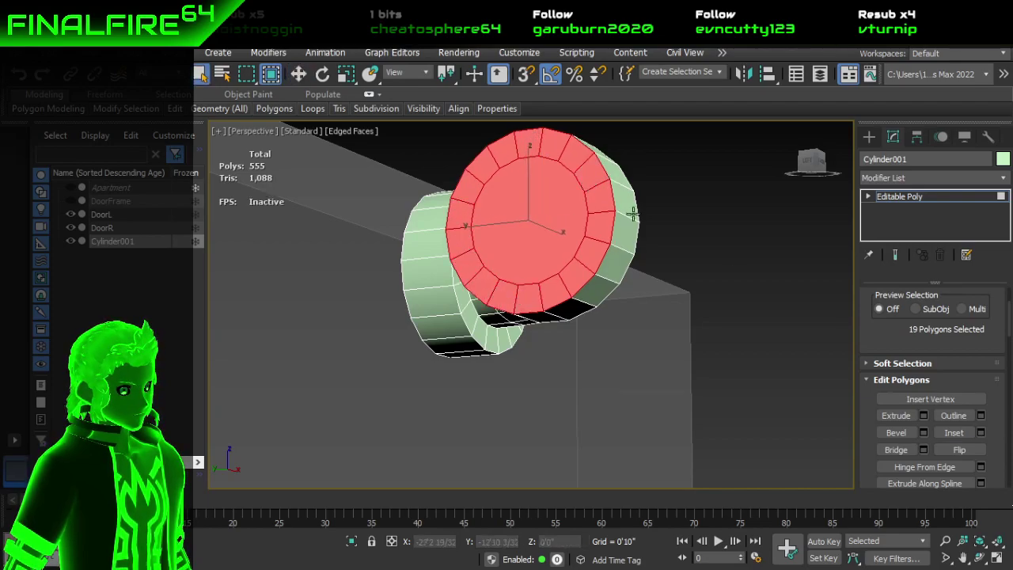
# Step: Show the door frame again and extrude the selected end faces about 0'9 27/32" along the header
pyautogui.scroll(-2, 792, 356)
pyautogui.scroll(-1, 891, 389)
pyautogui.scroll(-3, 762, 349)
pyautogui.keyDown('alt'); pyautogui.moveTo(756, 364); pyautogui.dragTo(609, 375, button='middle'); pyautogui.keyUp('alt')
pyautogui.scroll(-1, 699, 368)
pyautogui.scroll(-2, 640, 369)
pyautogui.scroll(-3, 610, 382)
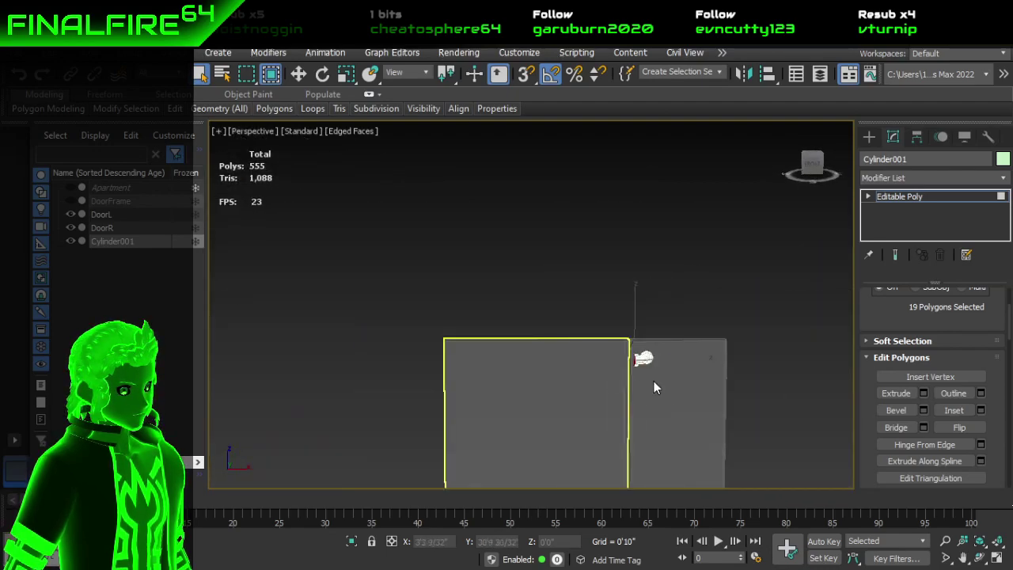
pyautogui.click(70, 201)
pyautogui.scroll(3, 499, 342)
pyautogui.moveTo(616, 375); pyautogui.dragTo(486, 309, button='middle')
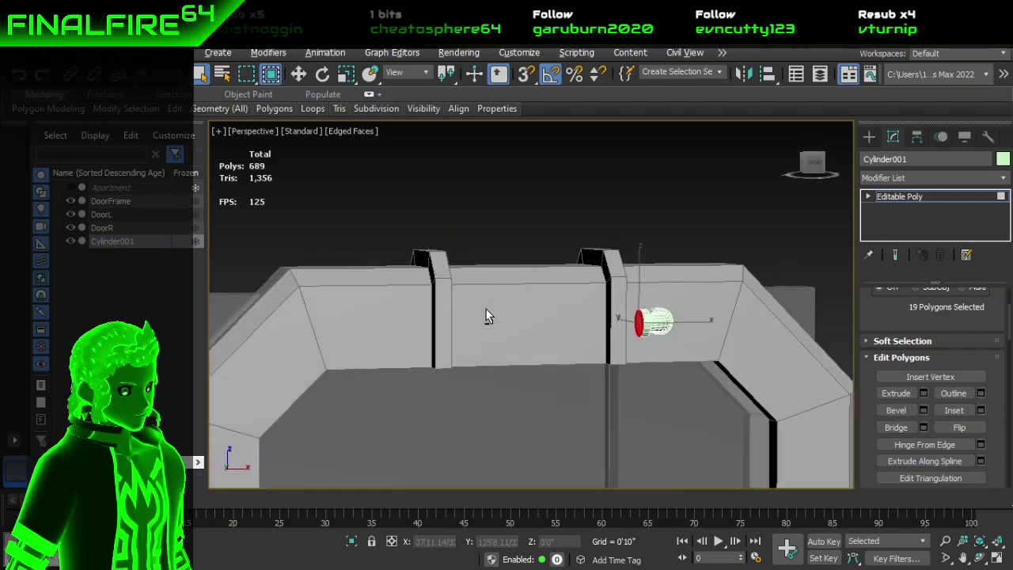
pyautogui.click(924, 393)
pyautogui.moveTo(546, 334); pyautogui.dragTo(555, 270)
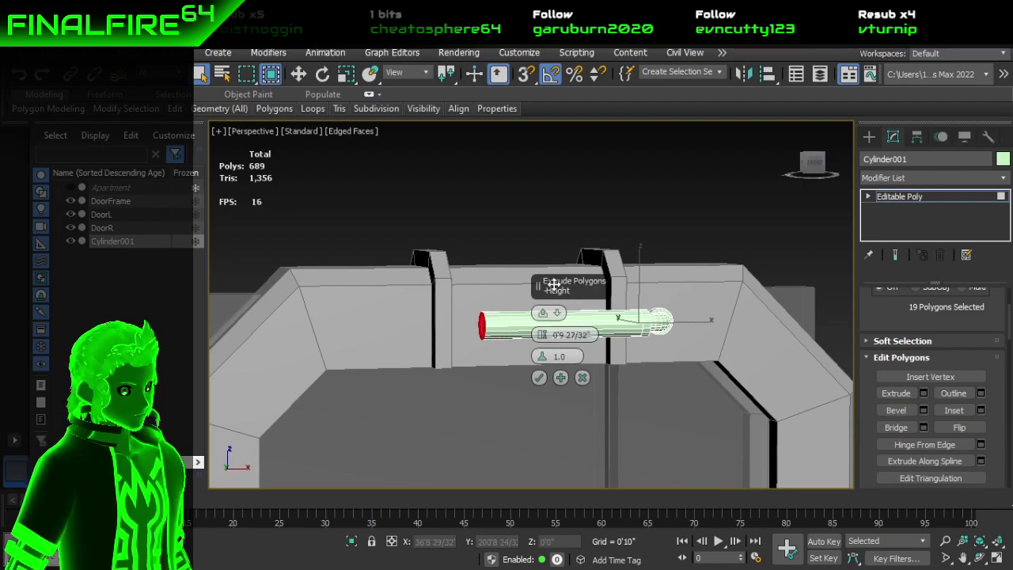
pyautogui.click(540, 377)
# Step: Try mirroring the pipe with the copied Symmetry modifier, and remove the modifier from the stack
pyautogui.keyDown('alt'); pyautogui.moveTo(667, 356); pyautogui.dragTo(665, 401, button='middle'); pyautogui.keyUp('alt')
pyautogui.scroll(5, 679, 326)
pyautogui.keyDown('alt'); pyautogui.moveTo(629, 314); pyautogui.dragTo(689, 340, button='middle'); pyautogui.keyUp('alt')
pyautogui.scroll(-2, 586, 307)
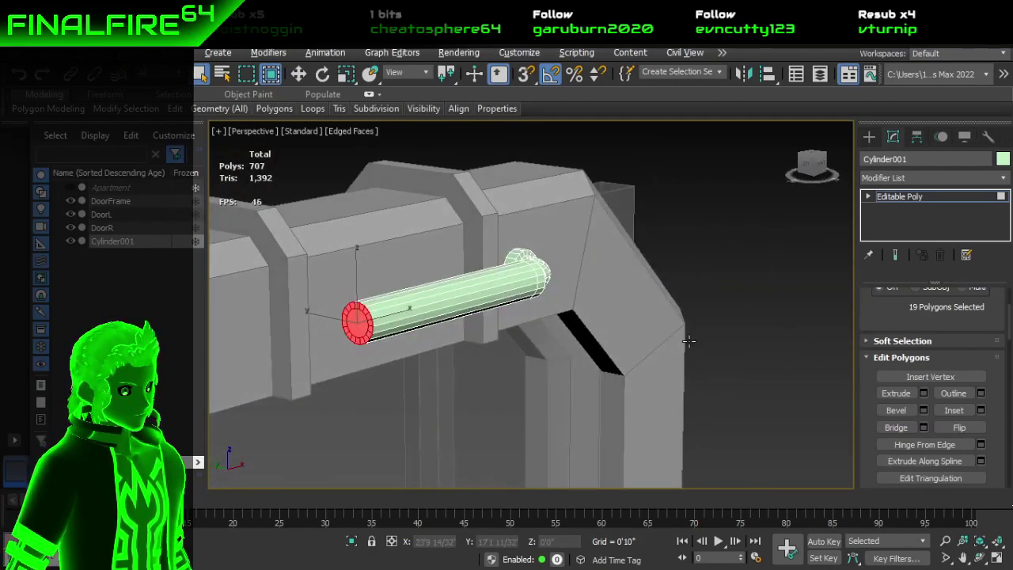
pyautogui.rightClick(895, 203)
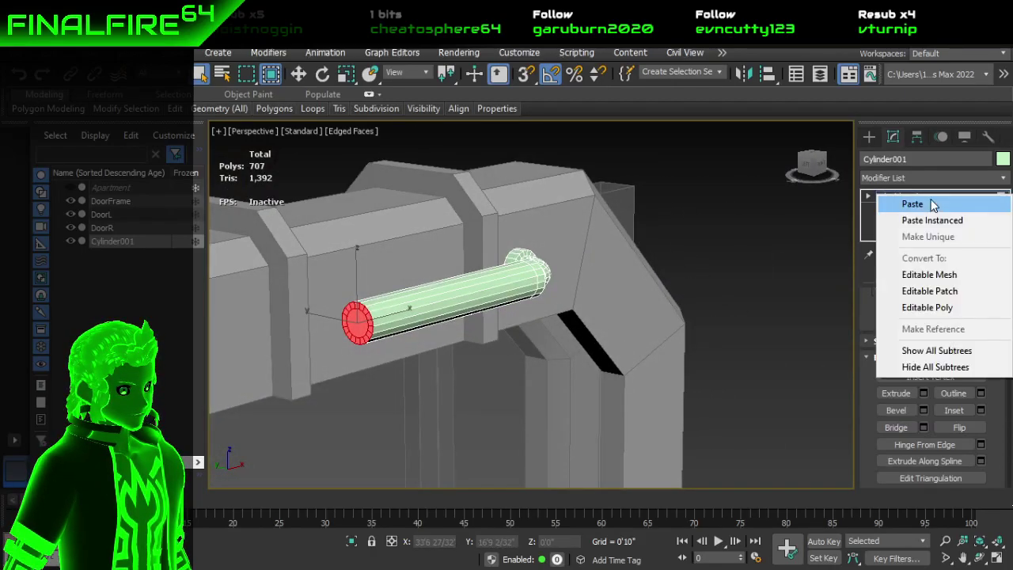
pyautogui.click(916, 204)
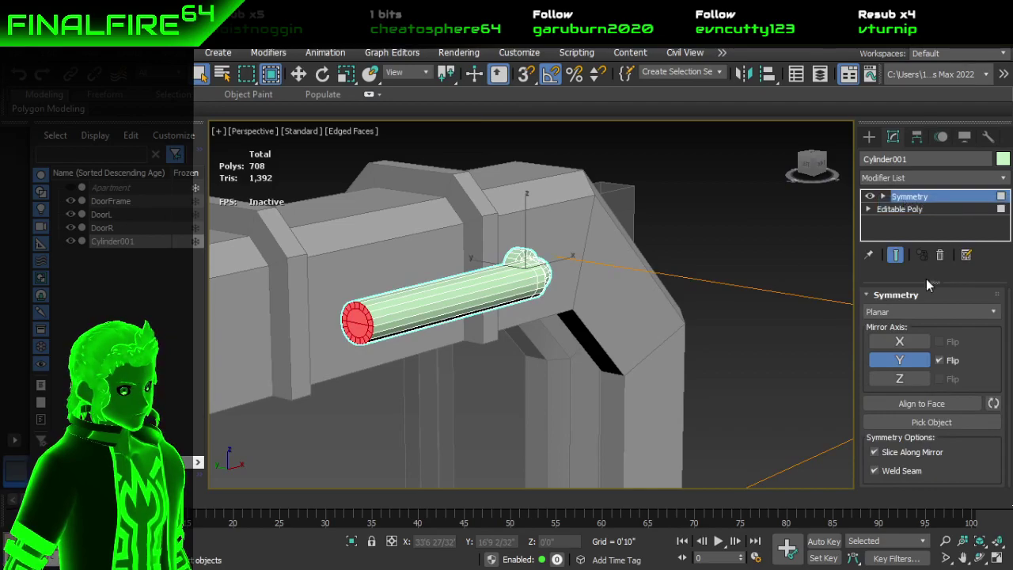
pyautogui.scroll(-3, 682, 328)
pyautogui.keyDown('alt'); pyautogui.moveTo(682, 328); pyautogui.dragTo(671, 335, button='middle'); pyautogui.keyUp('alt')
pyautogui.rightClick(933, 194)
pyautogui.click(933, 198)
pyautogui.click(945, 207)
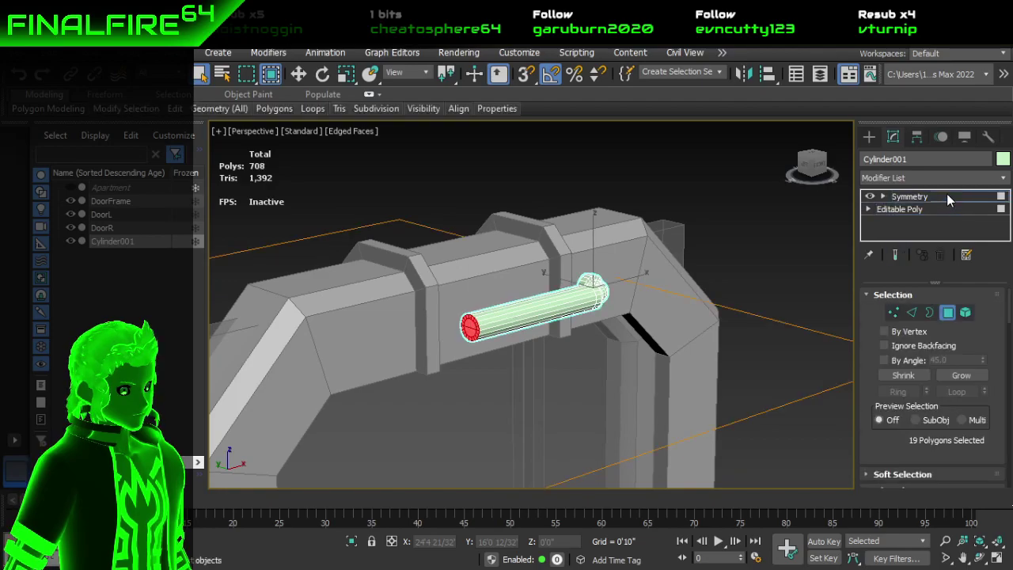
pyautogui.rightClick(947, 195)
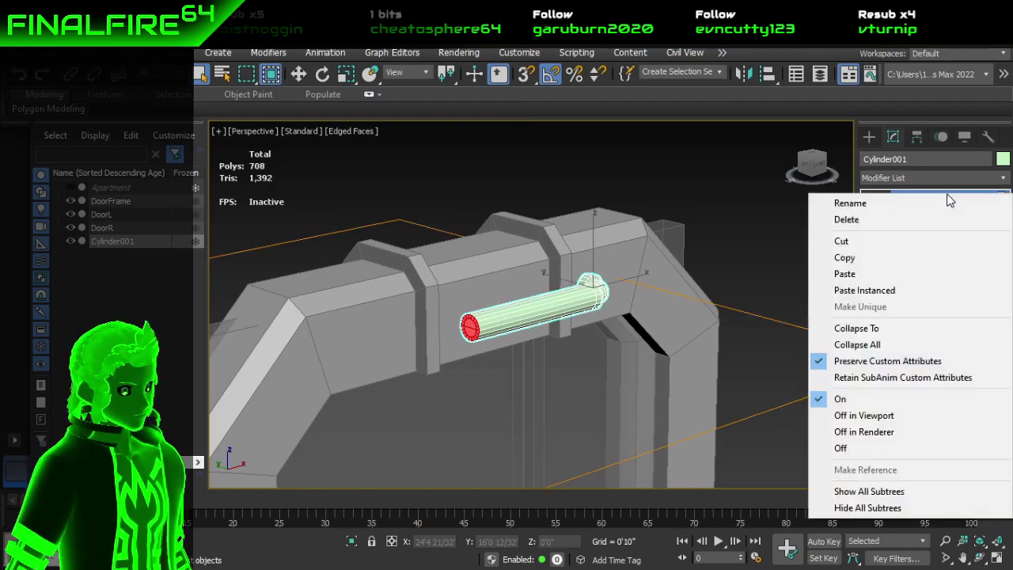
pyautogui.click(908, 251)
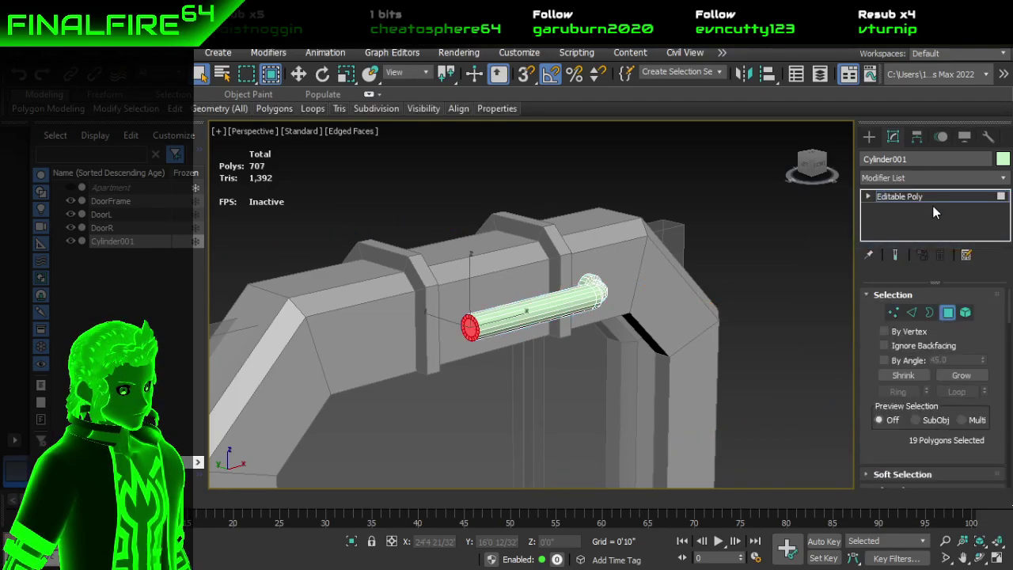
# Step: Leave polygon selection on the pipe and centre its pivot on the object
pyautogui.click(948, 312)
pyautogui.click(917, 136)
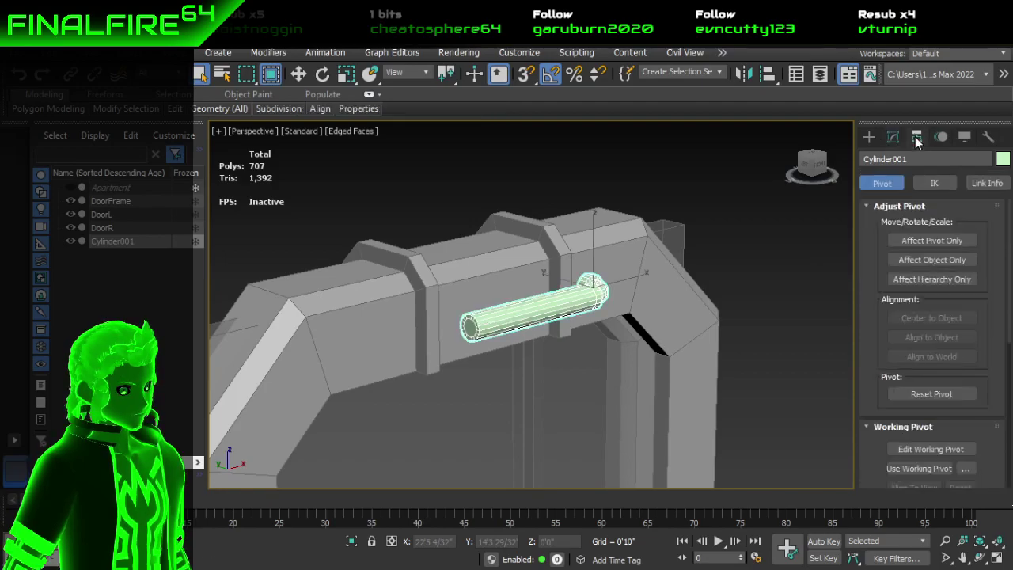
pyautogui.click(946, 240)
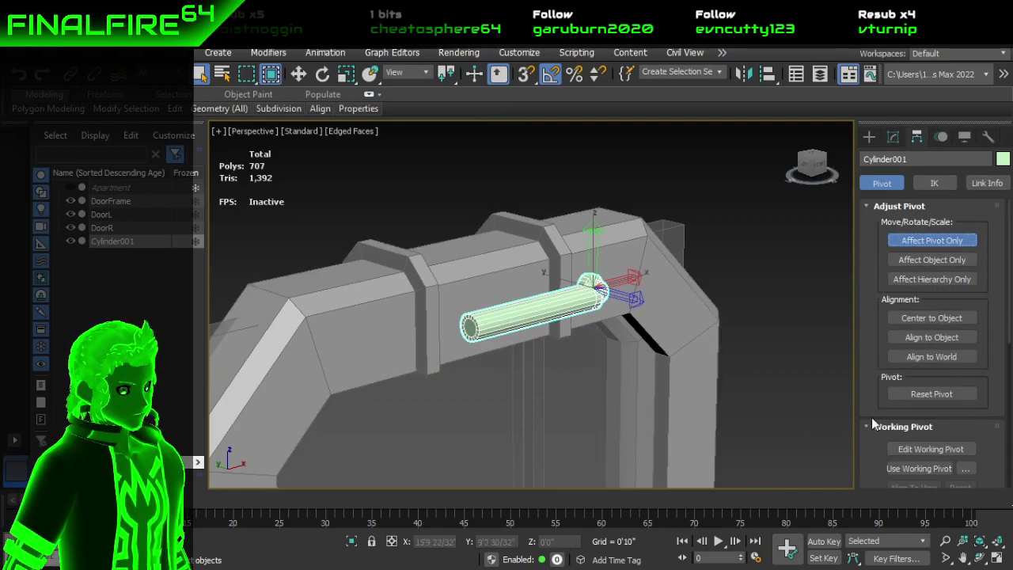
pyautogui.click(950, 321)
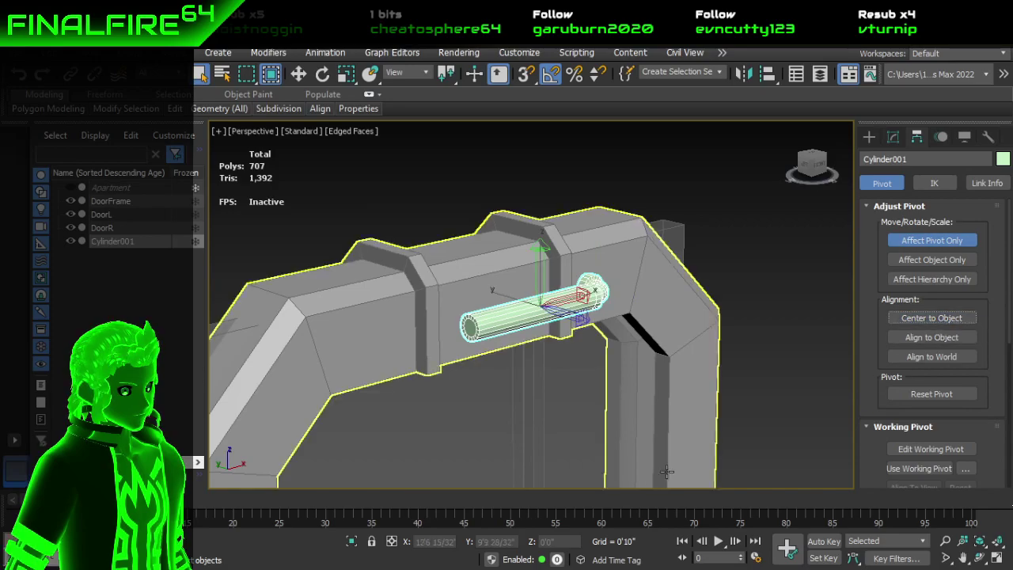
# Step: Move the pipe's pivot to X 0'0" without changing its other coordinates, and finish editing the pivot
pyautogui.press('w')
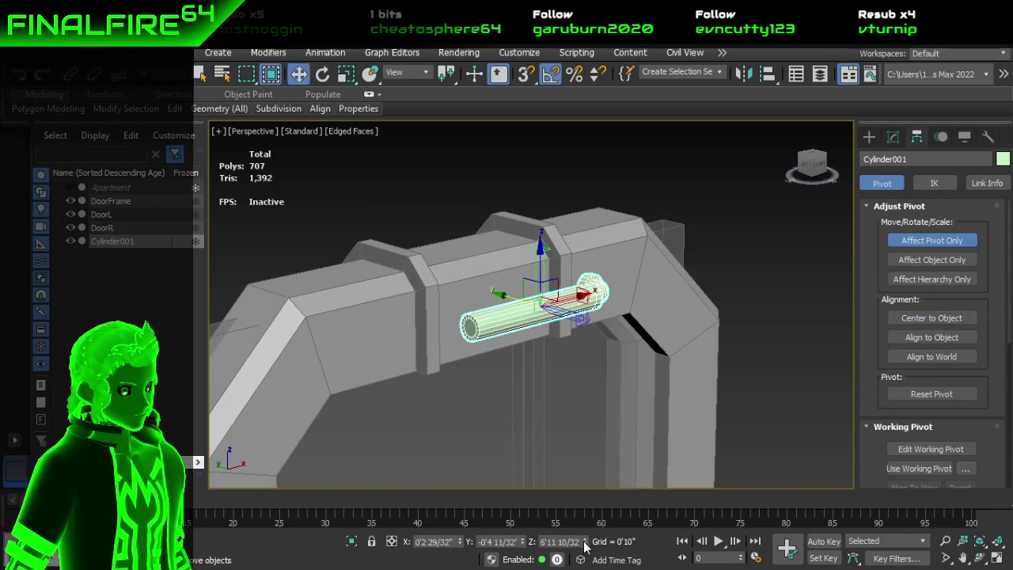
pyautogui.rightClick(523, 543)
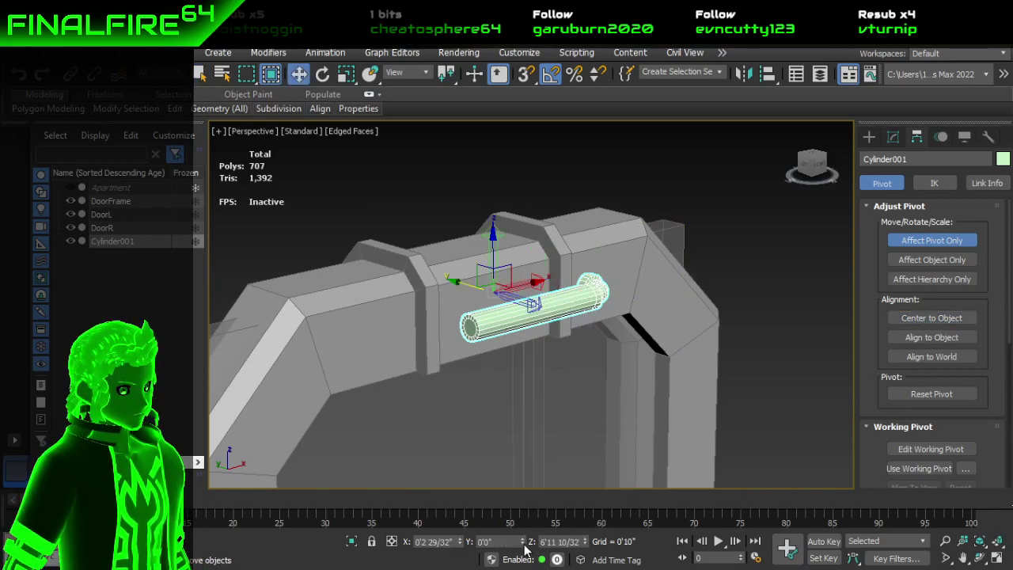
pyautogui.hotkey('ctrl', 'z')
pyautogui.rightClick(461, 543)
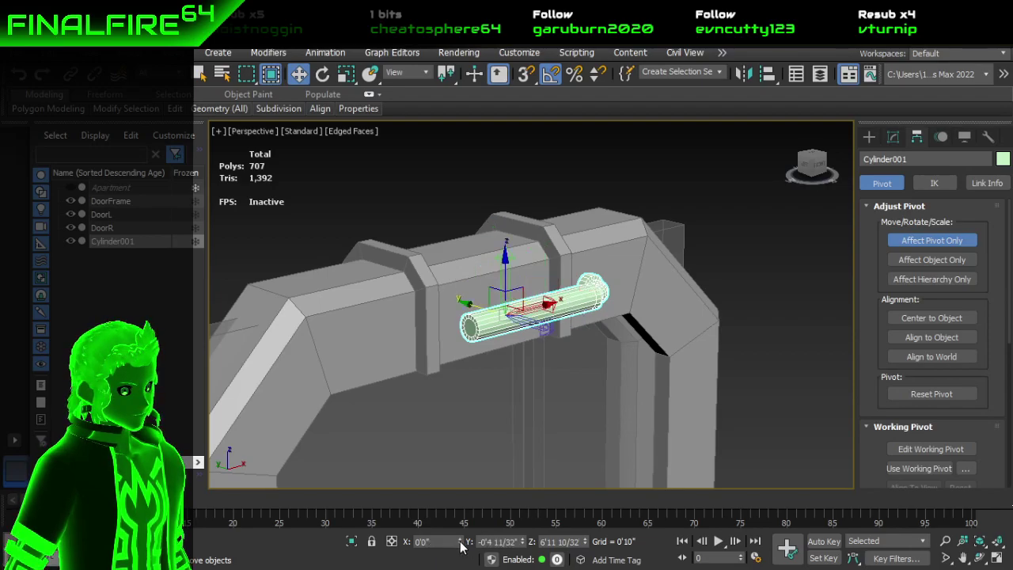
pyautogui.keyDown('alt'); pyautogui.moveTo(681, 319); pyautogui.dragTo(594, 325, button='middle'); pyautogui.keyUp('alt')
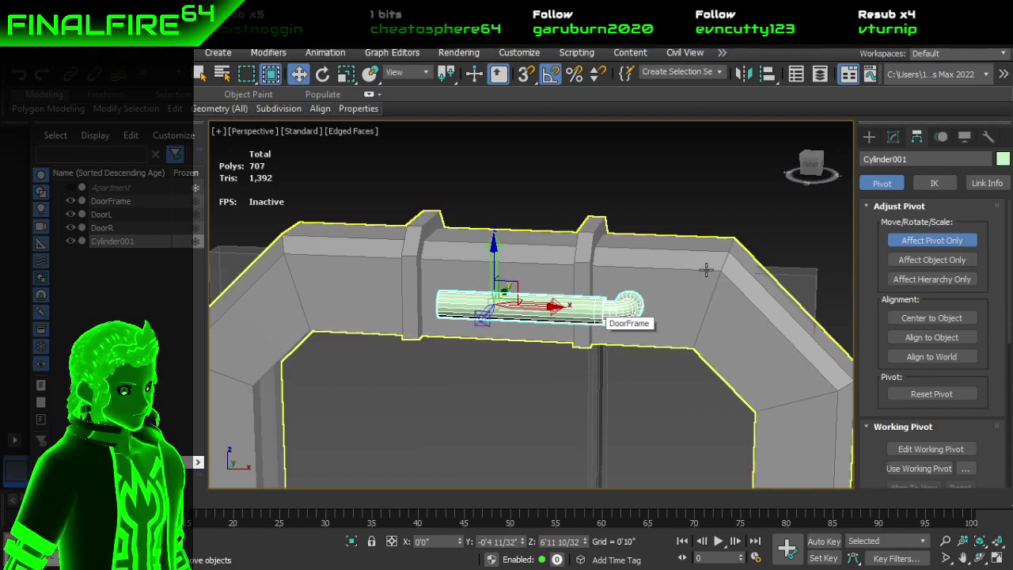
pyautogui.click(947, 241)
# Step: Add a Symmetry modifier to the pipe and mirror it along the X axis only, keeping the bent end
pyautogui.click(901, 138)
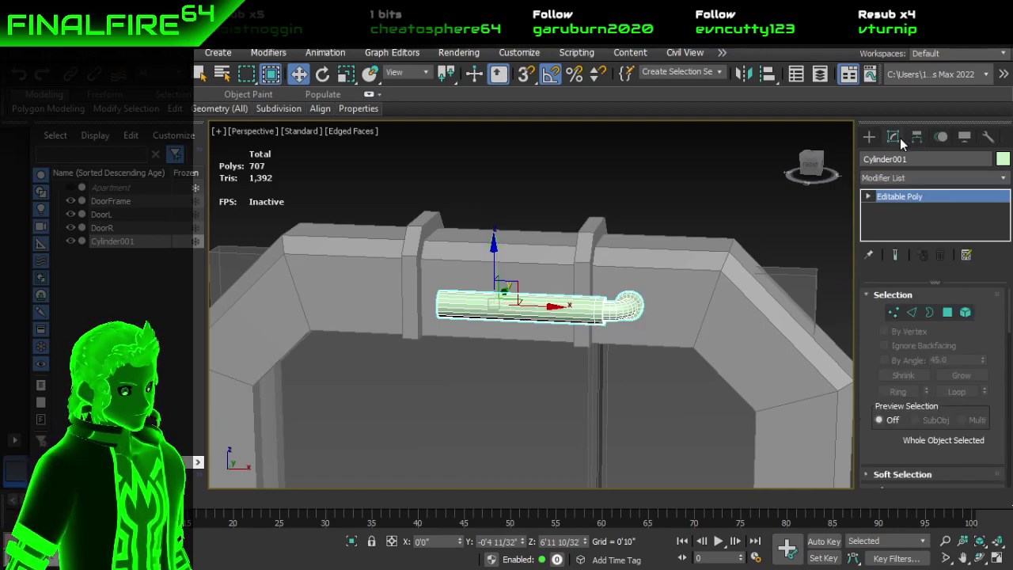
pyautogui.click(963, 175)
pyautogui.write('sym')
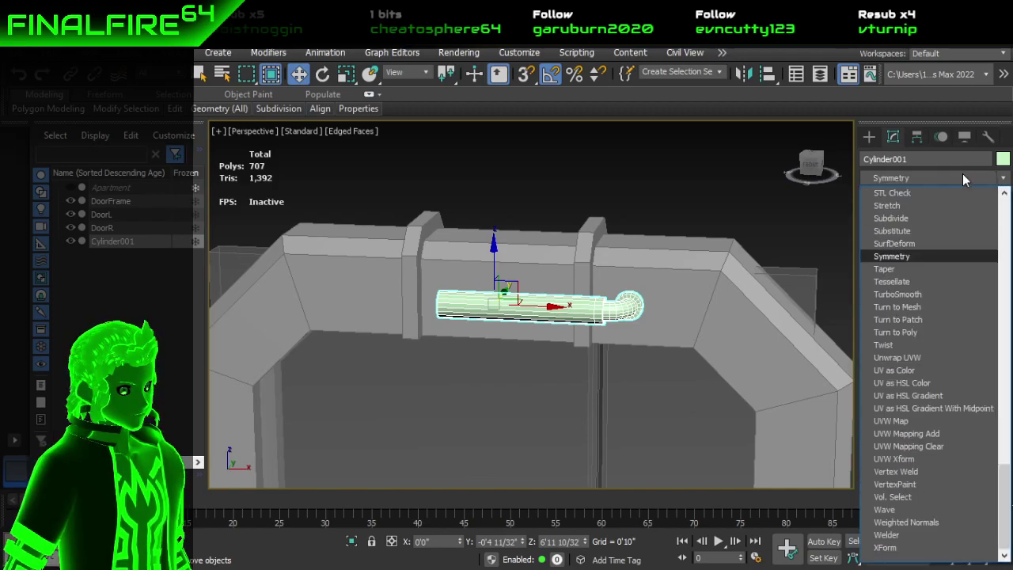
pyautogui.click(915, 255)
pyautogui.keyDown('alt'); pyautogui.moveTo(712, 356); pyautogui.dragTo(792, 372, button='middle'); pyautogui.keyUp('alt')
pyautogui.click(877, 361)
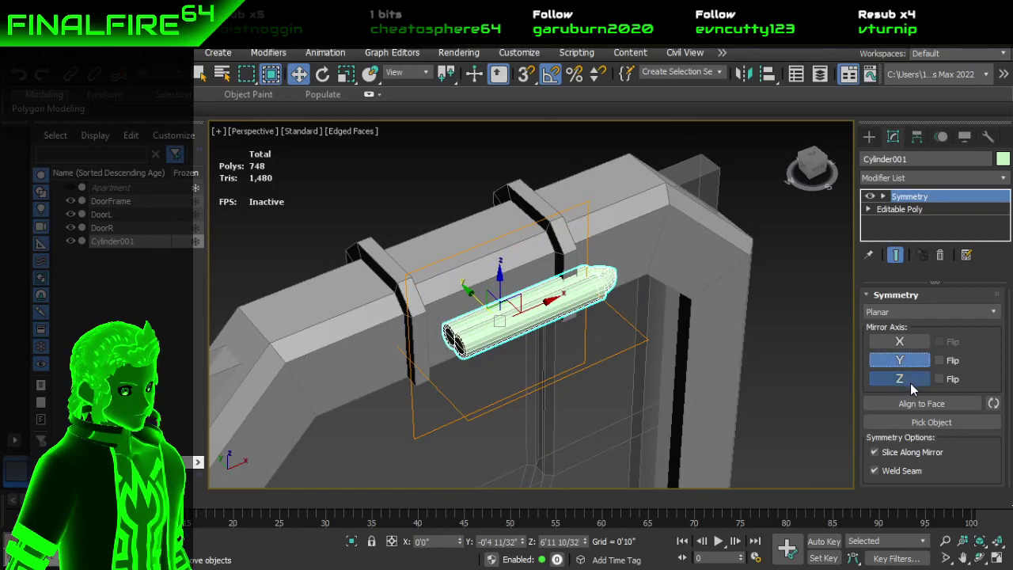
pyautogui.click(909, 360)
pyautogui.click(909, 360)
pyautogui.click(909, 361)
pyautogui.click(907, 342)
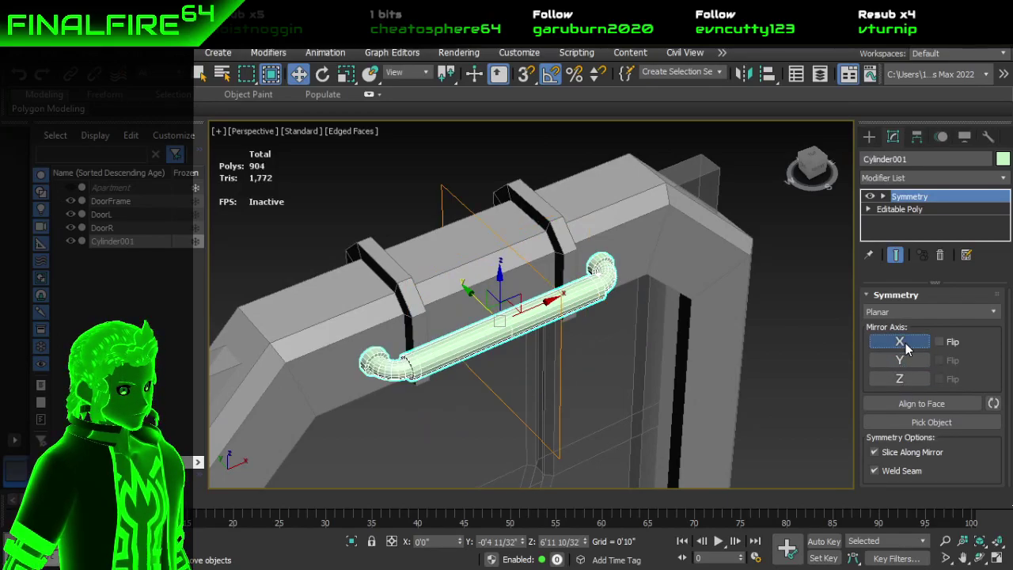
pyautogui.keyDown('alt'); pyautogui.moveTo(639, 313); pyautogui.dragTo(661, 282, button='middle'); pyautogui.keyUp('alt')
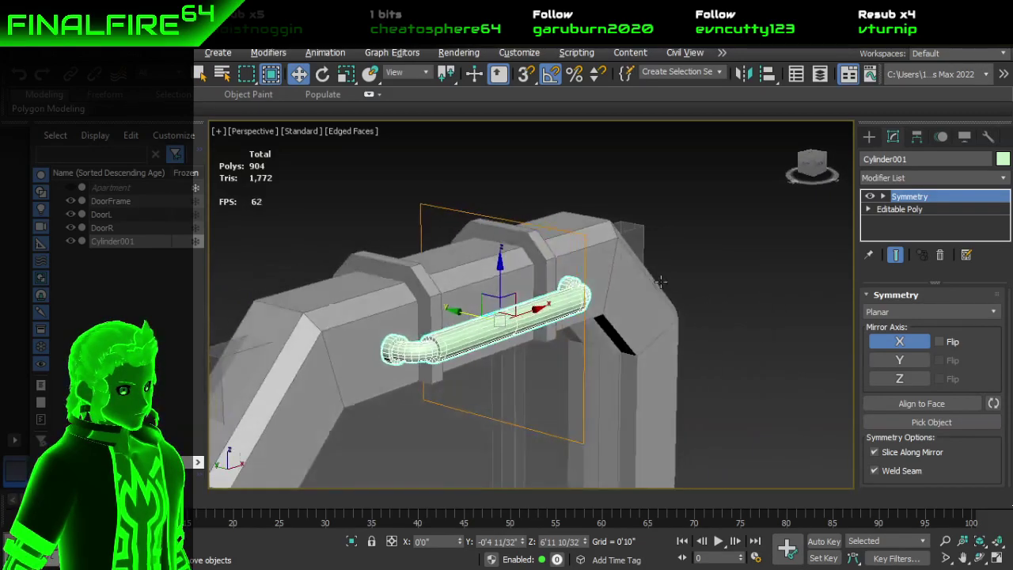
# Step: Collapse the pipe's whole modifier stack, including the Symmetry modifier
pyautogui.click(919, 196)
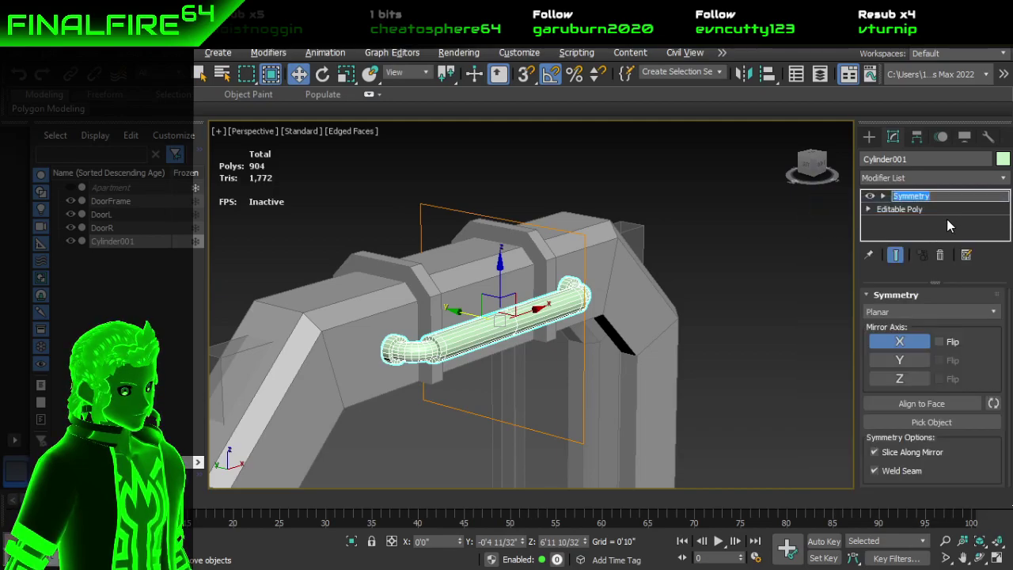
pyautogui.click(947, 220)
pyautogui.rightClick(947, 195)
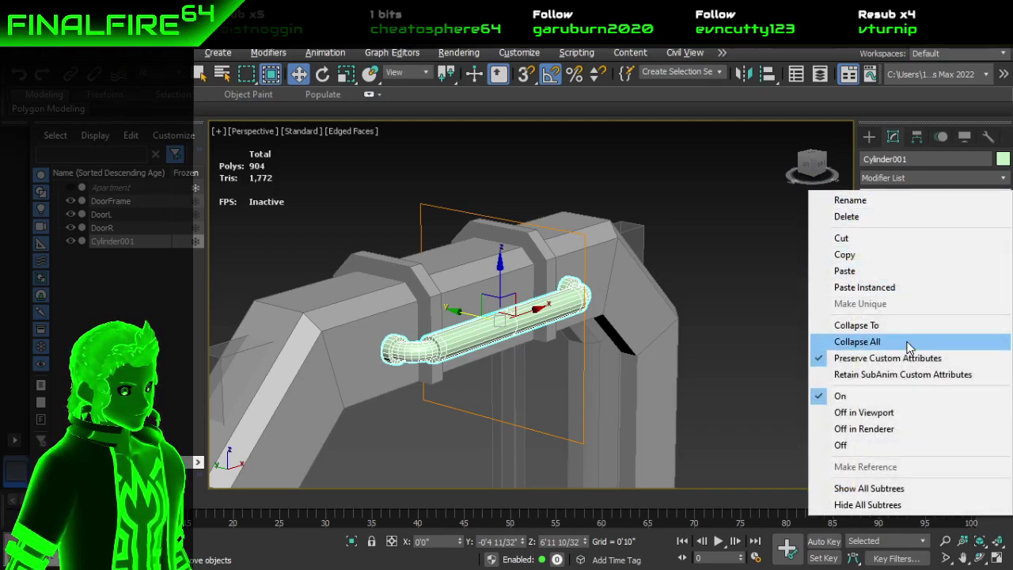
# Step: Collapse all modifiers on Cylinder001 into an Editable Poly and remove the 18-edge loop around the middle of the pipe
pyautogui.click(879, 344)
pyautogui.click(586, 356)
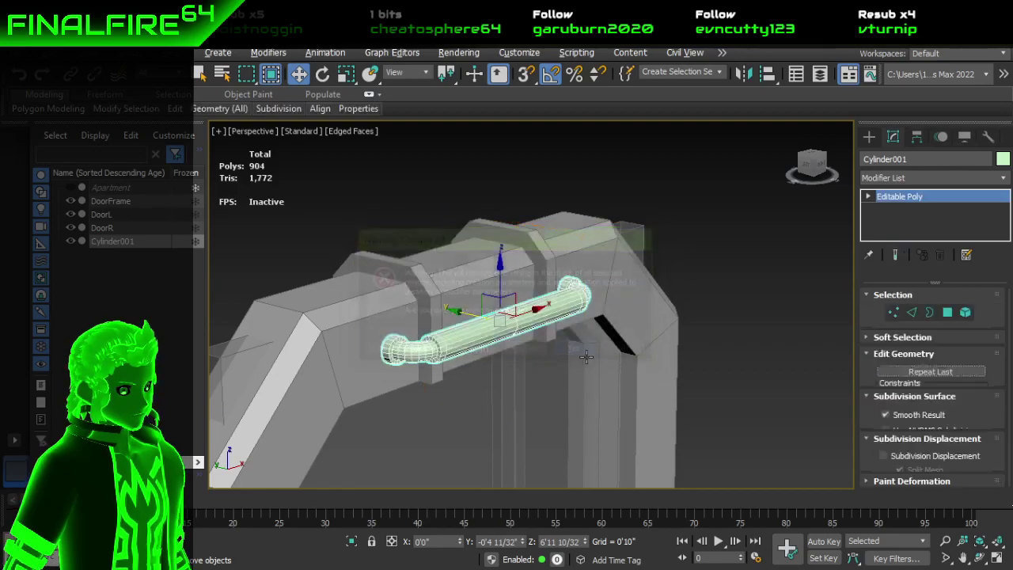
pyautogui.click(947, 314)
pyautogui.click(914, 312)
pyautogui.scroll(3, 657, 322)
pyautogui.scroll(5, 336, 308)
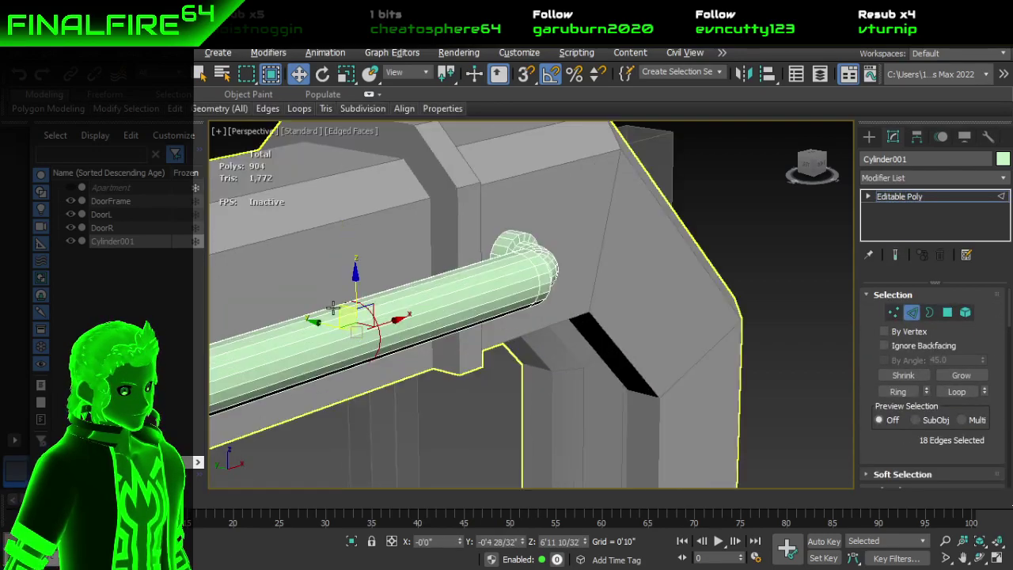
pyautogui.press('Delete')
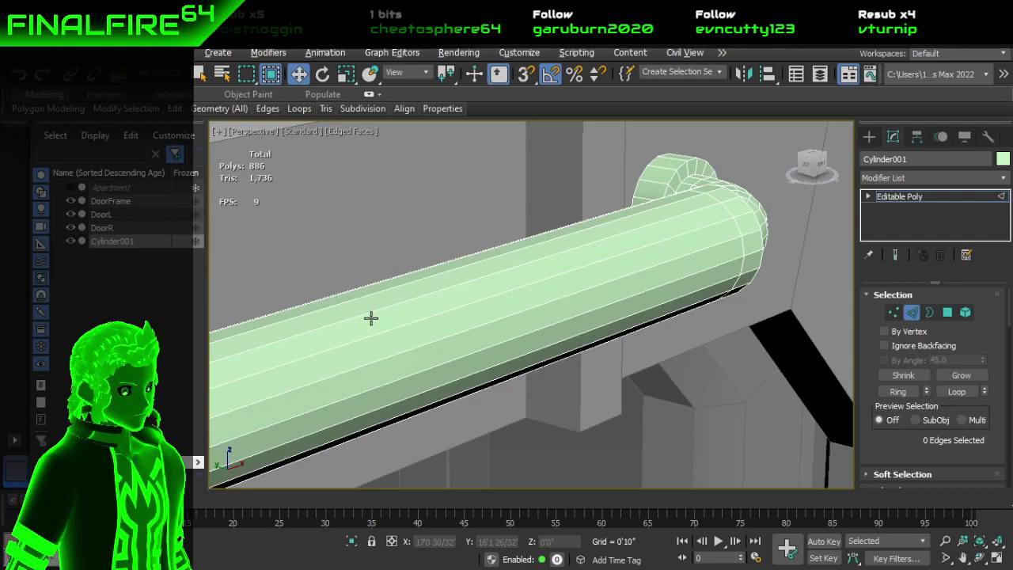
pyautogui.scroll(-4, 753, 285)
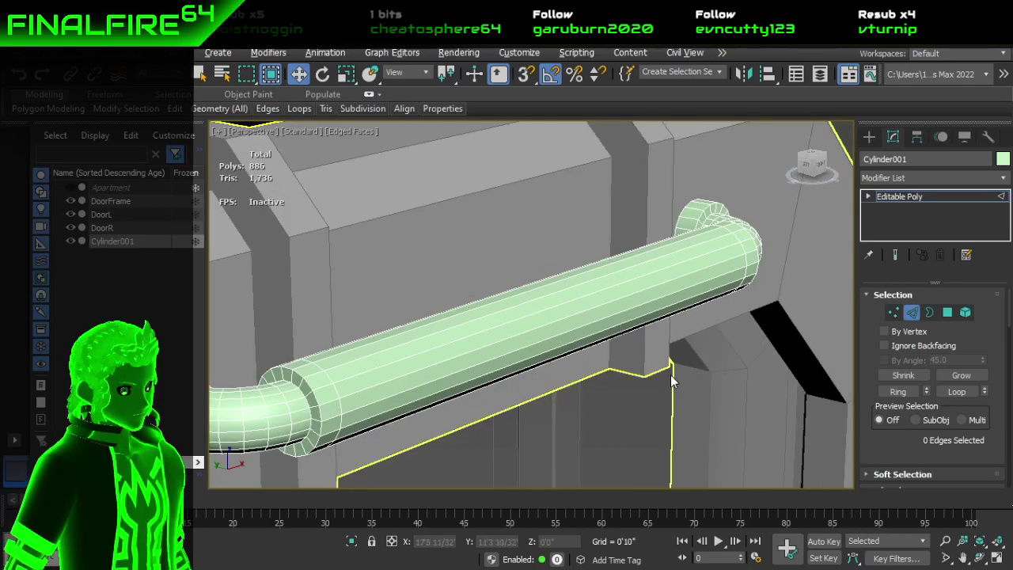
# Step: Check the smoothing group of the left collar's outer polygon ring, and assign smoothing group 26 to the right collar's ring
pyautogui.click(949, 313)
pyautogui.click(322, 395)
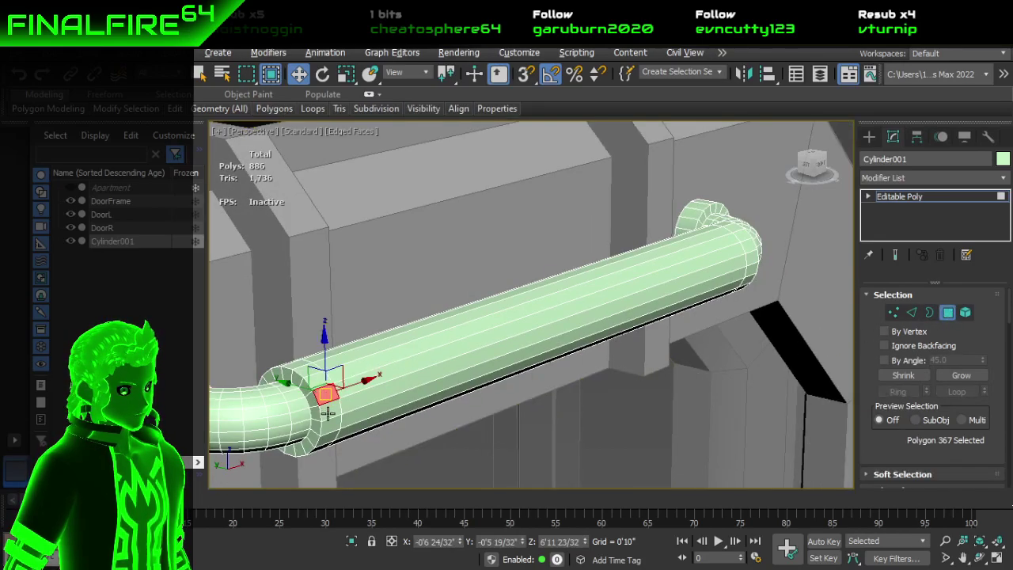
pyautogui.keyDown('shift'); pyautogui.click(327, 413); pyautogui.keyUp('shift')
pyautogui.scroll(-10, 883, 425)
pyautogui.scroll(-8, 884, 425)
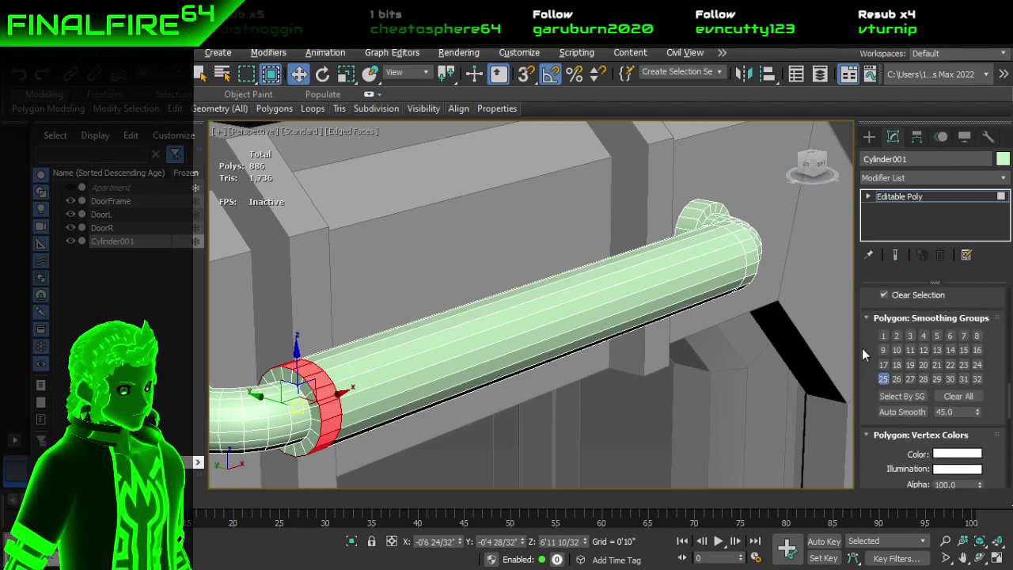
pyautogui.click(742, 235)
pyautogui.keyDown('shift'); pyautogui.click(748, 245); pyautogui.keyUp('shift')
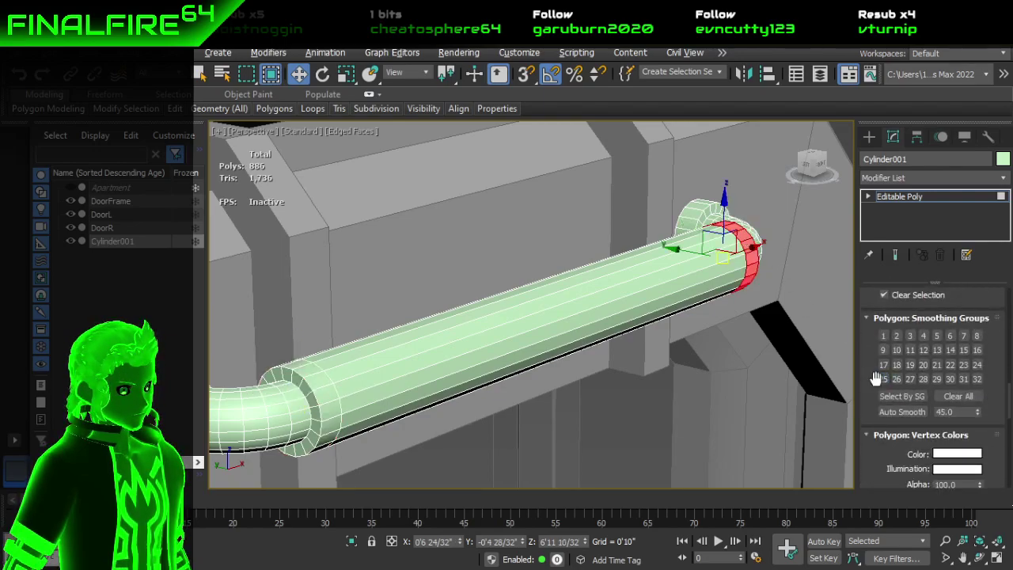
pyautogui.click(897, 380)
# Step: Start an extrusion of the ring of long side polygons between the two collars, using the Local Normal type
pyautogui.scroll(7, 1002, 385)
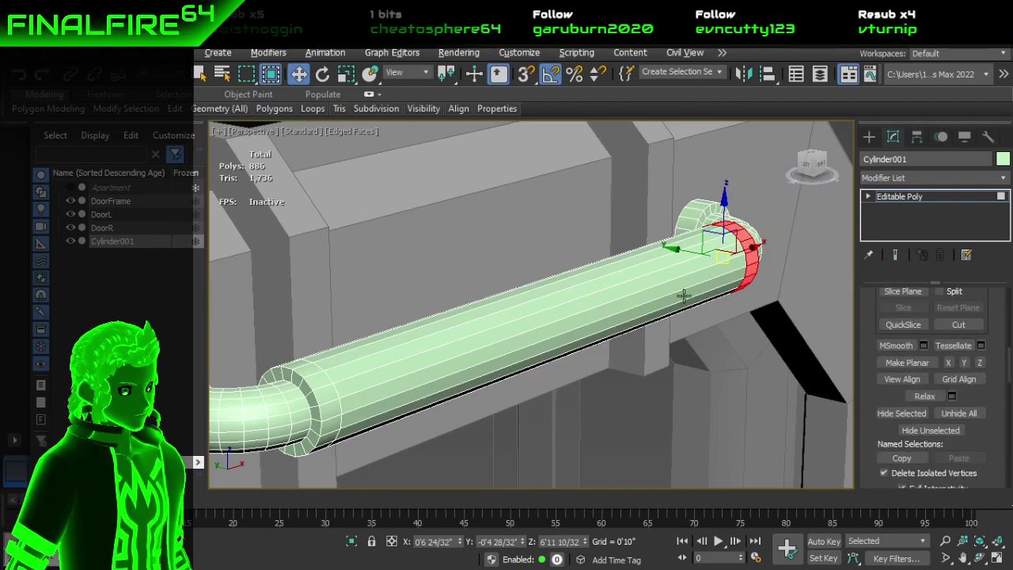
pyautogui.click(616, 271)
pyautogui.keyDown('shift'); pyautogui.click(616, 281); pyautogui.keyUp('shift')
pyautogui.scroll(5, 934, 372)
pyautogui.scroll(-5, 980, 398)
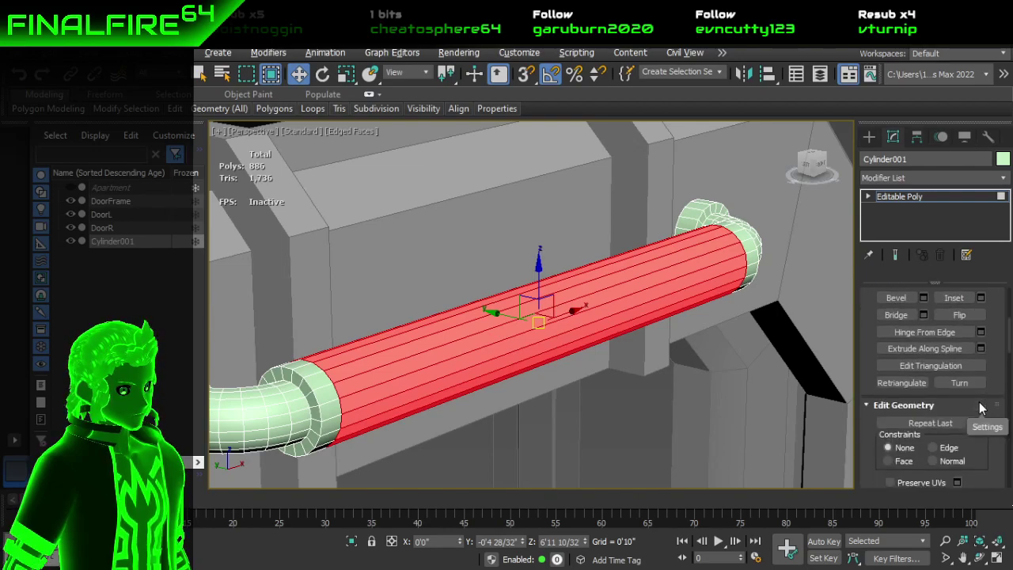
pyautogui.scroll(-3, 942, 404)
pyautogui.scroll(5, 916, 448)
pyautogui.scroll(5, 922, 396)
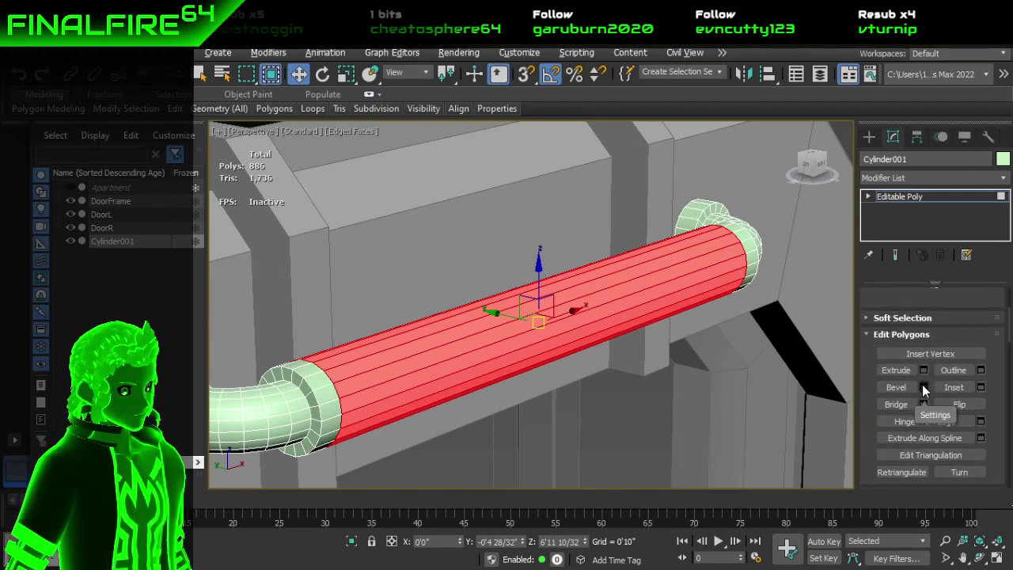
pyautogui.click(923, 370)
pyautogui.click(543, 312)
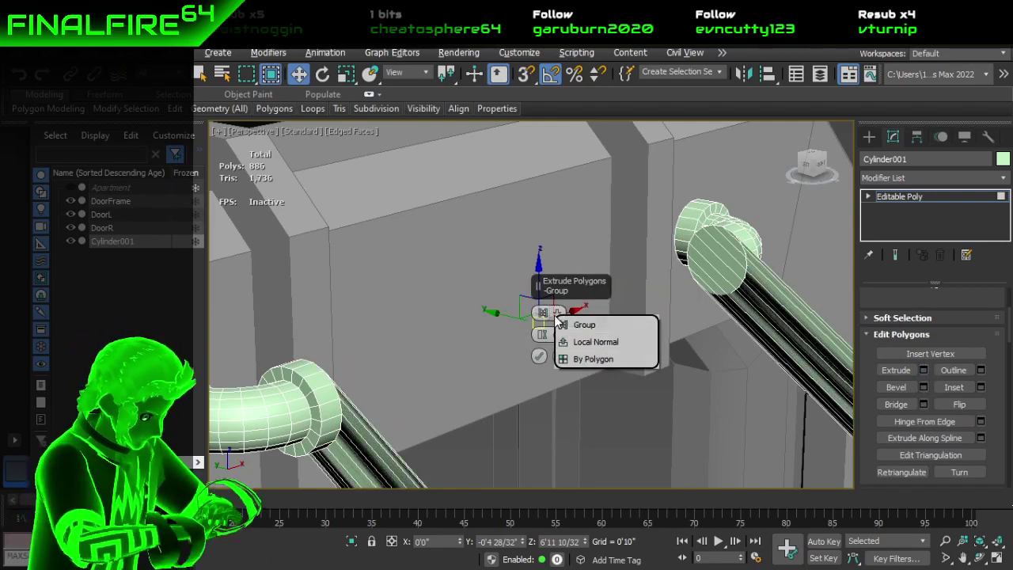
pyautogui.click(570, 339)
# Step: Set the extrusion height to 0'1" with a bias of 0.7 and apply it to form the tank body
pyautogui.moveTo(544, 337); pyautogui.dragTo(549, 416)
pyautogui.scroll(-2, 435, 413)
pyautogui.keyDown('alt'); pyautogui.moveTo(434, 411); pyautogui.dragTo(464, 392, button='middle'); pyautogui.keyUp('alt')
pyautogui.moveTo(547, 358); pyautogui.dragTo(544, 362)
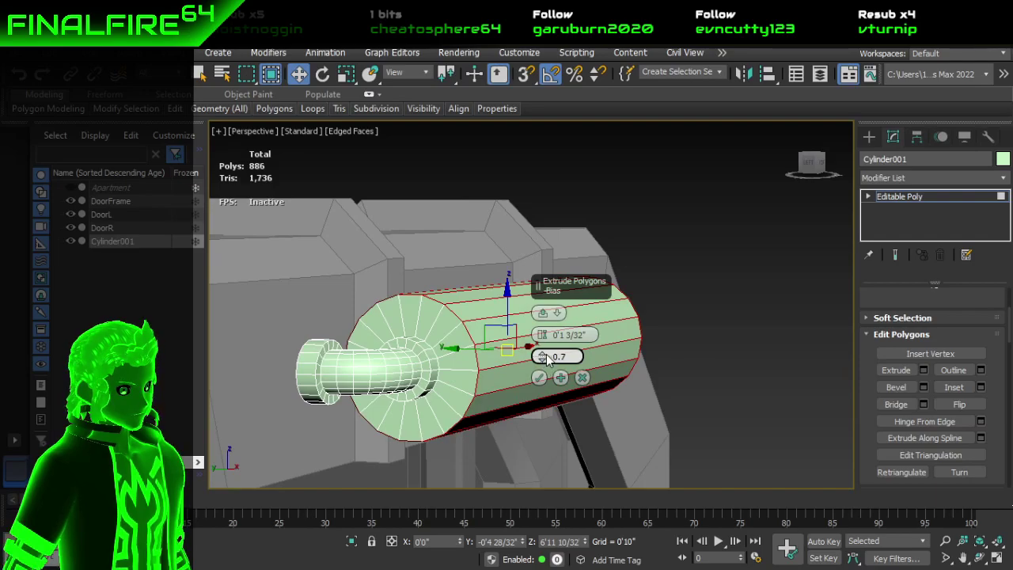
pyautogui.click(496, 357)
pyautogui.moveTo(495, 357); pyautogui.dragTo(520, 357)
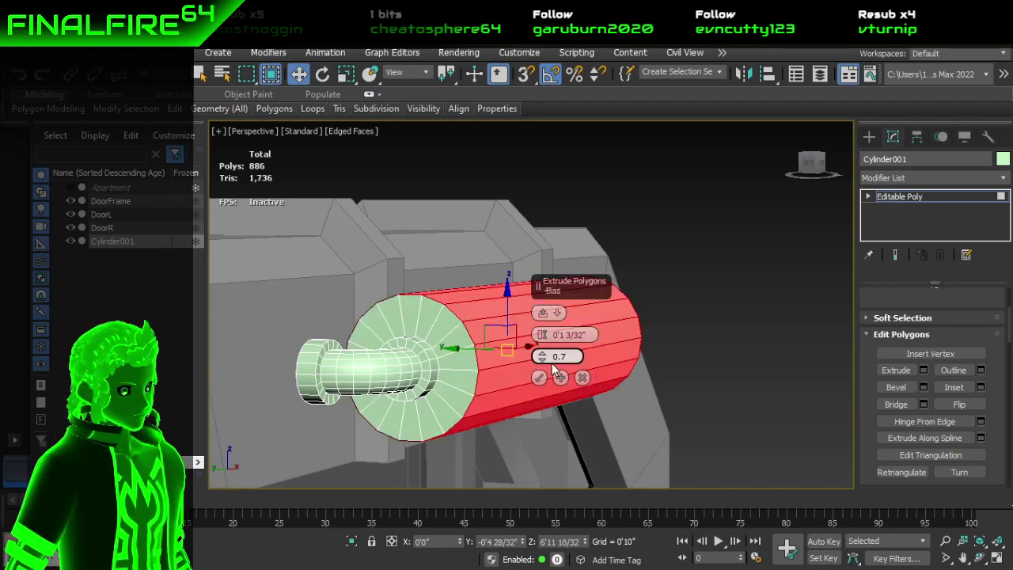
pyautogui.moveTo(545, 339); pyautogui.dragTo(541, 334)
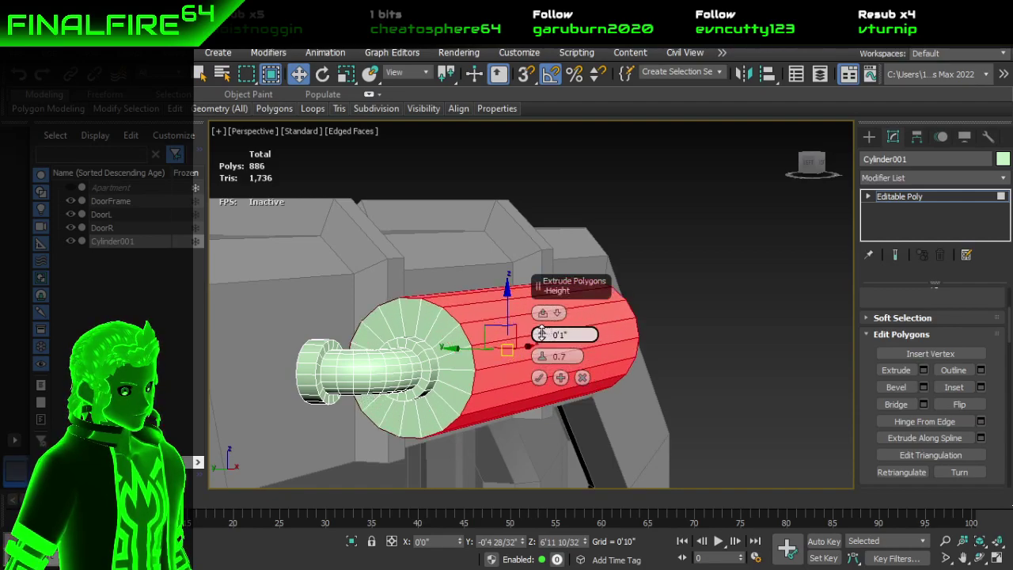
pyautogui.click(539, 377)
# Step: Apply a Chamfer modifier to the outer rim edge loops at both ends of the tank body
pyautogui.keyDown('alt'); pyautogui.moveTo(683, 356); pyautogui.dragTo(507, 254, button='middle'); pyautogui.keyUp('alt')
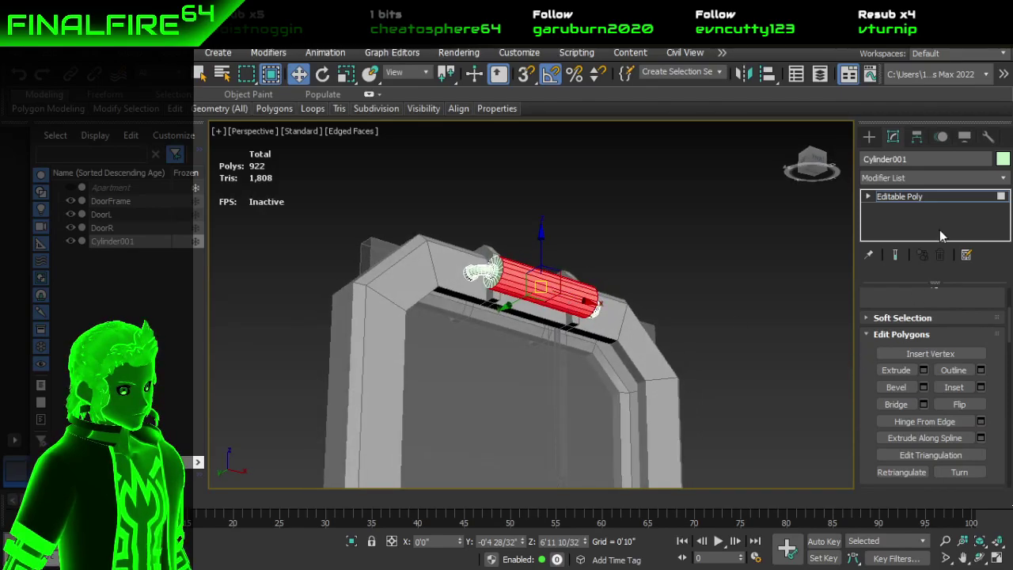
pyautogui.scroll(5, 934, 318)
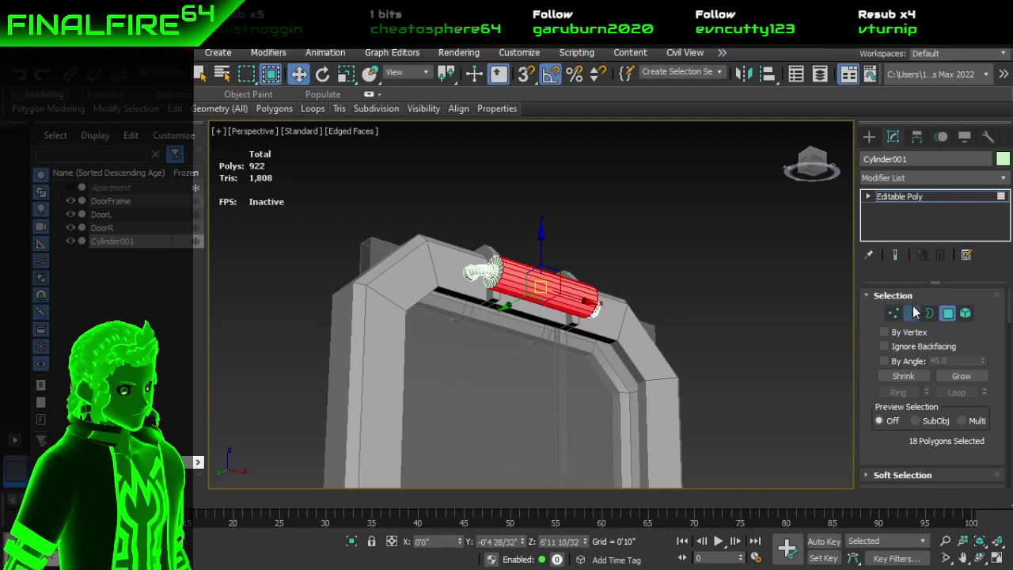
pyautogui.click(912, 313)
pyautogui.scroll(5, 459, 257)
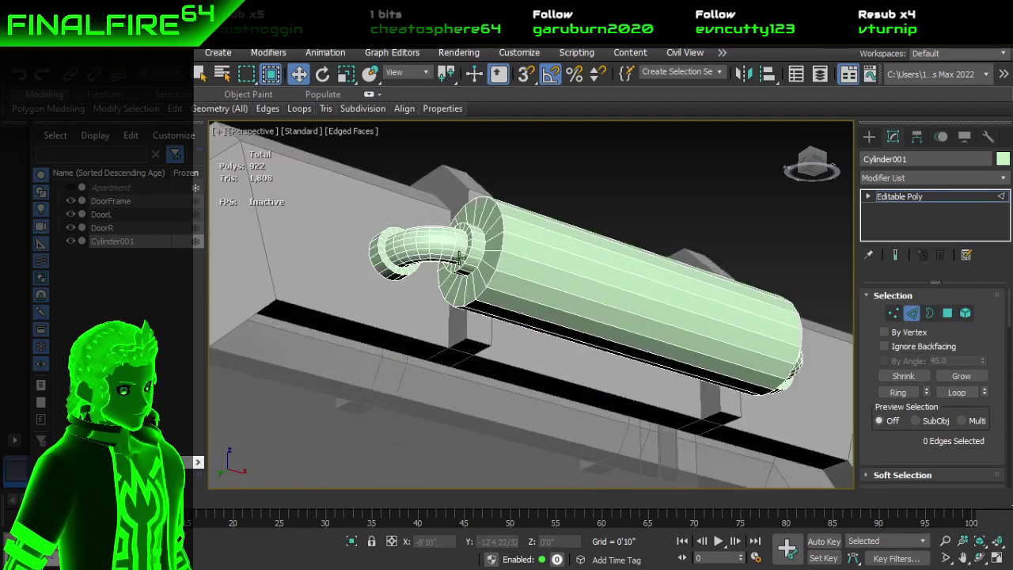
pyautogui.doubleClick(498, 258)
pyautogui.keyDown('alt'); pyautogui.moveTo(499, 258); pyautogui.dragTo(600, 299, button='middle'); pyautogui.keyUp('alt')
pyautogui.scroll(2, 570, 238)
pyautogui.keyDown('ctrl'); pyautogui.doubleClick(537, 226); pyautogui.keyUp('ctrl')
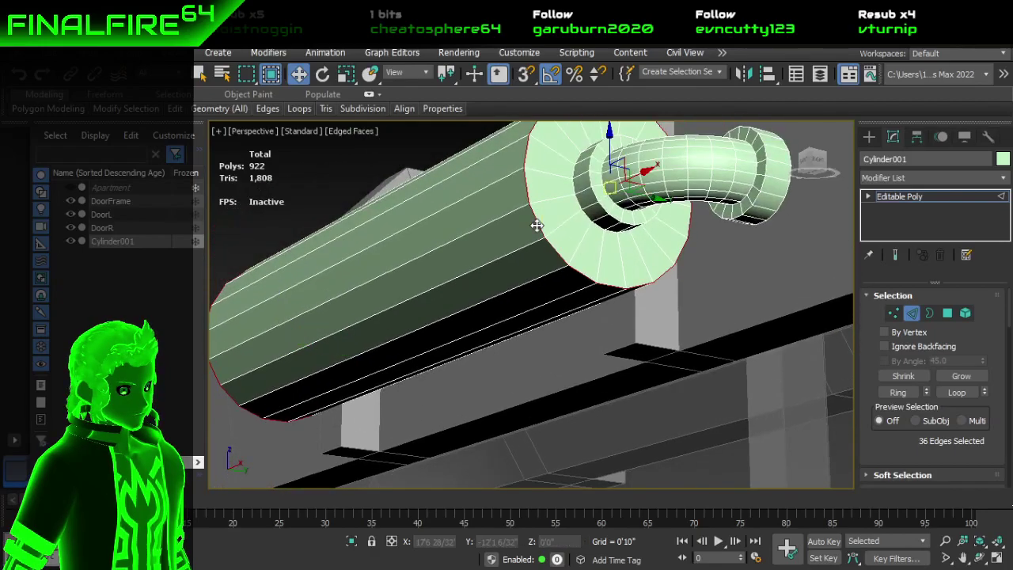
pyautogui.scroll(-3, 536, 226)
pyautogui.keyDown('alt'); pyautogui.moveTo(536, 227); pyautogui.dragTo(655, 264, button='middle'); pyautogui.keyUp('alt')
pyautogui.click(950, 179)
pyautogui.scroll(-5, 939, 401)
pyautogui.click(929, 408)
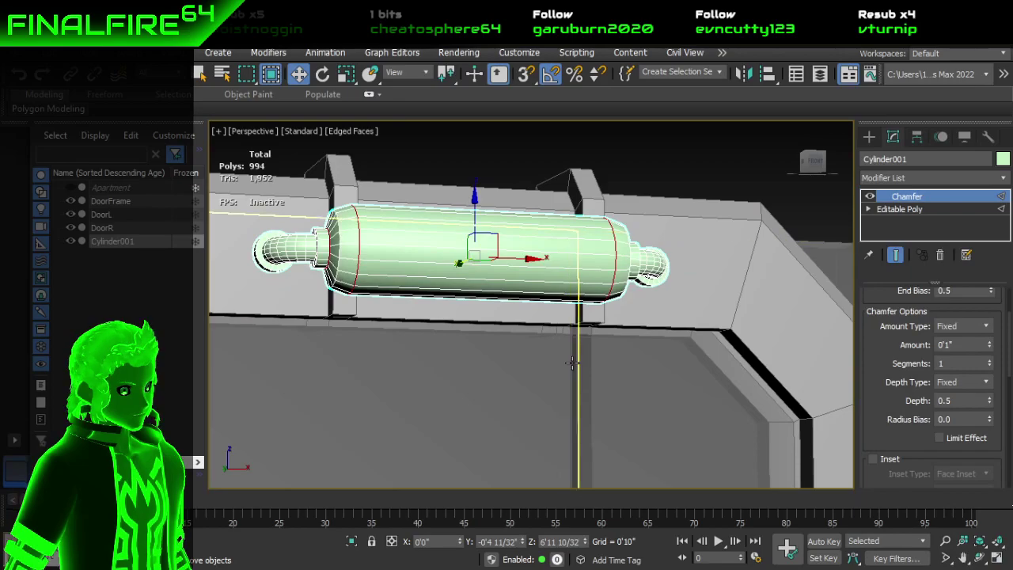
# Step: Set the tank chamfer to 2 segments to round its ends
pyautogui.keyDown('alt'); pyautogui.moveTo(587, 362); pyautogui.dragTo(509, 367, button='middle'); pyautogui.keyUp('alt')
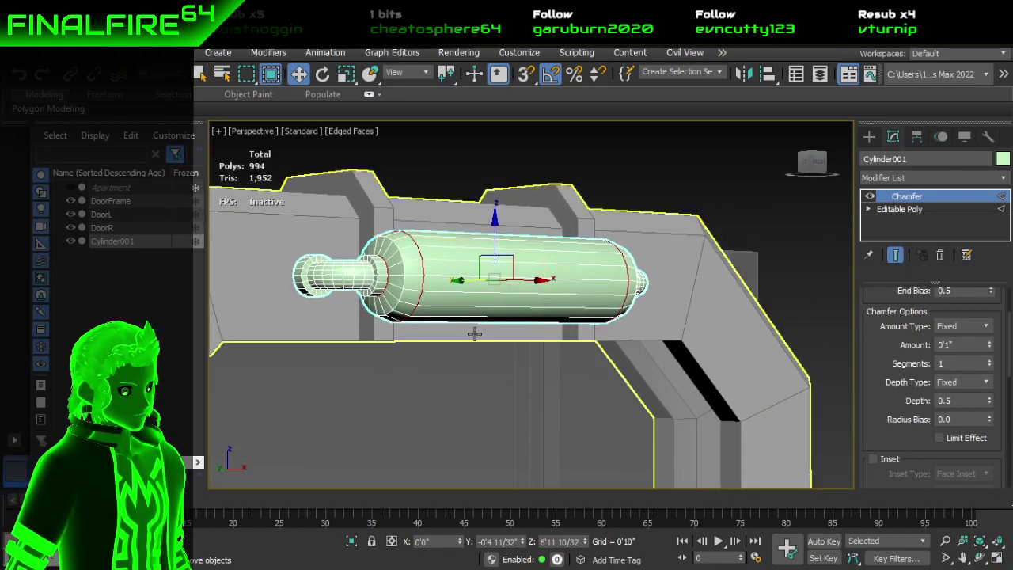
pyautogui.click(990, 360)
pyautogui.keyDown('alt'); pyautogui.moveTo(711, 331); pyautogui.dragTo(752, 296, button='middle'); pyautogui.keyUp('alt')
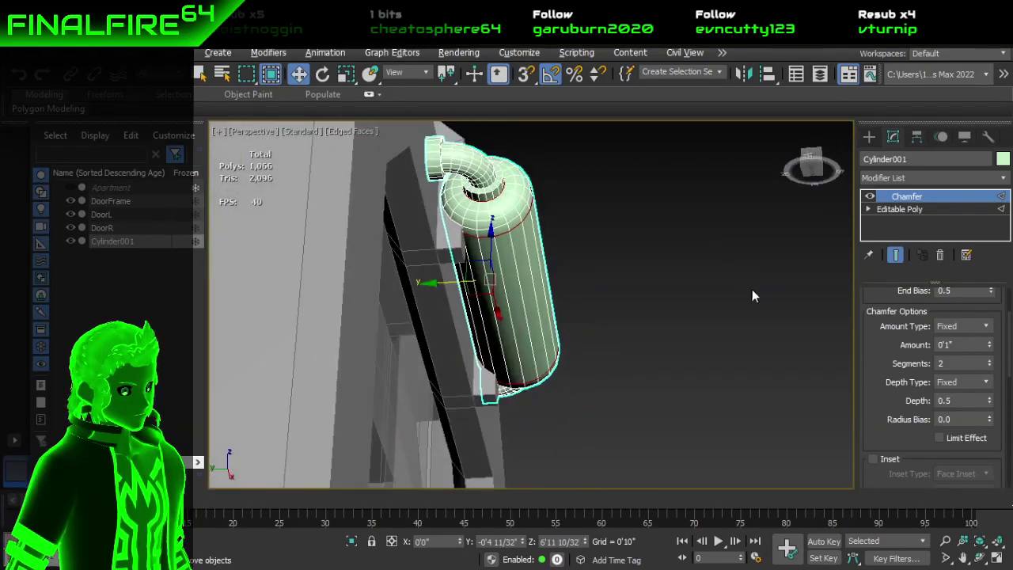
pyautogui.scroll(2, 624, 282)
pyautogui.scroll(-2, 530, 264)
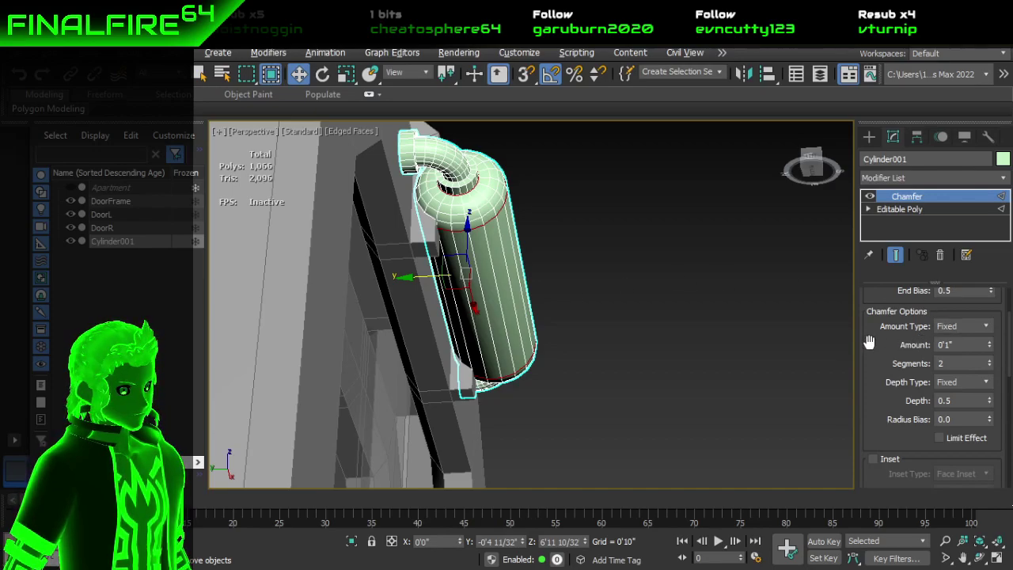
# Step: Inspect the rounded tank from several angles and reduce the chamfer amount to 0'0 25/32"
pyautogui.keyDown('alt'); pyautogui.moveTo(689, 325); pyautogui.dragTo(588, 425, button='middle'); pyautogui.keyUp('alt')
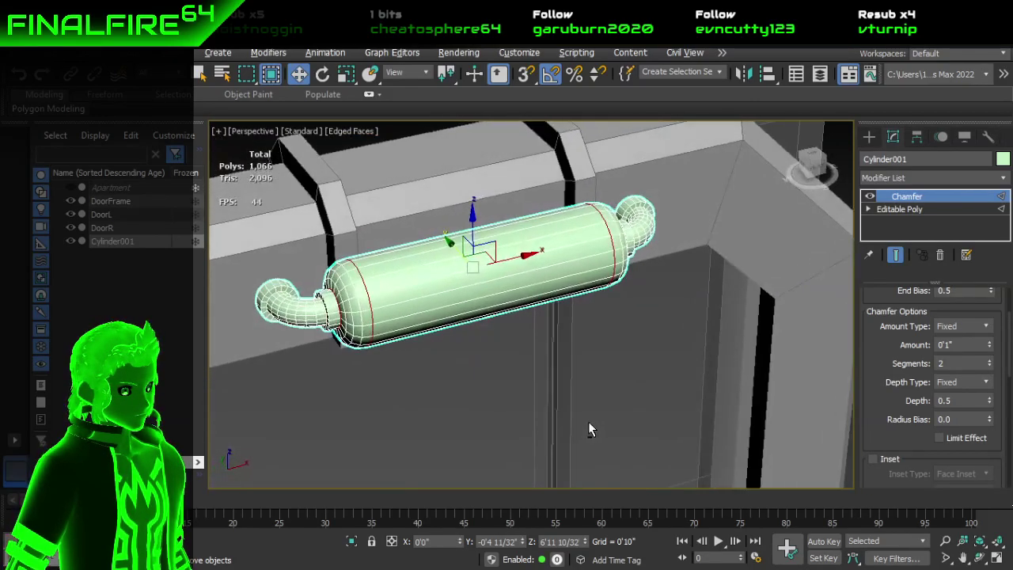
pyautogui.keyDown('alt'); pyautogui.moveTo(642, 344); pyautogui.dragTo(638, 235, button='middle'); pyautogui.keyUp('alt')
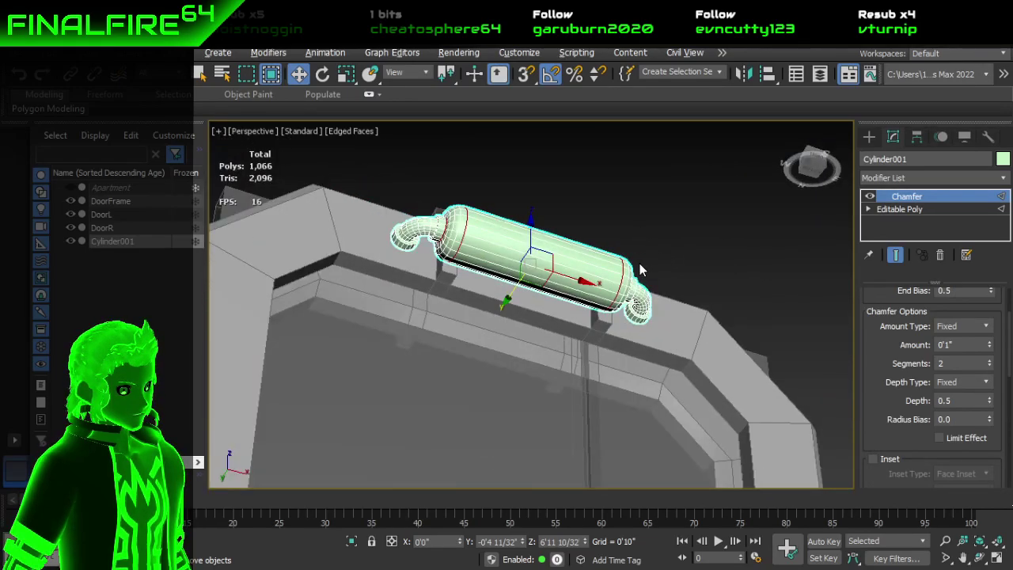
pyautogui.keyDown('alt'); pyautogui.moveTo(641, 271); pyautogui.dragTo(656, 304, button='middle'); pyautogui.keyUp('alt')
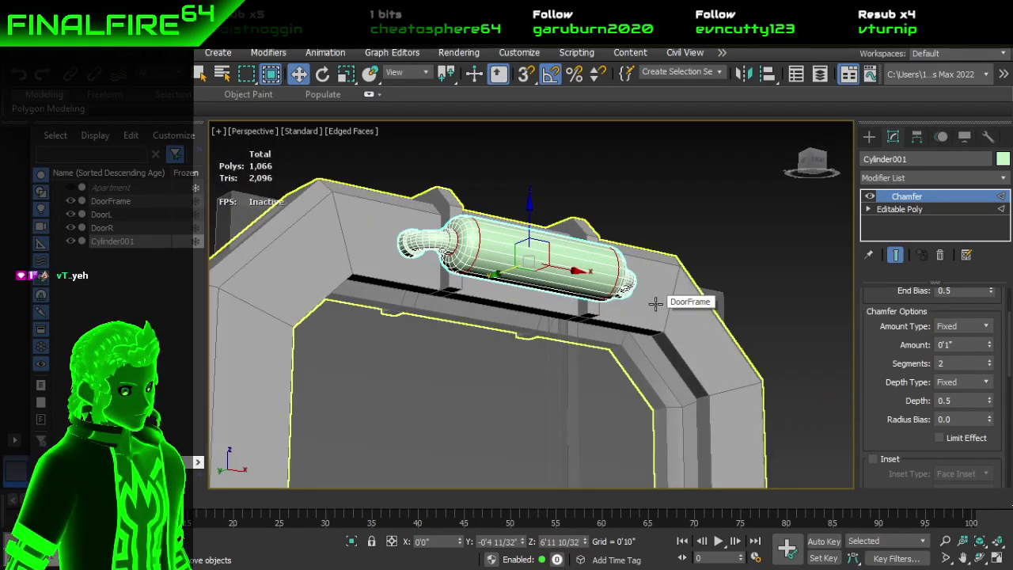
pyautogui.keyDown('alt'); pyautogui.moveTo(655, 303); pyautogui.dragTo(665, 366, button='middle'); pyautogui.keyUp('alt')
pyautogui.scroll(1, 884, 370)
pyautogui.scroll(2, 884, 370)
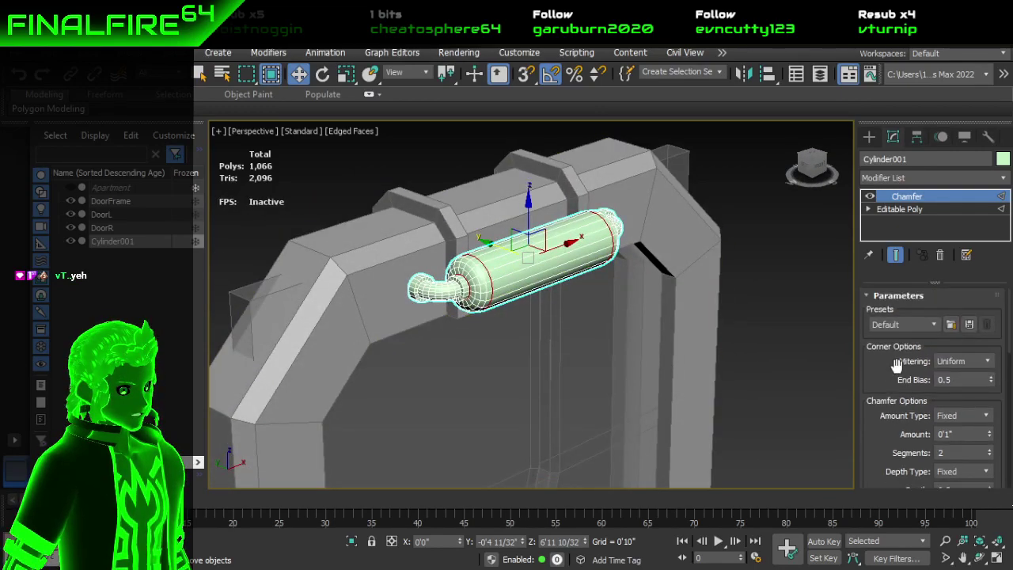
pyautogui.scroll(-2, 928, 372)
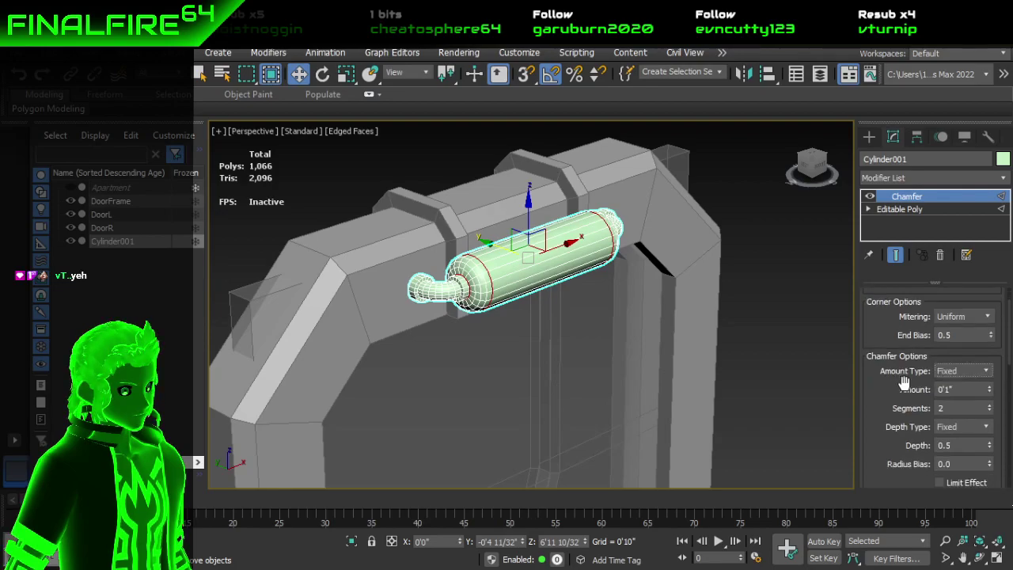
pyautogui.moveTo(991, 392); pyautogui.dragTo(988, 403)
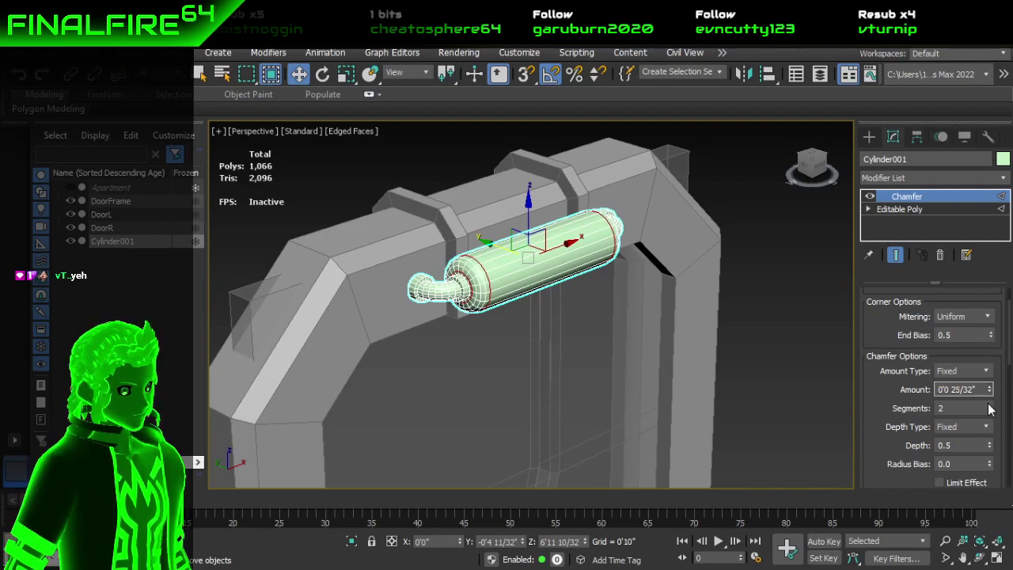
# Step: Deselect the tank and switch the perspective viewport to Default Shading without edged faces
pyautogui.click(807, 251)
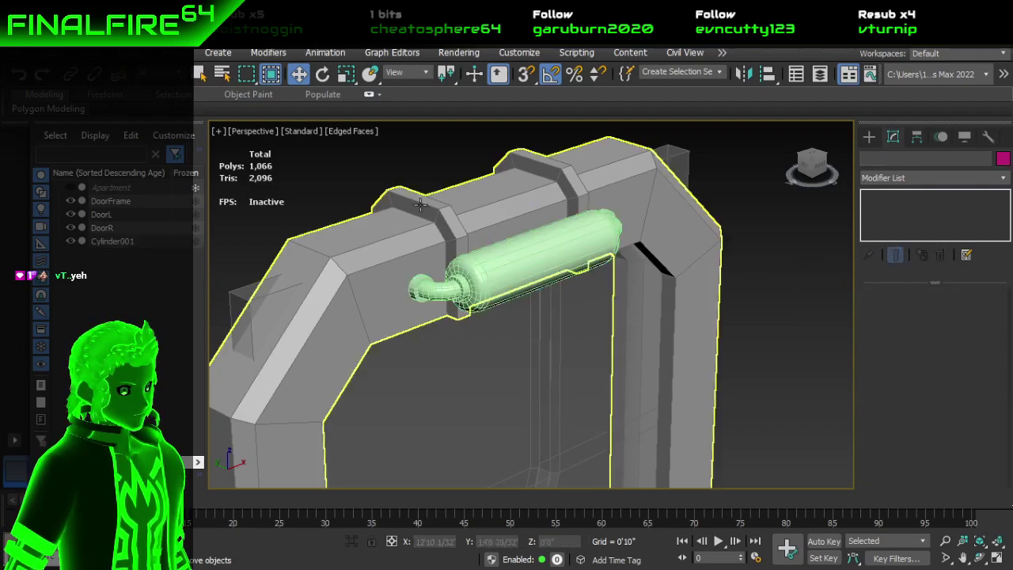
pyautogui.click(351, 131)
pyautogui.click(469, 301)
pyautogui.scroll(-3, 755, 330)
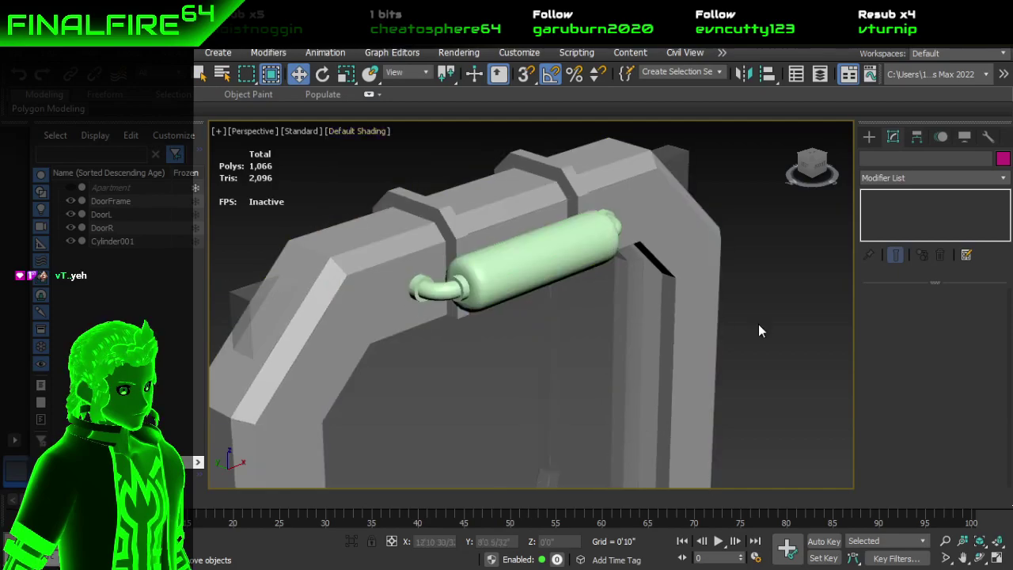
pyautogui.keyDown('alt'); pyautogui.moveTo(751, 353); pyautogui.dragTo(661, 282, button='middle'); pyautogui.keyUp('alt')
pyautogui.scroll(-3, 728, 342)
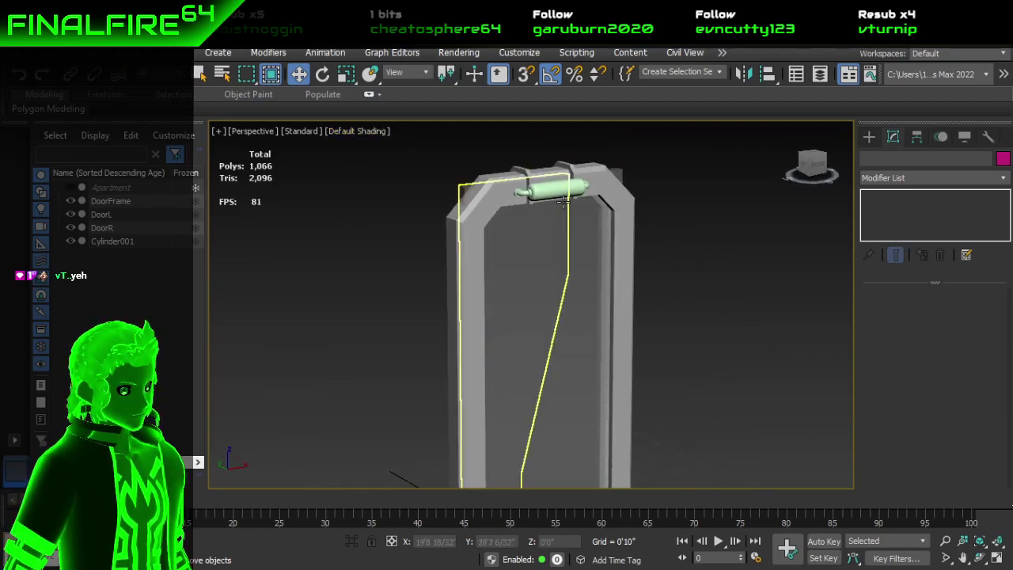
# Step: Change the tank's object color to light grey, deselect it and review it on the door frame
pyautogui.click(557, 190)
pyautogui.click(1004, 159)
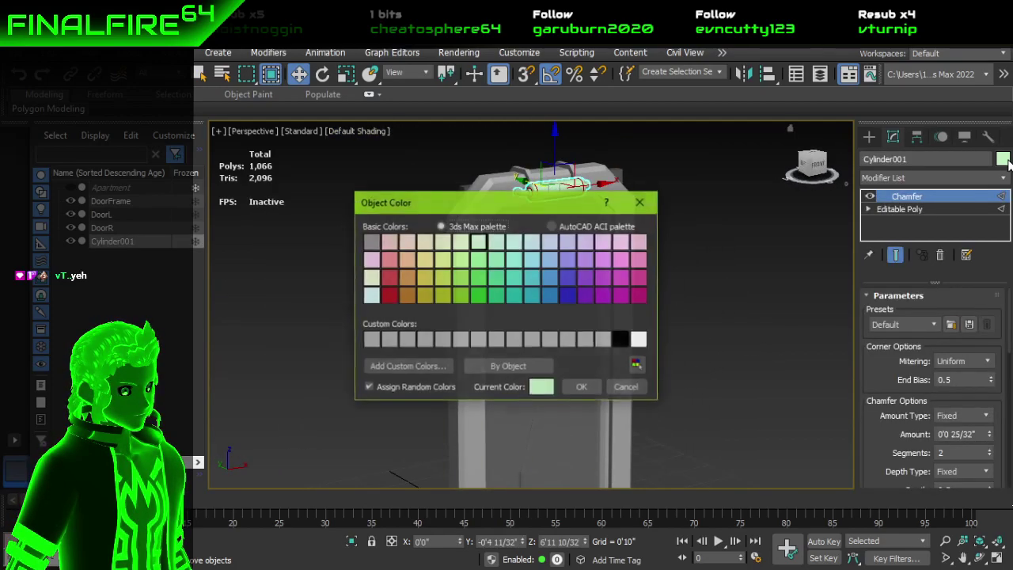
pyautogui.click(597, 389)
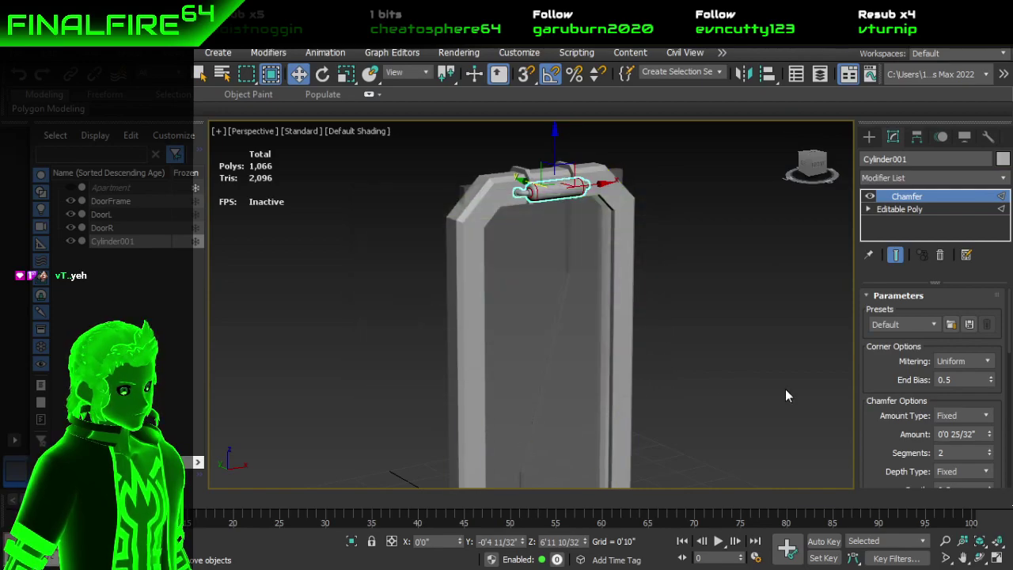
pyautogui.click(785, 389)
pyautogui.keyDown('alt'); pyautogui.moveTo(630, 311); pyautogui.dragTo(662, 326, button='middle'); pyautogui.keyUp('alt')
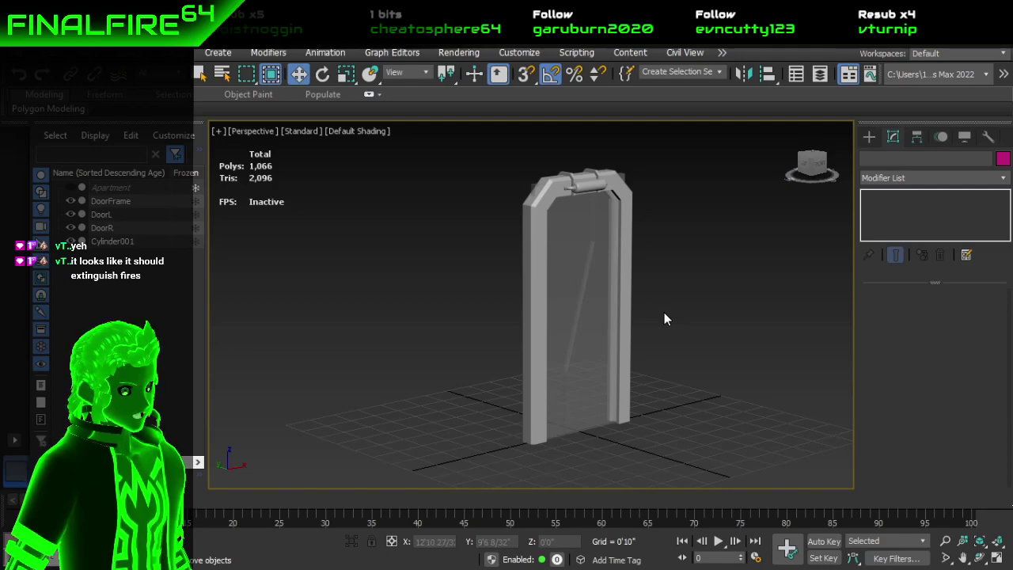
pyautogui.scroll(4, 586, 184)
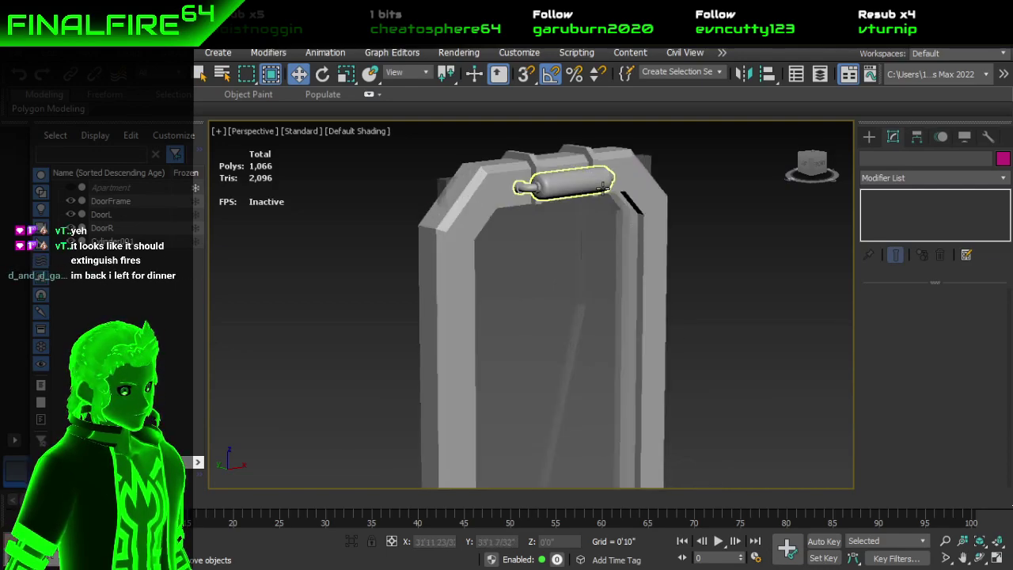
# Step: Examine the tank's fit on the door frame from the side, from the front and close up
pyautogui.click(582, 172)
pyautogui.keyDown('alt'); pyautogui.moveTo(593, 231); pyautogui.dragTo(667, 290, button='middle'); pyautogui.keyUp('alt')
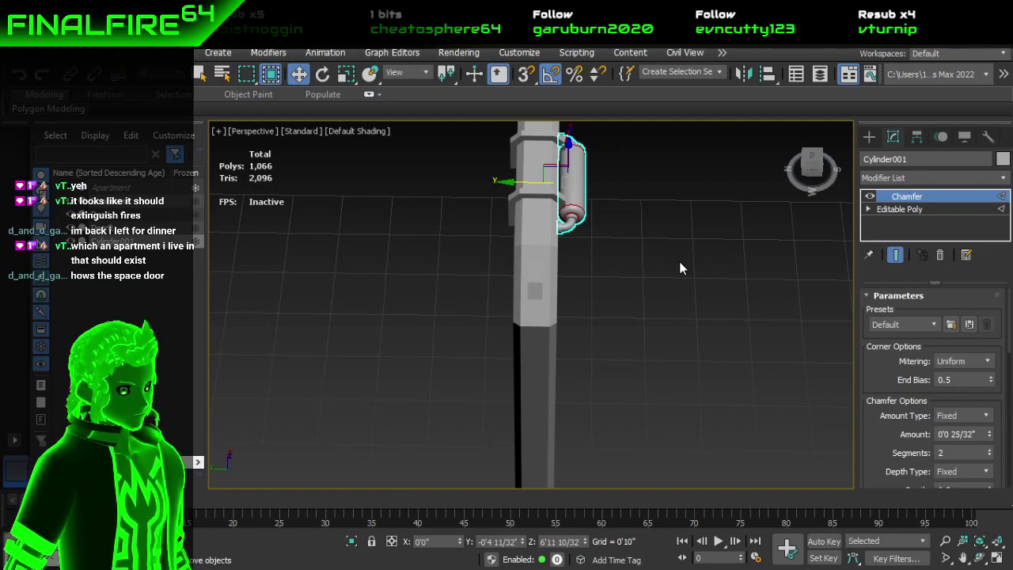
pyautogui.keyDown('alt'); pyautogui.moveTo(679, 261); pyautogui.dragTo(651, 277, button='middle'); pyautogui.keyUp('alt')
pyautogui.click(777, 250)
pyautogui.scroll(-6, 793, 225)
pyautogui.click(609, 240)
pyautogui.press('z')
pyautogui.scroll(-10, 712, 285)
pyautogui.click(756, 280)
pyautogui.keyDown('alt'); pyautogui.moveTo(688, 267); pyautogui.dragTo(669, 282, button='middle'); pyautogui.keyUp('alt')
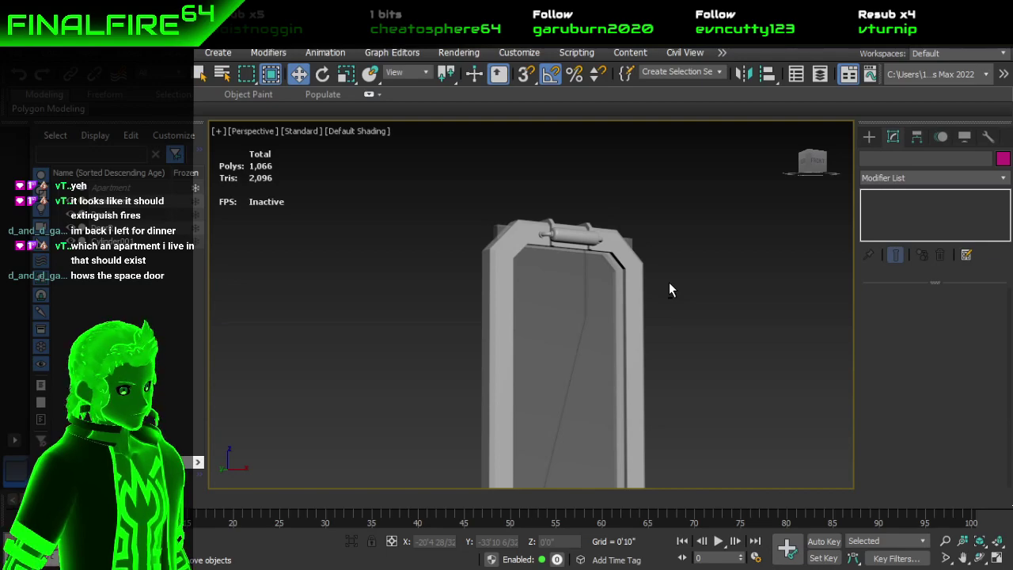
pyautogui.scroll(8, 587, 224)
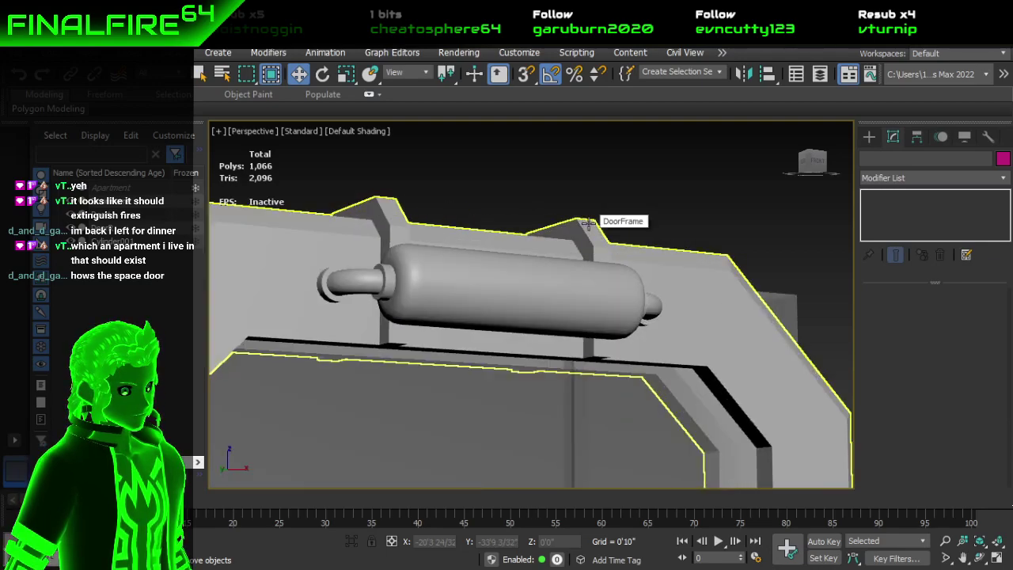
pyautogui.scroll(-8, 588, 224)
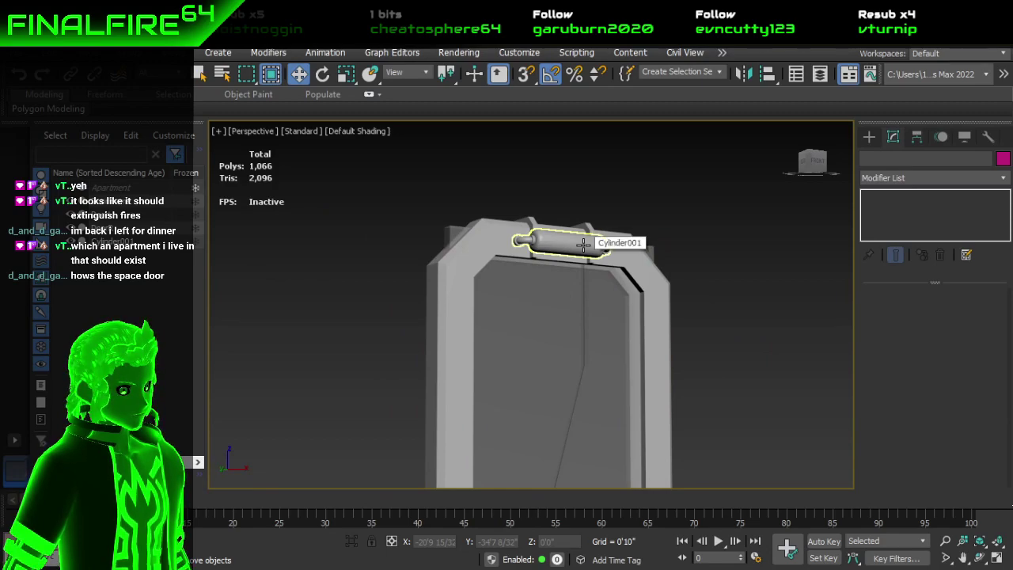
# Step: Hide the tank and clear the selection, leaving the whole door frame in view
pyautogui.click(583, 245)
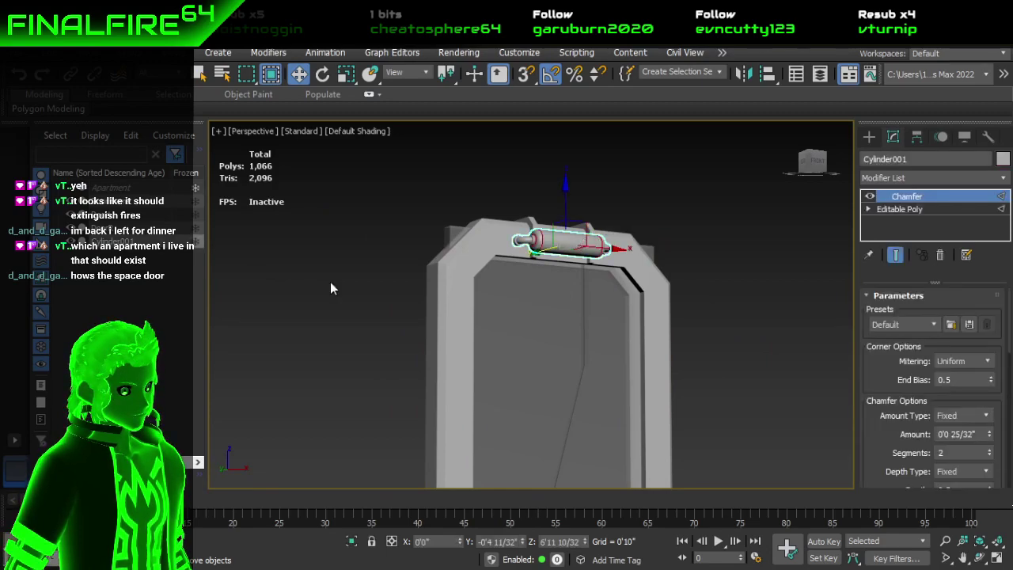
pyautogui.click(69, 241)
pyautogui.keyDown('alt'); pyautogui.moveTo(538, 261); pyautogui.dragTo(612, 329, button='middle'); pyautogui.keyUp('alt')
pyautogui.click(727, 372)
pyautogui.scroll(-3, 728, 372)
pyautogui.moveTo(728, 372); pyautogui.dragTo(590, 244, button='middle')
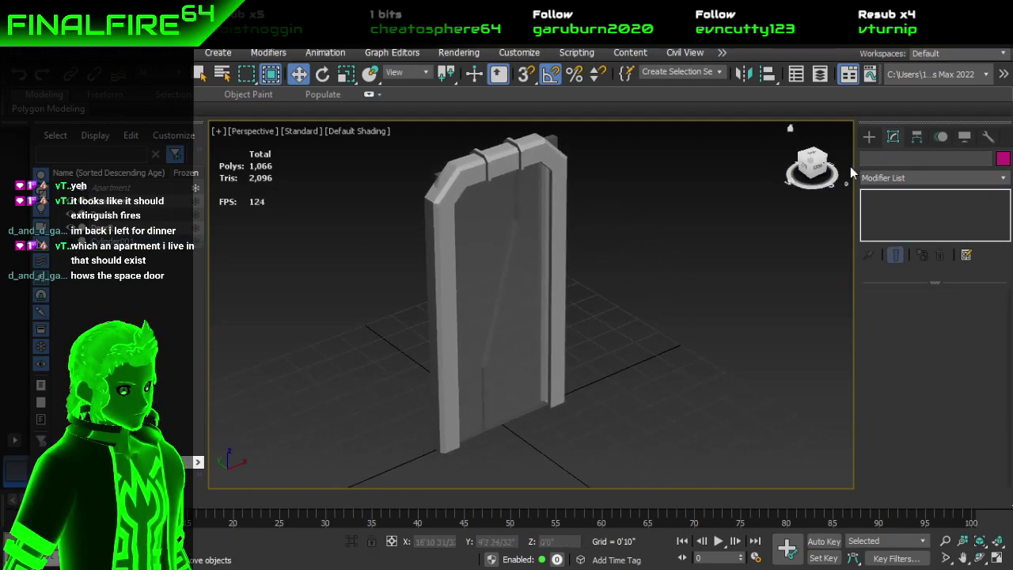
# Step: Create a box about 0'9 8/32" wide at the base of the door and raise it towards the top of the frame
pyautogui.click(869, 136)
pyautogui.click(896, 236)
pyautogui.moveTo(493, 435); pyautogui.dragTo(524, 427)
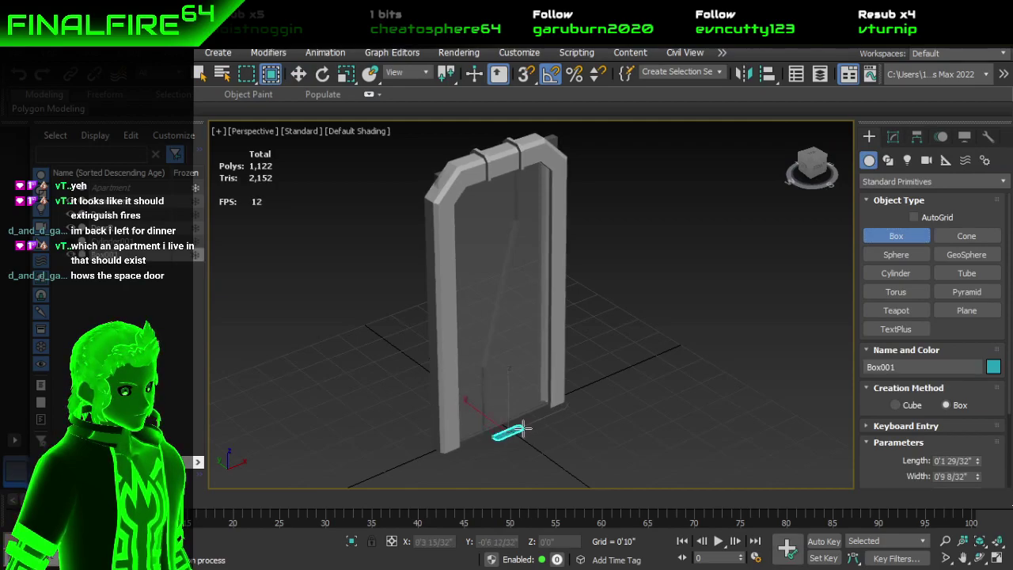
pyautogui.click(558, 413)
pyautogui.press('w')
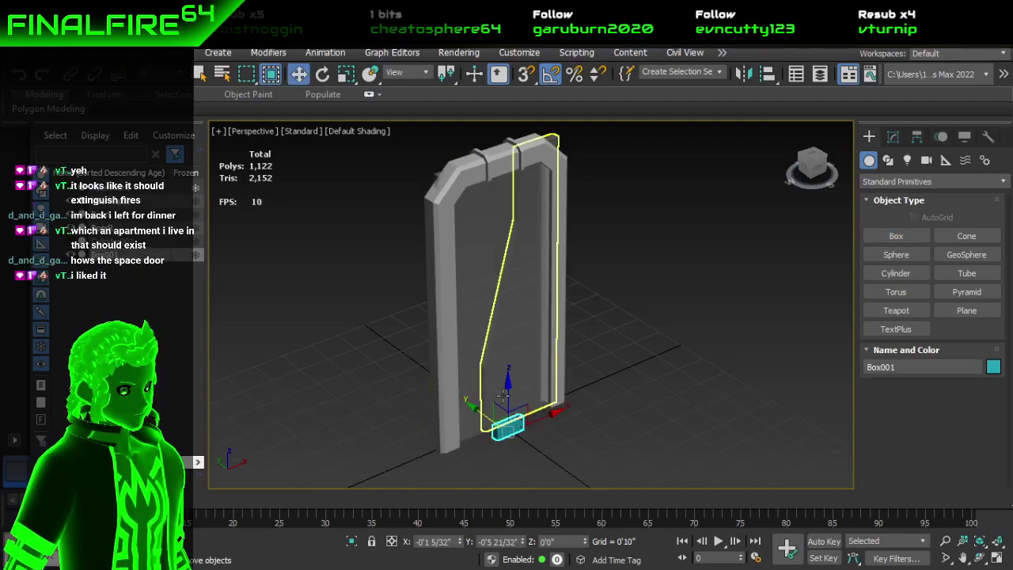
pyautogui.moveTo(513, 371); pyautogui.dragTo(525, 120)
# Step: Undo the box's move and creation, and unhide the tank
pyautogui.hotkey('ctrl', 'z')
pyautogui.hotkey('ctrl', 'z')
pyautogui.hotkey('ctrl', 'z')
pyautogui.click(69, 243)
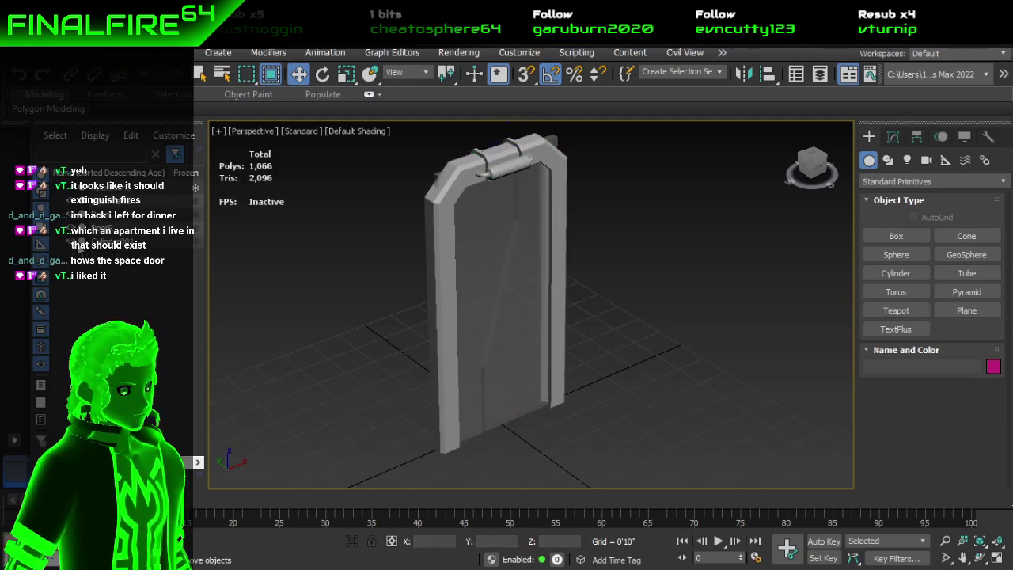
# Step: Examine the tank and its curved pipe ends against the door frame from the front, side and above
pyautogui.keyDown('alt'); pyautogui.moveTo(574, 296); pyautogui.dragTo(604, 245, button='middle'); pyautogui.keyUp('alt')
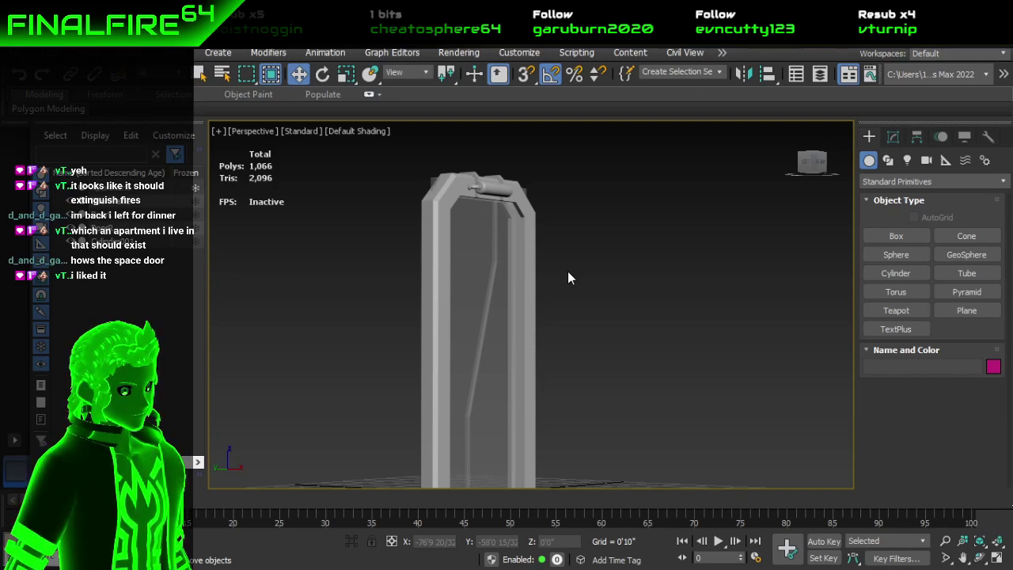
pyautogui.moveTo(568, 270)
pyautogui.keyDown('alt'); pyautogui.mouseDown(button='middle')
pyautogui.moveTo(613, 341)
pyautogui.moveTo(468, 285)
pyautogui.moveTo(494, 262)
pyautogui.moveTo(528, 301)
pyautogui.moveTo(568, 287)
pyautogui.mouseUp(button='middle'); pyautogui.keyUp('alt')
pyautogui.click(488, 184)
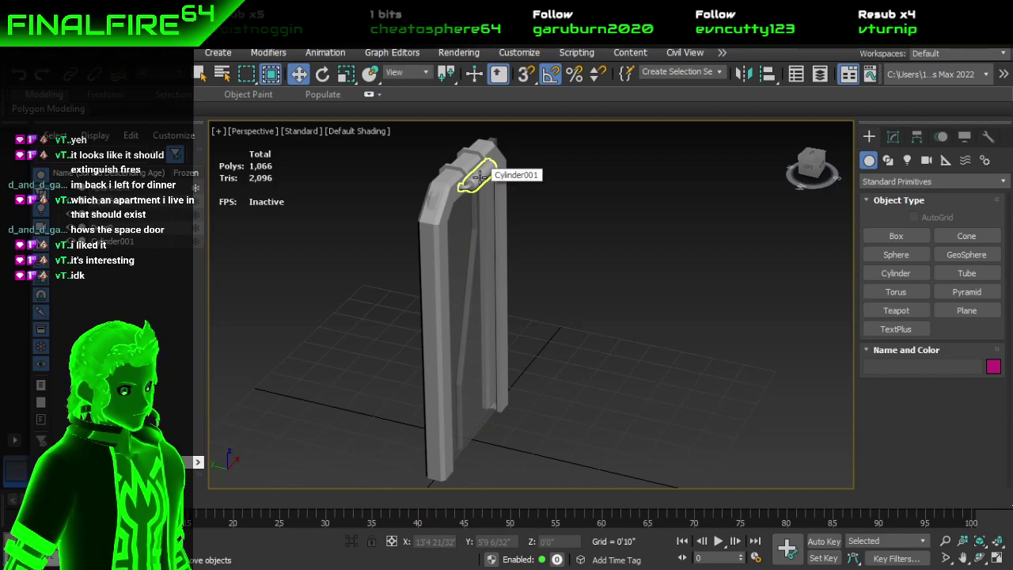
pyautogui.keyDown('alt'); pyautogui.moveTo(523, 190); pyautogui.dragTo(436, 284, button='middle'); pyautogui.keyUp('alt')
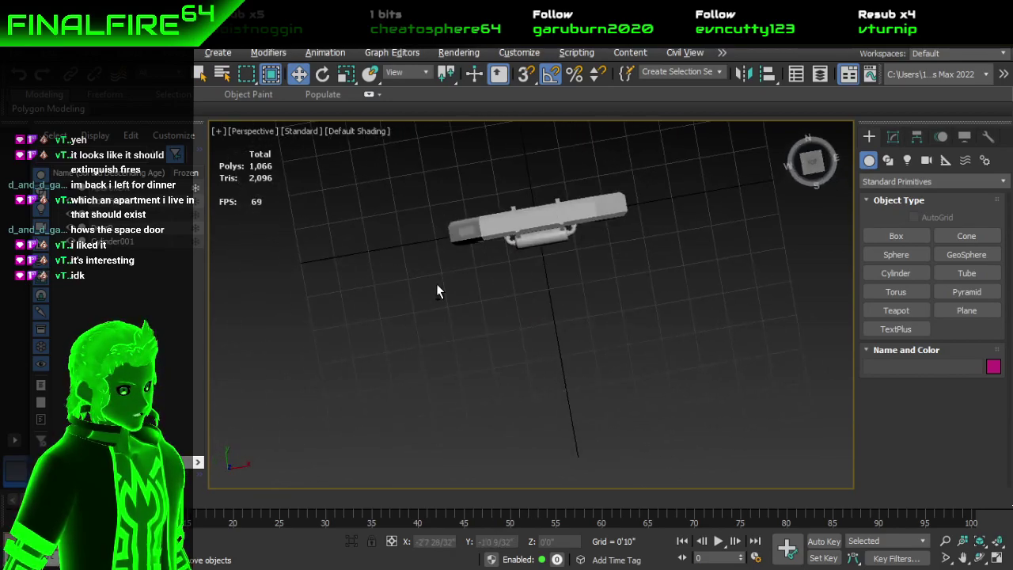
pyautogui.scroll(6, 522, 206)
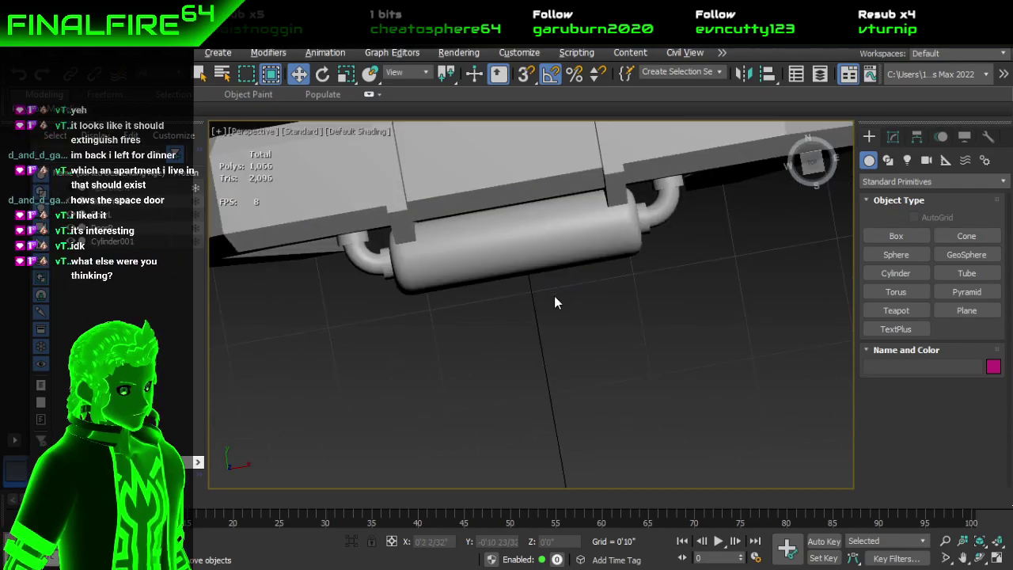
pyautogui.keyDown('alt'); pyautogui.moveTo(555, 299); pyautogui.dragTo(543, 230, button='middle'); pyautogui.keyUp('alt')
# Step: Try resetting the tank's Y position to zero, and deselect the tank
pyautogui.click(541, 213)
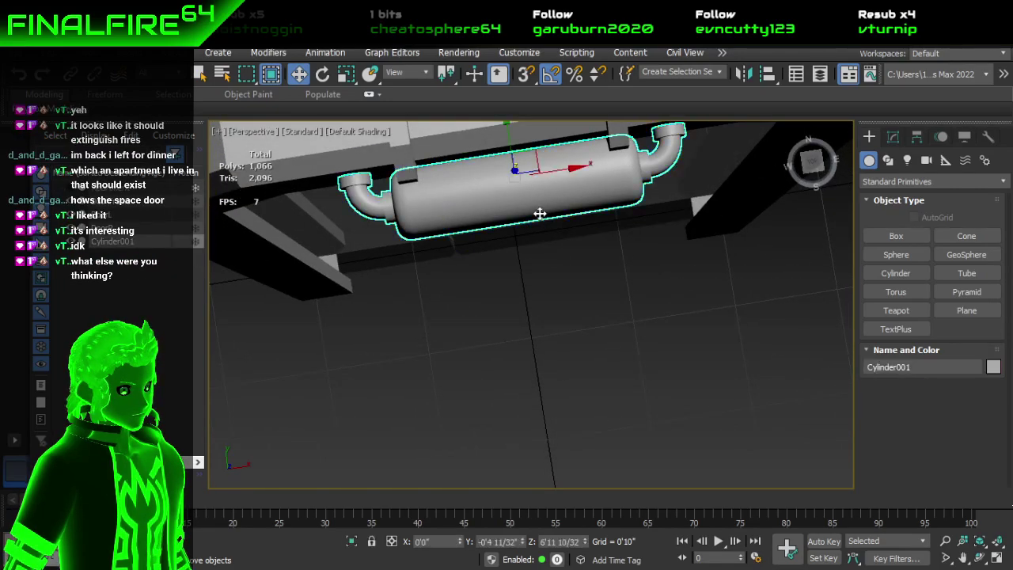
pyautogui.rightClick(524, 542)
pyautogui.hotkey('ctrl', 'z')
pyautogui.click(570, 407)
pyautogui.keyDown('alt'); pyautogui.moveTo(570, 405); pyautogui.dragTo(661, 301, button='middle'); pyautogui.keyUp('alt')
pyautogui.scroll(-5, 608, 344)
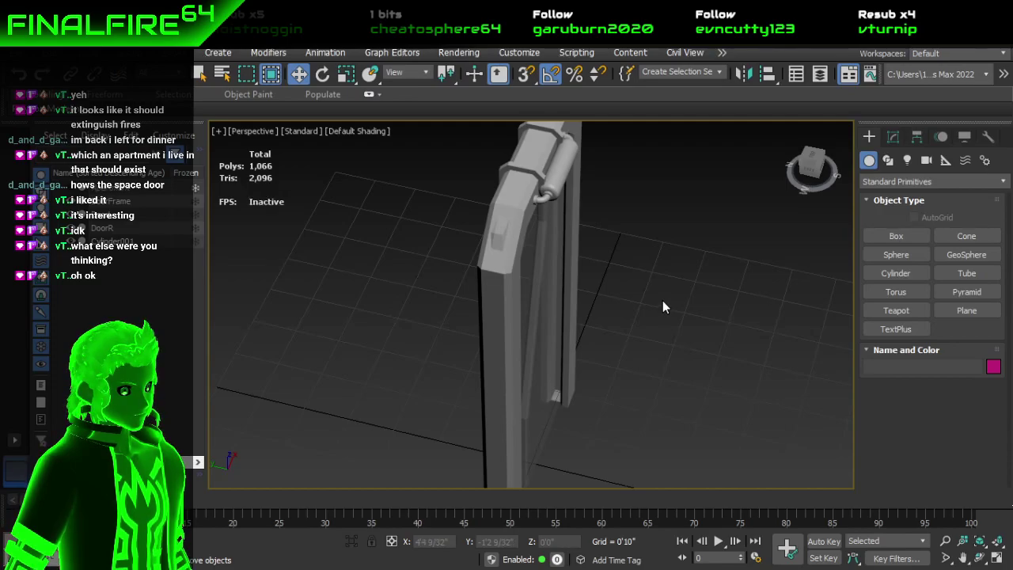
# Step: Hide the tank and create a box about 0'1 7/32" long, 0'9 6/32" wide and 0'6 27/32" high at the door's base
pyautogui.click(557, 187)
pyautogui.click(73, 240)
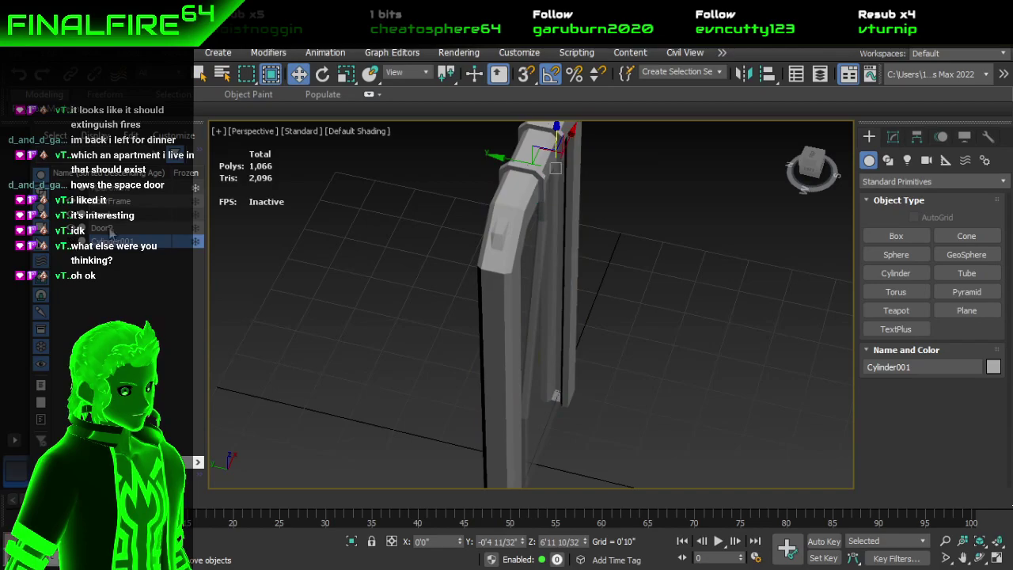
pyautogui.click(899, 238)
pyautogui.keyDown('alt'); pyautogui.moveTo(712, 304); pyautogui.dragTo(557, 356, button='middle'); pyautogui.keyUp('alt')
pyautogui.moveTo(528, 332); pyautogui.dragTo(574, 328)
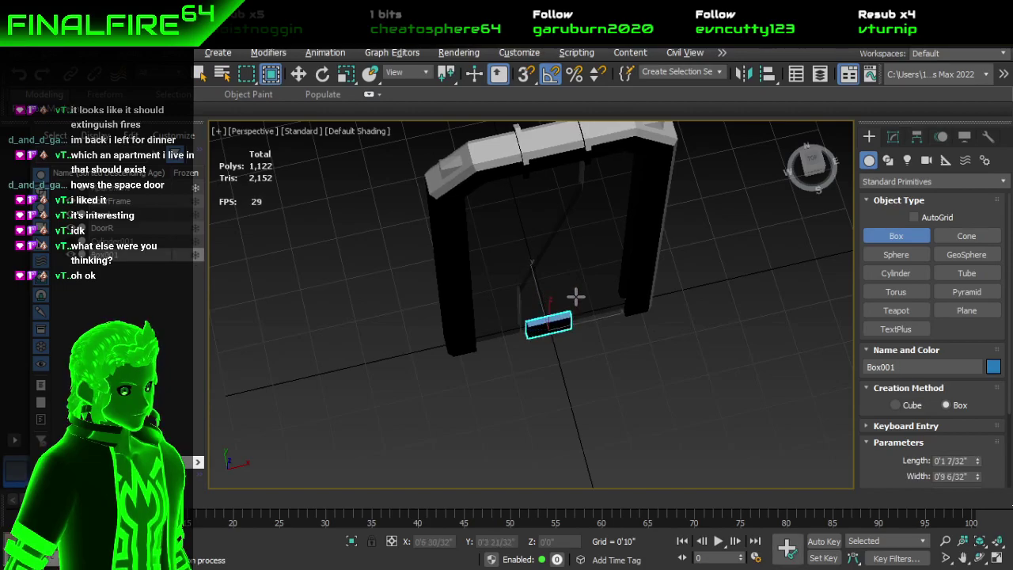
pyautogui.click(573, 304)
# Step: Center the box at X 0'0" and raise it between the two bands on top of the door frame
pyautogui.press('w')
pyautogui.keyDown('alt'); pyautogui.moveTo(551, 313); pyautogui.dragTo(554, 365, button='middle'); pyautogui.keyUp('alt')
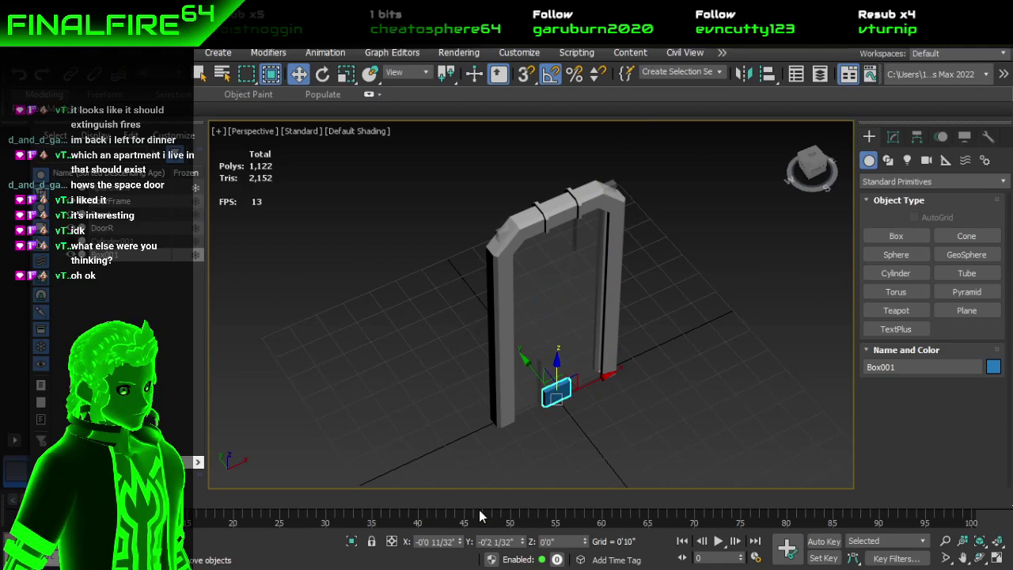
pyautogui.rightClick(460, 543)
pyautogui.moveTo(559, 368); pyautogui.dragTo(583, 178)
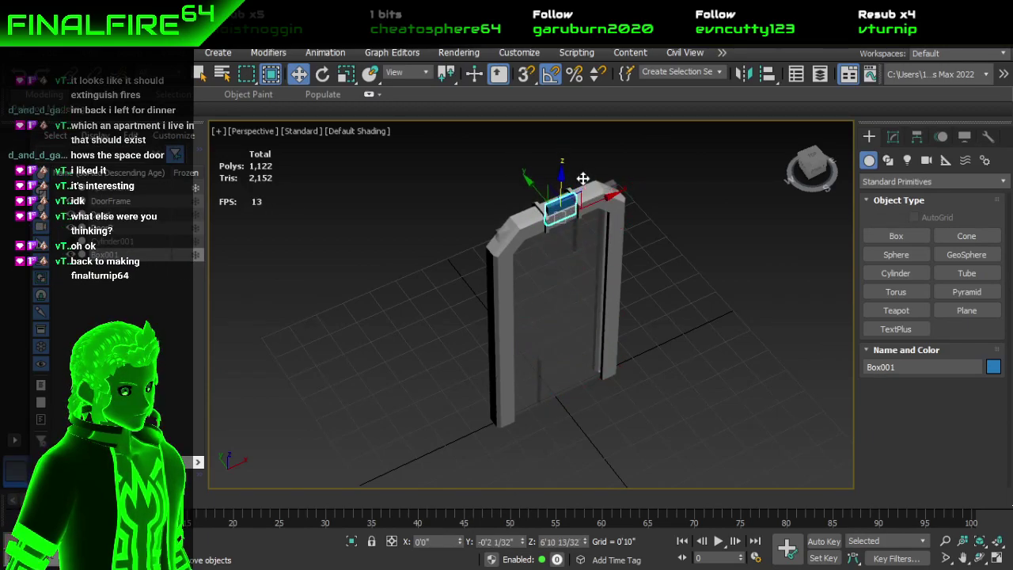
# Step: Lower the box to Z 6'8" and move it forward to about Y -0'3 1/32" so it protrudes from the frame
pyautogui.scroll(6, 580, 193)
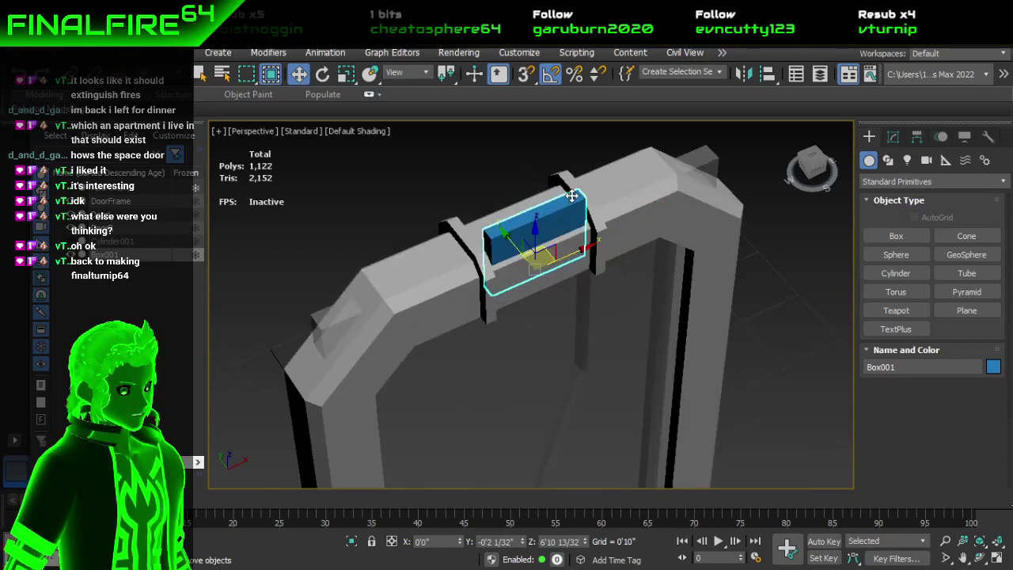
pyautogui.keyDown('alt'); pyautogui.moveTo(567, 237); pyautogui.dragTo(529, 248, button='middle'); pyautogui.keyUp('alt')
pyautogui.moveTo(519, 260); pyautogui.dragTo(512, 302)
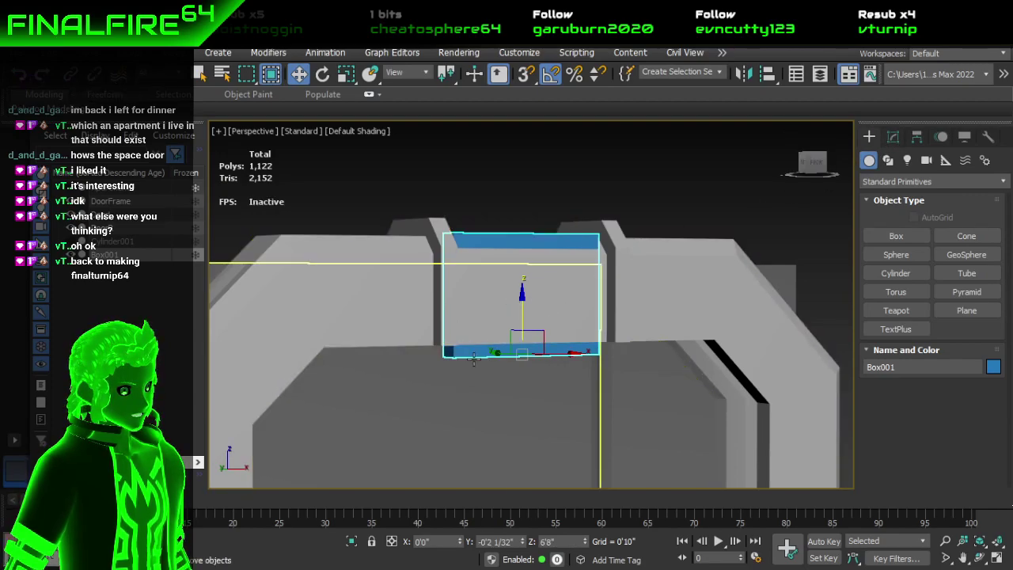
pyautogui.moveTo(502, 351); pyautogui.dragTo(508, 353)
pyautogui.keyDown('alt'); pyautogui.moveTo(507, 353); pyautogui.dragTo(681, 305, button='middle'); pyautogui.keyUp('alt')
# Step: Raise the box to about Z 6'8 30/32" and shift it along Y to about -0'3 12/32"
pyautogui.click(893, 137)
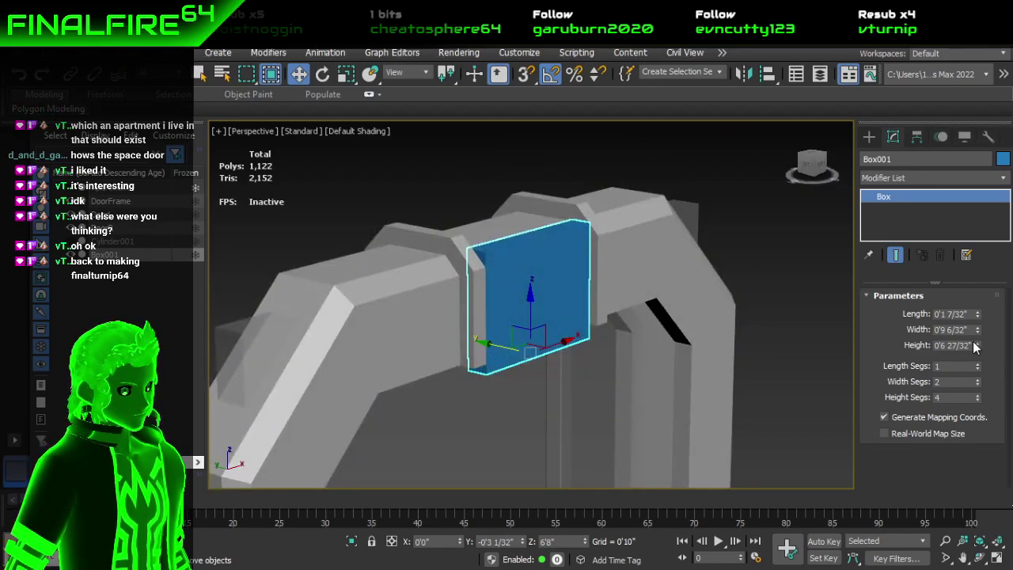
pyautogui.keyDown('alt'); pyautogui.moveTo(610, 305); pyautogui.dragTo(526, 305, button='middle'); pyautogui.keyUp('alt')
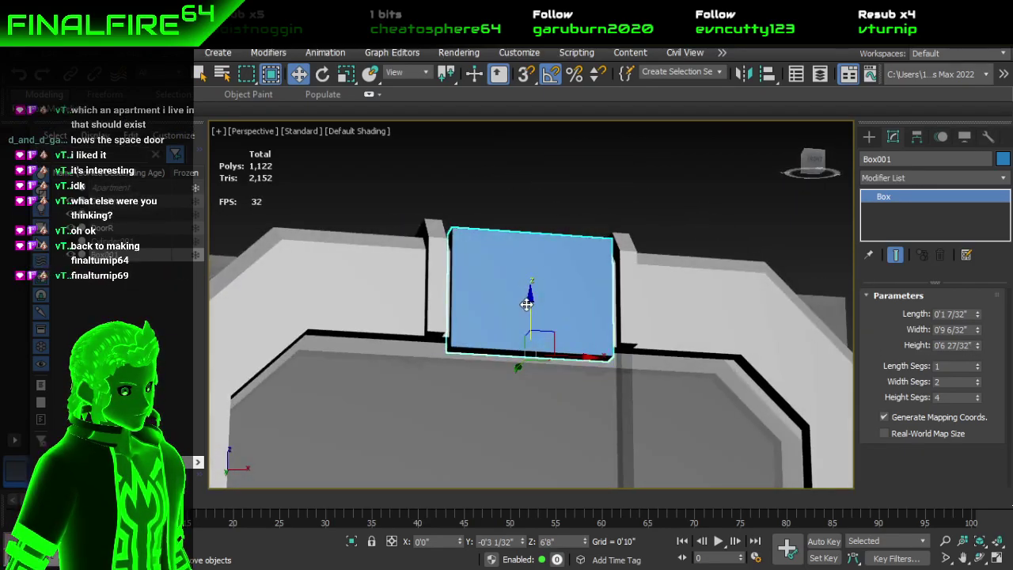
pyautogui.moveTo(531, 301); pyautogui.dragTo(539, 285)
pyautogui.keyDown('alt'); pyautogui.moveTo(539, 285); pyautogui.dragTo(498, 342, button='middle'); pyautogui.keyUp('alt')
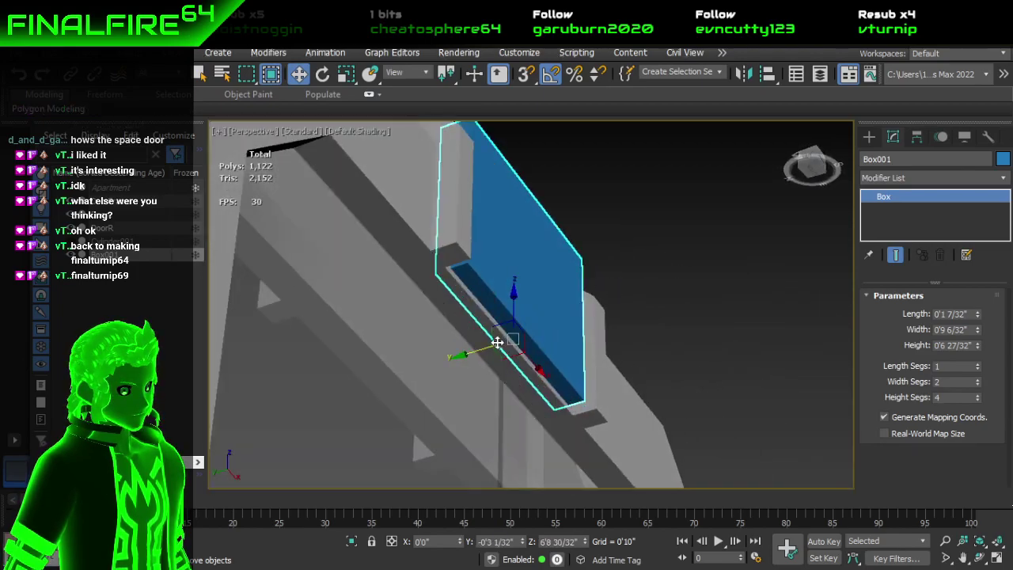
pyautogui.moveTo(487, 349); pyautogui.dragTo(490, 349)
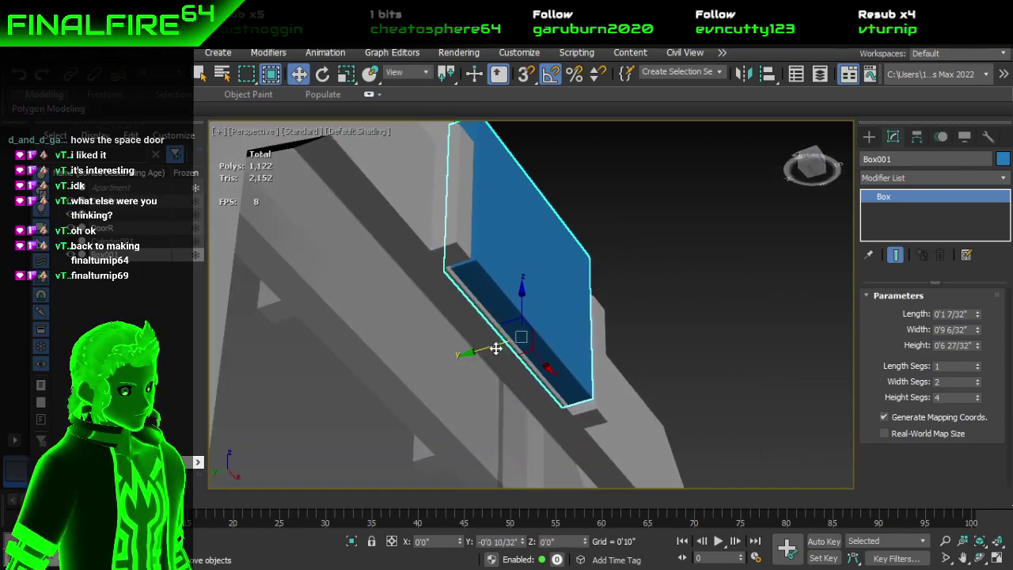
pyautogui.keyDown('alt'); pyautogui.moveTo(534, 330); pyautogui.dragTo(557, 303, button='middle'); pyautogui.keyUp('alt')
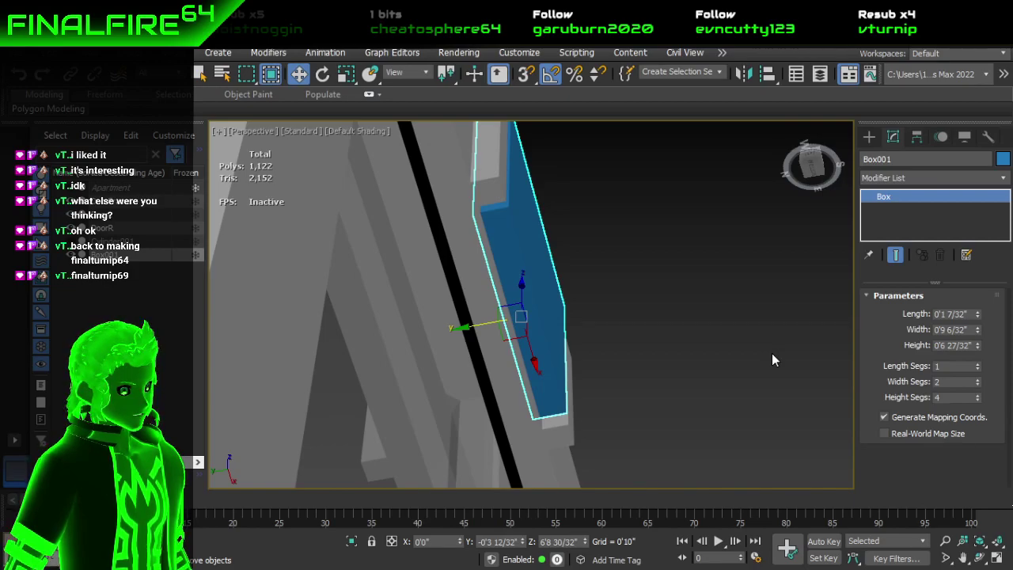
# Step: Rotate the box about X so it projects forward from the frame, and place it at about Y -0'2 26/32", Z 6'11 3/32"
pyautogui.press('e')
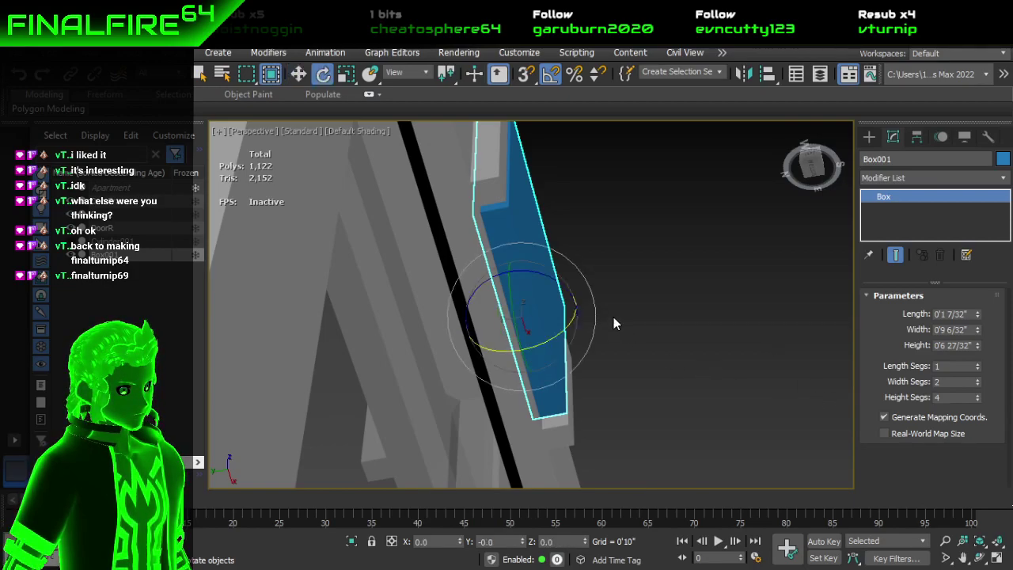
pyautogui.moveTo(570, 327); pyautogui.dragTo(528, 374)
pyautogui.press('w')
pyautogui.moveTo(484, 324); pyautogui.dragTo(470, 326)
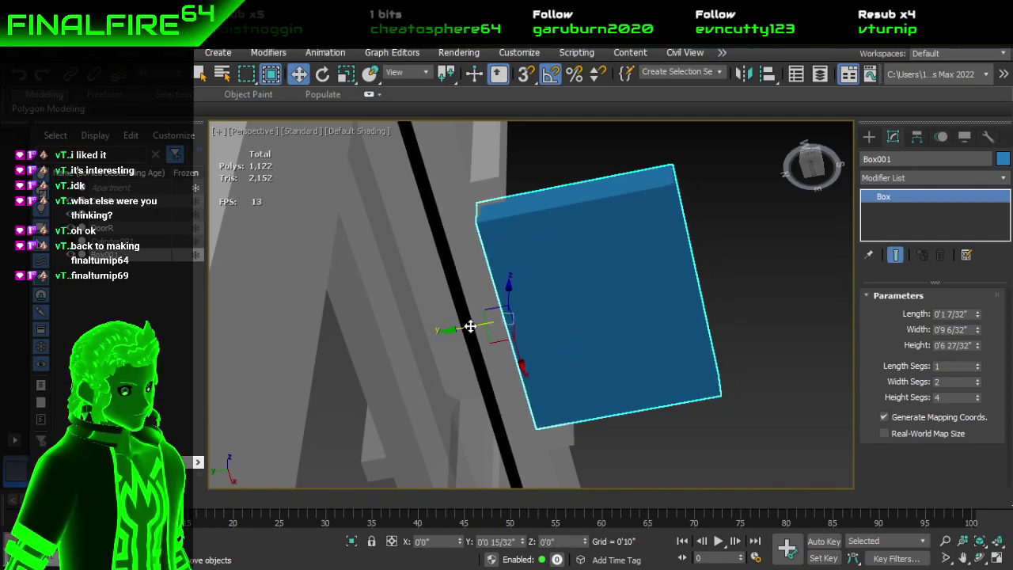
pyautogui.moveTo(554, 303)
pyautogui.keyDown('alt'); pyautogui.mouseDown(button='middle')
pyautogui.moveTo(479, 354)
pyautogui.moveTo(547, 303)
pyautogui.mouseUp(button='middle'); pyautogui.keyUp('alt')
pyautogui.moveTo(562, 251); pyautogui.dragTo(564, 195)
pyautogui.keyDown('alt'); pyautogui.moveTo(563, 196); pyautogui.dragTo(614, 254, button='middle'); pyautogui.keyUp('alt')
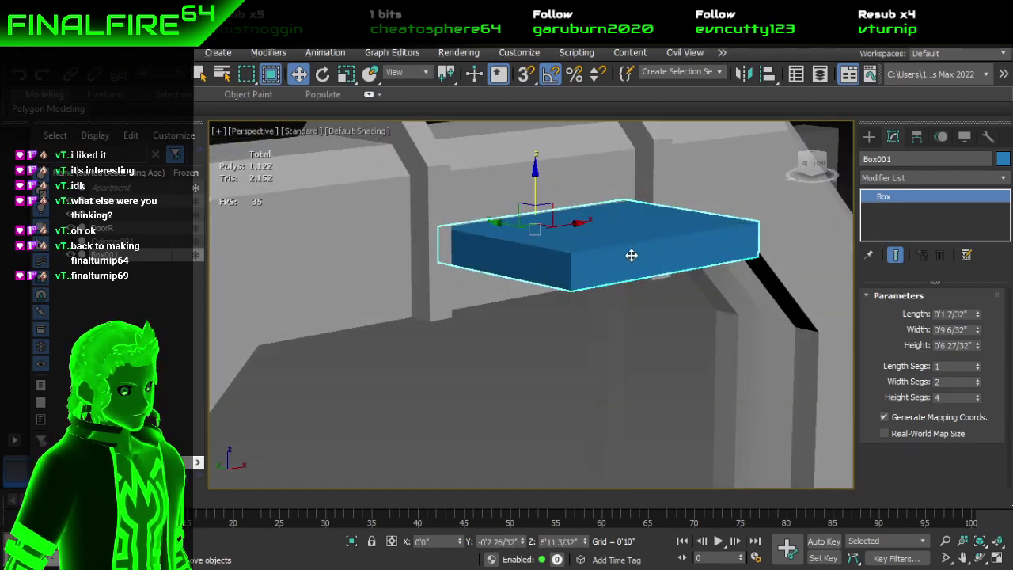
# Step: Set the box's height to 0'2" so it forms a shallow bar between the two frame bands
pyautogui.moveTo(978, 346); pyautogui.dragTo(975, 405)
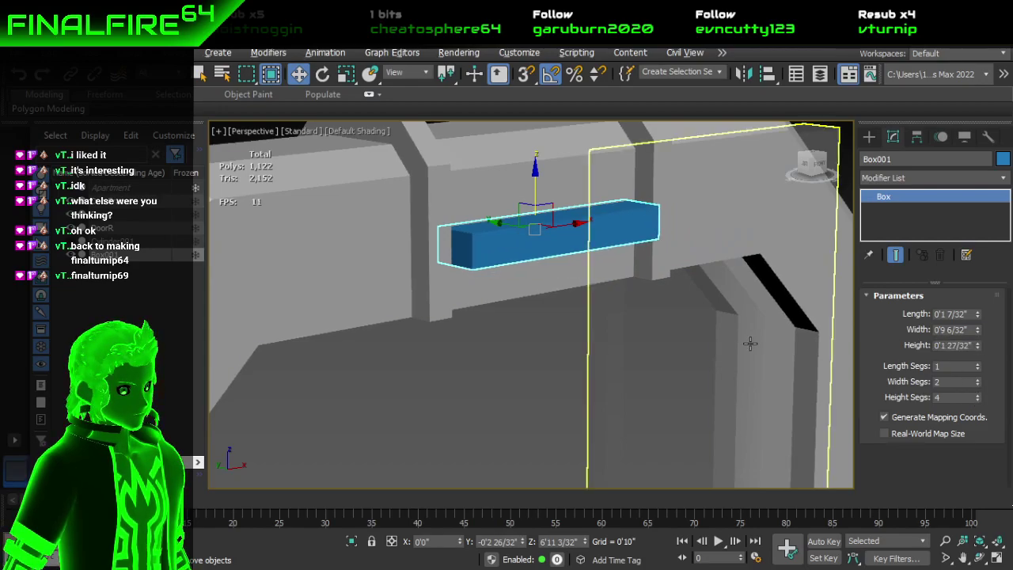
pyautogui.keyDown('alt'); pyautogui.moveTo(750, 343); pyautogui.dragTo(651, 322, button='middle'); pyautogui.keyUp('alt')
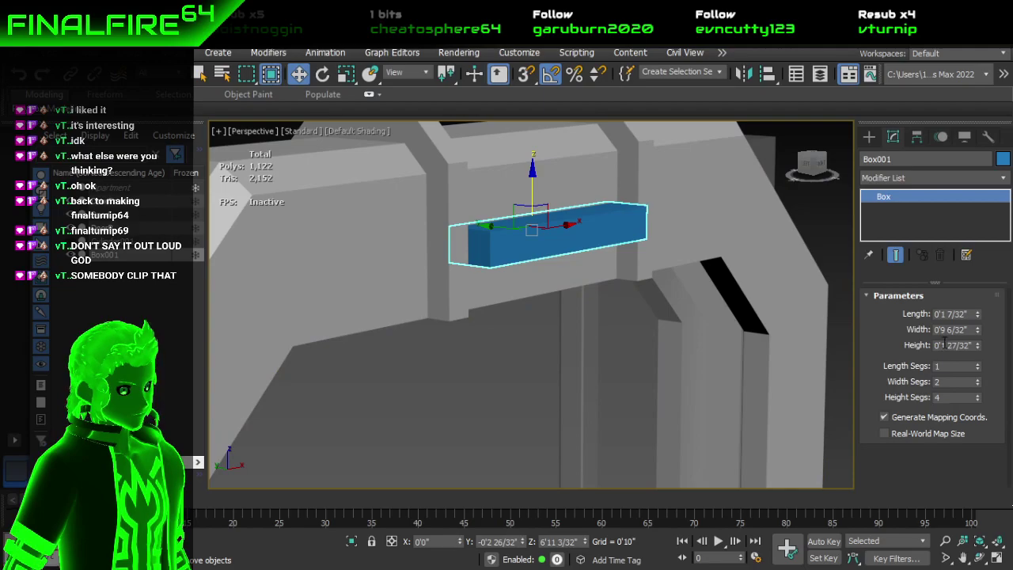
pyautogui.moveTo(941, 345); pyautogui.dragTo(958, 351)
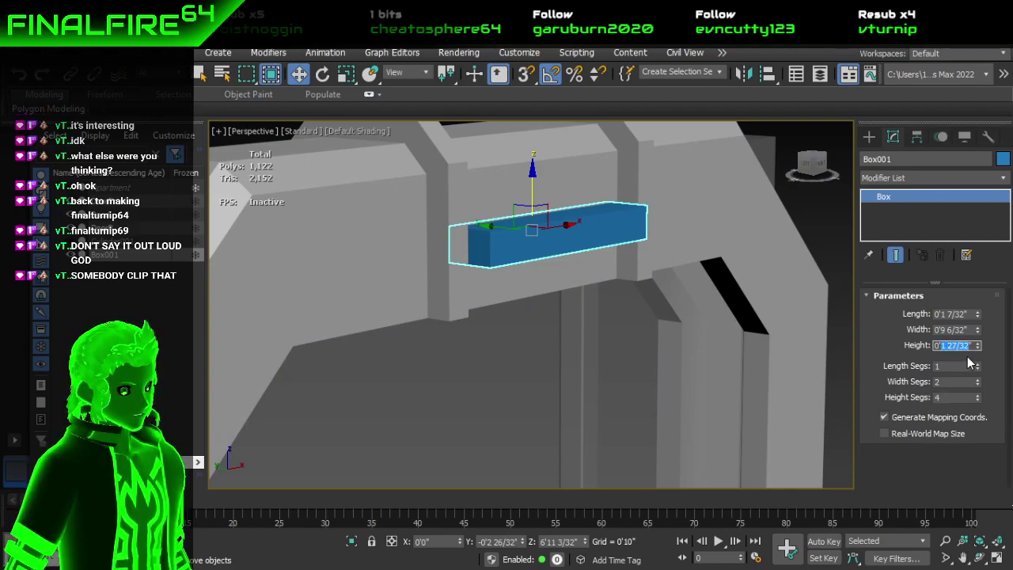
pyautogui.write('2')
pyautogui.press('Return')
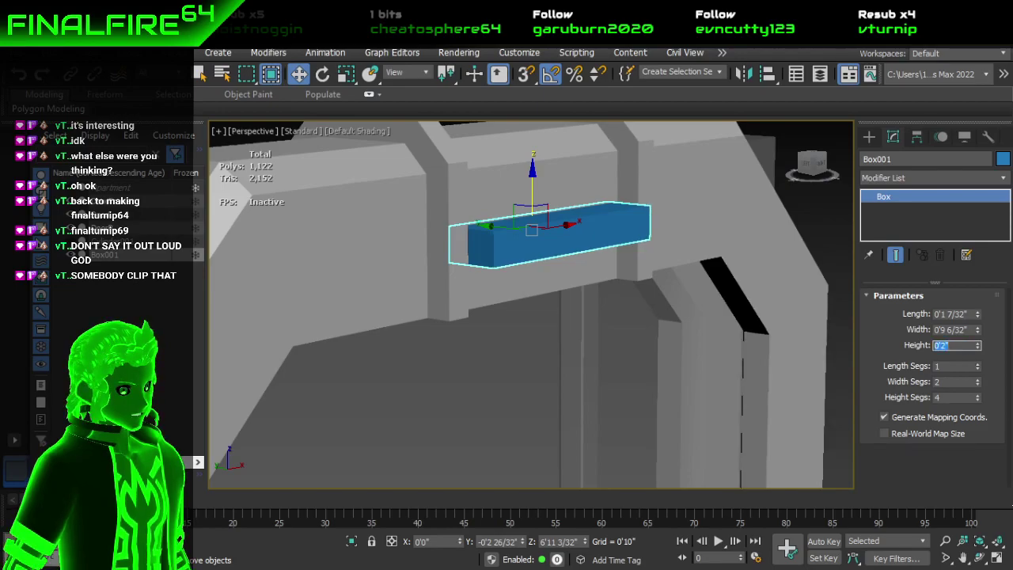
pyautogui.keyDown('alt'); pyautogui.moveTo(537, 258); pyautogui.dragTo(518, 243, button='middle'); pyautogui.keyUp('alt')
pyautogui.scroll(-2, 777, 249)
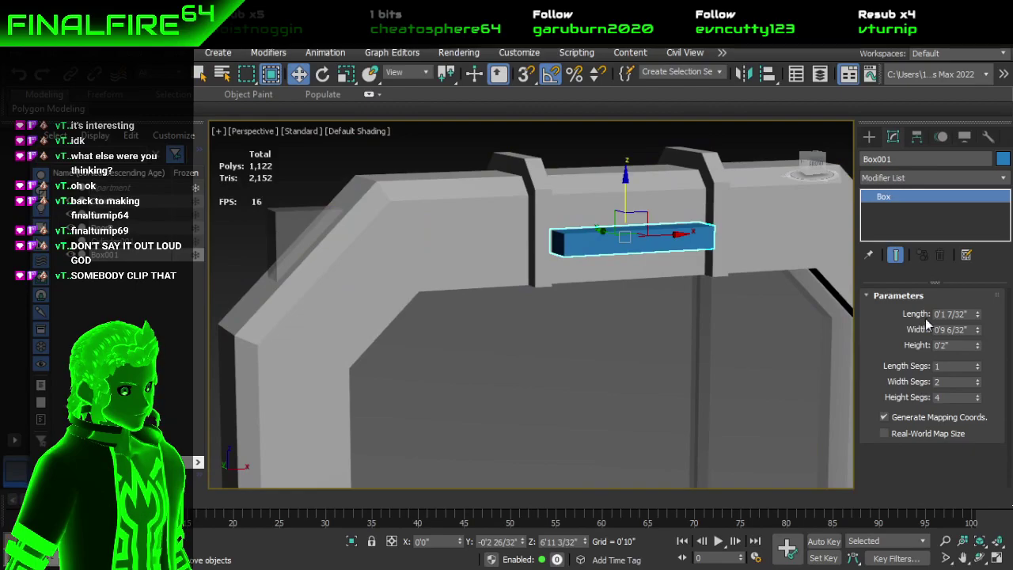
pyautogui.scroll(2, 646, 339)
pyautogui.moveTo(705, 315); pyautogui.dragTo(664, 377, button='middle')
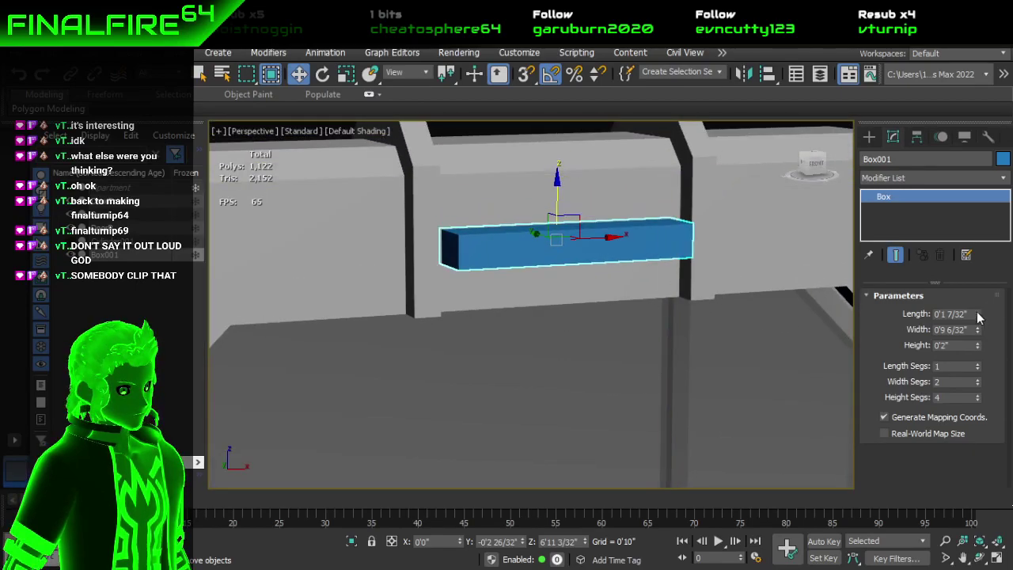
# Step: Set the box's length to 0'4 20/32" so it forms a tall block between the two frame bands
pyautogui.moveTo(977, 317); pyautogui.dragTo(917, 112)
pyautogui.keyDown('alt'); pyautogui.moveTo(634, 267); pyautogui.dragTo(626, 291, button='middle'); pyautogui.keyUp('alt')
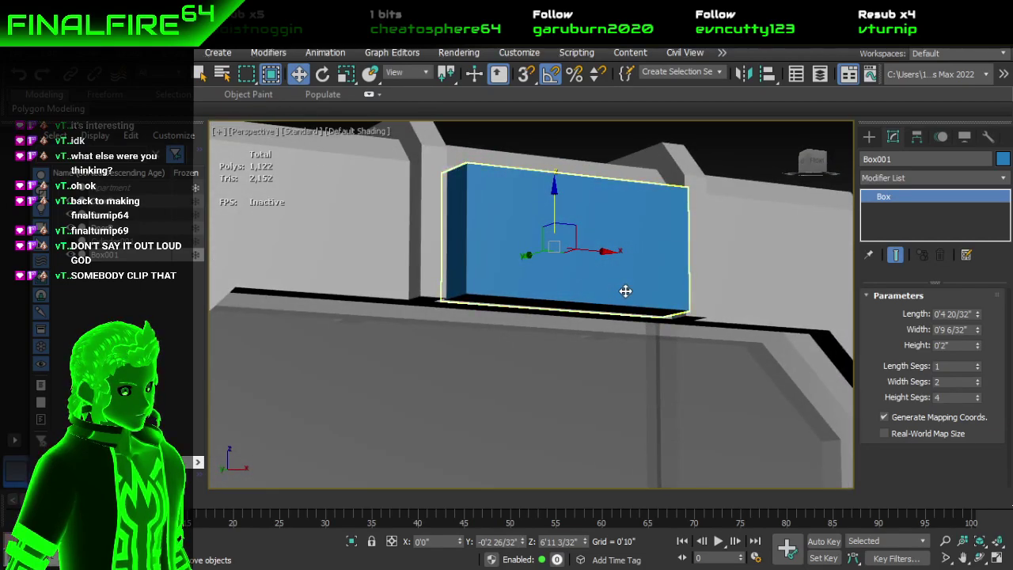
pyautogui.keyDown('alt'); pyautogui.moveTo(625, 290); pyautogui.dragTo(593, 314, button='middle'); pyautogui.keyUp('alt')
pyautogui.click(609, 314)
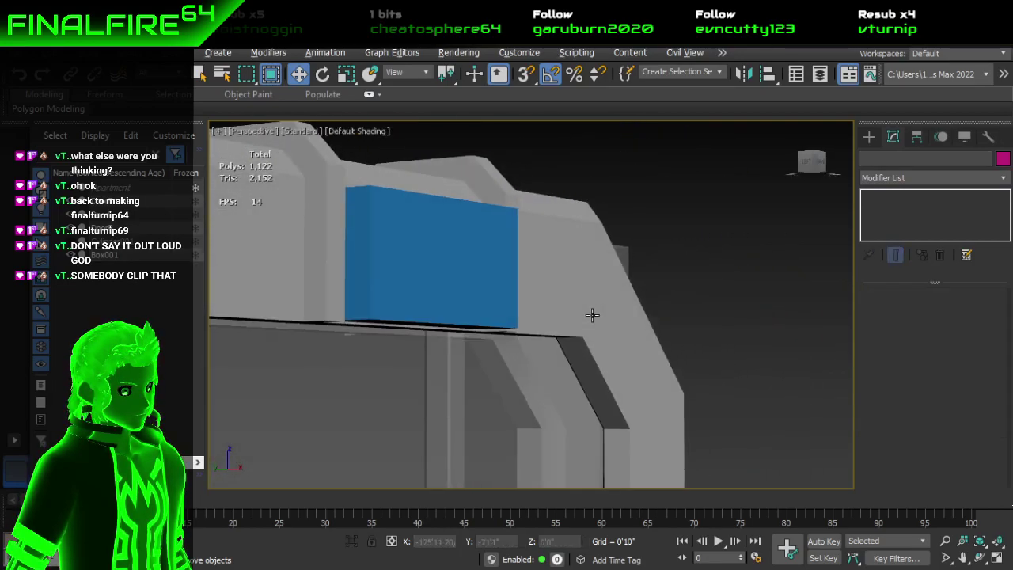
pyautogui.click(450, 300)
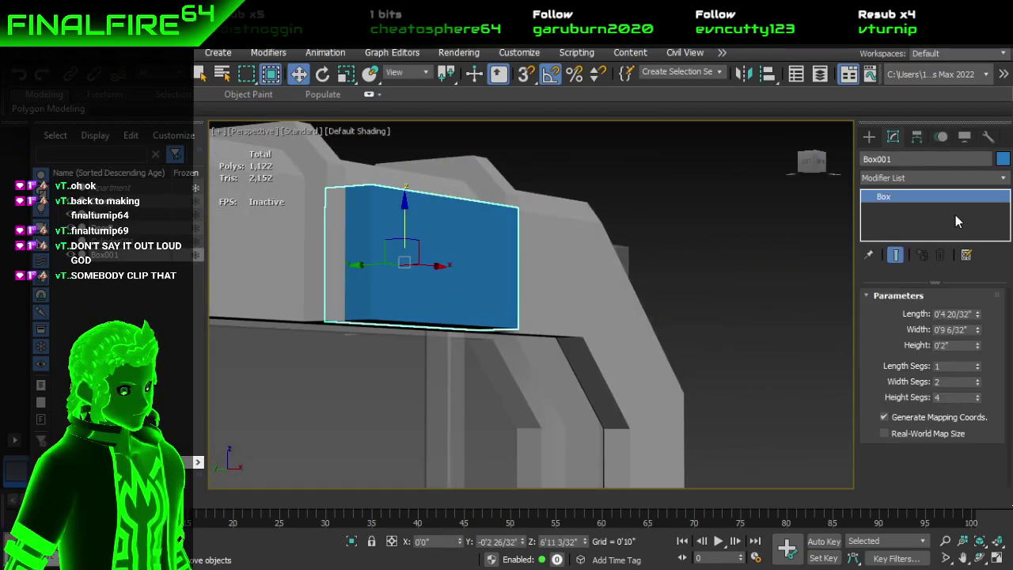
# Step: Convert the segmented box to an Editable Poly and select one of its two front polygons
pyautogui.rightClick(930, 203)
pyautogui.click(950, 311)
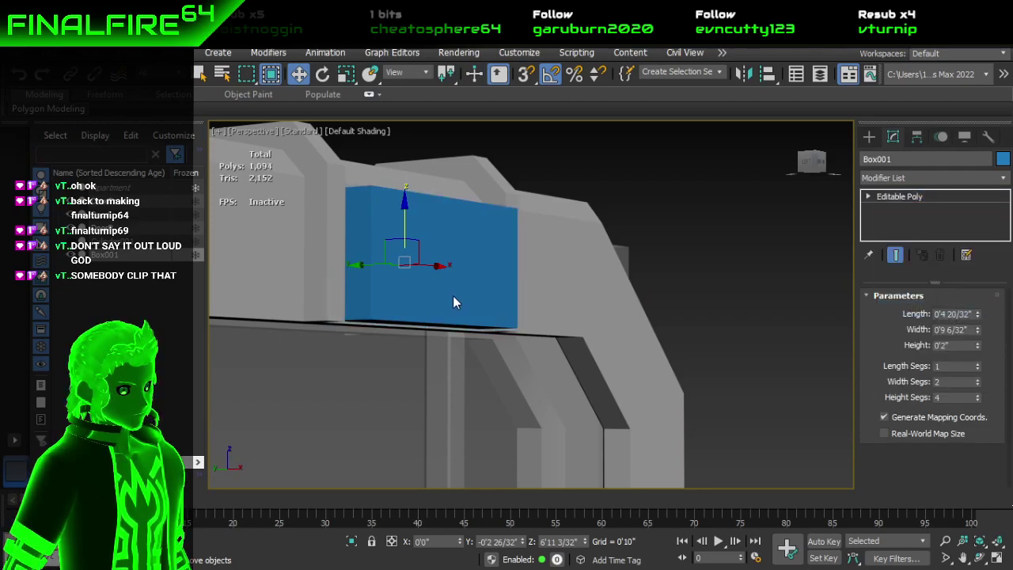
pyautogui.keyDown('alt'); pyautogui.moveTo(509, 329); pyautogui.dragTo(786, 281, button='middle'); pyautogui.keyUp('alt')
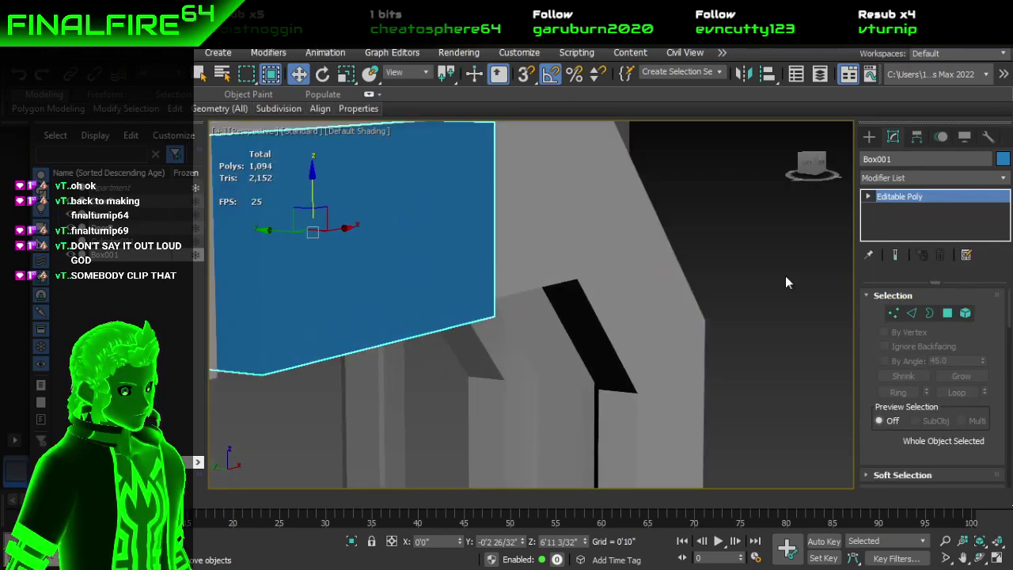
pyautogui.click(947, 313)
pyautogui.click(348, 258)
pyautogui.keyDown('alt'); pyautogui.moveTo(397, 272); pyautogui.dragTo(513, 156, button='middle'); pyautogui.keyUp('alt')
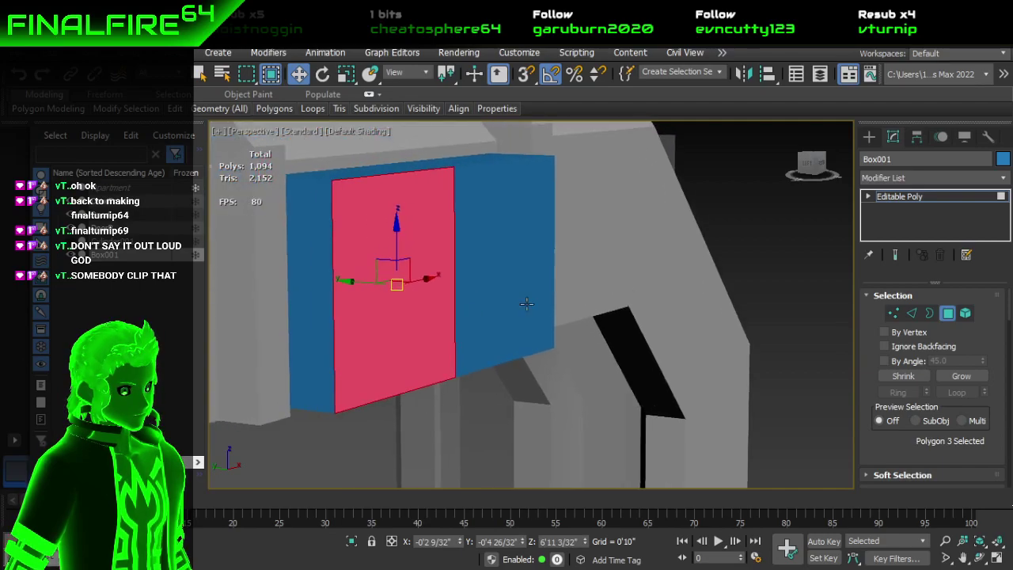
# Step: Clear the polygon selection and set the perspective view to display edged faces
pyautogui.click(353, 138)
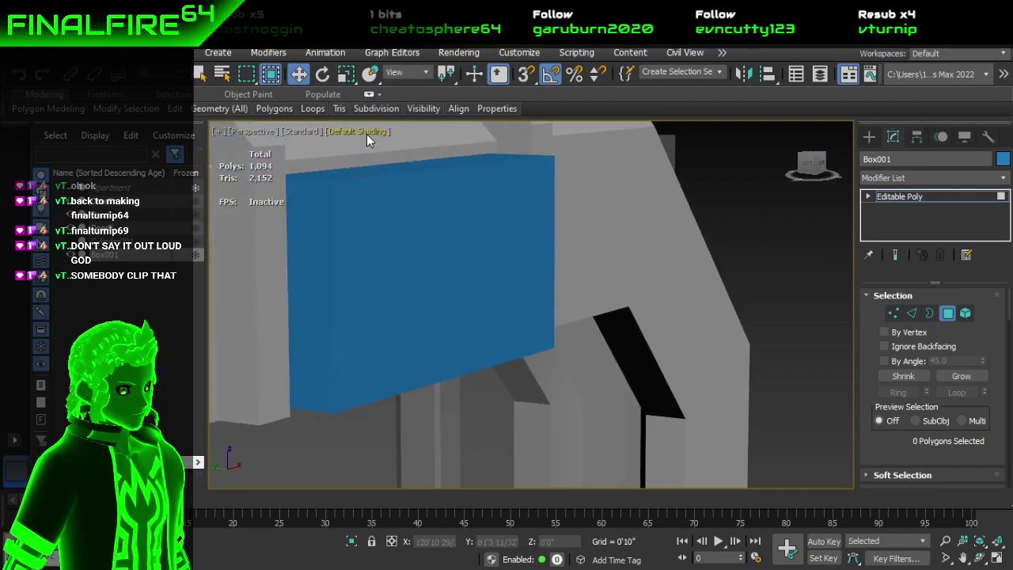
pyautogui.click(367, 132)
pyautogui.click(418, 305)
pyautogui.keyDown('alt'); pyautogui.moveTo(490, 320); pyautogui.dragTo(444, 361, button='middle'); pyautogui.keyUp('alt')
pyautogui.moveTo(470, 304); pyautogui.dragTo(558, 339, button='middle')
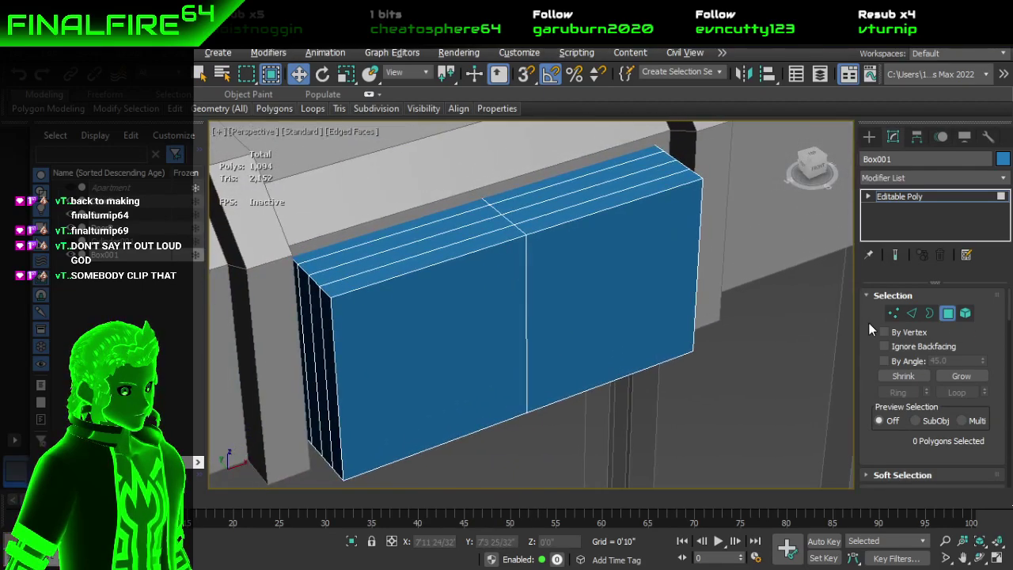
# Step: Undo the Editable Poly conversion and set the box's length, width and height segments to 1
pyautogui.click(912, 314)
pyautogui.doubleClick(418, 226)
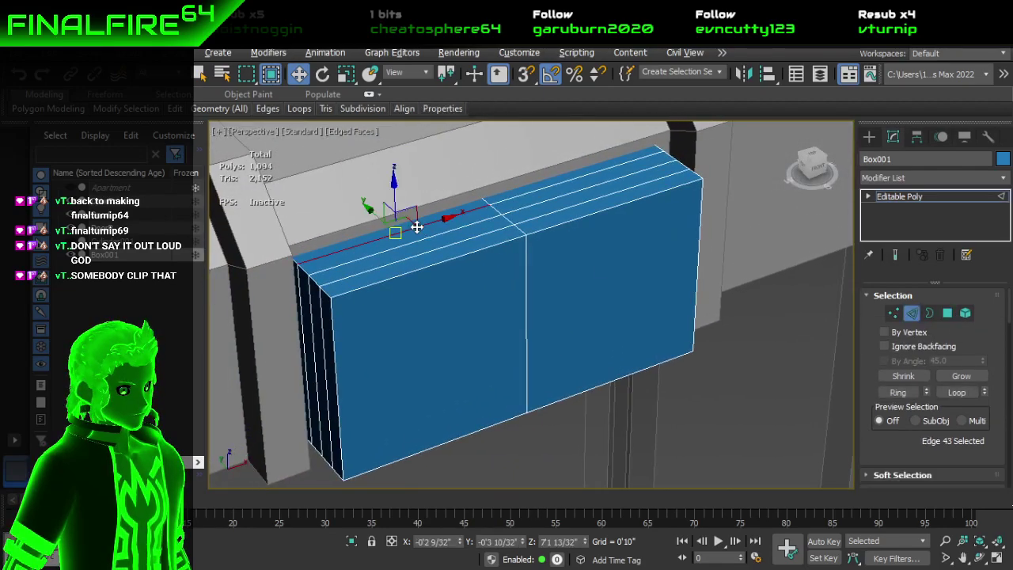
pyautogui.hotkey('ctrl', 'z')
pyautogui.hotkey('ctrl', 'z')
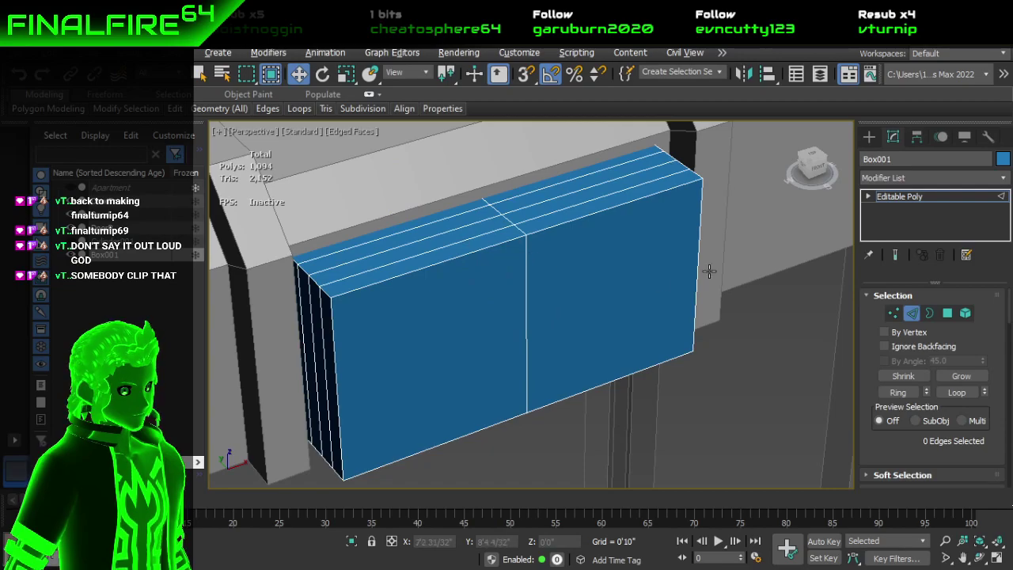
pyautogui.hotkey('ctrl', 'z')
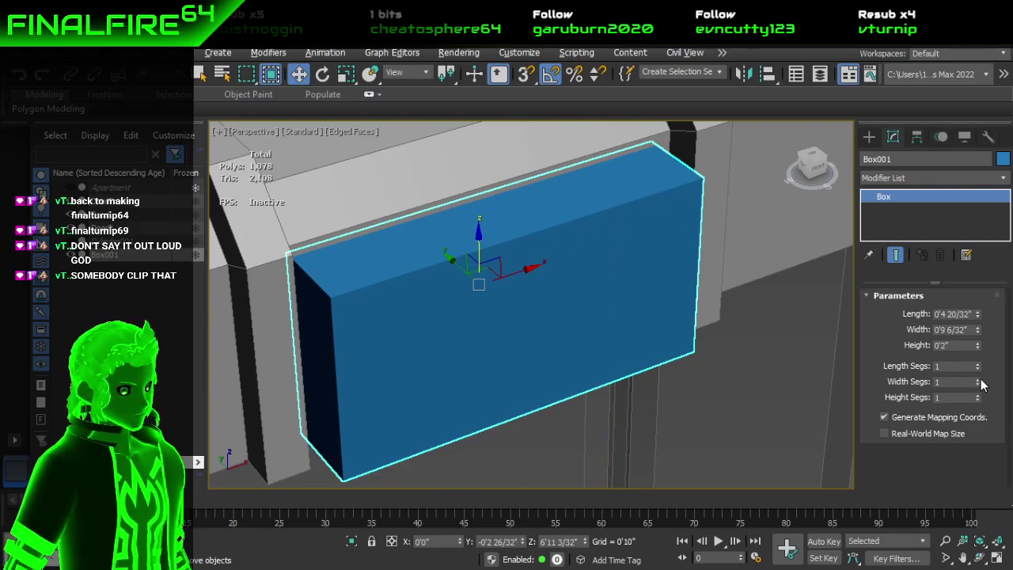
pyautogui.hotkey('ctrl', 'z')
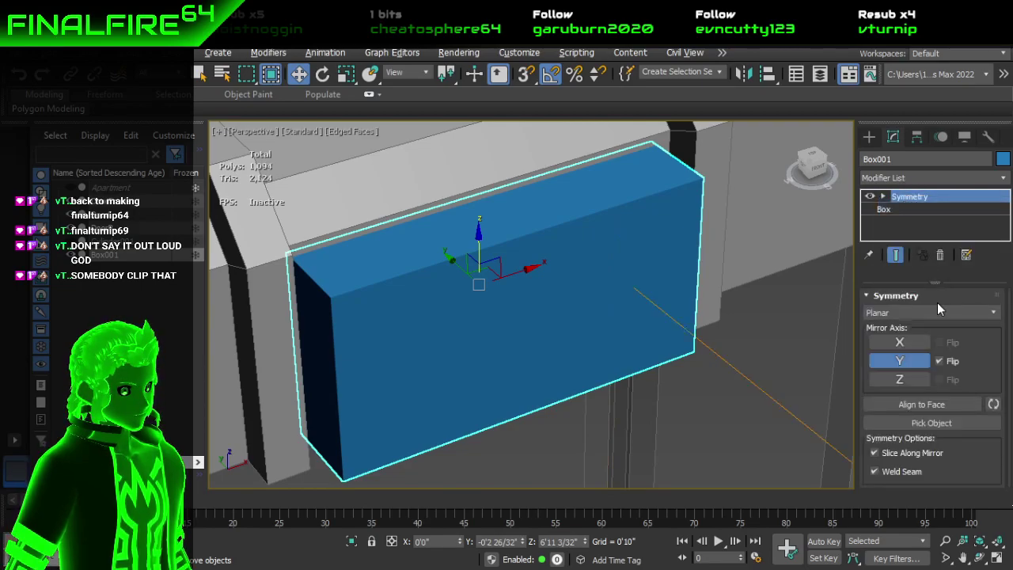
pyautogui.hotkey('ctrl', 'z')
# Step: Convert the single-segment box to an Editable Poly and select its large front polygon
pyautogui.rightClick(925, 196)
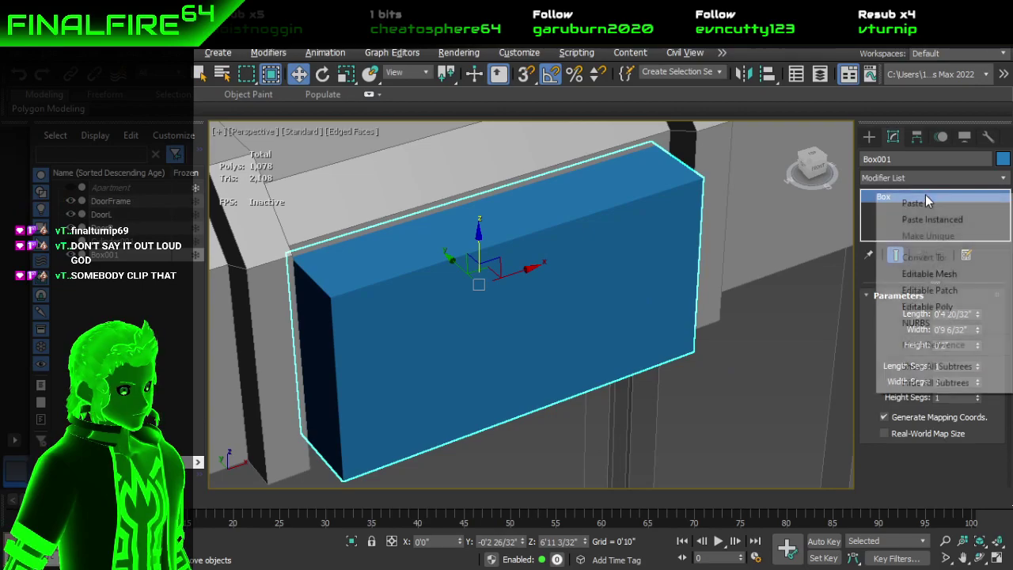
pyautogui.click(950, 308)
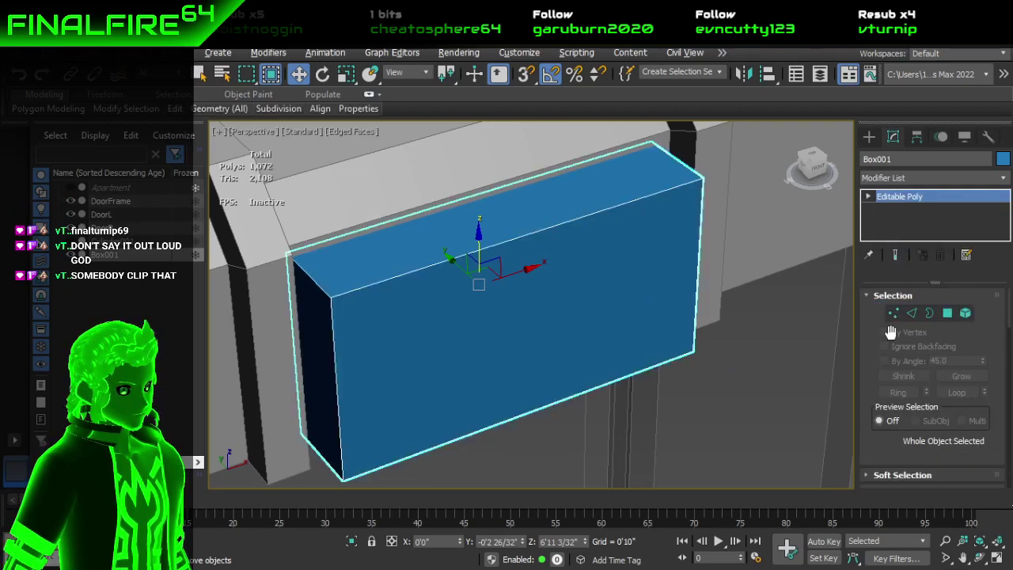
pyautogui.click(947, 314)
pyautogui.click(615, 319)
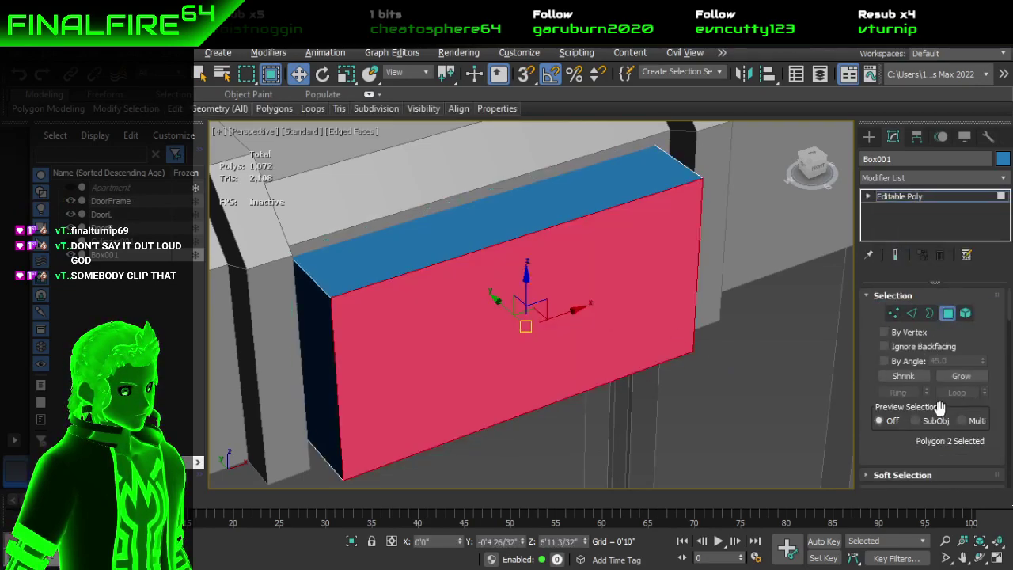
# Step: Apply a Chamfer modifier to the box's selected front polygon
pyautogui.scroll(-8, 934, 407)
pyautogui.scroll(8, 939, 410)
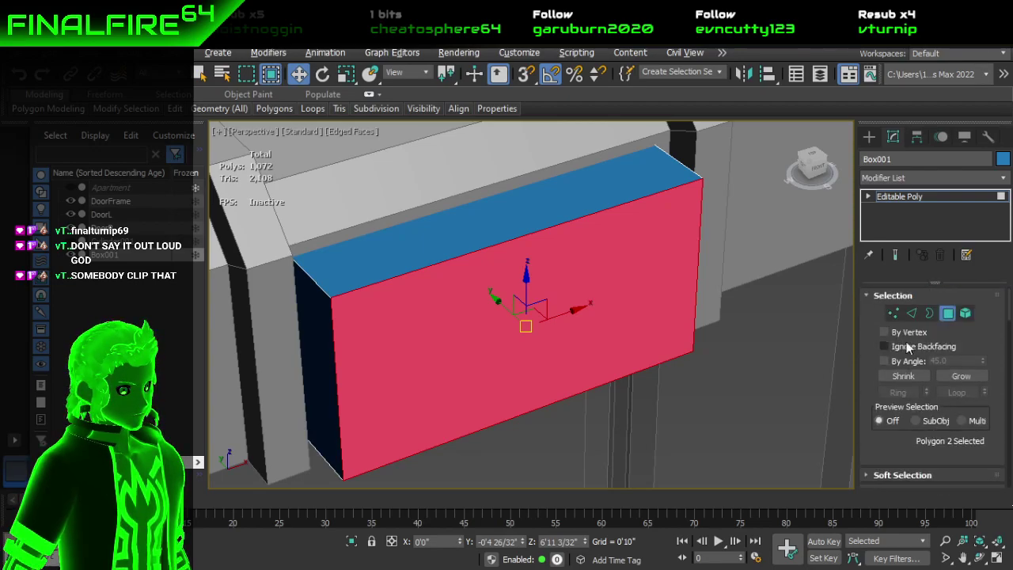
pyautogui.click(982, 177)
pyautogui.scroll(-3, 943, 455)
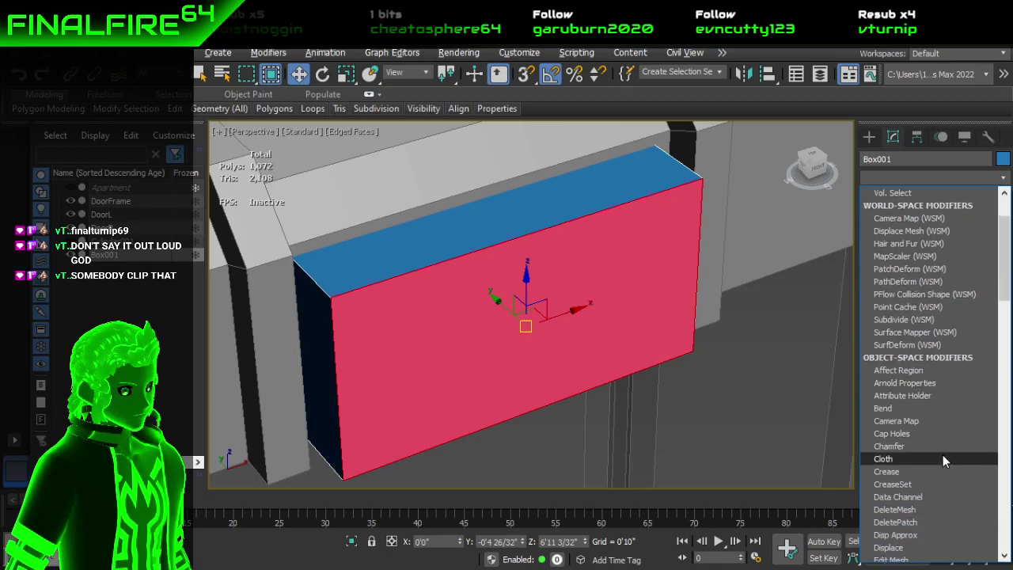
pyautogui.scroll(-1, 934, 443)
pyautogui.click(912, 410)
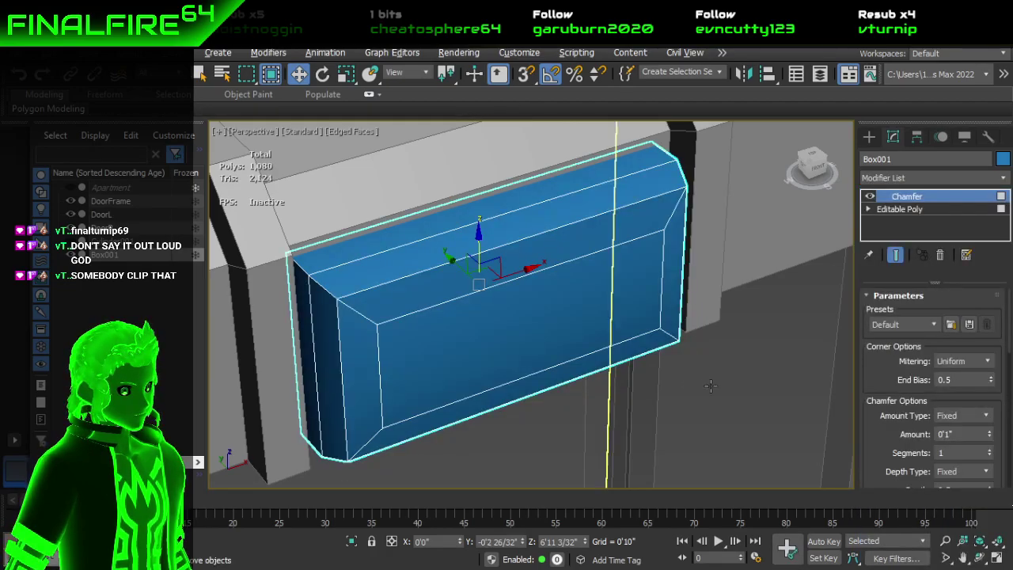
# Step: Raise the box to about Z 6'11 7/32" and set its chamfer amount to 0'1 5/32" with 2 segments
pyautogui.keyDown('alt'); pyautogui.moveTo(615, 355); pyautogui.dragTo(607, 316, button='middle'); pyautogui.keyUp('alt')
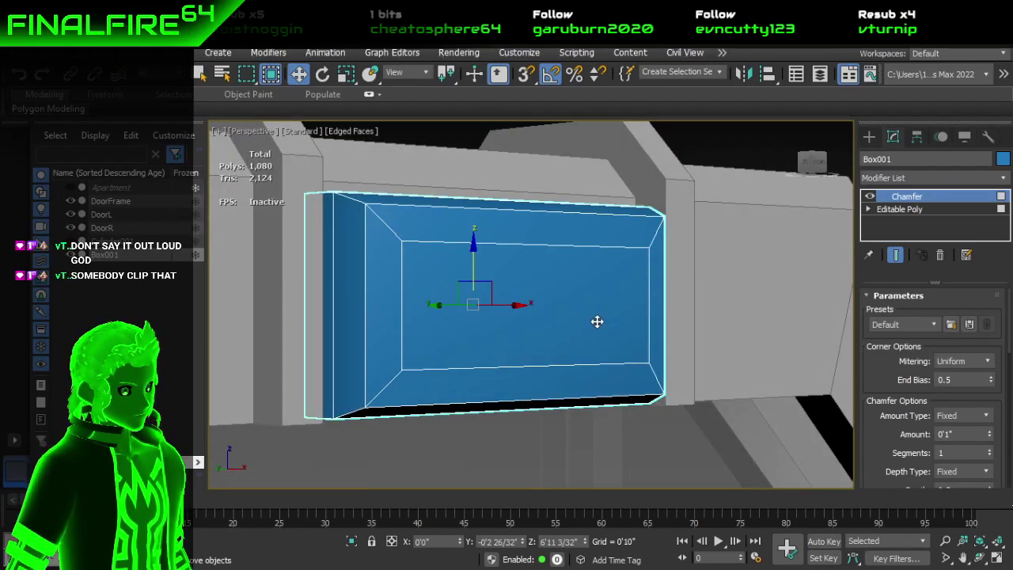
pyautogui.moveTo(471, 257); pyautogui.dragTo(473, 235)
pyautogui.keyDown('alt'); pyautogui.moveTo(552, 274); pyautogui.dragTo(591, 216, button='middle'); pyautogui.keyUp('alt')
pyautogui.click(989, 437)
pyautogui.moveTo(989, 443); pyautogui.dragTo(982, 414)
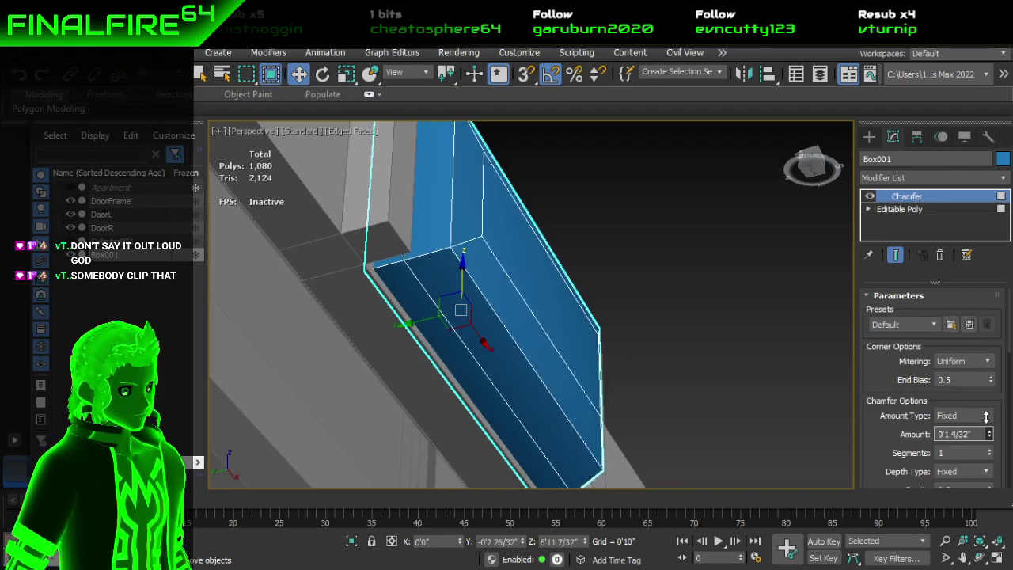
pyautogui.click(990, 449)
pyautogui.keyDown('alt'); pyautogui.moveTo(697, 381); pyautogui.dragTo(607, 425, button='middle'); pyautogui.keyUp('alt')
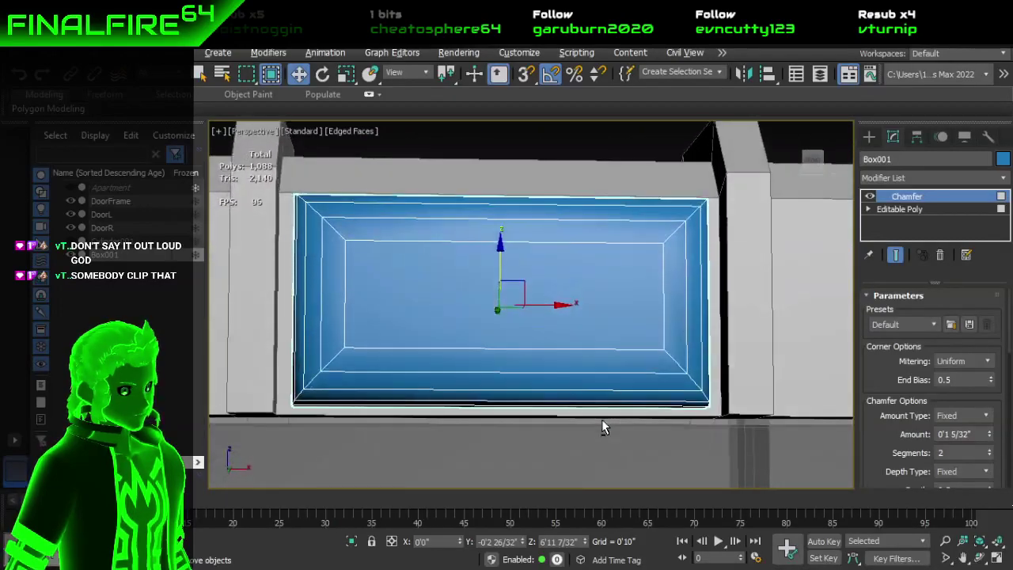
# Step: Collapse the box's whole modifier stack, baking the chamfer into the Editable Poly
pyautogui.rightClick(953, 198)
pyautogui.click(879, 353)
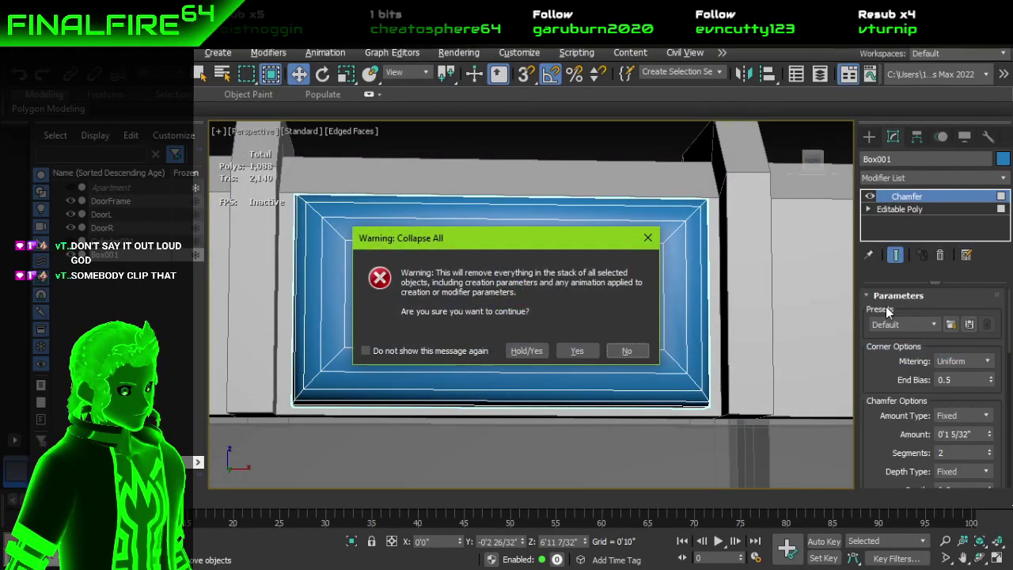
pyautogui.click(575, 351)
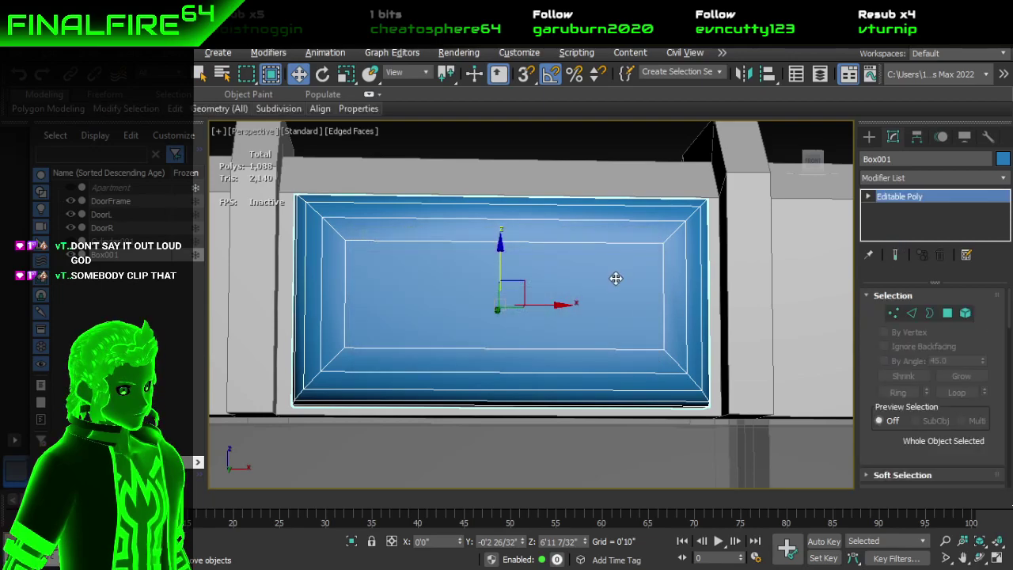
# Step: Hide DoorFrame and delete the back polygon of the chamfered box
pyautogui.keyDown('alt'); pyautogui.moveTo(628, 283); pyautogui.dragTo(644, 315, button='middle'); pyautogui.keyUp('alt')
pyautogui.click(948, 312)
pyautogui.keyDown('alt'); pyautogui.moveTo(552, 301); pyautogui.dragTo(740, 289, button='middle'); pyautogui.keyUp('alt')
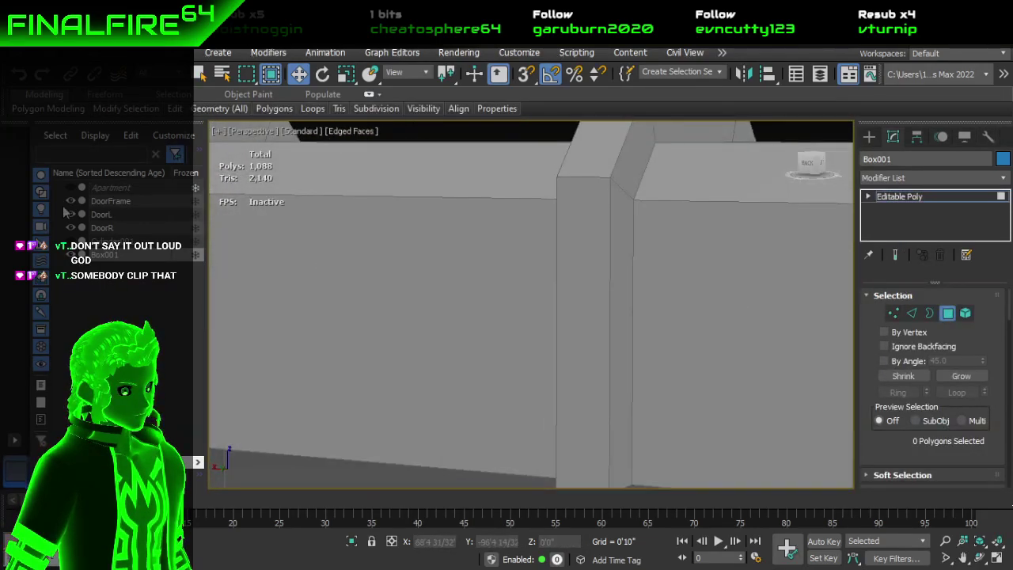
pyautogui.click(71, 201)
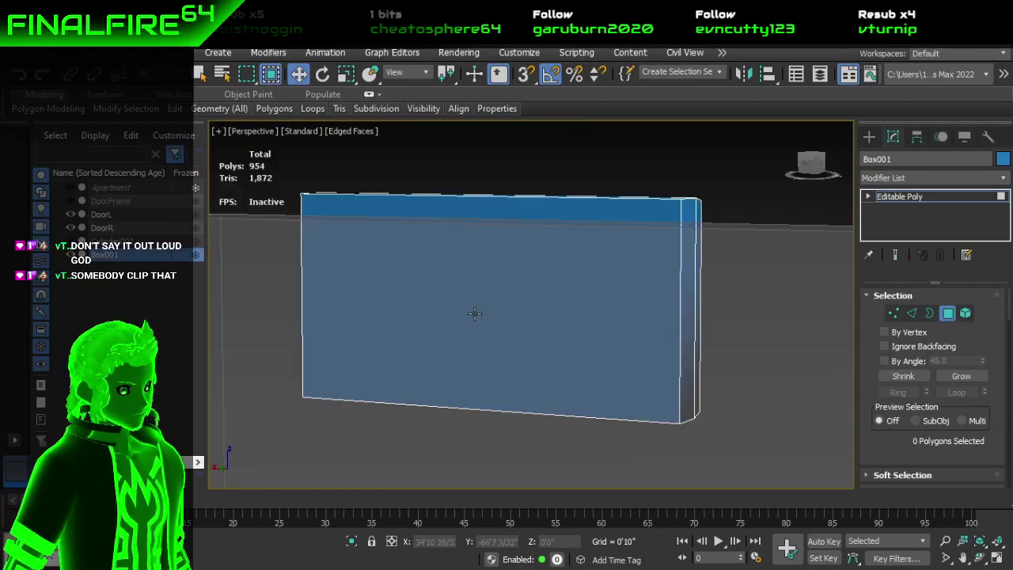
pyautogui.click(475, 315)
pyautogui.press('Delete')
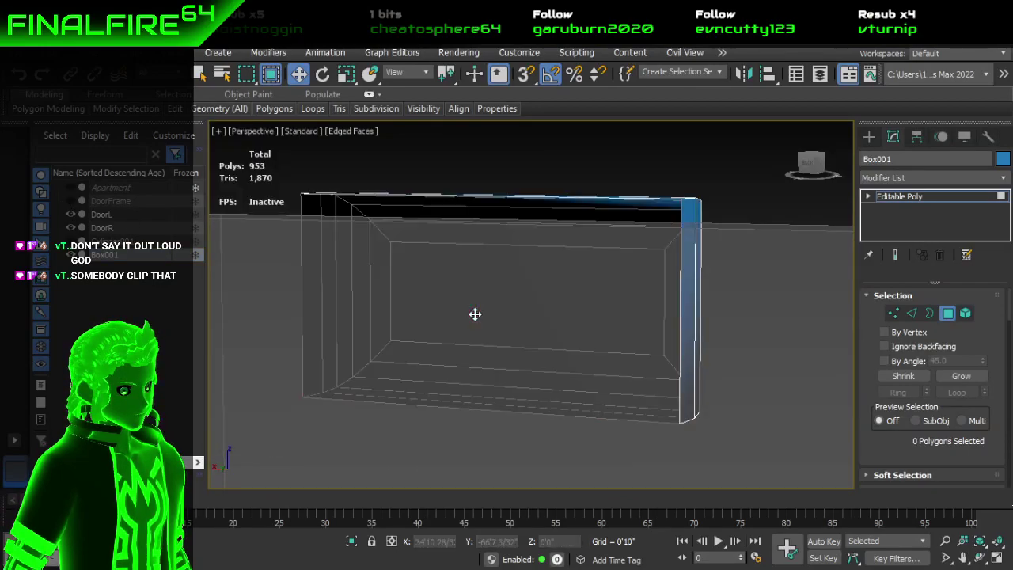
pyautogui.keyDown('alt'); pyautogui.moveTo(724, 297); pyautogui.dragTo(482, 224, button='middle'); pyautogui.keyUp('alt')
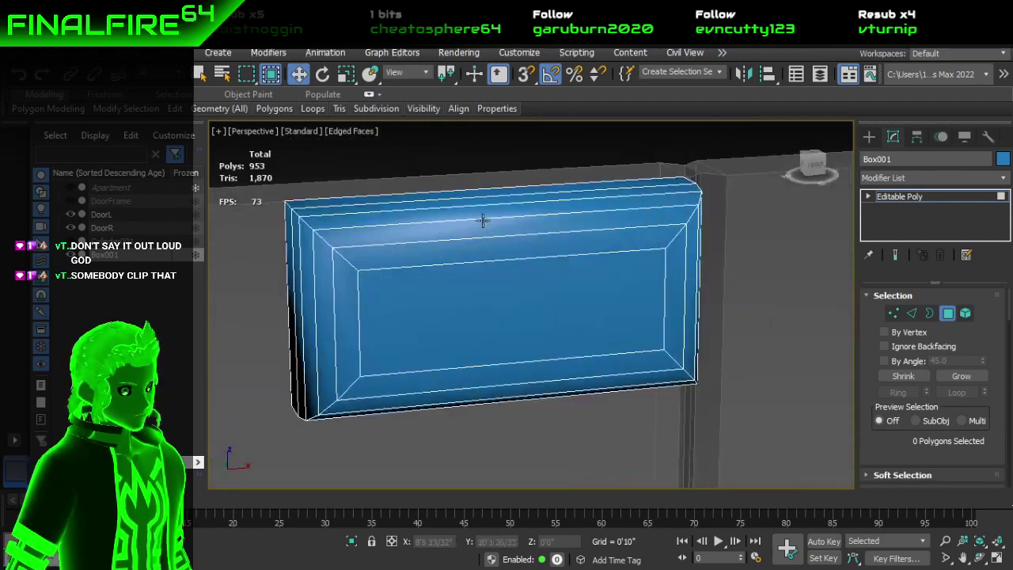
# Step: Select the band of top, front and bottom polygons on the box and toggle smoothing groups 1 and 2 on it
pyautogui.click(479, 227)
pyautogui.hotkey('ctrl', 'pageup')
pyautogui.hotkey('ctrl', 'pageup')
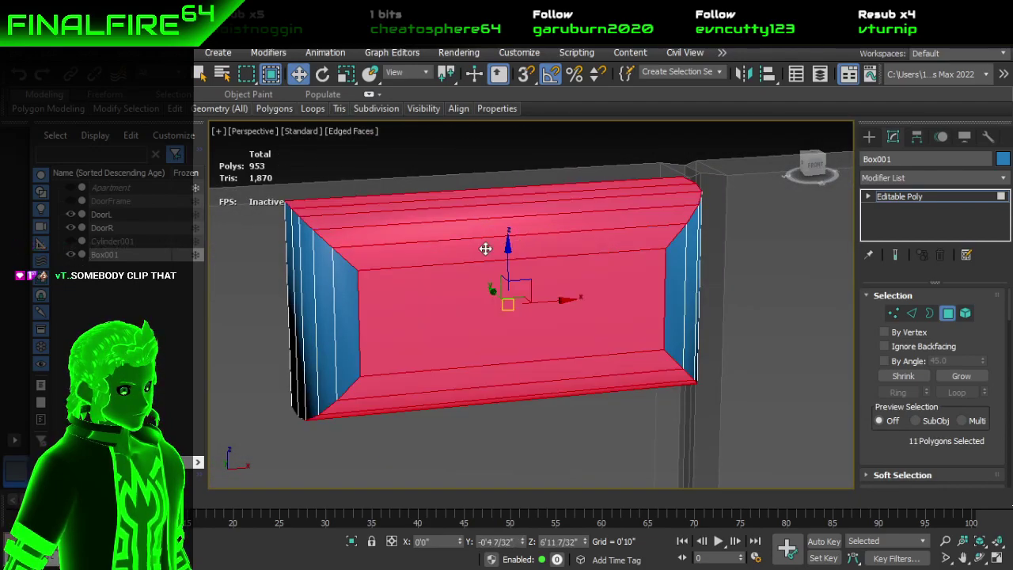
pyautogui.scroll(-1, 926, 353)
pyautogui.scroll(-10, 924, 348)
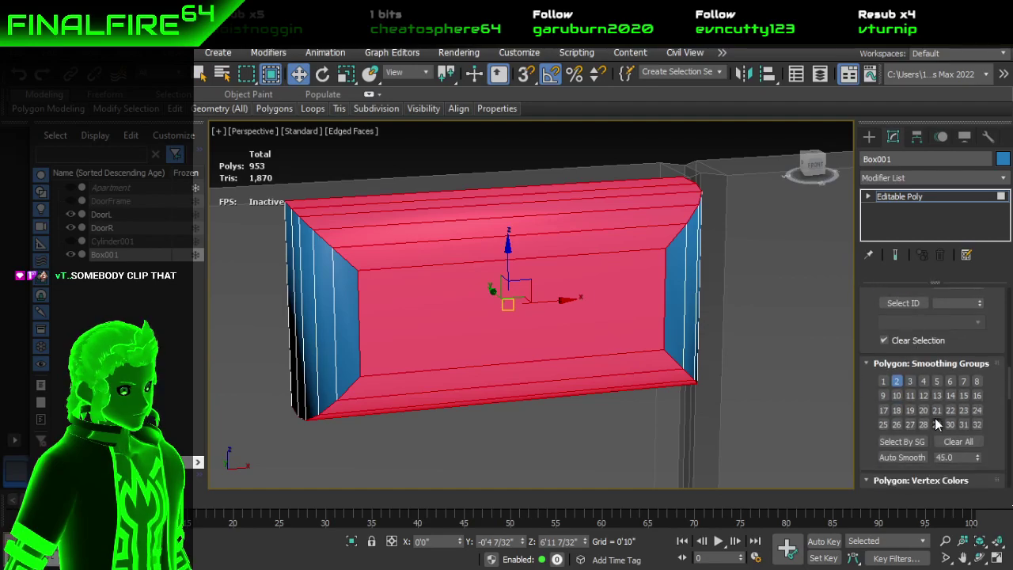
pyautogui.click(897, 382)
pyautogui.click(898, 382)
pyautogui.click(885, 385)
pyautogui.click(883, 382)
# Step: Select the band of side and front polygons, clear smoothing group 1 and assign smoothing group 3
pyautogui.click(310, 300)
pyautogui.keyDown('ctrl'); pyautogui.click(346, 319); pyautogui.keyUp('ctrl')
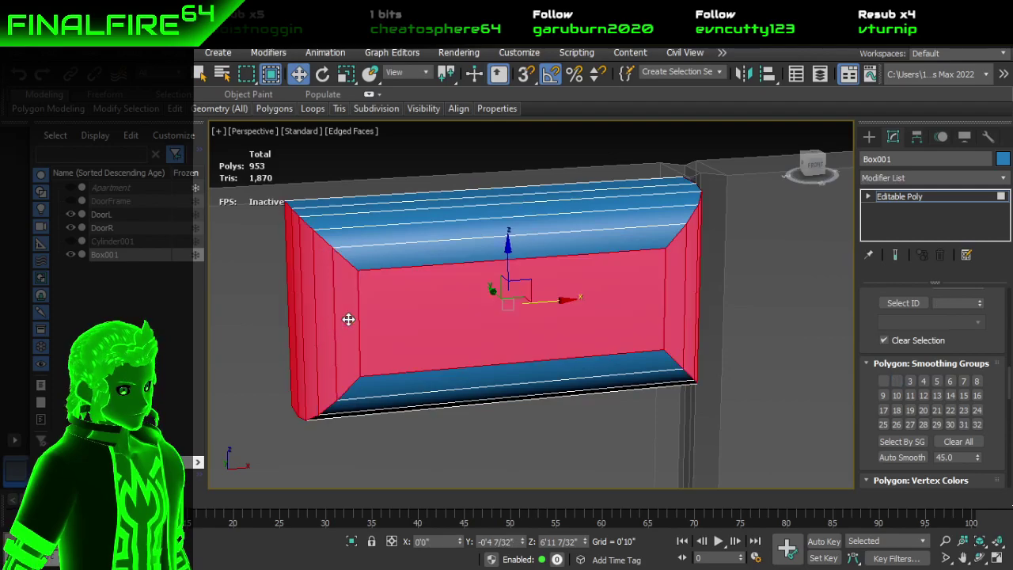
pyautogui.click(885, 382)
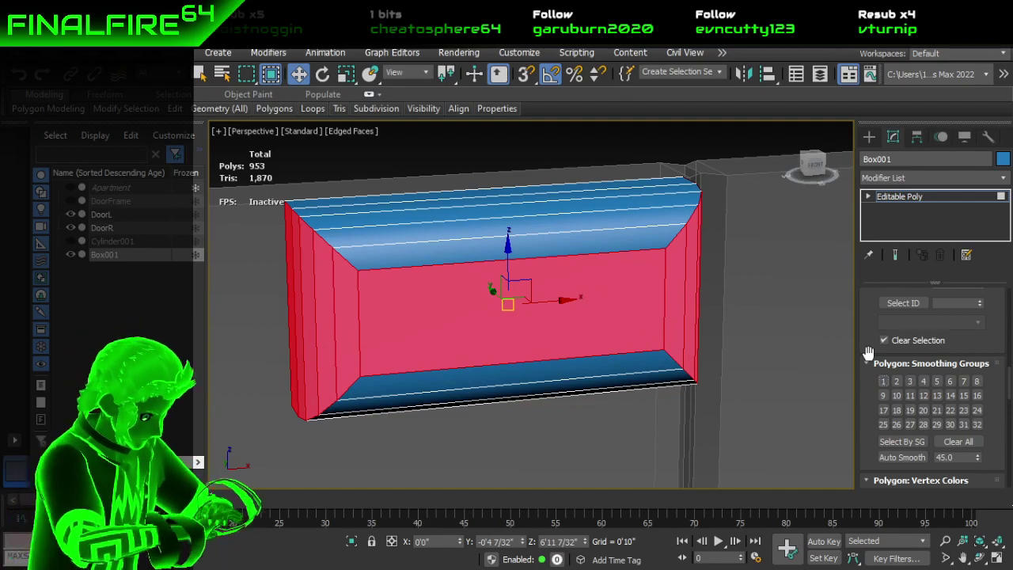
pyautogui.click(910, 382)
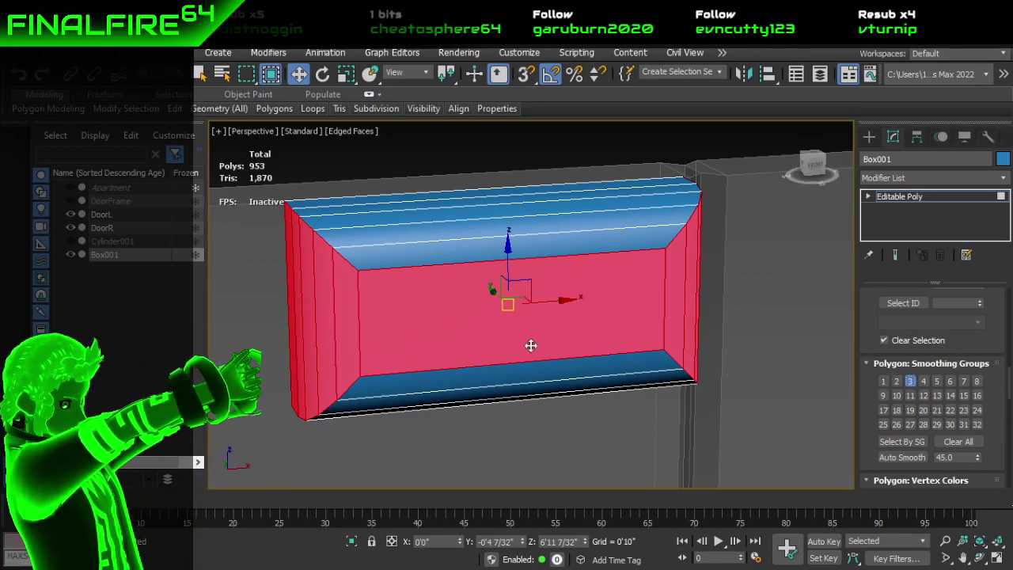
# Step: Inspect the smoothing group assignments of the front polygon and the upper bevel, then clear the selection
pyautogui.click(493, 346)
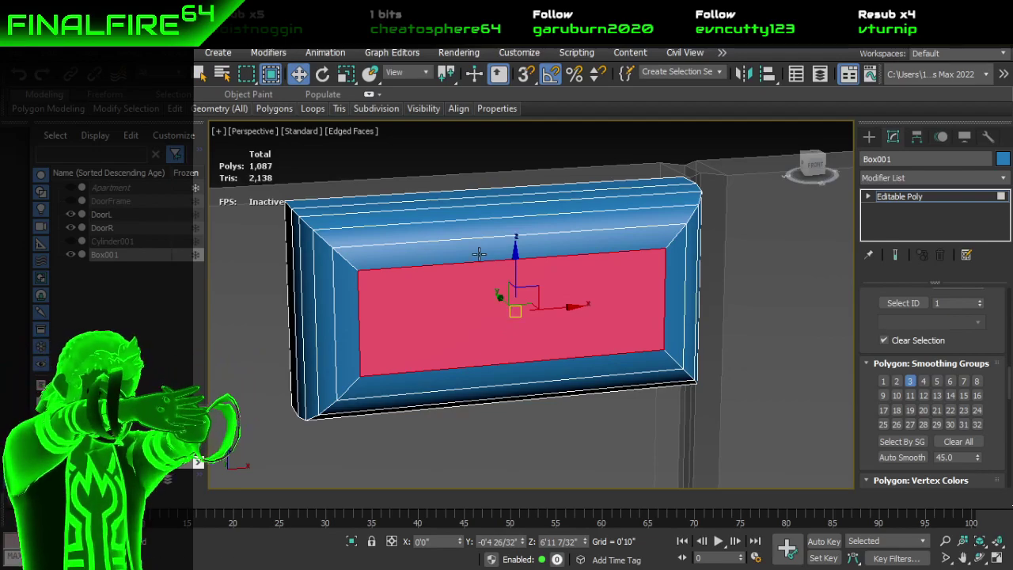
pyautogui.click(475, 252)
pyautogui.click(509, 311)
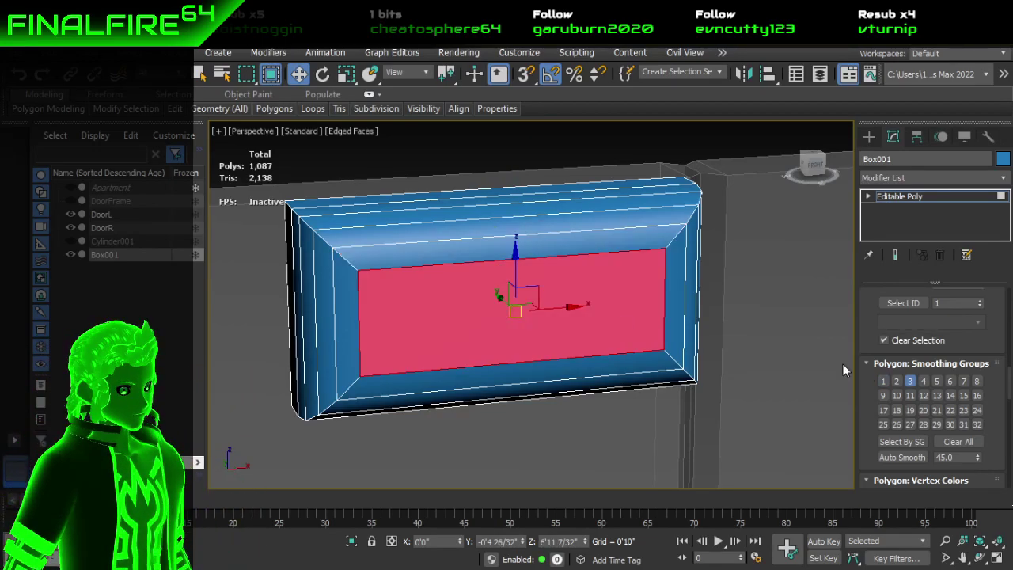
pyautogui.click(624, 459)
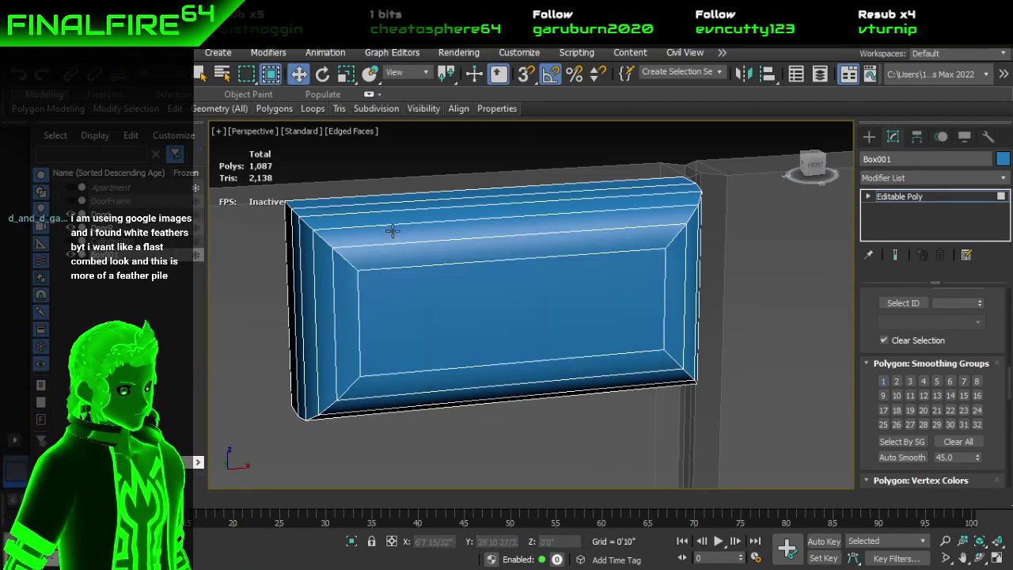
# Step: Turn off the edged-face display and unhide DoorFrame
pyautogui.click(348, 132)
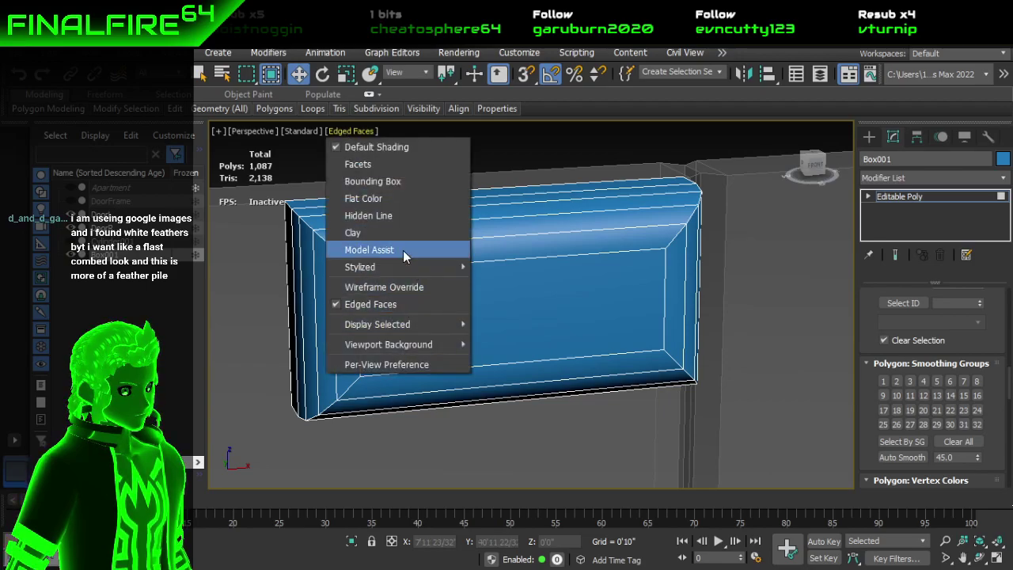
pyautogui.click(407, 304)
pyautogui.moveTo(407, 306)
pyautogui.keyDown('alt'); pyautogui.mouseDown(button='middle')
pyautogui.moveTo(565, 317)
pyautogui.moveTo(545, 268)
pyautogui.moveTo(559, 294)
pyautogui.mouseUp(button='middle'); pyautogui.keyUp('alt')
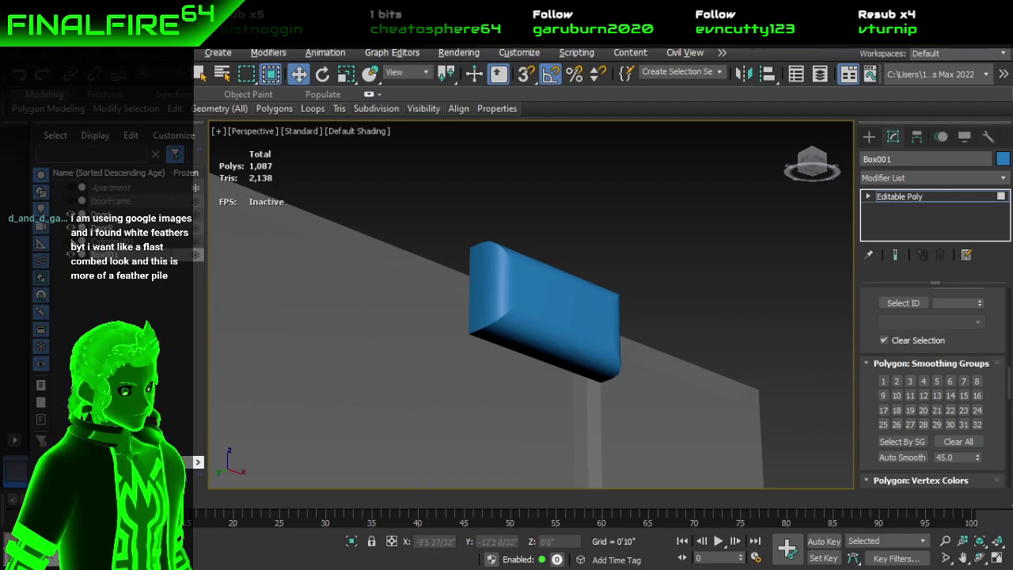
pyautogui.click(70, 201)
pyautogui.keyDown('alt'); pyautogui.moveTo(470, 253); pyautogui.dragTo(608, 247, button='middle'); pyautogui.keyUp('alt')
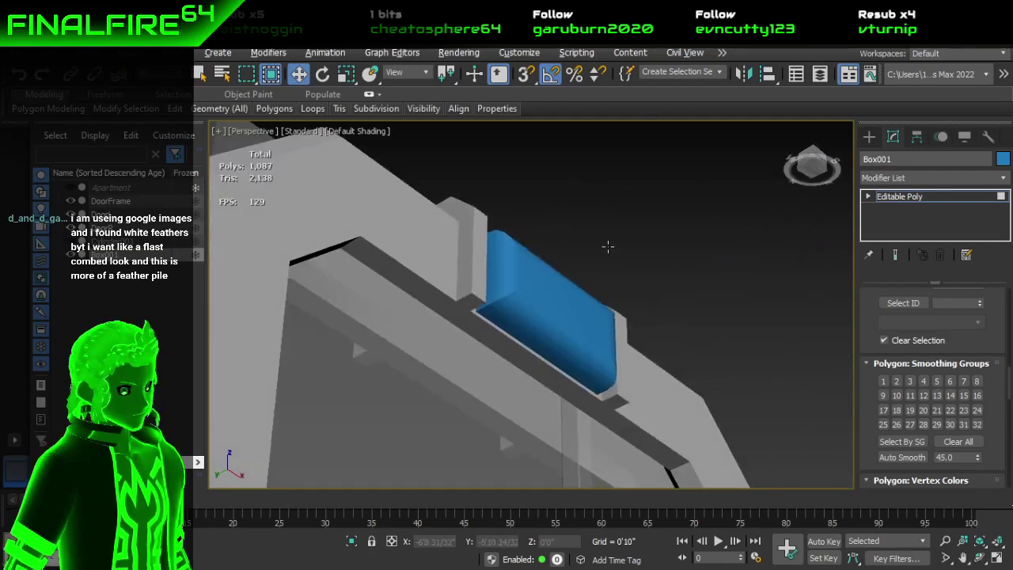
# Step: Select the four narrow outer rim polygons around the back edge of the chamfered box
pyautogui.click(513, 302)
pyautogui.scroll(5, 874, 357)
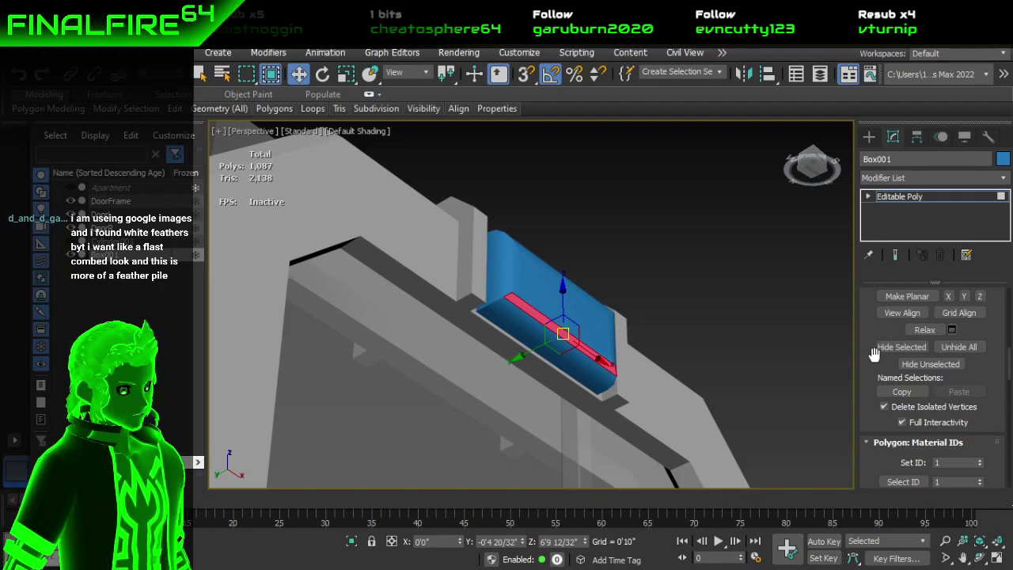
pyautogui.press('z')
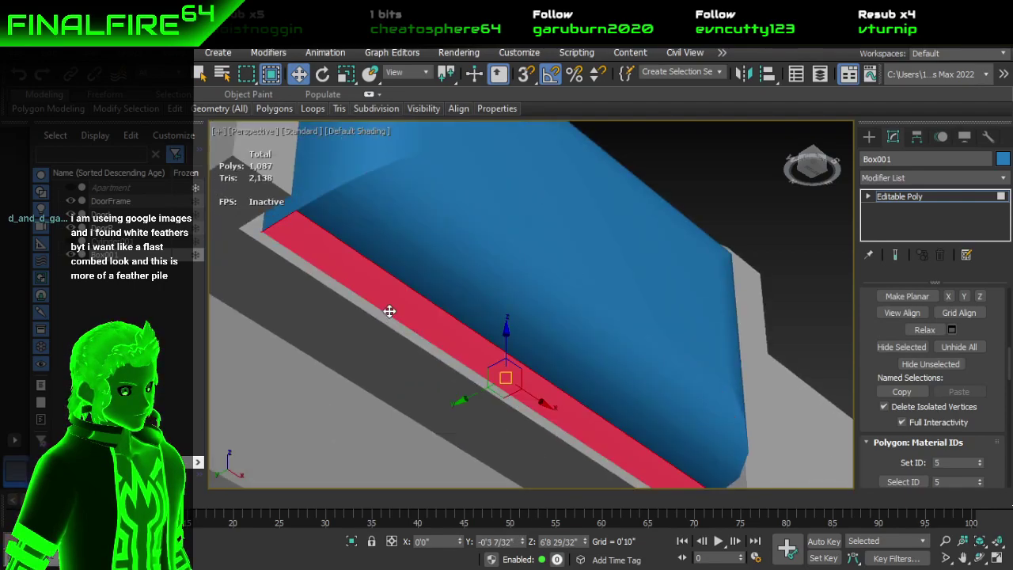
pyautogui.keyDown('ctrl'); pyautogui.click(288, 211); pyautogui.keyUp('ctrl')
pyautogui.scroll(-3, 475, 212)
pyautogui.keyDown('alt'); pyautogui.moveTo(428, 312); pyautogui.dragTo(523, 261, button='middle'); pyautogui.keyUp('alt')
pyautogui.scroll(2, 336, 321)
pyautogui.scroll(2, 314, 303)
pyautogui.keyDown('ctrl'); pyautogui.click(313, 302); pyautogui.keyUp('ctrl')
pyautogui.keyDown('shift'); pyautogui.click(313, 302); pyautogui.keyUp('shift')
# Step: Extrude the four rim polygons by 0'0 9/32" to form a flange around the panel
pyautogui.scroll(10, 932, 362)
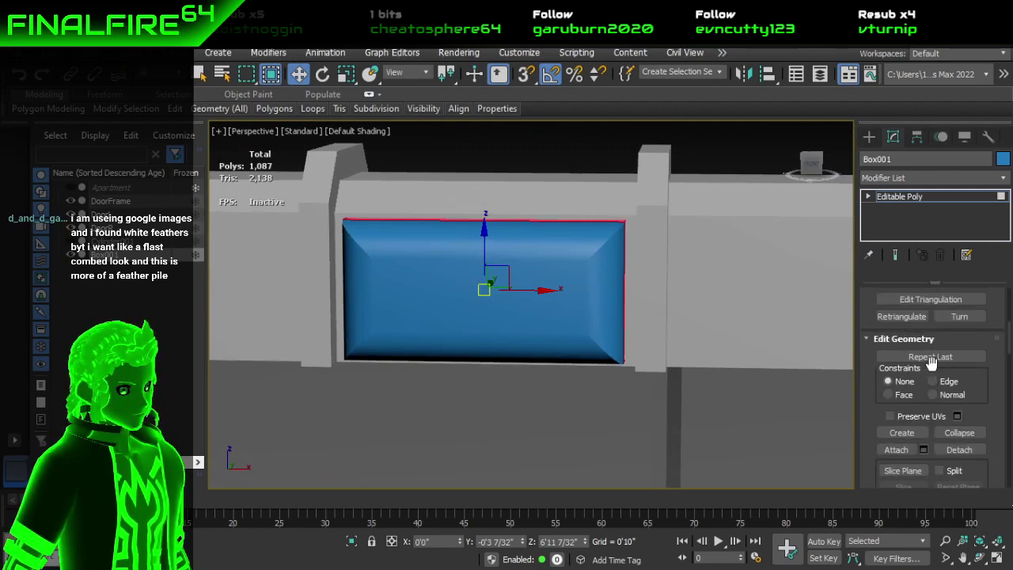
pyautogui.scroll(-3, 932, 362)
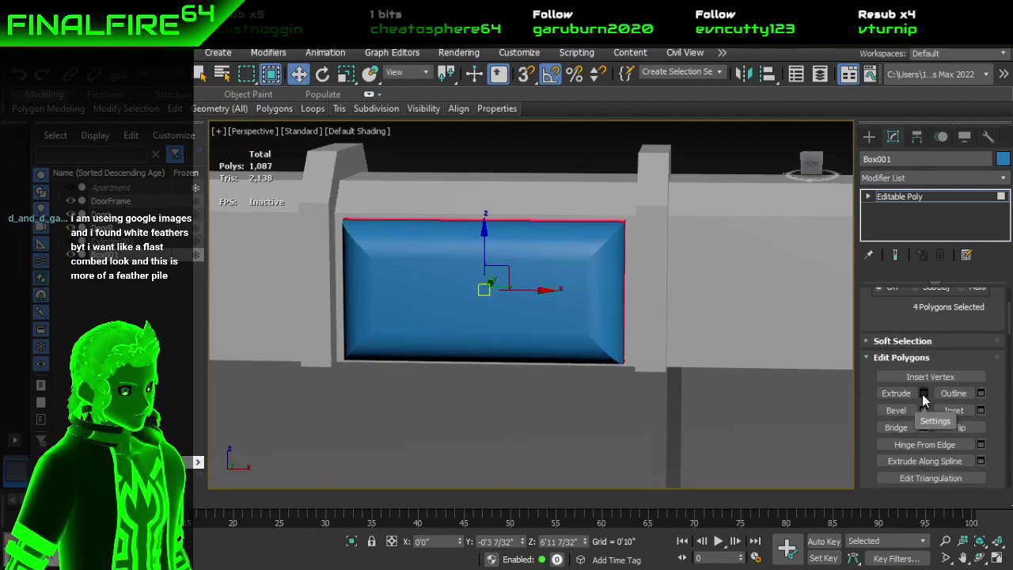
pyautogui.click(923, 394)
pyautogui.click(545, 313)
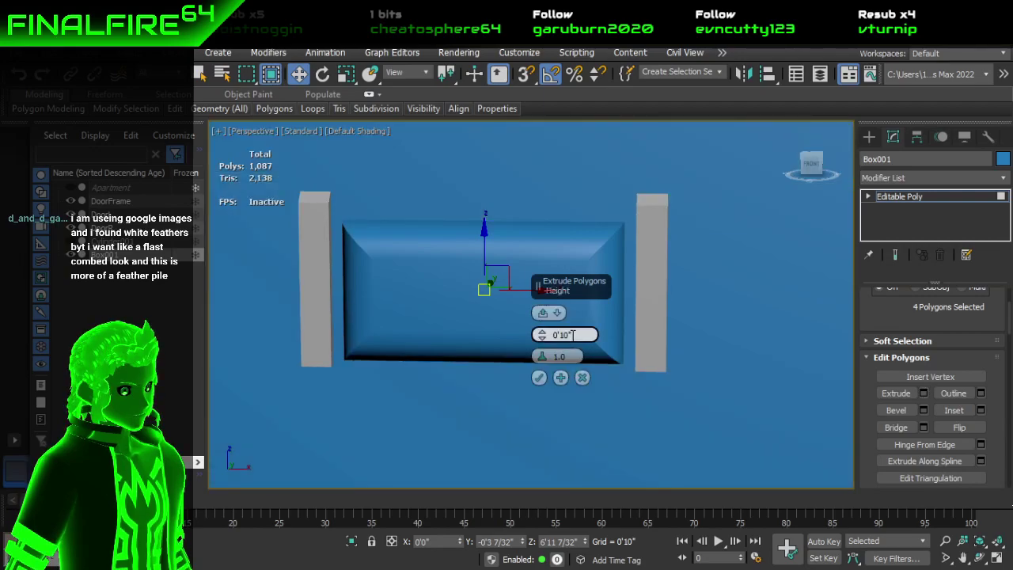
pyautogui.moveTo(546, 335); pyautogui.dragTo(555, 426)
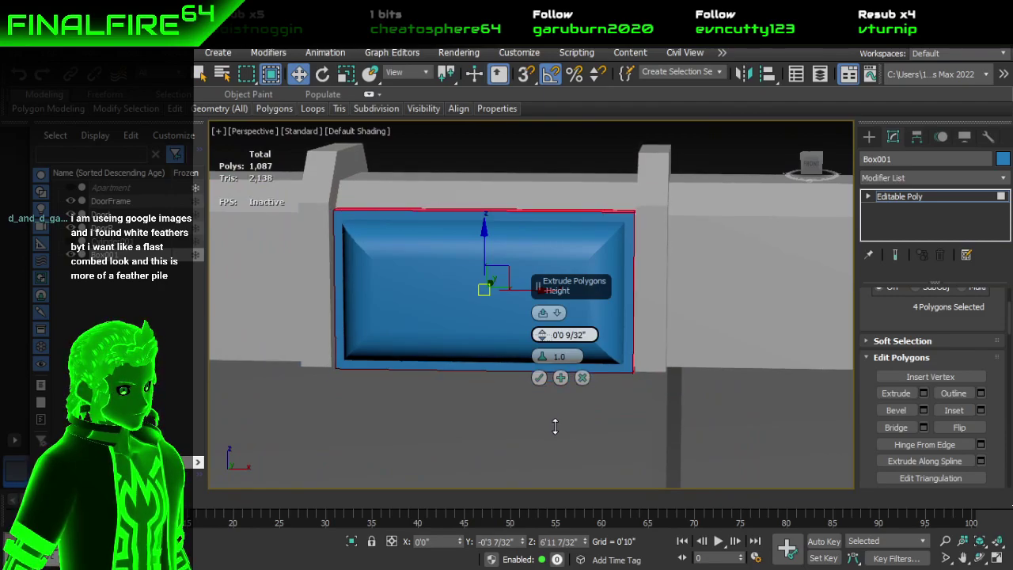
pyautogui.moveTo(555, 425); pyautogui.dragTo(555, 425)
pyautogui.click(539, 378)
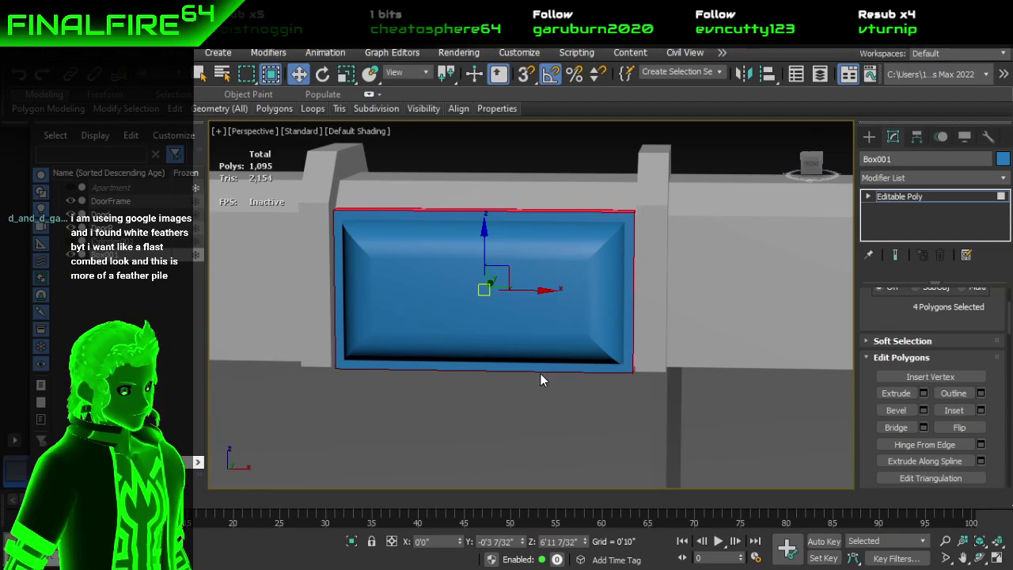
# Step: Scale the whole panel down uniformly to about 77.5 percent and deselect it
pyautogui.keyDown('alt'); pyautogui.moveTo(587, 363); pyautogui.dragTo(746, 343, button='middle'); pyautogui.keyUp('alt')
pyautogui.scroll(4, 938, 374)
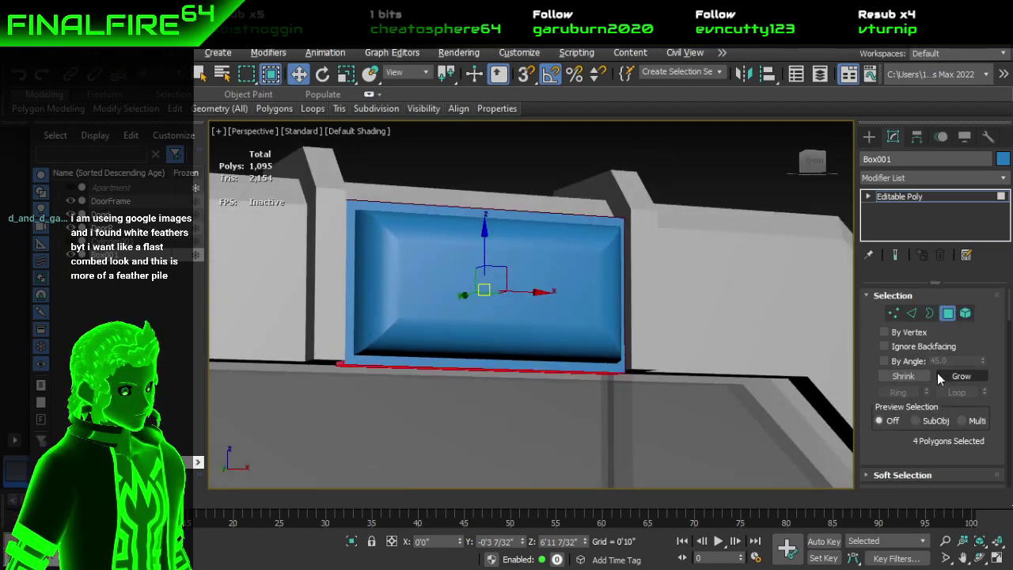
pyautogui.click(949, 315)
pyautogui.press('r')
pyautogui.moveTo(467, 322); pyautogui.dragTo(468, 309)
pyautogui.keyDown('alt'); pyautogui.moveTo(484, 309); pyautogui.dragTo(616, 277, button='middle'); pyautogui.keyUp('alt')
pyautogui.moveTo(475, 297); pyautogui.dragTo(471, 318)
pyautogui.keyDown('alt'); pyautogui.moveTo(565, 351); pyautogui.dragTo(524, 388, button='middle'); pyautogui.keyUp('alt')
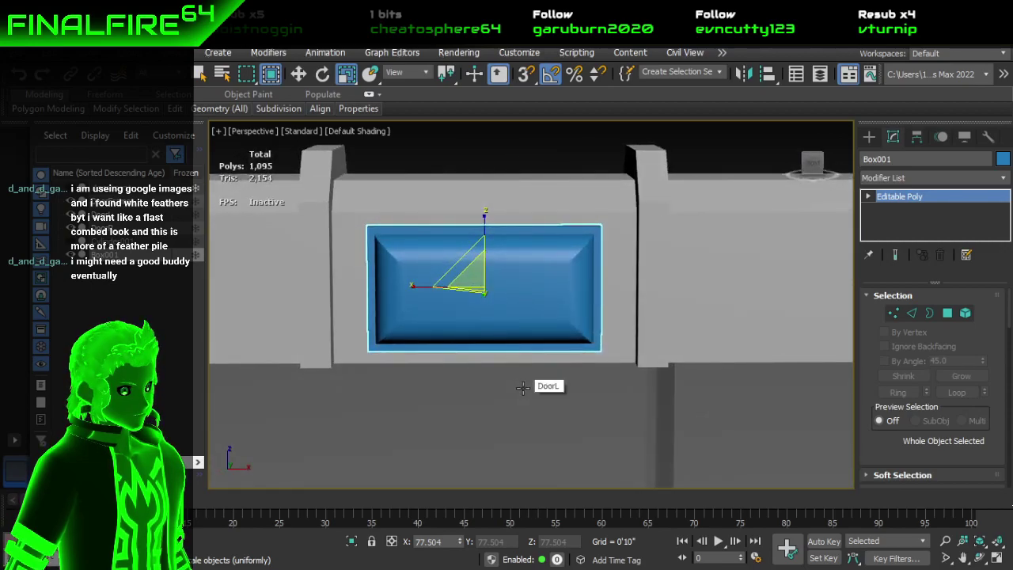
pyautogui.keyDown('alt'); pyautogui.moveTo(522, 386); pyautogui.dragTo(541, 262, button='middle'); pyautogui.keyUp('alt')
pyautogui.click(570, 219)
pyautogui.keyDown('alt'); pyautogui.moveTo(570, 219); pyautogui.dragTo(626, 232, button='middle'); pyautogui.keyUp('alt')
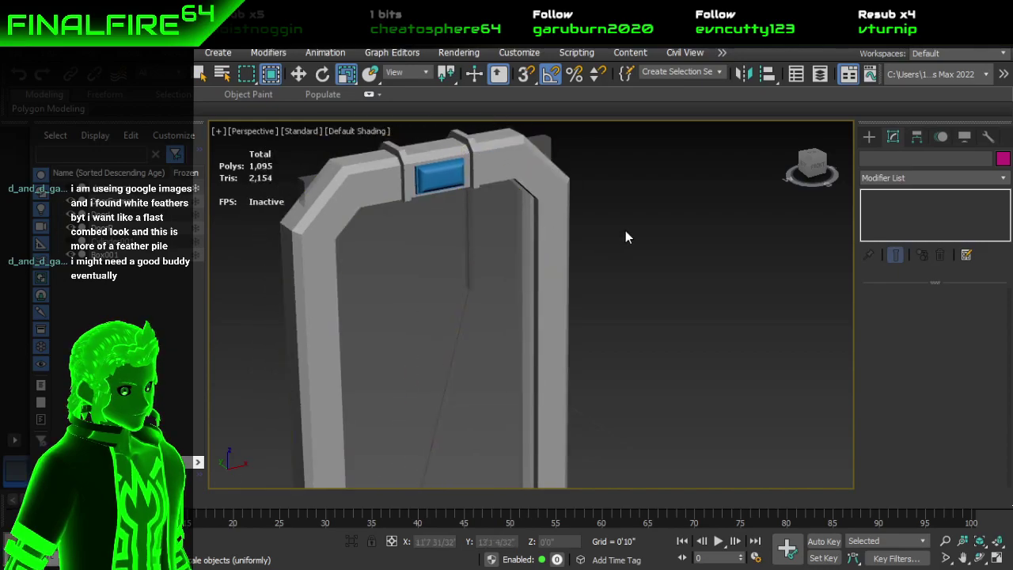
# Step: Select all edges at the panel's right end and move them outward along X, close to the frame's right band
pyautogui.click(437, 178)
pyautogui.scroll(5, 479, 289)
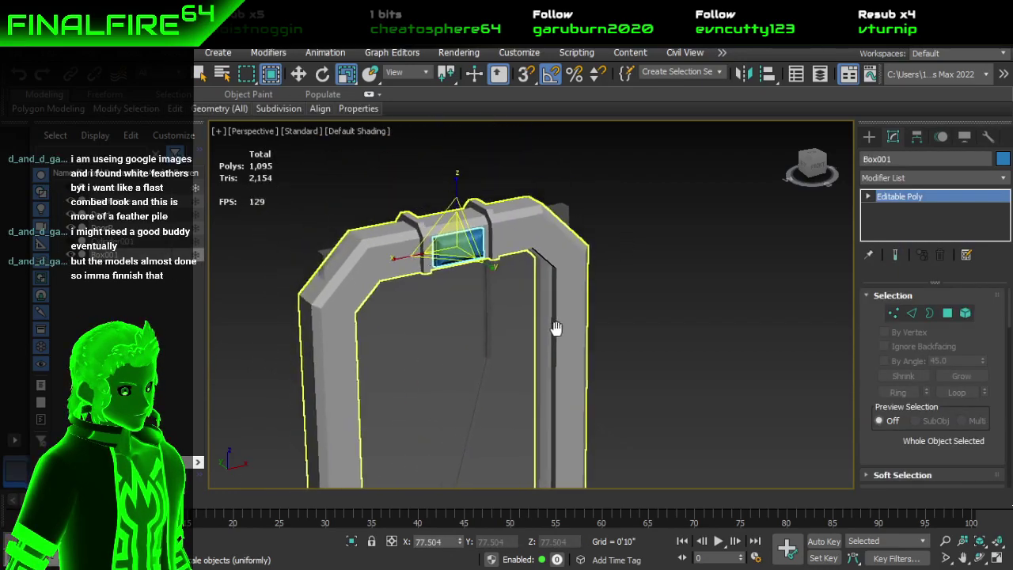
pyautogui.rightClick(585, 359)
pyautogui.click(631, 391)
pyautogui.scroll(-3, 492, 354)
pyautogui.keyDown('alt'); pyautogui.moveTo(493, 355); pyautogui.dragTo(457, 359, button='middle'); pyautogui.keyUp('alt')
pyautogui.scroll(4, 448, 306)
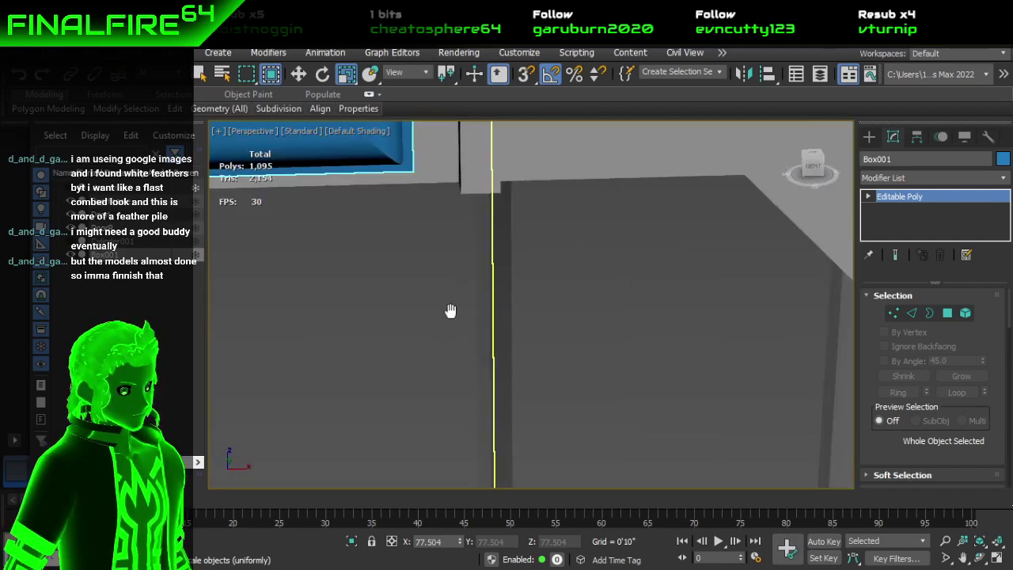
pyautogui.moveTo(449, 306); pyautogui.dragTo(584, 414, button='middle')
pyautogui.scroll(-2, 584, 414)
pyautogui.press('w')
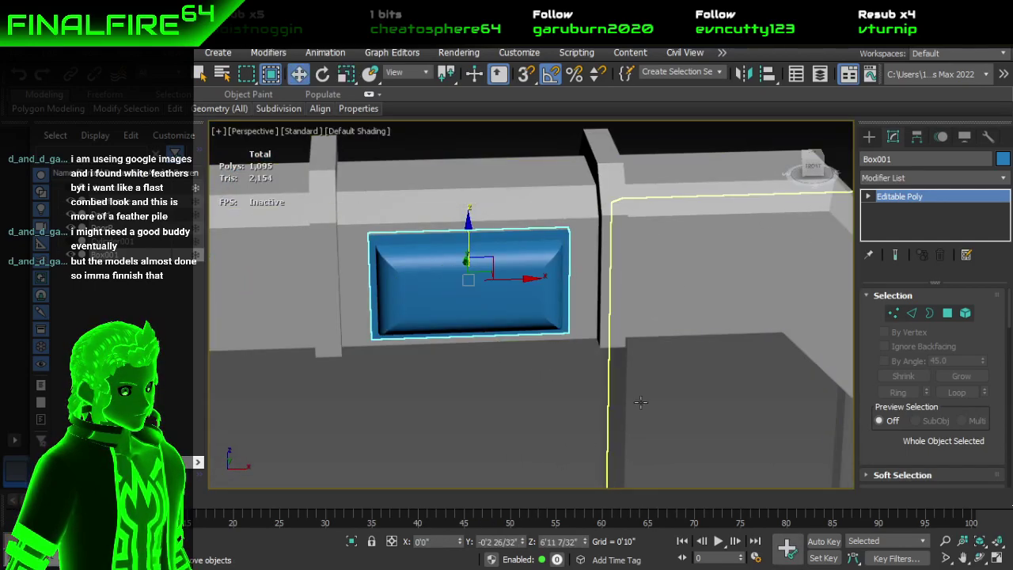
pyautogui.click(912, 312)
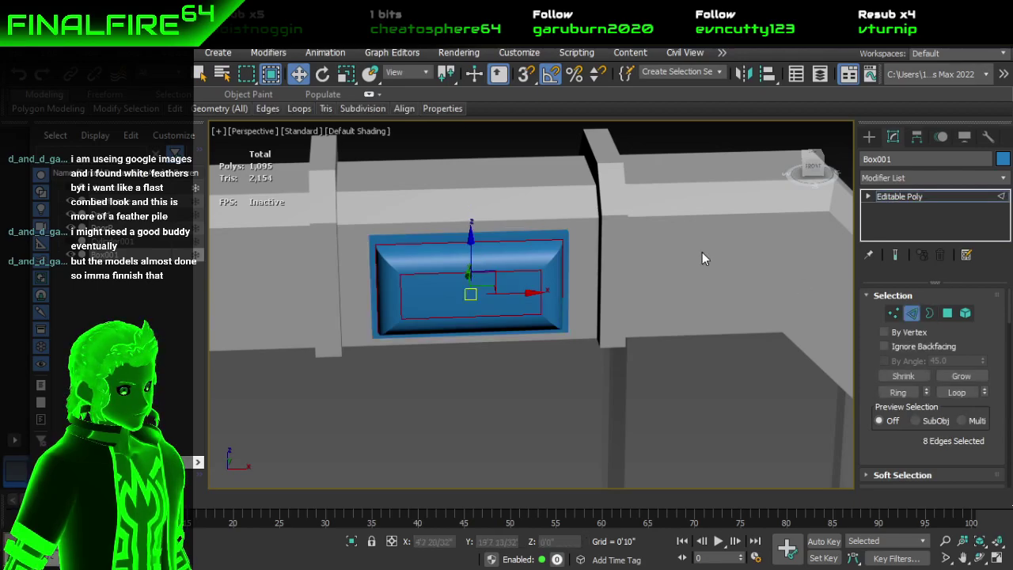
pyautogui.click(548, 383)
pyautogui.moveTo(519, 230); pyautogui.dragTo(525, 185)
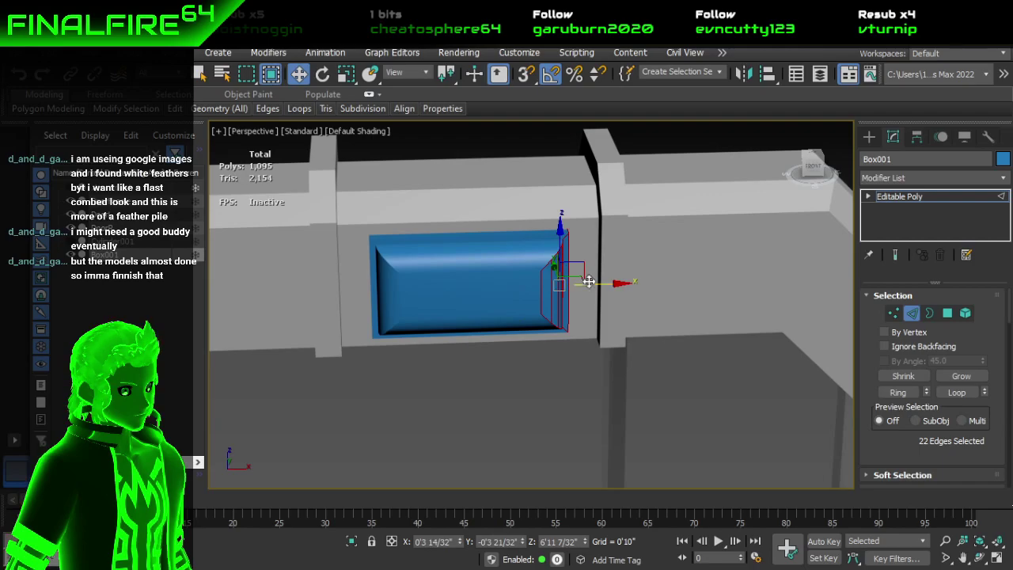
pyautogui.moveTo(603, 285); pyautogui.dragTo(635, 283)
pyautogui.click(912, 315)
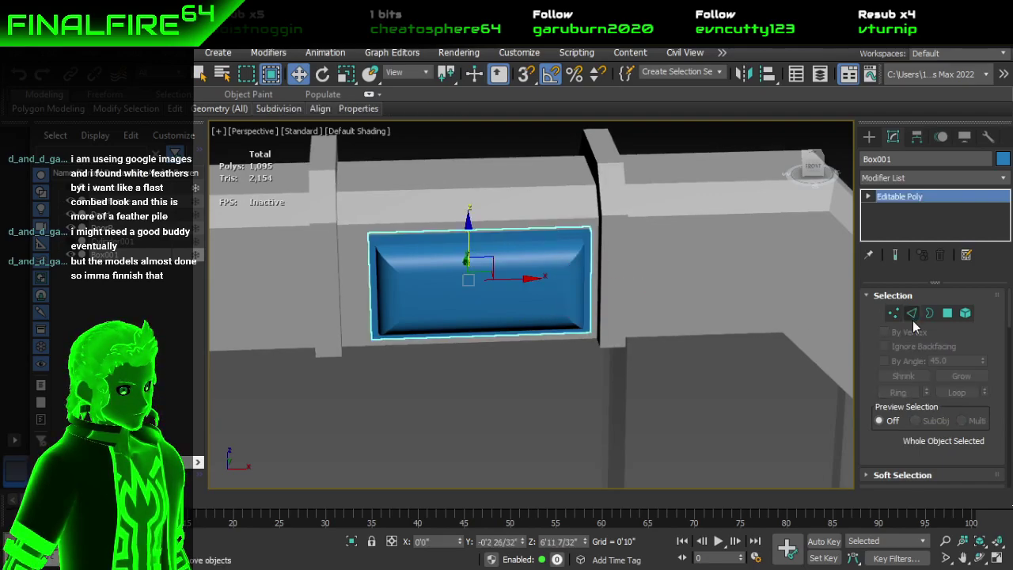
# Step: Apply a Symmetry modifier to the panel with X as the mirror axis and collapse it to an editable poly
pyautogui.click(942, 177)
pyautogui.scroll(-5, 929, 238)
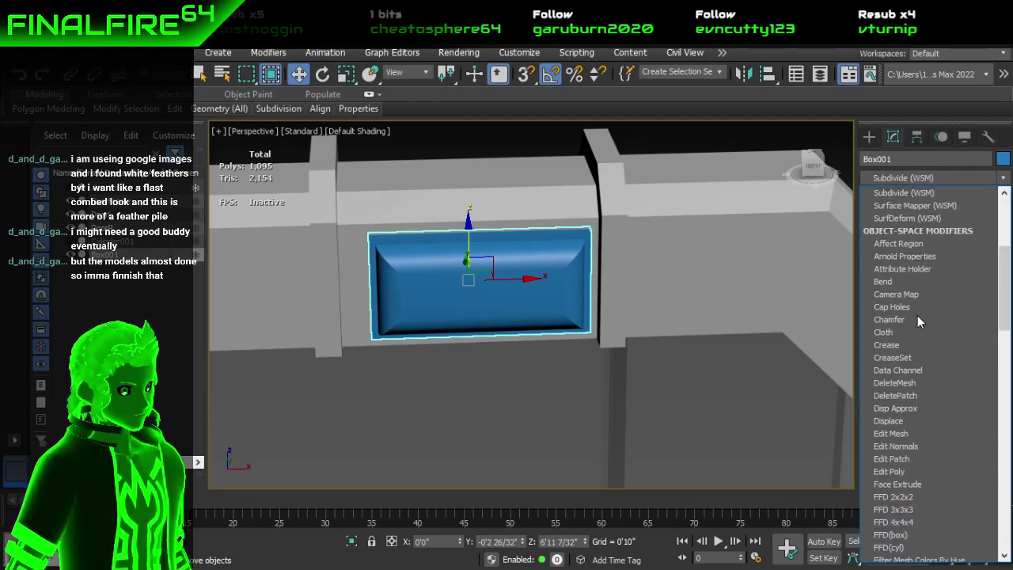
pyautogui.scroll(-10, 914, 333)
pyautogui.scroll(-7, 905, 539)
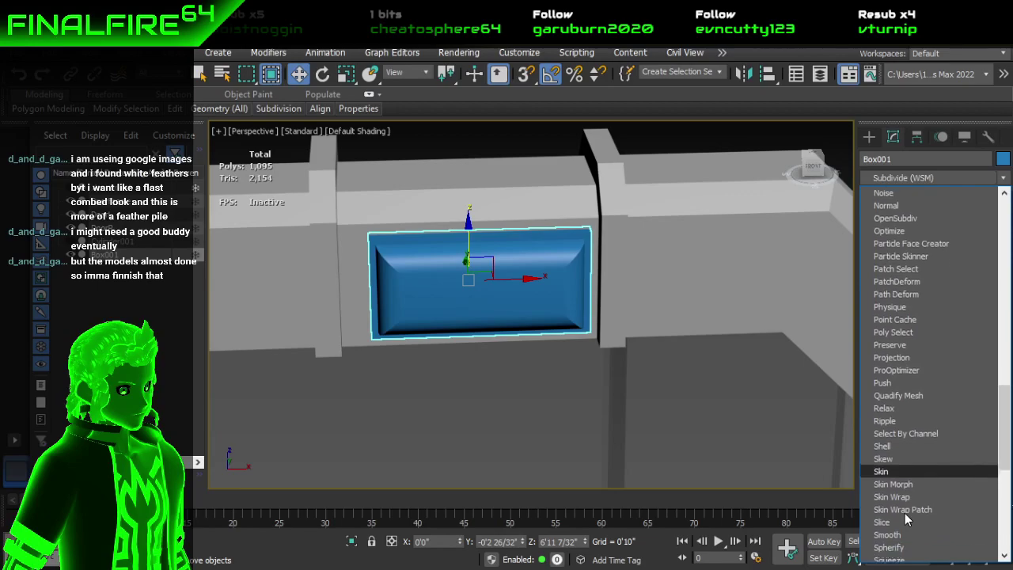
pyautogui.scroll(-4, 902, 538)
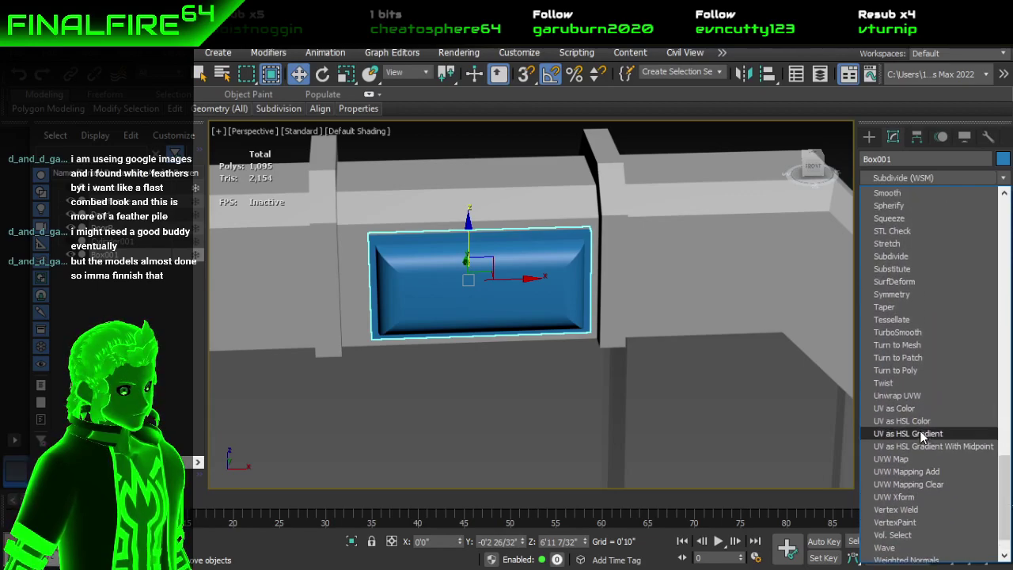
pyautogui.click(900, 294)
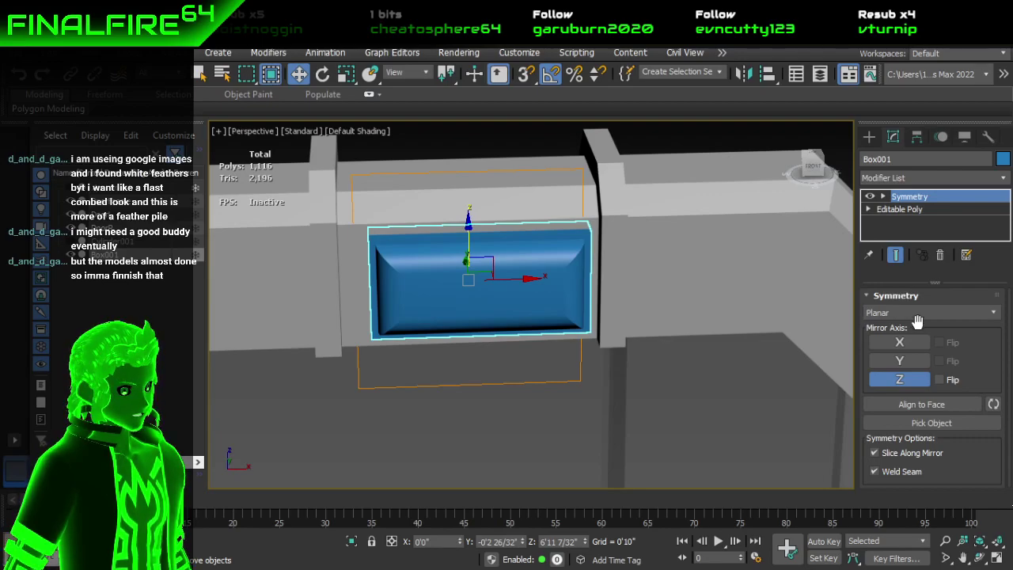
pyautogui.click(900, 361)
pyautogui.click(900, 380)
pyautogui.click(903, 342)
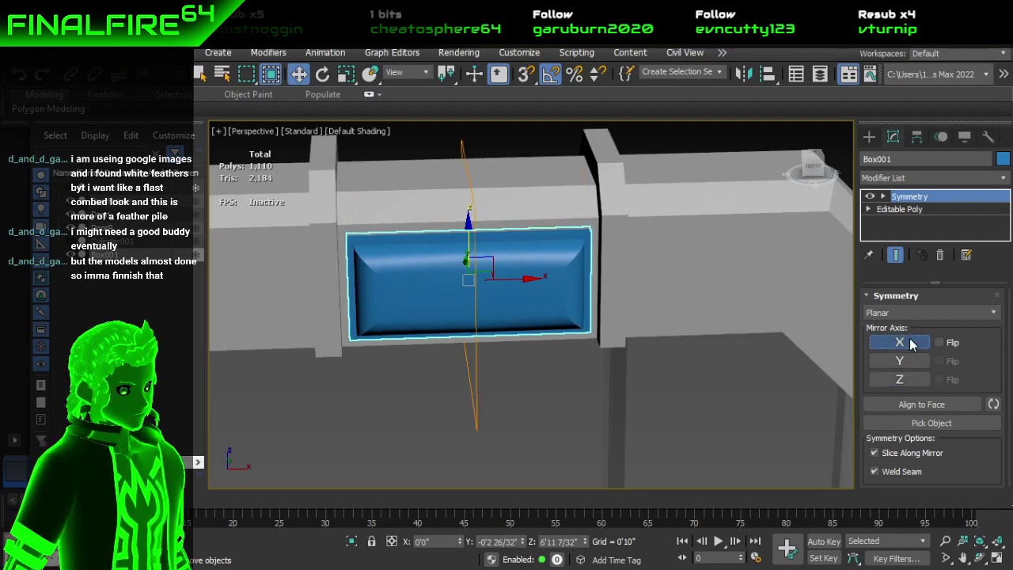
pyautogui.rightClick(933, 205)
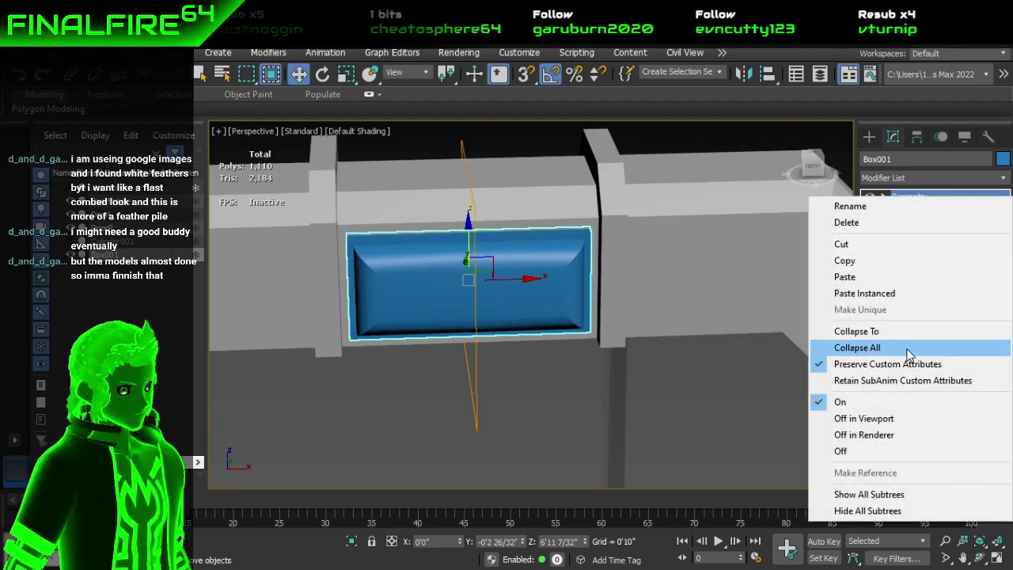
pyautogui.click(849, 412)
pyautogui.click(577, 351)
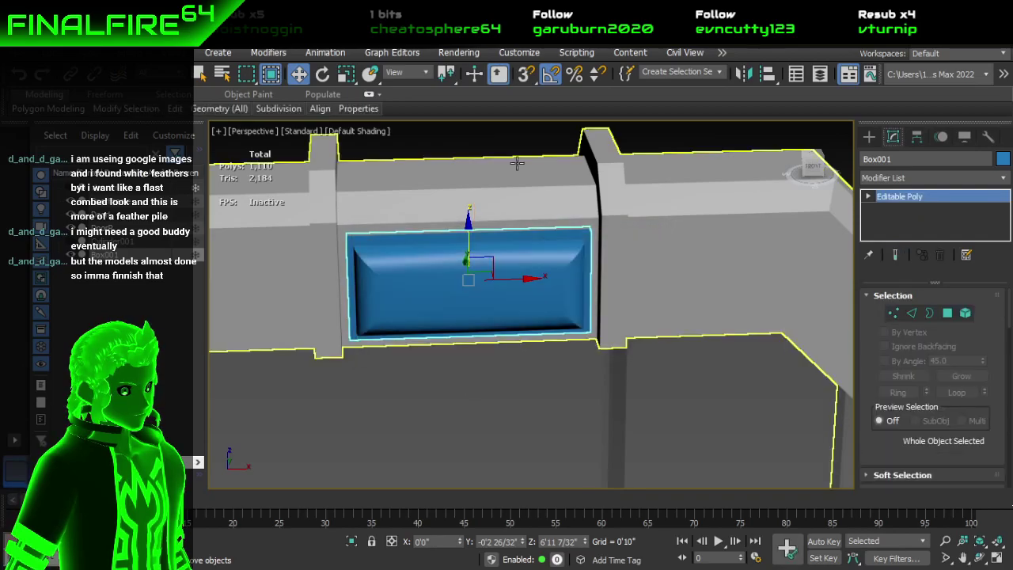
# Step: Set the panel's object color to a custom gray and deselect it
pyautogui.click(1003, 159)
pyautogui.click(585, 338)
pyautogui.click(582, 386)
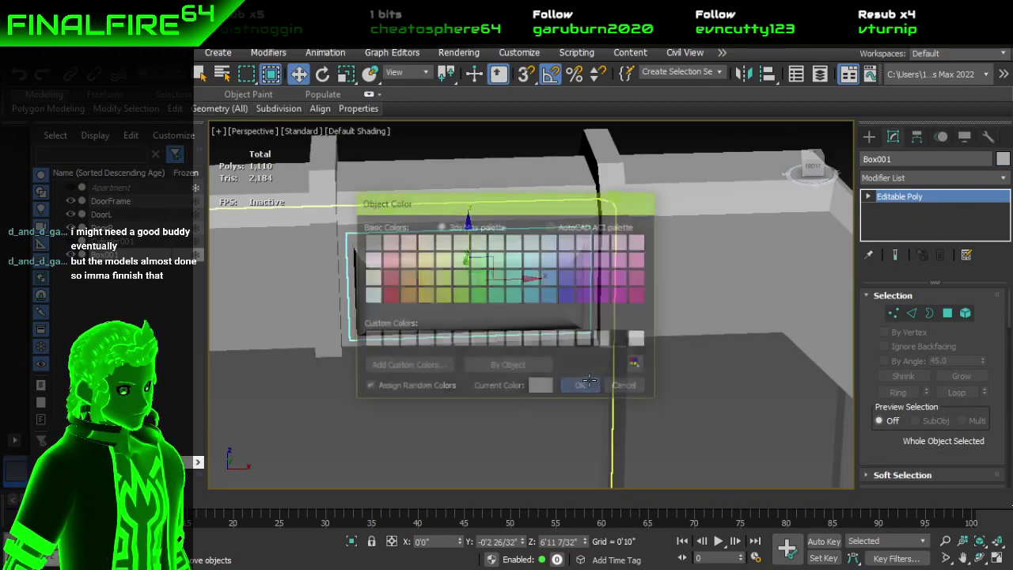
pyautogui.scroll(-4, 610, 276)
pyautogui.keyDown('alt'); pyautogui.moveTo(707, 261); pyautogui.dragTo(601, 297, button='middle'); pyautogui.keyUp('alt')
pyautogui.click(717, 219)
# Step: Set the panel's object color to white and clear the selection
pyautogui.click(606, 289)
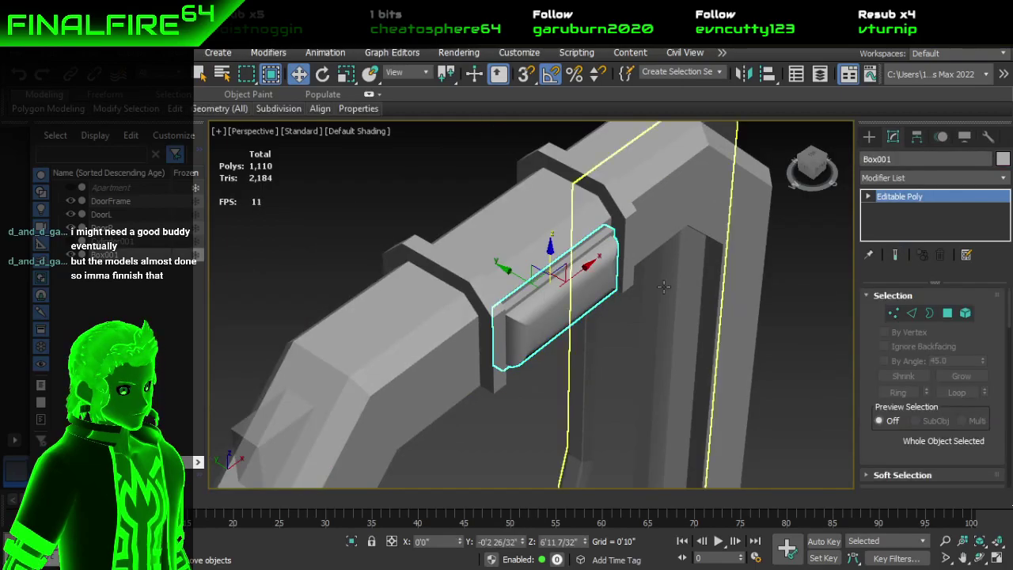
pyautogui.click(1003, 159)
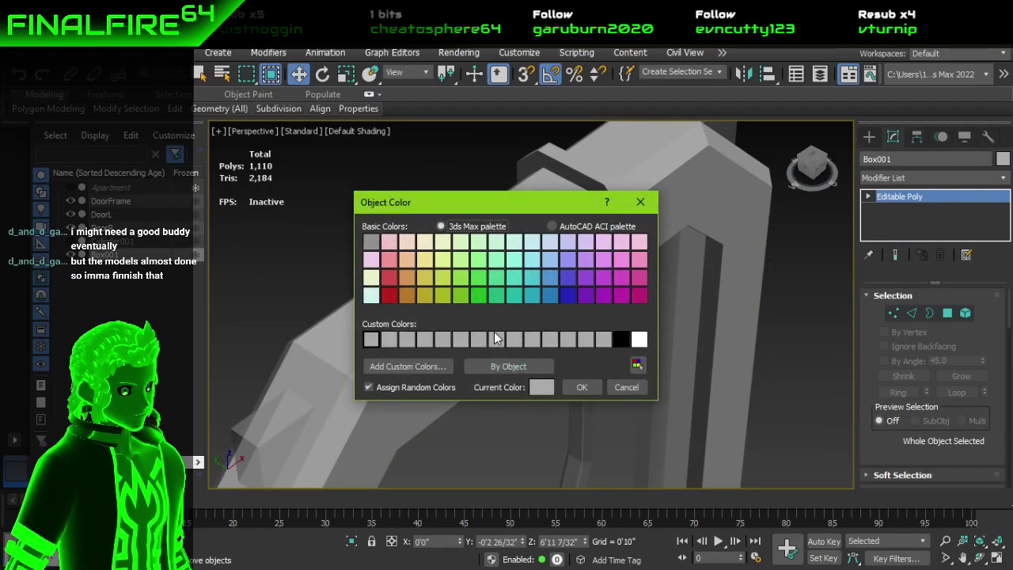
pyautogui.click(638, 339)
pyautogui.click(582, 387)
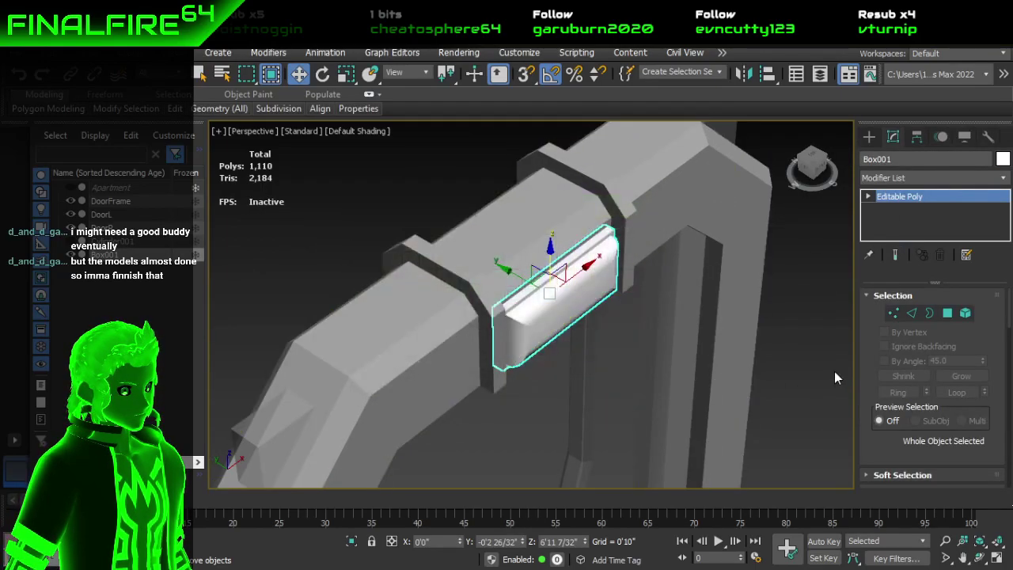
pyautogui.click(814, 379)
# Step: Examine the whole door frame and its new panel from the front and at an angle
pyautogui.moveTo(814, 379); pyautogui.dragTo(766, 377, button='middle')
pyautogui.moveTo(701, 348); pyautogui.dragTo(533, 248, button='middle')
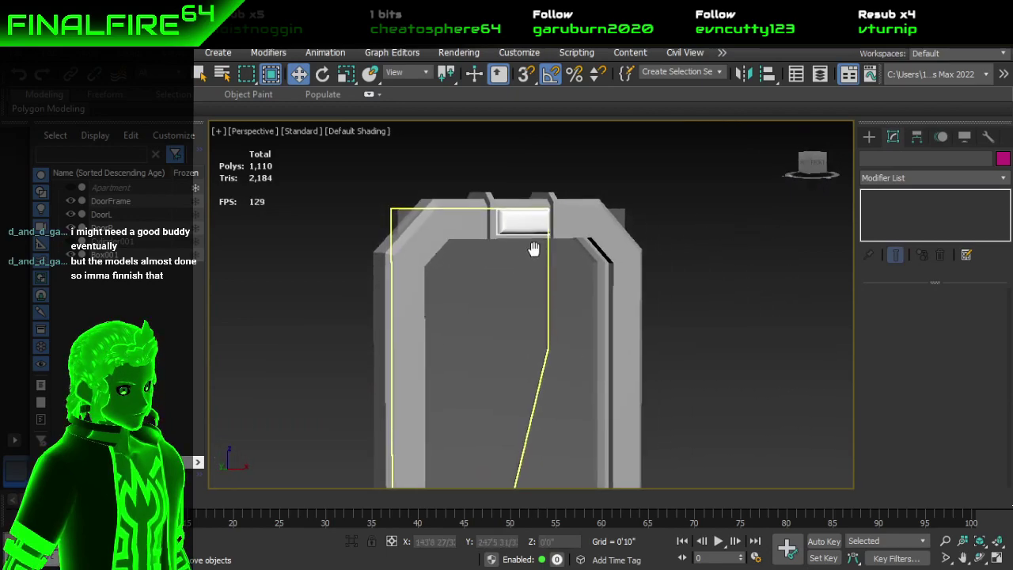
pyautogui.scroll(-3, 533, 249)
pyautogui.moveTo(591, 361); pyautogui.dragTo(586, 317, button='middle')
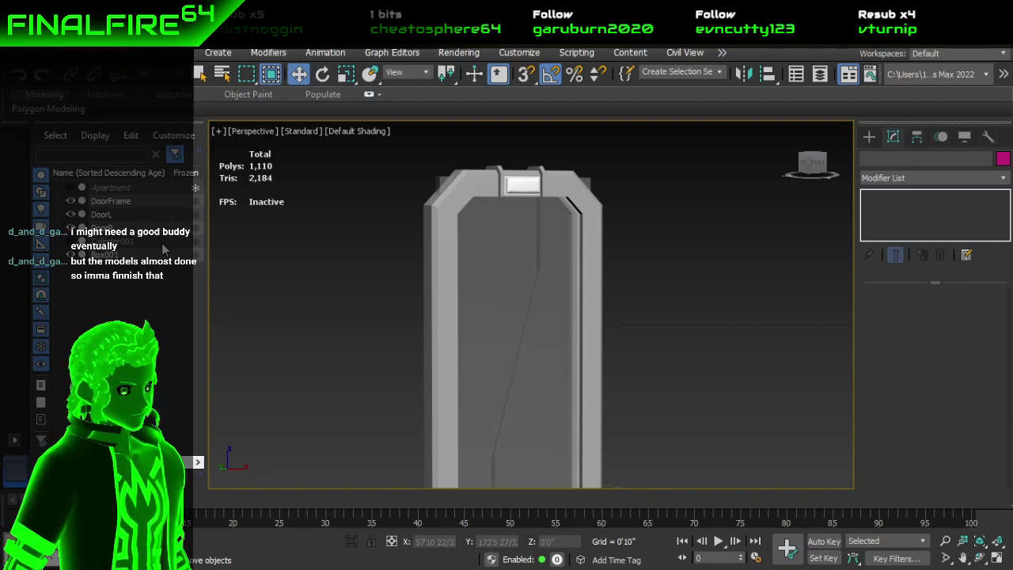
pyautogui.keyDown('alt'); pyautogui.moveTo(384, 373); pyautogui.dragTo(415, 414, button='middle'); pyautogui.keyUp('alt')
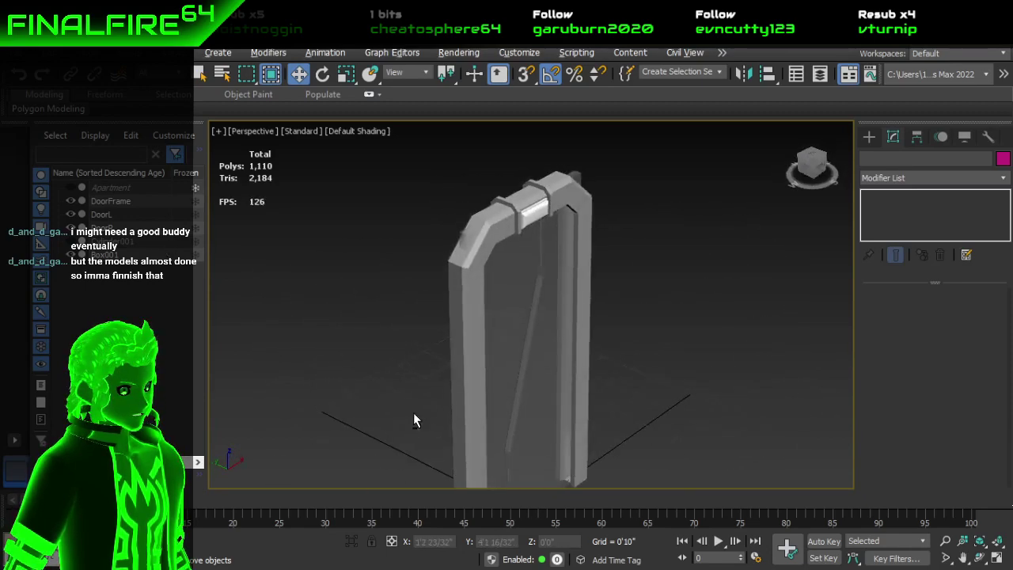
pyautogui.scroll(-3, 502, 413)
pyautogui.moveTo(502, 413); pyautogui.dragTo(525, 373, button='middle')
pyautogui.scroll(3, 475, 382)
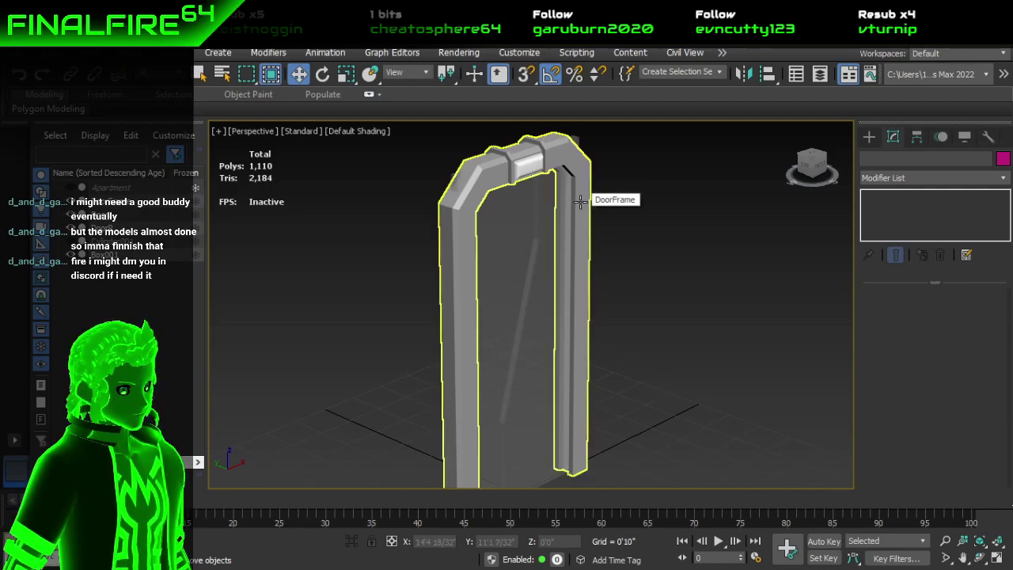
pyautogui.scroll(1, 633, 284)
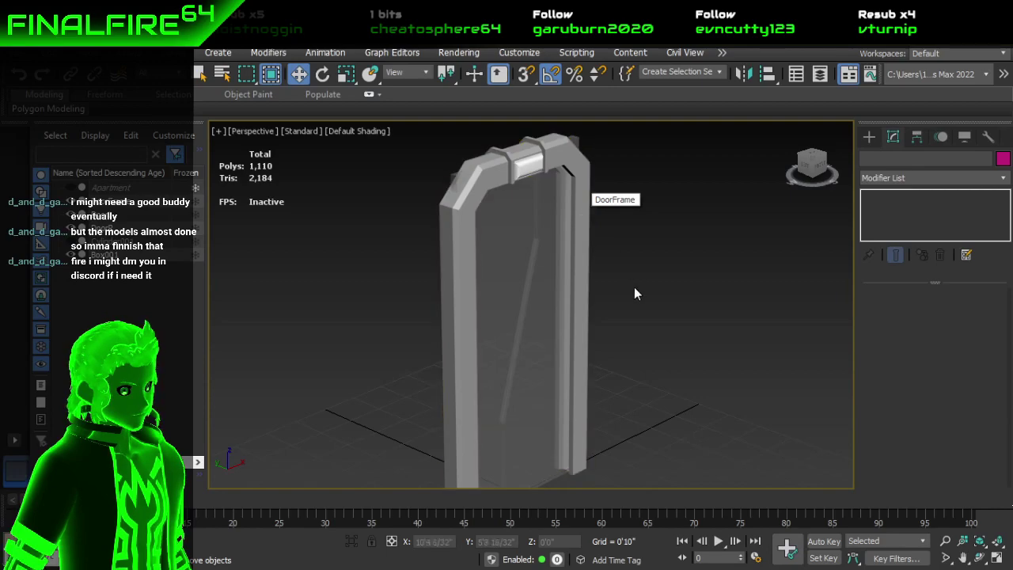
# Step: Examine the door frame, the door leaves and the panel above the opening from several angles and distances
pyautogui.scroll(-3, 629, 287)
pyautogui.scroll(3, 626, 290)
pyautogui.scroll(-2, 626, 290)
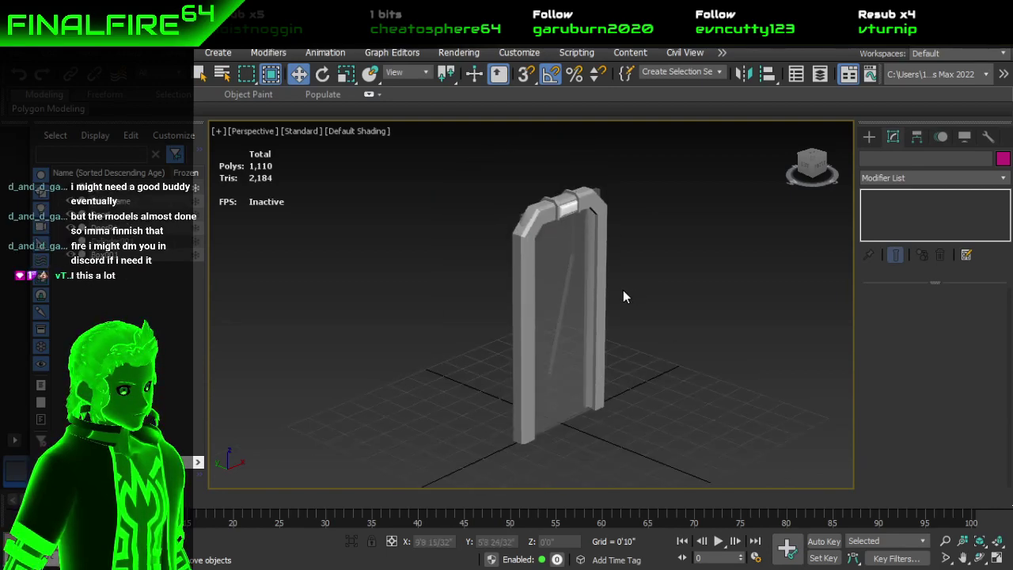
pyautogui.scroll(2, 623, 296)
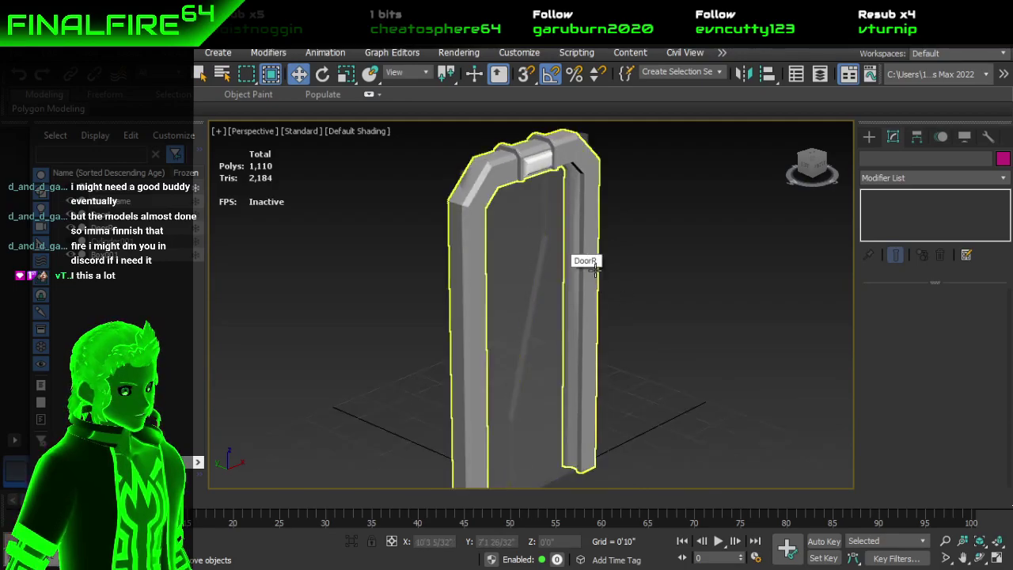
pyautogui.keyDown('alt'); pyautogui.moveTo(629, 287); pyautogui.dragTo(602, 282, button='middle'); pyautogui.keyUp('alt')
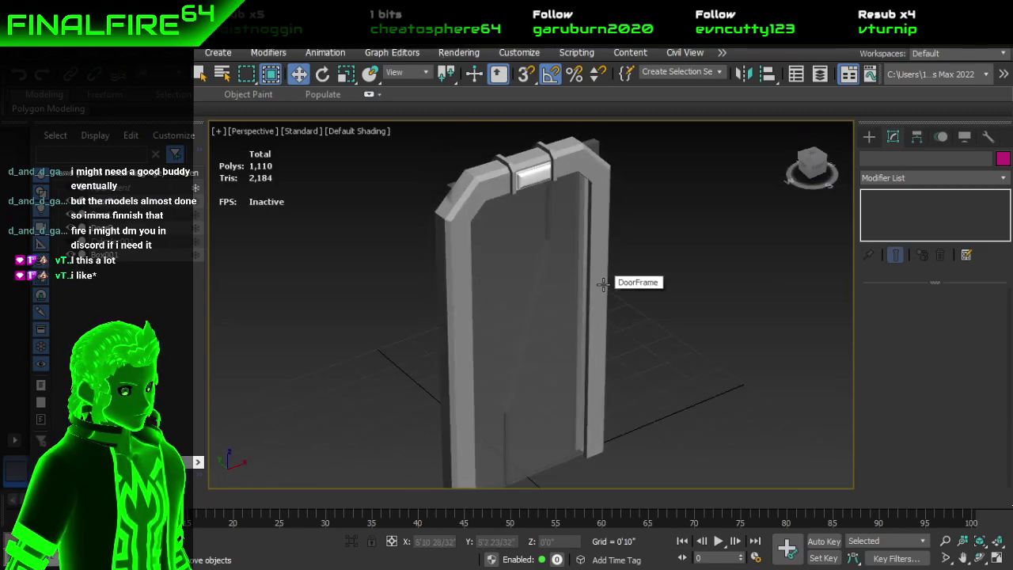
pyautogui.click(626, 302)
pyautogui.moveTo(625, 301)
pyautogui.keyDown('alt'); pyautogui.mouseDown(button='middle')
pyautogui.moveTo(602, 277)
pyautogui.moveTo(606, 299)
pyautogui.mouseUp(button='middle'); pyautogui.keyUp('alt')
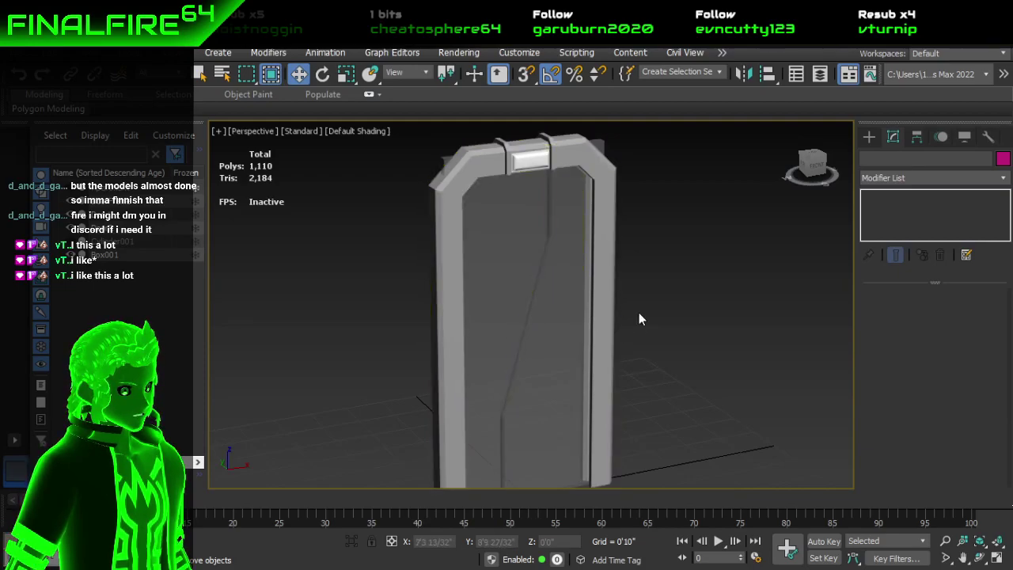
pyautogui.keyDown('alt'); pyautogui.moveTo(640, 313); pyautogui.dragTo(619, 331, button='middle'); pyautogui.keyUp('alt')
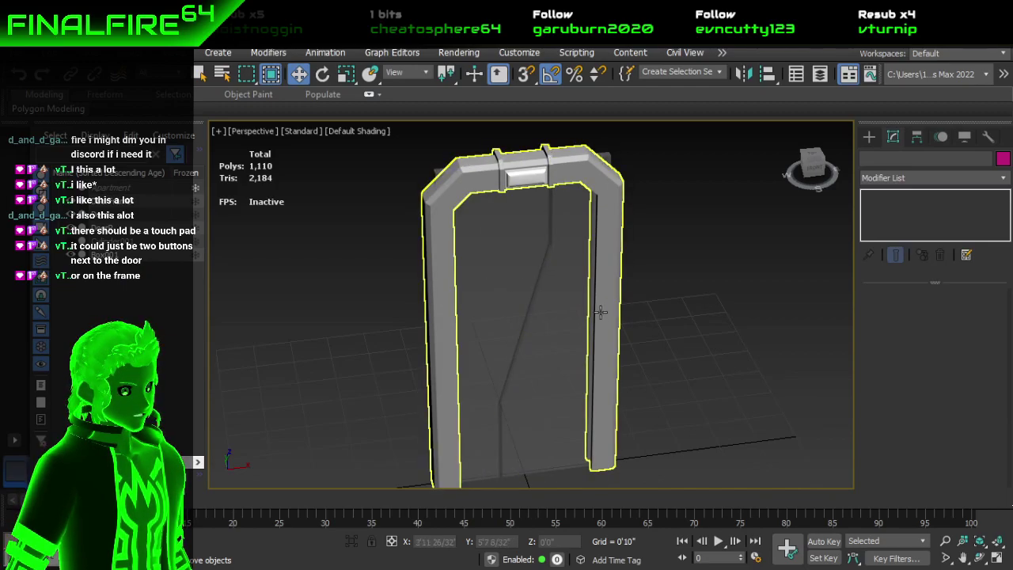
pyautogui.click(646, 309)
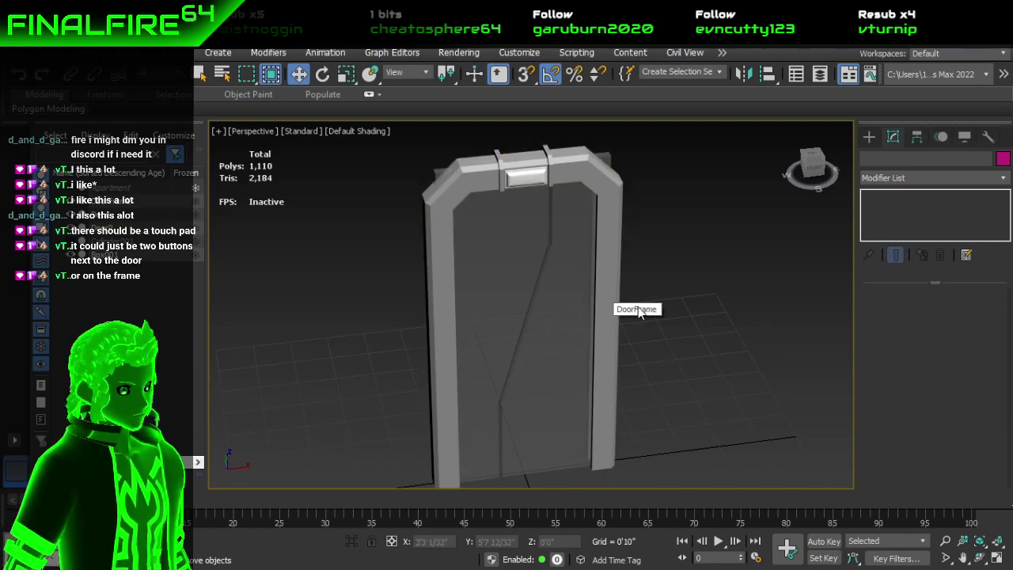
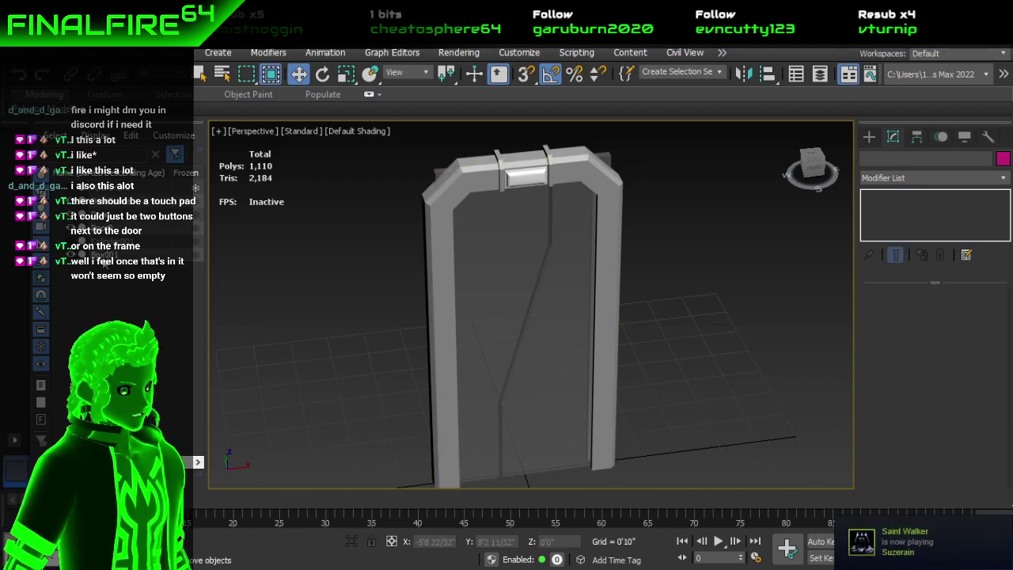
# Step: Rename the white panel above the opening, Box001, as DoorLight
pyautogui.click(145, 254)
pyautogui.rightClick(145, 255)
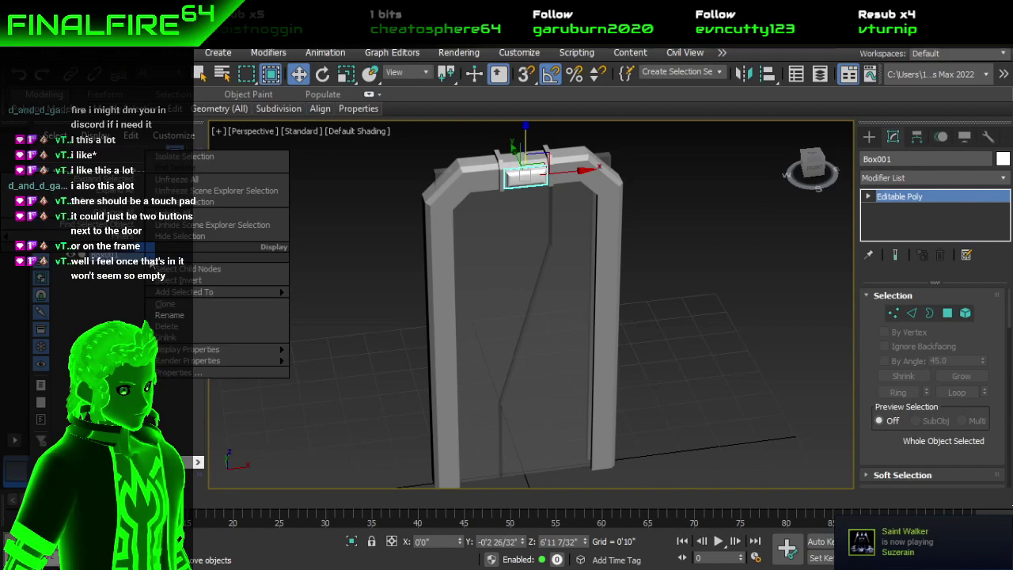
pyautogui.click(188, 316)
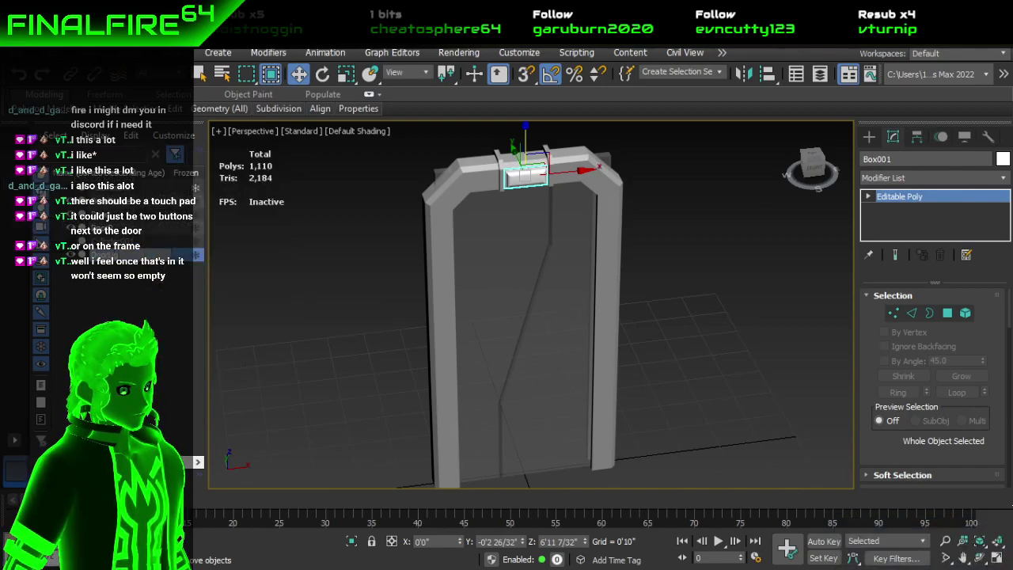
# Step: Select the frame, both door leaves and the white panel and group them under the name Door
pyautogui.moveTo(415, 148); pyautogui.dragTo(602, 255)
pyautogui.keyDown('ctrl'); pyautogui.click(519, 243); pyautogui.keyUp('ctrl')
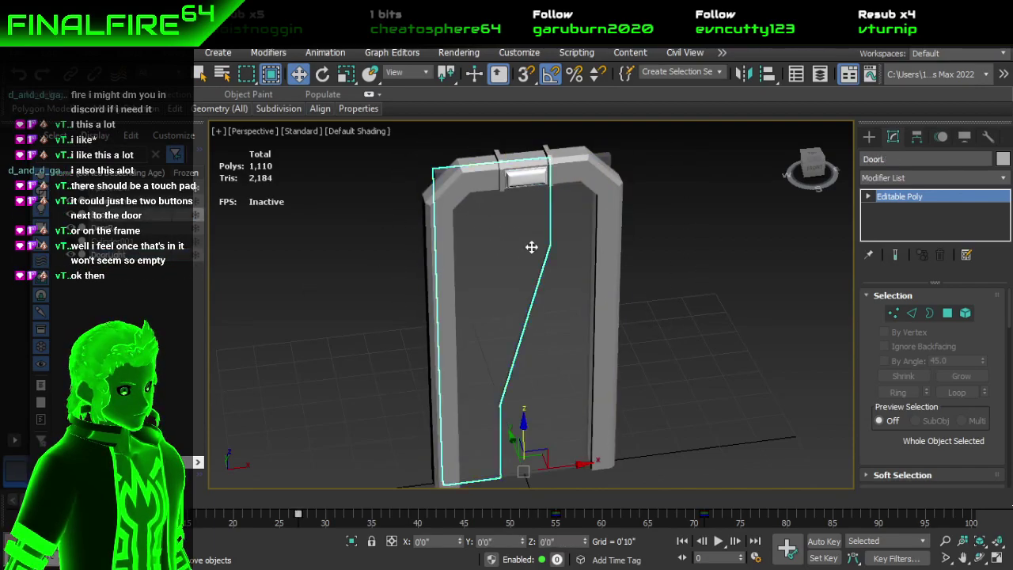
pyautogui.keyDown('ctrl'); pyautogui.click(583, 181); pyautogui.keyUp('ctrl')
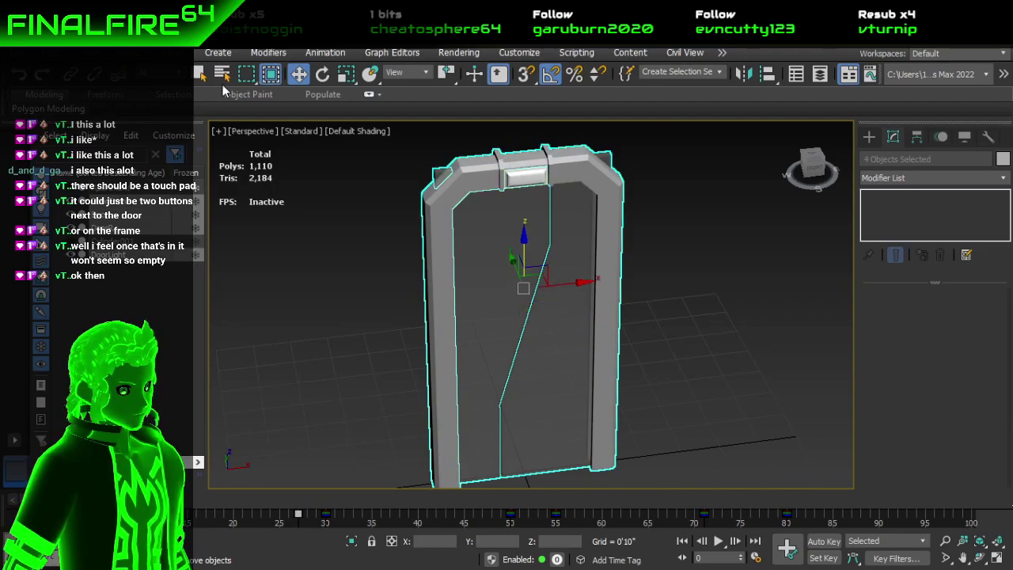
pyautogui.click(129, 52)
pyautogui.click(151, 71)
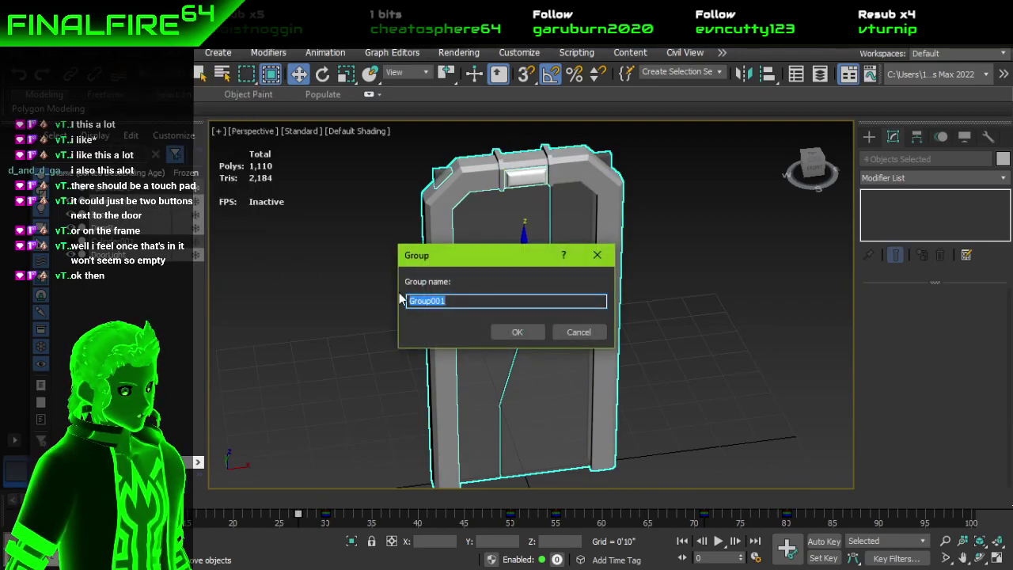
pyautogui.write('Door')
pyautogui.press('Return')
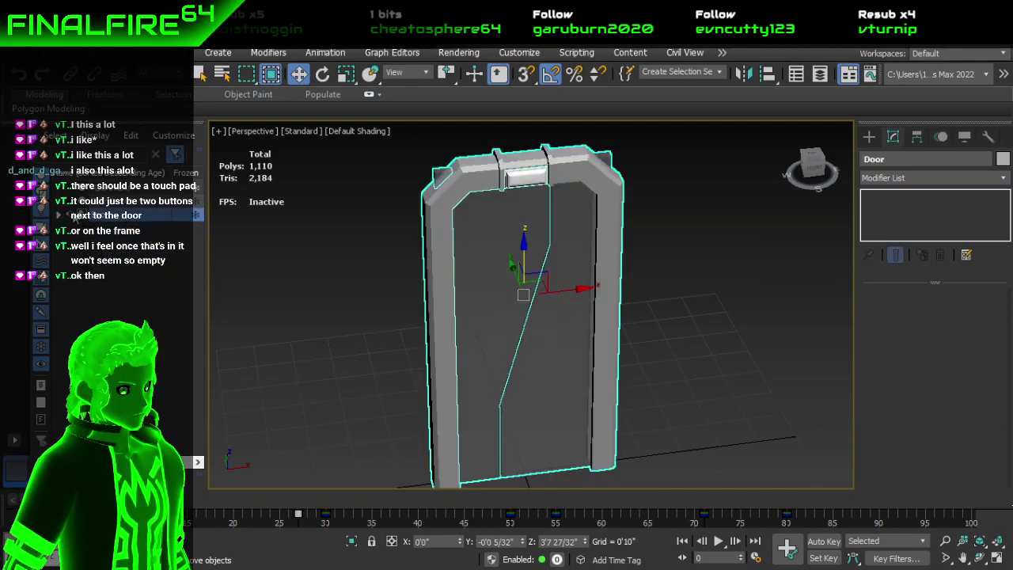
# Step: Deselect the door group and start a new empty scene with New All
pyautogui.click(385, 271)
pyautogui.scroll(-4, 487, 293)
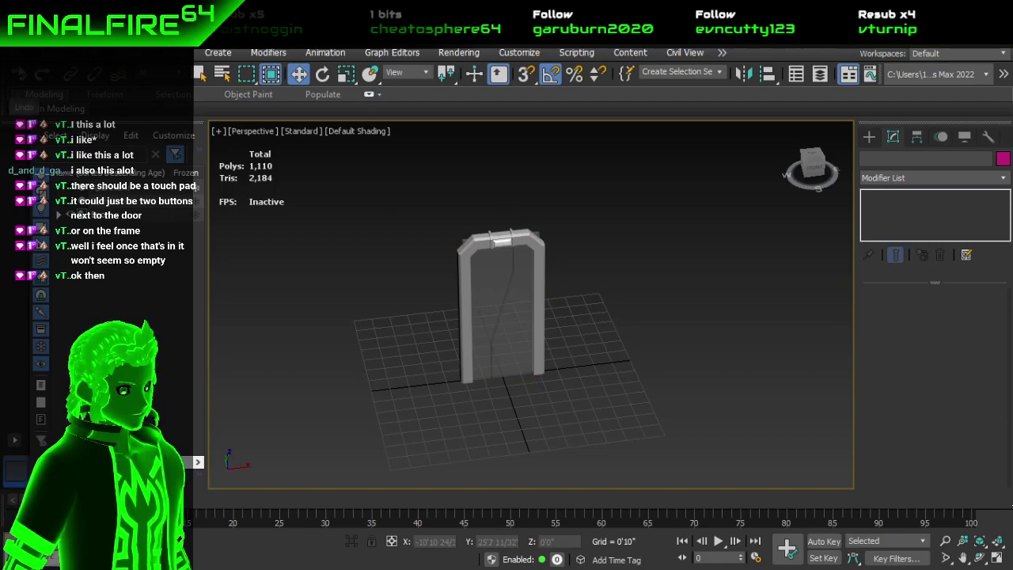
pyautogui.click(14, 52)
pyautogui.moveTo(64, 80)
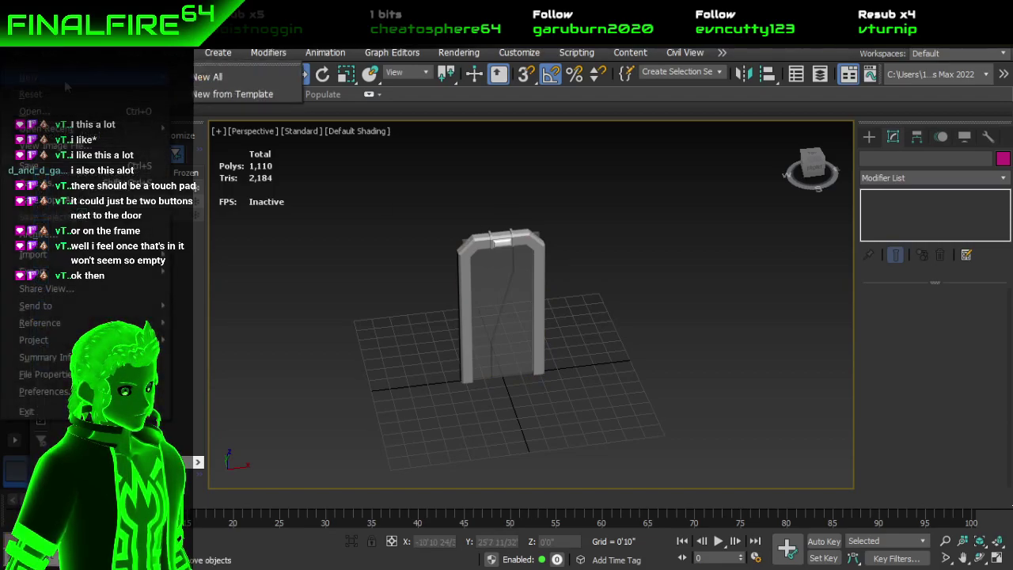
pyautogui.click(211, 77)
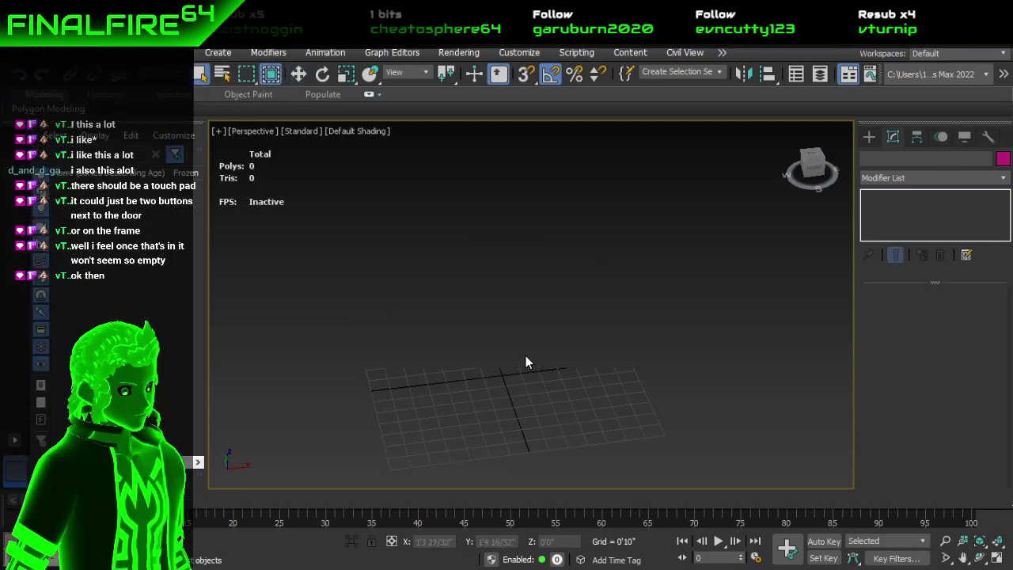
# Step: Create a standing Biped skeleton at the grid origin and activate the Rotate tool
pyautogui.scroll(-2, 526, 333)
pyautogui.scroll(2, 527, 333)
pyautogui.keyDown('alt'); pyautogui.moveTo(508, 350); pyautogui.dragTo(530, 350, button='middle'); pyautogui.keyUp('alt')
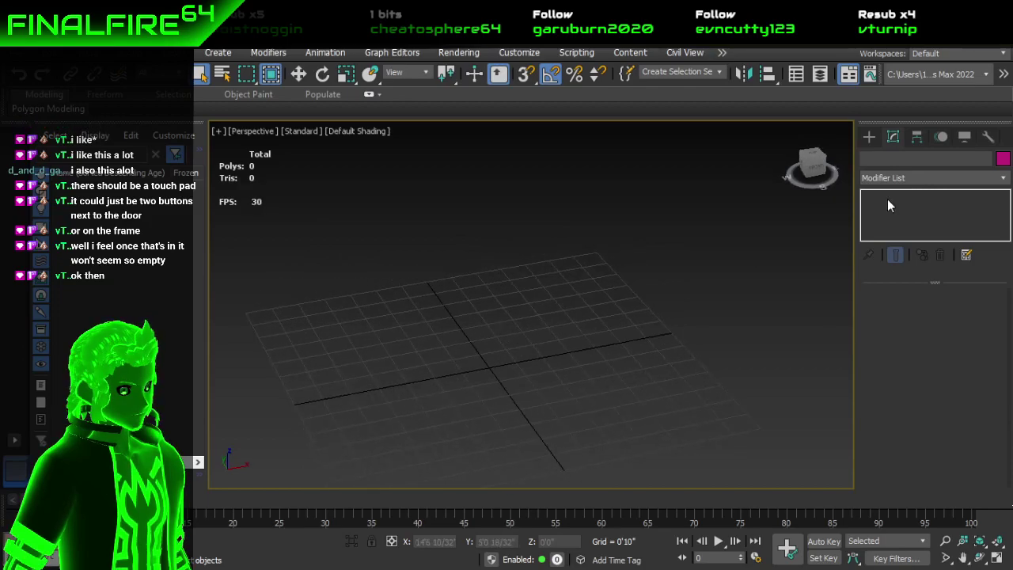
pyautogui.click(870, 137)
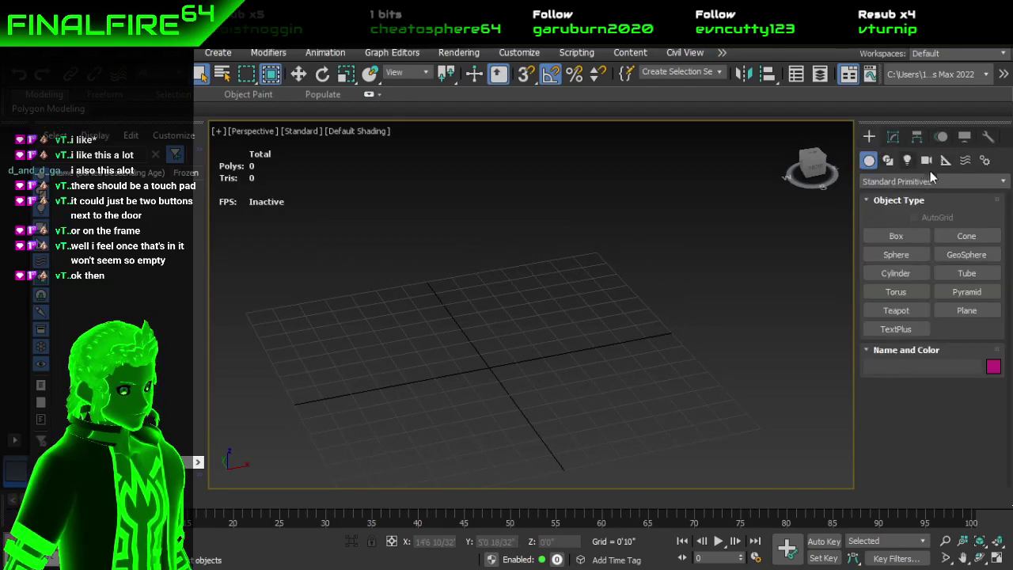
pyautogui.click(986, 160)
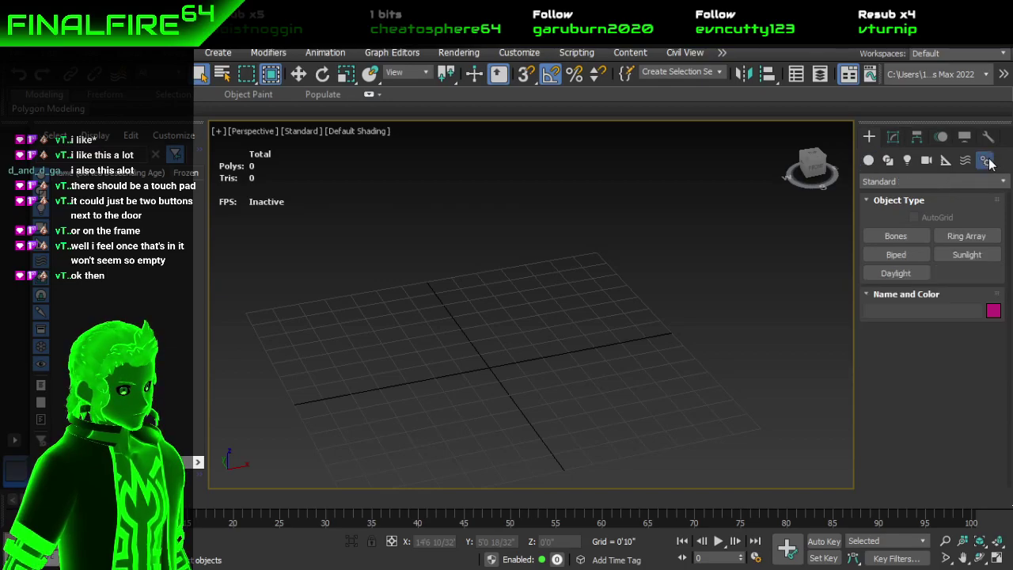
pyautogui.click(897, 254)
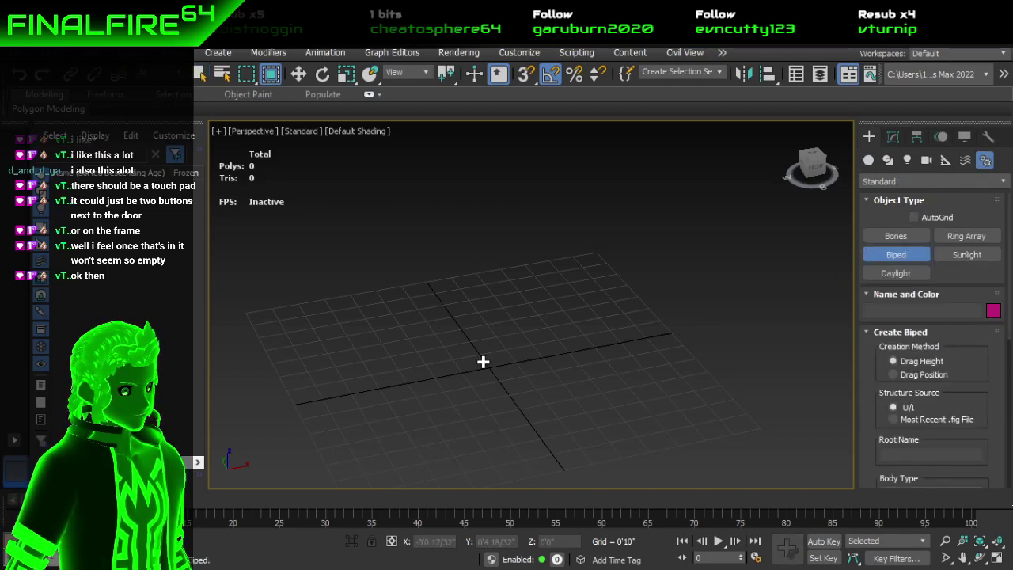
pyautogui.moveTo(491, 366); pyautogui.dragTo(577, 111)
pyautogui.keyDown('alt'); pyautogui.moveTo(547, 248); pyautogui.dragTo(489, 253, button='middle'); pyautogui.keyUp('alt')
pyautogui.rightClick(569, 239)
pyautogui.press('e')
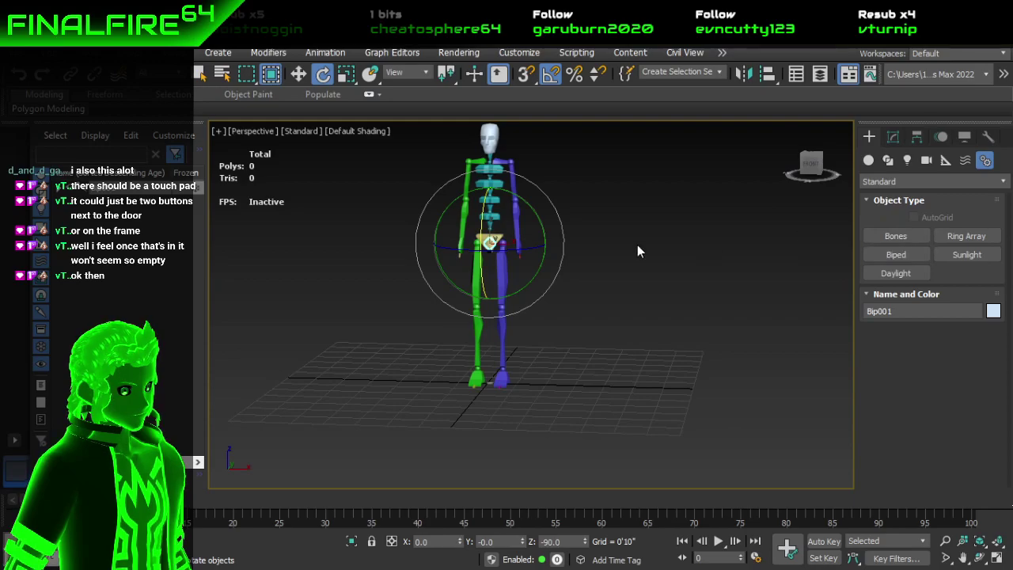
# Step: Draw a single bone on the grid beside the biped and delete it together with its end bone
pyautogui.click(896, 236)
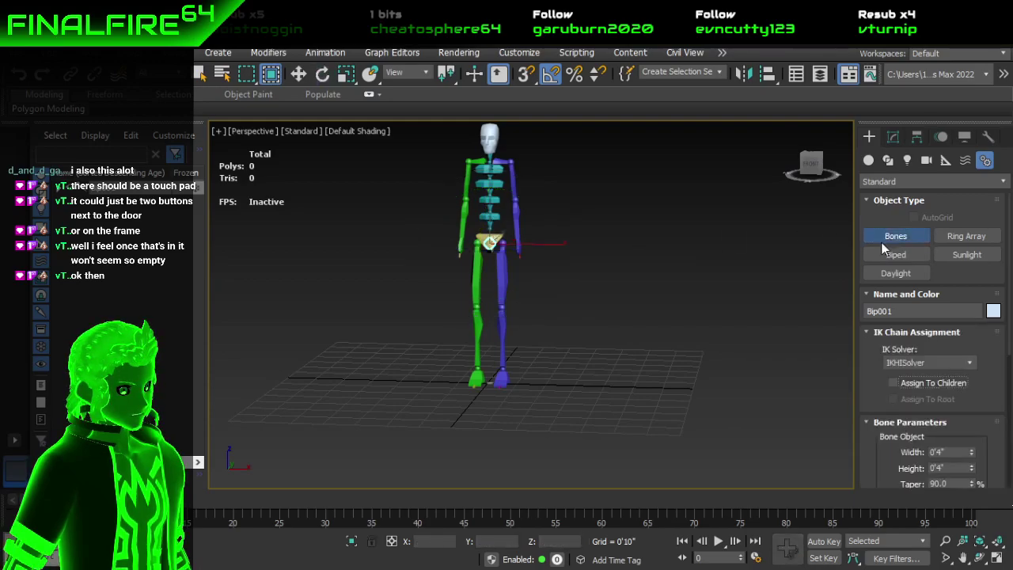
pyautogui.click(624, 384)
pyautogui.rightClick(684, 352)
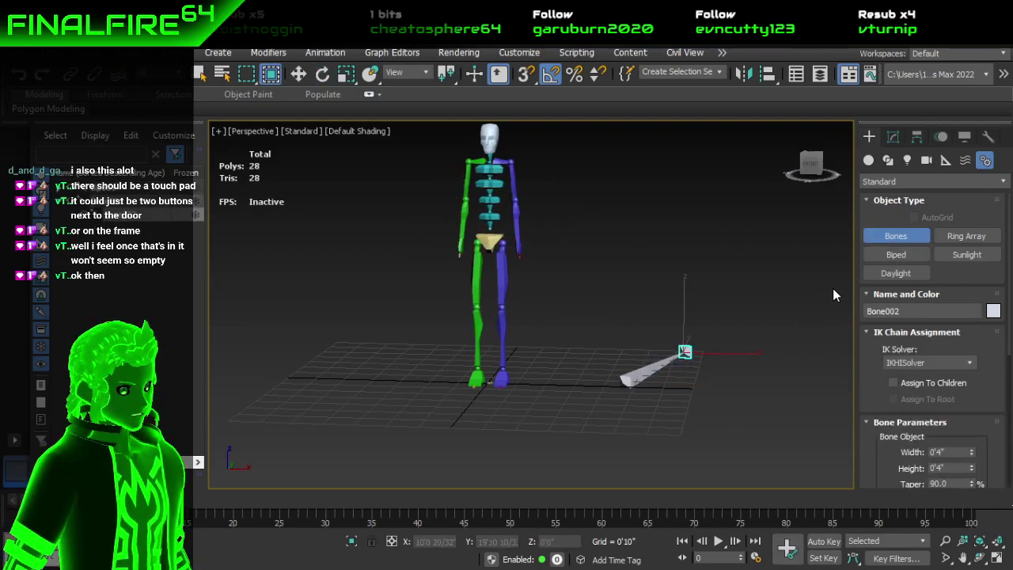
pyautogui.press('Delete')
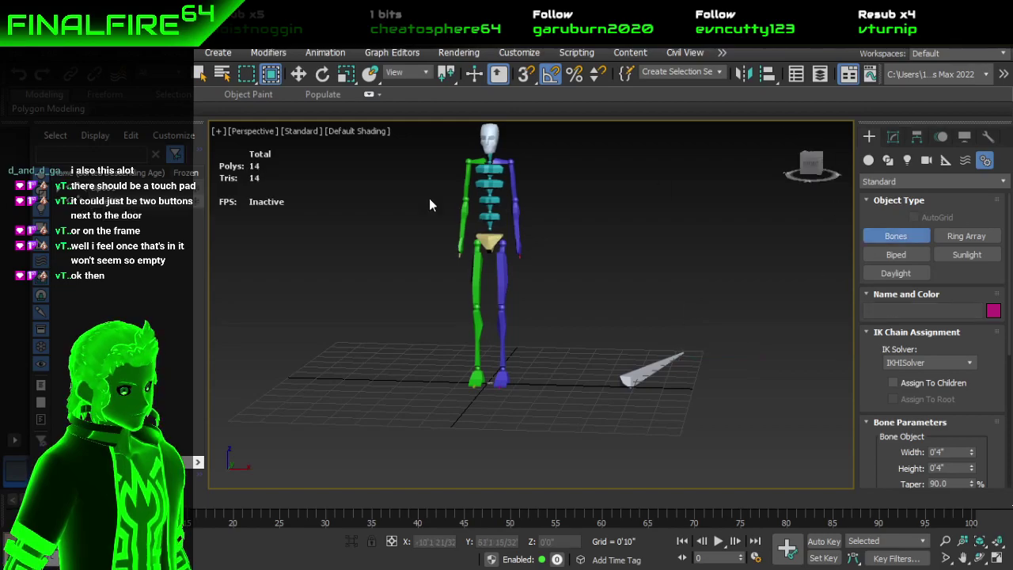
pyautogui.click(138, 204)
pyautogui.press('Delete')
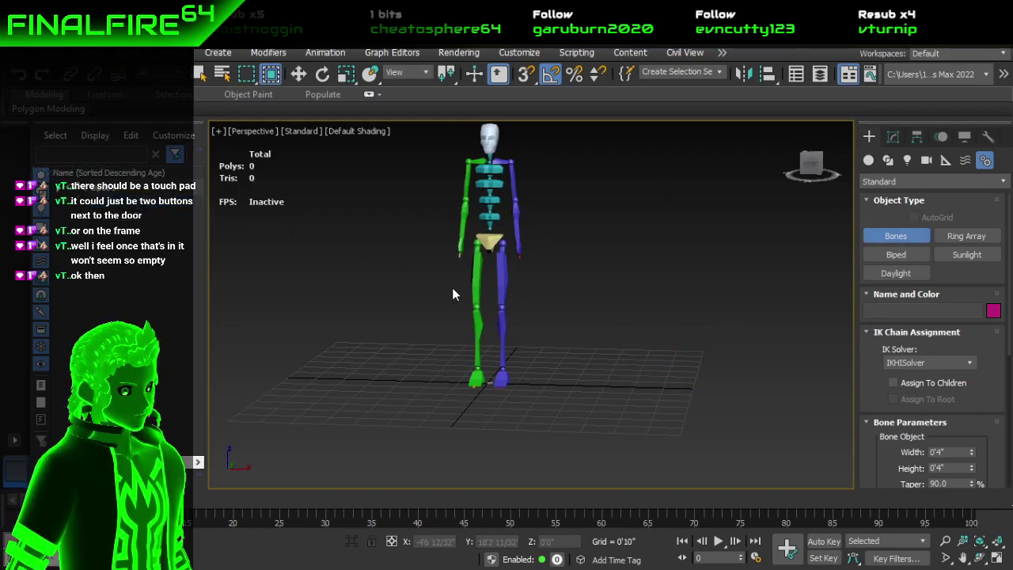
# Step: Try rotating the biped's pelvis bone and undo the rotation
pyautogui.click(899, 142)
pyautogui.keyDown('alt'); pyautogui.moveTo(518, 257); pyautogui.dragTo(594, 264, button='middle'); pyautogui.keyUp('alt')
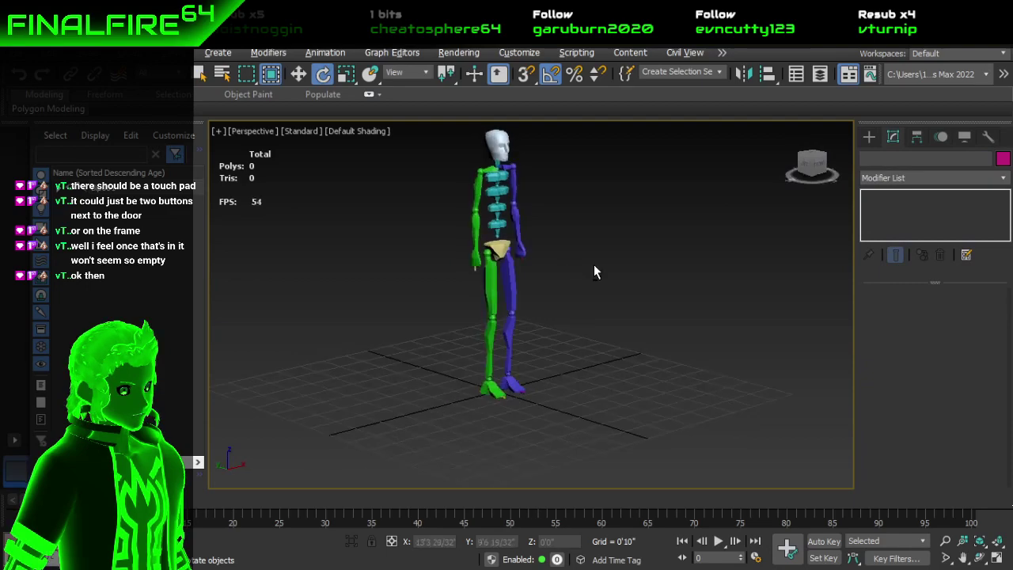
pyautogui.scroll(3, 498, 221)
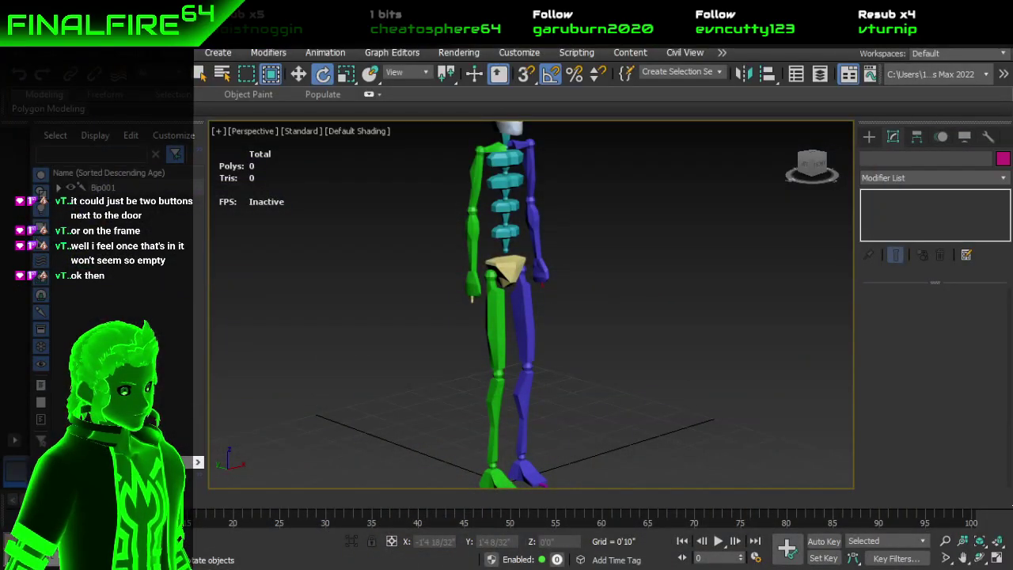
pyautogui.scroll(-2, 470, 321)
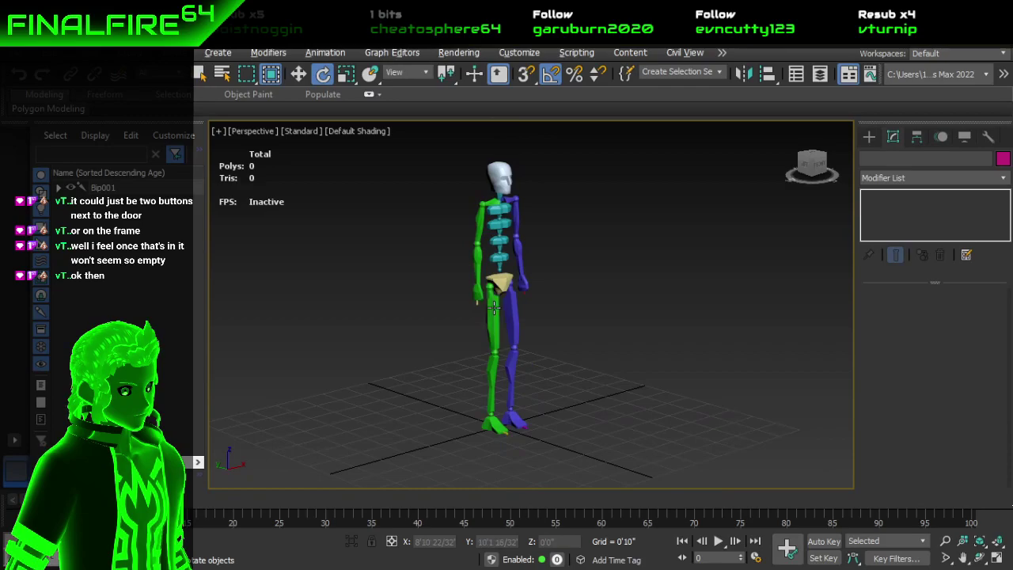
pyautogui.keyDown('alt'); pyautogui.moveTo(528, 327); pyautogui.dragTo(567, 352, button='middle'); pyautogui.keyUp('alt')
pyautogui.click(516, 295)
pyautogui.moveTo(556, 272); pyautogui.dragTo(636, 349)
pyautogui.hotkey('ctrl', 'z')
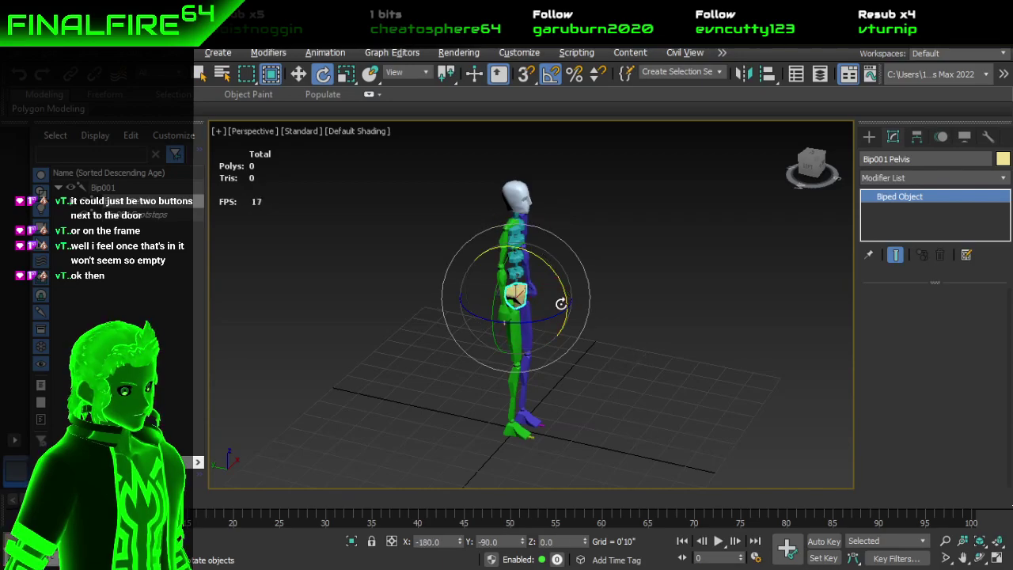
# Step: Examine the bone hierarchy by selecting the pelvis and then the lowest spine bone together with all their child bones
pyautogui.scroll(2, 561, 304)
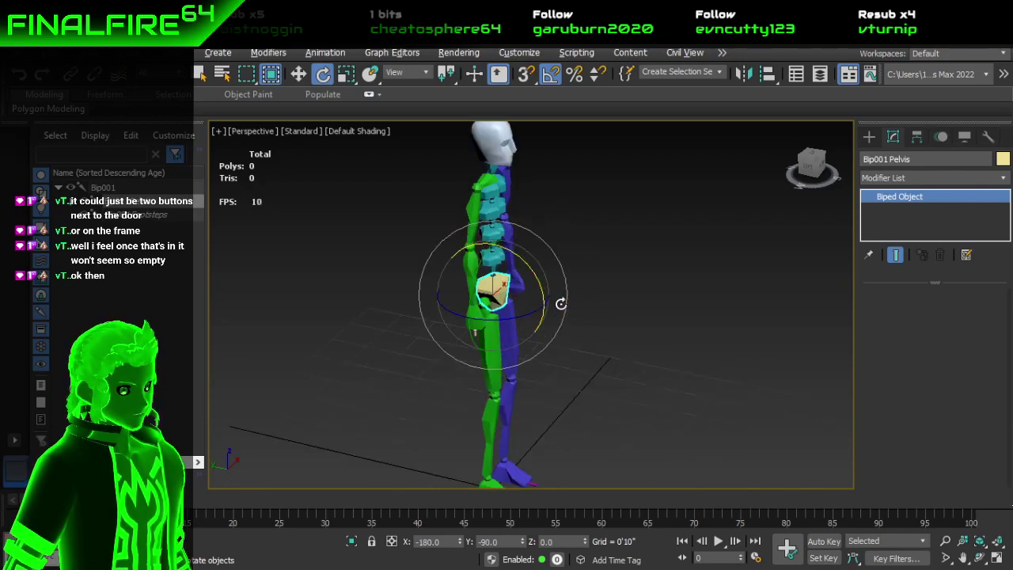
pyautogui.doubleClick(497, 299)
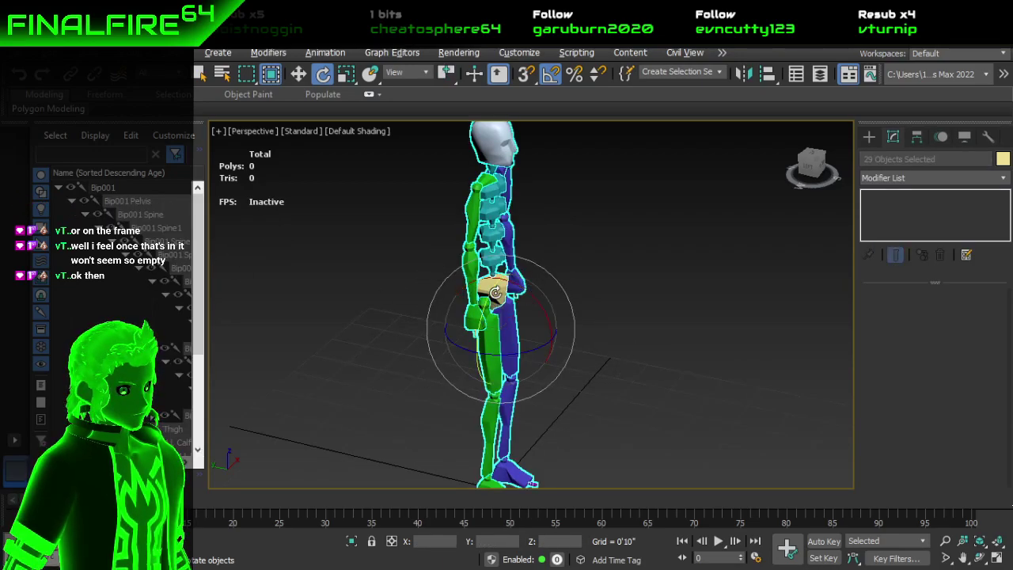
pyautogui.doubleClick(495, 261)
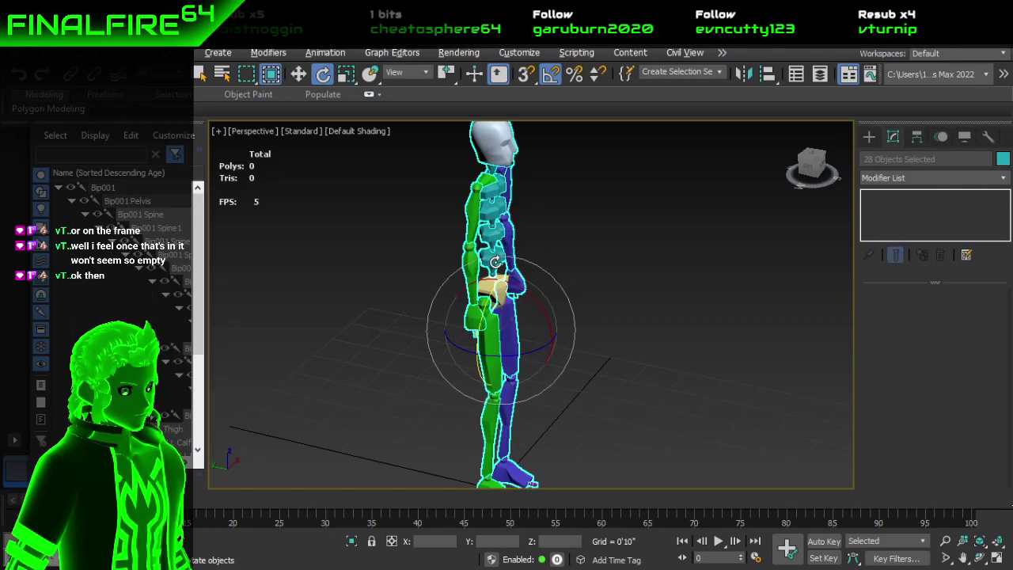
pyautogui.click(585, 273)
pyautogui.keyDown('alt'); pyautogui.moveTo(524, 311); pyautogui.dragTo(508, 313, button='middle'); pyautogui.keyUp('alt')
pyautogui.click(483, 252)
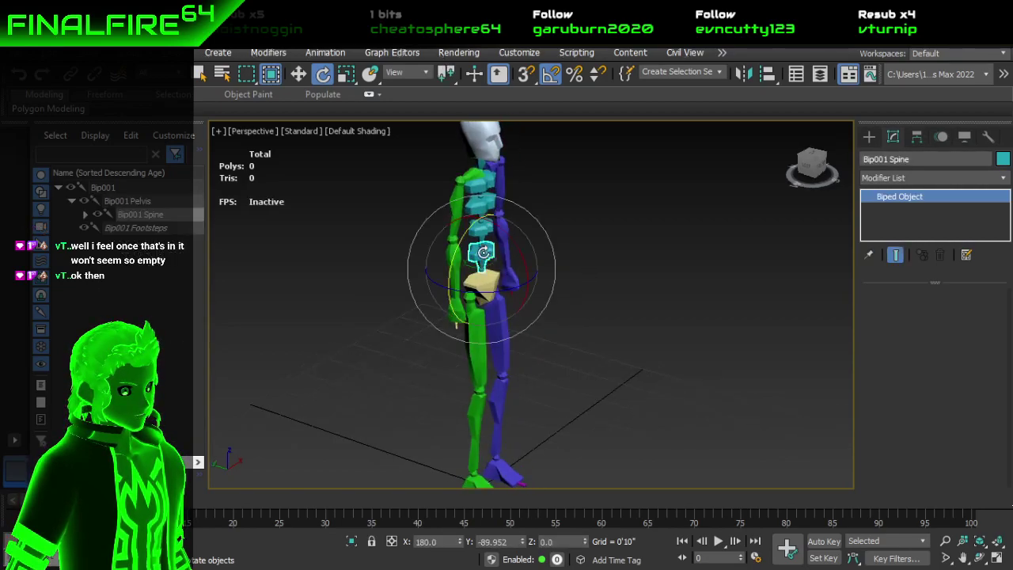
pyautogui.doubleClick(483, 253)
pyautogui.click(604, 265)
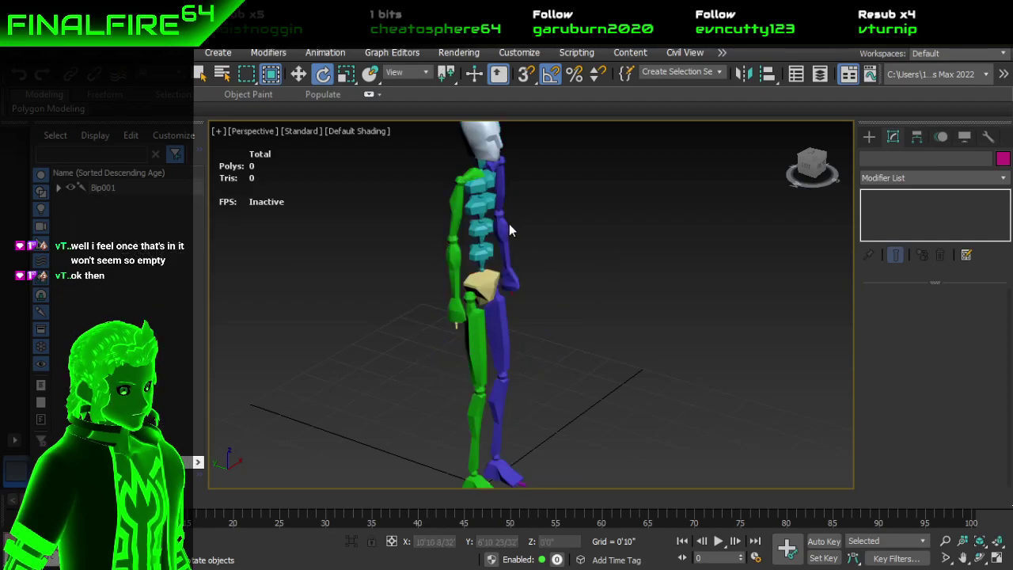
# Step: Try rotating the second spine bone above the pelvis, cancel the rotation and deselect the bone
pyautogui.click(480, 230)
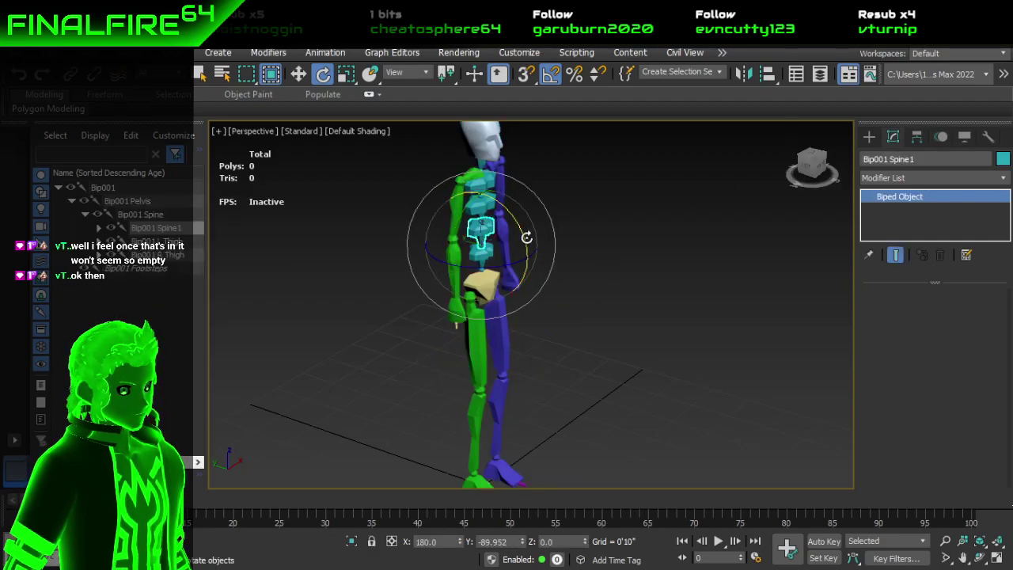
pyautogui.moveTo(517, 219); pyautogui.dragTo(1012, 475)
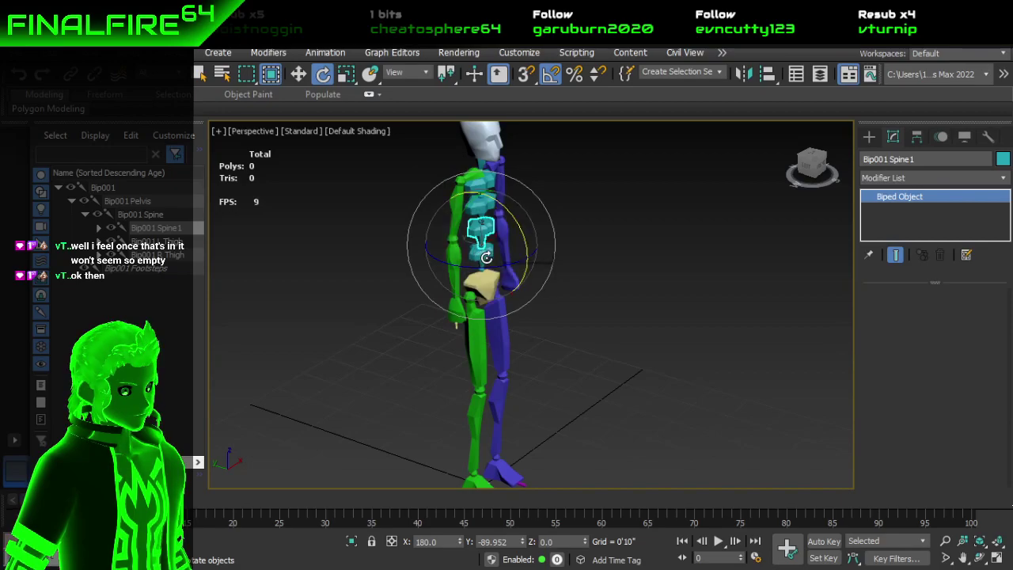
pyautogui.click(621, 337)
pyautogui.keyDown('alt'); pyautogui.moveTo(621, 337); pyautogui.dragTo(512, 343, button='middle'); pyautogui.keyUp('alt')
pyautogui.scroll(-3, 534, 337)
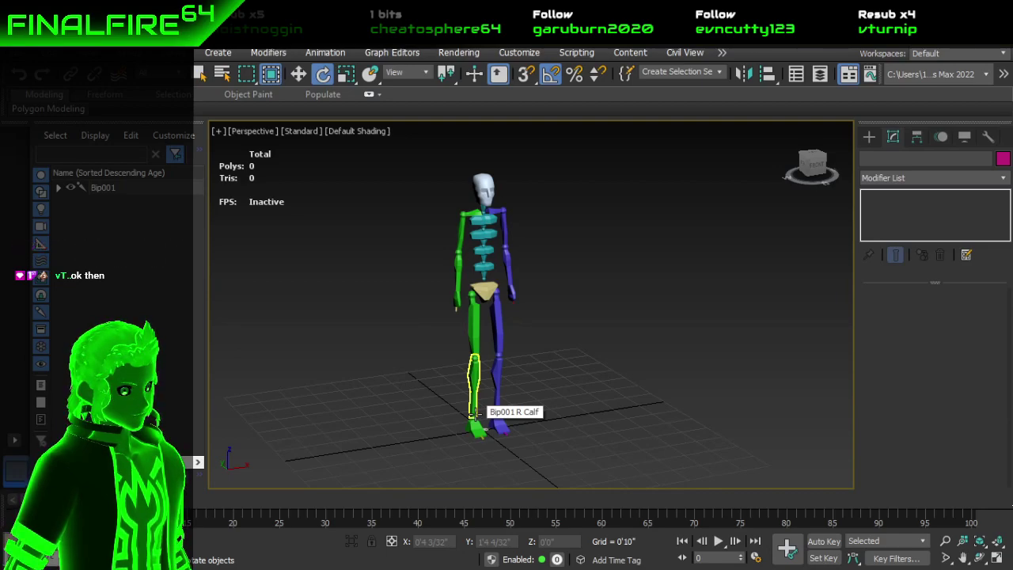
# Step: Turn on Auto Key mode for animating the biped
pyautogui.click(823, 541)
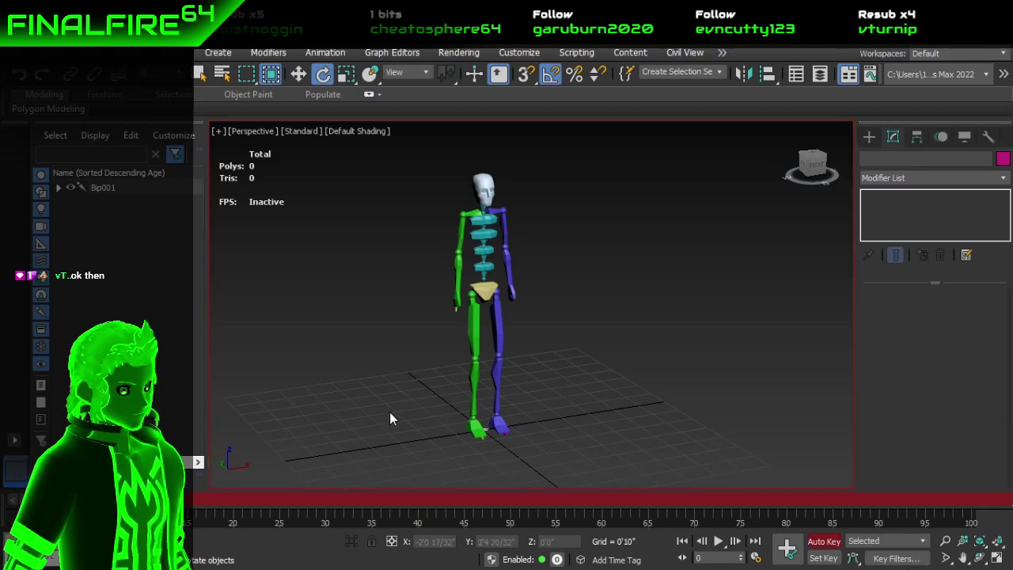
pyautogui.scroll(4, 494, 380)
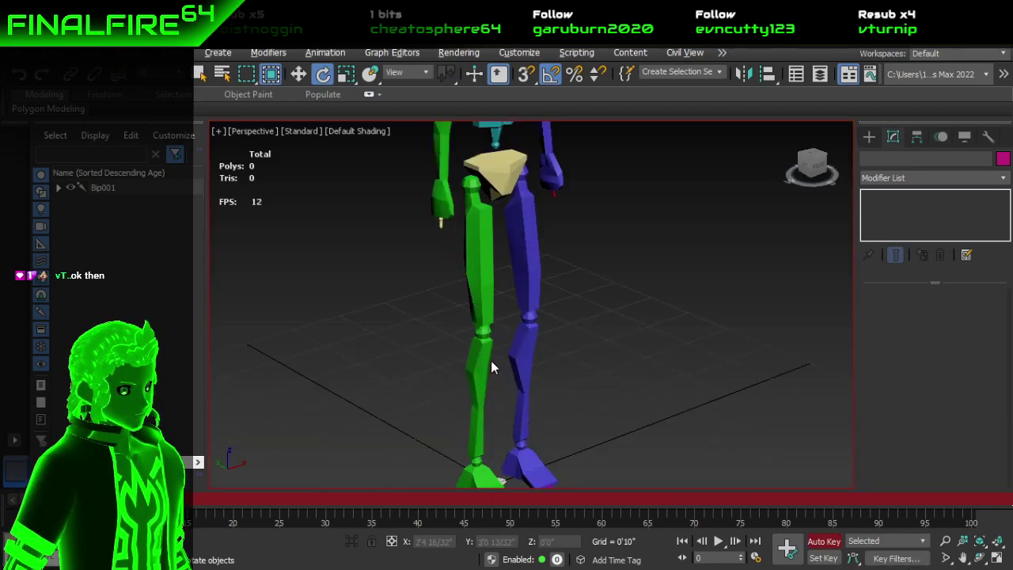
pyautogui.scroll(-2, 491, 366)
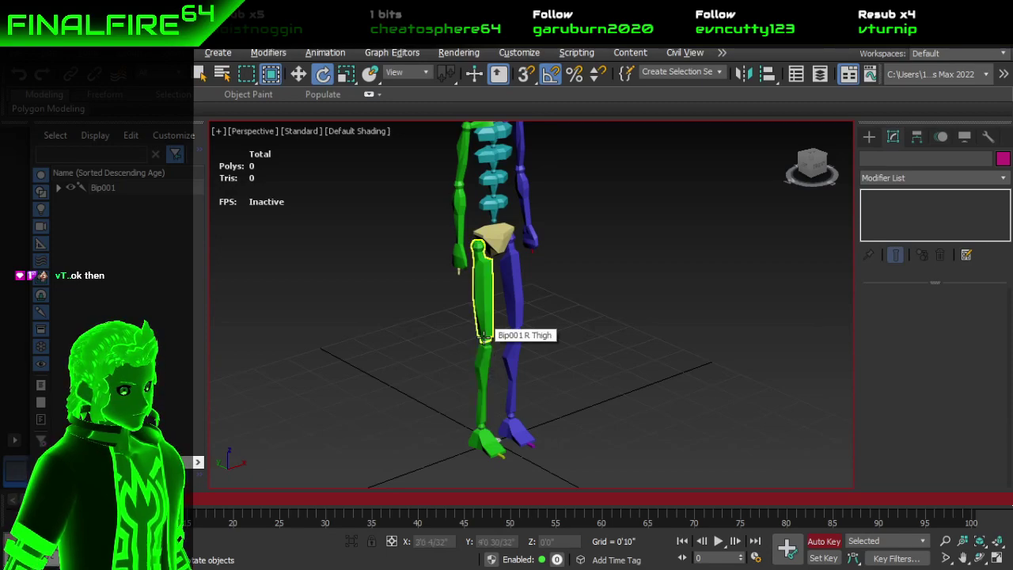
# Step: Try rotating the biped's right thigh and undo the rotation
pyautogui.click(484, 337)
pyautogui.moveTo(493, 257); pyautogui.dragTo(623, 281)
pyautogui.hotkey('ctrl', 'z')
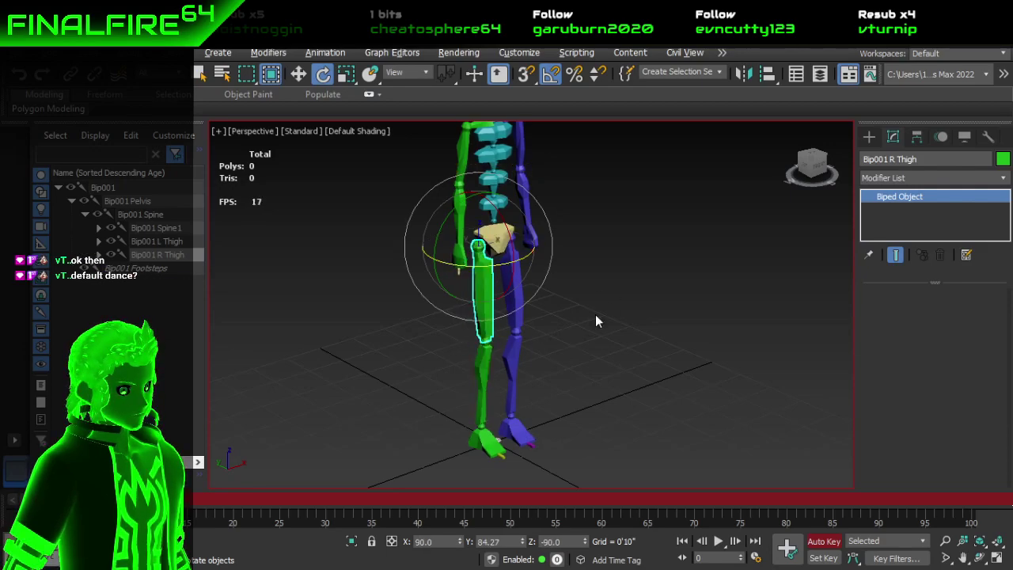
# Step: Try lifting the biped's right foot with the Move tool and undo the move
pyautogui.click(488, 440)
pyautogui.press('w')
pyautogui.moveTo(475, 407); pyautogui.dragTo(473, 350)
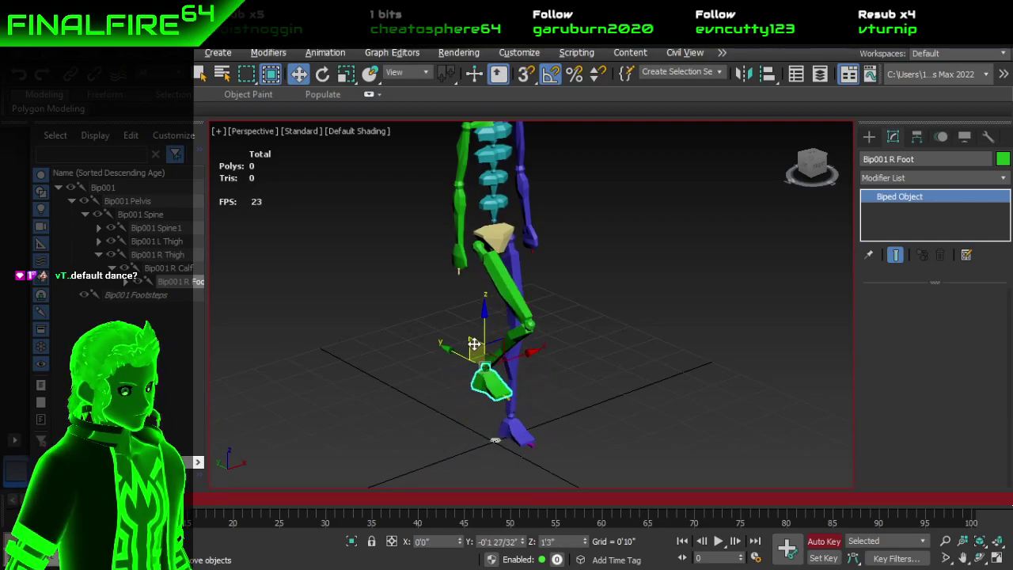
pyautogui.hotkey('ctrl', 'z')
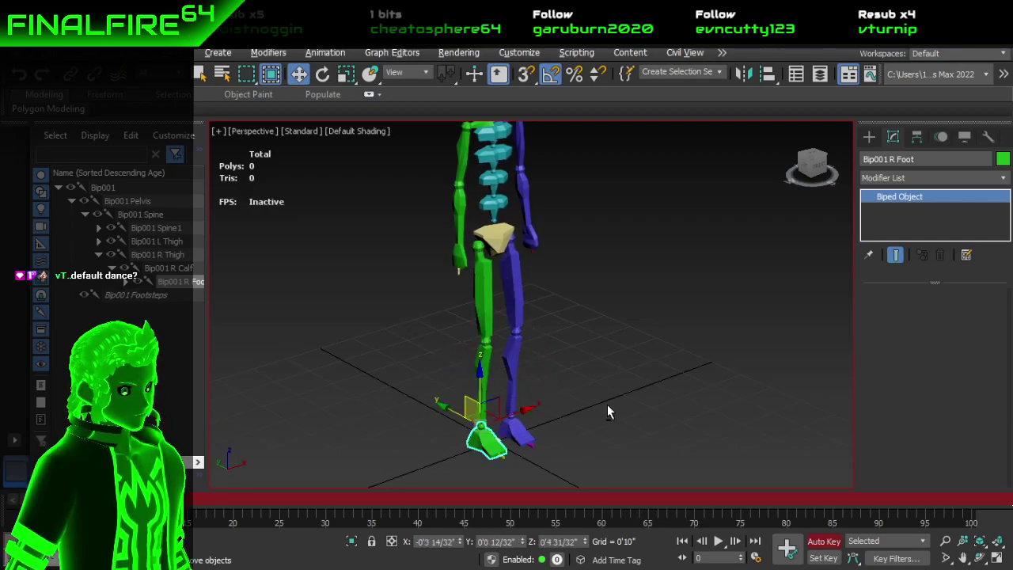
# Step: Examine the standing biped's upper body and legs from the front and at an angle
pyautogui.keyDown('alt'); pyautogui.moveTo(606, 407); pyautogui.dragTo(534, 389, button='middle'); pyautogui.keyUp('alt')
pyautogui.scroll(-3, 534, 389)
pyautogui.scroll(3, 536, 359)
pyautogui.moveTo(557, 323); pyautogui.dragTo(563, 388, button='middle')
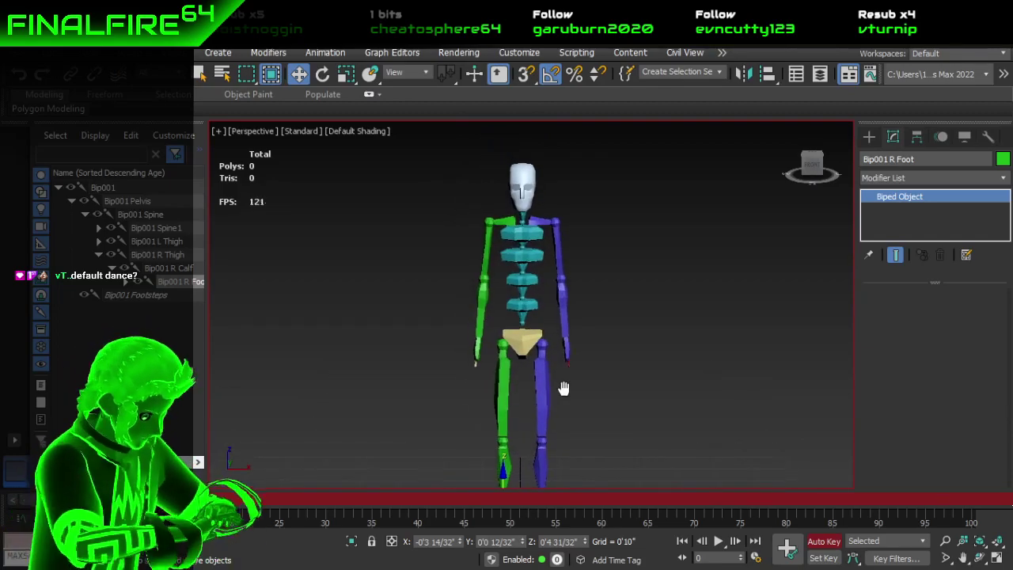
pyautogui.keyDown('alt'); pyautogui.moveTo(557, 315); pyautogui.dragTo(619, 300, button='middle'); pyautogui.keyUp('alt')
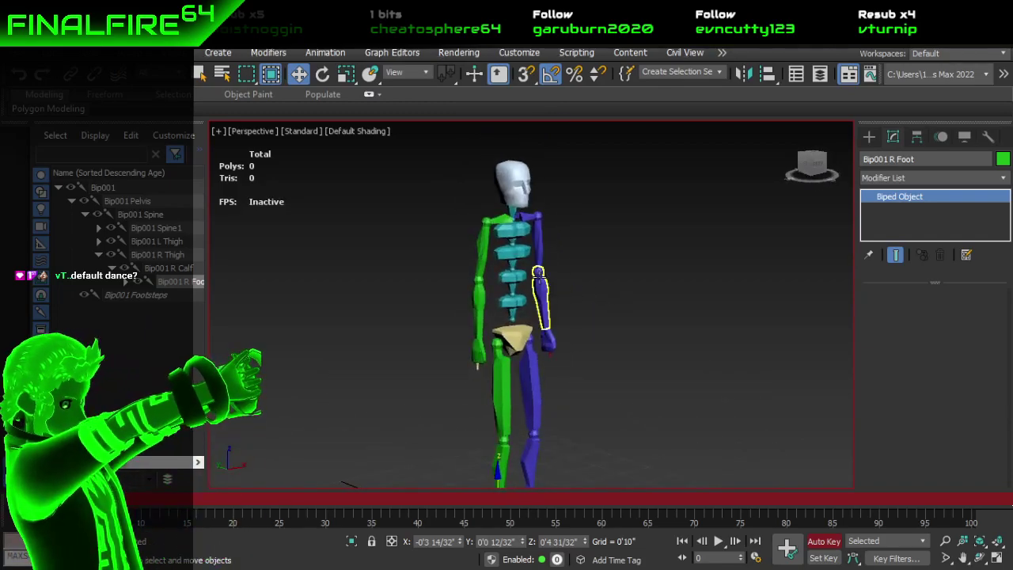
pyautogui.moveTo(513, 340); pyautogui.dragTo(515, 292, button='middle')
pyautogui.scroll(-3, 516, 297)
pyautogui.scroll(3, 508, 366)
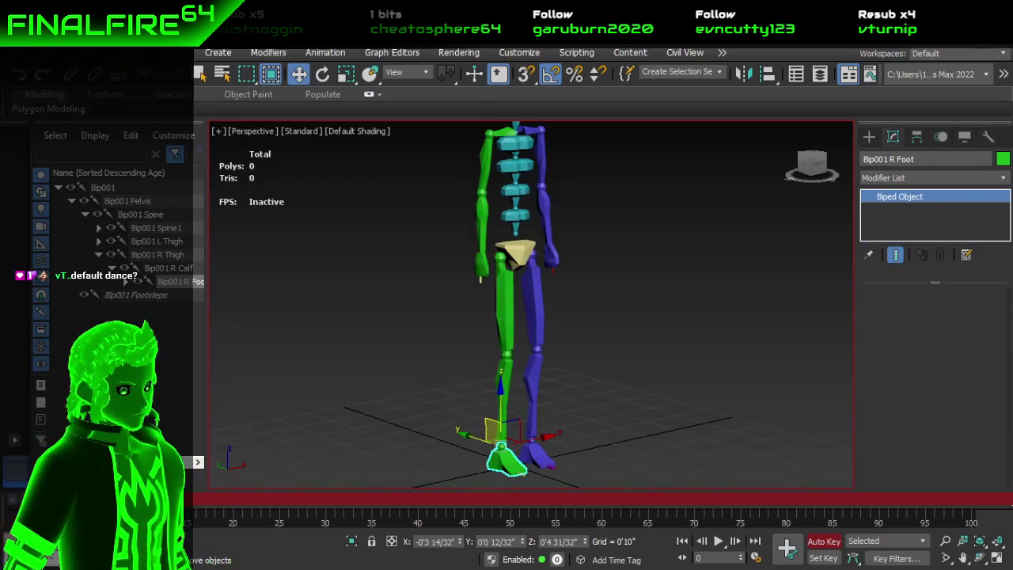
# Step: Advance the time slider and try rotating the biped's right foot at the ankle
pyautogui.moveTo(86, 501); pyautogui.dragTo(186, 504)
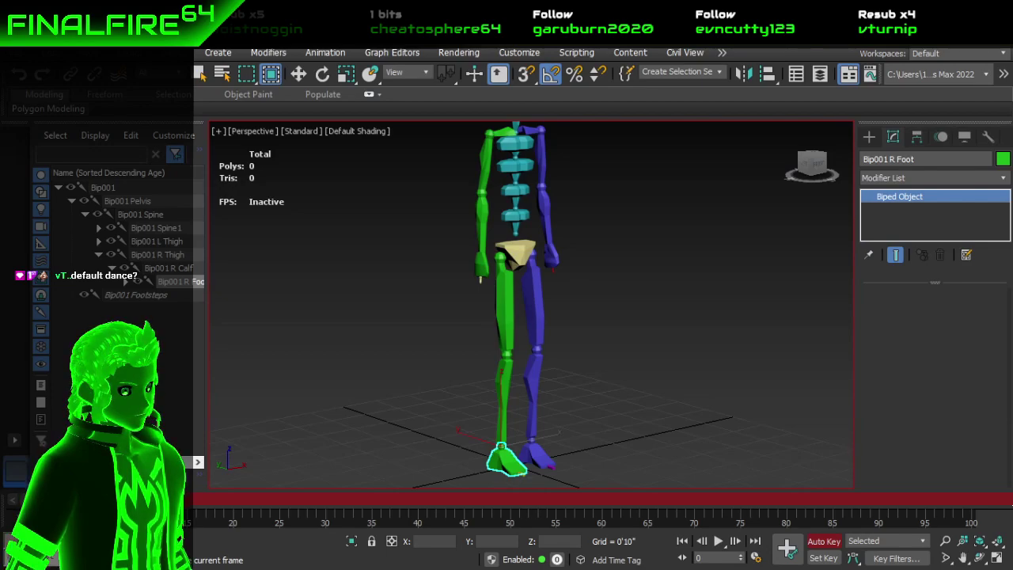
pyautogui.click(509, 315)
pyautogui.press('e')
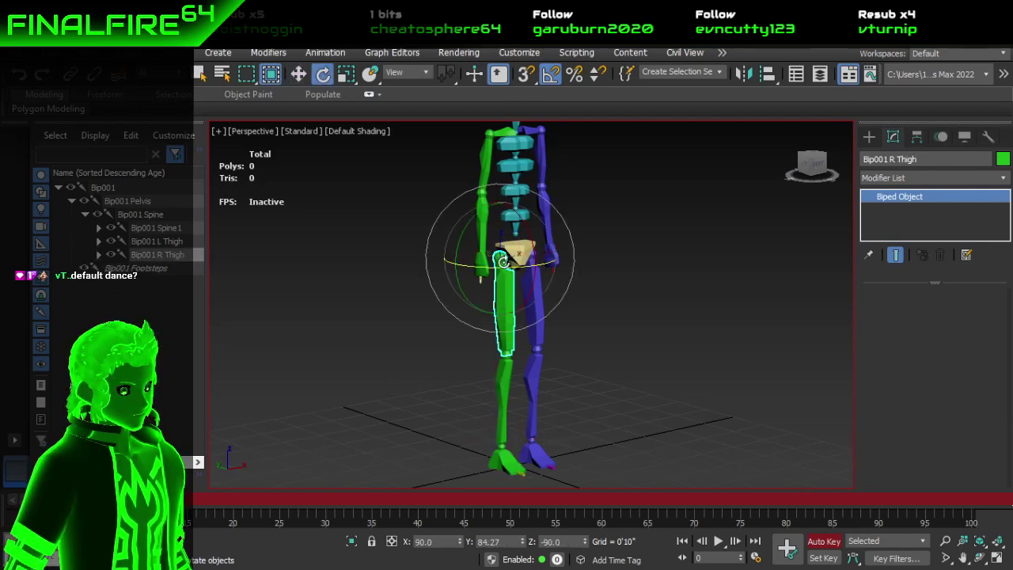
pyautogui.click(516, 458)
pyautogui.click(511, 461)
pyautogui.moveTo(504, 459); pyautogui.dragTo(487, 458)
pyautogui.press('w')
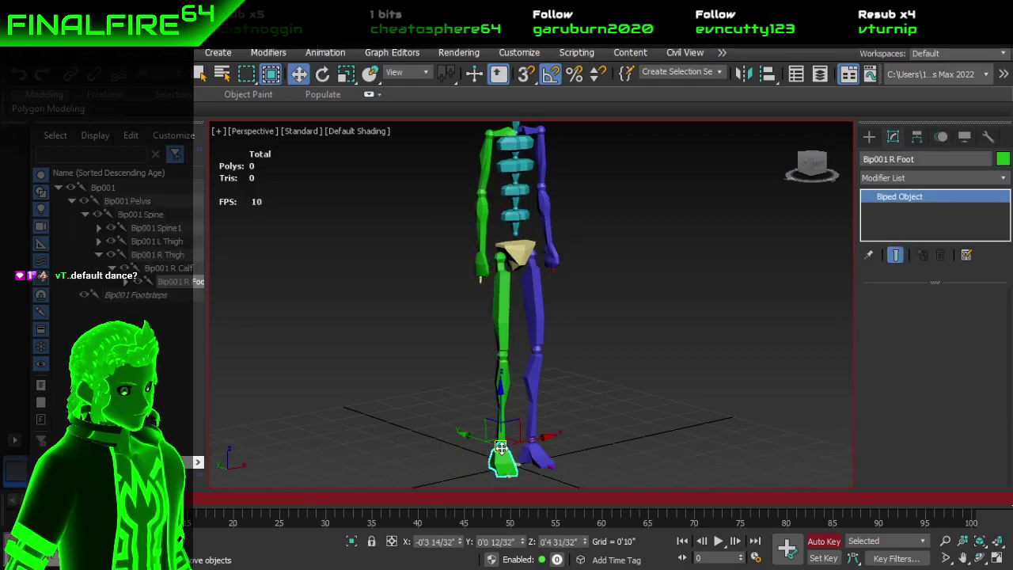
# Step: Try moving the right foot up and backward from a side view so that the knee bends
pyautogui.keyDown('alt'); pyautogui.moveTo(491, 455); pyautogui.dragTo(506, 442, button='middle'); pyautogui.keyUp('alt')
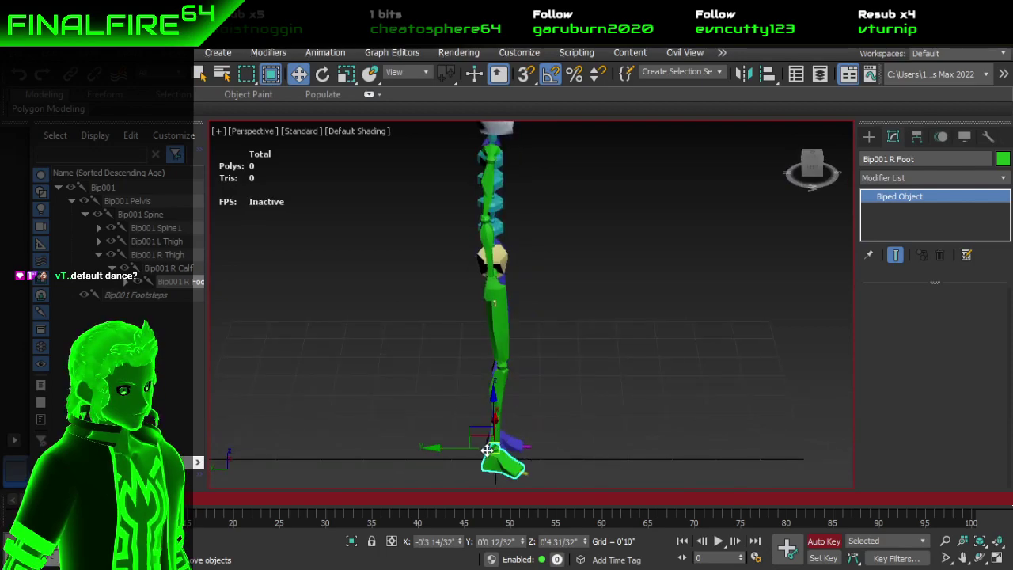
pyautogui.moveTo(493, 450); pyautogui.dragTo(453, 390)
pyautogui.press('e')
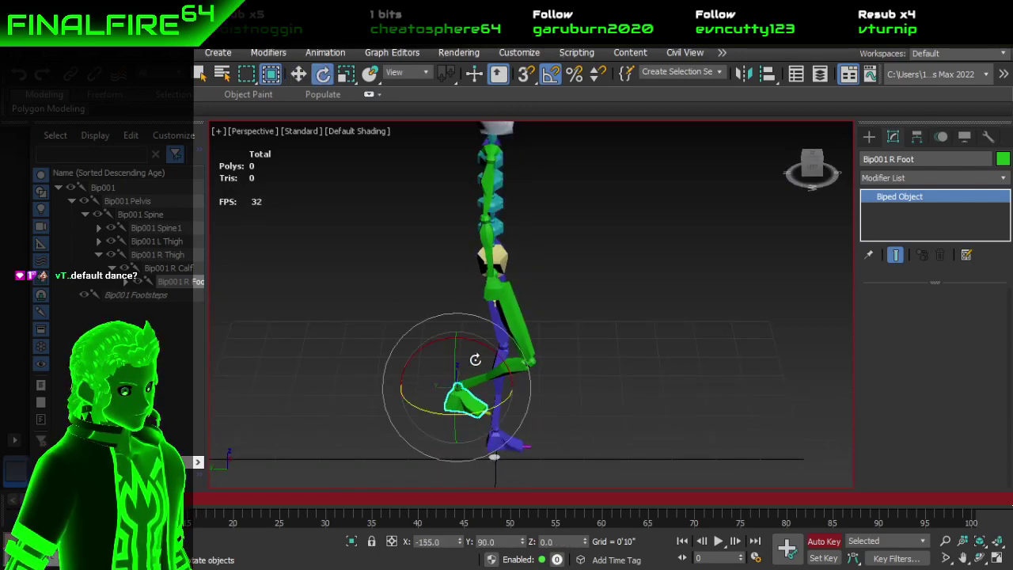
# Step: Set the Rotate tool's reference coordinate system to Local and try rotating the raised right foot
pyautogui.click(407, 72)
pyautogui.click(412, 124)
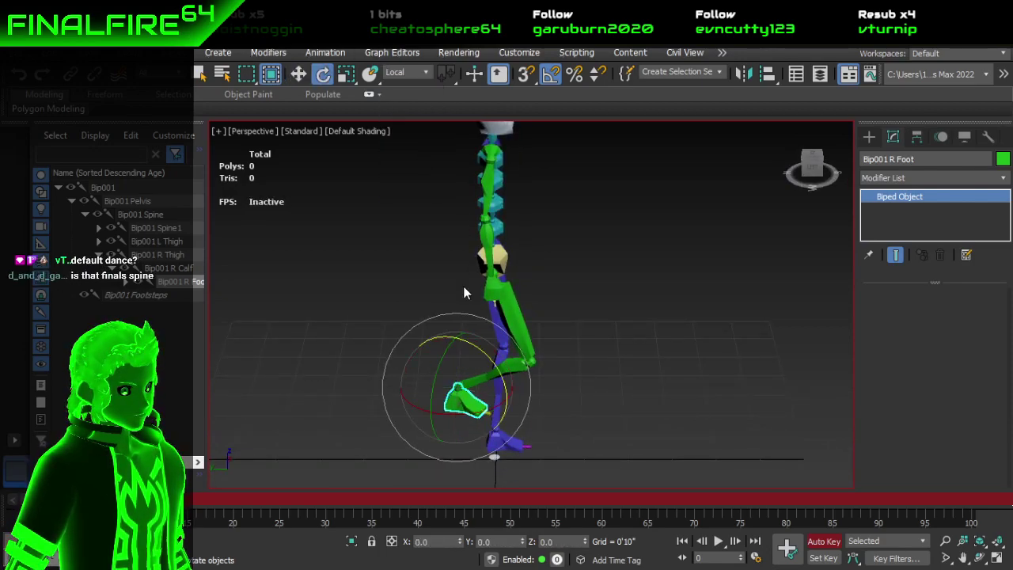
pyautogui.moveTo(499, 364); pyautogui.dragTo(543, 393)
pyautogui.keyDown('alt'); pyautogui.moveTo(601, 382); pyautogui.dragTo(524, 374, button='middle'); pyautogui.keyUp('alt')
pyautogui.scroll(2, 488, 367)
# Step: Undo the right foot's rotations and its lift
pyautogui.hotkey('ctrl', 'z')
pyautogui.hotkey('ctrl', 'z')
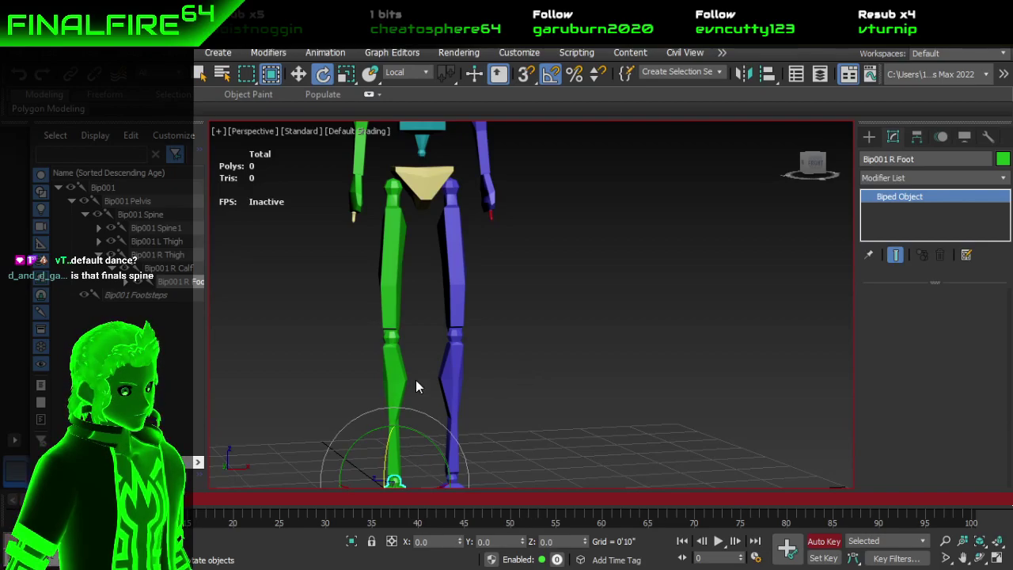
pyautogui.keyDown('alt'); pyautogui.moveTo(421, 387); pyautogui.dragTo(506, 420, button='middle'); pyautogui.keyUp('alt')
pyautogui.hotkey('ctrl', 'z')
pyautogui.hotkey('ctrl', 'z')
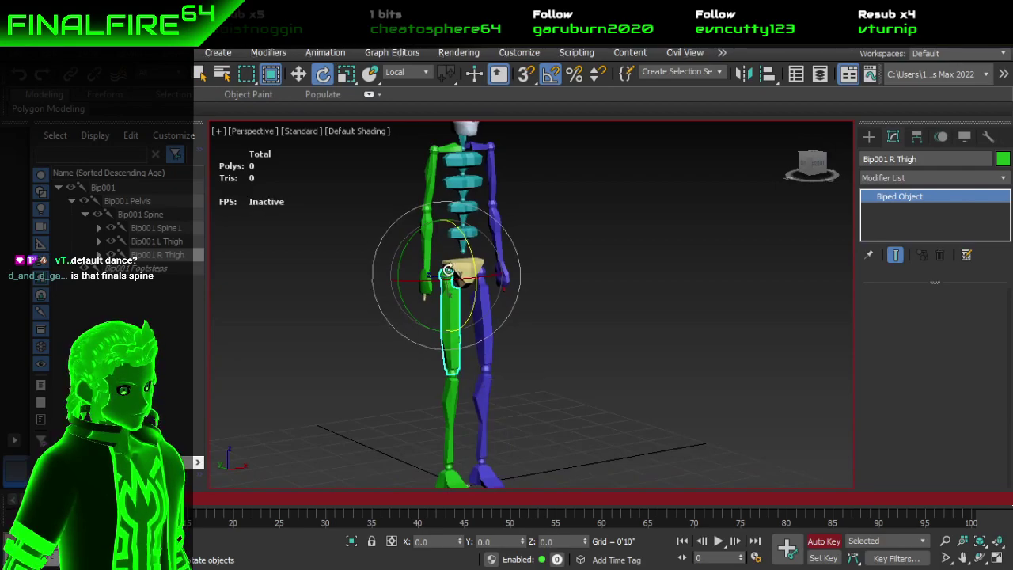
# Step: Try rotating the biped's pelvis bone in the Local coordinate system
pyautogui.click(544, 273)
pyautogui.click(479, 277)
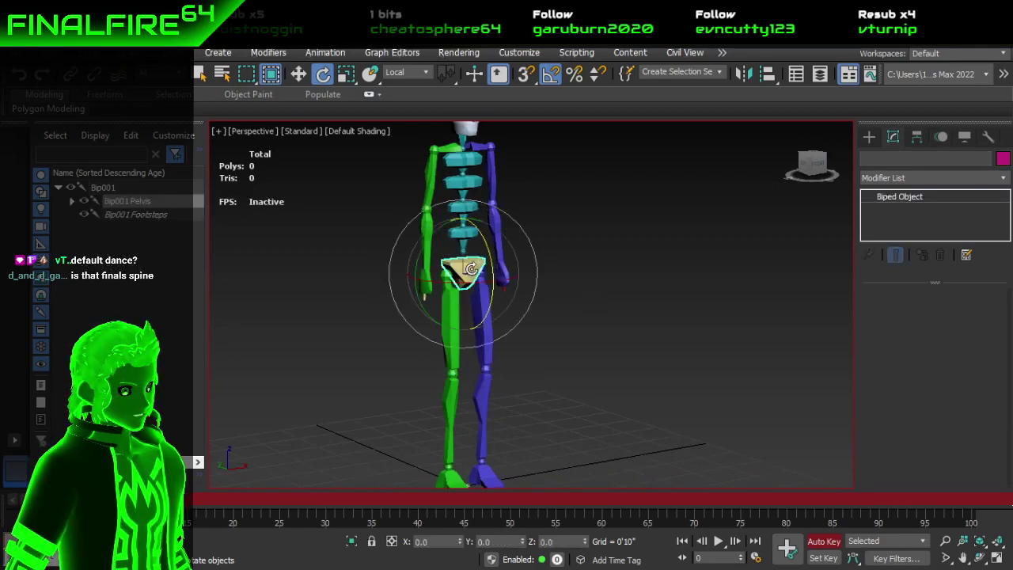
pyautogui.moveTo(475, 285); pyautogui.dragTo(521, 331)
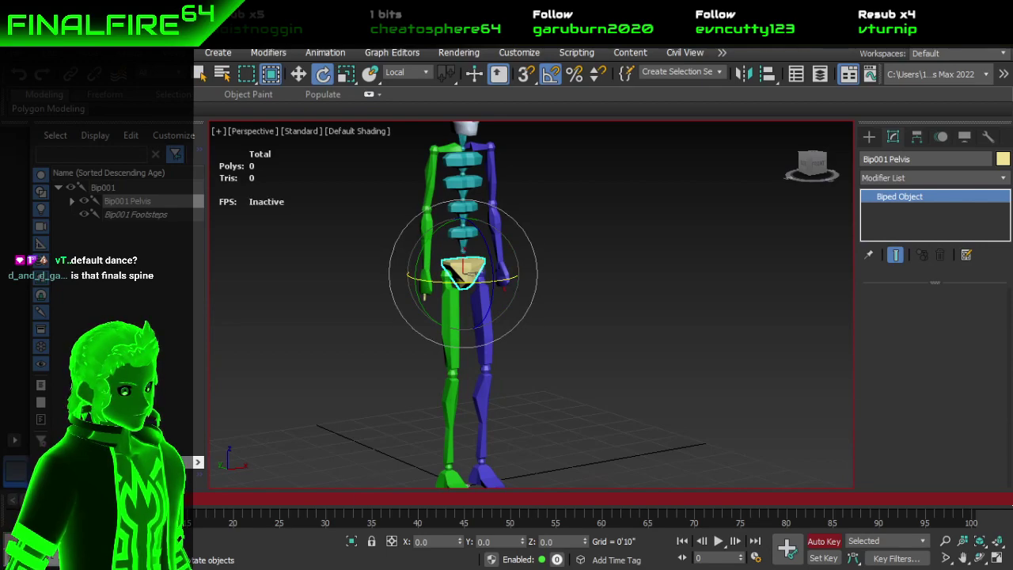
# Step: Select all of the biped's bones, try moving them together along the X axis, and deselect them
pyautogui.scroll(-3, 529, 360)
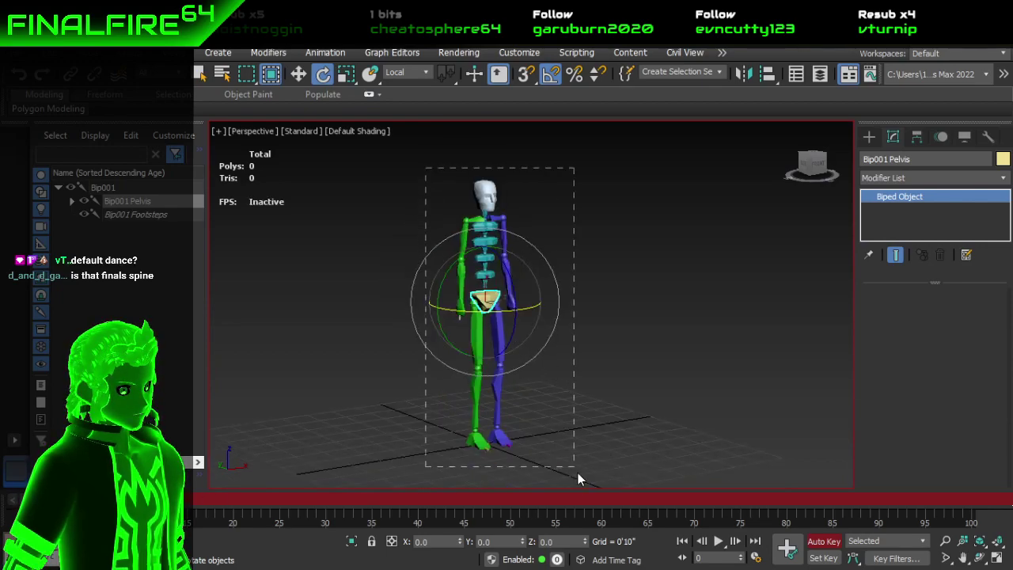
pyautogui.moveTo(576, 468); pyautogui.dragTo(584, 463)
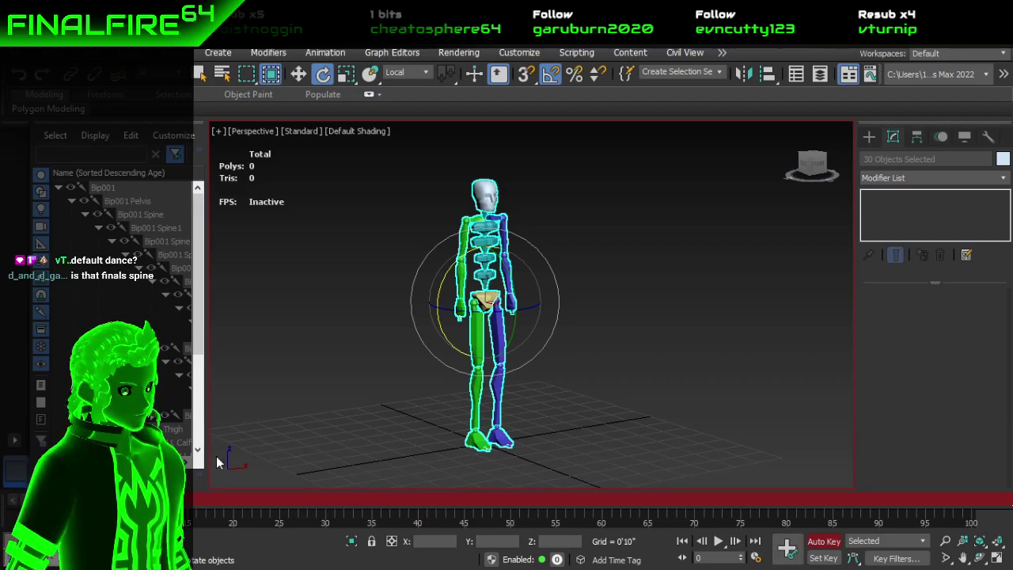
pyautogui.press('w')
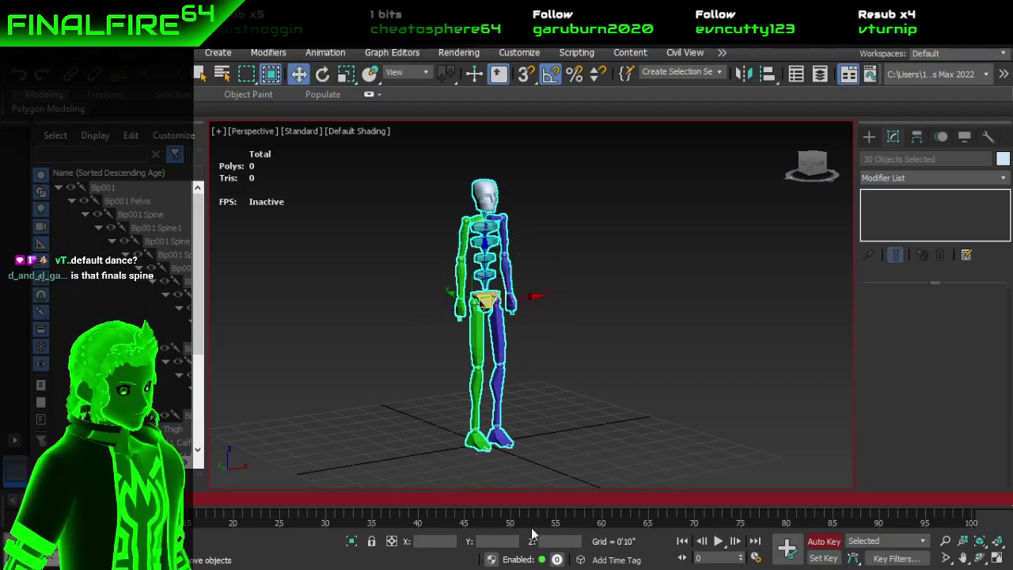
pyautogui.moveTo(528, 295); pyautogui.dragTo(529, 300)
pyautogui.keyDown('alt'); pyautogui.moveTo(581, 374); pyautogui.dragTo(564, 398, button='middle'); pyautogui.keyUp('alt')
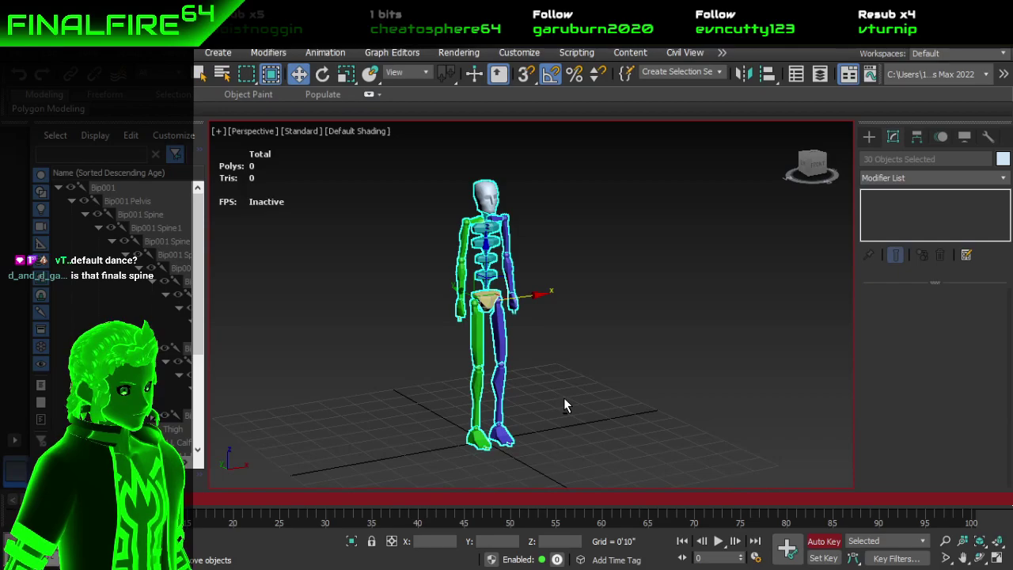
pyautogui.click(565, 398)
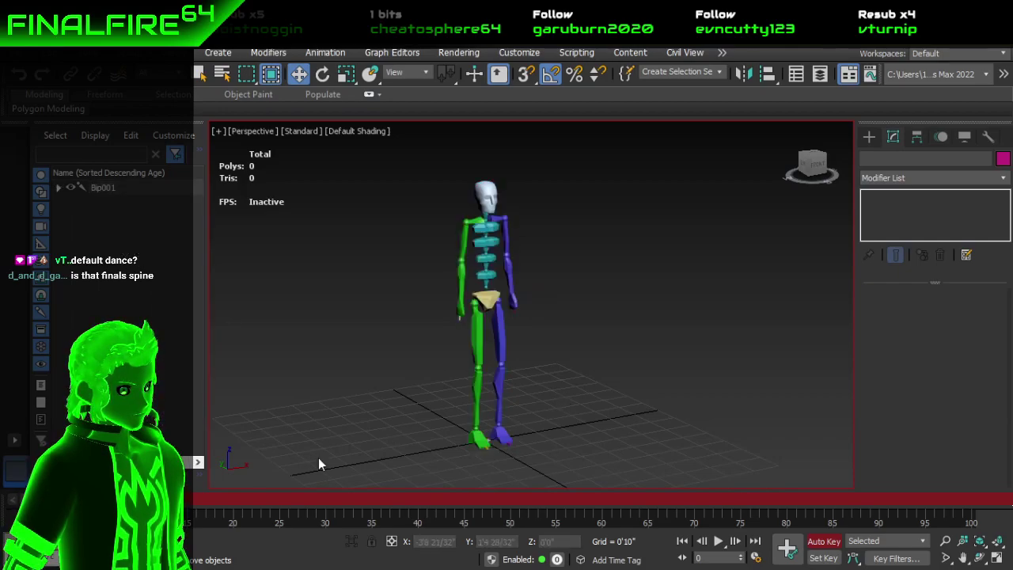
# Step: Undo the biped's recent movement and turn off Auto Key
pyautogui.click(498, 325)
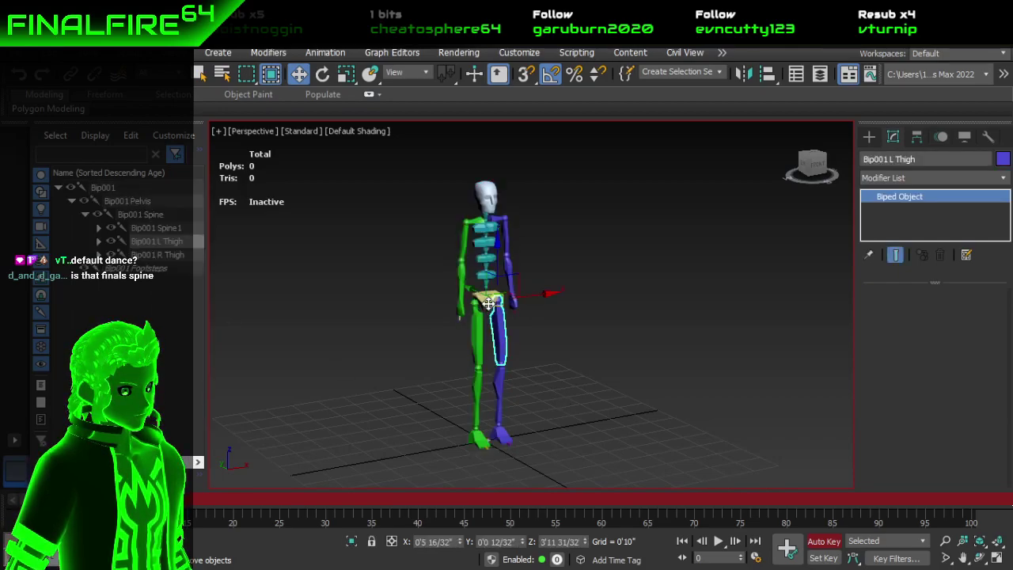
pyautogui.scroll(3, 370, 409)
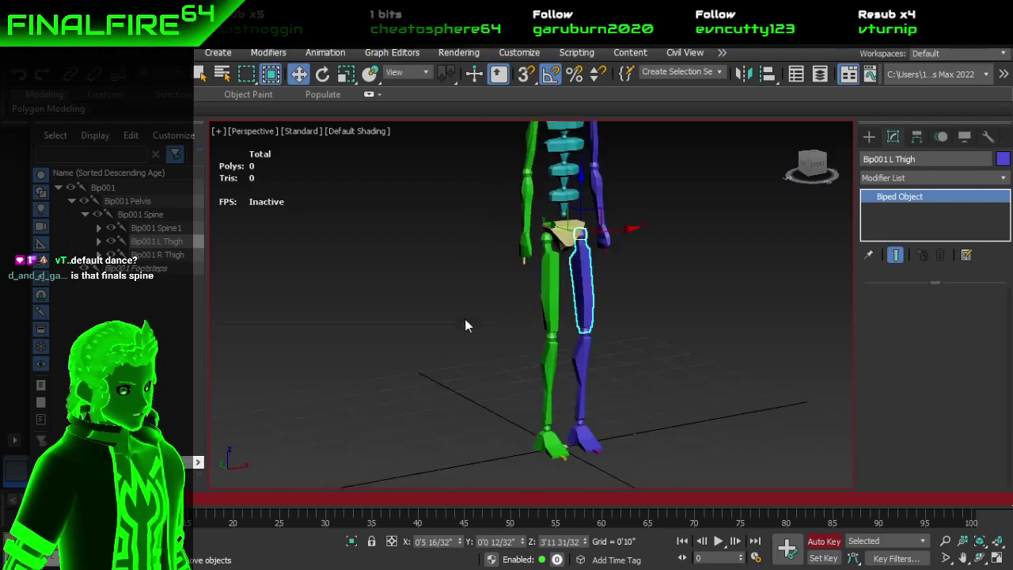
pyautogui.click(564, 237)
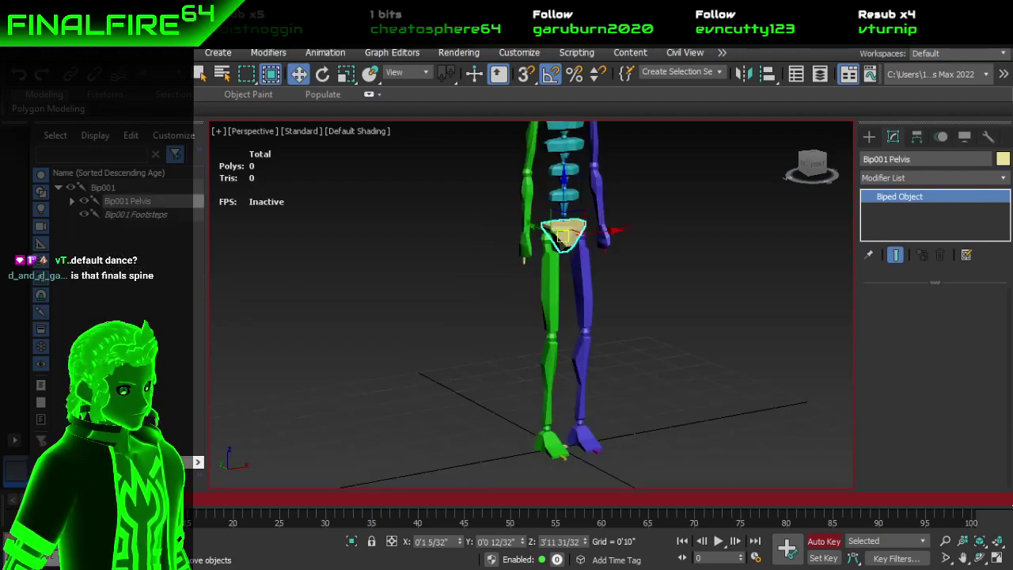
pyautogui.hotkey('ctrl', 'z')
pyautogui.click(419, 409)
pyautogui.hotkey('ctrl', 'a')
pyautogui.hotkey('ctrl', 'z')
pyautogui.hotkey('ctrl', 'z')
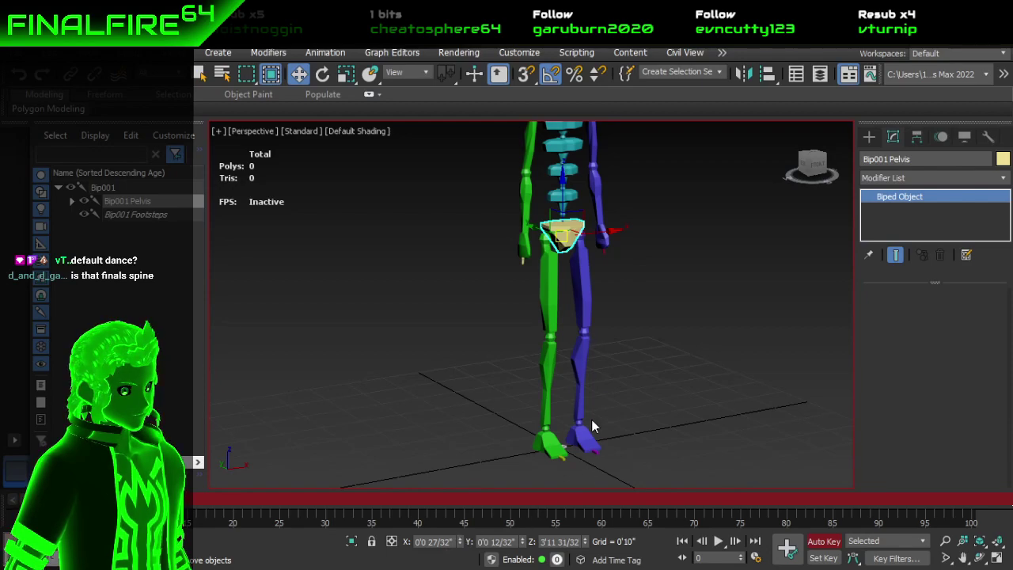
pyautogui.press('n')
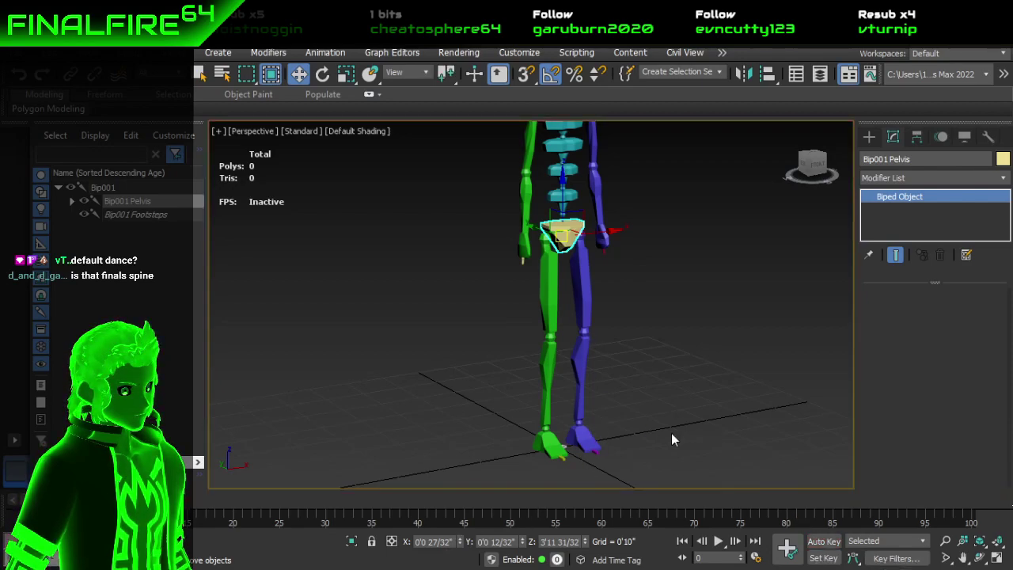
# Step: Select the Bip001 root object, reset its X and Y positions to 0, and deselect it
pyautogui.click(621, 429)
pyautogui.click(142, 190)
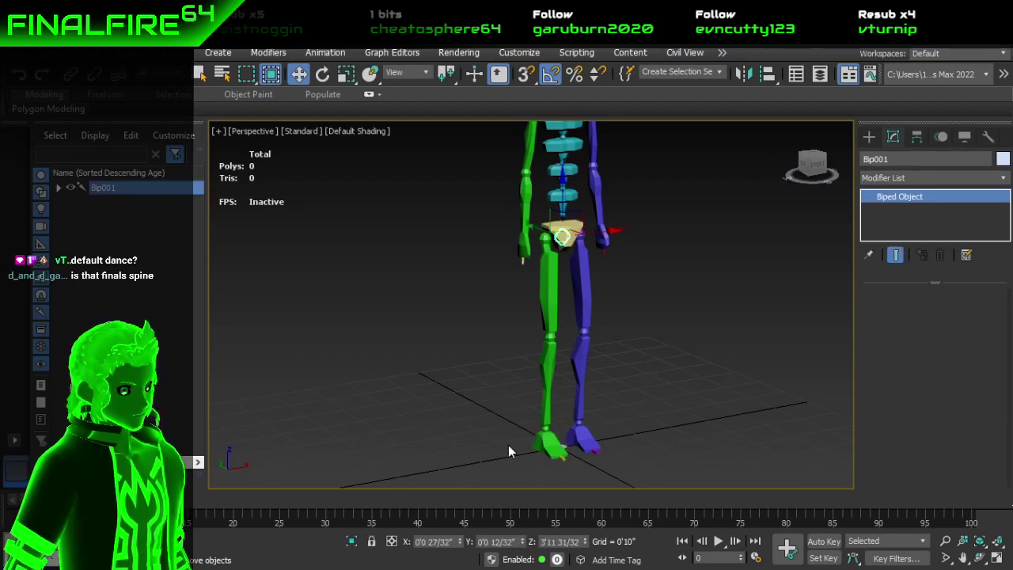
pyautogui.rightClick(460, 541)
pyautogui.rightClick(522, 542)
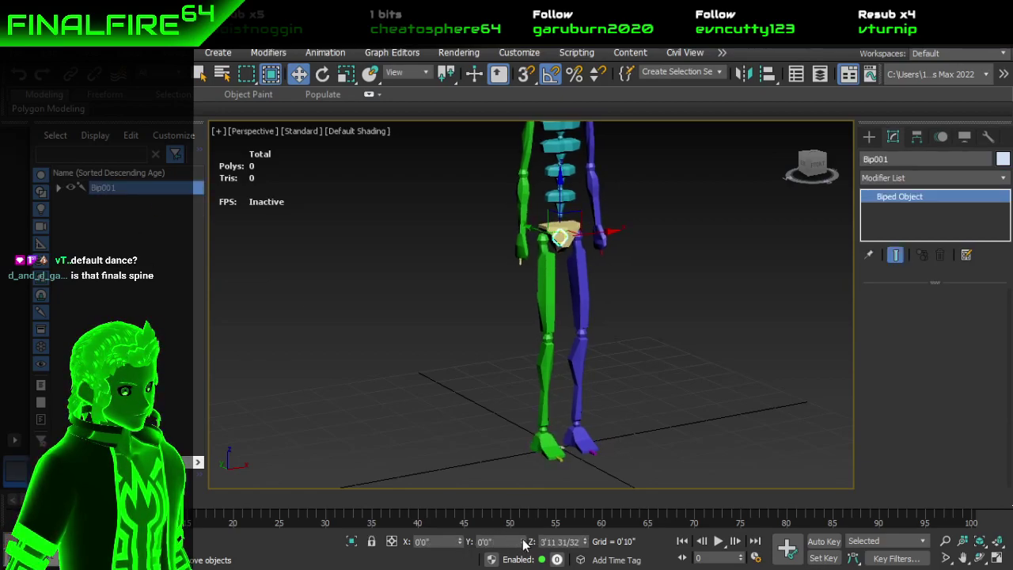
pyautogui.click(639, 411)
pyautogui.moveTo(550, 364); pyautogui.dragTo(542, 405, button='middle')
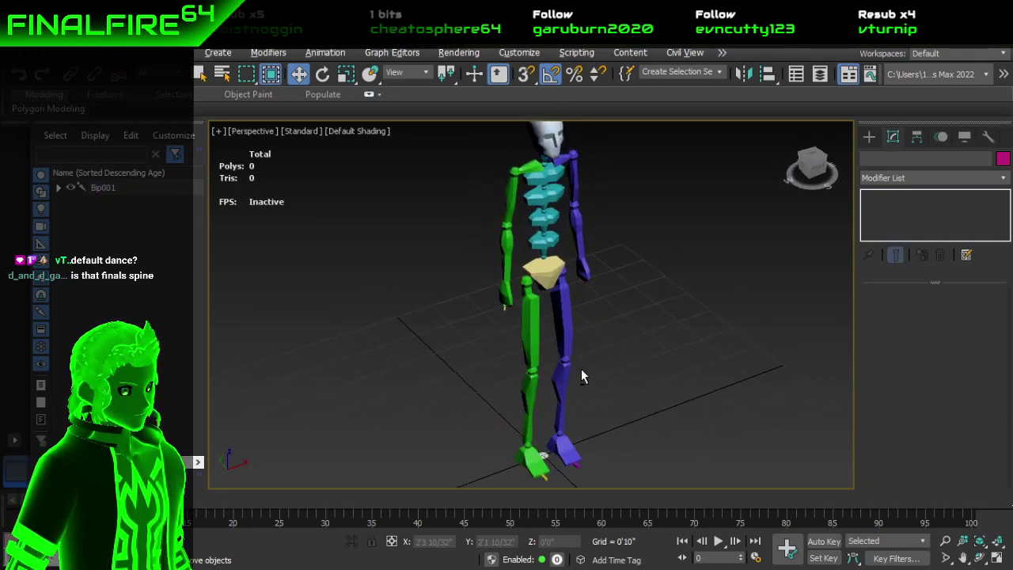
pyautogui.keyDown('alt'); pyautogui.moveTo(581, 376); pyautogui.dragTo(568, 383, button='middle'); pyautogui.keyUp('alt')
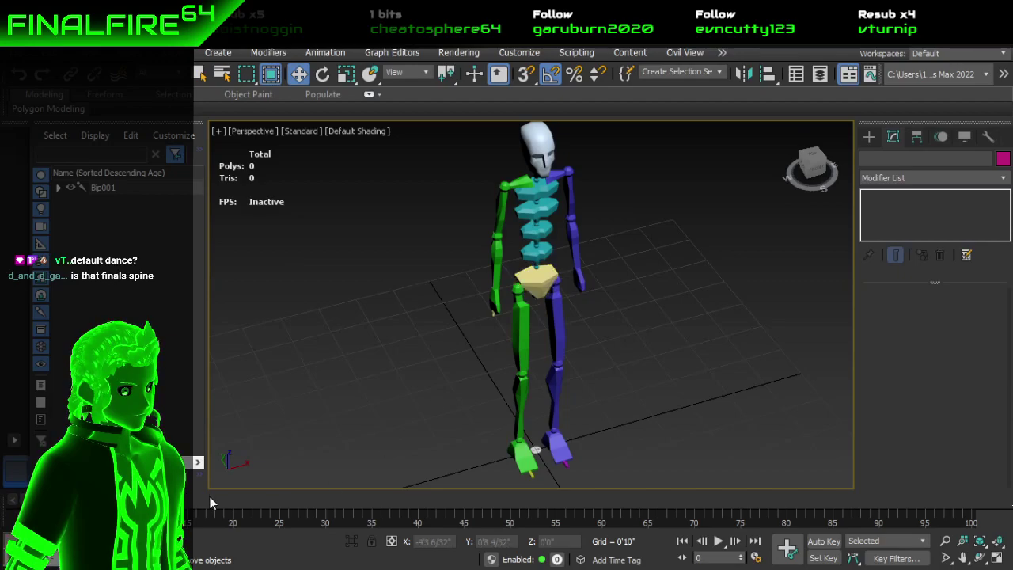
# Step: Set a key for all of the biped's bones at frame 0 in Set Key mode, and turn the mode off
pyautogui.click(823, 559)
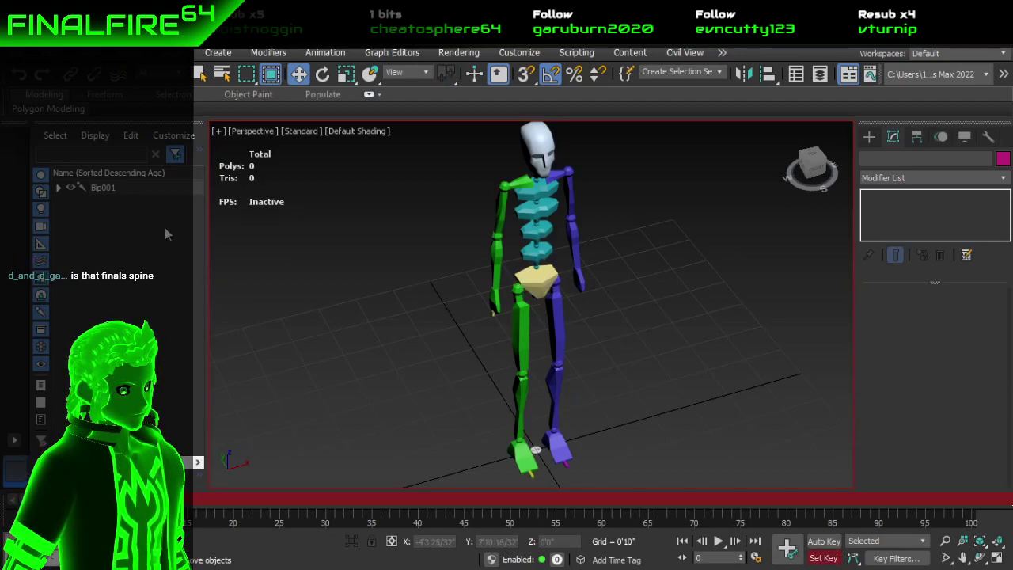
pyautogui.doubleClick(538, 260)
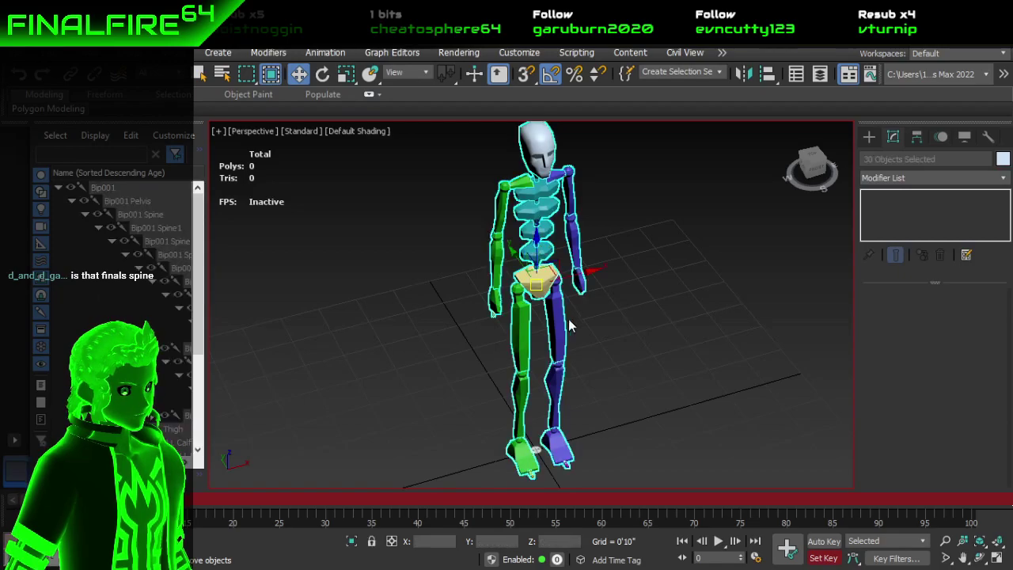
pyautogui.click(785, 553)
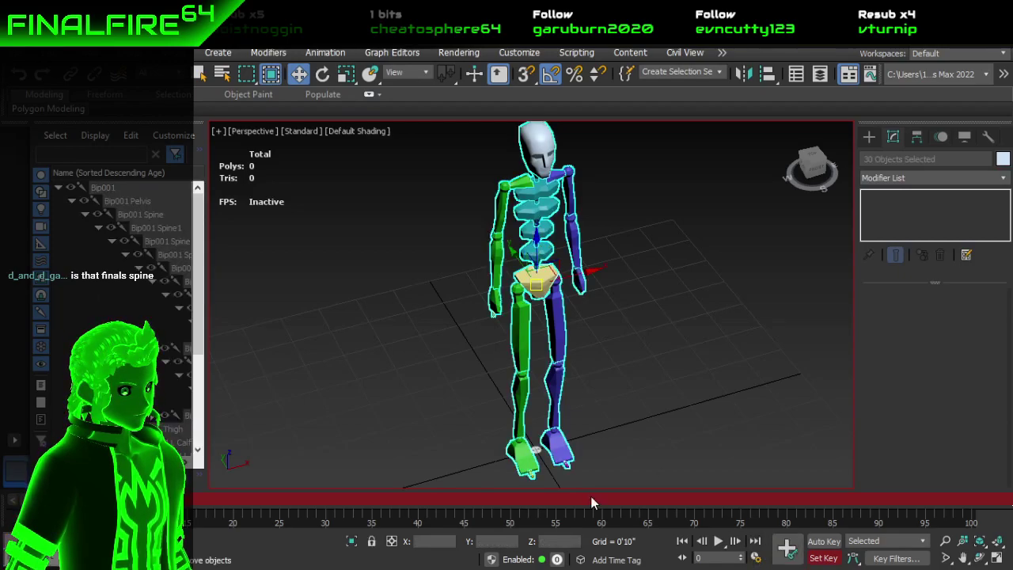
pyautogui.click(823, 558)
# Step: Go to frame 70 on the timeline
pyautogui.press('q')
pyautogui.moveTo(311, 518); pyautogui.dragTo(711, 519)
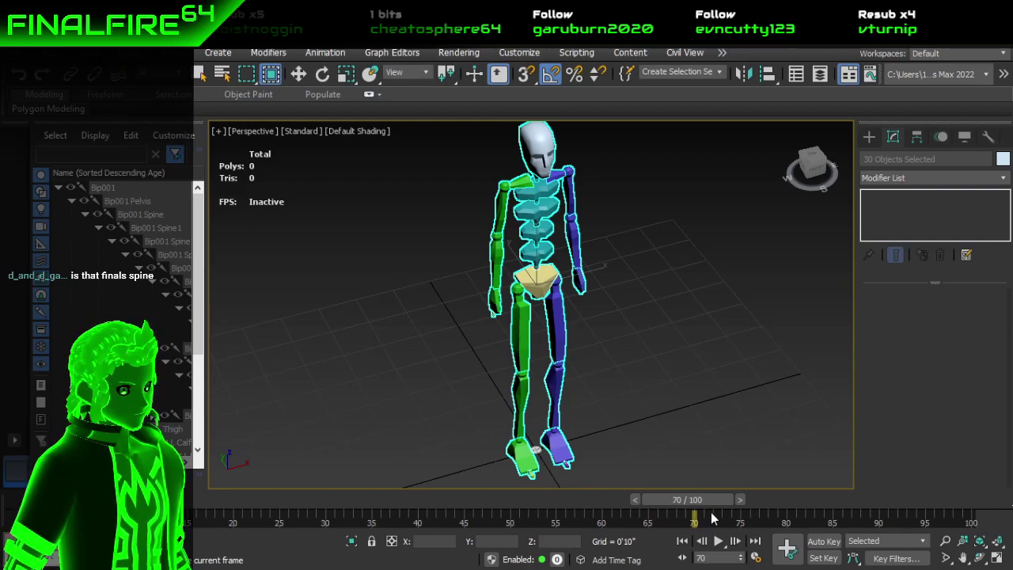
pyautogui.press('w')
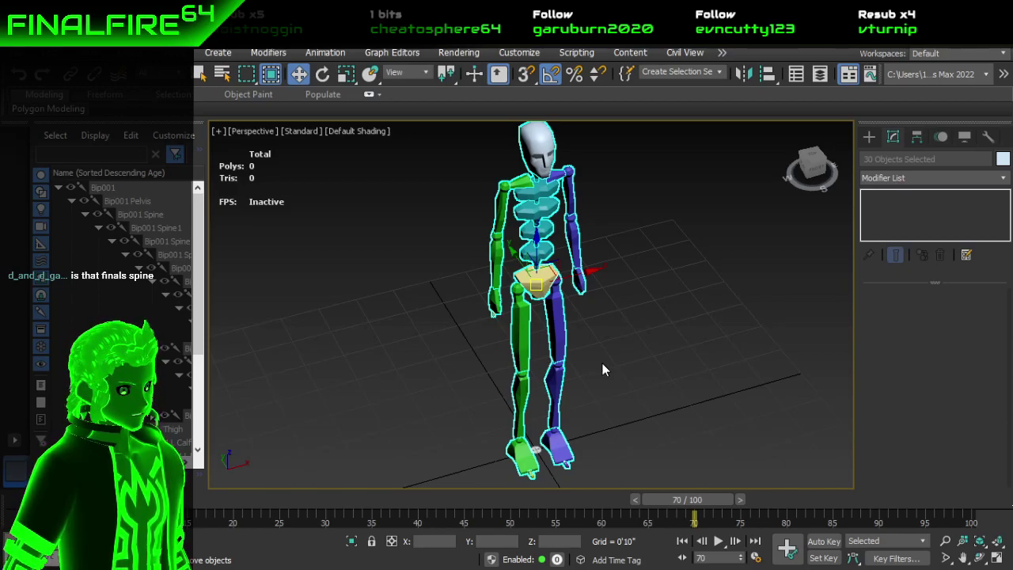
pyautogui.keyDown('alt'); pyautogui.moveTo(602, 364); pyautogui.dragTo(610, 325, button='middle'); pyautogui.keyUp('alt')
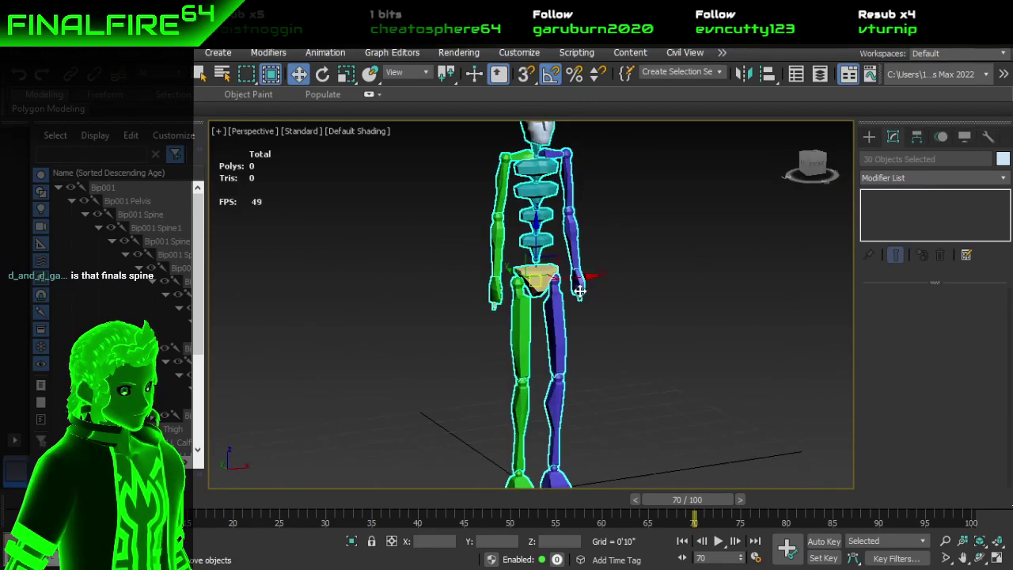
# Step: Try rotating the Spine and Spine1 bones one after the other in the Local coordinate system
pyautogui.click(546, 239)
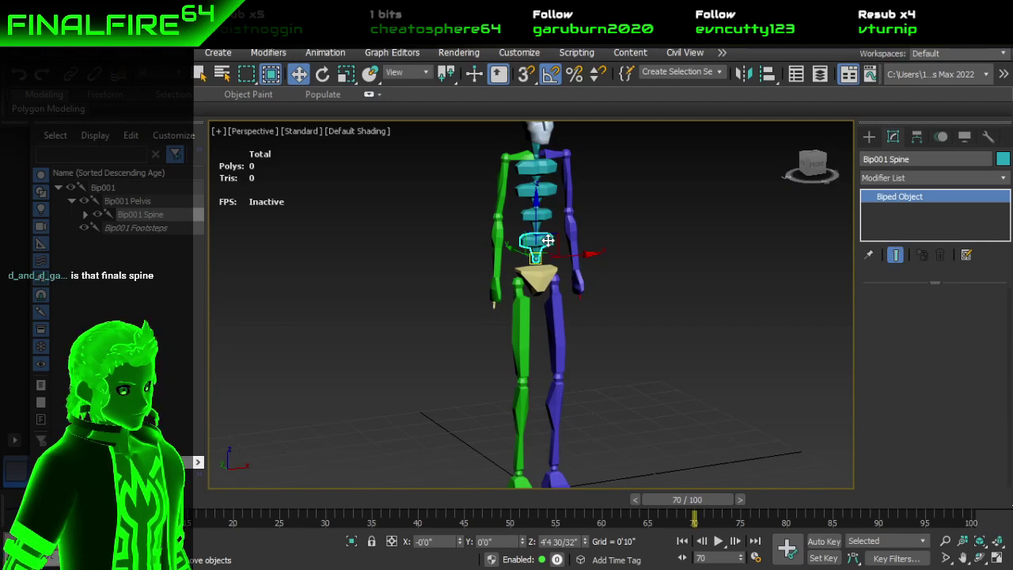
pyautogui.press('e')
pyautogui.moveTo(552, 225); pyautogui.dragTo(553, 228)
pyautogui.keyDown('alt'); pyautogui.moveTo(553, 228); pyautogui.dragTo(654, 234, button='middle'); pyautogui.keyUp('alt')
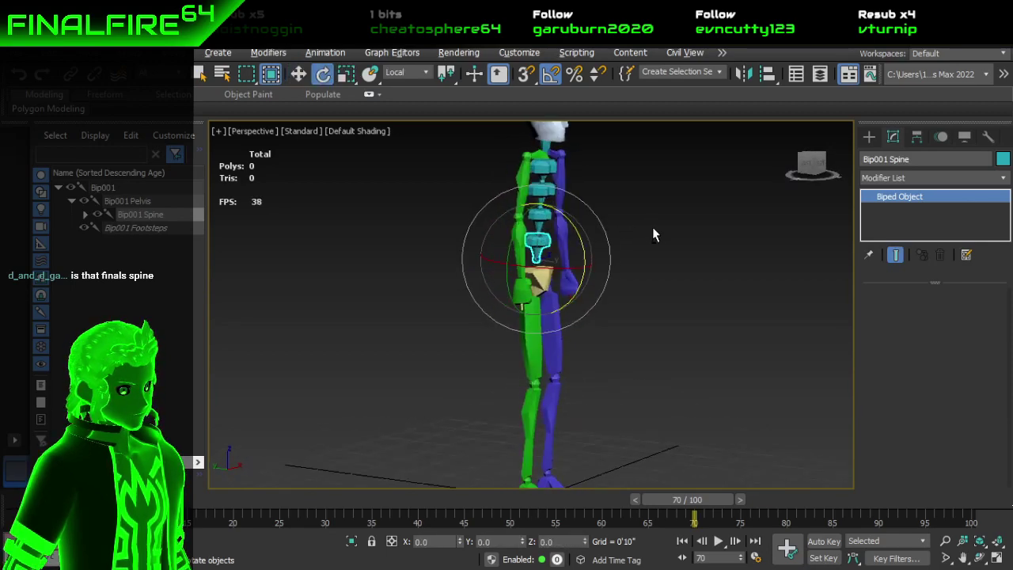
pyautogui.click(547, 225)
pyautogui.click(545, 213)
pyautogui.moveTo(578, 212); pyautogui.dragTo(594, 220)
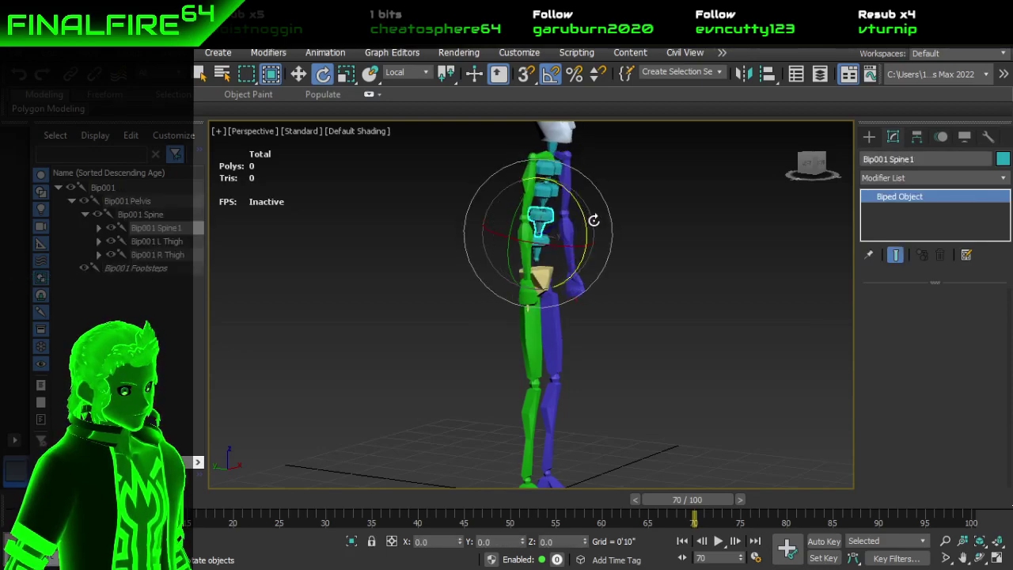
# Step: Undo the rotations of the two lowest spine bones and clear the selection
pyautogui.hotkey('ctrl', 'z')
pyautogui.hotkey('ctrl', 'z')
pyautogui.hotkey('ctrl', 'z')
pyautogui.hotkey('ctrl', 'z')
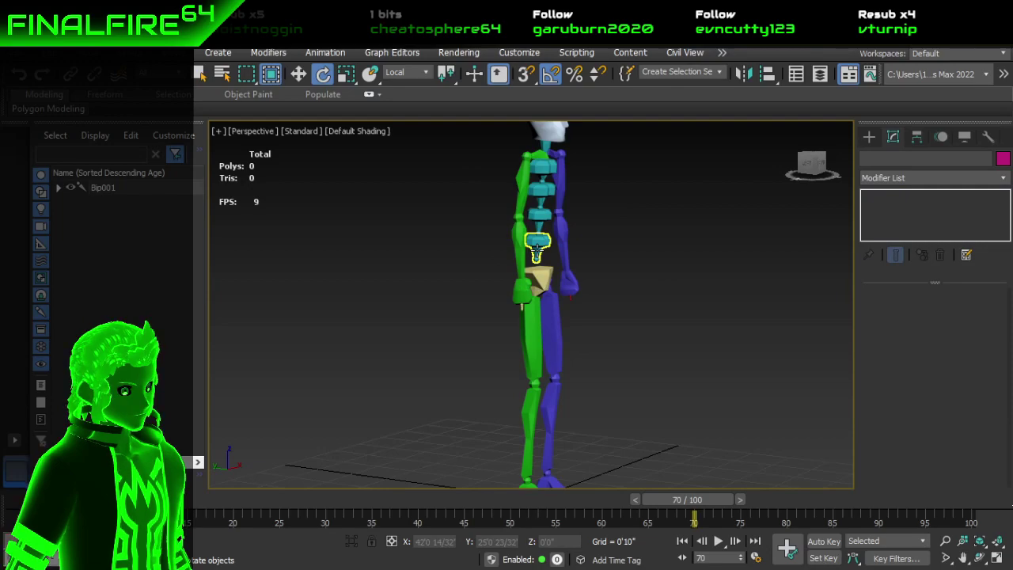
pyautogui.doubleClick(537, 252)
pyautogui.click(635, 239)
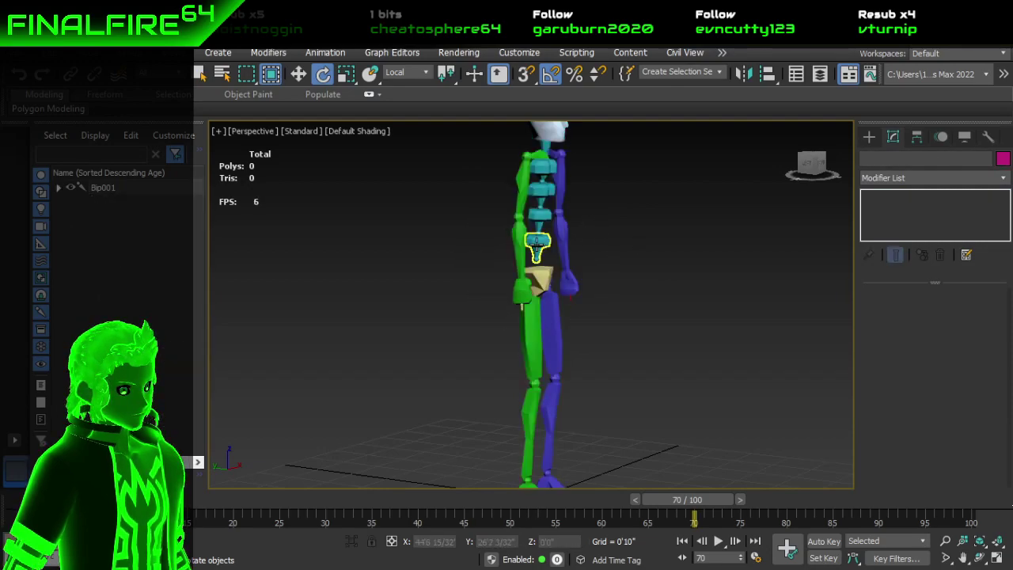
# Step: Select the lowest spine bone with all its children, try rotating them together, and undo it
pyautogui.scroll(3, 537, 243)
pyautogui.doubleClick(538, 243)
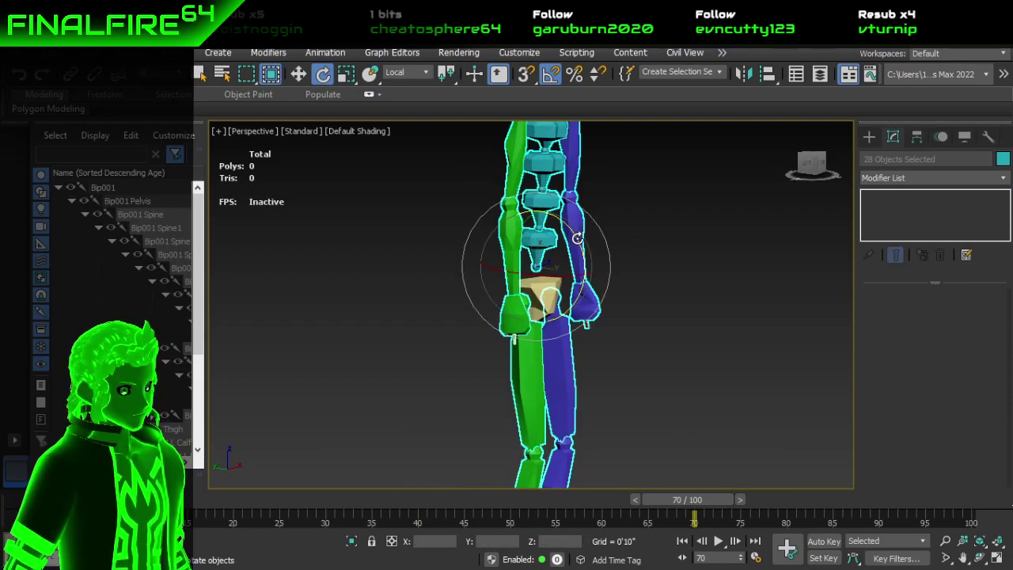
pyautogui.moveTo(578, 239); pyautogui.dragTo(579, 242)
pyautogui.scroll(-3, 654, 292)
pyautogui.moveTo(654, 292); pyautogui.dragTo(633, 294, button='middle')
pyautogui.hotkey('ctrl', 'z')
# Step: Rotate the Spine, Spine1 and Spine2 bones individually to bend the biped's torso
pyautogui.scroll(4, 605, 247)
pyautogui.click(692, 245)
pyautogui.click(570, 255)
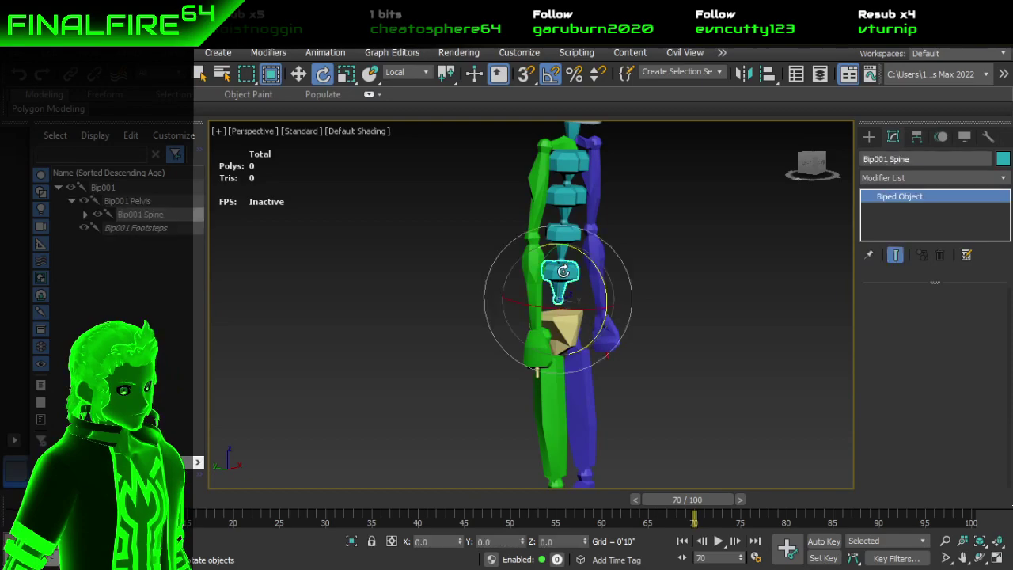
pyautogui.moveTo(607, 251); pyautogui.dragTo(609, 257)
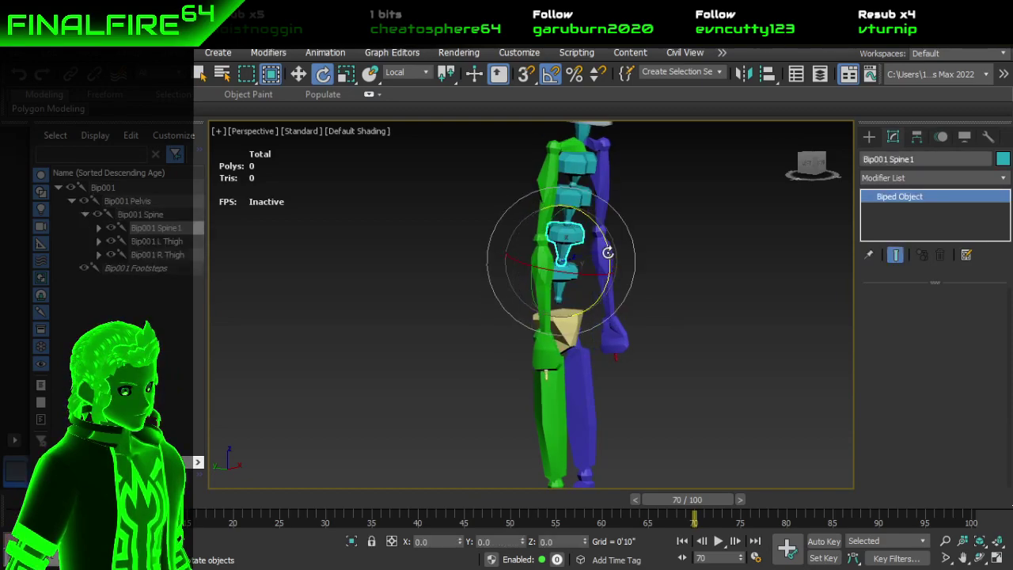
pyautogui.click(578, 200)
pyautogui.moveTo(612, 205); pyautogui.dragTo(625, 198)
pyautogui.click(589, 165)
pyautogui.hotkey('ctrl', 'z')
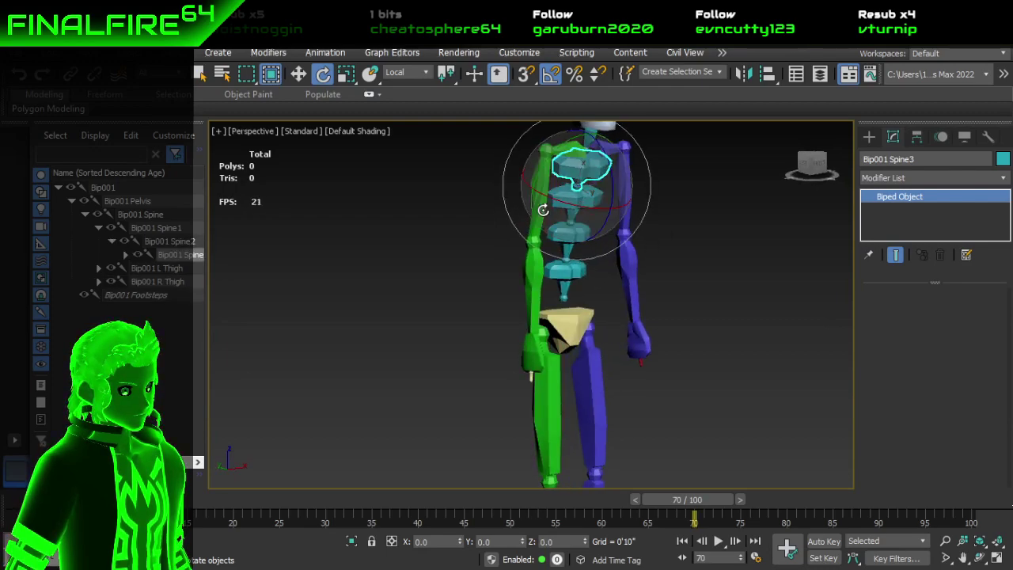
# Step: Rotate the biped's right upper arm away from its resting position beside the body
pyautogui.click(511, 258)
pyautogui.click(531, 262)
pyautogui.scroll(2, 538, 229)
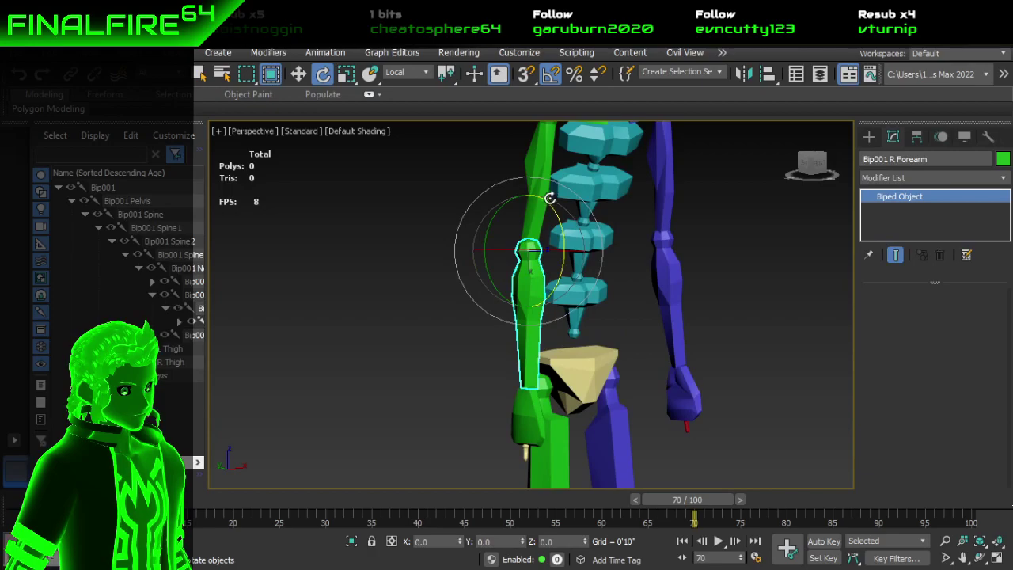
pyautogui.scroll(-2, 538, 183)
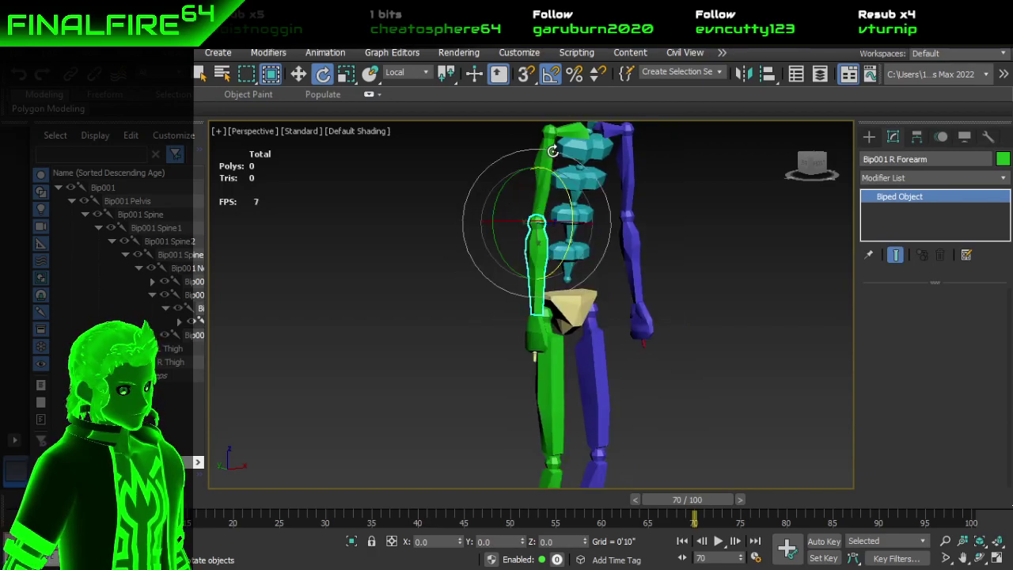
pyautogui.click(546, 156)
pyautogui.moveTo(614, 223); pyautogui.dragTo(593, 244, button='middle')
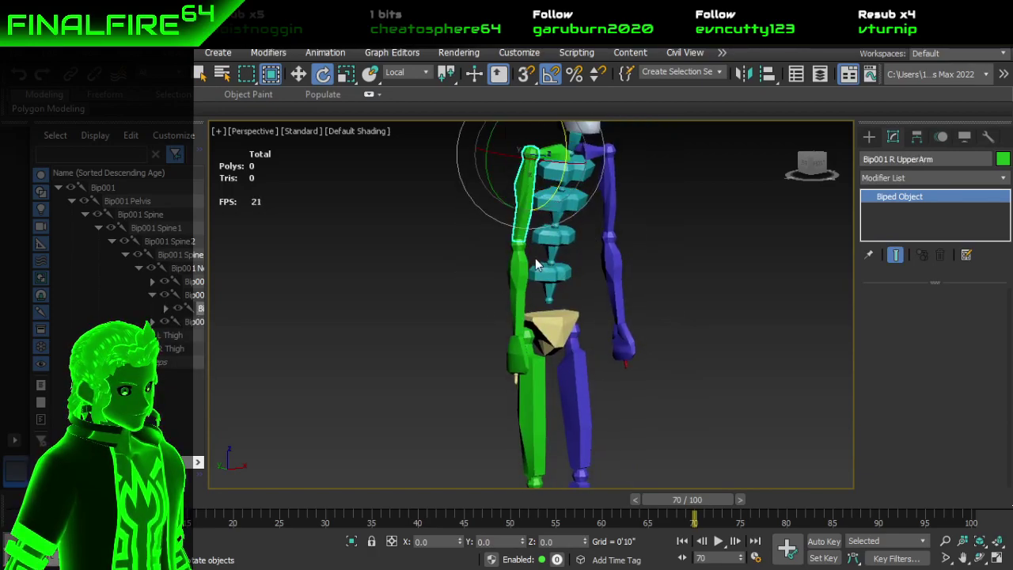
pyautogui.moveTo(532, 274); pyautogui.dragTo(511, 304, button='middle')
pyautogui.moveTo(542, 168)
pyautogui.mouseDown()
pyautogui.moveTo(522, 161)
pyautogui.moveTo(544, 168)
pyautogui.mouseUp()
# Step: Rotate the right forearm to bend the elbow
pyautogui.keyDown('alt'); pyautogui.moveTo(566, 295); pyautogui.dragTo(531, 277, button='middle'); pyautogui.keyUp('alt')
pyautogui.click(531, 278)
pyautogui.moveTo(532, 210); pyautogui.dragTo(554, 222)
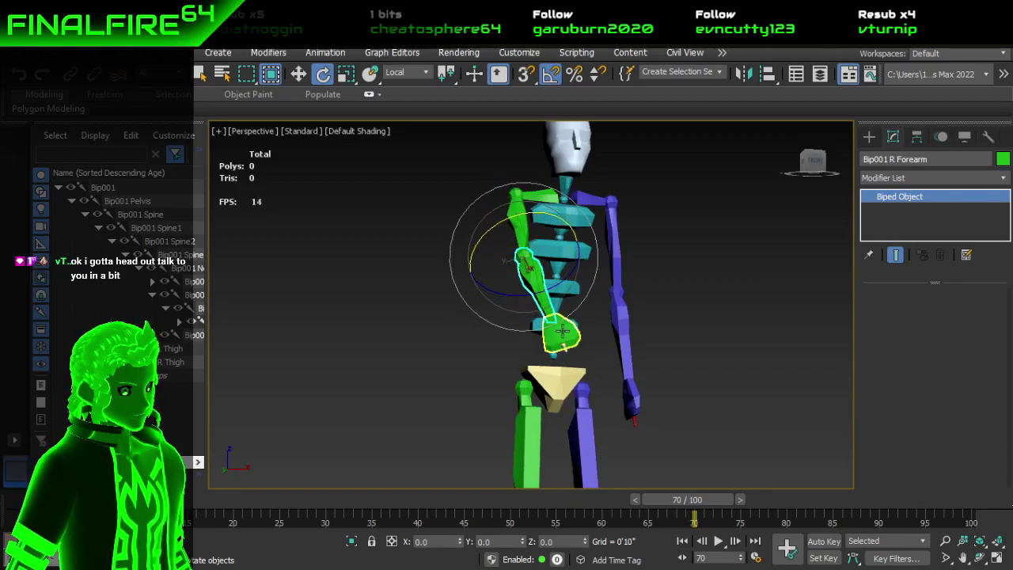
# Step: Rotate the right hand about 20 degrees around its local Z axis
pyautogui.click(563, 347)
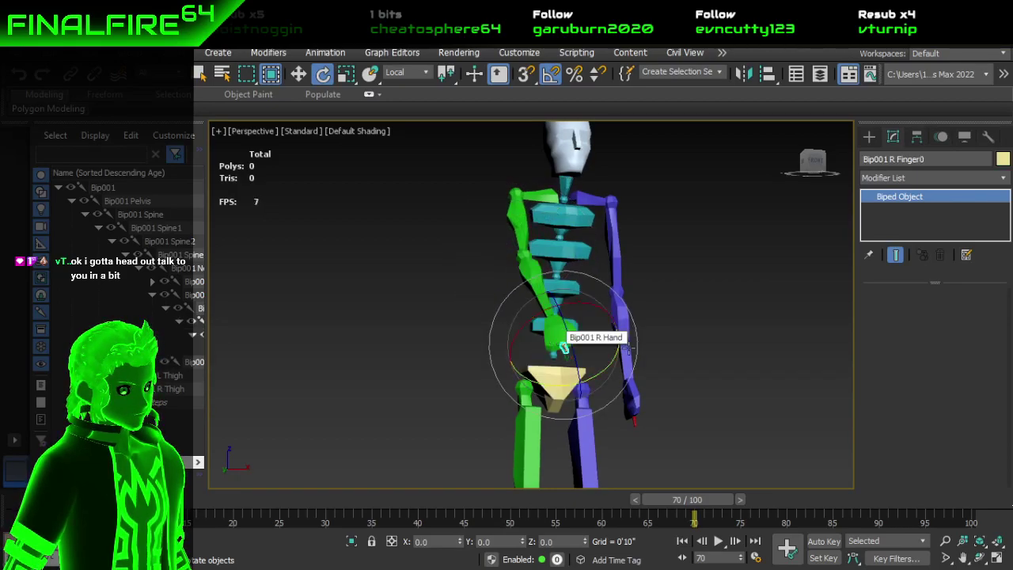
pyautogui.scroll(4, 613, 342)
pyautogui.click(678, 320)
pyautogui.click(493, 330)
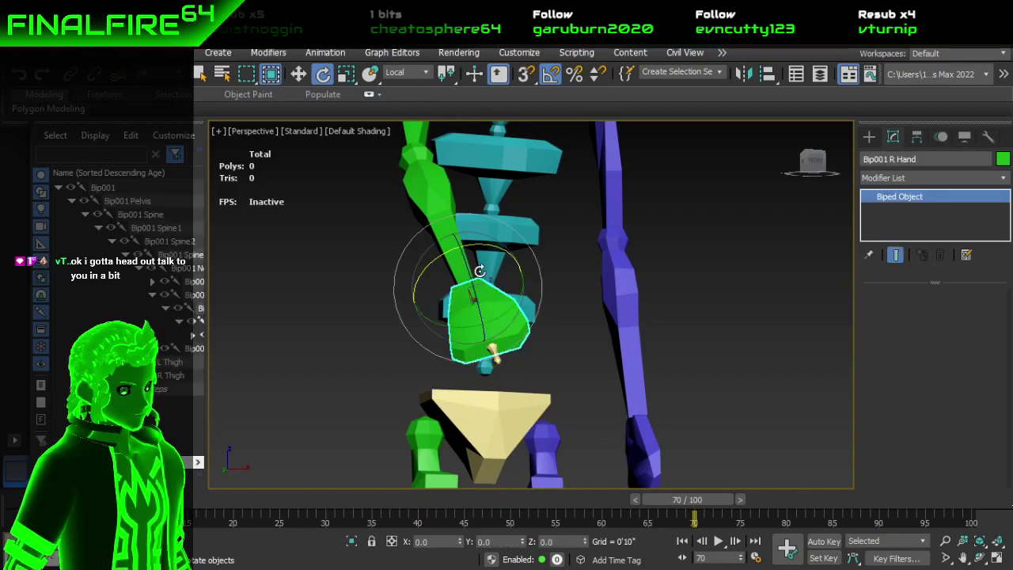
pyautogui.moveTo(469, 285); pyautogui.dragTo(472, 301)
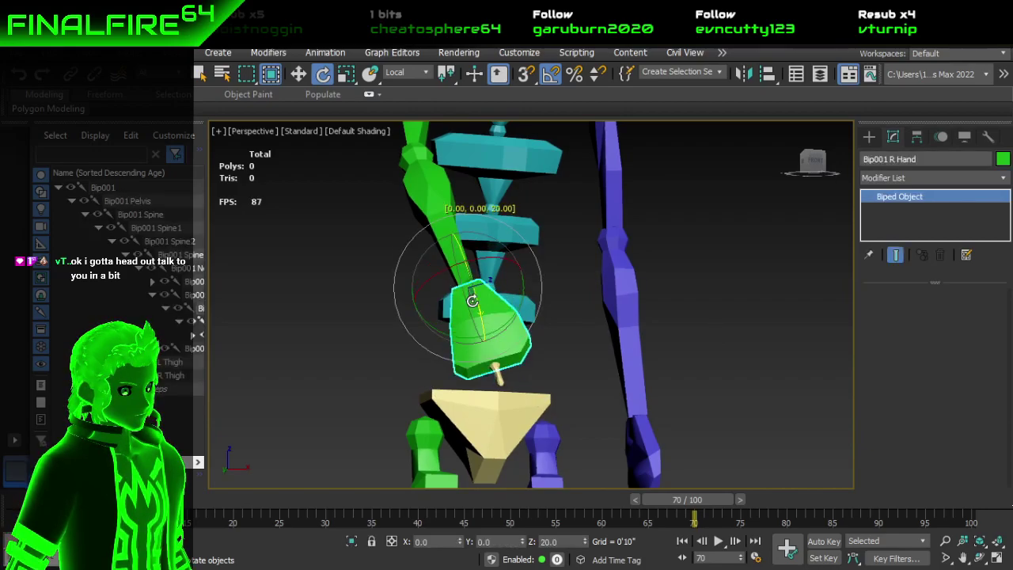
pyautogui.scroll(-6, 574, 286)
pyautogui.keyDown('alt'); pyautogui.moveTo(534, 289); pyautogui.dragTo(648, 422, button='middle'); pyautogui.keyUp('alt')
# Step: Lower the whole biped by moving its Bip001 root down along the vertical axis
pyautogui.click(590, 306)
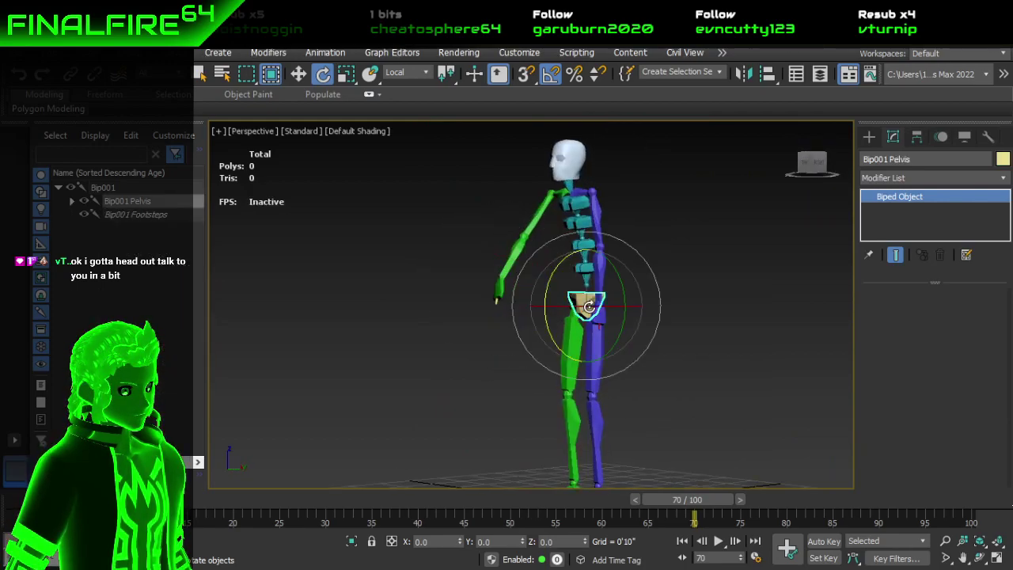
pyautogui.press('w')
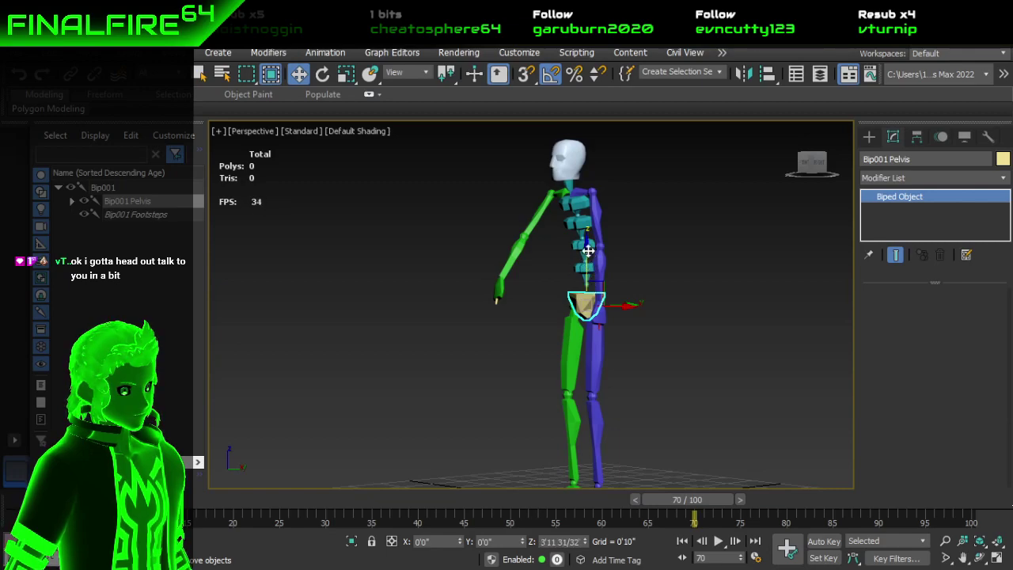
pyautogui.click(568, 326)
pyautogui.keyDown('alt'); pyautogui.moveTo(568, 326); pyautogui.dragTo(568, 321, button='middle'); pyautogui.keyUp('alt')
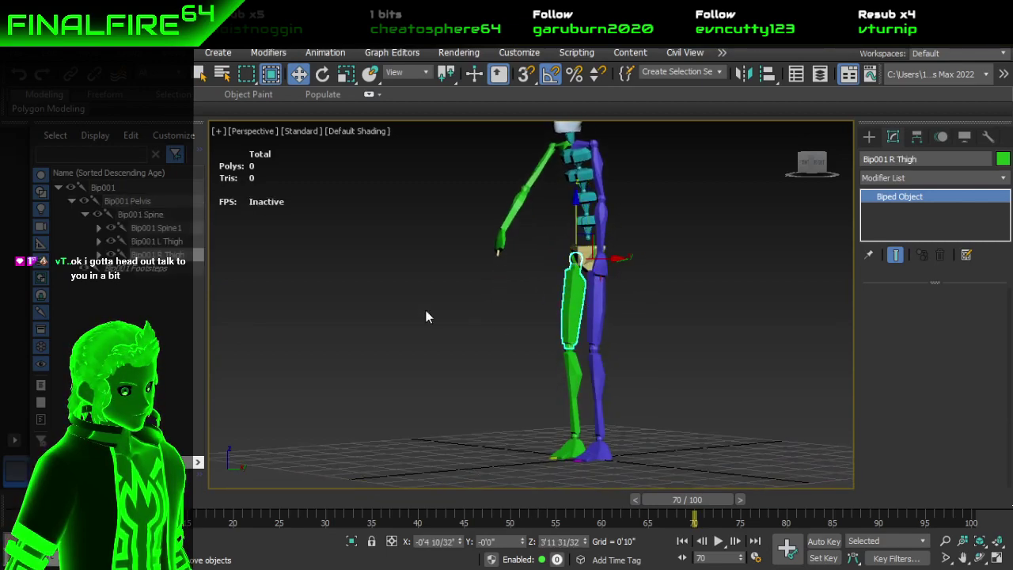
pyautogui.click(103, 187)
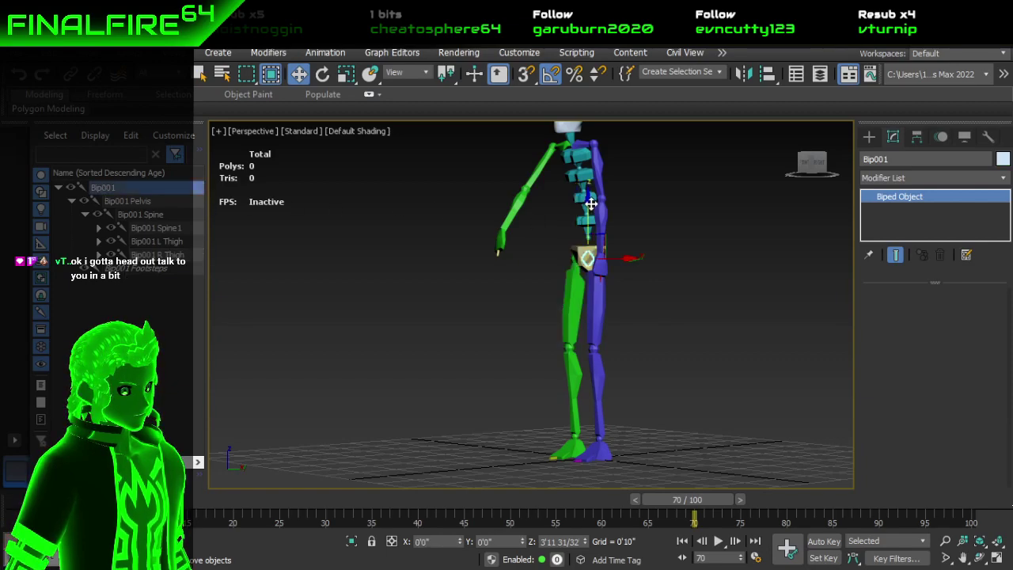
pyautogui.keyDown('alt'); pyautogui.moveTo(591, 204); pyautogui.dragTo(592, 214, button='middle'); pyautogui.keyUp('alt')
pyautogui.moveTo(592, 219); pyautogui.dragTo(592, 236)
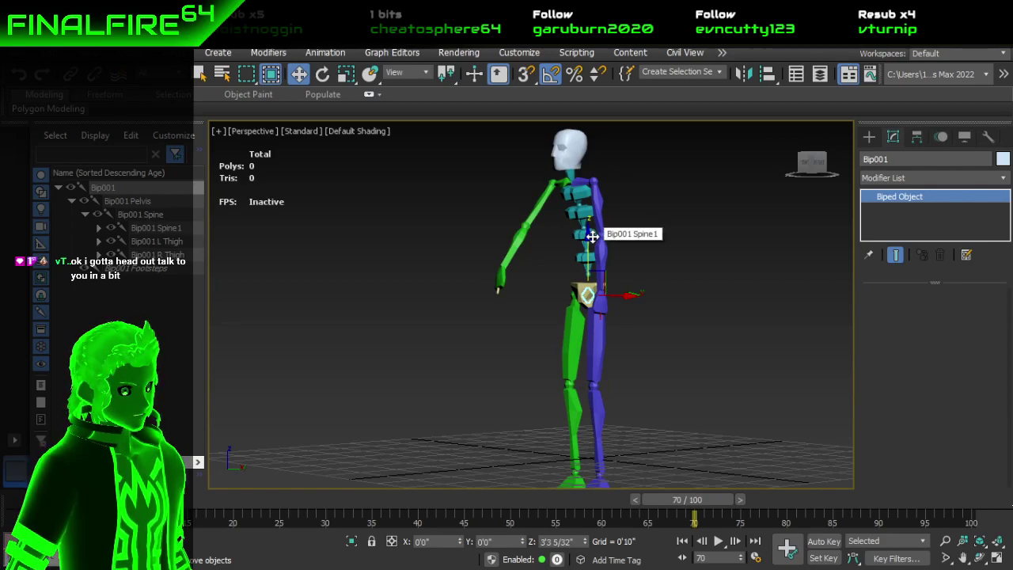
# Step: Rotate the right thigh 45 degrees around its local Z axis and turn it slightly outward
pyautogui.click(574, 332)
pyautogui.press('e')
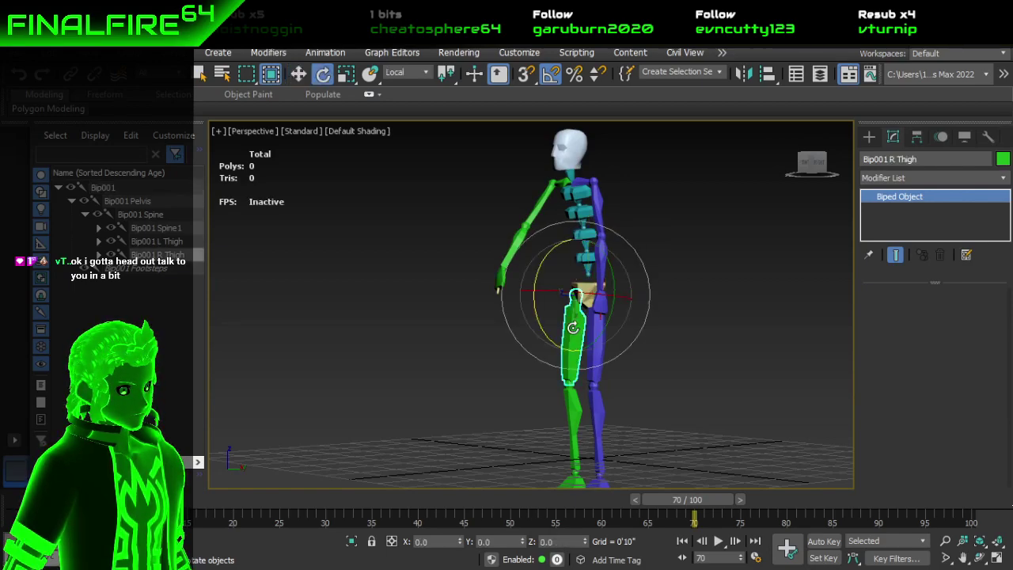
pyautogui.moveTo(539, 263); pyautogui.dragTo(543, 228)
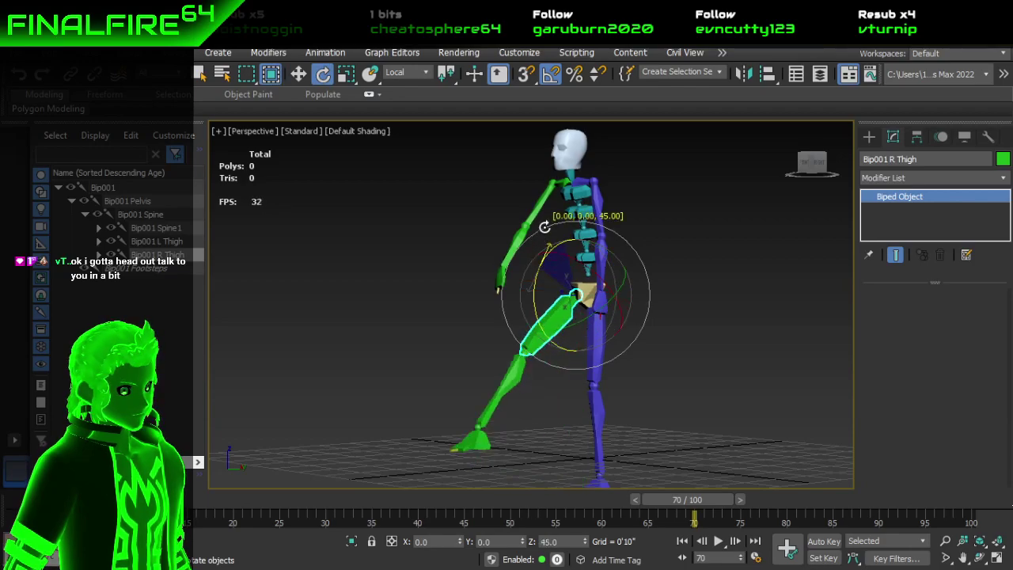
pyautogui.moveTo(579, 321); pyautogui.dragTo(583, 319)
pyautogui.keyDown('alt'); pyautogui.moveTo(584, 319); pyautogui.dragTo(665, 301, button='middle'); pyautogui.keyUp('alt')
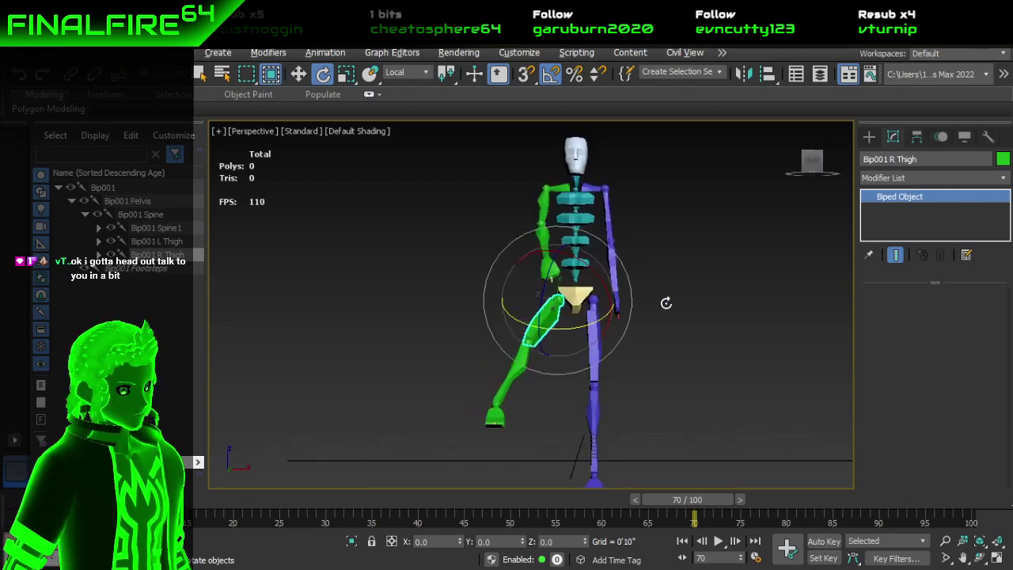
# Step: Rotate the right calf to bend the knee so the lower leg hangs straight down
pyautogui.click(514, 368)
pyautogui.moveTo(516, 327); pyautogui.dragTo(521, 318)
pyautogui.keyDown('alt'); pyautogui.moveTo(521, 318); pyautogui.dragTo(487, 403, button='middle'); pyautogui.keyUp('alt')
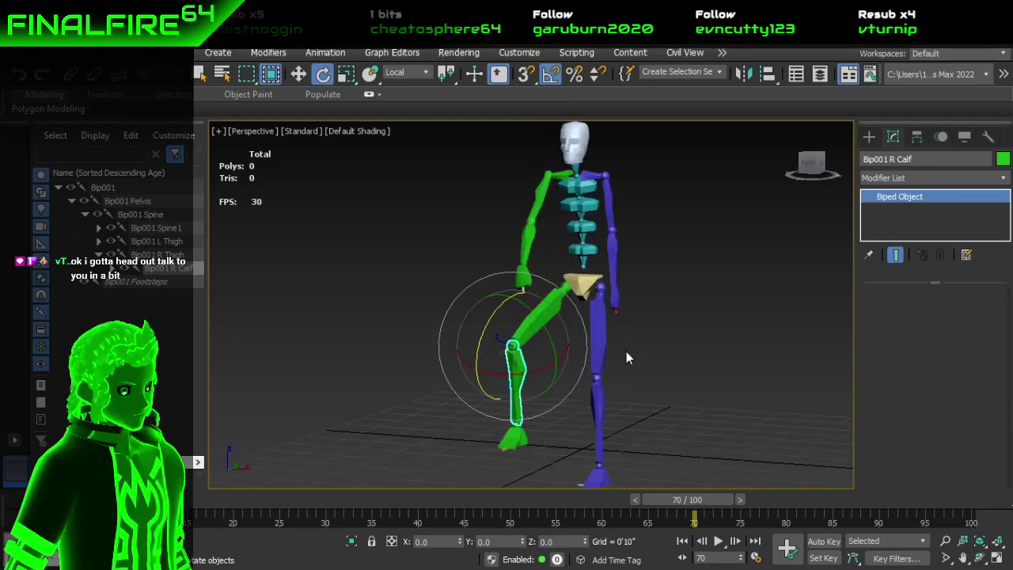
# Step: Rotate the left thigh forward around its local Z axis by about 60 degrees and swing it out to the side
pyautogui.click(603, 345)
pyautogui.moveTo(613, 294); pyautogui.dragTo(645, 230)
pyautogui.moveTo(627, 279); pyautogui.dragTo(643, 253)
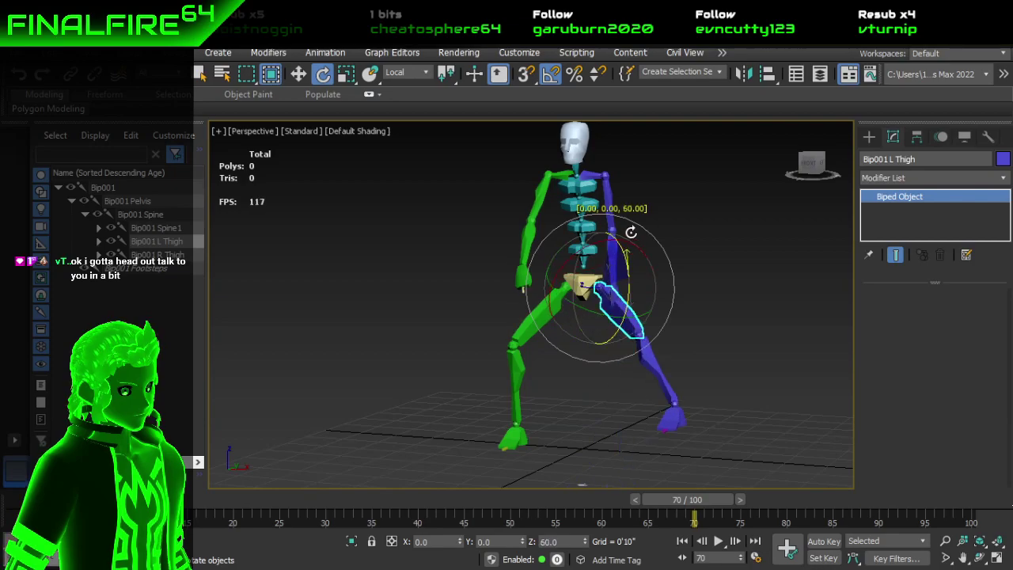
# Step: Rotate the left foot and bend the left knee by rotating the left calf
pyautogui.click(650, 361)
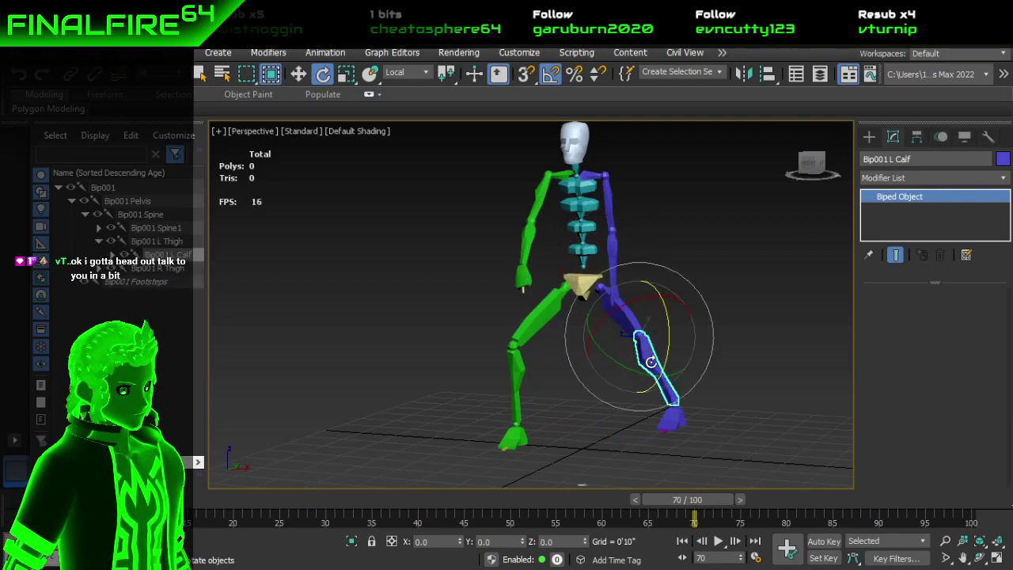
pyautogui.click(669, 415)
pyautogui.keyDown('alt'); pyautogui.moveTo(483, 449); pyautogui.dragTo(521, 467, button='middle'); pyautogui.keyUp('alt')
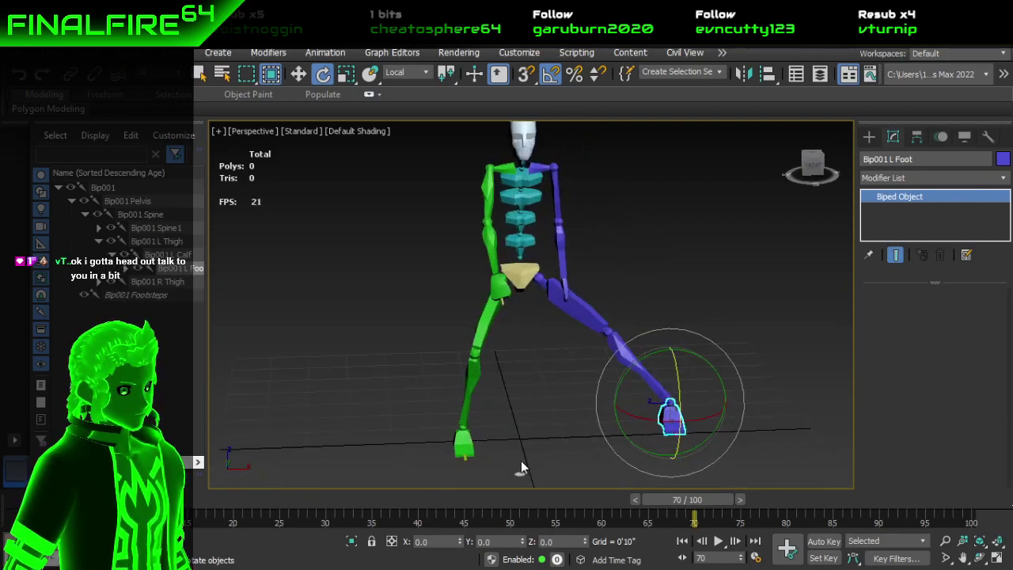
pyautogui.click(467, 446)
pyautogui.click(670, 417)
pyautogui.moveTo(701, 421); pyautogui.dragTo(672, 425)
pyautogui.click(626, 356)
pyautogui.moveTo(654, 312); pyautogui.dragTo(660, 356)
# Step: Refine the left thigh's rotation in small turns so the leg stands in a wide, bent stance
pyautogui.keyDown('alt'); pyautogui.moveTo(660, 356); pyautogui.dragTo(633, 316, button='middle'); pyautogui.keyUp('alt')
pyautogui.keyDown('alt'); pyautogui.moveTo(601, 333); pyautogui.dragTo(640, 312, button='middle'); pyautogui.keyUp('alt')
pyautogui.click(728, 308)
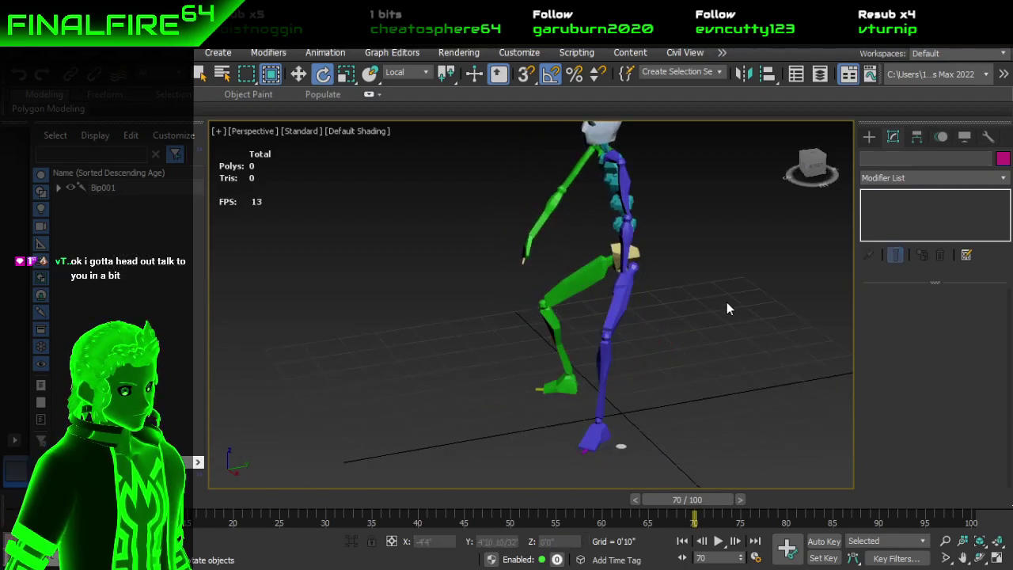
pyautogui.click(618, 304)
pyautogui.moveTo(650, 304); pyautogui.dragTo(661, 306)
pyautogui.keyDown('alt'); pyautogui.moveTo(675, 328); pyautogui.dragTo(645, 262, button='middle'); pyautogui.keyUp('alt')
pyautogui.moveTo(644, 264); pyautogui.dragTo(645, 268)
pyautogui.keyDown('alt'); pyautogui.moveTo(644, 268); pyautogui.dragTo(701, 337, button='middle'); pyautogui.keyUp('alt')
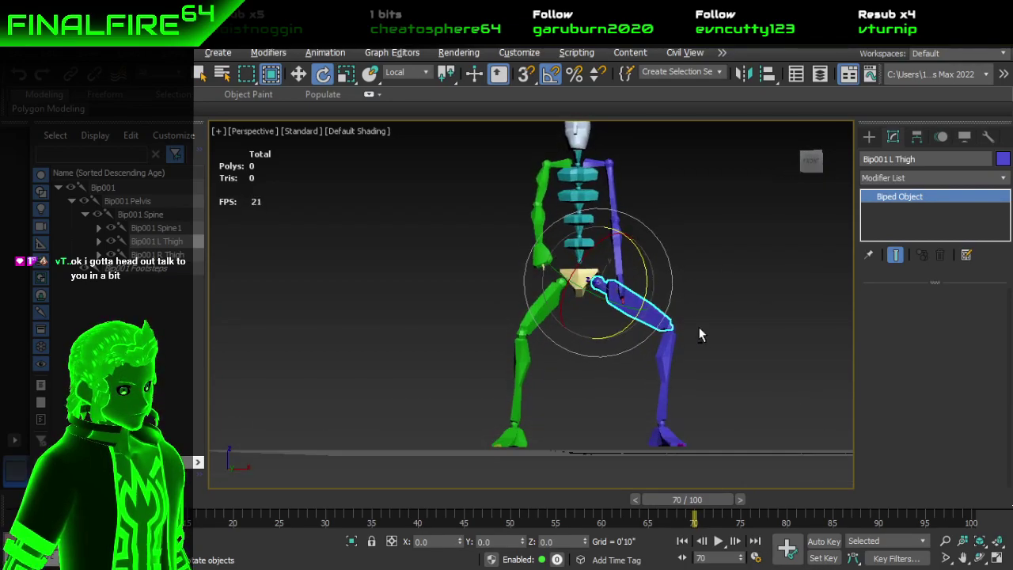
pyautogui.moveTo(644, 280); pyautogui.dragTo(646, 284)
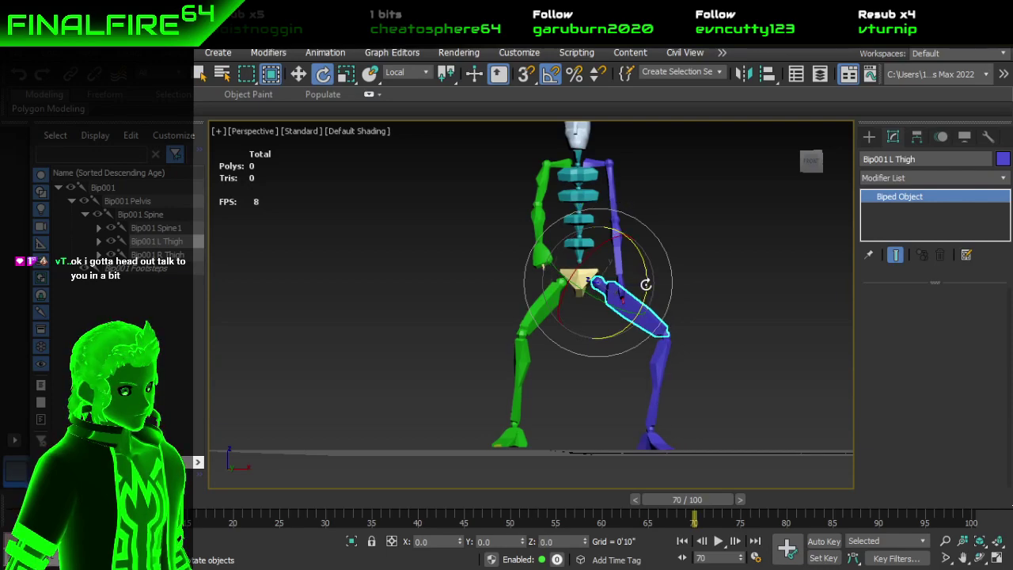
# Step: Raise the right thigh another 20 degrees around its local Z axis and rotate the right calf back to vertical
pyautogui.click(524, 328)
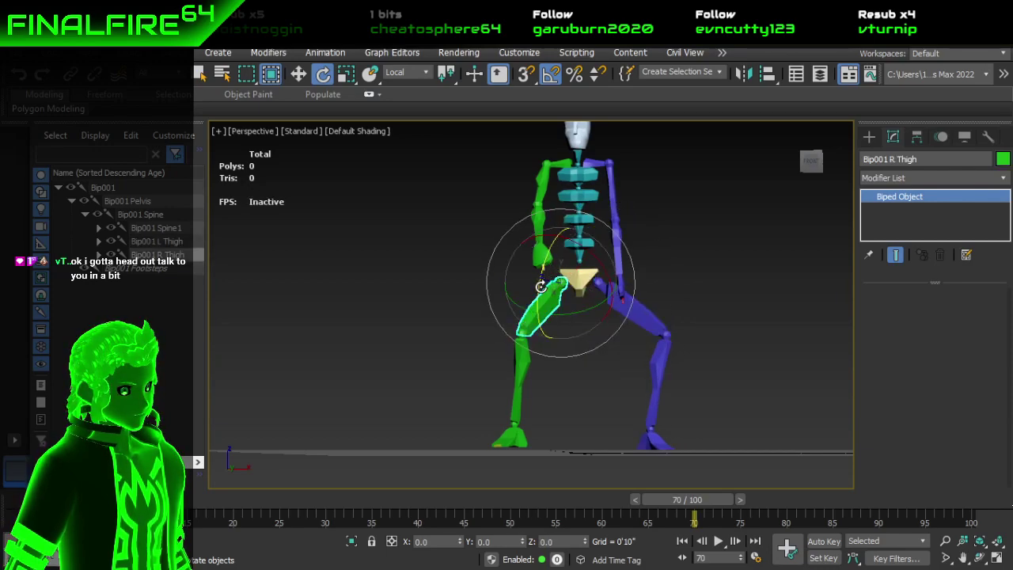
pyautogui.moveTo(540, 287); pyautogui.dragTo(540, 273)
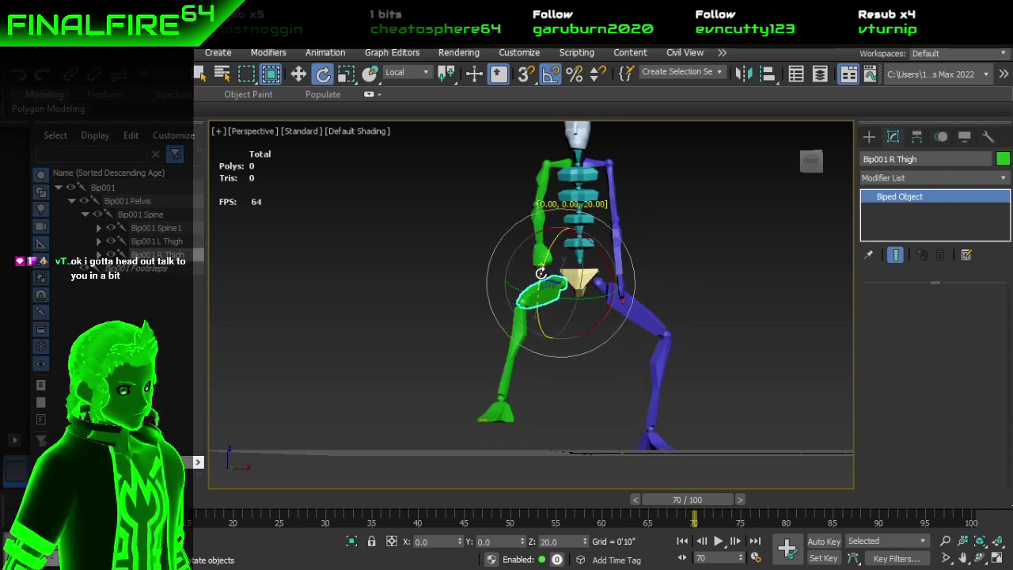
pyautogui.click(506, 365)
pyautogui.moveTo(501, 337); pyautogui.dragTo(497, 345)
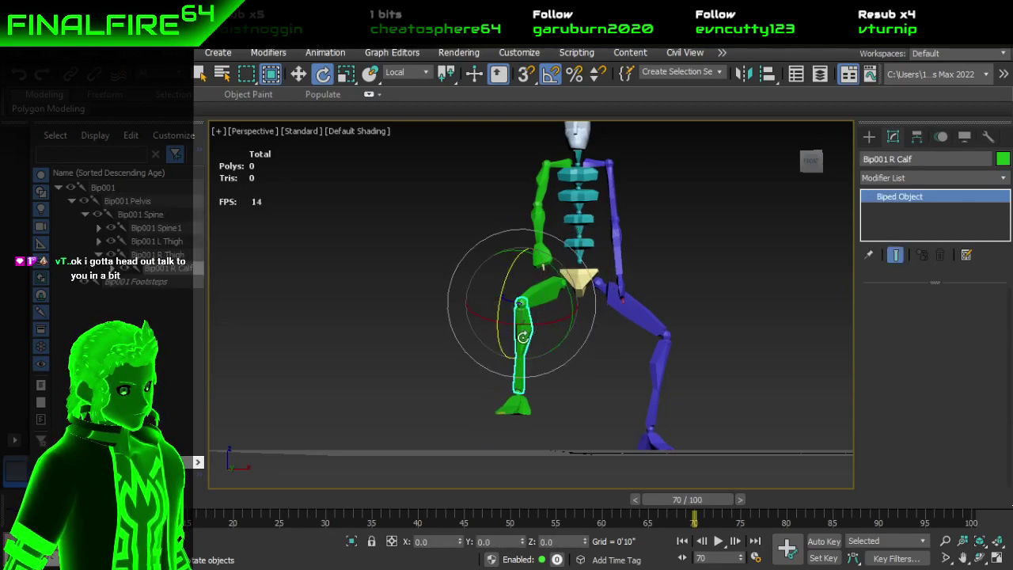
# Step: Raise the left thigh to match the right one and bend the left calf back underneath it
pyautogui.click(655, 330)
pyautogui.moveTo(649, 286); pyautogui.dragTo(663, 299)
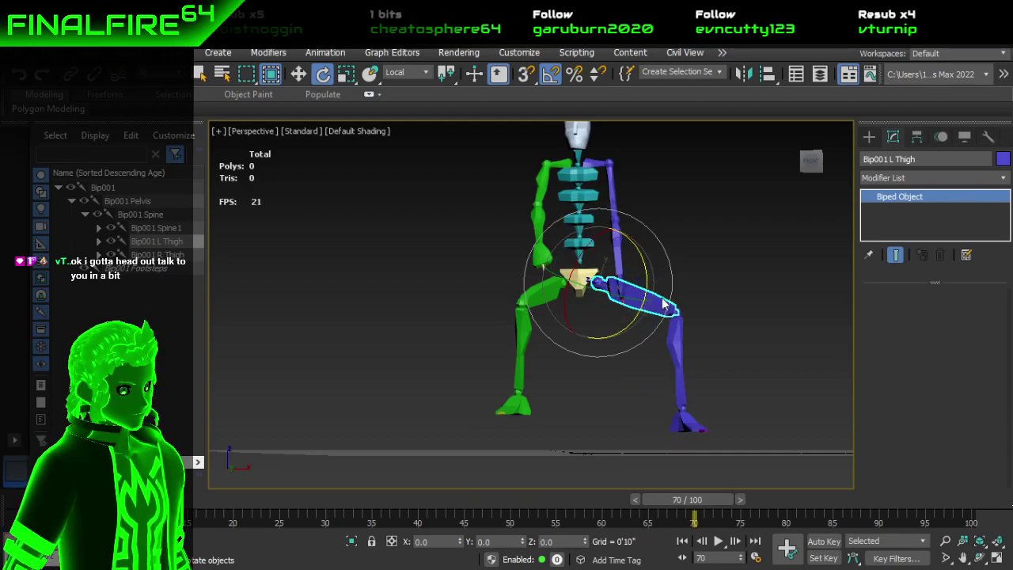
pyautogui.click(672, 362)
pyautogui.moveTo(724, 327); pyautogui.dragTo(715, 356)
pyautogui.keyDown('alt'); pyautogui.moveTo(715, 356); pyautogui.dragTo(649, 361, button='middle'); pyautogui.keyUp('alt')
# Step: Move the Bip001 root down to a height of about 2'7 18/32" so the feet reach the ground in a crouch
pyautogui.click(119, 187)
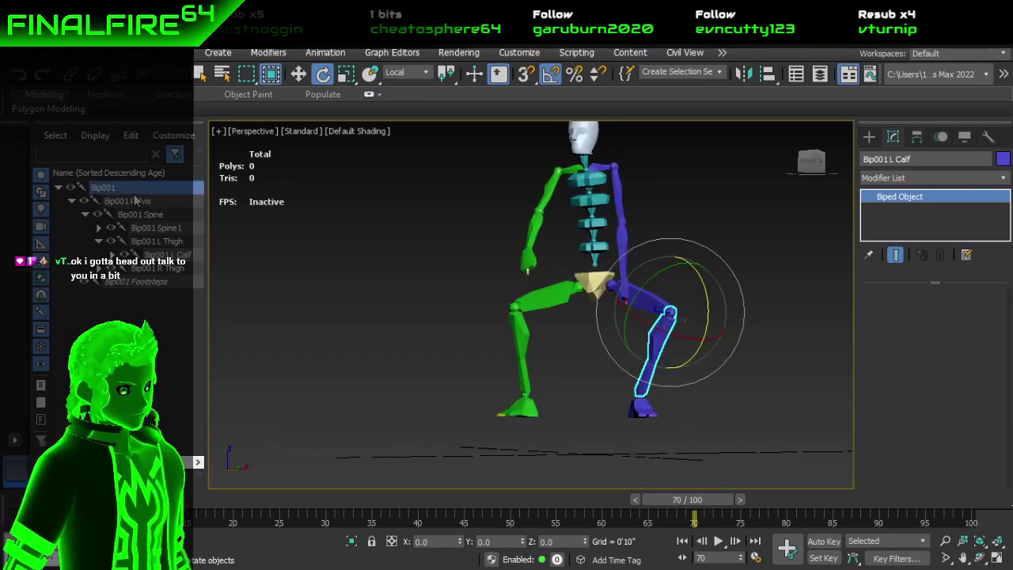
pyautogui.press('w')
pyautogui.moveTo(595, 225); pyautogui.dragTo(604, 257)
pyautogui.keyDown('alt'); pyautogui.moveTo(685, 217); pyautogui.dragTo(672, 265, button='middle'); pyautogui.keyUp('alt')
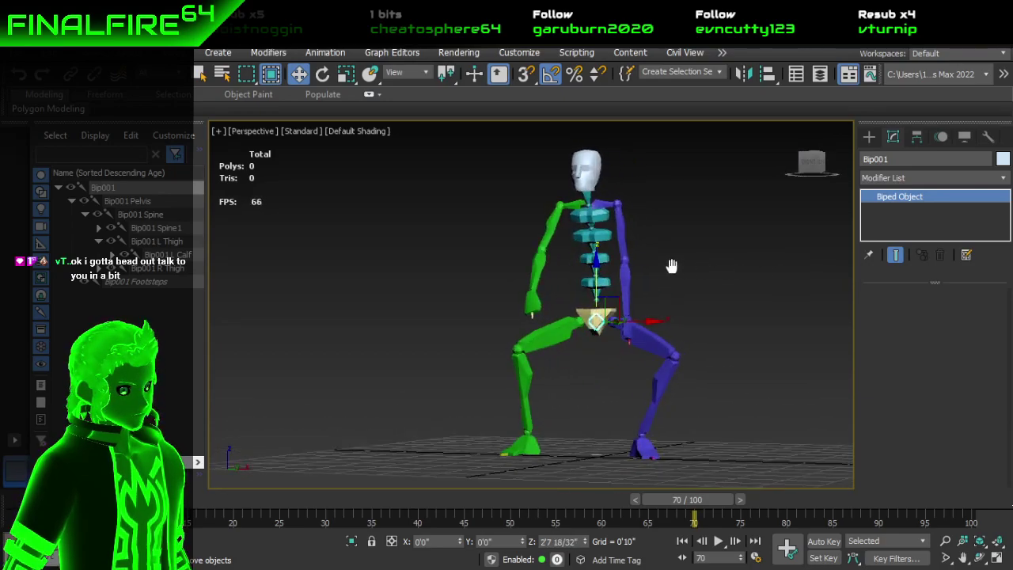
pyautogui.moveTo(562, 275)
pyautogui.keyDown('alt'); pyautogui.mouseDown(button='middle')
pyautogui.moveTo(571, 271)
pyautogui.moveTo(555, 261)
pyautogui.mouseUp(button='middle'); pyautogui.keyUp('alt')
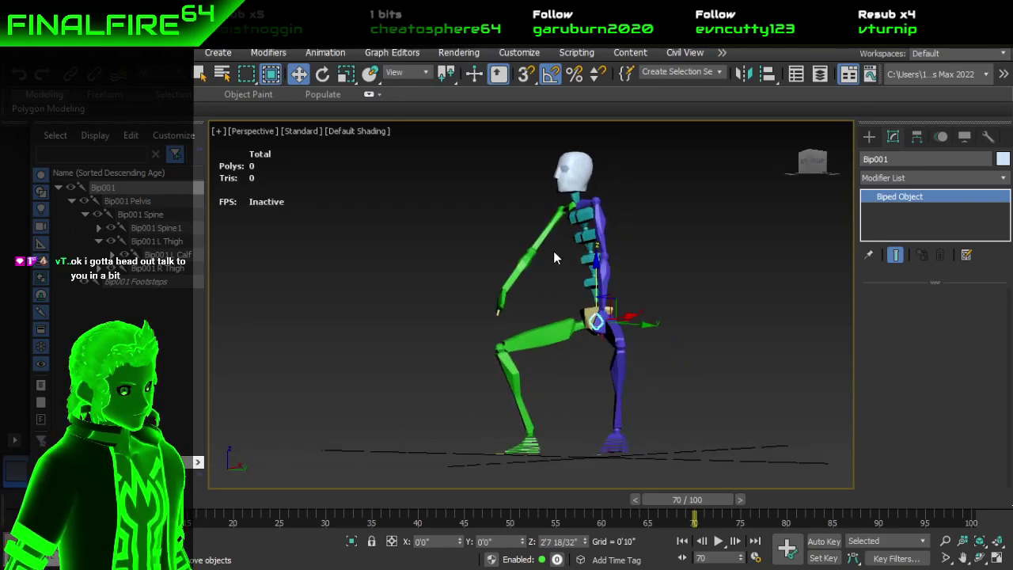
# Step: Rotate the Spine1 bone to change the lean of the upper torso
pyautogui.click(589, 261)
pyautogui.scroll(3, 591, 262)
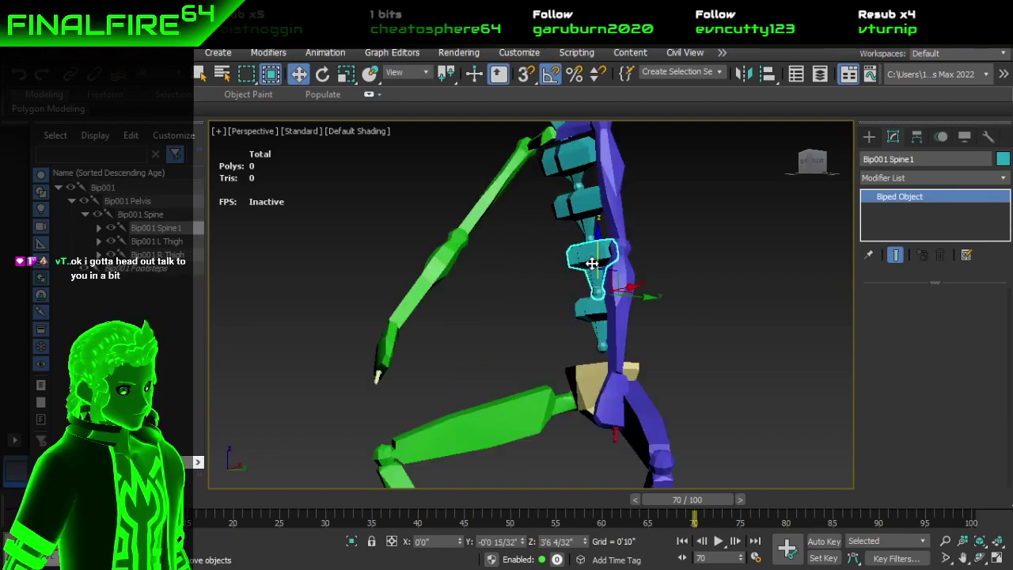
pyautogui.press('e')
pyautogui.moveTo(556, 276); pyautogui.dragTo(569, 258)
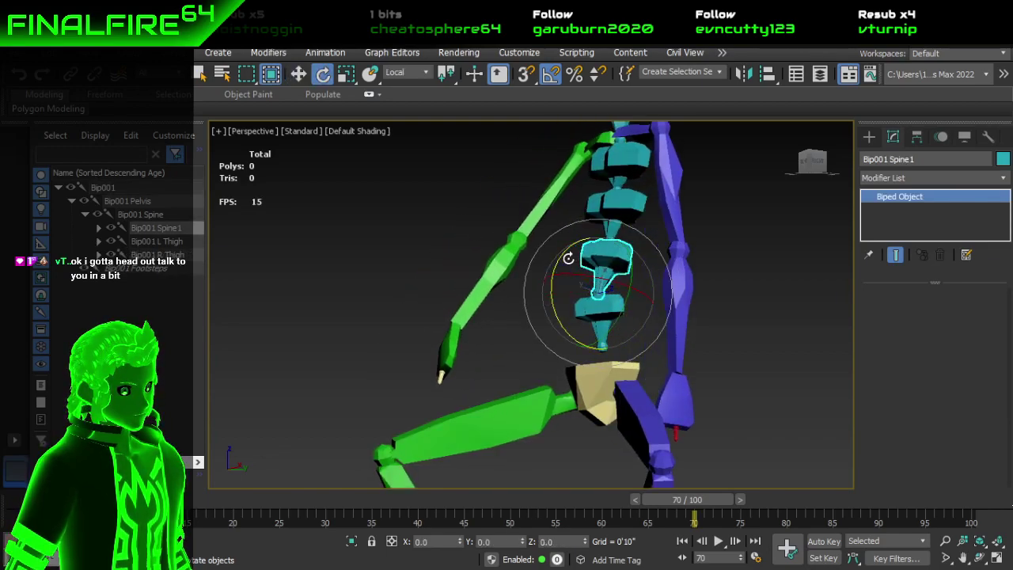
# Step: Rotate the right upper arm to raise the arm forward
pyautogui.click(526, 235)
pyautogui.moveTo(536, 167); pyautogui.dragTo(542, 238, button='middle')
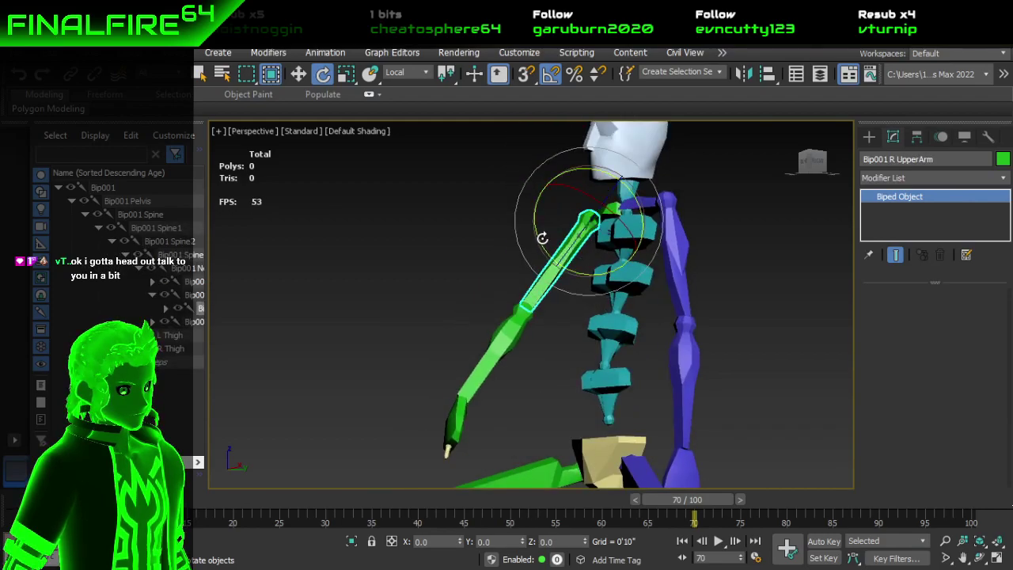
pyautogui.moveTo(543, 238); pyautogui.dragTo(536, 210)
# Step: Rotate the right forearm to turn it forward from the elbow
pyautogui.click(444, 278)
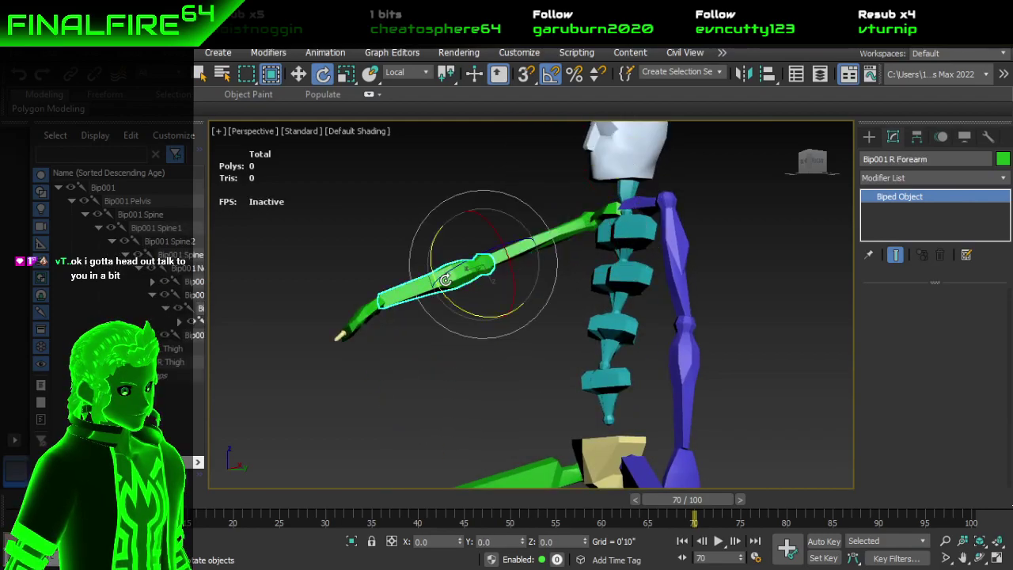
pyautogui.keyDown('alt'); pyautogui.moveTo(450, 278); pyautogui.dragTo(491, 290, button='middle'); pyautogui.keyUp('alt')
pyautogui.moveTo(513, 258); pyautogui.dragTo(440, 228)
pyautogui.keyDown('alt'); pyautogui.moveTo(443, 234); pyautogui.dragTo(538, 277, button='middle'); pyautogui.keyUp('alt')
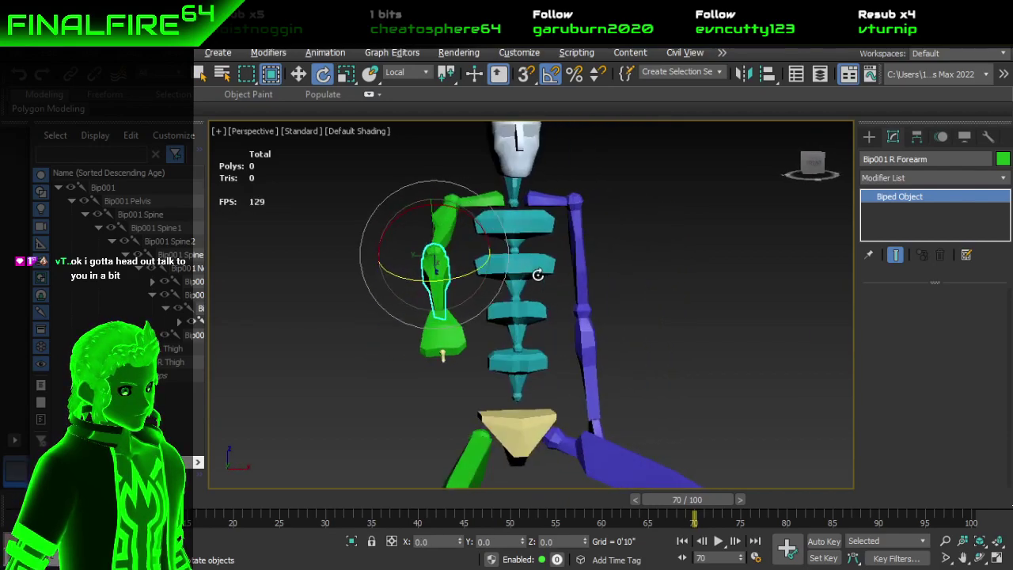
# Step: Move the right hand slightly upward so that the arm follows it
pyautogui.click(439, 336)
pyautogui.press('w')
pyautogui.moveTo(444, 251); pyautogui.dragTo(446, 235)
pyautogui.keyDown('alt'); pyautogui.moveTo(445, 235); pyautogui.dragTo(547, 364, button='middle'); pyautogui.keyUp('alt')
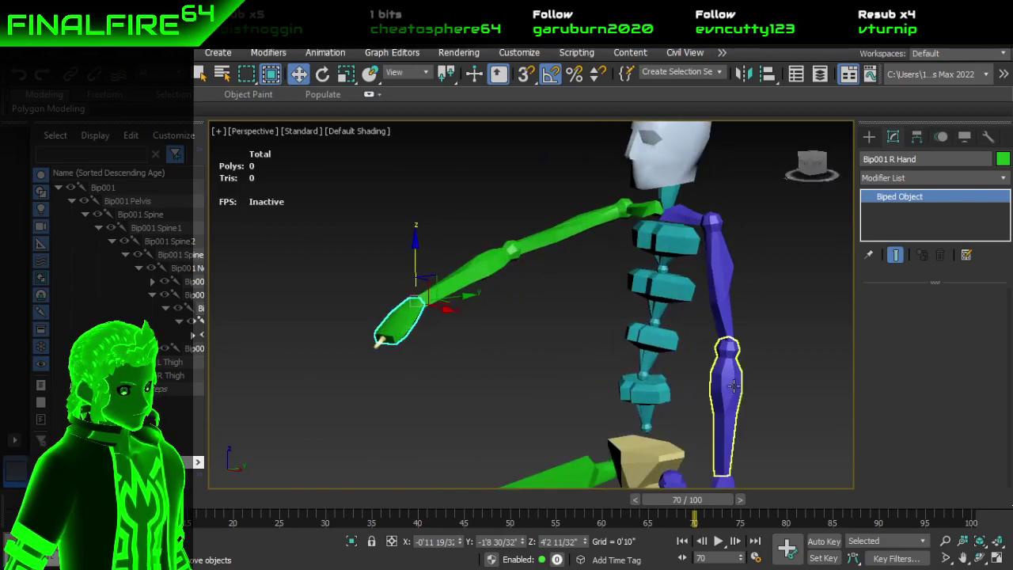
pyautogui.keyDown('alt'); pyautogui.moveTo(545, 365); pyautogui.dragTo(504, 354, button='middle'); pyautogui.keyUp('alt')
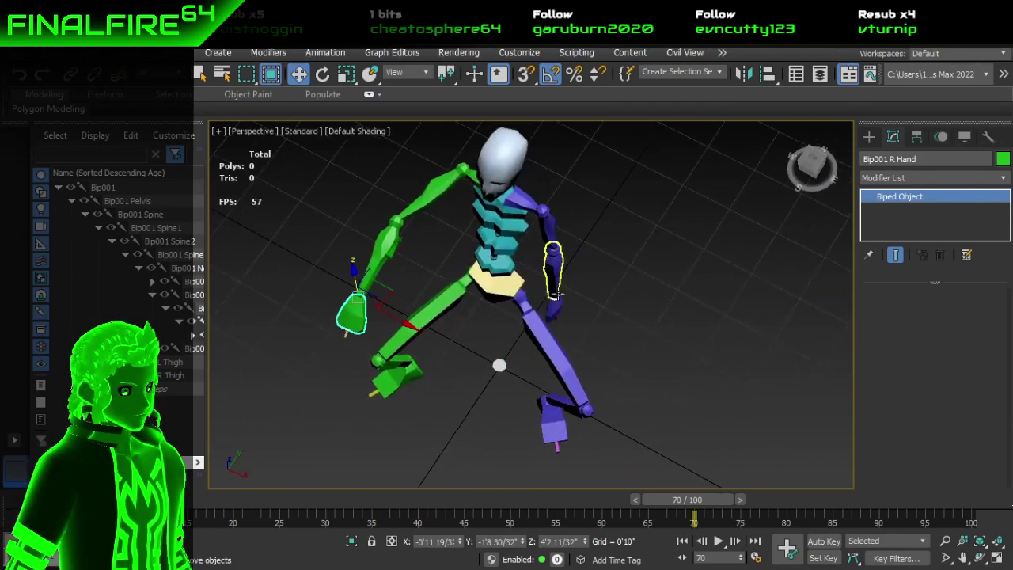
# Step: Twist the torso by rotating Spine3, then Spine2 about 15 degrees around its local X axis, then the lower spine
pyautogui.click(548, 229)
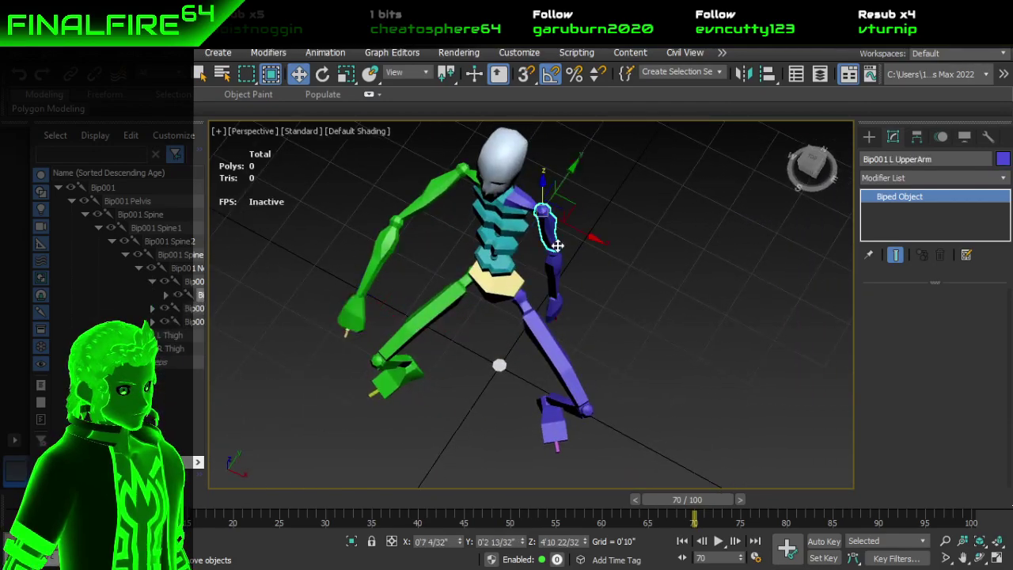
pyautogui.click(503, 204)
pyautogui.press('e')
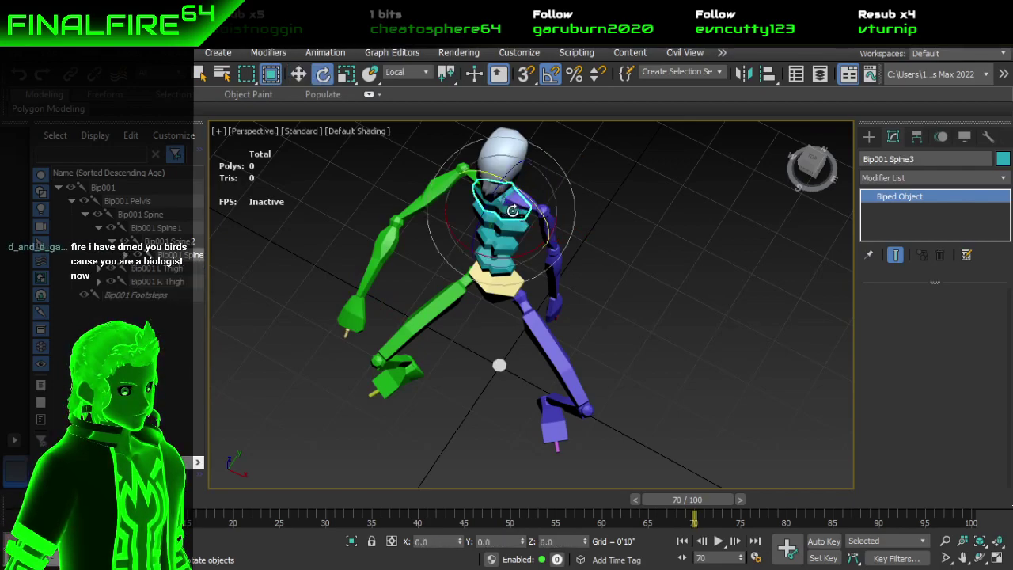
pyautogui.moveTo(514, 252); pyautogui.dragTo(520, 250)
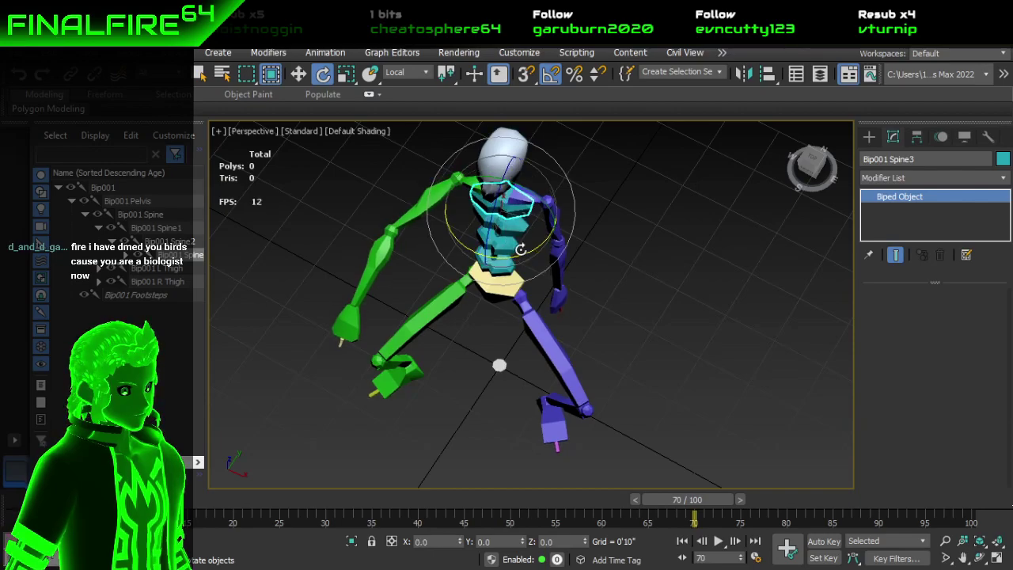
pyautogui.click(523, 220)
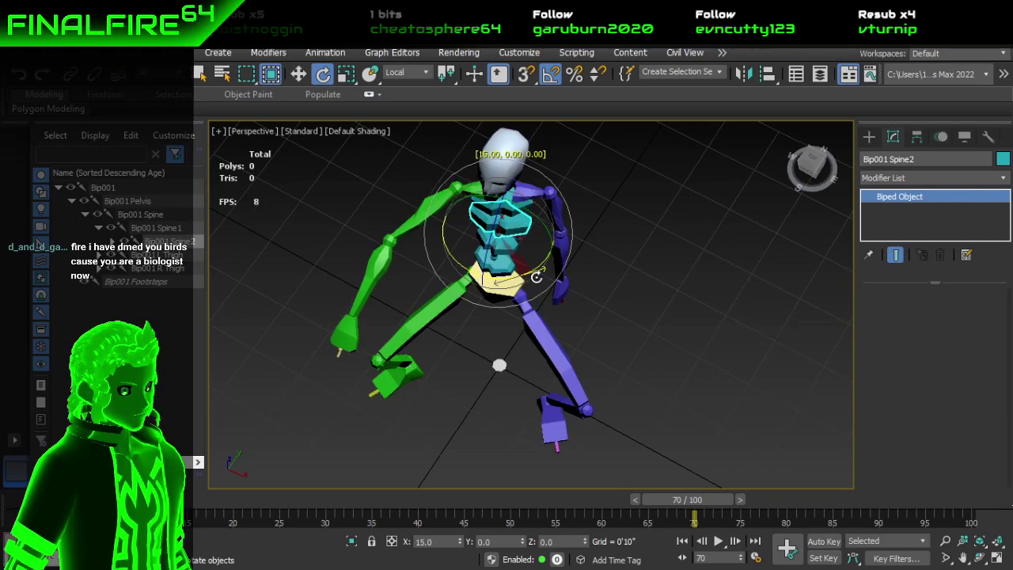
pyautogui.click(516, 261)
pyautogui.click(503, 248)
pyautogui.moveTo(526, 293); pyautogui.dragTo(536, 292)
pyautogui.keyDown('alt'); pyautogui.moveTo(535, 291); pyautogui.dragTo(622, 304, button='middle'); pyautogui.keyUp('alt')
# Step: Adjust the rotation of the clavicles and rotate the left upper arm outward, away from the body
pyautogui.click(563, 201)
pyautogui.scroll(3, 577, 197)
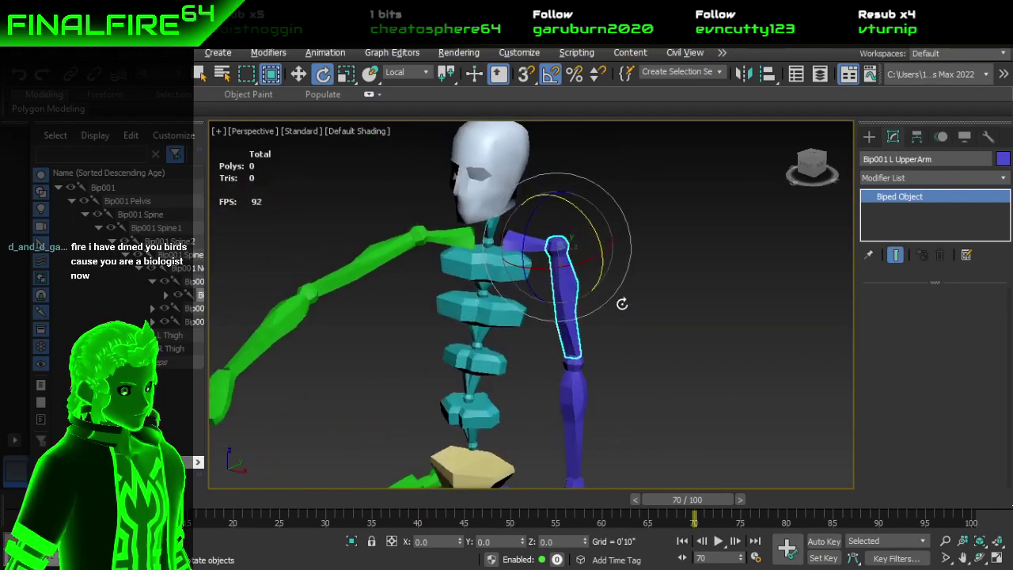
pyautogui.click(442, 241)
pyautogui.moveTo(460, 256); pyautogui.dragTo(464, 261)
pyautogui.click(532, 247)
pyautogui.moveTo(572, 272); pyautogui.dragTo(519, 281)
pyautogui.click(589, 298)
pyautogui.click(572, 299)
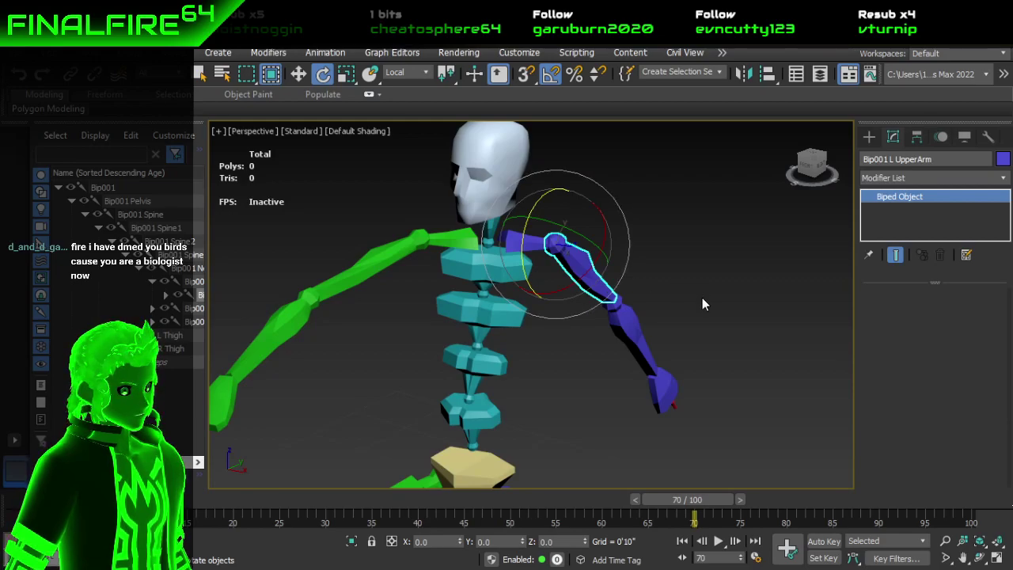
# Step: Rotate the left forearm at the elbow so it hangs straight down, and slightly adjust the left arm's pose
pyautogui.click(645, 338)
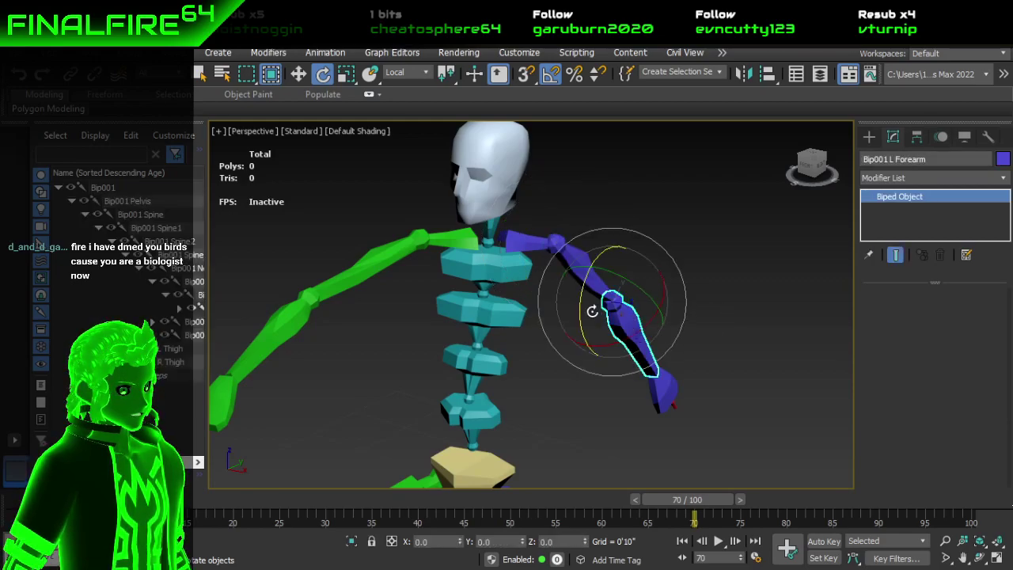
pyautogui.moveTo(579, 303); pyautogui.dragTo(593, 272)
pyautogui.keyDown('alt'); pyautogui.moveTo(593, 277); pyautogui.dragTo(768, 339, button='middle'); pyautogui.keyUp('alt')
pyautogui.scroll(-3, 652, 346)
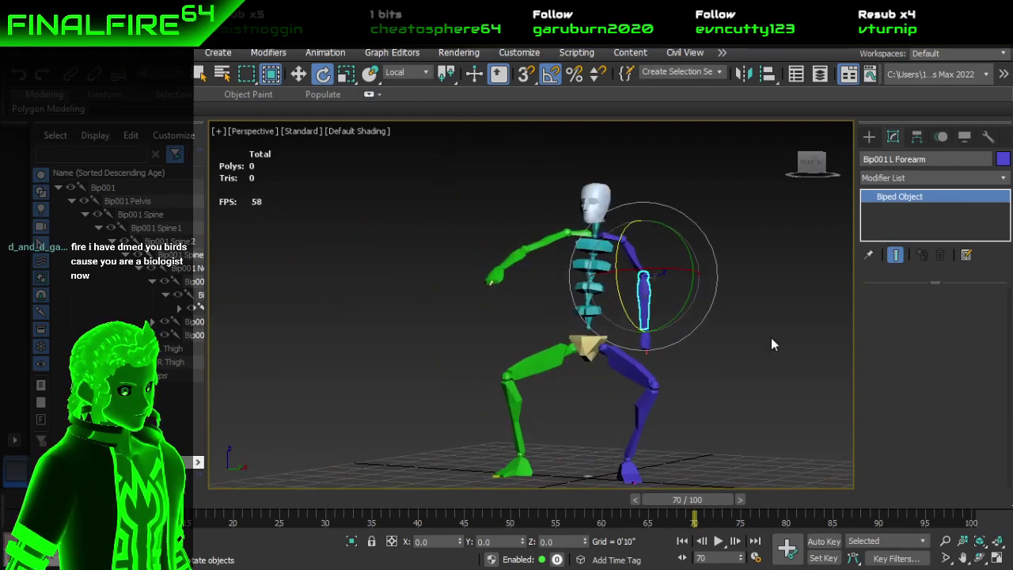
pyautogui.click(669, 309)
pyautogui.scroll(1, 614, 323)
pyautogui.keyDown('alt'); pyautogui.moveTo(607, 322); pyautogui.dragTo(653, 245, button='middle'); pyautogui.keyUp('alt')
pyautogui.scroll(3, 654, 332)
pyautogui.click(599, 178)
pyautogui.moveTo(586, 201); pyautogui.dragTo(584, 214)
pyautogui.click(637, 305)
pyautogui.moveTo(654, 315)
pyautogui.keyDown('alt'); pyautogui.mouseDown(button='middle')
pyautogui.moveTo(593, 294)
pyautogui.moveTo(486, 315)
pyautogui.moveTo(658, 325)
pyautogui.mouseUp(button='middle'); pyautogui.keyUp('alt')
pyautogui.scroll(-3, 659, 325)
pyautogui.moveTo(464, 335); pyautogui.dragTo(579, 350, button='middle')
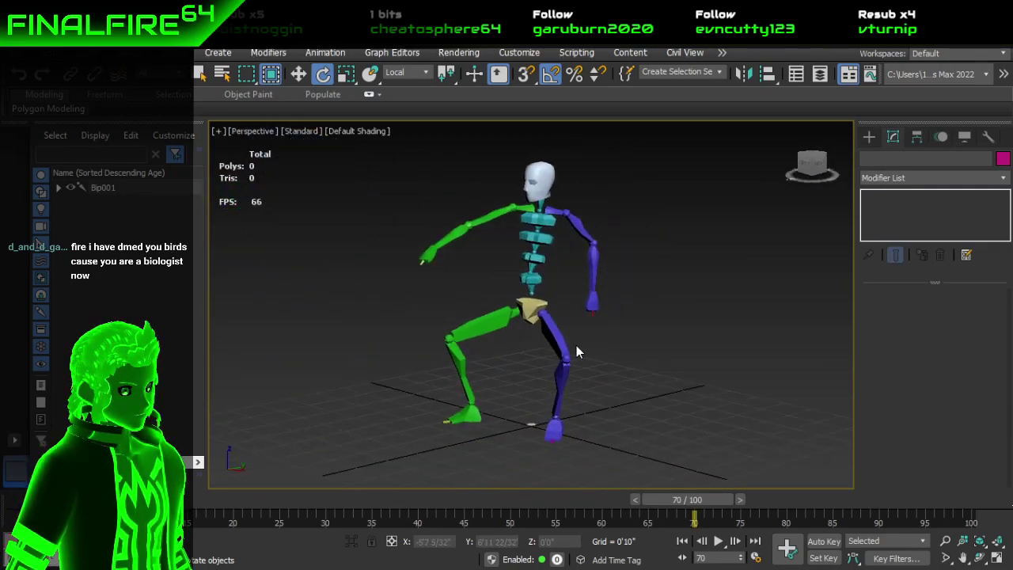
# Step: Swing the left leg outward at the hip and rotate the left foot so its toes point outward
pyautogui.click(569, 343)
pyautogui.moveTo(569, 343); pyautogui.dragTo(566, 422)
pyautogui.click(567, 436)
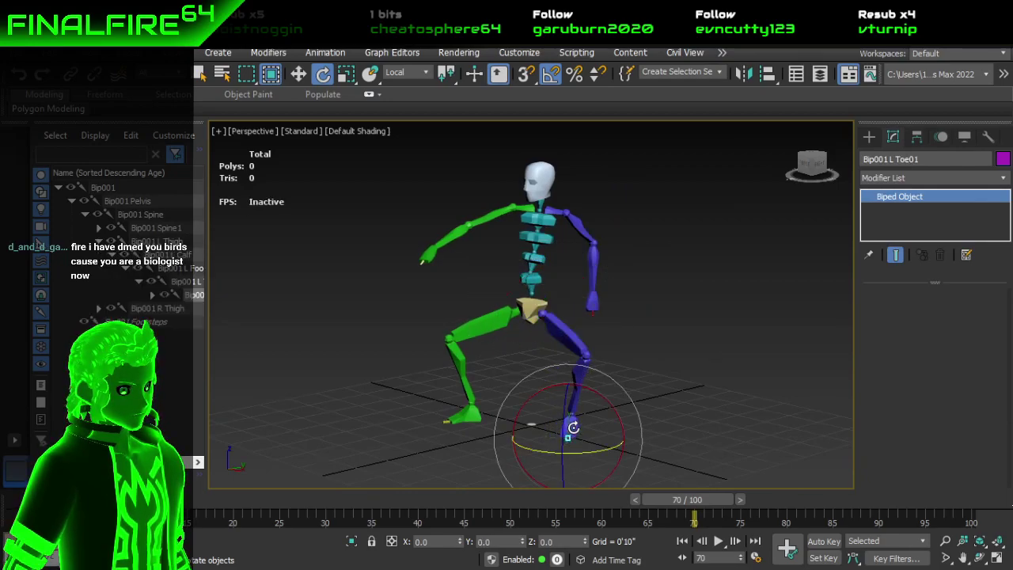
pyautogui.click(685, 434)
pyautogui.click(570, 425)
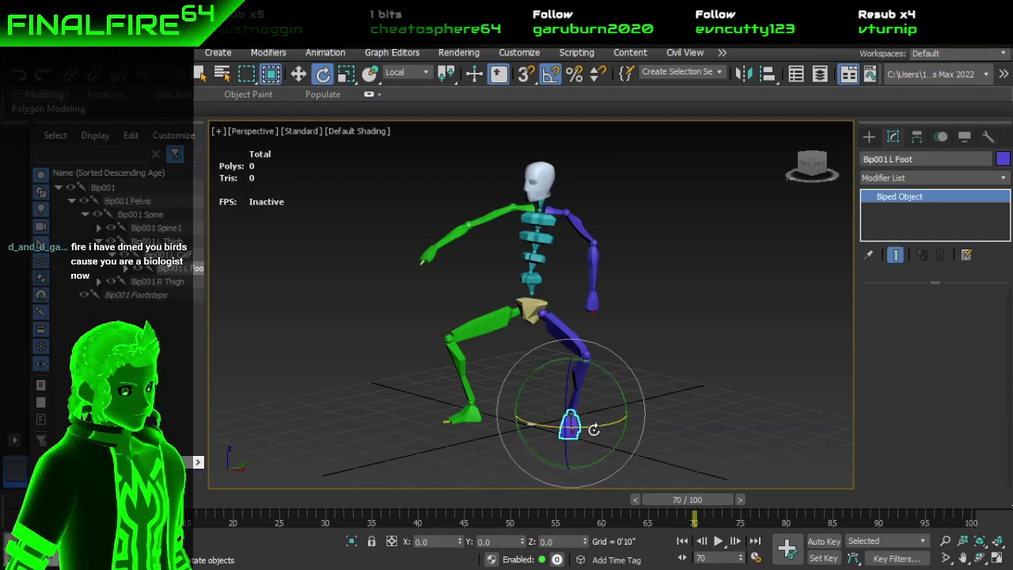
pyautogui.moveTo(600, 429); pyautogui.dragTo(623, 433)
pyautogui.click(645, 424)
pyautogui.keyDown('alt'); pyautogui.moveTo(644, 424); pyautogui.dragTo(642, 331, button='middle'); pyautogui.keyUp('alt')
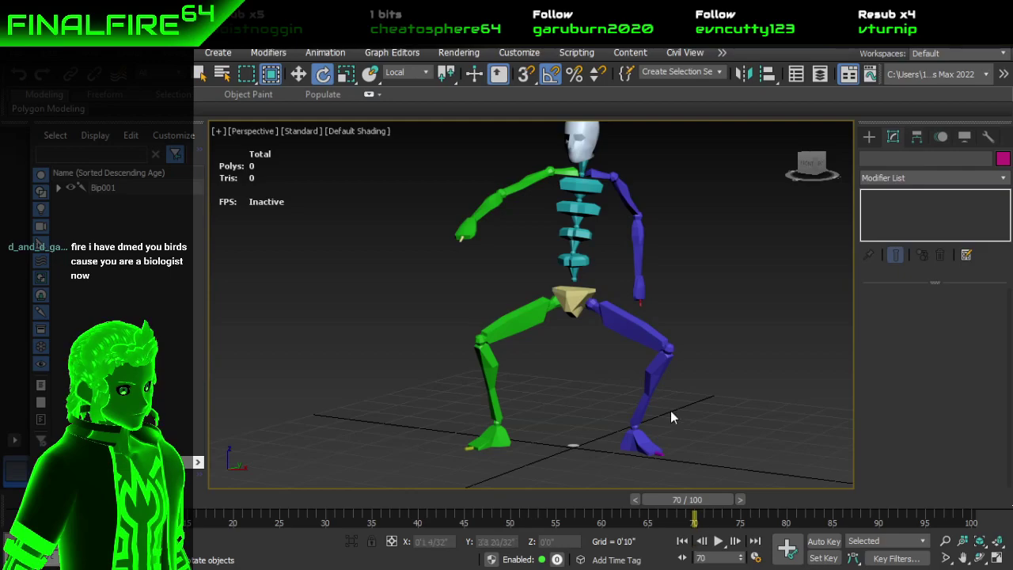
# Step: Turn on Set Key mode and try to set a key for the whole selected skeleton at frame 70
pyautogui.scroll(-3, 674, 425)
pyautogui.moveTo(701, 465); pyautogui.dragTo(701, 466)
pyautogui.click(824, 558)
pyautogui.click(818, 558)
pyautogui.moveTo(704, 502); pyautogui.dragTo(712, 538)
pyautogui.press('e')
pyautogui.click(822, 558)
pyautogui.click(787, 548)
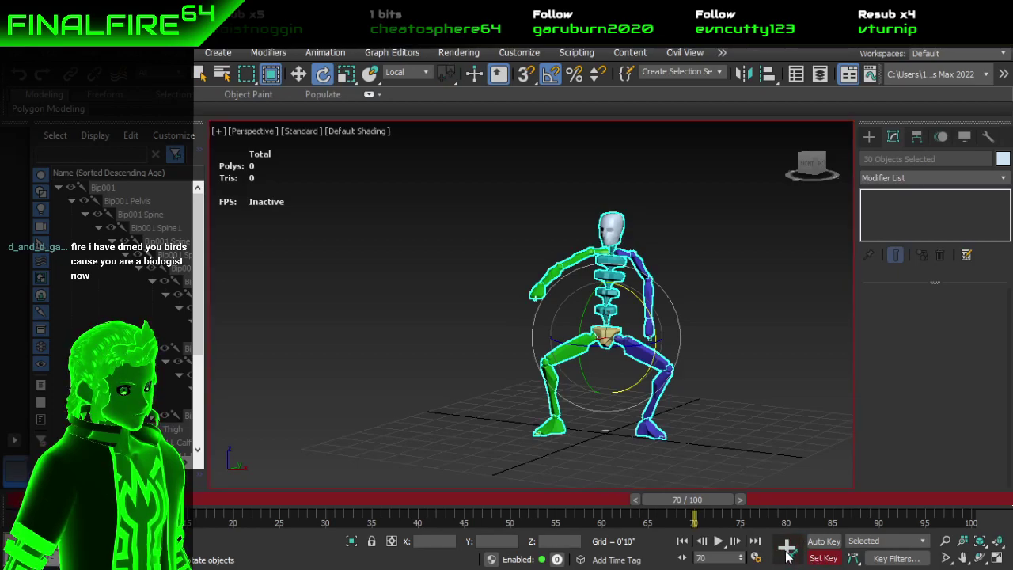
pyautogui.press('q')
pyautogui.press('e')
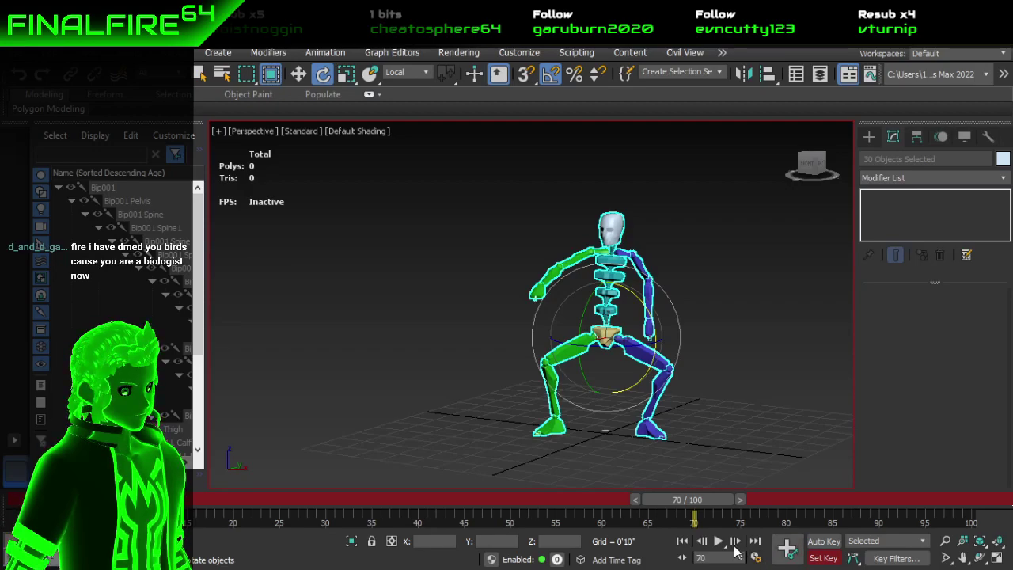
# Step: Try to set a key at frame 70 for the pelvis and all of its child bones
pyautogui.click(679, 449)
pyautogui.doubleClick(607, 335)
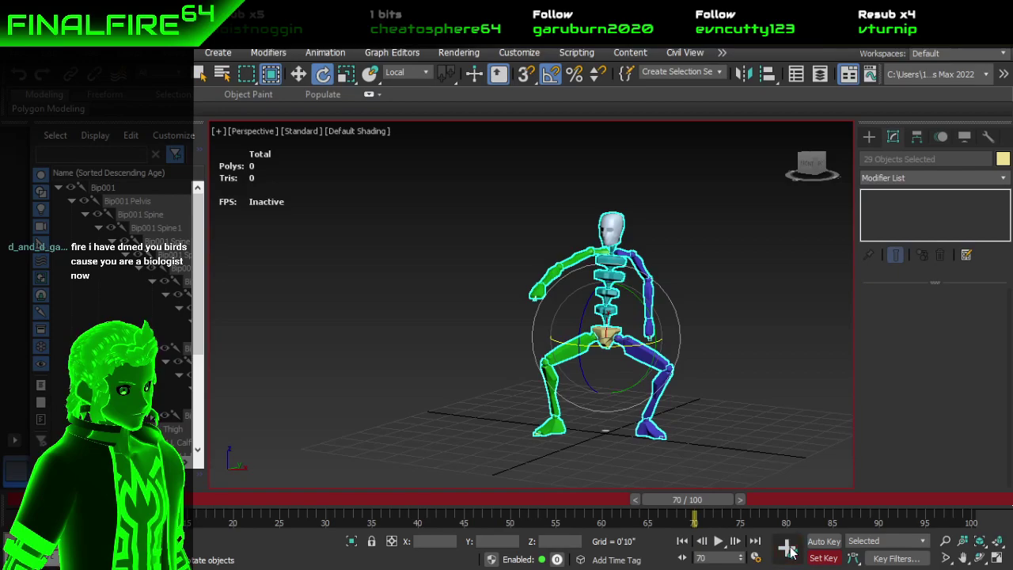
pyautogui.press('w')
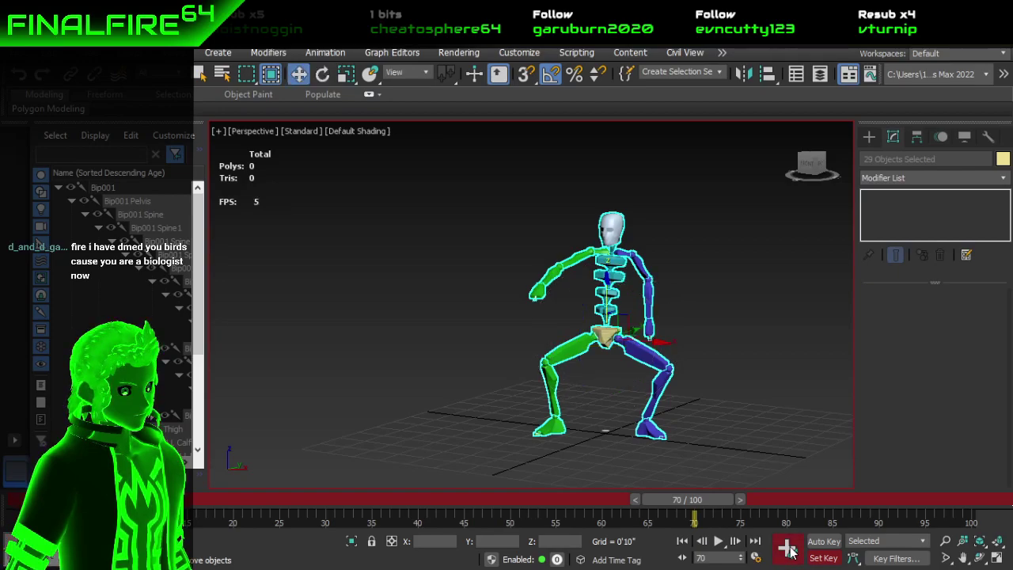
pyautogui.click(708, 409)
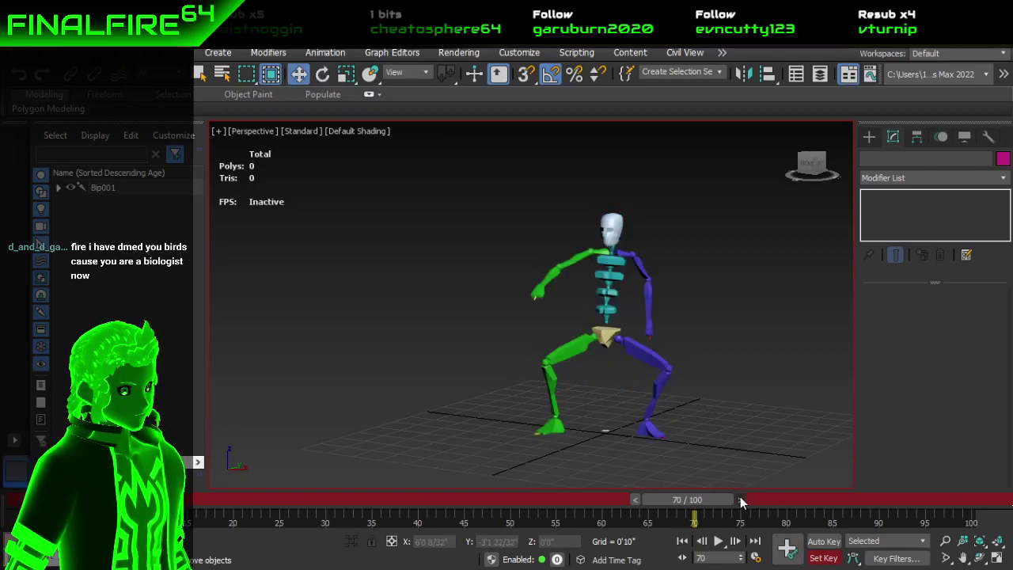
# Step: Turn on Auto Key, shift the Bip001 root about 30/32" along the Y axis at frame 70, and undo the move
pyautogui.click(824, 542)
pyautogui.moveTo(707, 499); pyautogui.dragTo(705, 503)
pyautogui.press('w')
pyautogui.click(570, 342)
pyautogui.click(137, 188)
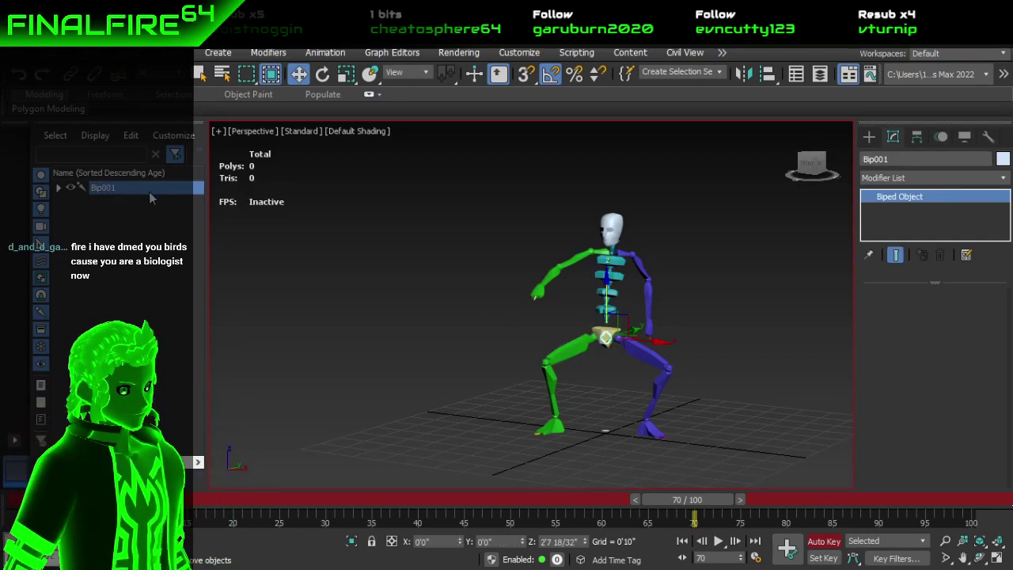
pyautogui.moveTo(639, 328); pyautogui.dragTo(640, 328)
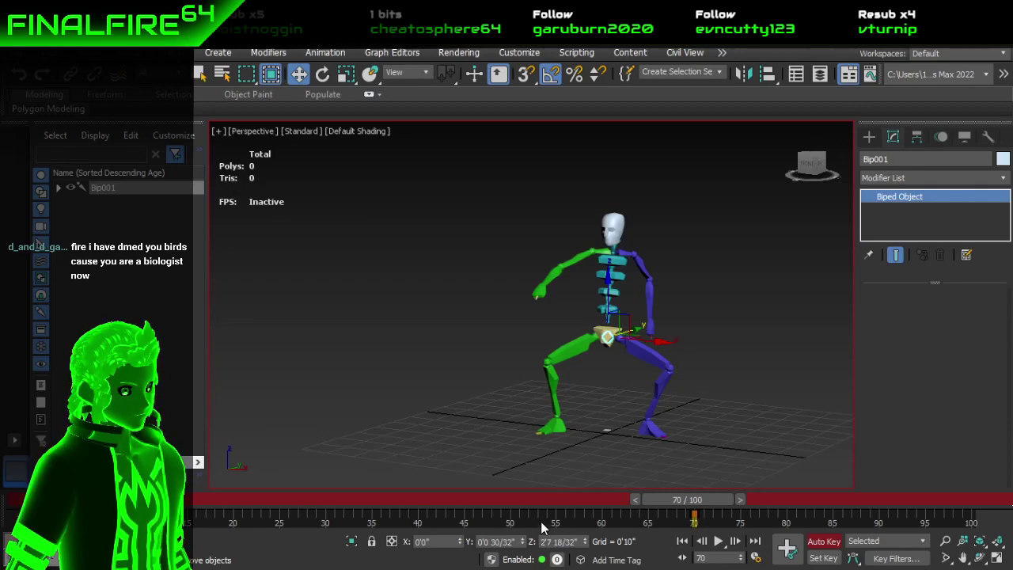
pyautogui.rightClick(583, 545)
pyautogui.hotkey('ctrl', 'z')
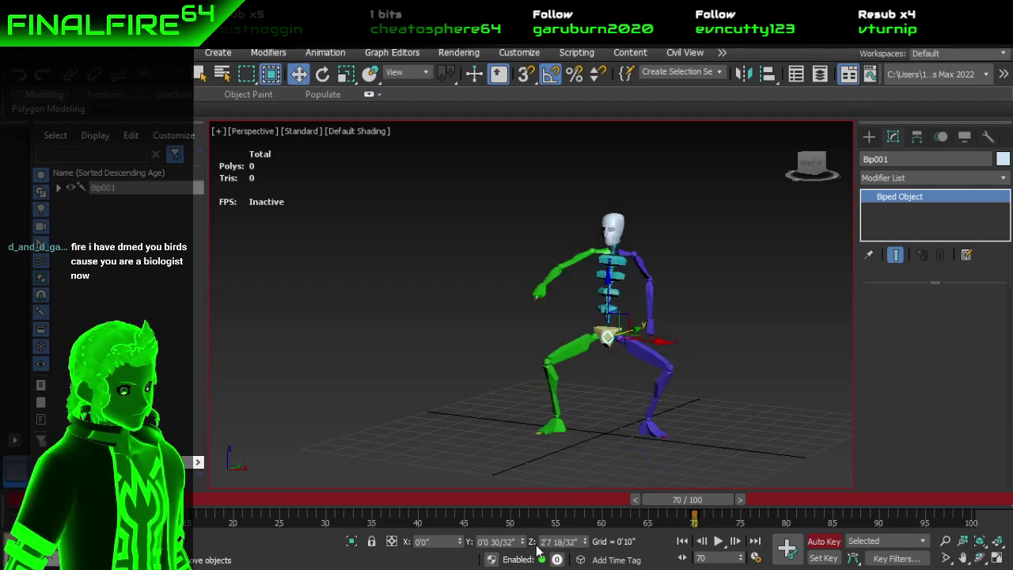
# Step: Go to frame 0 on the timeline and switch from Auto Key to Set Key mode
pyautogui.moveTo(686, 500); pyautogui.dragTo(79, 505)
pyautogui.press('w')
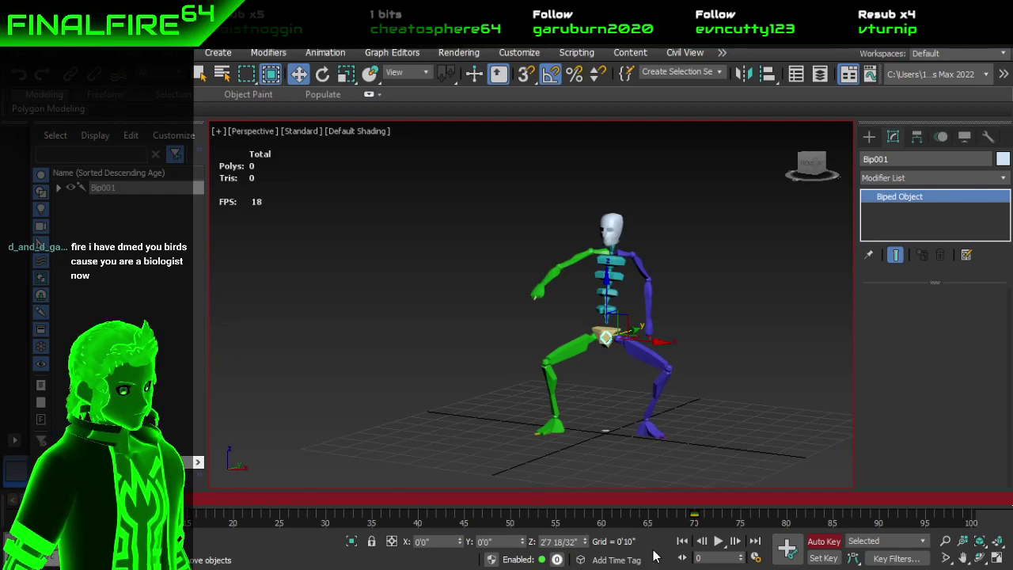
pyautogui.click(824, 558)
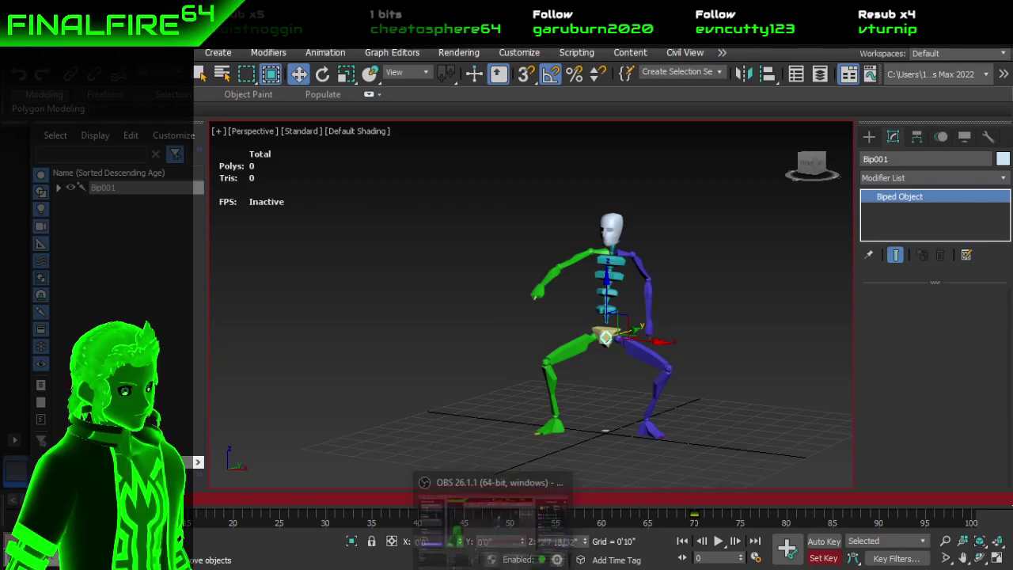
# Step: Switch to Chrome, open the bookmarked FinalFire64 Twitch channel in a new tab, and mute the site
pyautogui.moveTo(262, 569)
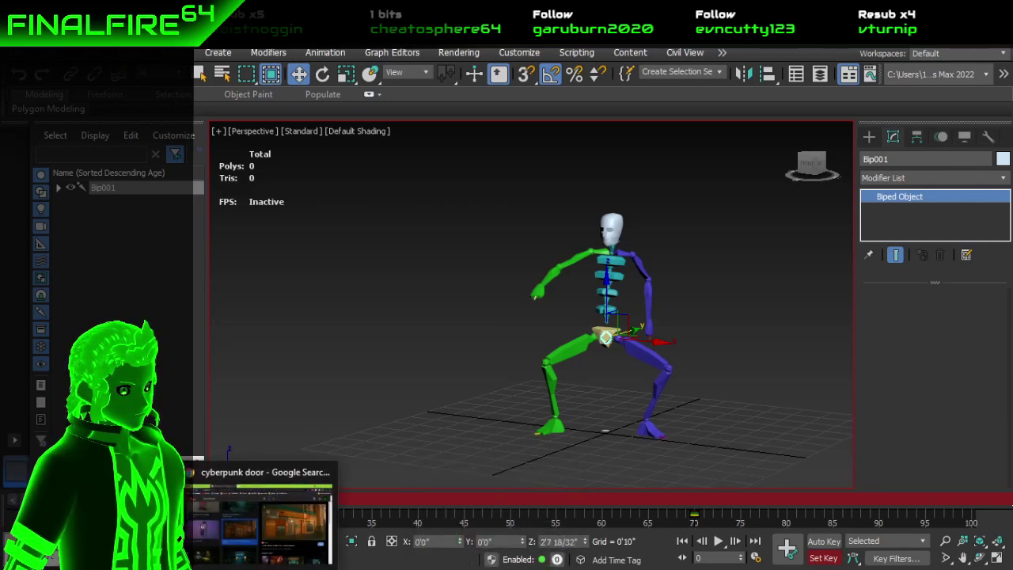
pyautogui.click(261, 519)
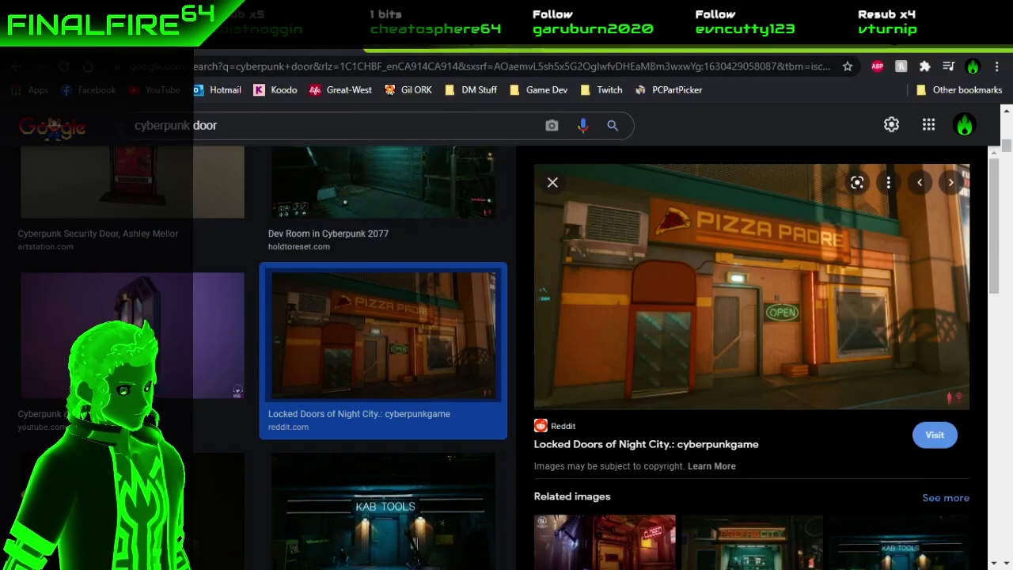
pyautogui.click(561, 50)
pyautogui.click(604, 92)
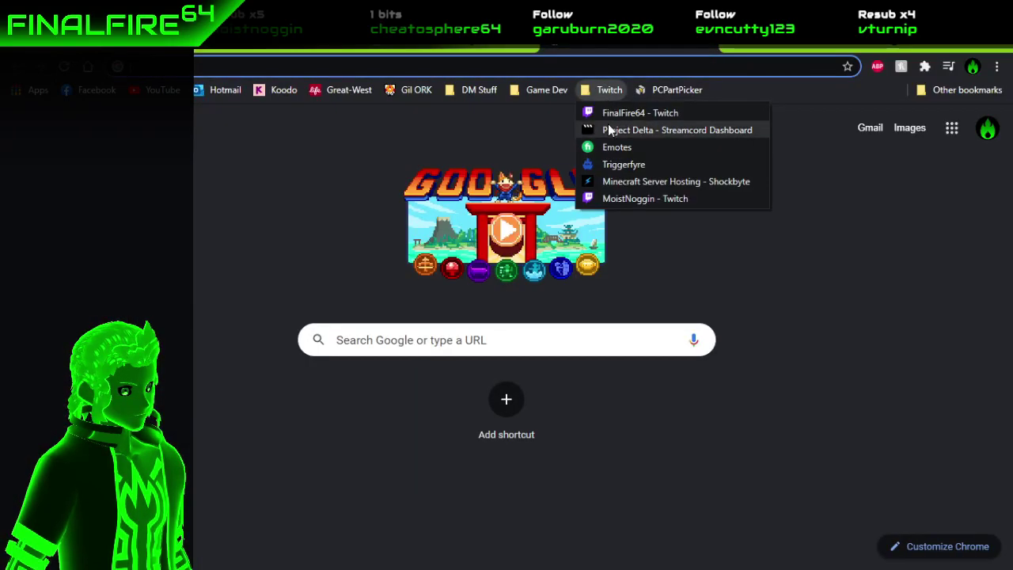
pyautogui.click(609, 125)
pyautogui.click(603, 93)
pyautogui.click(622, 111)
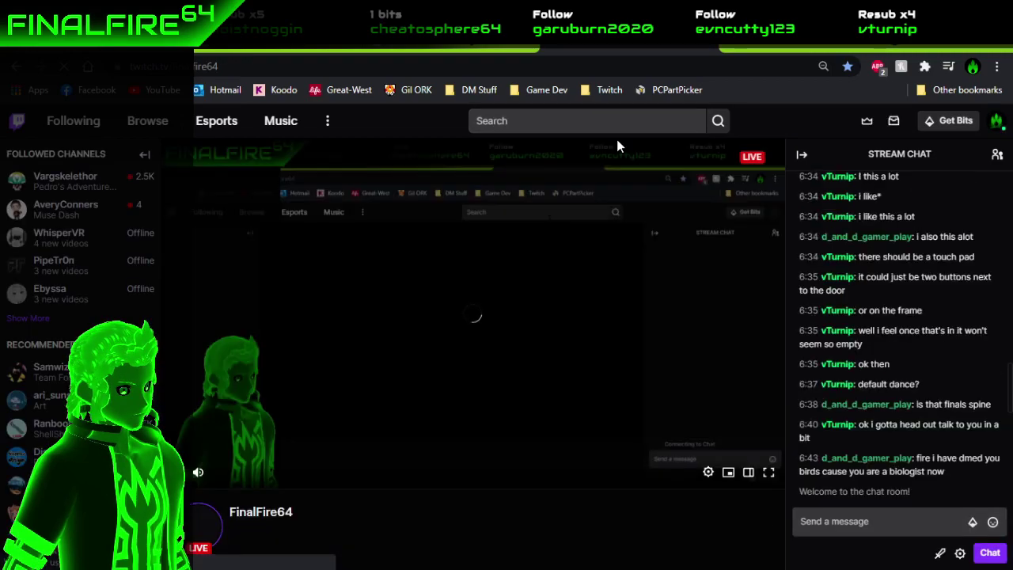
pyautogui.rightClick(598, 40)
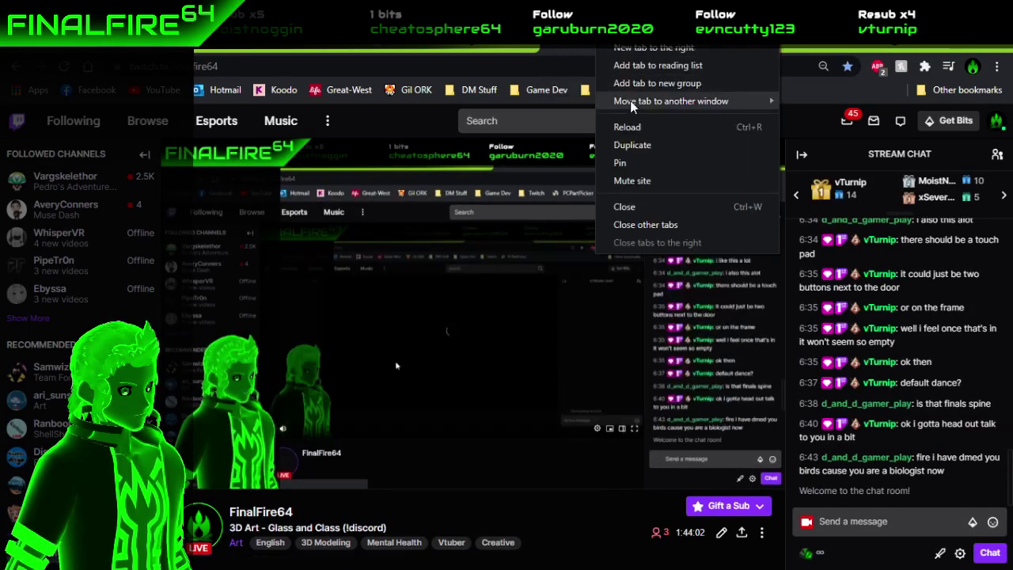
pyautogui.click(653, 180)
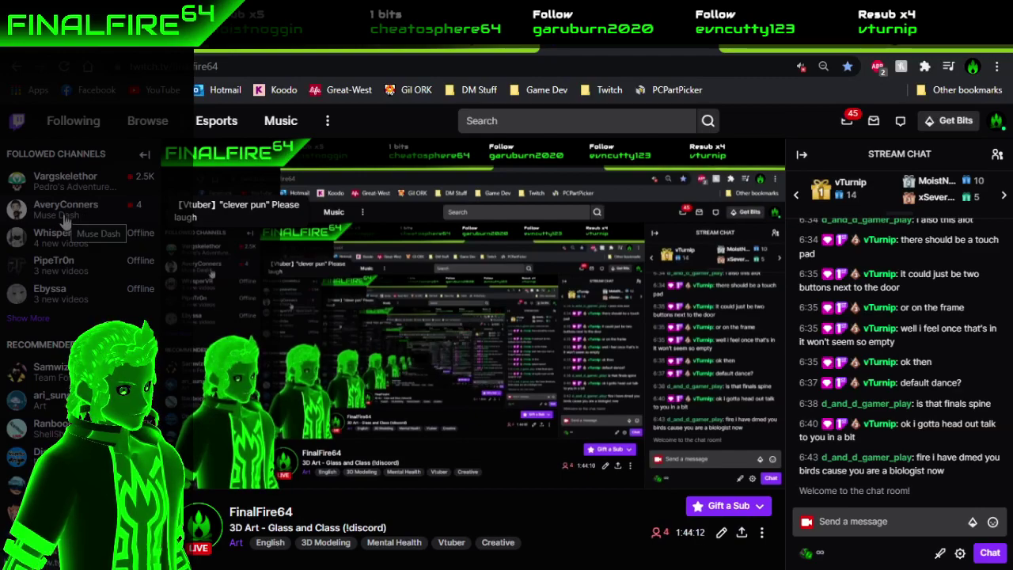
# Step: Check the followed channels and search Twitch for "vtuber"
pyautogui.moveTo(72, 294)
pyautogui.scroll(-1, 71, 294)
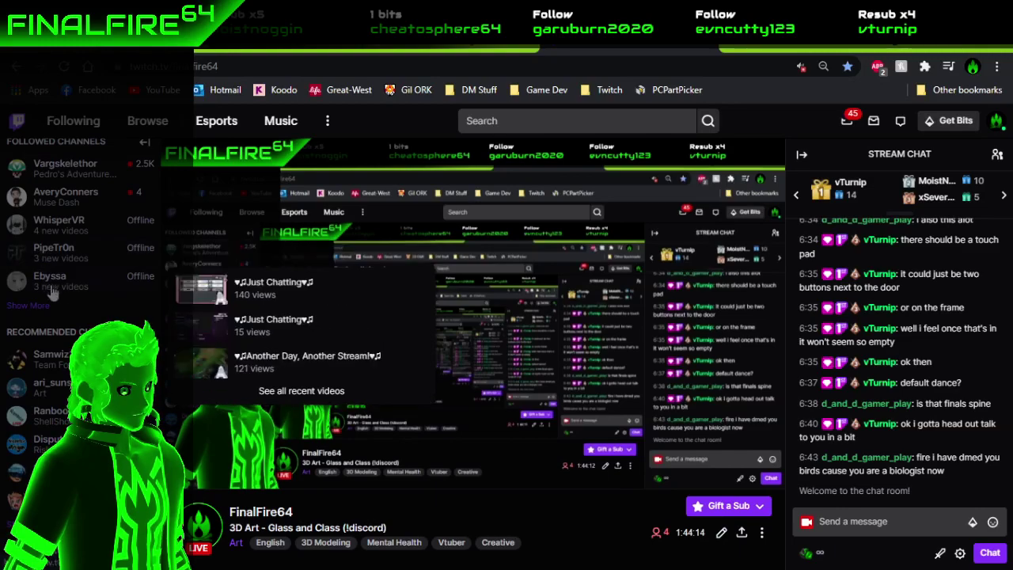
pyautogui.click(507, 120)
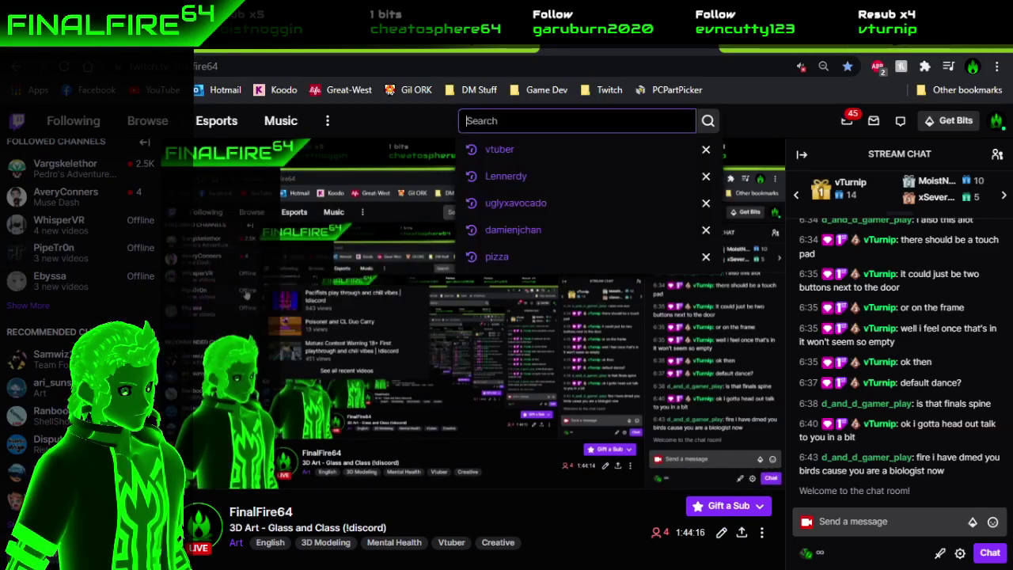
pyautogui.write('vtuber')
pyautogui.press('Return')
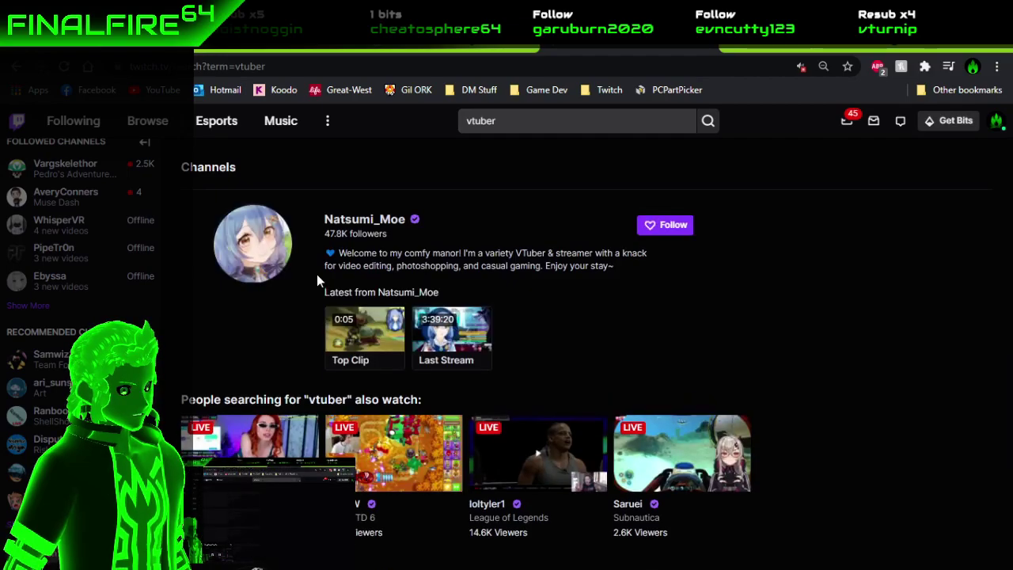
# Step: Look through the vtuber search results and expand the channel list by five more channels
pyautogui.scroll(-1, 317, 279)
pyautogui.scroll(-4, 317, 274)
pyautogui.scroll(5, 317, 274)
pyautogui.scroll(-2, 316, 274)
pyautogui.scroll(-5, 316, 274)
pyautogui.scroll(1, 588, 264)
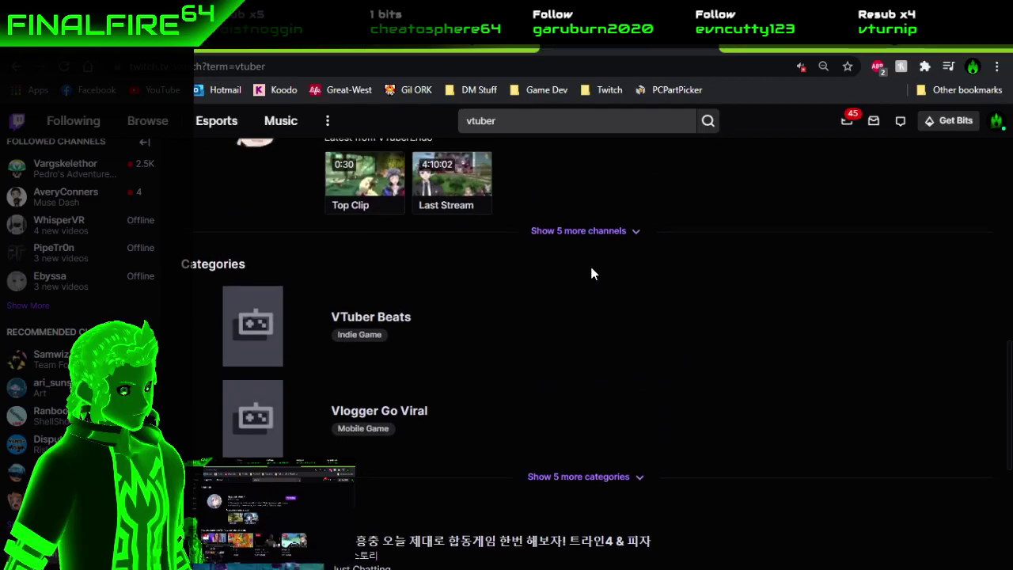
pyautogui.click(589, 232)
pyautogui.scroll(-3, 718, 393)
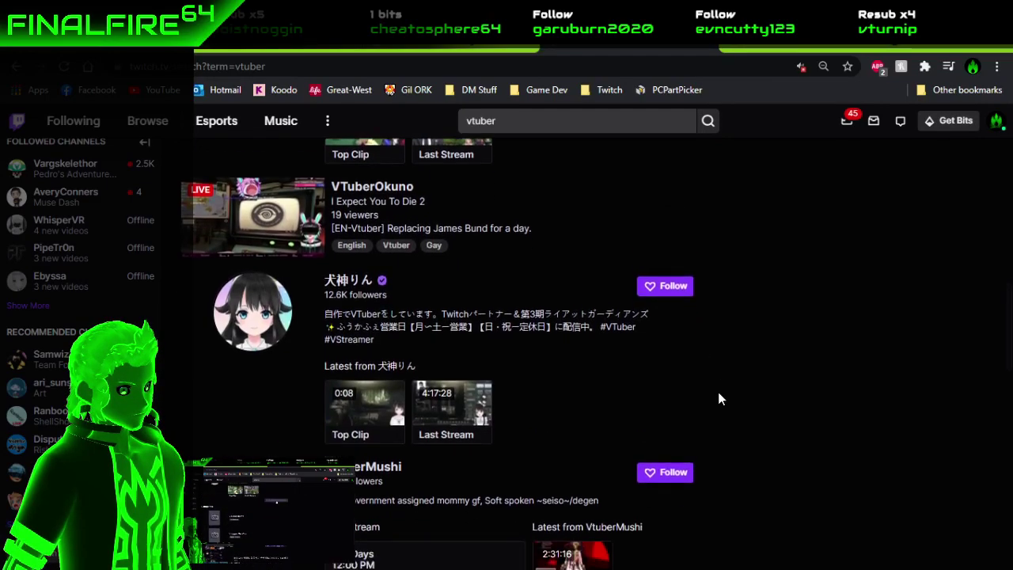
pyautogui.scroll(-1, 719, 395)
# Step: Search Twitch for "3d modelling" in place of the vtuber search
pyautogui.click(569, 120)
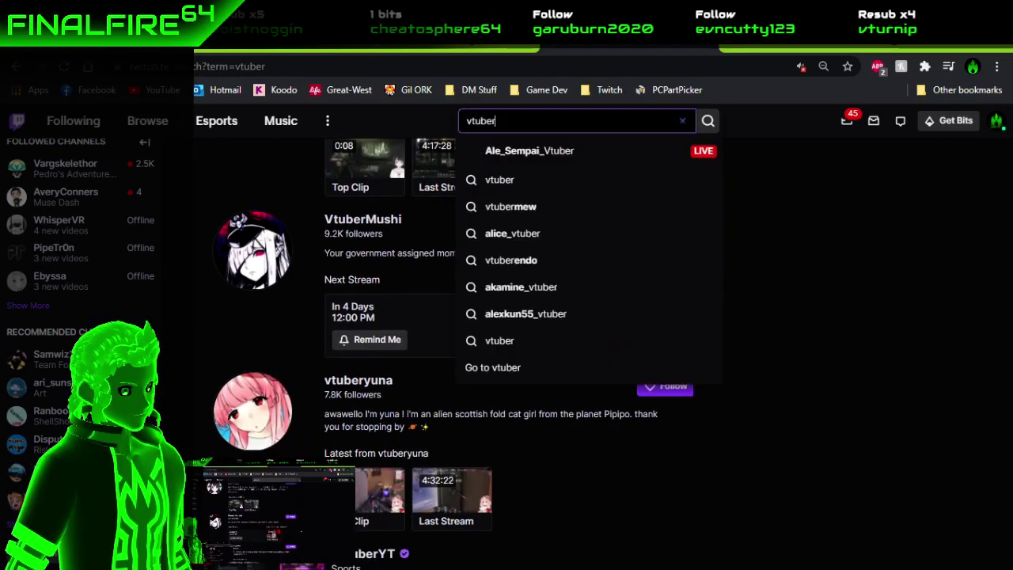
pyautogui.hotkey('ctrl', 'a')
pyautogui.write('3d mo')
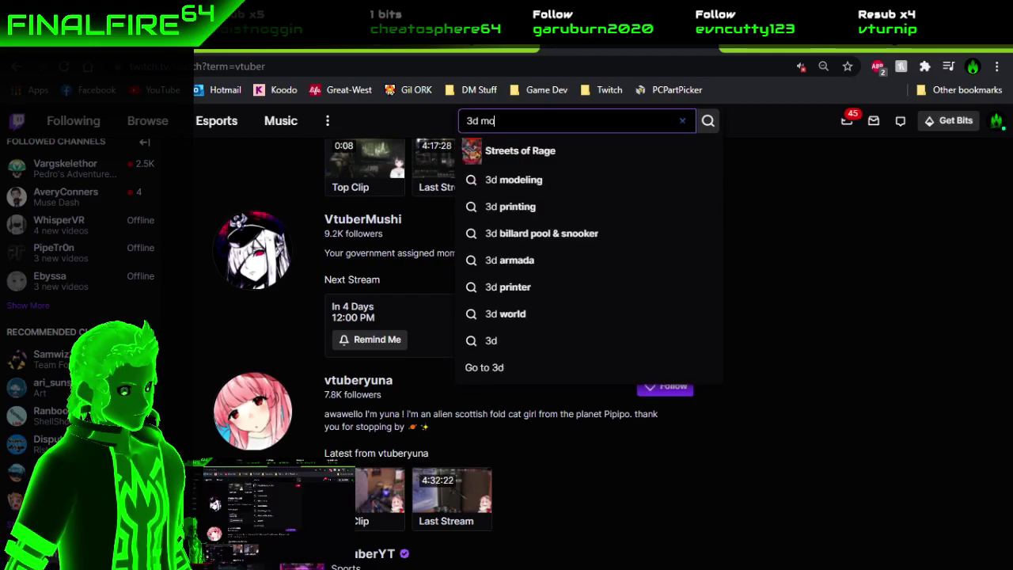
pyautogui.write('delling')
pyautogui.press('Return')
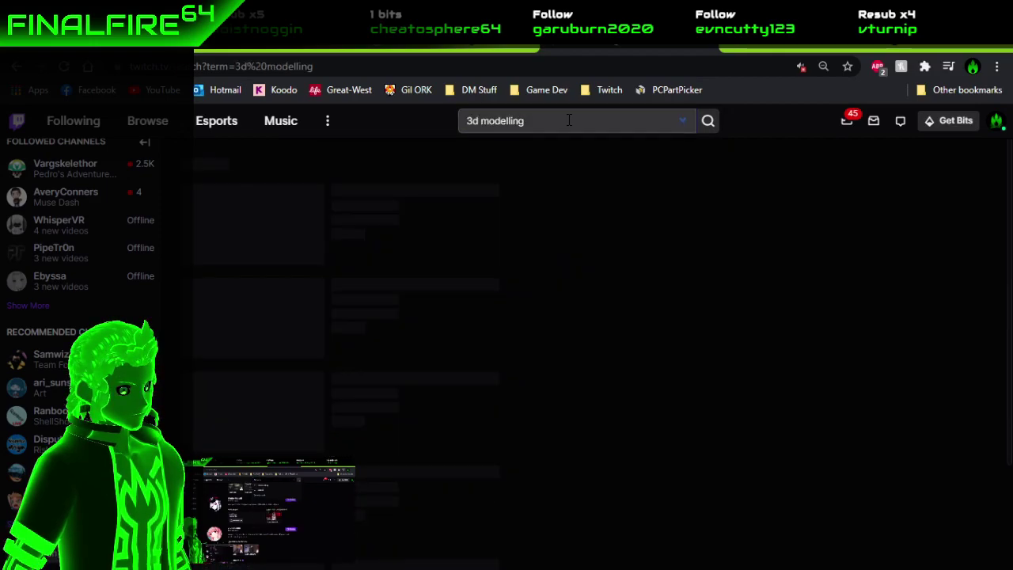
# Step: Repeat the Twitch search with the spelling "3d modeling" and look through the resulting channels
pyautogui.click(513, 120)
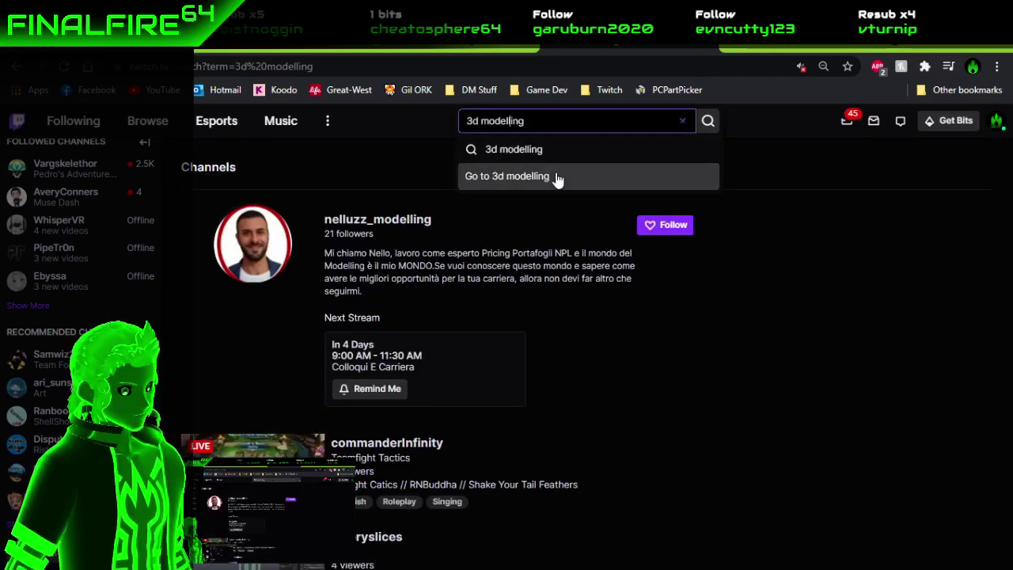
pyautogui.click(558, 177)
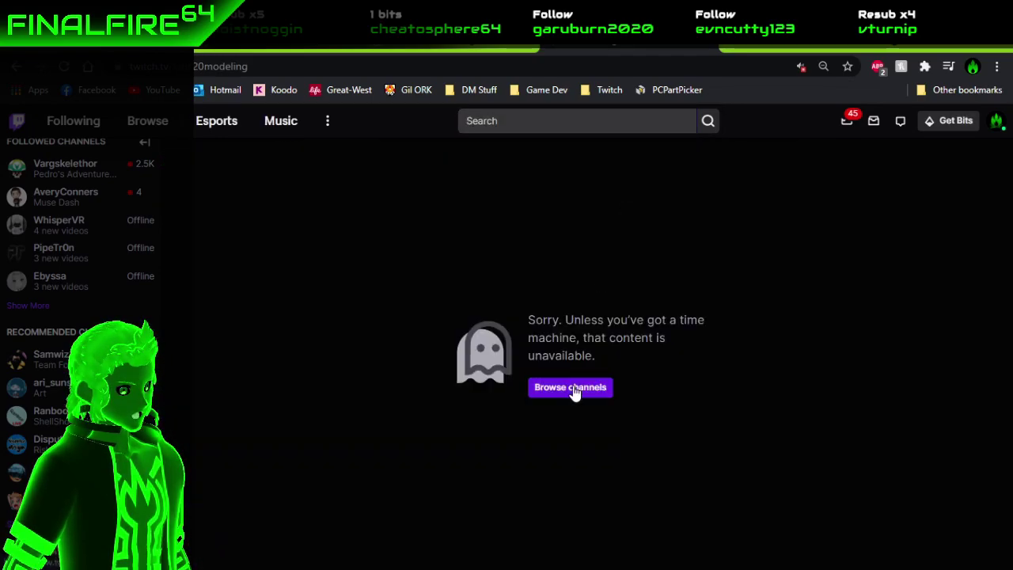
pyautogui.click(532, 122)
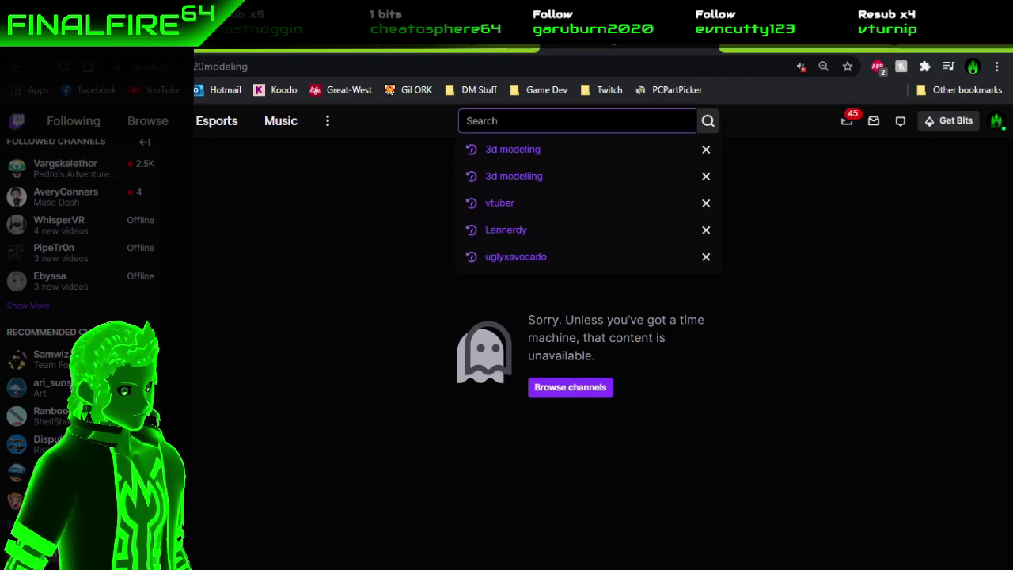
pyautogui.press('Down')
pyautogui.press('Return')
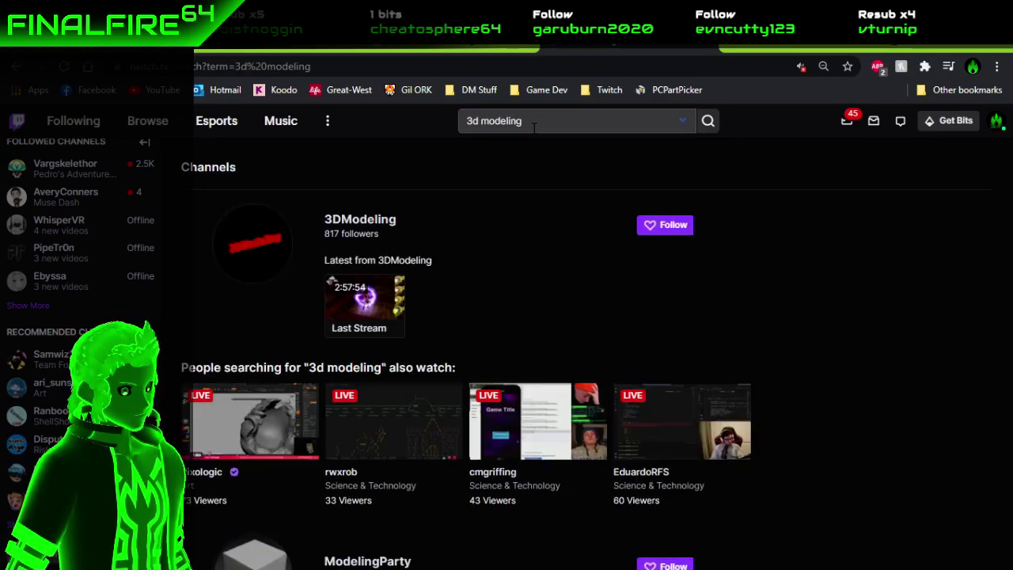
pyautogui.scroll(-3, 552, 233)
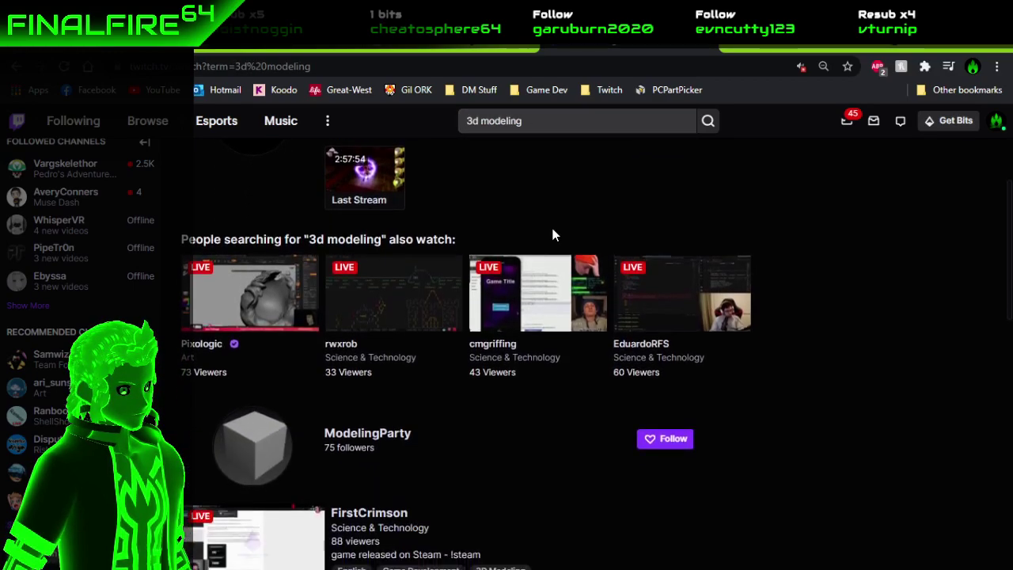
# Step: Expand the "3d modeling" channel results by five more channels and look through them
pyautogui.scroll(-3, 784, 291)
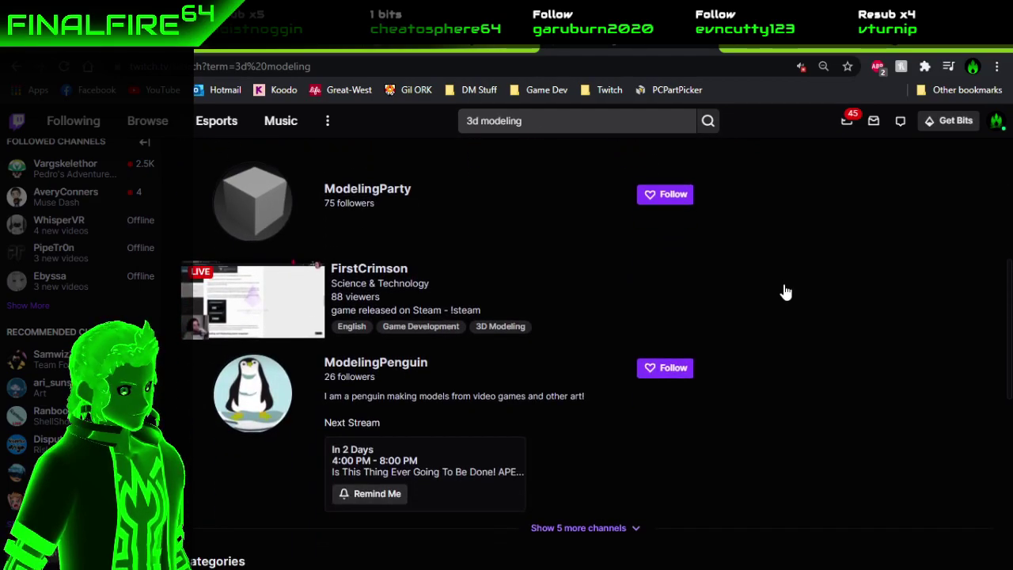
pyautogui.scroll(-5, 784, 289)
pyautogui.scroll(4, 785, 290)
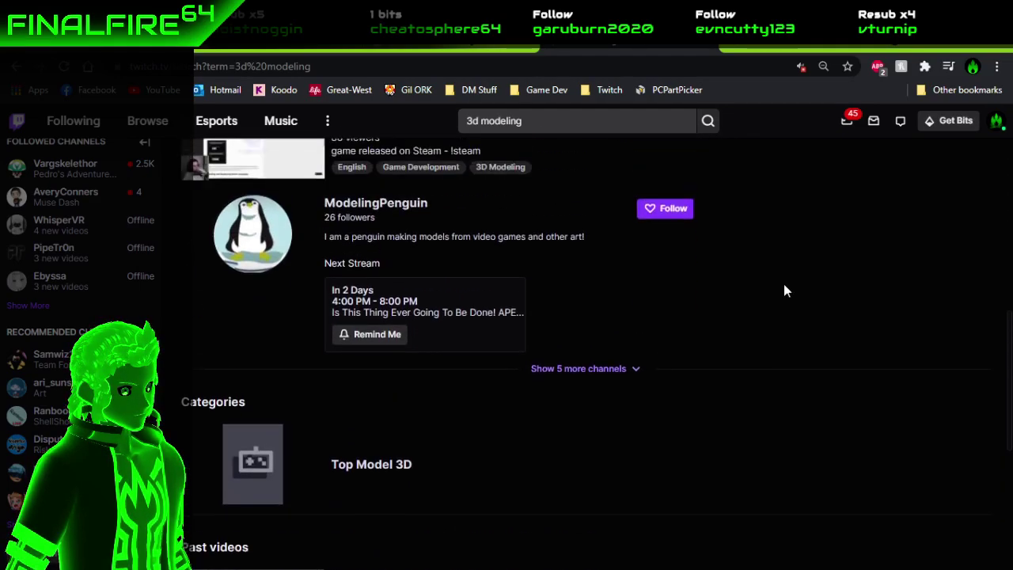
pyautogui.scroll(4, 611, 420)
pyautogui.scroll(-4, 611, 420)
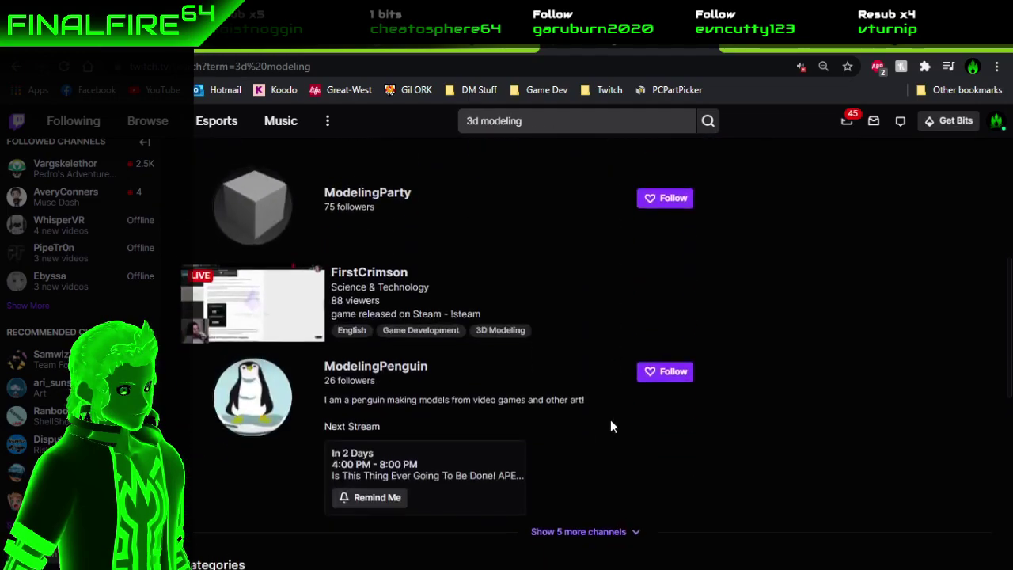
pyautogui.click(611, 535)
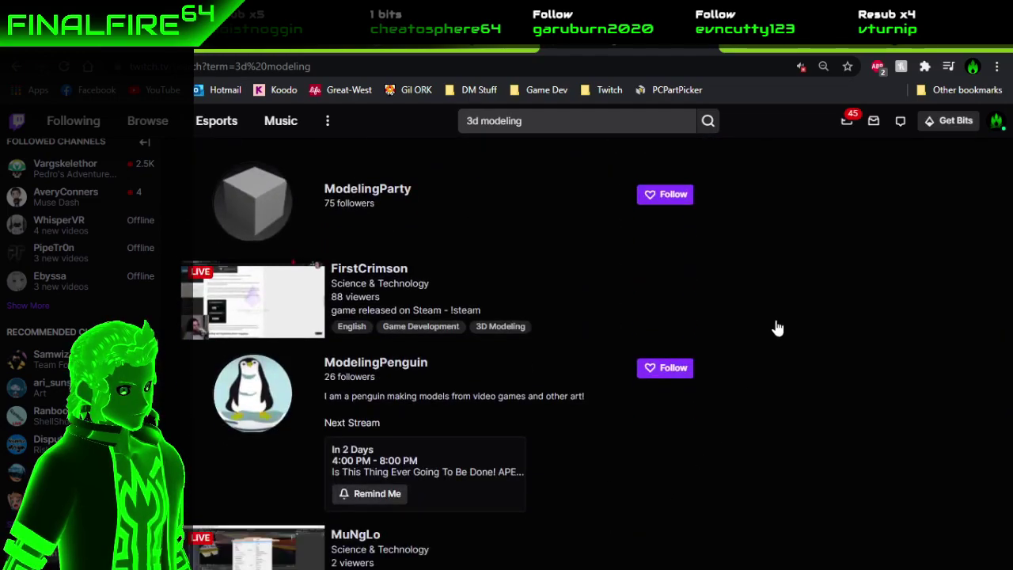
pyautogui.scroll(-3, 792, 309)
pyautogui.scroll(-12, 798, 301)
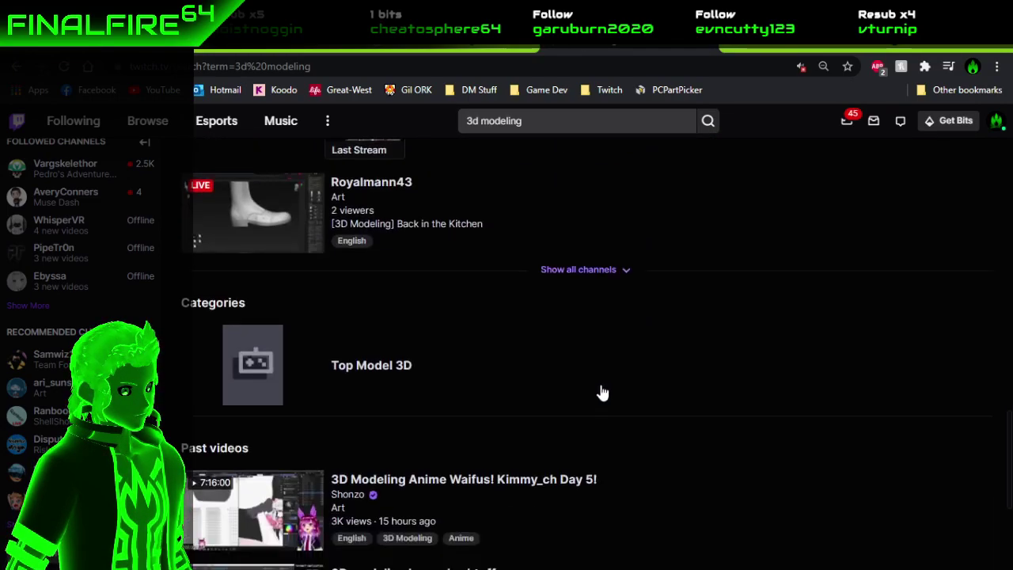
pyautogui.scroll(3, 649, 331)
pyautogui.scroll(-3, 650, 331)
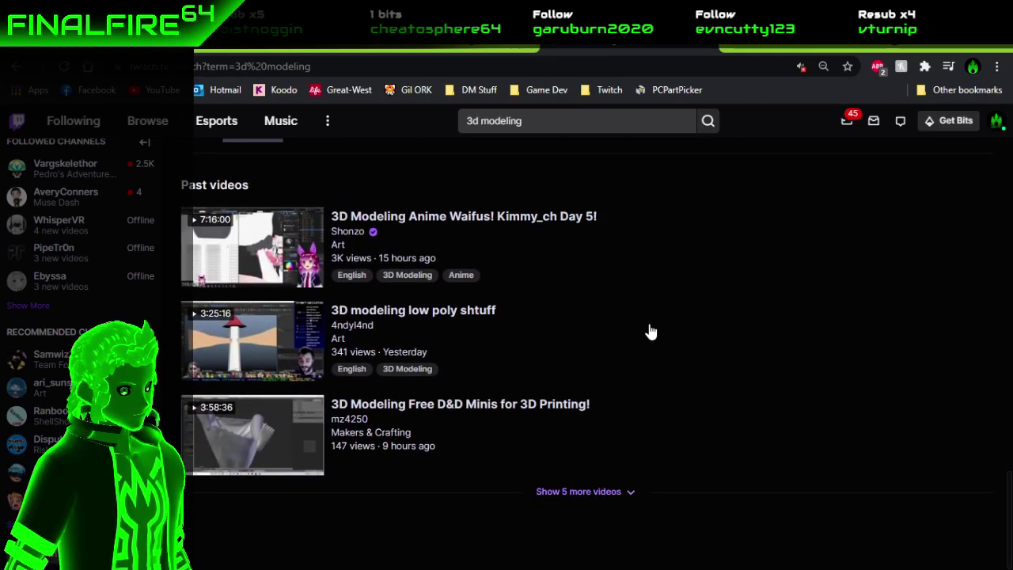
# Step: Expand the past videos by five more and open the complete list of past videos
pyautogui.click(582, 495)
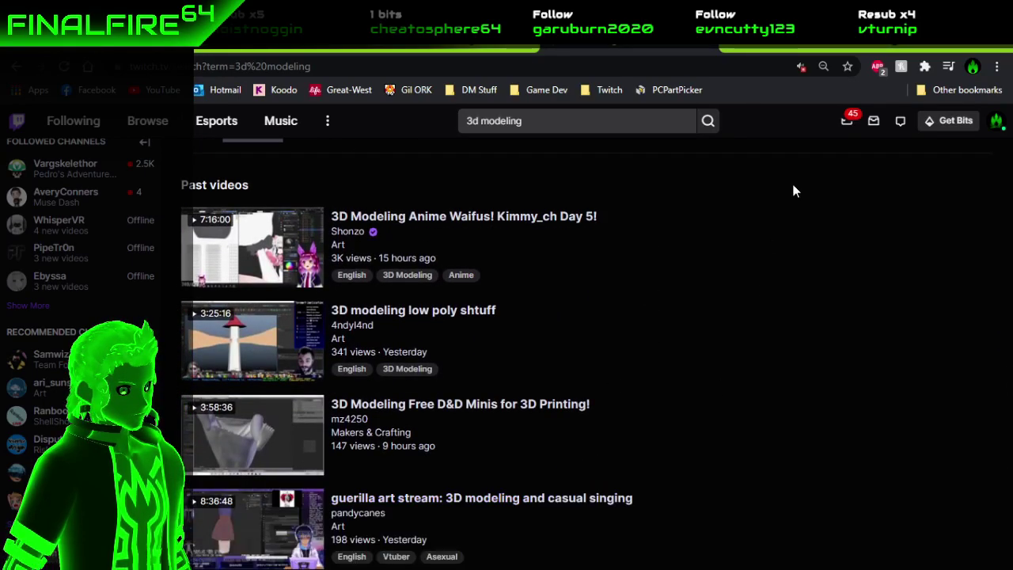
pyautogui.moveTo(810, 166); pyautogui.dragTo(824, 456, button='middle')
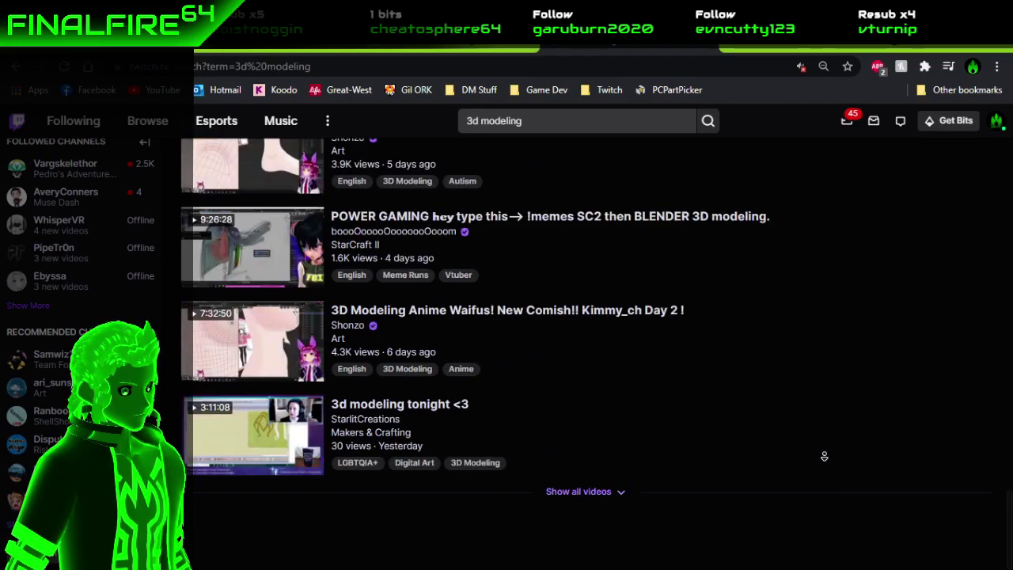
pyautogui.click(601, 492)
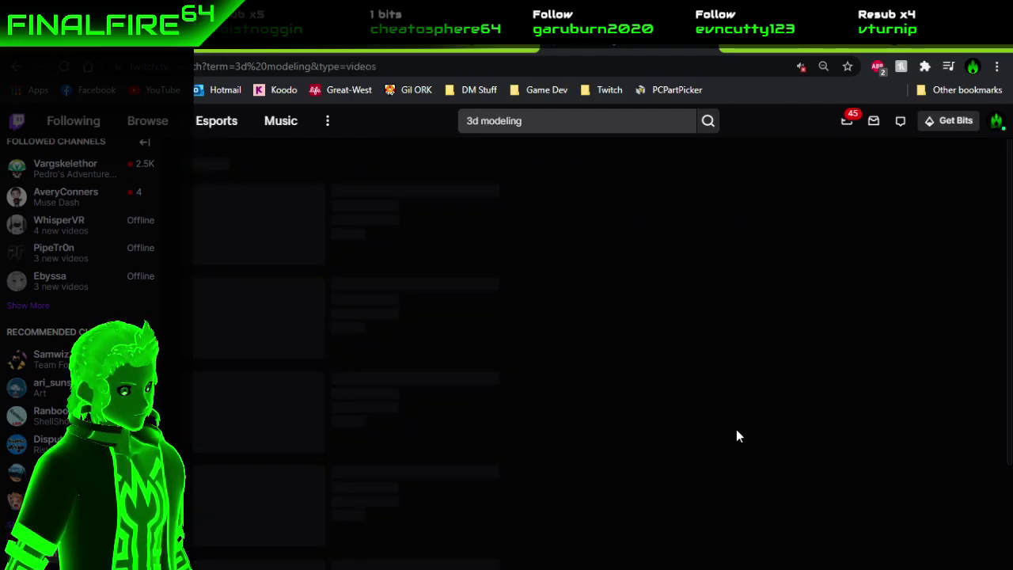
# Step: Look through the complete list of past 3D modeling videos, checking titles, channels and tags
pyautogui.scroll(-6, 737, 437)
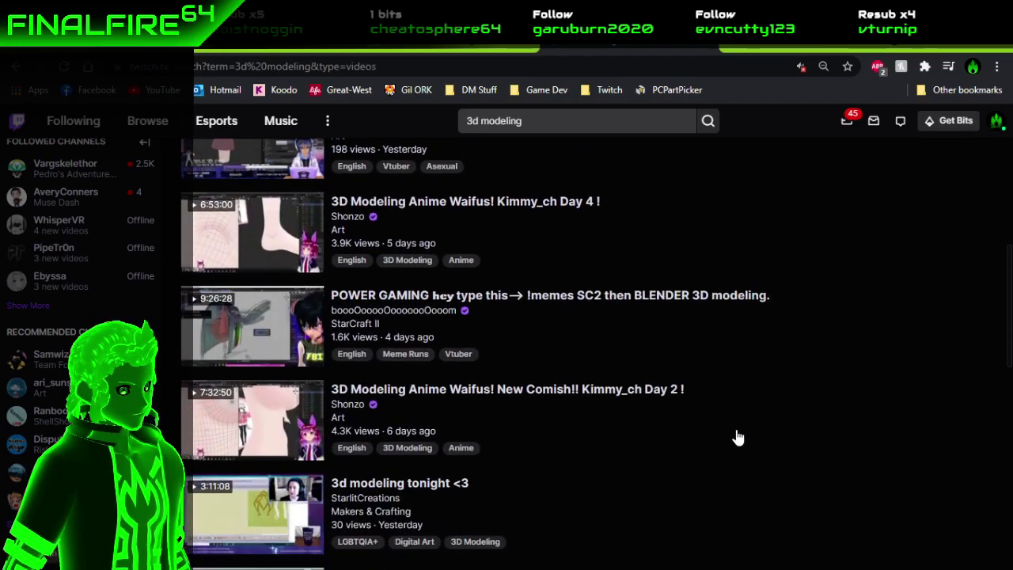
pyautogui.scroll(-6, 737, 438)
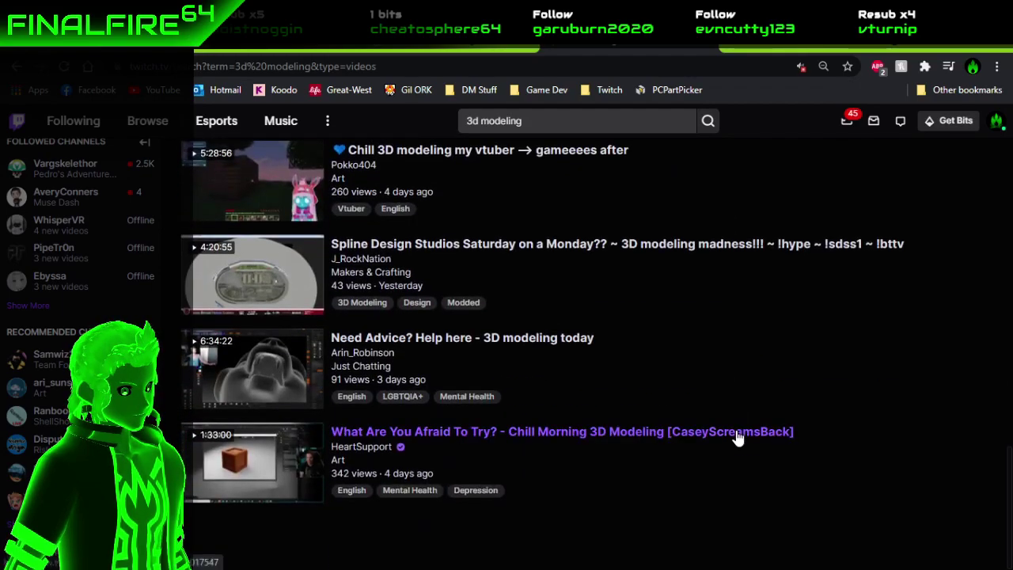
pyautogui.scroll(-4, 737, 438)
pyautogui.scroll(3, 736, 436)
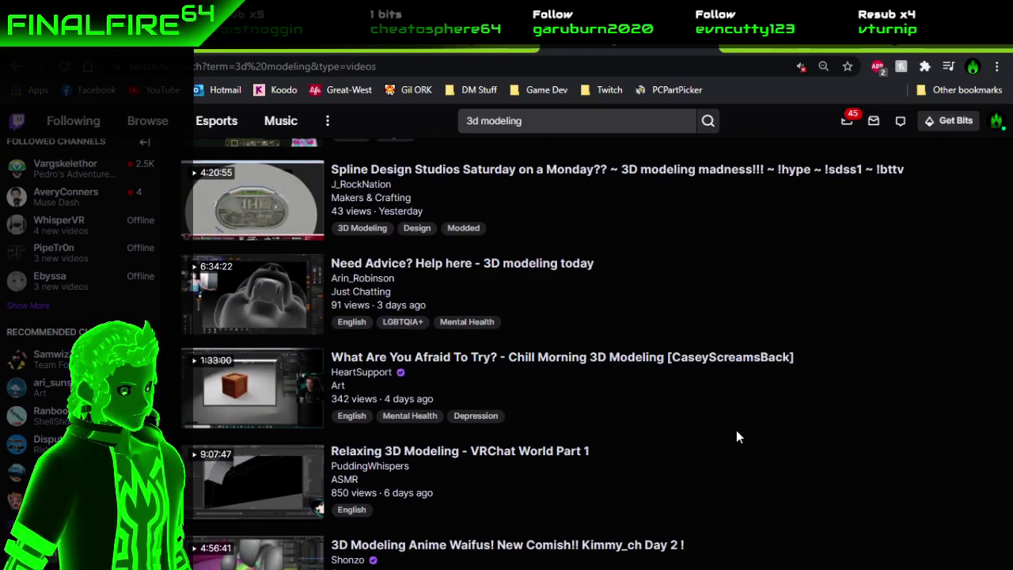
pyautogui.scroll(-17, 736, 437)
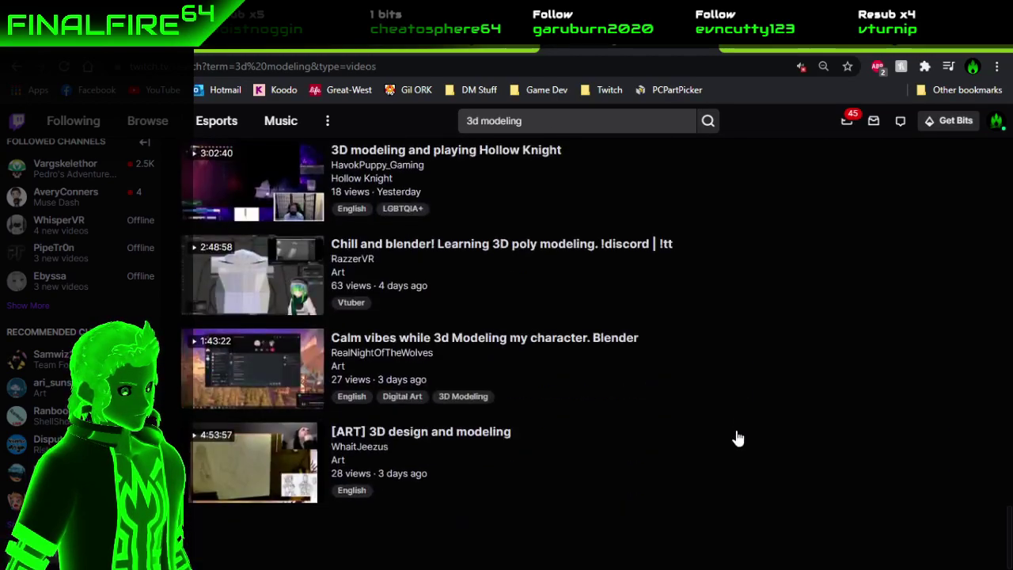
pyautogui.scroll(-8, 737, 438)
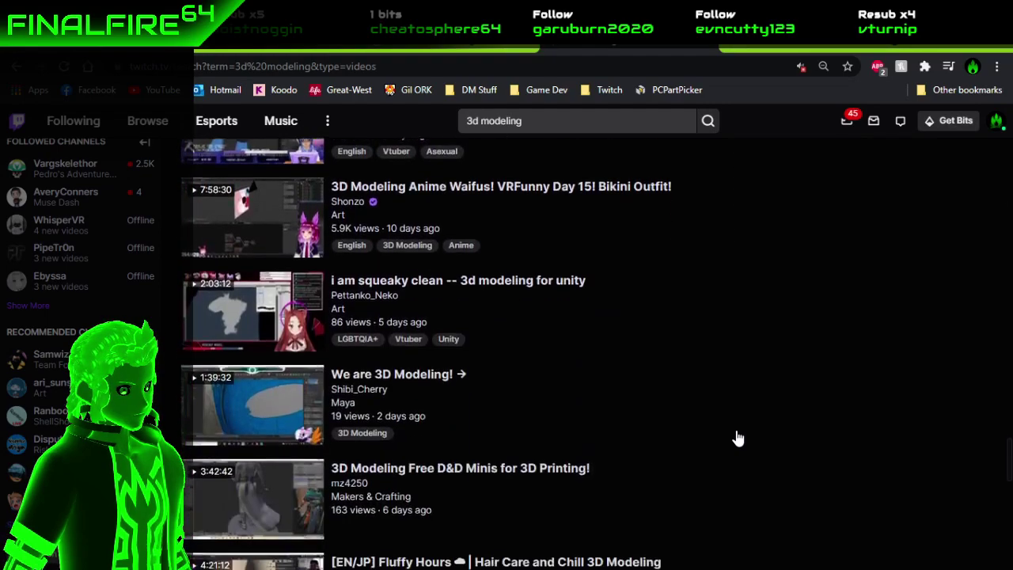
pyautogui.scroll(-5, 738, 438)
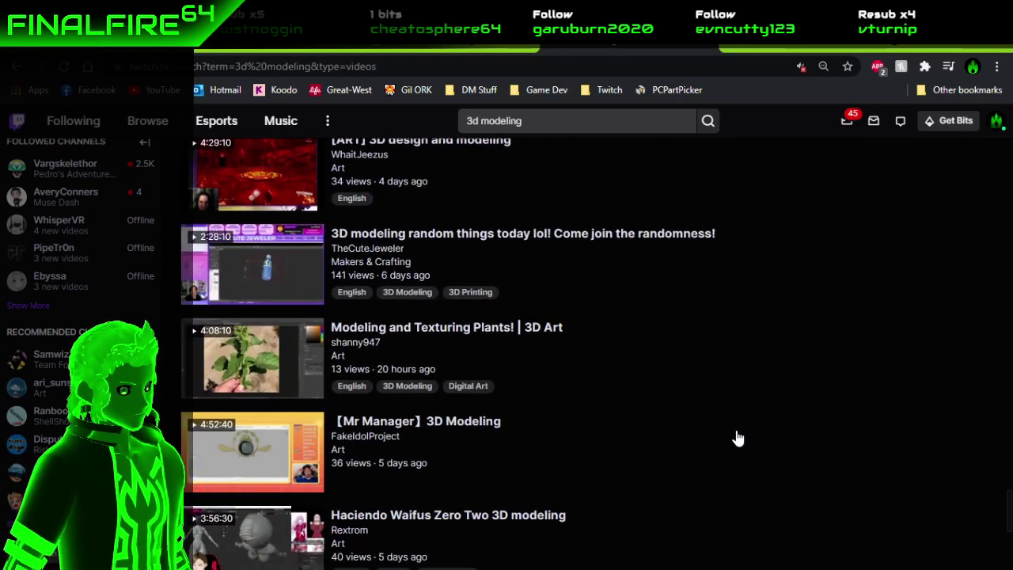
pyautogui.scroll(-4, 737, 437)
pyautogui.scroll(-5, 737, 437)
pyautogui.scroll(-7, 738, 438)
pyautogui.scroll(3, 737, 438)
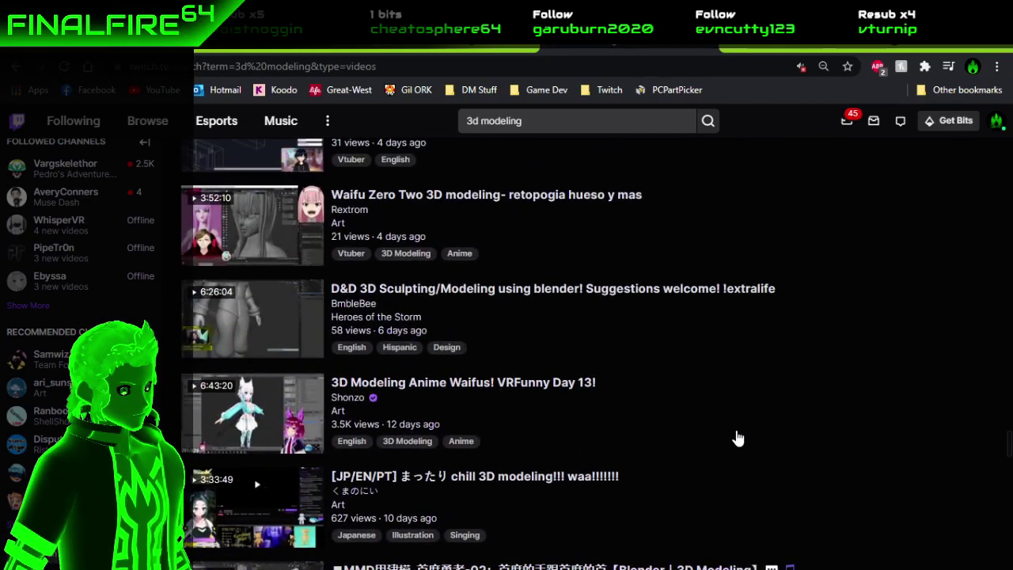
pyautogui.scroll(-6, 737, 438)
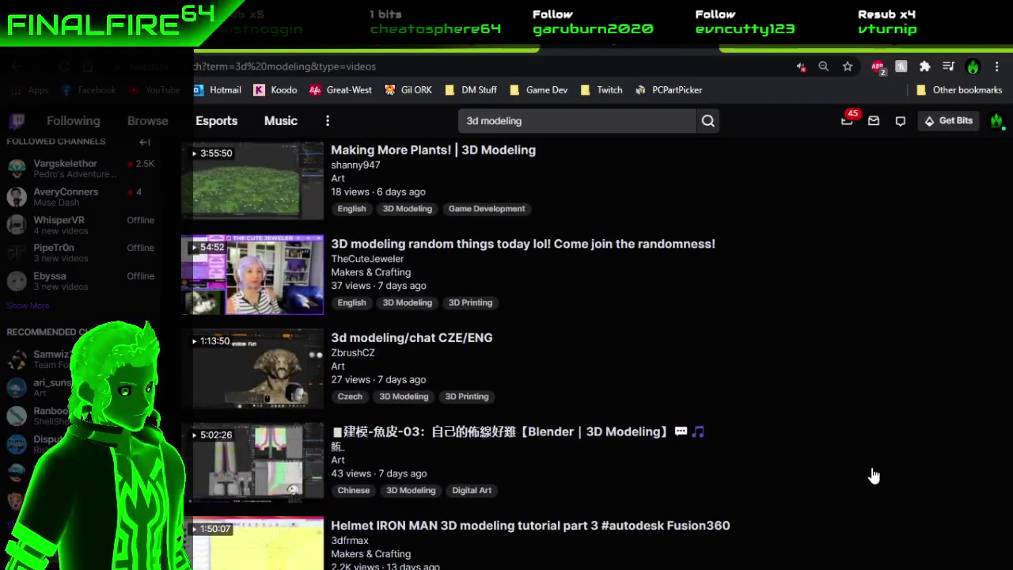
# Step: Return to all "3d modeling" search results and open the complete list of channels
pyautogui.scroll(15, 875, 383)
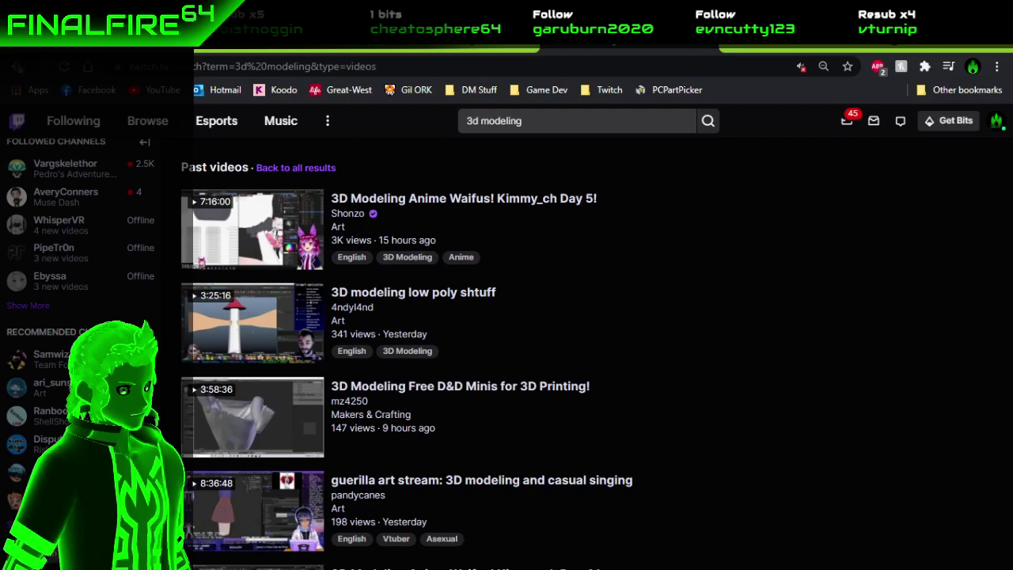
pyautogui.click(296, 167)
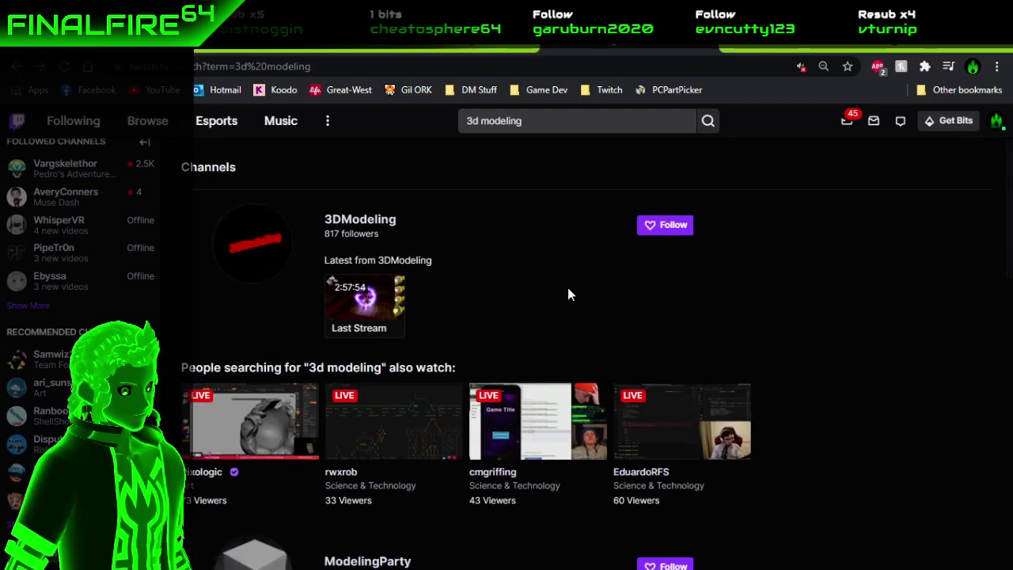
pyautogui.scroll(-7, 568, 295)
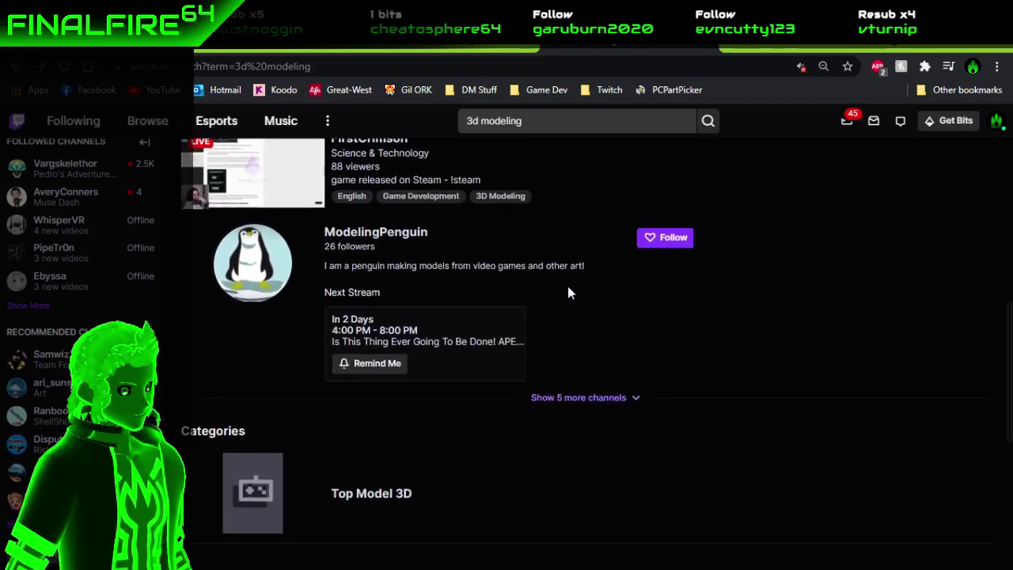
pyautogui.click(611, 229)
pyautogui.scroll(-6, 616, 342)
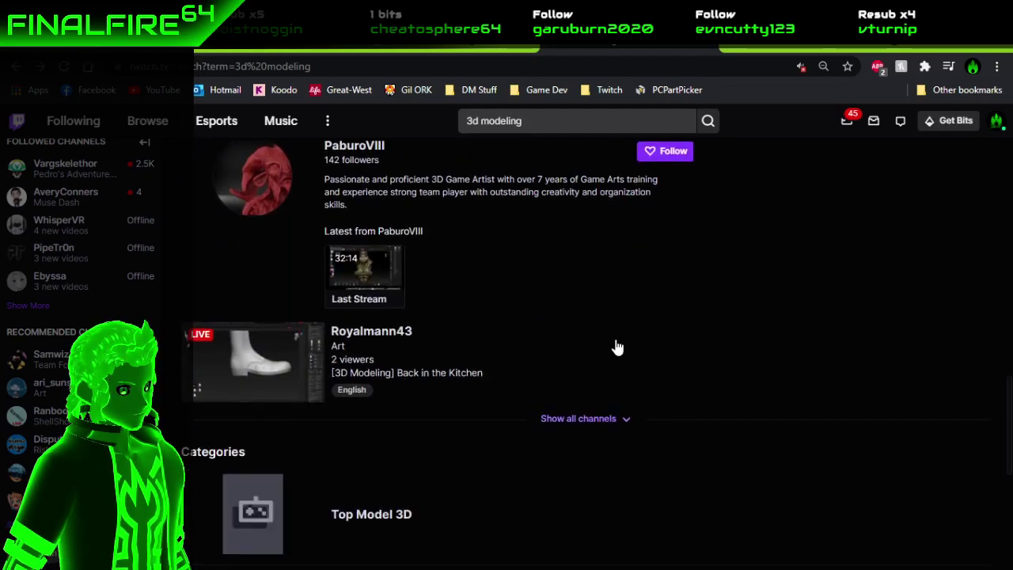
pyautogui.scroll(1, 589, 346)
pyautogui.click(578, 345)
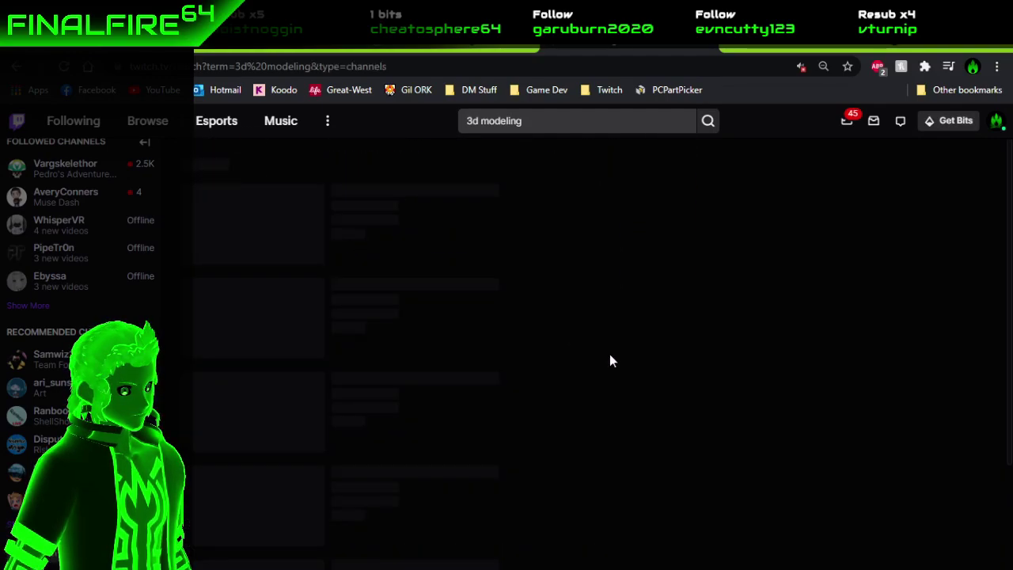
# Step: Look through the complete channel list for live 3D modeling and vtuber streams, checking their categories, titles and tags
pyautogui.scroll(-20, 804, 485)
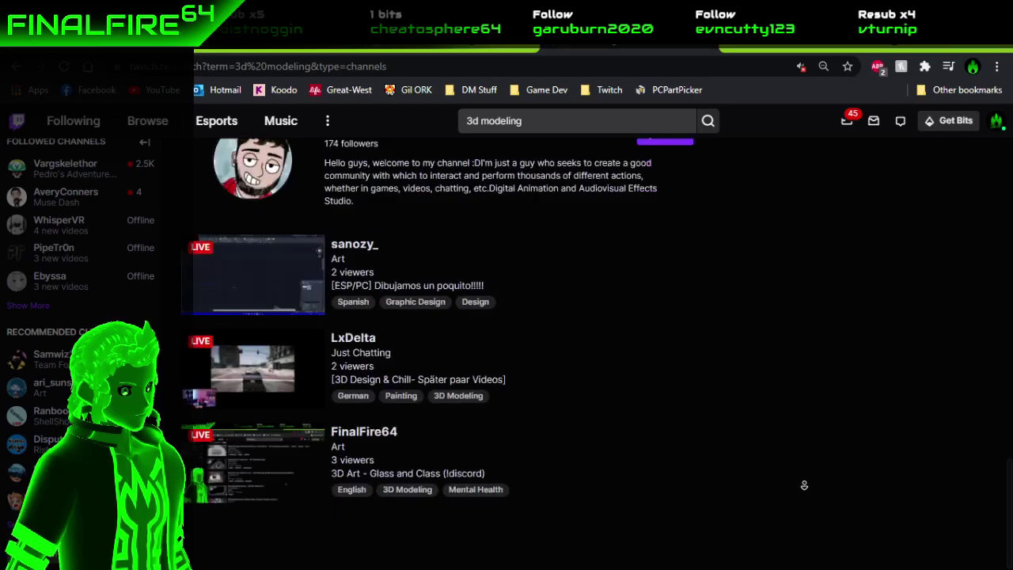
pyautogui.scroll(10, 804, 486)
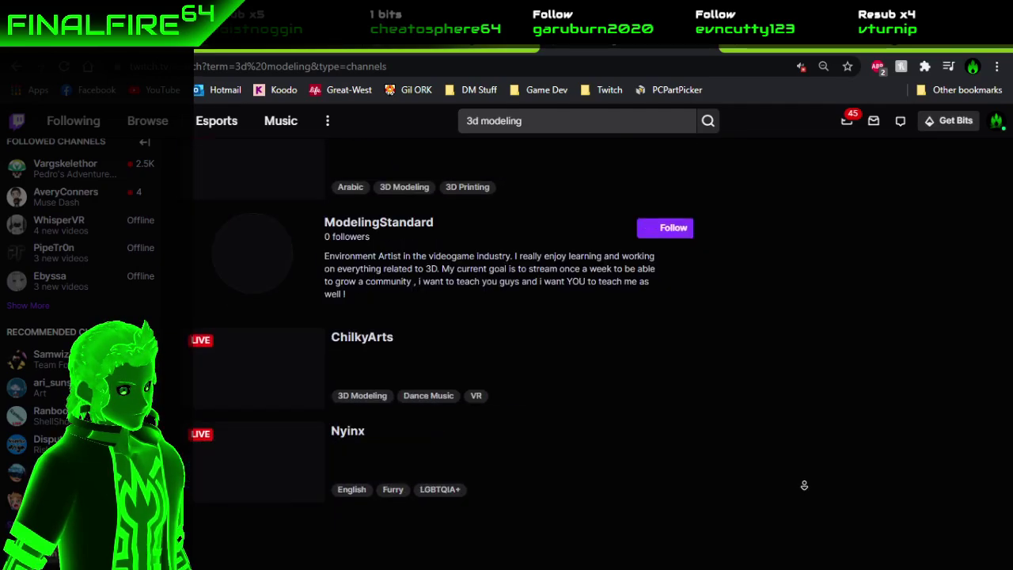
pyautogui.scroll(-15, 804, 485)
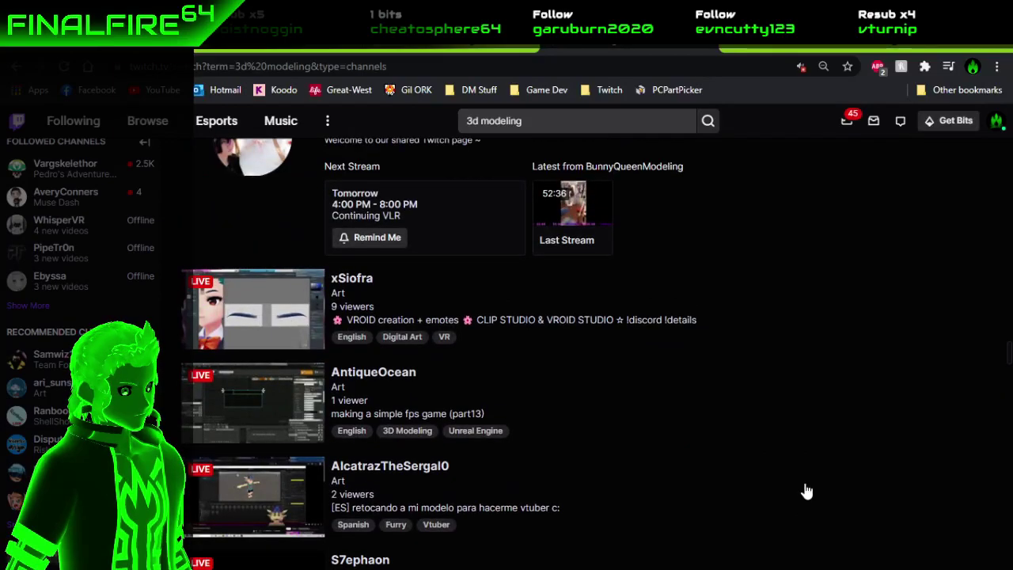
pyautogui.scroll(8, 806, 491)
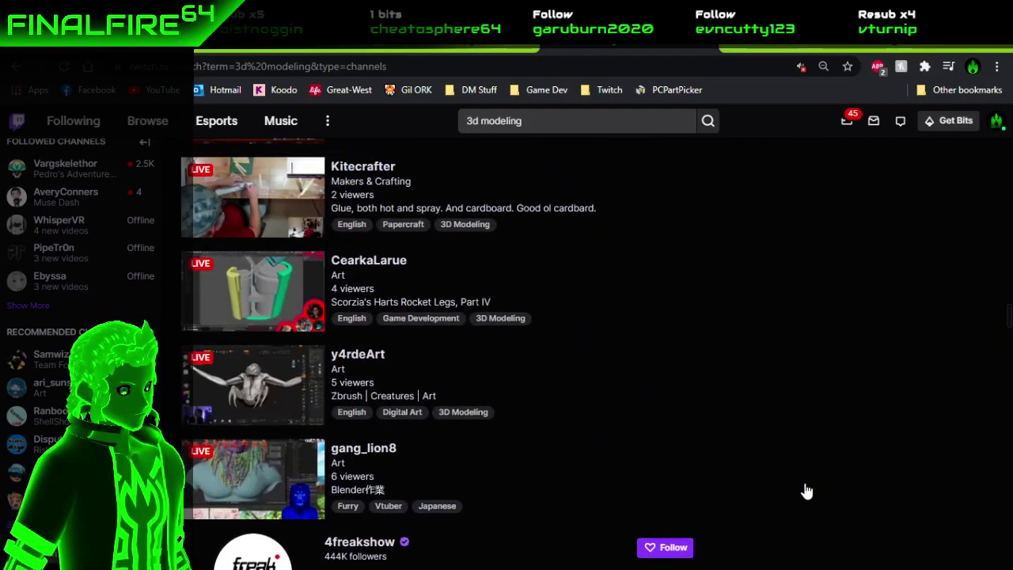
pyautogui.scroll(2, 806, 491)
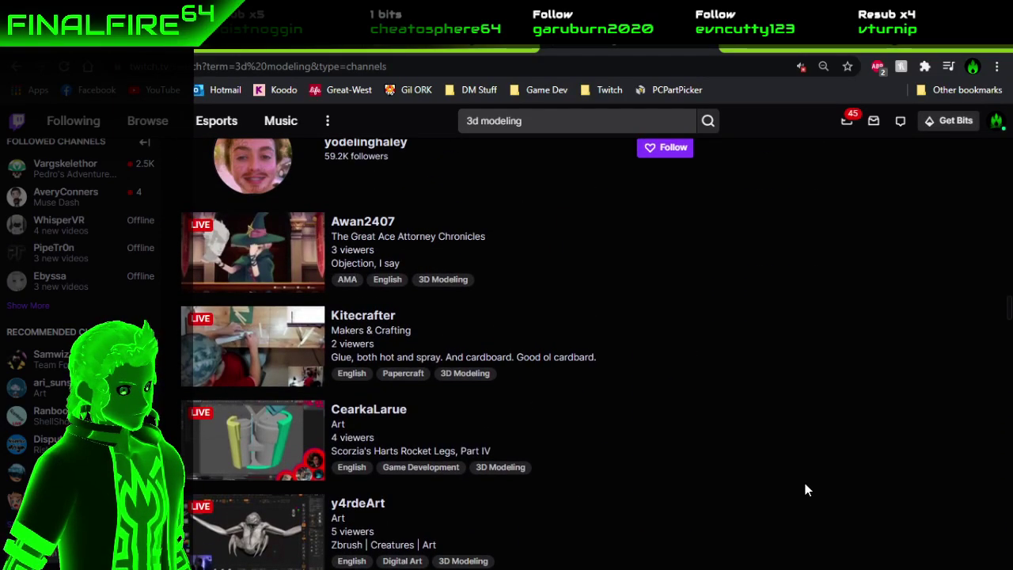
pyautogui.scroll(2, 805, 490)
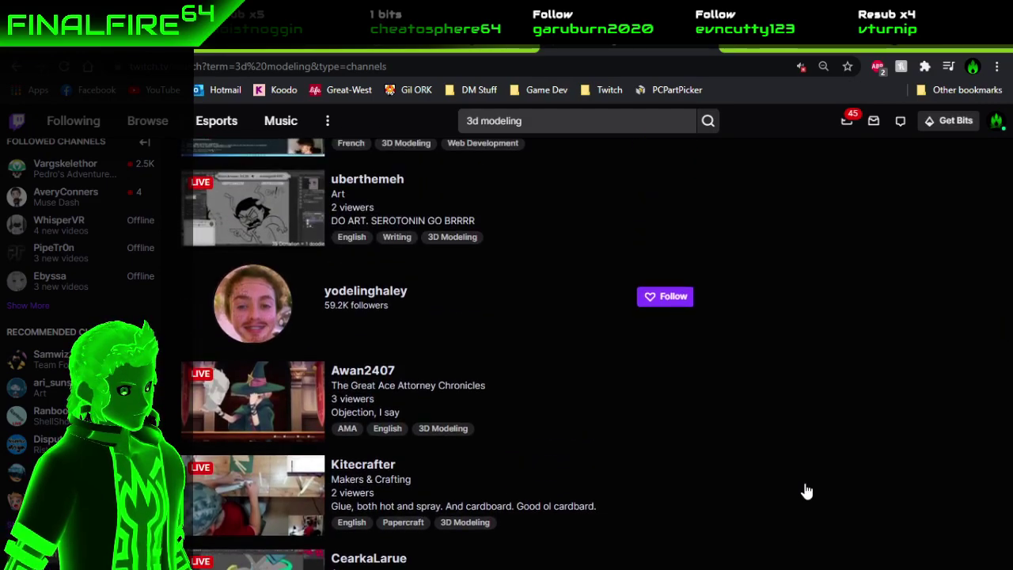
pyautogui.scroll(2, 806, 491)
pyautogui.scroll(12, 805, 490)
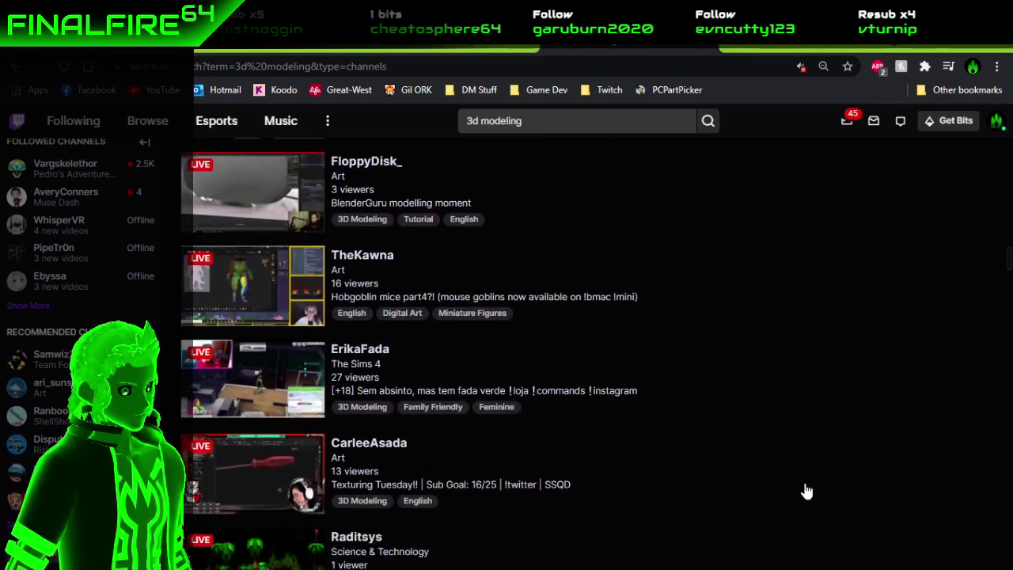
pyautogui.scroll(-1, 806, 491)
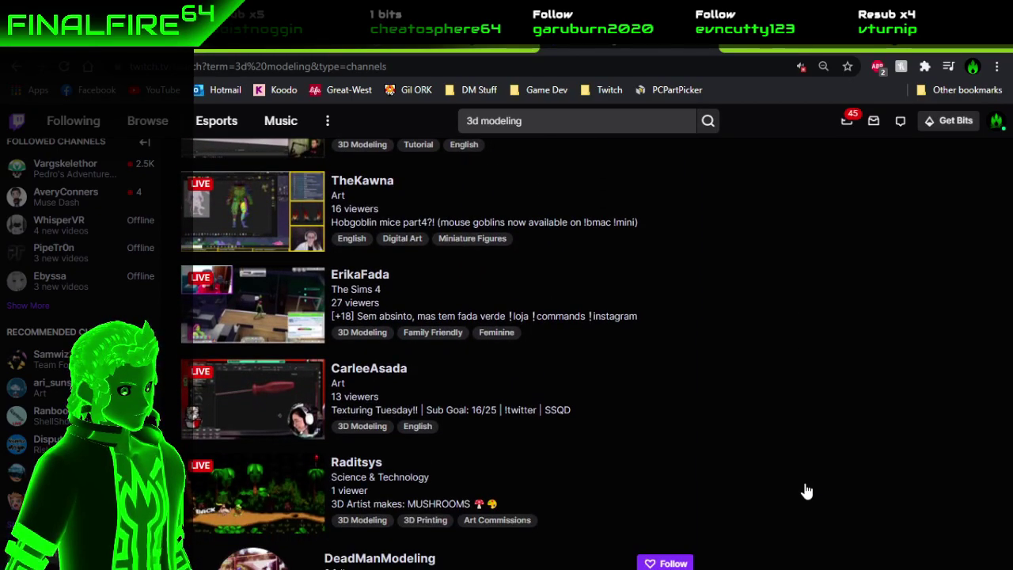
pyautogui.scroll(3, 806, 491)
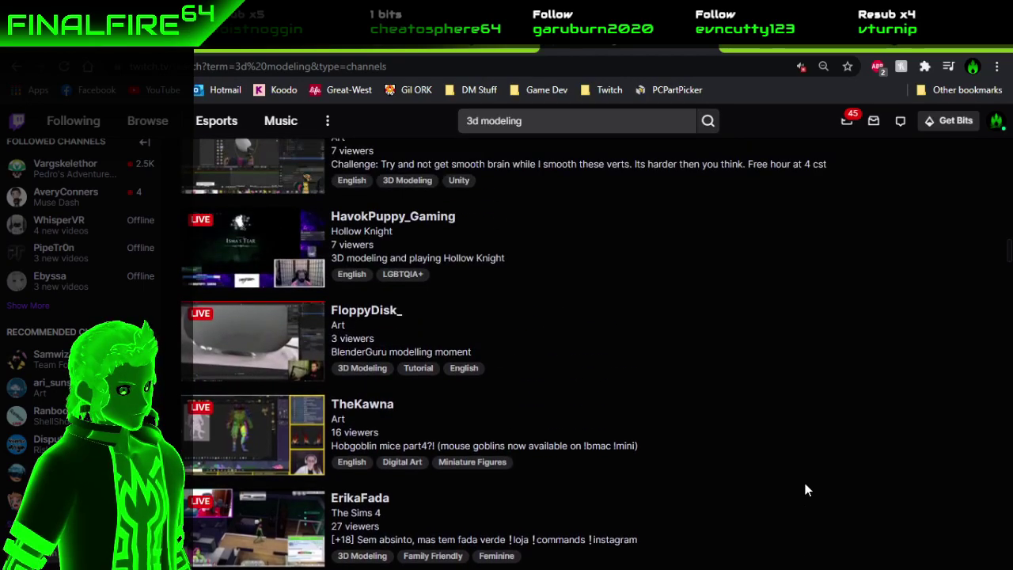
pyautogui.scroll(1, 806, 491)
pyautogui.scroll(3, 806, 491)
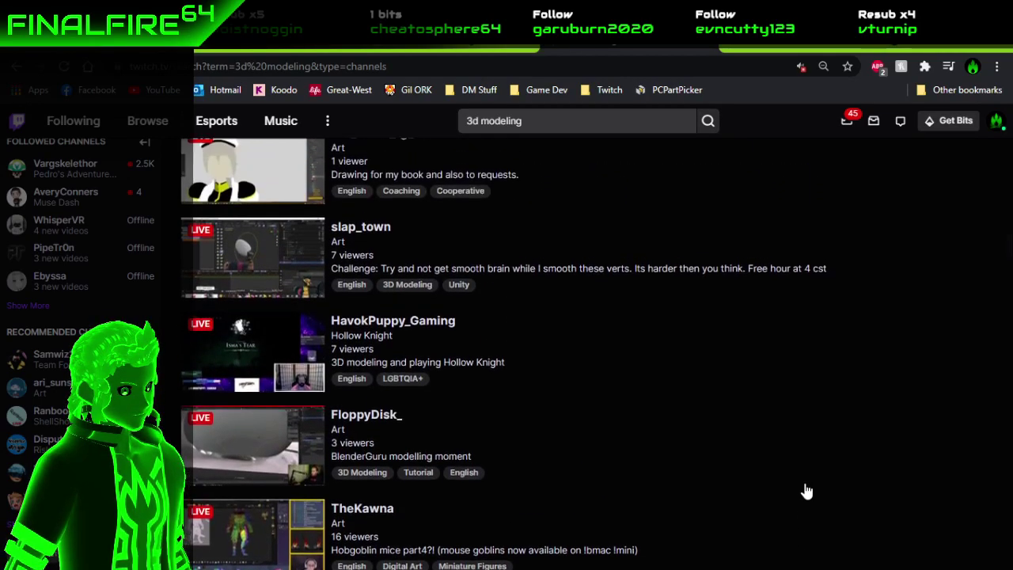
pyautogui.scroll(3, 806, 491)
pyautogui.scroll(-10, 806, 490)
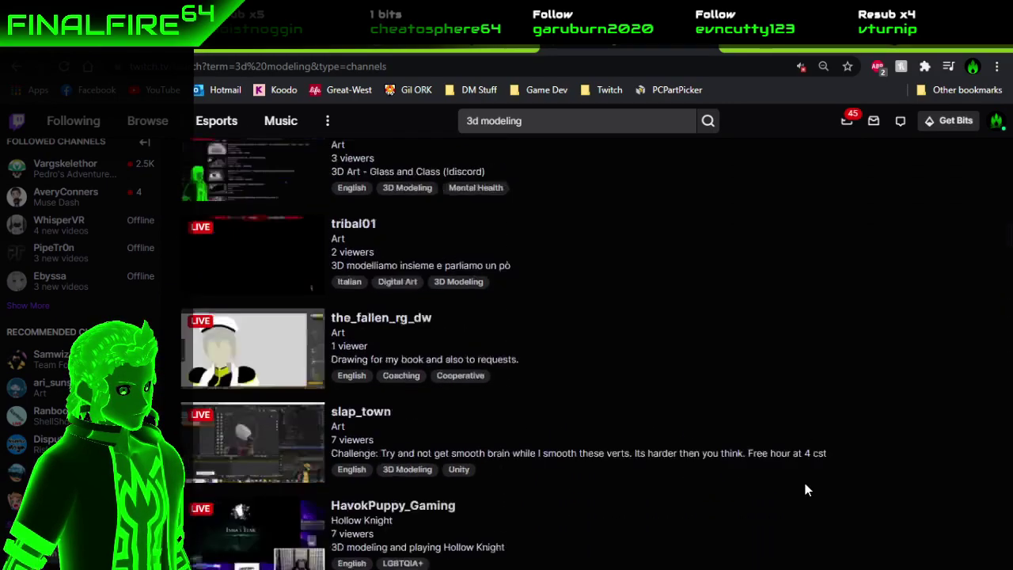
pyautogui.scroll(-7, 806, 492)
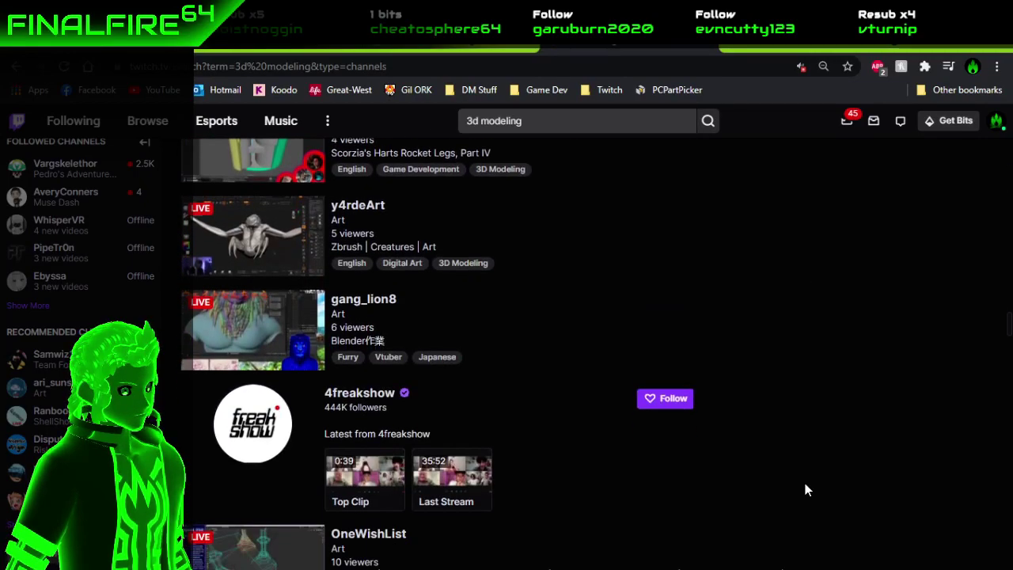
pyautogui.scroll(1, 806, 490)
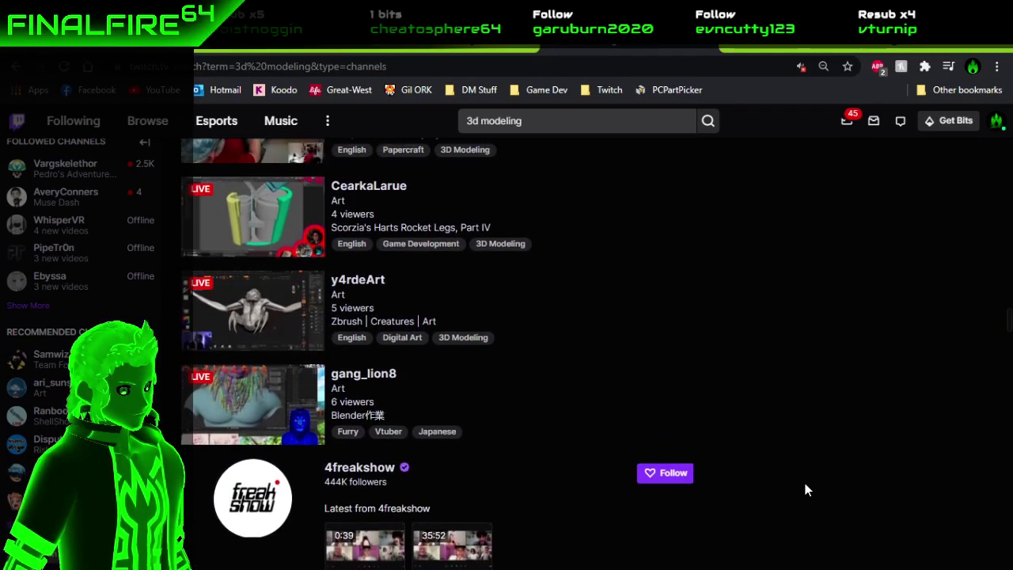
# Step: Continue through the remaining "3d modeling" channels further down the list, examining live streams' categories, titles and tags for modeling or vtuber content
pyautogui.scroll(-10, 806, 491)
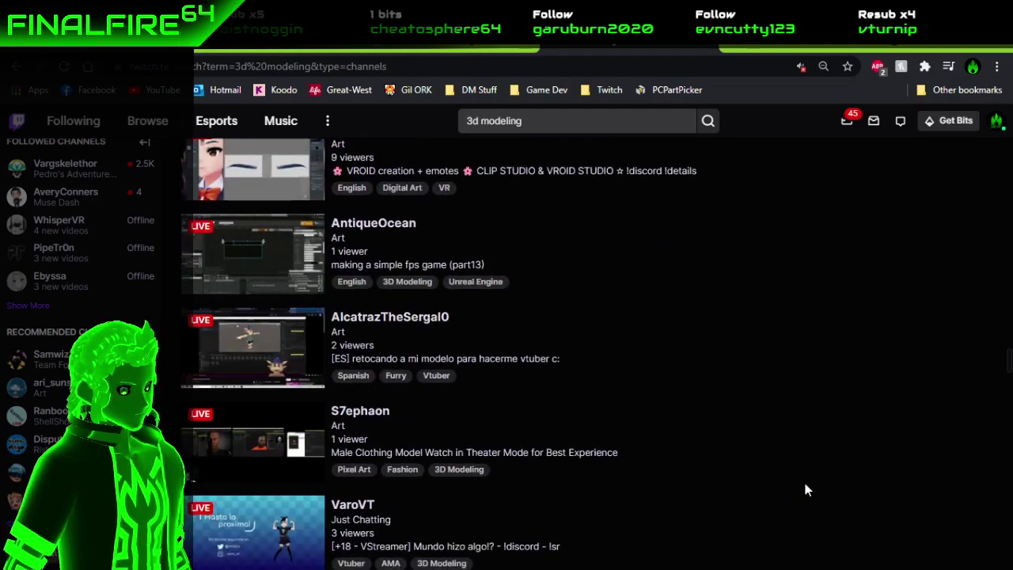
pyautogui.scroll(-3, 806, 490)
pyautogui.scroll(1, 806, 489)
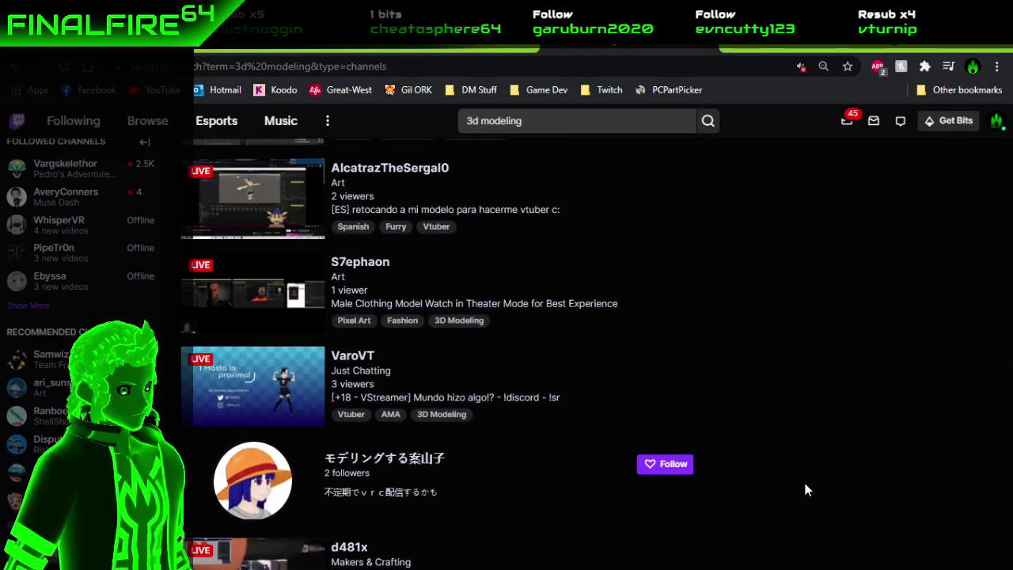
pyautogui.scroll(-5, 806, 490)
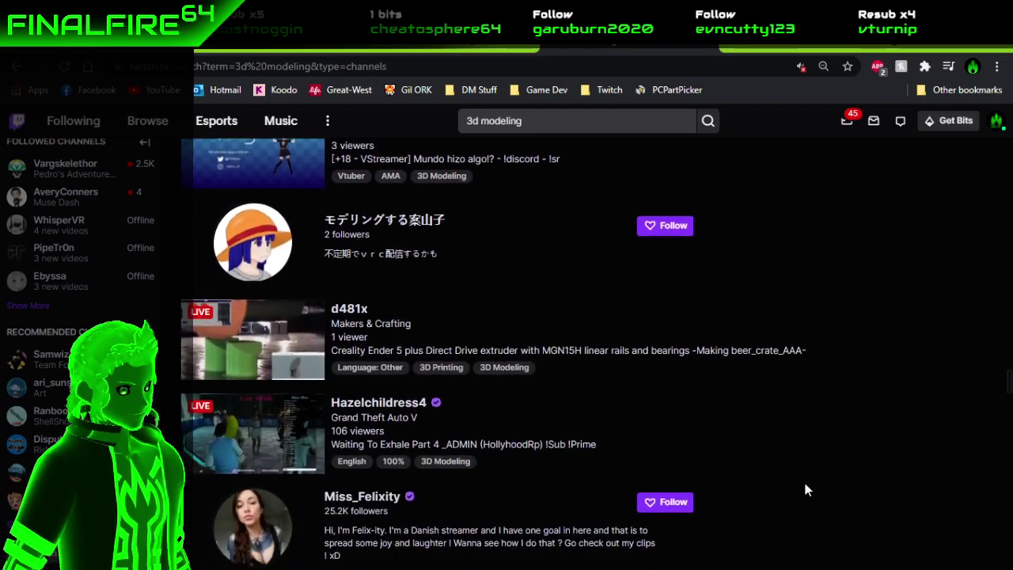
pyautogui.scroll(-6, 806, 490)
pyautogui.scroll(2, 806, 489)
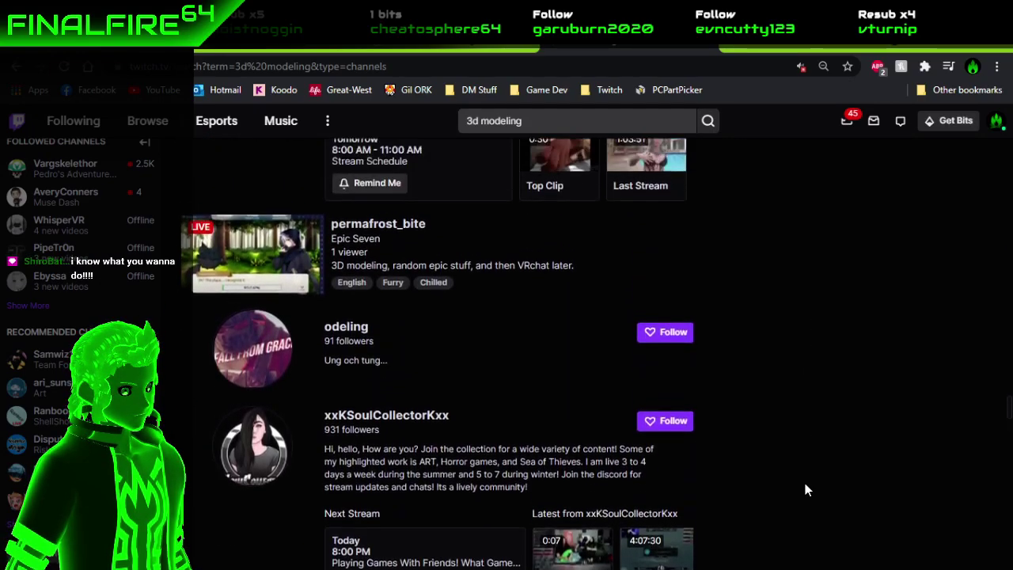
pyautogui.scroll(-5, 806, 489)
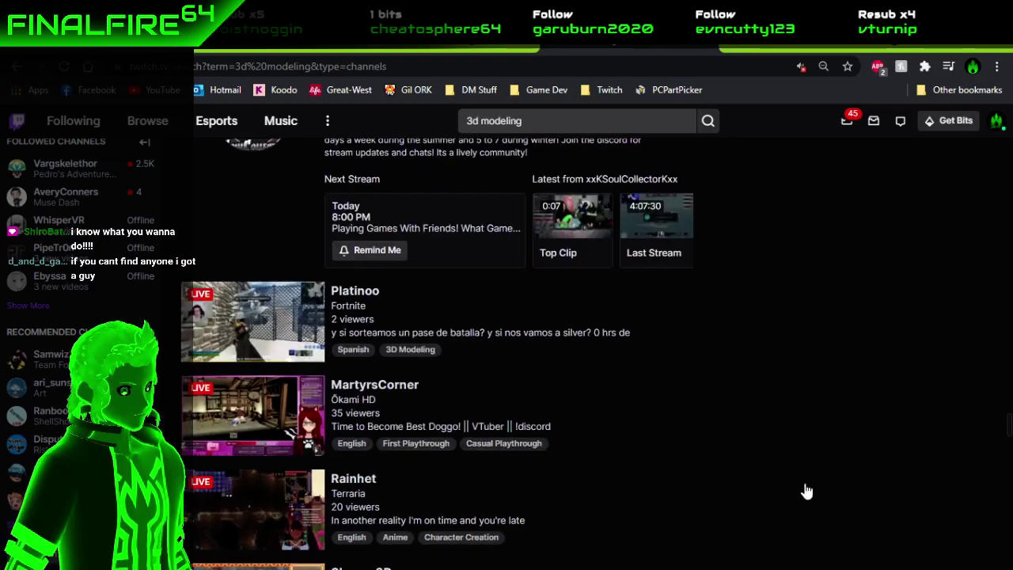
pyautogui.scroll(-4, 806, 492)
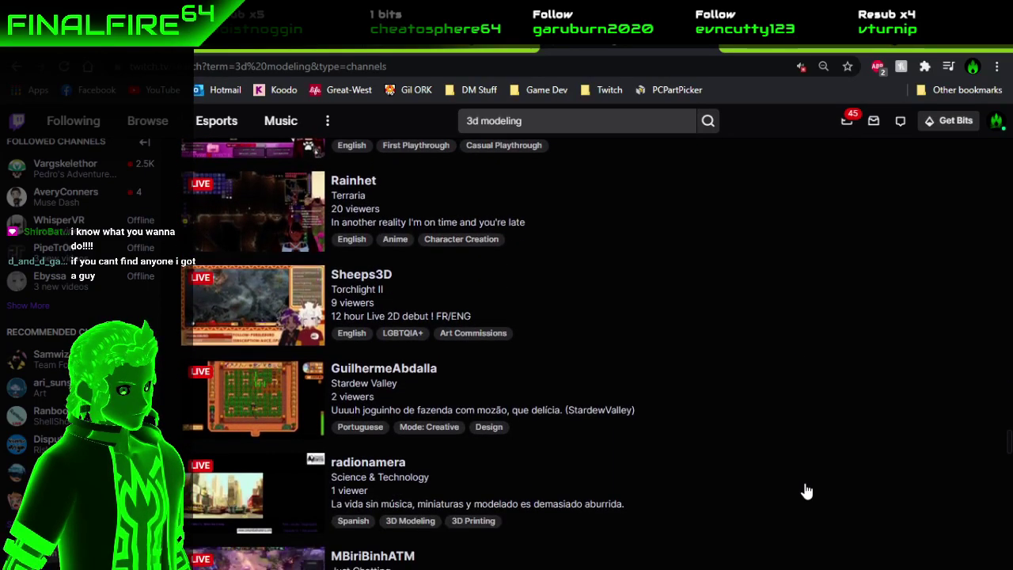
pyautogui.scroll(-12, 806, 492)
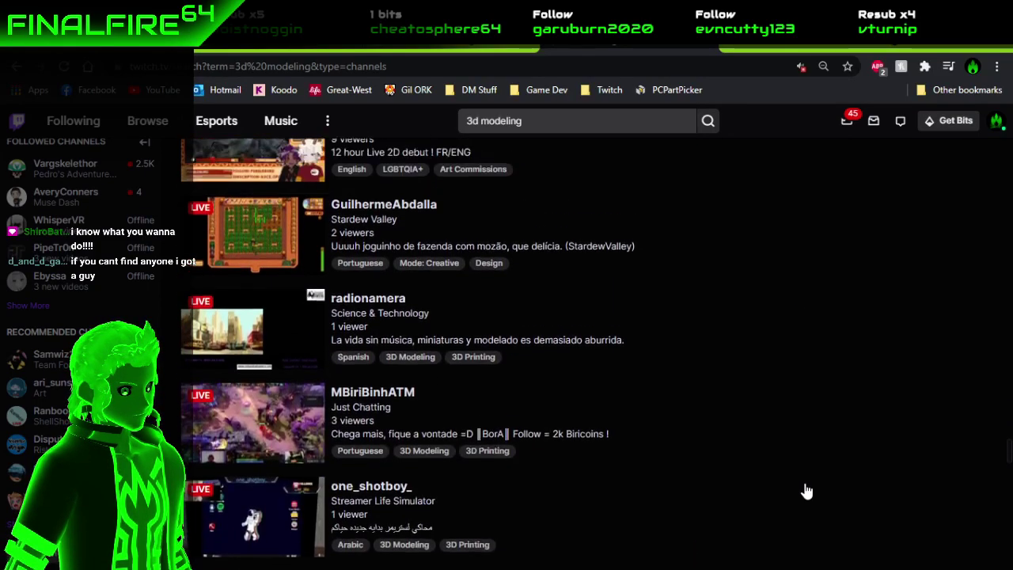
pyautogui.scroll(2, 806, 492)
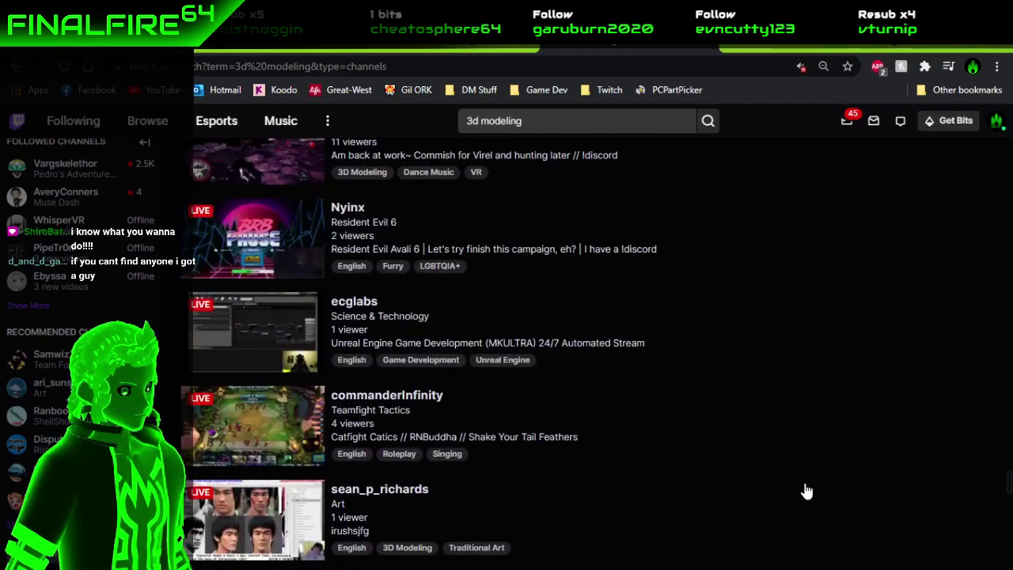
pyautogui.scroll(-4, 806, 492)
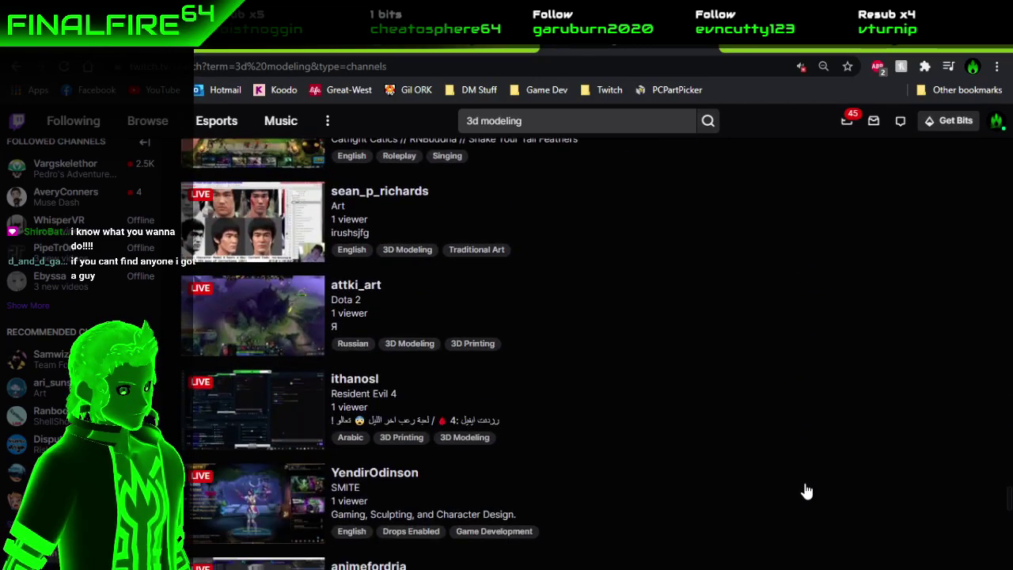
pyautogui.scroll(-6, 631, 319)
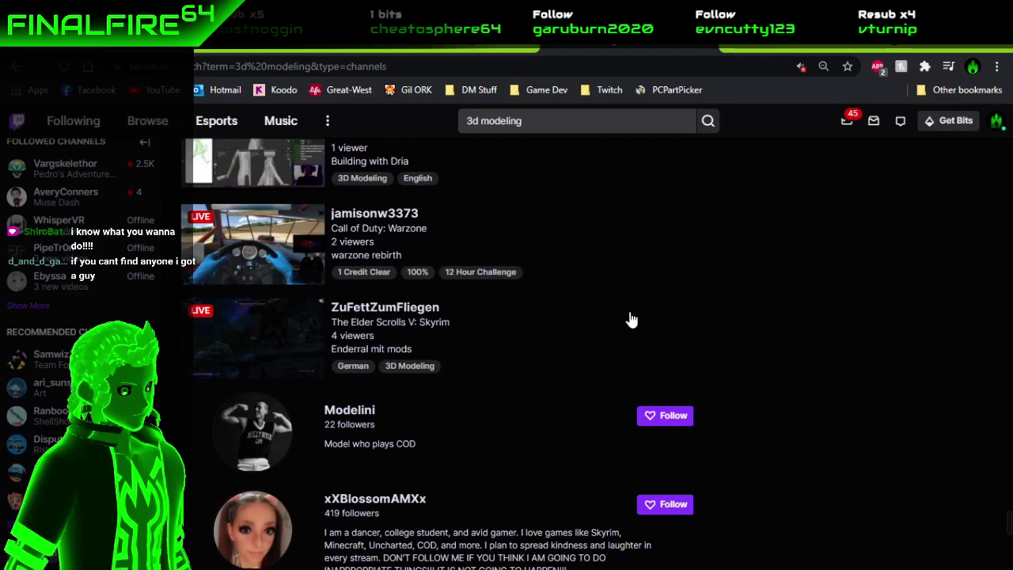
pyautogui.scroll(-1, 631, 319)
pyautogui.scroll(-4, 633, 317)
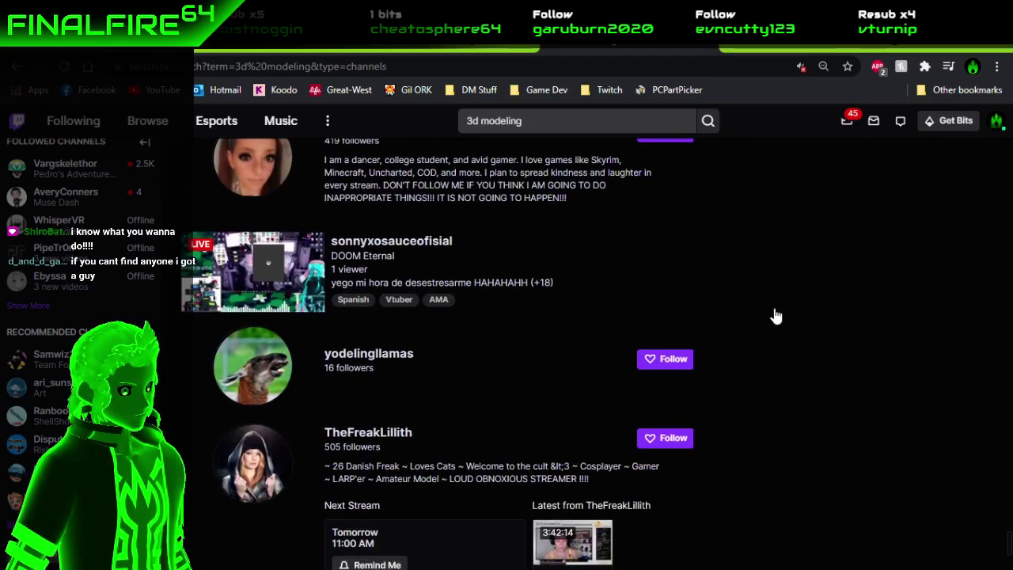
pyautogui.scroll(3, 776, 314)
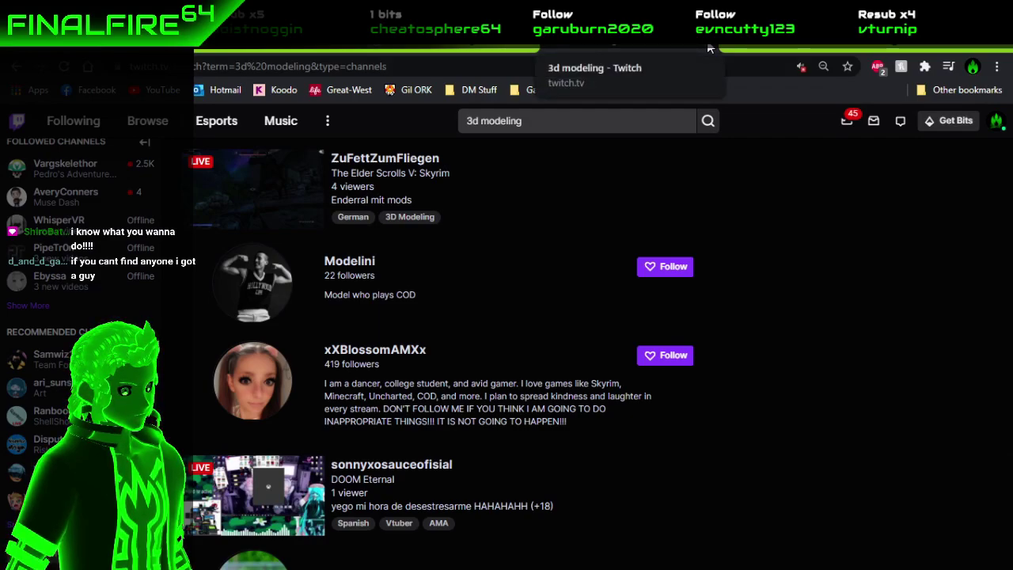
# Step: Put the browser away and switch to OBS to read the latest stream chat messages
pyautogui.click(923, 46)
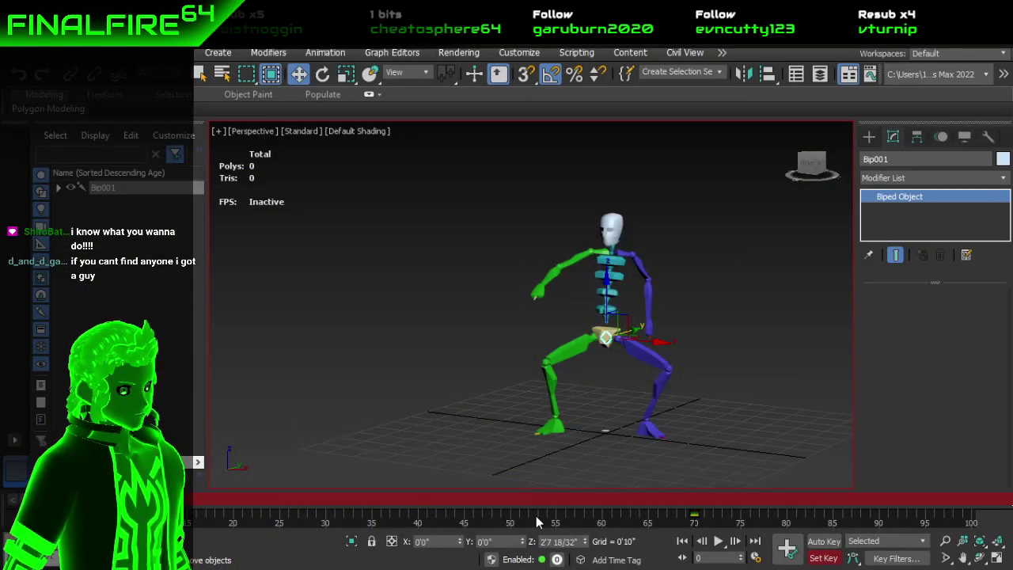
pyautogui.moveTo(493, 569)
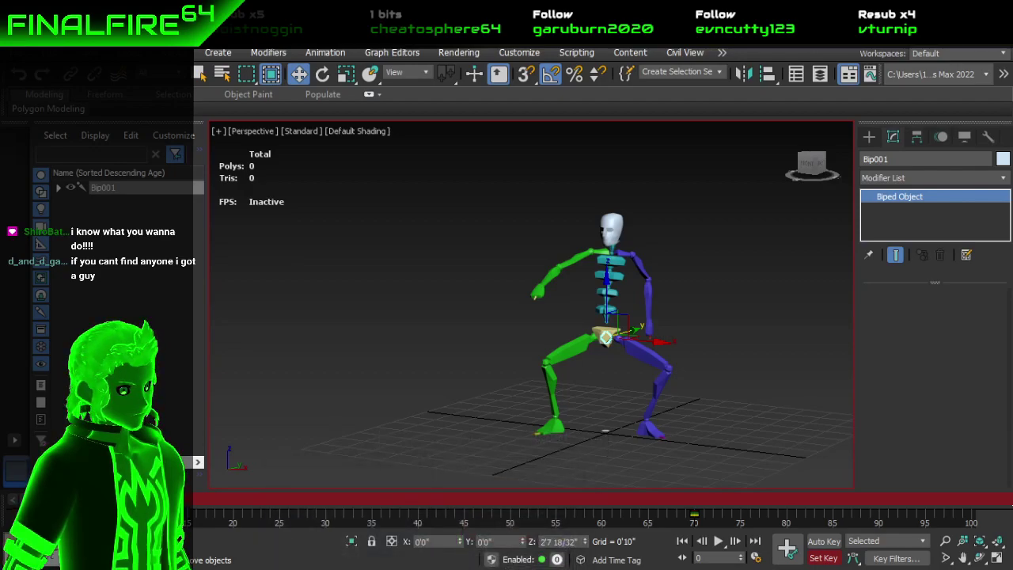
pyautogui.moveTo(346, 569)
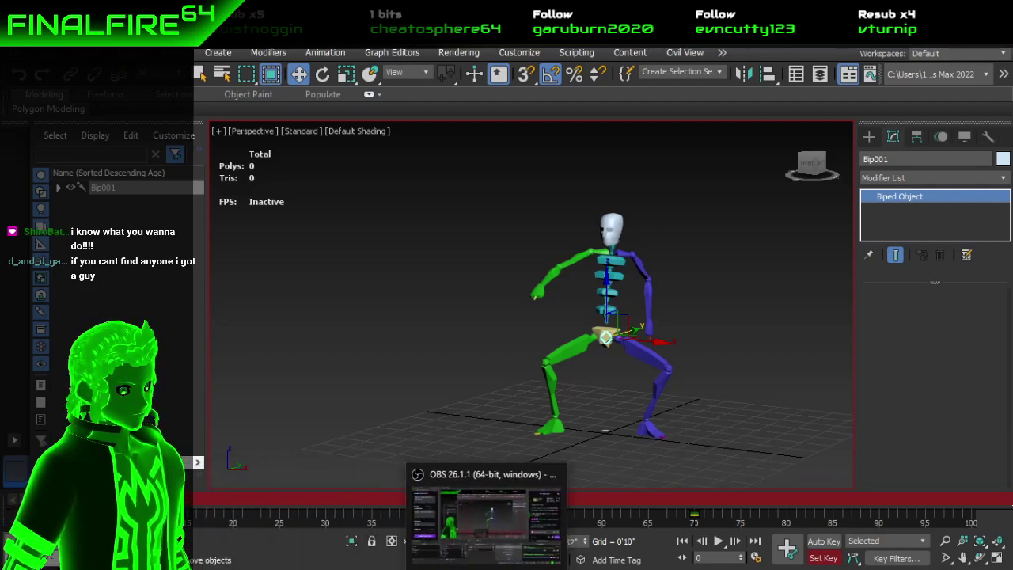
pyautogui.click(504, 569)
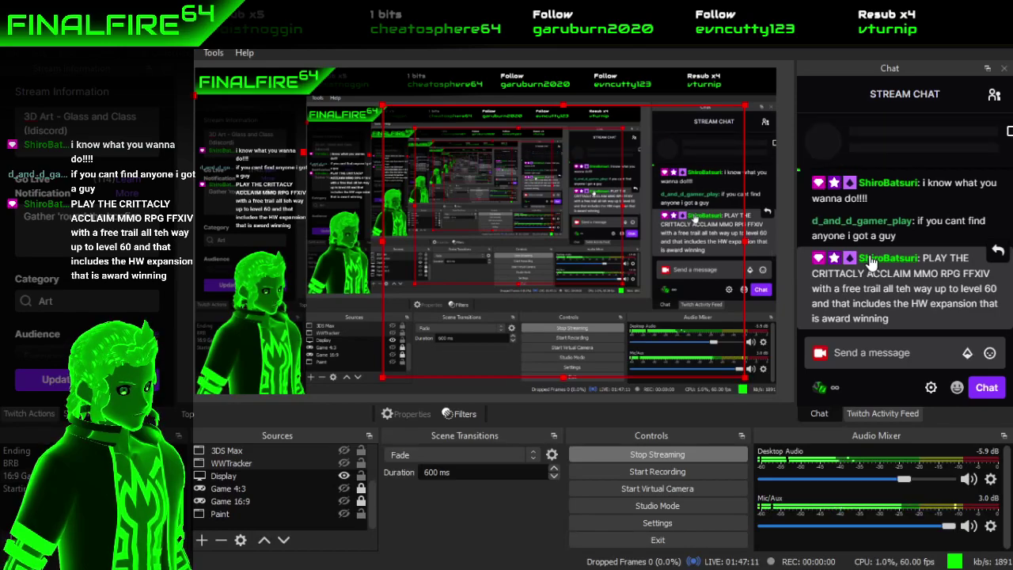
# Step: View the profile card of the chatter who posted the FFXIV message, checking the account and follow details, and close it
pyautogui.click(871, 260)
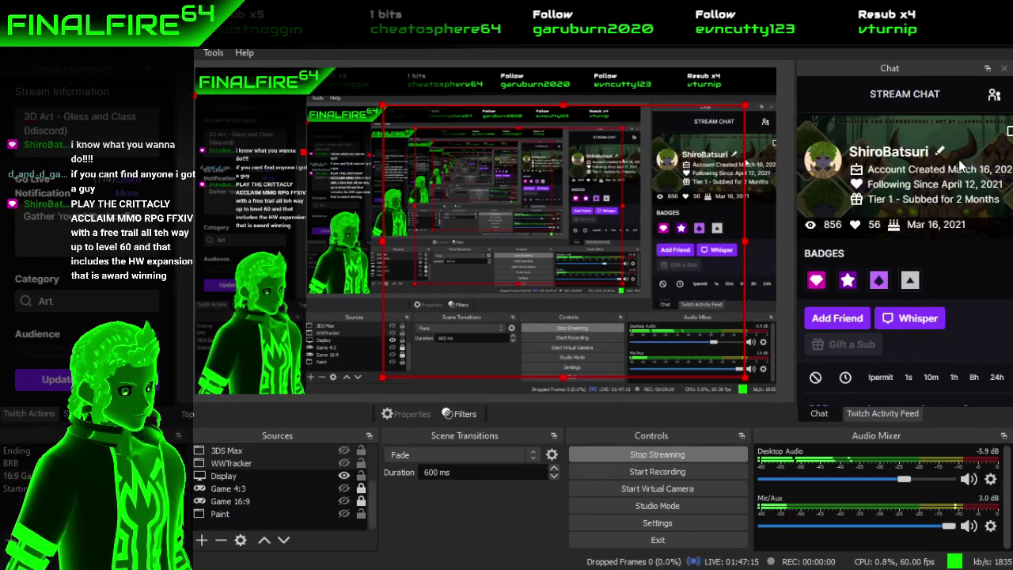
pyautogui.moveTo(970, 168); pyautogui.dragTo(893, 189)
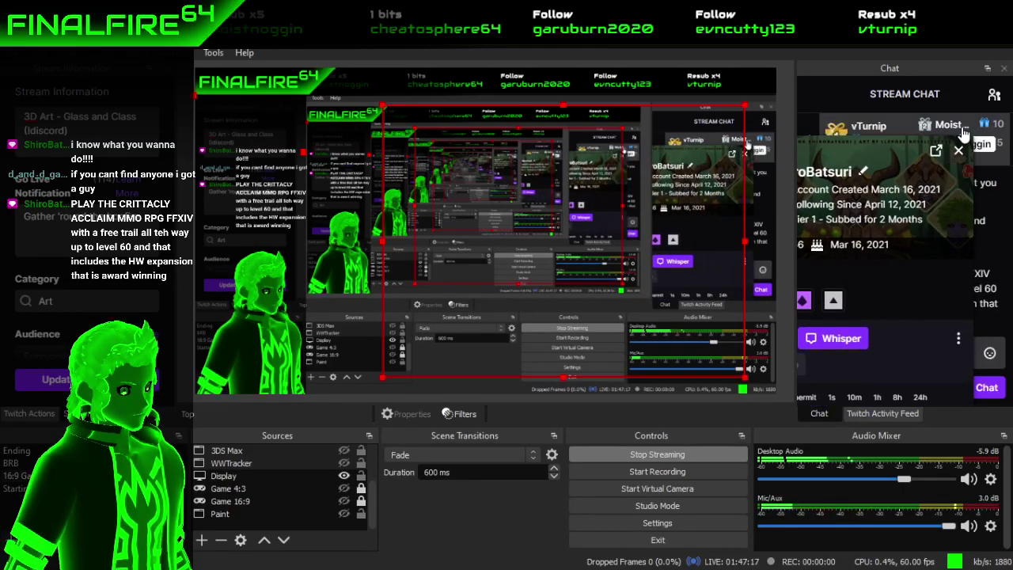
pyautogui.click(959, 150)
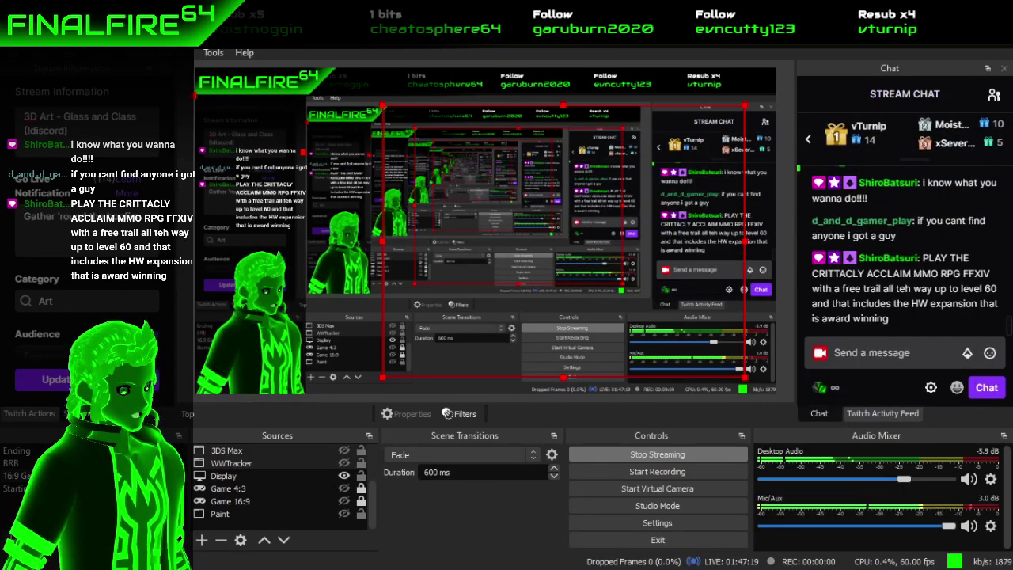